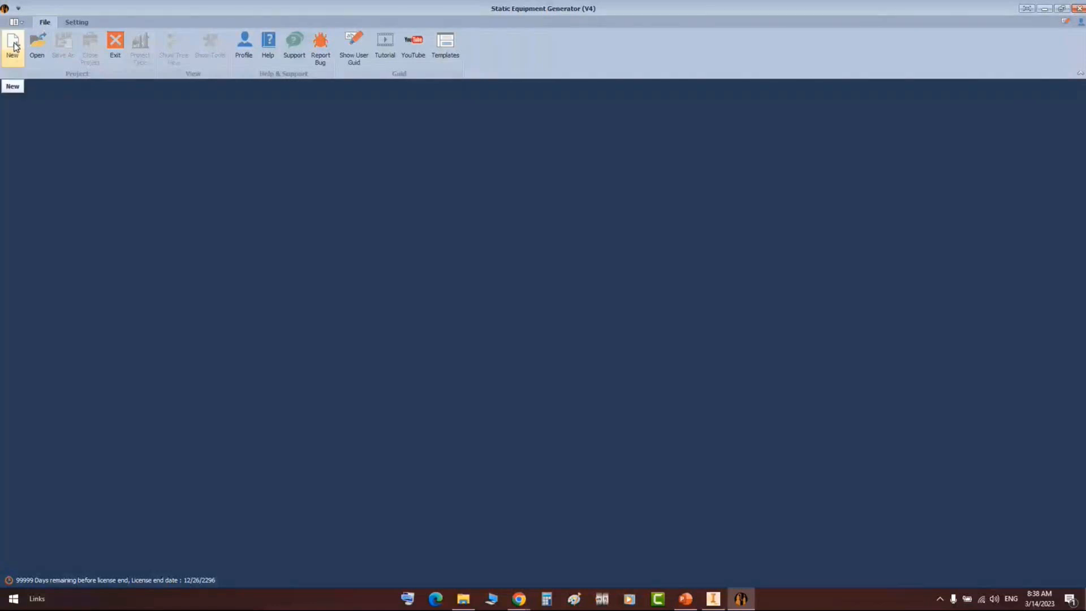
- Create a new Overall project named Gap, with the Desktop as its workspace folder
{"action": "left_click", "coordinate": [14, 46]}
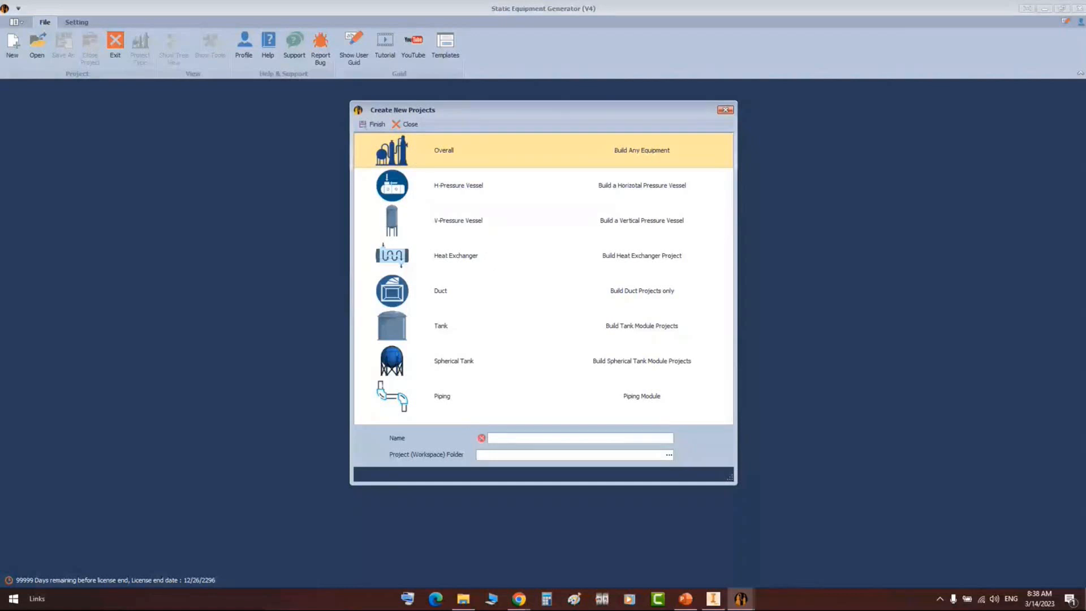
{"action": "left_click", "coordinate": [494, 440]}
{"action": "left_click", "coordinate": [668, 455]}
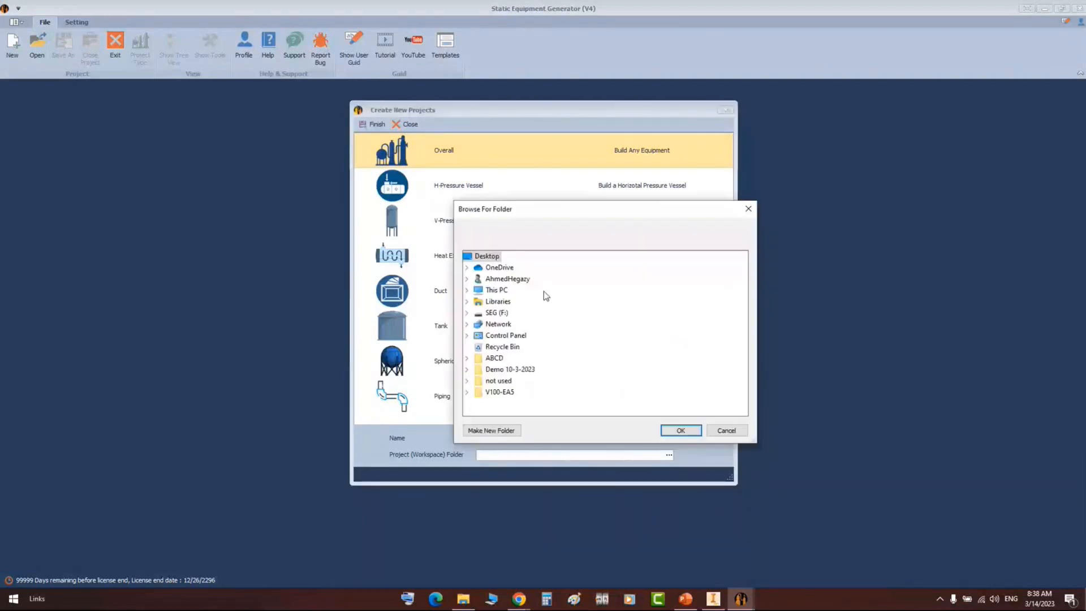
{"action": "left_click", "coordinate": [682, 431]}
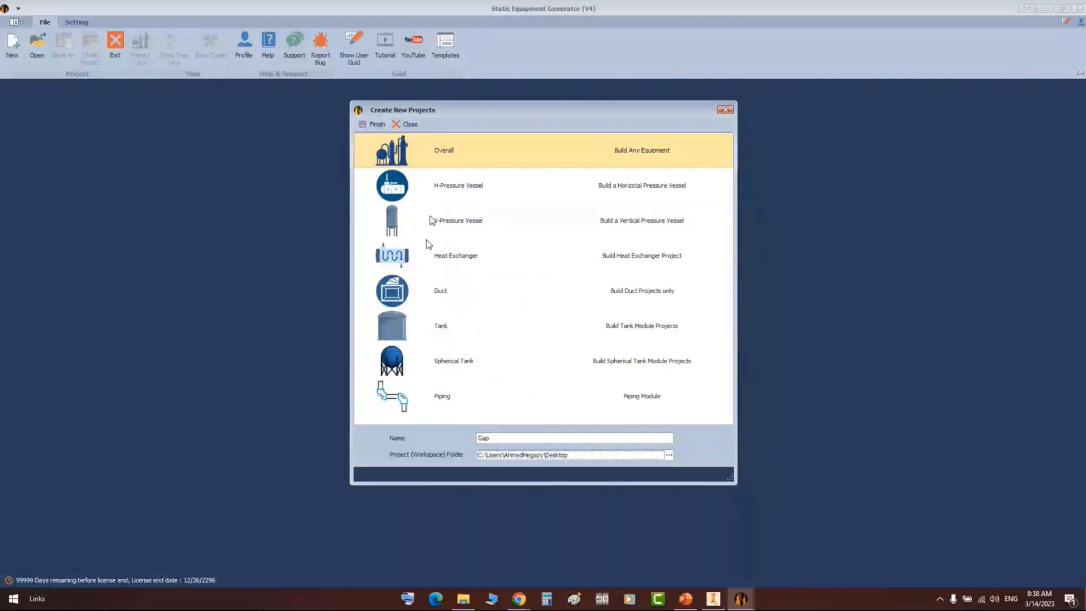
{"action": "left_click", "coordinate": [398, 335]}
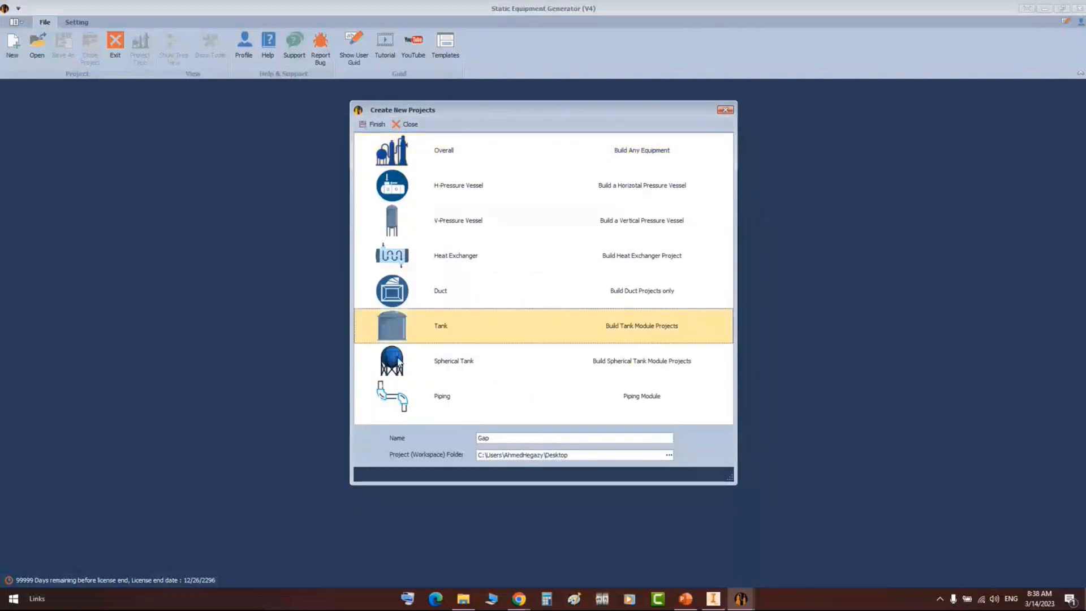
{"action": "left_click", "coordinate": [398, 362]}
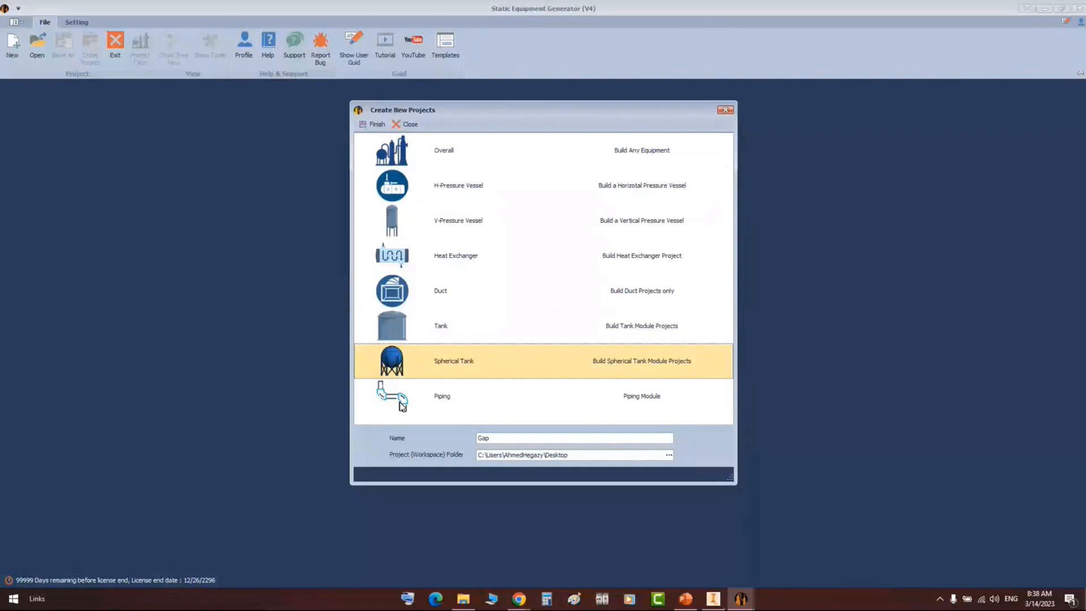
{"action": "left_click", "coordinate": [378, 154]}
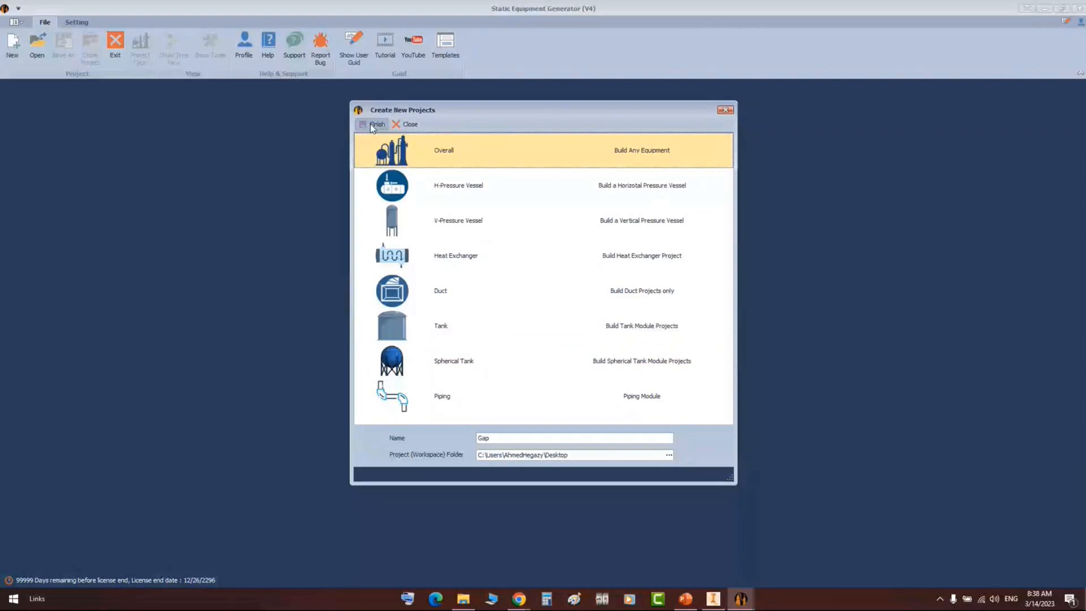
- Switch to File Explorer, show the Gap project folder as extra large icons, and inspect the Gap.seg and Gap.ipj files
{"action": "key", "text": "alt+Tab"}
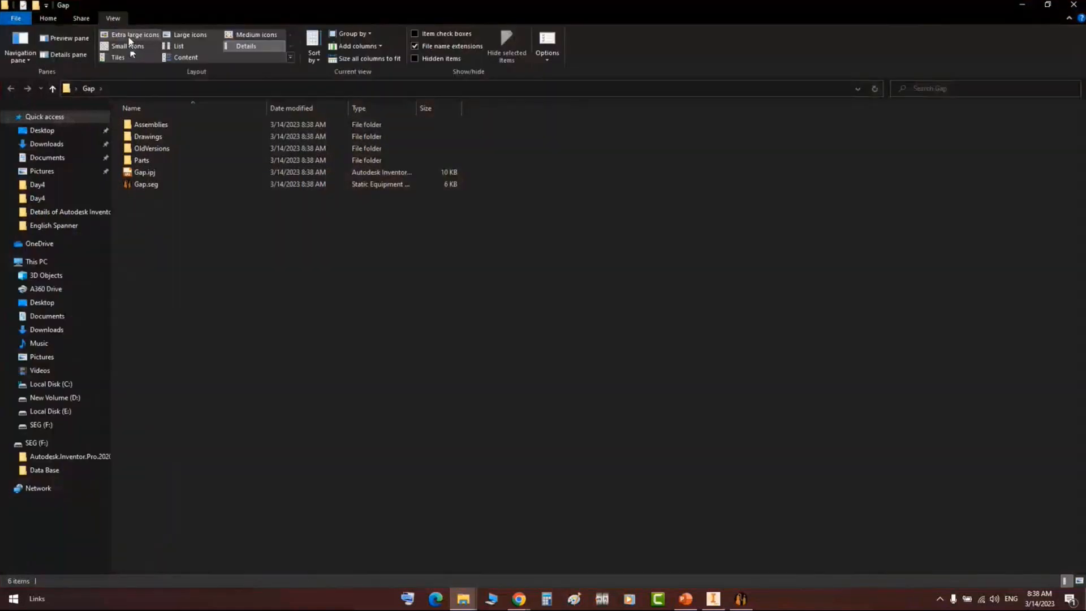
{"action": "left_click", "coordinate": [130, 37]}
{"action": "left_click", "coordinate": [1021, 180]}
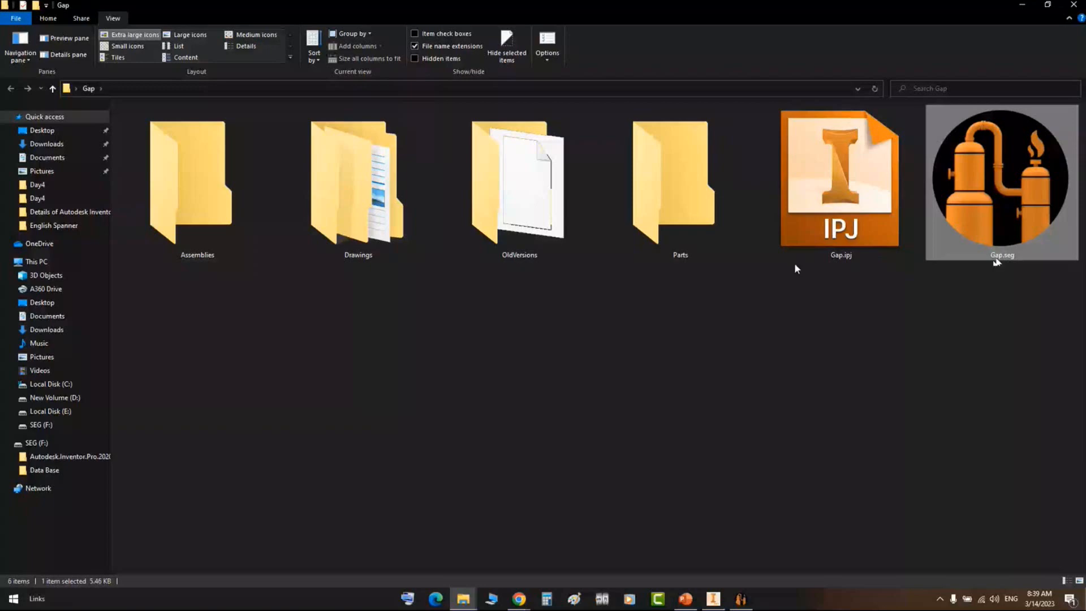
{"action": "left_click", "coordinate": [814, 174]}
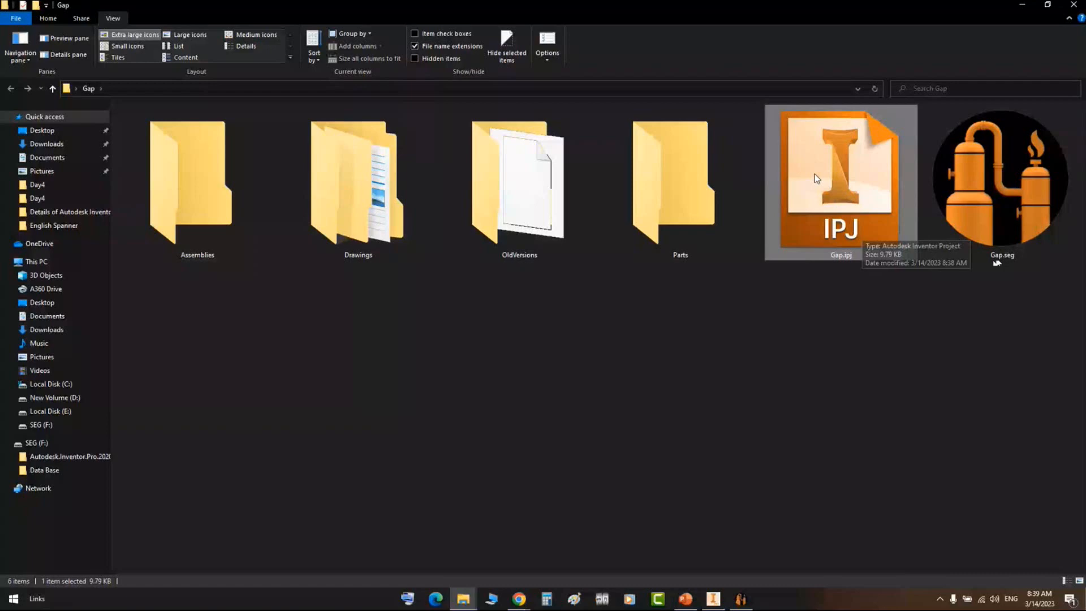
{"action": "left_click", "coordinate": [740, 528]}
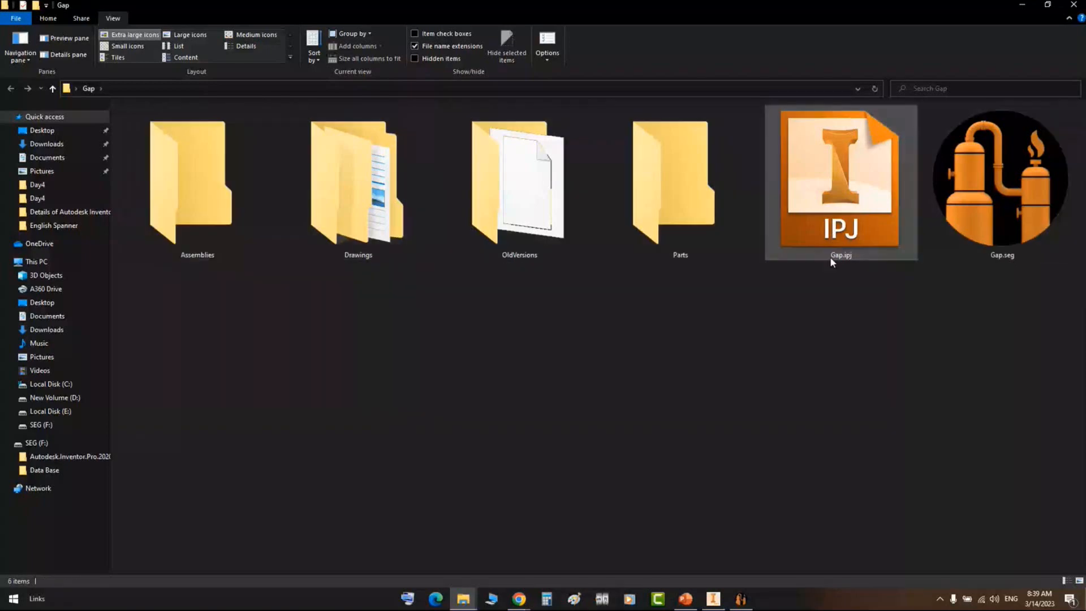
- Examine the Assemblies, Drawings and Parts subfolders in the Gap project folder
{"action": "left_click", "coordinate": [242, 186]}
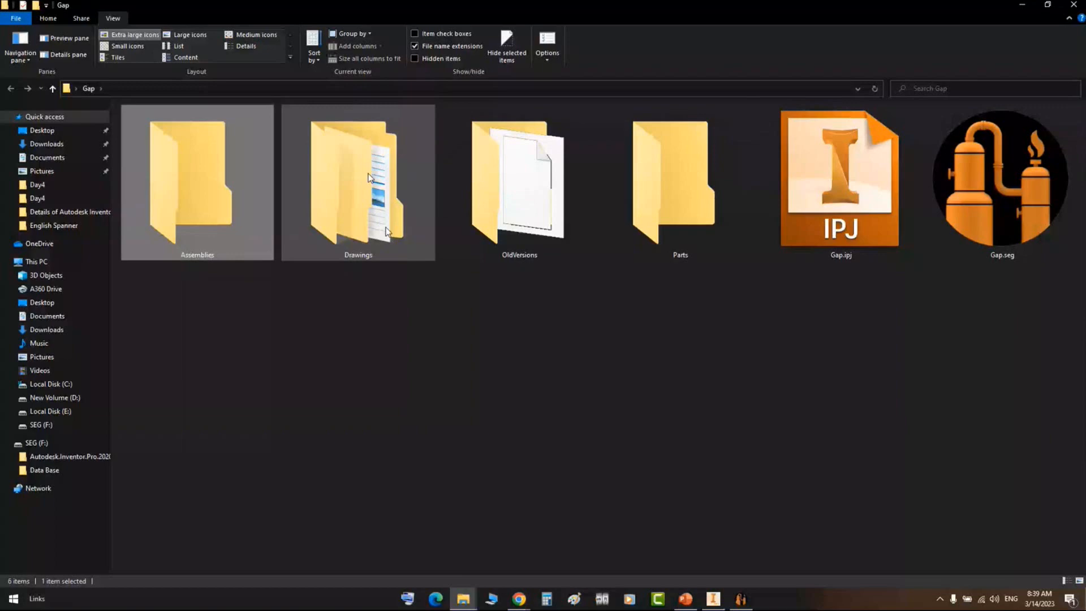
{"action": "left_click", "coordinate": [725, 355]}
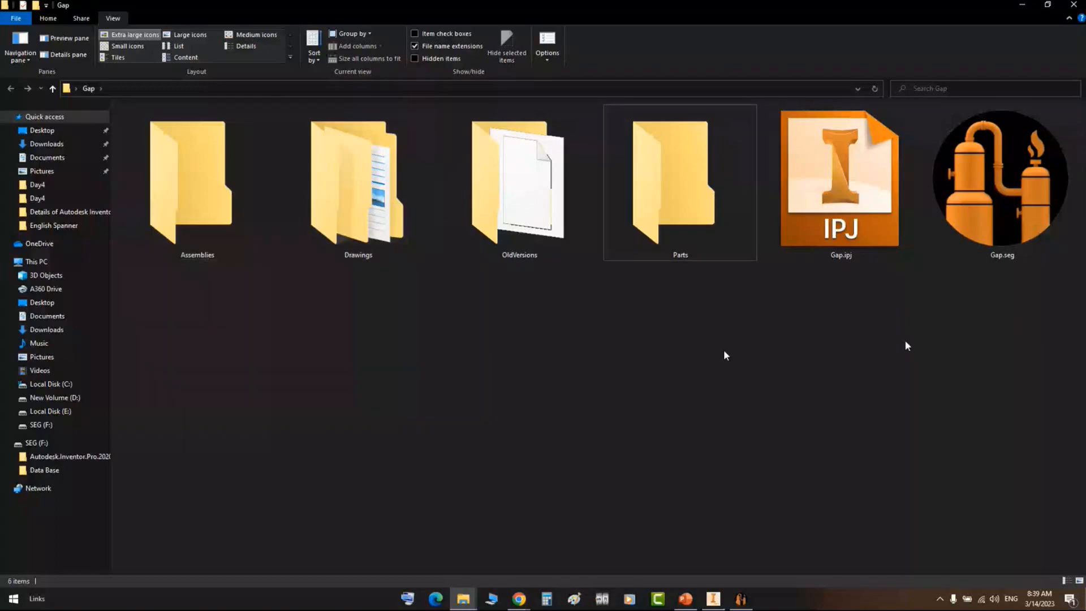
{"action": "left_click", "coordinate": [173, 151]}
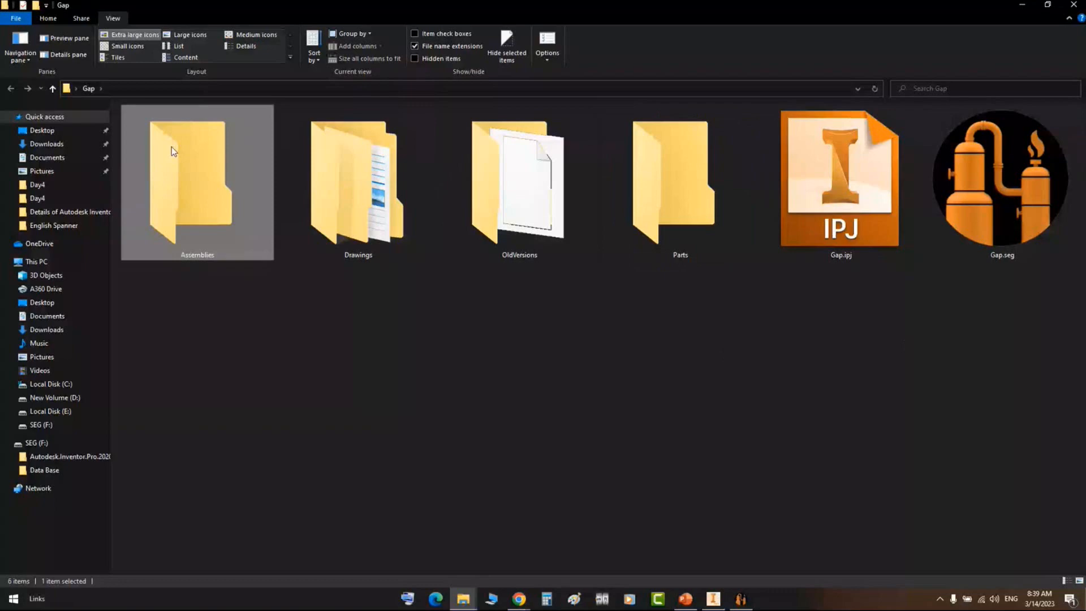
{"action": "left_click", "coordinate": [687, 229]}
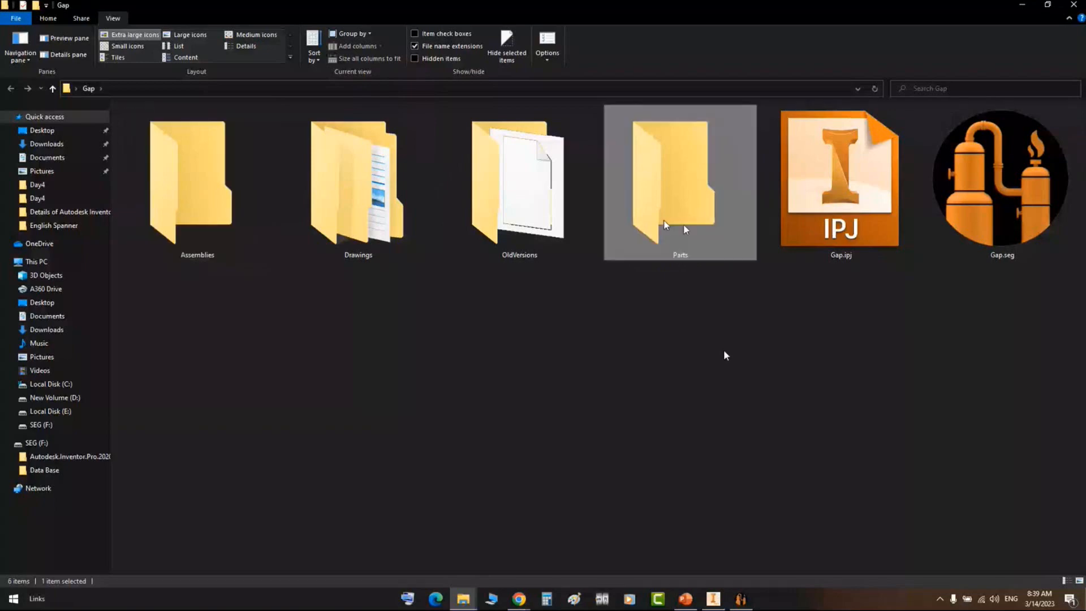
{"action": "left_click", "coordinate": [395, 335]}
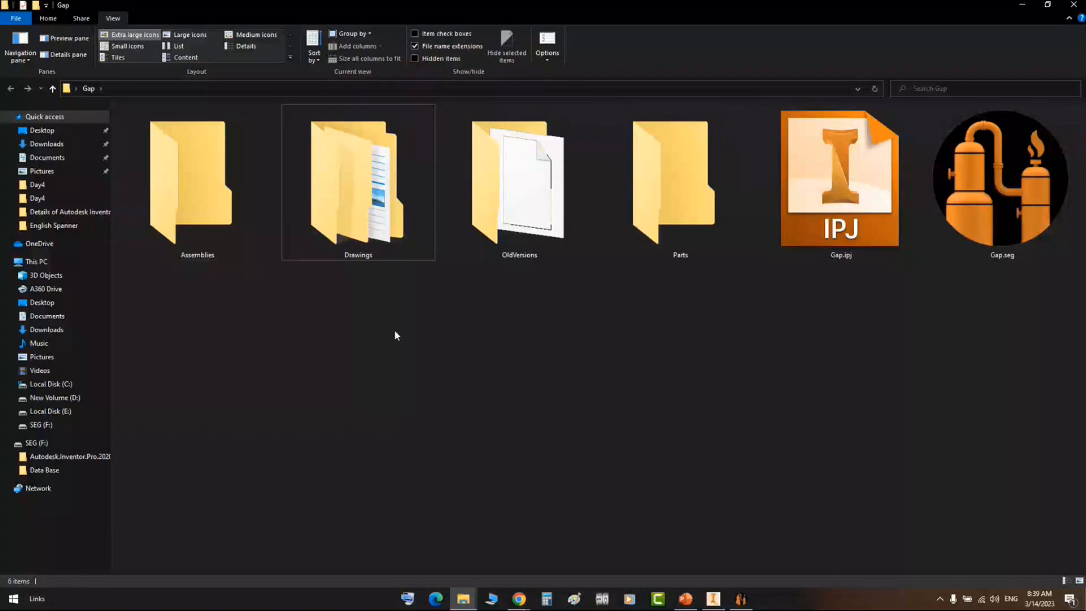
{"action": "left_click_drag", "start_coordinate": [1085, 324], "coordinate": [193, 162]}
{"action": "left_click", "coordinate": [511, 368]}
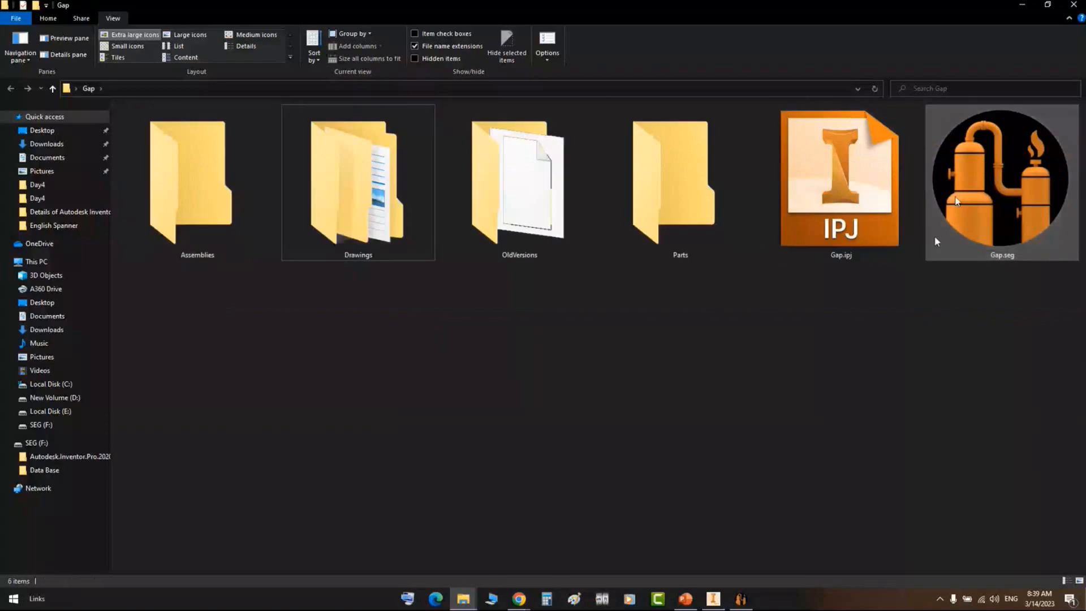
- Review the Gap.seg and Gap.ipj files again, along with the Parts, Assemblies, Drawings and OldVersions folders
{"action": "left_click", "coordinate": [934, 236]}
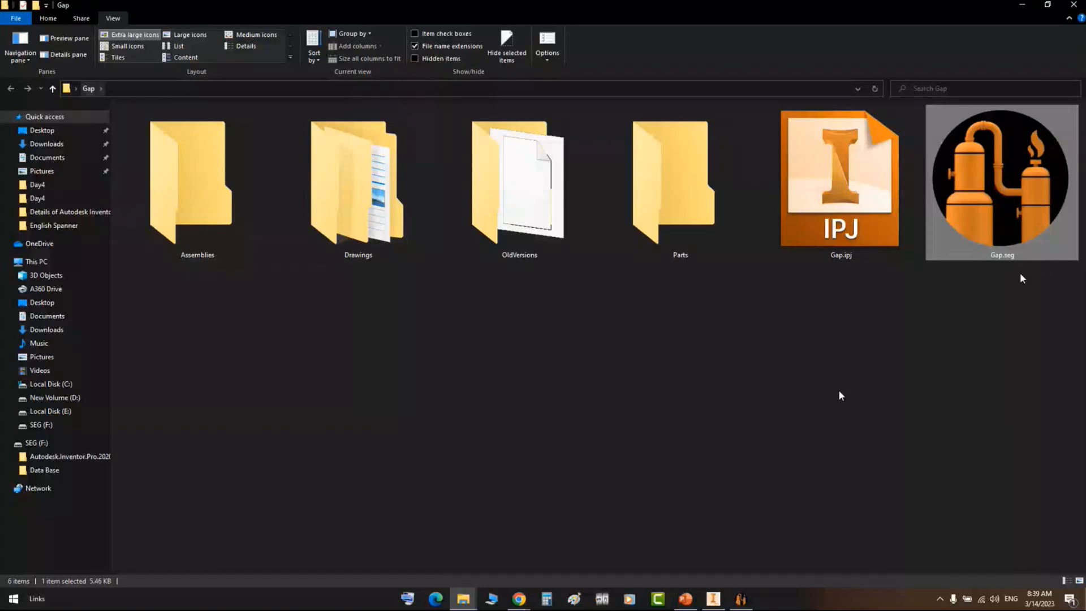
{"action": "left_click", "coordinate": [847, 253]}
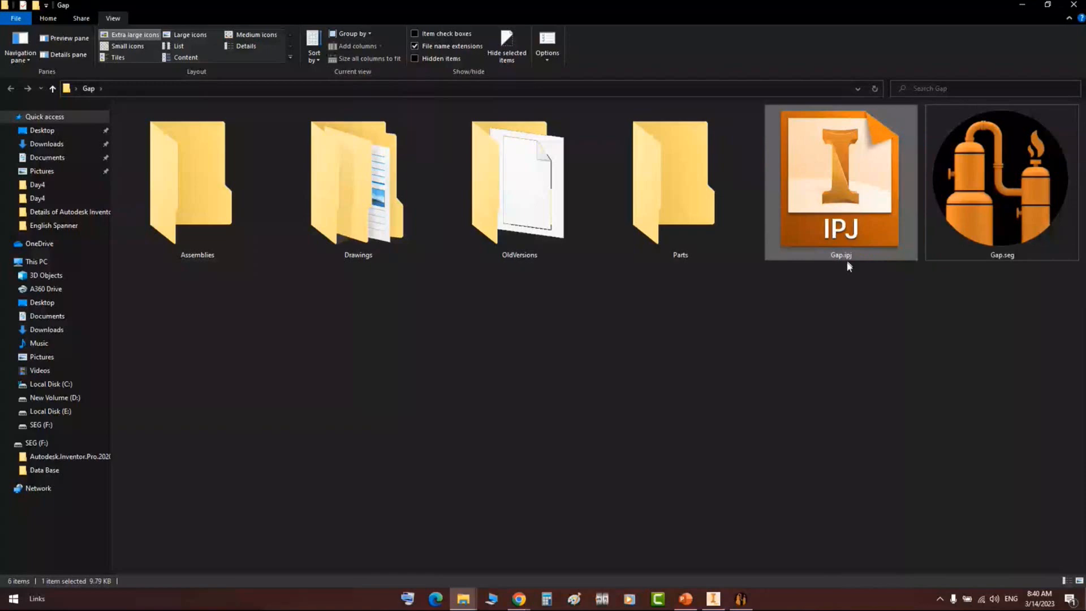
{"action": "left_click", "coordinate": [448, 290]}
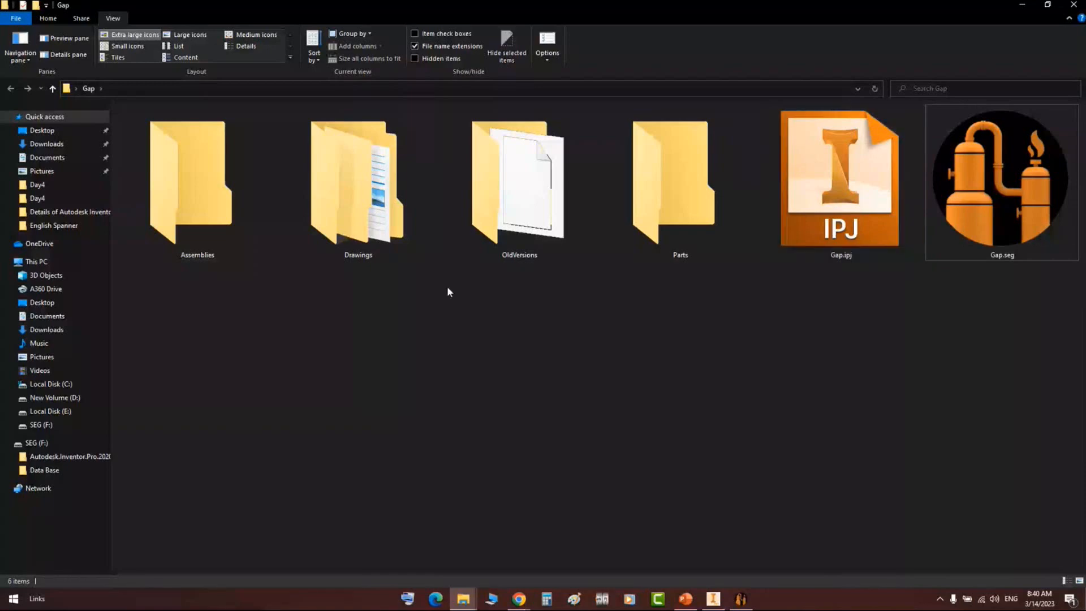
{"action": "left_click", "coordinate": [613, 190]}
{"action": "left_click", "coordinate": [183, 201], "text": "ctrl"}
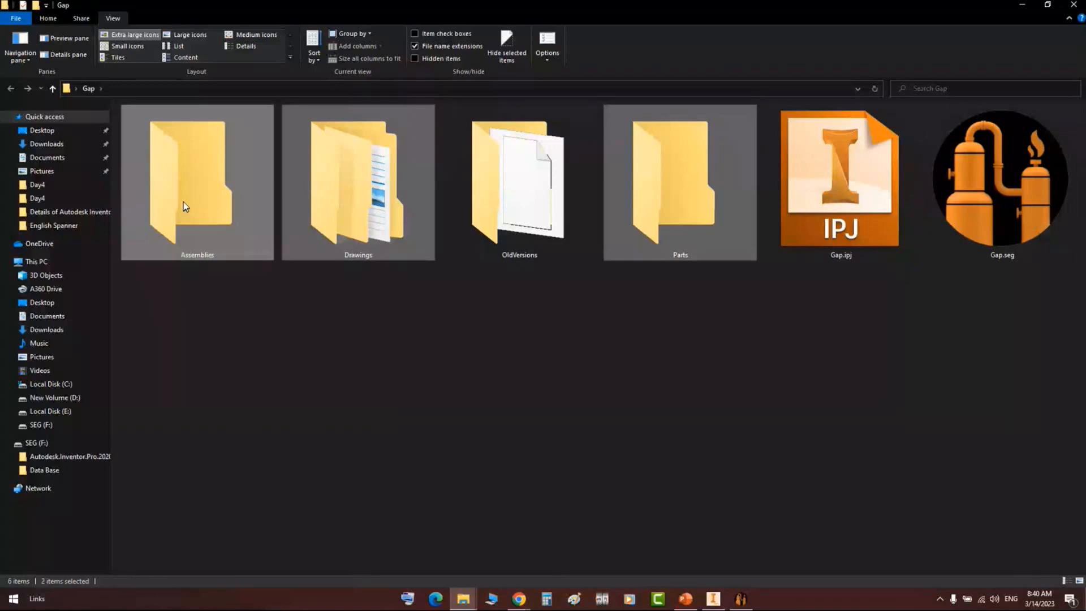
{"action": "left_click", "coordinate": [374, 255], "text": "ctrl"}
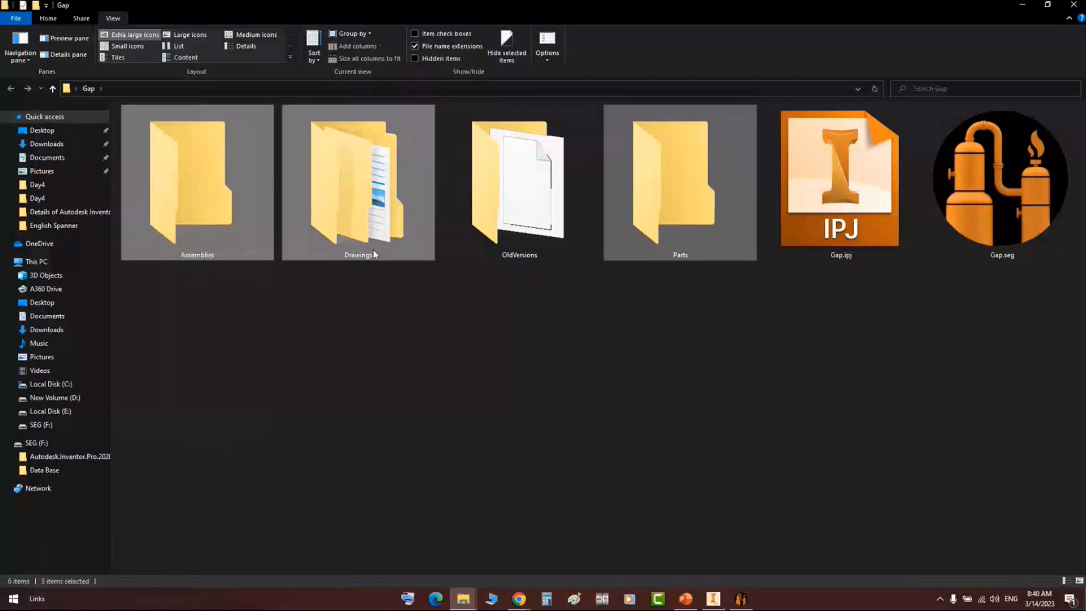
{"action": "left_click", "coordinate": [513, 206]}
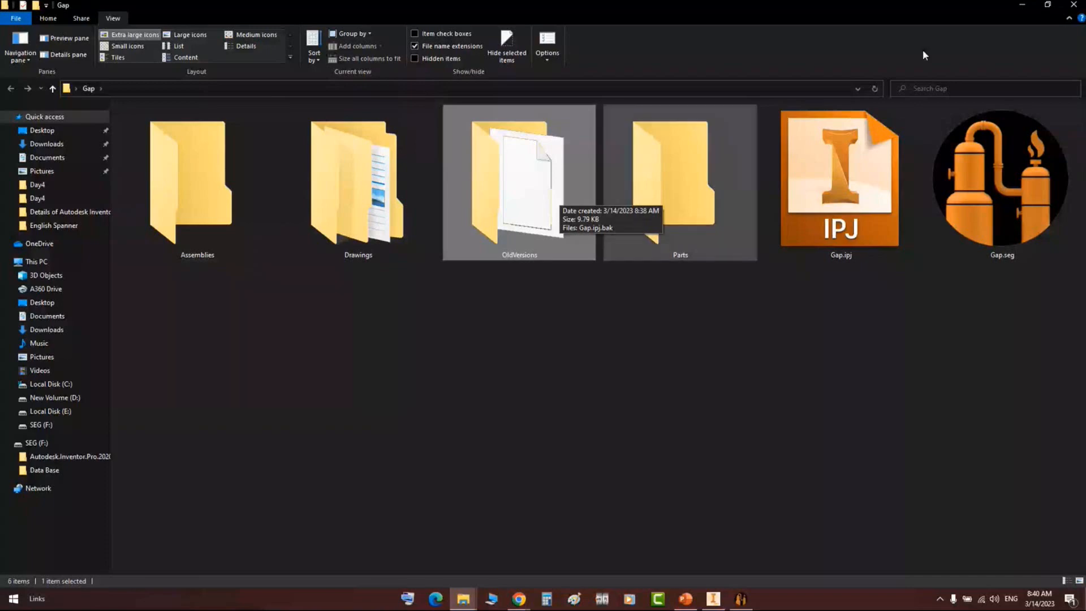
- Return to Static Equipment Generator and show the setting commands for the Gap project
{"action": "key", "text": "super+d"}
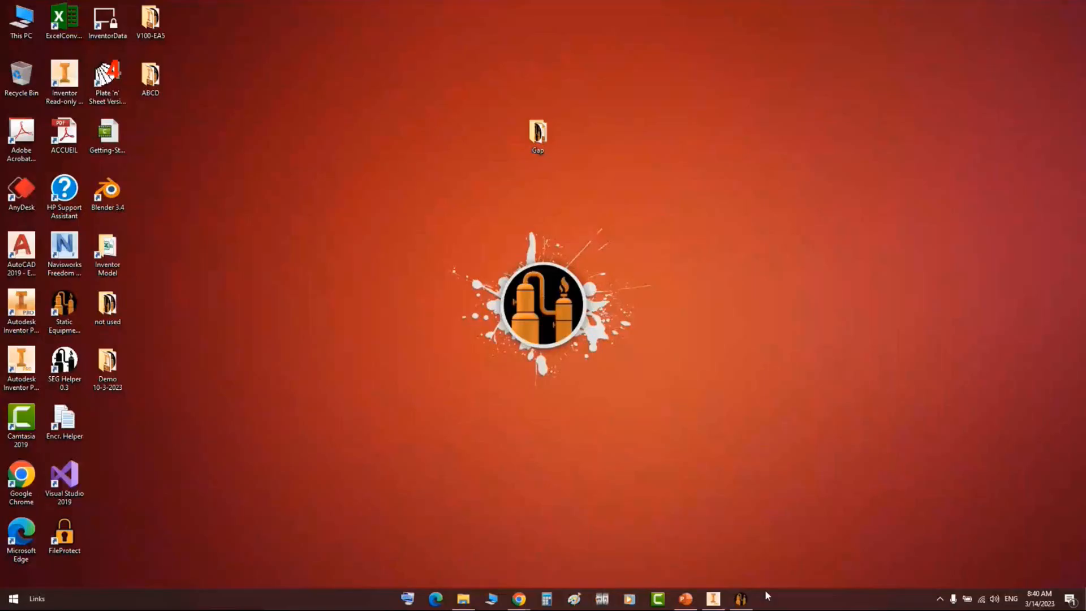
{"action": "left_click", "coordinate": [741, 598]}
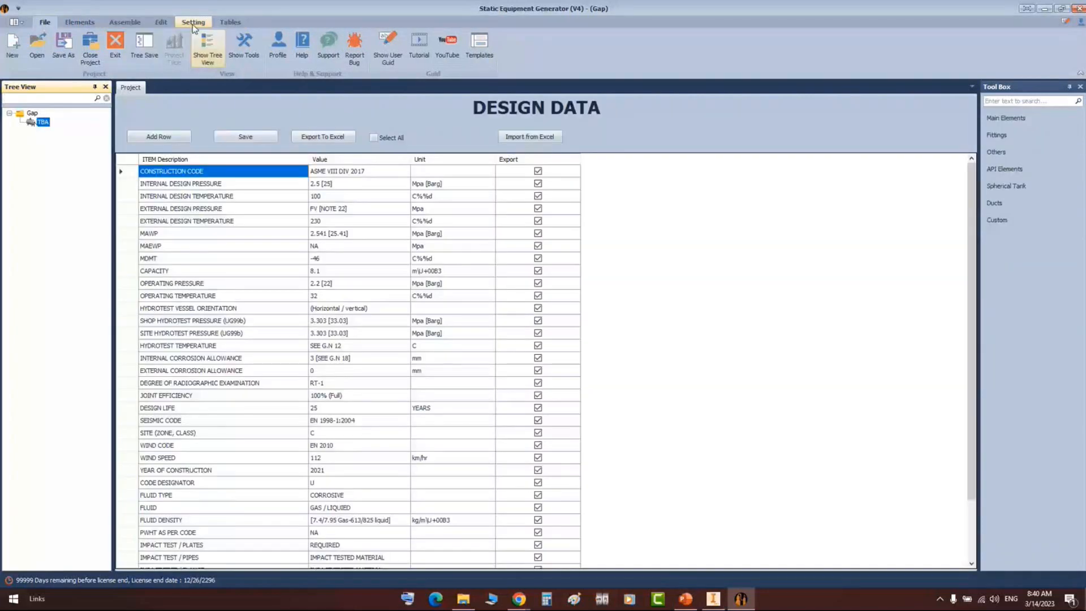
{"action": "left_click", "coordinate": [192, 22]}
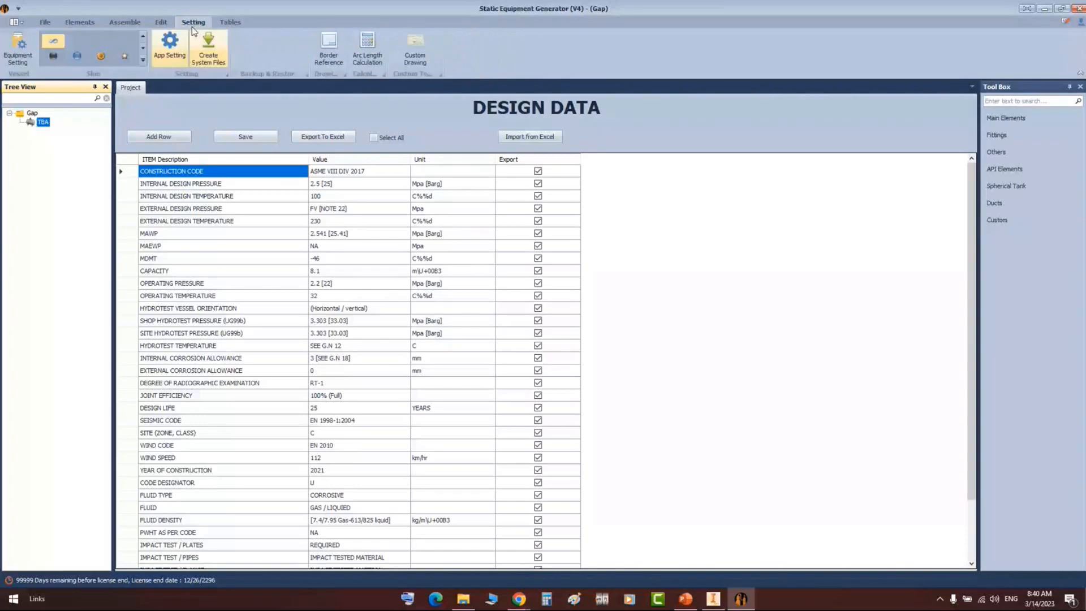
- Try the Dark Side and Office 2007 Pink interface skins, and restore the Visual Studio 2010 skin
{"action": "left_click", "coordinate": [142, 59]}
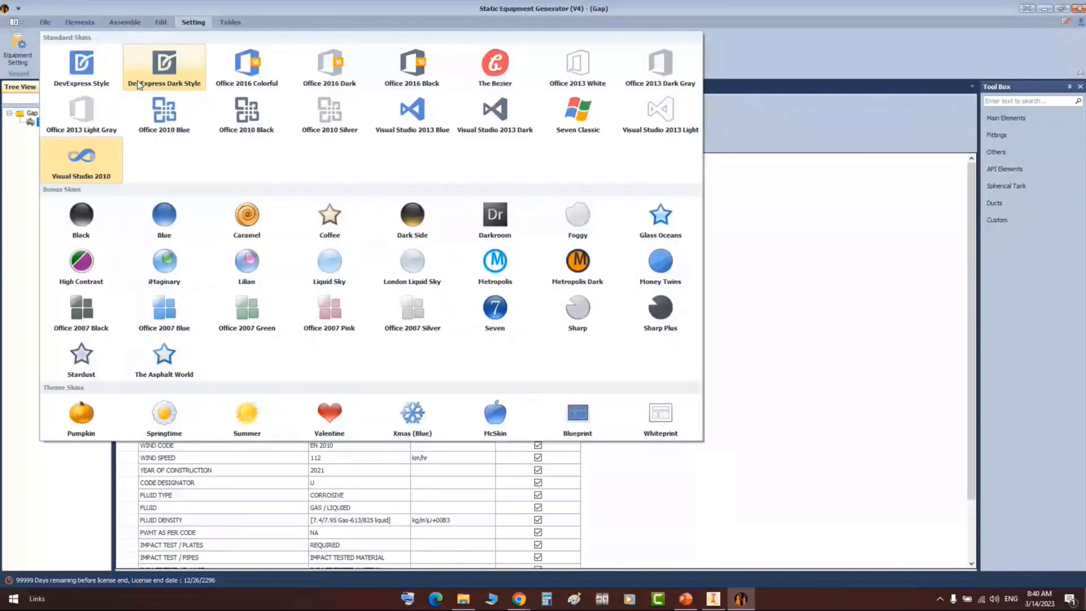
{"action": "left_click", "coordinate": [407, 239]}
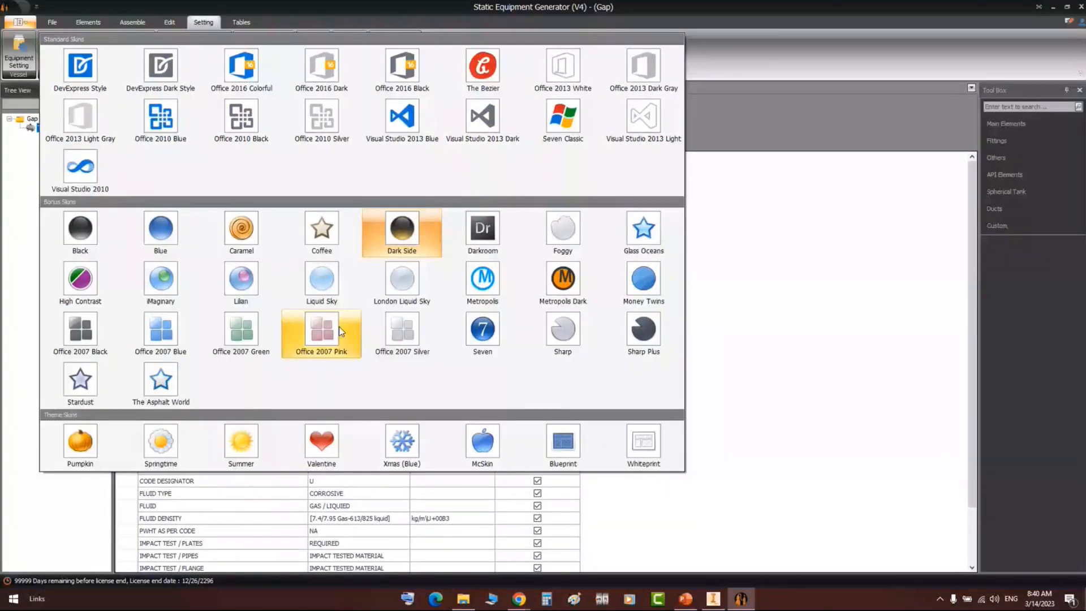
{"action": "left_click", "coordinate": [338, 326]}
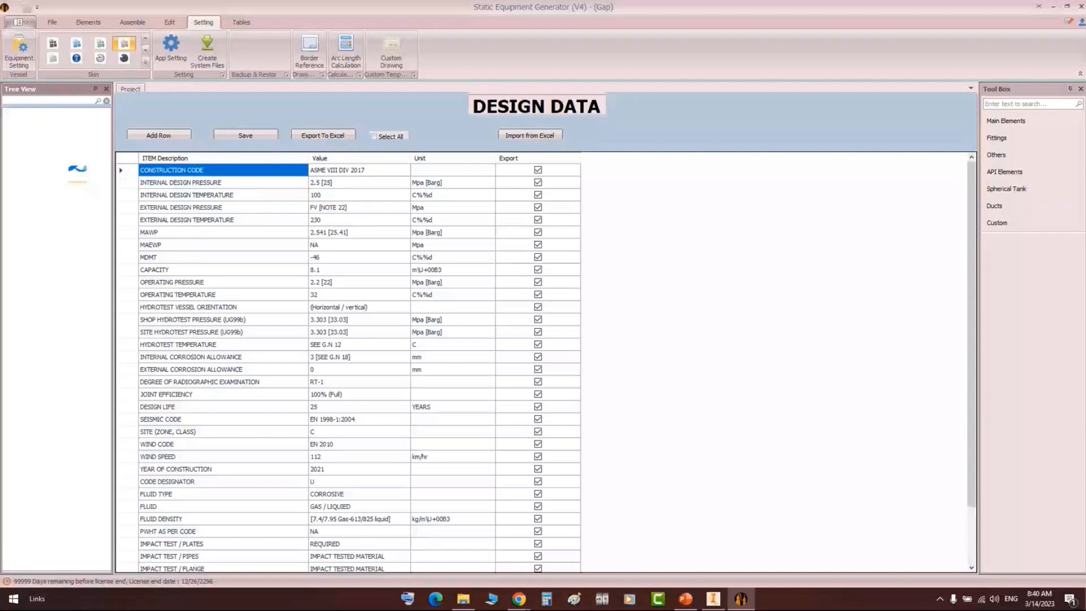
{"action": "left_click", "coordinate": [45, 41]}
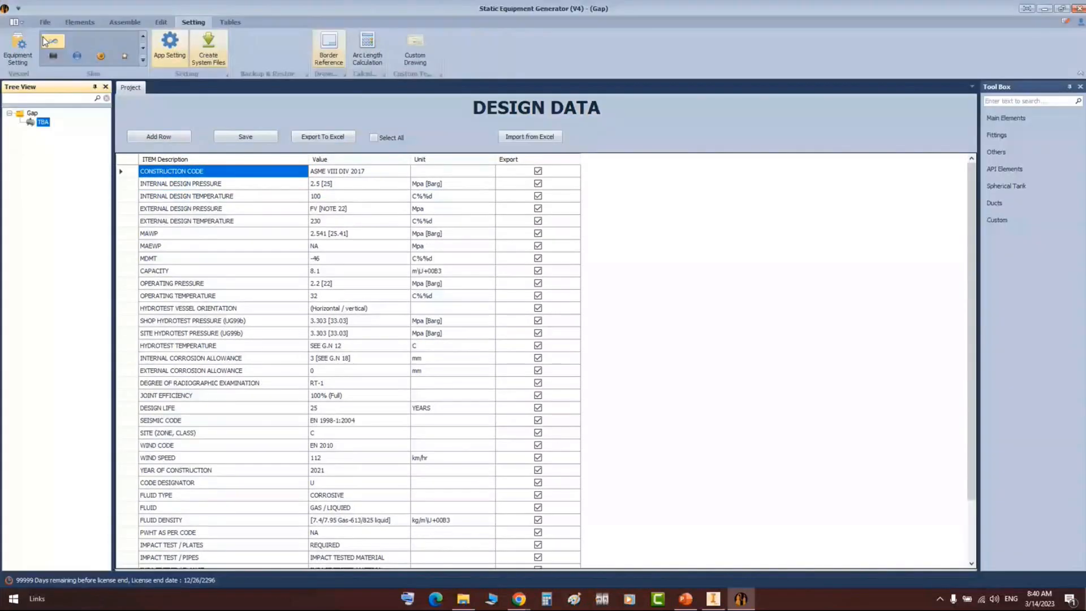
{"action": "left_click", "coordinate": [126, 56]}
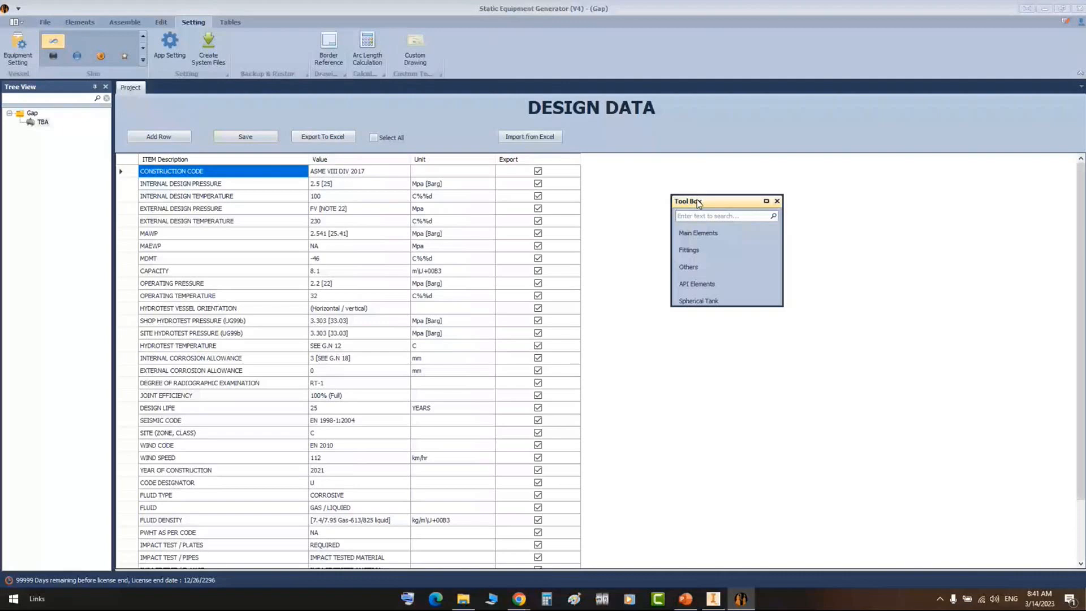
- Dock the floating Tool Box between the Tree View and the design data page
{"action": "left_click_drag", "start_coordinate": [698, 204], "coordinate": [596, 371]}
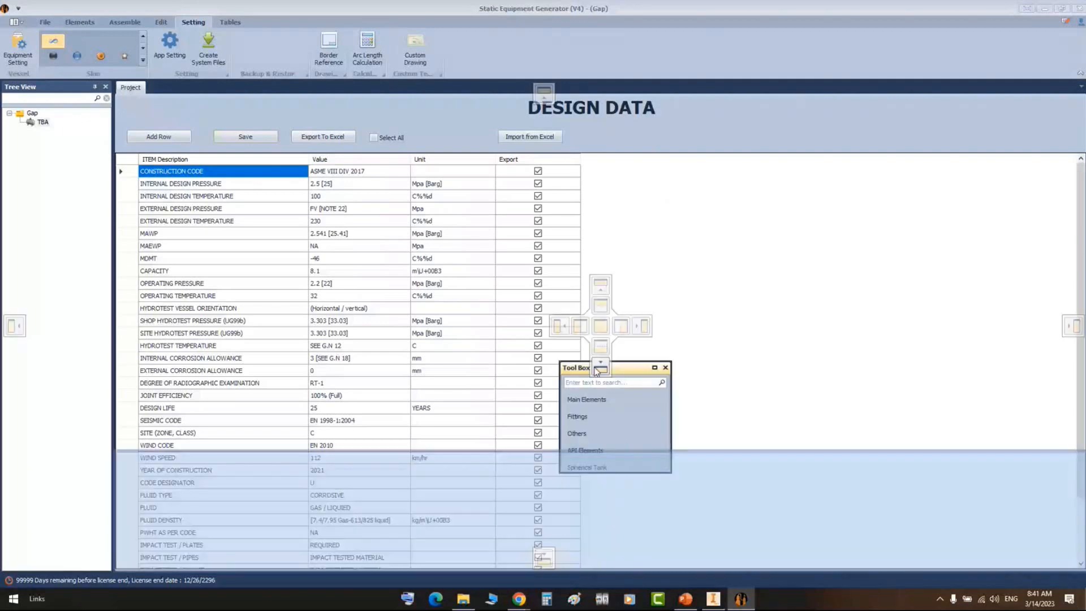
{"action": "left_click_drag", "start_coordinate": [597, 371], "coordinate": [558, 326]}
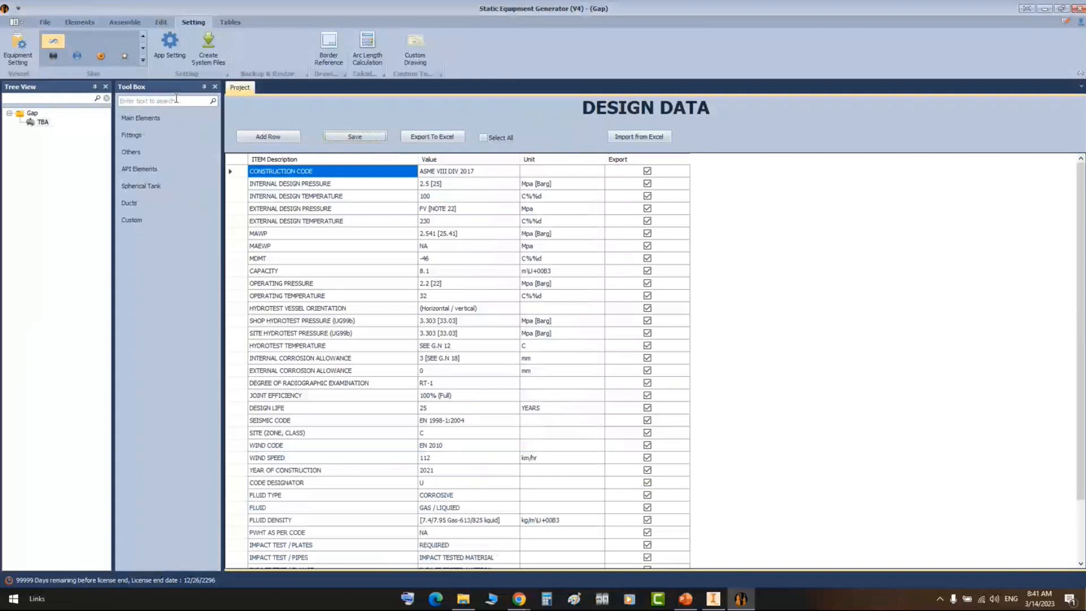
- Browse the components in the Tool Box's Main Elements, Others and API Elements groups
{"action": "left_click", "coordinate": [153, 118]}
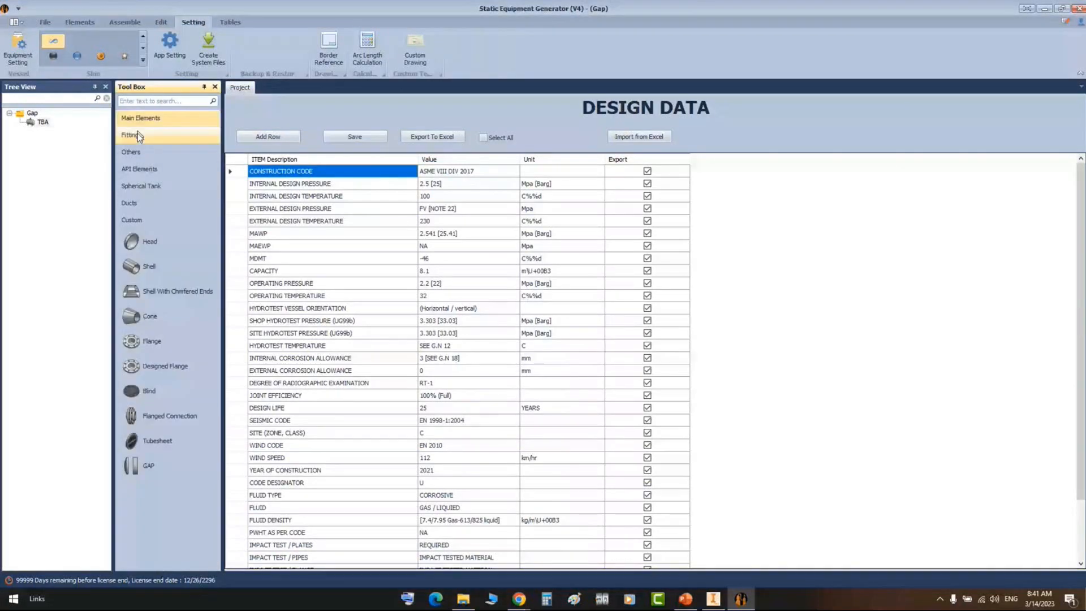
{"action": "left_click", "coordinate": [139, 151]}
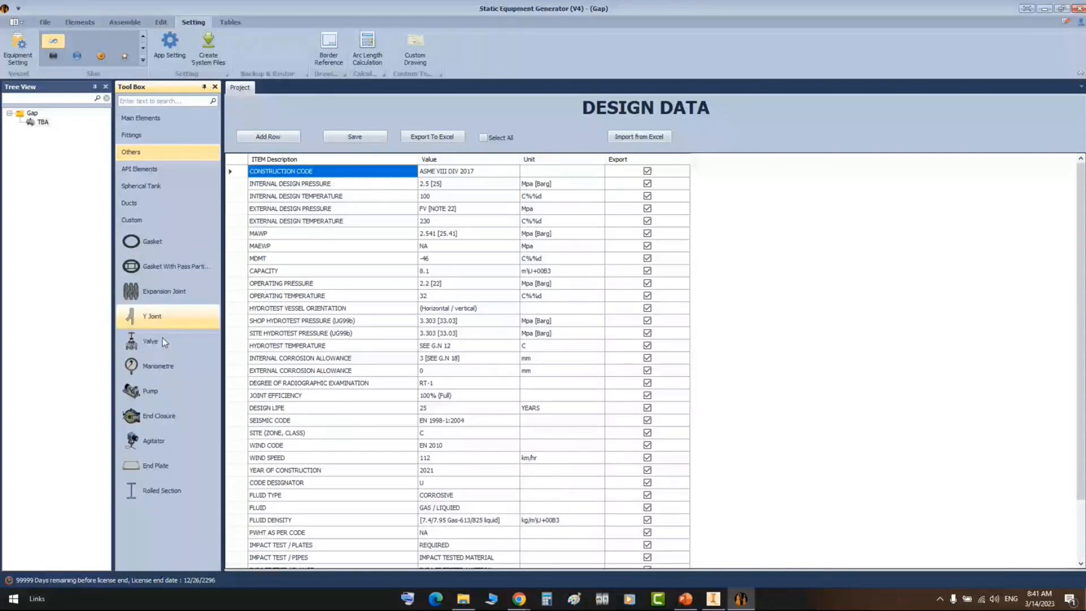
{"action": "left_click", "coordinate": [137, 169]}
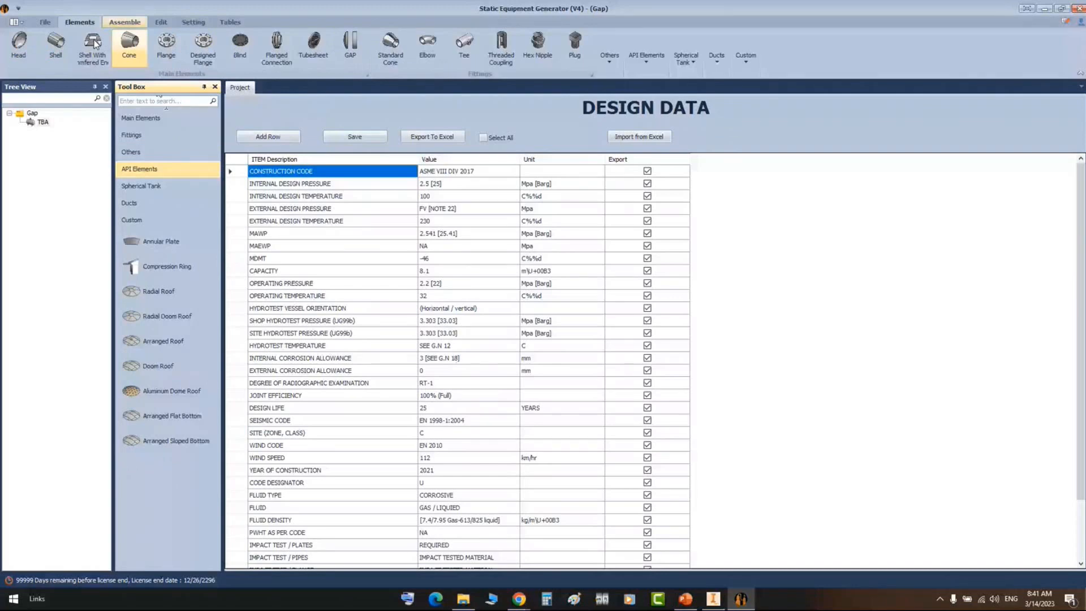
- Detach the Tool Box from its docked place and show it again as a floating window over the design data page
{"action": "left_click_drag", "start_coordinate": [164, 88], "coordinate": [1024, 307]}
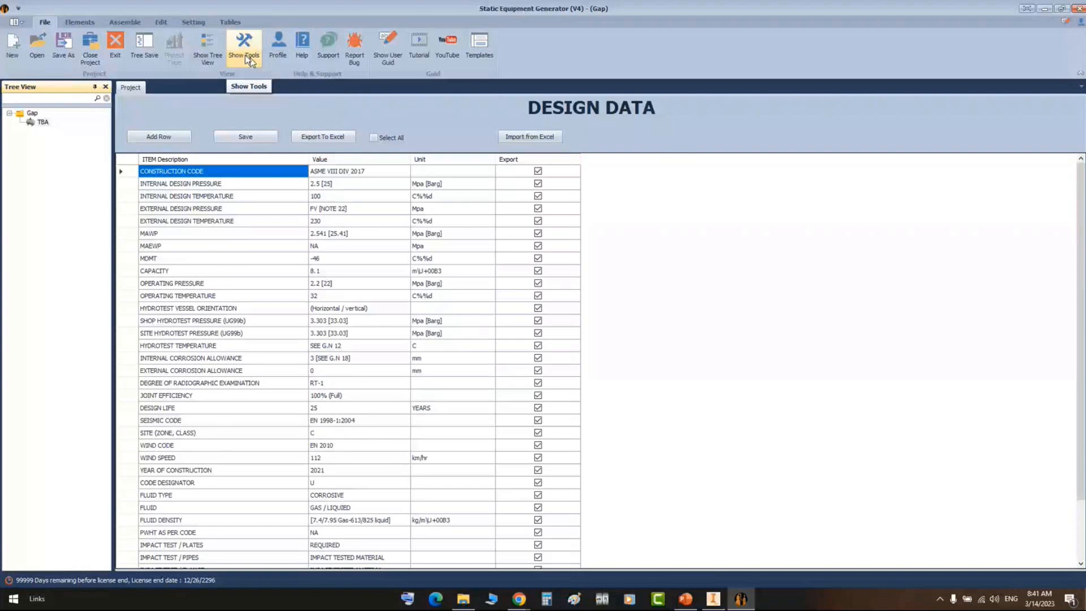
{"action": "left_click", "coordinate": [249, 60]}
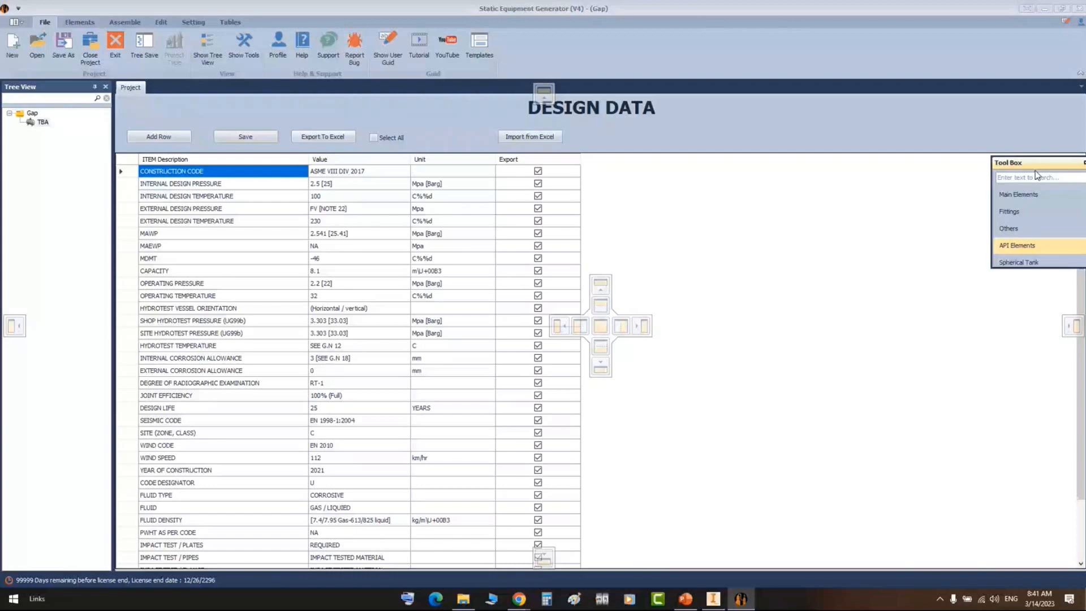
{"action": "left_click_drag", "start_coordinate": [1037, 175], "coordinate": [289, 184]}
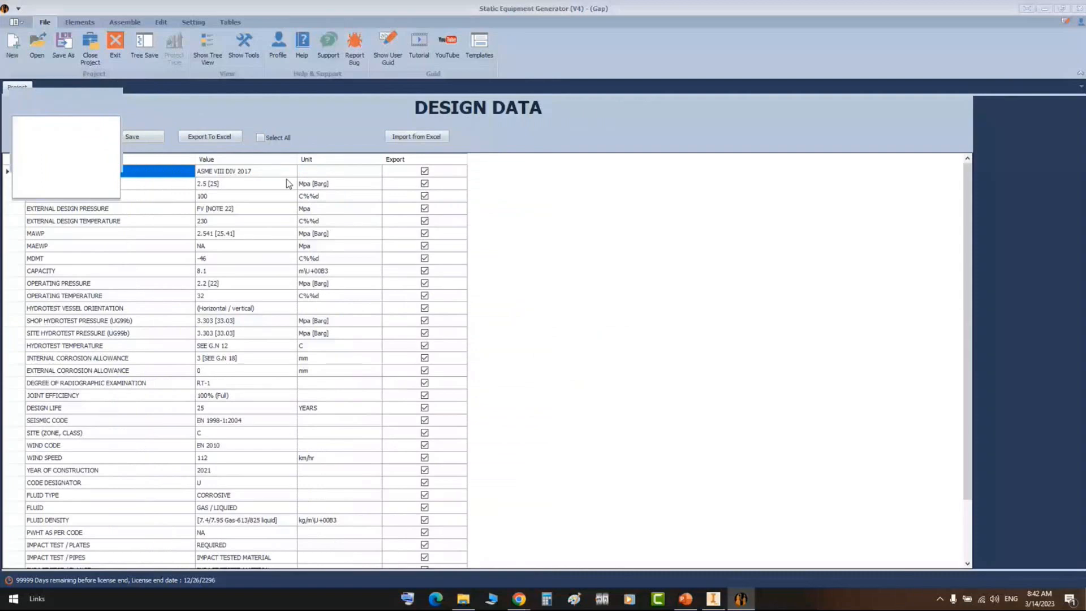
- Undock the Tree View and dock it back beside the design data page, hiding it and showing it again
{"action": "left_click_drag", "start_coordinate": [286, 184], "coordinate": [502, 327]}
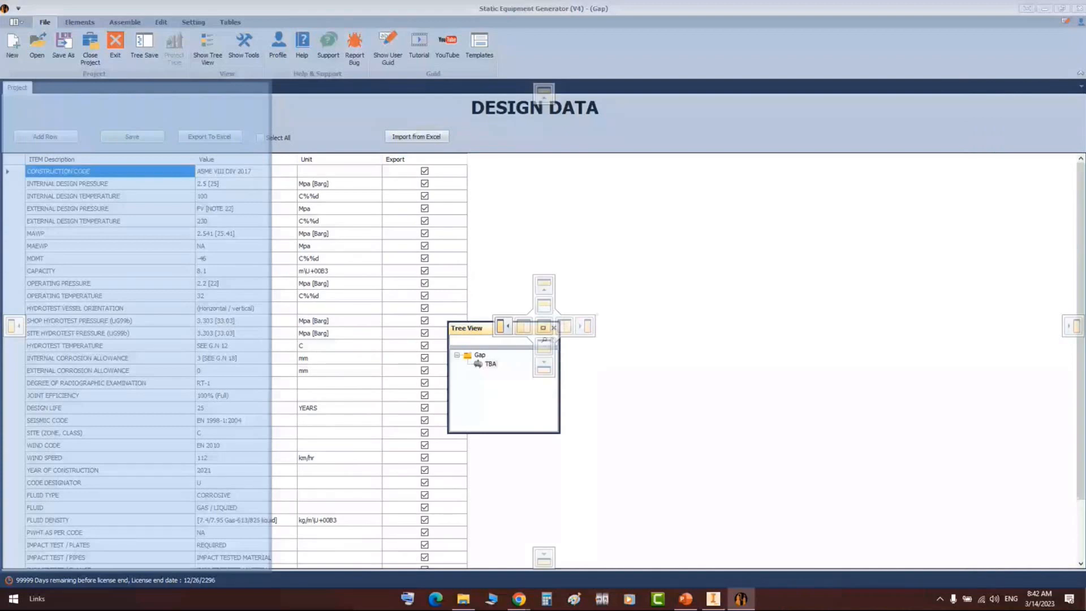
{"action": "left_click_drag", "start_coordinate": [13, 326], "coordinate": [5, 320]}
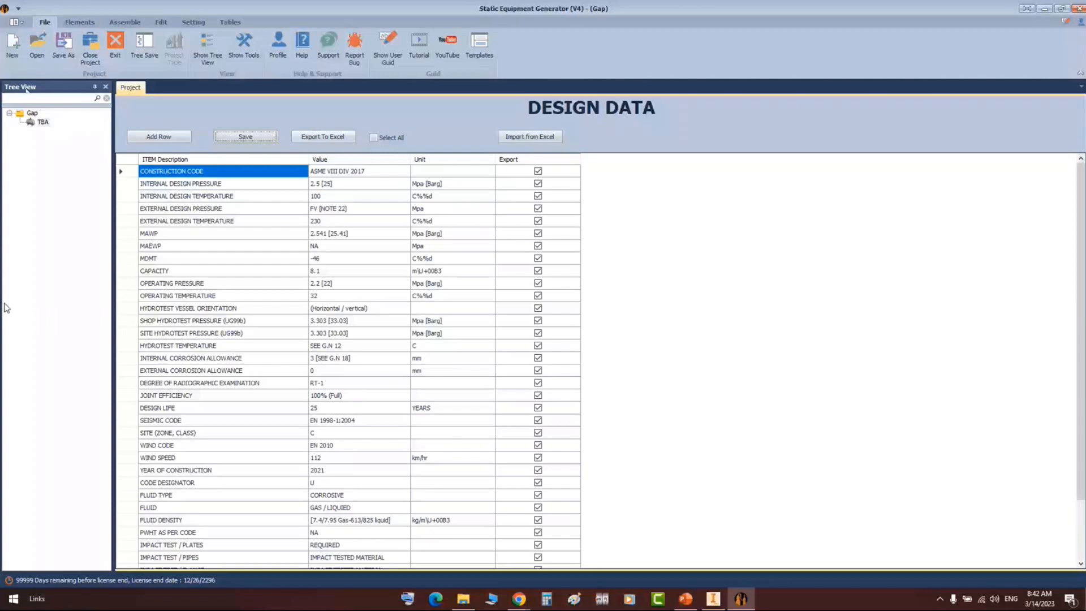
{"action": "left_click", "coordinate": [94, 87]}
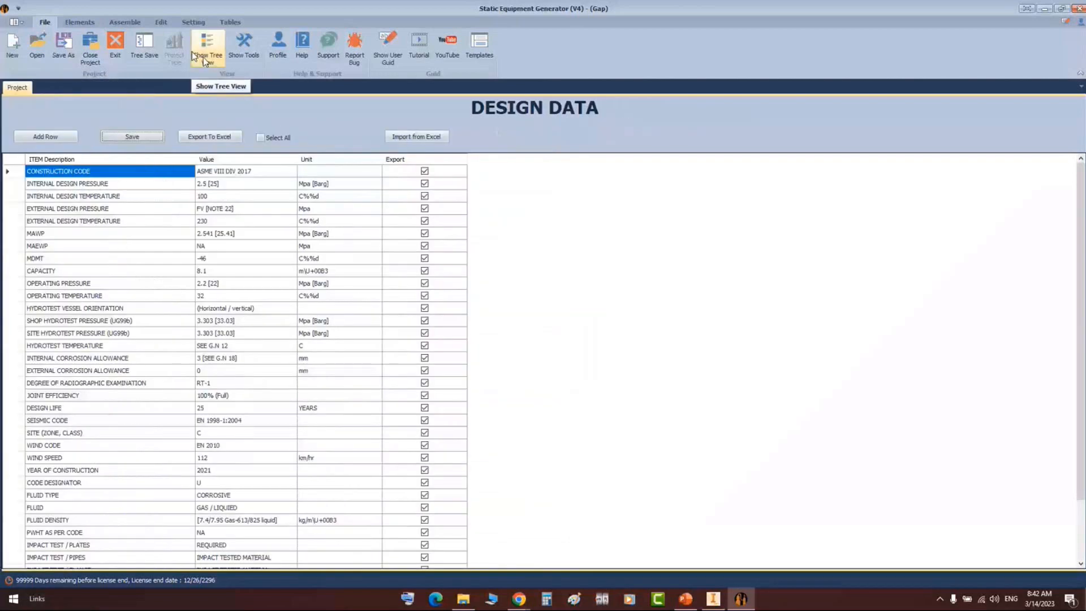
{"action": "left_click", "coordinate": [208, 50]}
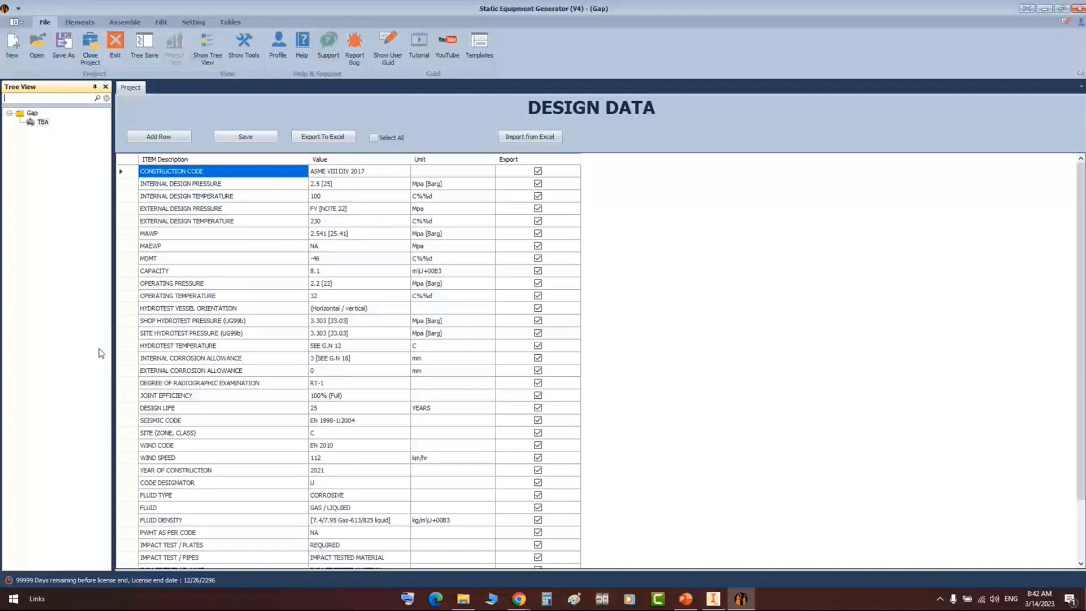
- Review the Gap project's information fields, such as Project Name and Manufacturer, and the design data of the TBA equipment
{"action": "left_click", "coordinate": [32, 114]}
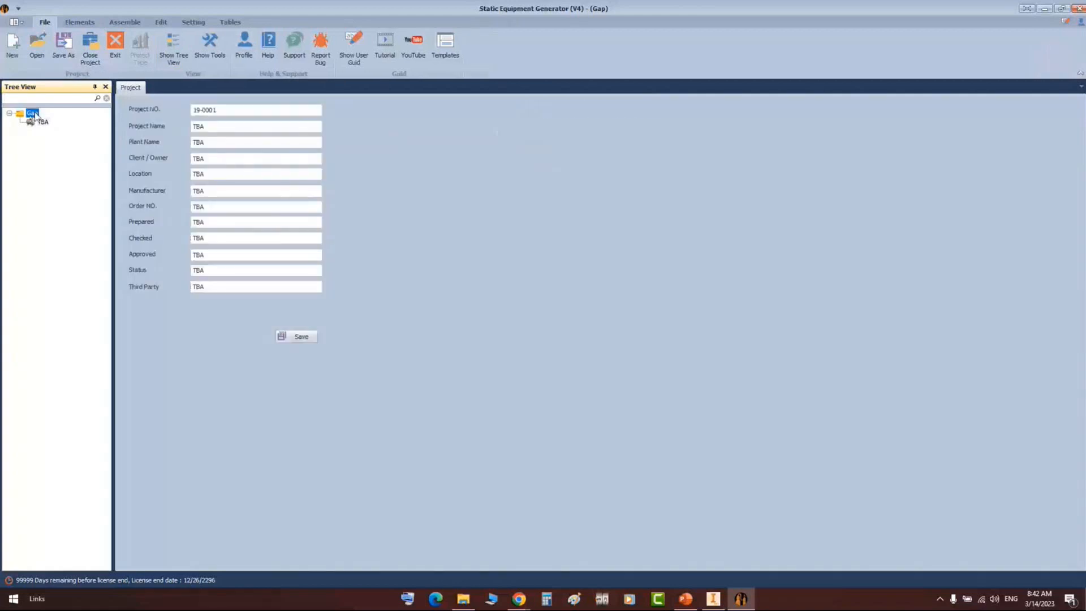
{"action": "left_click", "coordinate": [204, 125]}
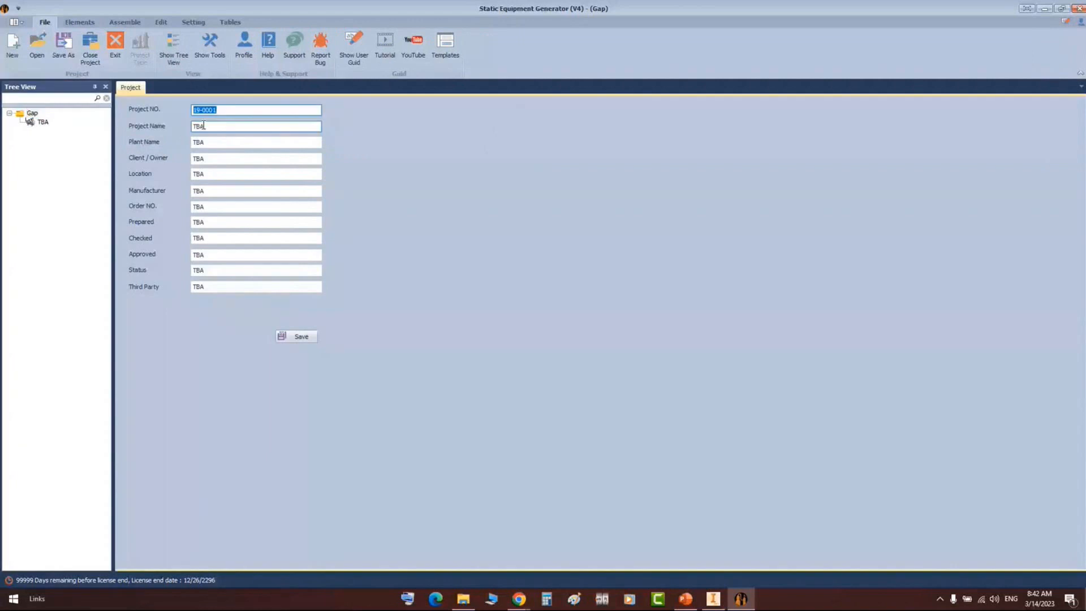
{"action": "left_click", "coordinate": [314, 190]}
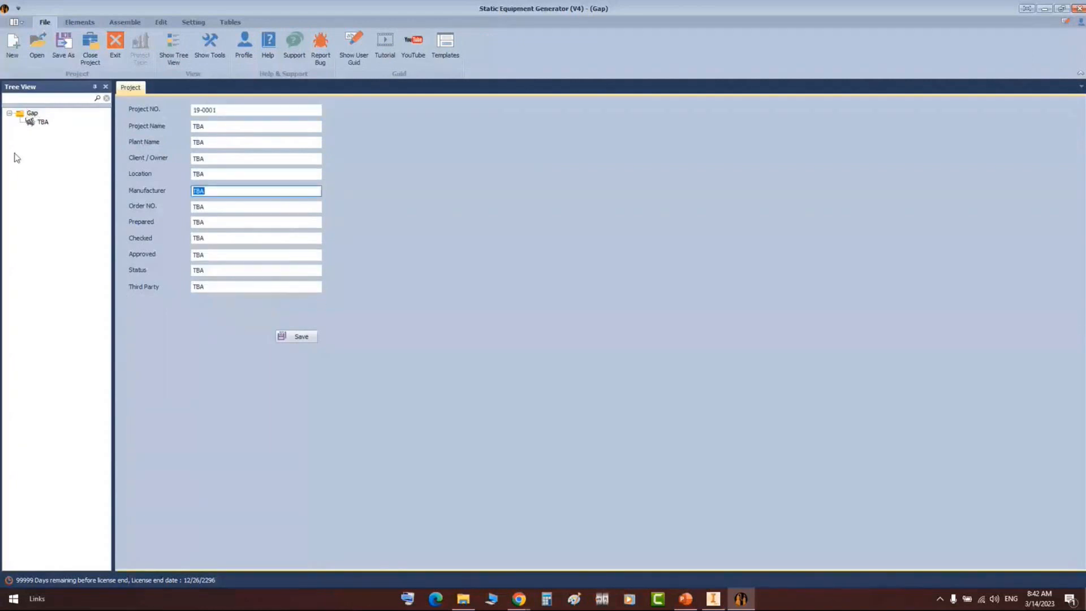
{"action": "left_click", "coordinate": [34, 126]}
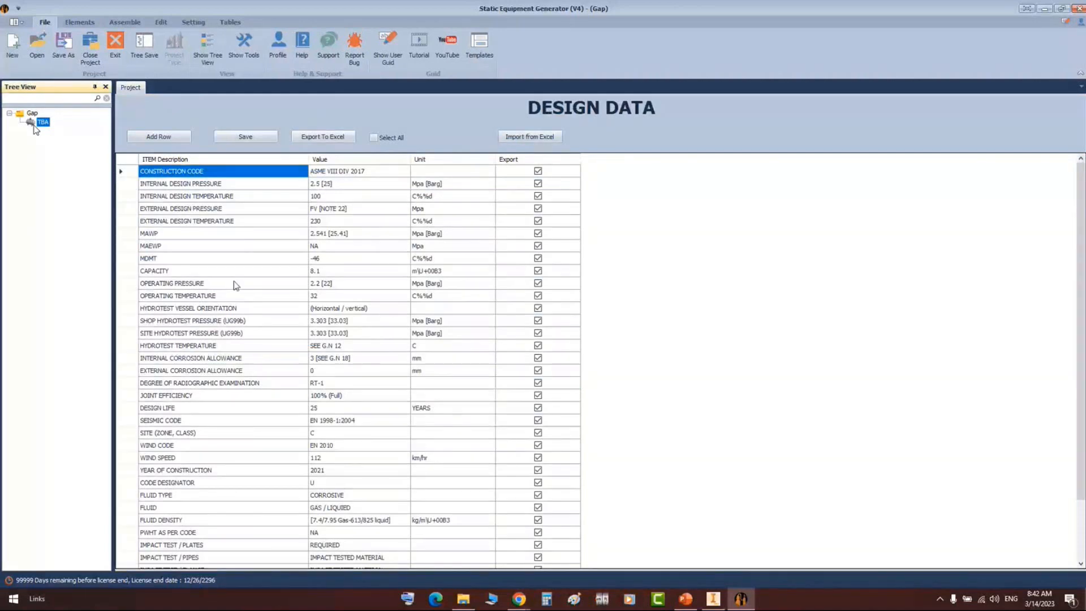
- Check the Gap, Overlap, Flip & Shift slide in PowerPoint, and add a head named Left Head to TBA in Static Equipment Generator
{"action": "key", "text": "alt+Tab"}
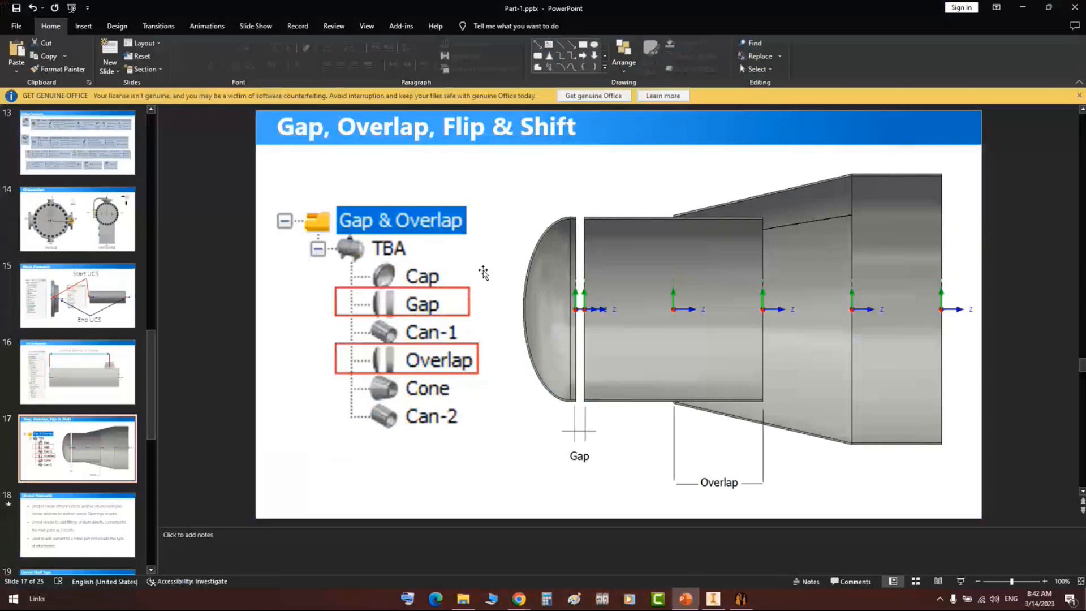
{"action": "key", "text": "alt+Tab"}
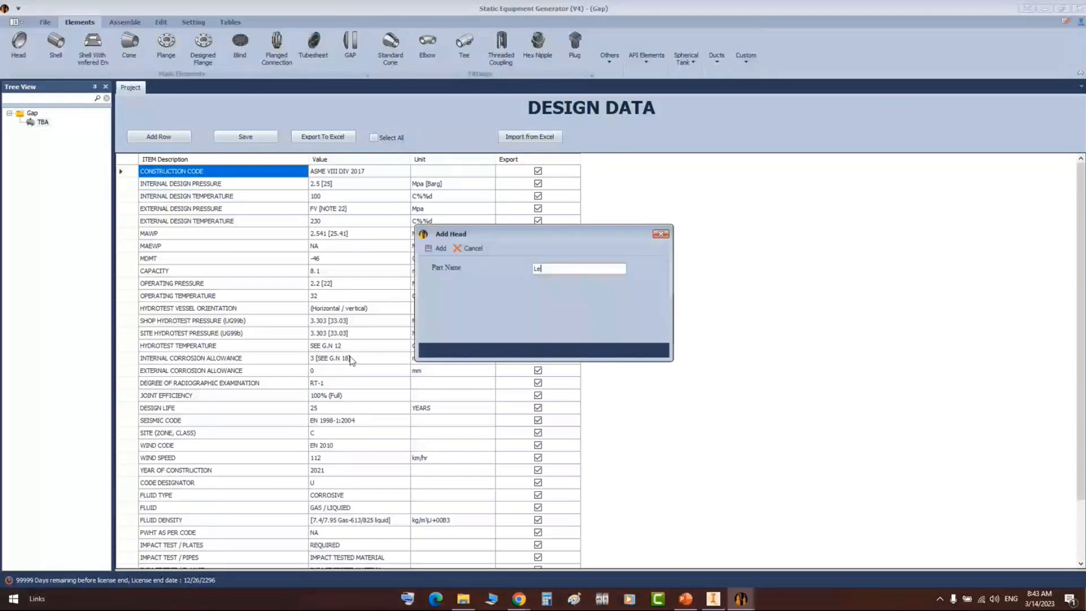
{"action": "type", "text": "ft Head"}
{"action": "key", "text": "Return"}
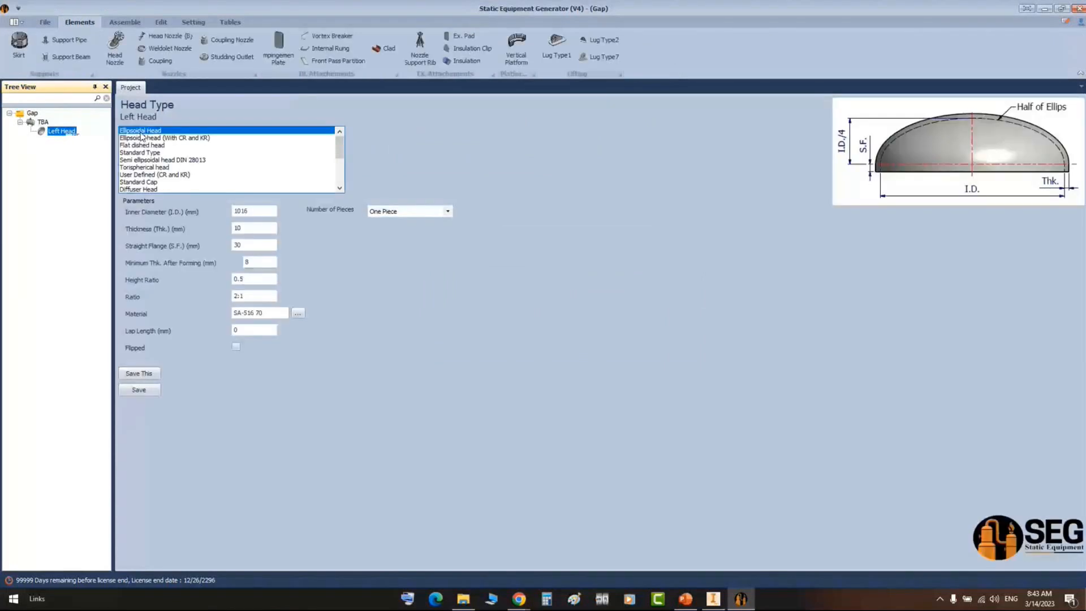
- Check the inner diameter of Left Head and save it as a one-piece Ellipsoidal Head
{"action": "left_click", "coordinate": [257, 211]}
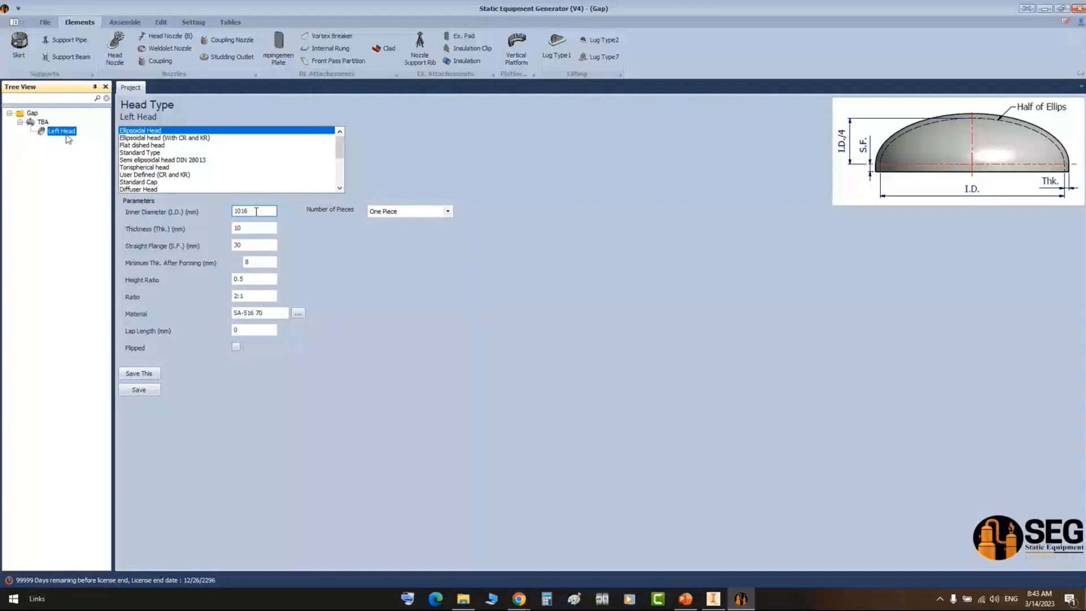
{"action": "left_click", "coordinate": [257, 211]}
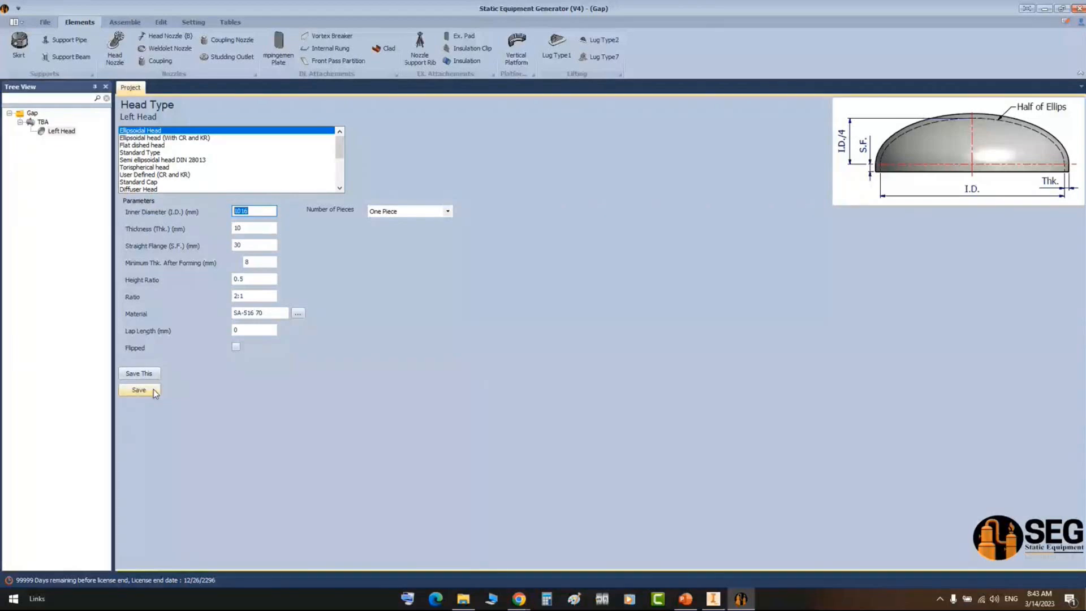
{"action": "left_click", "coordinate": [153, 390]}
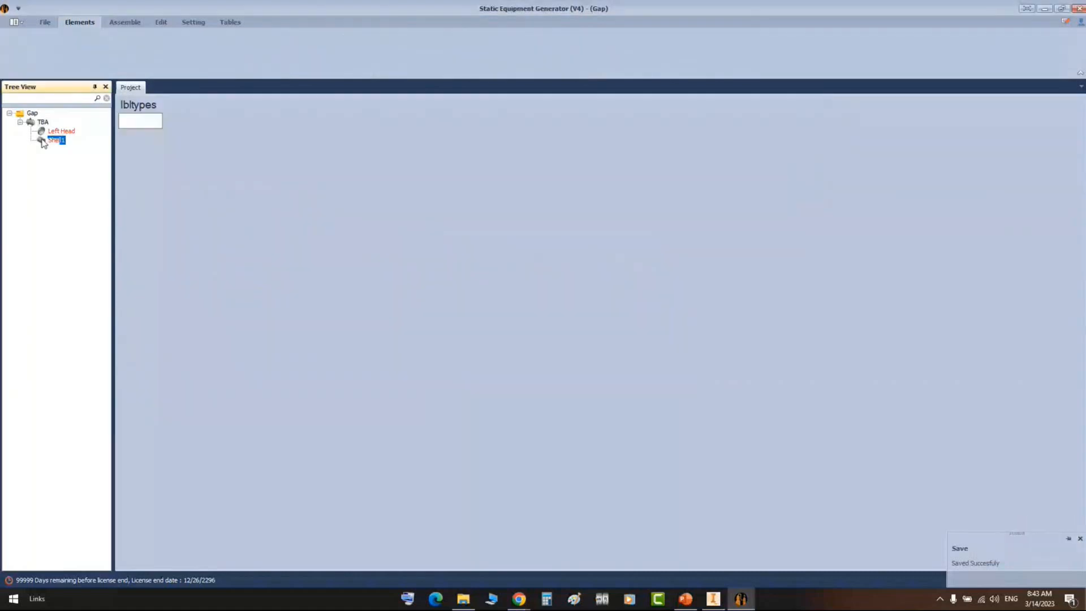
- Save Shell1 as a Shell with a length of 1000 mm, and build the head and shell assembly in Inventor
{"action": "left_click", "coordinate": [266, 262]}
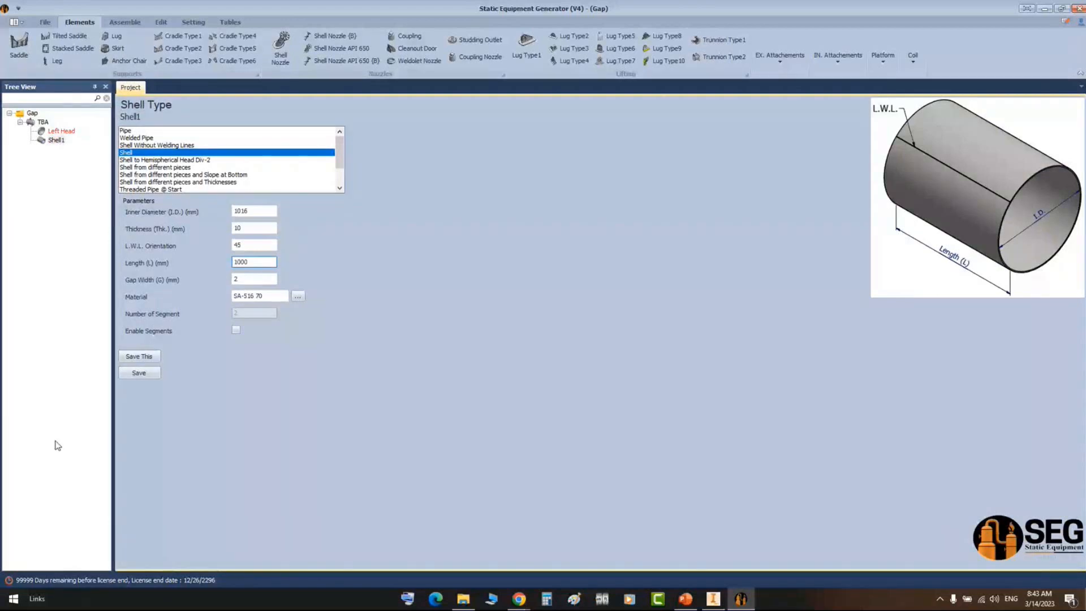
{"action": "left_click", "coordinate": [125, 22]}
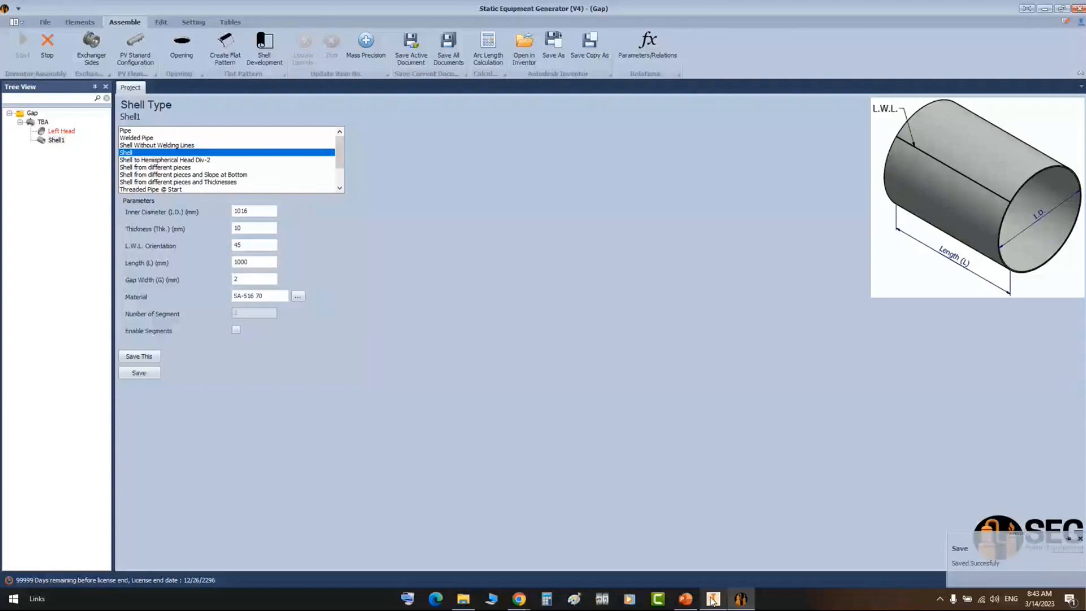
{"action": "left_click", "coordinate": [711, 600]}
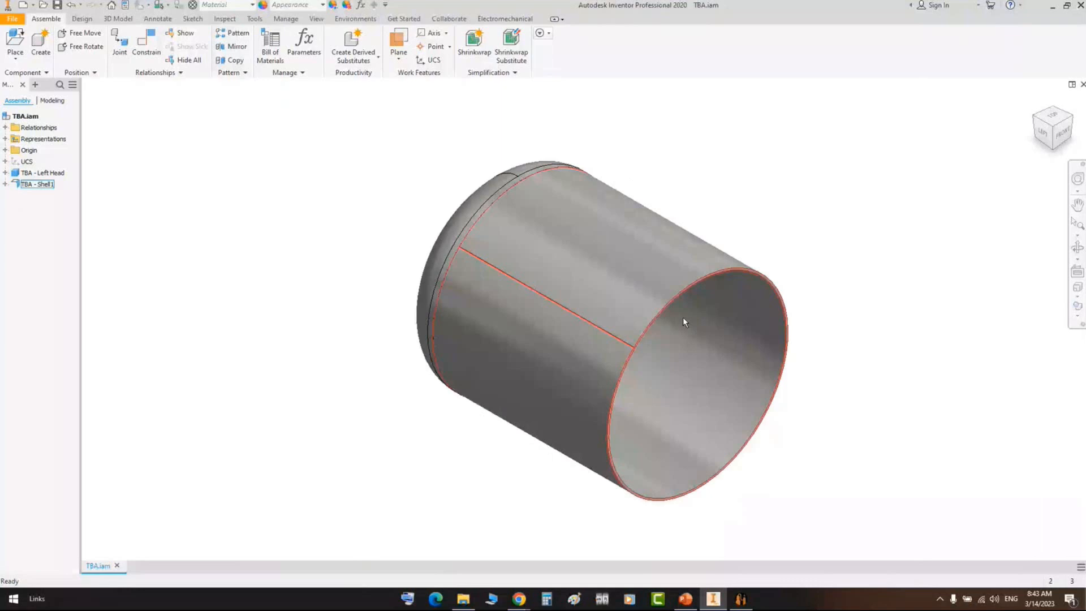
- View the assembly from the left side and examine the joint between the head and the shell
{"action": "left_click", "coordinate": [1043, 136]}
{"action": "left_click_drag", "start_coordinate": [506, 146], "coordinate": [482, 178]}
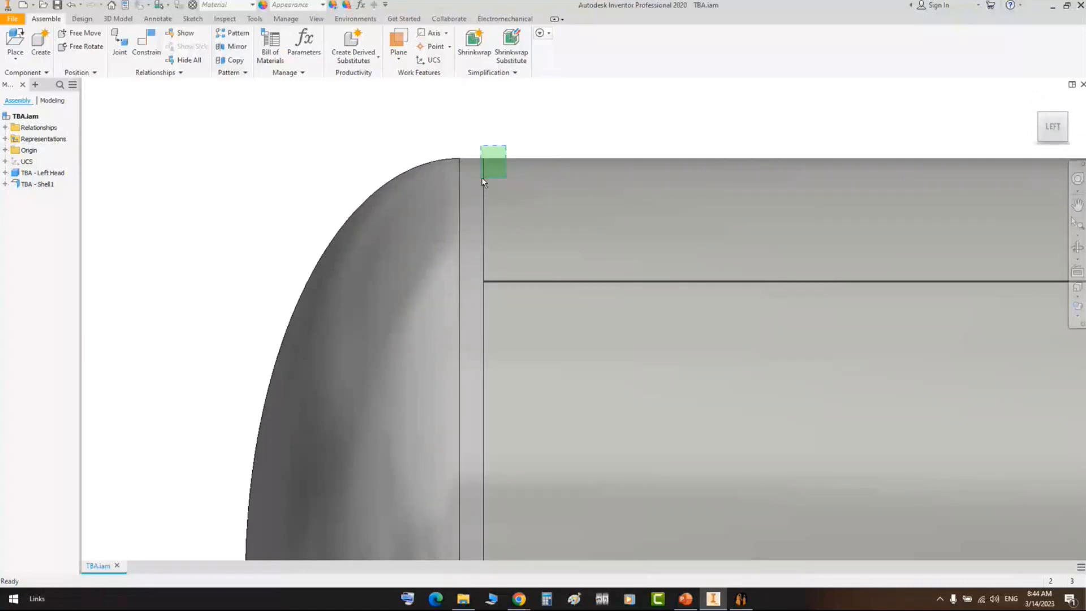
{"action": "left_click_drag", "start_coordinate": [482, 179], "coordinate": [481, 178]}
{"action": "key", "text": "Home"}
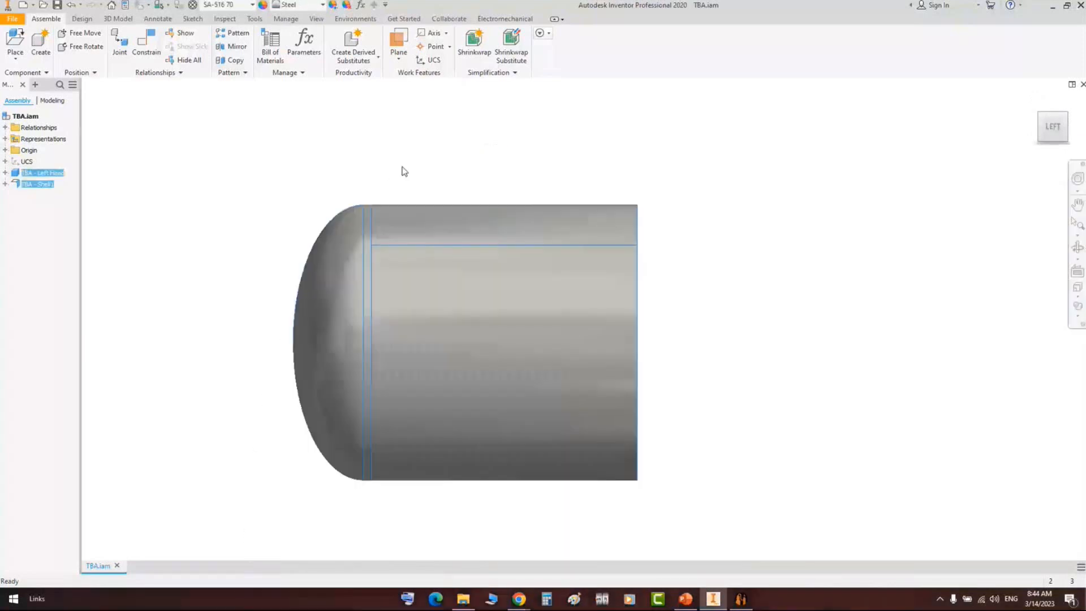
{"action": "left_click", "coordinate": [404, 171]}
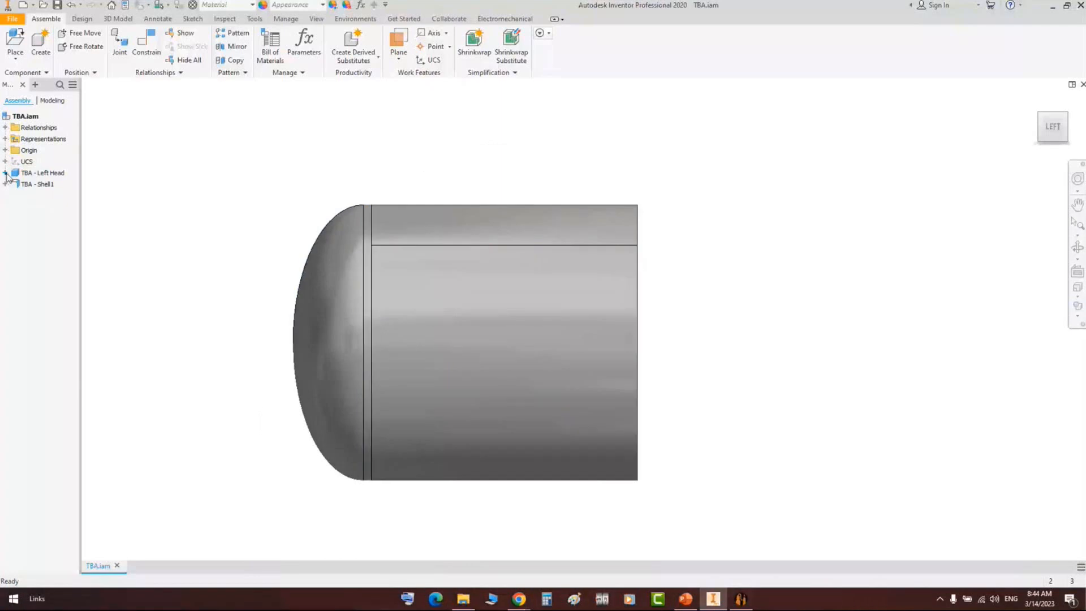
- Locate the End UCS of the Left Head part at its joint with the shell
{"action": "left_click", "coordinate": [5, 173]}
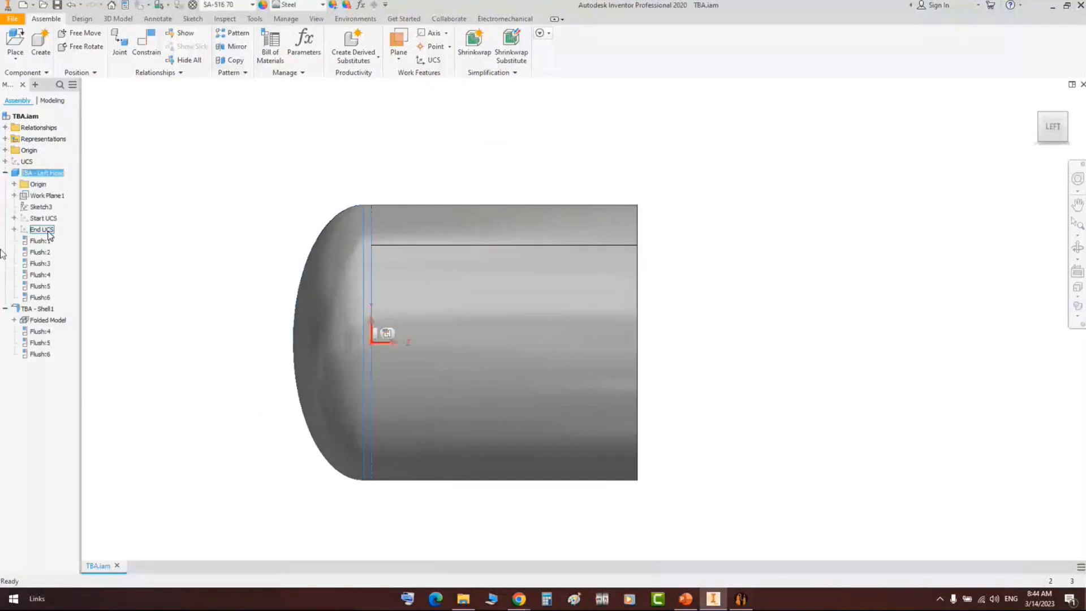
{"action": "left_click", "coordinate": [49, 232]}
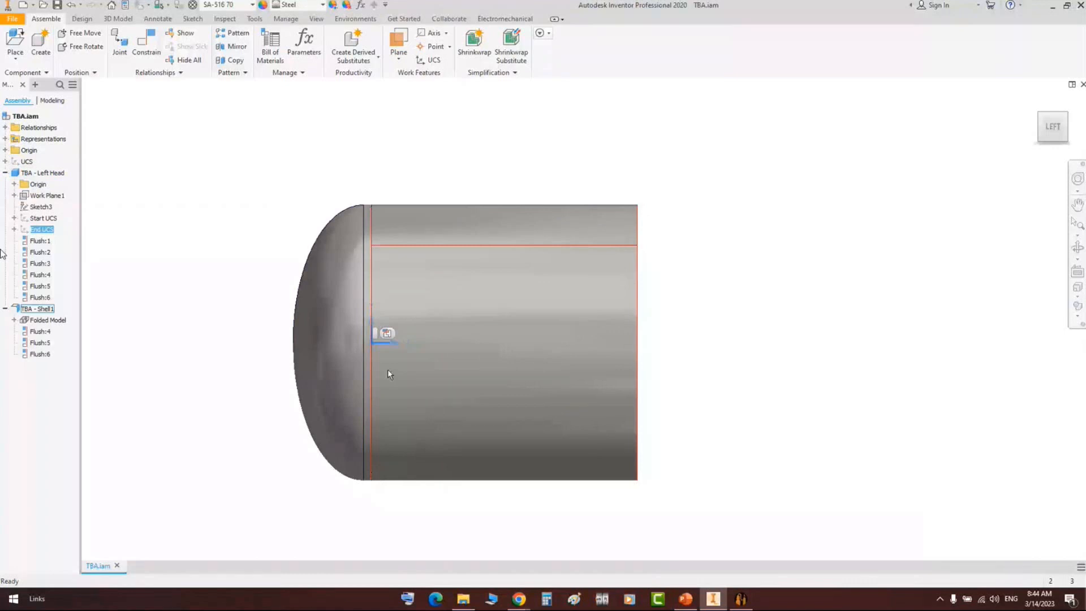
{"action": "scroll", "coordinate": [388, 369], "scroll_direction": "up", "scroll_amount": 3}
{"action": "left_click", "coordinate": [48, 366]}
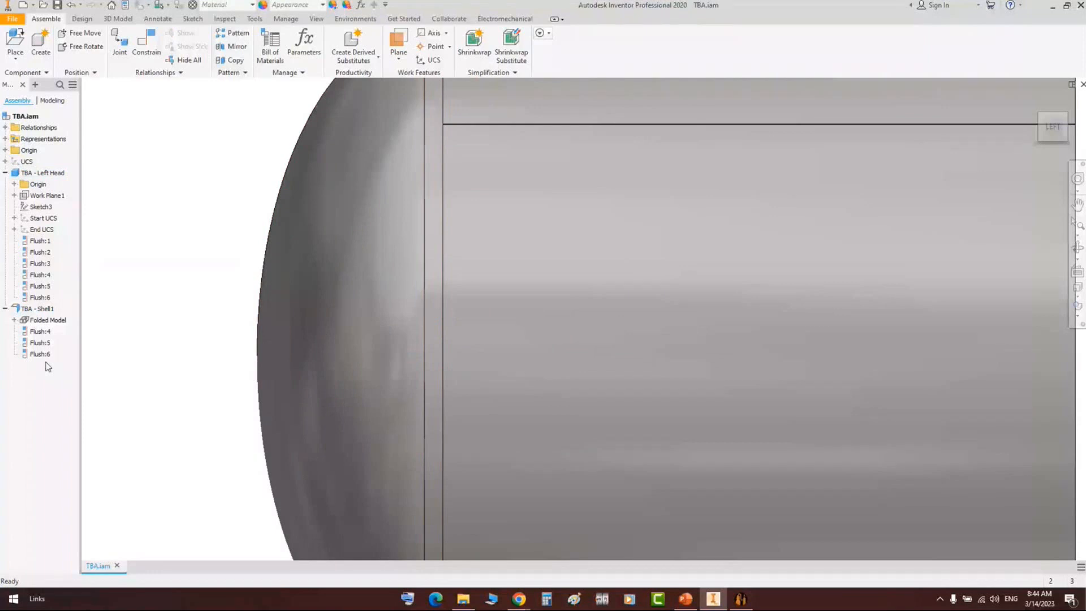
- Locate the Start UCS in Shell1's folded model and compare its position with the Left Head's End UCS
{"action": "left_click", "coordinate": [37, 308]}
{"action": "left_click", "coordinate": [14, 320]}
{"action": "key", "text": "Home"}
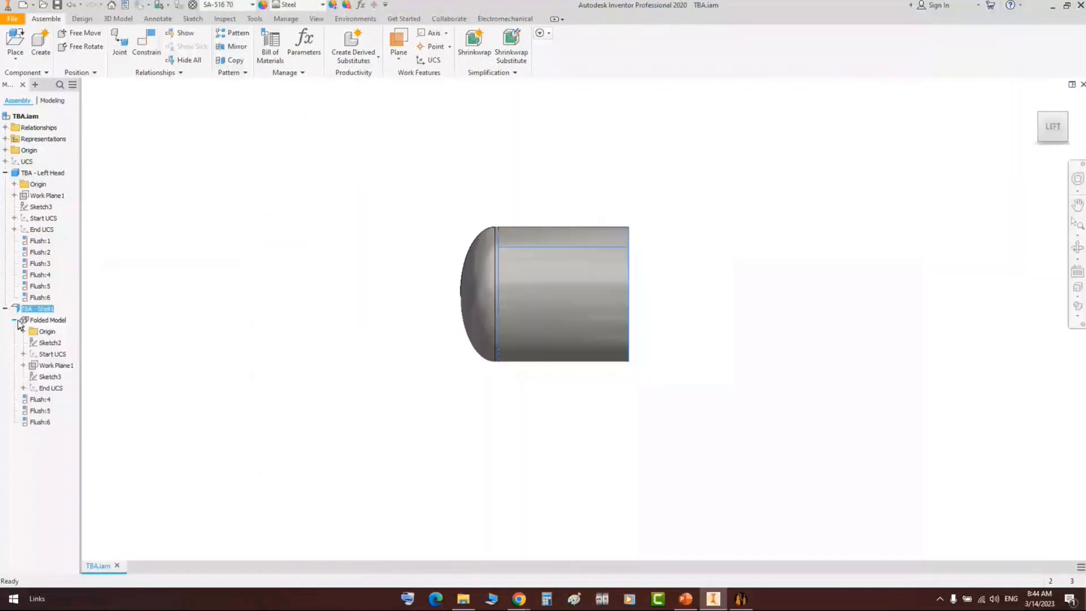
{"action": "left_click", "coordinate": [53, 354]}
{"action": "scroll", "coordinate": [389, 320], "scroll_direction": "up", "scroll_amount": 5}
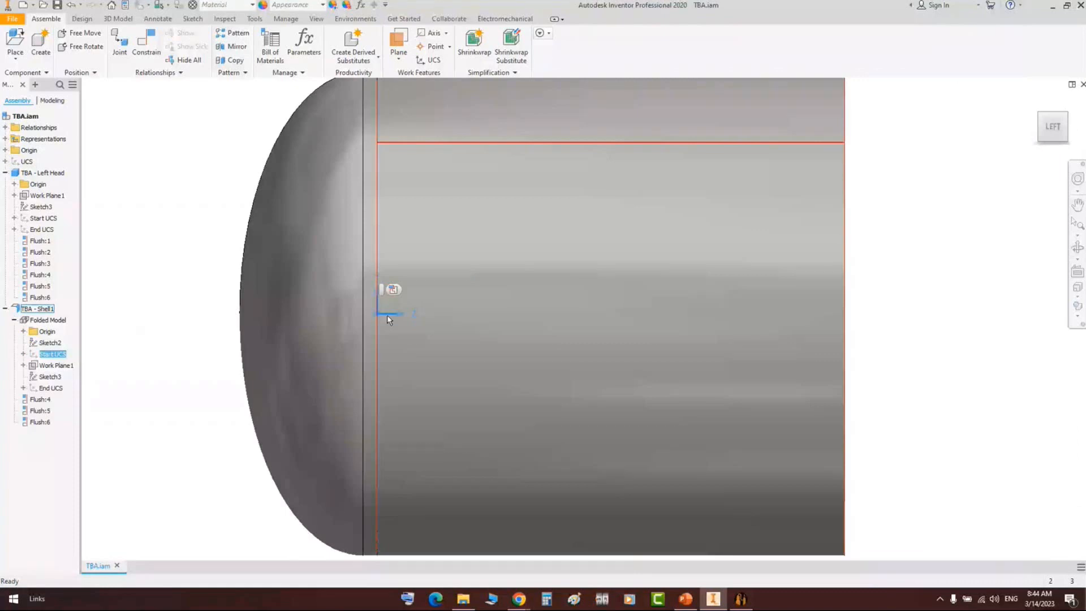
{"action": "key", "text": "Home"}
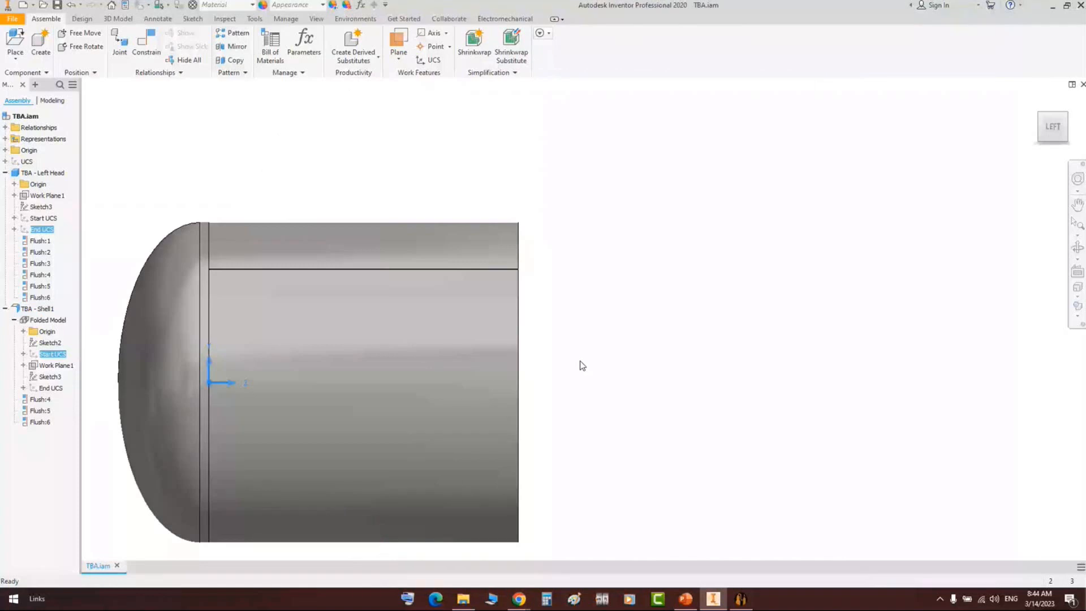
{"action": "left_click", "coordinate": [582, 365]}
{"action": "scroll", "coordinate": [618, 347], "scroll_direction": "down", "scroll_amount": 2}
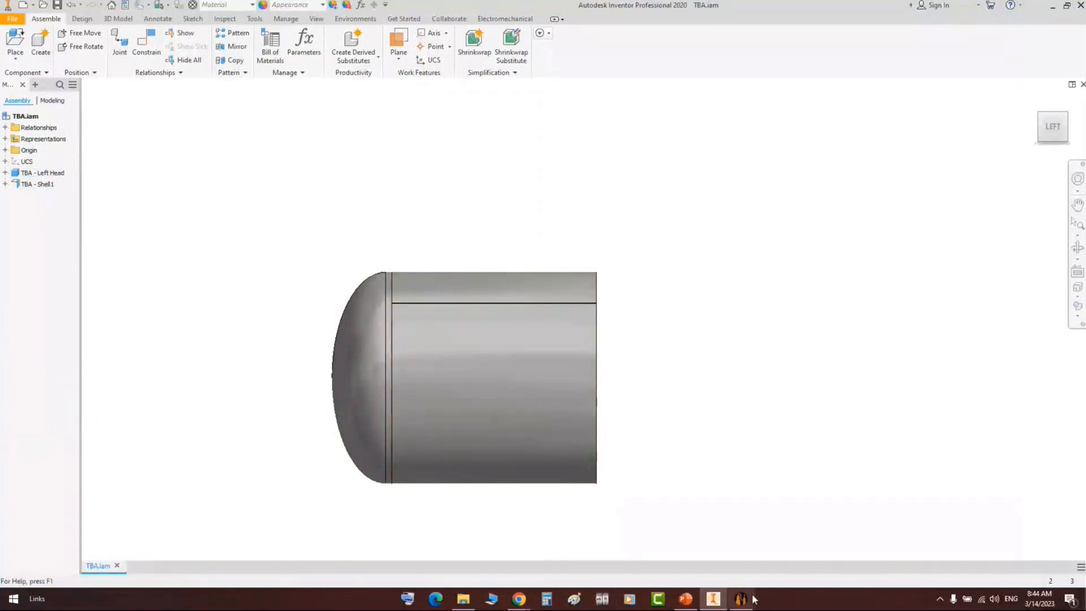
- Return to Static Equipment Generator, add a GAP element named Gap1 to TBA and set its spacing to 100 mm
{"action": "left_click", "coordinate": [741, 598]}
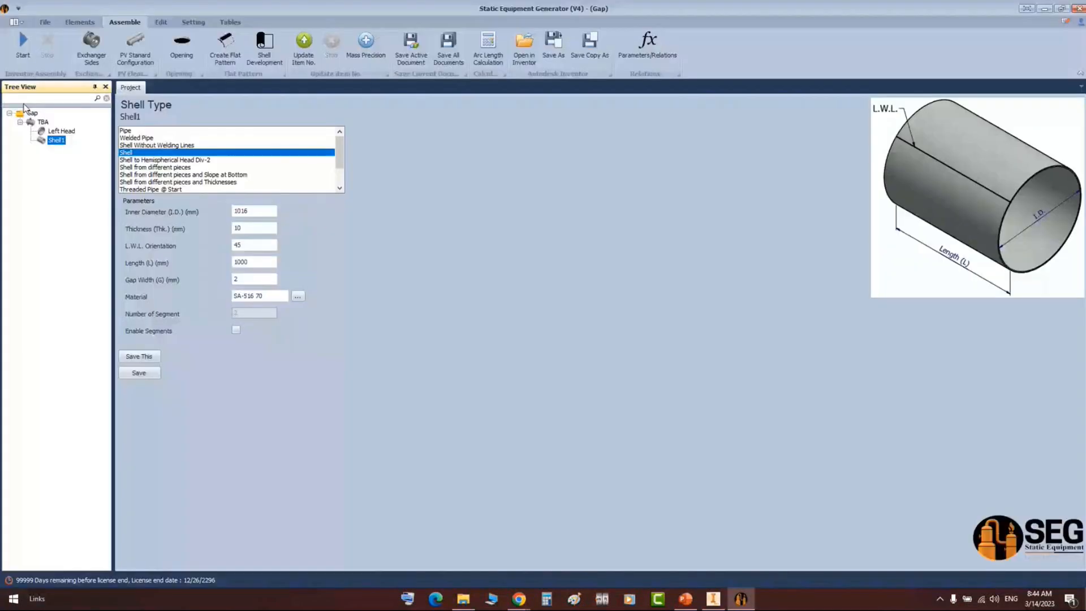
{"action": "left_click", "coordinate": [43, 122]}
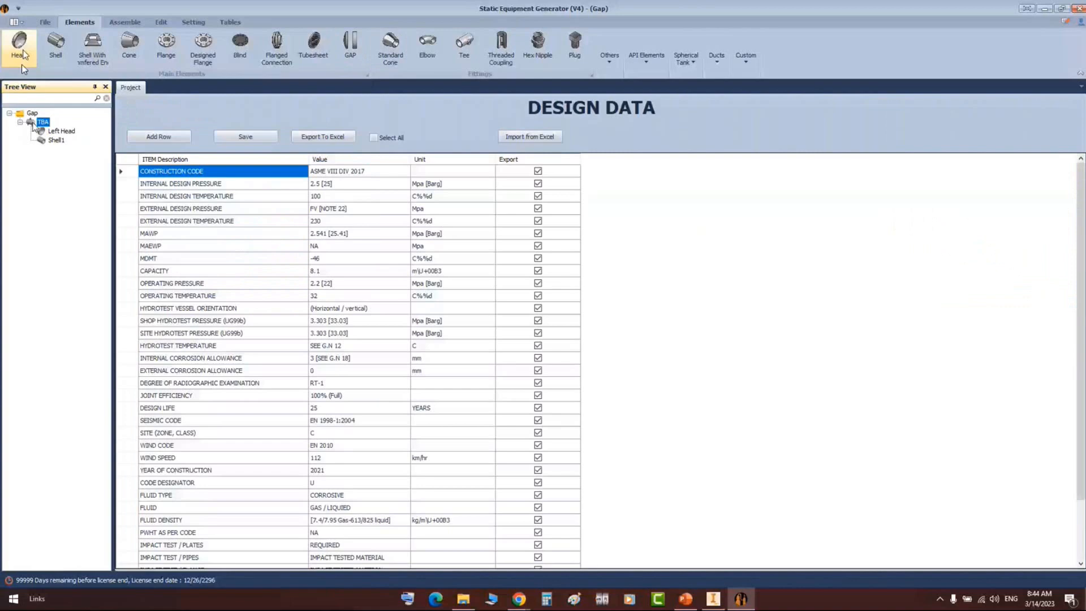
{"action": "left_click", "coordinate": [351, 48]}
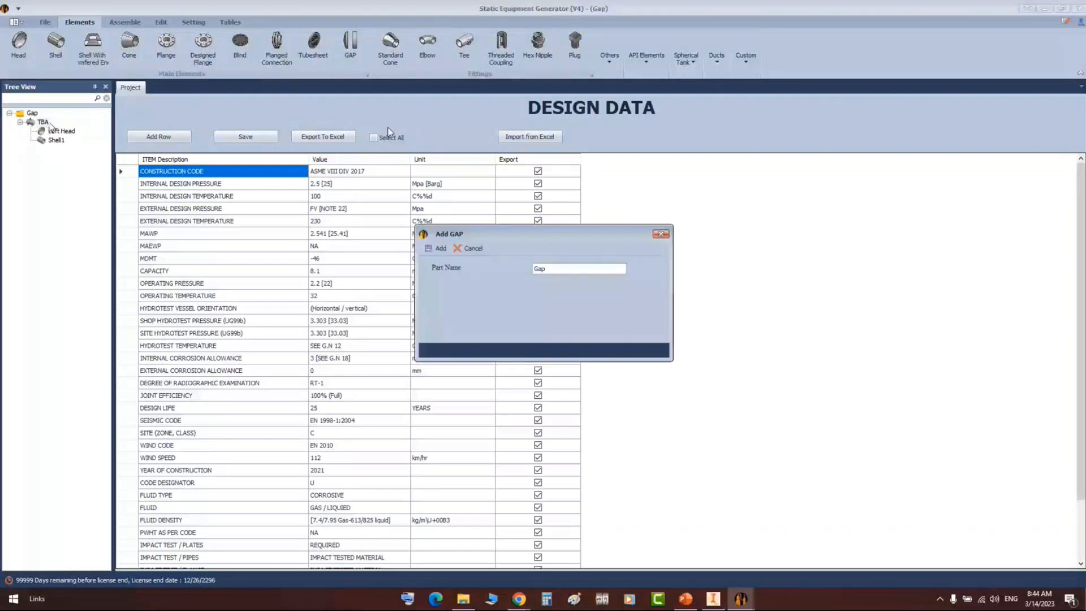
{"action": "key", "text": "Return"}
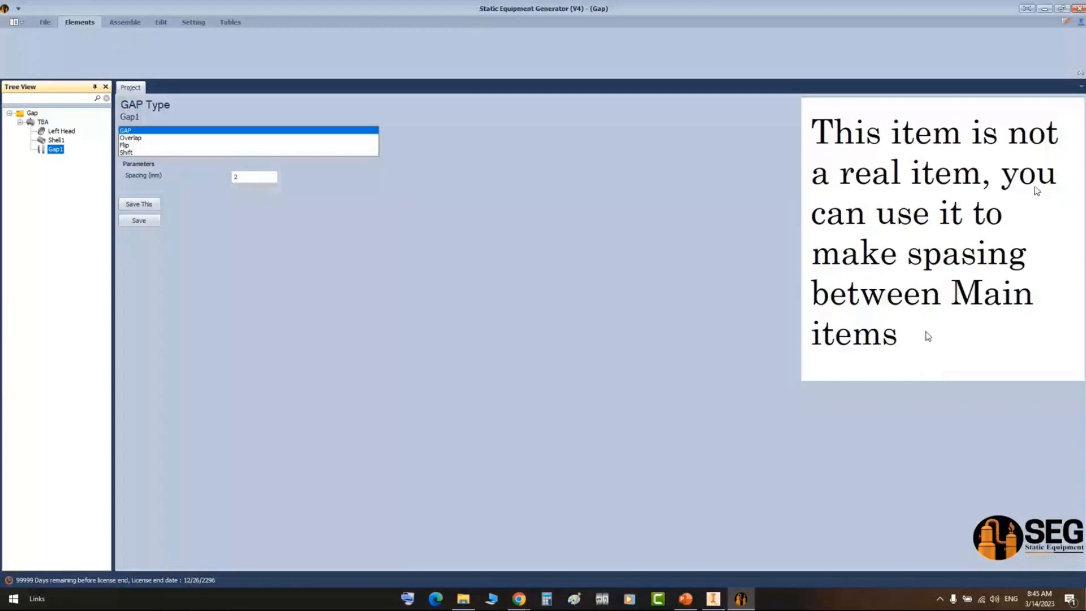
{"action": "double_click", "coordinate": [254, 177]}
{"action": "type", "text": "100"}
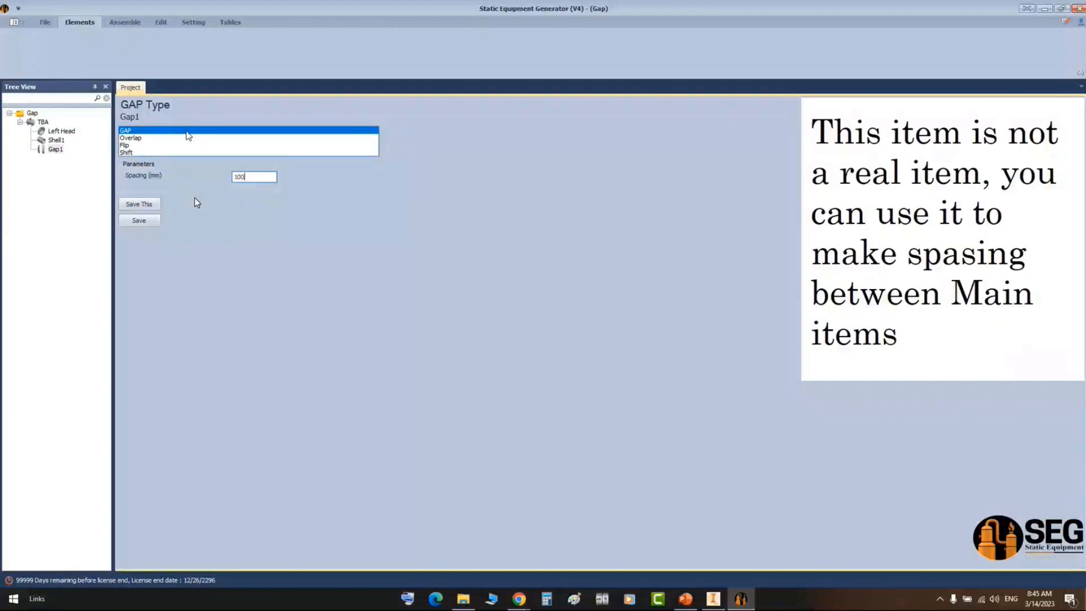
- Move Gap1 directly after Left Head in the TBA element order, then check the Gap1 and Shell1 entries
{"action": "left_click", "coordinate": [59, 150]}
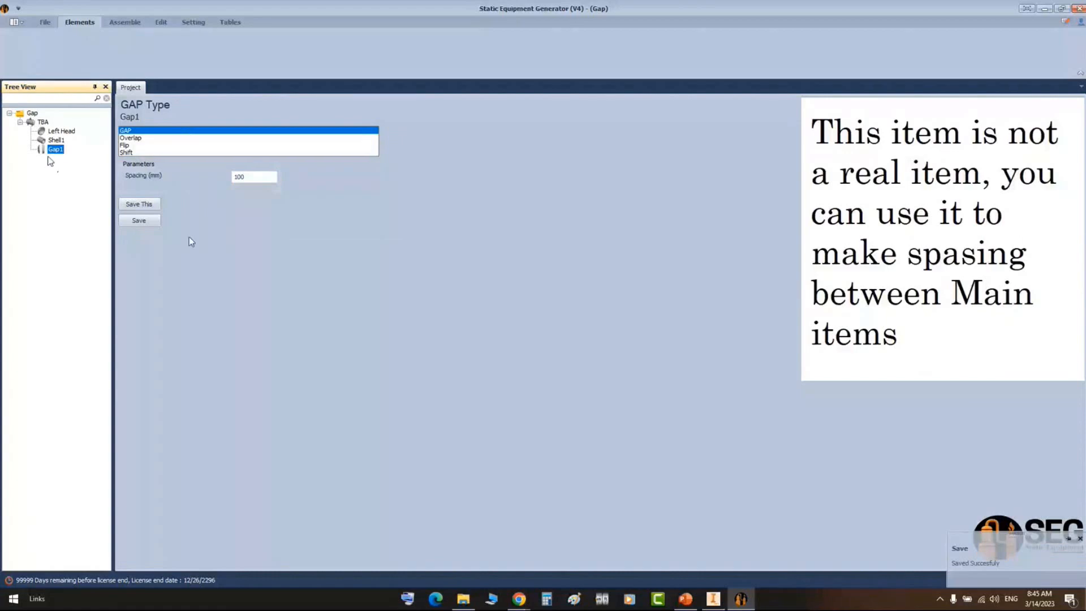
{"action": "left_click", "coordinate": [61, 131]}
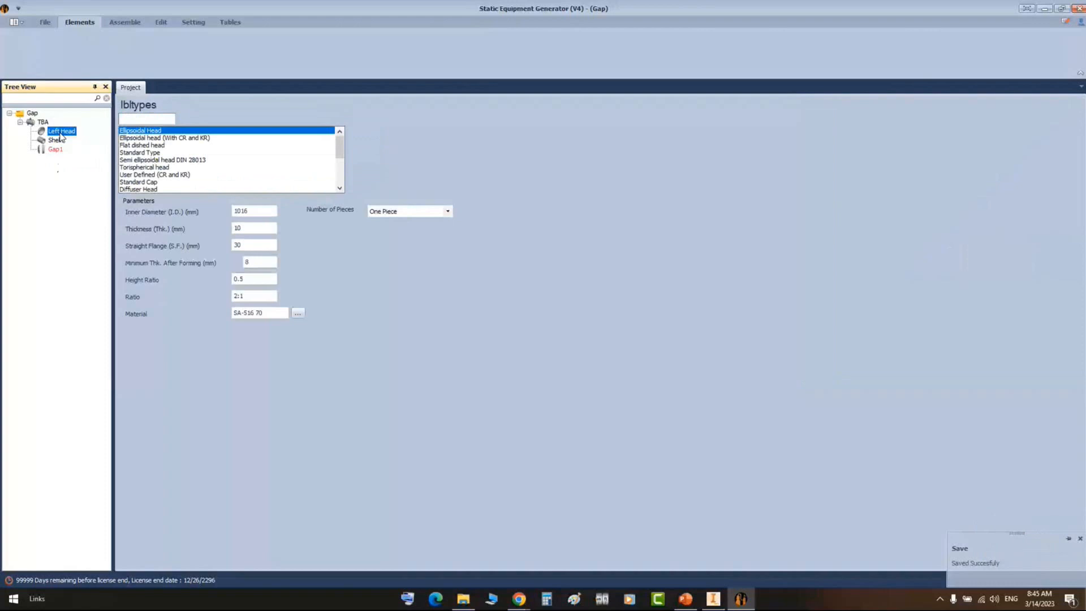
{"action": "left_click", "coordinate": [62, 140]}
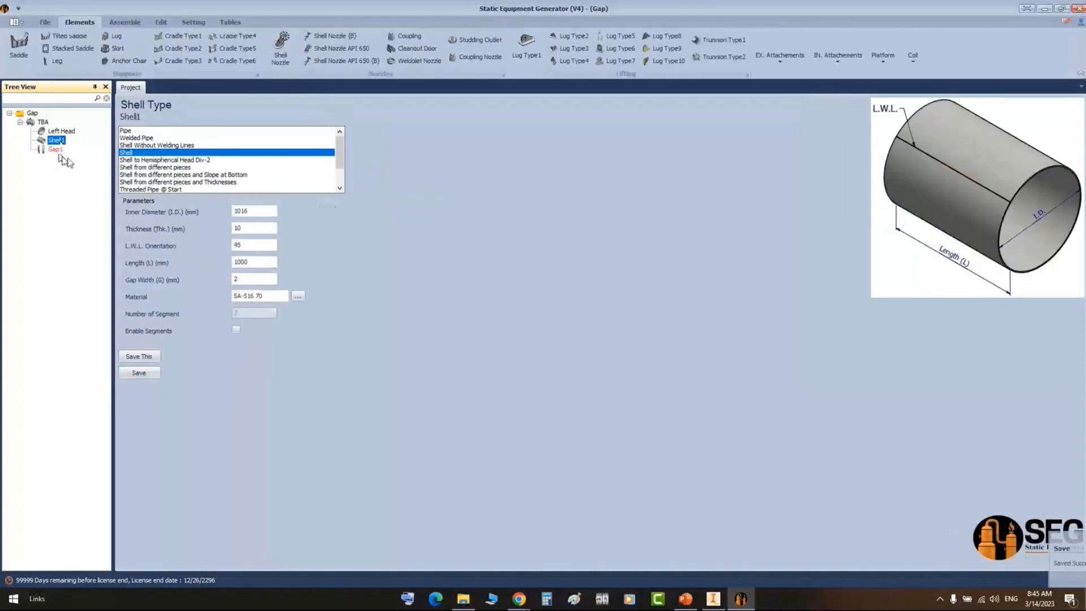
{"action": "left_click", "coordinate": [56, 150]}
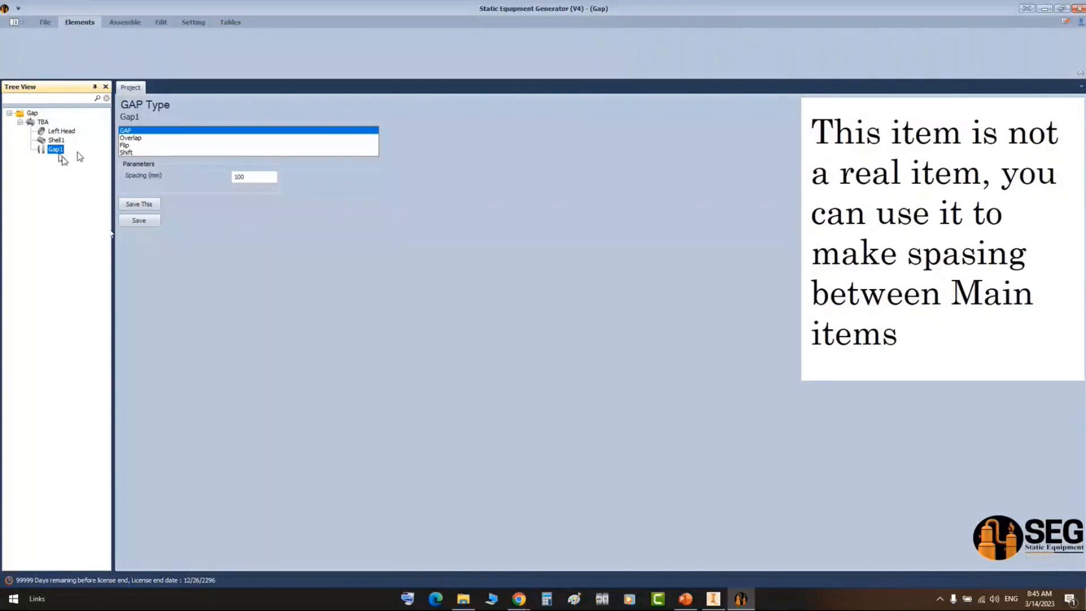
{"action": "right_click", "coordinate": [44, 151]}
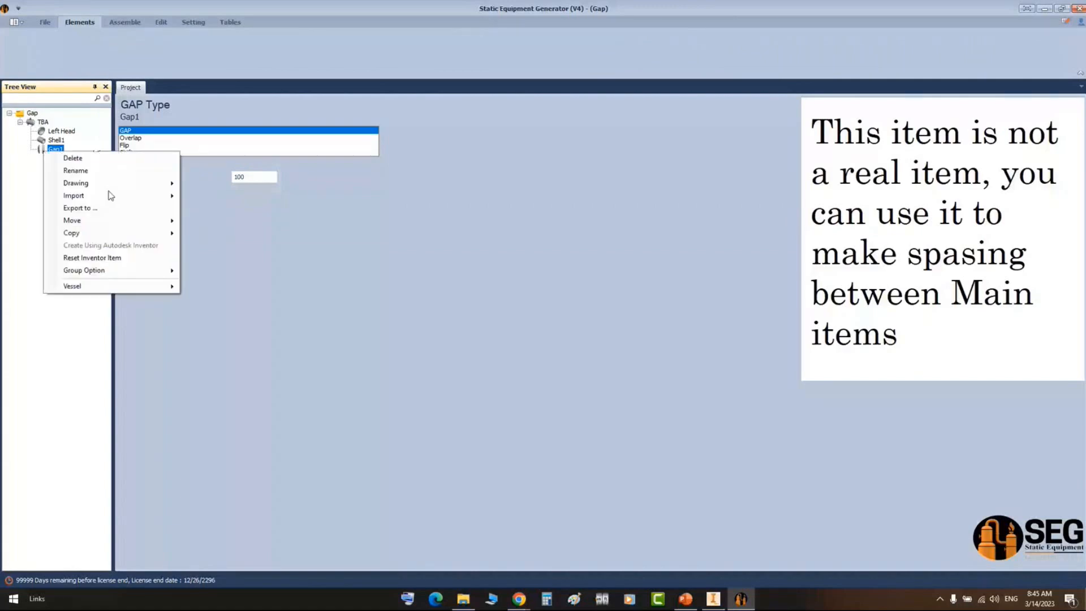
{"action": "mouse_move", "coordinate": [103, 221]}
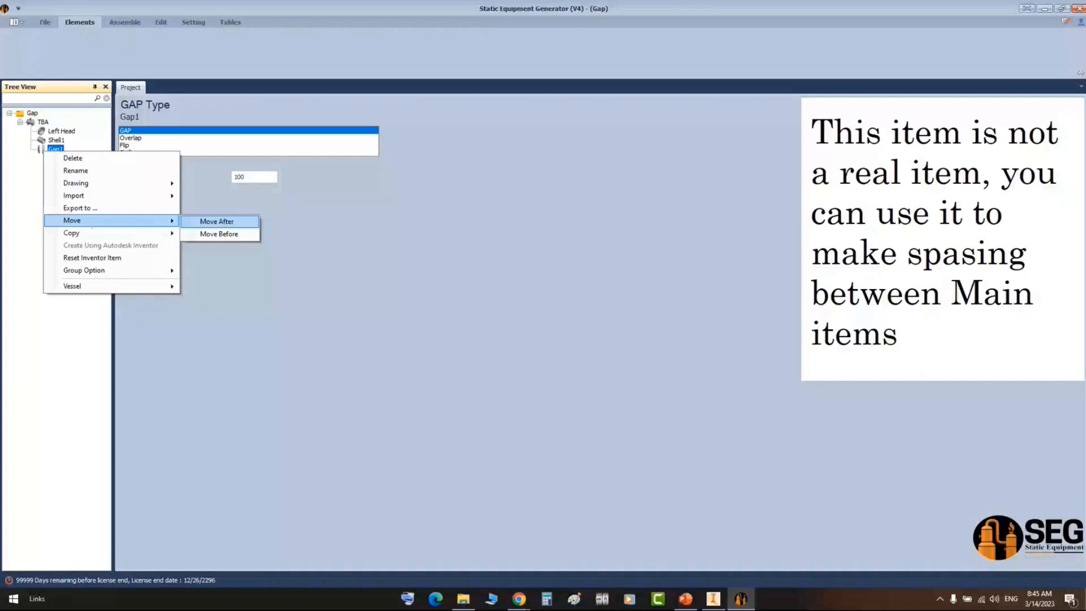
{"action": "left_click", "coordinate": [232, 223]}
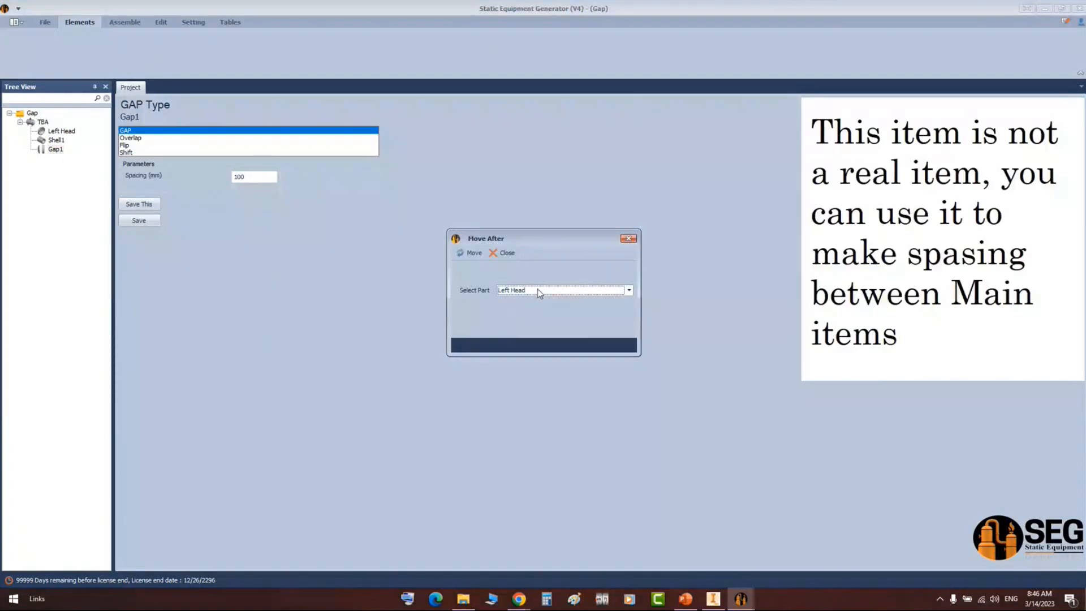
{"action": "left_click", "coordinate": [469, 253]}
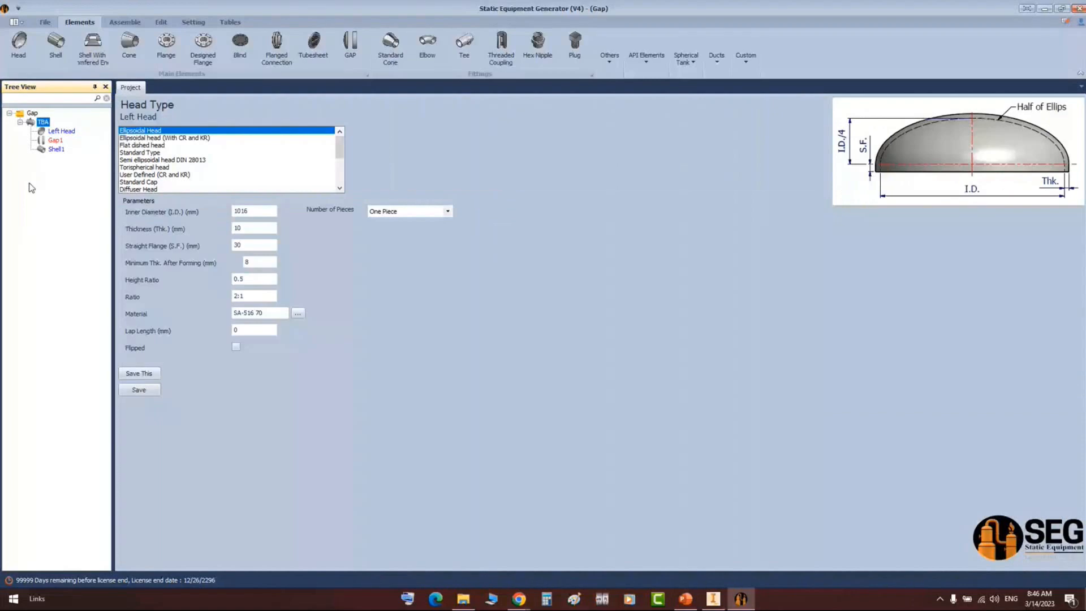
{"action": "left_click", "coordinate": [59, 140]}
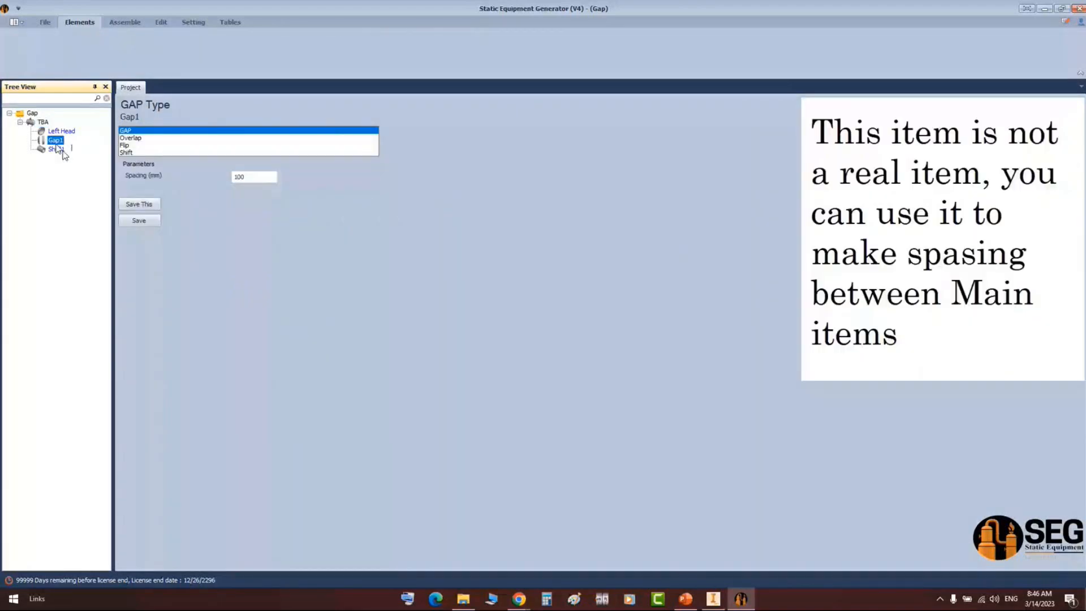
{"action": "left_click", "coordinate": [59, 149]}
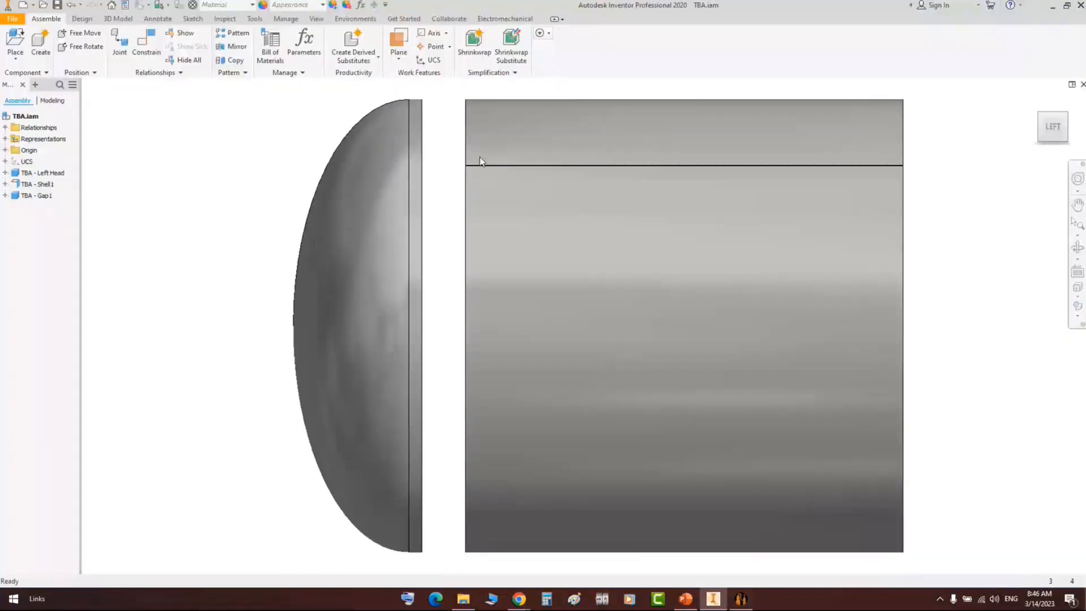
- Switch to Inventor and measure the distance between the facing end faces of the head and the shell
{"action": "middle_click_drag", "start_coordinate": [462, 95], "coordinate": [455, 144]}
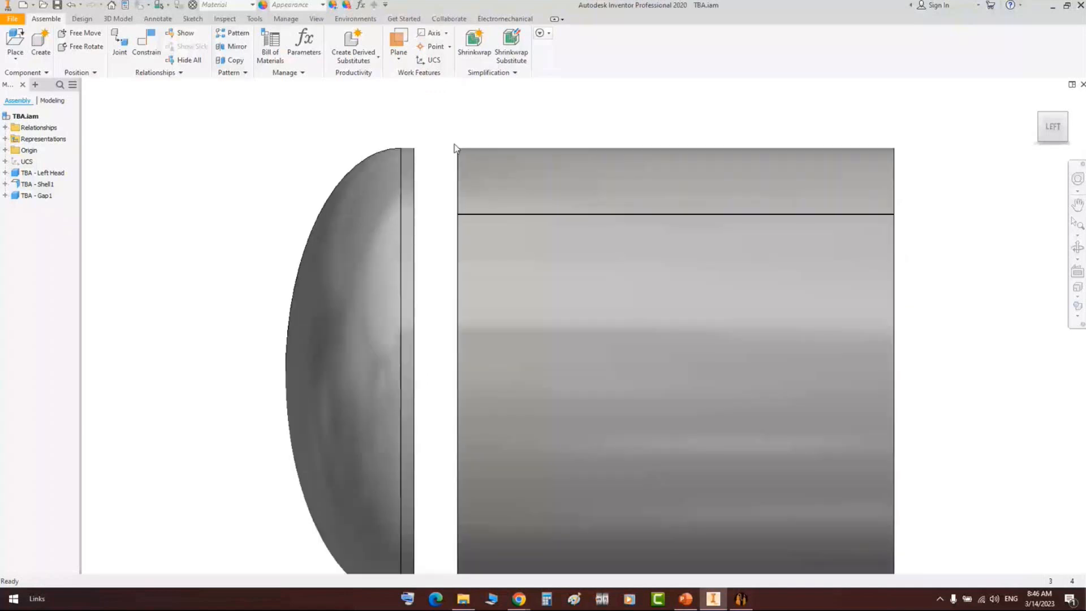
{"action": "scroll", "coordinate": [454, 148], "scroll_direction": "up", "scroll_amount": 3}
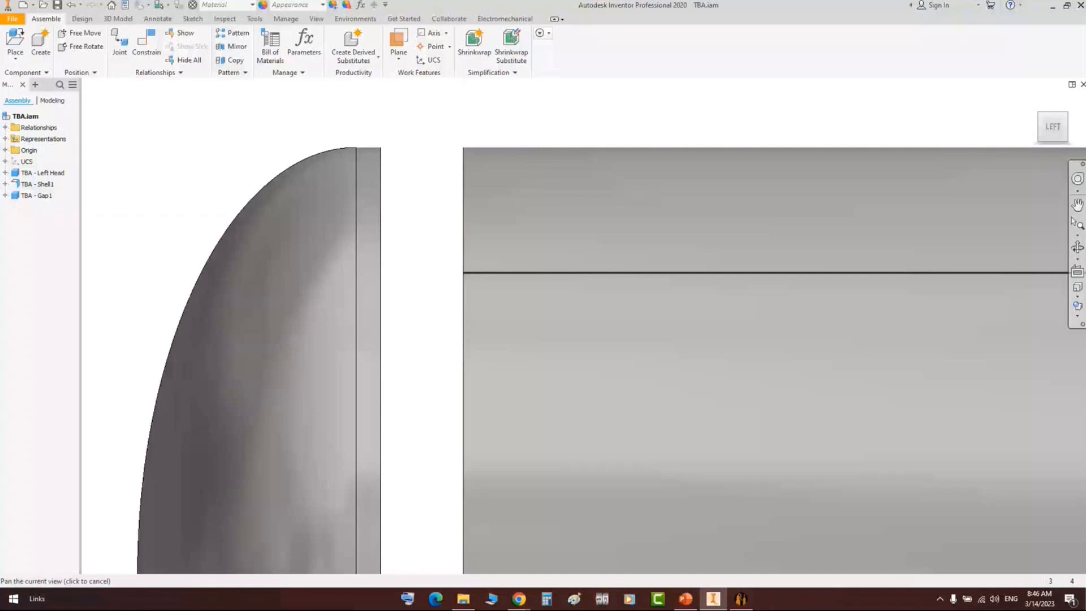
{"action": "left_click", "coordinate": [224, 19]}
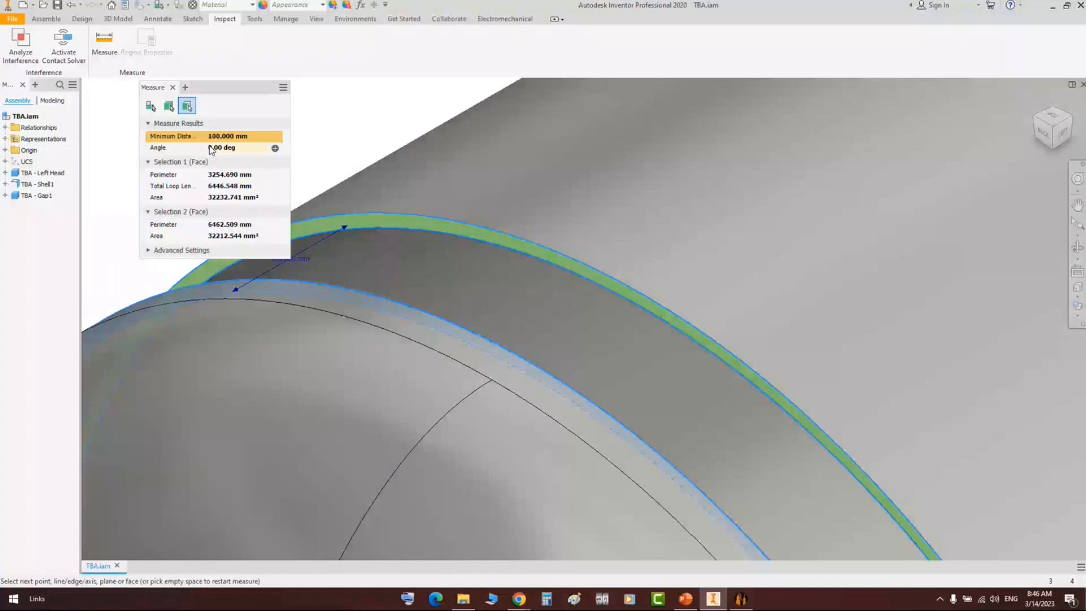
{"action": "middle_click_drag", "start_coordinate": [405, 301], "coordinate": [504, 307]}
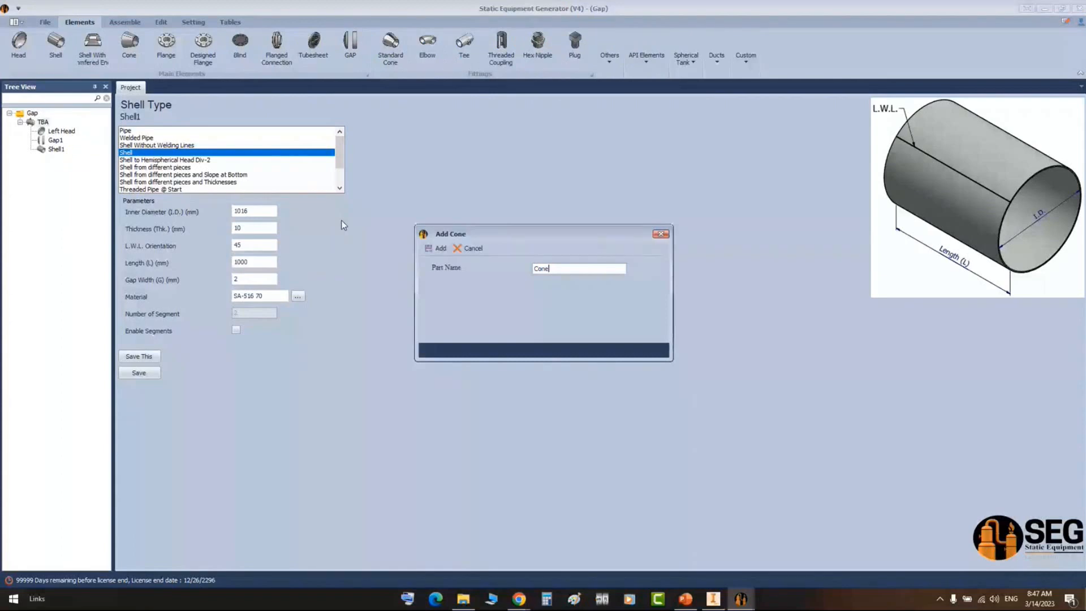
- Add a cone element named Cone, check Shell1's diameter and thickness, and set the cone's start inner diameter to 1036 mm
{"action": "key", "text": "Return"}
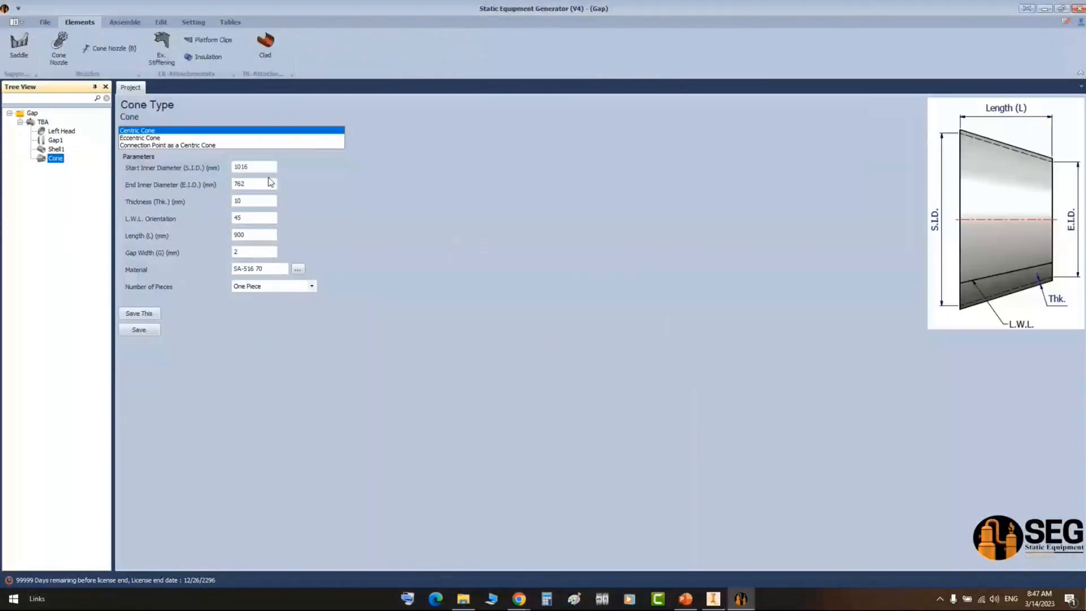
{"action": "left_click", "coordinate": [57, 149]}
{"action": "left_click", "coordinate": [53, 150]}
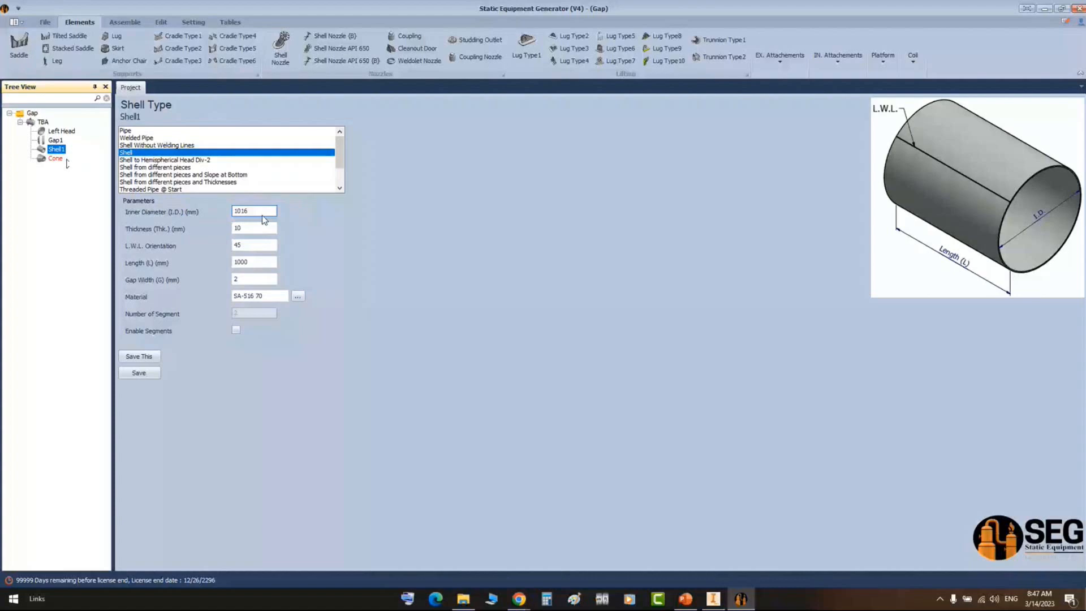
{"action": "left_click", "coordinate": [251, 212]}
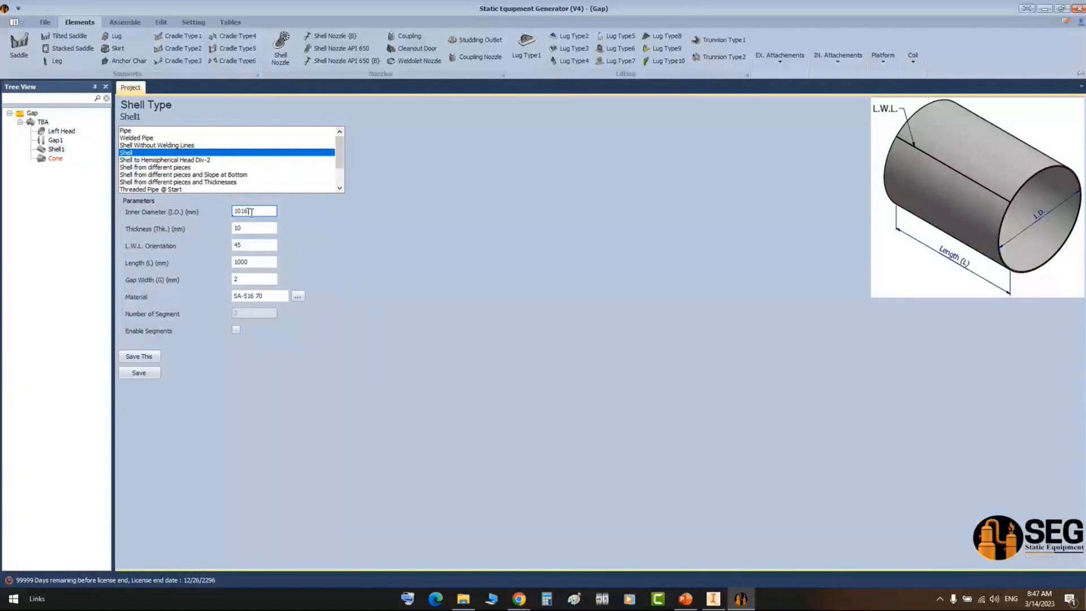
{"action": "left_click", "coordinate": [241, 229]}
{"action": "left_click", "coordinate": [56, 158]}
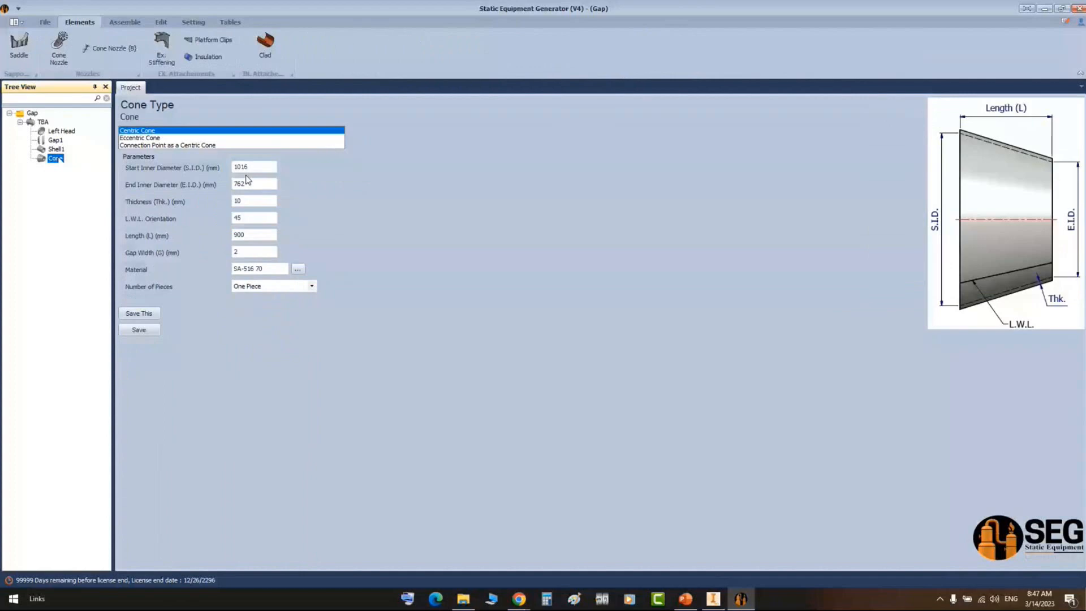
{"action": "left_click", "coordinate": [221, 194]}
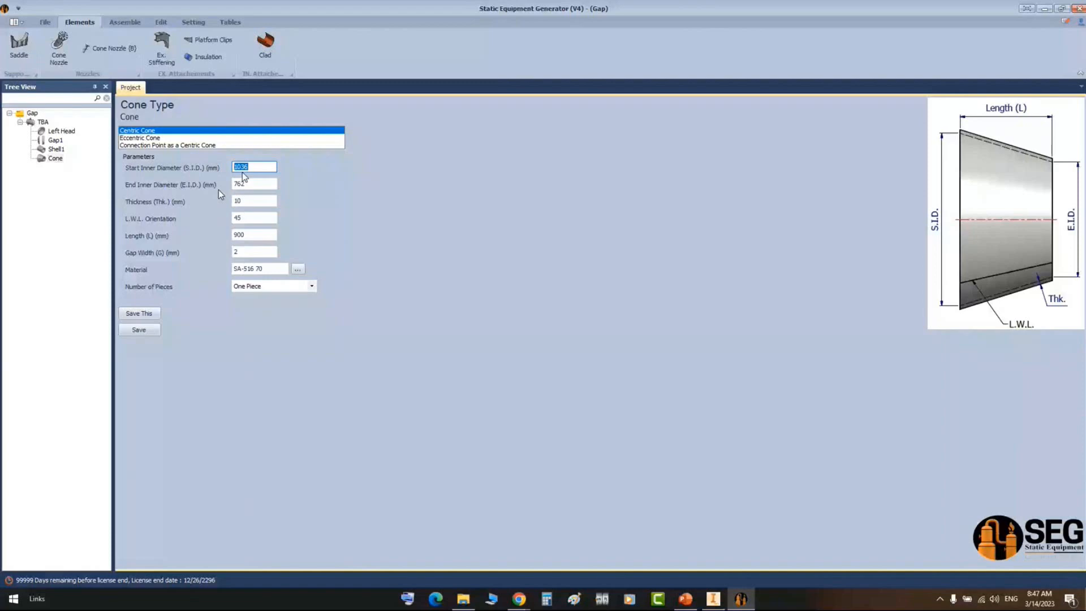
- Set the cone's end inner diameter to 1500 mm, L.W.L. orientation to 315 and length to 1000 mm, and save it
{"action": "key", "text": "Tab"}
{"action": "type", "text": "15"}
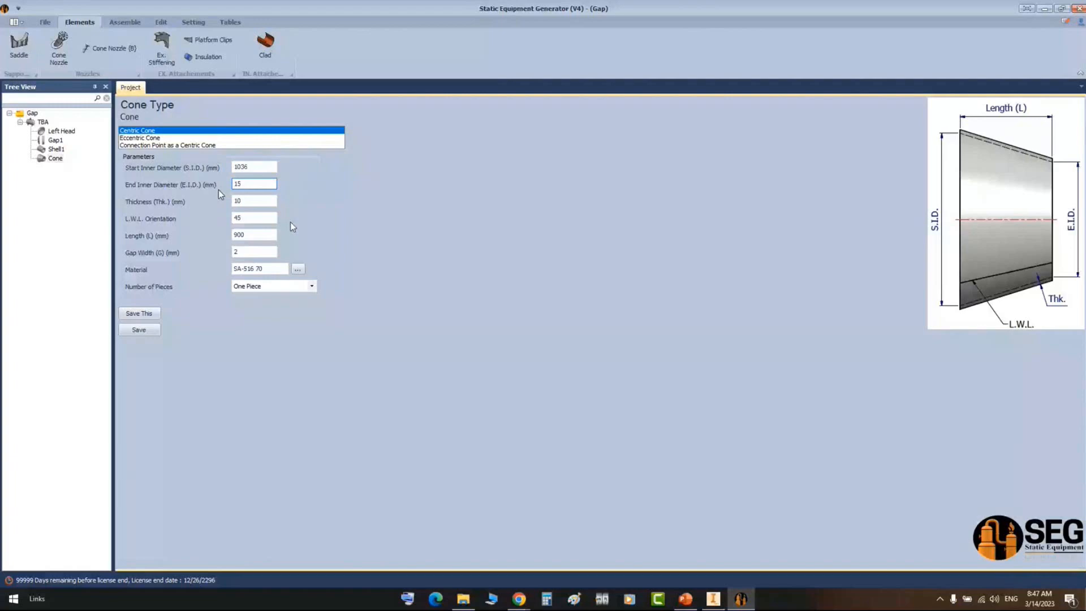
{"action": "type", "text": "00"}
{"action": "key", "text": "Tab"}
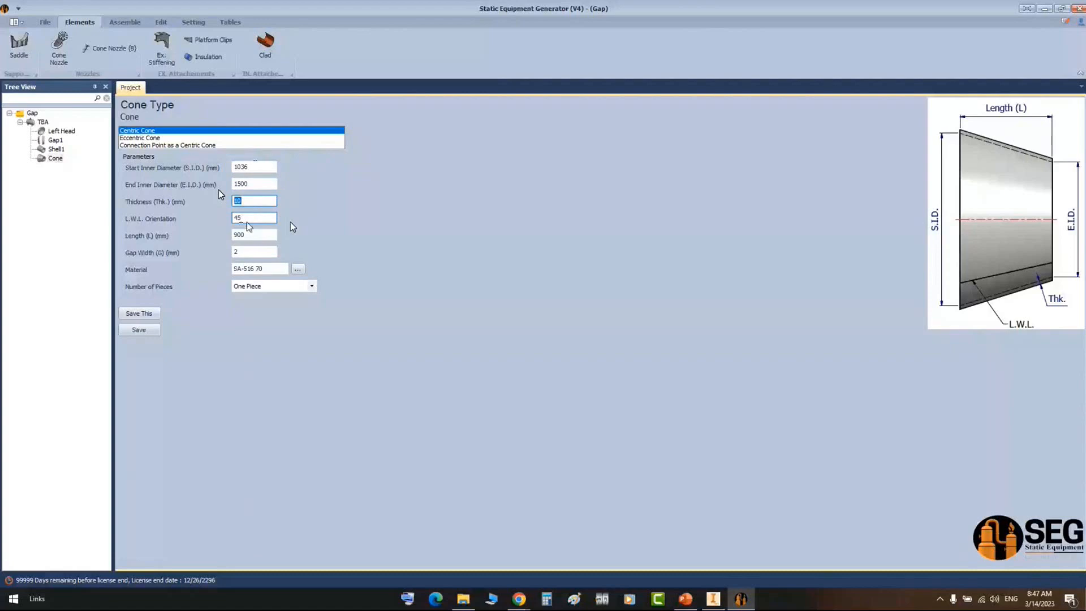
{"action": "key", "text": "Tab"}
{"action": "type", "text": "315"}
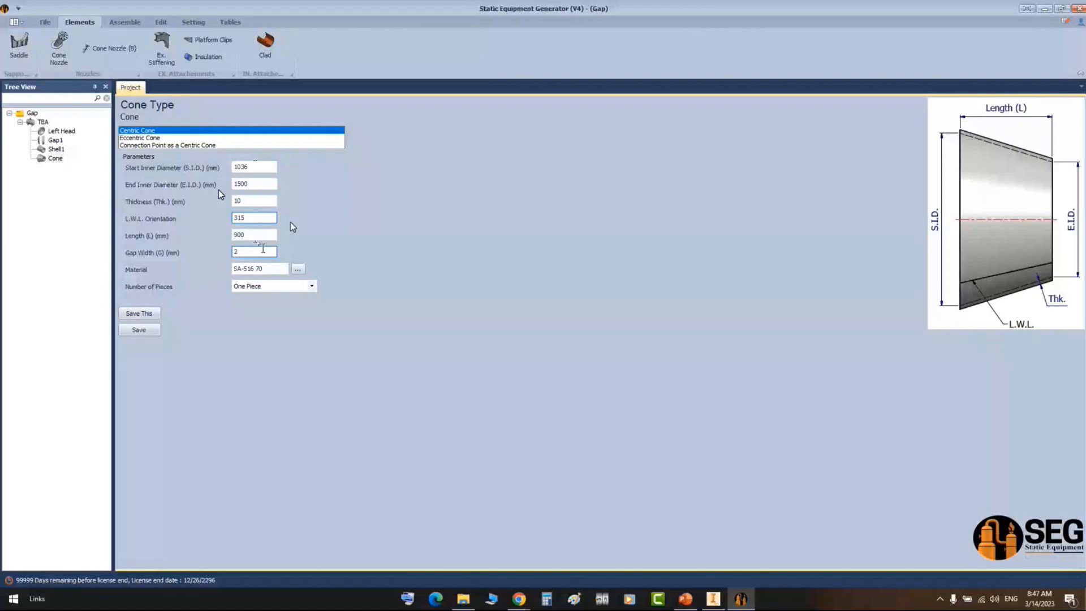
{"action": "left_click", "coordinate": [140, 330]}
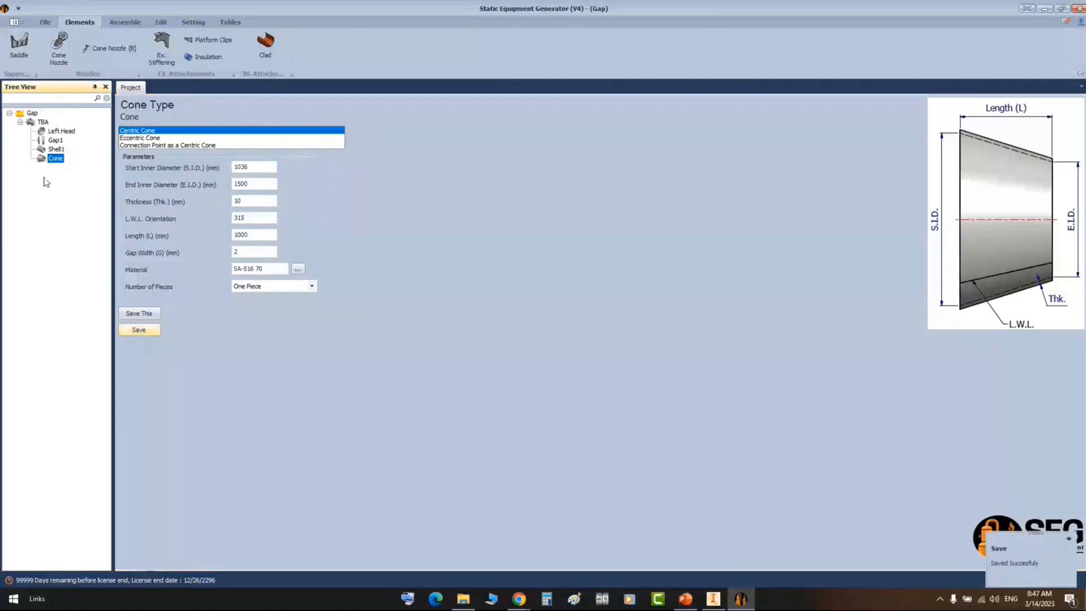
- Assemble the cone into the TBA model in Inventor and move Gap1 above Shell1 in the model tree
{"action": "left_click", "coordinate": [118, 22]}
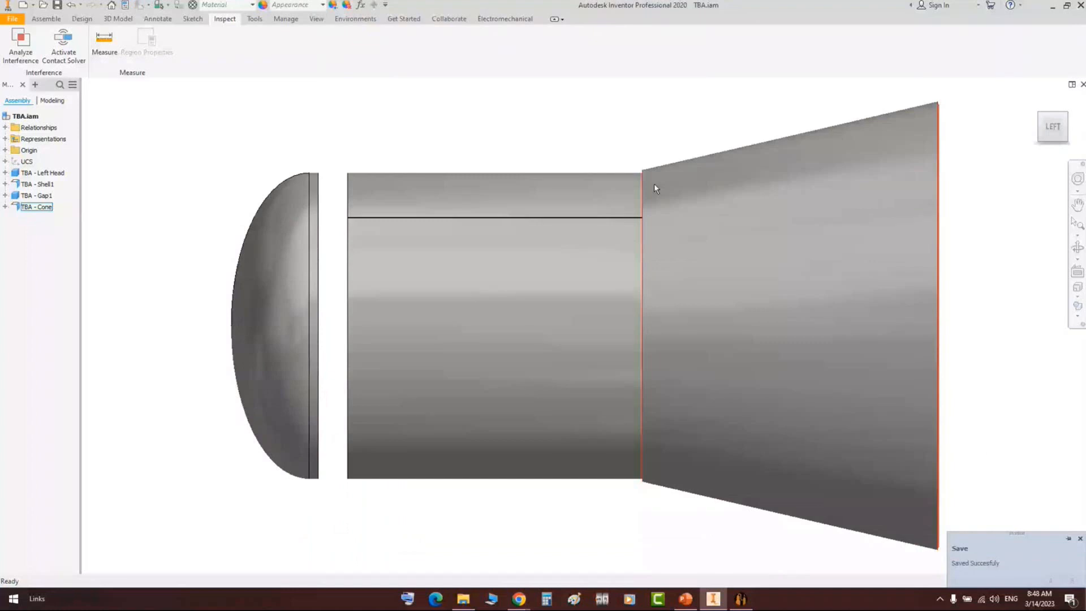
{"action": "left_click_drag", "start_coordinate": [36, 195], "coordinate": [34, 186]}
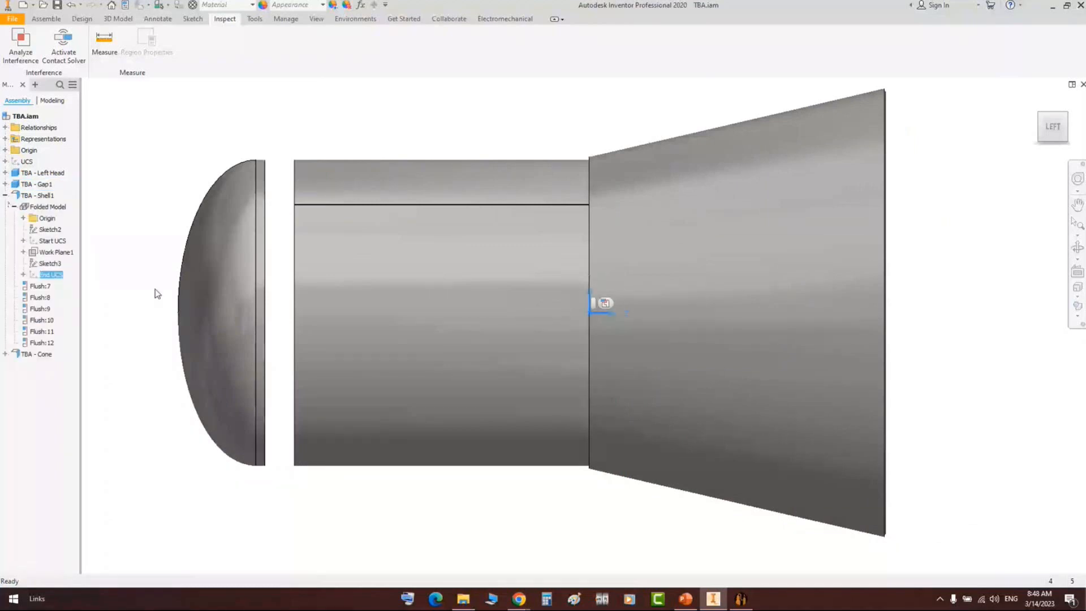
{"action": "scroll", "coordinate": [614, 314], "scroll_direction": "up", "scroll_amount": 3}
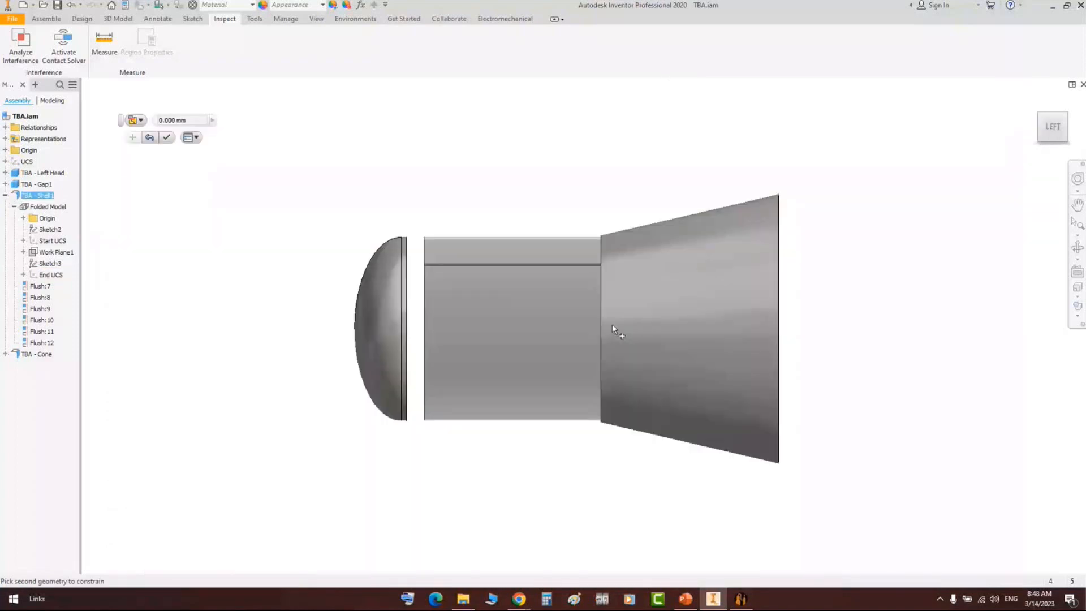
{"action": "key", "text": "Escape"}
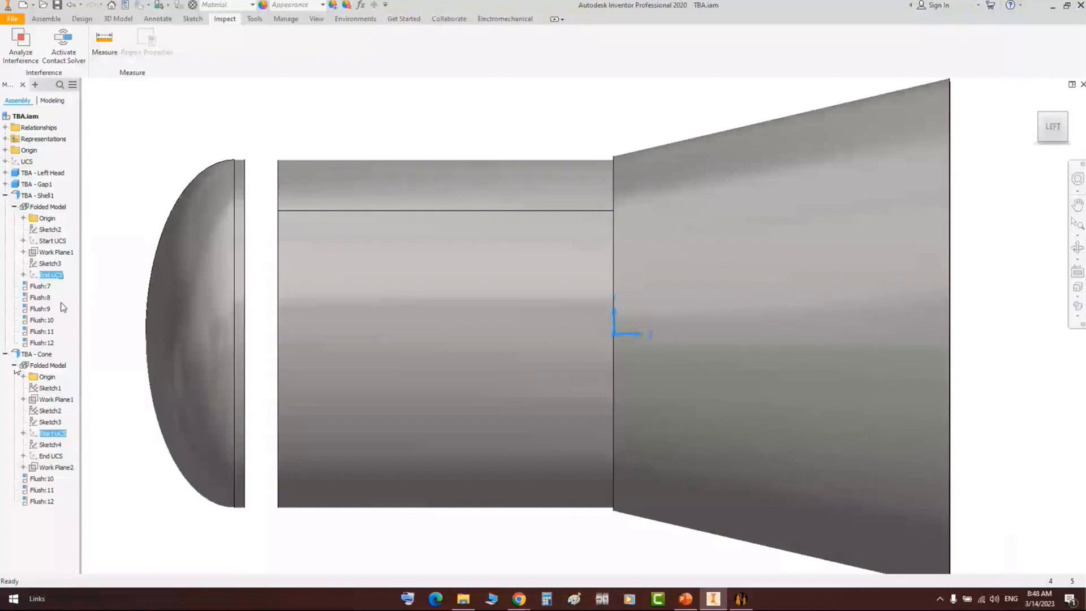
- Compare the positions of Shell1's End UCS and the Cone's Start UCS where the two parts join
{"action": "left_click", "coordinate": [1074, 248]}
{"action": "left_click_drag", "start_coordinate": [735, 317], "coordinate": [592, 350]}
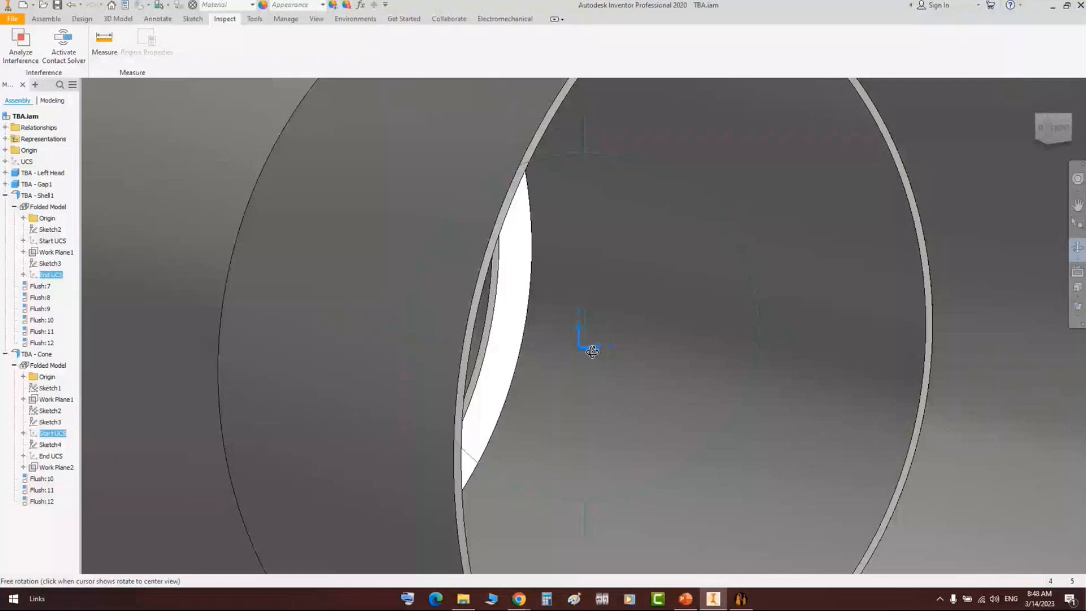
{"action": "left_click_drag", "start_coordinate": [592, 351], "coordinate": [939, 255]}
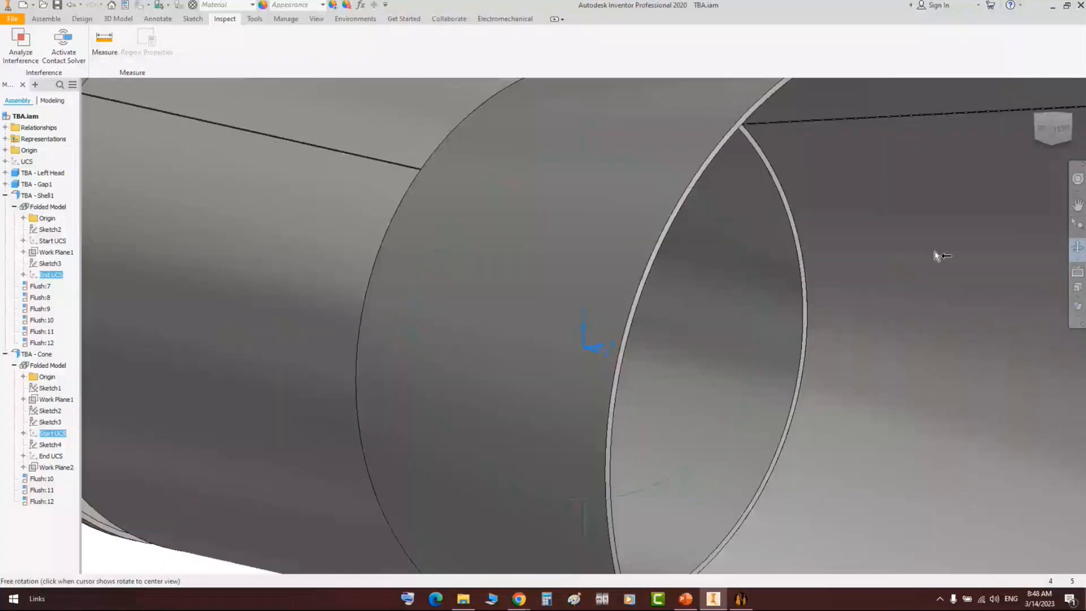
{"action": "key", "text": "Escape"}
{"action": "key", "text": "F5"}
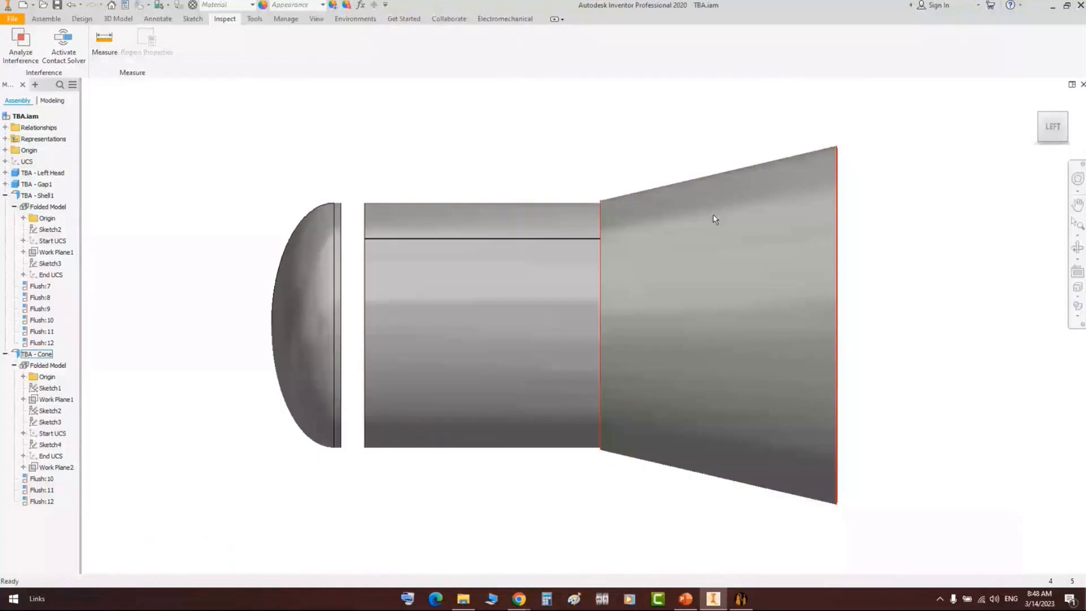
- Create a half section view of the assembly through the YZ plane, examine the shell-to-cone joint, and collapse the model tree
{"action": "left_click", "coordinate": [316, 19]}
{"action": "left_click", "coordinate": [150, 46]}
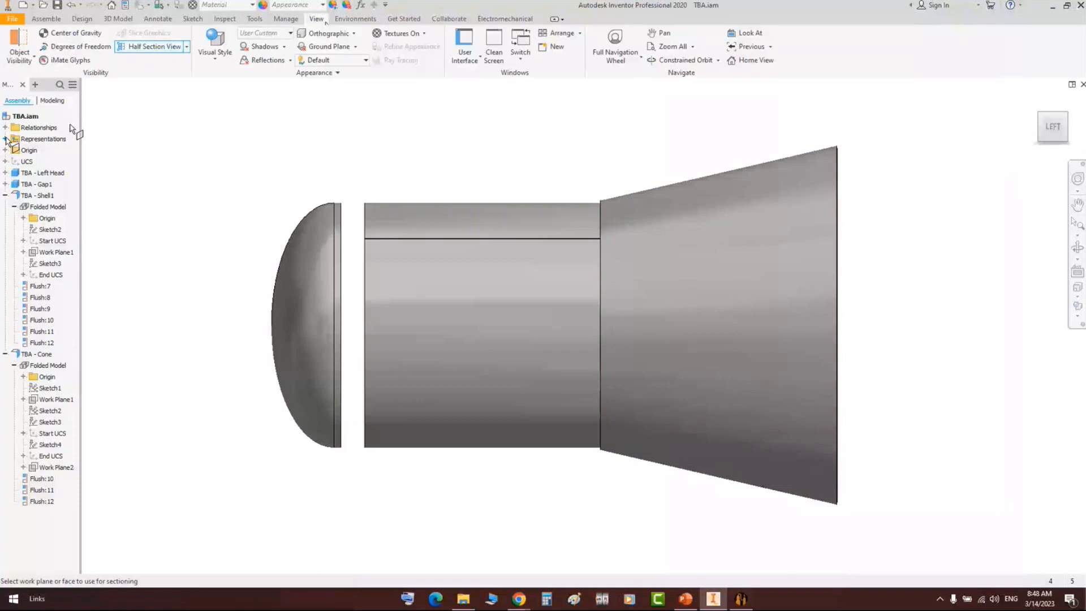
{"action": "left_click", "coordinate": [5, 150]}
{"action": "left_click", "coordinate": [41, 161]}
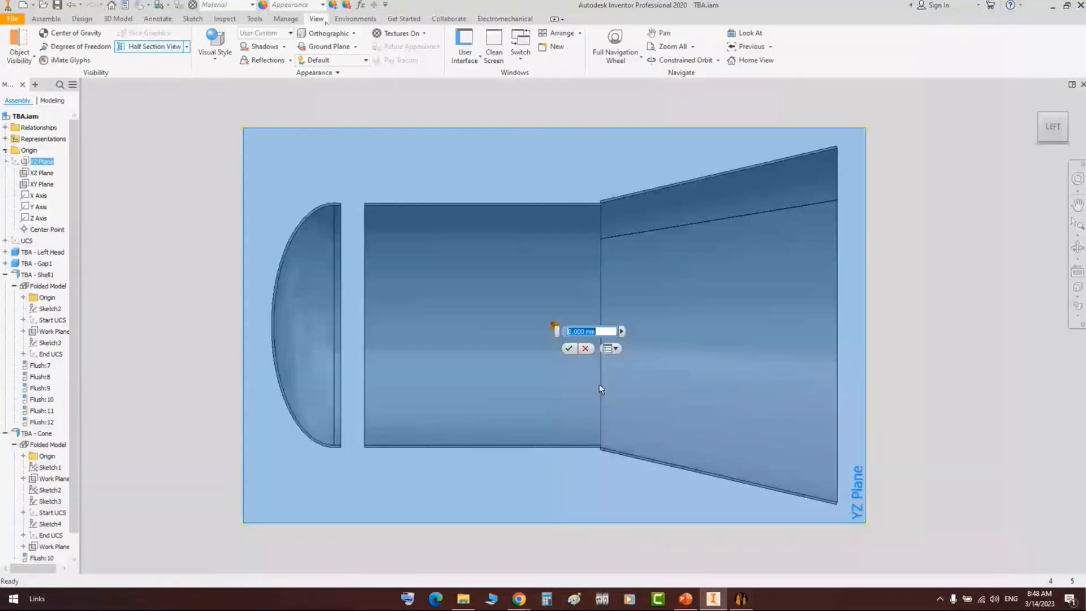
{"action": "left_click", "coordinate": [568, 348]}
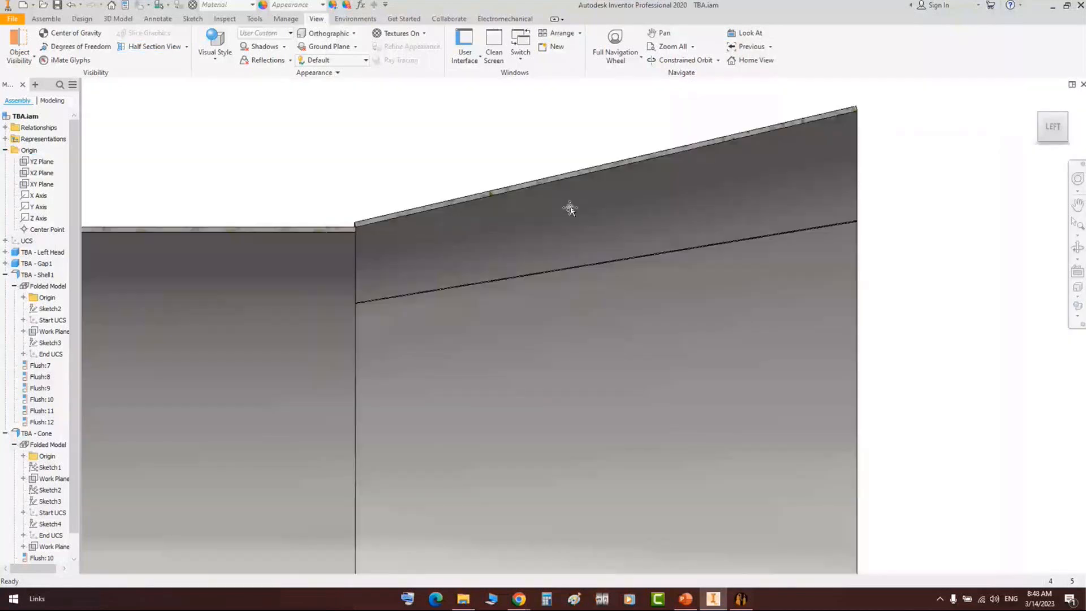
{"action": "scroll", "coordinate": [570, 209], "scroll_direction": "up", "scroll_amount": 3}
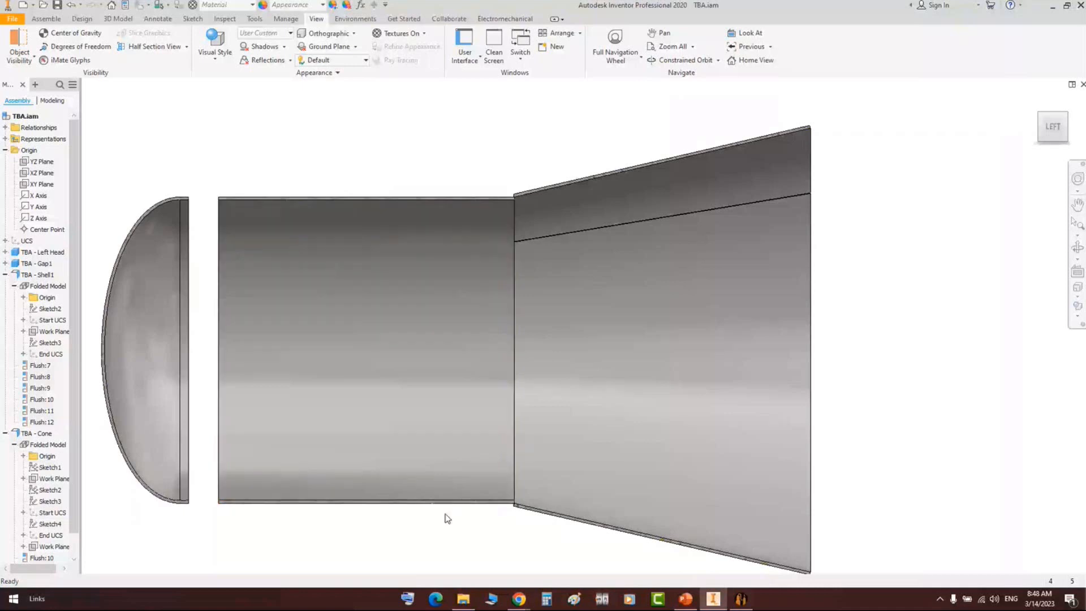
{"action": "left_click", "coordinate": [32, 117]}
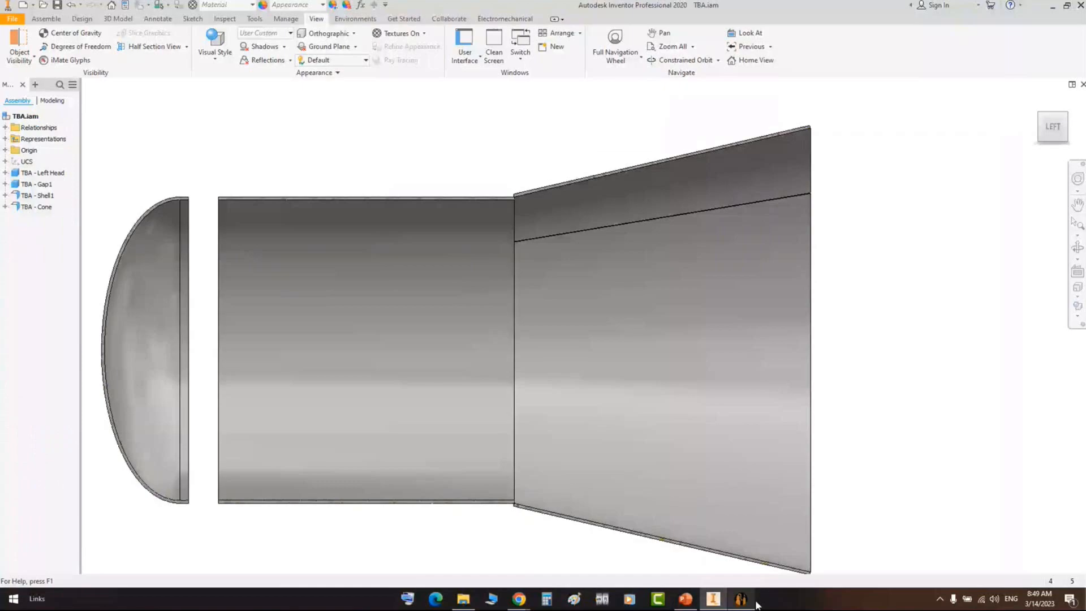
- Switch to Static Equipment Generator and add a gap element named Overlap1 to the TBA item
{"action": "left_click", "coordinate": [741, 599]}
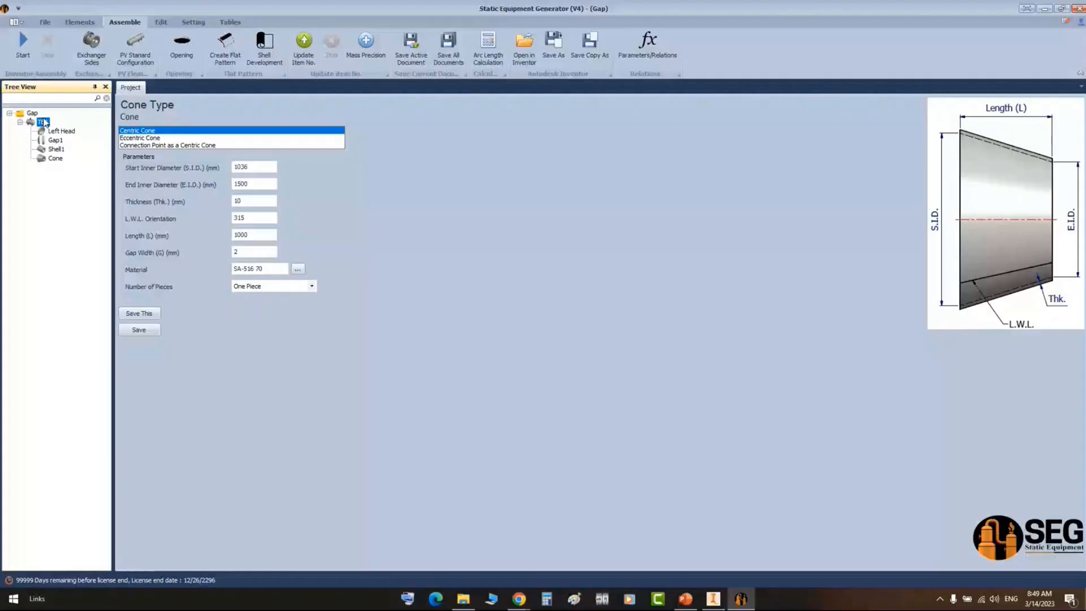
{"action": "left_click", "coordinate": [43, 122]}
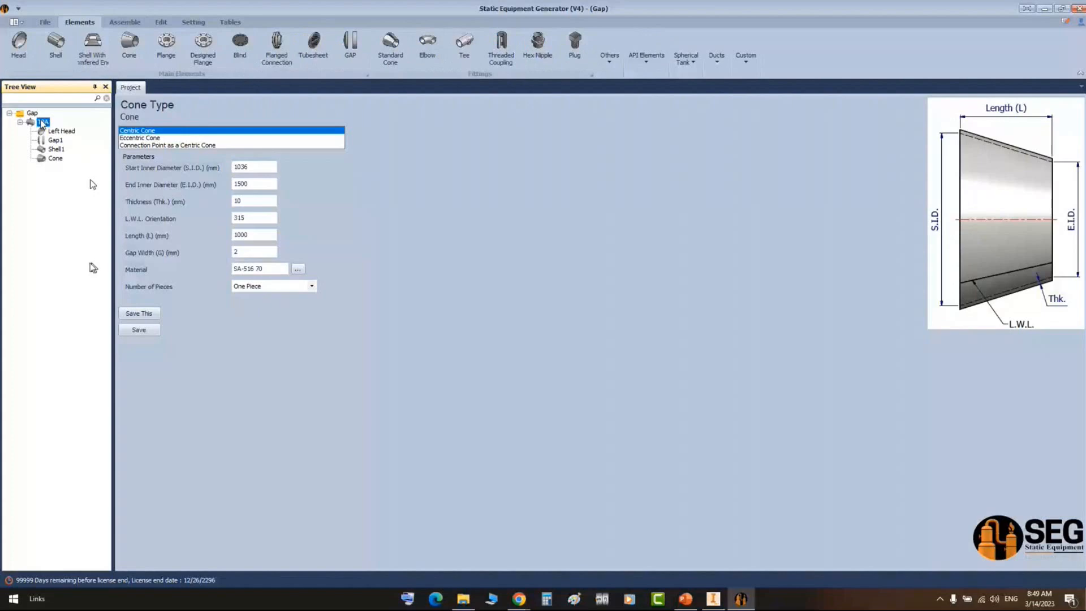
{"action": "left_click", "coordinate": [41, 122]}
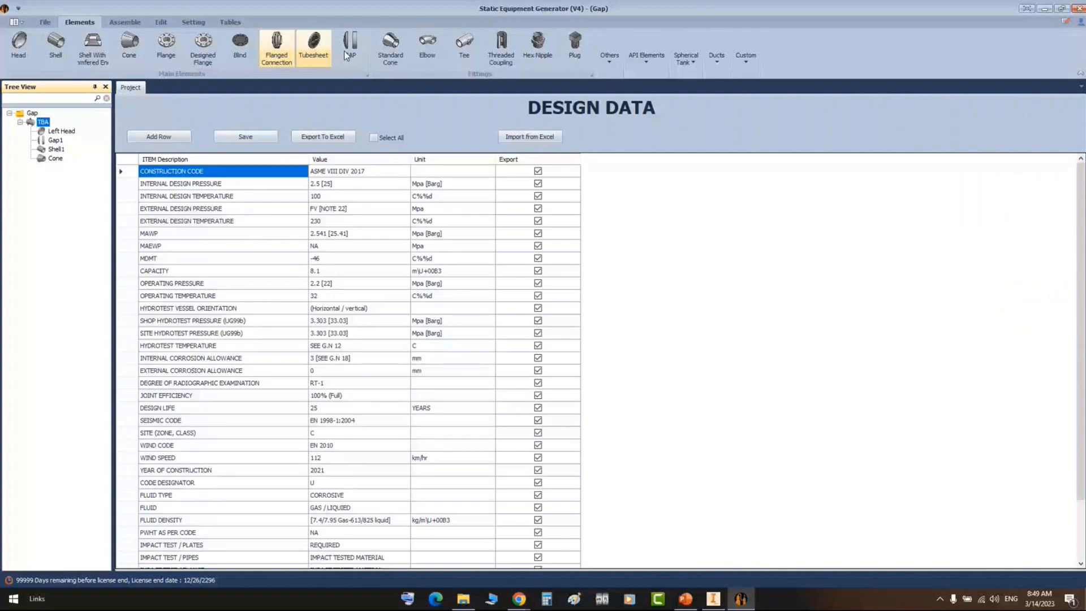
{"action": "left_click", "coordinate": [347, 51]}
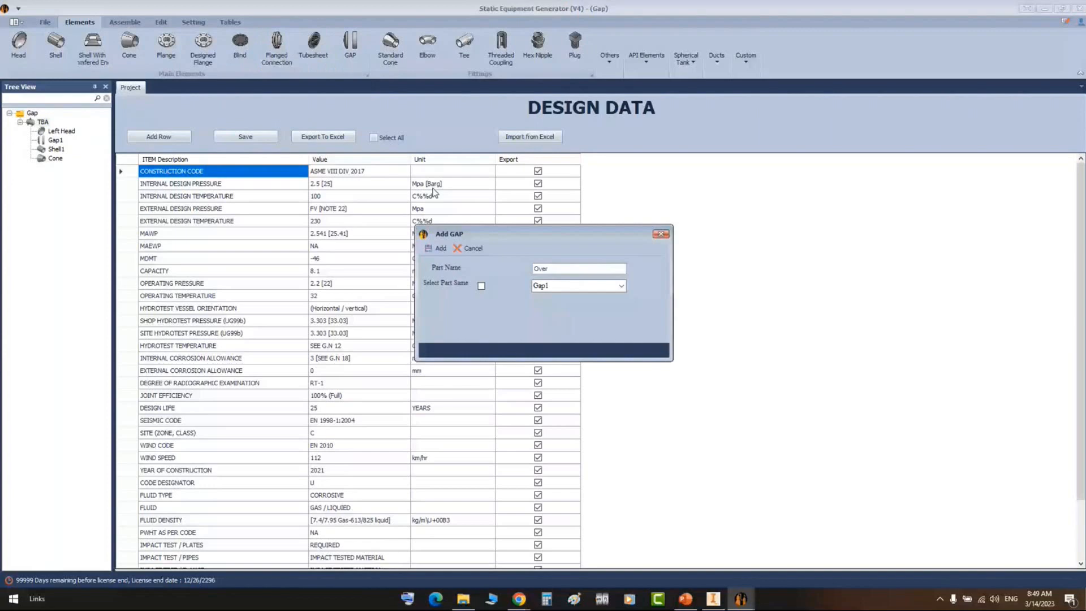
{"action": "type", "text": "lap"}
{"action": "key", "text": "Return"}
- Set Overlap1's gap type to Overlap with an overlap of 500 mm, and save it
{"action": "left_click", "coordinate": [60, 168]}
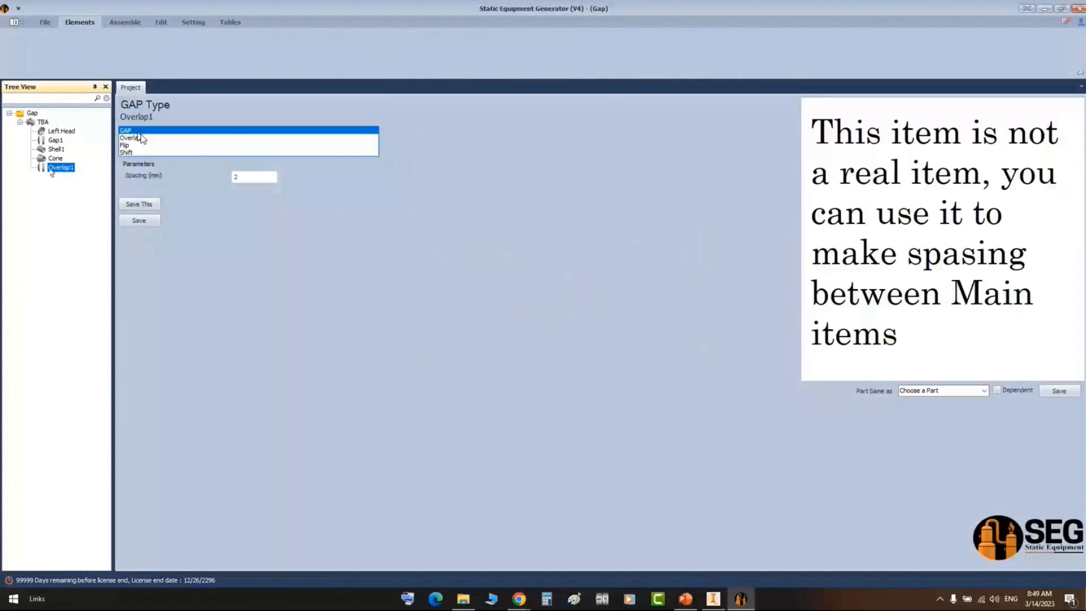
{"action": "left_click", "coordinate": [139, 137]}
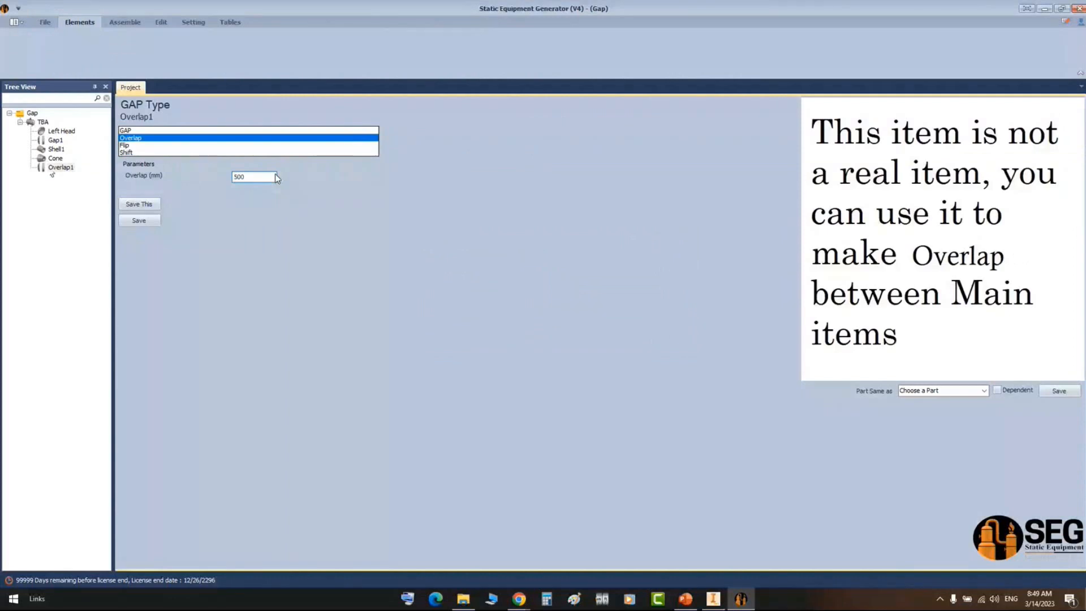
{"action": "left_click_drag", "start_coordinate": [277, 178], "coordinate": [230, 178]}
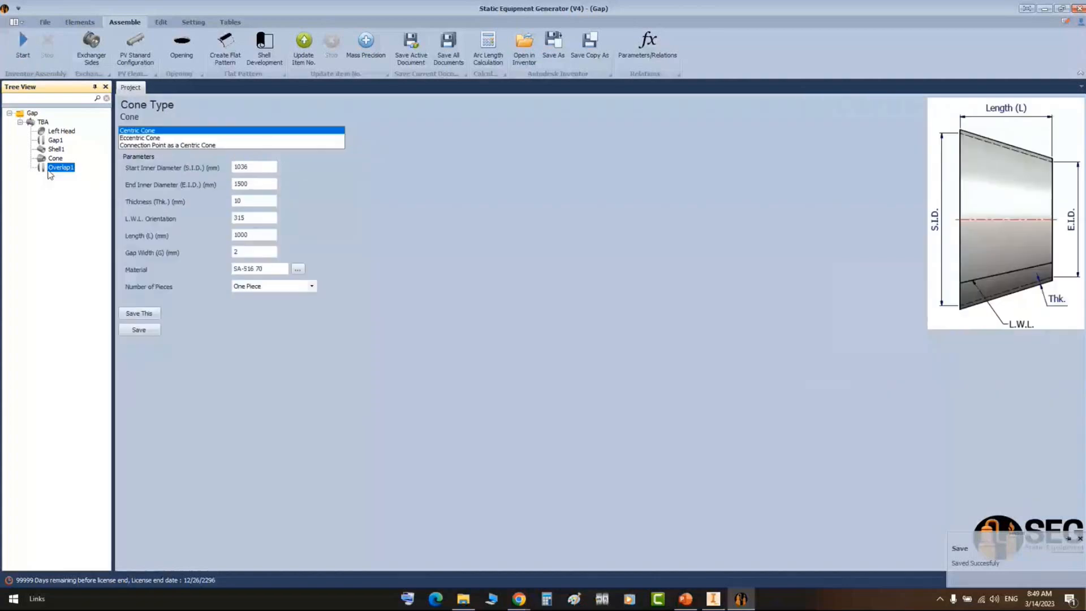
- Move Overlap1 before the Cone in the project tree so it sits directly after Shell1
{"action": "left_click", "coordinate": [48, 171]}
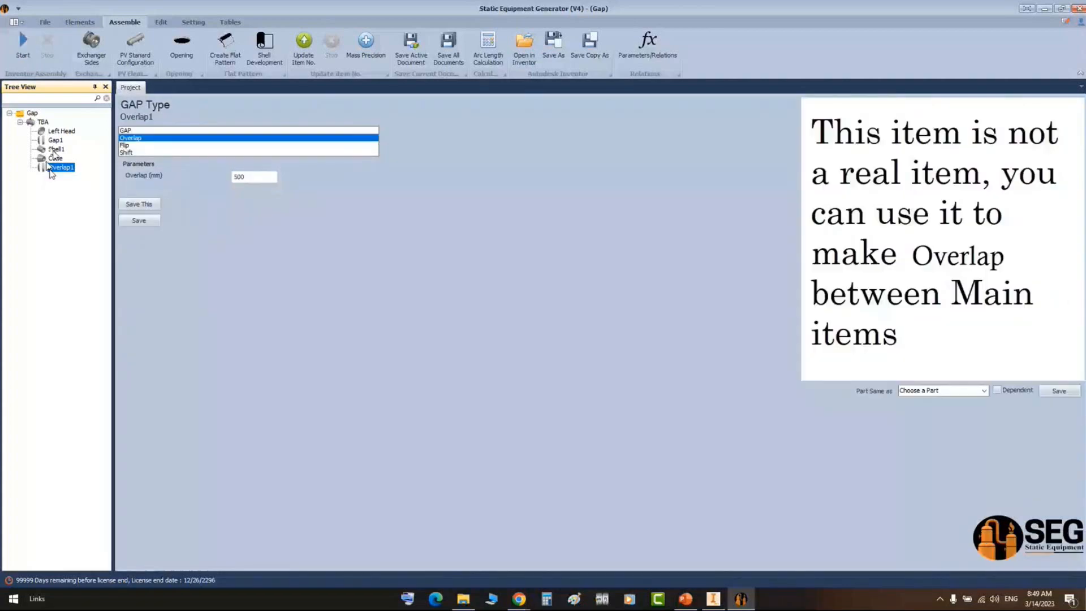
{"action": "left_click", "coordinate": [55, 150]}
{"action": "left_click", "coordinate": [55, 158]}
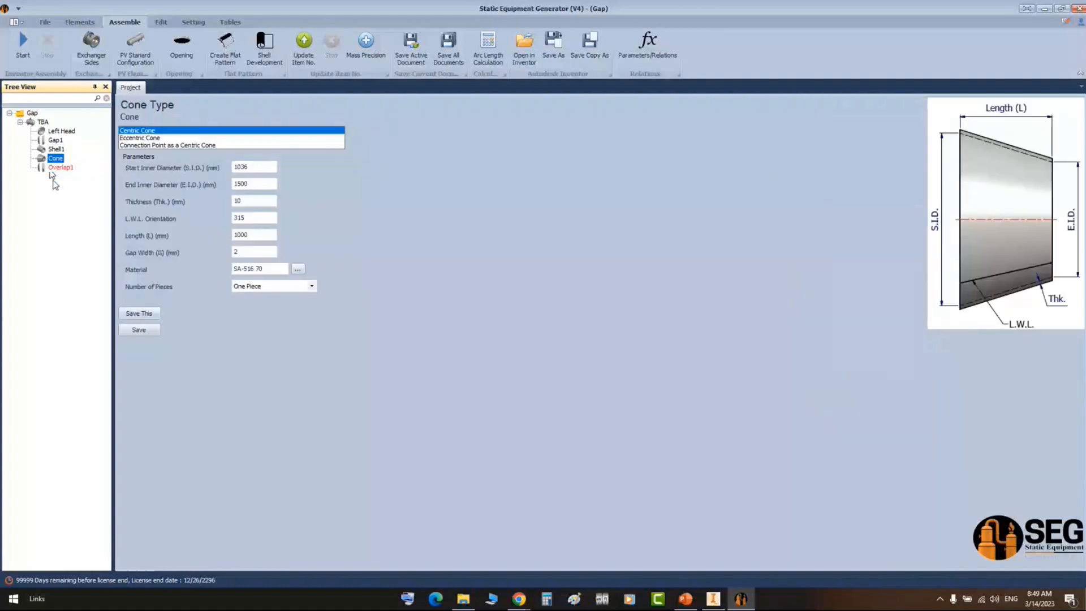
{"action": "right_click", "coordinate": [60, 167]}
{"action": "mouse_move", "coordinate": [102, 238]}
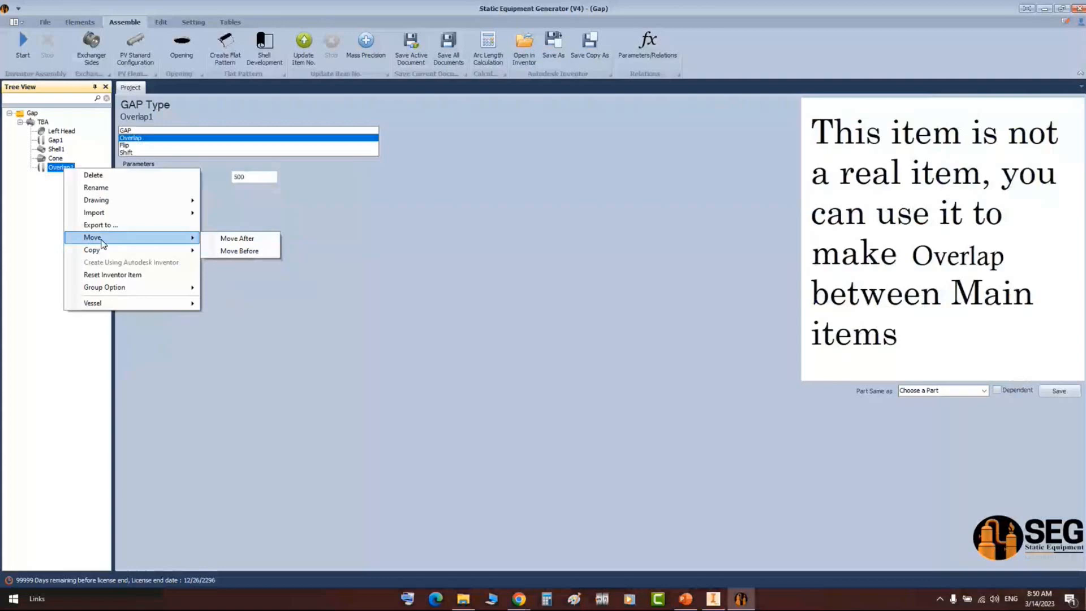
{"action": "left_click", "coordinate": [254, 240]}
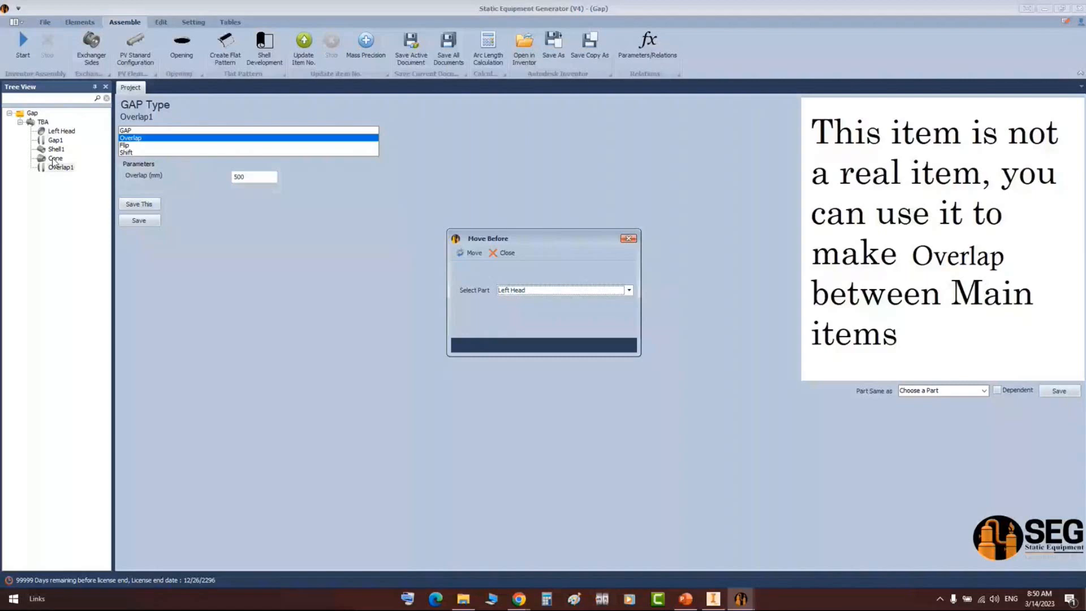
{"action": "left_click", "coordinate": [55, 158]}
{"action": "left_click", "coordinate": [470, 252]}
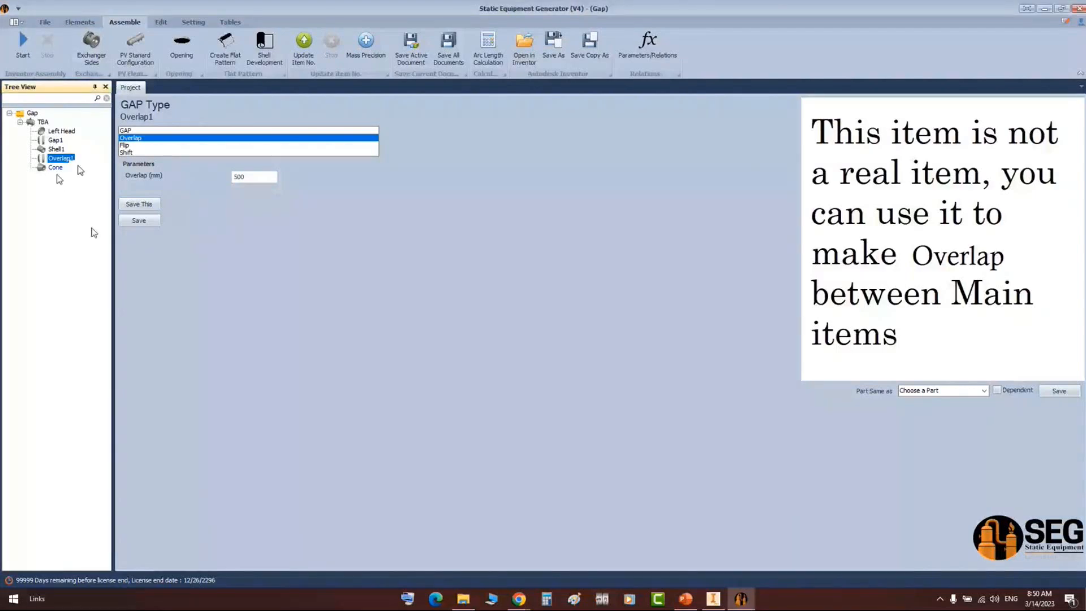
- Assemble the overlap into the TBA model in Inventor and move Overlap1 above the Cone in the model tree
{"action": "left_click", "coordinate": [55, 167]}
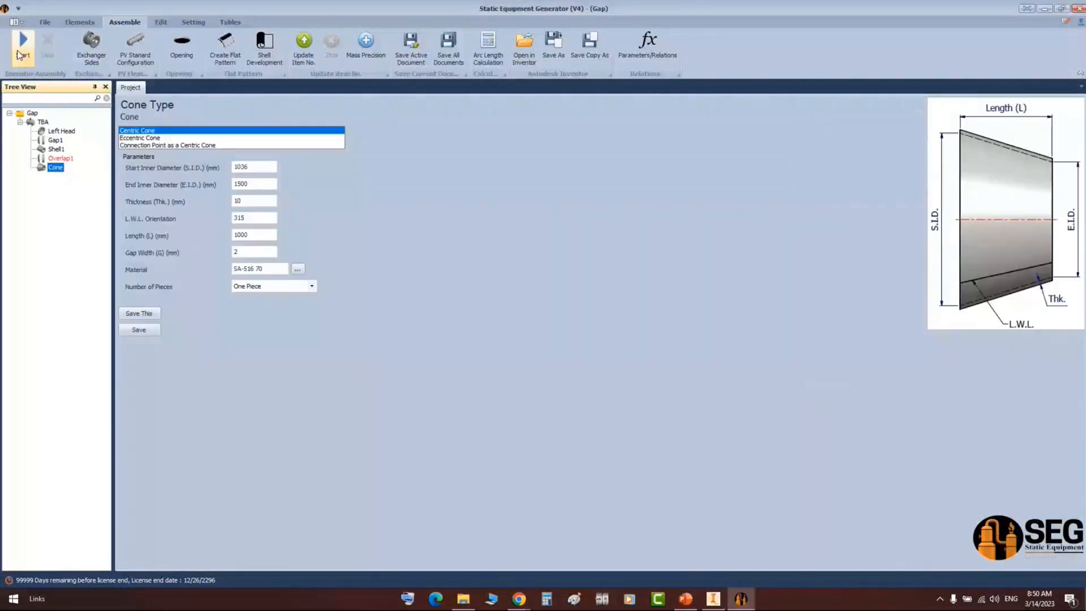
{"action": "left_click", "coordinate": [20, 54]}
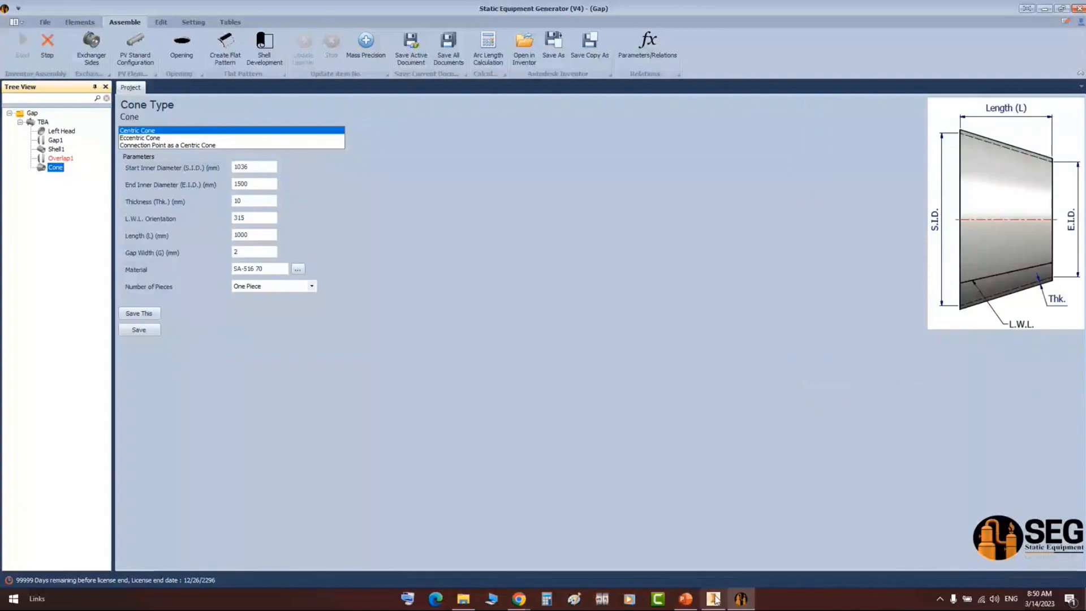
{"action": "left_click", "coordinate": [713, 598]}
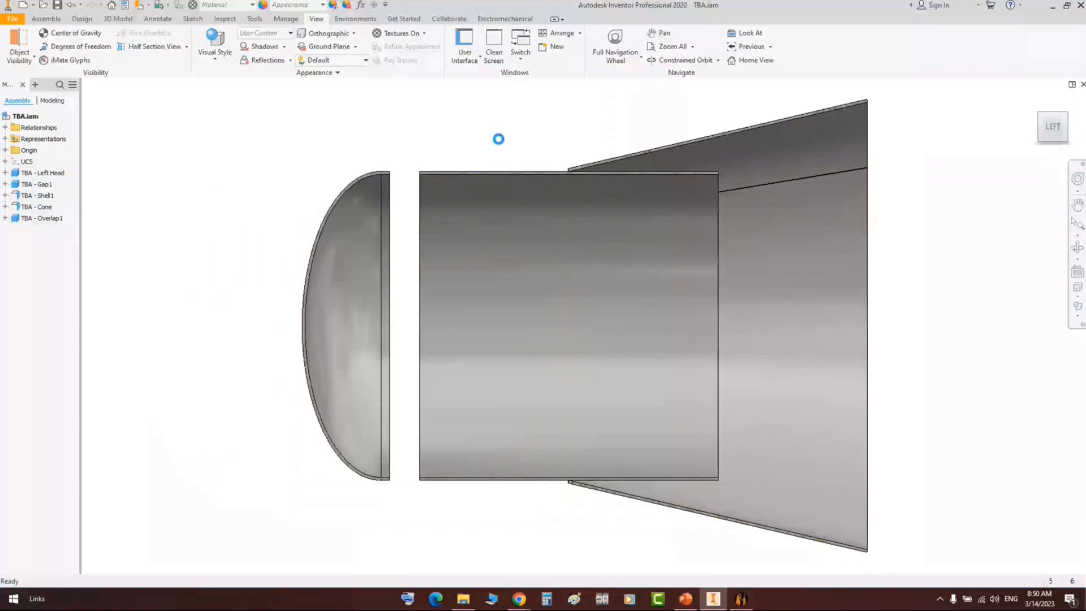
{"action": "left_click", "coordinate": [42, 218]}
{"action": "left_click_drag", "start_coordinate": [41, 216], "coordinate": [42, 206]}
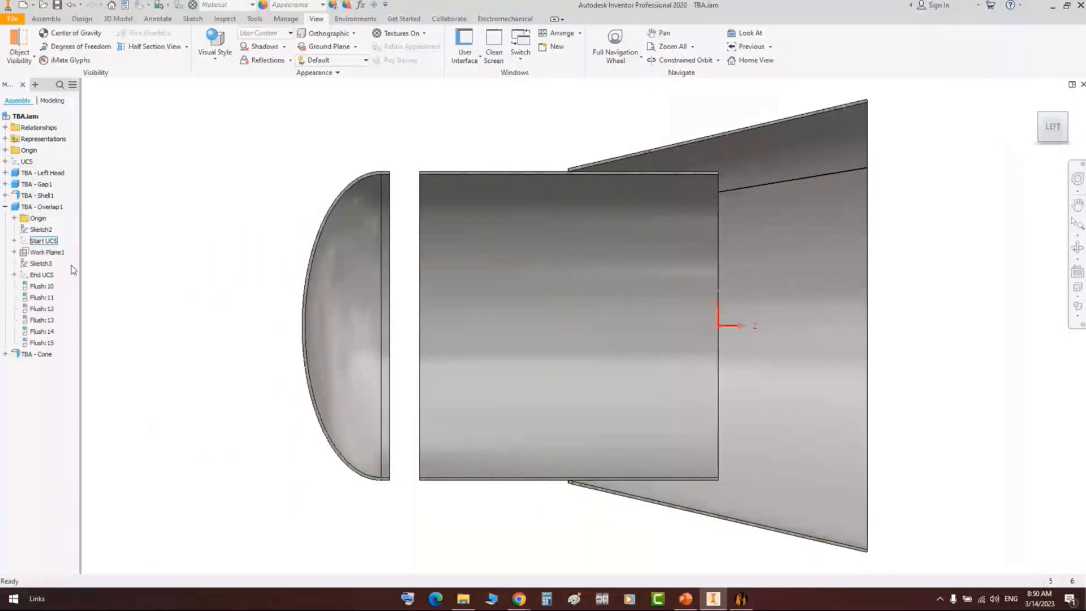
- Compare the positions of Overlap1's End UCS and the Cone's Start UCS, and collapse both parts in the model tree
{"action": "left_click", "coordinate": [50, 276]}
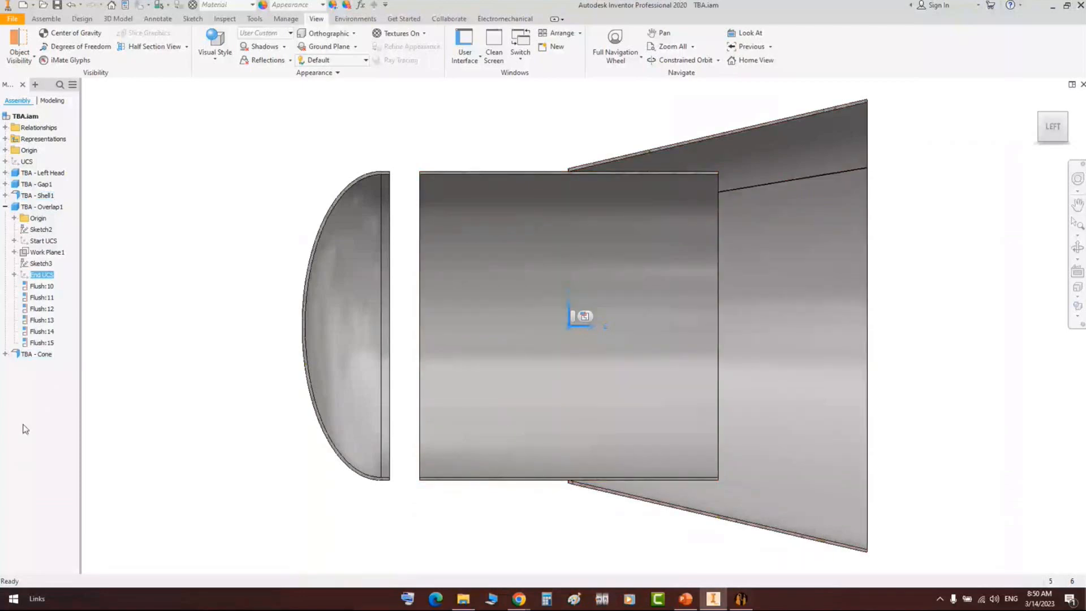
{"action": "left_click", "coordinate": [36, 353]}
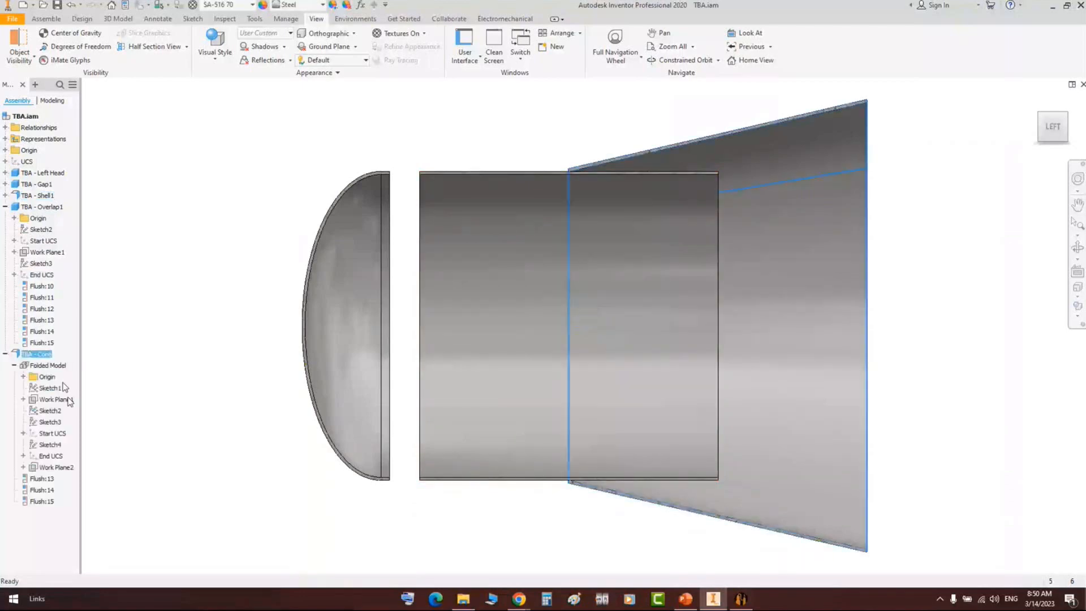
{"action": "left_click", "coordinate": [59, 434]}
{"action": "left_click", "coordinate": [6, 206]}
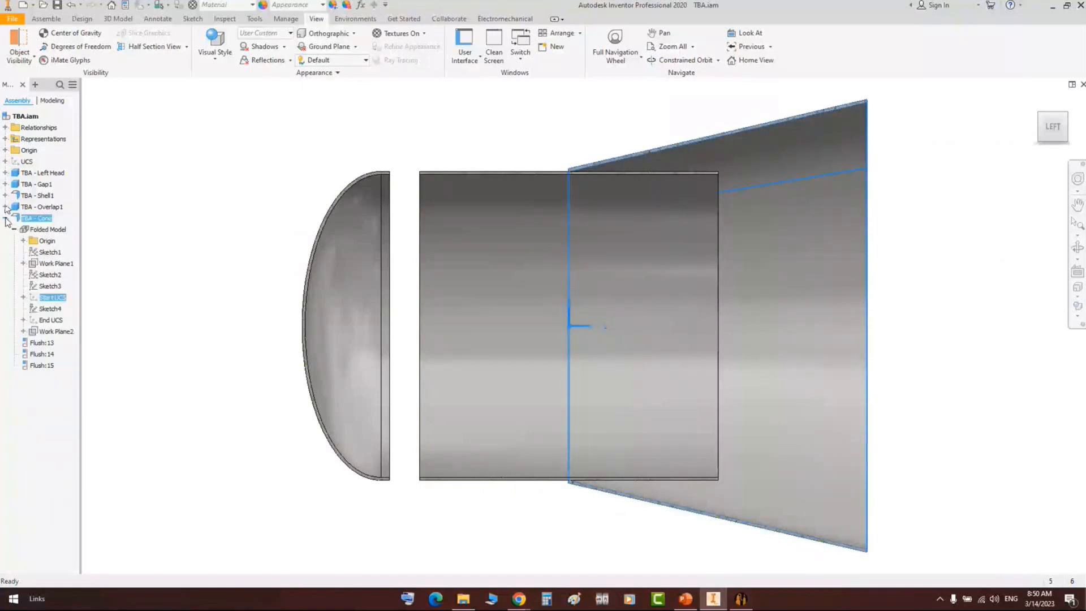
{"action": "left_click", "coordinate": [5, 217]}
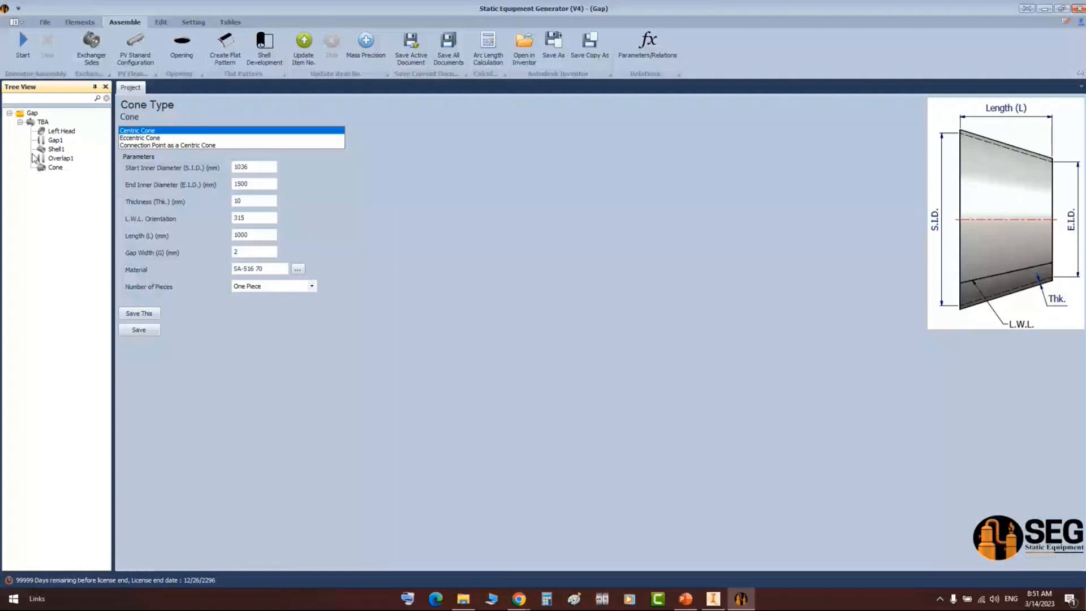
- Switch to Static Equipment Generator and add a shell element named Pip11 to the TBA item
{"action": "left_click", "coordinate": [43, 122]}
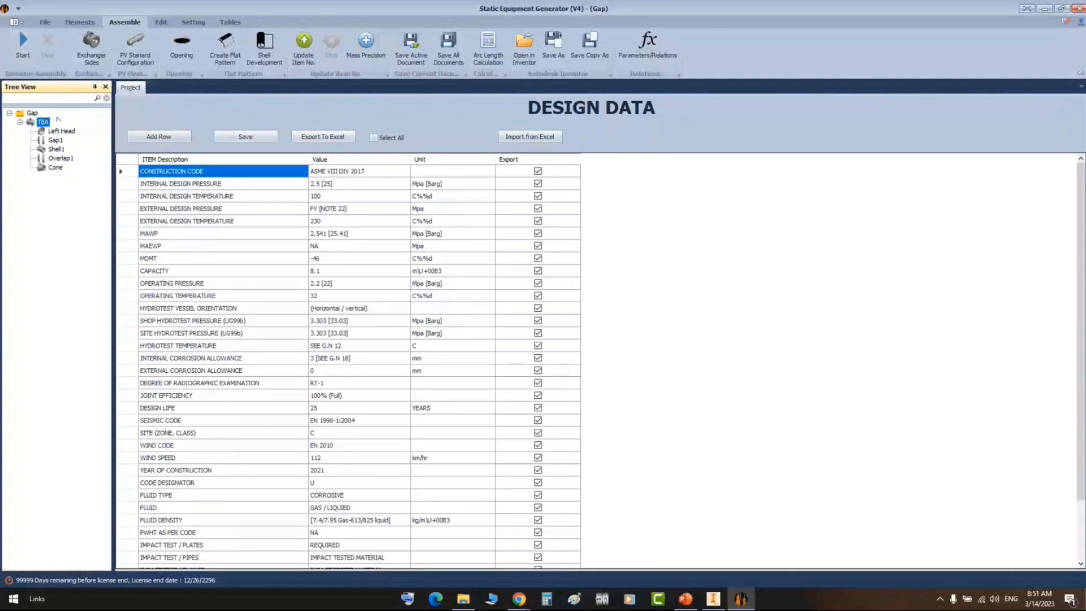
{"action": "left_click", "coordinate": [94, 43]}
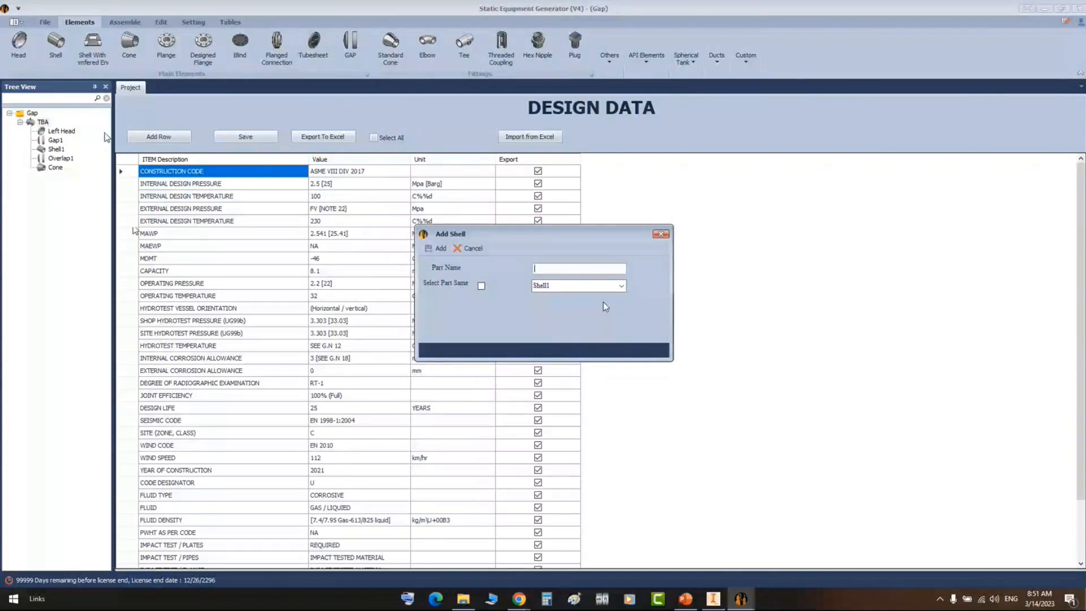
{"action": "type", "text": "Pip11"}
{"action": "left_click", "coordinate": [436, 247]}
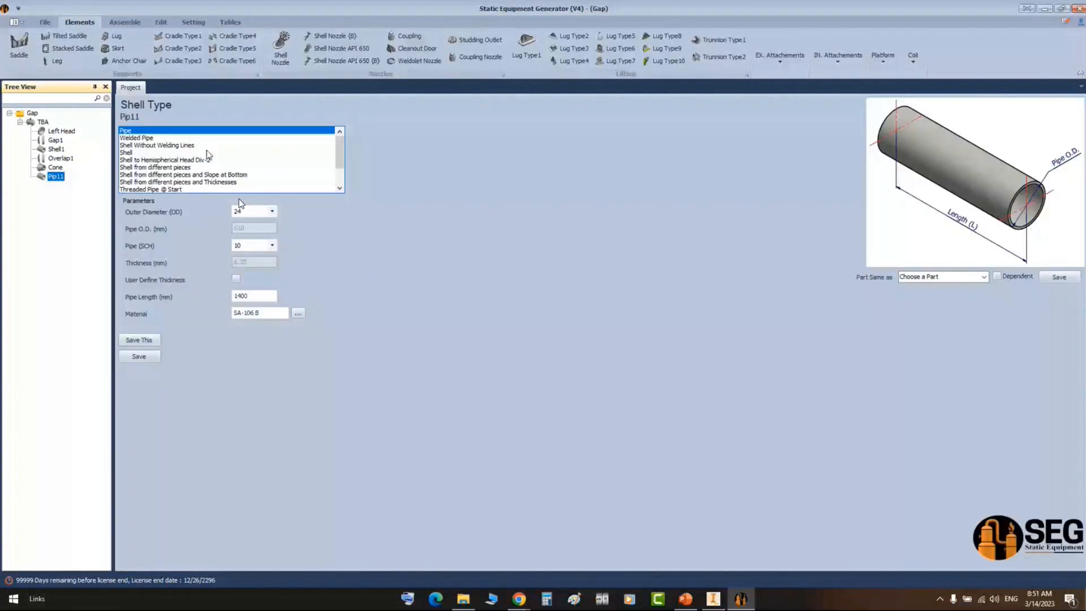
- Set Pip11's pipe schedule to 40 and its length to 1000 mm, and save it
{"action": "left_click", "coordinate": [254, 245]}
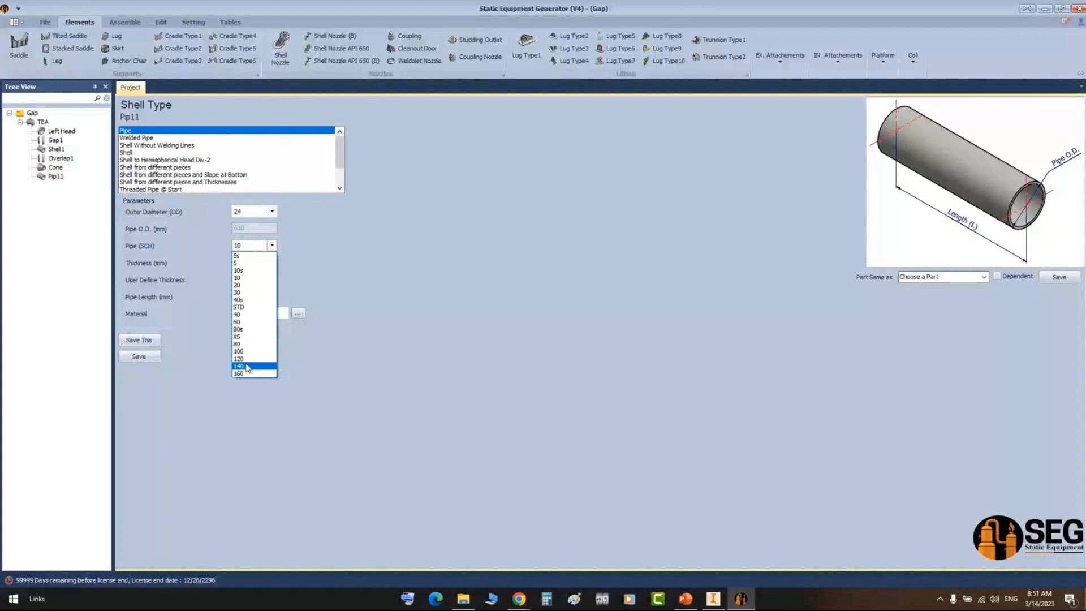
{"action": "left_click", "coordinate": [241, 315]}
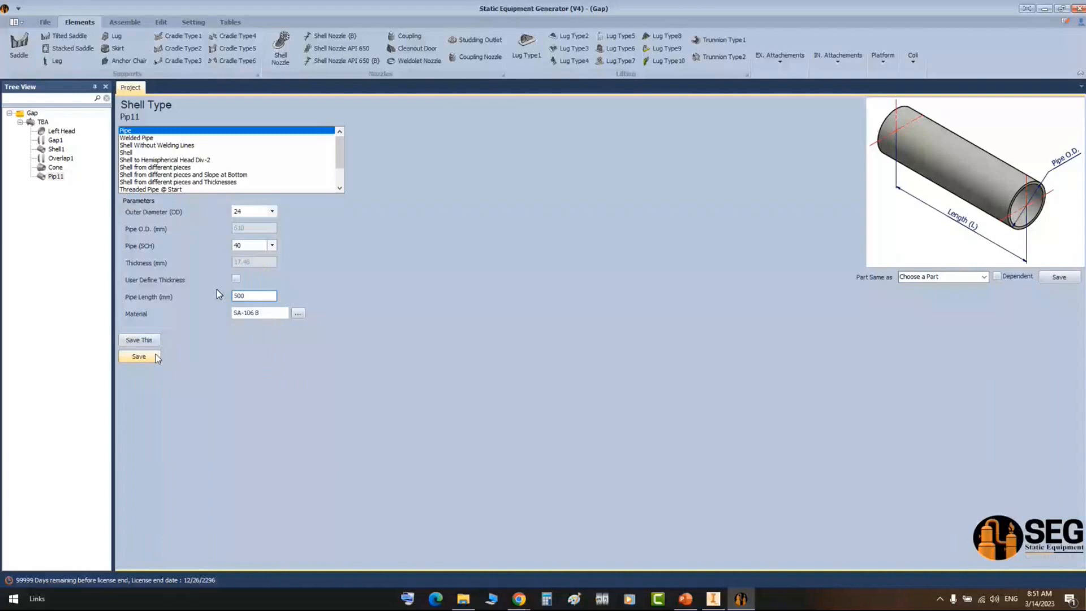
{"action": "key", "text": "BackSpace"}
{"action": "key", "text": "BackSpace"}
{"action": "key", "text": "BackSpace"}
{"action": "type", "text": "1000"}
{"action": "left_click", "coordinate": [128, 358]}
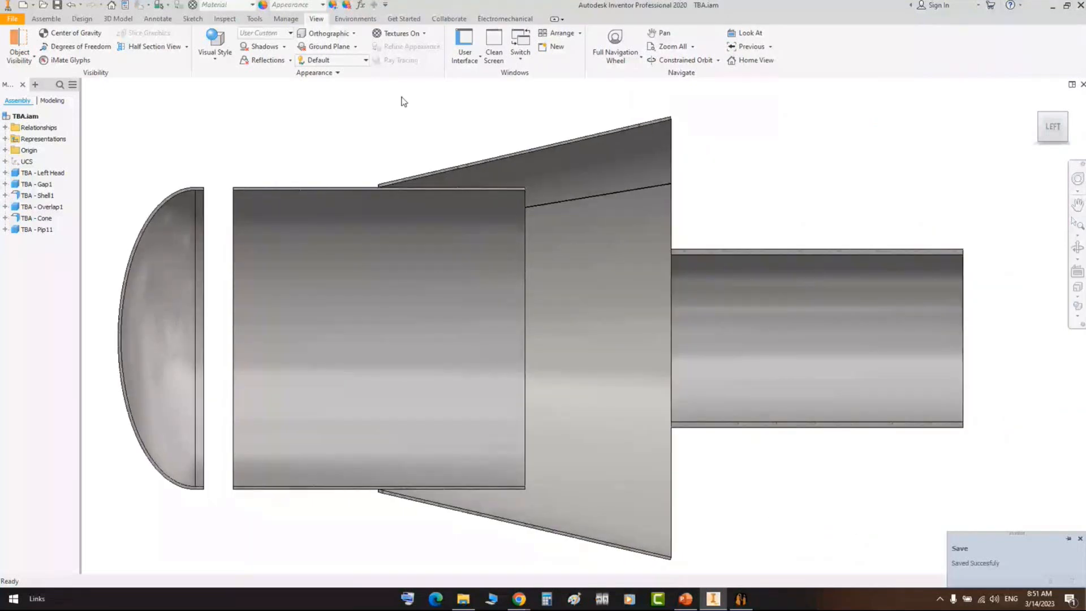
{"action": "left_click_drag", "start_coordinate": [160, 102], "coordinate": [974, 101]}
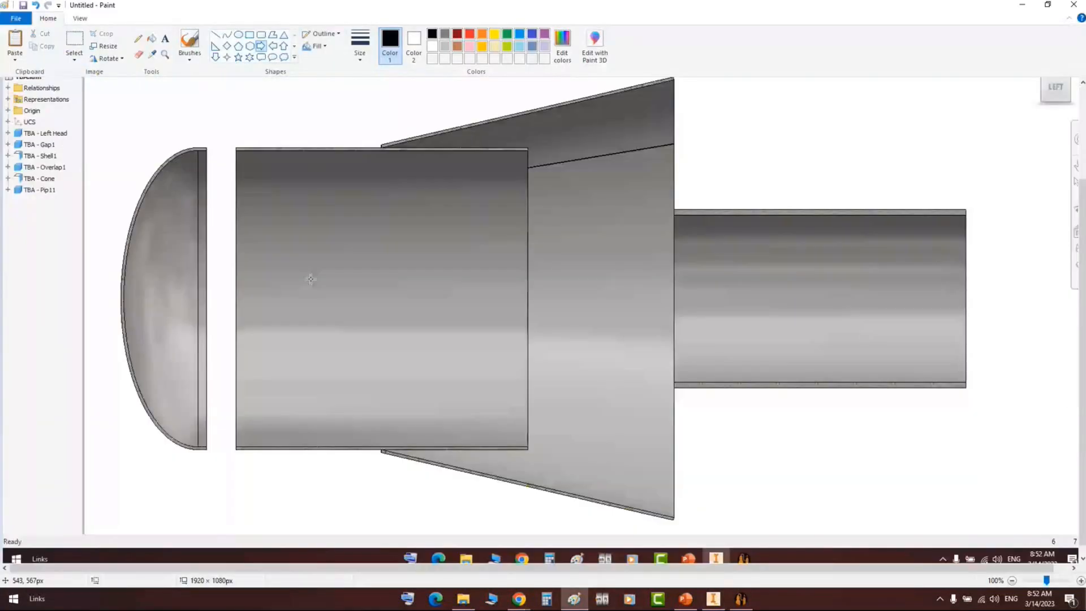
{"action": "mouse_move", "coordinate": [186, 269]}
{"action": "left_mouse_down"}
{"action": "mouse_move", "coordinate": [949, 297]}
{"action": "mouse_move", "coordinate": [773, 341]}
{"action": "left_mouse_up"}
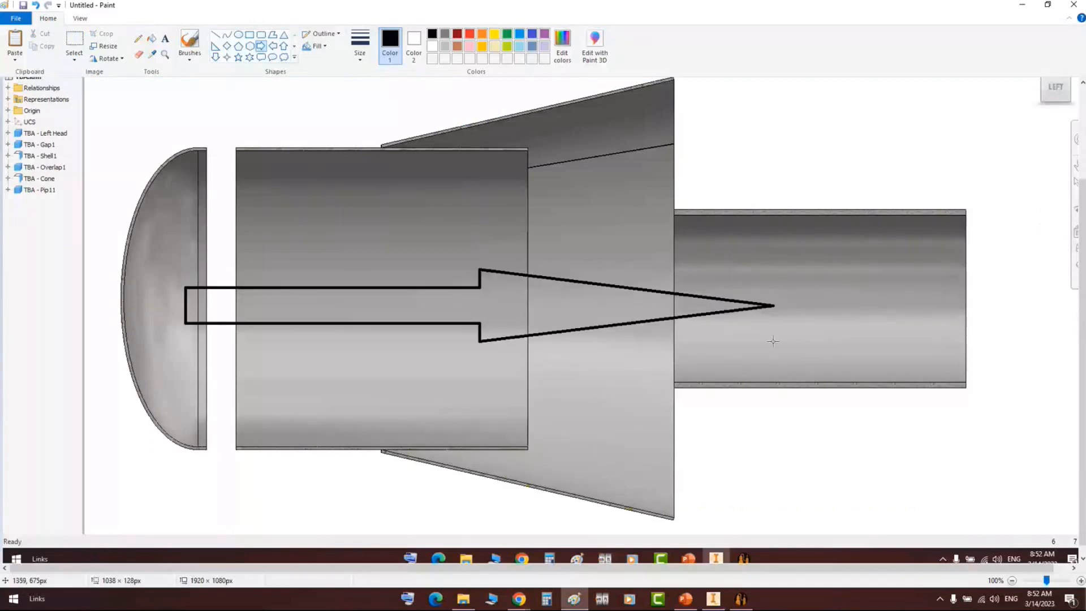
{"action": "left_click_drag", "start_coordinate": [703, 290], "coordinate": [764, 277]}
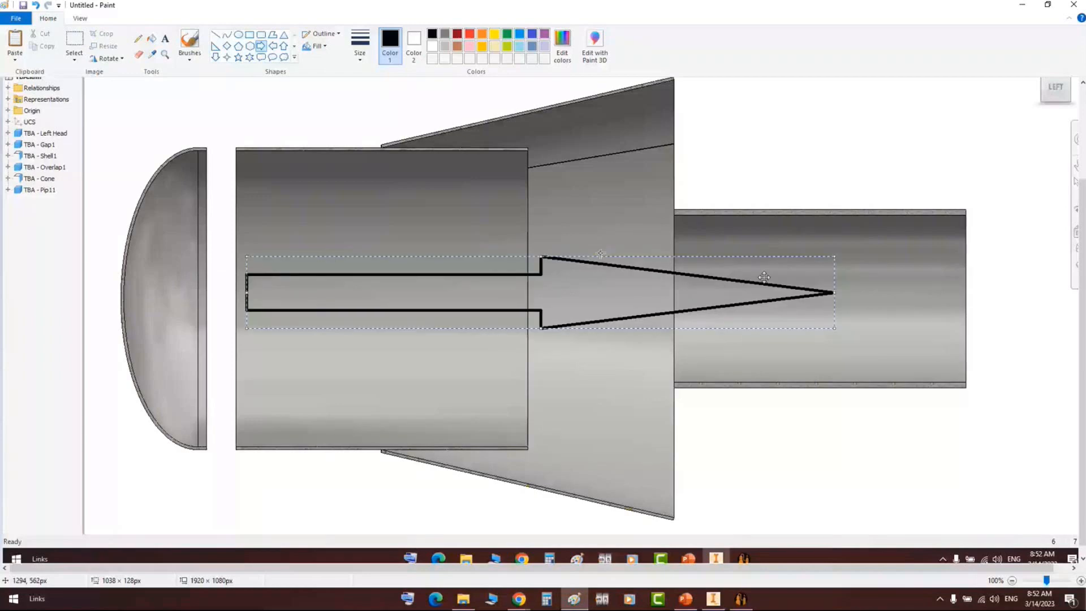
{"action": "left_click_drag", "start_coordinate": [659, 186], "coordinate": [715, 221]}
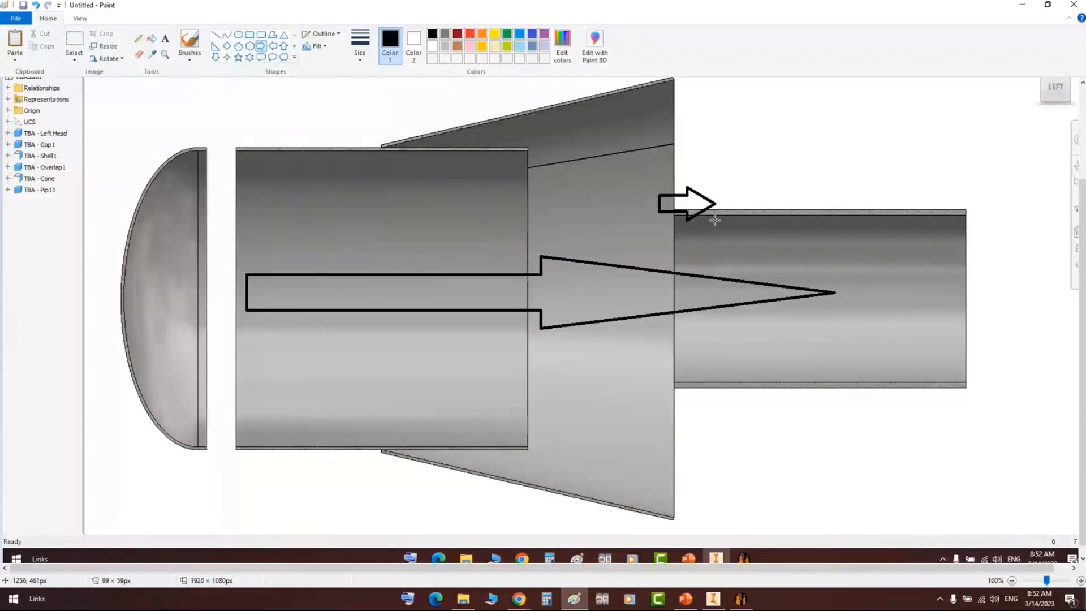
{"action": "key", "text": "ctrl+z"}
{"action": "key", "text": "ctrl+z"}
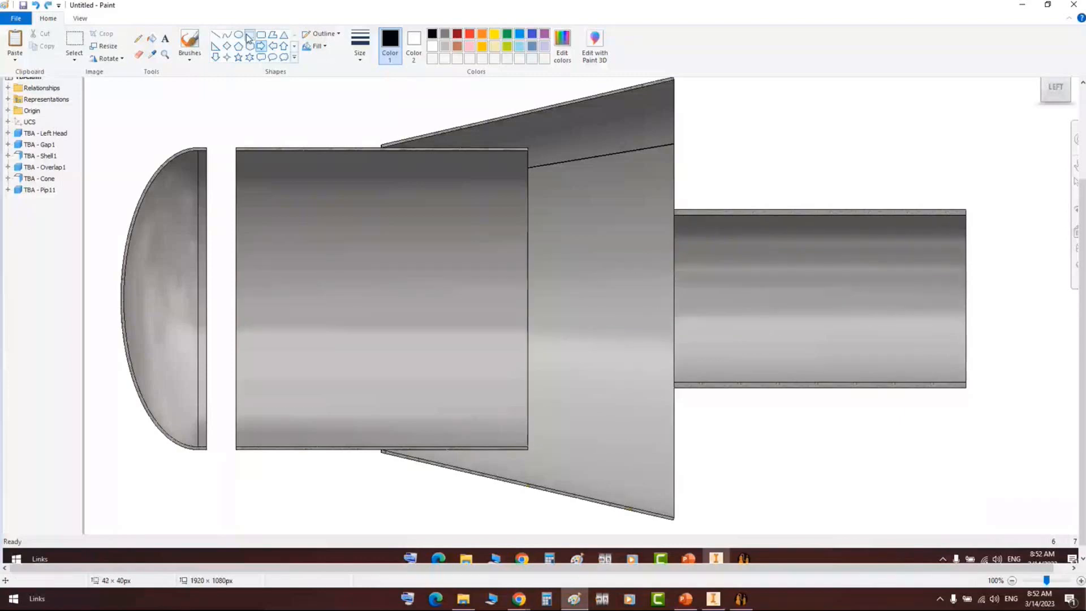
- Outline the pipe with a rectangle in Paint and draw a right arrow above it and a left arrow across the cone's lower part
{"action": "left_click", "coordinate": [249, 35]}
{"action": "left_click_drag", "start_coordinate": [663, 191], "coordinate": [984, 406]}
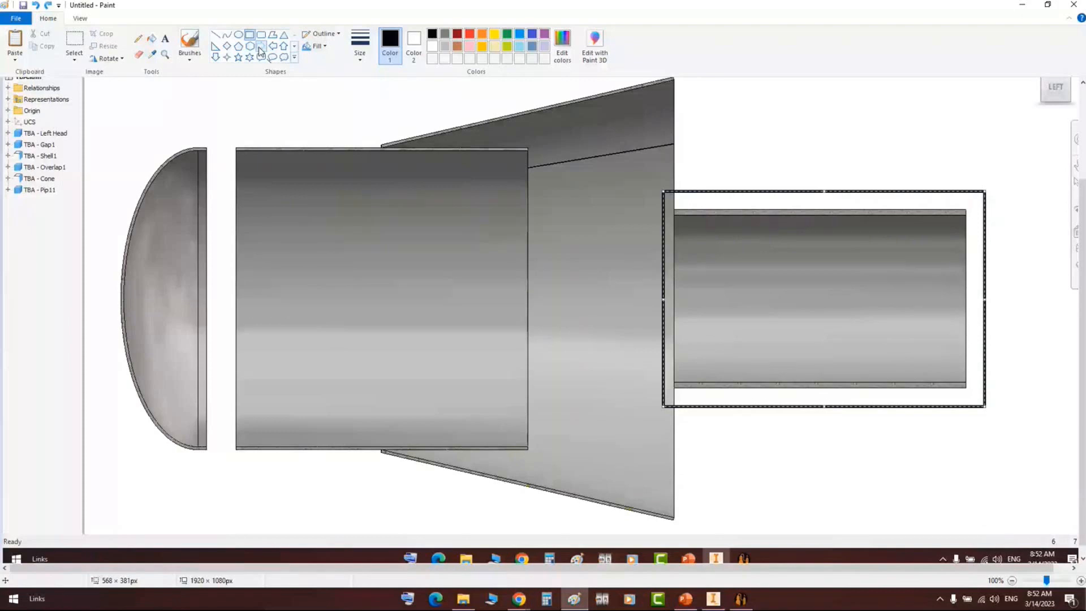
{"action": "left_click", "coordinate": [261, 46]}
{"action": "left_click_drag", "start_coordinate": [757, 131], "coordinate": [868, 169]}
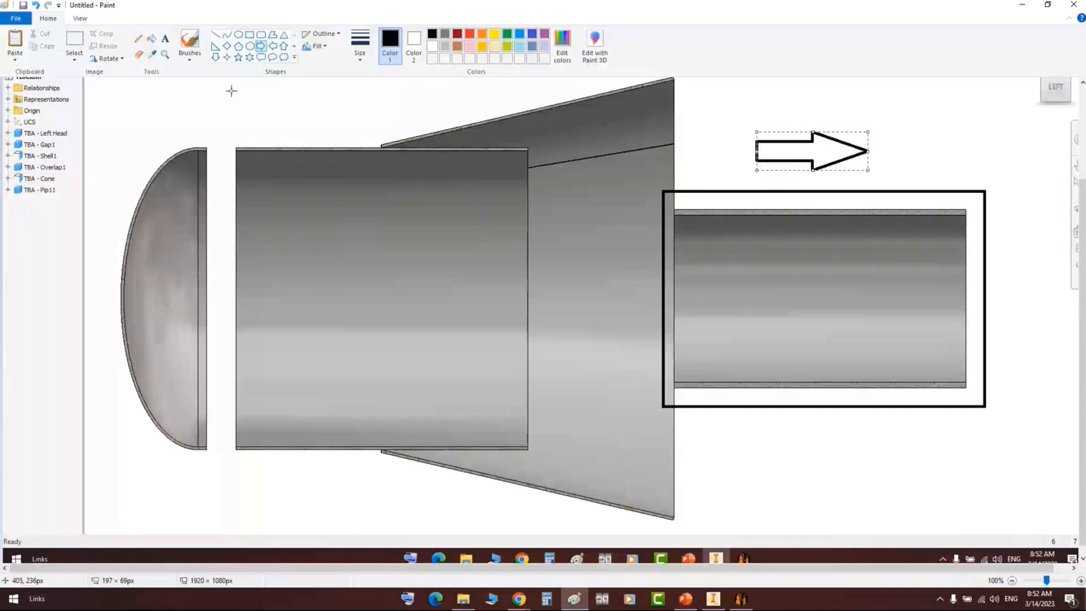
{"action": "left_click_drag", "start_coordinate": [672, 434], "coordinate": [674, 436]}
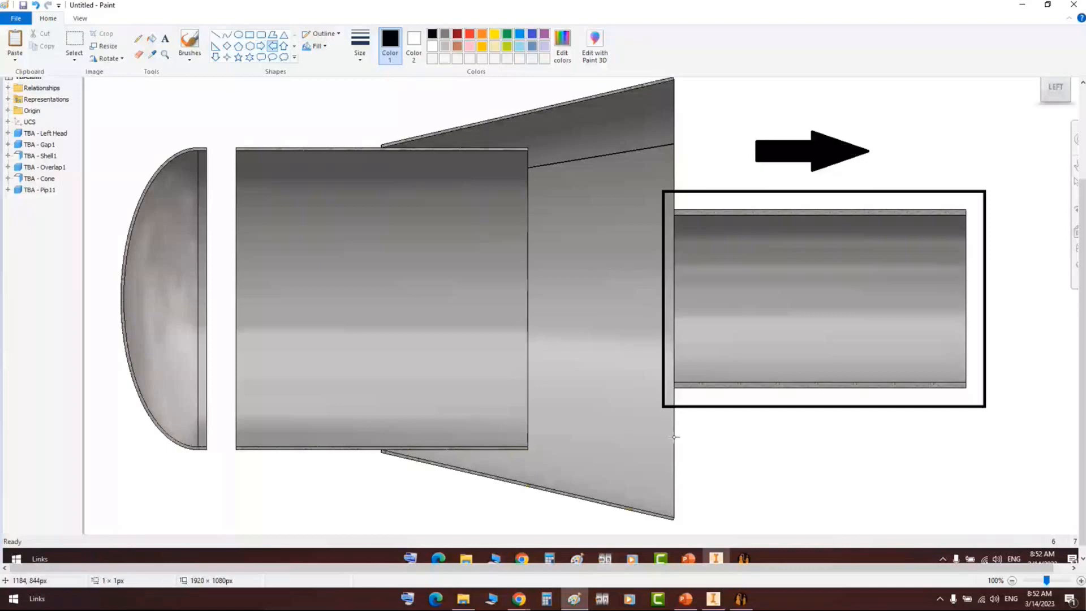
{"action": "left_click_drag", "start_coordinate": [674, 436], "coordinate": [554, 469]}
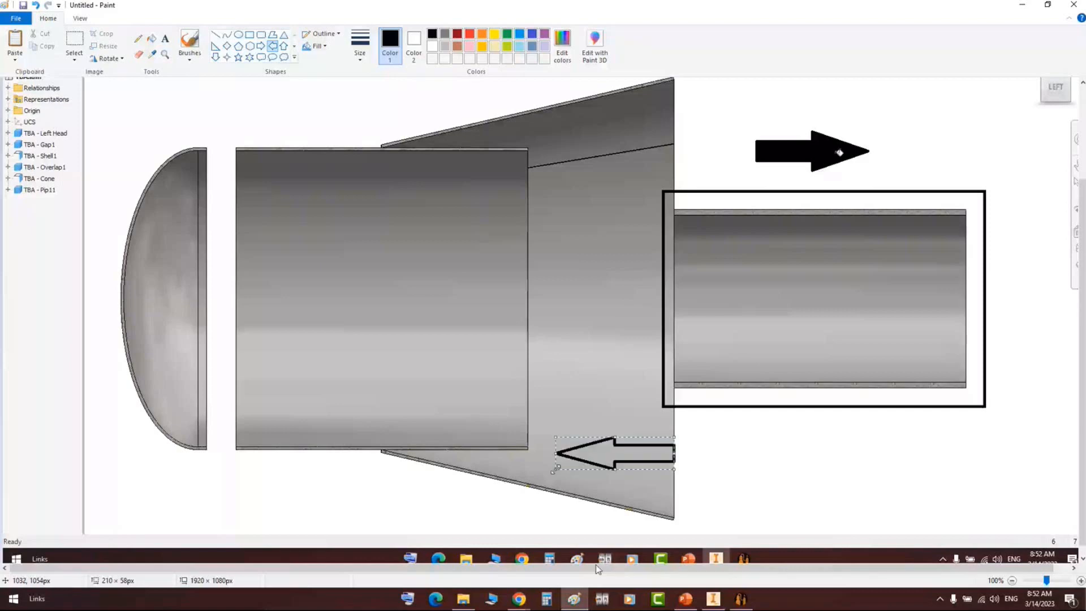
- Switch to Static Equipment Generator and add a GAP element named Flip1 to the TBA item
{"action": "left_click", "coordinate": [825, 476]}
{"action": "key", "text": "Escape"}
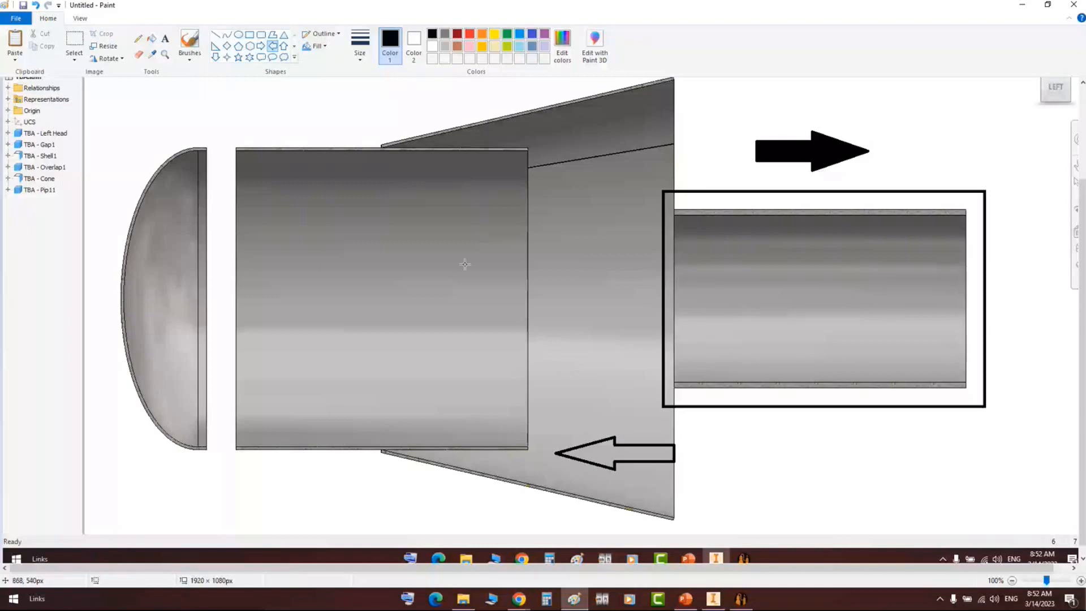
{"action": "key", "text": "alt+Tab"}
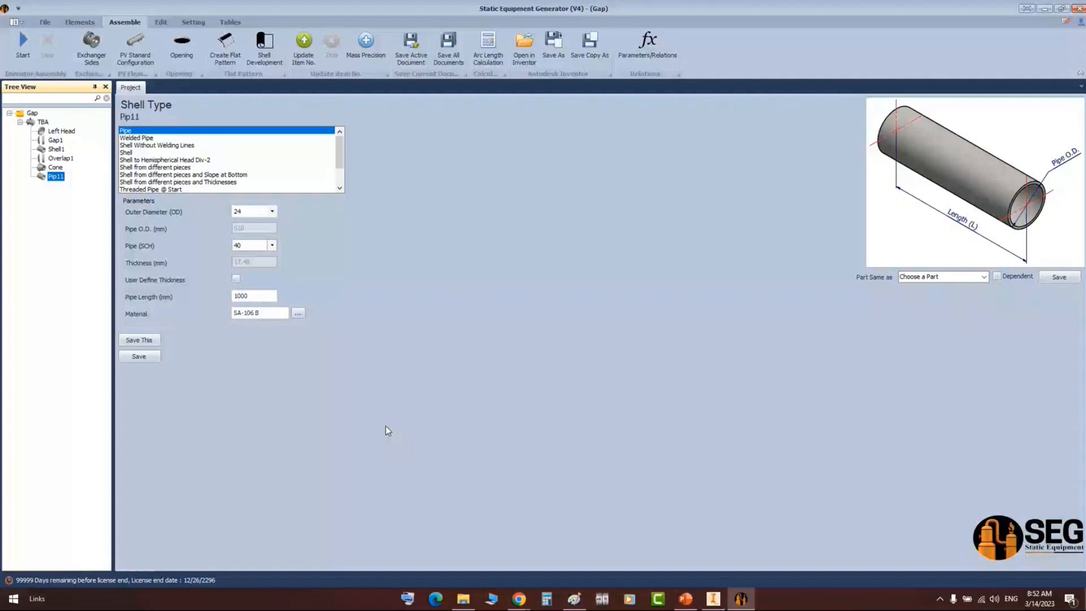
{"action": "left_click", "coordinate": [37, 123]}
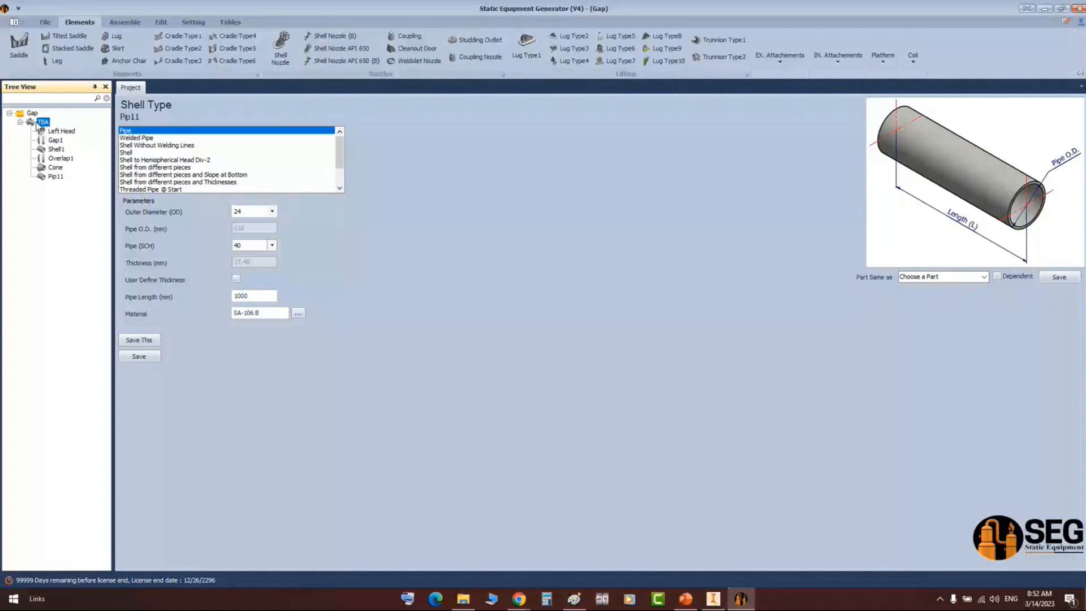
{"action": "left_click", "coordinate": [353, 44]}
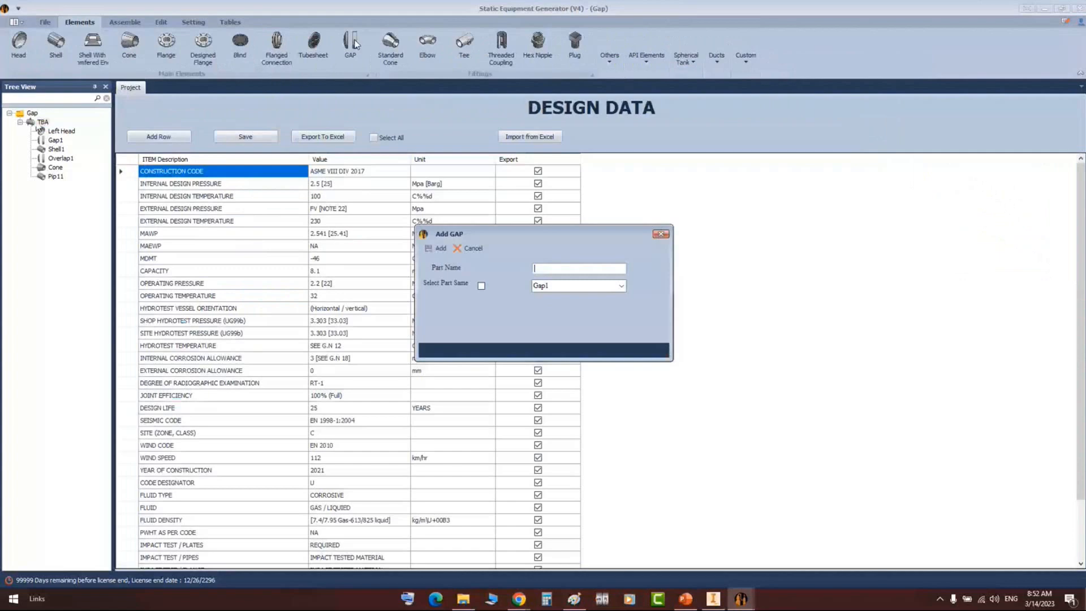
{"action": "type", "text": "Fil"}
{"action": "key", "text": "Return"}
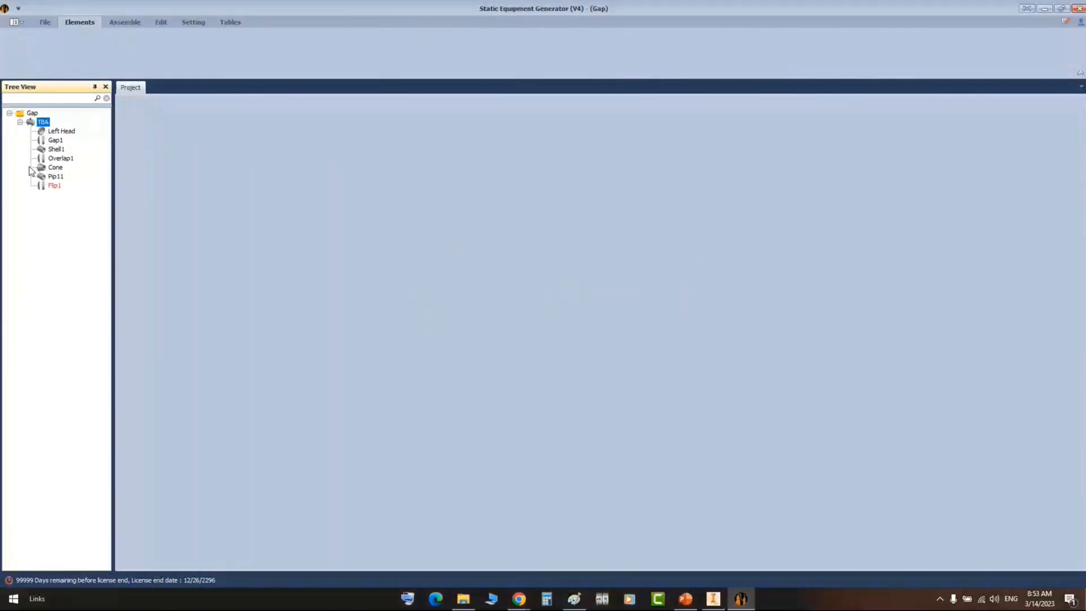
- Set Flip1's gap type to Flip and save it
{"action": "left_click", "coordinate": [54, 184]}
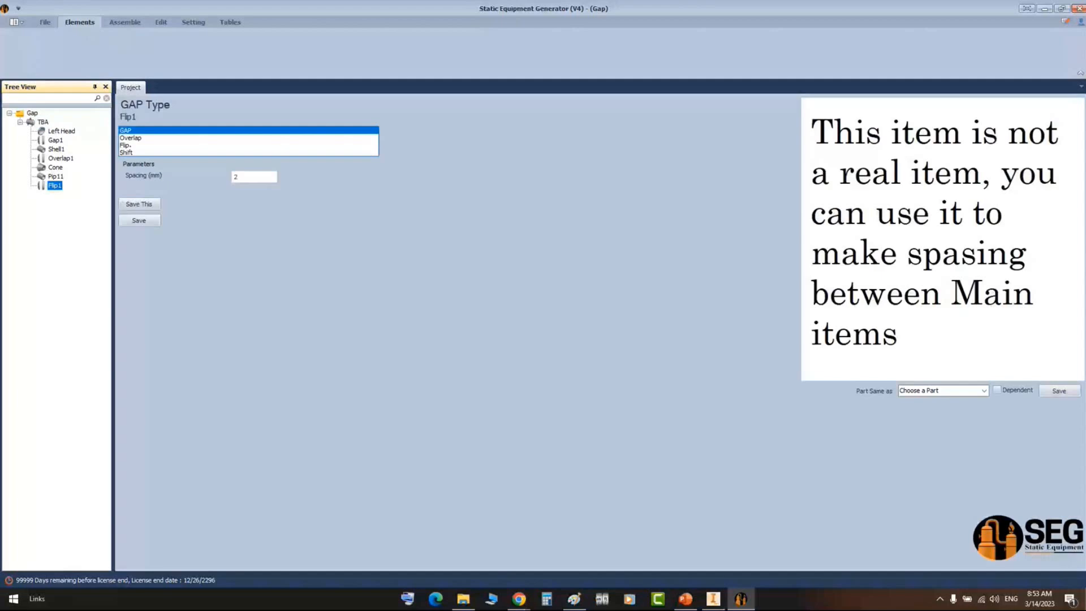
{"action": "left_click", "coordinate": [123, 145]}
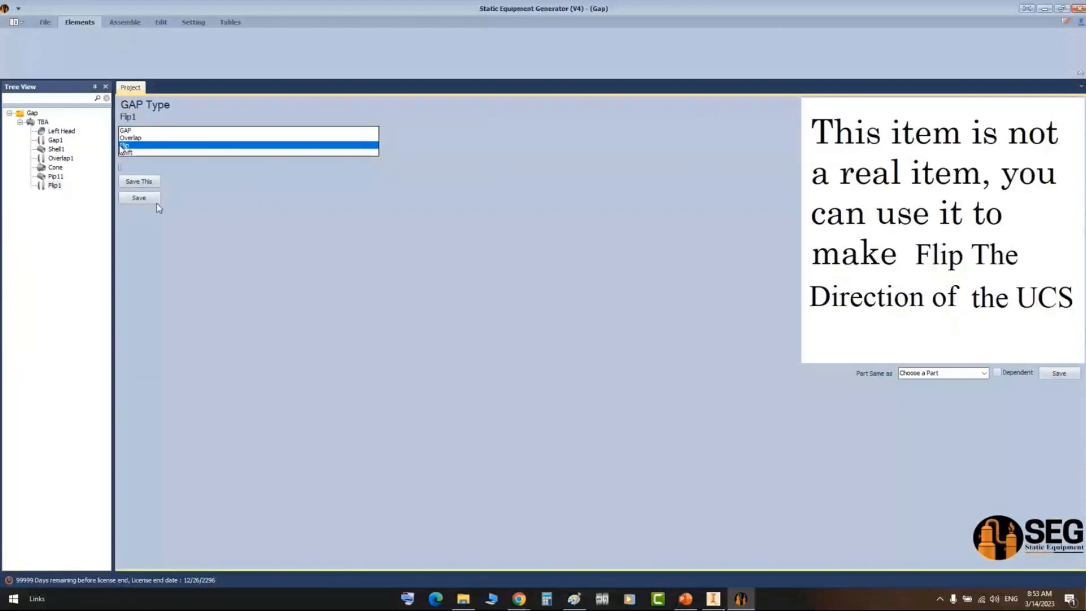
{"action": "left_click", "coordinate": [157, 202]}
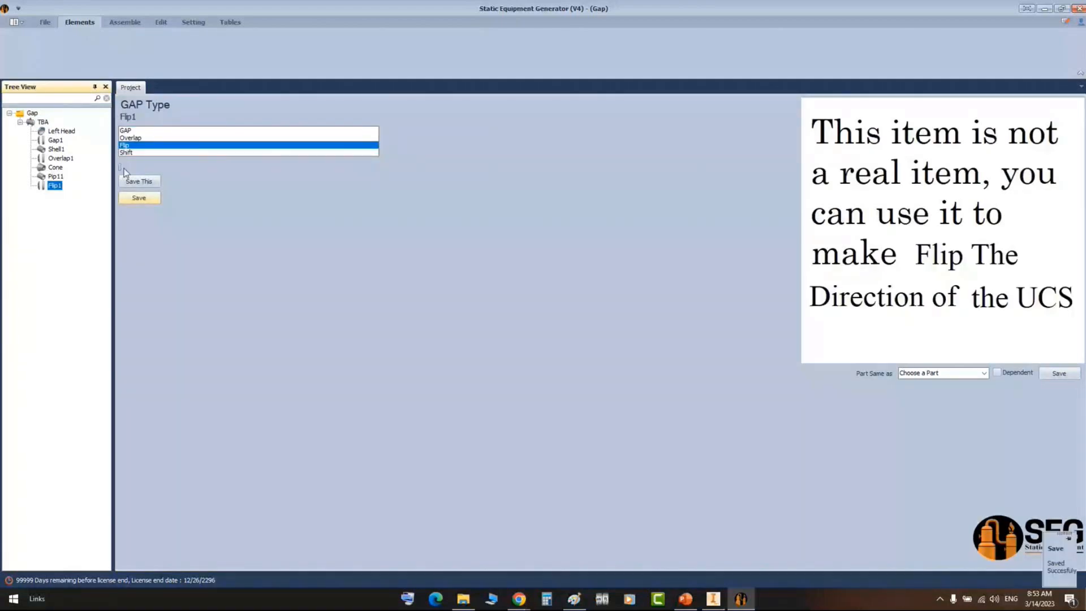
- Move Flip1 before Pip11 in the TBA item and rebuild the assembly in Inventor
{"action": "left_click", "coordinate": [124, 22]}
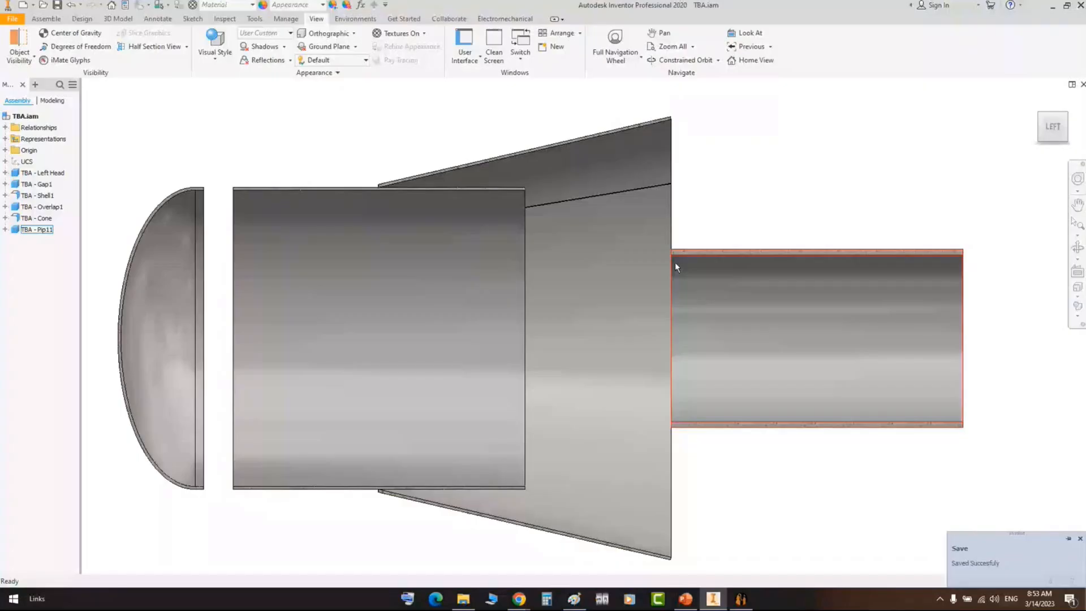
{"action": "left_click", "coordinate": [741, 600]}
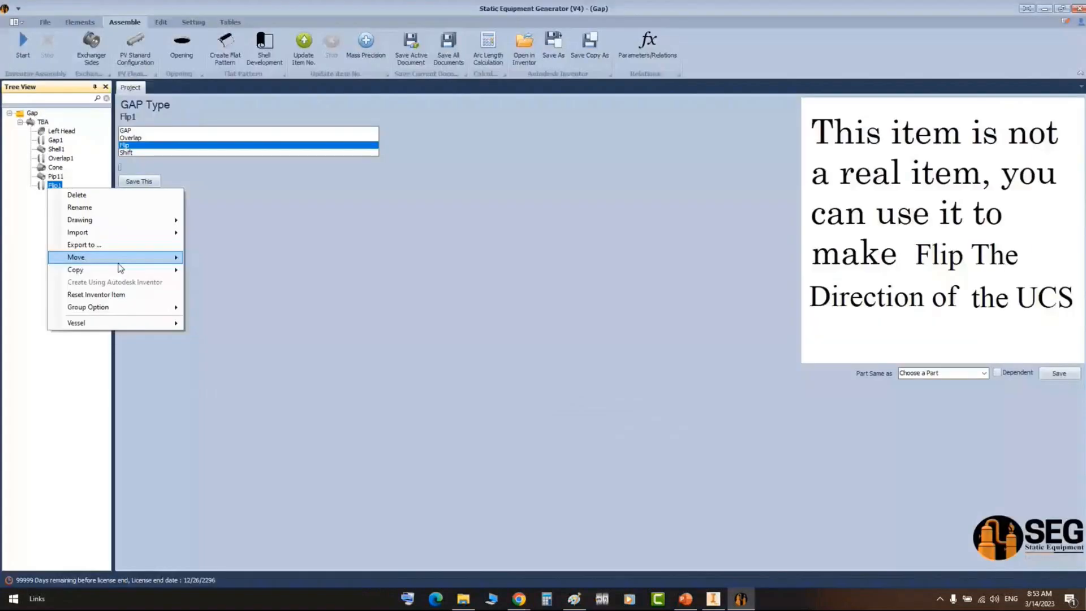
{"action": "left_click", "coordinate": [212, 258]}
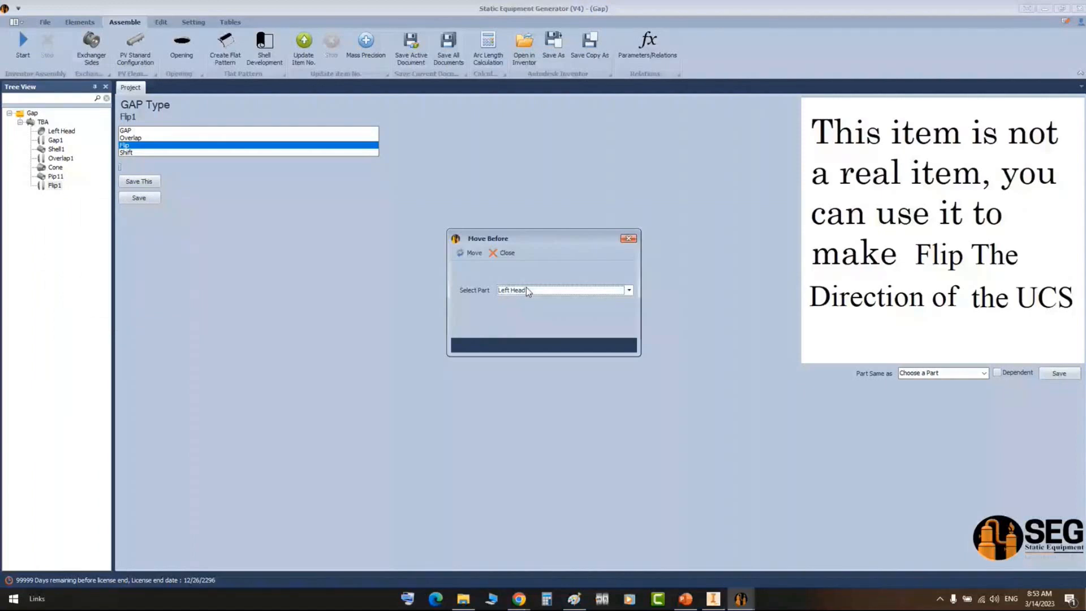
{"action": "left_click", "coordinate": [469, 252]}
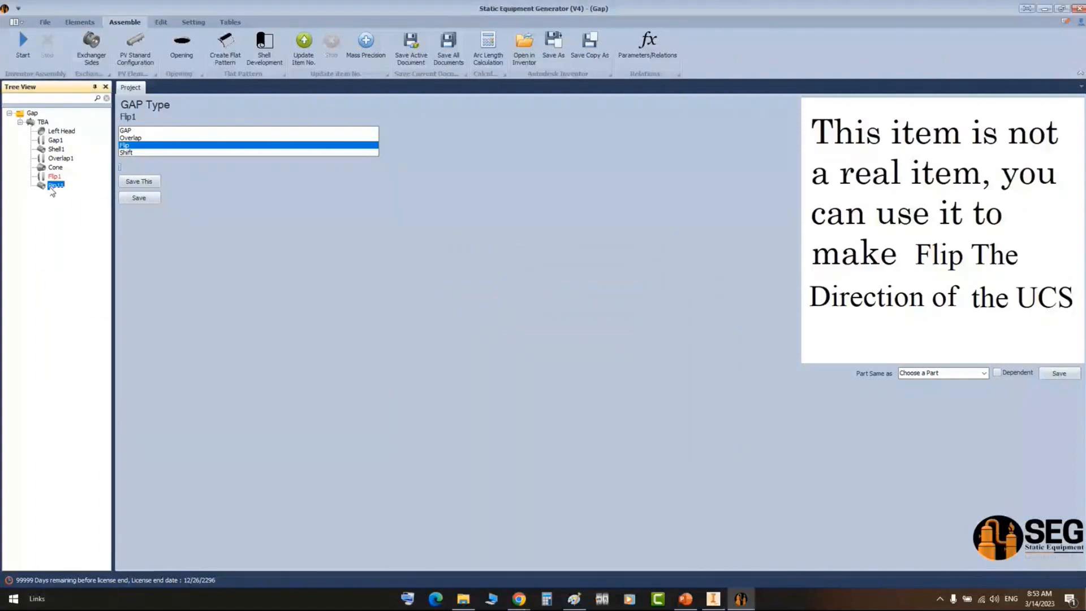
{"action": "left_click", "coordinate": [26, 49]}
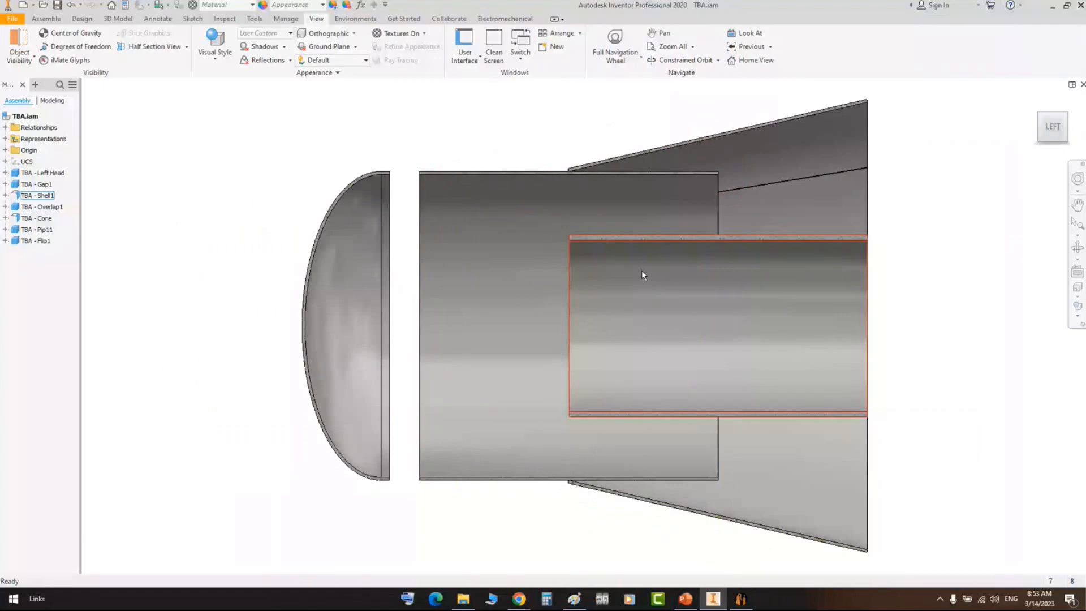
- Switch to Paint, flip the pipe's image and move it left so its right end meets the cone's large end
{"action": "key", "text": "alt+Tab"}
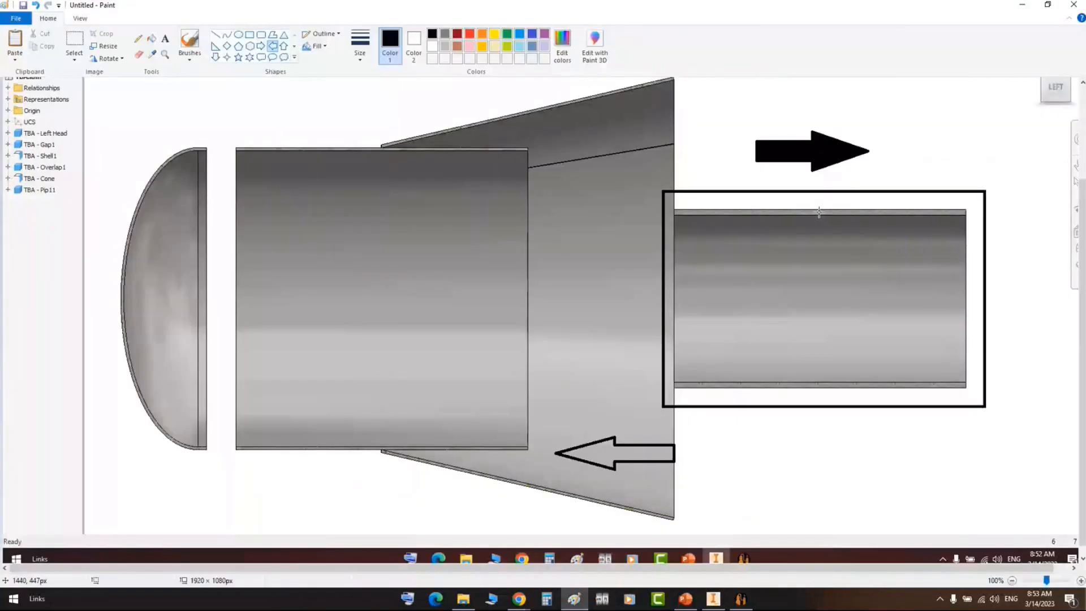
{"action": "left_click", "coordinate": [121, 59]}
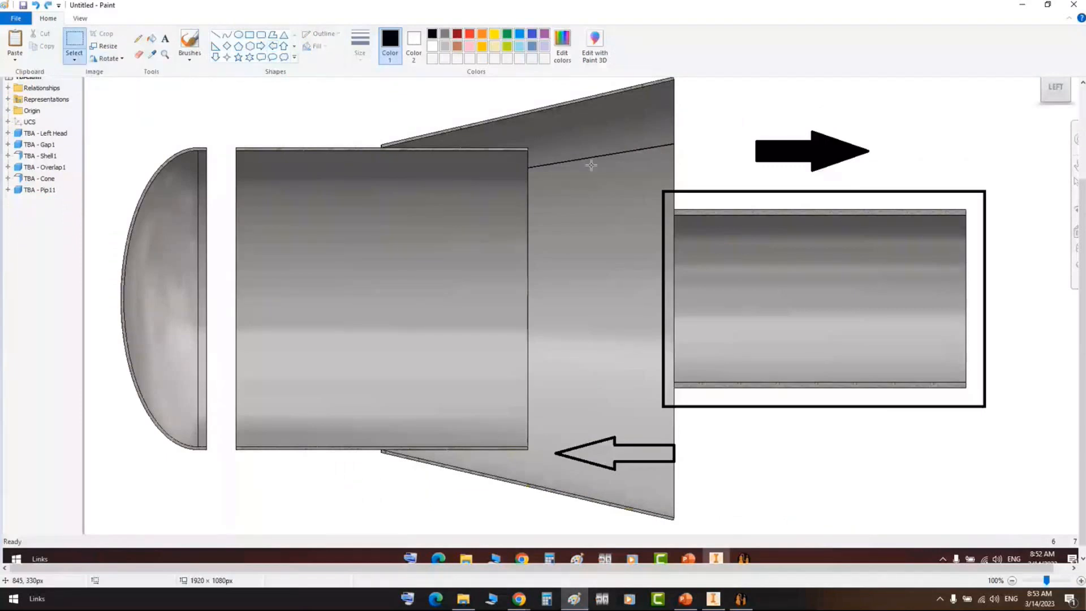
{"action": "left_click_drag", "start_coordinate": [673, 208], "coordinate": [967, 389]}
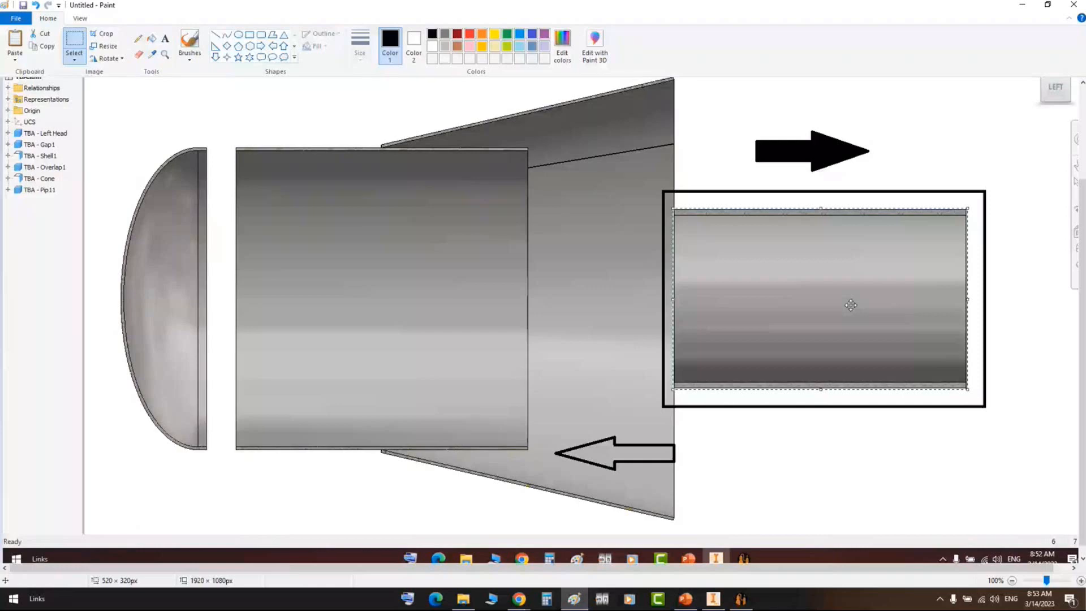
{"action": "left_click_drag", "start_coordinate": [851, 305], "coordinate": [560, 306]}
- Mark the pipe's right end with a rectangle of about 46 × 83 px, and draw left arrows beside it and across the pipe's left end
{"action": "left_click", "coordinate": [762, 293]}
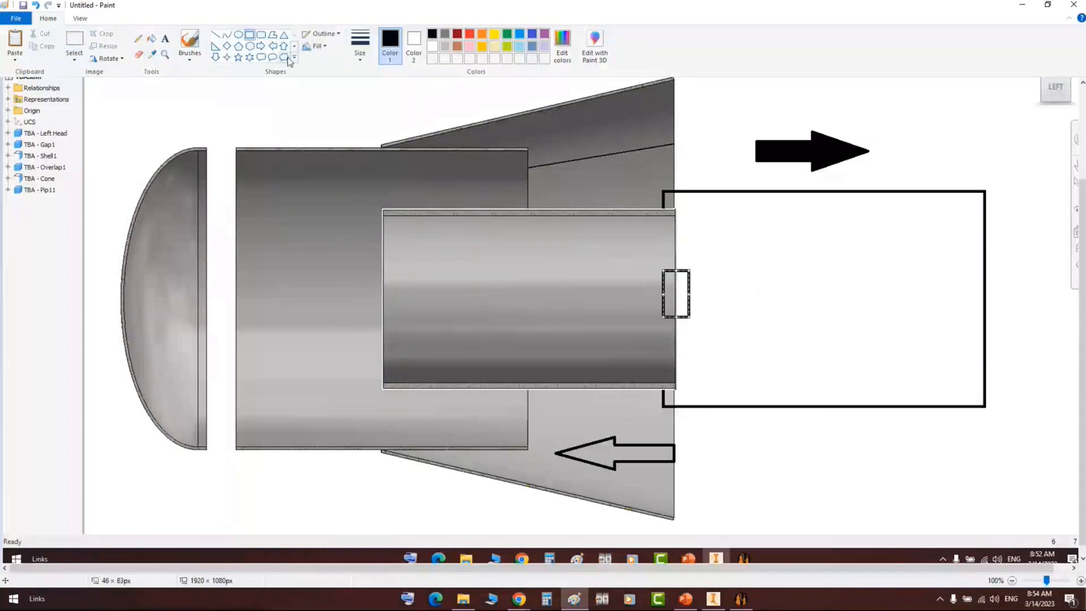
{"action": "left_click", "coordinate": [272, 46]}
{"action": "left_click_drag", "start_coordinate": [769, 279], "coordinate": [697, 303]}
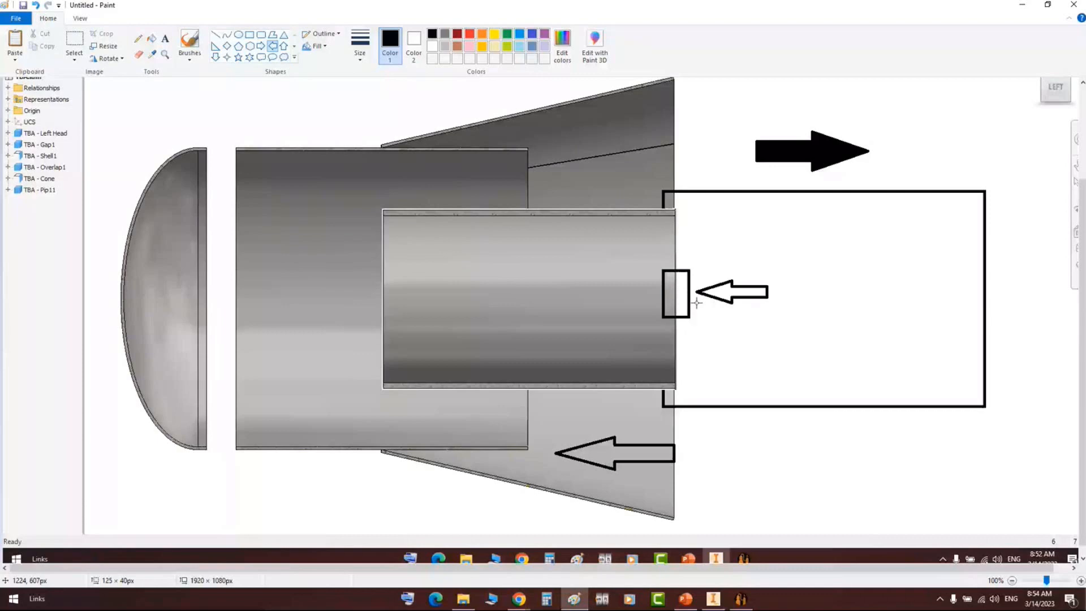
{"action": "left_click_drag", "start_coordinate": [697, 303], "coordinate": [696, 303]}
{"action": "left_click_drag", "start_coordinate": [436, 285], "coordinate": [316, 316]}
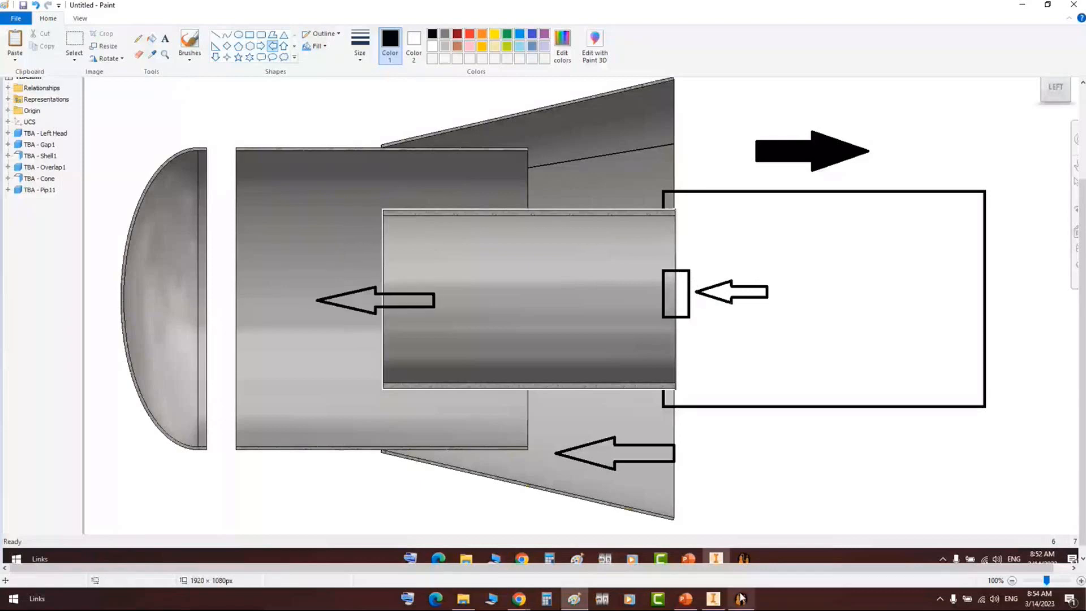
- Switch to Static Equipment Generator and add a head element named Cap to the TBA item
{"action": "left_click", "coordinate": [741, 598]}
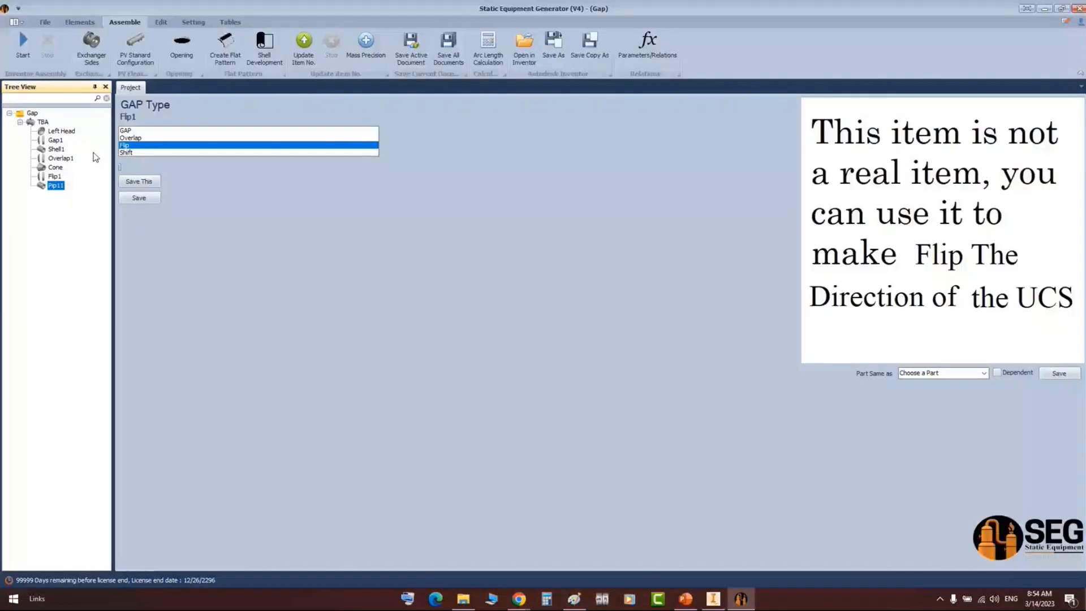
{"action": "left_click", "coordinate": [43, 122]}
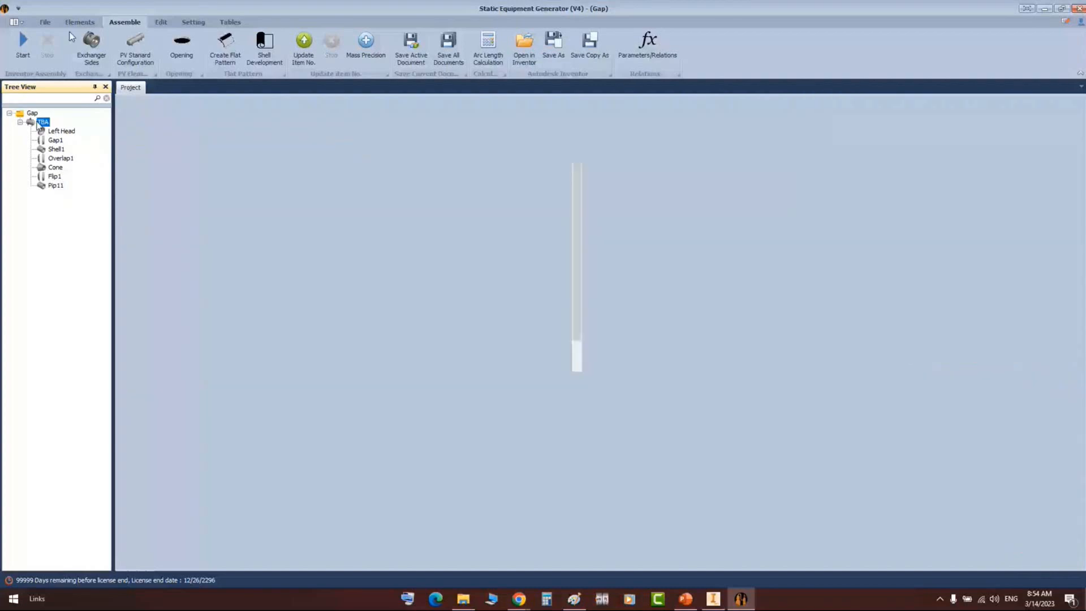
{"action": "left_click", "coordinate": [80, 22]}
{"action": "left_click", "coordinate": [19, 42]}
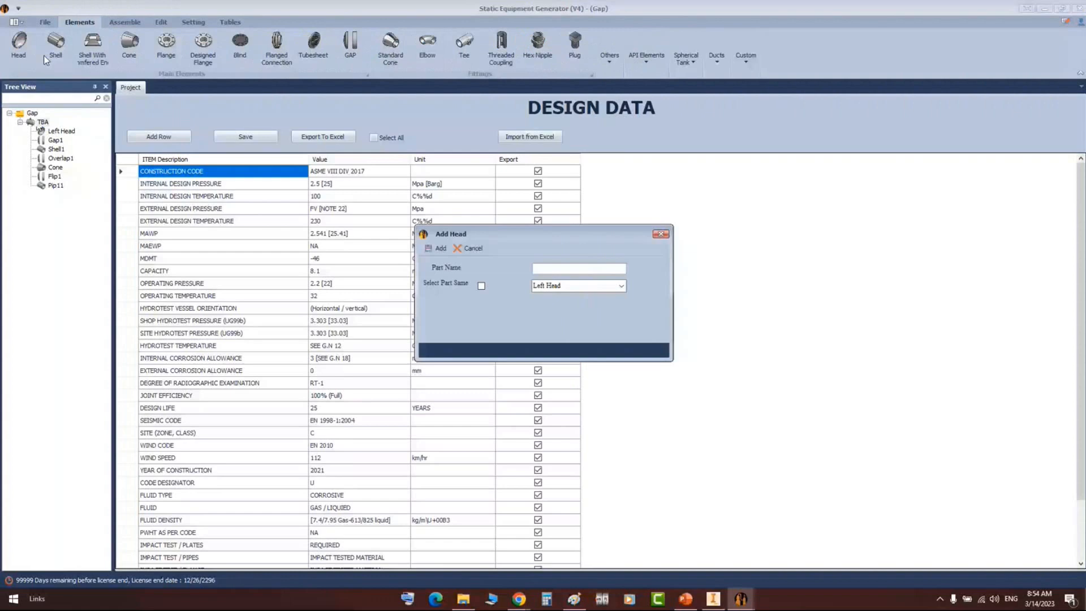
{"action": "type", "text": "Cap"}
{"action": "key", "text": "Return"}
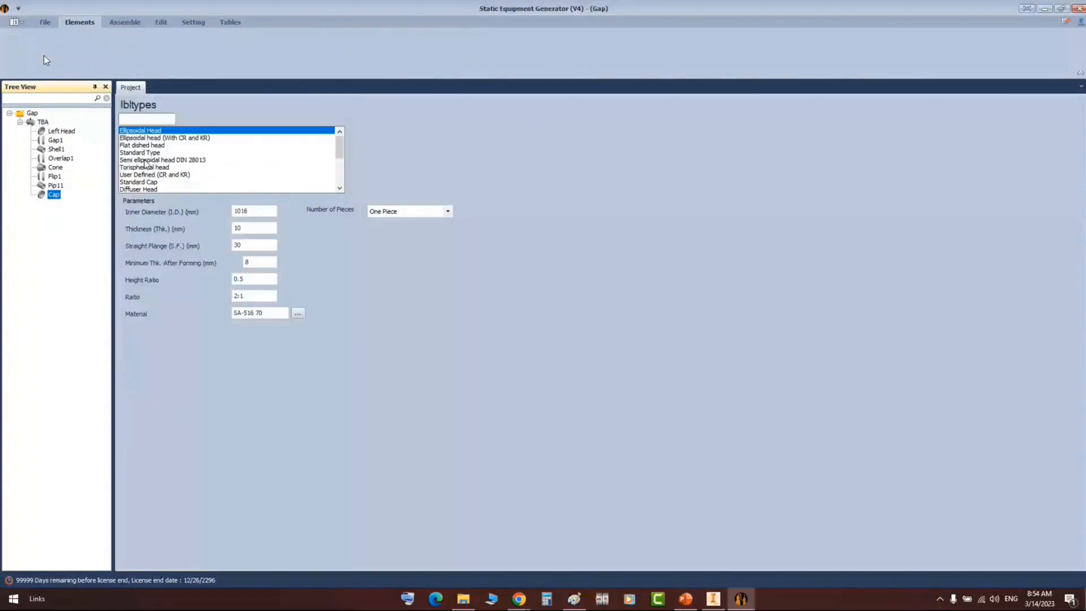
- Set Cap's head type to Standard Cap with schedule 40, enable the Flipped option and save it
{"action": "left_click", "coordinate": [139, 182]}
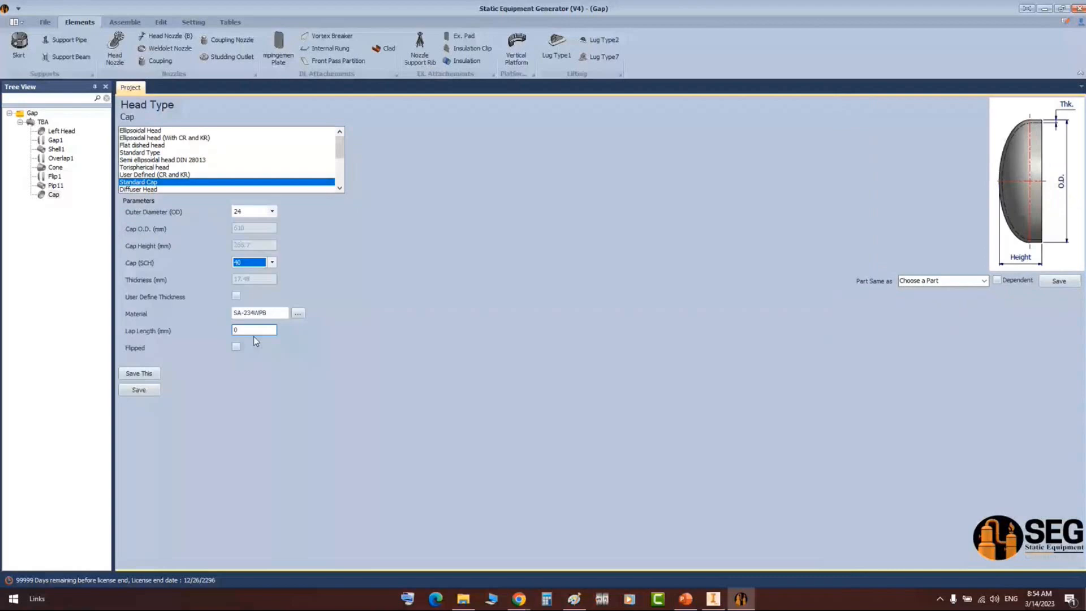
{"action": "left_click", "coordinate": [236, 346]}
{"action": "left_click", "coordinate": [139, 389]}
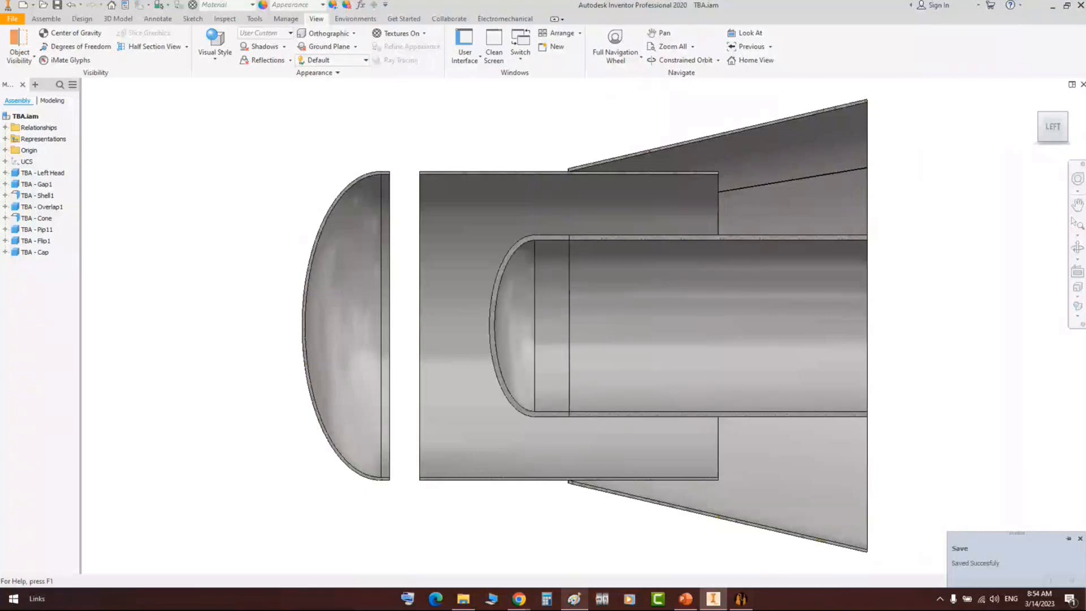
- In Paint, undo the left arrow over the inner pipe and draw a horizontal centre line about 696 px long through the pipe and cap
{"action": "left_click", "coordinate": [603, 601]}
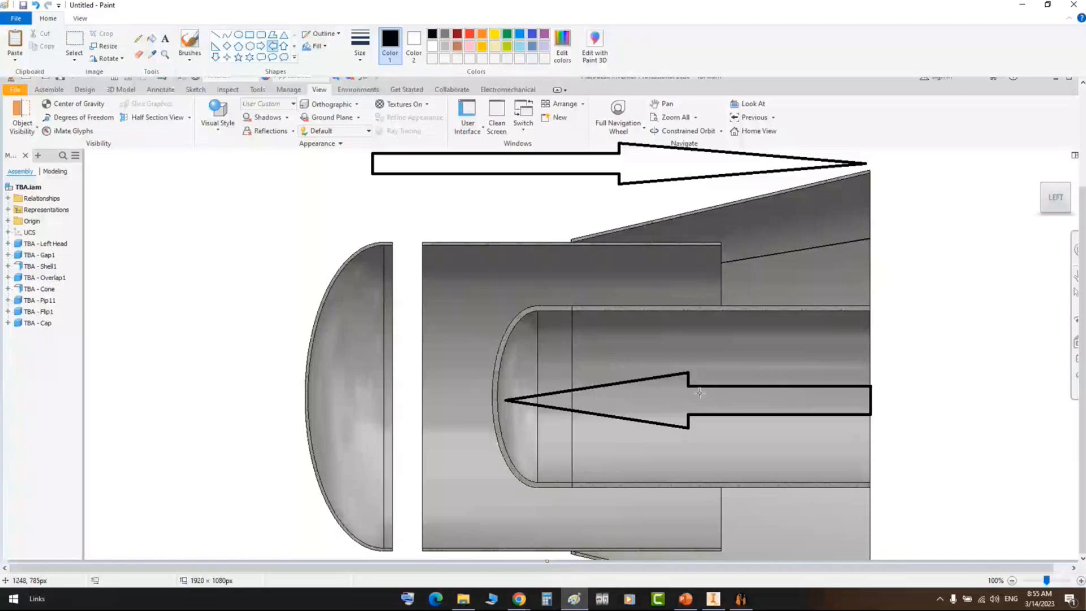
{"action": "key", "text": "ctrl+z"}
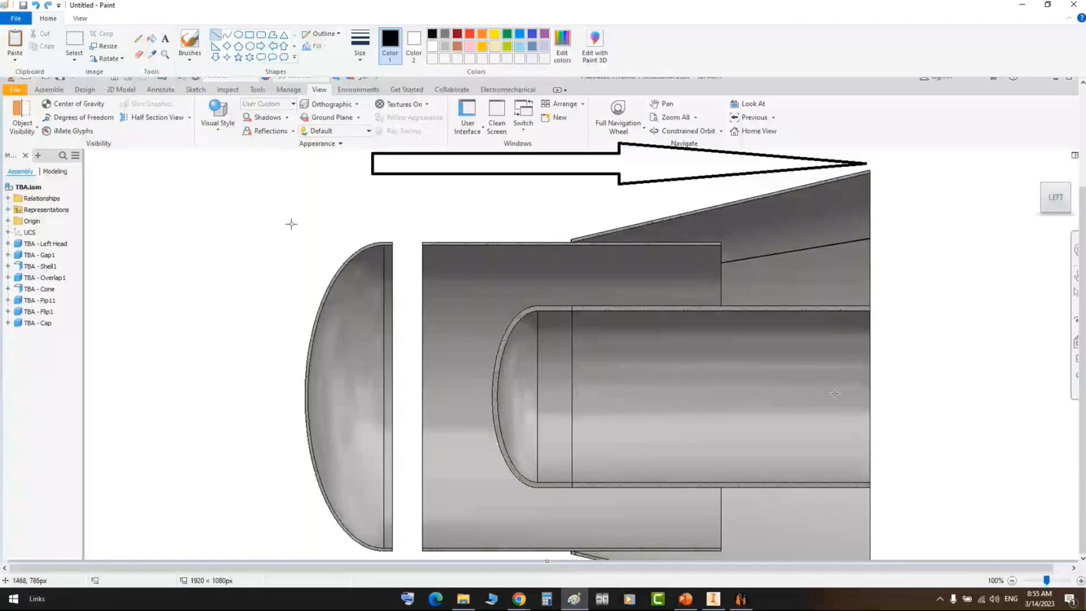
{"action": "left_click_drag", "start_coordinate": [872, 393], "coordinate": [476, 393]}
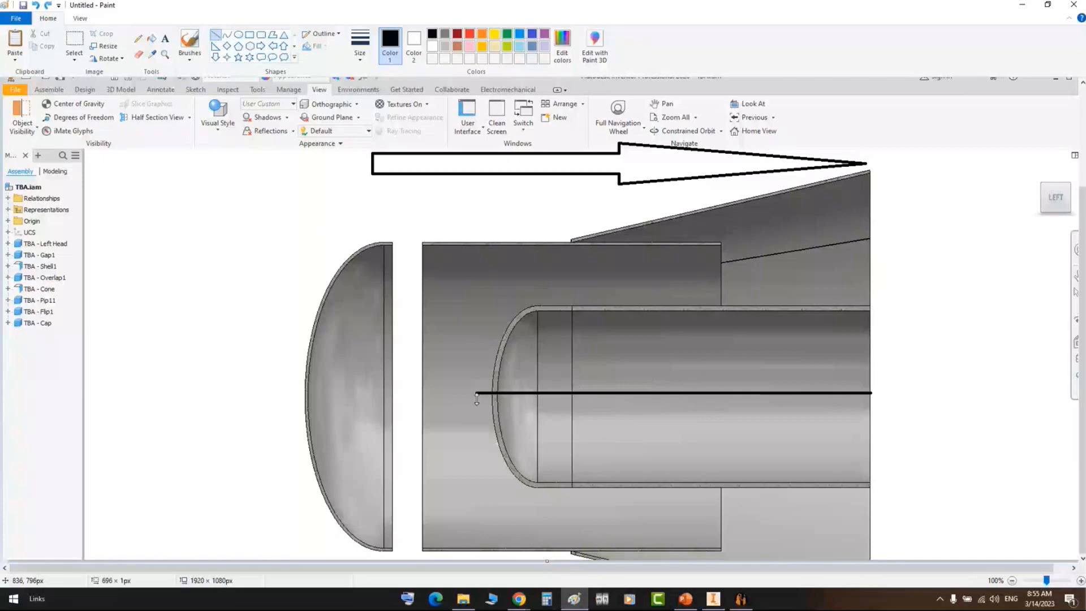
{"action": "left_click_drag", "start_coordinate": [677, 393], "coordinate": [675, 401]}
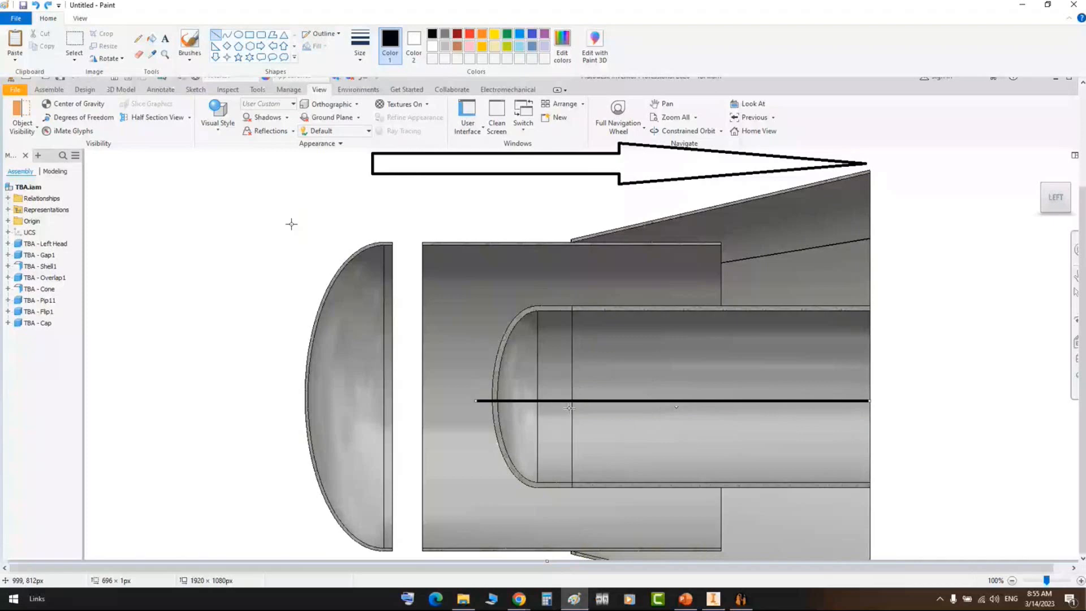
- Try shifting the cap's image upward off the pipe's centre line, and undo the move
{"action": "left_click", "coordinate": [159, 131]}
{"action": "left_click", "coordinate": [74, 42]}
{"action": "left_click_drag", "start_coordinate": [487, 298], "coordinate": [573, 497]}
{"action": "mouse_move", "coordinate": [535, 452]}
{"action": "left_mouse_down"}
{"action": "mouse_move", "coordinate": [536, 410]}
{"action": "mouse_move", "coordinate": [537, 434]}
{"action": "left_mouse_up"}
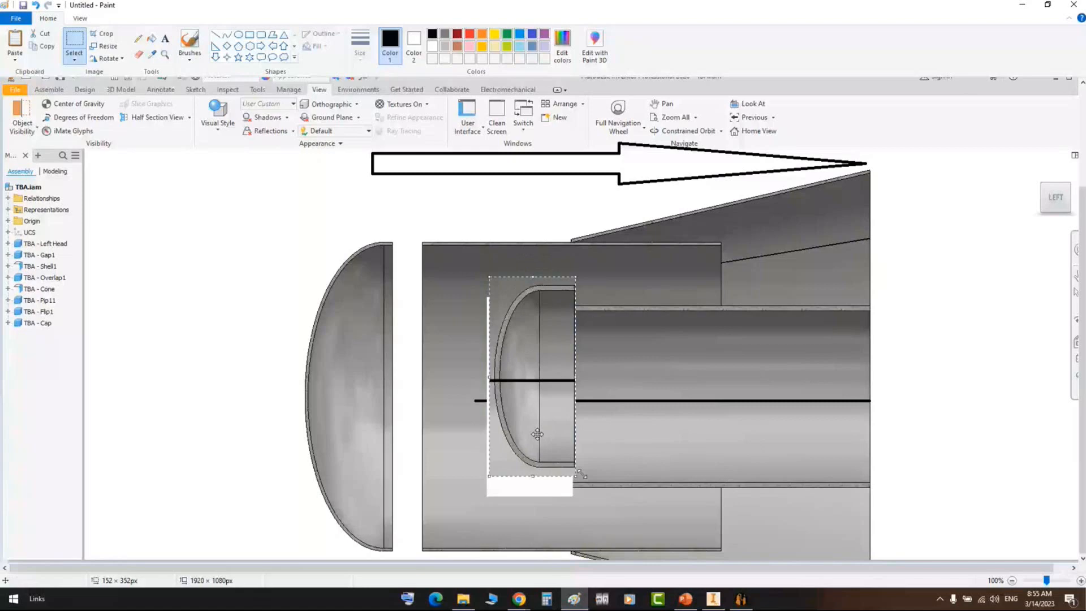
{"action": "key", "text": "ctrl+z"}
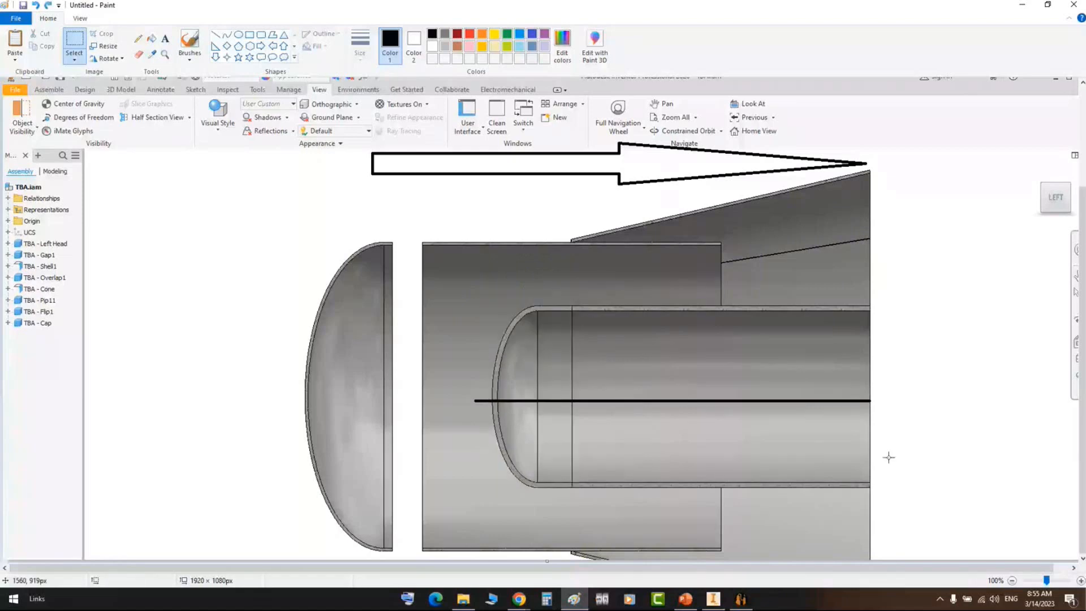
- Switch to Static Equipment Generator and add a GAP element named Shift1 to the TBA item
{"action": "key", "text": "alt+Tab"}
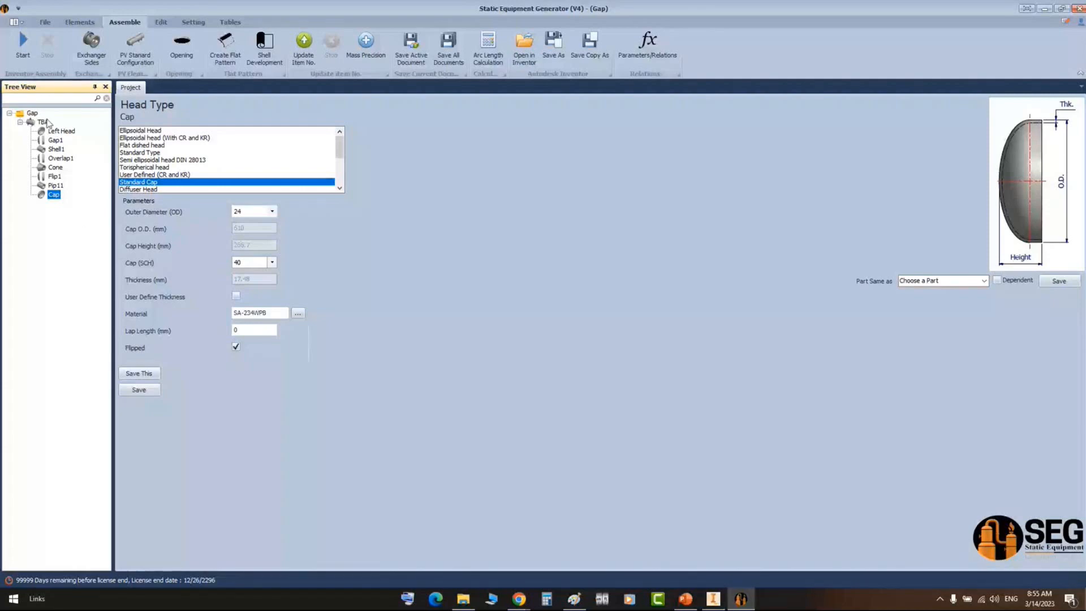
{"action": "left_click", "coordinate": [43, 122]}
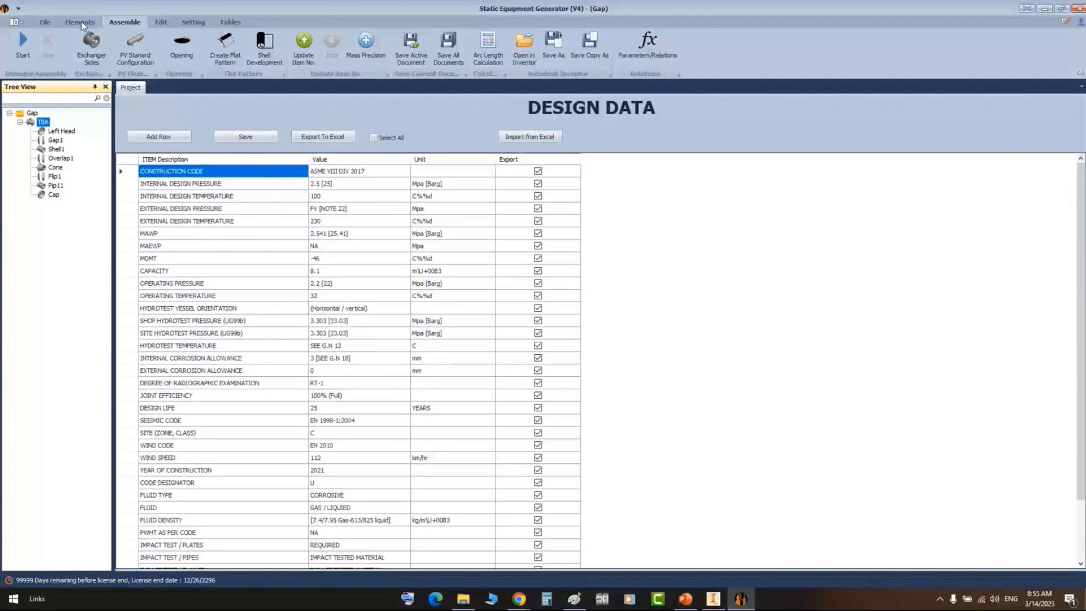
{"action": "left_click", "coordinate": [80, 23]}
{"action": "left_click", "coordinate": [350, 45]}
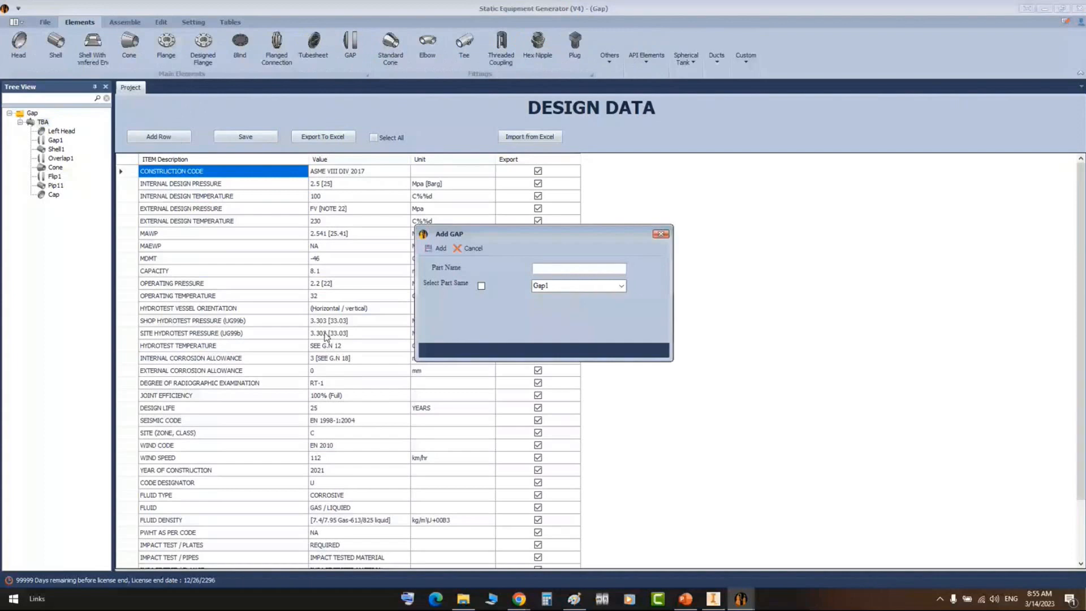
{"action": "type", "text": "Shift"}
{"action": "key", "text": "Return"}
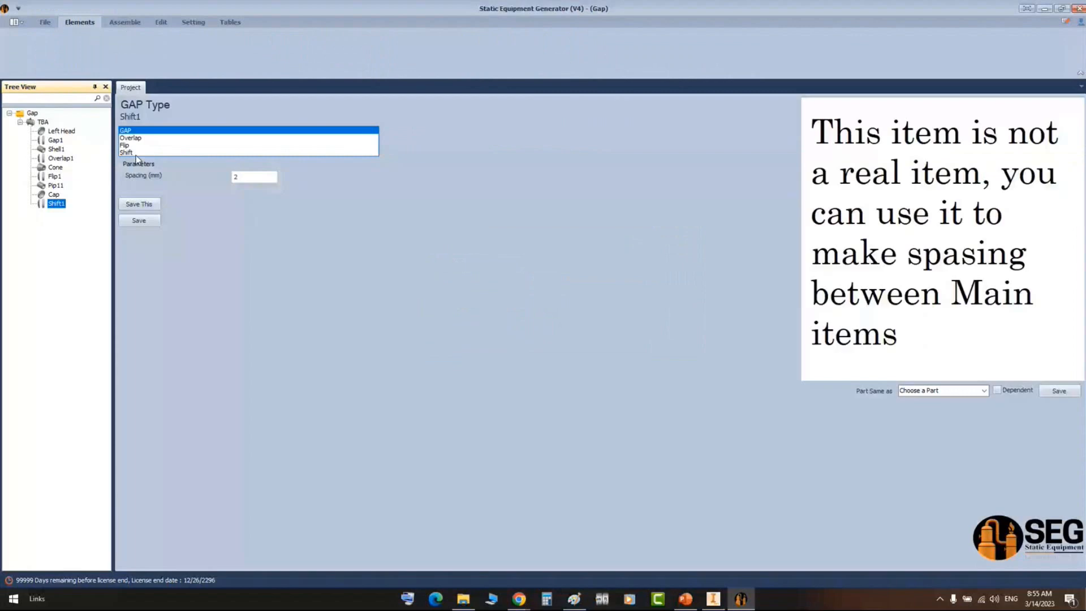
- Set Shift1's gap type to Shift with an offset of 200 mm and save it
{"action": "left_click", "coordinate": [136, 152]}
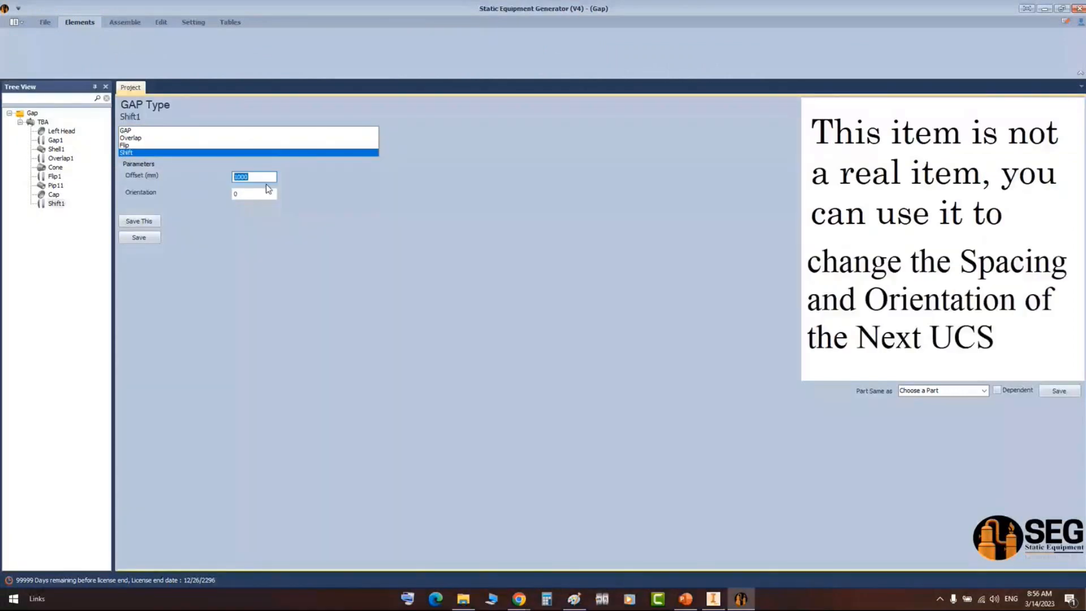
{"action": "type", "text": "200"}
{"action": "left_click", "coordinate": [154, 239]}
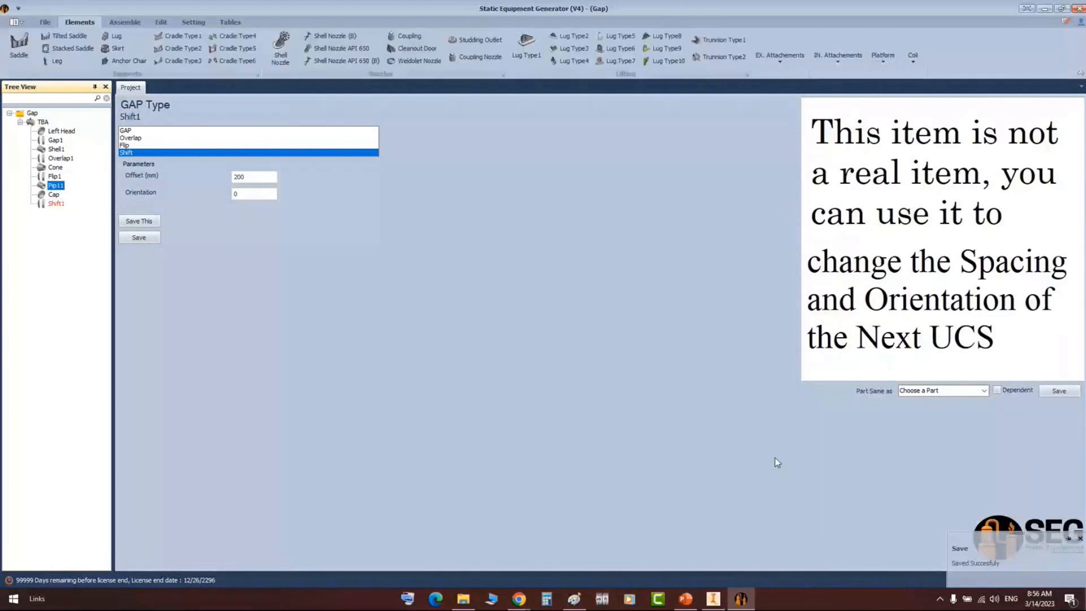
- Switch to Paint and draw a small rectangle about 30 × 70 px on the centre line at the pipe-to-cap joint
{"action": "key", "text": "alt+Tab"}
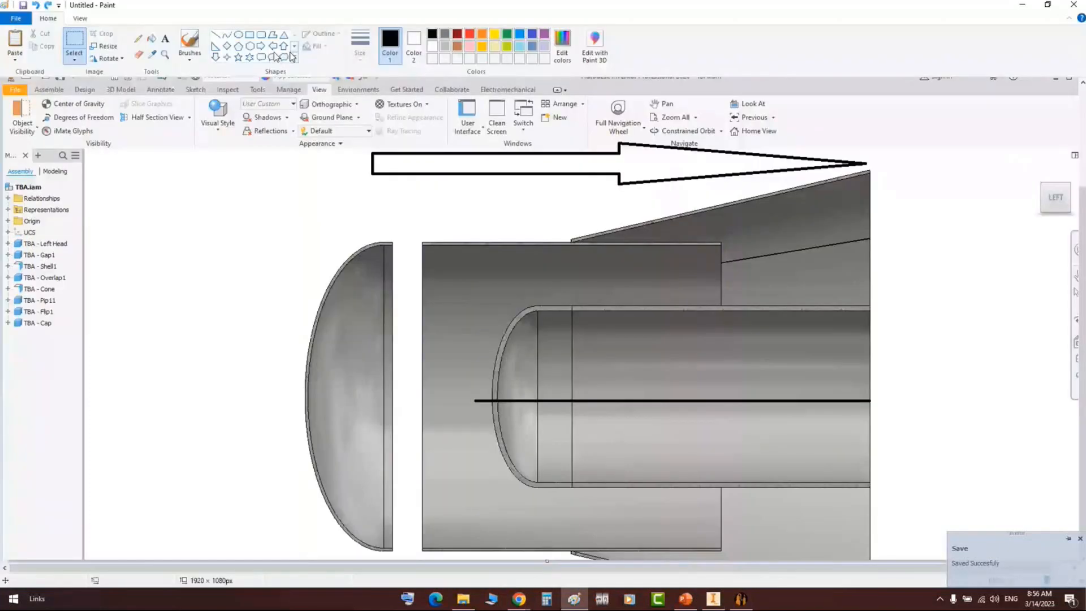
{"action": "left_click", "coordinate": [249, 34]}
{"action": "left_click_drag", "start_coordinate": [565, 381], "coordinate": [582, 420]}
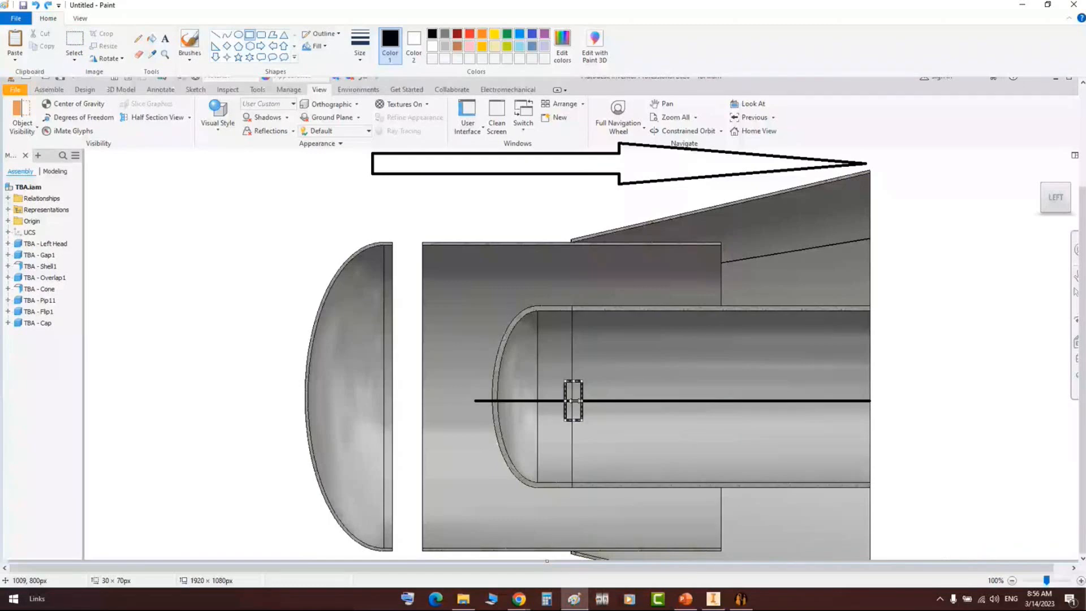
{"action": "left_click", "coordinate": [579, 370]}
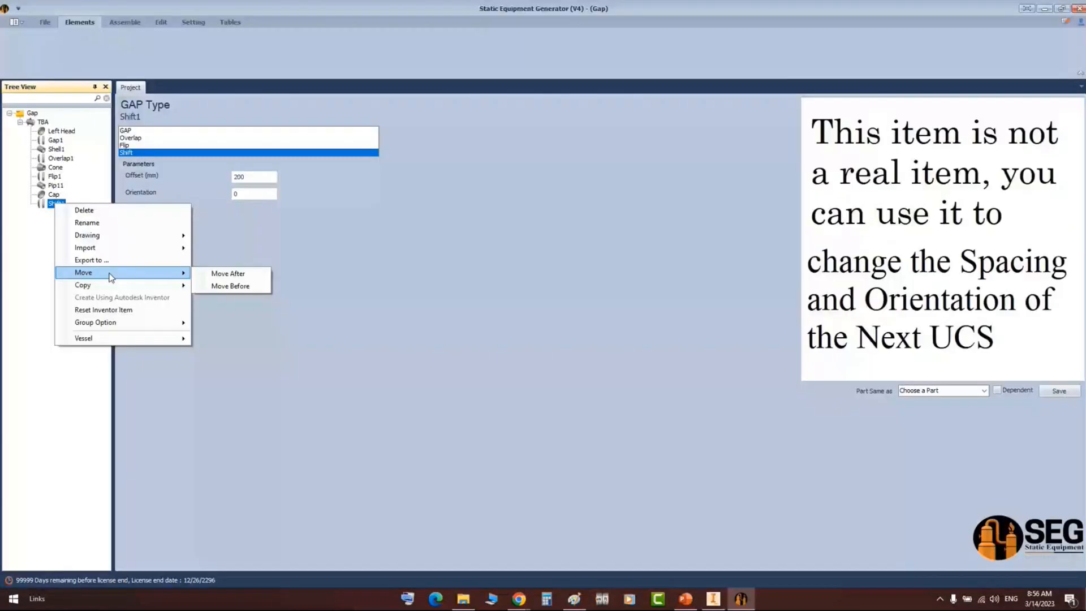
- In Static Equipment Generator, move Shift1 before Cap in the TBA item tree
{"action": "left_click", "coordinate": [231, 286]}
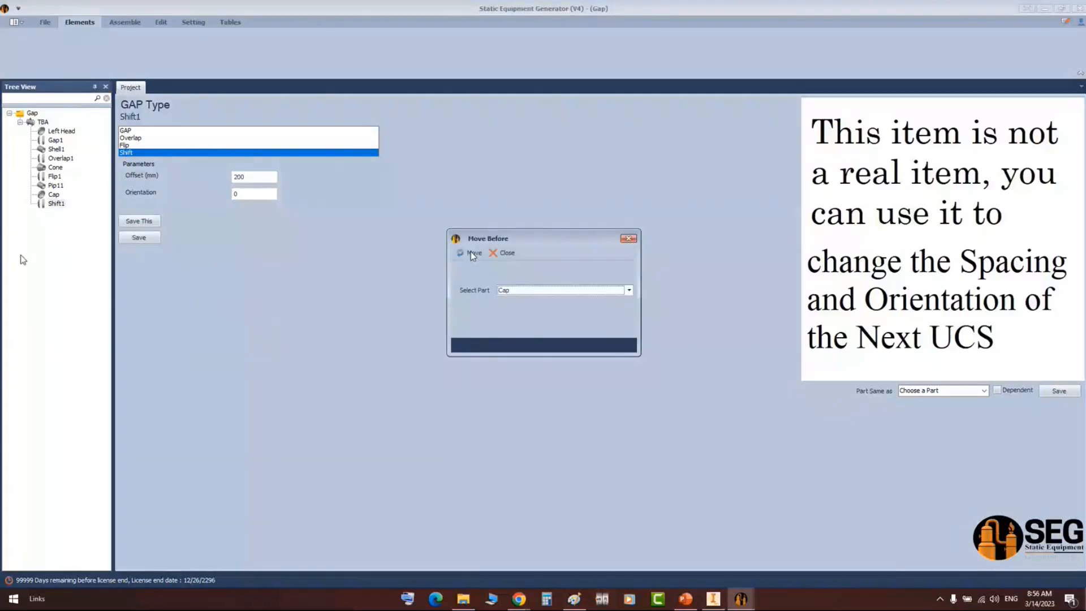
{"action": "left_click", "coordinate": [472, 254]}
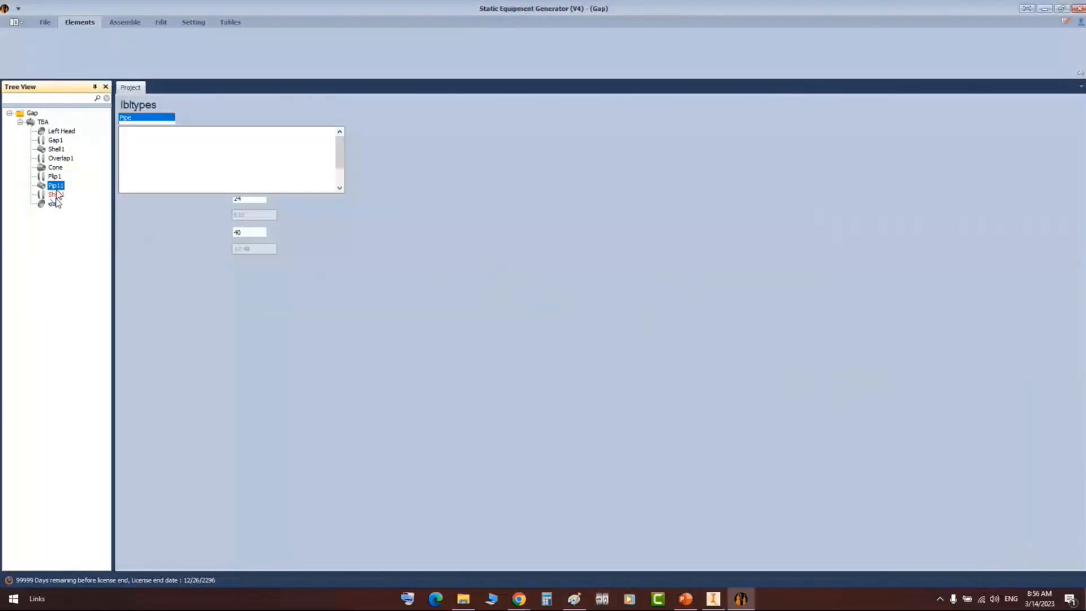
{"action": "left_click", "coordinate": [56, 200]}
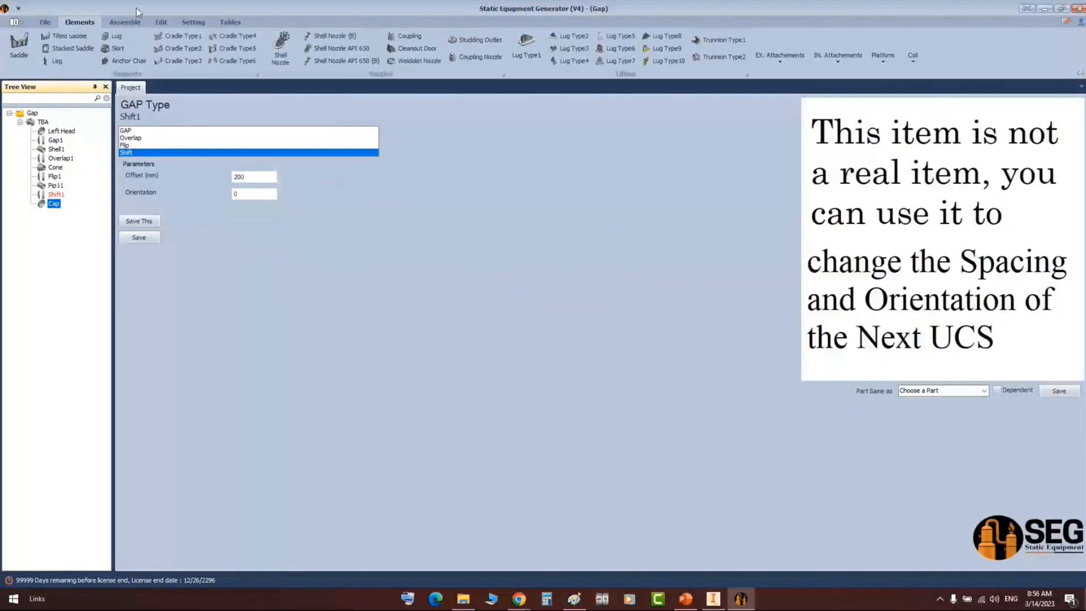
- Generate the shifted cap in the TBA assembly and inspect its offset from the pipe in Inventor
{"action": "left_click", "coordinate": [125, 21]}
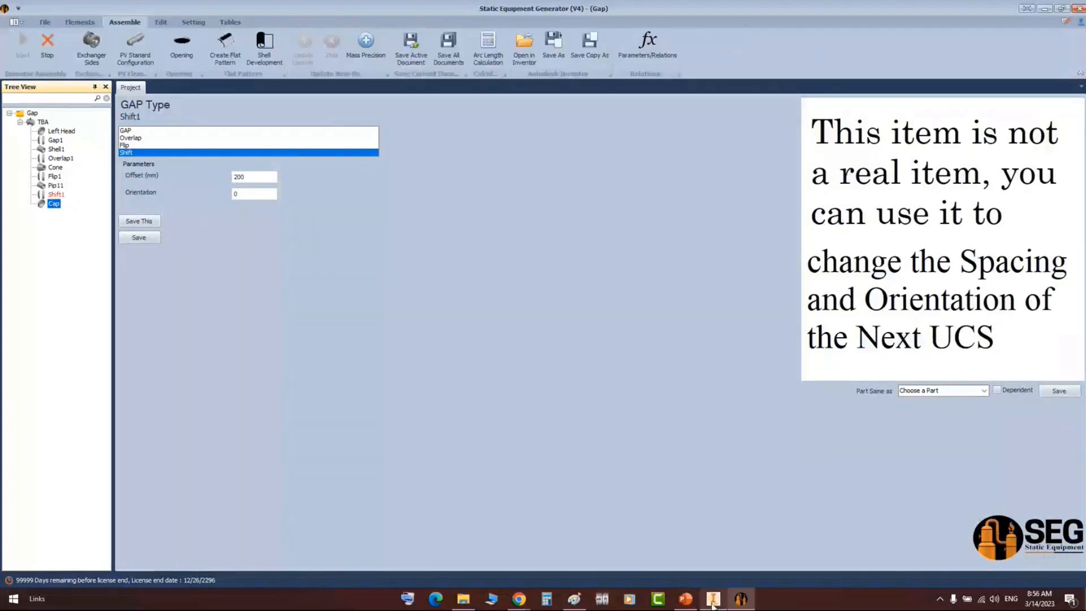
{"action": "left_click", "coordinate": [712, 601]}
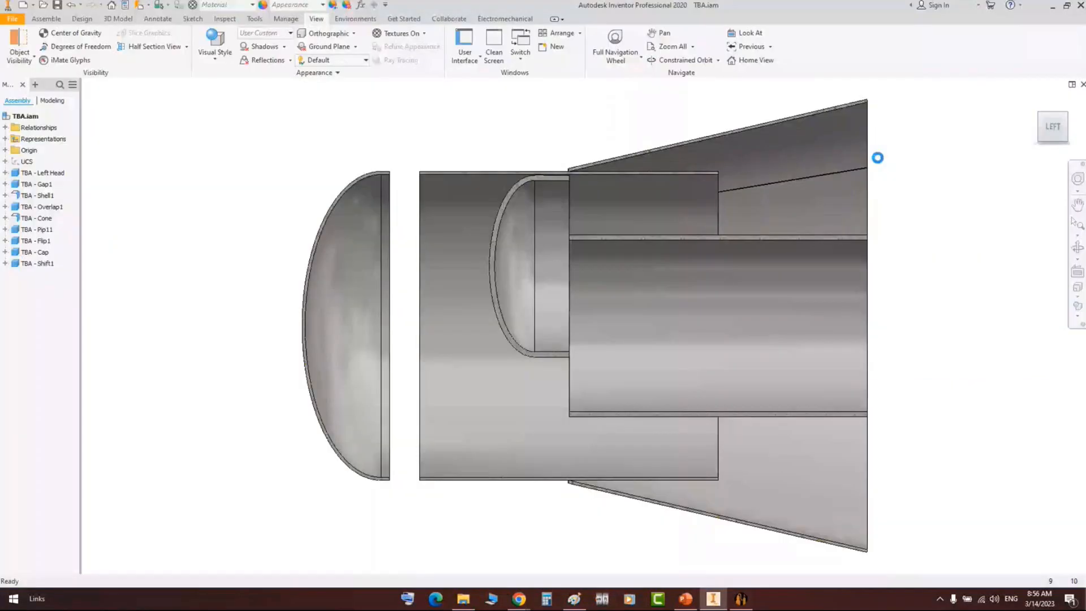
{"action": "key", "text": "F4"}
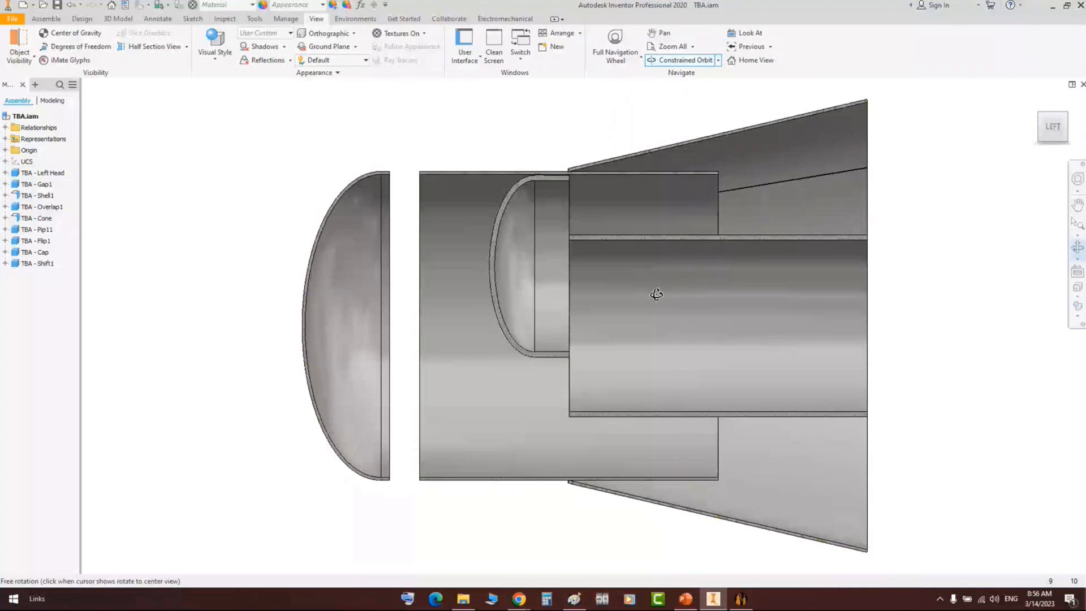
{"action": "left_click", "coordinate": [587, 313]}
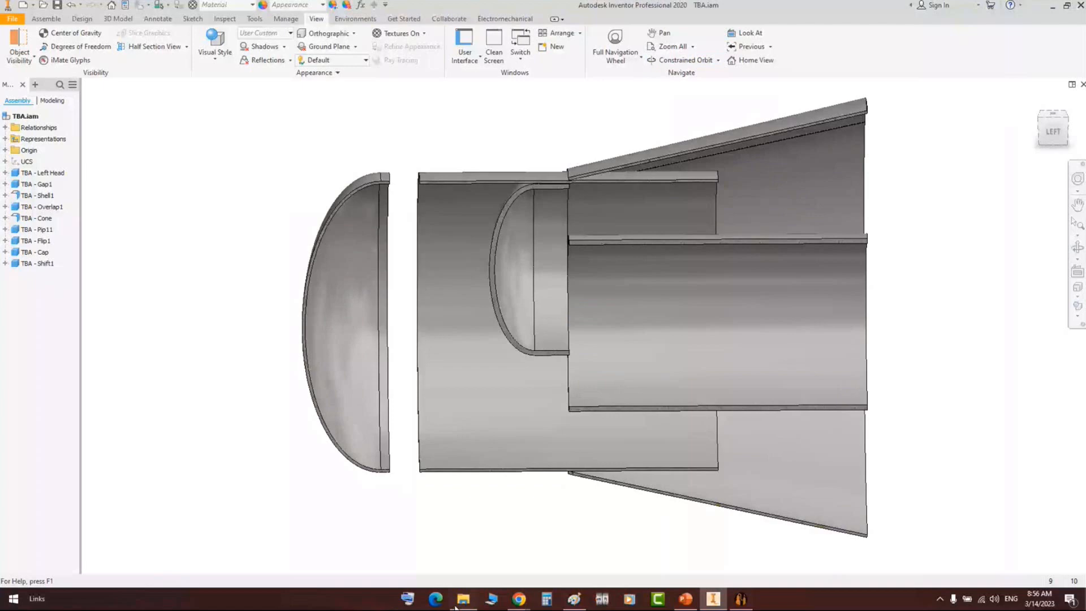
- In File Explorer, open the Wind Turbin Modeling By SEG & Autodesk Inventor video from E:\SEG Files\Webiners\Wind Turbin and pause it near the start
{"action": "left_click", "coordinate": [456, 607]}
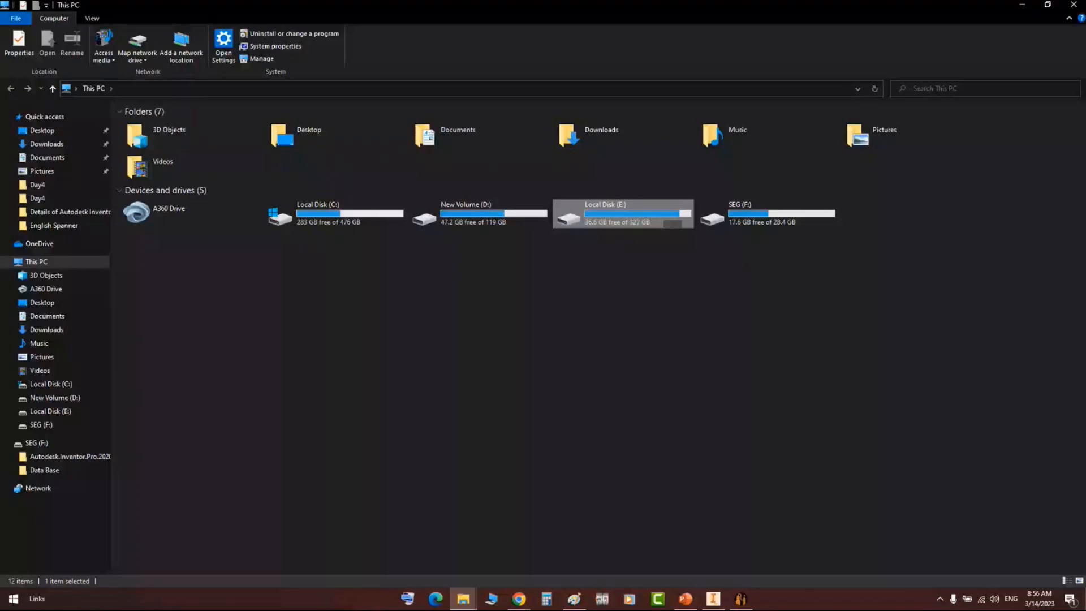
{"action": "double_click", "coordinate": [622, 213]}
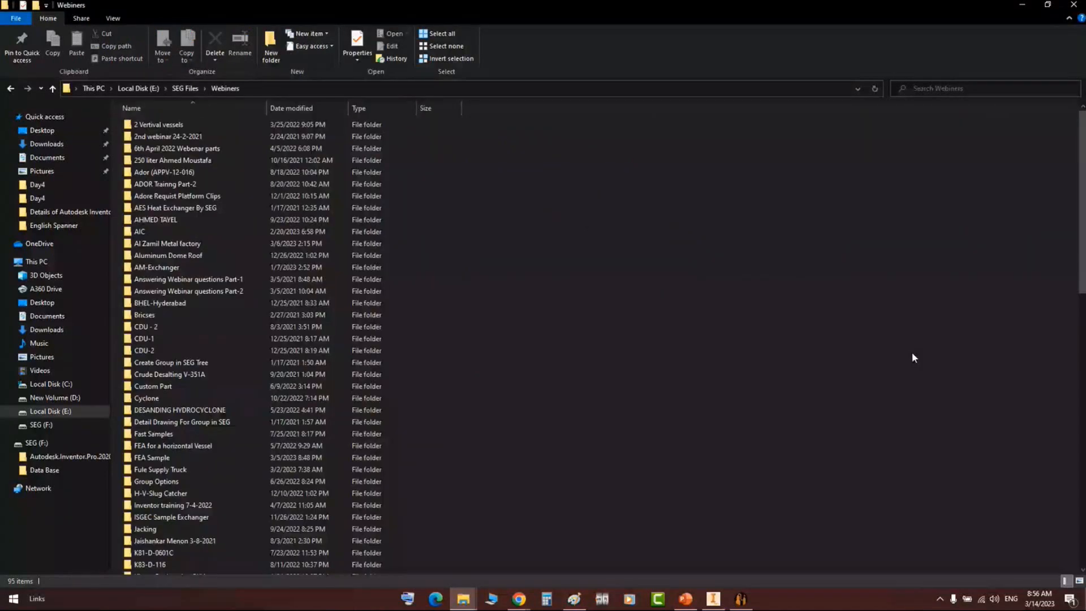
{"action": "left_click_drag", "start_coordinate": [1082, 211], "coordinate": [1082, 434]}
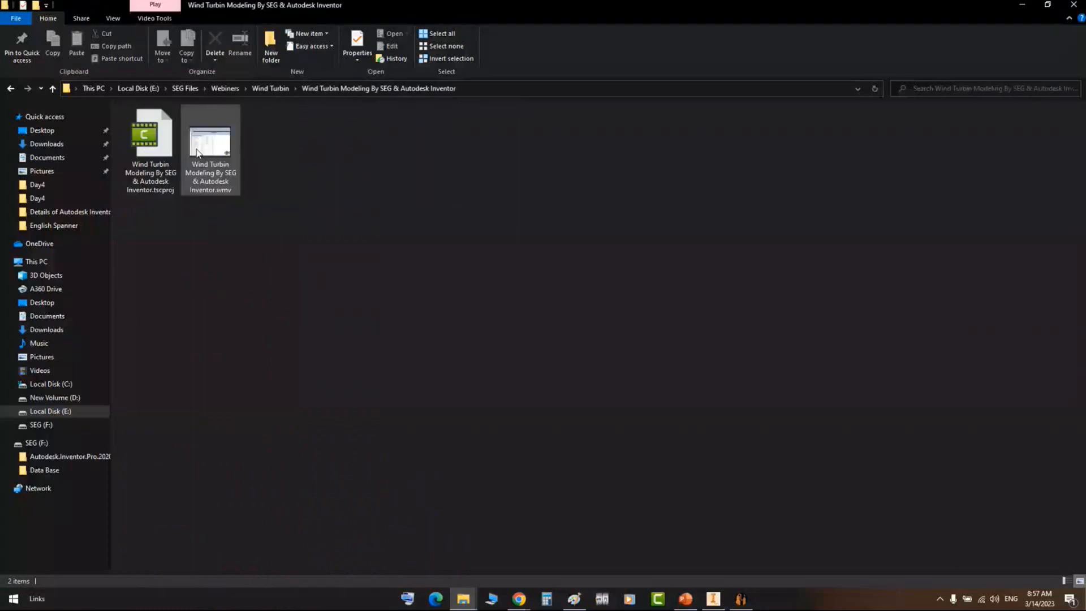
{"action": "left_click", "coordinate": [197, 153]}
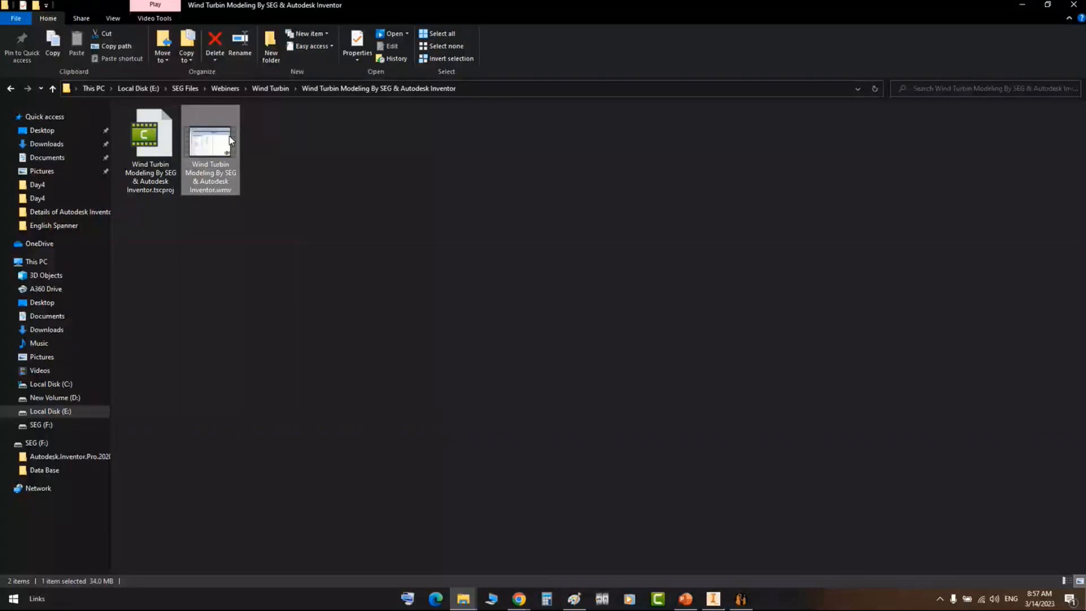
{"action": "double_click", "coordinate": [229, 136]}
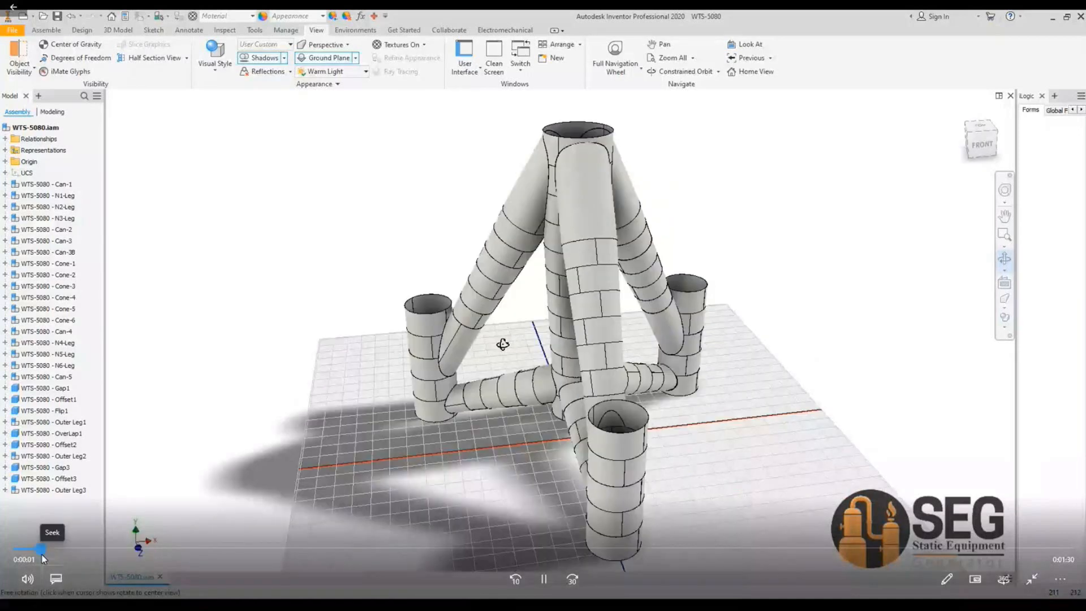
{"action": "key", "text": "space"}
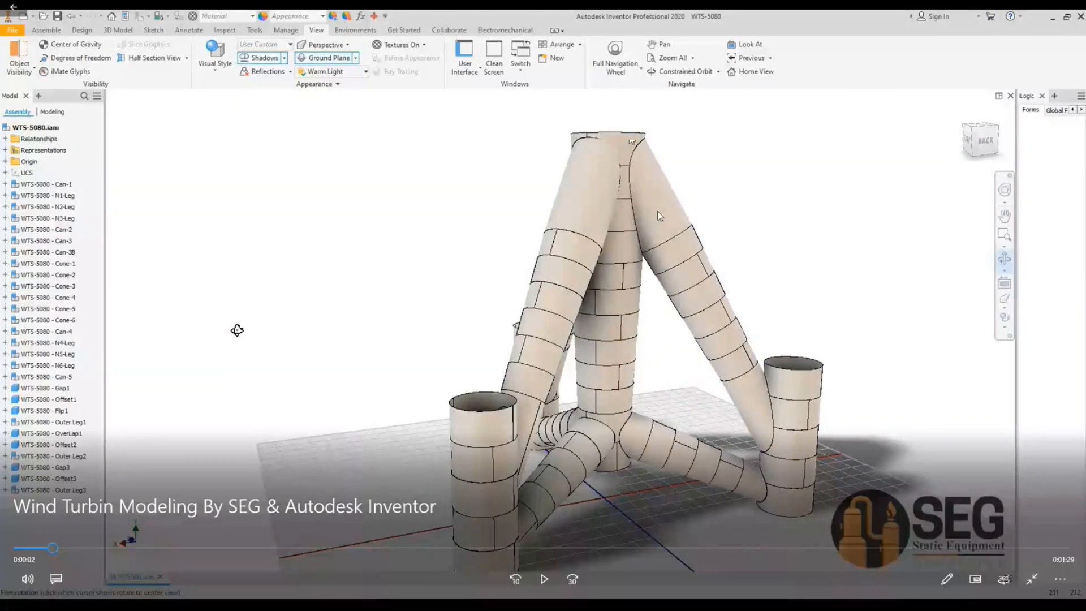
{"action": "key", "text": "space"}
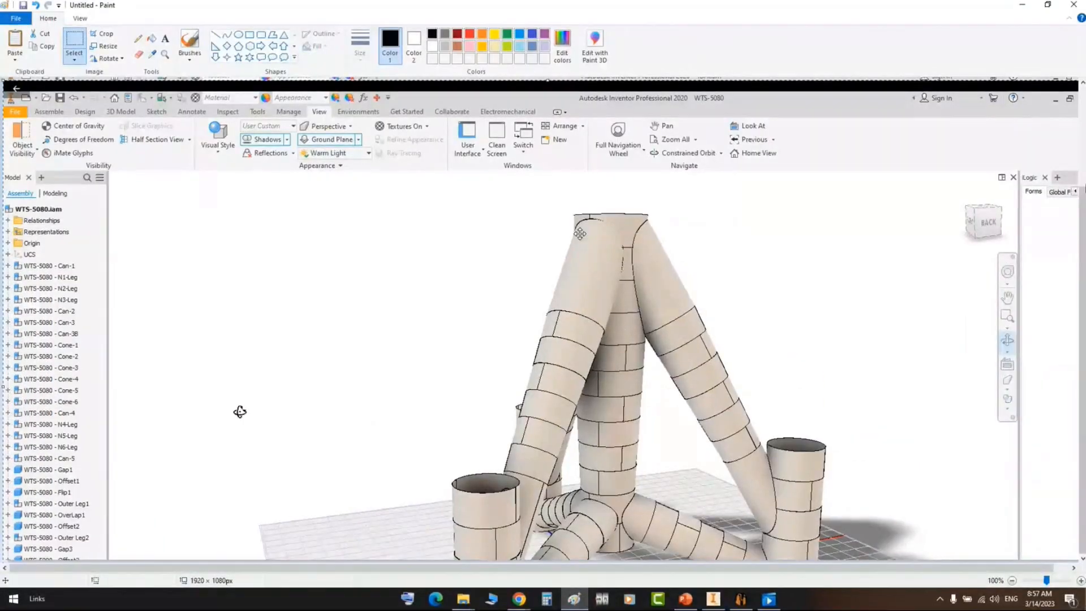
- With the video frame pasted in Paint, draw a red vertical line about 613 px long through the turbine support's central column
{"action": "scroll", "coordinate": [418, 187], "scroll_direction": "down", "scroll_amount": 1, "text": "ctrl"}
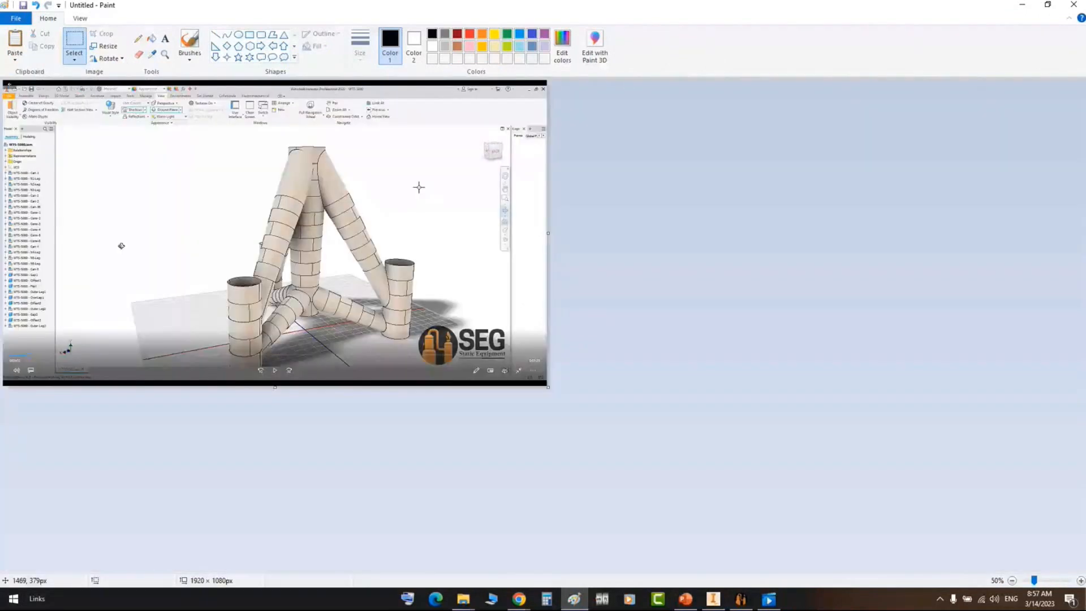
{"action": "scroll", "coordinate": [418, 187], "scroll_direction": "up", "scroll_amount": 1, "text": "ctrl"}
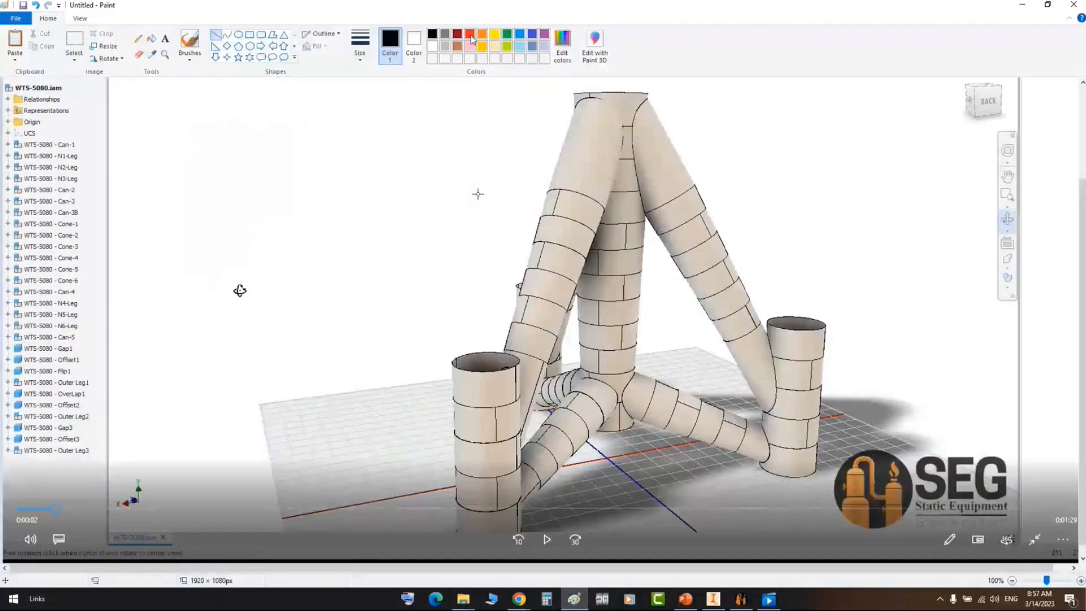
{"action": "left_click", "coordinate": [469, 33]}
{"action": "left_click_drag", "start_coordinate": [612, 82], "coordinate": [613, 428]}
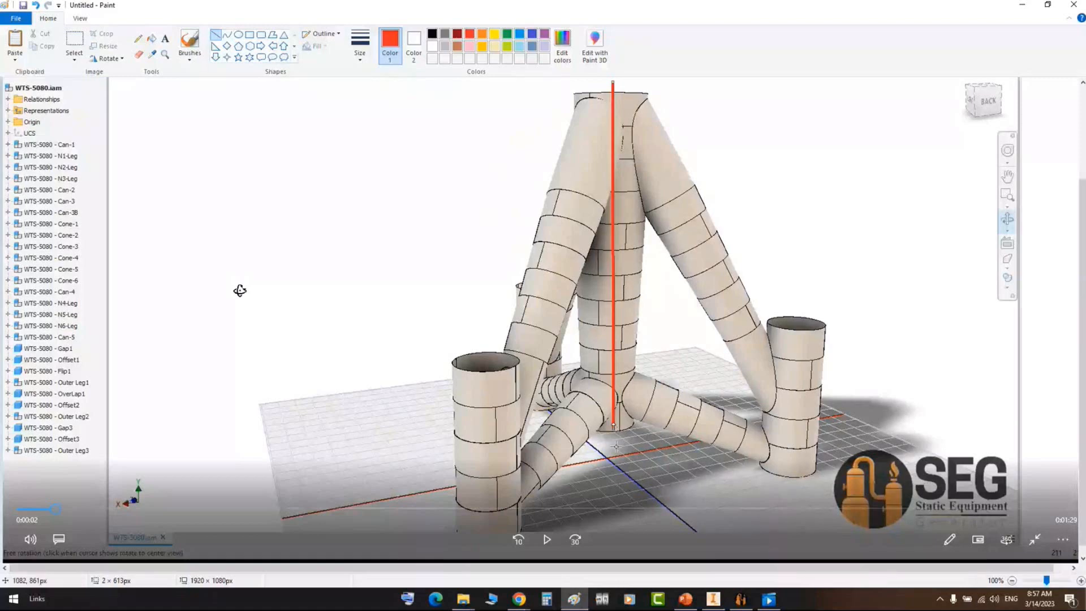
- Draw a red line from the central column's base to the front leg's base and a vertical line about 259 px long up that leg
{"action": "scroll", "coordinate": [616, 446], "scroll_direction": "down", "scroll_amount": 1}
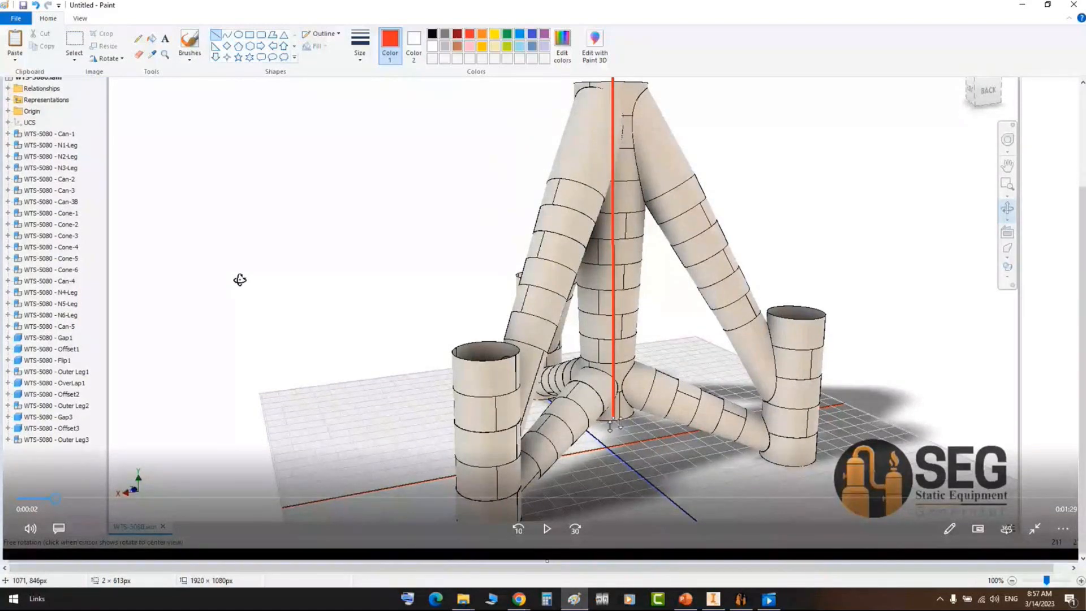
{"action": "left_click_drag", "start_coordinate": [610, 426], "coordinate": [499, 519]}
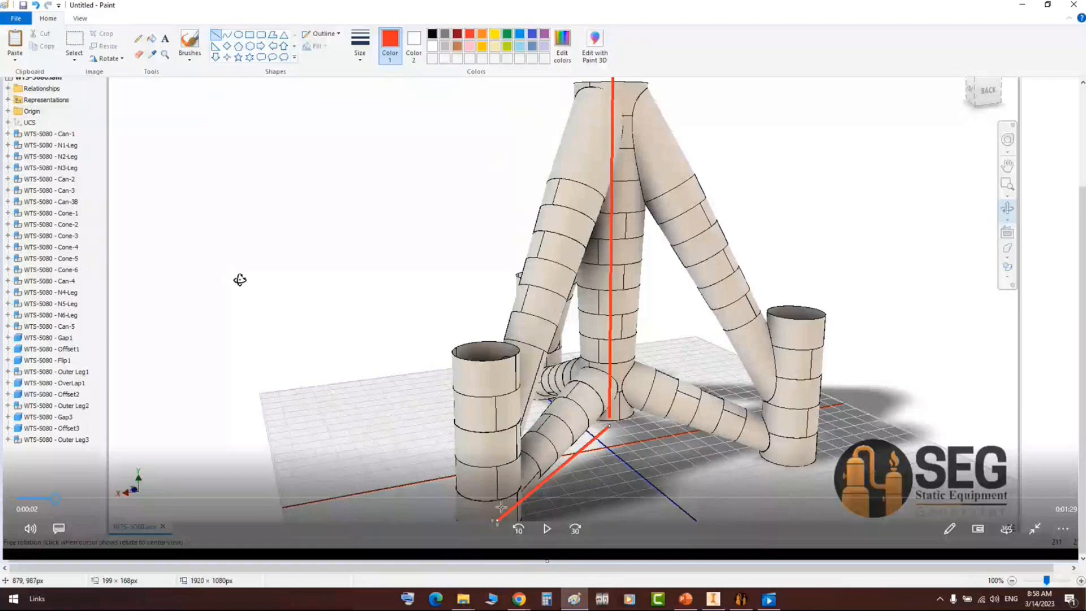
{"action": "left_click_drag", "start_coordinate": [501, 511], "coordinate": [500, 365]}
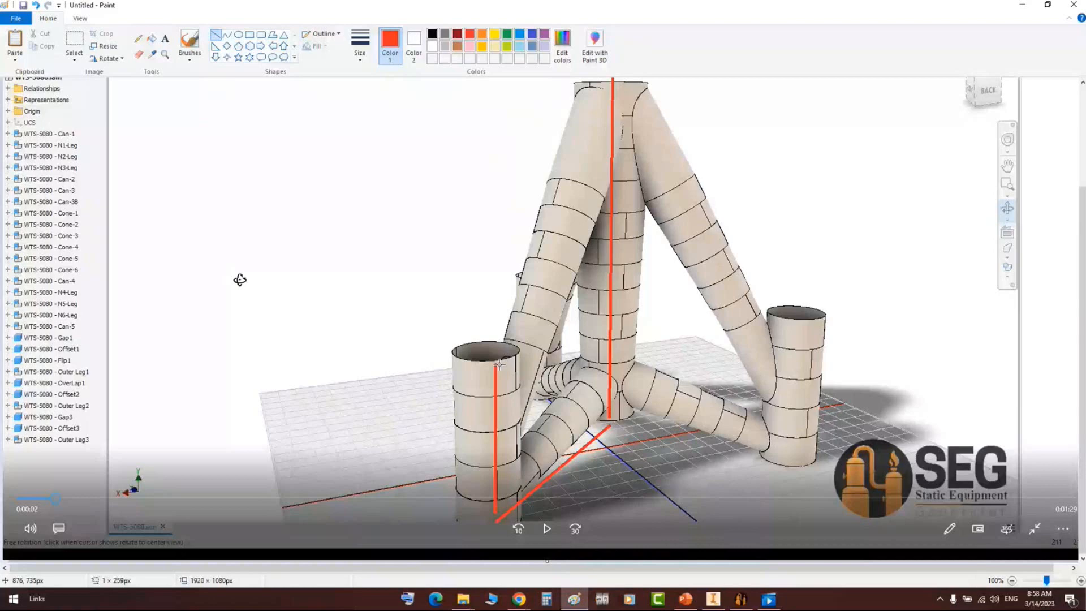
- Continue the red path across to the opposite leg, down its axis, over to the rear leg, and up about 167 px
{"action": "mouse_move", "coordinate": [488, 350]}
{"action": "left_mouse_down"}
{"action": "mouse_move", "coordinate": [801, 310]}
{"action": "mouse_move", "coordinate": [798, 458]}
{"action": "left_mouse_up"}
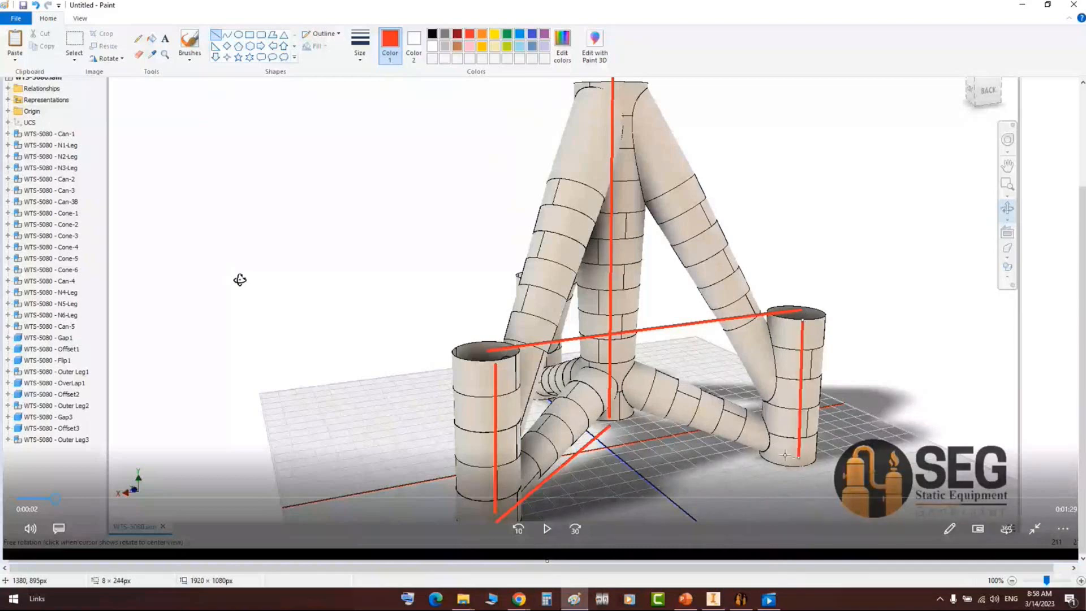
{"action": "left_click_drag", "start_coordinate": [792, 454], "coordinate": [552, 364]}
{"action": "left_click_drag", "start_coordinate": [541, 372], "coordinate": [542, 275]}
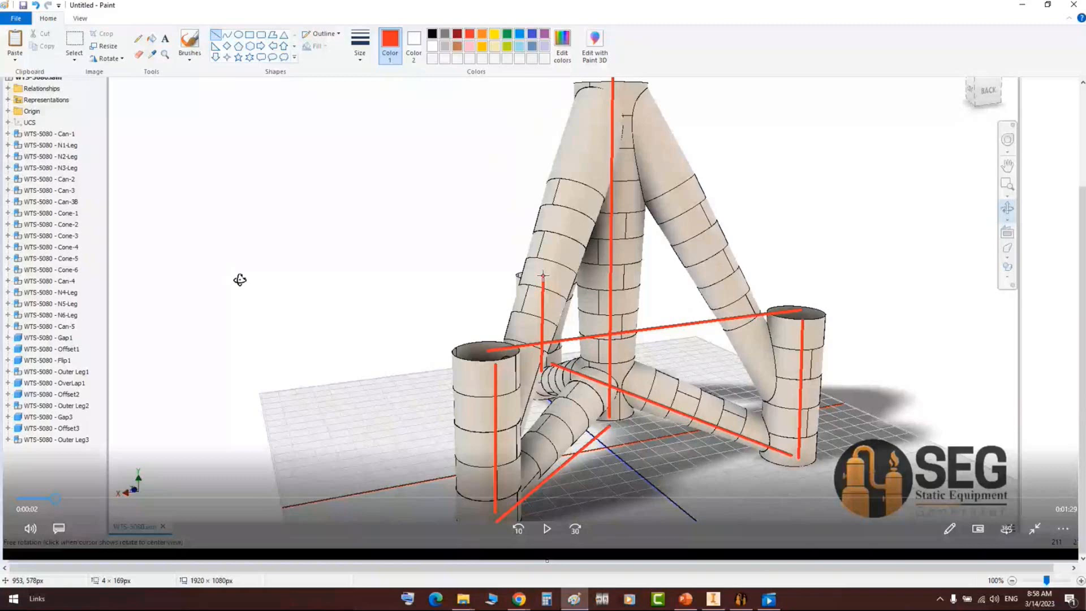
{"action": "left_click_drag", "start_coordinate": [542, 276], "coordinate": [541, 277]}
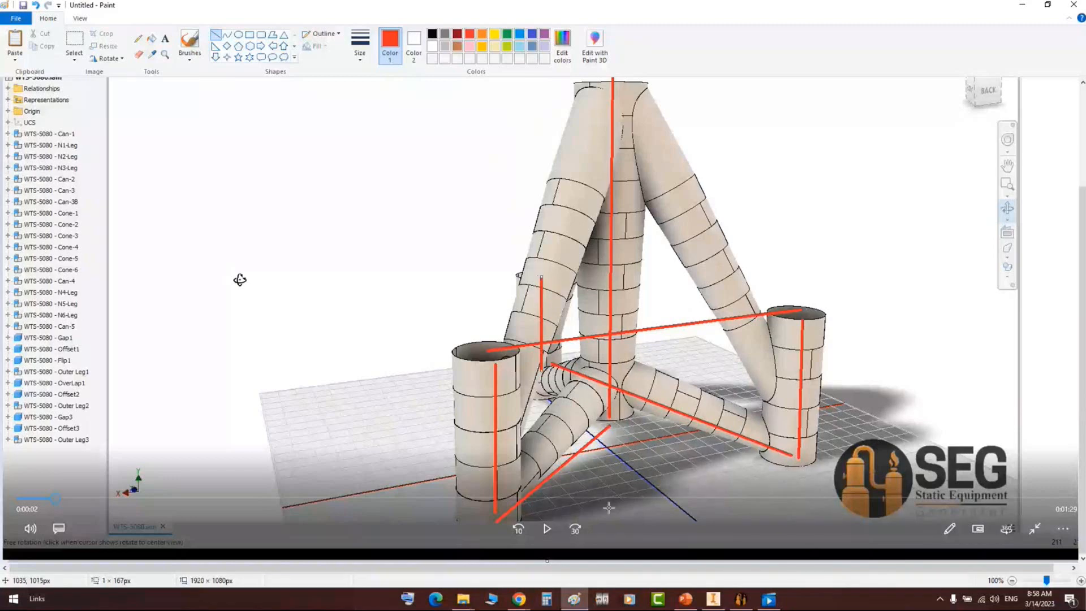
- Return to the wind turbine video and skip through it to review how the legs are built with gap, offset, flip and overlap items
{"action": "key", "text": "alt+Tab"}
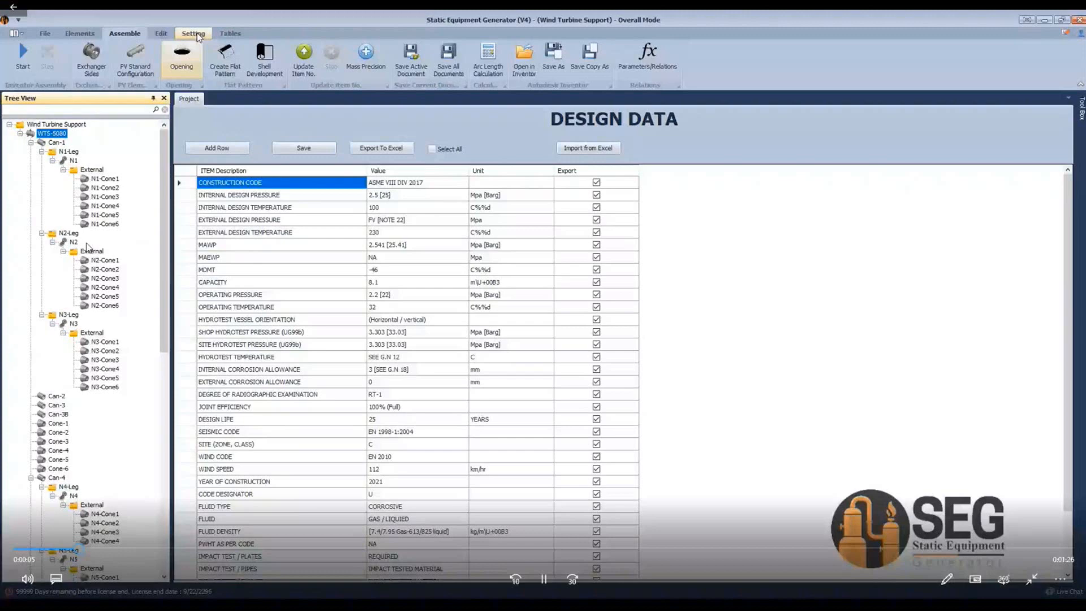
{"action": "left_click", "coordinate": [220, 548]}
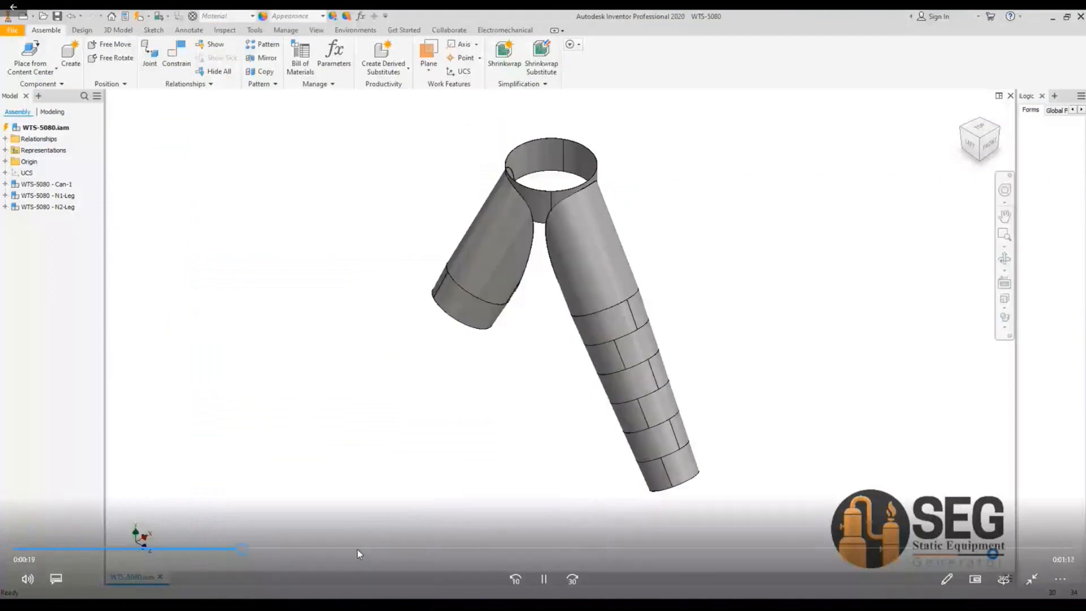
{"action": "left_click", "coordinate": [408, 549]}
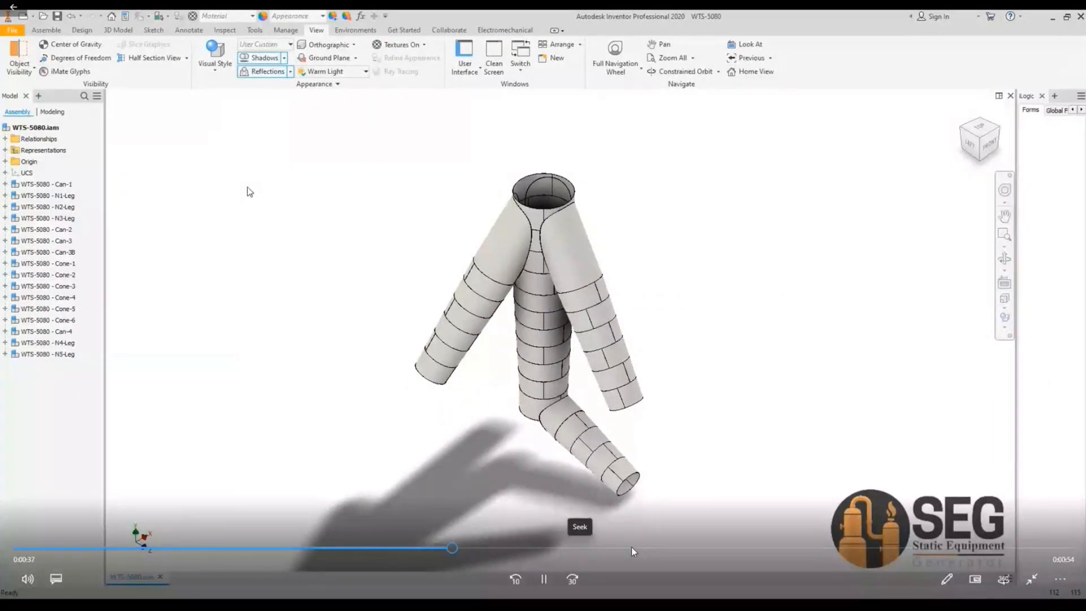
{"action": "left_click", "coordinate": [595, 548]}
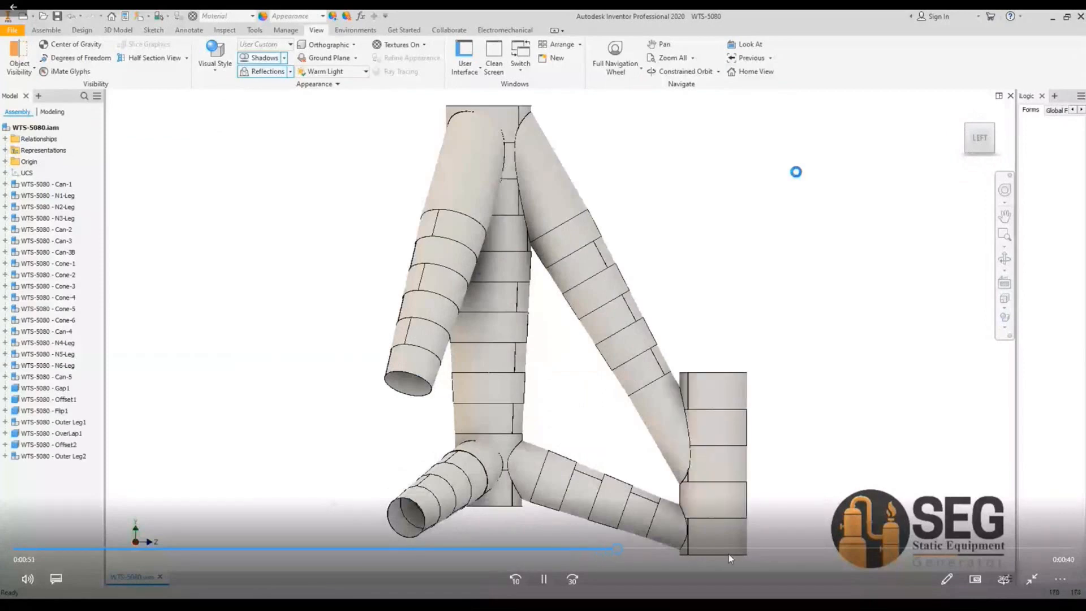
{"action": "left_click", "coordinate": [764, 549]}
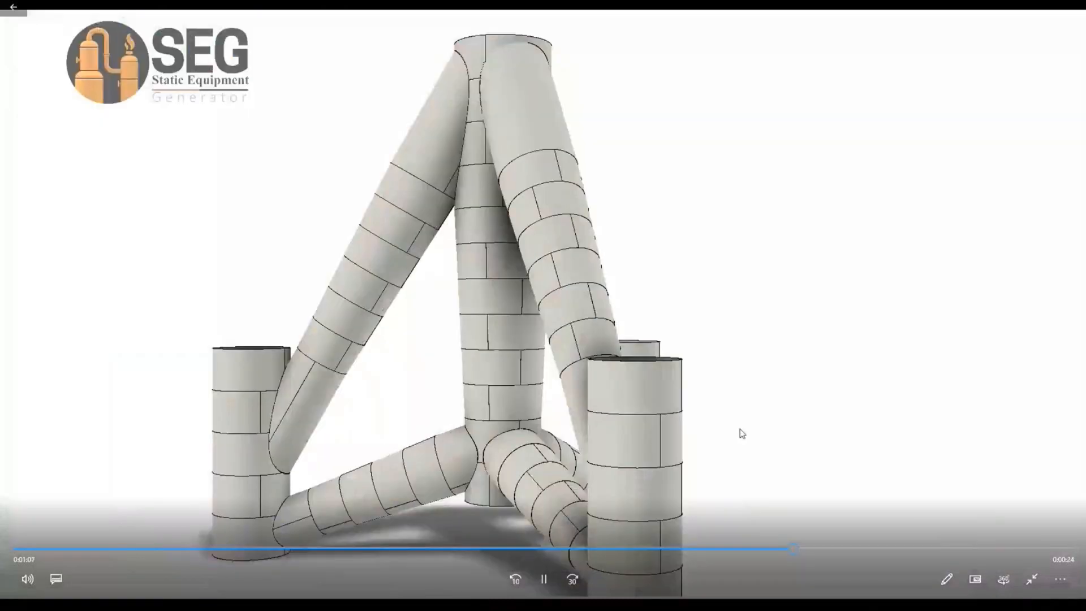
- Close the Paint drawing without saving and show slide 18, Unreal Elements, in PowerPoint
{"action": "left_click", "coordinate": [540, 446]}
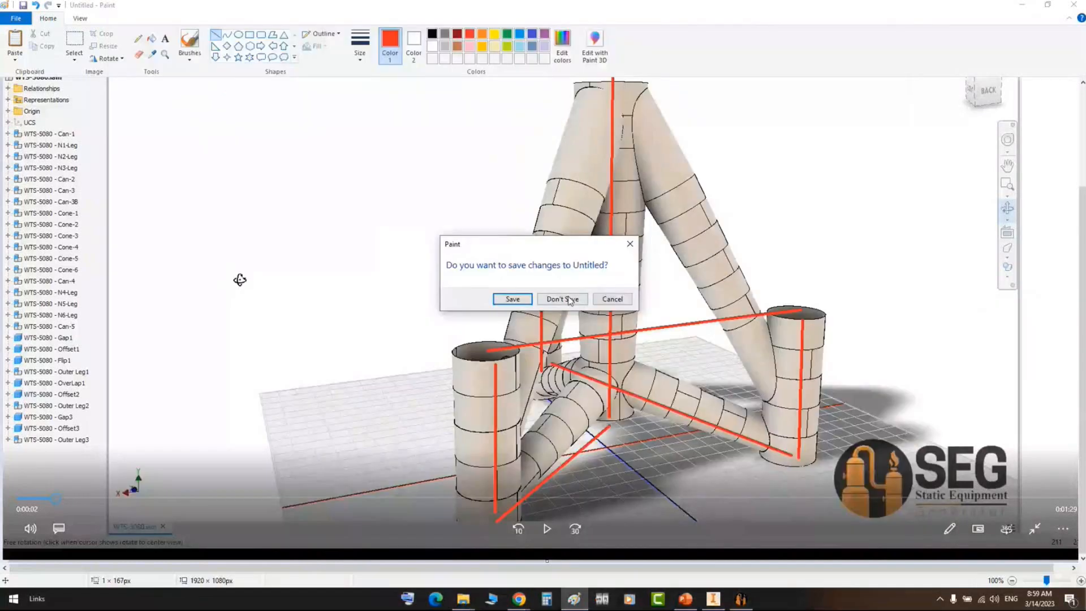
{"action": "left_click", "coordinate": [569, 299]}
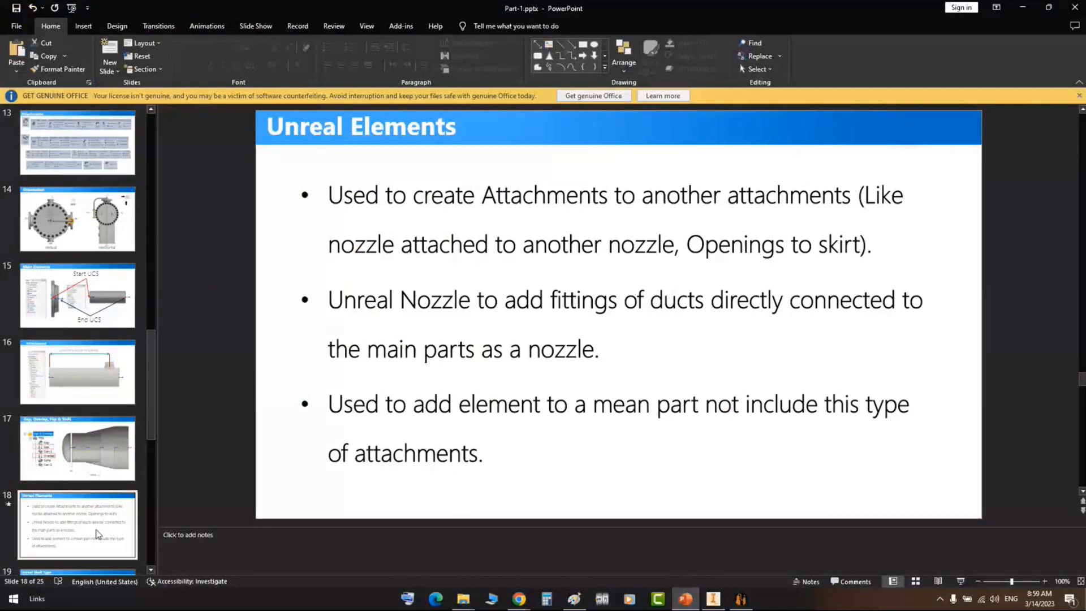
- Present the Unreal Elements slide full screen, starting the slide show from the current slide
{"action": "key", "text": "shift+F5"}
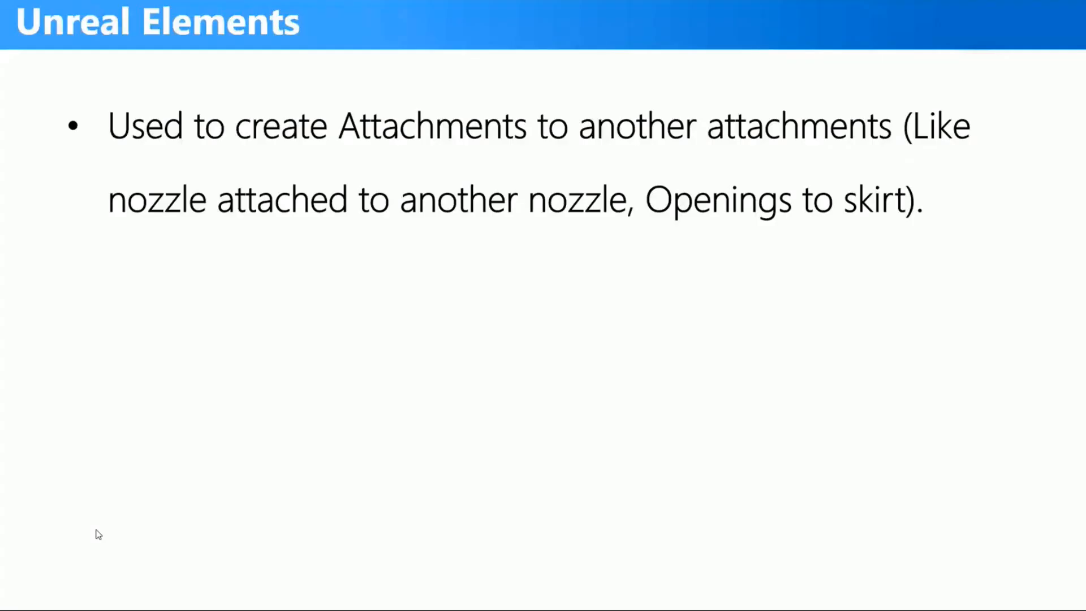
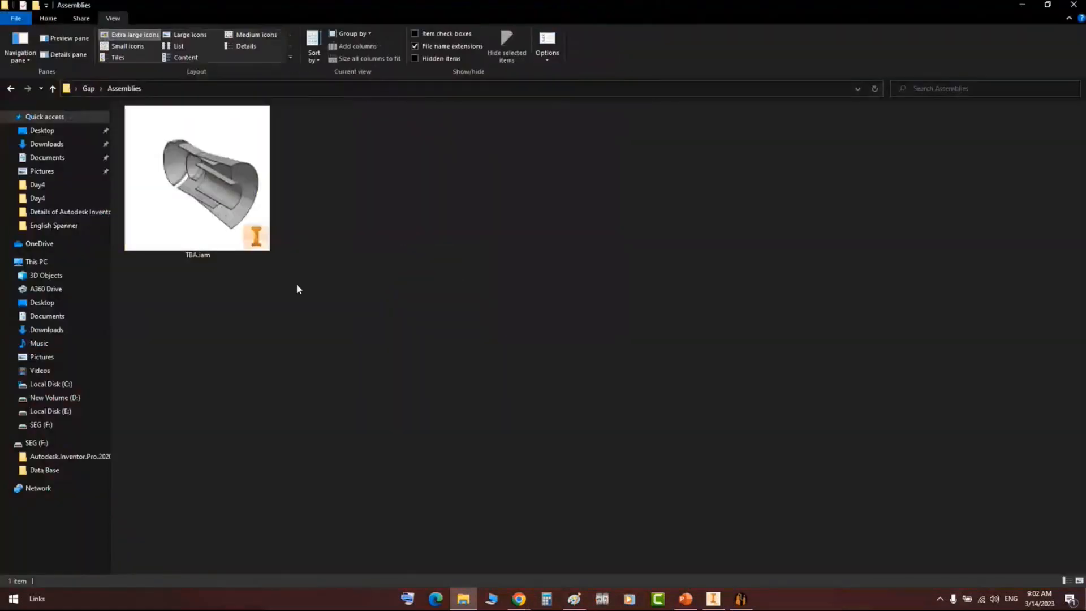
- Browse the Gap project's Assemblies and Parts folders, showing the part files as extra large icons, and return to the Gap folder
{"action": "left_click", "coordinate": [198, 169]}
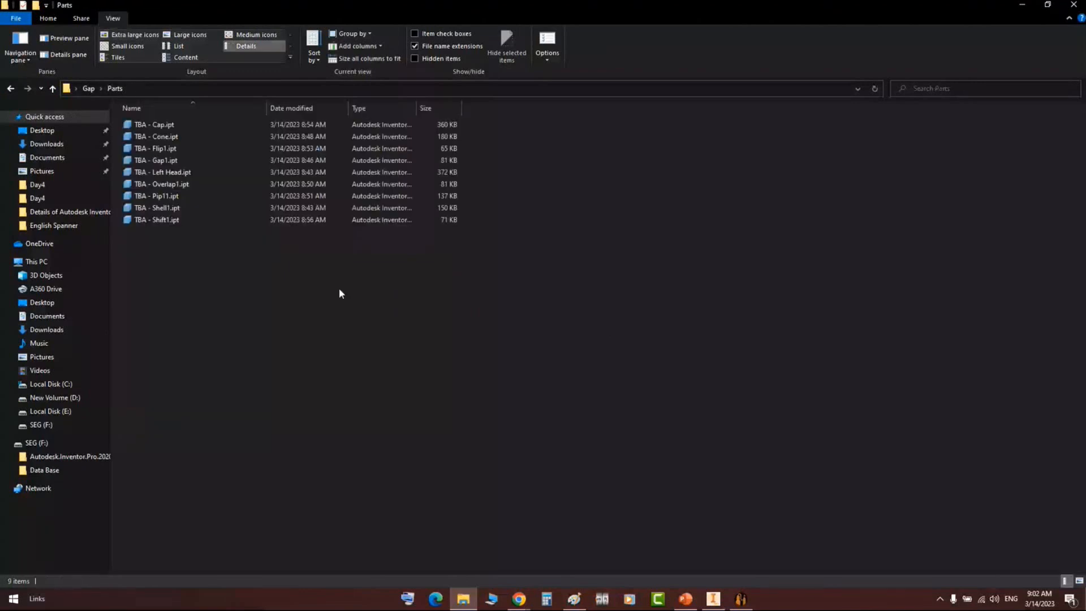
{"action": "left_click", "coordinate": [136, 35]}
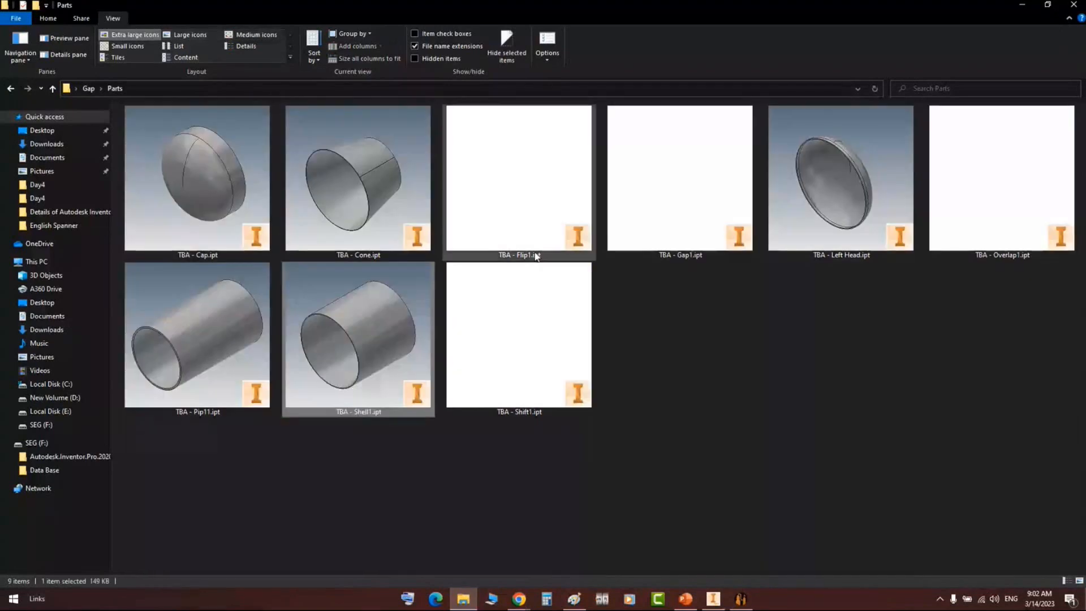
{"action": "left_click", "coordinate": [632, 208]}
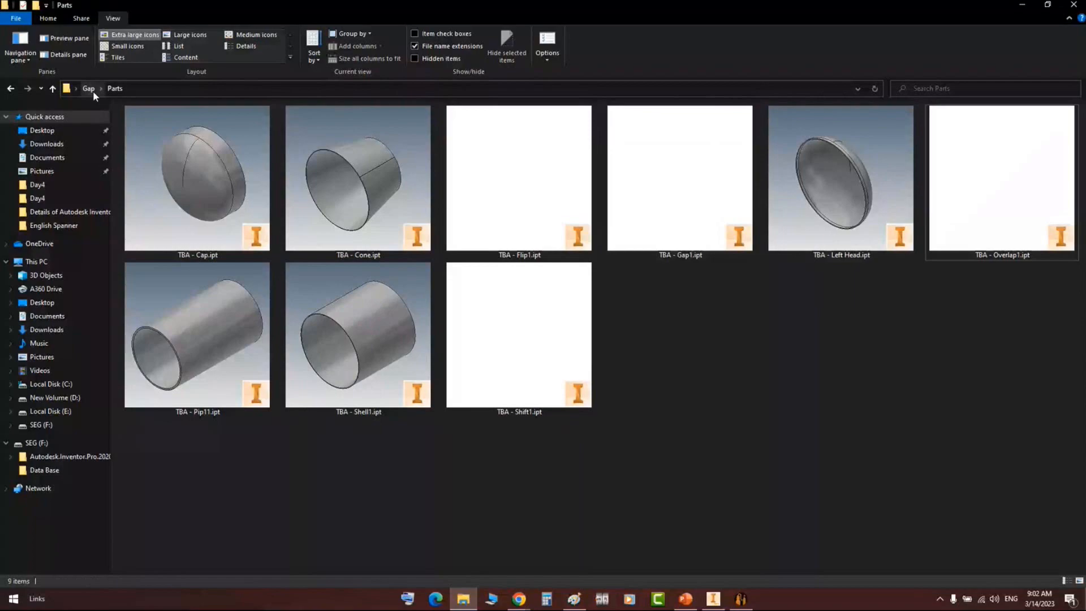
{"action": "left_click", "coordinate": [93, 91]}
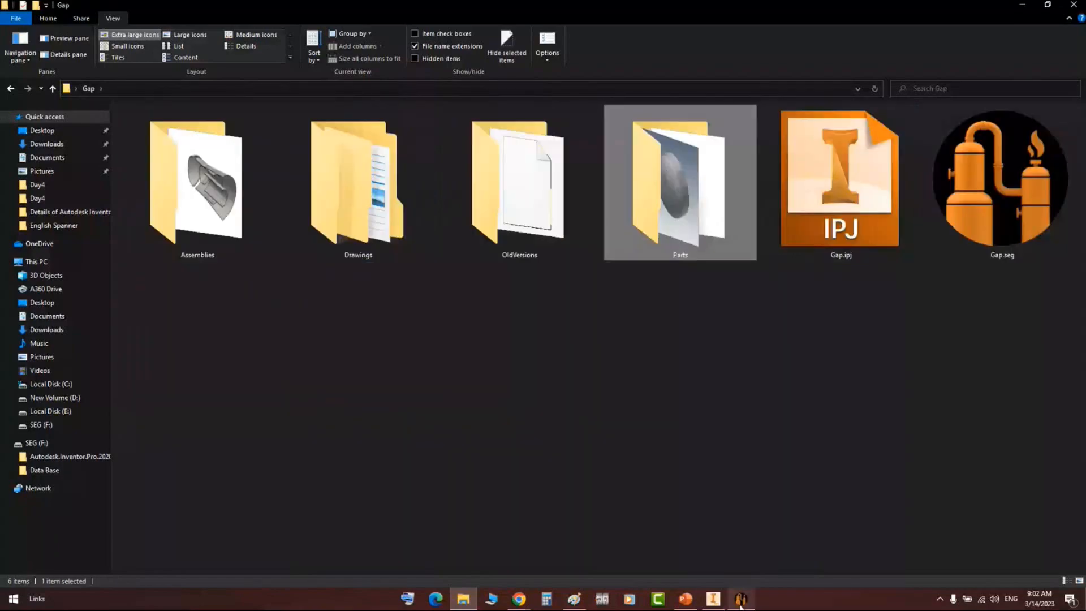
- Switch to Static Equipment Generator and run Restore Inventor Model on the Gap project, accepting the confirmation
{"action": "left_click", "coordinate": [741, 600]}
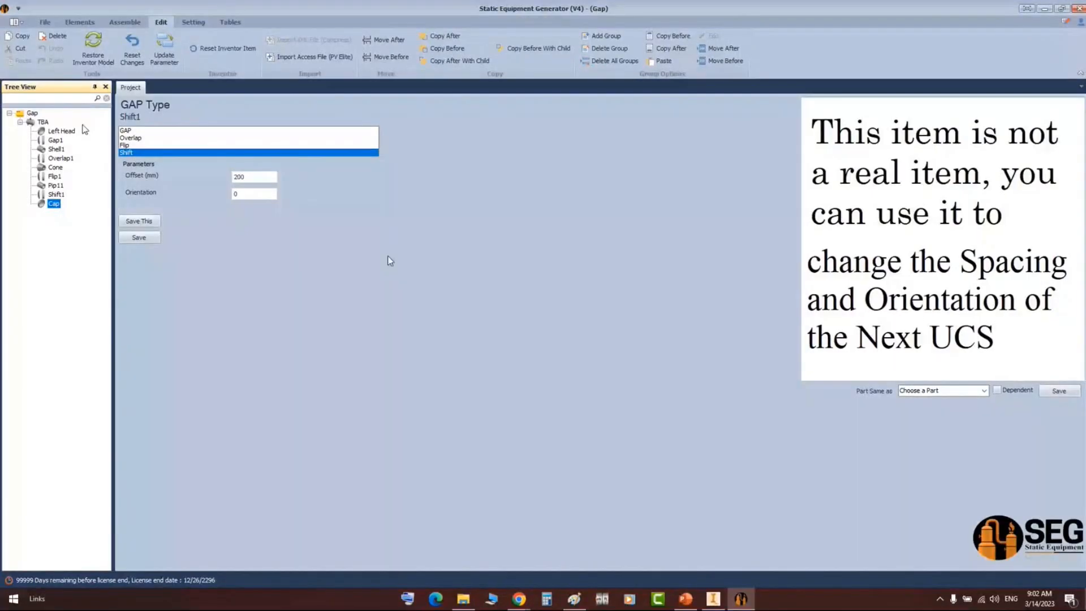
{"action": "left_click", "coordinate": [686, 600]}
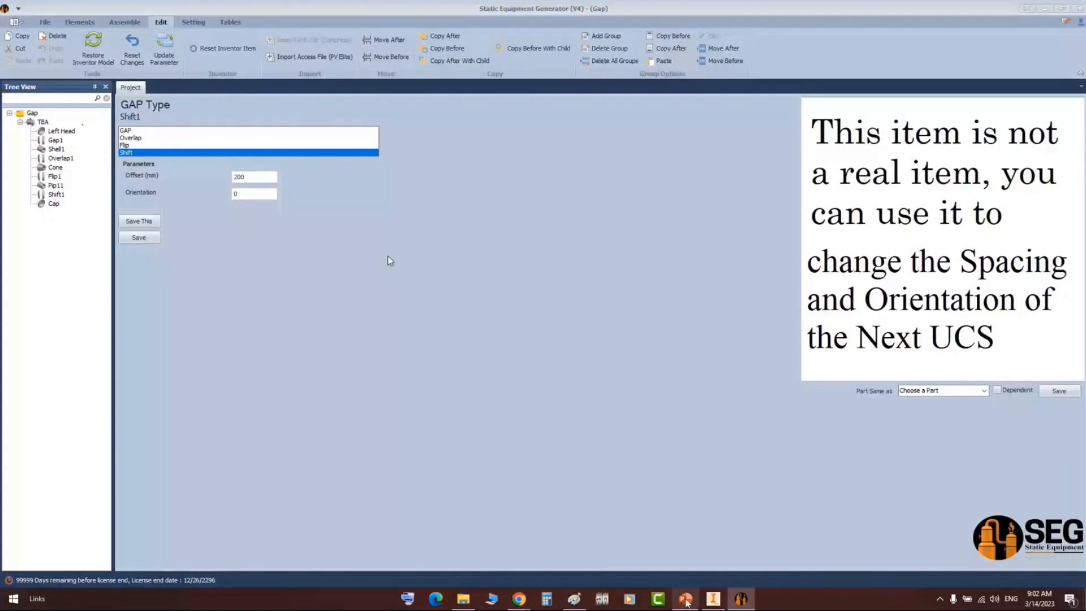
{"action": "left_click", "coordinate": [388, 257]}
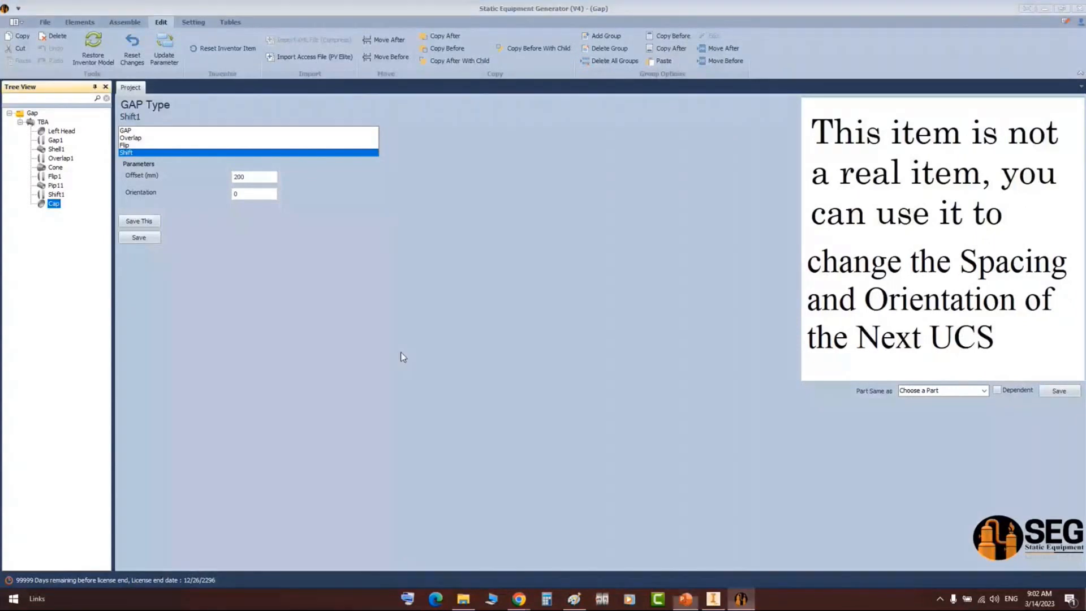
{"action": "left_click", "coordinate": [94, 45]}
{"action": "left_click", "coordinate": [517, 309]}
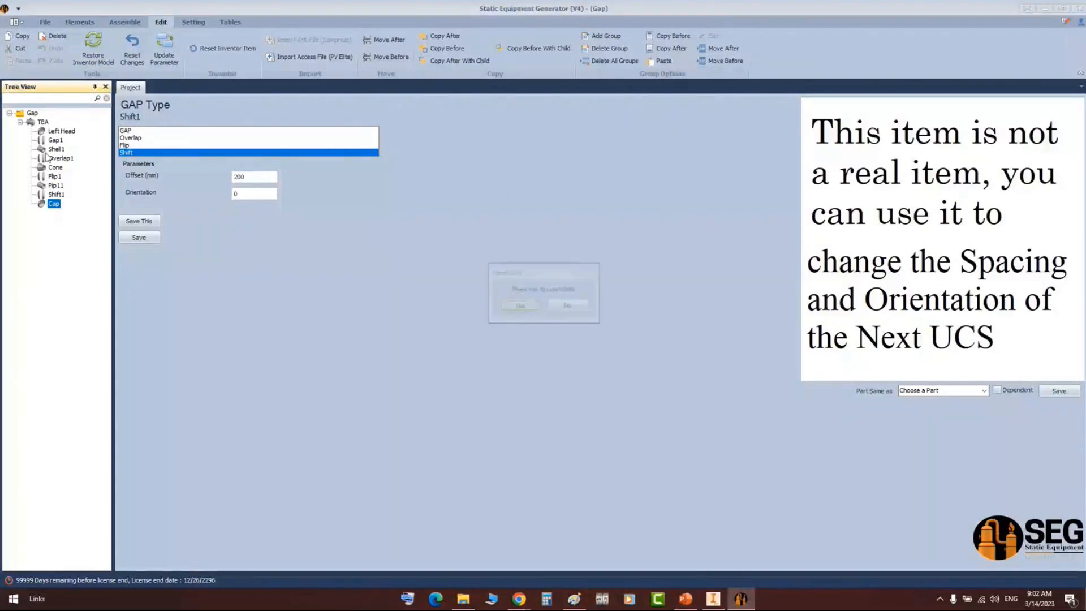
- Check the contents of the Gap project's Parts and Assemblies folders in File Explorer and close the window
{"action": "left_click", "coordinate": [471, 601]}
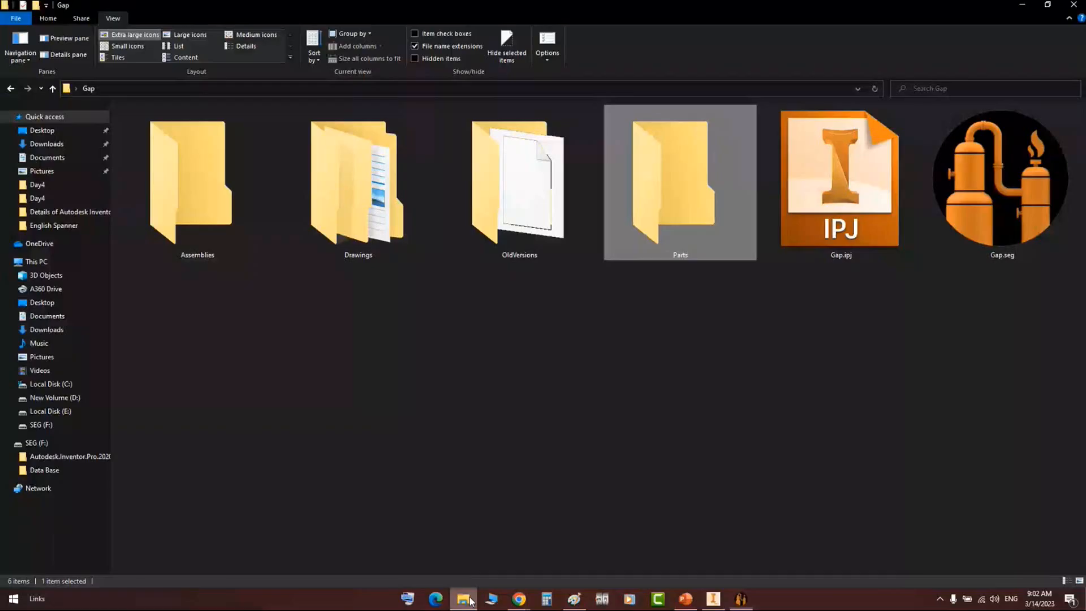
{"action": "double_click", "coordinate": [680, 182]}
{"action": "key", "text": "alt+Left"}
{"action": "double_click", "coordinate": [165, 188]}
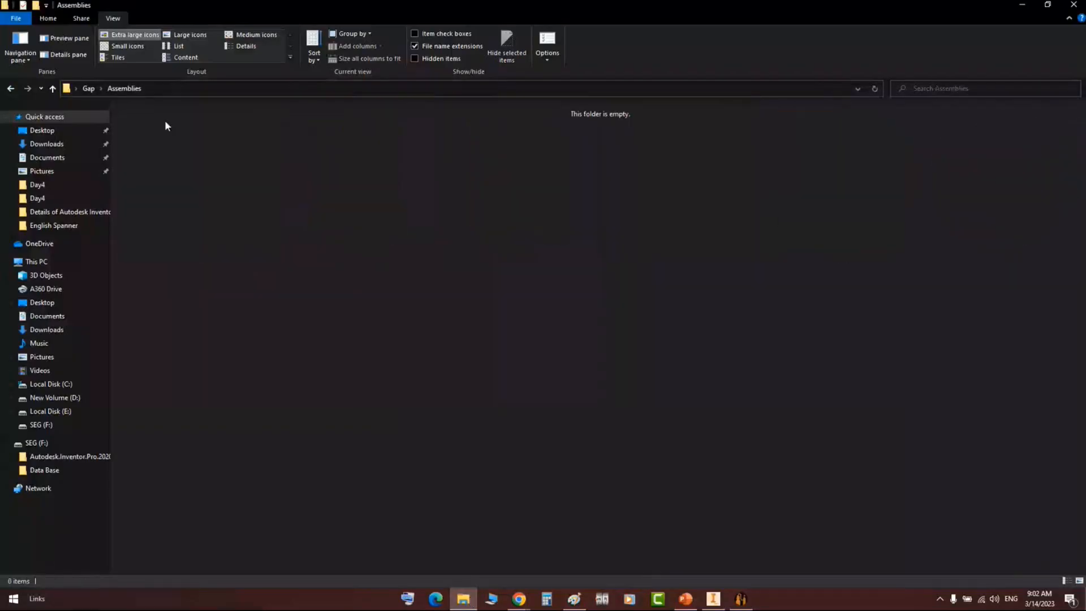
{"action": "key", "text": "alt+Left"}
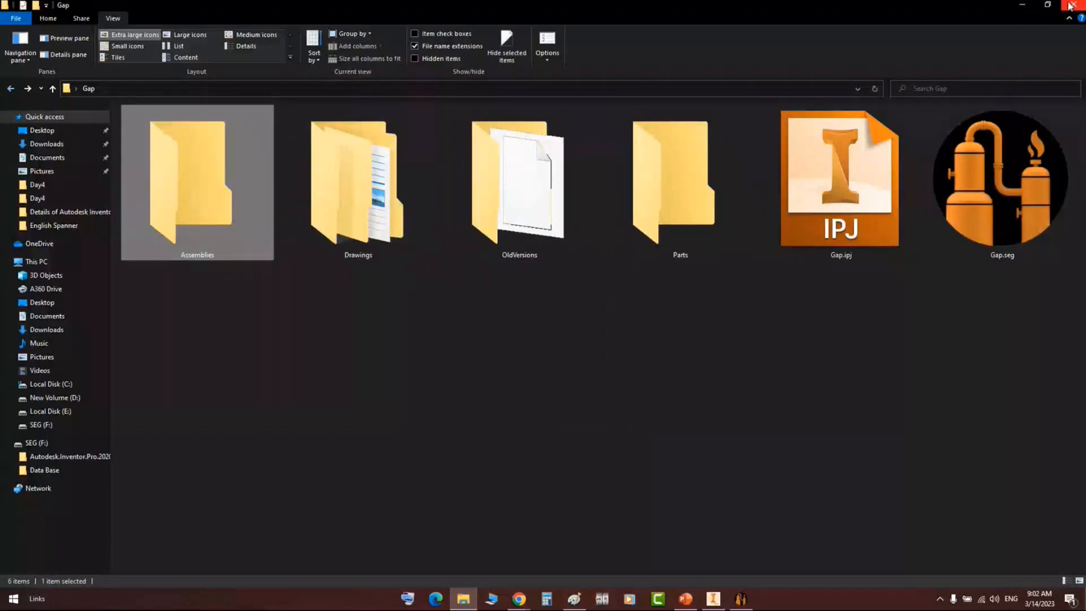
{"action": "left_click", "coordinate": [1071, 5]}
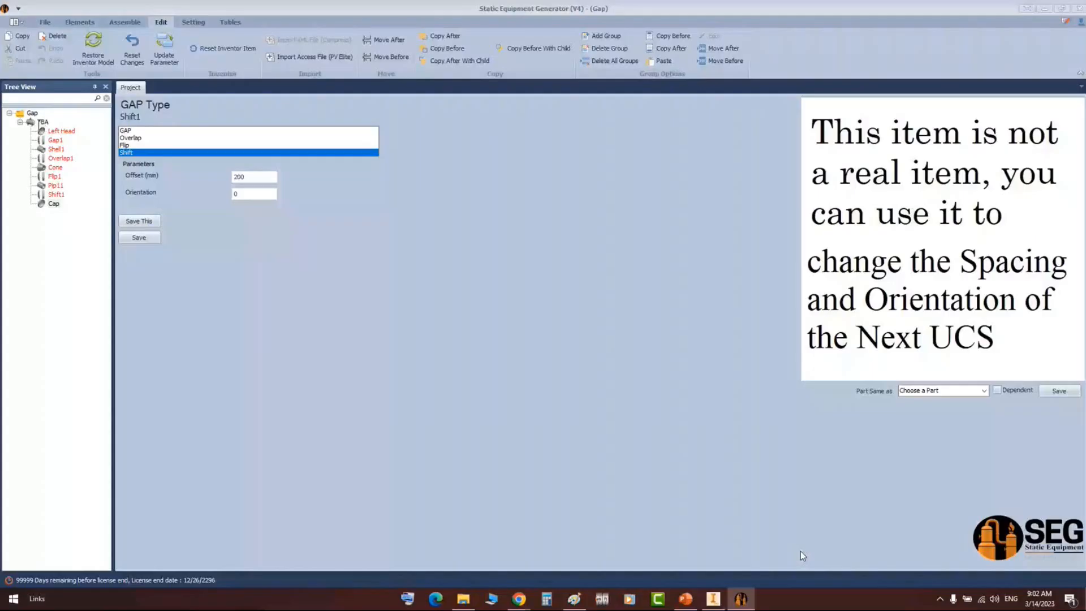
- Create a new vessel named ABC in the Gap project and select it
{"action": "left_click", "coordinate": [32, 113]}
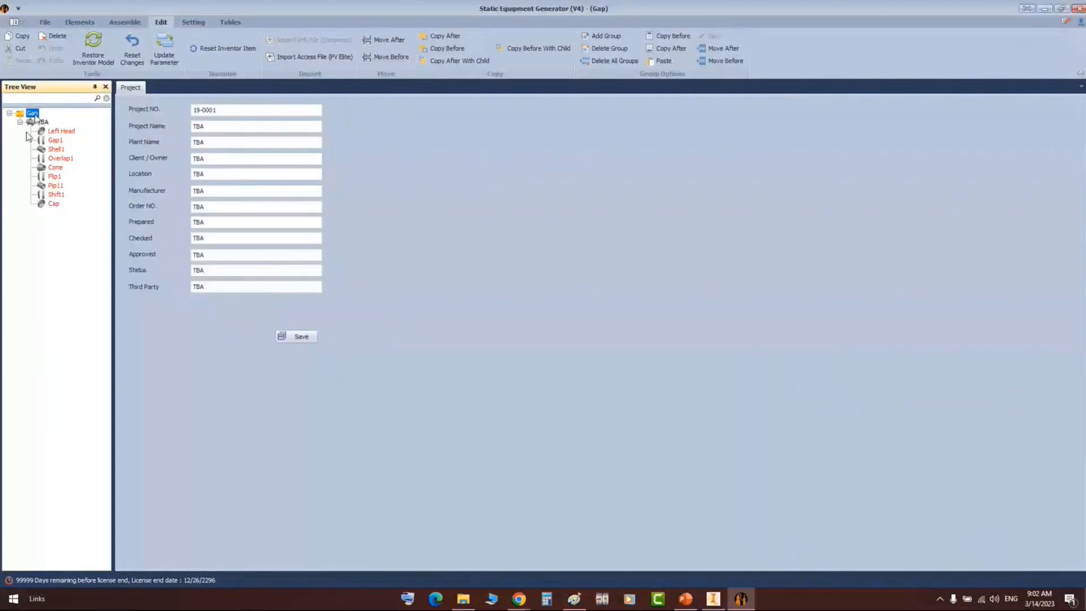
{"action": "right_click", "coordinate": [35, 116]}
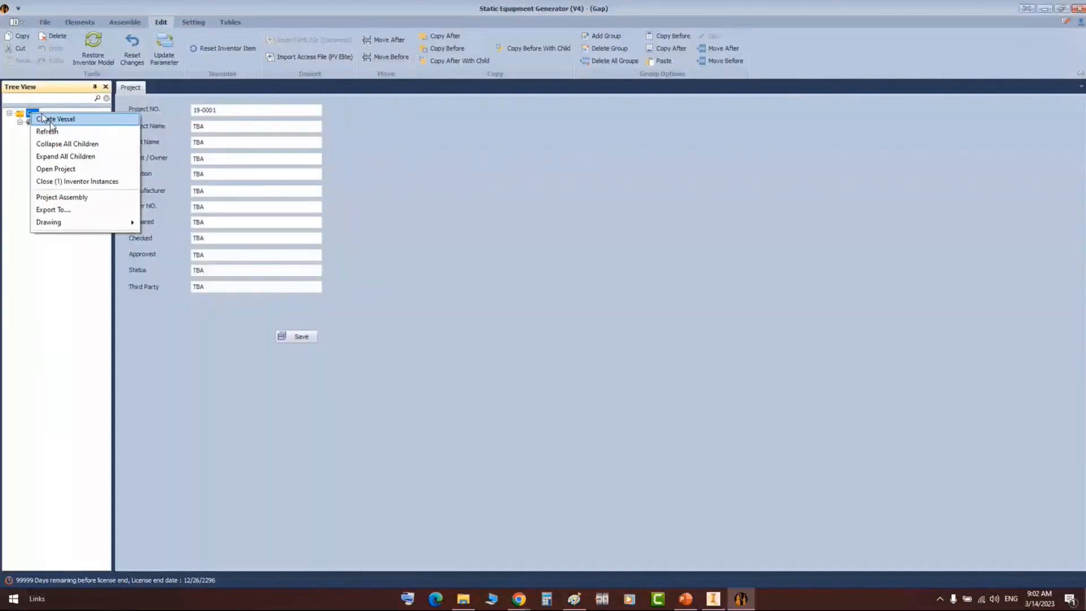
{"action": "left_click", "coordinate": [43, 119]}
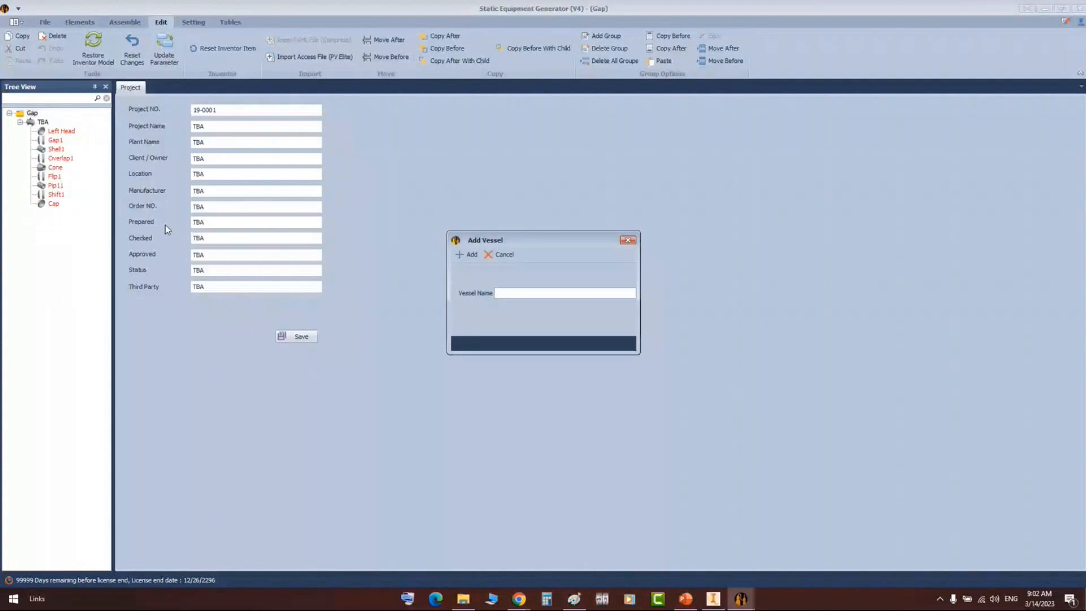
{"action": "type", "text": "ABC"}
{"action": "key", "text": "Return"}
{"action": "left_click", "coordinate": [43, 213]}
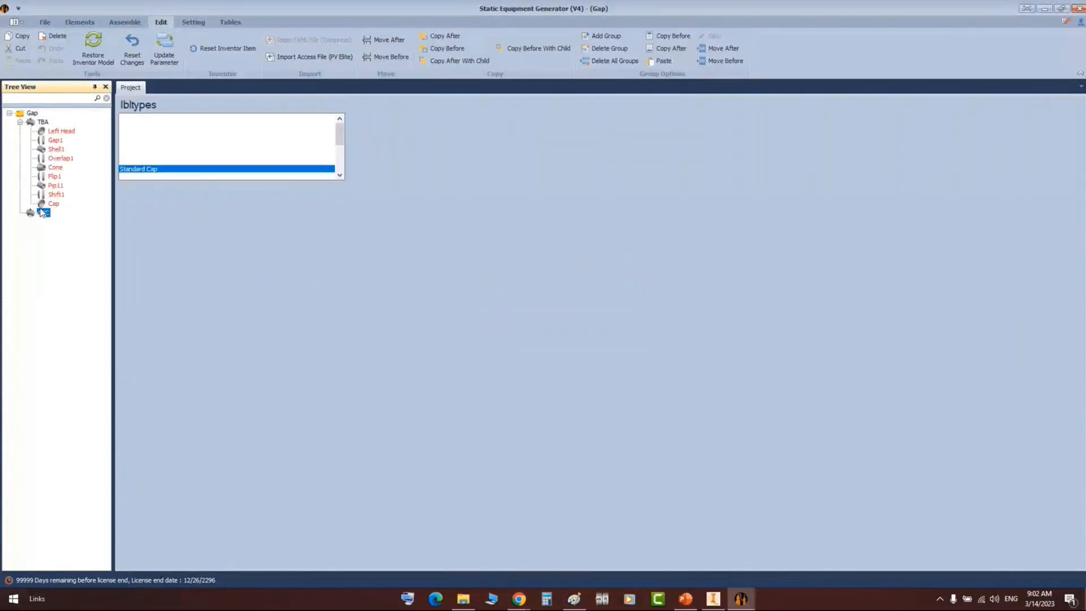
- Delete the TBA vessel with all its elements from the Gap project, confirming the deletion
{"action": "left_click", "coordinate": [44, 123]}
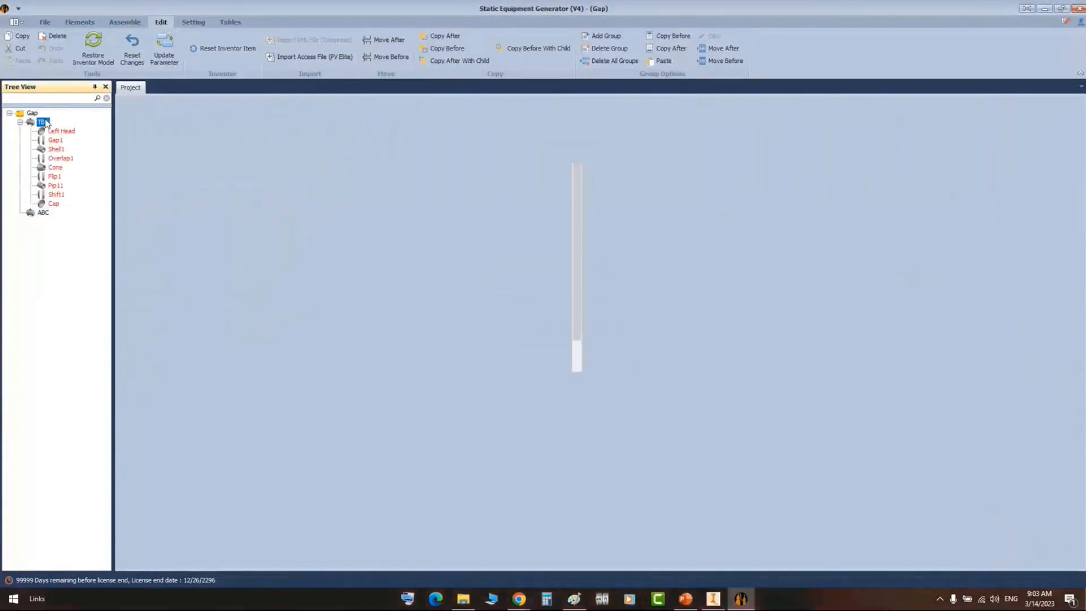
{"action": "right_click", "coordinate": [45, 123]}
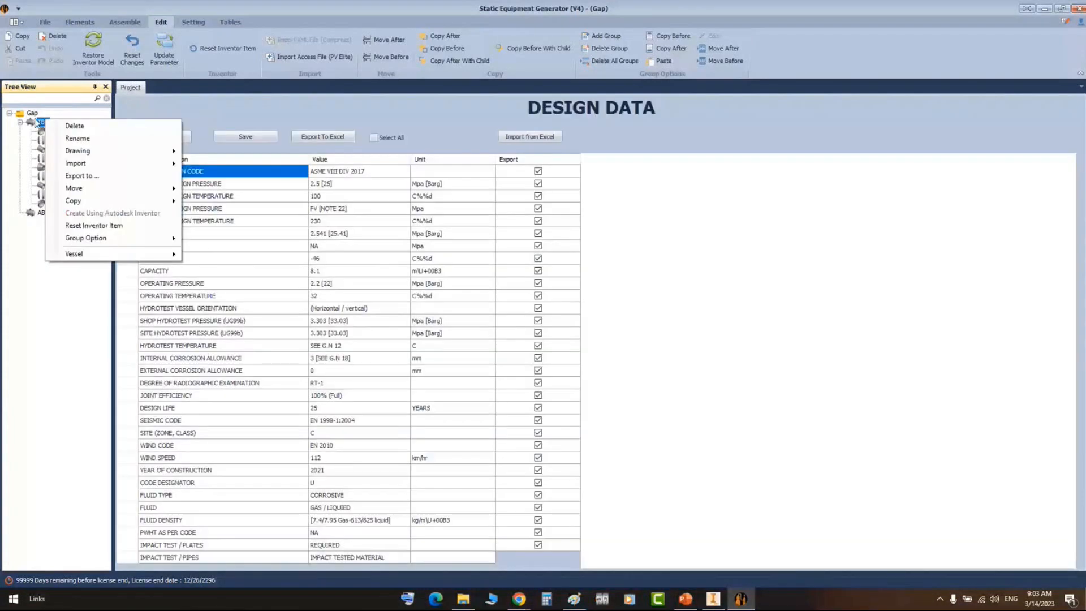
{"action": "left_click", "coordinate": [78, 128]}
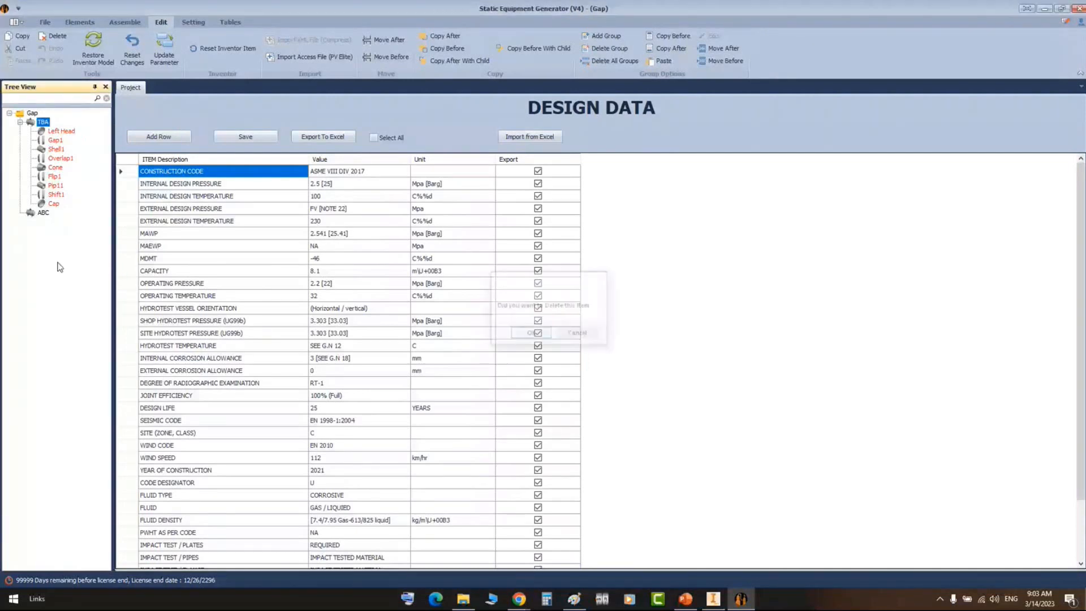
{"action": "key", "text": "Return"}
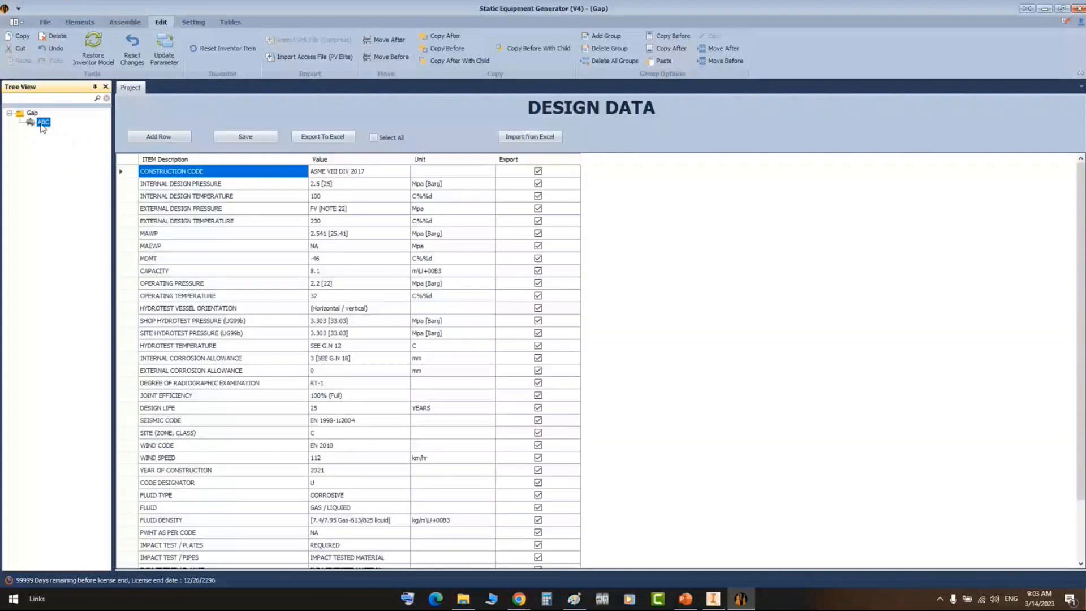
- Add a head element named Head to the ABC vessel
{"action": "scroll", "coordinate": [21, 50], "scroll_direction": "up", "scroll_amount": 2}
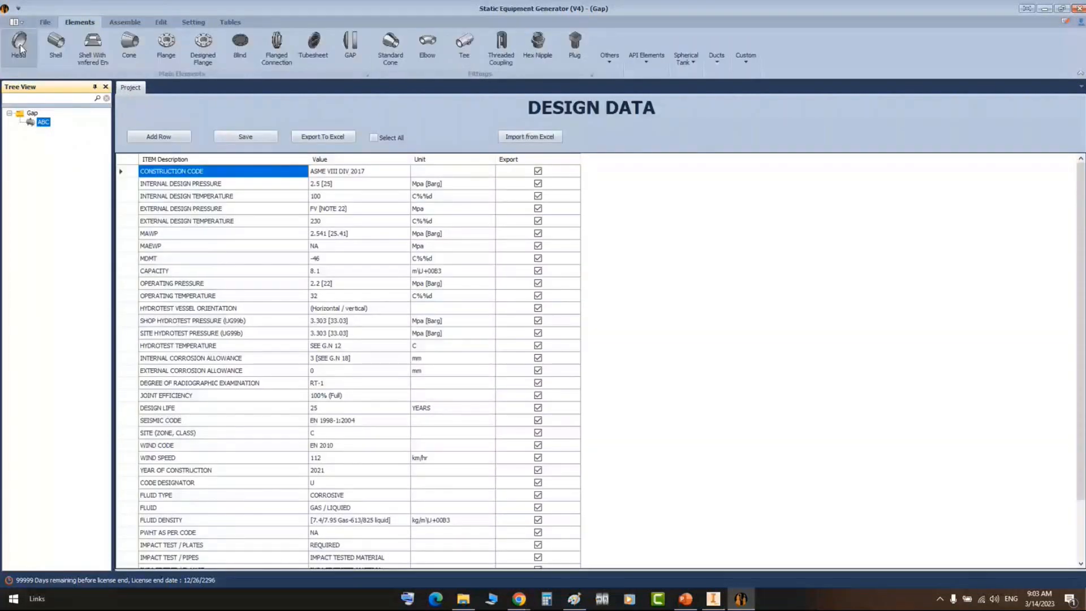
{"action": "left_click", "coordinate": [20, 50]}
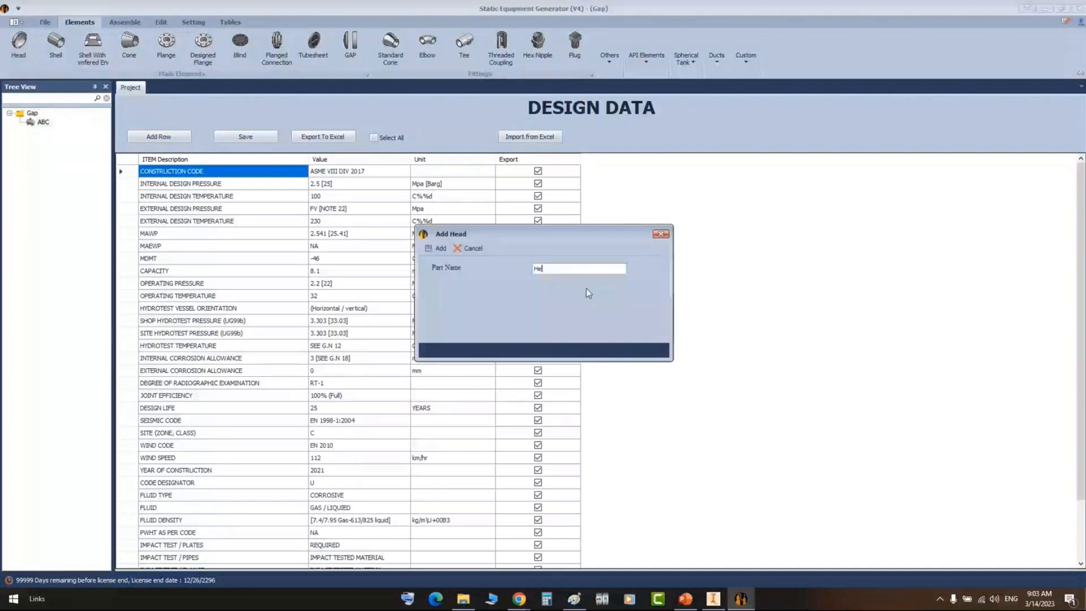
{"action": "key", "text": "Return"}
- Set the ellipsoidal head's inner diameter to 2000 mm, thickness 20, straight flange 50 and minimum thickness after forming 18, and save it
{"action": "left_click", "coordinate": [57, 135]}
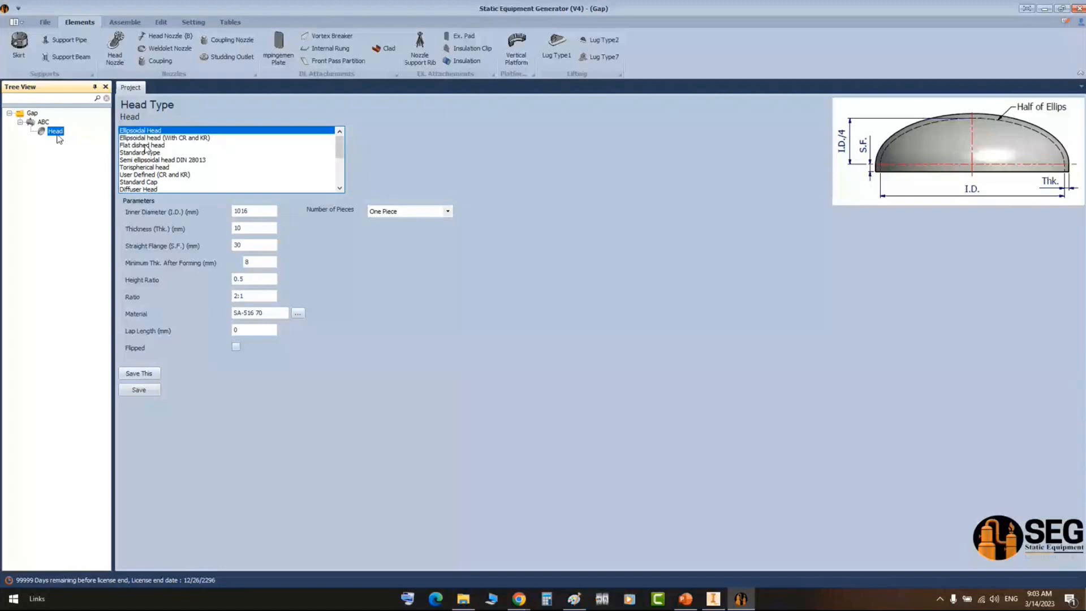
{"action": "left_click_drag", "start_coordinate": [258, 211], "coordinate": [159, 220]}
{"action": "type", "text": "200"}
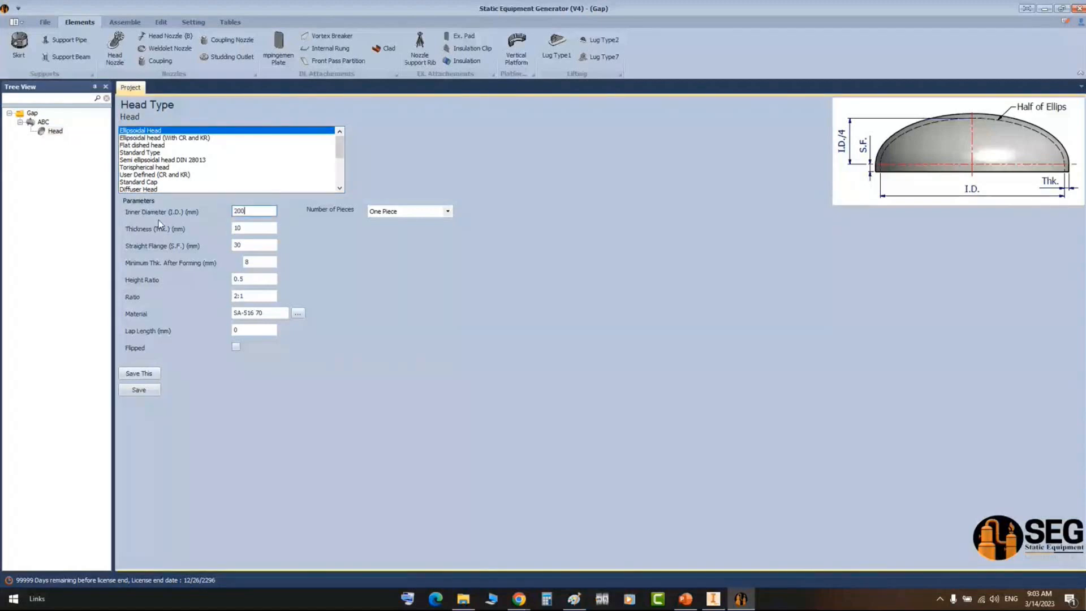
{"action": "type", "text": "0"}
{"action": "key", "text": "Tab"}
{"action": "type", "text": "20"}
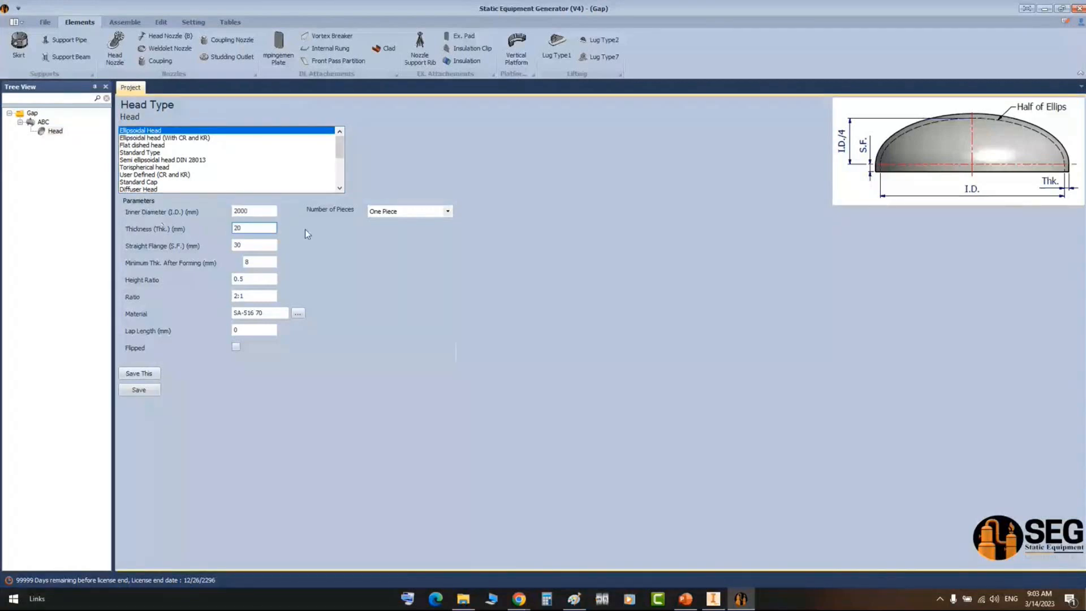
{"action": "key", "text": "Tab"}
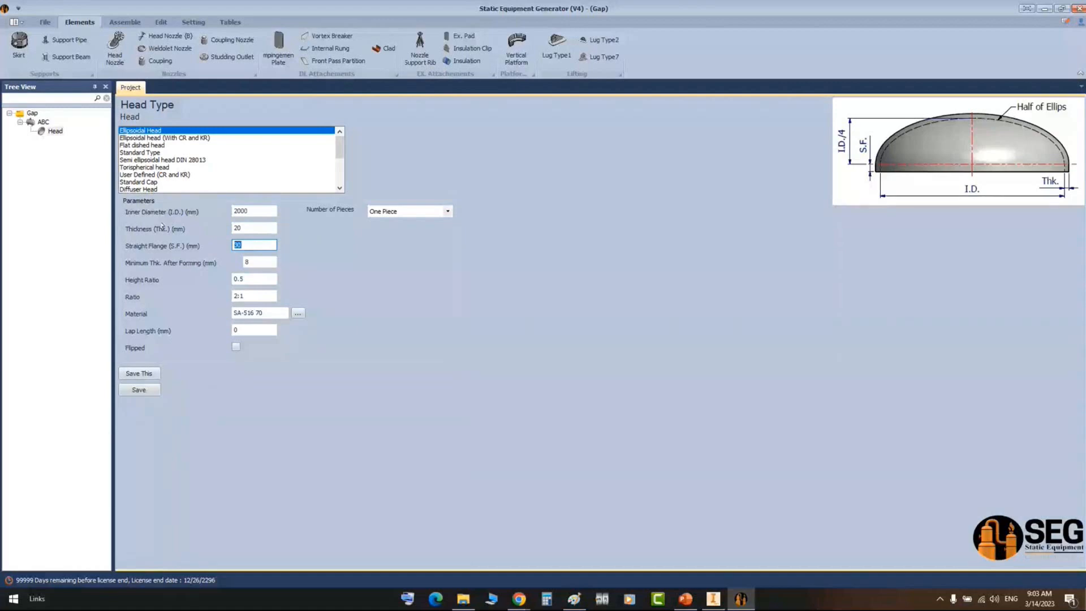
{"action": "type", "text": "50"}
{"action": "key", "text": "Tab"}
{"action": "type", "text": "18"}
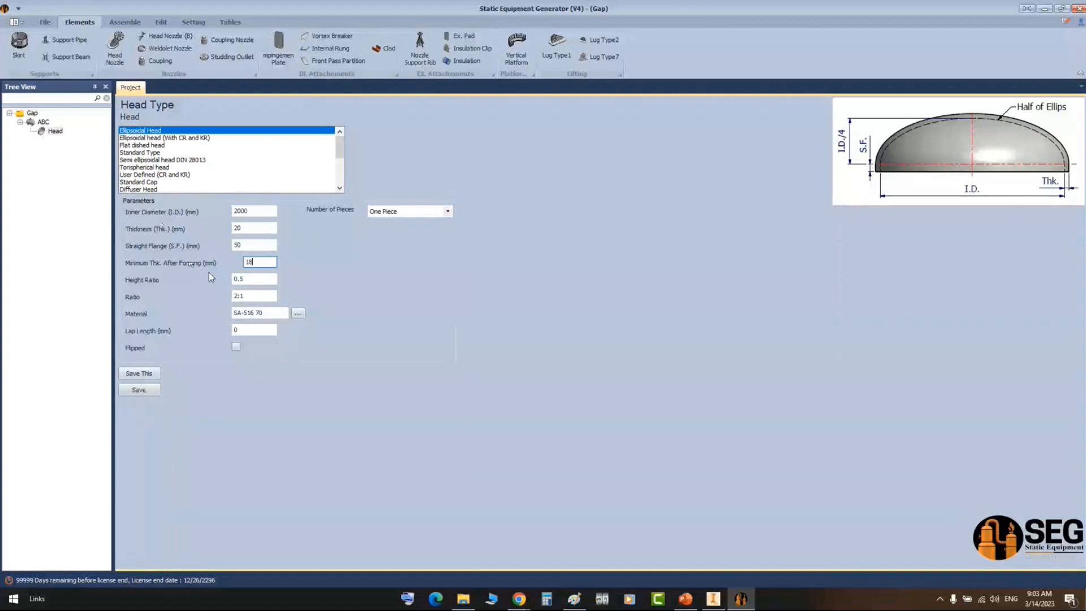
{"action": "left_click", "coordinate": [148, 393]}
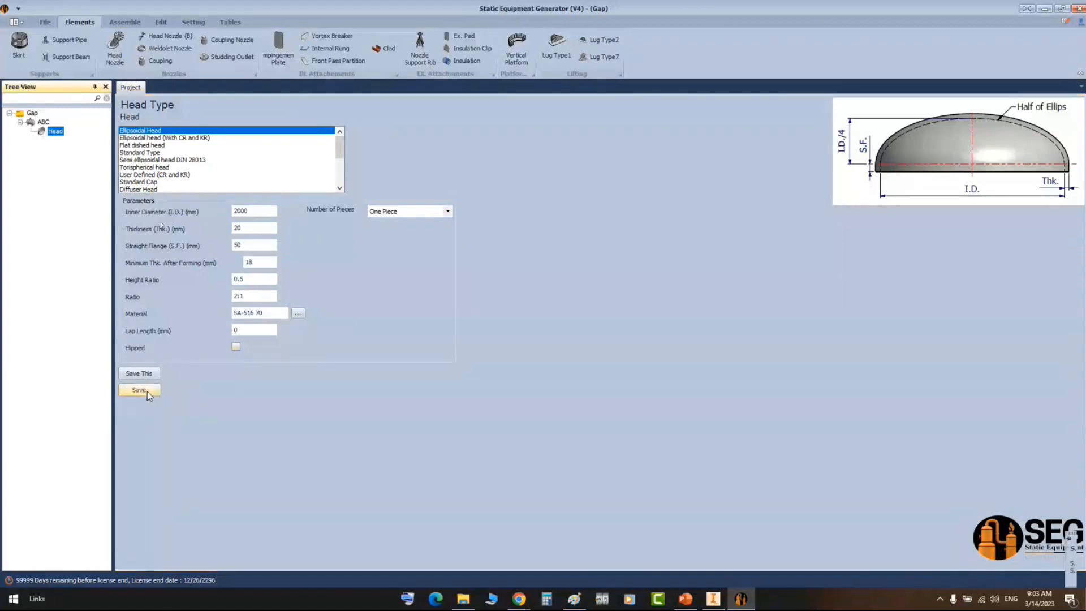
- Add a skirt attachment named Skirt to the head of the ABC vessel
{"action": "left_click", "coordinate": [52, 133]}
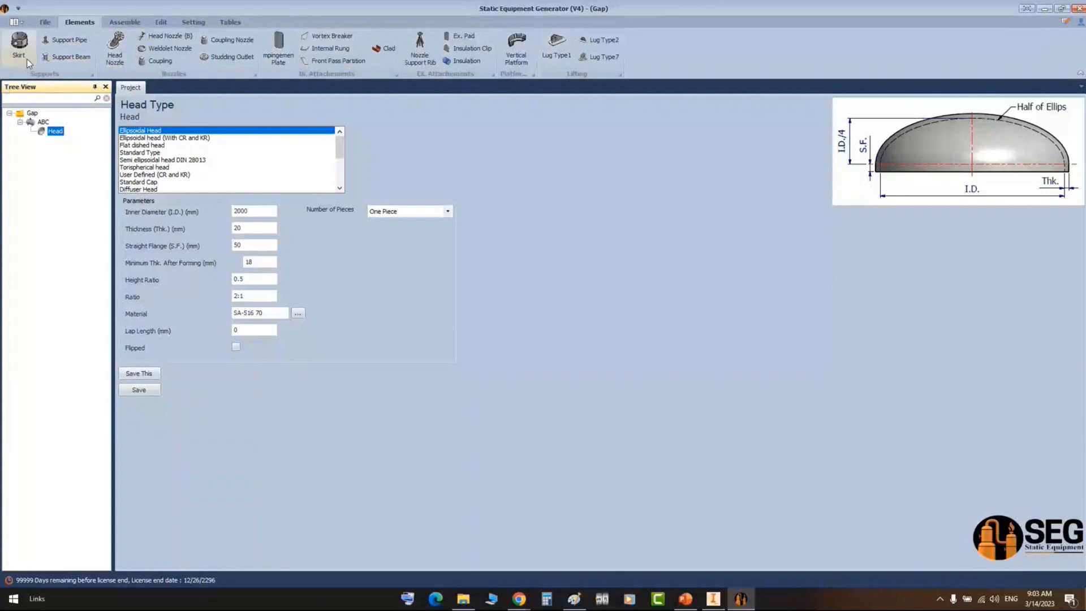
{"action": "left_click", "coordinate": [35, 125]}
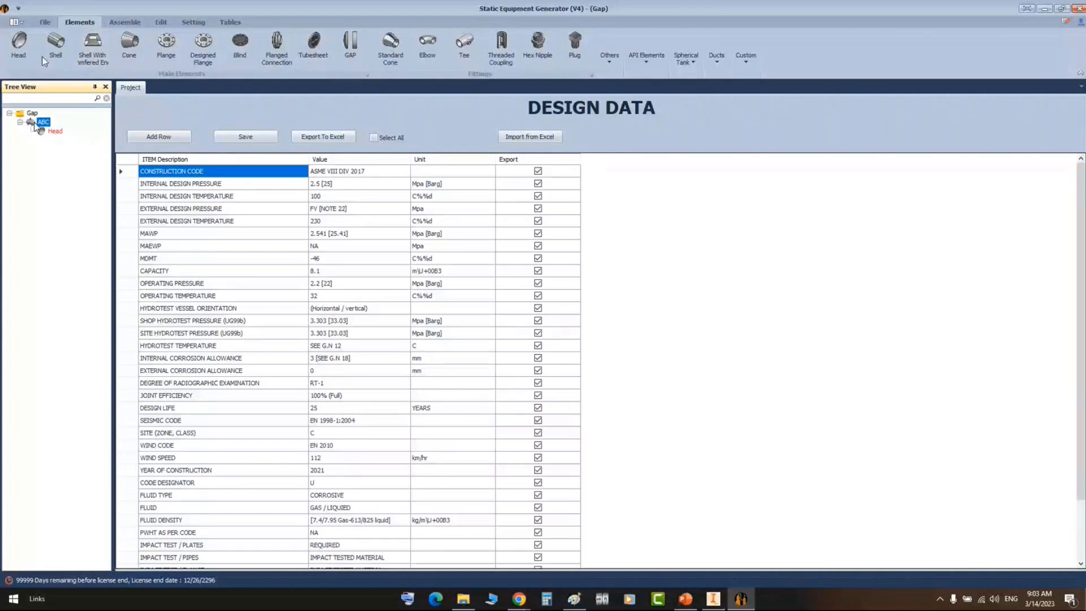
{"action": "left_click", "coordinate": [43, 133]}
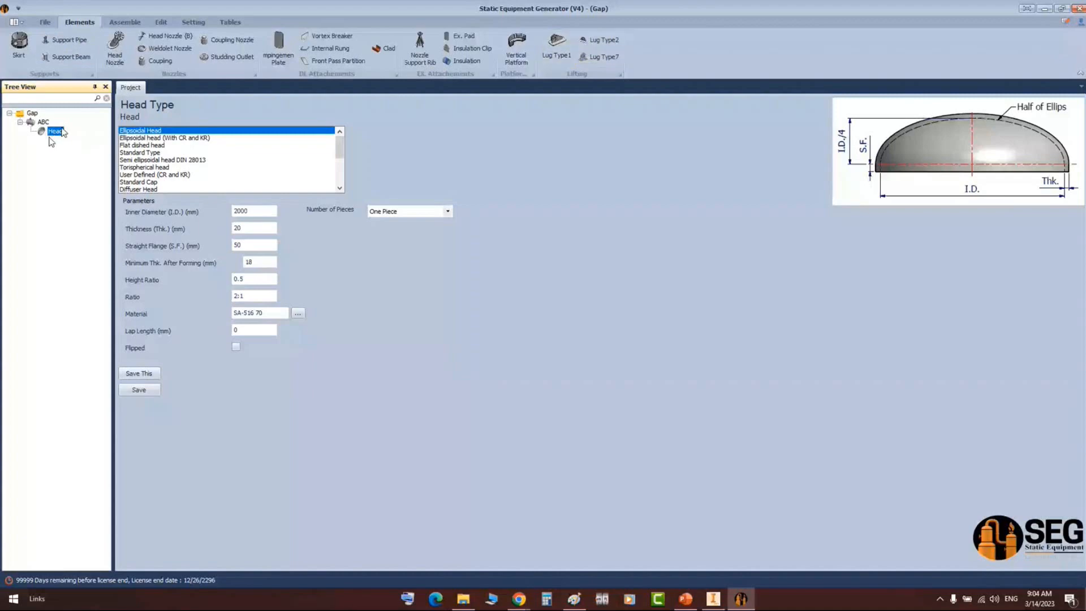
{"action": "left_click", "coordinate": [20, 48]}
{"action": "type", "text": "S"}
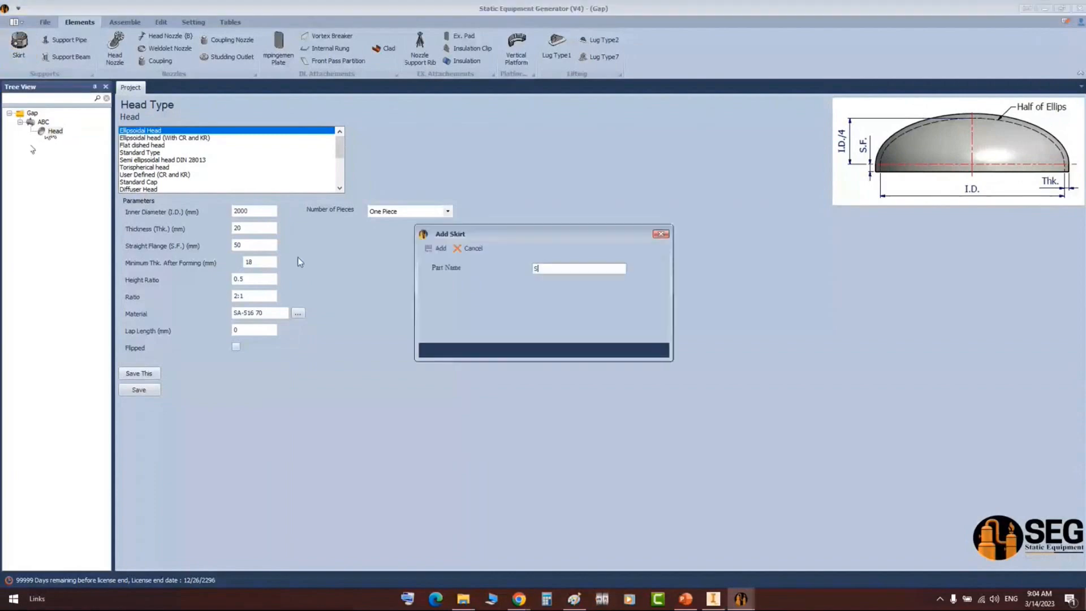
{"action": "type", "text": "kirt"}
{"action": "key", "text": "Return"}
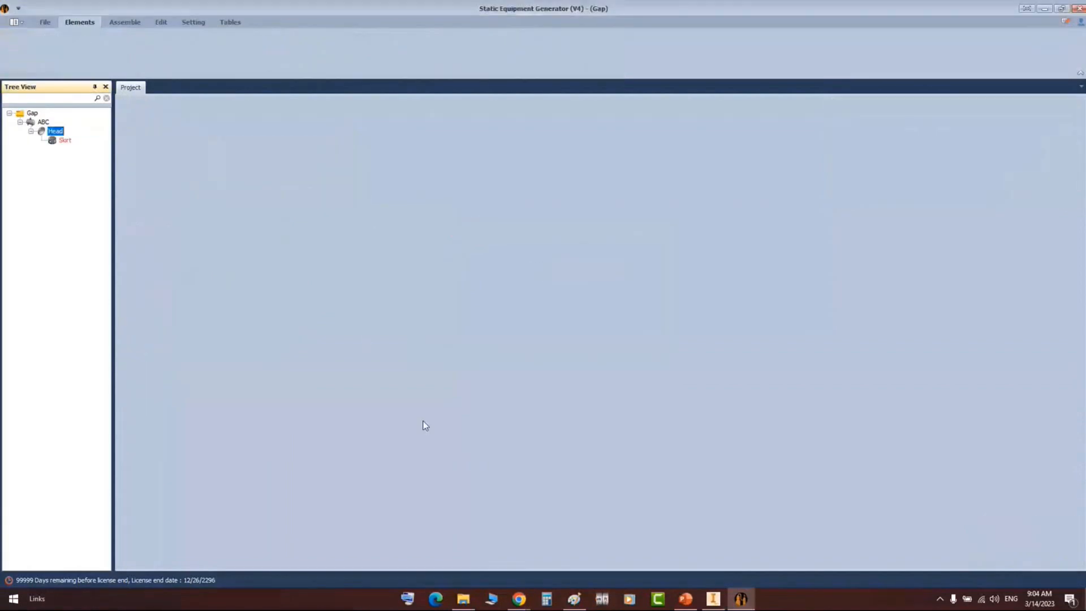
- Set the skirt's top and end inner diameters to 1800 mm and its thickness to 8 mm
{"action": "left_click", "coordinate": [65, 140]}
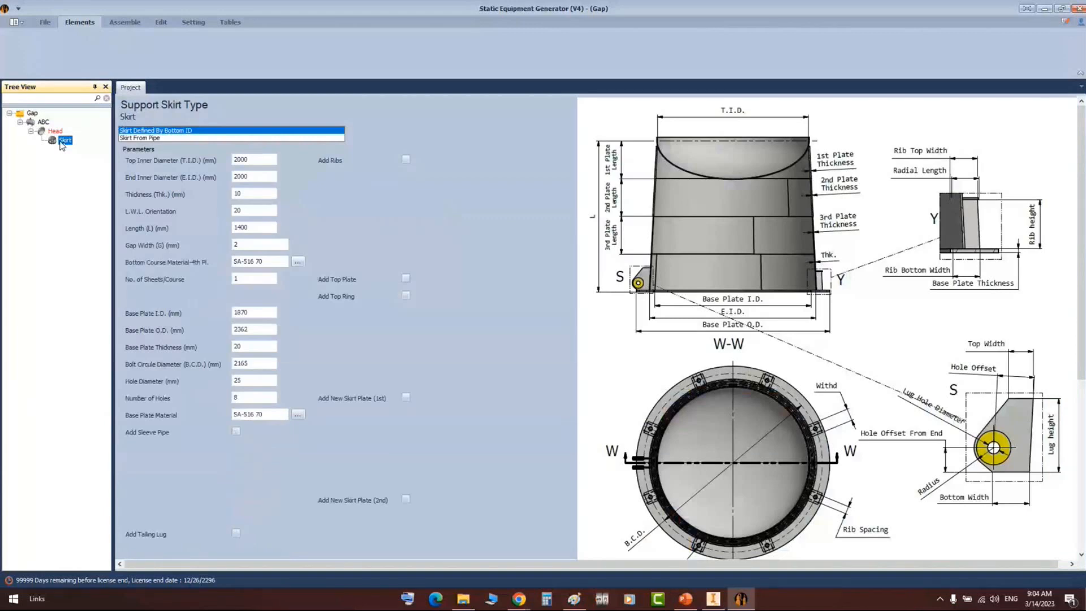
{"action": "left_click", "coordinate": [191, 133]}
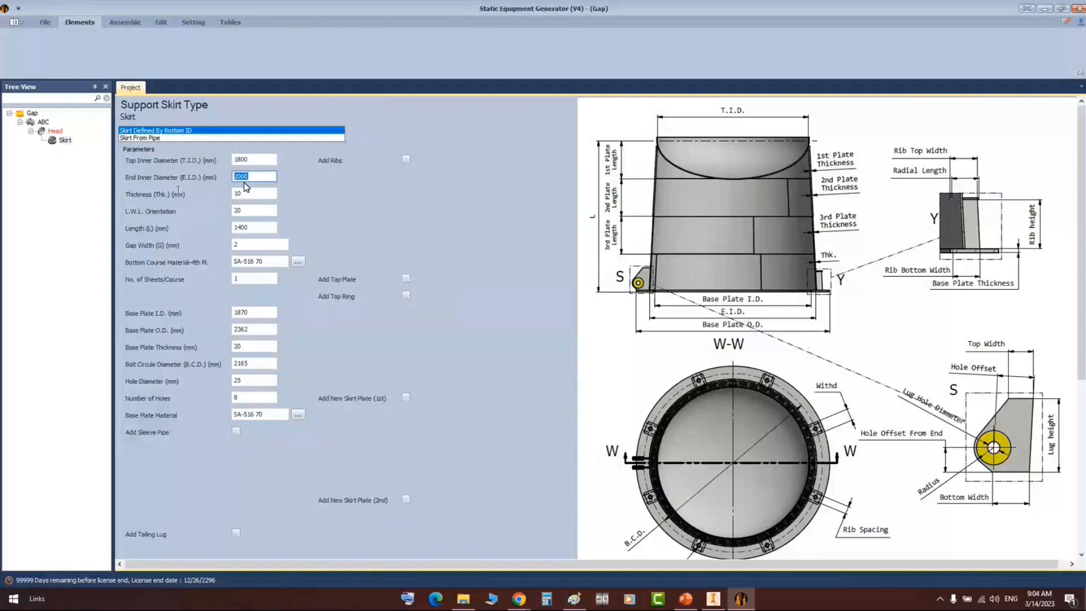
{"action": "type", "text": "1800"}
{"action": "key", "text": "Tab"}
{"action": "type", "text": "8"}
- Add ribs to the skirt with bottom width 200 mm, height 300 mm and top width 200 mm
{"action": "left_click", "coordinate": [405, 160]}
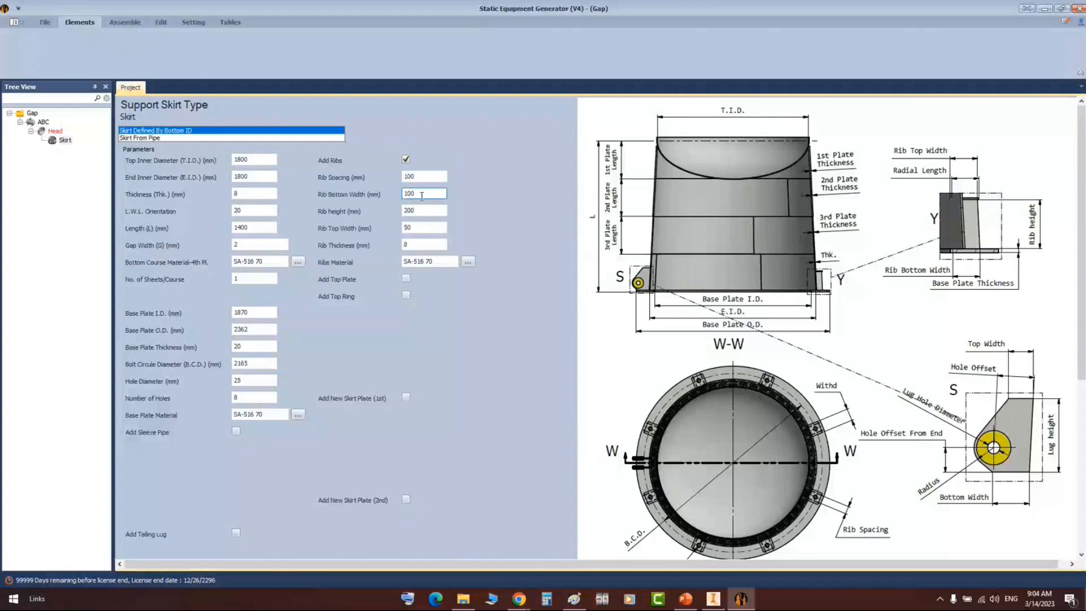
{"action": "double_click", "coordinate": [421, 196]}
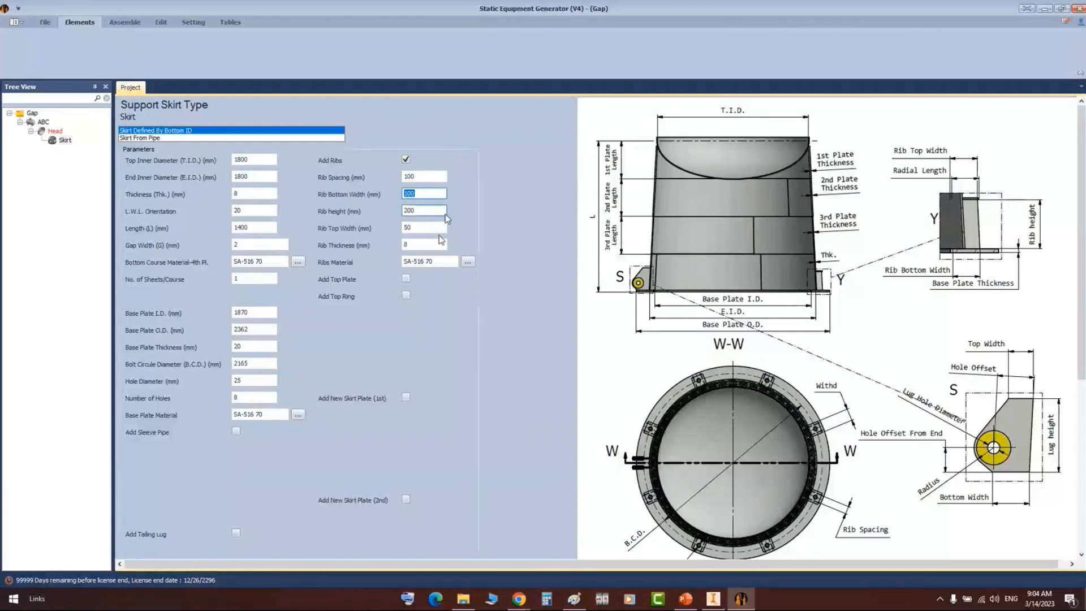
{"action": "type", "text": "200"}
{"action": "double_click", "coordinate": [439, 211]}
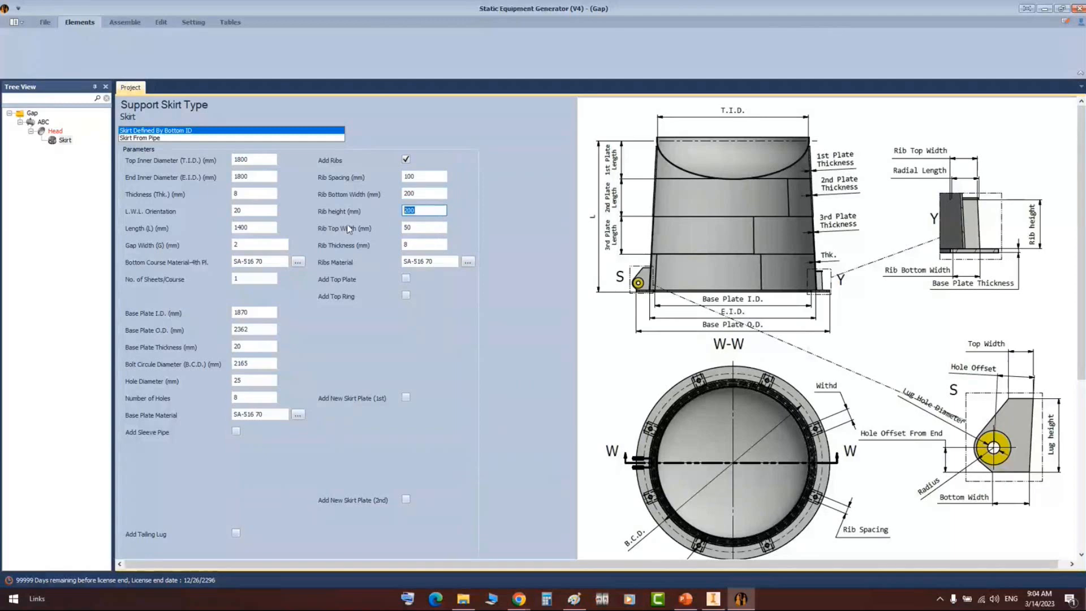
{"action": "type", "text": "300"}
{"action": "key", "text": "Tab"}
{"action": "type", "text": "200"}
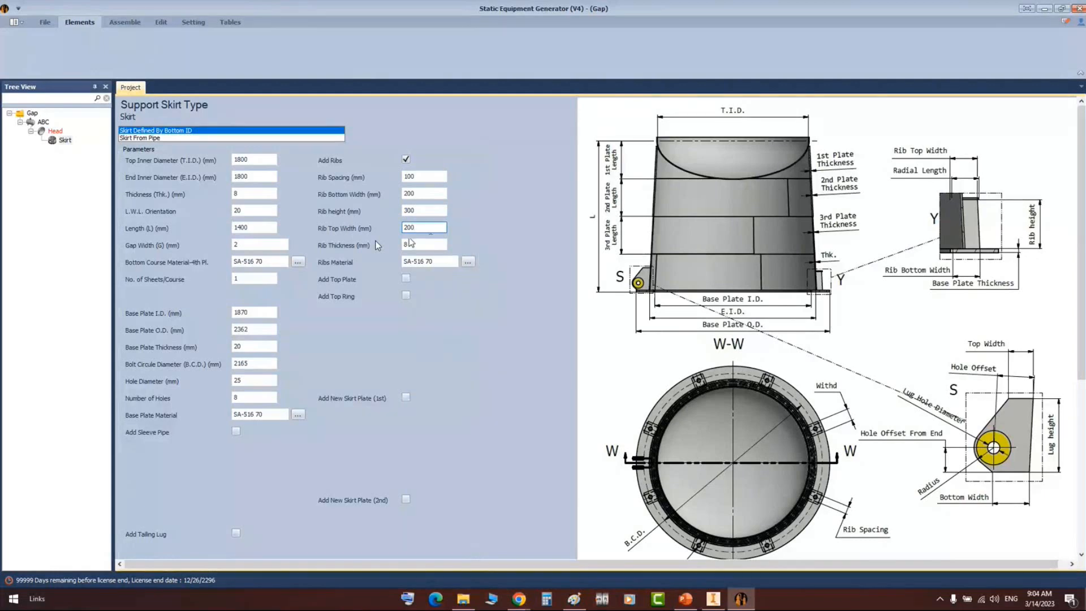
- Add a top plate to the skirt with width and radial length of 200 mm, and save the skirt
{"action": "left_click", "coordinate": [406, 279]}
{"action": "left_click", "coordinate": [406, 279]}
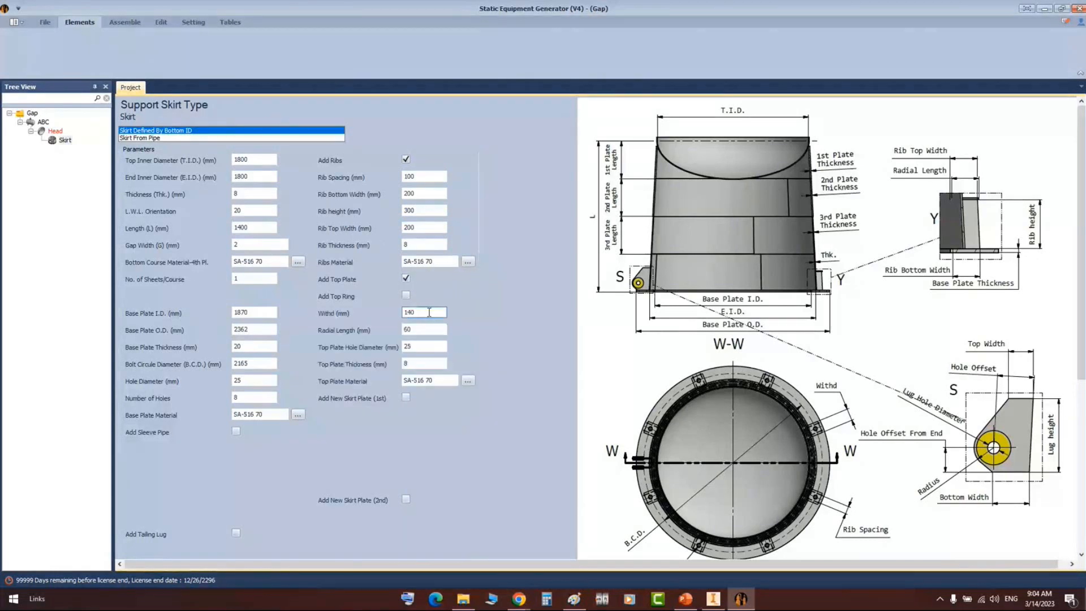
{"action": "key", "text": "Tab"}
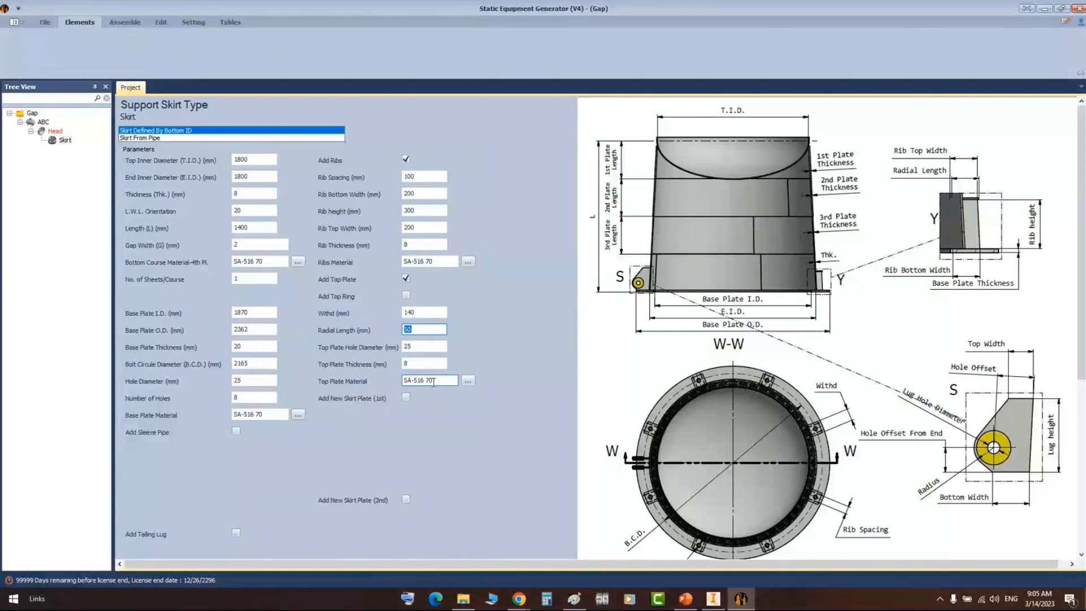
{"action": "type", "text": "60"}
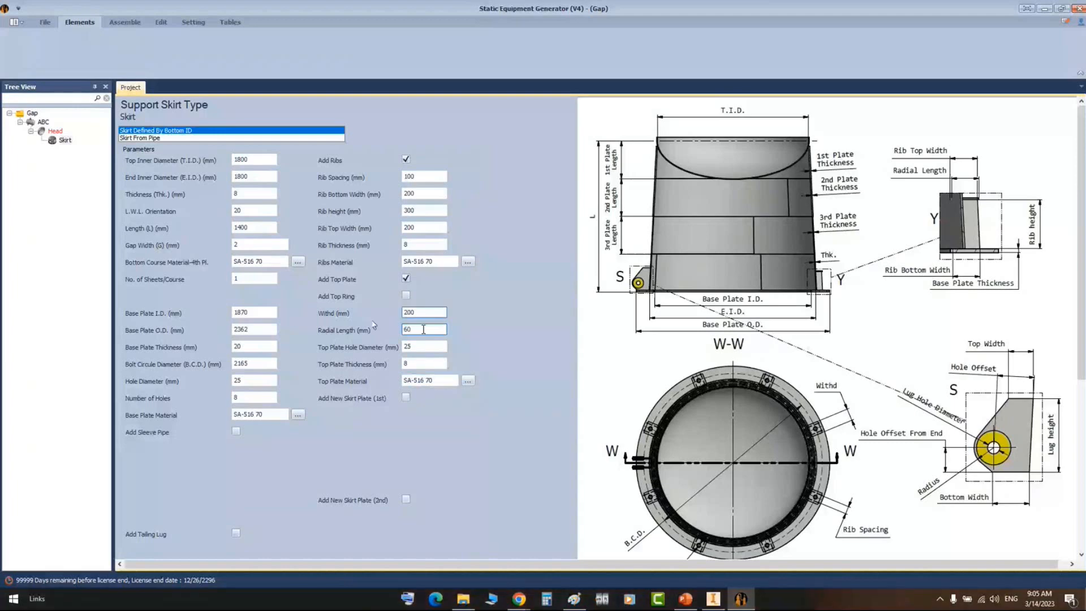
{"action": "key", "text": "ctrl+s"}
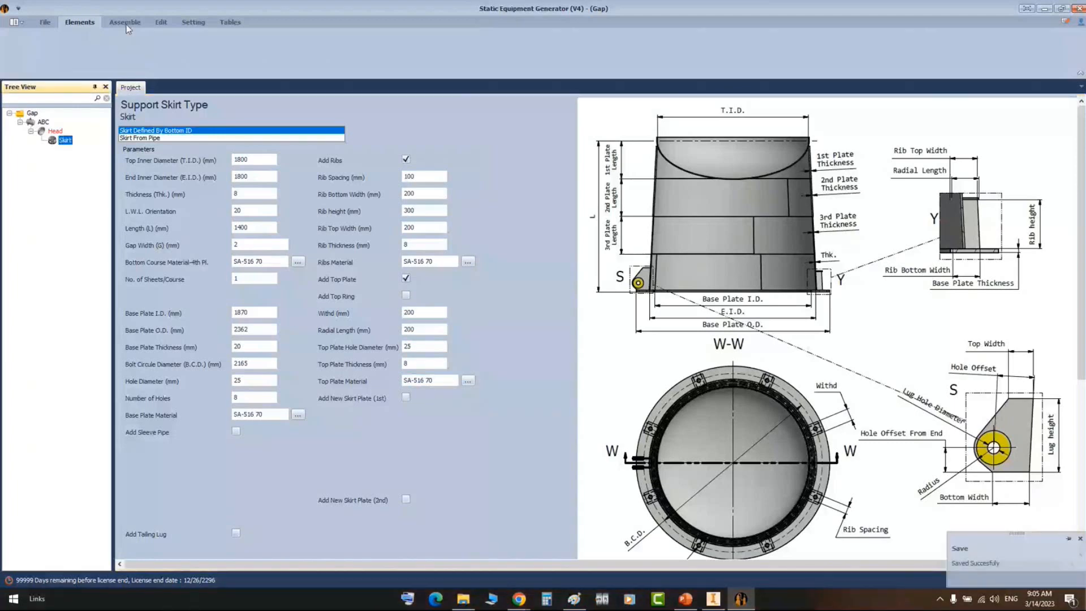
- Switch to Inventor and examine the ABC assembly's head and skirt with its ribs and top plates from several angles
{"action": "left_click", "coordinate": [716, 598]}
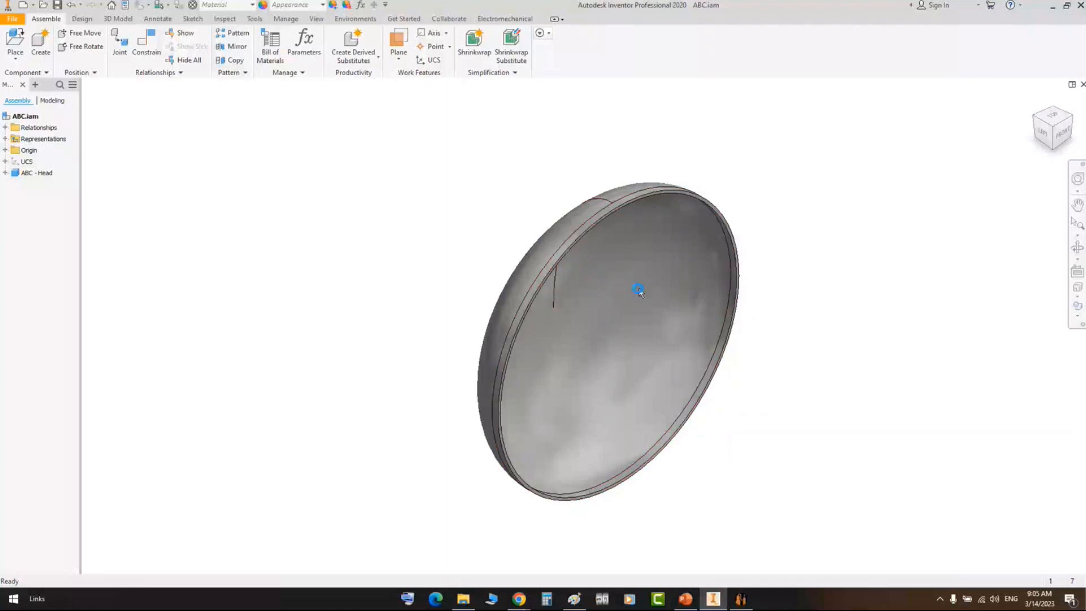
{"action": "left_click", "coordinate": [1078, 249]}
{"action": "left_click_drag", "start_coordinate": [577, 271], "coordinate": [611, 370]}
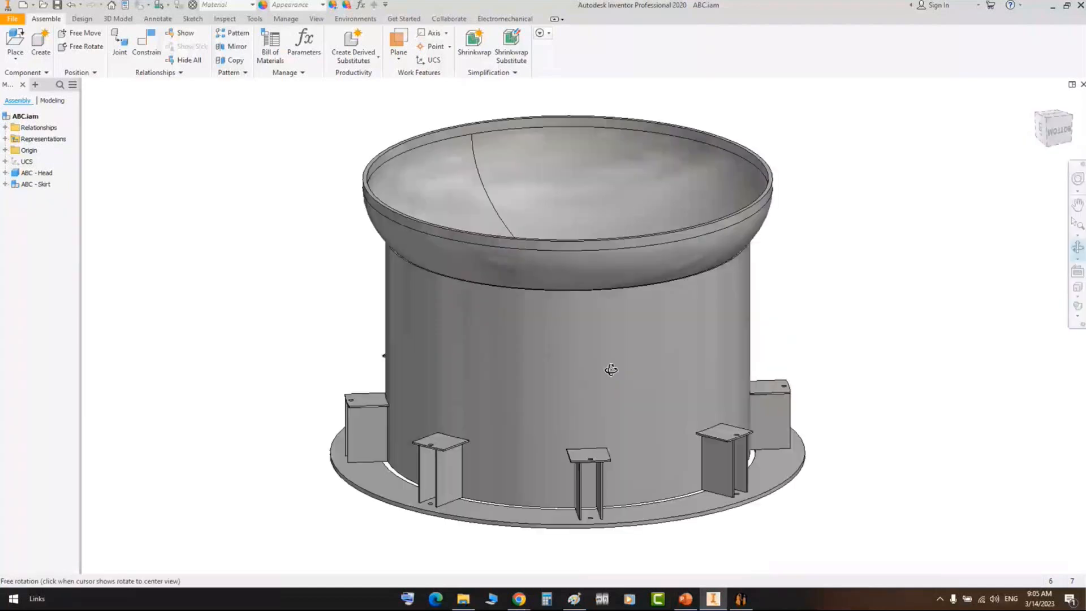
{"action": "middle_click_drag", "start_coordinate": [610, 369], "coordinate": [577, 348], "text": "shift"}
{"action": "mouse_move", "coordinate": [748, 601]}
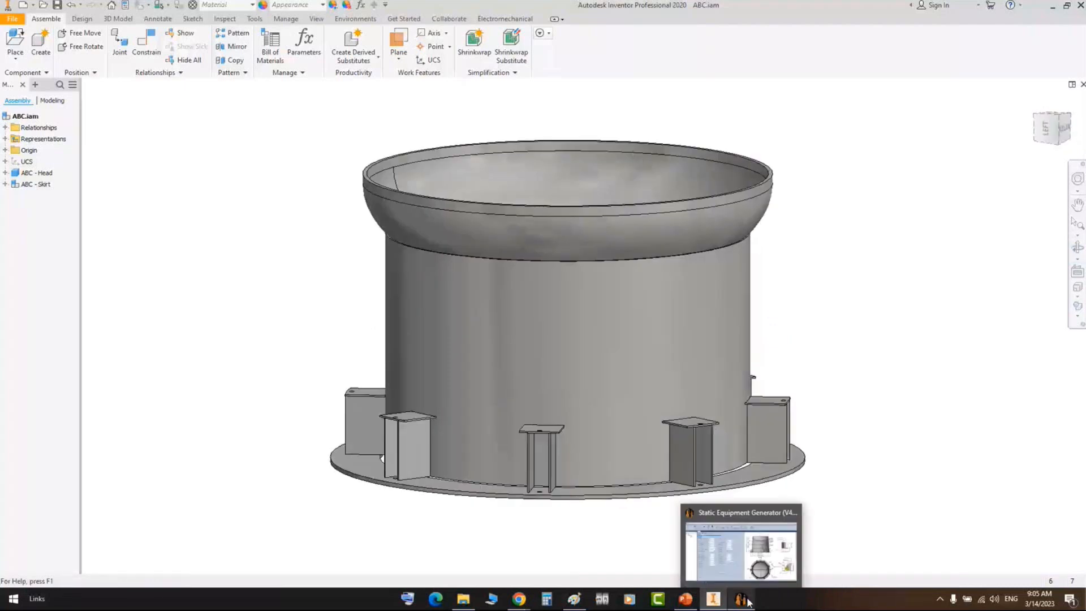
{"action": "left_click", "coordinate": [741, 600]}
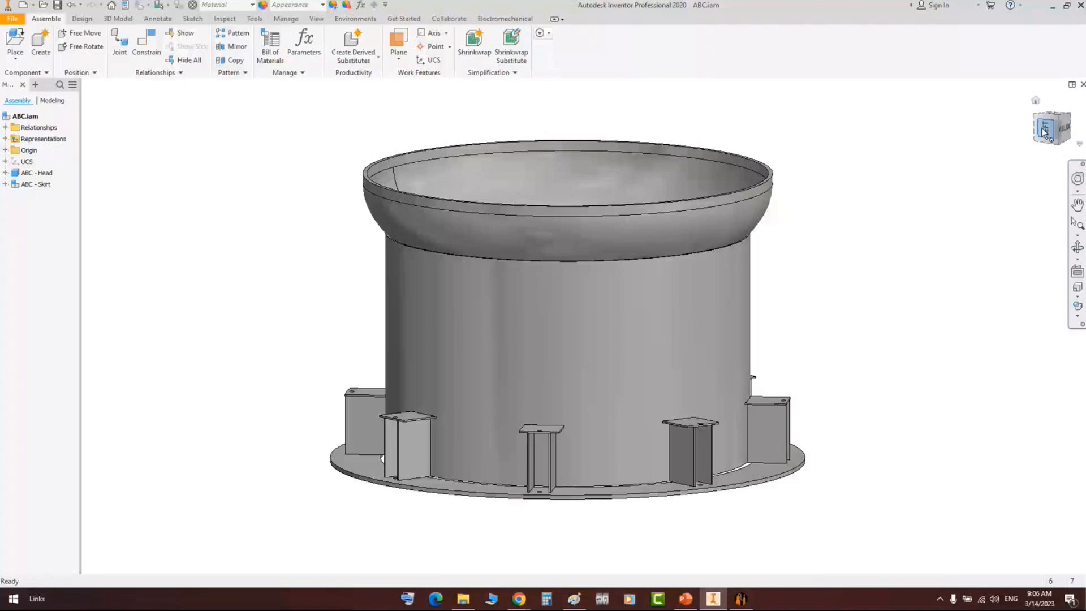
- Show the ABC assembly from the left side and paste a screenshot of it into Paint
{"action": "left_click", "coordinate": [1044, 131]}
{"action": "left_click", "coordinate": [587, 598]}
{"action": "key", "text": "ctrl+v"}
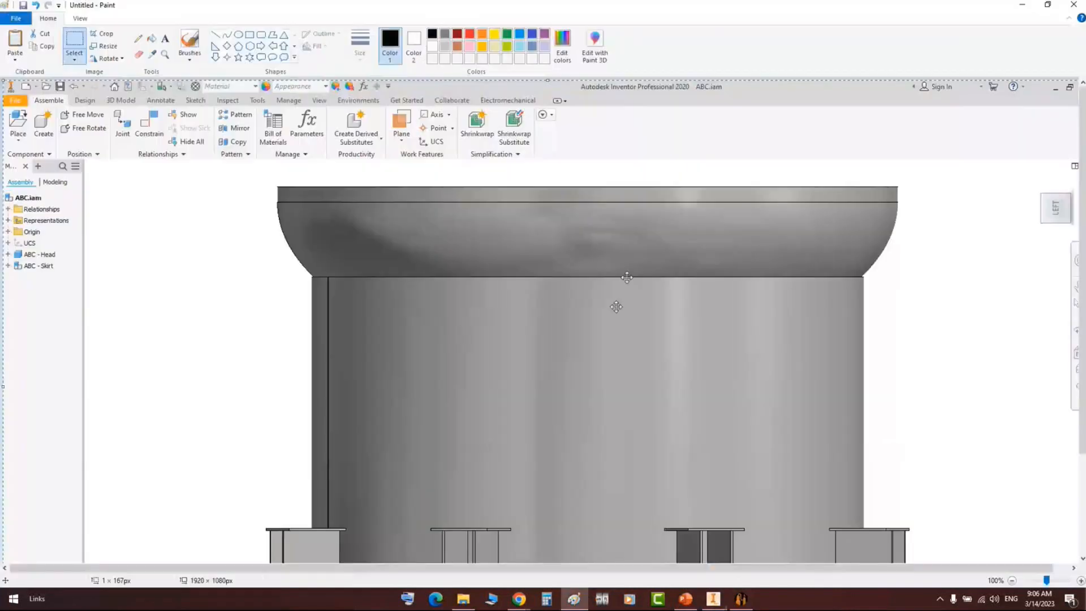
{"action": "scroll", "coordinate": [616, 307], "scroll_direction": "down", "scroll_amount": 1, "text": "ctrl"}
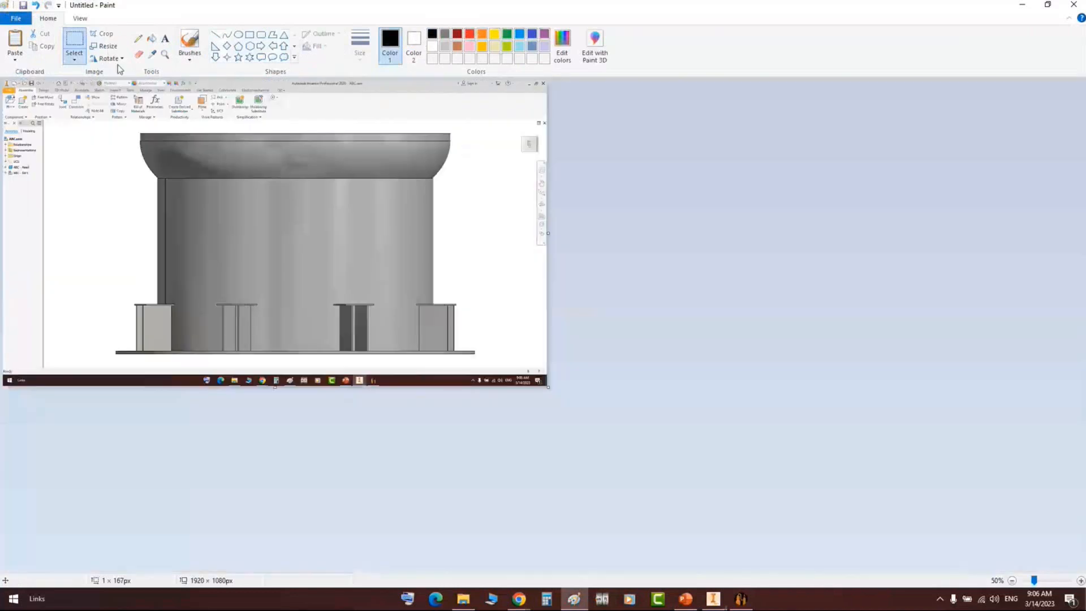
- Draw a line about 215 px long beside the head's rim, a rectangle about 137 × 83 px at the skirt's edge and an ellipse on the skirt
{"action": "left_click", "coordinate": [215, 35]}
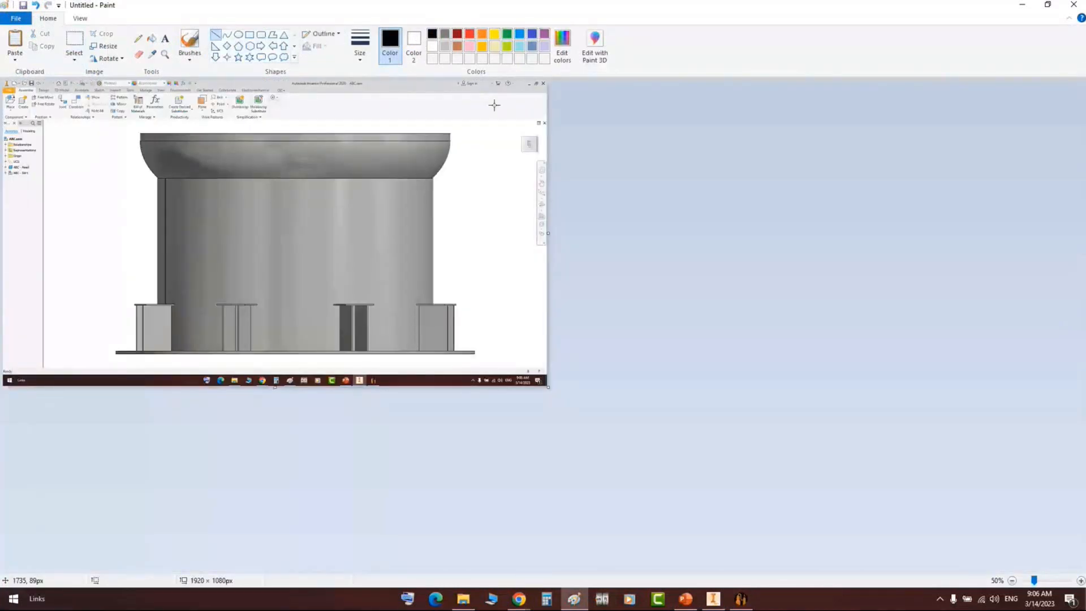
{"action": "left_click_drag", "start_coordinate": [511, 133], "coordinate": [450, 132]}
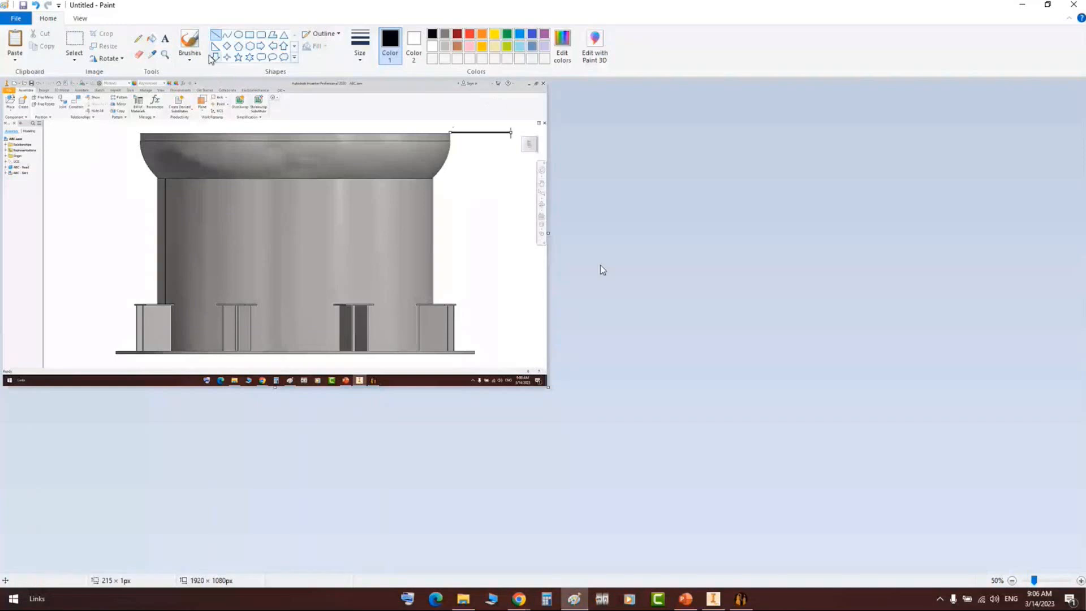
{"action": "left_click", "coordinate": [249, 35]}
{"action": "left_click_drag", "start_coordinate": [419, 194], "coordinate": [458, 217]}
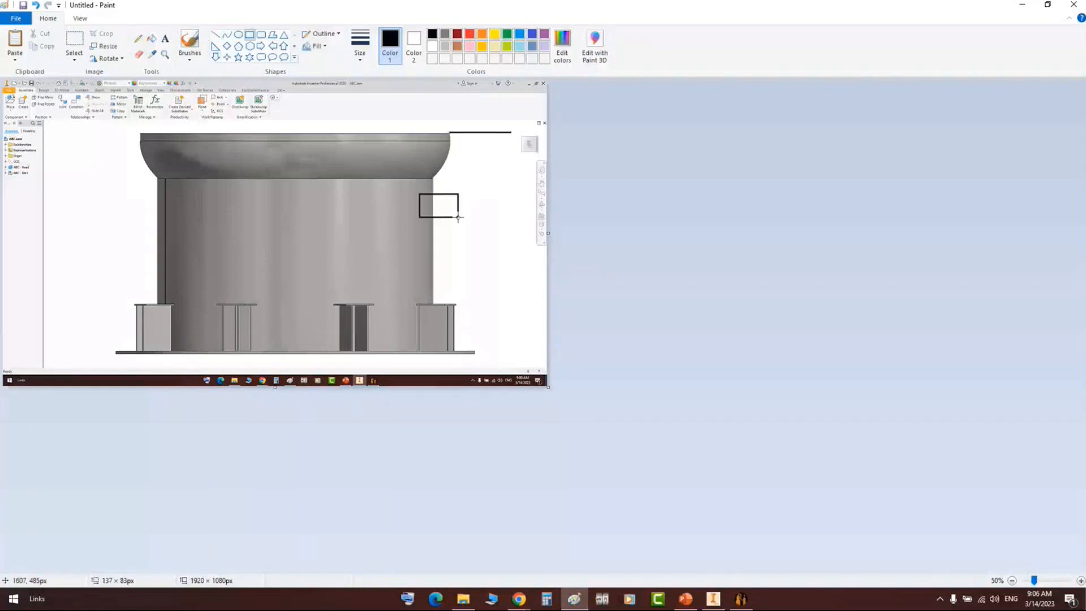
{"action": "left_click", "coordinate": [238, 35]}
{"action": "left_click_drag", "start_coordinate": [273, 221], "coordinate": [328, 301]}
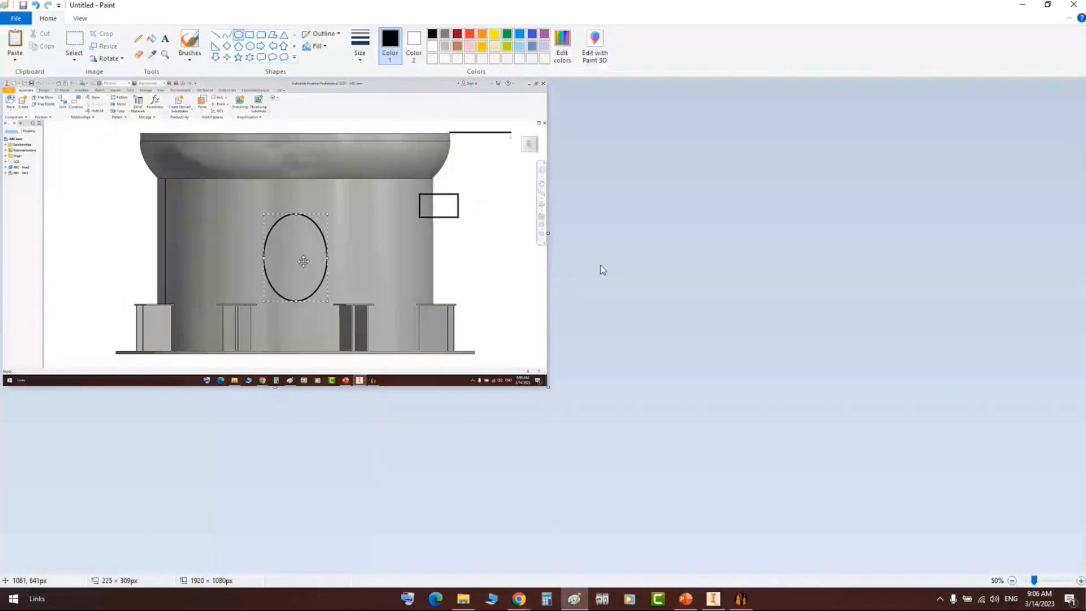
{"action": "left_click", "coordinate": [358, 268]}
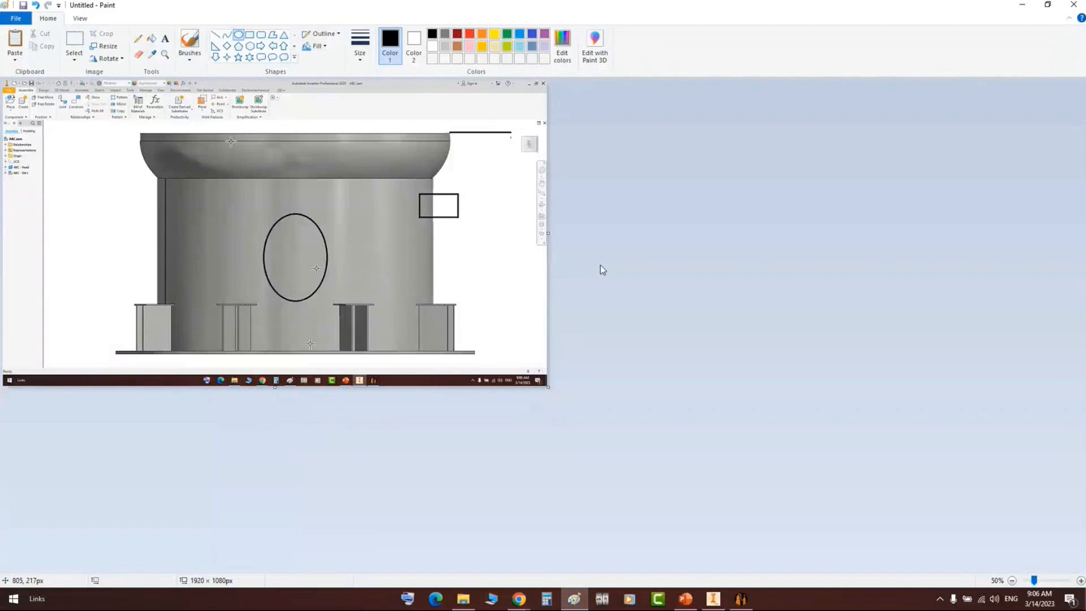
- Draw a rectangle directly above the head and resize it to the skirt's width, about 975 × 147 px
{"action": "left_click", "coordinate": [249, 35]}
{"action": "left_click_drag", "start_coordinate": [138, 131], "coordinate": [452, 90]}
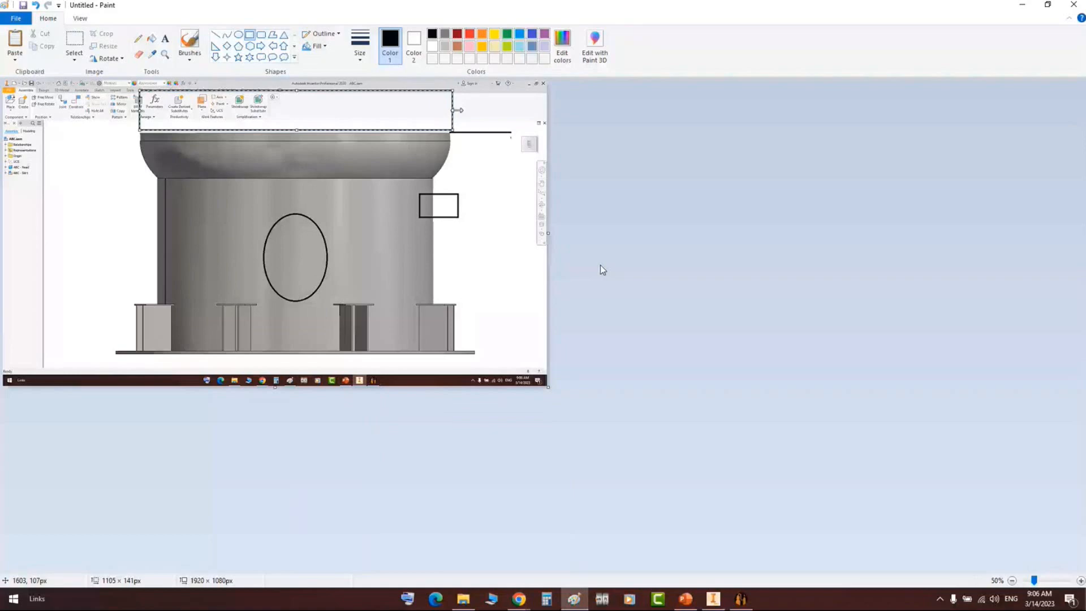
{"action": "left_click_drag", "start_coordinate": [457, 110], "coordinate": [434, 110]}
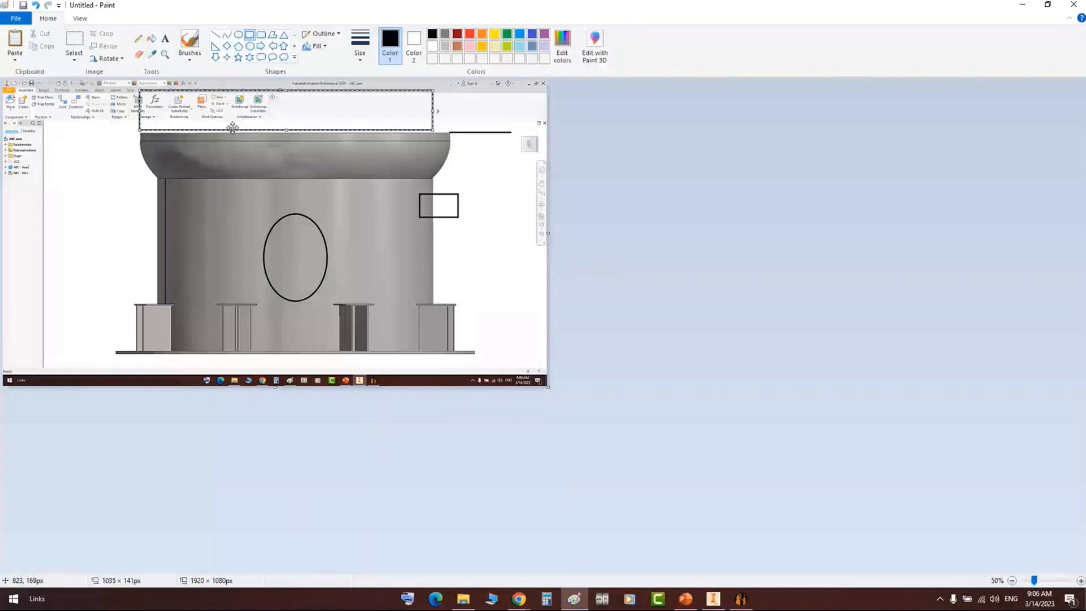
{"action": "left_click_drag", "start_coordinate": [139, 111], "coordinate": [156, 111]}
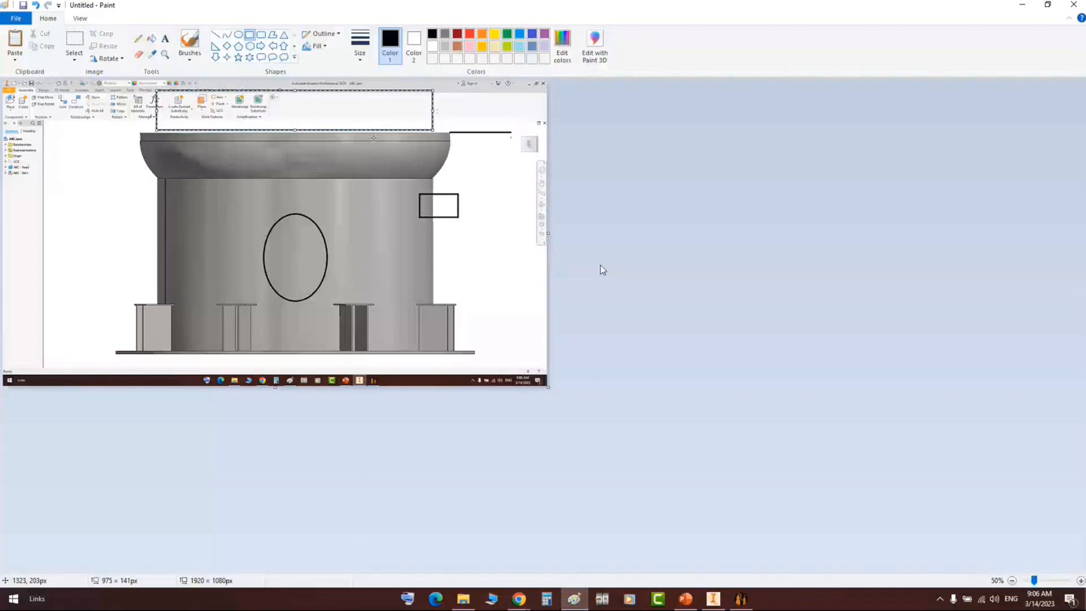
{"action": "mouse_move", "coordinate": [293, 129]}
{"action": "left_mouse_down"}
{"action": "mouse_move", "coordinate": [294, 207]}
{"action": "mouse_move", "coordinate": [302, 131]}
{"action": "left_mouse_up"}
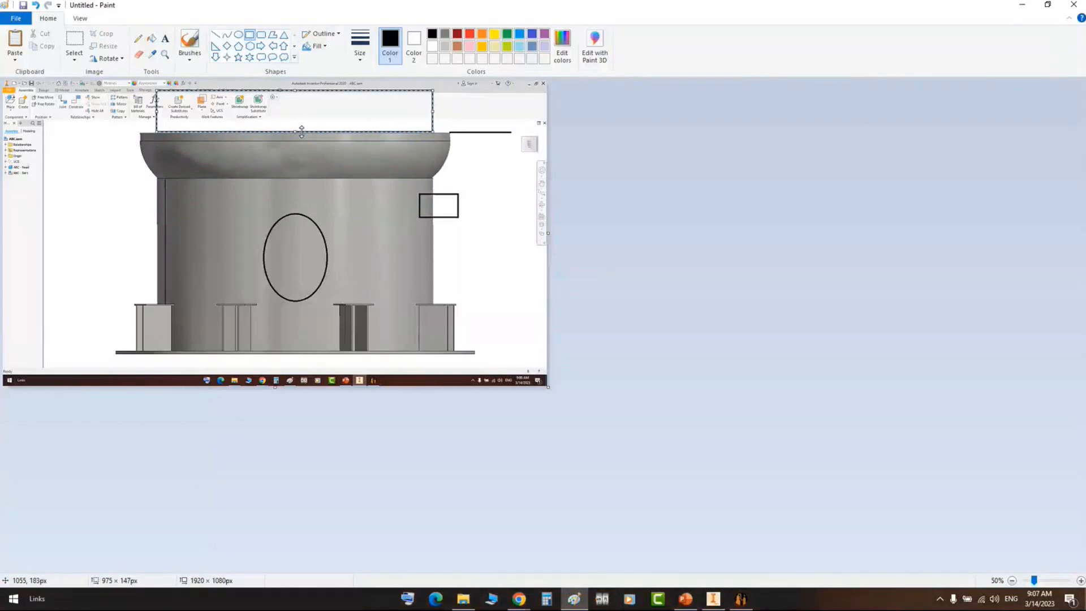
{"action": "left_click", "coordinate": [464, 117]}
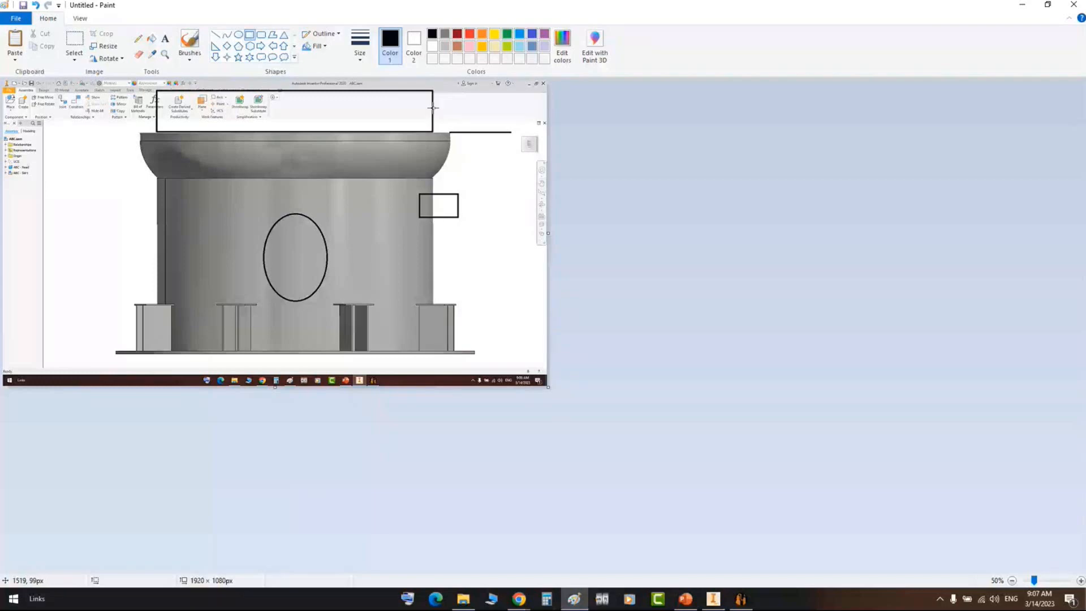
{"action": "left_click_drag", "start_coordinate": [433, 108], "coordinate": [474, 248]}
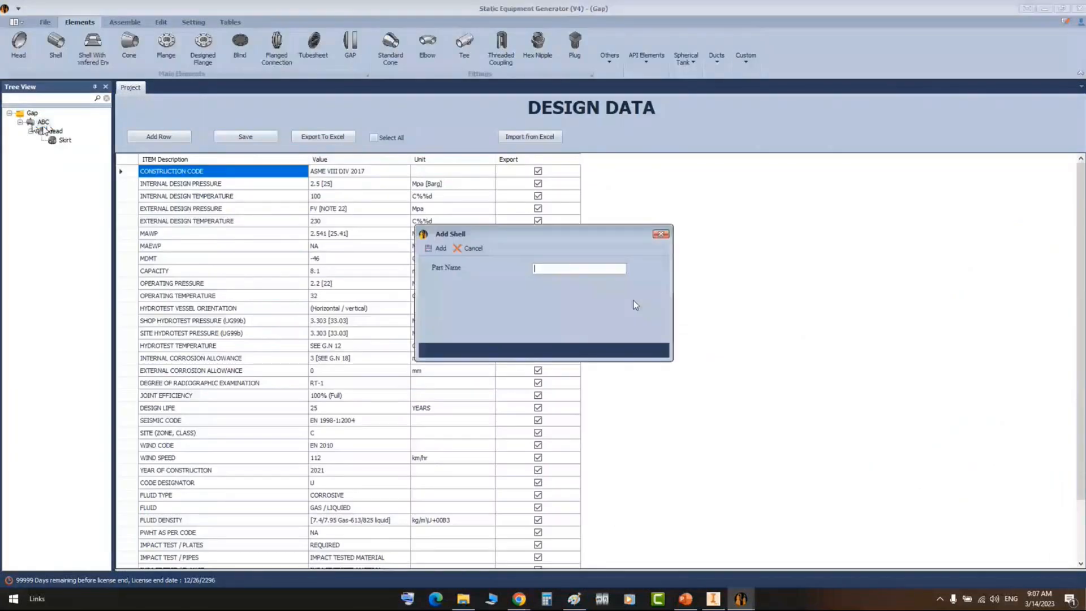
- Add a shell named Connection Point to the ABC vessel in Static Equipment Generator and choose the type Connection Point for nozzles as a Shell
{"action": "type", "text": "Conne"}
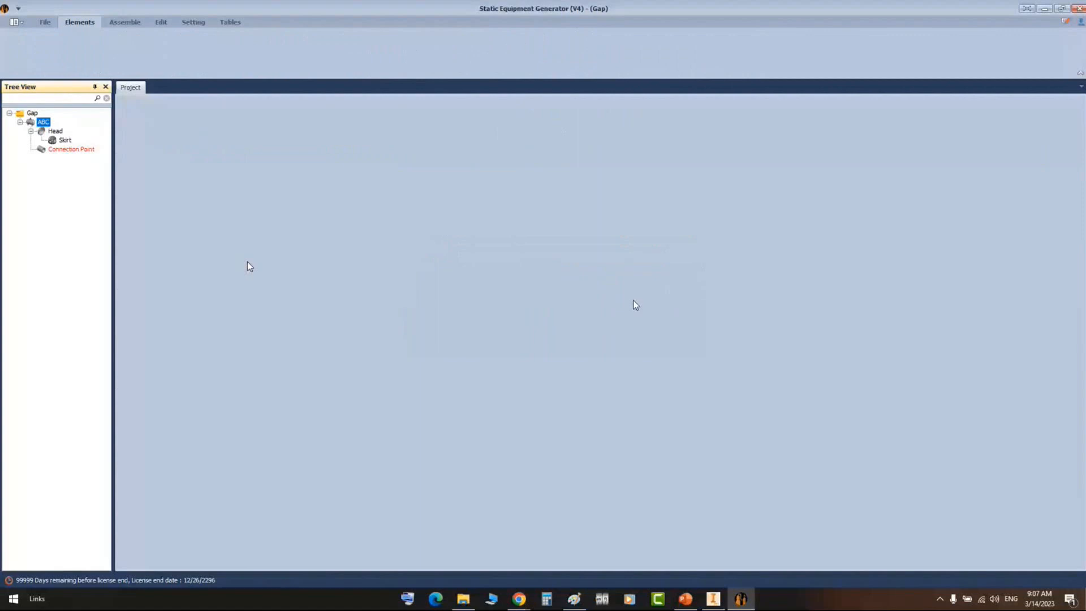
{"action": "left_click", "coordinate": [52, 151]}
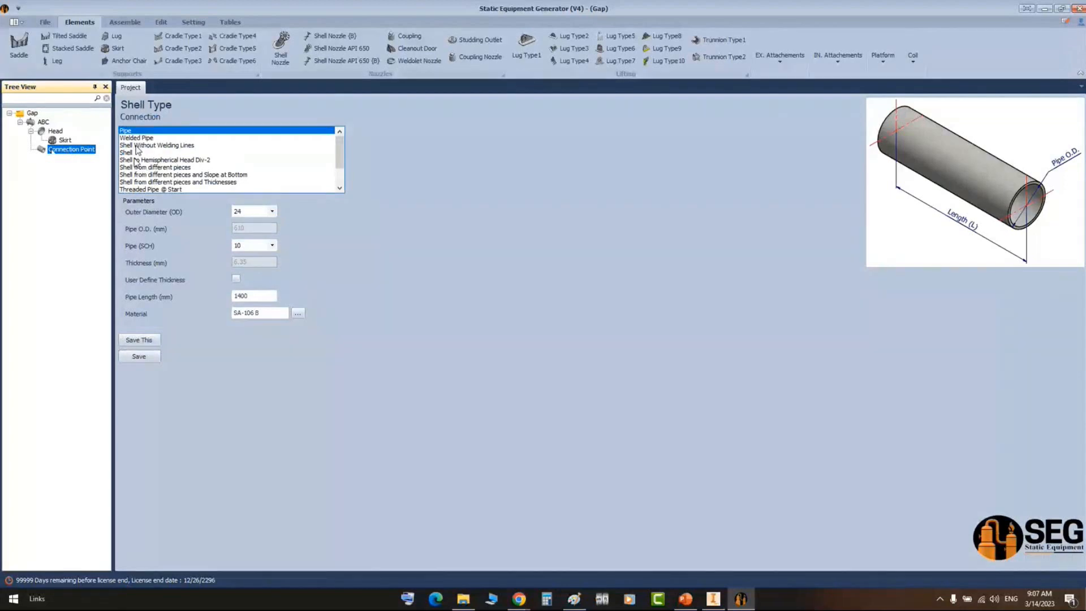
{"action": "left_click_drag", "start_coordinate": [339, 151], "coordinate": [341, 184]}
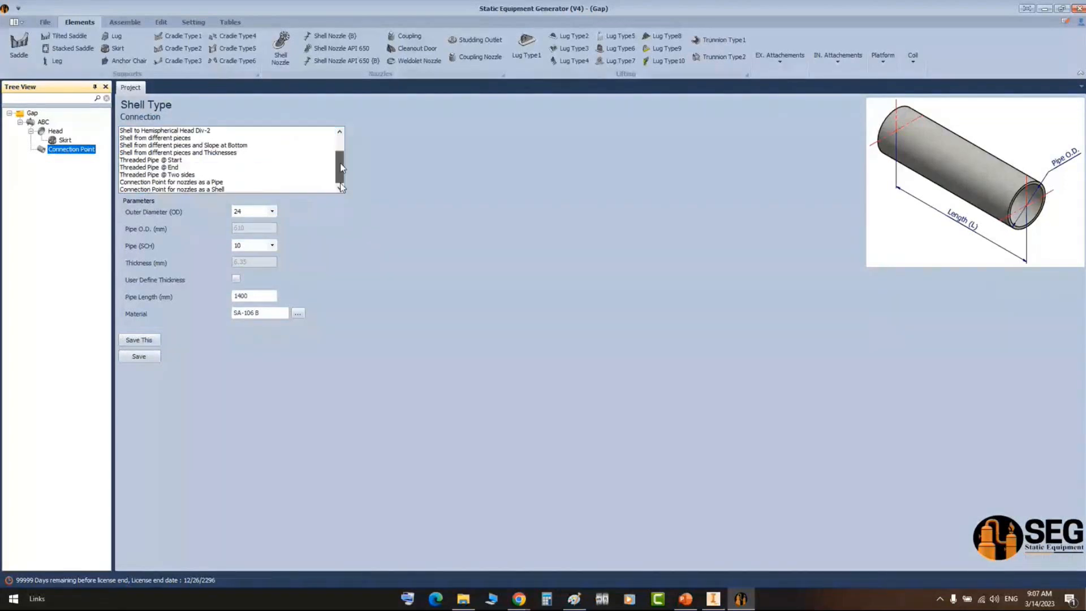
{"action": "left_click", "coordinate": [185, 183]}
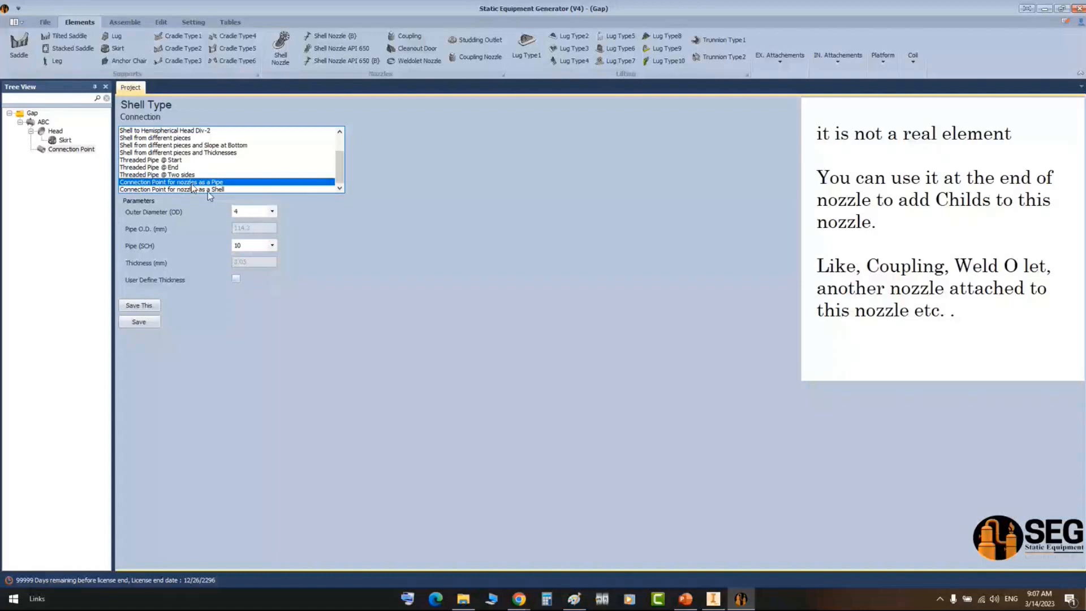
{"action": "left_click", "coordinate": [195, 190]}
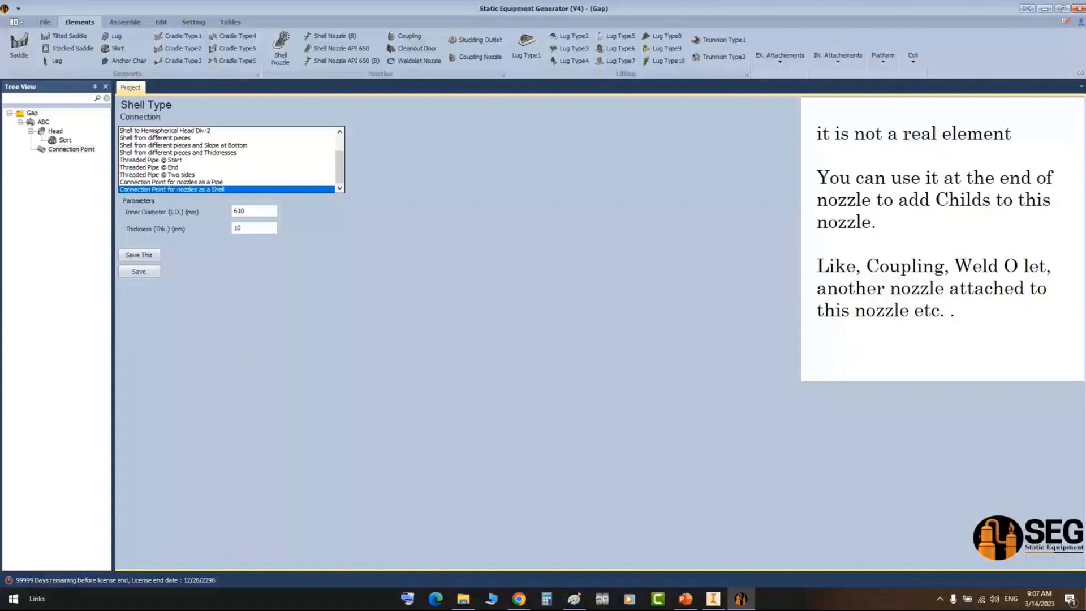
- Switch to Inventor and examine the skirt shell below the head from different angles
{"action": "left_click", "coordinate": [714, 599]}
{"action": "middle_click_drag", "start_coordinate": [470, 390], "coordinate": [501, 408], "text": "shift"}
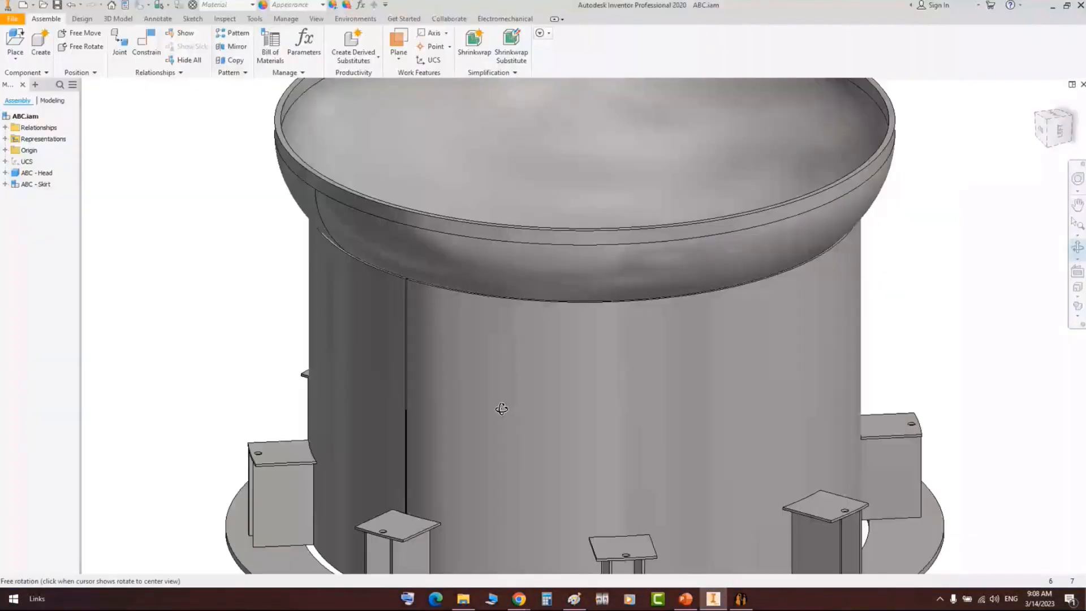
{"action": "middle_click_drag", "start_coordinate": [502, 408], "coordinate": [493, 338], "text": "shift"}
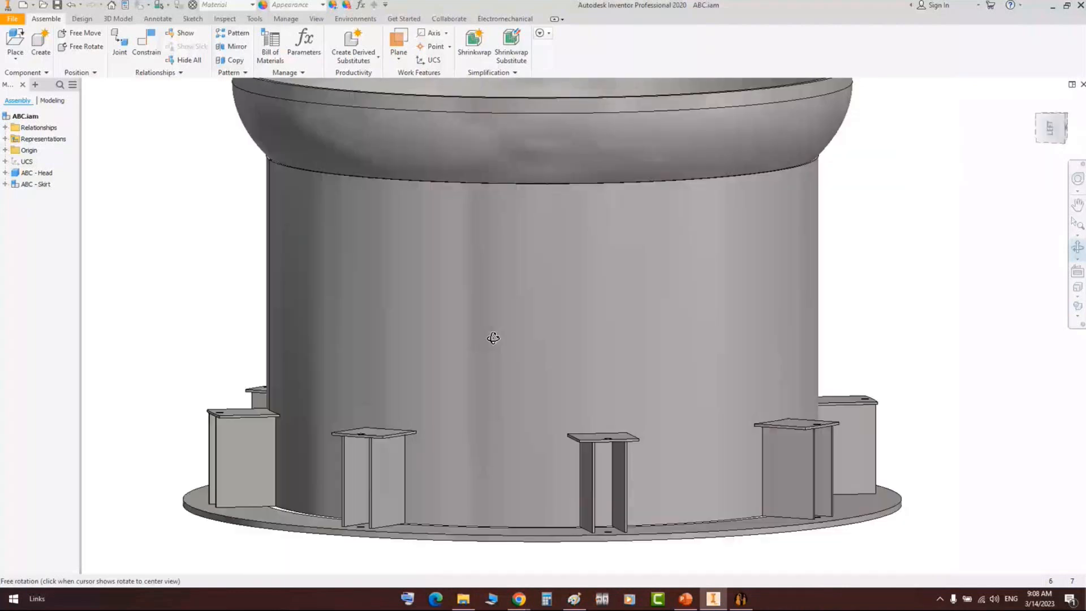
{"action": "key", "text": "F5"}
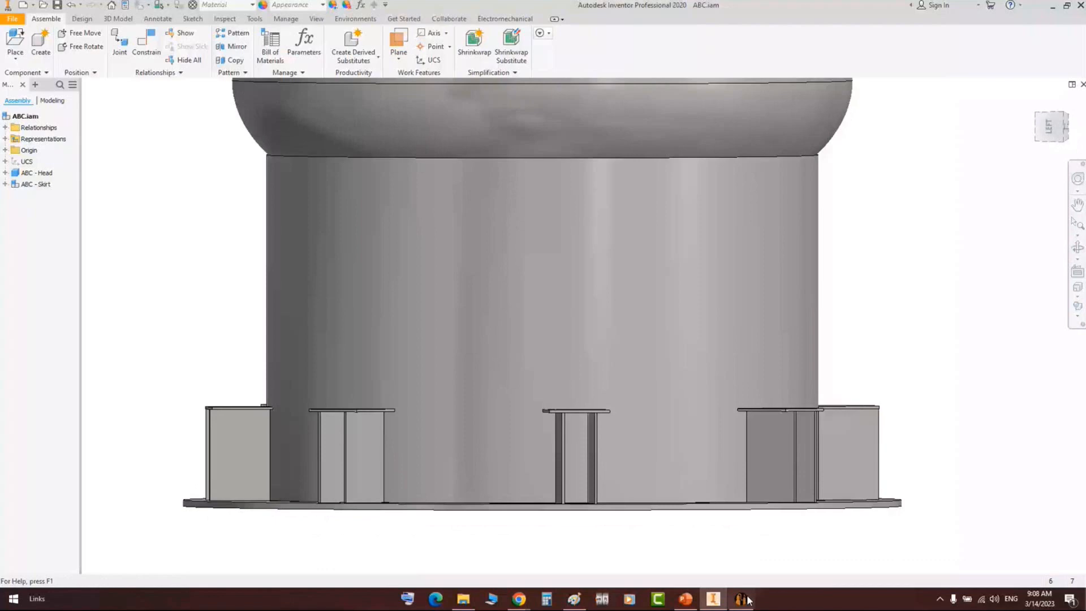
- Switch to Paint and delete the narrow 211 × 37 px rectangle beside the skirt
{"action": "left_click", "coordinate": [742, 599]}
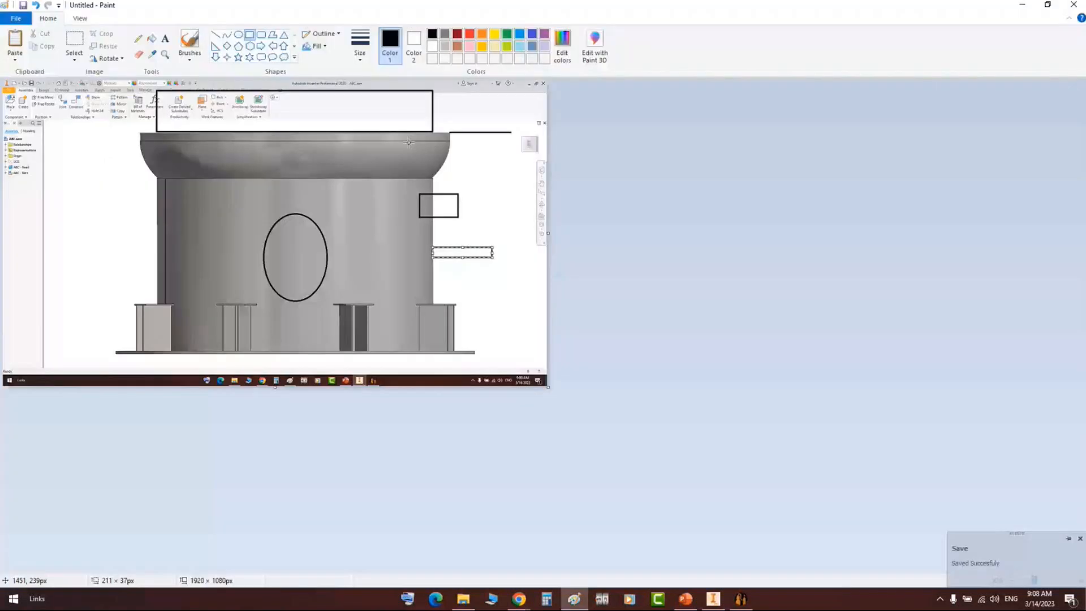
{"action": "scroll", "coordinate": [409, 142], "scroll_direction": "up", "scroll_amount": 1, "text": "ctrl"}
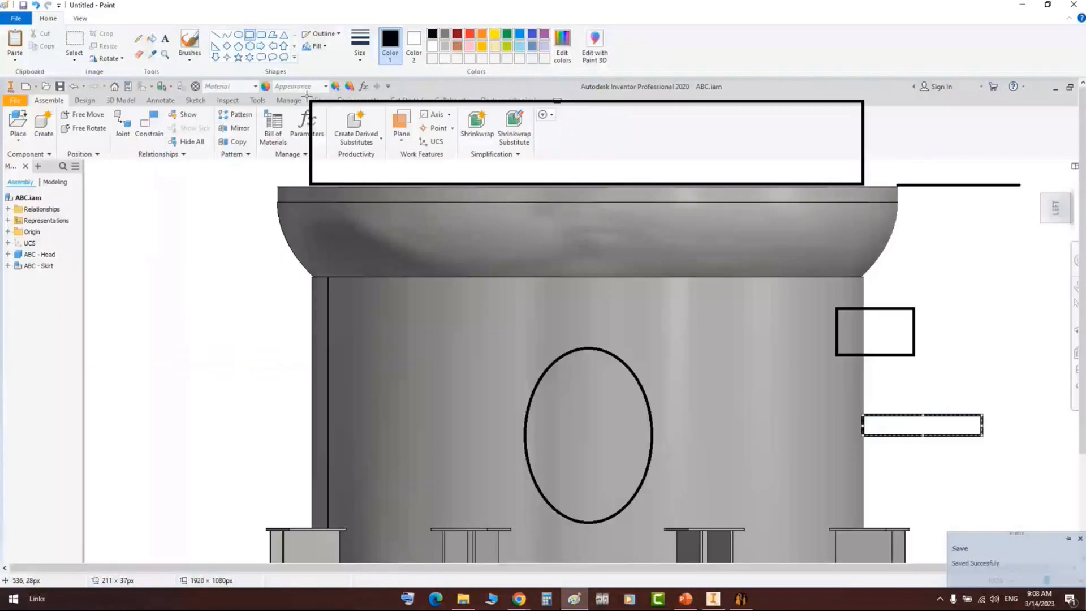
{"action": "key", "text": "Delete"}
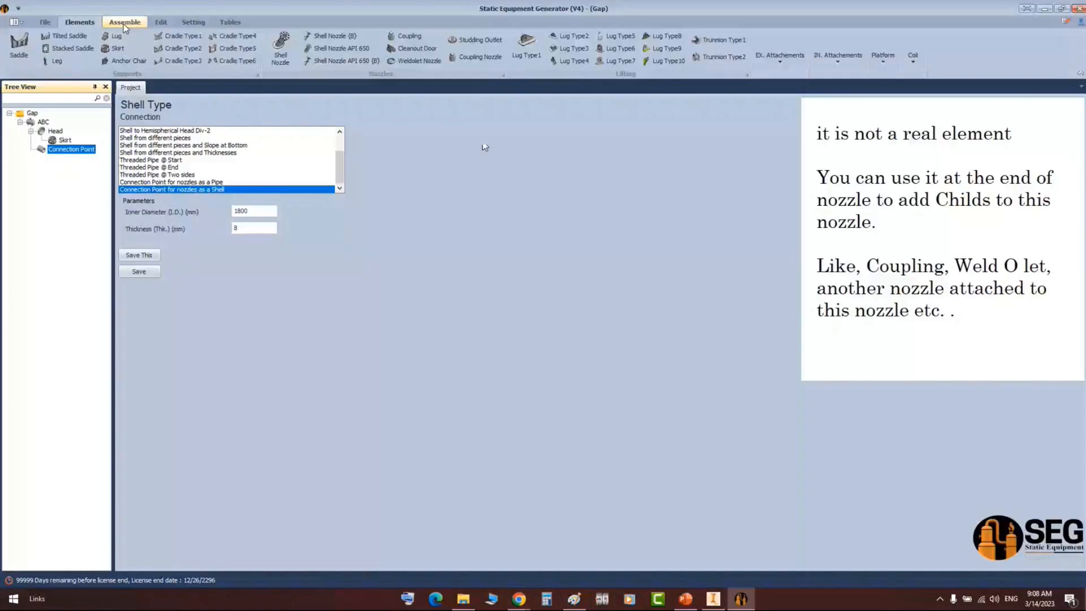
- Assemble the Connection Point into the Inventor model and check its component's contents in the model tree
{"action": "left_click", "coordinate": [124, 23]}
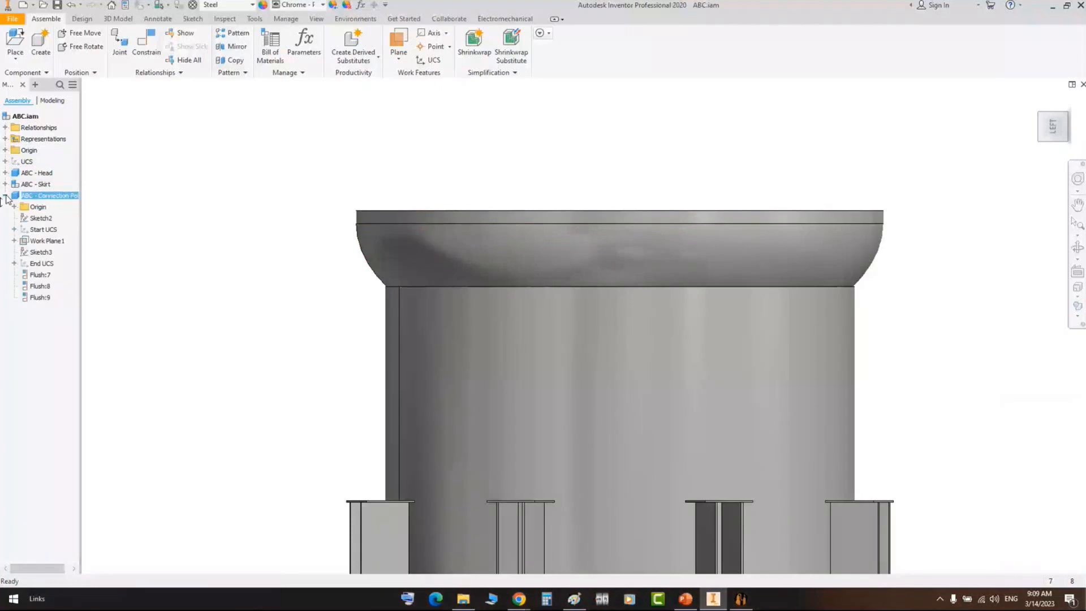
{"action": "left_click", "coordinate": [5, 195]}
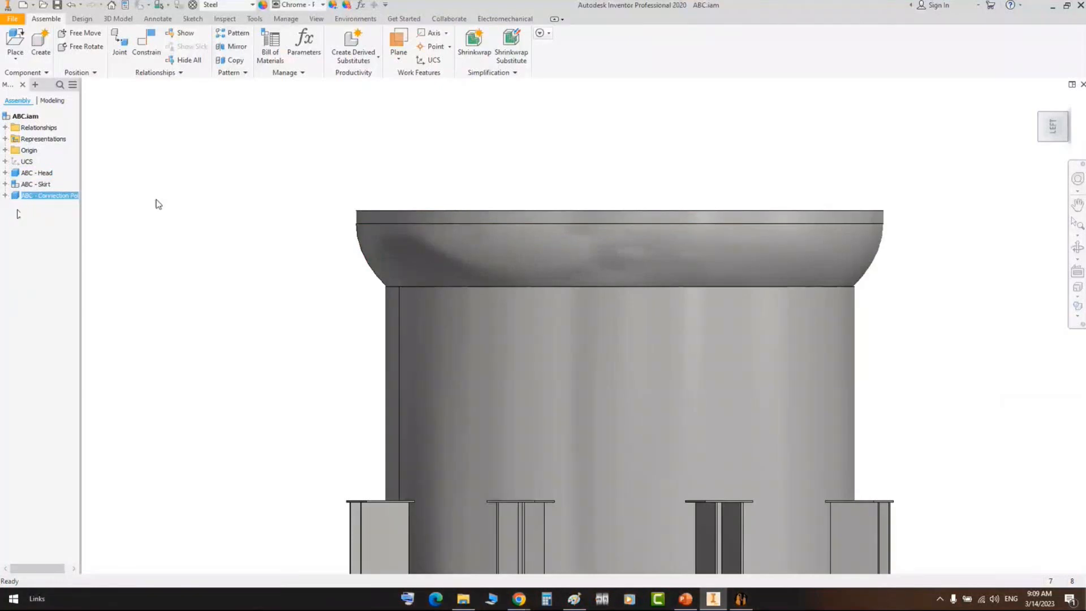
{"action": "middle_click_drag", "start_coordinate": [662, 305], "coordinate": [623, 254]}
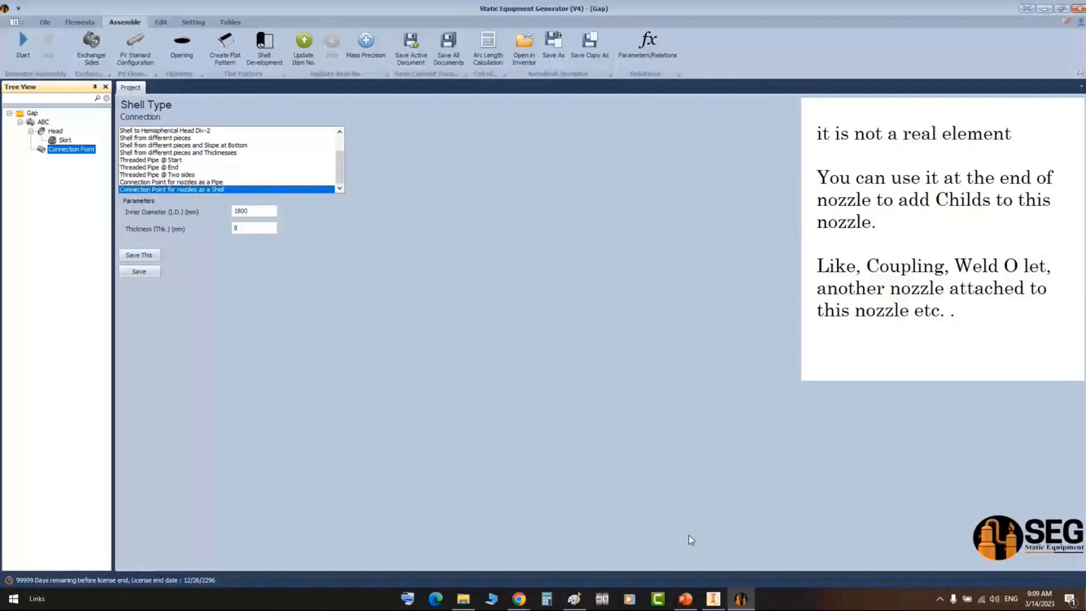
- Add a Shell Nozzle (B) named V1 under the Connection Point, using the Nozzle From Pipe type with internal projection
{"action": "left_click", "coordinate": [57, 151]}
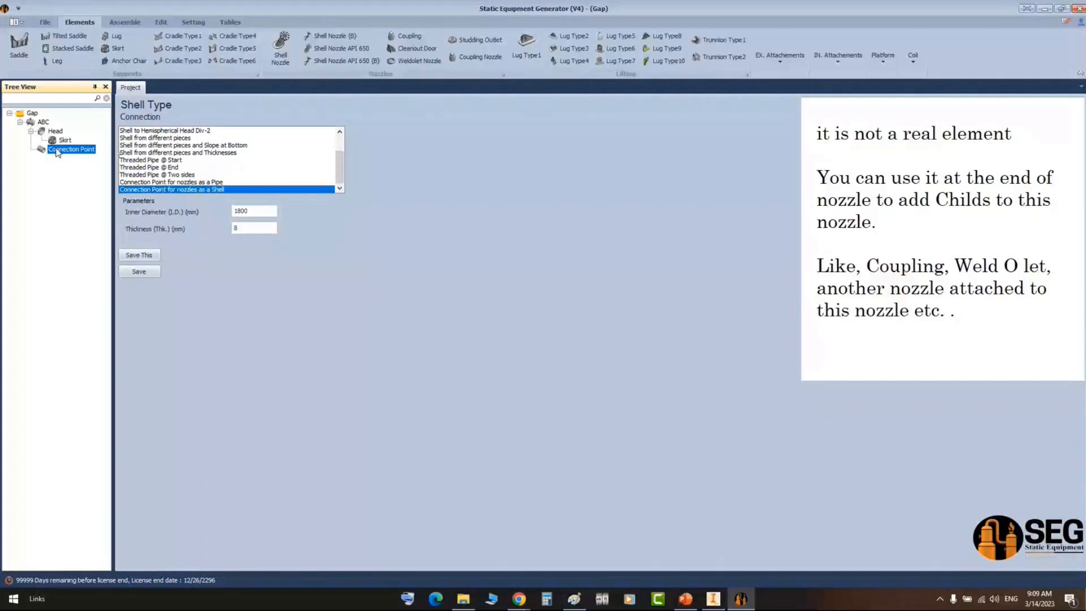
{"action": "left_click", "coordinate": [338, 36]}
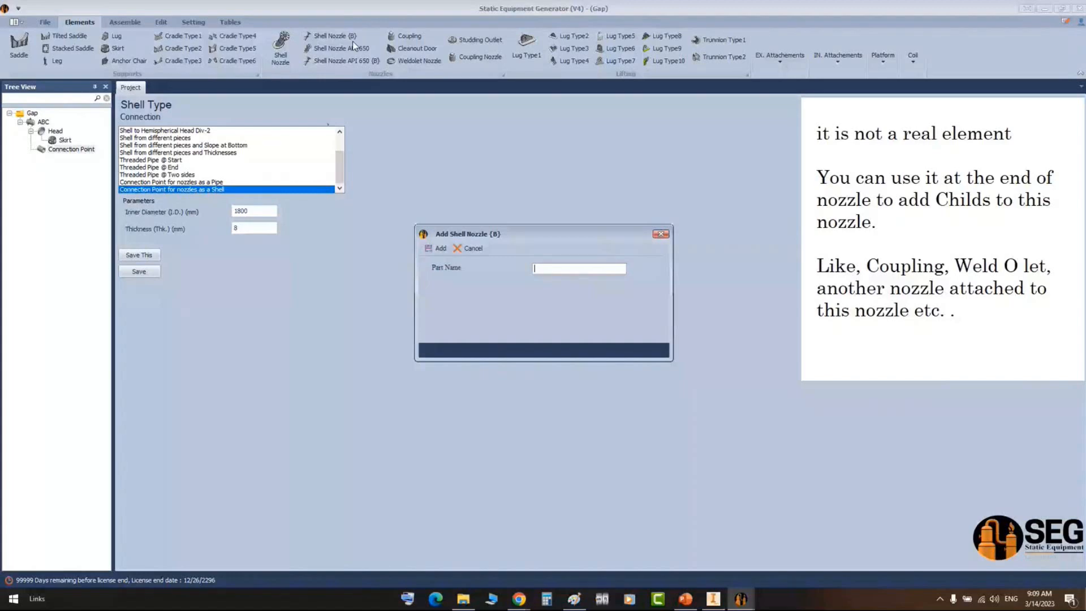
{"action": "type", "text": "V1"}
{"action": "left_click", "coordinate": [441, 249]}
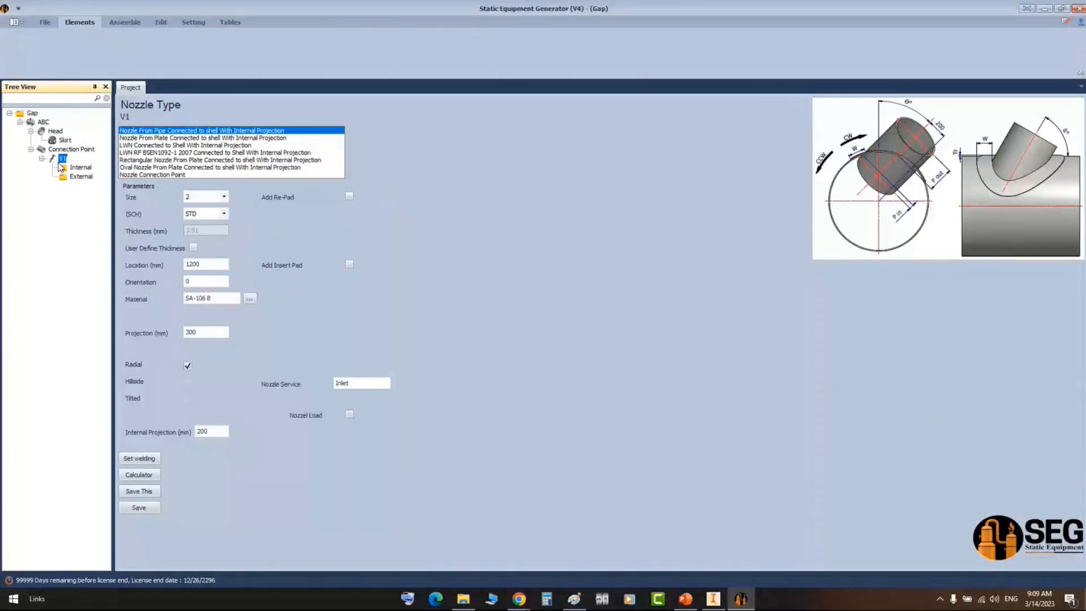
{"action": "left_click", "coordinate": [178, 132]}
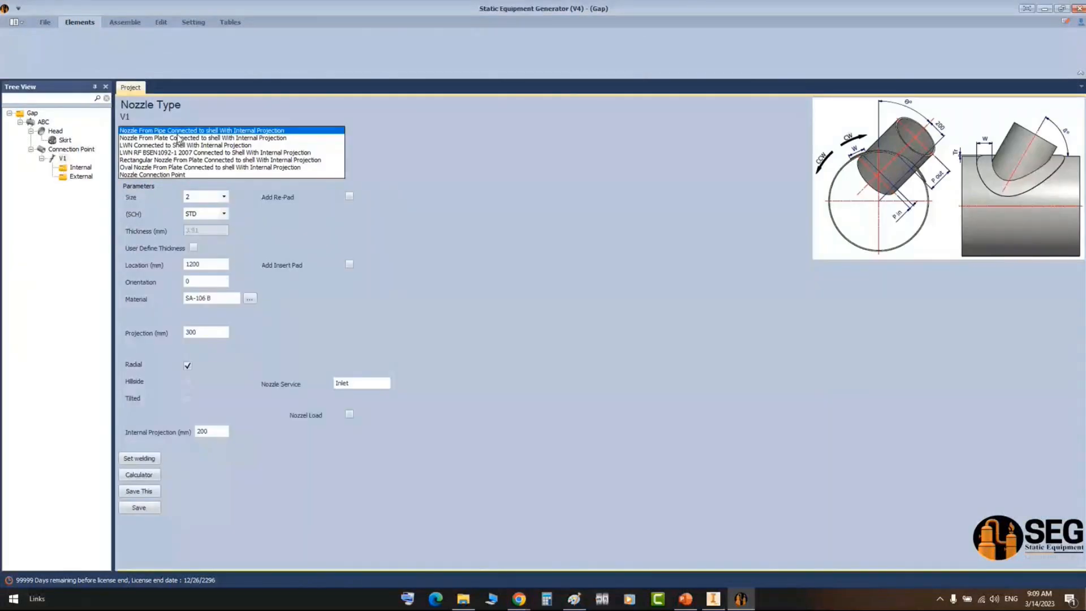
{"action": "left_click", "coordinate": [225, 214]}
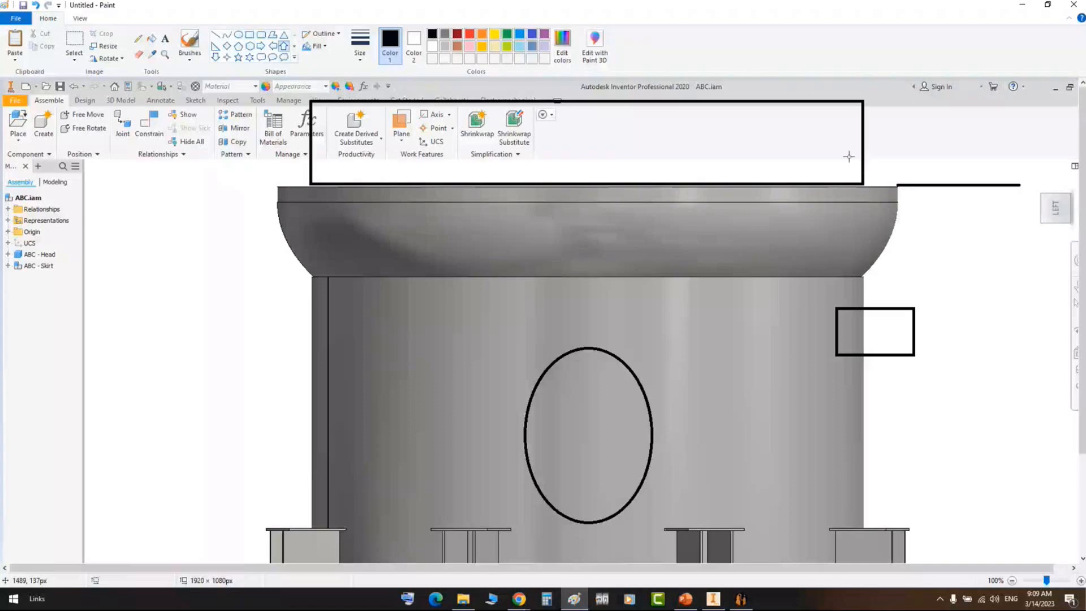
- In Paint, draw an upward arrow about 31 × 130 px above the reference line and a red-filled downward arrow about 100 × 227 px below it
{"action": "left_click_drag", "start_coordinate": [876, 95], "coordinate": [893, 168]}
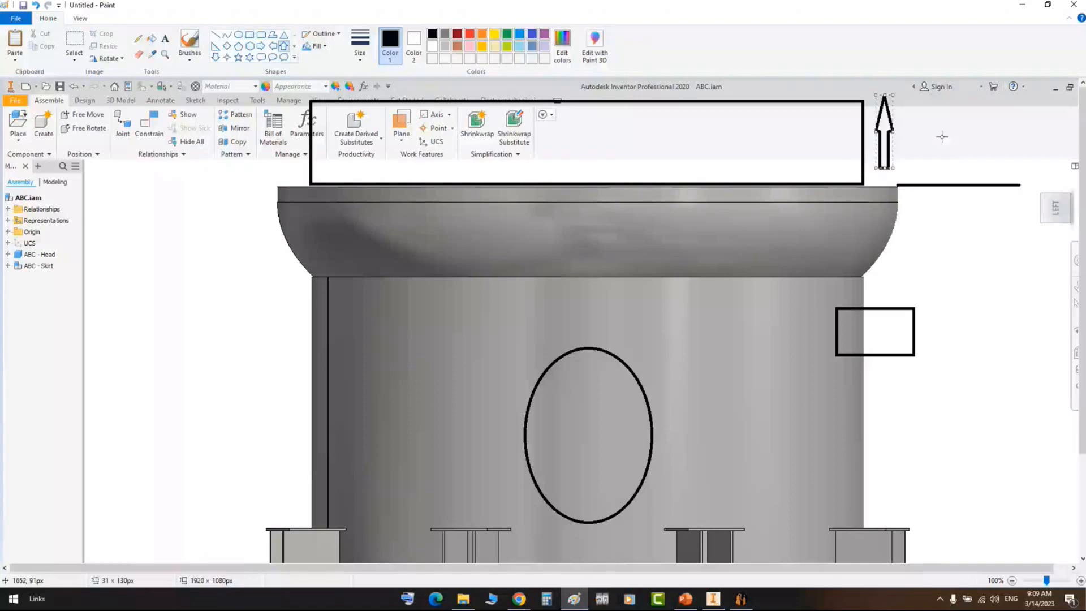
{"action": "left_click", "coordinate": [928, 200]}
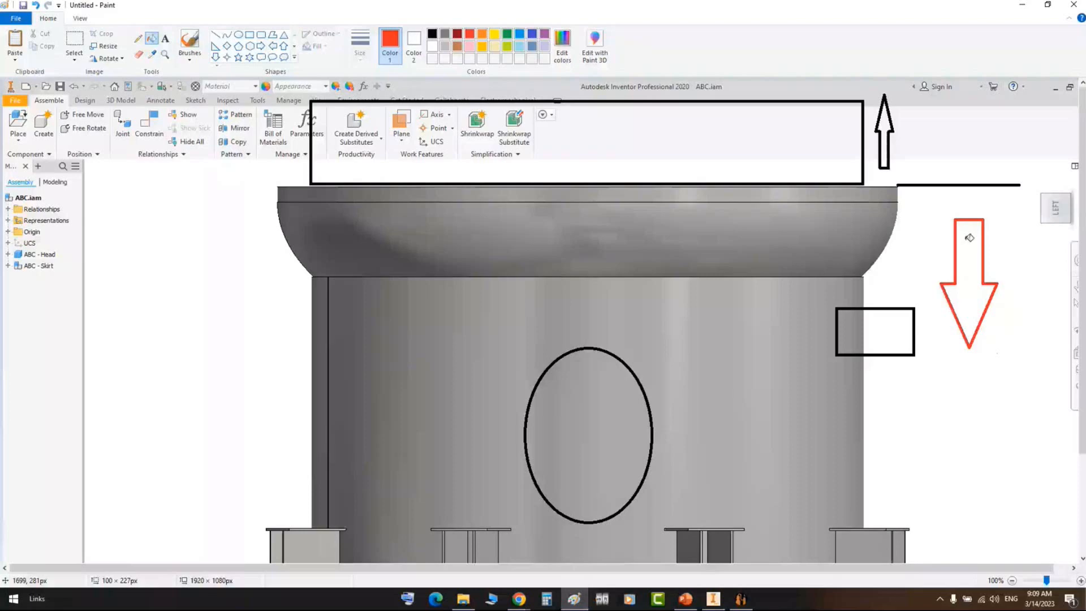
{"action": "left_click", "coordinate": [969, 238]}
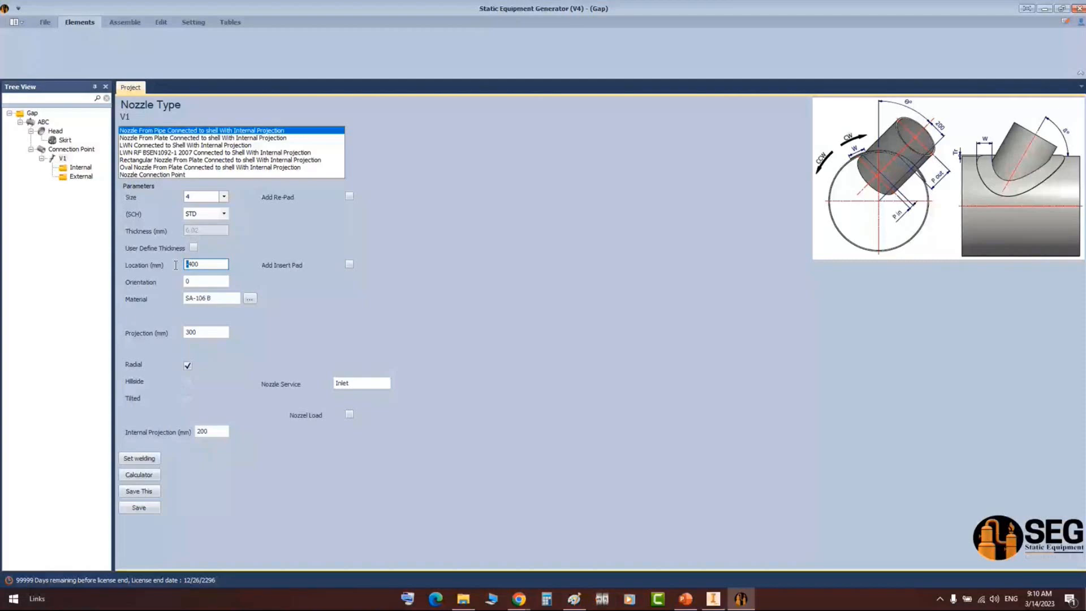
- Set V1 to size 4, location -400 mm, orientation 0, projection and internal projection 50 mm, and service Vent Opening; save and assemble it
{"action": "left_click", "coordinate": [196, 282]}
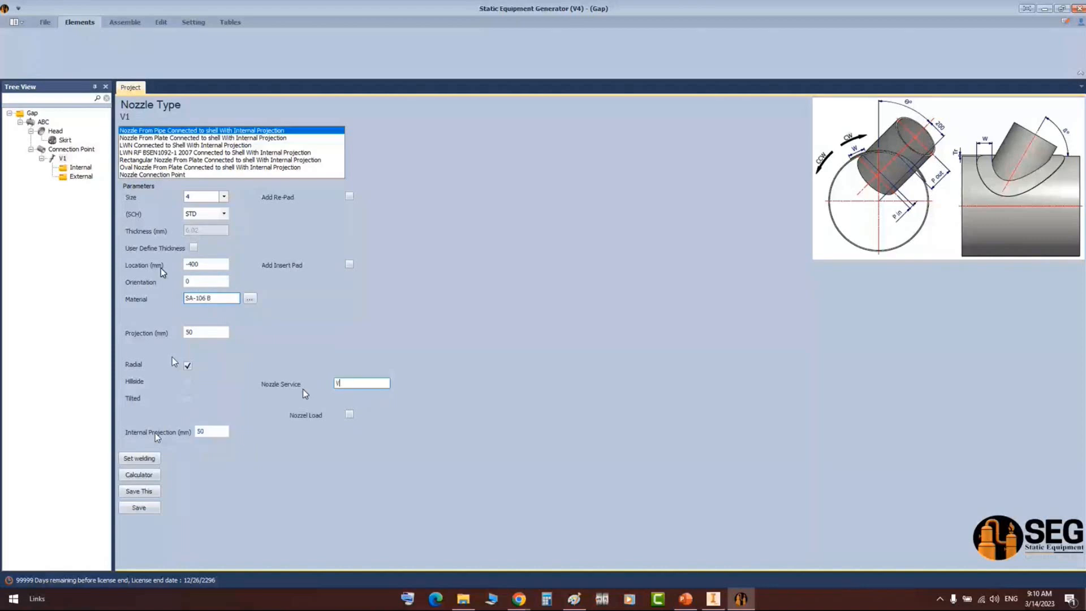
{"action": "type", "text": "ent Opening"}
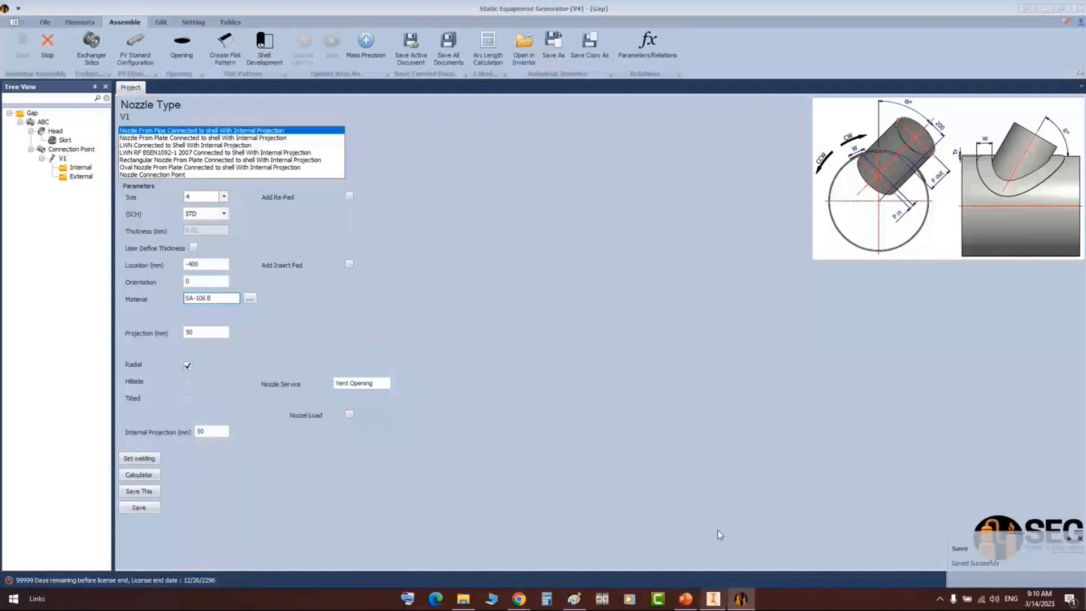
- Switch to Inventor and examine the V1 vent nozzle on the skirt from outside and inside
{"action": "left_click", "coordinate": [713, 598]}
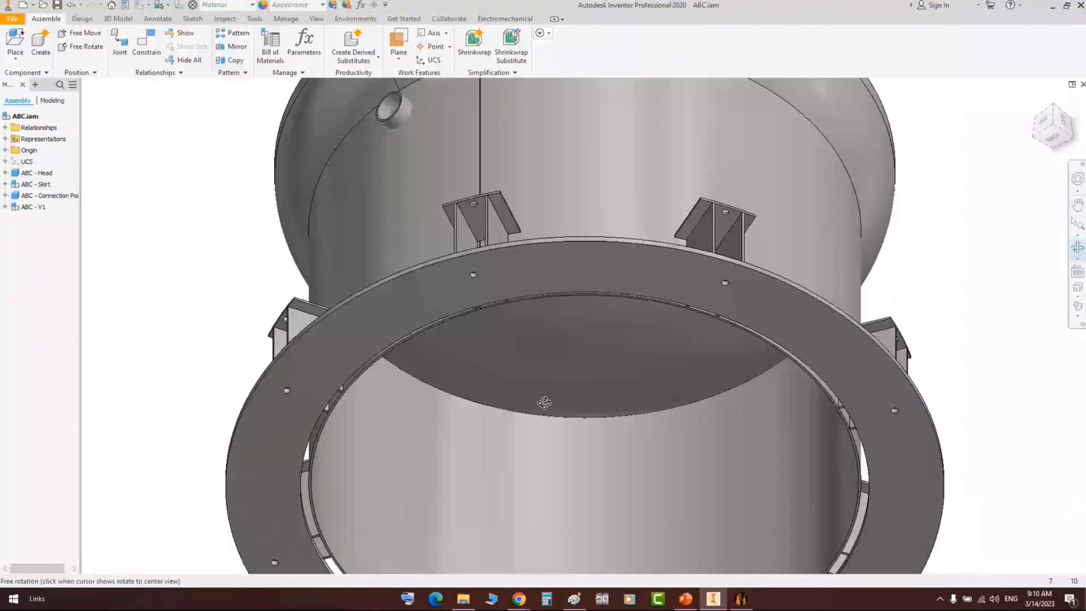
{"action": "left_click_drag", "start_coordinate": [544, 402], "coordinate": [590, 393]}
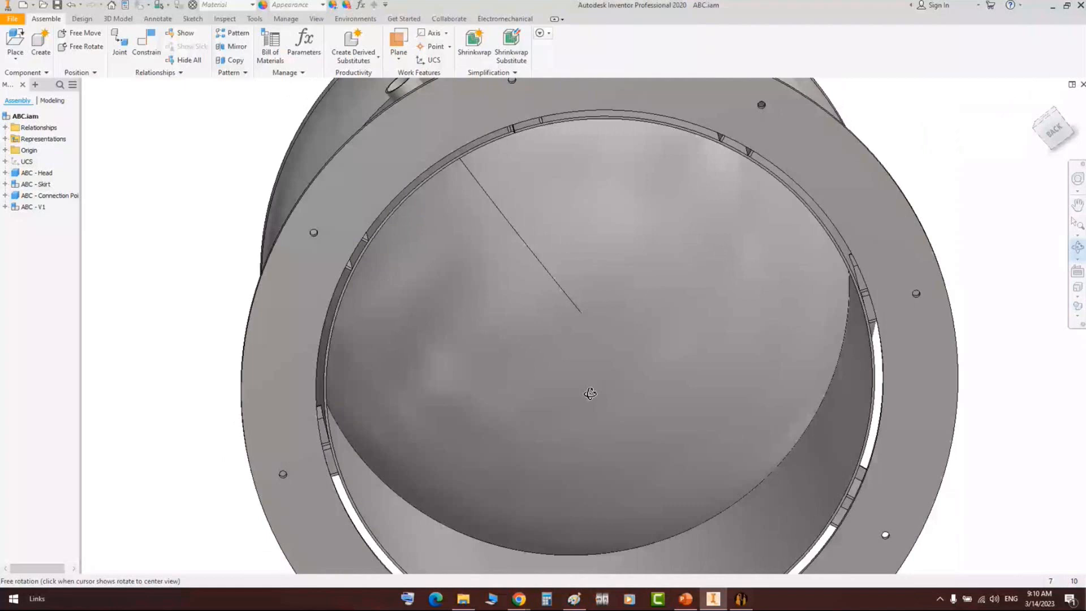
{"action": "left_click_drag", "start_coordinate": [590, 393], "coordinate": [618, 387]}
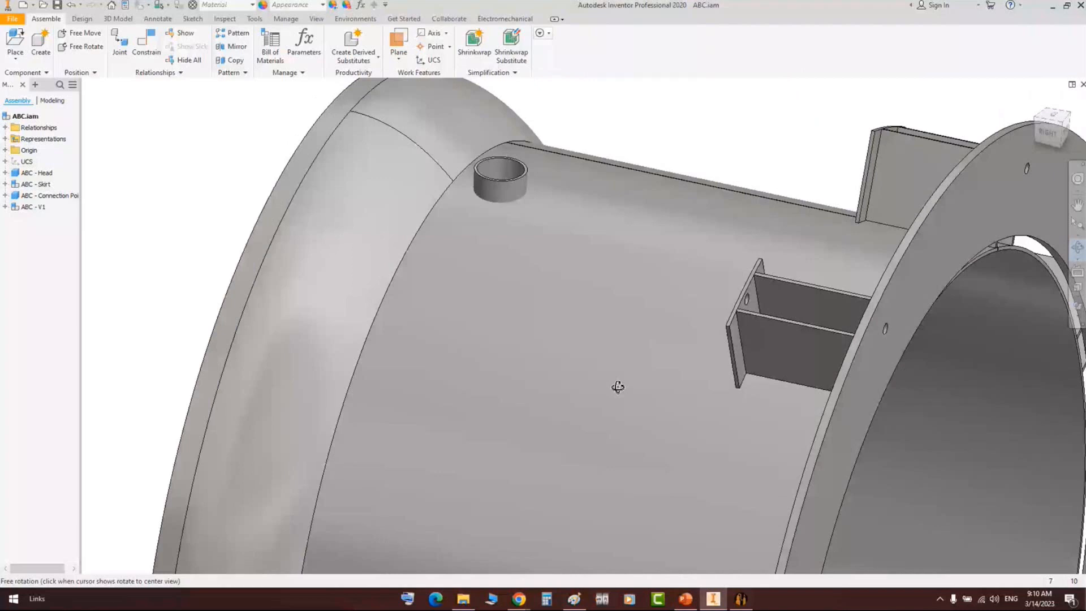
{"action": "left_click_drag", "start_coordinate": [617, 387], "coordinate": [583, 223]}
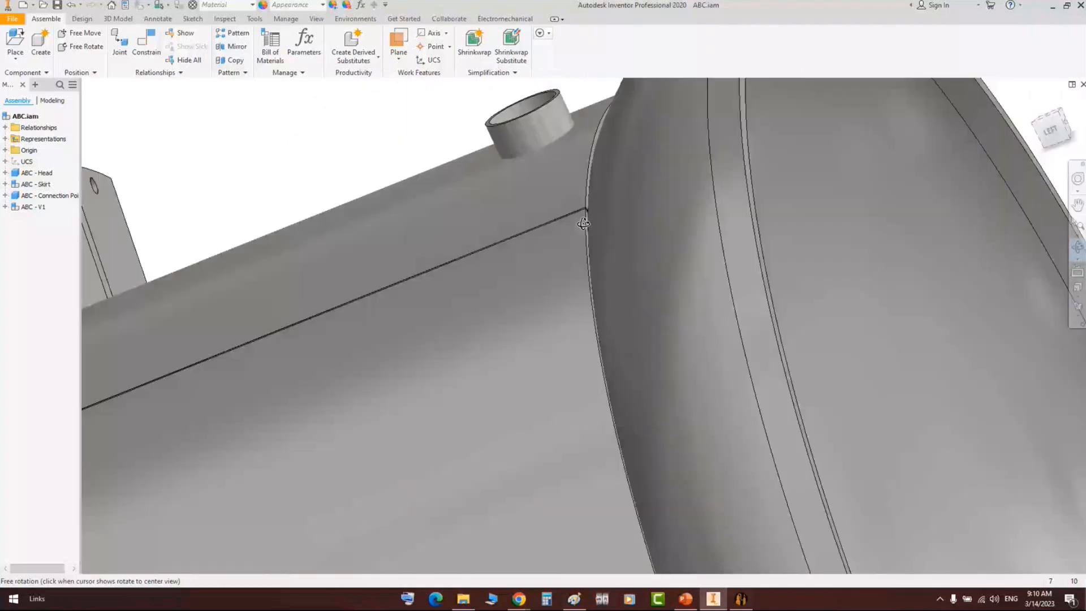
{"action": "left_click_drag", "start_coordinate": [583, 223], "coordinate": [521, 218]}
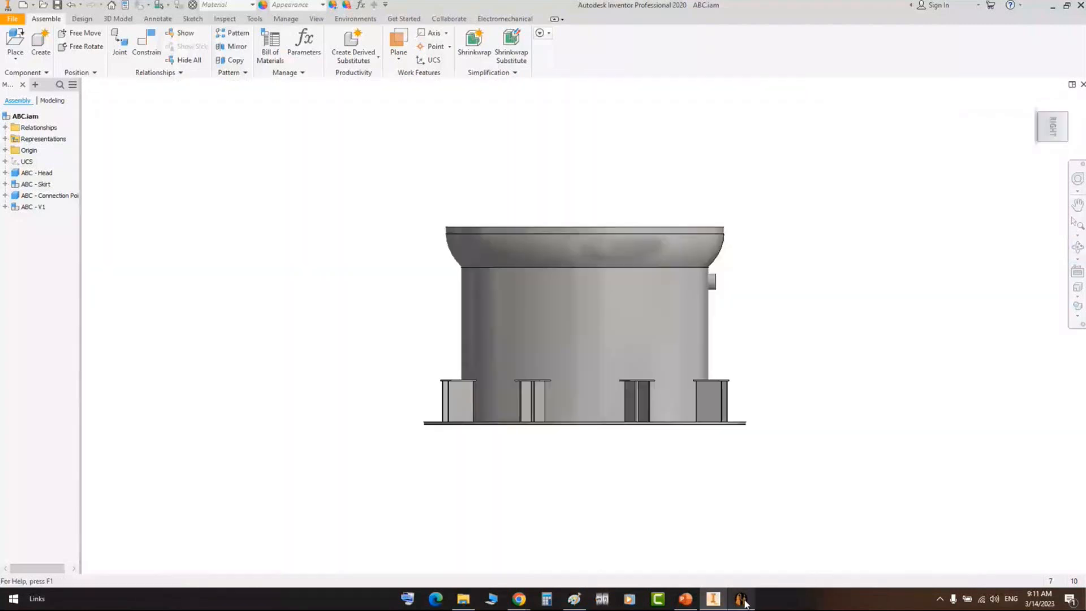
- Back in Static Equipment Generator, add a Shell Nozzle (B) named Access under the Connection Point and choose the Rectangular Nozzle From Plate type
{"action": "left_click", "coordinate": [741, 600]}
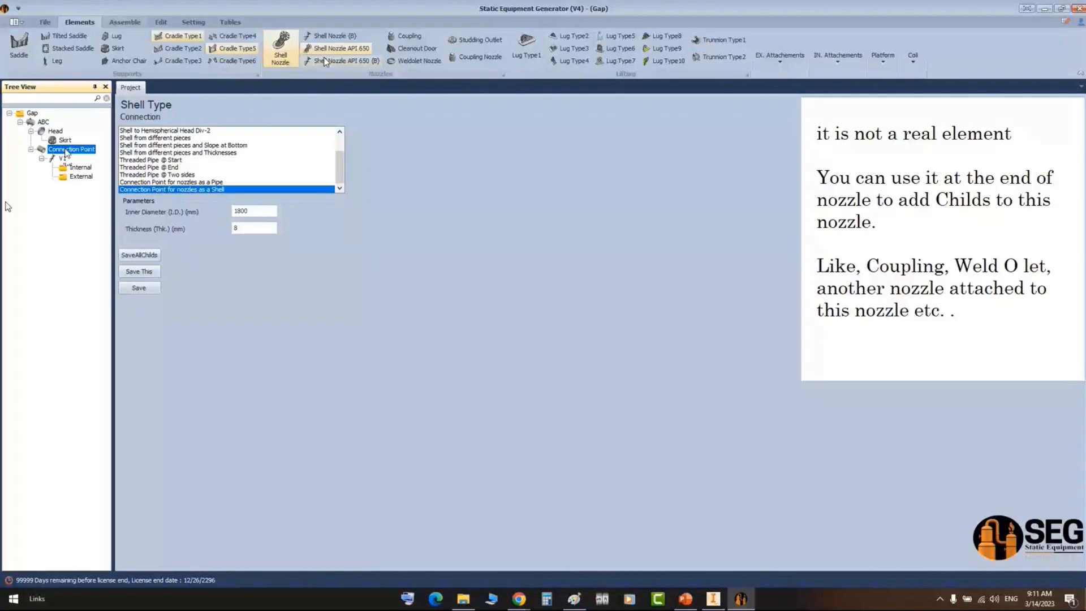
{"action": "left_click", "coordinate": [326, 61]}
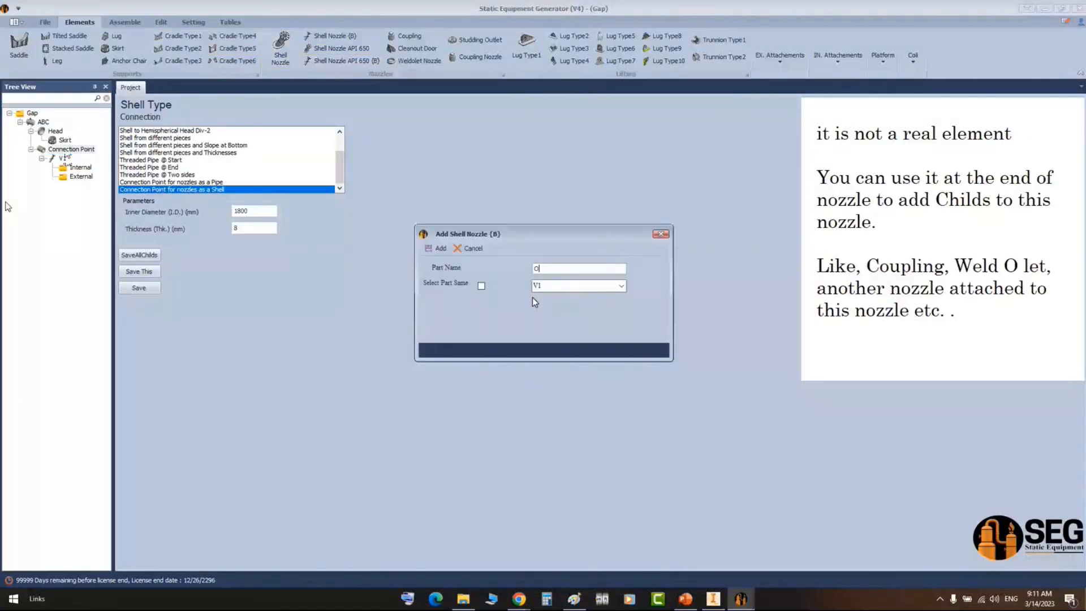
{"action": "type", "text": "Access"}
{"action": "key", "text": "Return"}
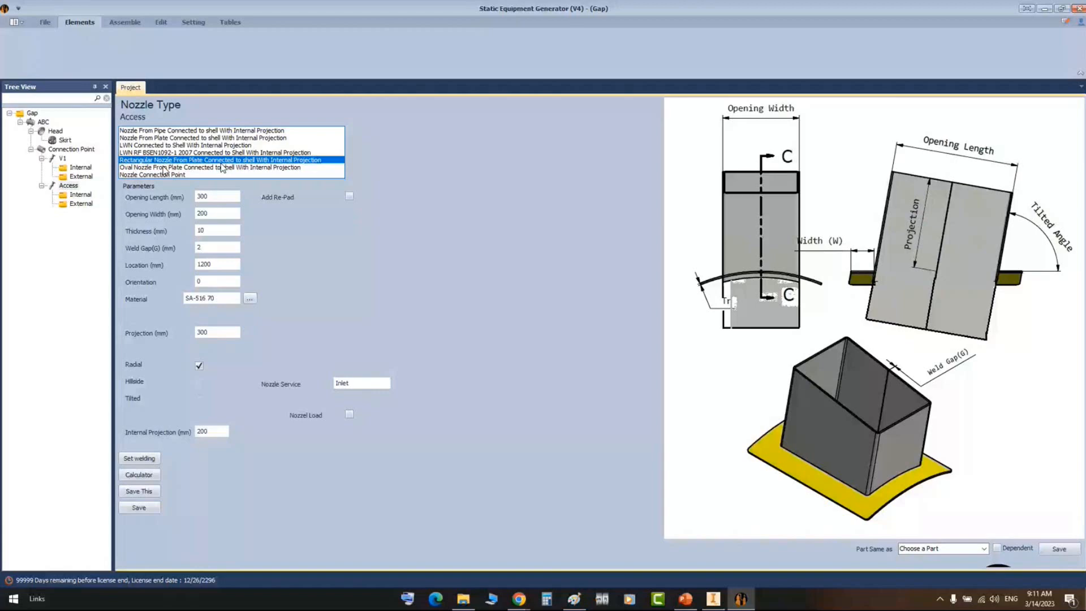
- Set the Access nozzle's opening length to 500 mm, opening width to 300 mm and thickness to 8 mm
{"action": "left_click", "coordinate": [229, 197]}
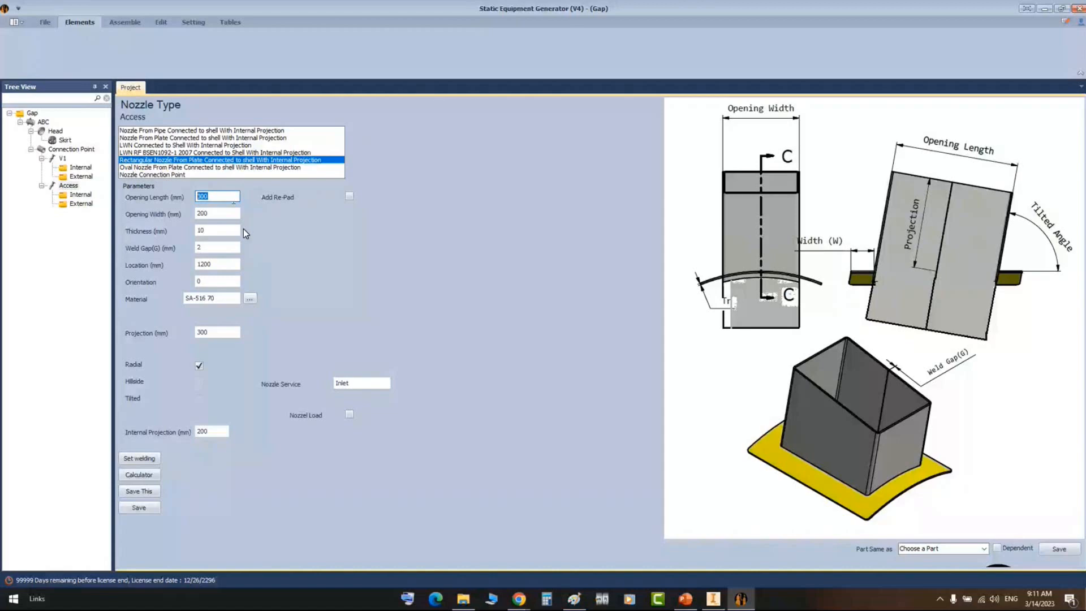
{"action": "type", "text": "500"}
{"action": "key", "text": "Tab"}
{"action": "type", "text": "300"}
{"action": "key", "text": "Tab"}
{"action": "type", "text": "8"}
- Place the Access nozzle at location -800 mm and orientation 90
{"action": "left_click_drag", "start_coordinate": [211, 264], "coordinate": [205, 264]}
{"action": "type", "text": "-800"}
{"action": "key", "text": "Tab"}
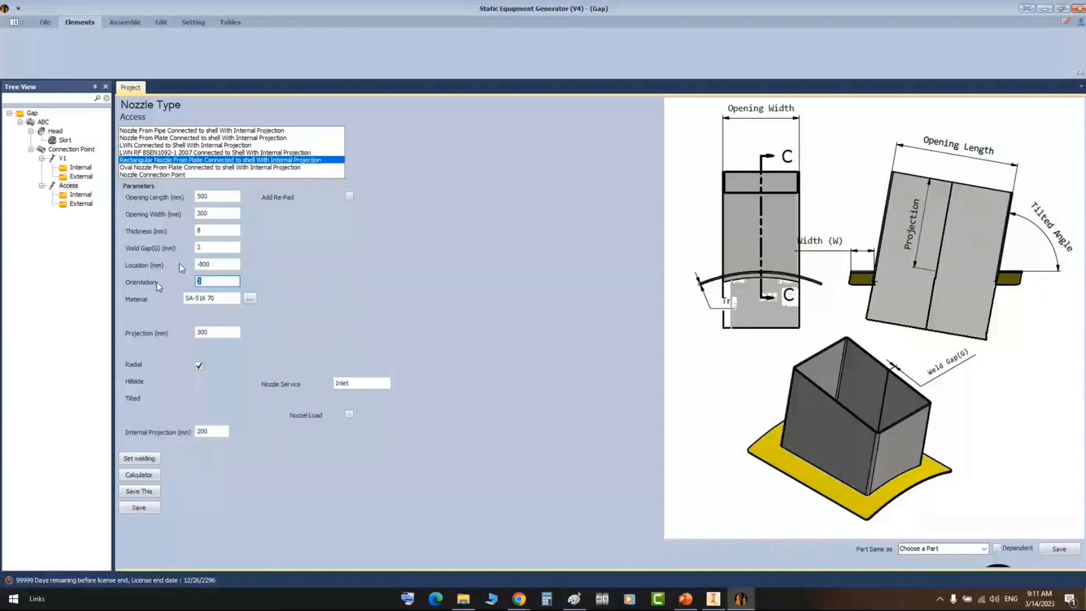
{"action": "type", "text": "90"}
{"action": "key", "text": "Tab"}
- Set the Access nozzle's projection and internal projection to 100 mm and its service to Access, and assemble it in Inventor
{"action": "type", "text": "1"}
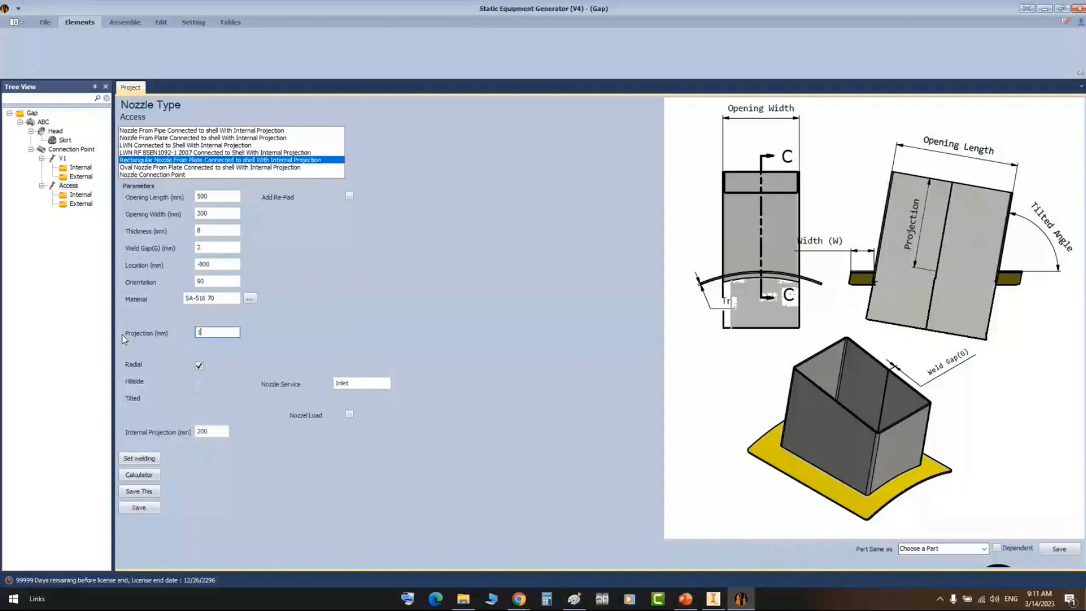
{"action": "type", "text": "00"}
{"action": "key", "text": "Tab"}
{"action": "type", "text": "100"}
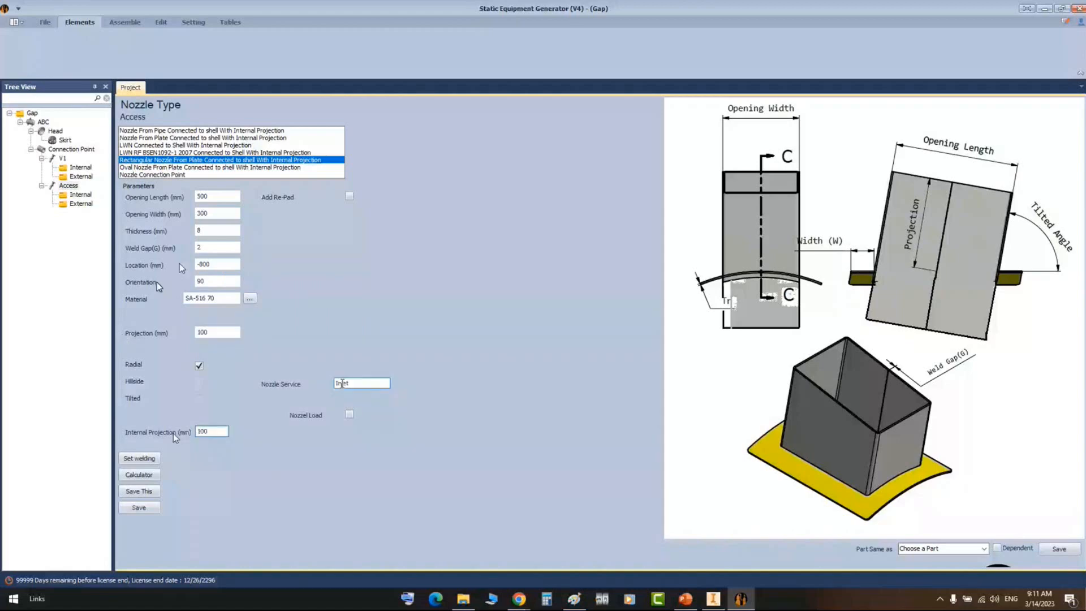
{"action": "double_click", "coordinate": [342, 383]}
{"action": "type", "text": "Access"}
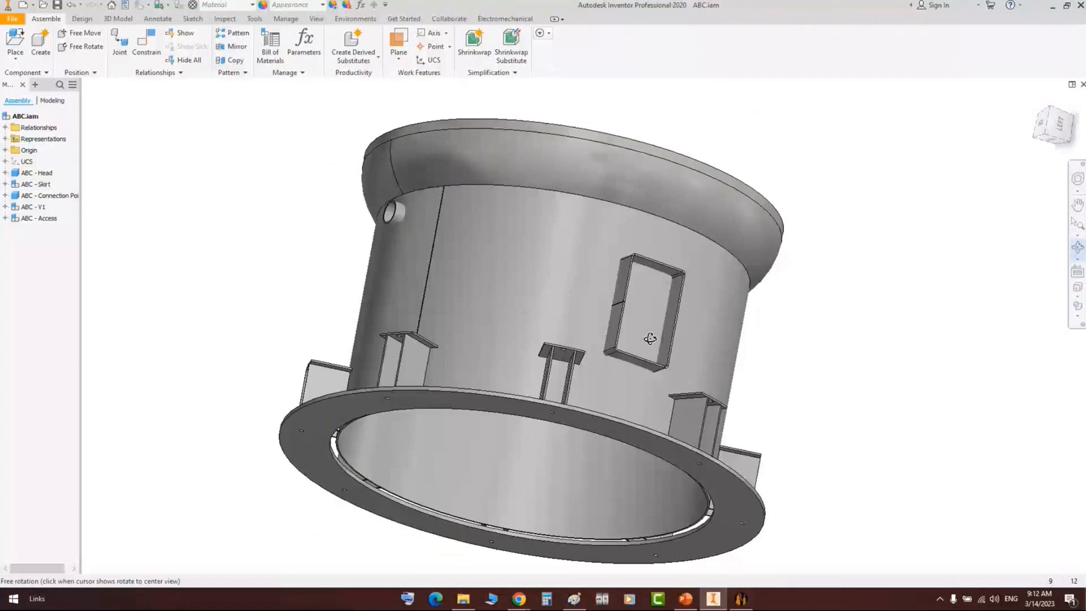
- Add a reinforcement pad to the Access nozzle, rebuild it in Inventor and inspect the pad's fit against the skirt
{"action": "left_click", "coordinate": [740, 599]}
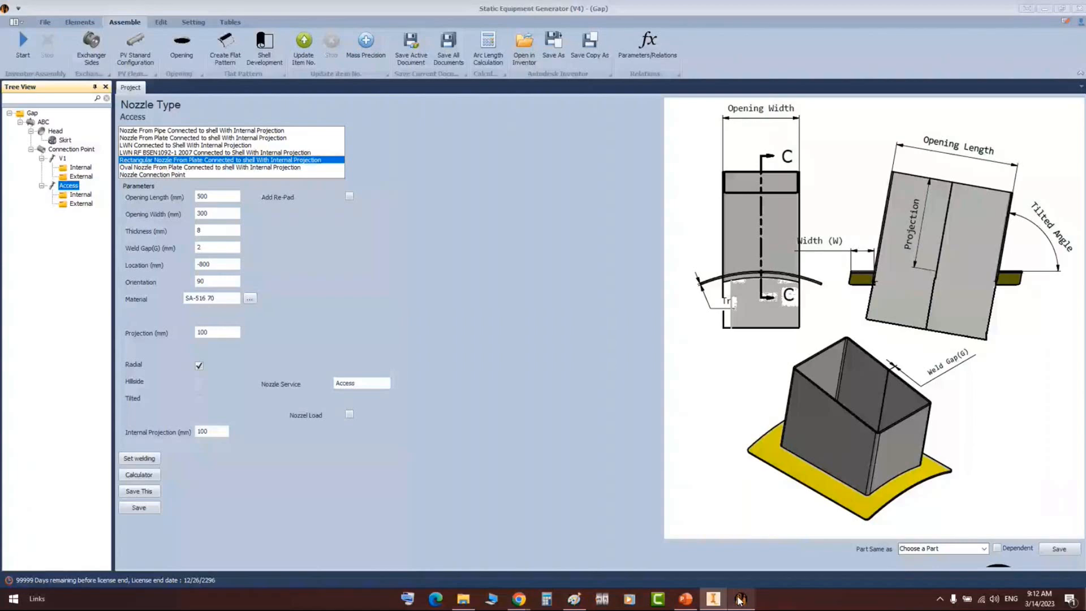
{"action": "left_click", "coordinate": [741, 599]}
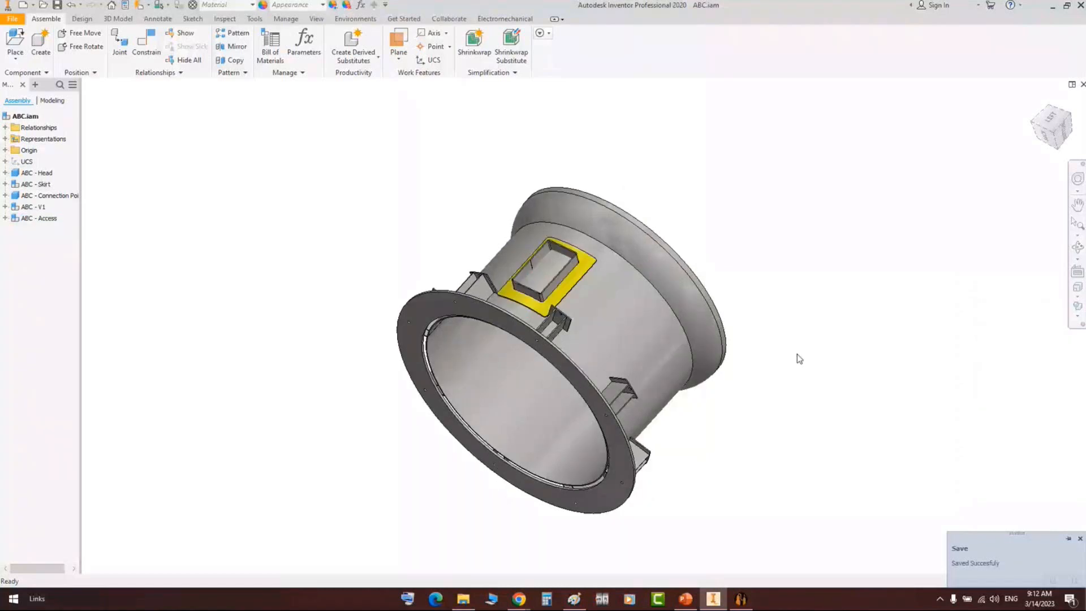
{"action": "middle_click_drag", "start_coordinate": [797, 355], "coordinate": [672, 365], "text": "shift"}
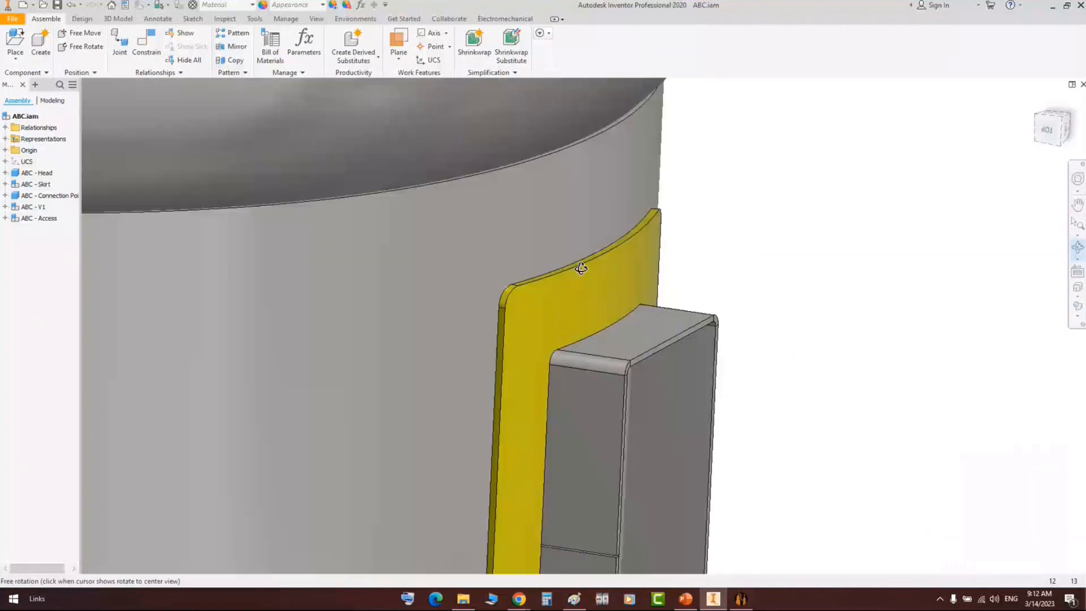
{"action": "middle_click_drag", "start_coordinate": [581, 268], "coordinate": [625, 305], "text": "shift"}
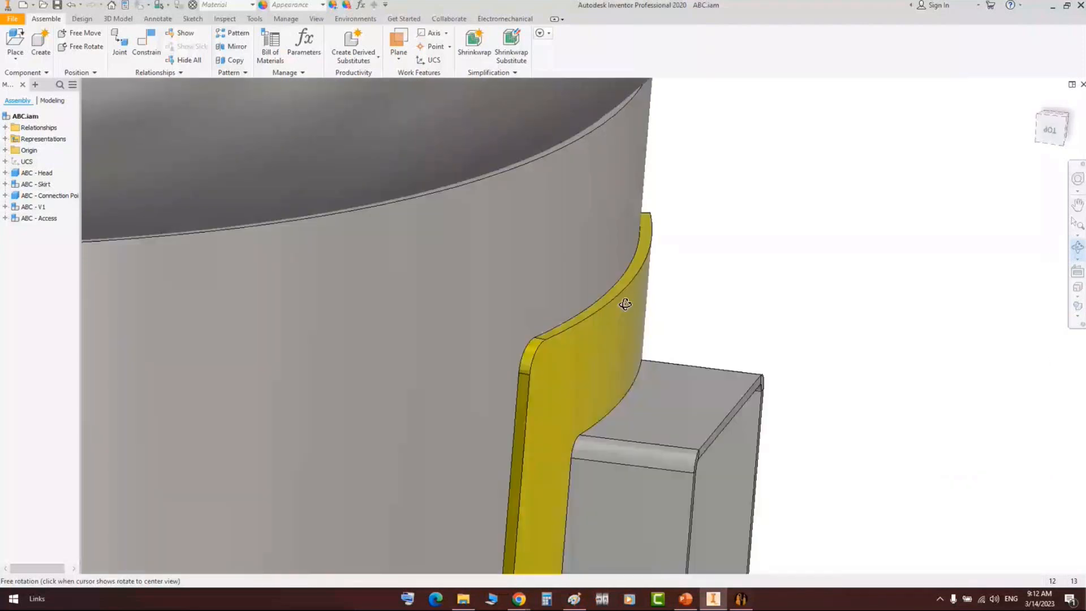
{"action": "right_click", "coordinate": [747, 236]}
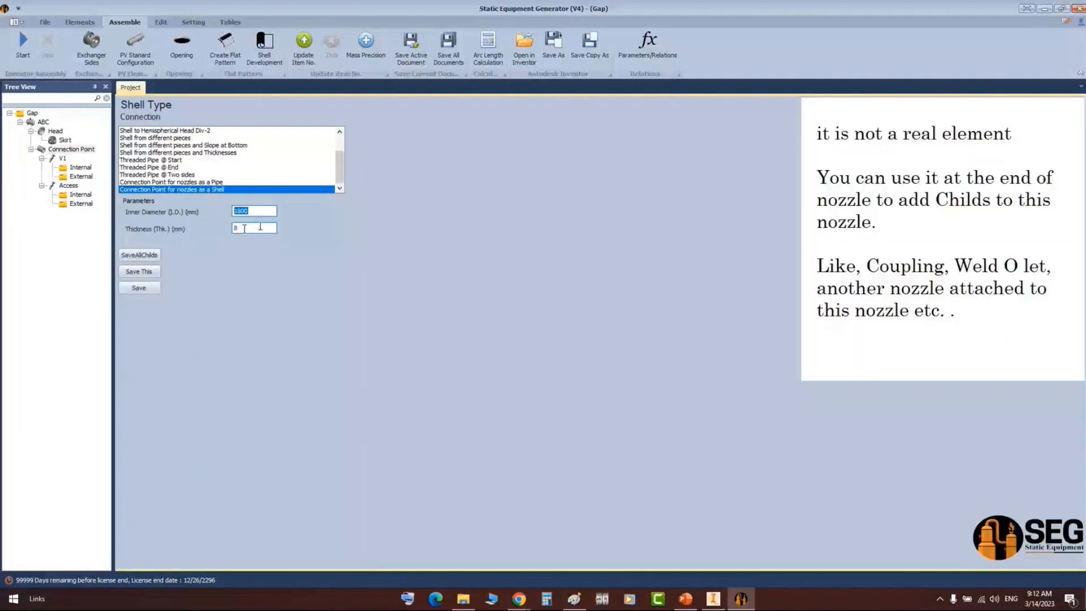
- Review the Connection Point's inner diameter and thickness parameters in Static Equipment Generator
{"action": "left_click", "coordinate": [244, 229]}
{"action": "double_click", "coordinate": [254, 229]}
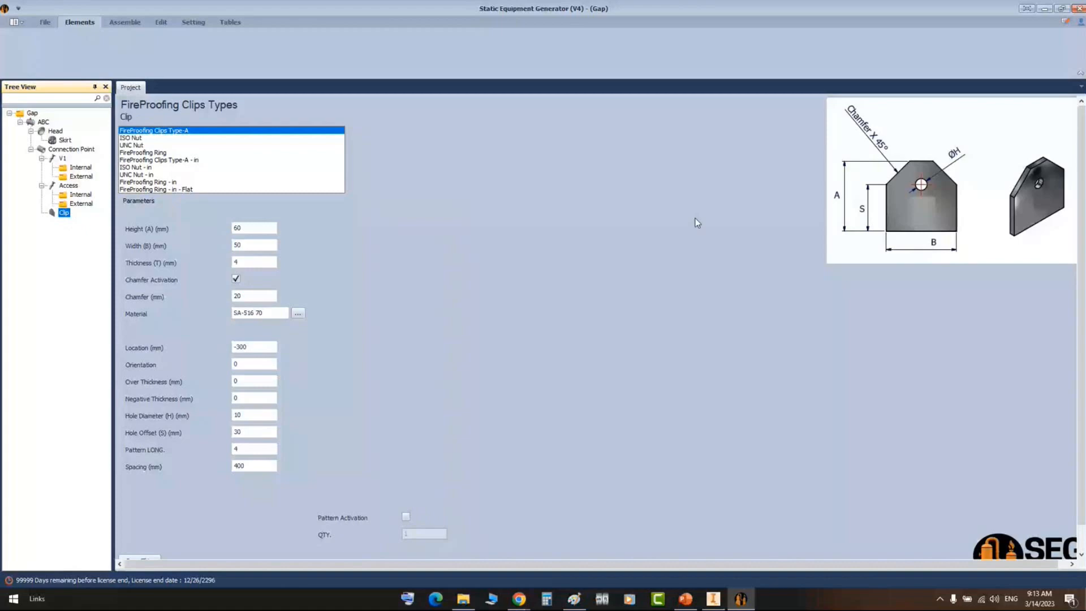
- Set the fireproofing clip's height to 60 mm and width to 400 mm, and turn off its chamfer
{"action": "left_click", "coordinate": [281, 250]}
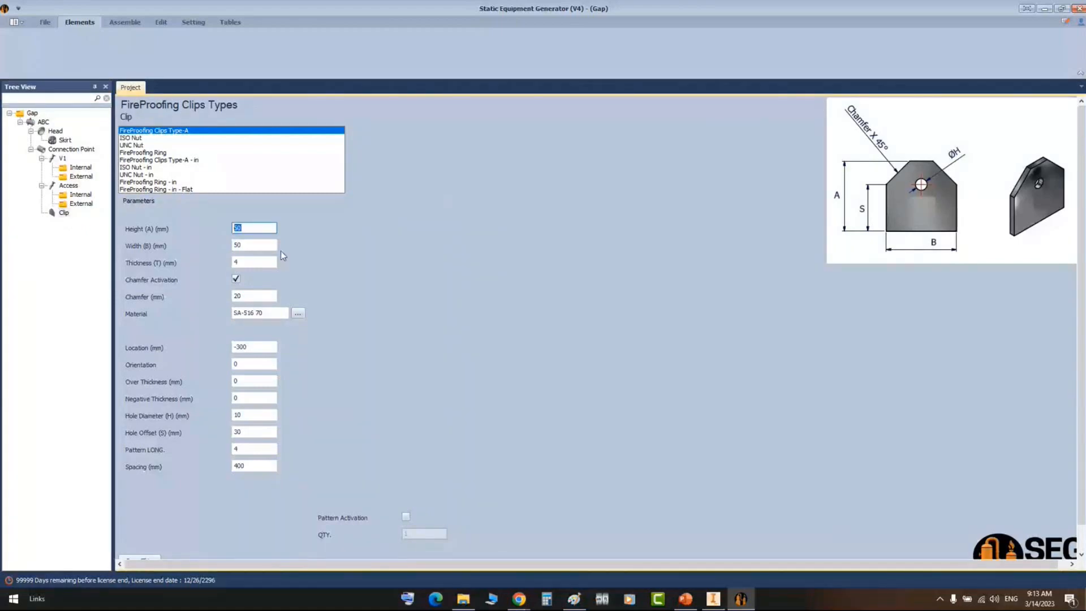
{"action": "type", "text": "60"}
{"action": "key", "text": "Tab"}
{"action": "type", "text": "400"}
{"action": "key", "text": "Tab"}
{"action": "left_click", "coordinate": [236, 278]}
- Place the clip at location -400 mm and orientation 10
{"action": "left_click", "coordinate": [238, 348]}
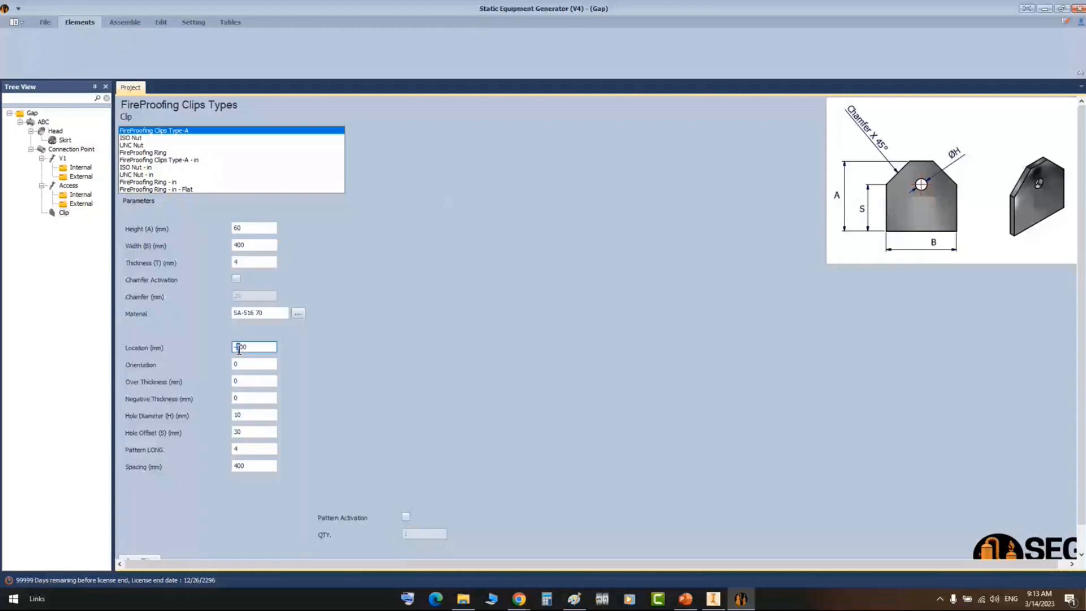
{"action": "key", "text": "Tab"}
{"action": "type", "text": "10"}
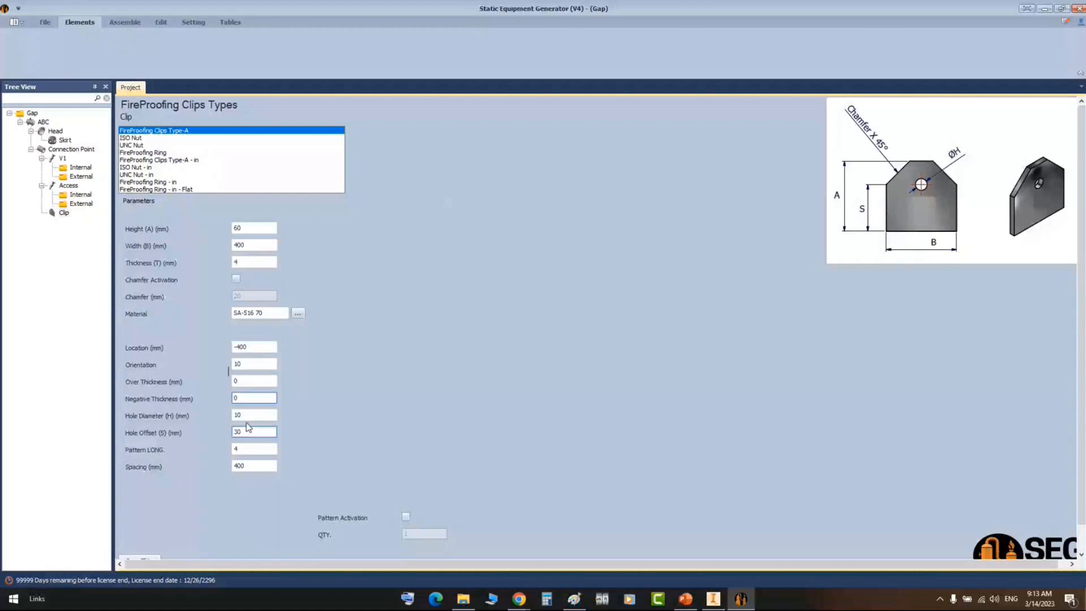
- Activate the clip's pattern with a quantity of 6 and inspect the assembled clips on the skirt in Inventor
{"action": "left_click", "coordinate": [245, 466]}
{"action": "left_click", "coordinate": [406, 517]}
{"action": "left_click_drag", "start_coordinate": [416, 534], "coordinate": [395, 540]}
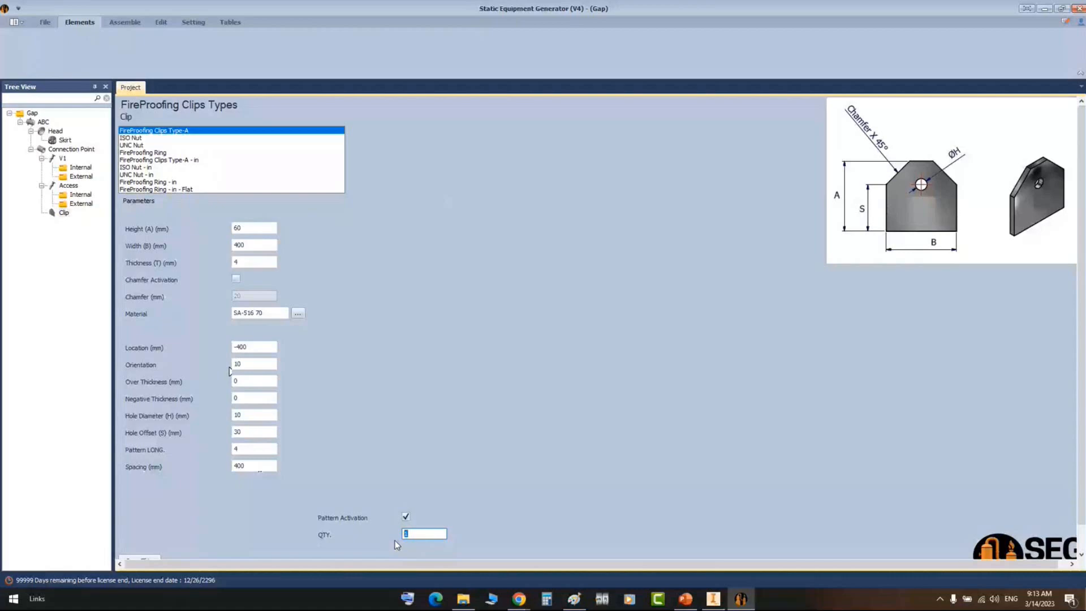
{"action": "type", "text": "6"}
{"action": "scroll", "coordinate": [395, 541], "scroll_direction": "down", "scroll_amount": 1}
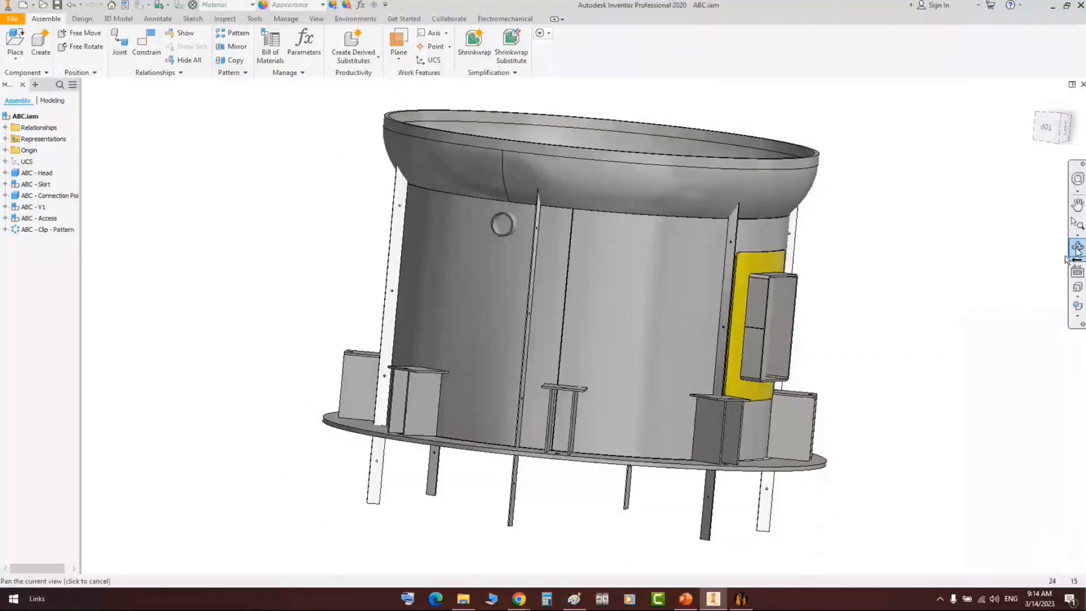
{"action": "left_click", "coordinate": [1077, 247]}
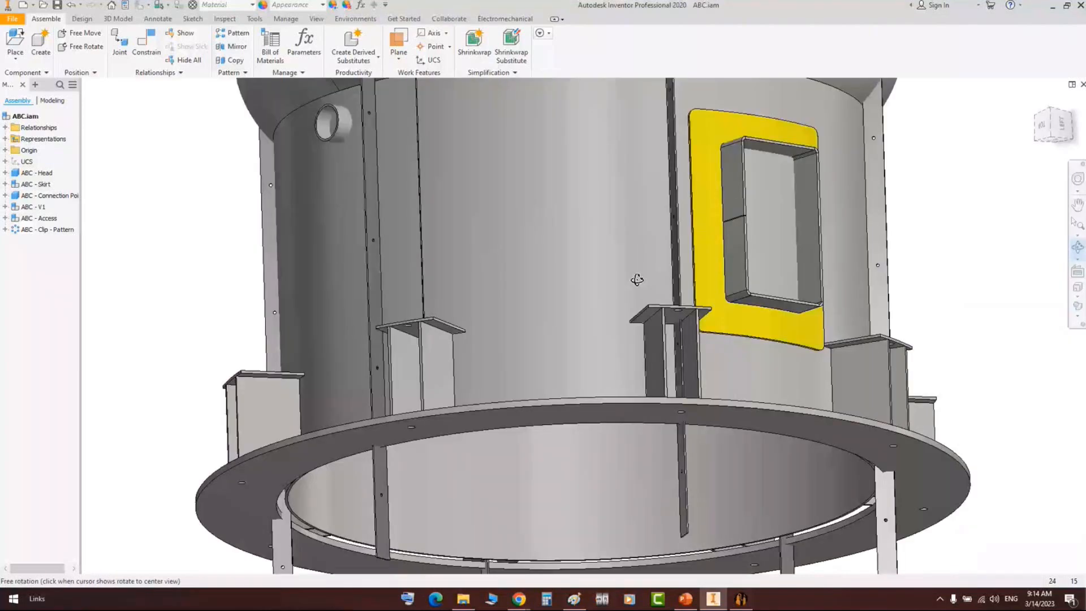
- Return to Static Equipment Generator, set the clip's width to 40 mm and its spacing to 300 mm, and save it
{"action": "key", "text": "alt+Tab"}
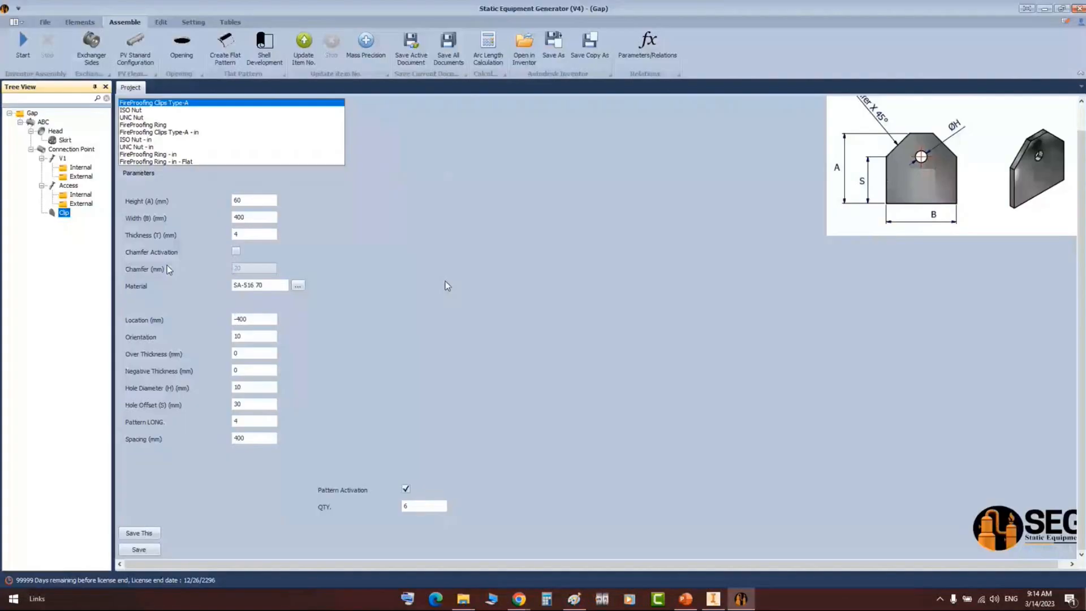
{"action": "left_click", "coordinate": [265, 217]}
{"action": "key", "text": "BackSpace"}
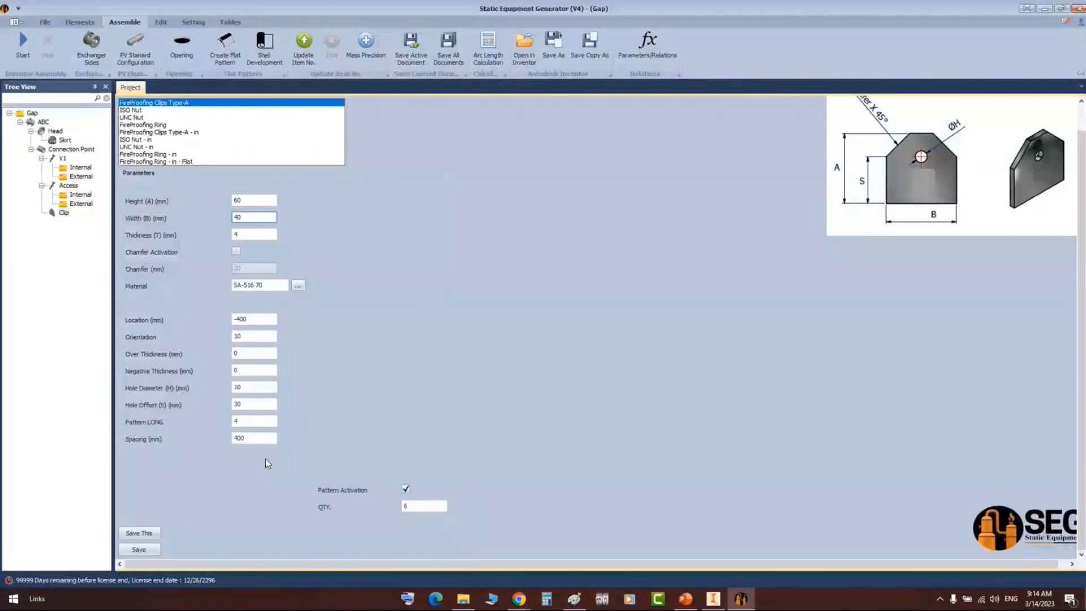
{"action": "double_click", "coordinate": [254, 437]}
{"action": "type", "text": "300"}
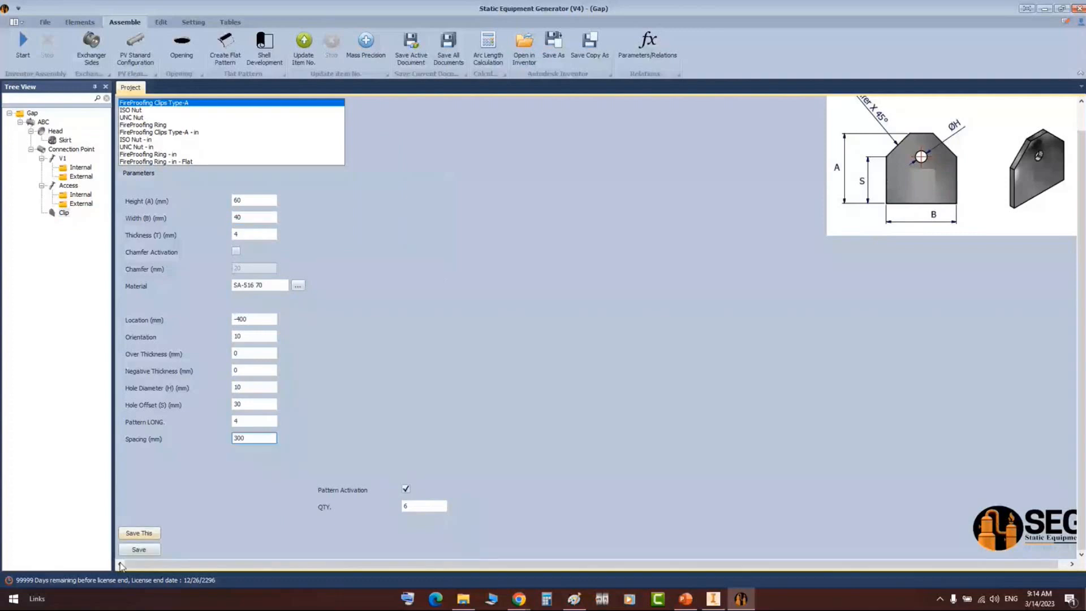
{"action": "left_click", "coordinate": [139, 549]}
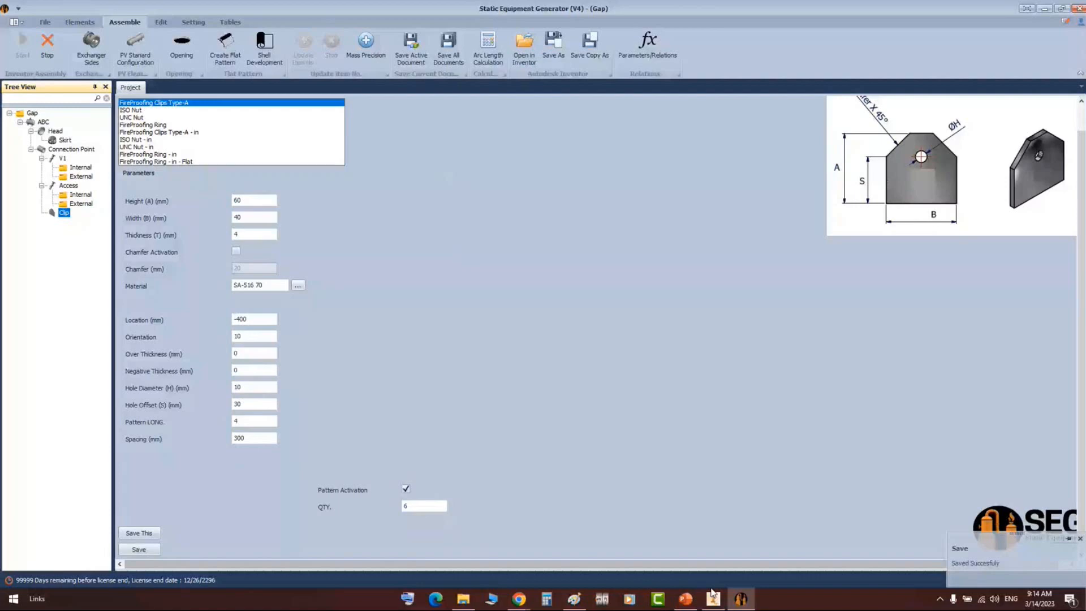
- Switch to Inventor and examine the rebuilt clip pattern around the skirt from several directions
{"action": "left_click", "coordinate": [713, 596]}
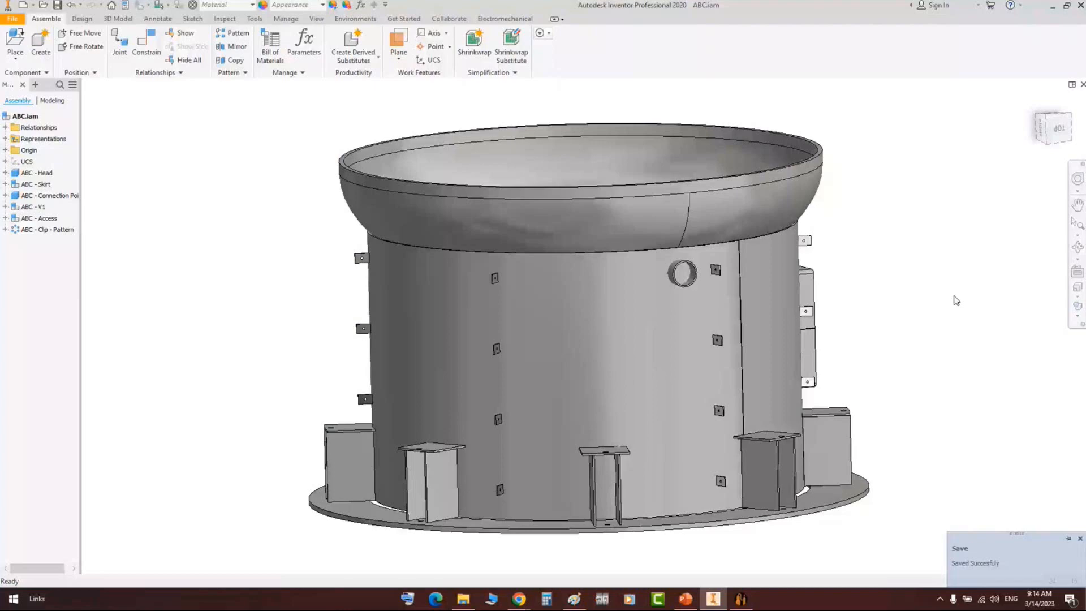
{"action": "middle_click_drag", "start_coordinate": [956, 300], "coordinate": [703, 366], "text": "shift"}
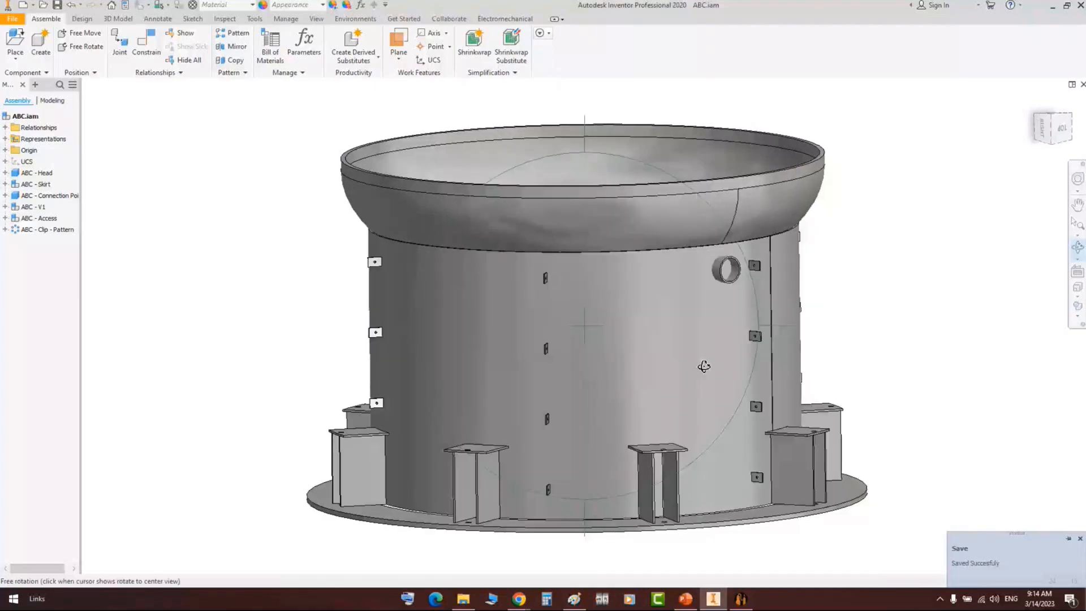
{"action": "left_click", "coordinate": [1056, 139]}
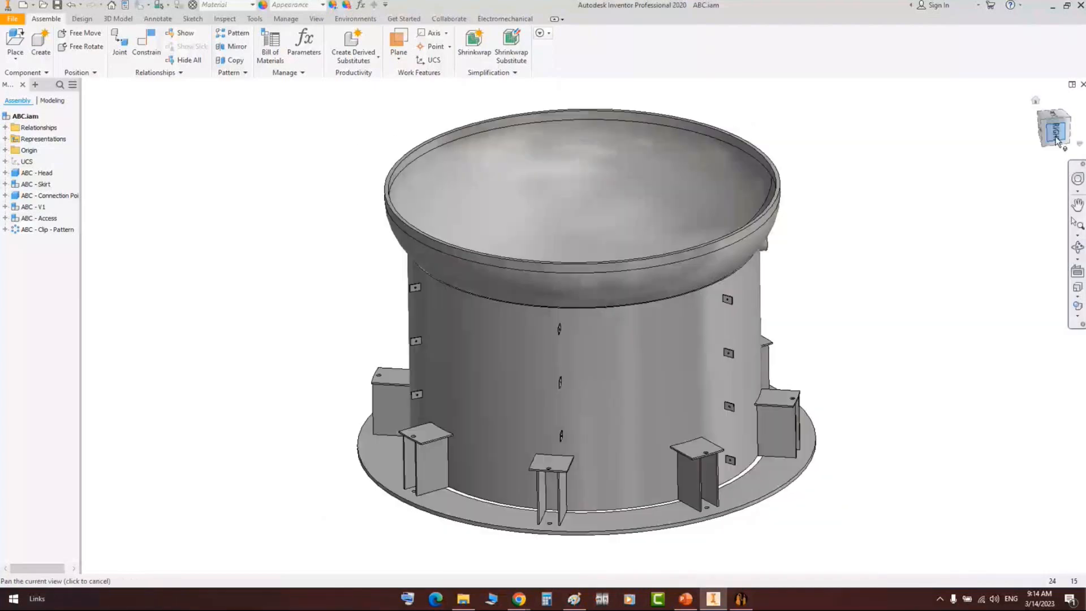
{"action": "left_click", "coordinate": [1056, 136]}
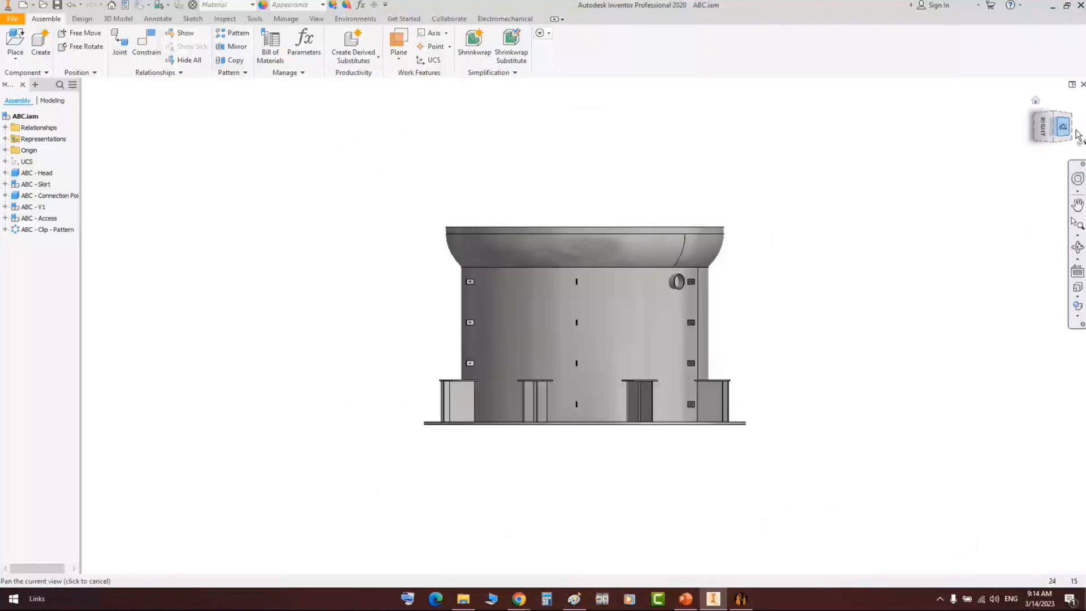
{"action": "left_click", "coordinate": [741, 598]}
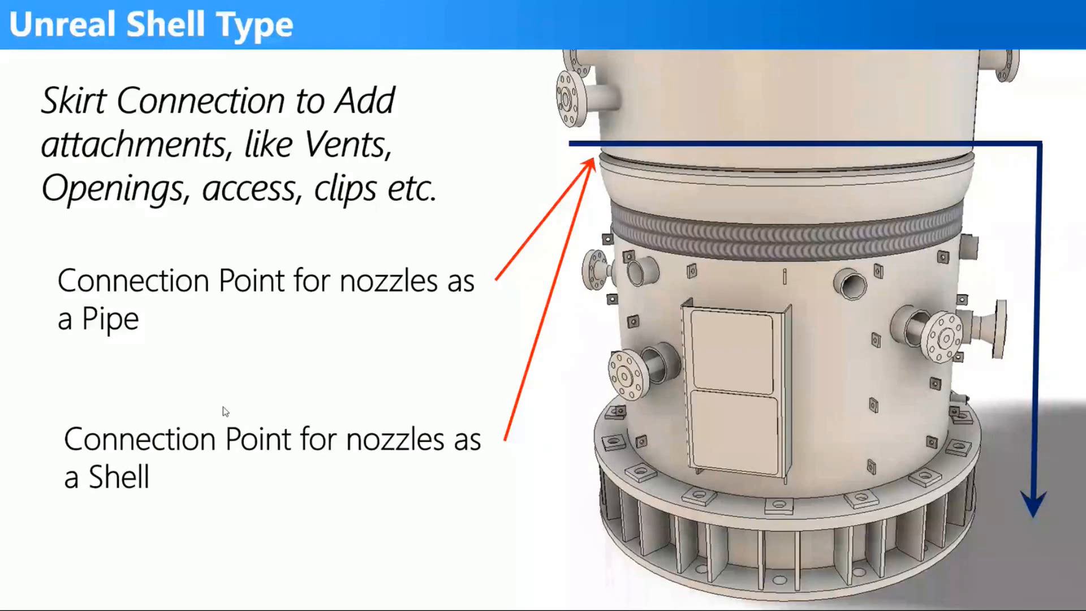
{"action": "key", "text": "Right"}
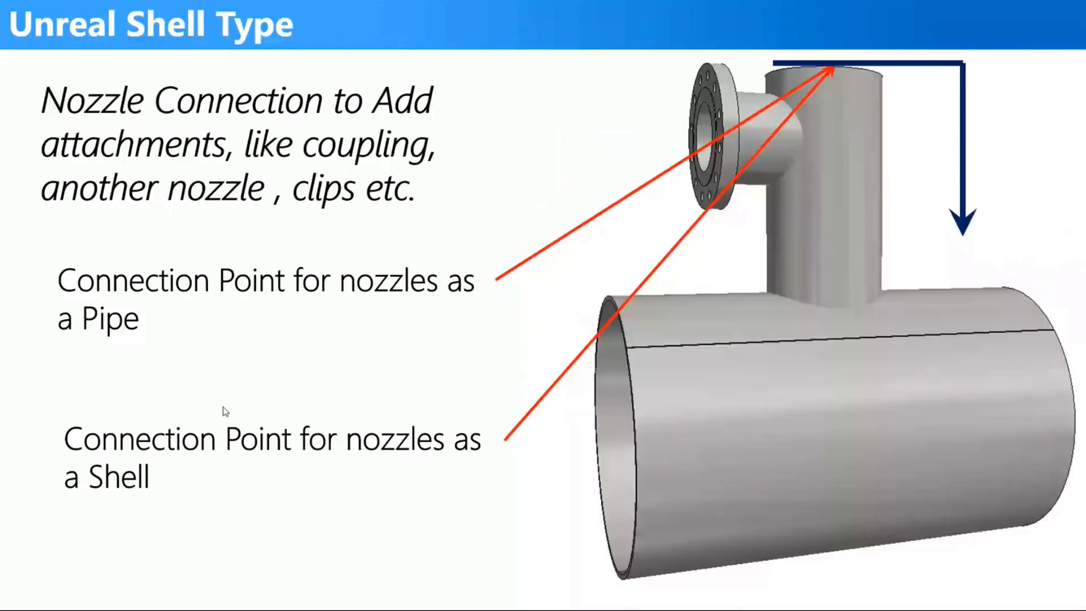
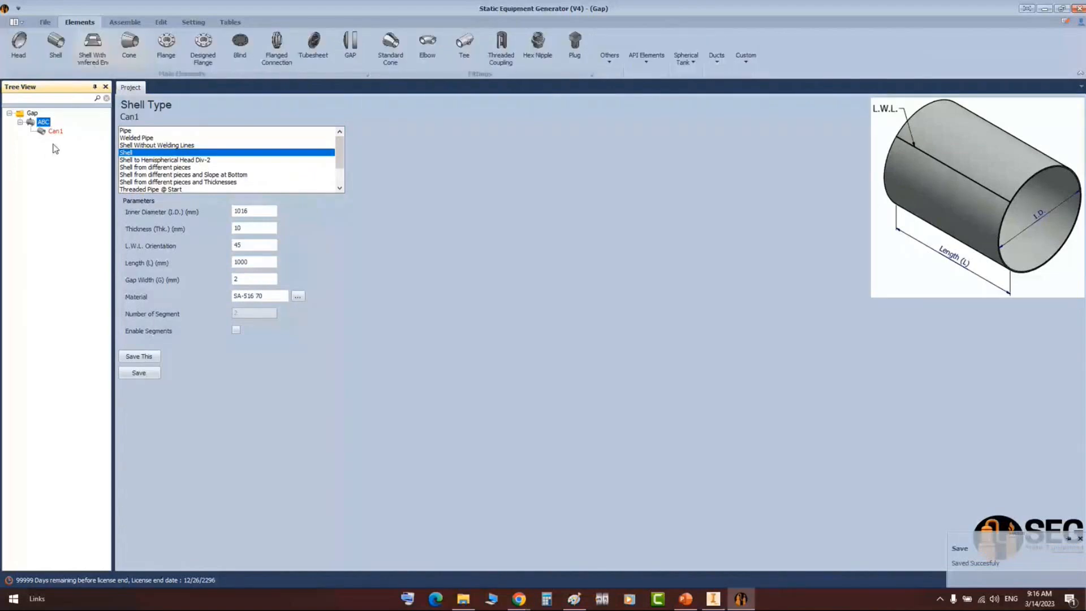
{"action": "left_click", "coordinate": [47, 132]}
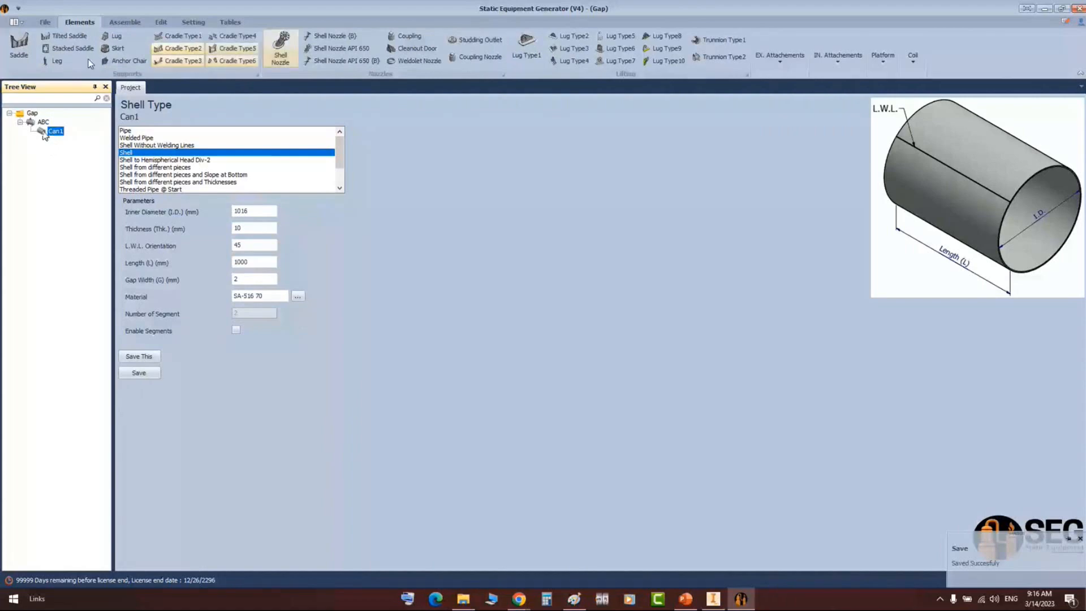
{"action": "left_click", "coordinate": [43, 122]}
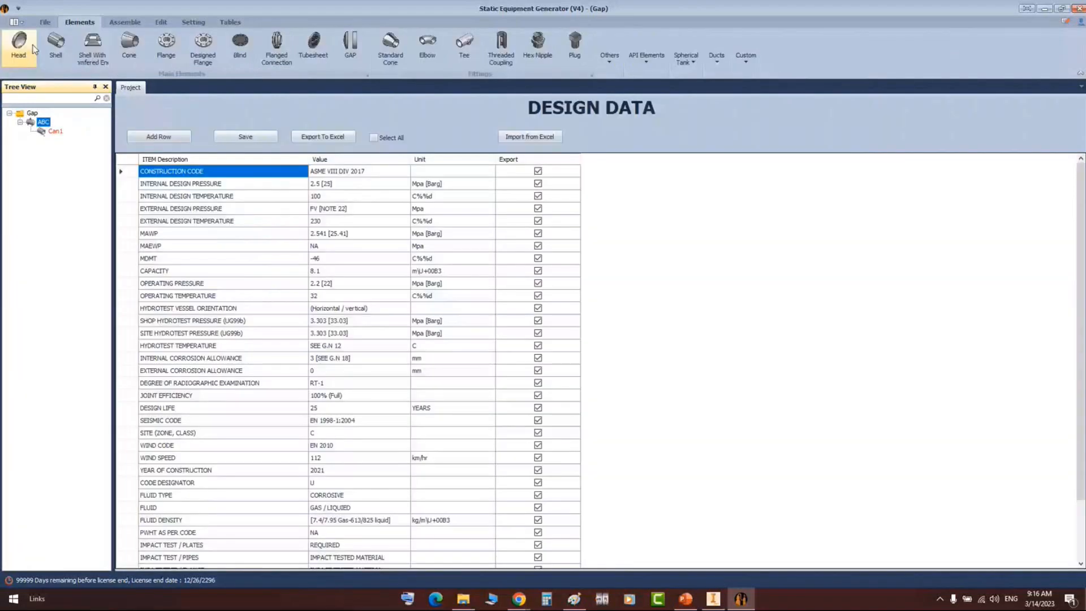
- Add a shell nozzle named N1 to Can1
{"action": "left_click", "coordinate": [42, 133]}
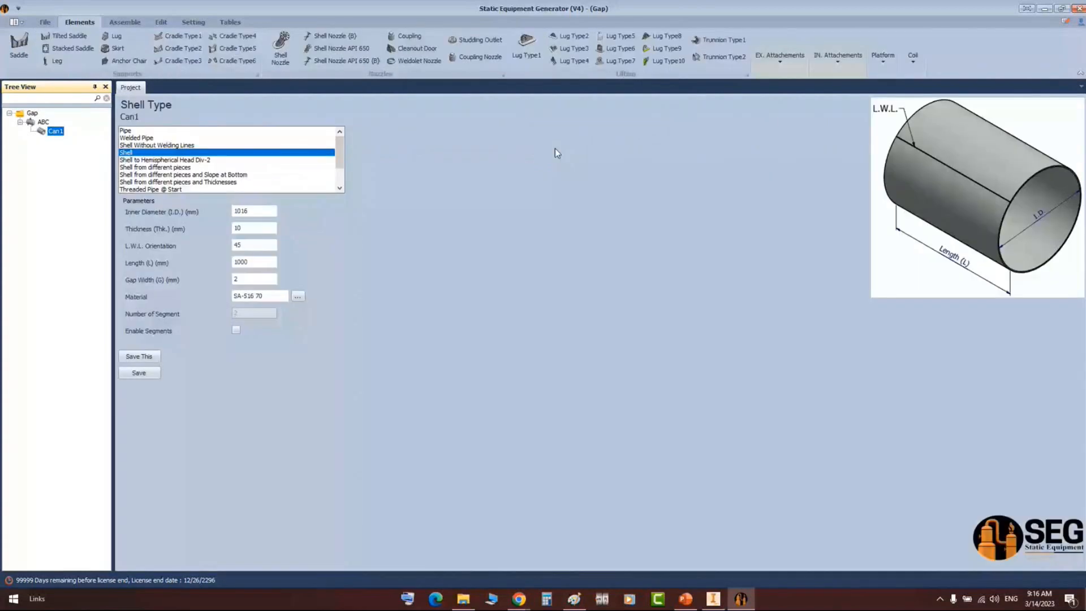
{"action": "left_click", "coordinate": [301, 62]}
{"action": "type", "text": "N1"}
{"action": "key", "text": "Return"}
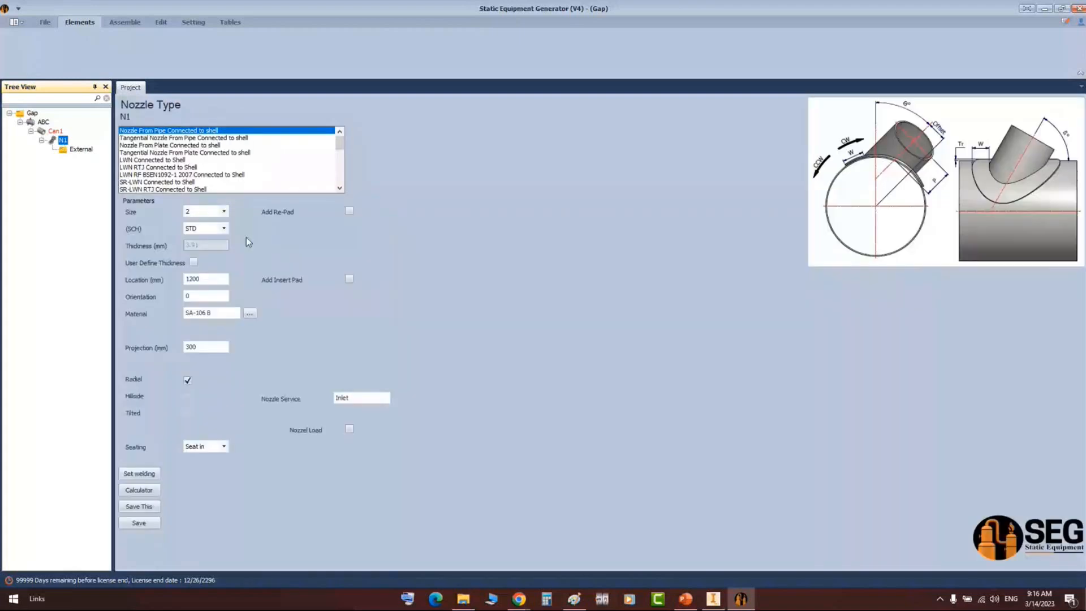
- Set nozzle N1's size to 20 and its schedule to 40
{"action": "left_click", "coordinate": [224, 211]}
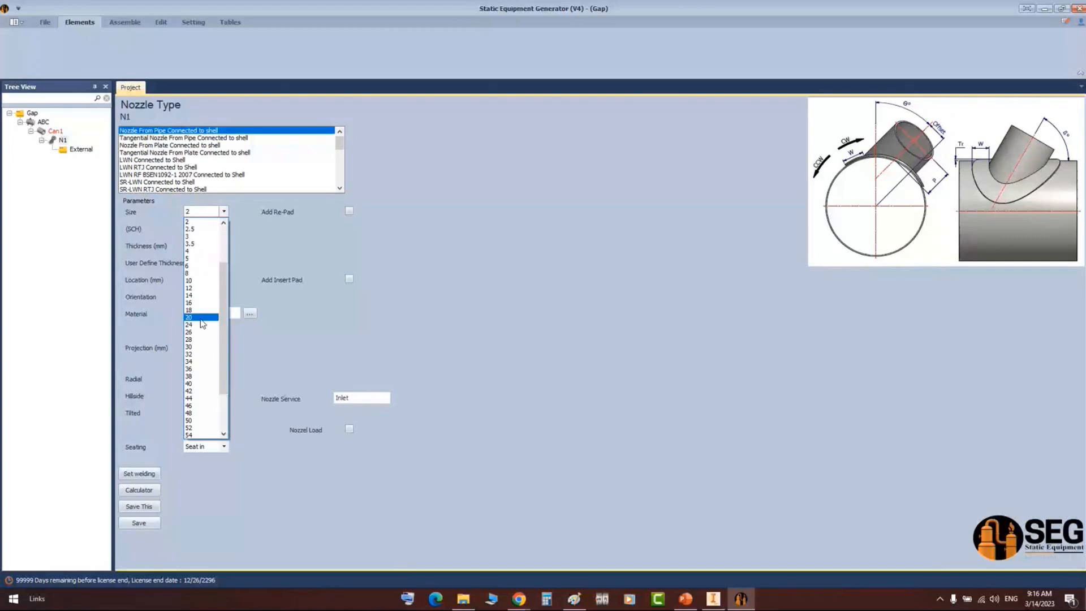
{"action": "left_click", "coordinate": [201, 317]}
{"action": "left_click", "coordinate": [224, 229]}
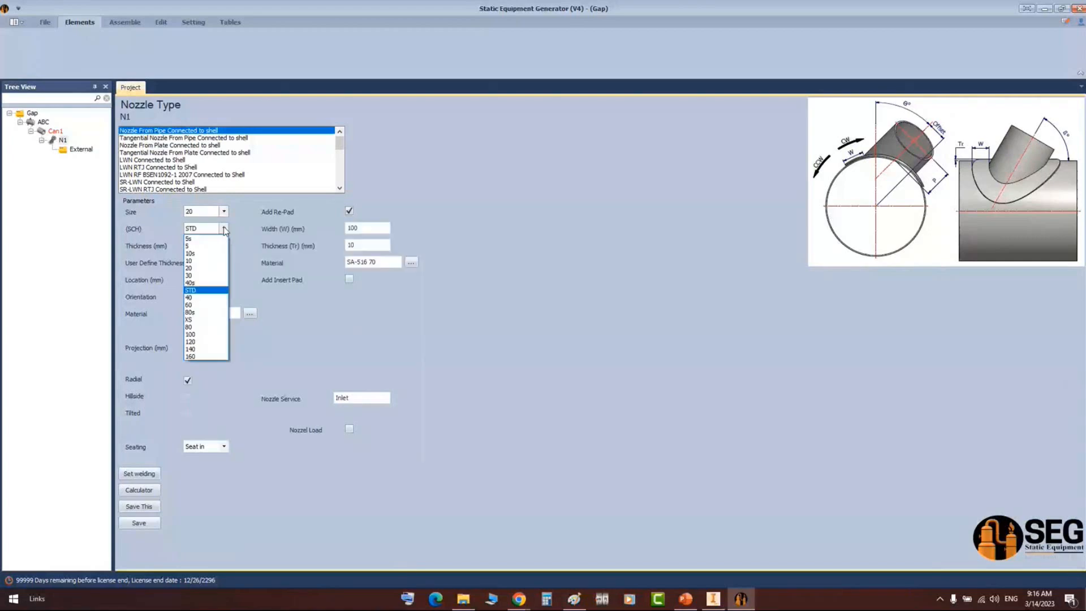
{"action": "left_click", "coordinate": [195, 298]}
- Set N1's reinforcement pad width to 150 mm and its projection to 500 mm, and assemble the nozzle in Inventor
{"action": "left_click", "coordinate": [367, 228]}
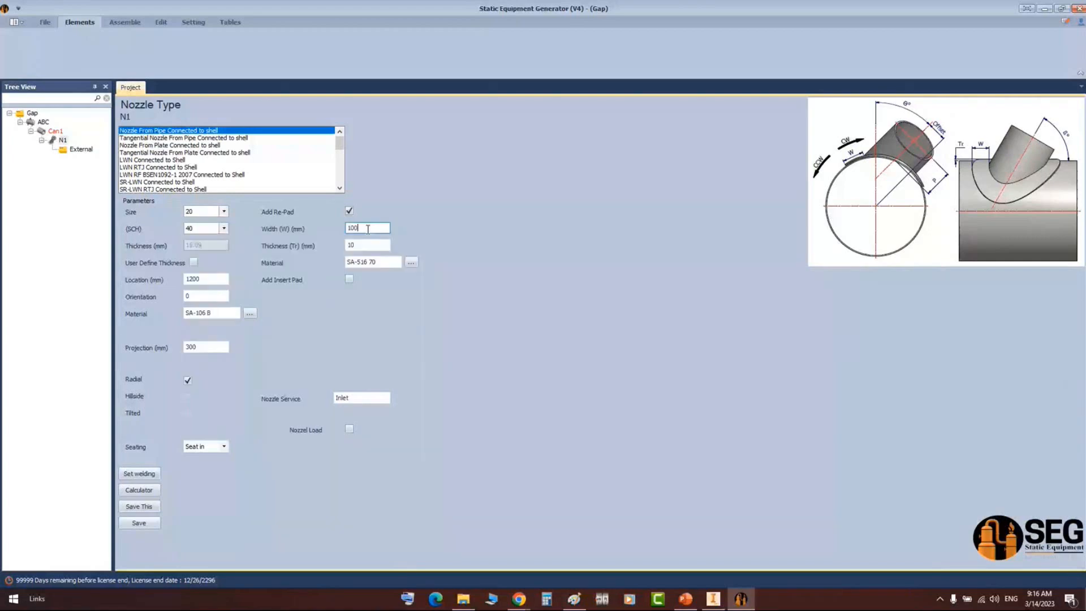
{"action": "key", "text": "BackSpace"}
{"action": "key", "text": "BackSpace"}
{"action": "type", "text": "50"}
{"action": "double_click", "coordinate": [227, 348]}
{"action": "type", "text": "500"}
{"action": "key", "text": "Return"}
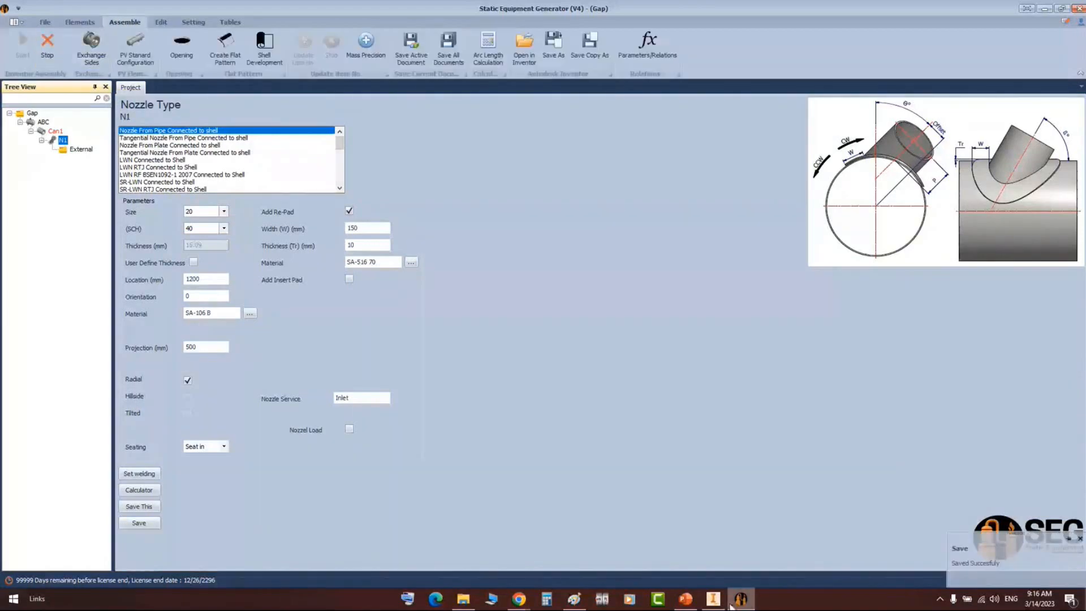
{"action": "left_click", "coordinate": [714, 598]}
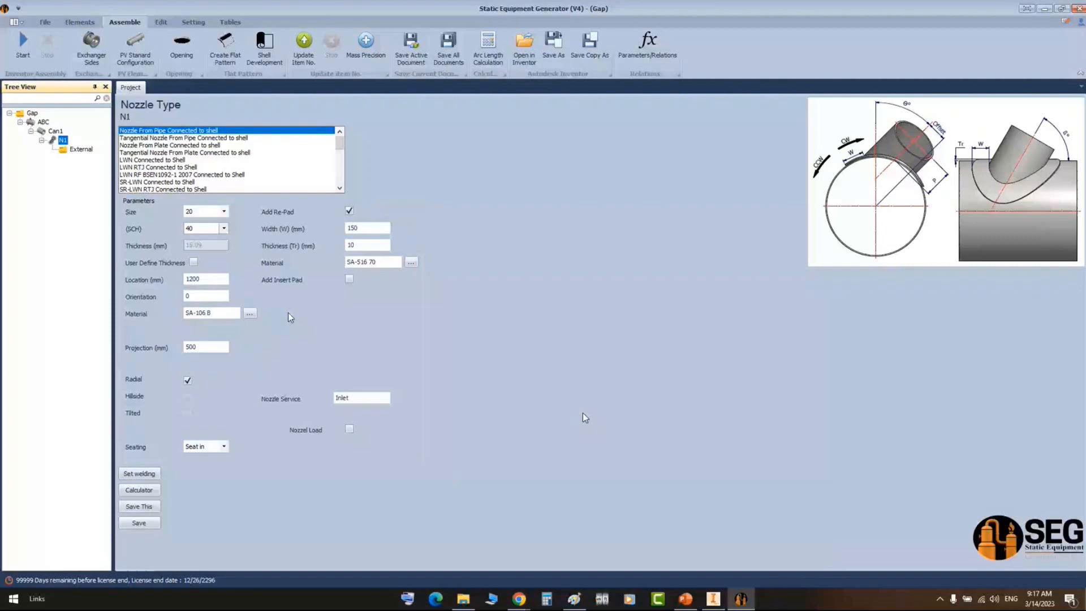
- Save nozzle N1 with its location at 500 mm and inspect the nozzle and reinforcing pad in the Inventor model
{"action": "left_click", "coordinate": [153, 523]}
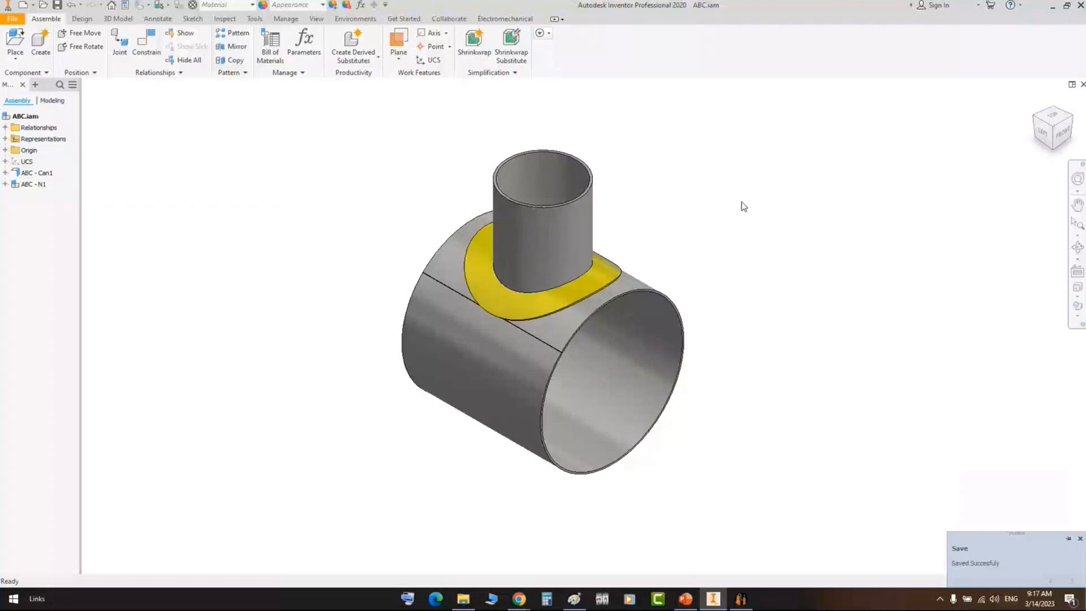
{"action": "middle_click_drag", "start_coordinate": [744, 206], "coordinate": [575, 321], "text": "shift"}
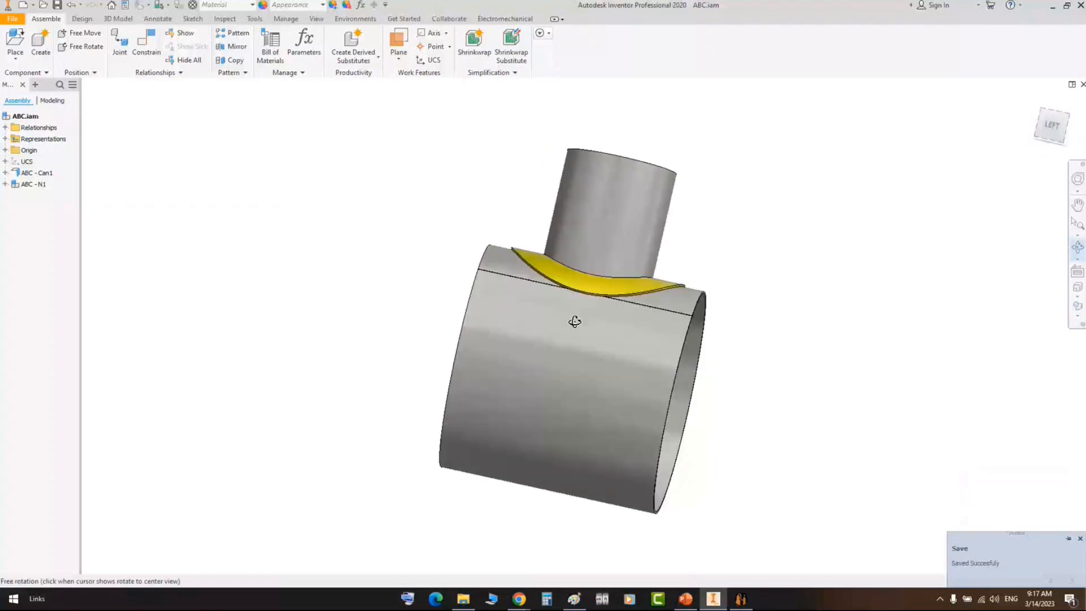
{"action": "middle_click_drag", "start_coordinate": [574, 321], "coordinate": [567, 394], "text": "shift"}
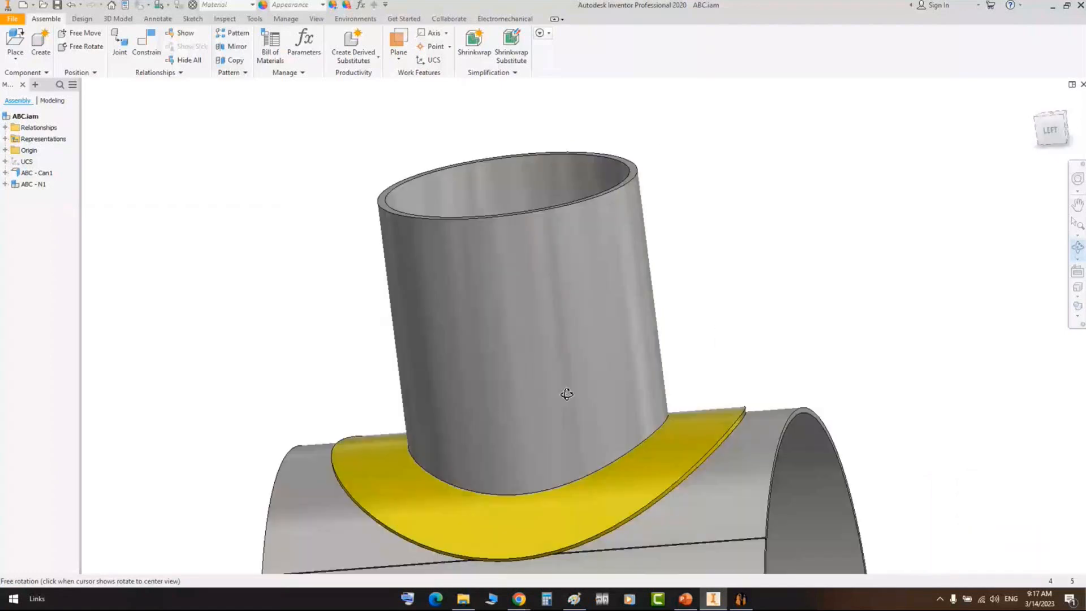
{"action": "left_click_drag", "start_coordinate": [567, 393], "coordinate": [610, 316]}
{"action": "right_click", "coordinate": [610, 316]}
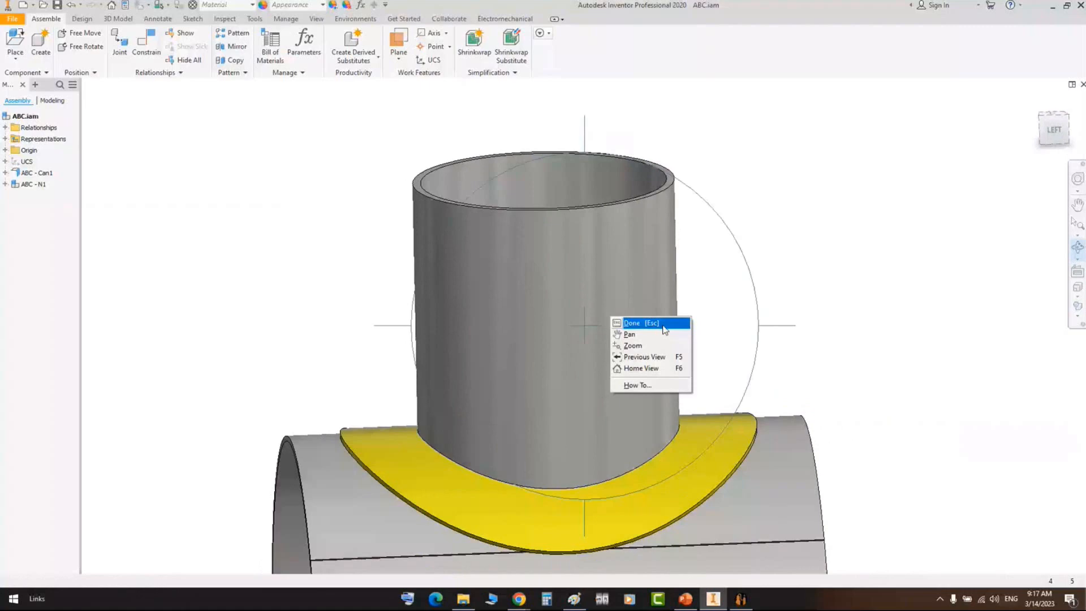
{"action": "left_click", "coordinate": [645, 323]}
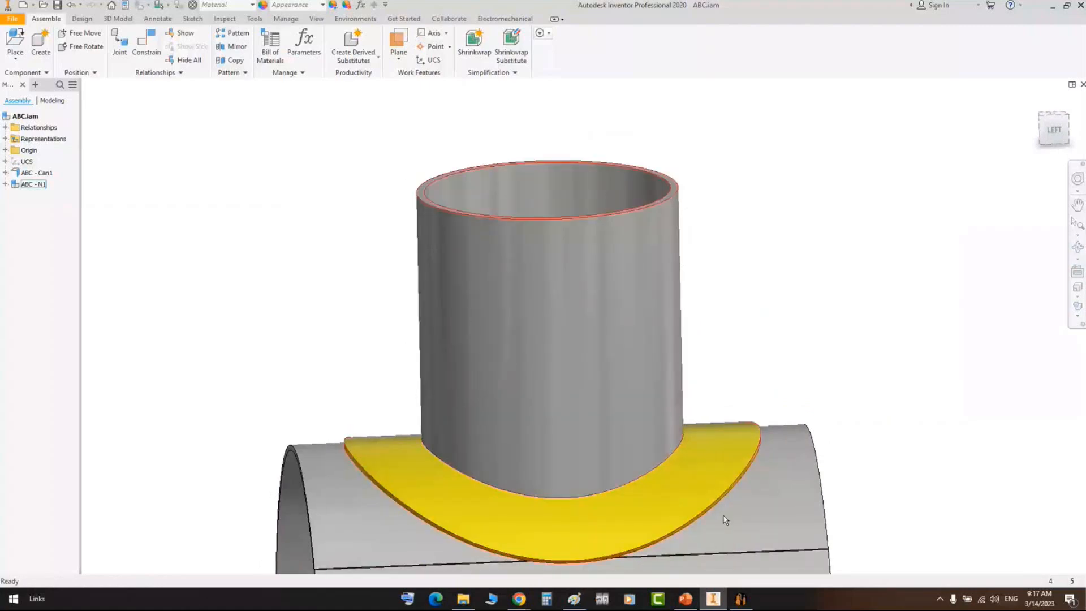
- Switch to Static Equipment Generator and add a shell element named Connection1 in the External folder of nozzle N1
{"action": "left_click", "coordinate": [740, 598]}
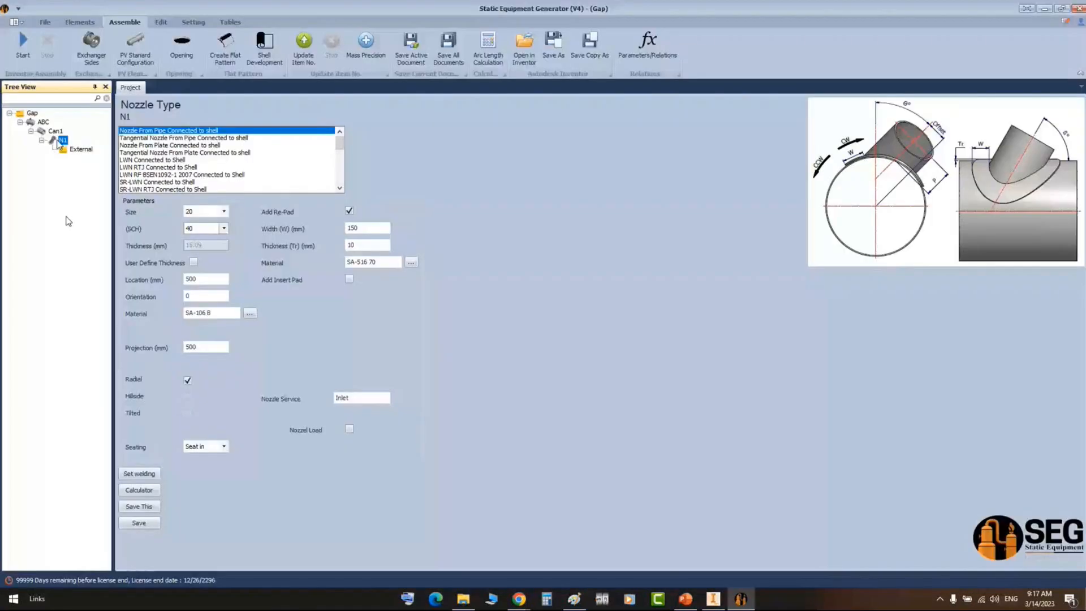
{"action": "left_click", "coordinate": [80, 22]}
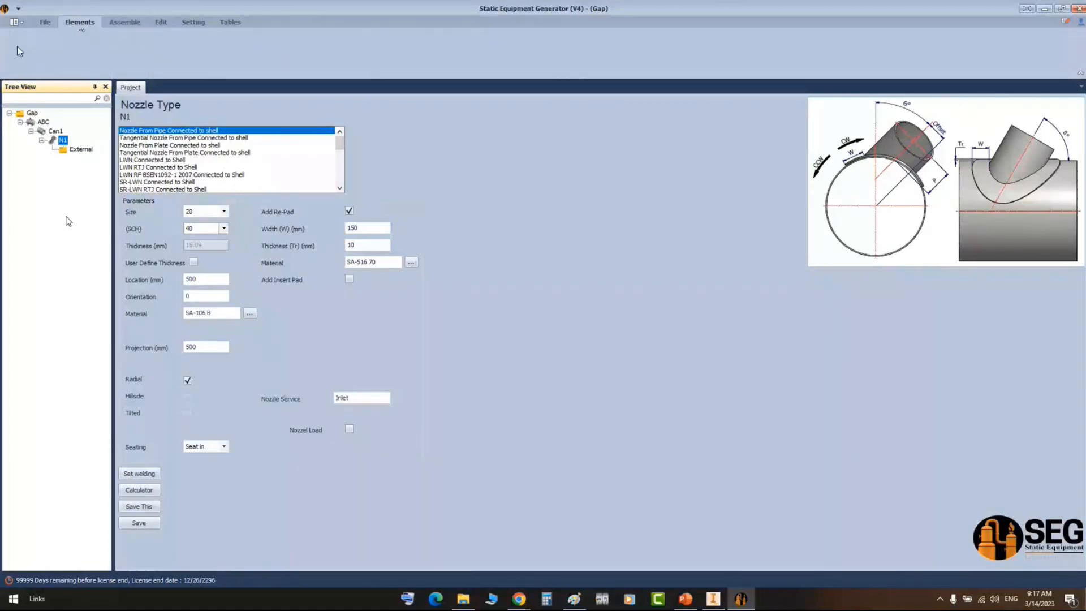
{"action": "left_click", "coordinate": [73, 150]}
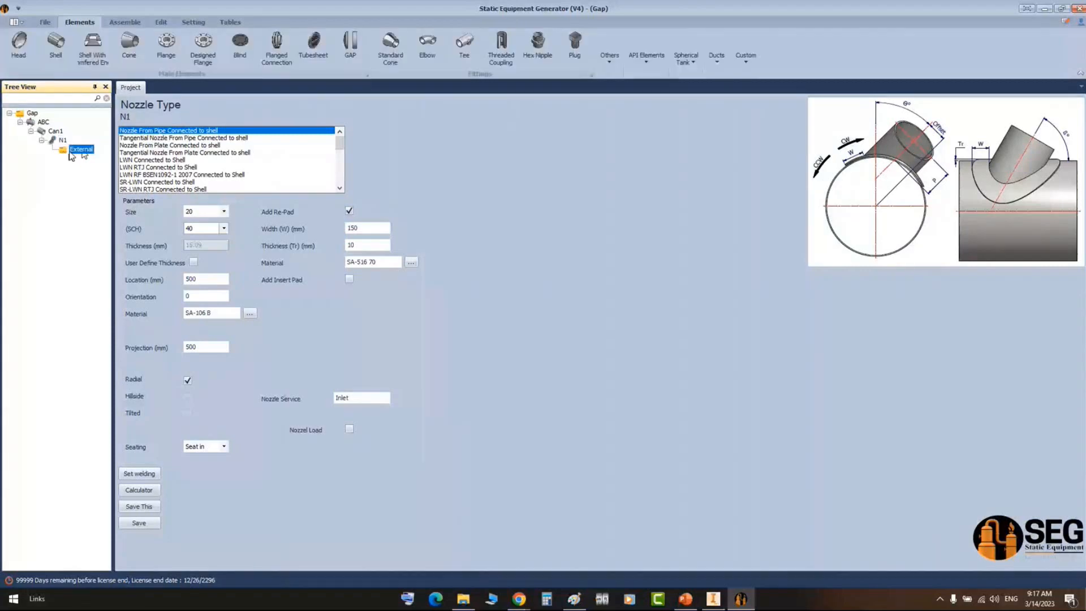
{"action": "left_click", "coordinate": [47, 46]}
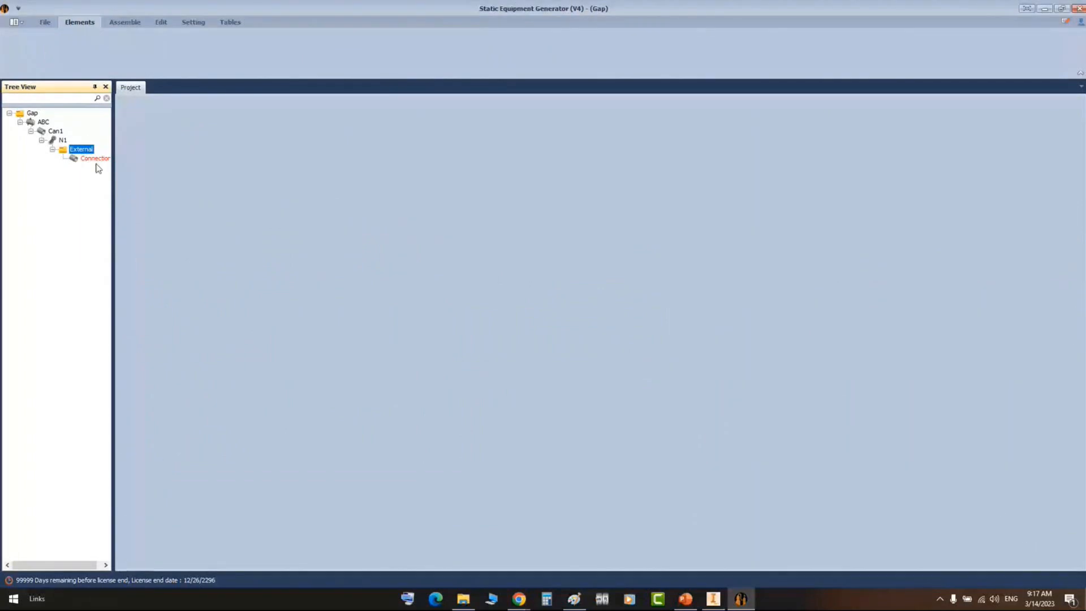
{"action": "left_click", "coordinate": [95, 160]}
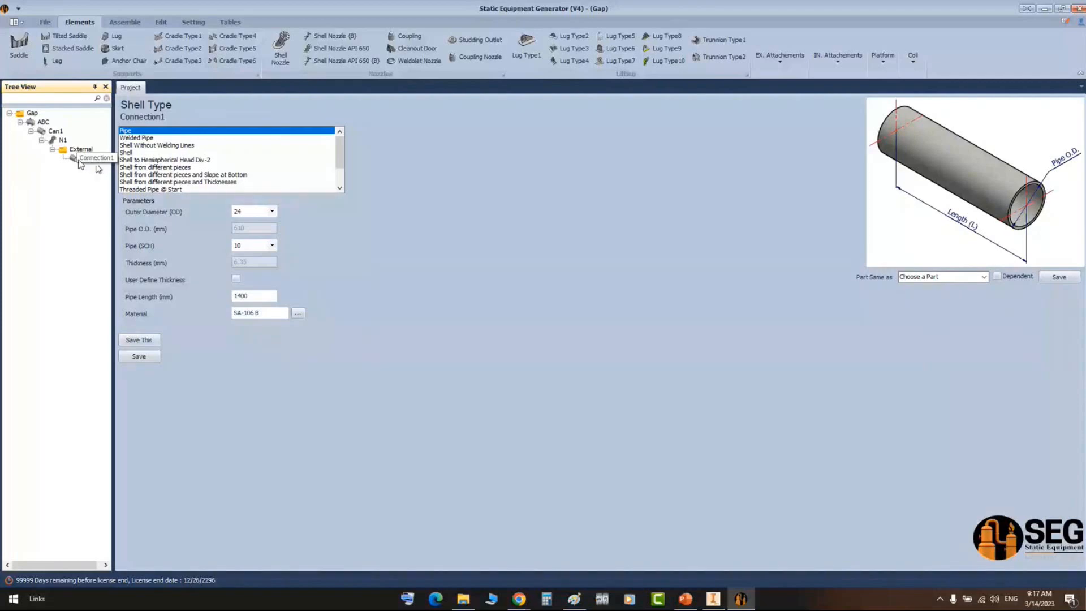
- Check nozzle N1's size and schedule, and set Connection1's shell type to Connection Point for nozzles as a Pipe
{"action": "left_click", "coordinate": [62, 140]}
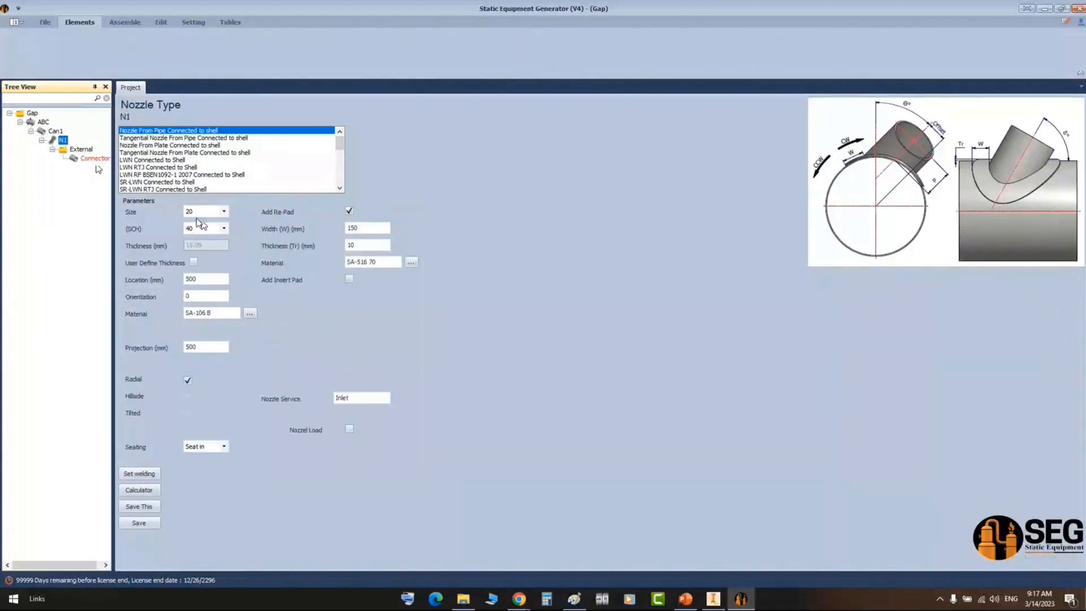
{"action": "left_click", "coordinate": [93, 158]}
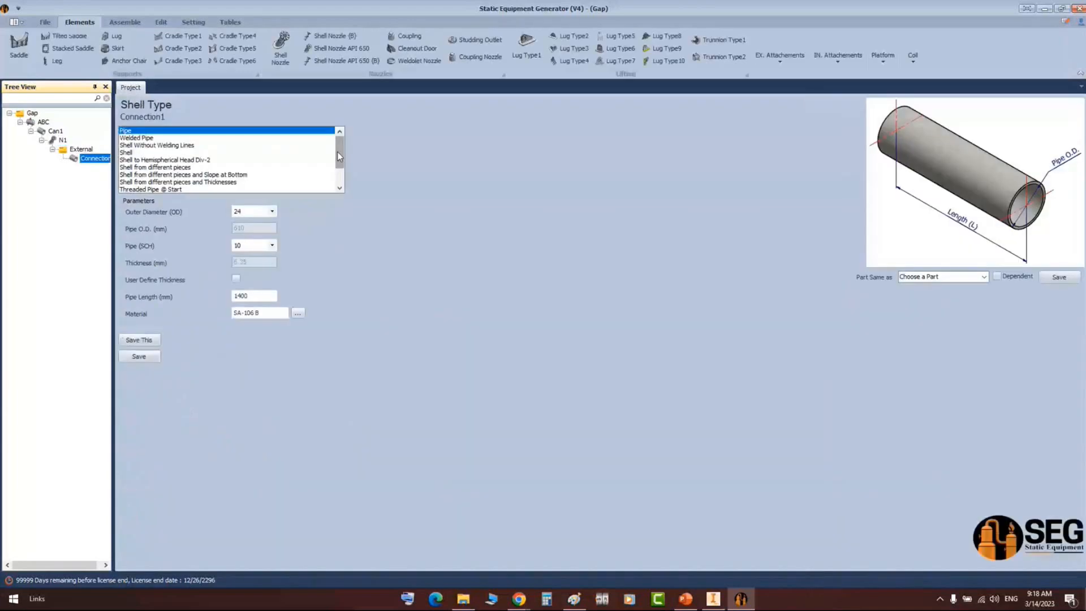
{"action": "left_click_drag", "start_coordinate": [340, 156], "coordinate": [193, 184]}
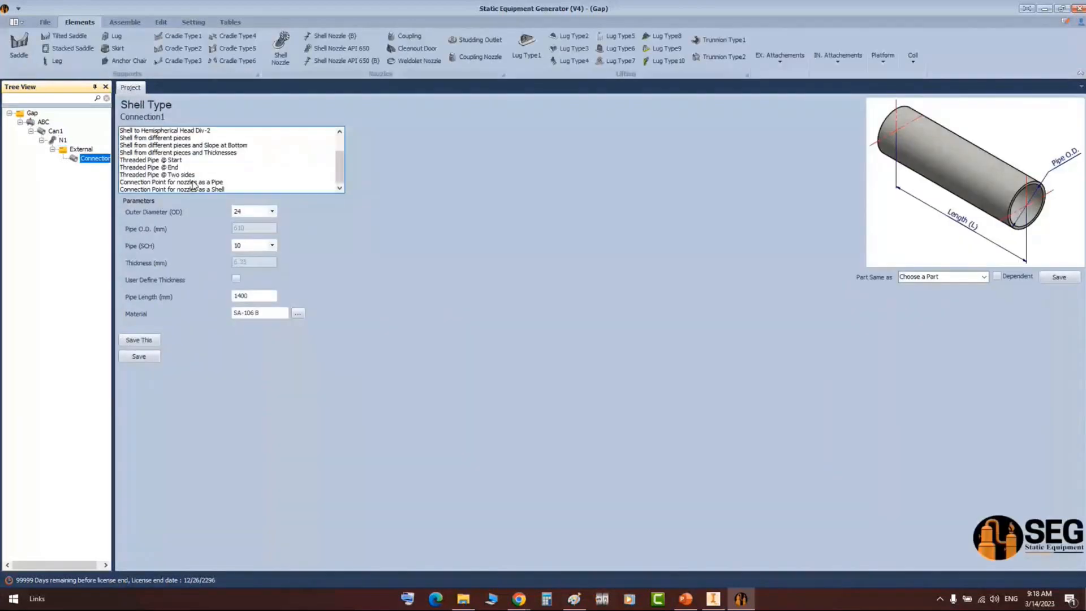
{"action": "left_click", "coordinate": [192, 182]}
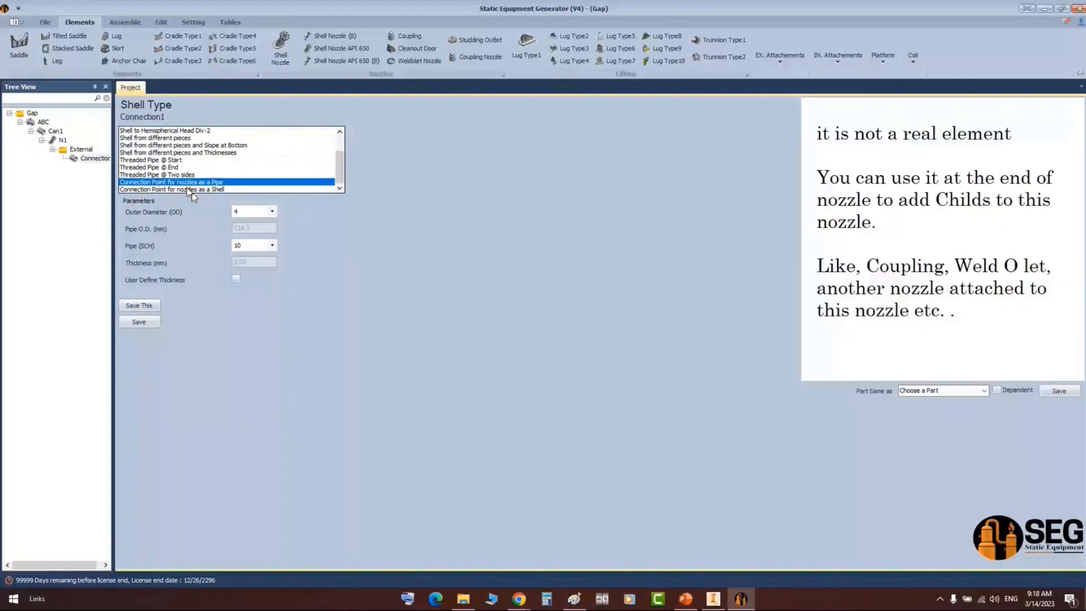
{"action": "left_click", "coordinate": [189, 190]}
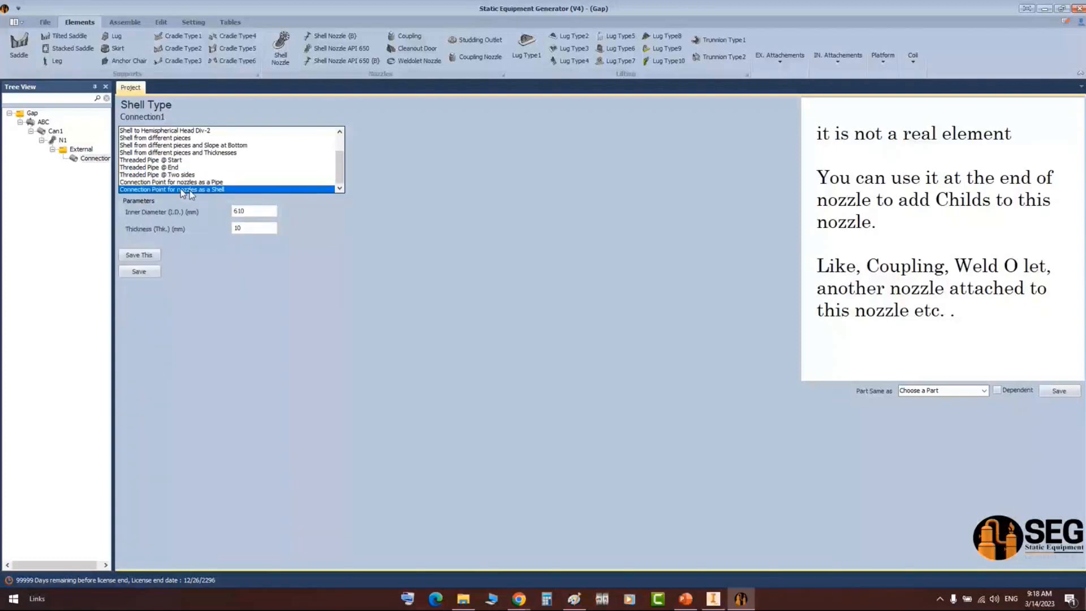
{"action": "left_click", "coordinate": [215, 182]}
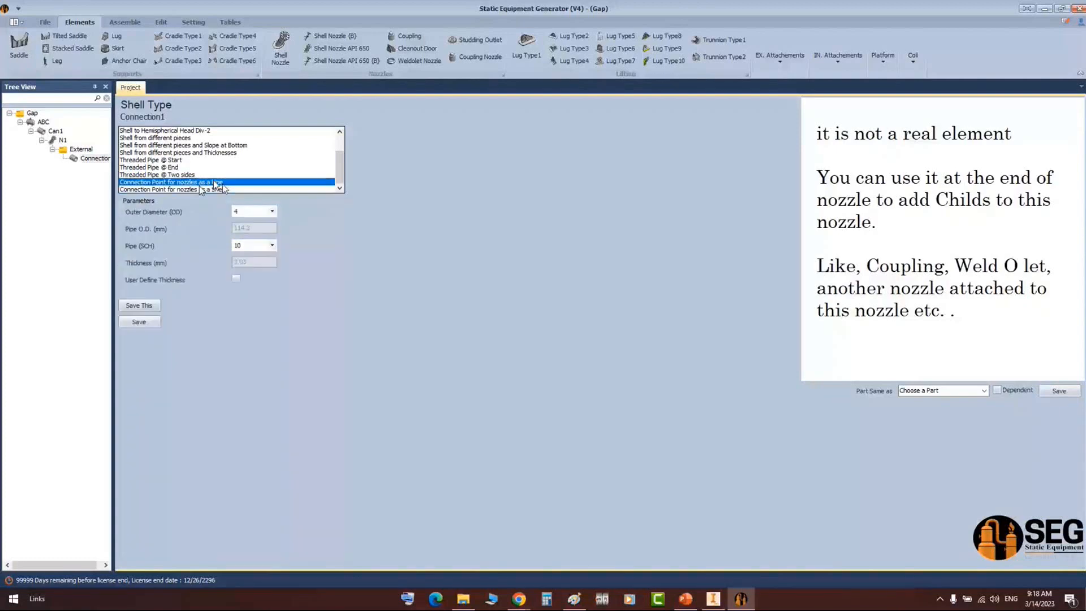
- Set Connection1's outer diameter to 20 and its pipe schedule to 40, and save the element
{"action": "left_click", "coordinate": [272, 212]}
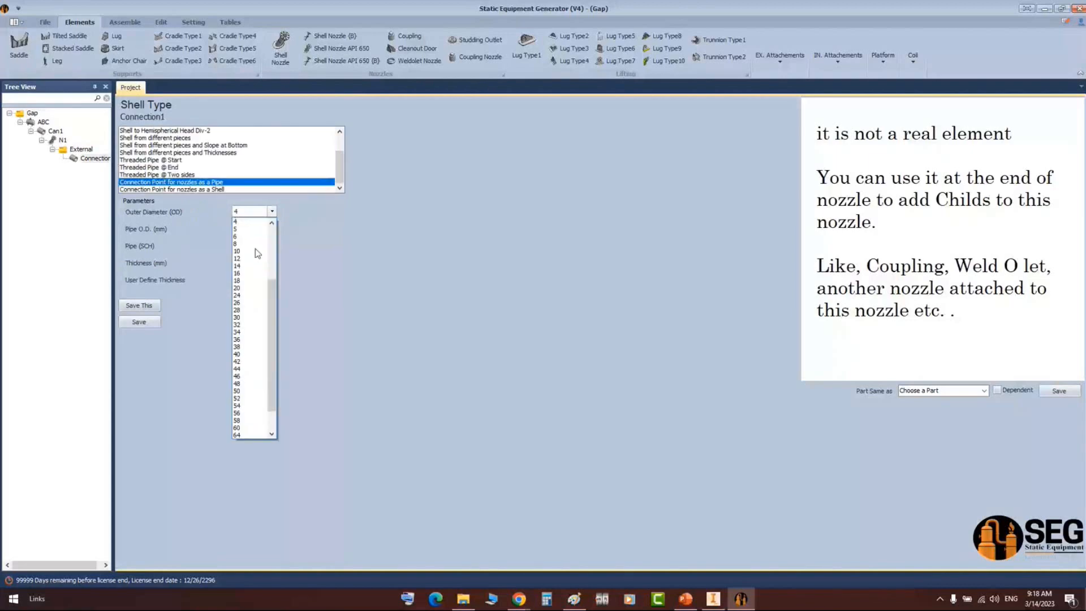
{"action": "left_click", "coordinate": [249, 288]}
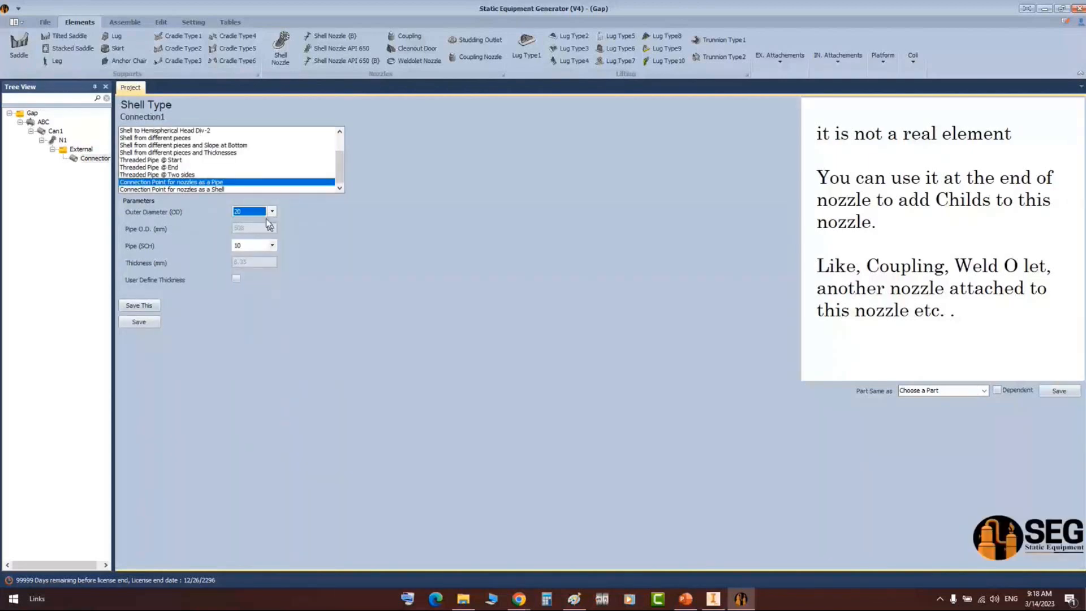
{"action": "left_click", "coordinate": [264, 245]}
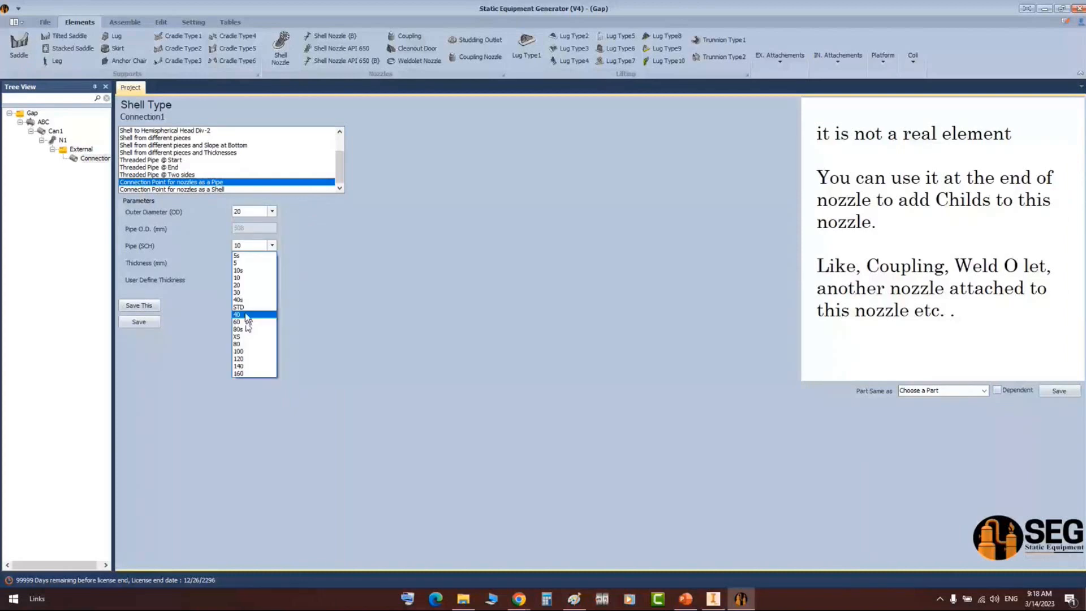
{"action": "left_click", "coordinate": [247, 314]}
{"action": "left_click", "coordinate": [112, 171]}
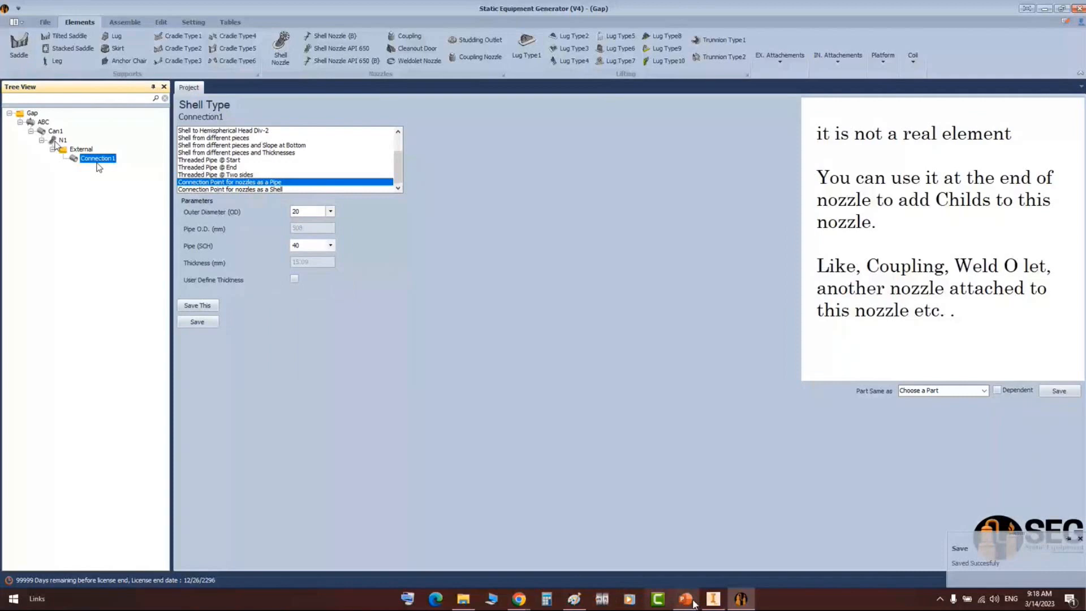
- Capture the Inventor assembly in its left view and paste it into a new Paint picture, discarding the previous drawing
{"action": "left_click", "coordinate": [713, 598]}
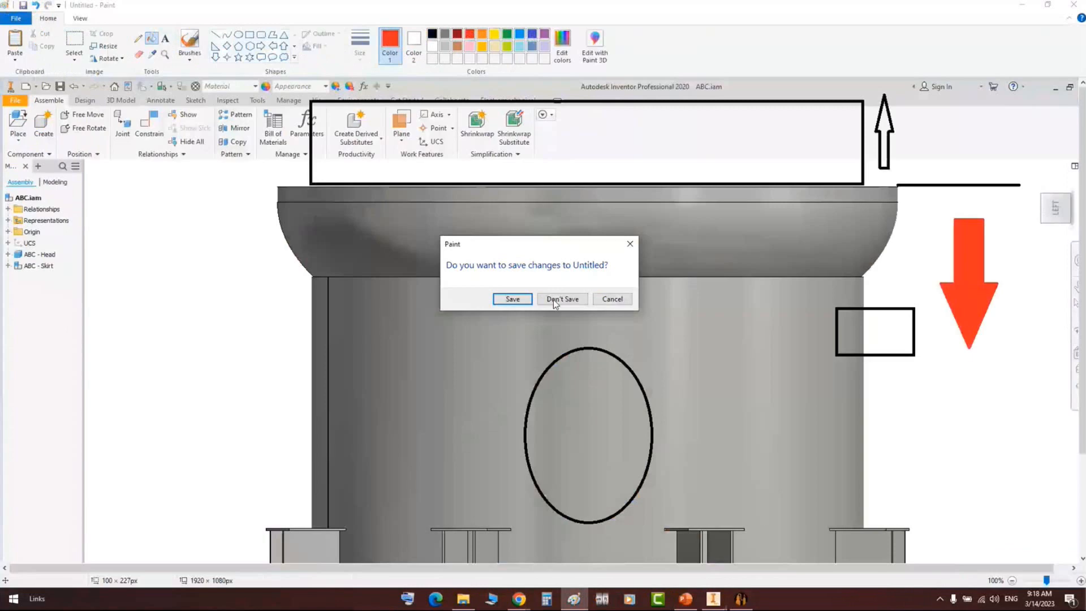
{"action": "left_click", "coordinate": [562, 298]}
{"action": "key", "text": "ctrl+v"}
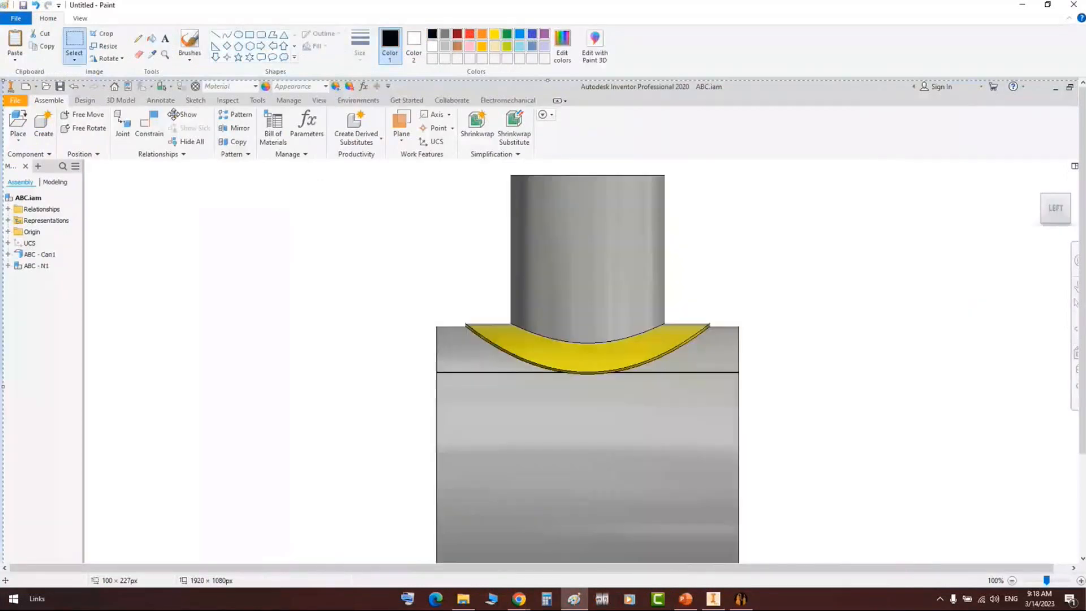
{"action": "left_click", "coordinate": [215, 34]}
{"action": "mouse_move", "coordinate": [665, 174]}
{"action": "left_mouse_down"}
{"action": "mouse_move", "coordinate": [800, 173]}
{"action": "mouse_move", "coordinate": [785, 174]}
{"action": "left_mouse_up"}
{"action": "key", "text": "ctrl+z"}
- Draw a rectangle about 271 × 148 px on the nozzle's open end and a down arrow about 104 × 179 px beside the nozzle
{"action": "left_click", "coordinate": [249, 35]}
{"action": "mouse_move", "coordinate": [510, 173]}
{"action": "left_mouse_down"}
{"action": "mouse_move", "coordinate": [548, 173]}
{"action": "mouse_move", "coordinate": [670, 99]}
{"action": "mouse_move", "coordinate": [667, 79]}
{"action": "mouse_move", "coordinate": [663, 90]}
{"action": "left_mouse_up"}
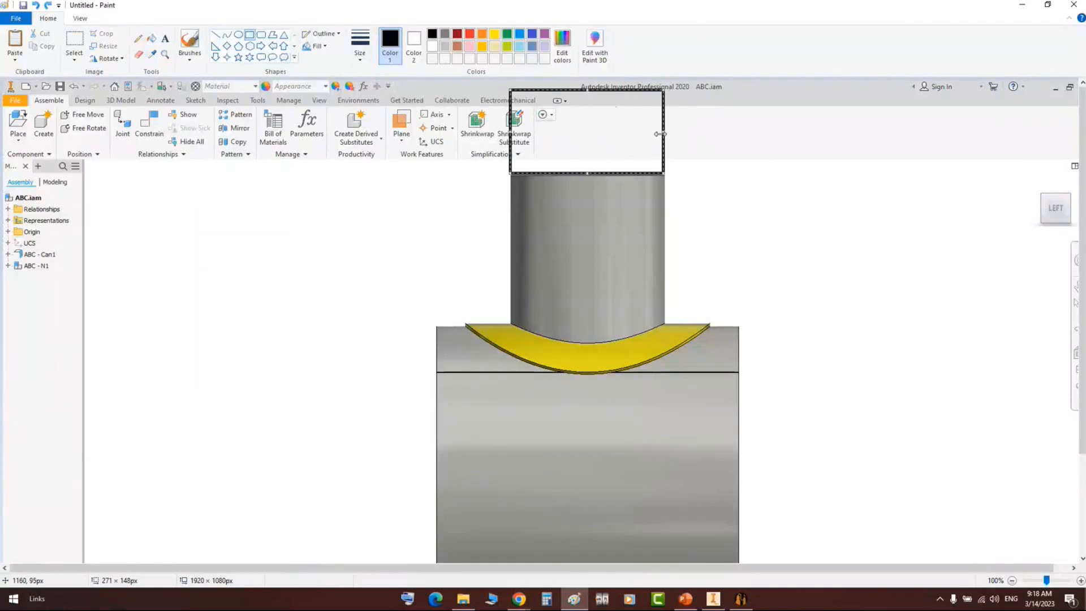
{"action": "left_click", "coordinate": [342, 179]}
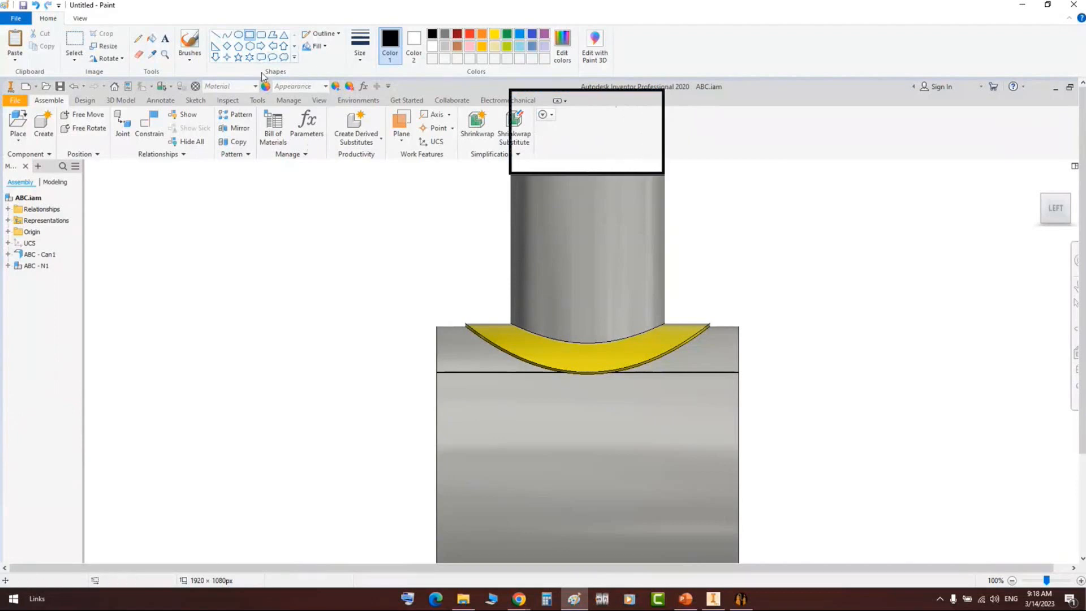
{"action": "left_click", "coordinate": [216, 58]}
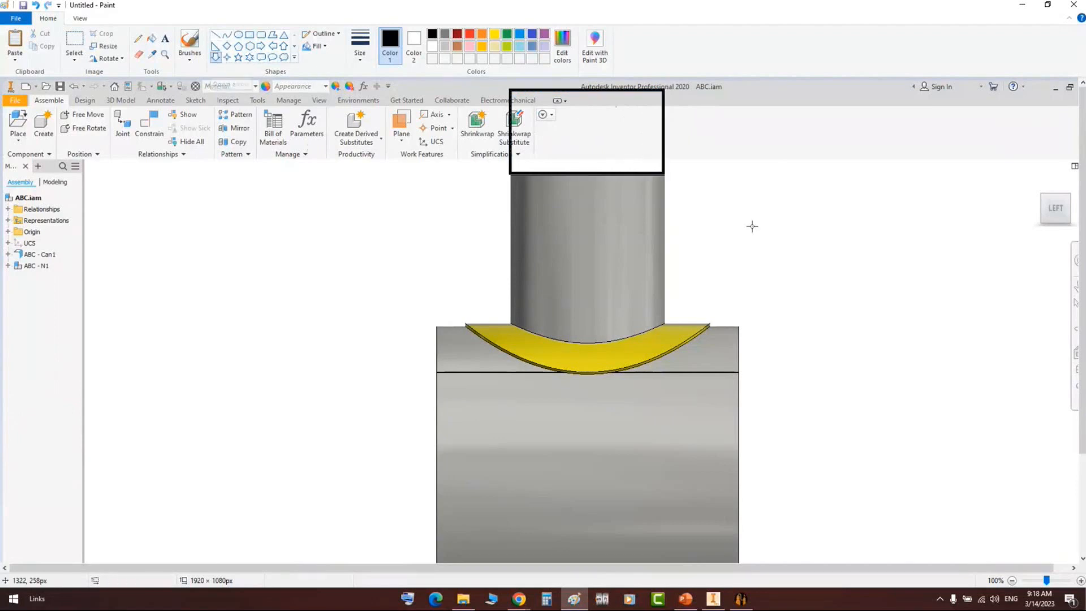
{"action": "left_click_drag", "start_coordinate": [689, 175], "coordinate": [749, 278]}
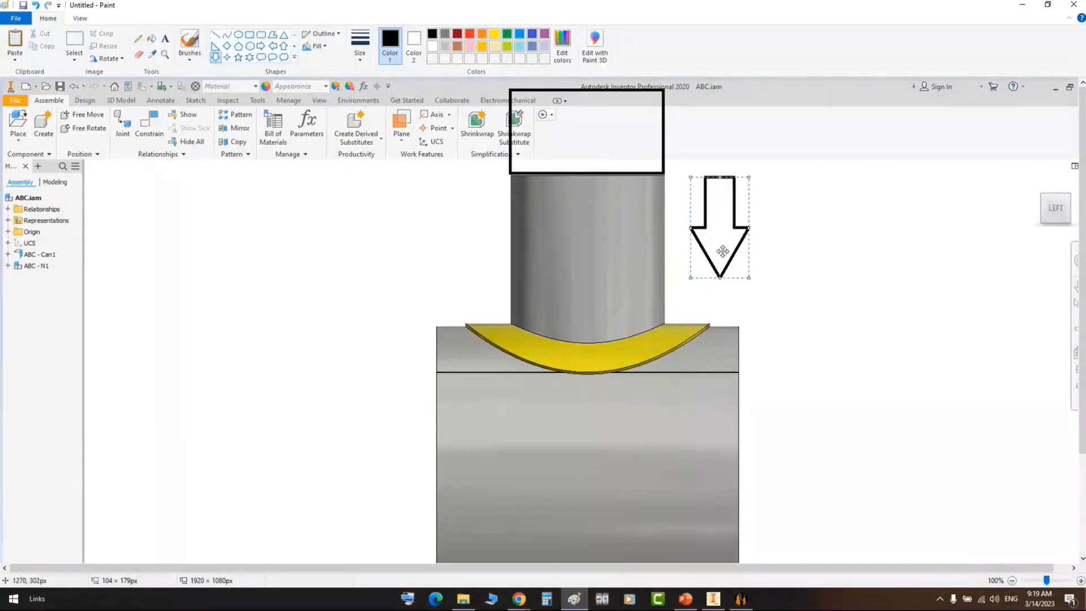
- Switch back to Static Equipment Generator and add a shell nozzle named N2 to Connection1
{"action": "left_click", "coordinate": [744, 601]}
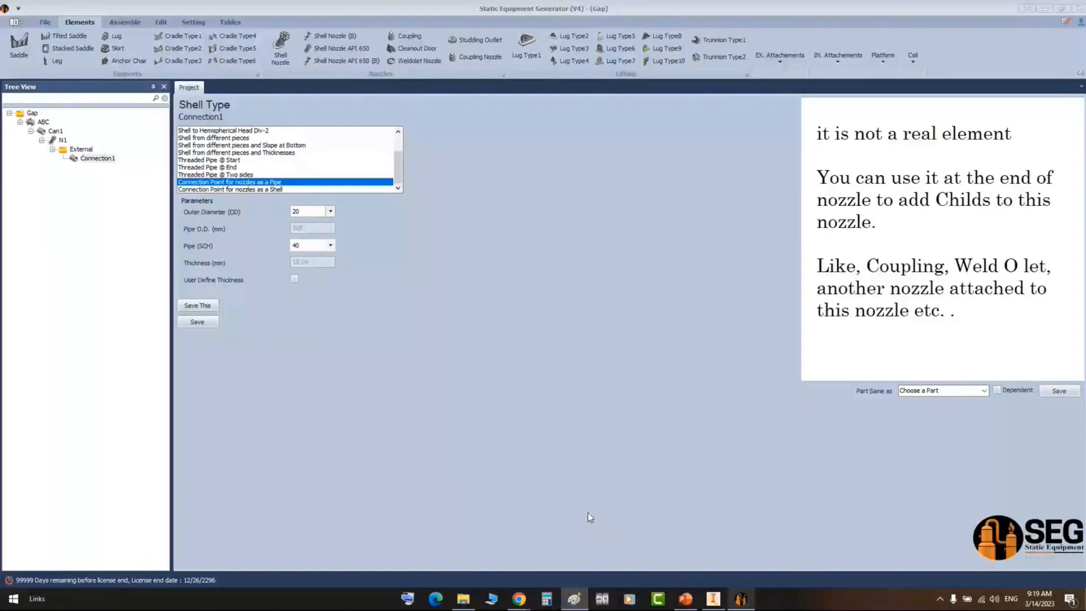
{"action": "left_click", "coordinate": [405, 340]}
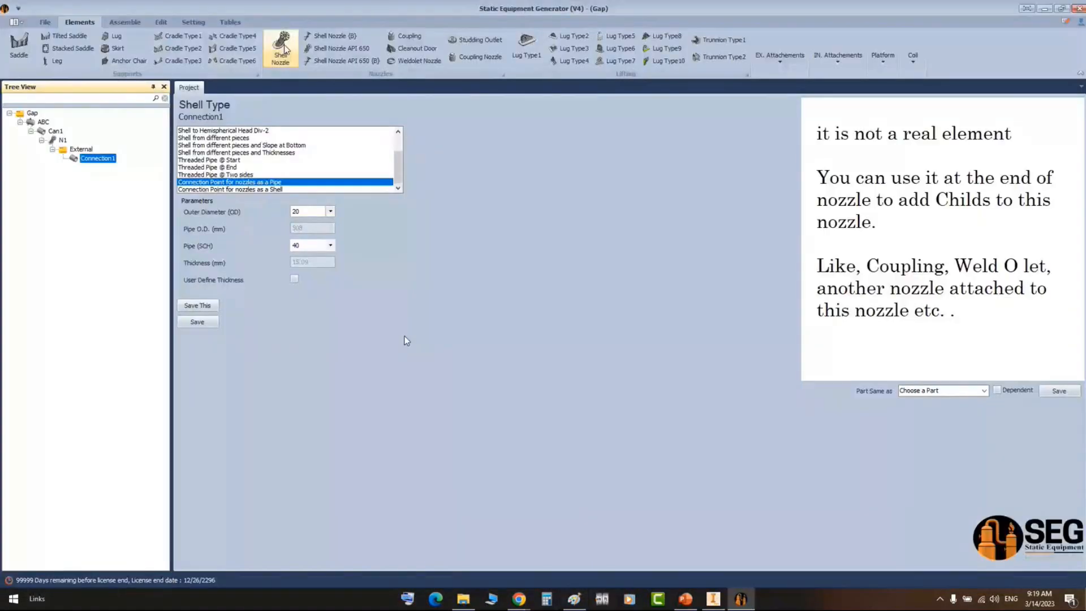
{"action": "left_click", "coordinate": [281, 48]}
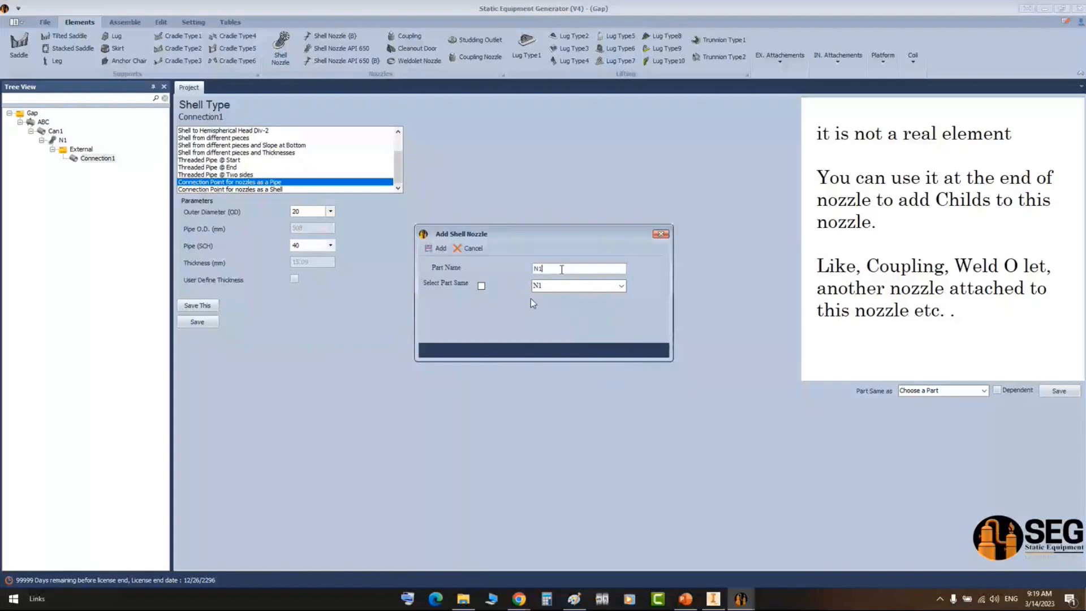
{"action": "left_click", "coordinate": [440, 248]}
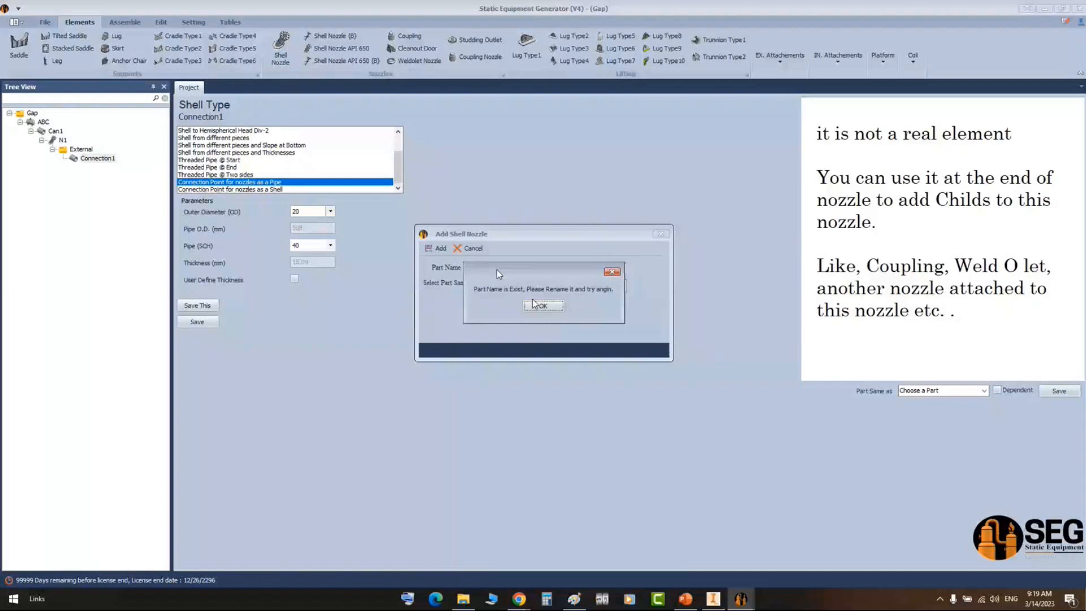
{"action": "left_click", "coordinate": [535, 305]}
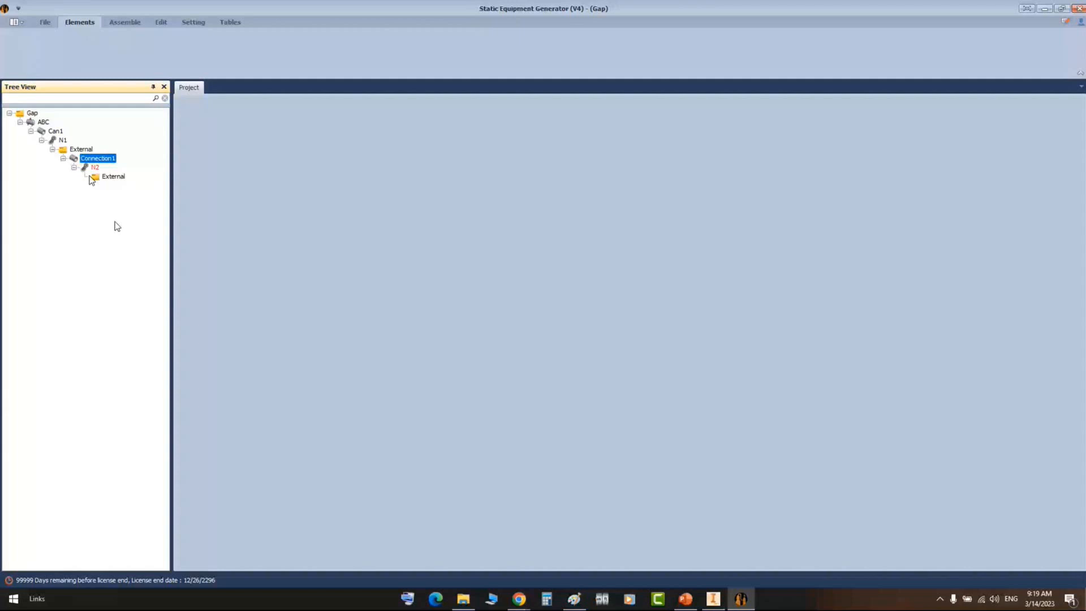
- Set nozzle N2's schedule to 40 and add a reinforcement pad (Re-Pad) to it
{"action": "left_click", "coordinate": [94, 167]}
{"action": "left_click", "coordinate": [281, 228]}
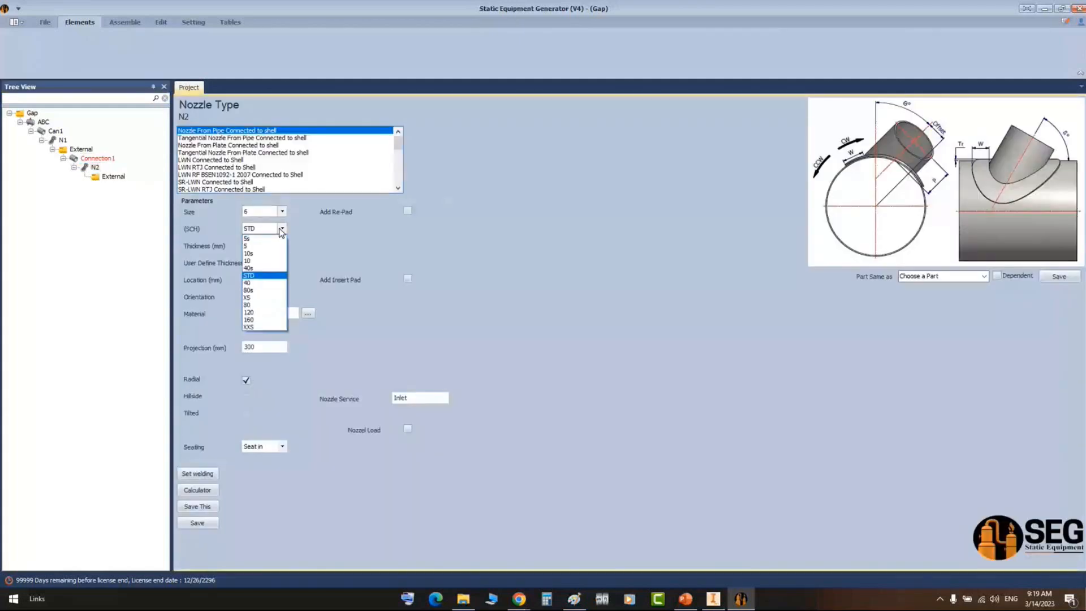
{"action": "left_click", "coordinate": [247, 283]}
{"action": "left_click", "coordinate": [407, 211]}
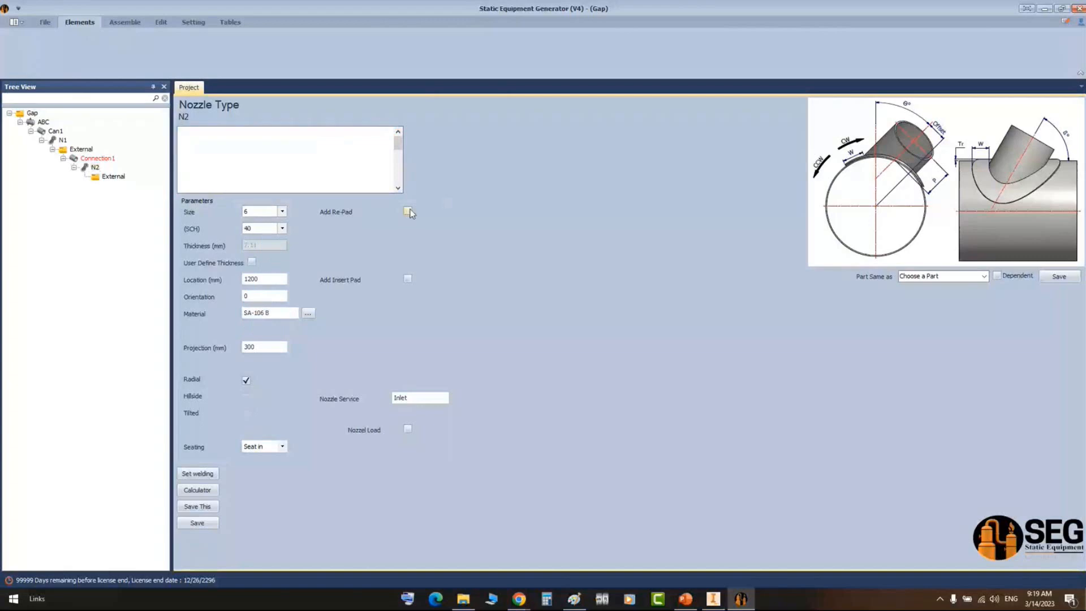
{"action": "left_click", "coordinate": [416, 229]}
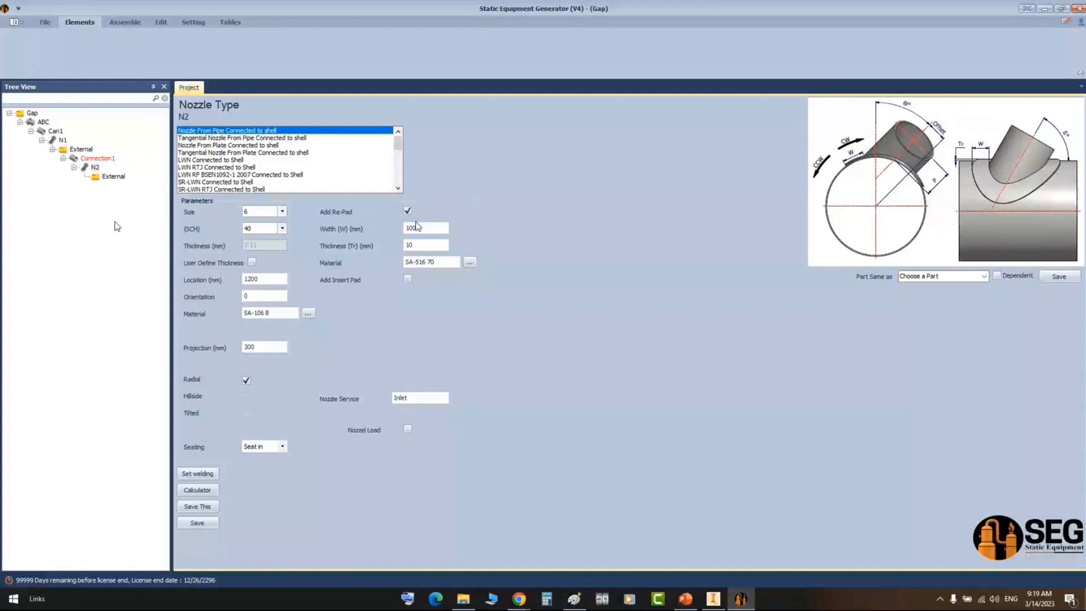
- Set N2's location to 200 mm and its projection to 150 mm, save the nozzle, and start the Inventor assembly build
{"action": "left_click", "coordinate": [250, 279]}
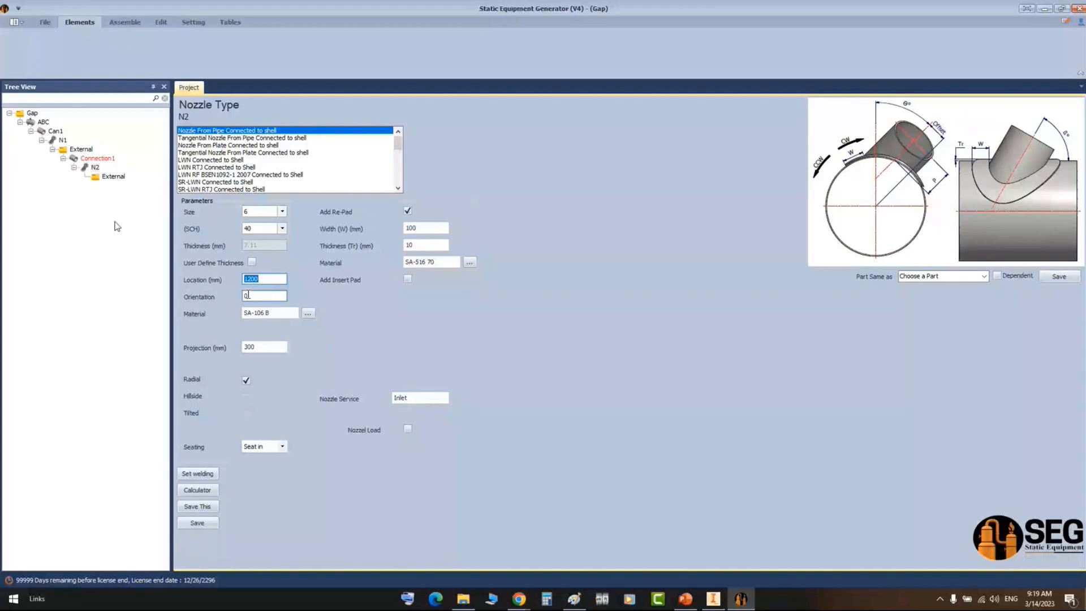
{"action": "type", "text": "200"}
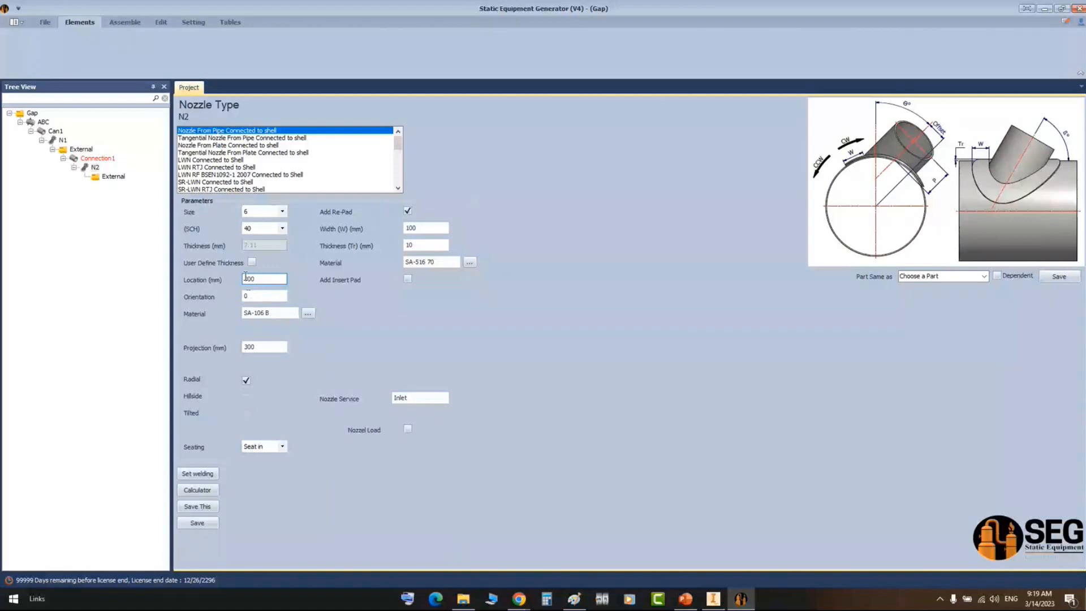
{"action": "left_click", "coordinate": [248, 346]}
{"action": "type", "text": "150"}
{"action": "key", "text": "Return"}
{"action": "left_click", "coordinate": [124, 23]}
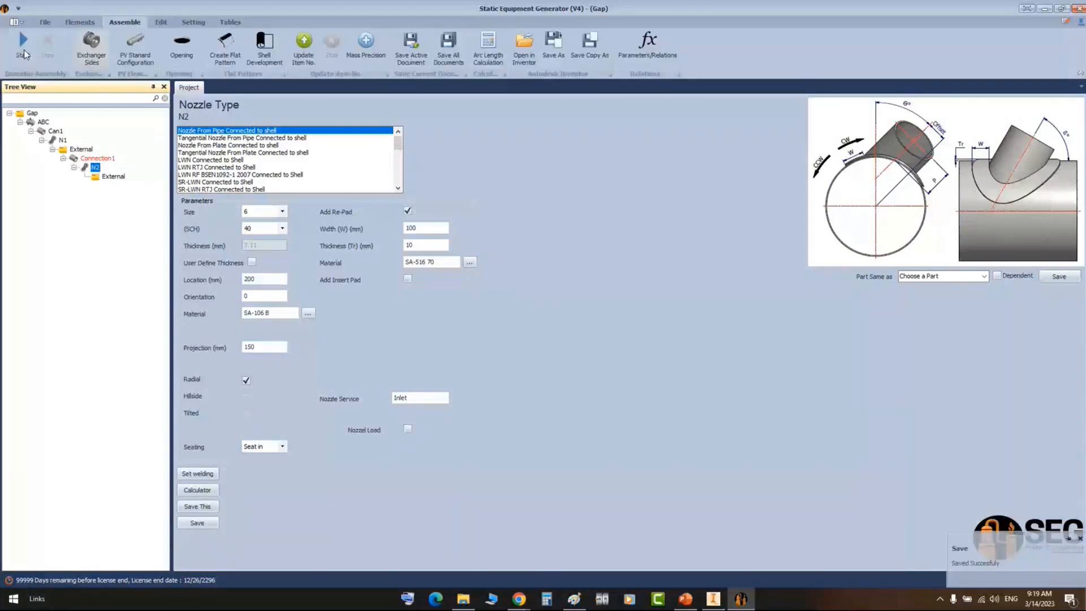
{"action": "left_click", "coordinate": [23, 55]}
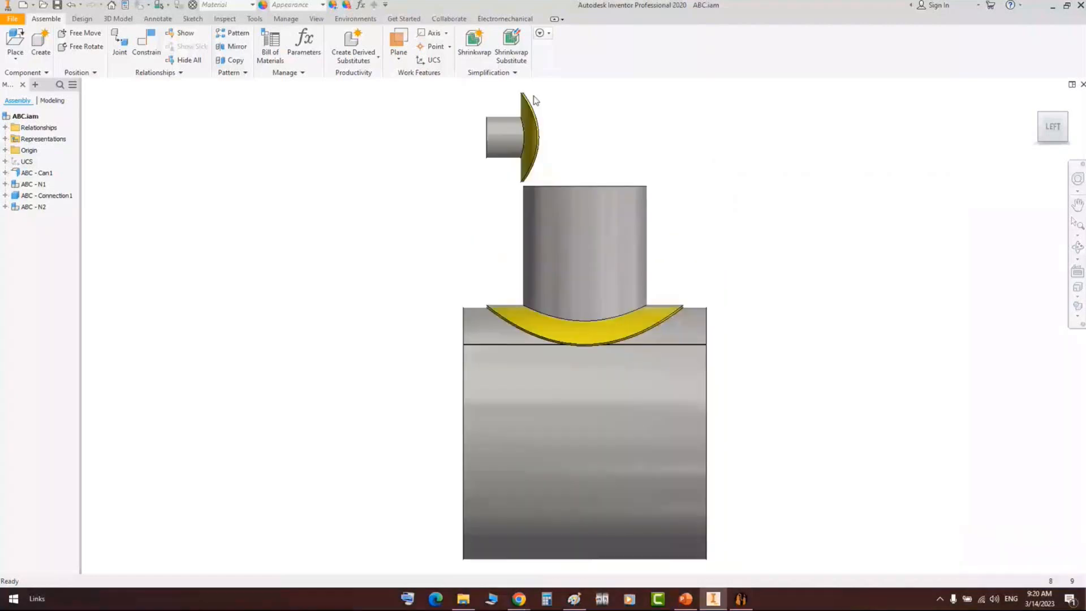
- Paste a zoomed Inventor capture into Paint and draw an up arrow about 53 × 159 px and a horizontal line about 357 px through N2
{"action": "scroll", "coordinate": [534, 100], "scroll_direction": "up", "scroll_amount": 3}
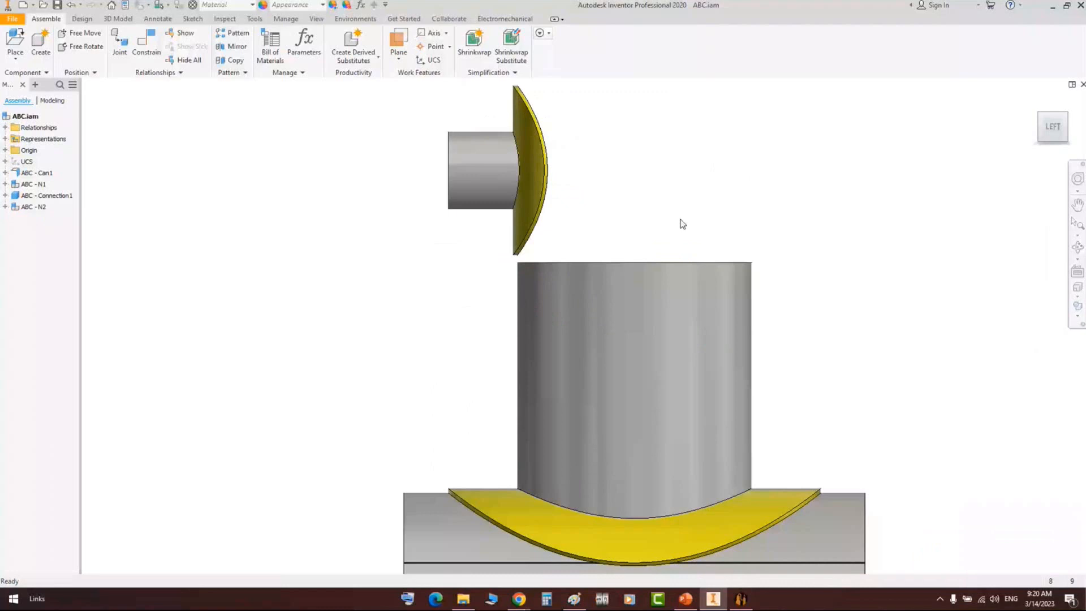
{"action": "key", "text": "F3"}
{"action": "left_click_drag", "start_coordinate": [682, 224], "coordinate": [574, 270]}
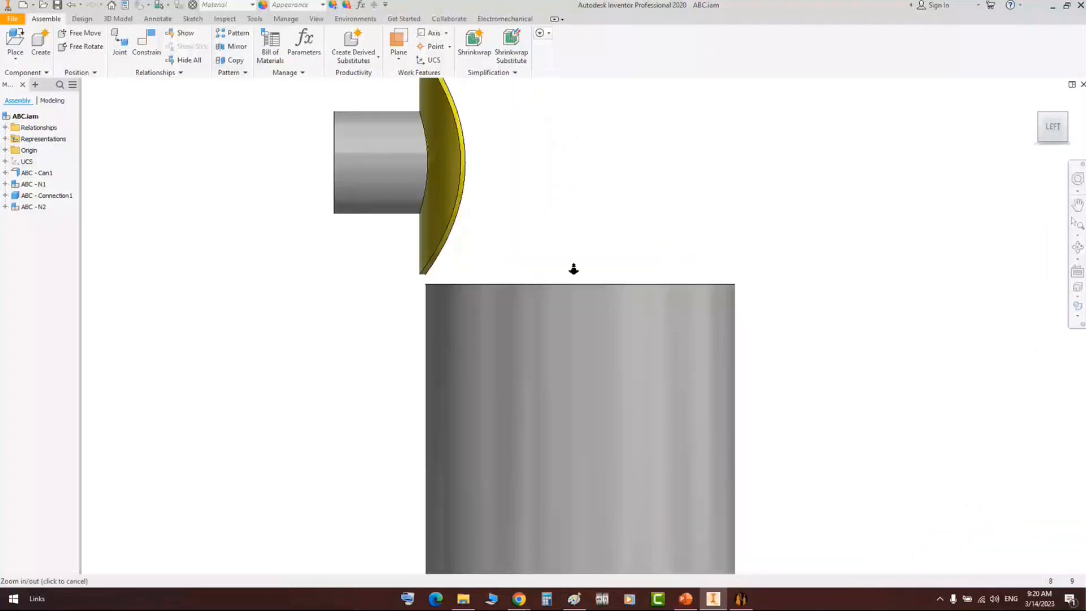
{"action": "scroll", "coordinate": [573, 269], "scroll_direction": "down", "scroll_amount": 2}
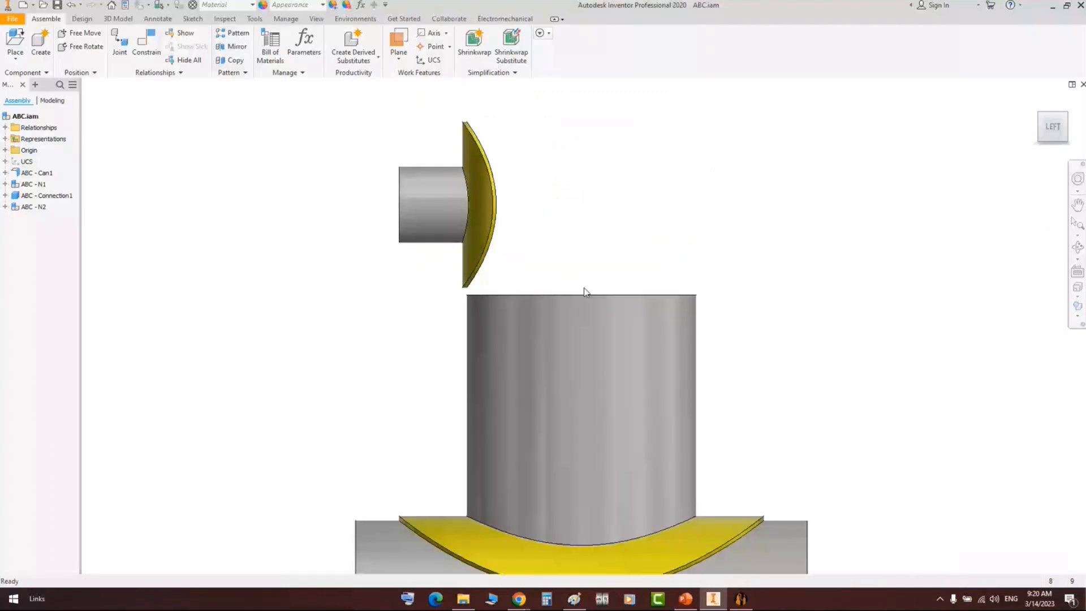
{"action": "middle_click_drag", "start_coordinate": [650, 340], "coordinate": [658, 297]}
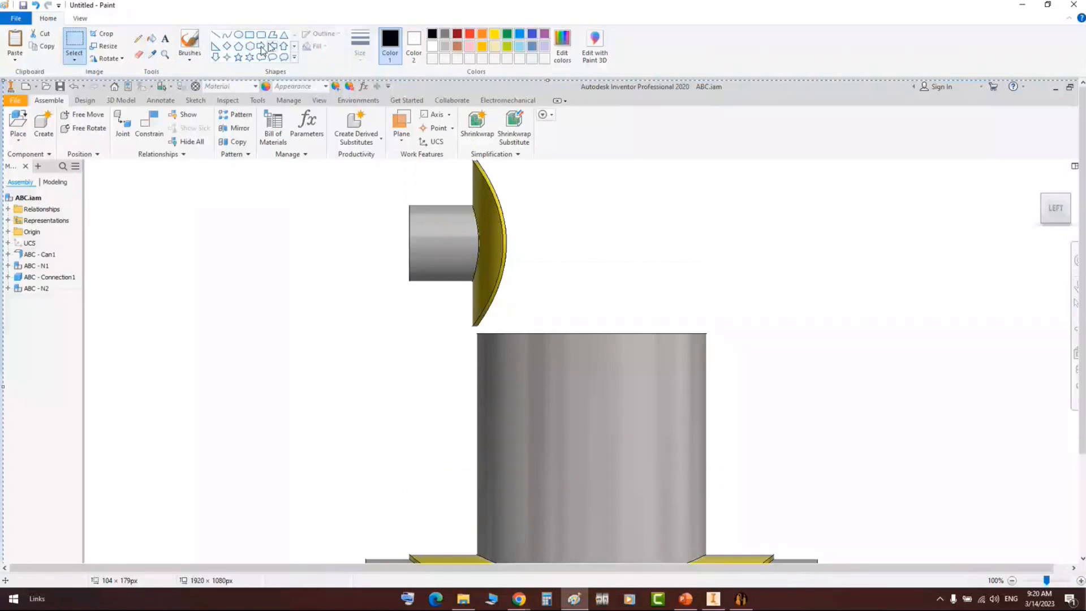
{"action": "left_click", "coordinate": [284, 46]}
{"action": "mouse_move", "coordinate": [548, 332]}
{"action": "left_mouse_down"}
{"action": "mouse_move", "coordinate": [574, 321]}
{"action": "mouse_move", "coordinate": [578, 243]}
{"action": "left_mouse_up"}
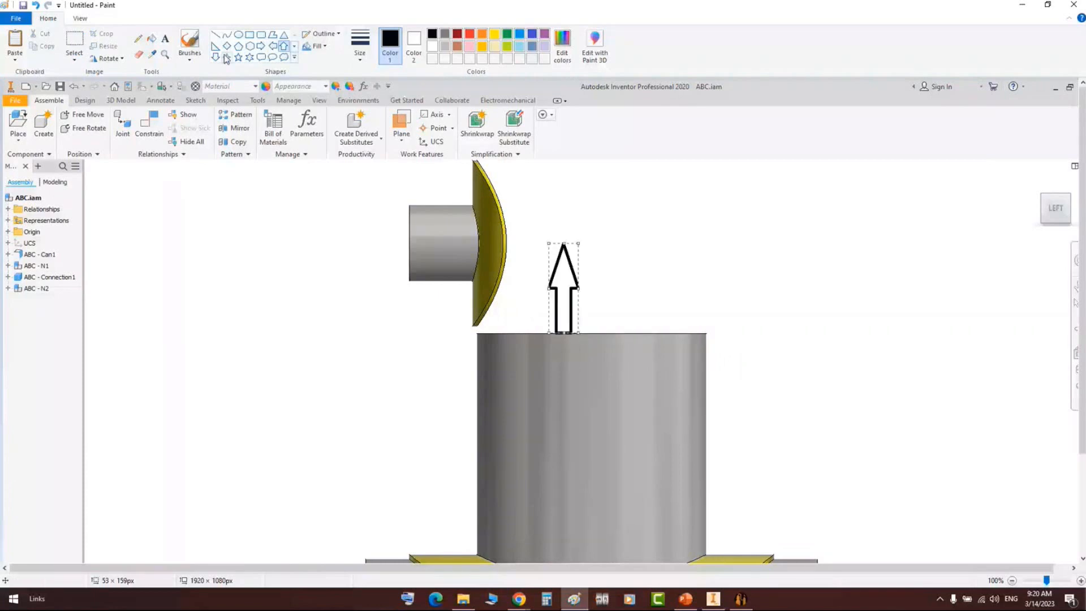
{"action": "left_click", "coordinate": [215, 35]}
{"action": "mouse_move", "coordinate": [394, 239]}
{"action": "left_mouse_down"}
{"action": "mouse_move", "coordinate": [596, 240]}
{"action": "mouse_move", "coordinate": [577, 238]}
{"action": "left_mouse_up"}
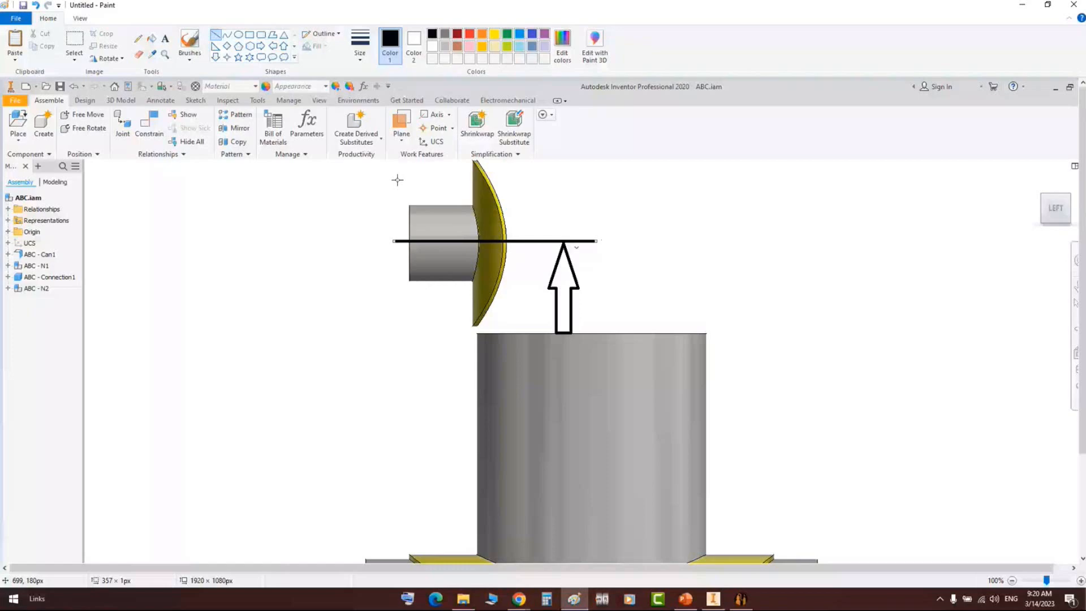
- Switch back to Static Equipment Generator, set N2's location to -200 mm, and rebuild the saved assembly in Inventor
{"action": "key", "text": "alt+Tab"}
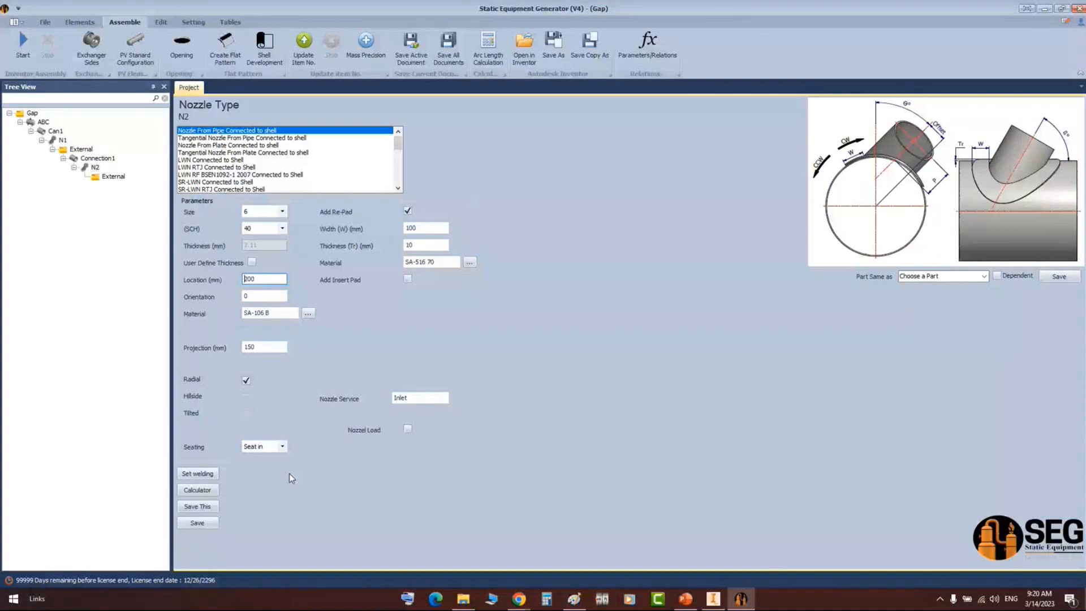
{"action": "type", "text": "-"}
{"action": "left_click", "coordinate": [196, 522]}
{"action": "left_click", "coordinate": [22, 45]}
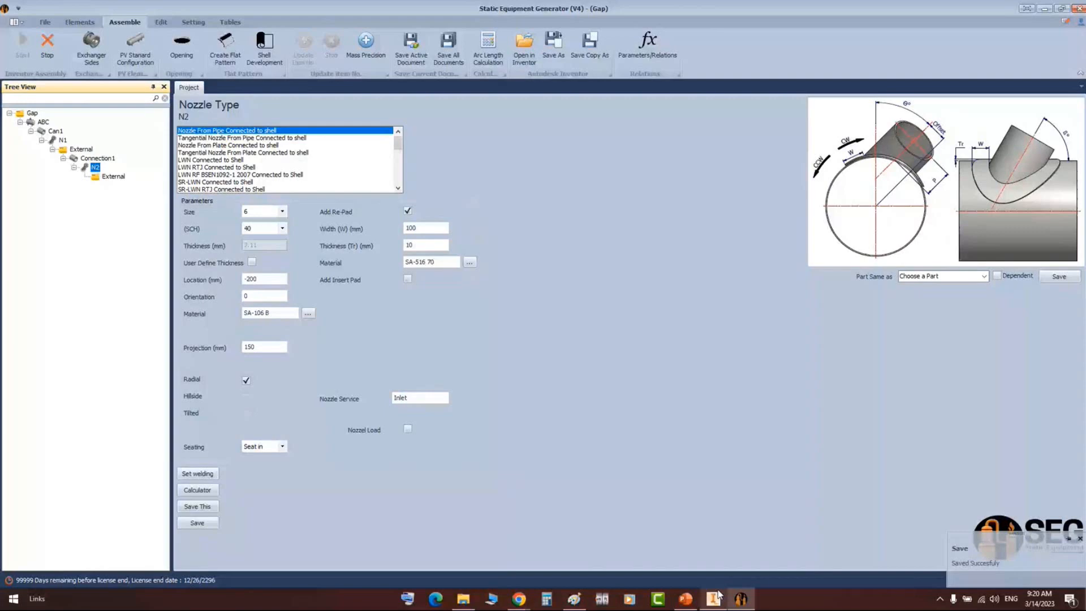
{"action": "left_click", "coordinate": [714, 597]}
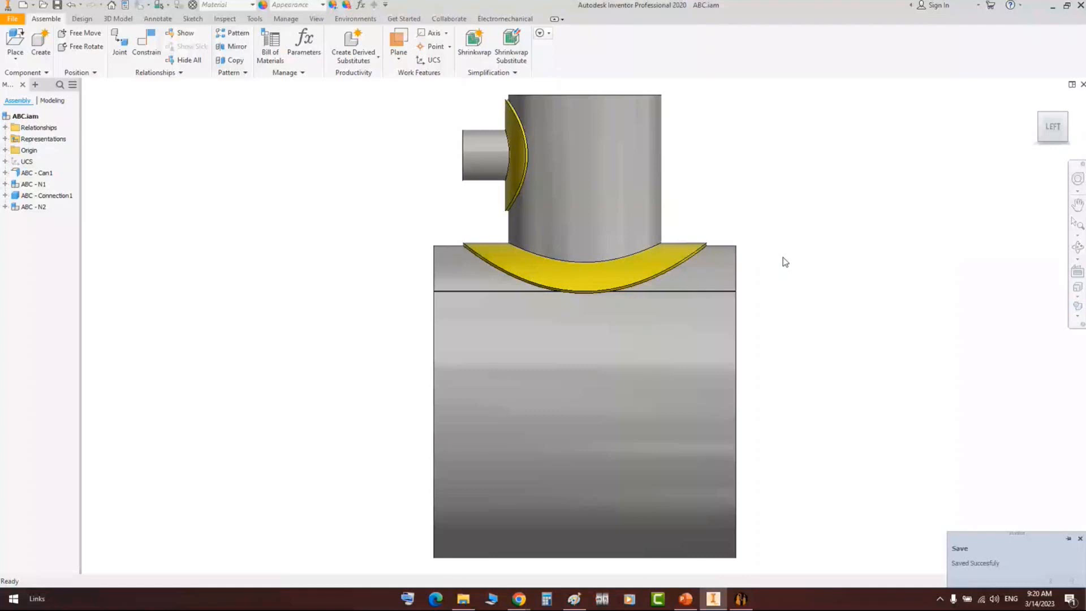
{"action": "left_click", "coordinate": [1078, 249]}
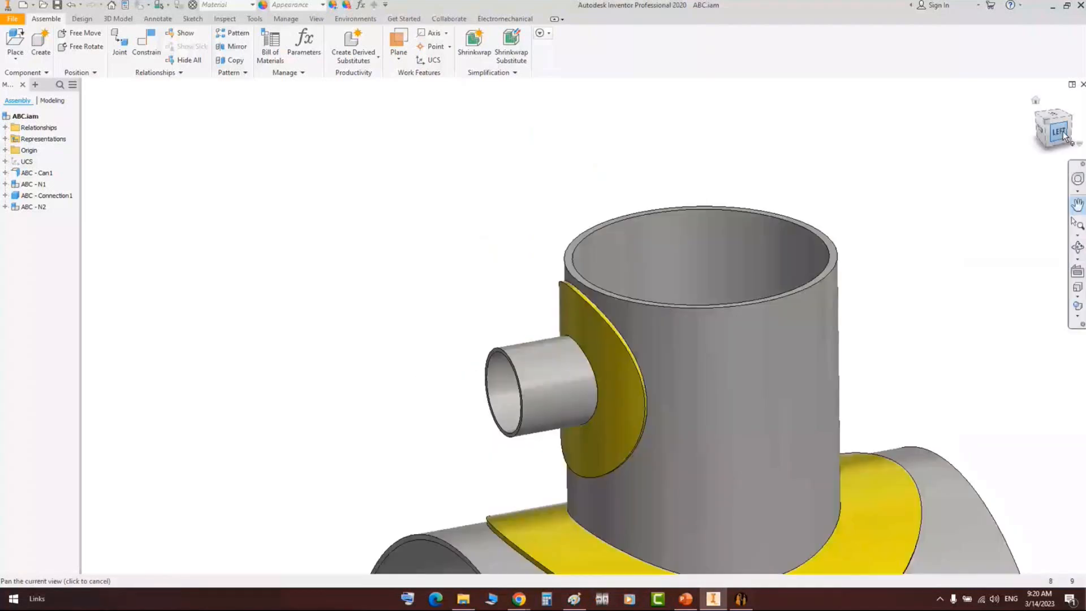
{"action": "left_click", "coordinate": [1063, 134]}
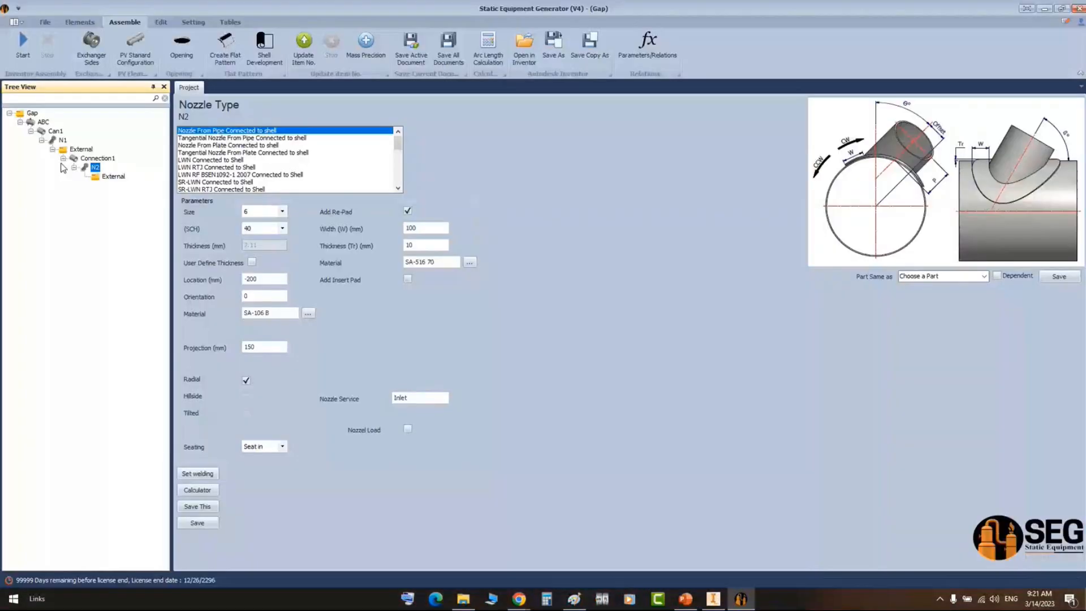
- Switch back to Static Equipment Generator and add a shell named Connection2 under N2's External node
{"action": "left_click", "coordinate": [112, 176]}
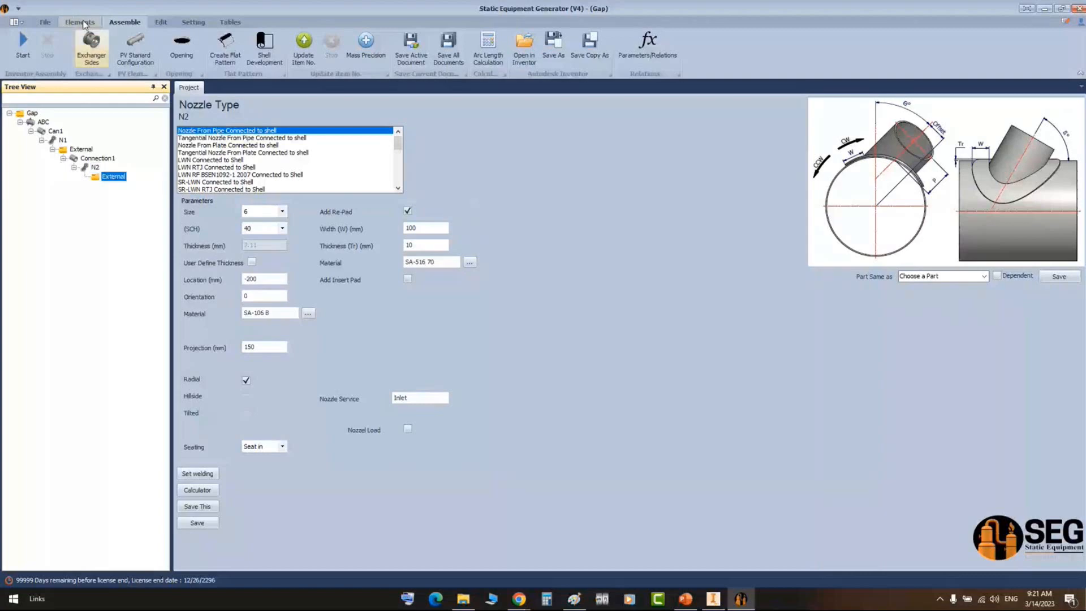
{"action": "left_click", "coordinate": [81, 23]}
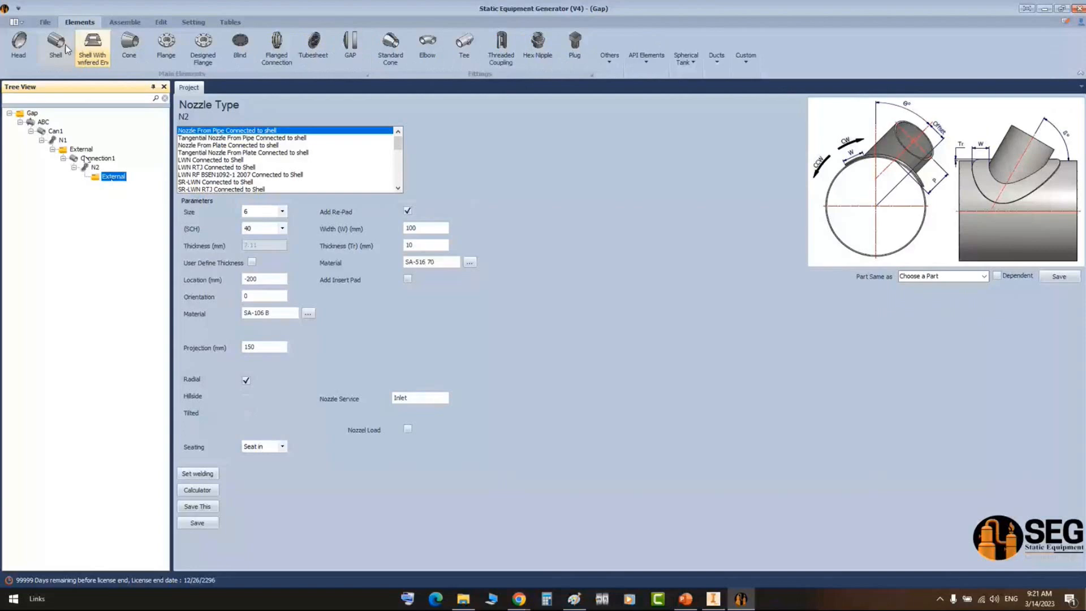
{"action": "left_click", "coordinate": [66, 48]}
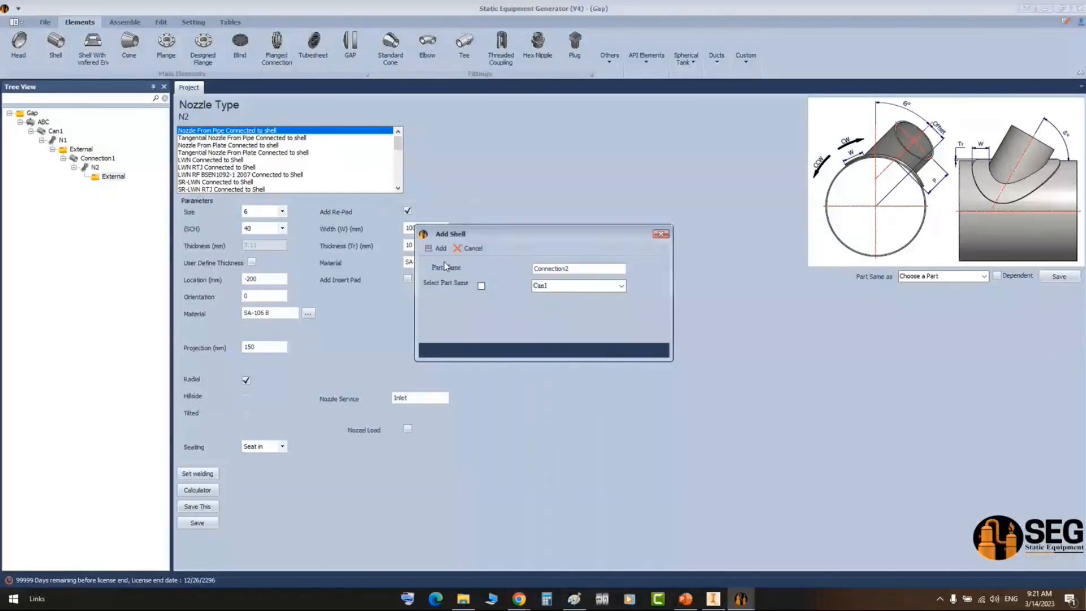
{"action": "left_click", "coordinate": [437, 248]}
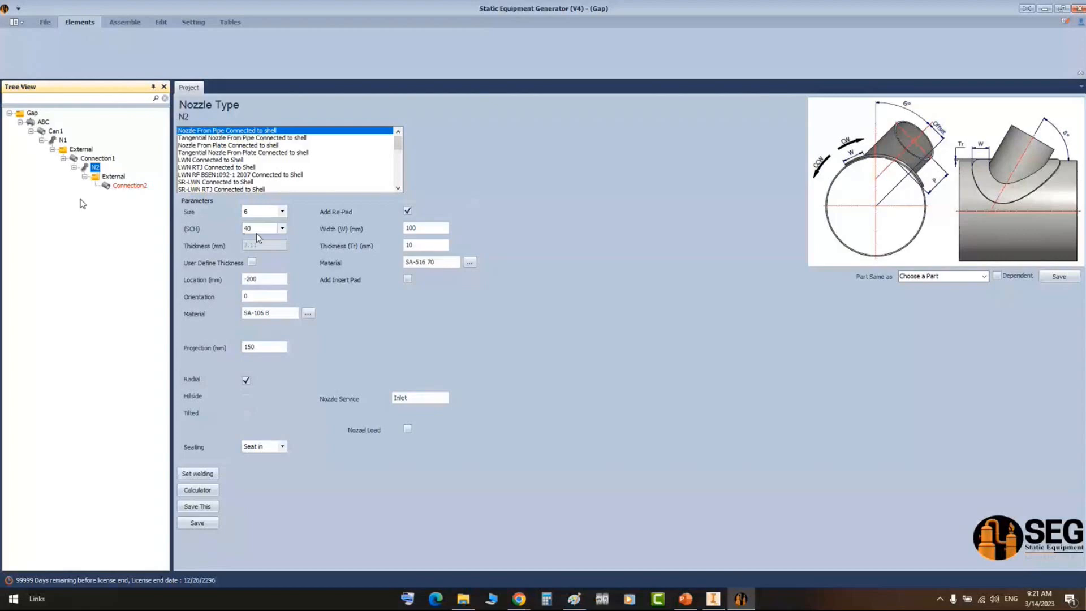
- Make Connection2 a Connection Point for nozzles as a Pipe with outer diameter 6 and schedule 40, and save it
{"action": "left_click", "coordinate": [131, 185]}
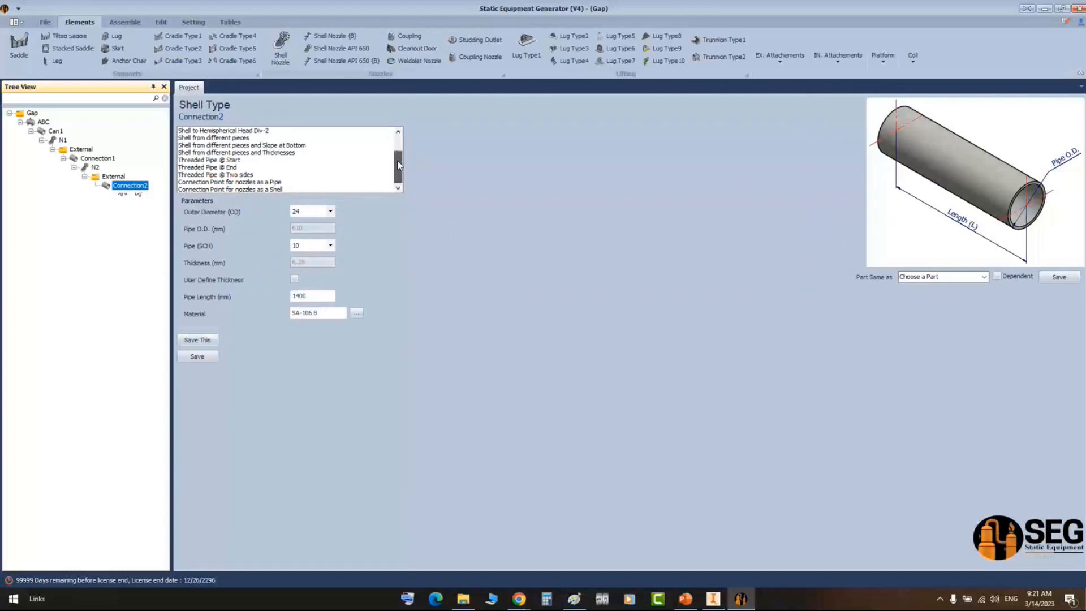
{"action": "left_click", "coordinate": [258, 182]}
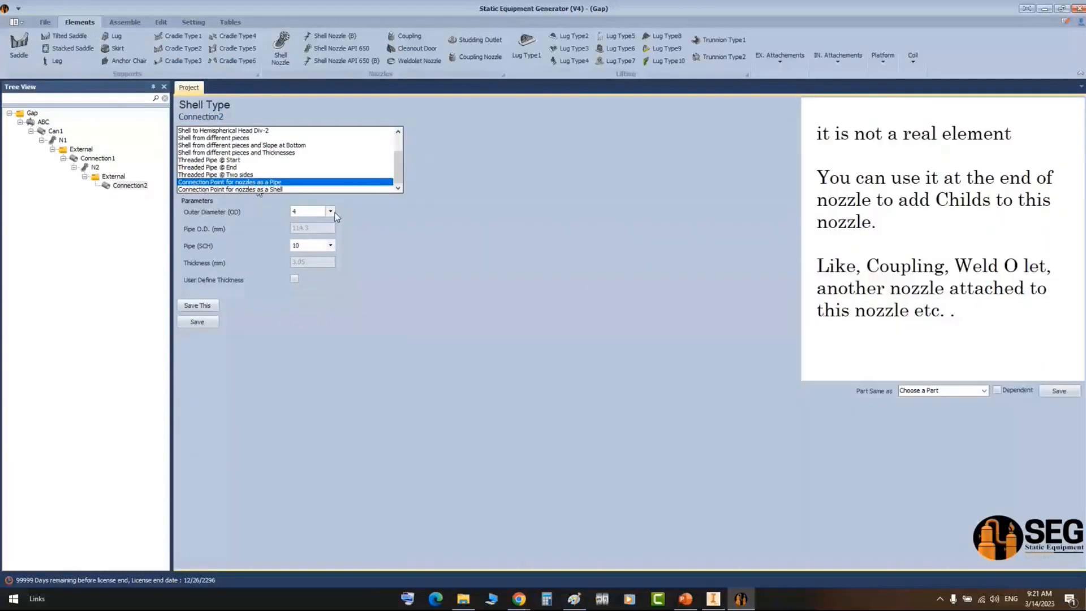
{"action": "left_click", "coordinate": [333, 212]}
{"action": "left_click", "coordinate": [310, 247]}
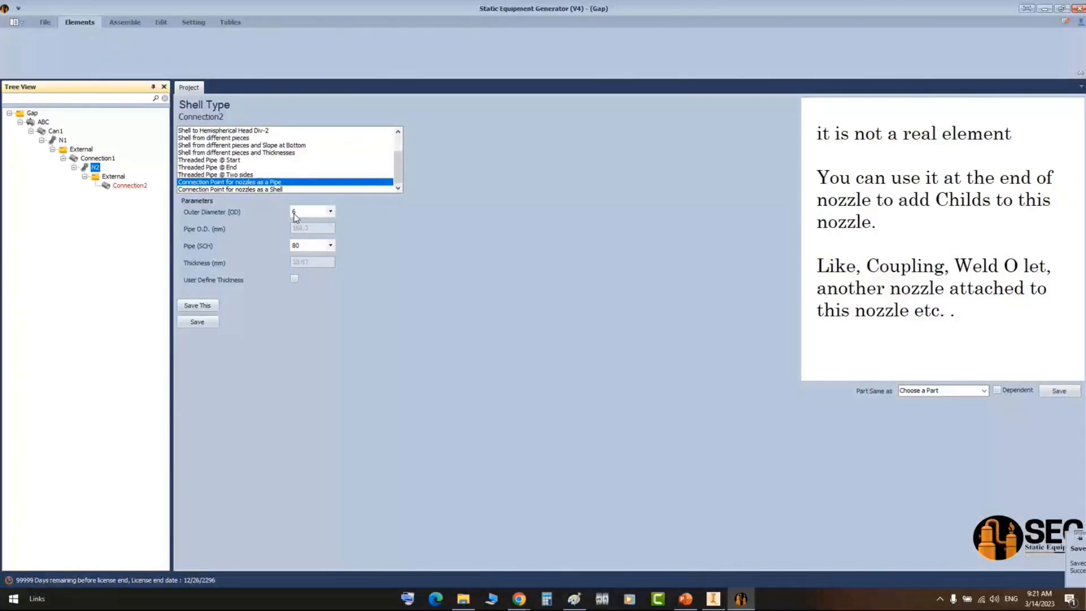
{"action": "left_click", "coordinate": [130, 186]}
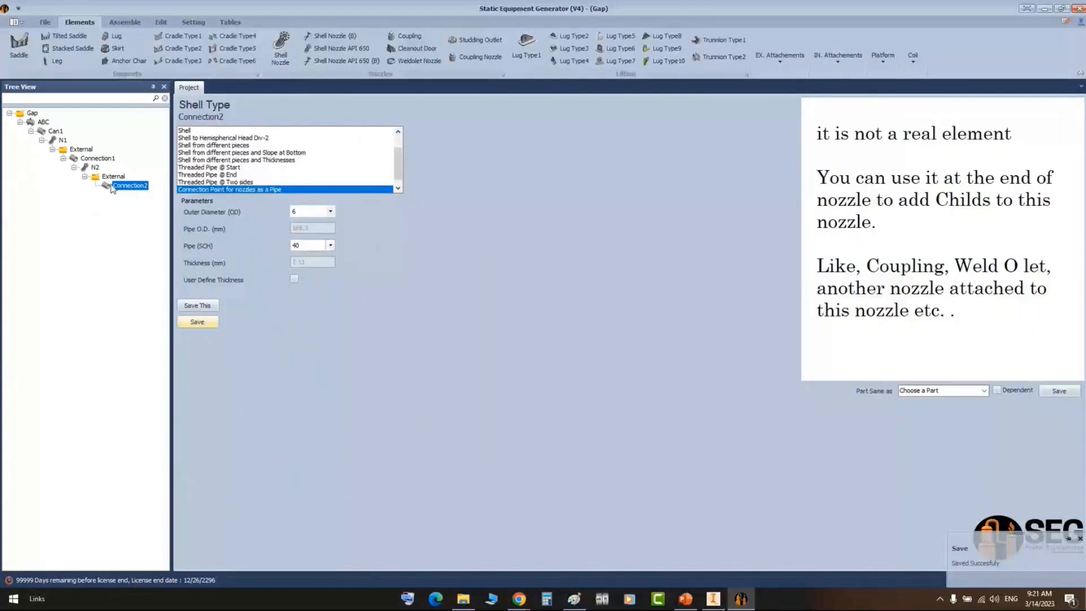
- Add a coupling nozzle named Coupling1 to Connection2
{"action": "left_click", "coordinate": [121, 188]}
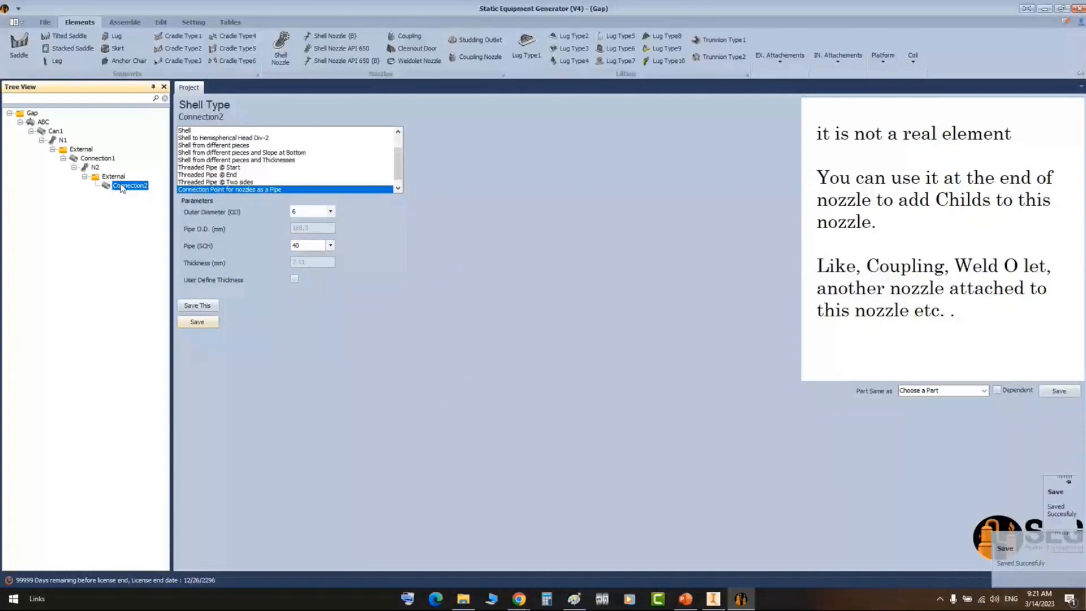
{"action": "left_click", "coordinate": [479, 57]}
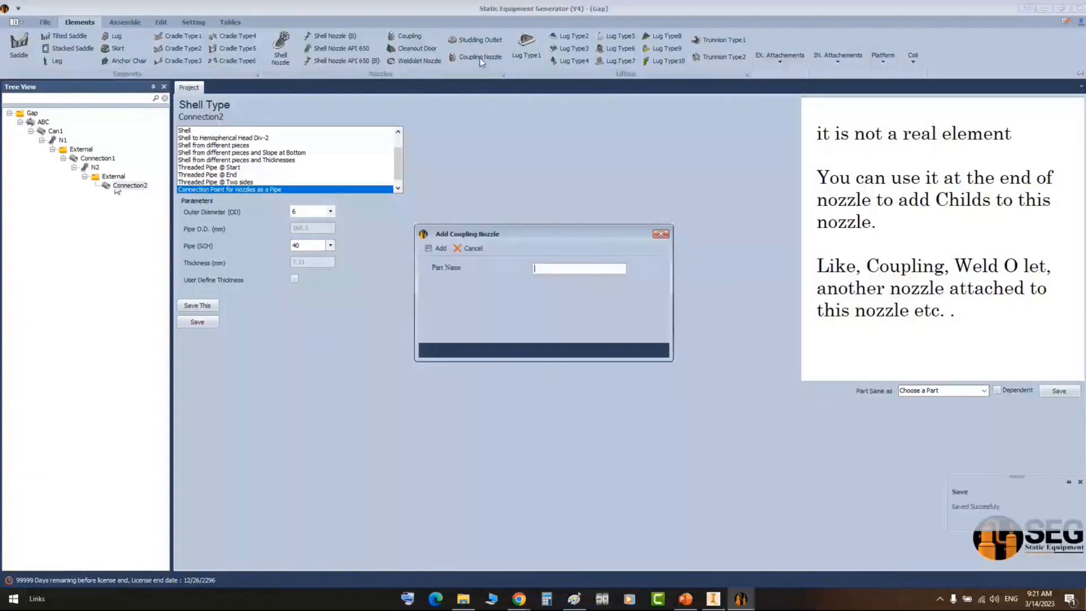
{"action": "key", "text": "Return"}
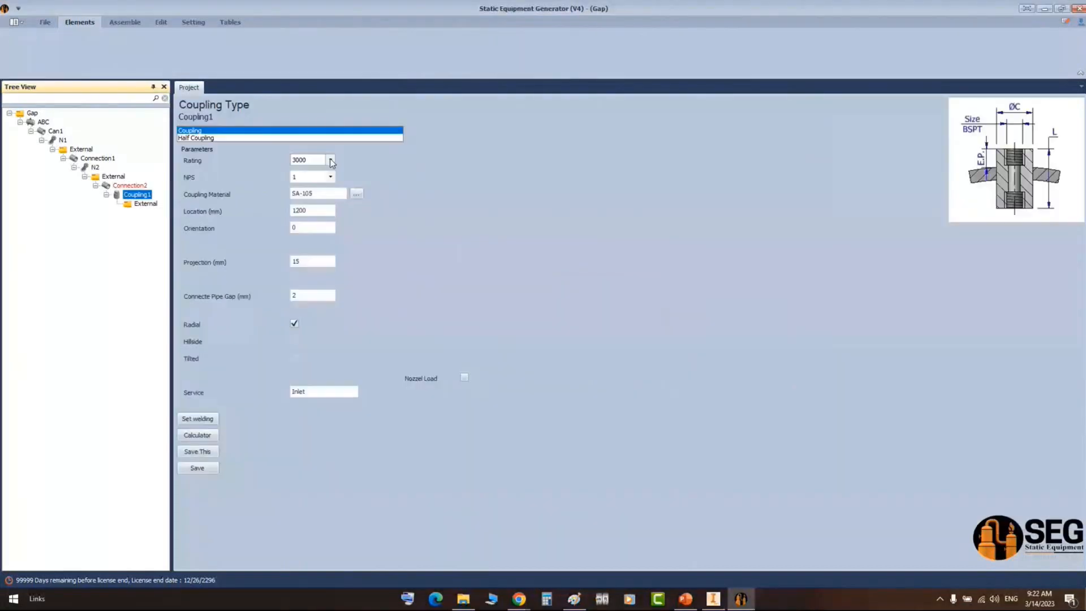
- Make Coupling1 a Half Coupling with rating 6000, NPS 0.5 and location -50 mm, then save it and rebuild the assembly in Inventor
{"action": "key", "text": "Down"}
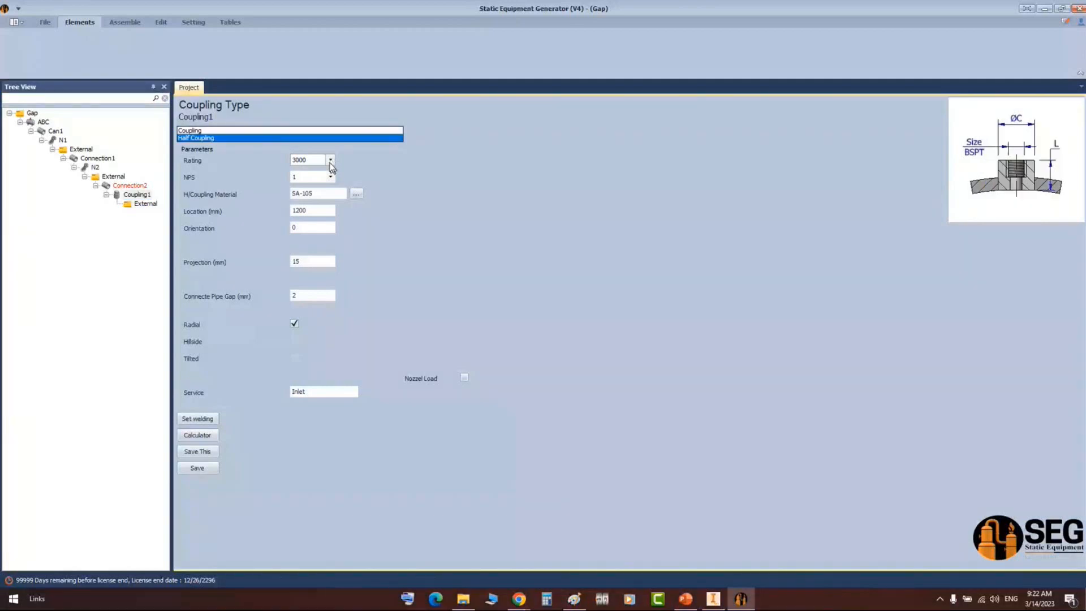
{"action": "left_click", "coordinate": [330, 160]}
{"action": "left_click", "coordinate": [328, 222]}
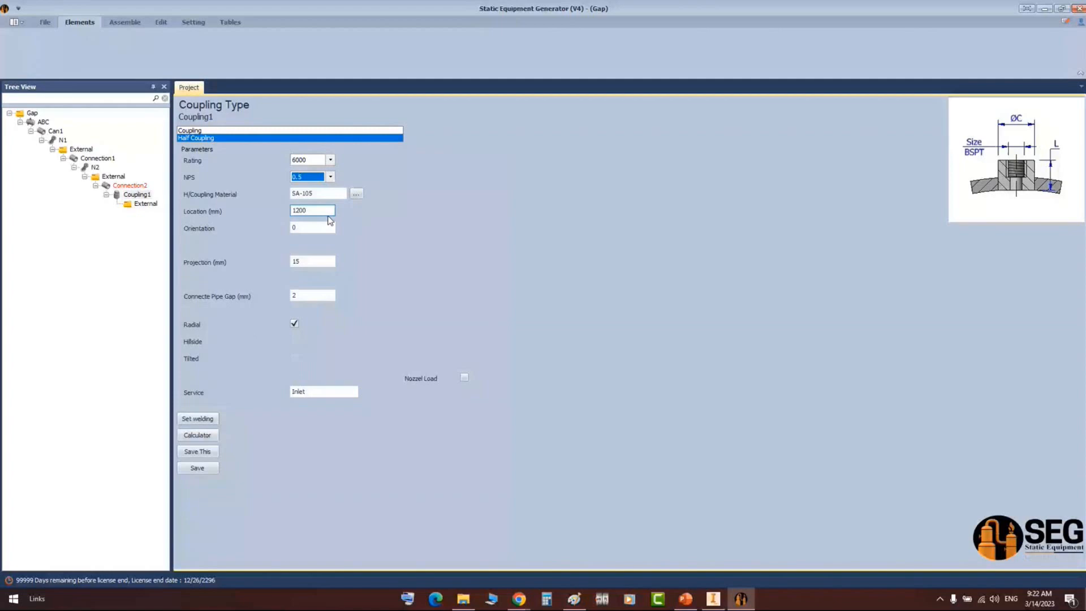
{"action": "double_click", "coordinate": [327, 214]}
{"action": "type", "text": "1"}
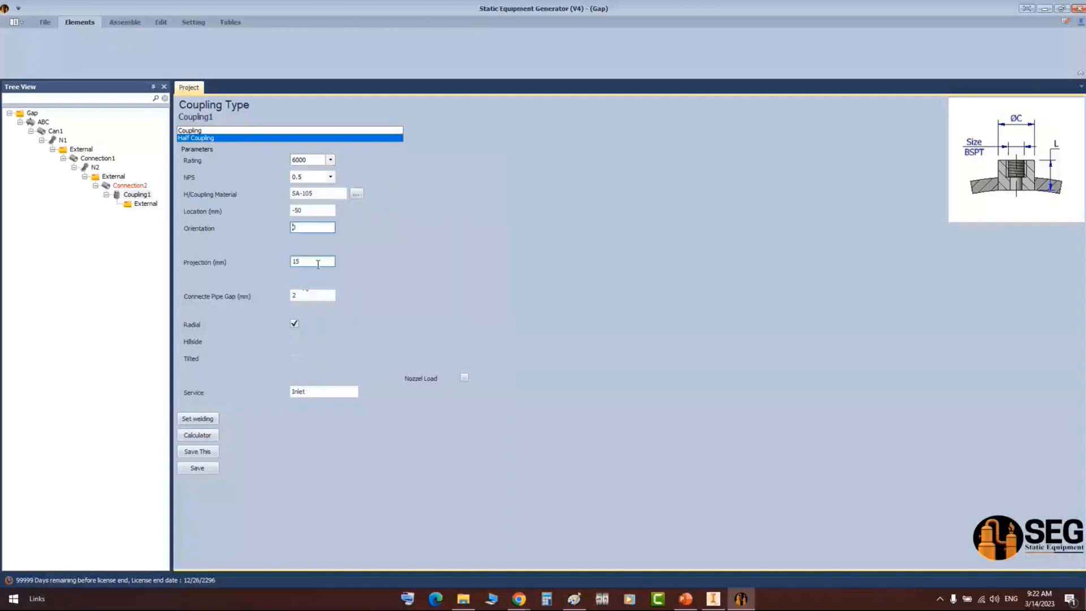
{"action": "double_click", "coordinate": [316, 263]}
{"action": "key", "text": "Return"}
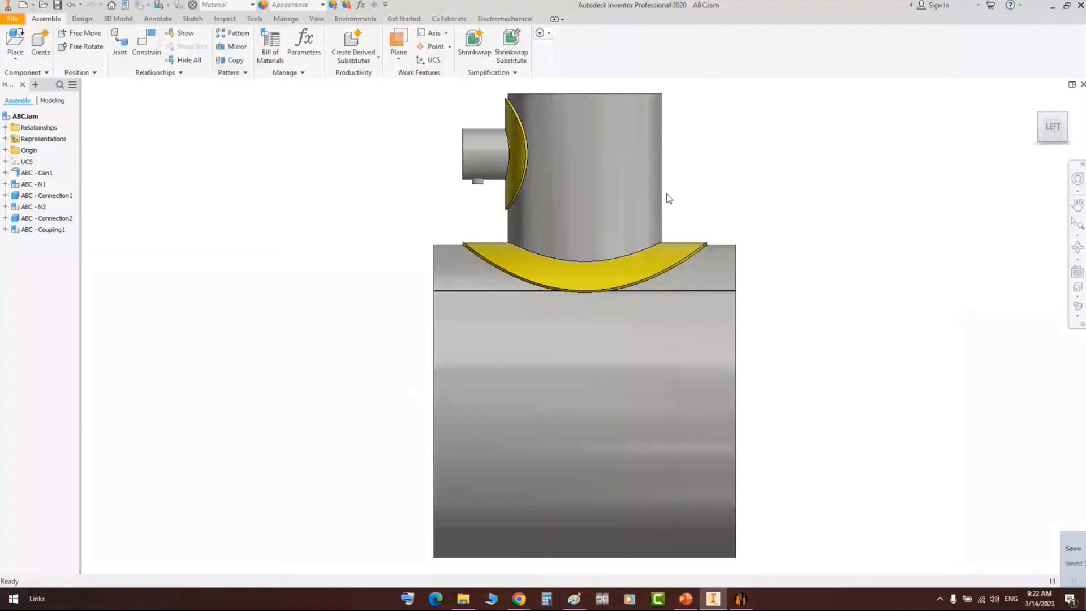
{"action": "middle_click_drag", "start_coordinate": [669, 199], "coordinate": [607, 336], "text": "shift"}
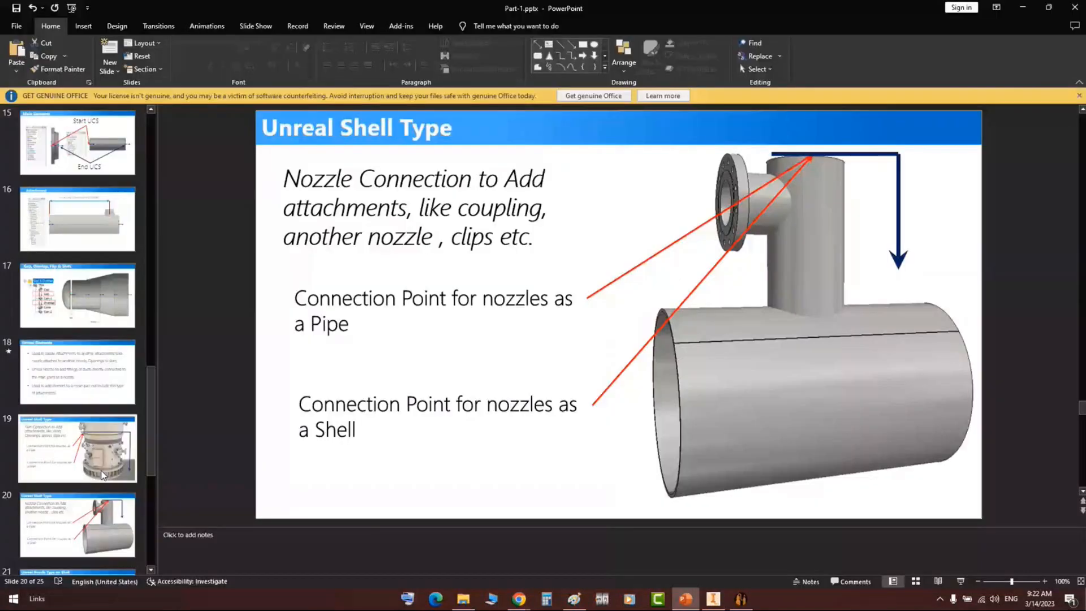
- Switch to the Part-1 presentation in PowerPoint and show slide 19 on skirt connections
{"action": "left_click", "coordinate": [103, 475]}
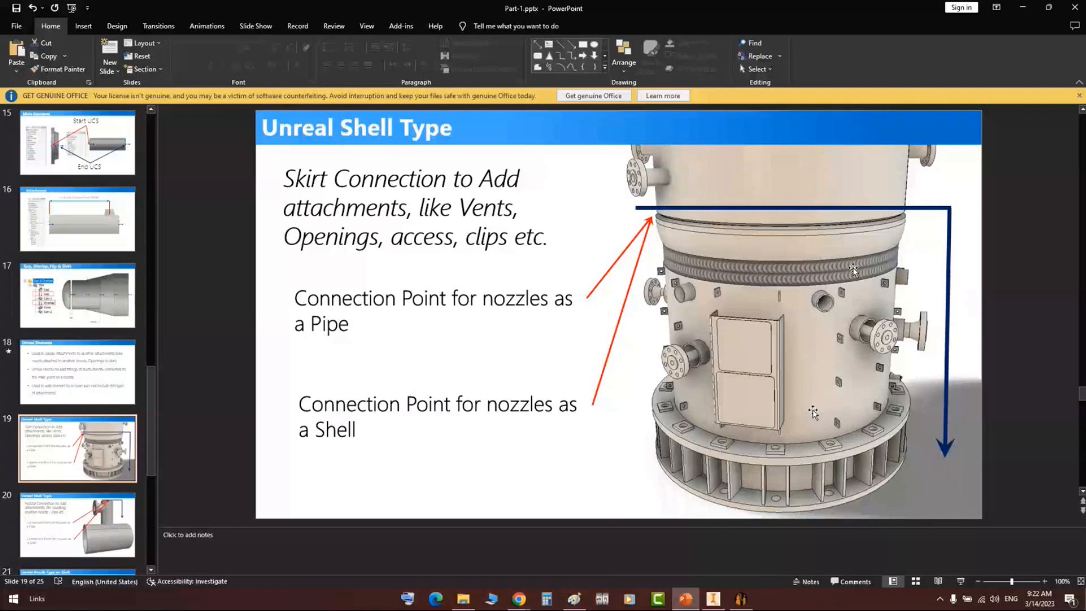
- Show slide 21 on the unreal nozzle type on shell and return to slide 19 on skirt connections
{"action": "scroll", "coordinate": [120, 489], "scroll_direction": "down", "scroll_amount": 2}
{"action": "left_click", "coordinate": [120, 488]}
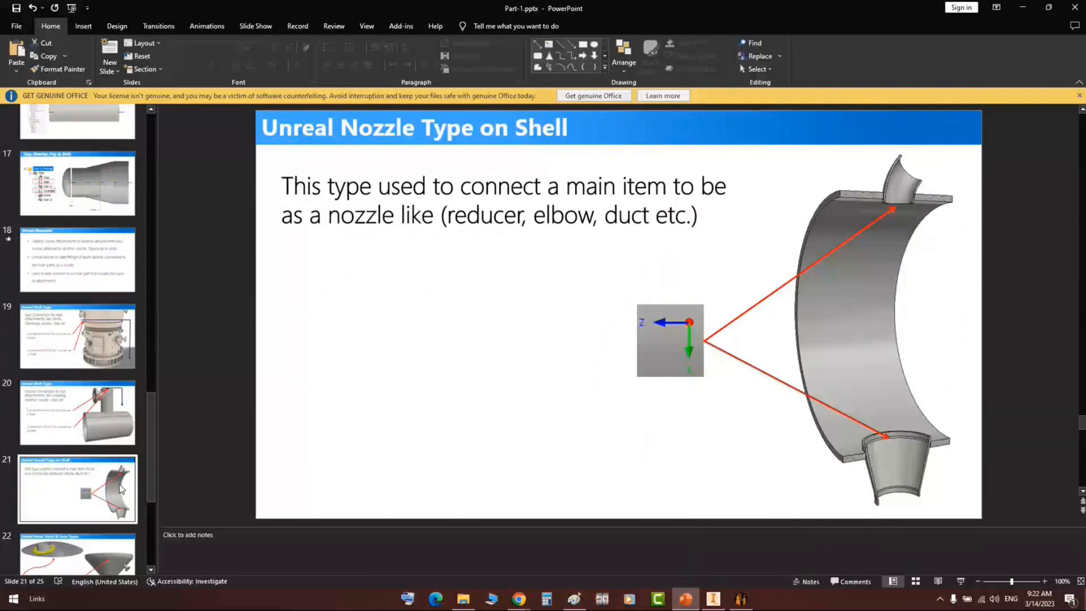
{"action": "left_click", "coordinate": [124, 358]}
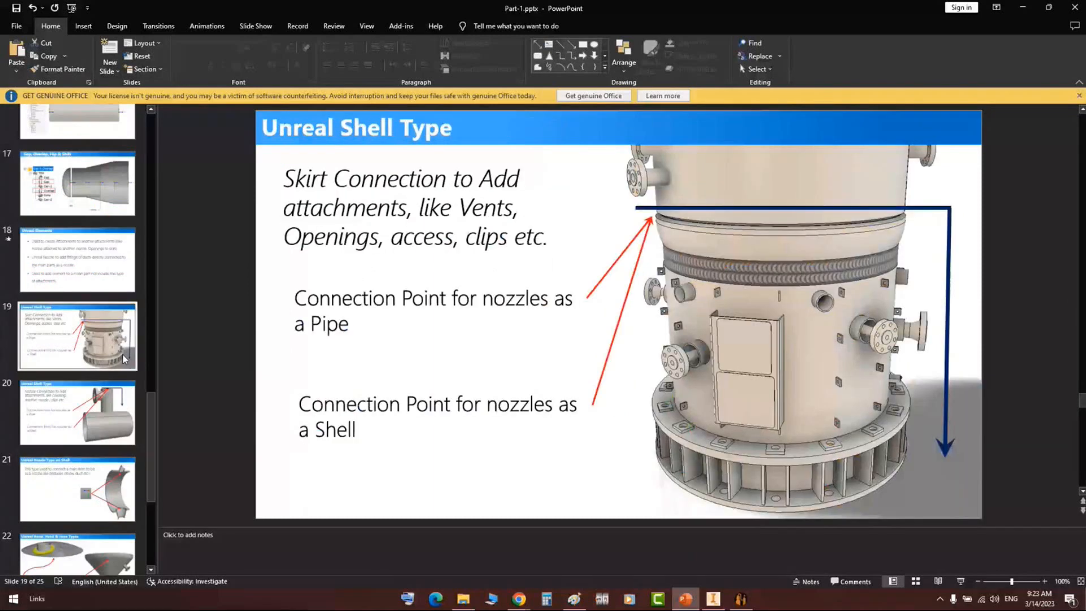
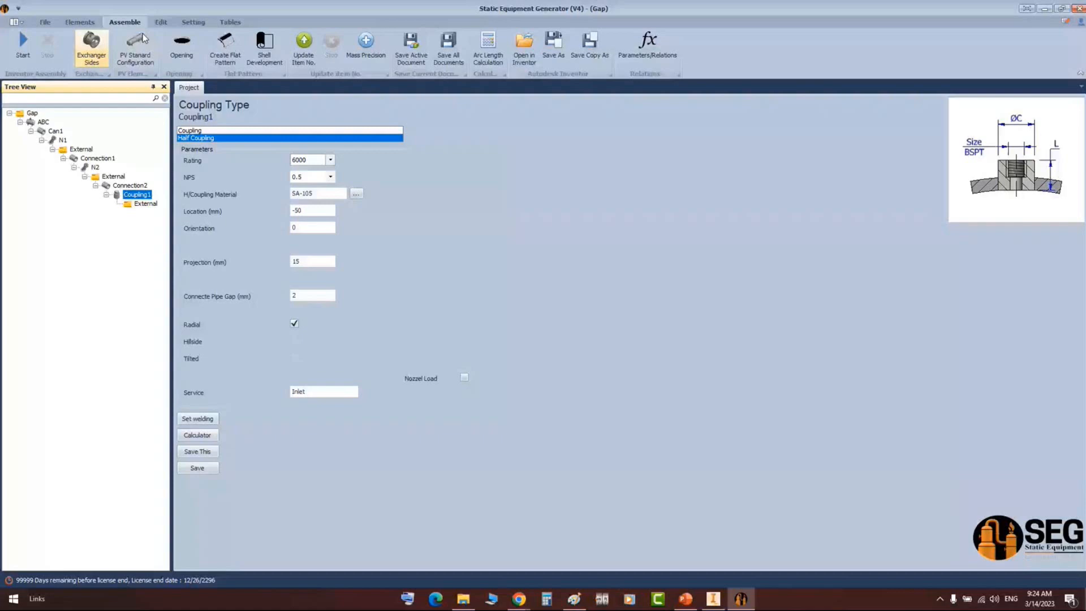
- Switch to Static Equipment Generator, delete nozzle N1 with everything attached to it, and add a fresh shell nozzle N1 to Can1
{"action": "scroll", "coordinate": [143, 33], "scroll_direction": "down", "scroll_amount": 1}
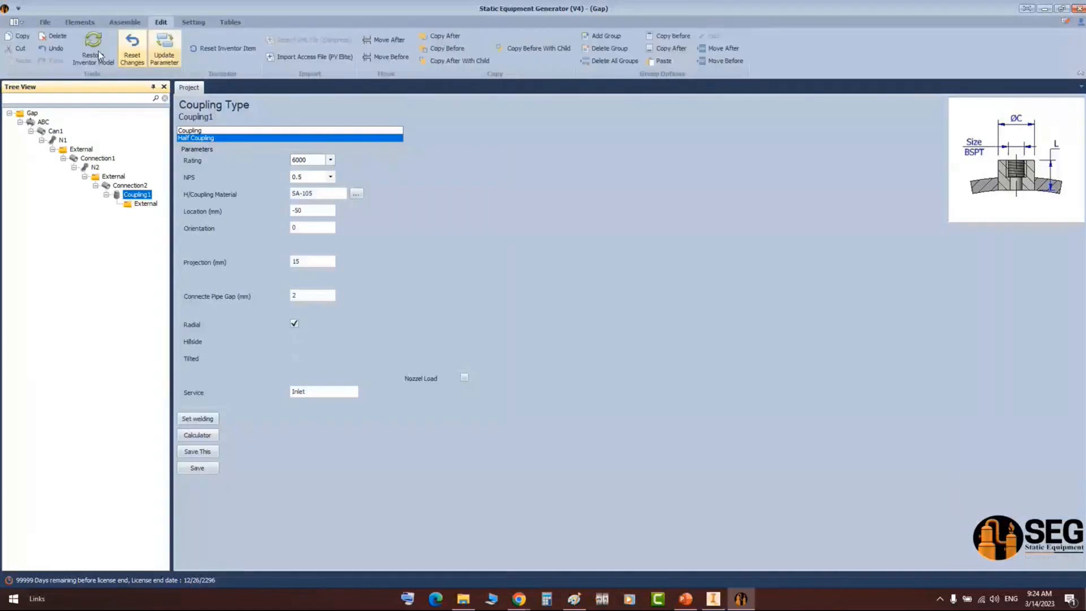
{"action": "left_click", "coordinate": [63, 140]}
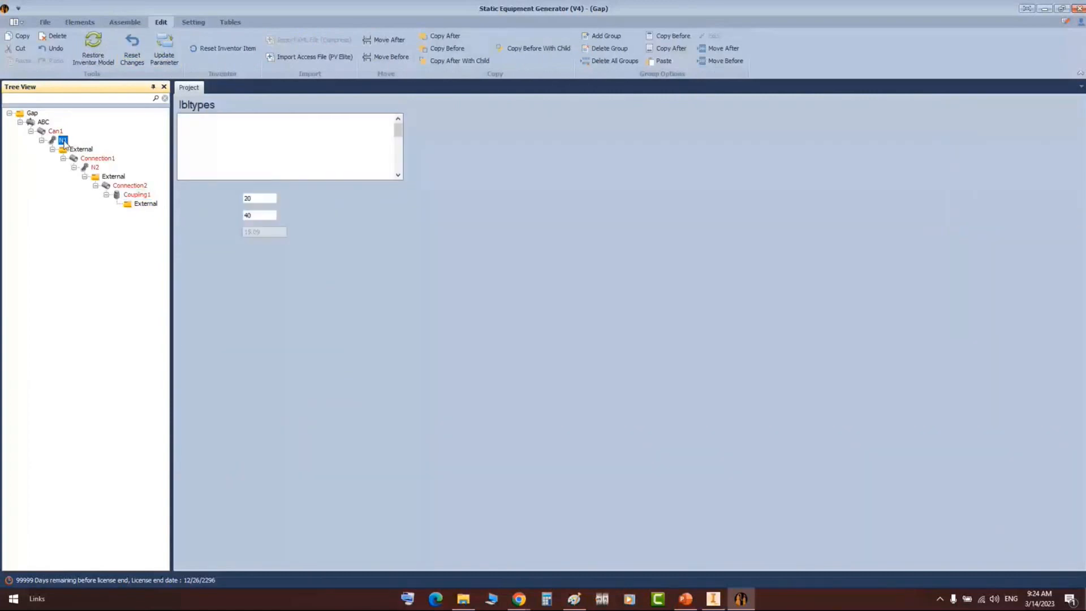
{"action": "key", "text": "Delete"}
{"action": "key", "text": "Return"}
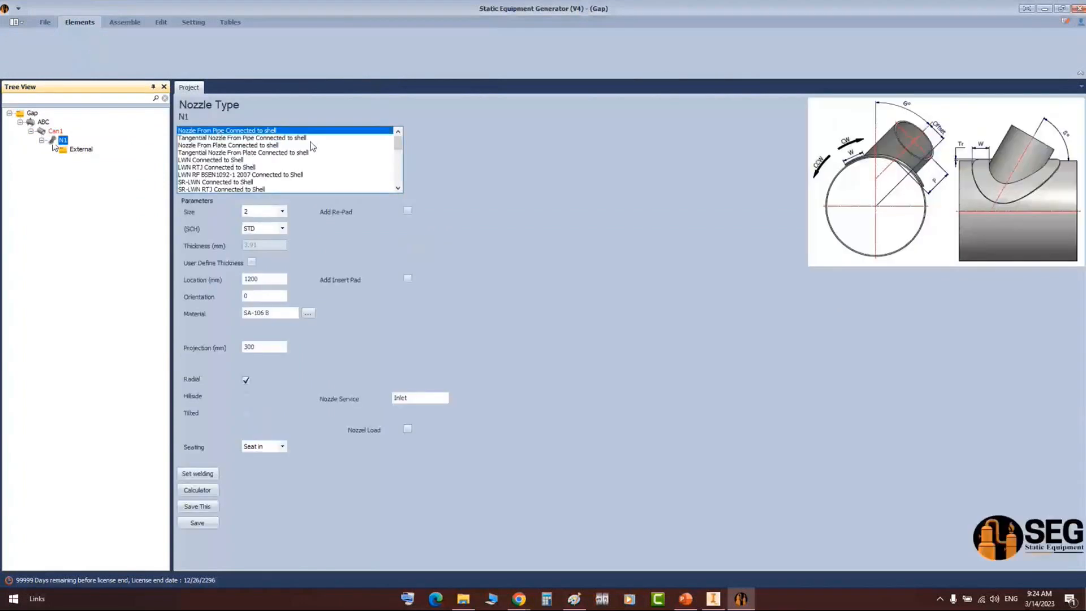
- Preview the nozzle types Nozzle Connection from Pipe @ Shell End and Nozzle Connection Point for N1
{"action": "scroll", "coordinate": [312, 146], "scroll_direction": "down", "scroll_amount": 5}
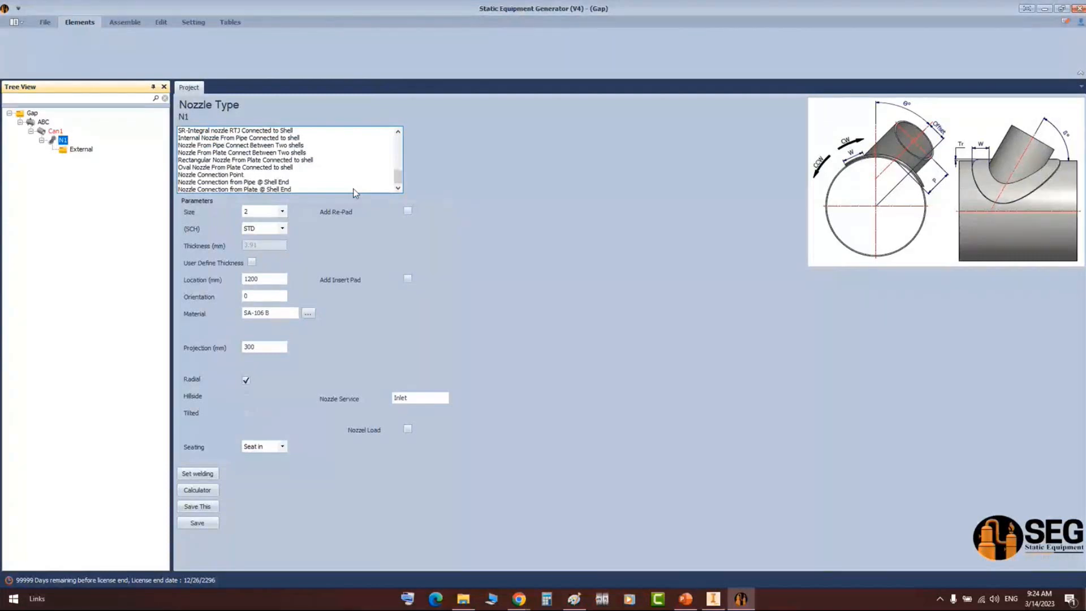
{"action": "left_click", "coordinate": [242, 183]}
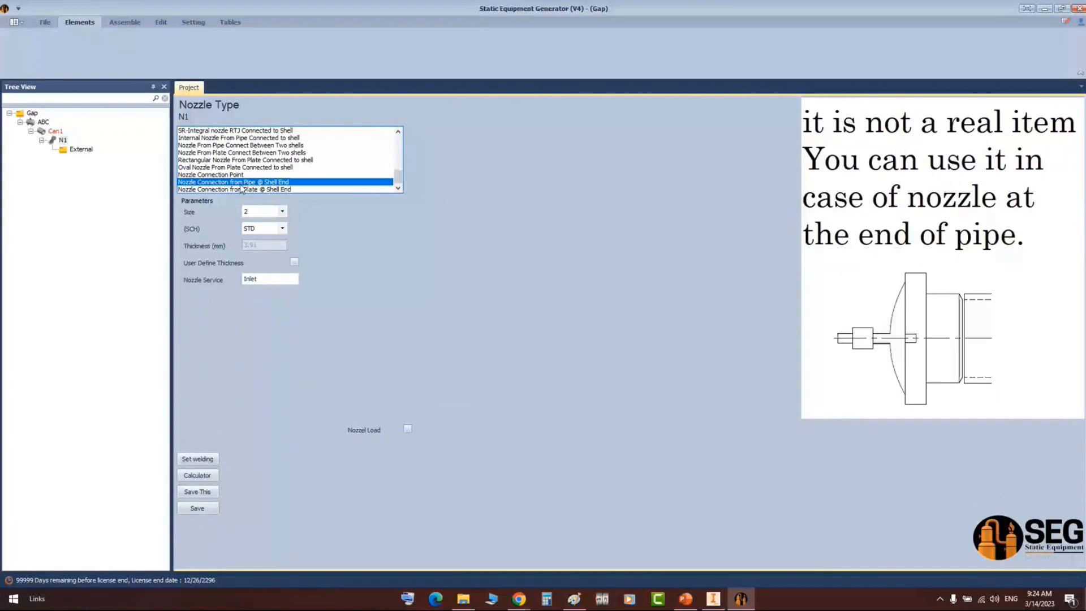
{"action": "left_click", "coordinate": [222, 175]}
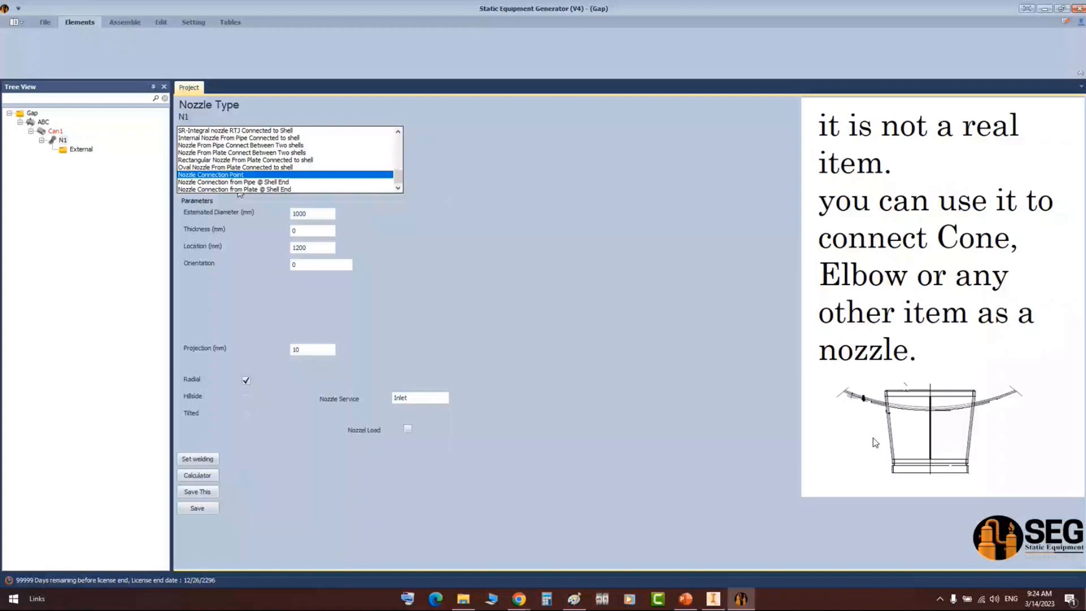
{"action": "left_click", "coordinate": [63, 140]}
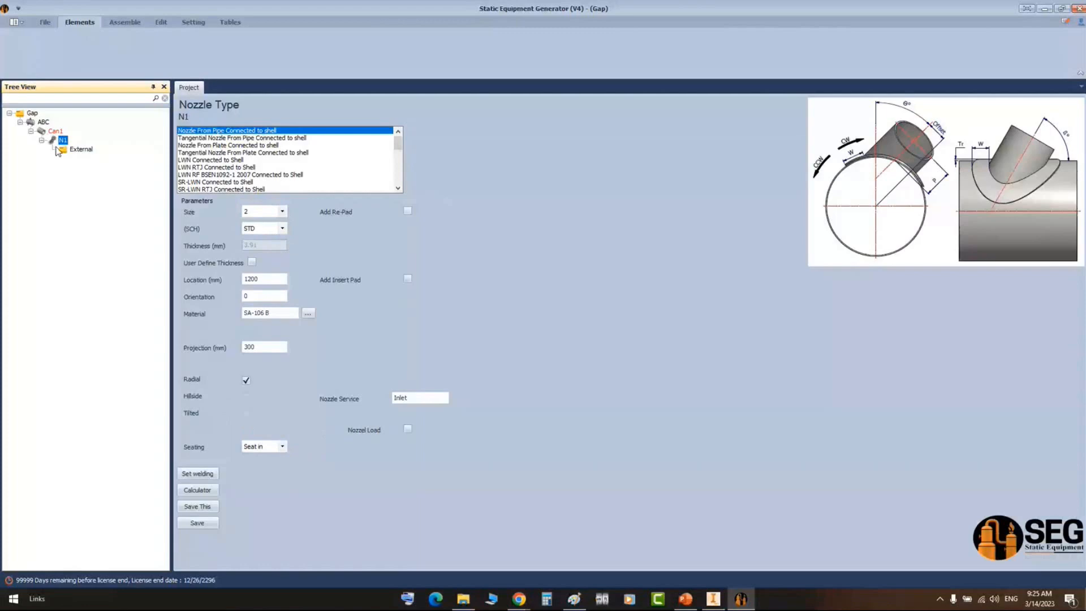
{"action": "left_click", "coordinate": [282, 211]}
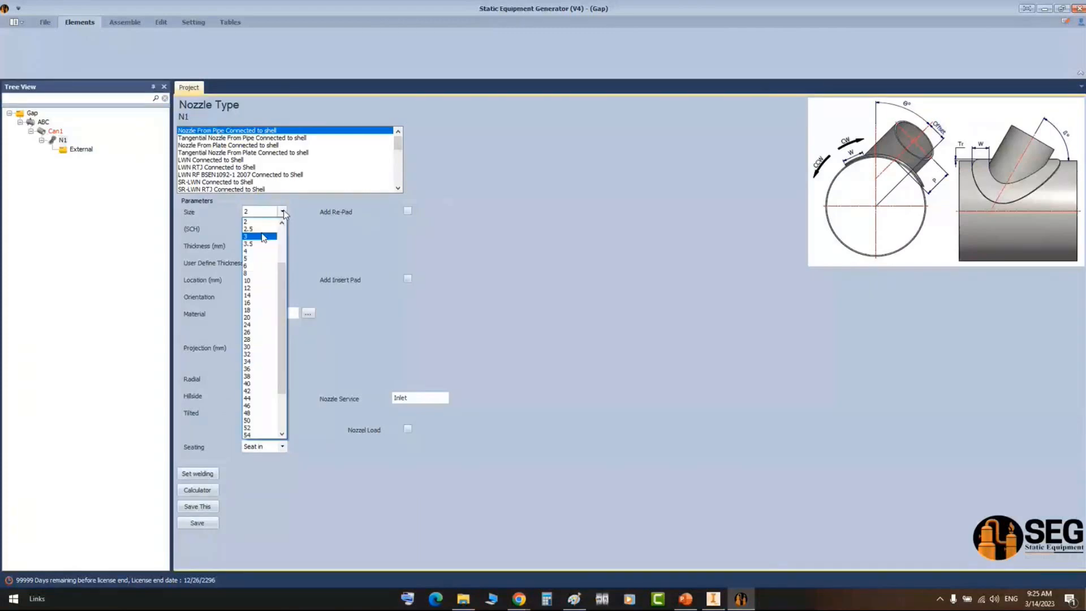
- Make N1 a Nozzle Connection Point with estimated diameter 950 mm, location 500 mm and orientation 180, and save it
{"action": "left_click", "coordinate": [397, 175]}
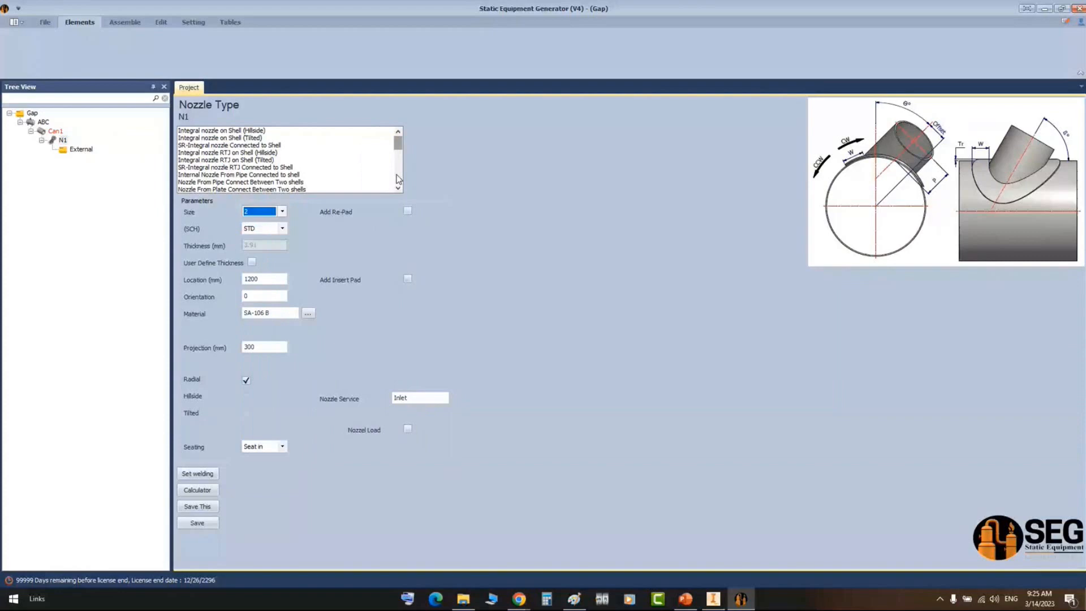
{"action": "left_click", "coordinate": [398, 179]}
{"action": "left_click", "coordinate": [238, 175]}
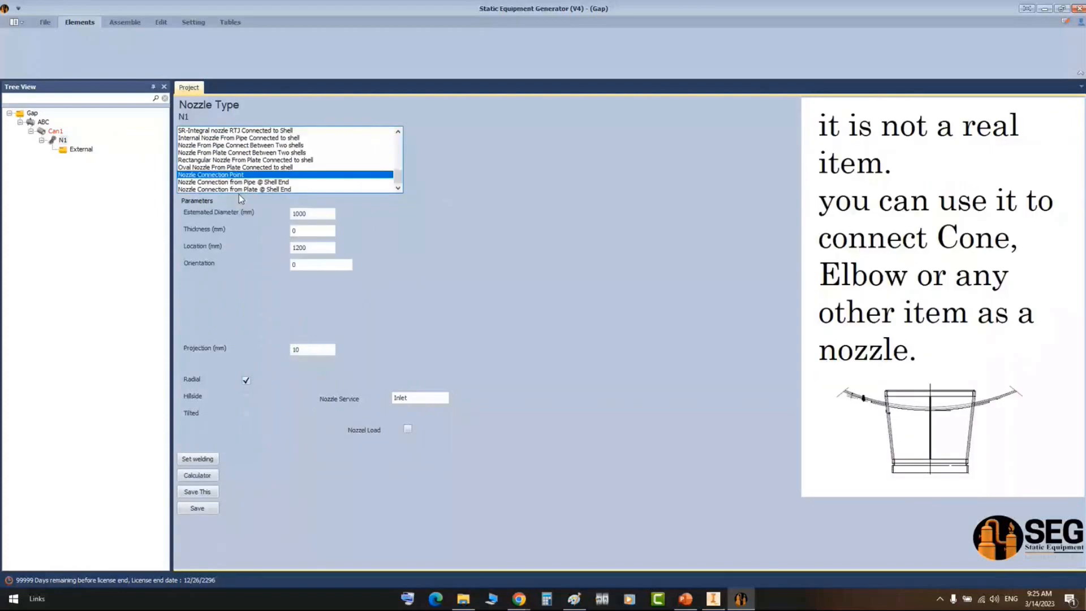
{"action": "key", "text": "Tab"}
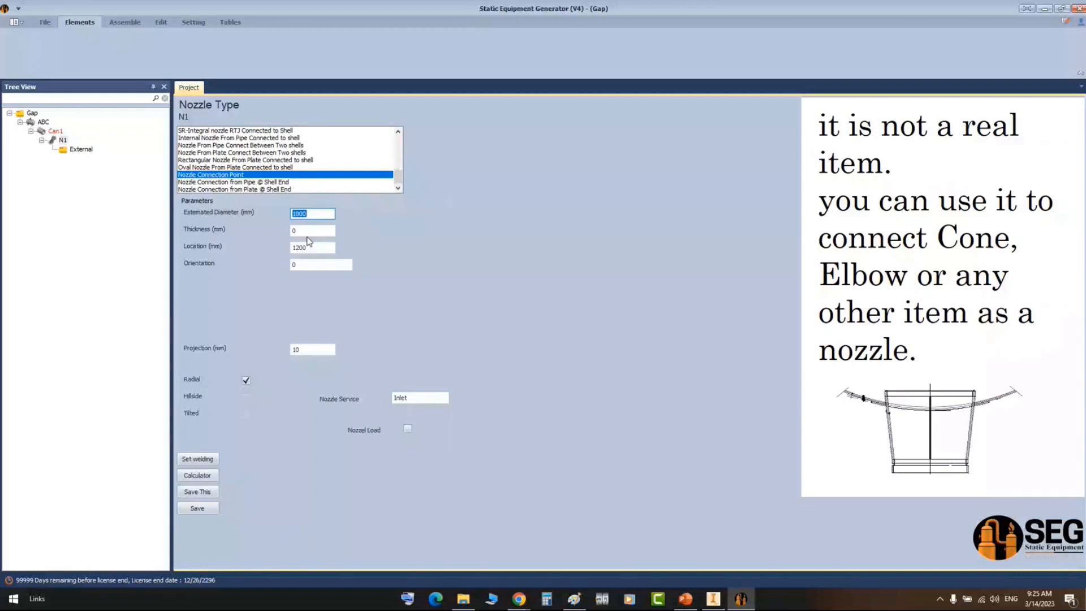
{"action": "type", "text": "950"}
{"action": "key", "text": "Tab"}
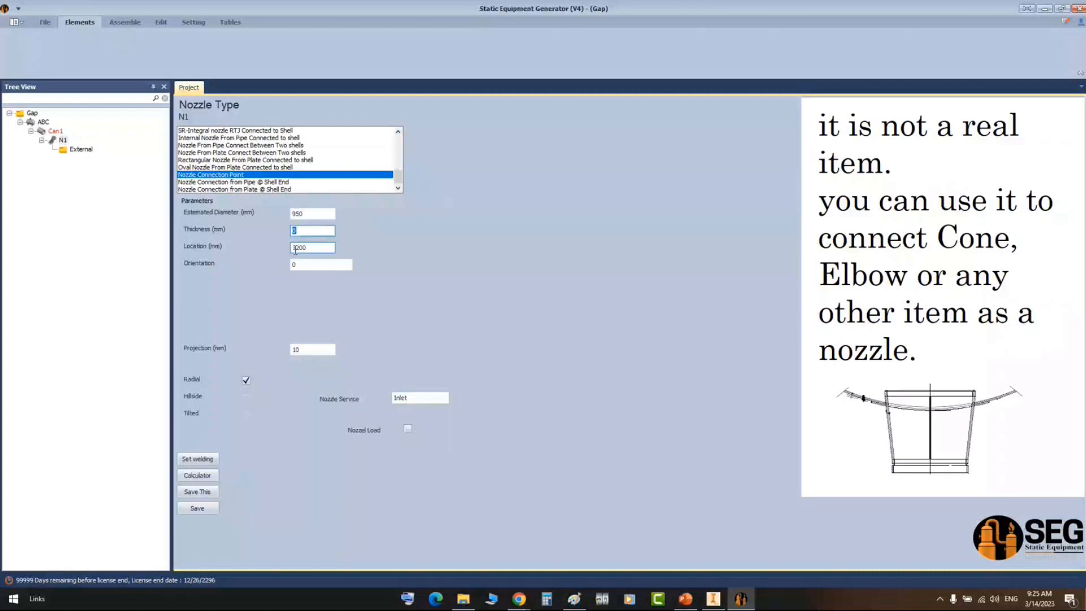
{"action": "left_click_drag", "start_coordinate": [307, 248], "coordinate": [294, 250]}
{"action": "type", "text": "500"}
{"action": "key", "text": "Tab"}
{"action": "type", "text": "180"}
{"action": "key", "text": "Tab"}
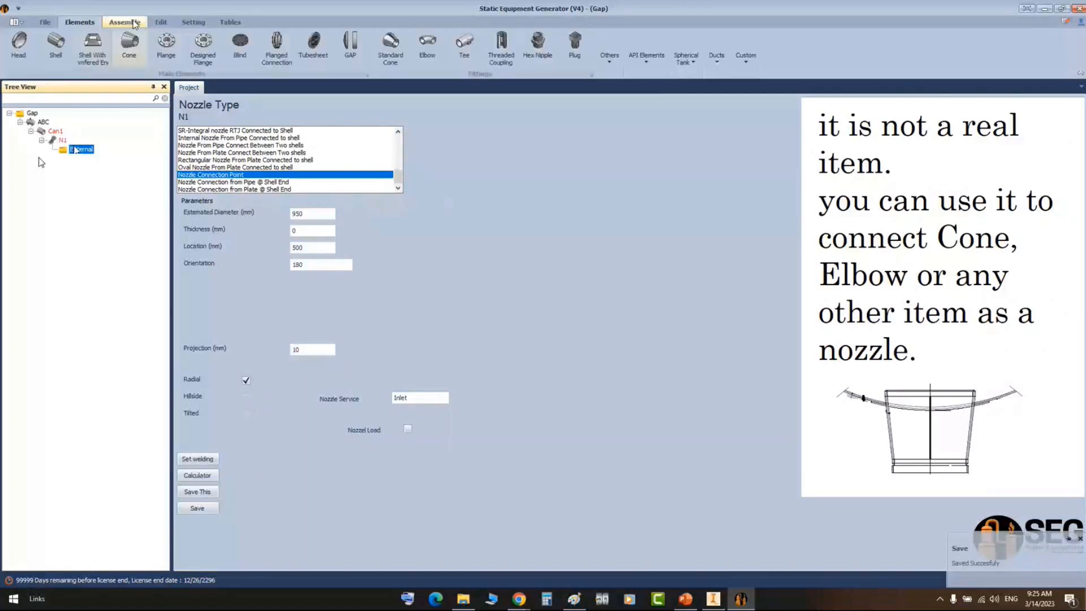
- Rebuild the assembly in Inventor and examine the position of N1's End UCS on the shell
{"action": "left_click", "coordinate": [125, 22]}
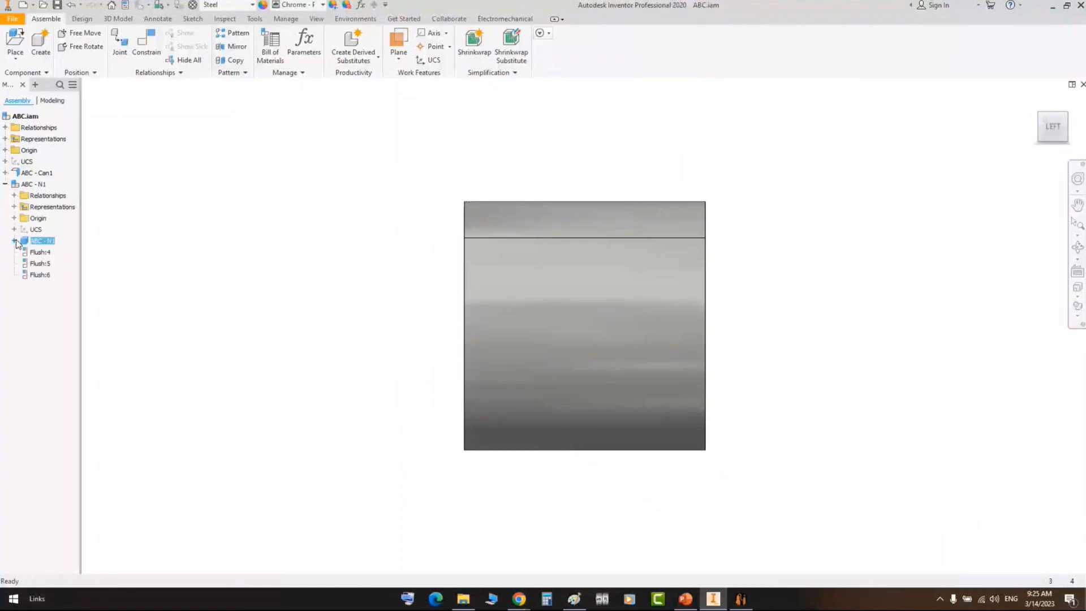
{"action": "left_click", "coordinate": [14, 241]}
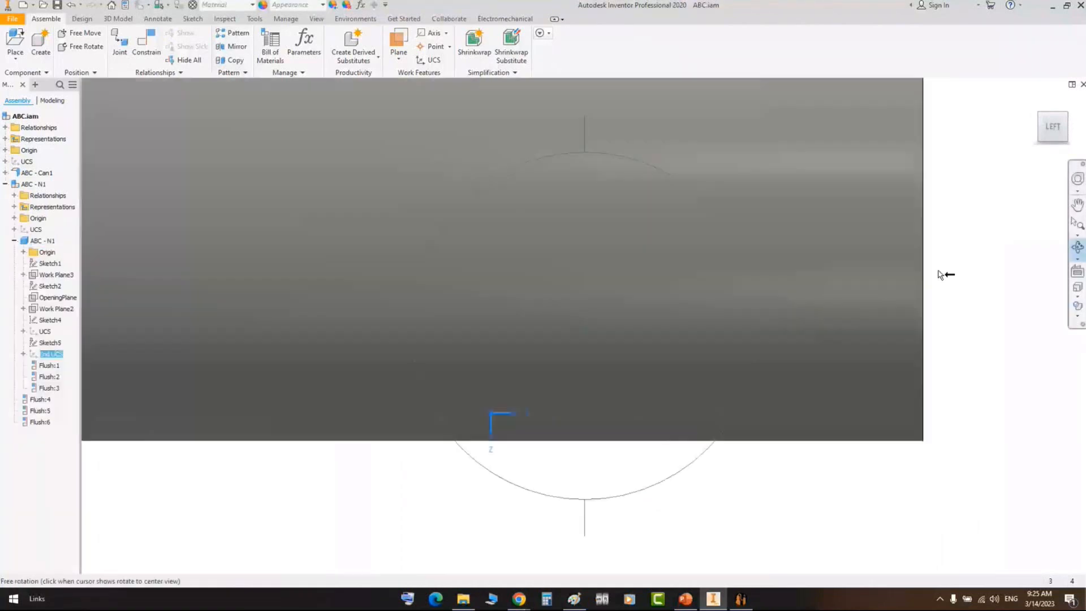
{"action": "left_click_drag", "start_coordinate": [939, 275], "coordinate": [562, 367]}
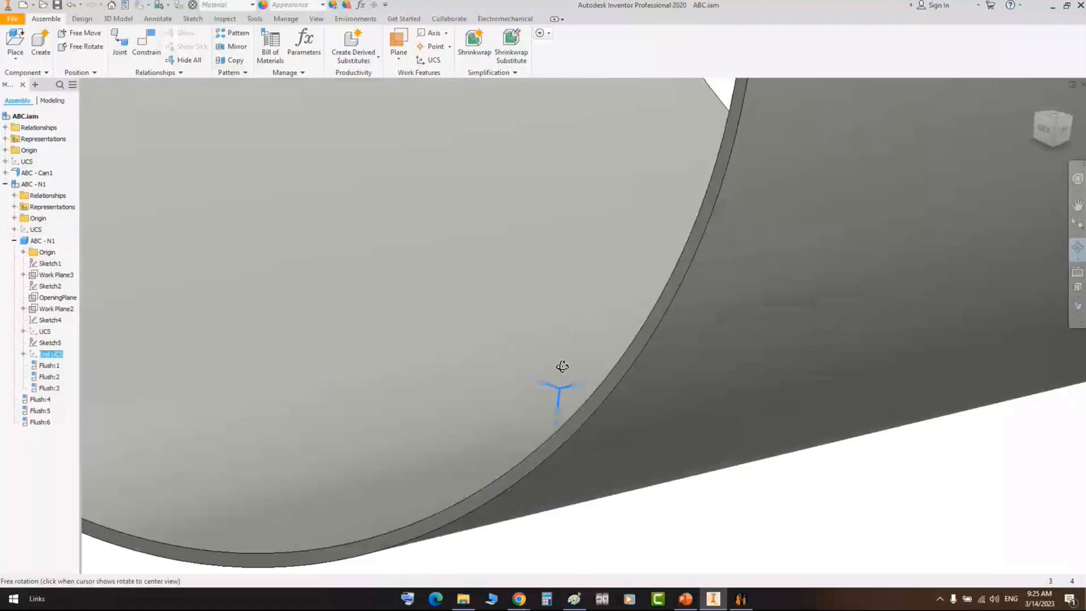
{"action": "key", "text": "Escape"}
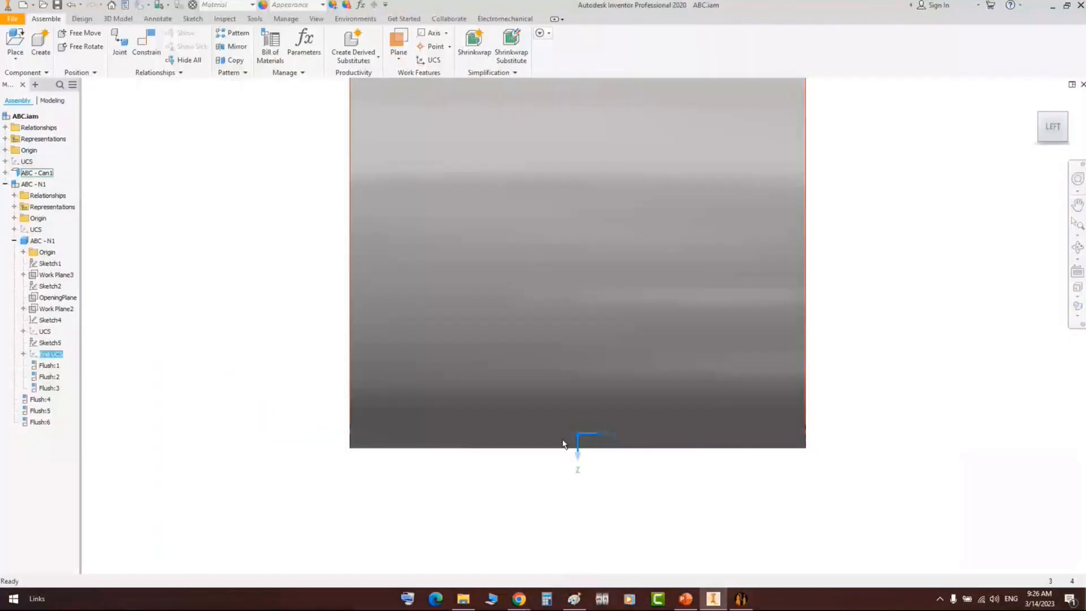
{"action": "scroll", "coordinate": [586, 435], "scroll_direction": "up", "scroll_amount": 3}
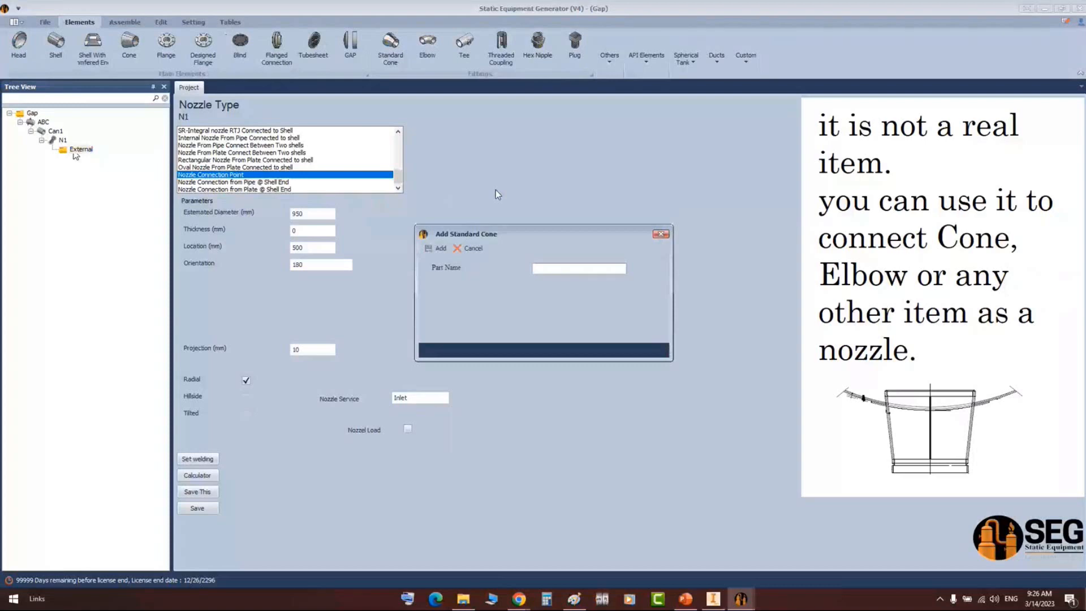
- Add a standard cone named N1-Reducer to N1's External group with start diameter 10, end diameter 6 and schedule 80 at both ends, and save it
{"action": "type", "text": "N1-Reducer"}
{"action": "key", "text": "Return"}
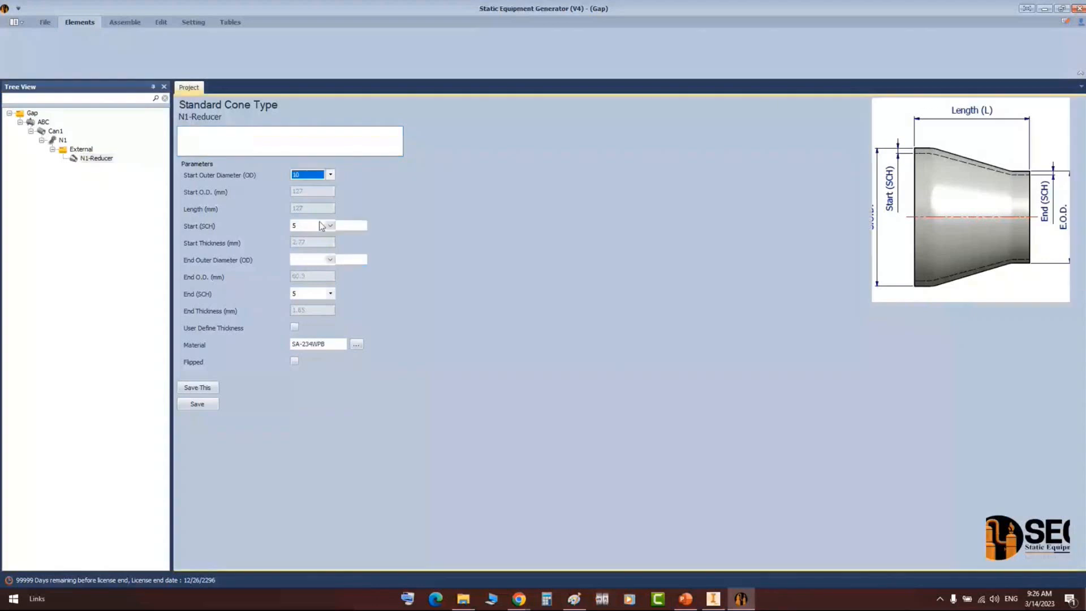
{"action": "left_click", "coordinate": [331, 226]}
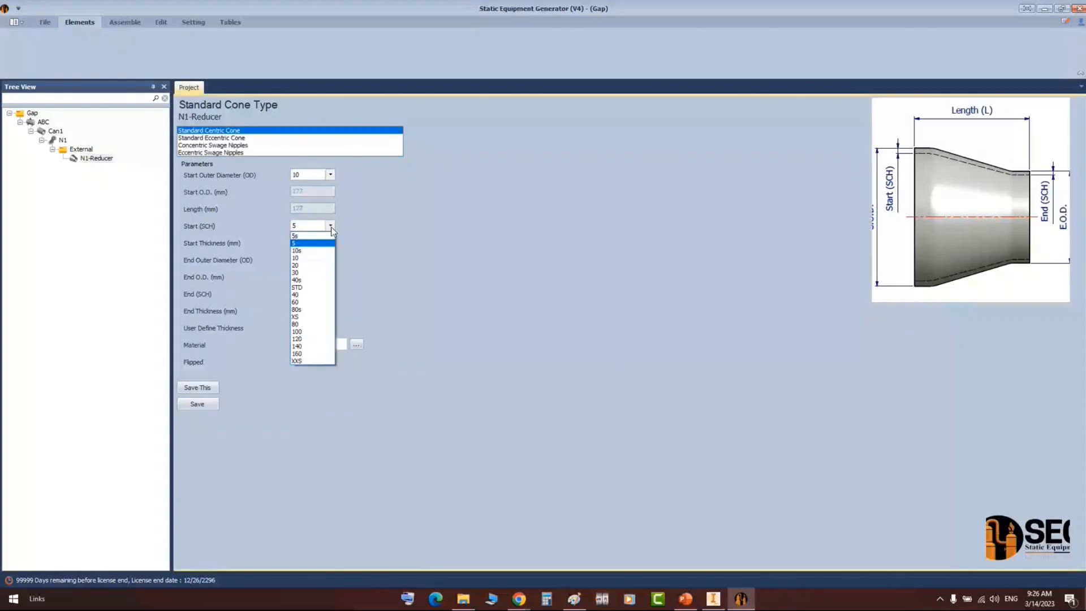
{"action": "left_click", "coordinate": [308, 325]}
{"action": "left_click", "coordinate": [330, 259]}
{"action": "left_click", "coordinate": [300, 284]}
{"action": "left_click", "coordinate": [330, 294]}
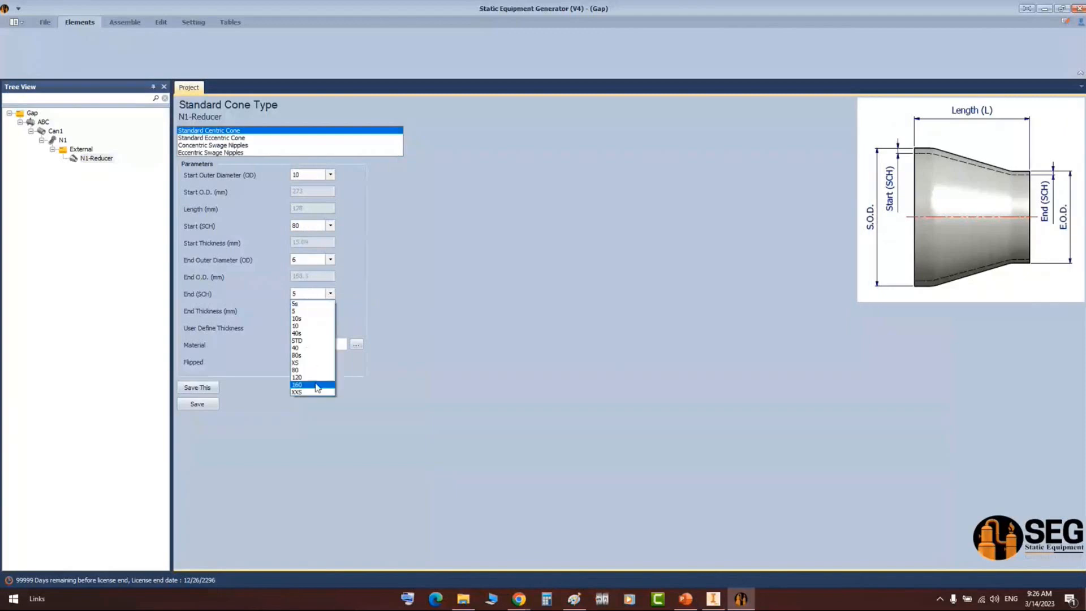
{"action": "left_click", "coordinate": [308, 368]}
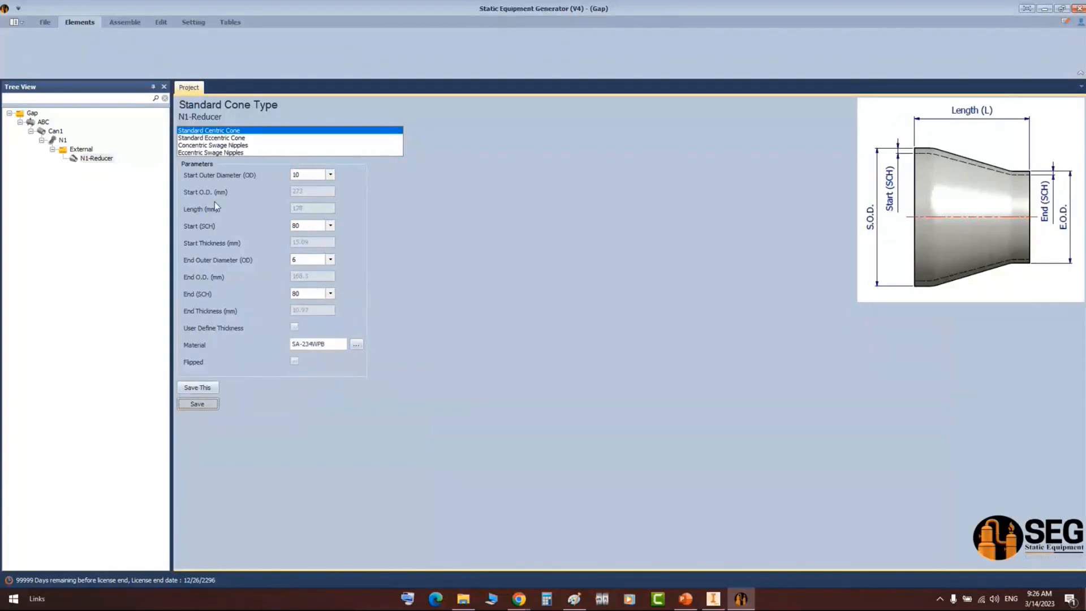
{"action": "left_click", "coordinate": [213, 404]}
- Rebuild the assembly in Inventor and inspect the reducer on the shell from inside and outside
{"action": "left_click", "coordinate": [120, 24]}
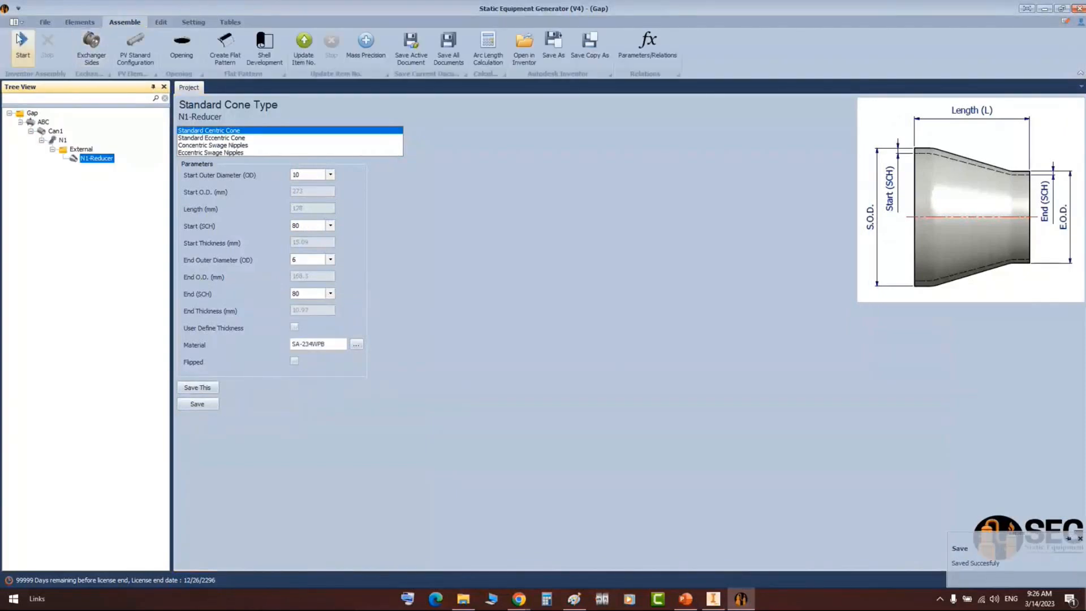
{"action": "left_click", "coordinate": [23, 46]}
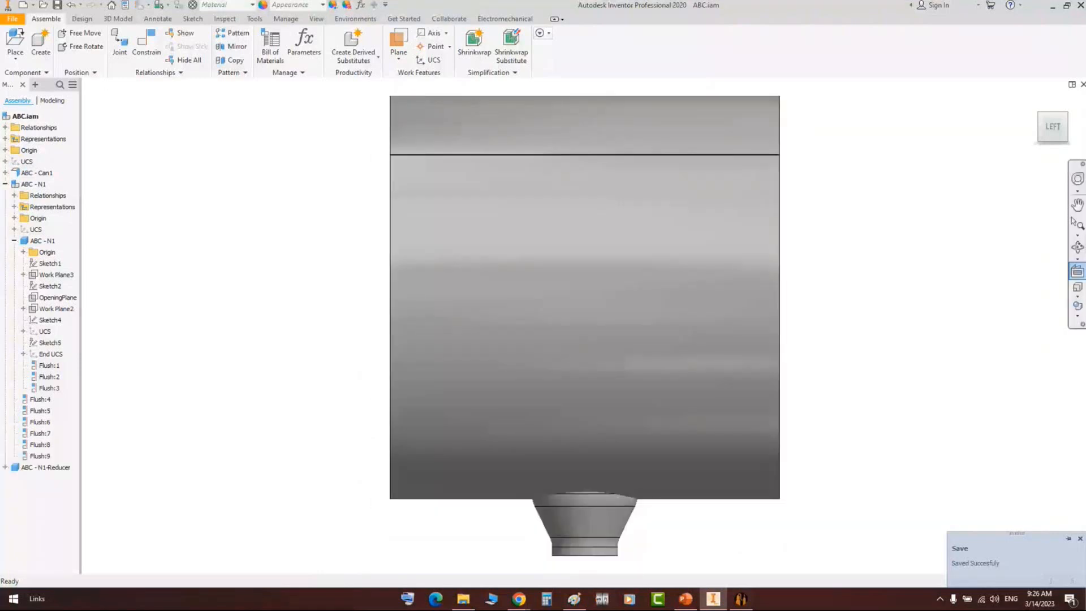
{"action": "middle_click_drag", "start_coordinate": [565, 317], "coordinate": [668, 298], "text": "shift"}
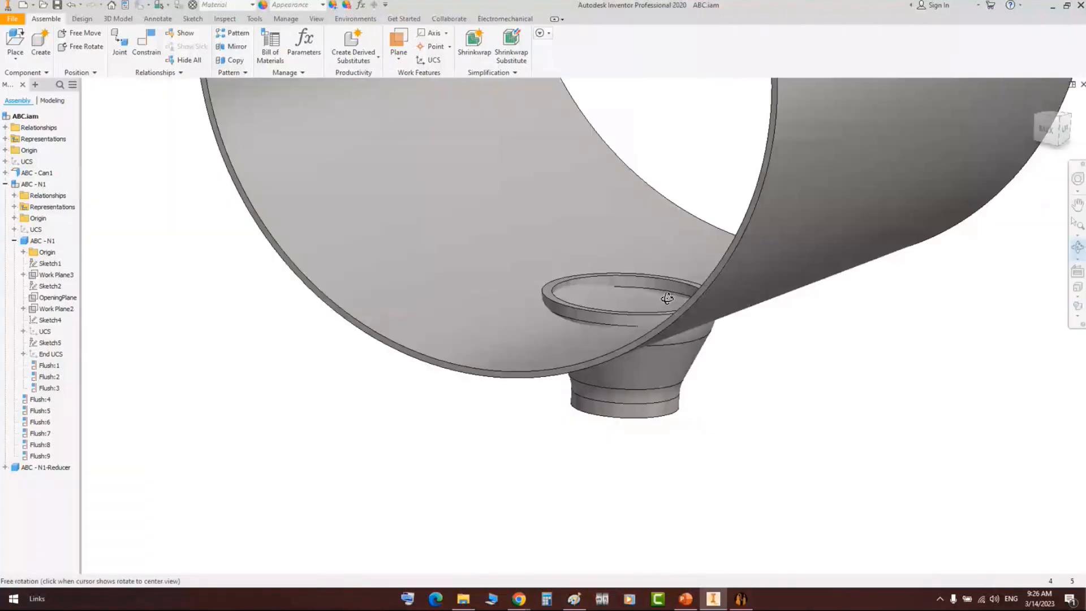
{"action": "middle_click_drag", "start_coordinate": [667, 298], "coordinate": [828, 359], "text": "shift"}
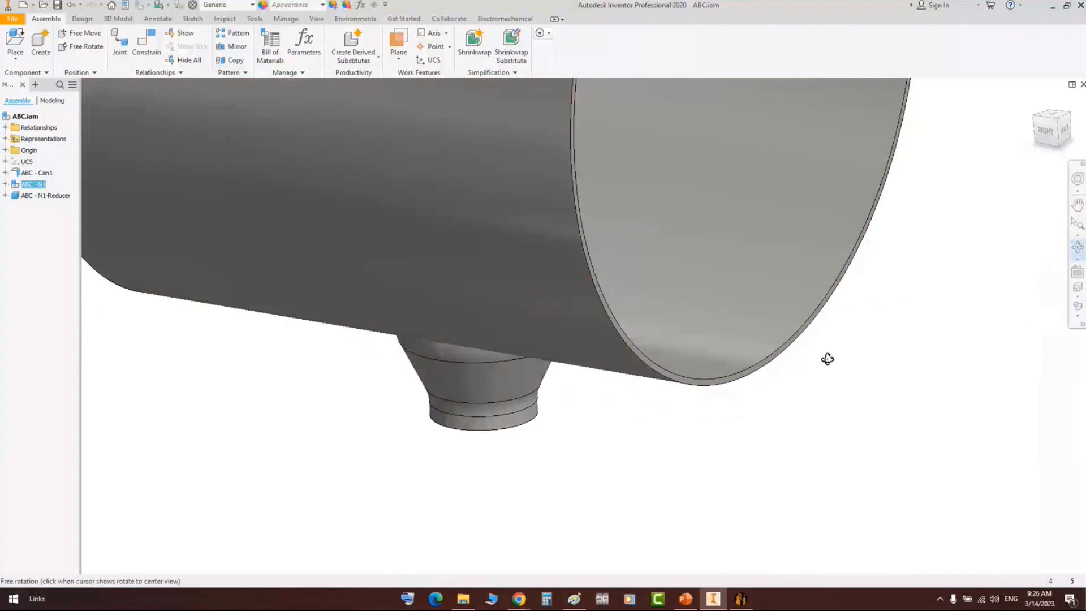
{"action": "middle_click_drag", "start_coordinate": [828, 359], "coordinate": [632, 337], "text": "shift"}
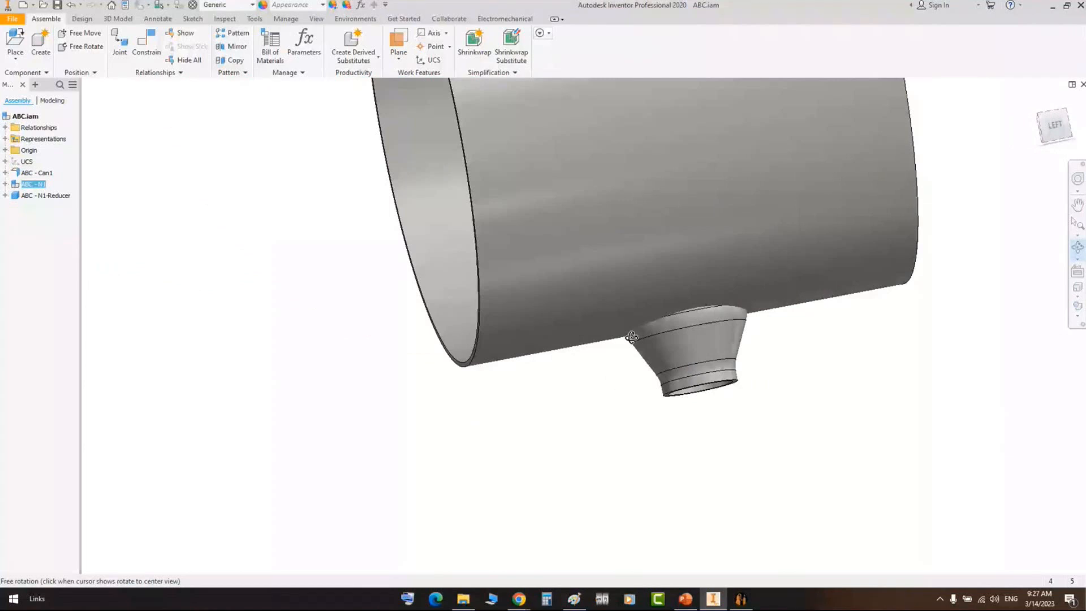
{"action": "middle_click_drag", "start_coordinate": [632, 337], "coordinate": [704, 354], "text": "shift"}
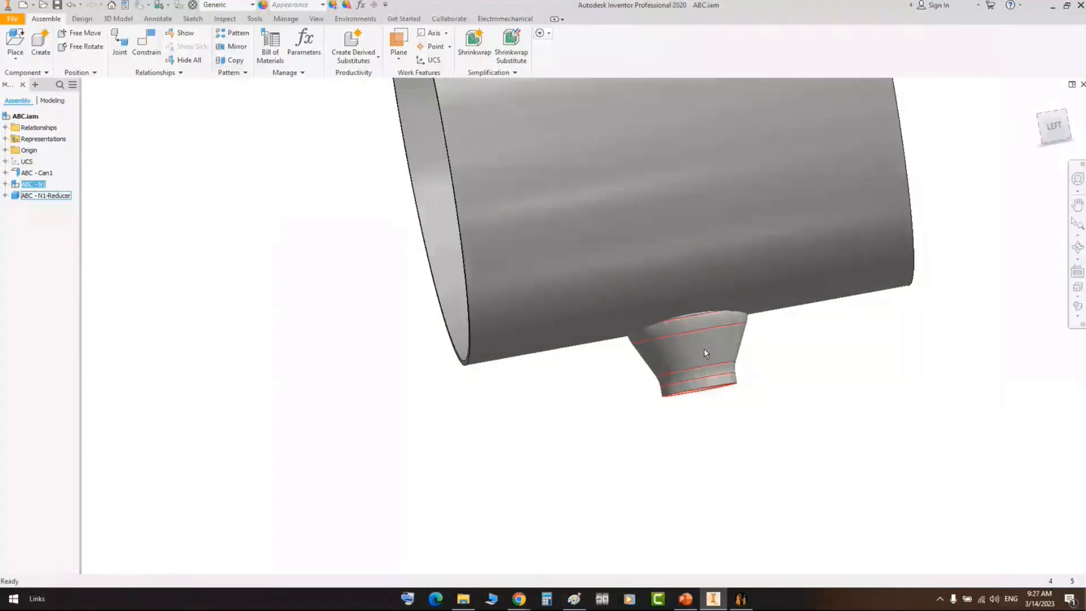
- Switch back to Static Equipment Generator and add a shell nozzle named N2 to Can1
{"action": "left_click", "coordinate": [742, 601]}
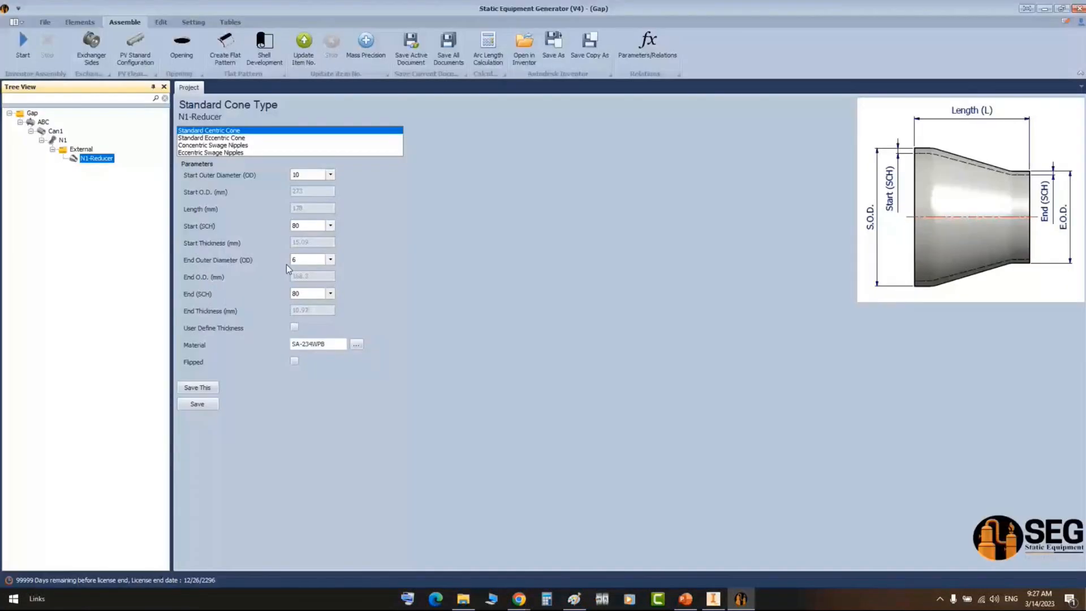
{"action": "left_click", "coordinate": [55, 131]}
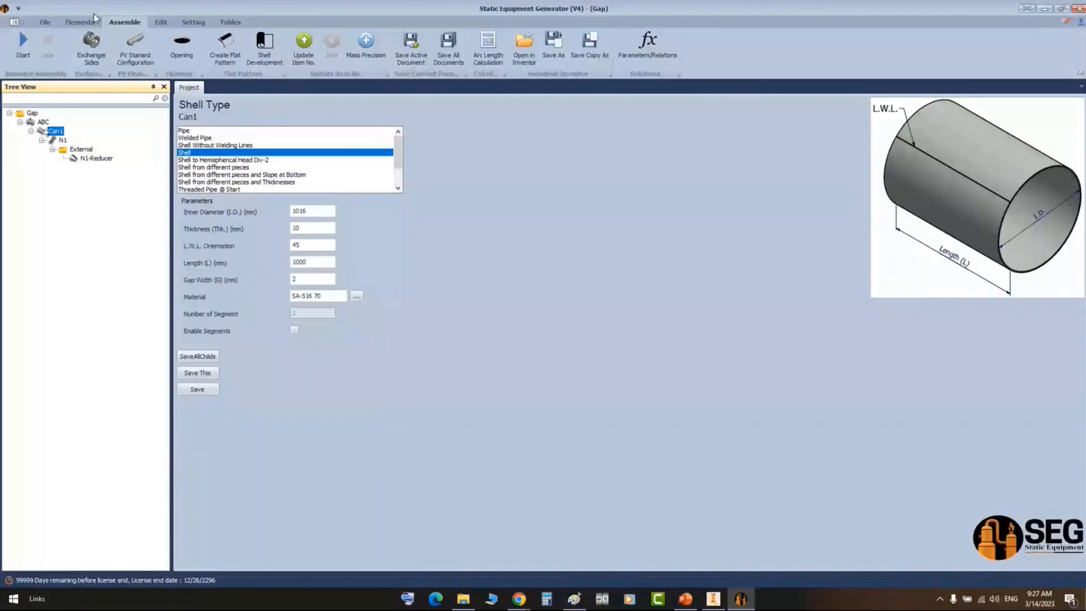
{"action": "left_click", "coordinate": [94, 20]}
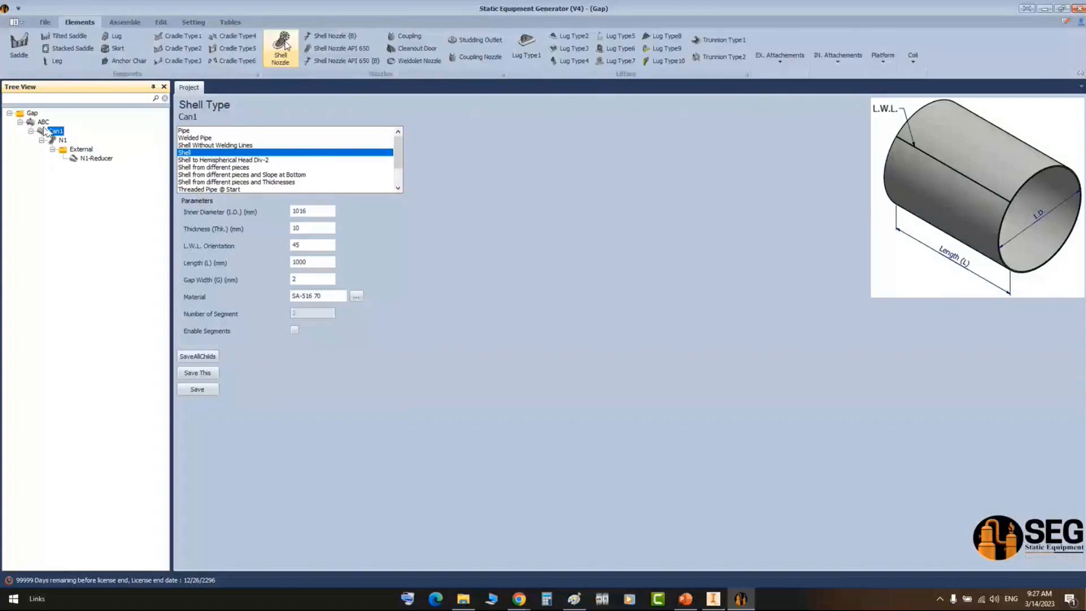
{"action": "left_click", "coordinate": [282, 48]}
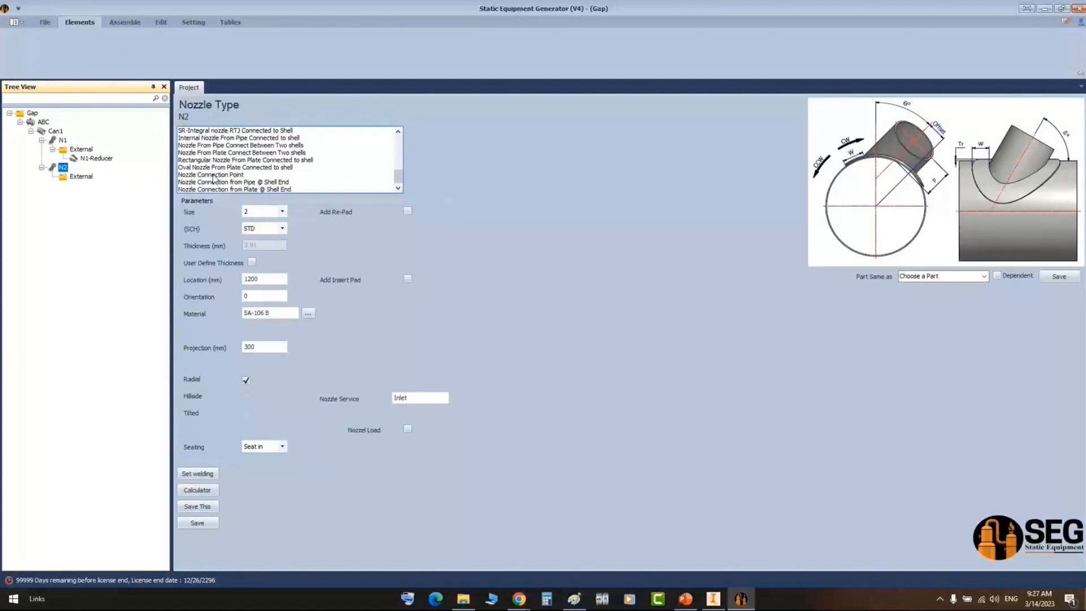
- Make N2 a Nozzle Connection Point with estimated diameter 9800 mm and location 500 mm, and save it
{"action": "left_click", "coordinate": [214, 175]}
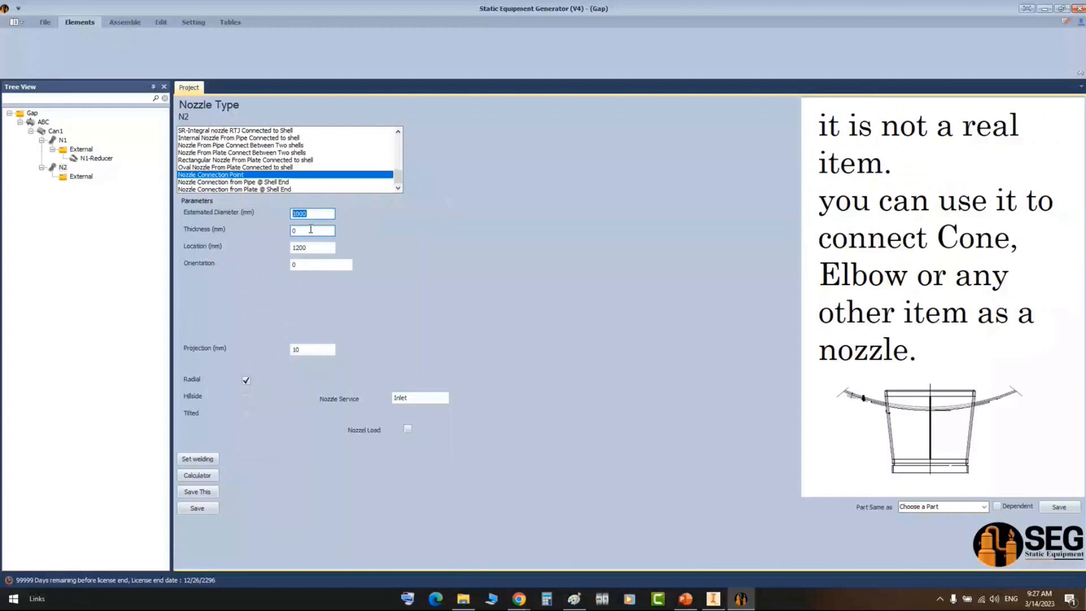
{"action": "type", "text": "9800"}
{"action": "key", "text": "Tab"}
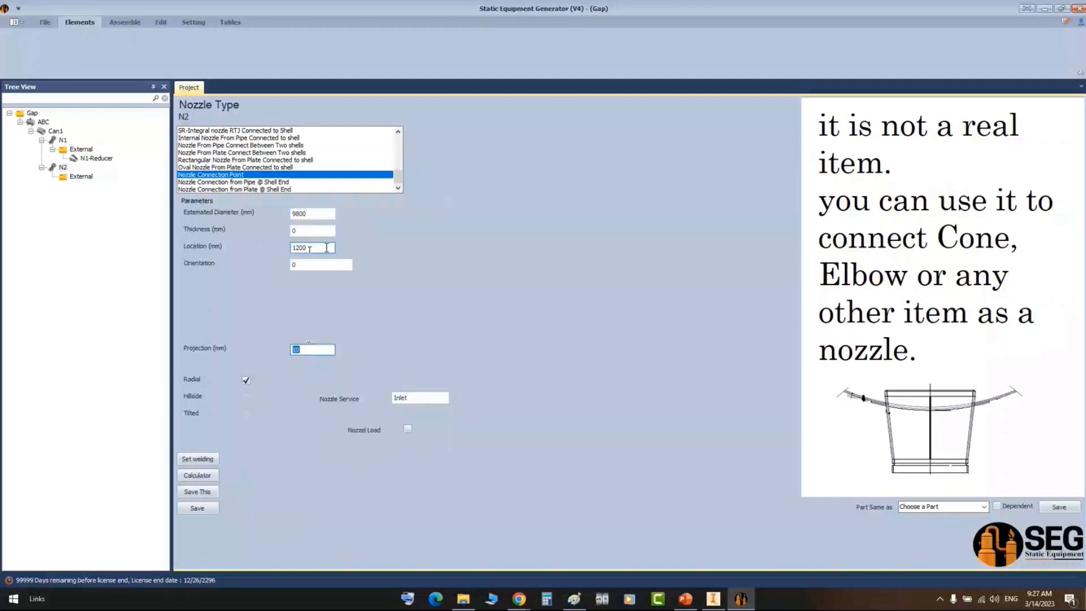
- Add an elbow named N2-Elbow to N2's External group as Elbow 90 LR, size 6, schedule 80, and save it
{"action": "left_click", "coordinate": [80, 177]}
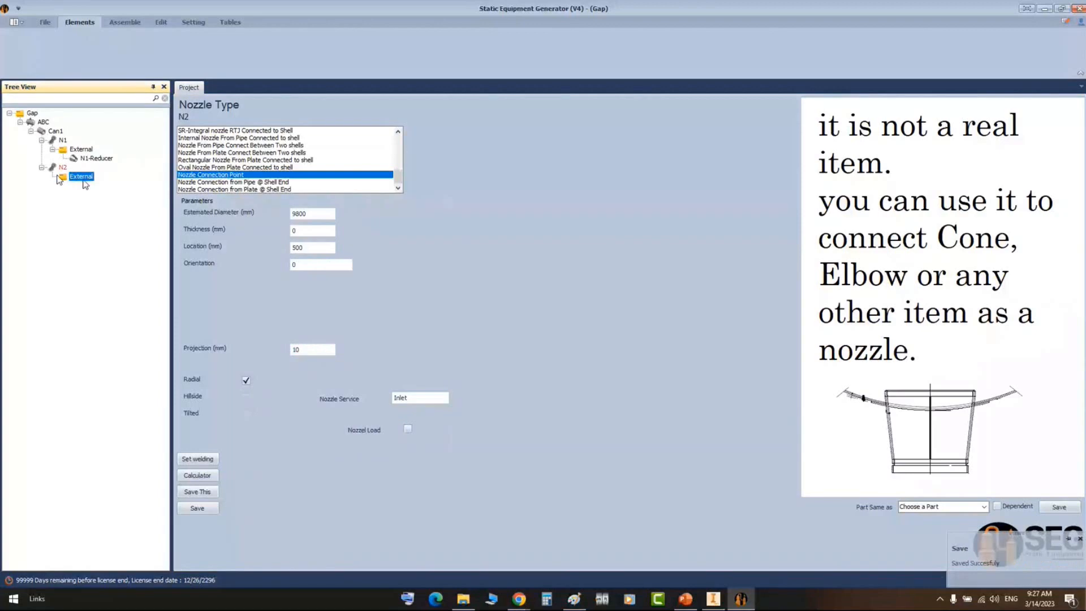
{"action": "left_click", "coordinate": [427, 45]}
{"action": "type", "text": "Elbow"}
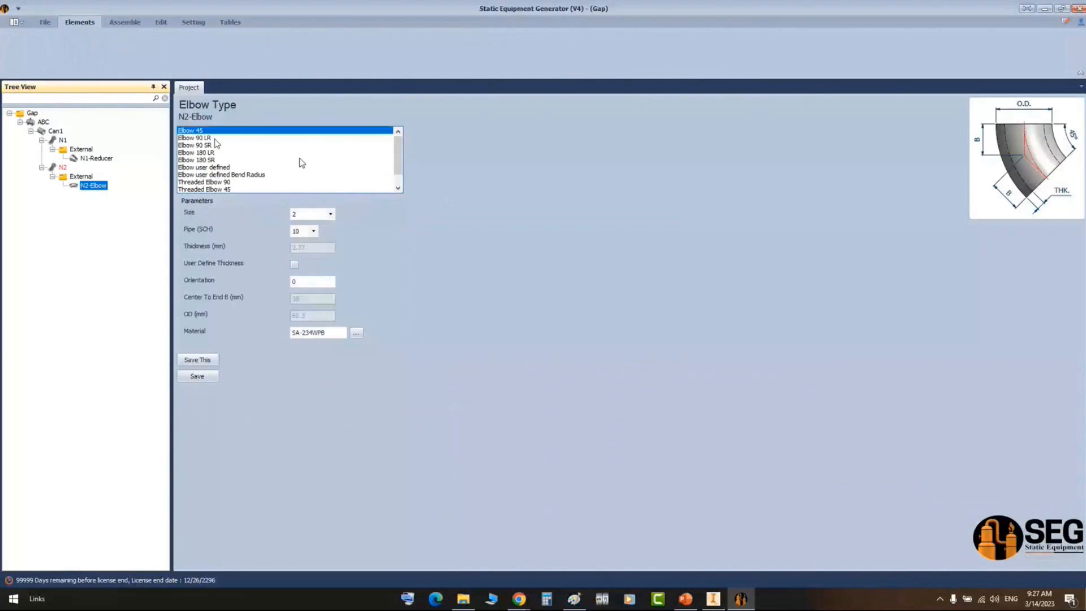
{"action": "left_click", "coordinate": [215, 139]}
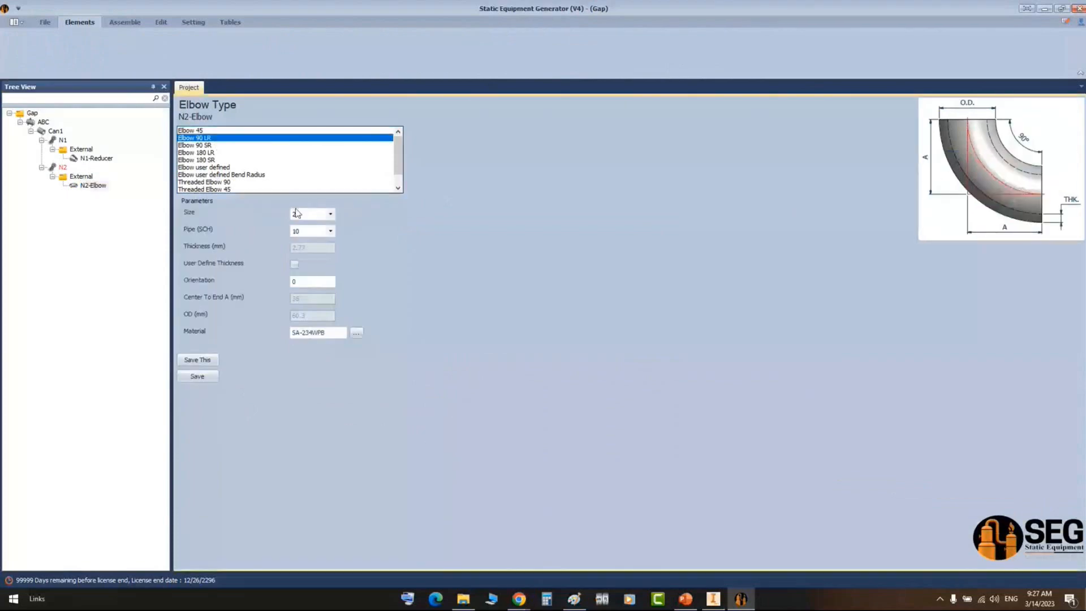
{"action": "left_click", "coordinate": [327, 215]}
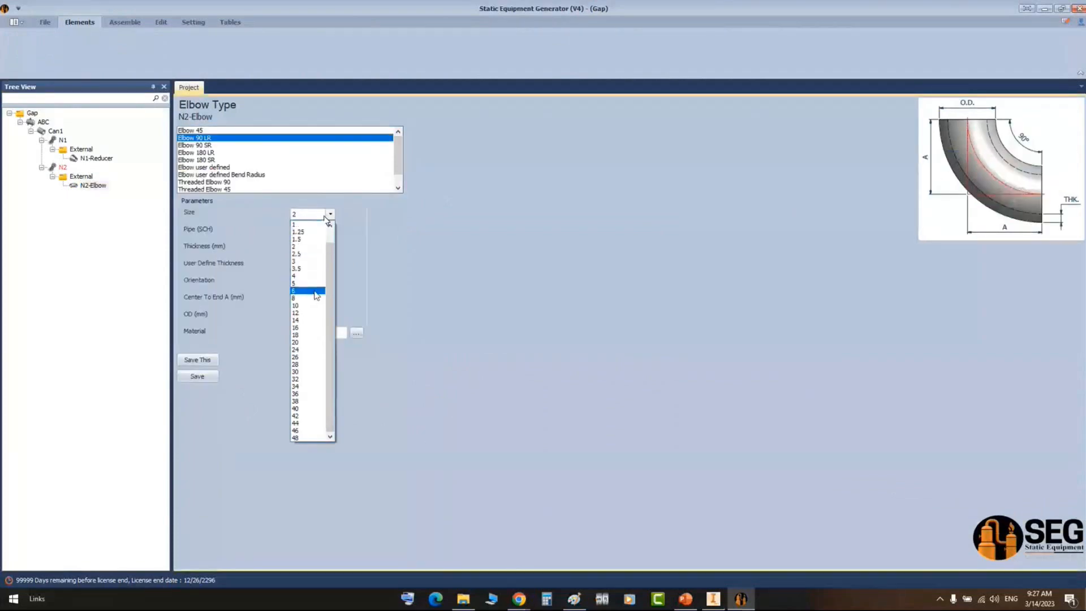
{"action": "left_click", "coordinate": [300, 291]}
{"action": "left_click", "coordinate": [316, 232]}
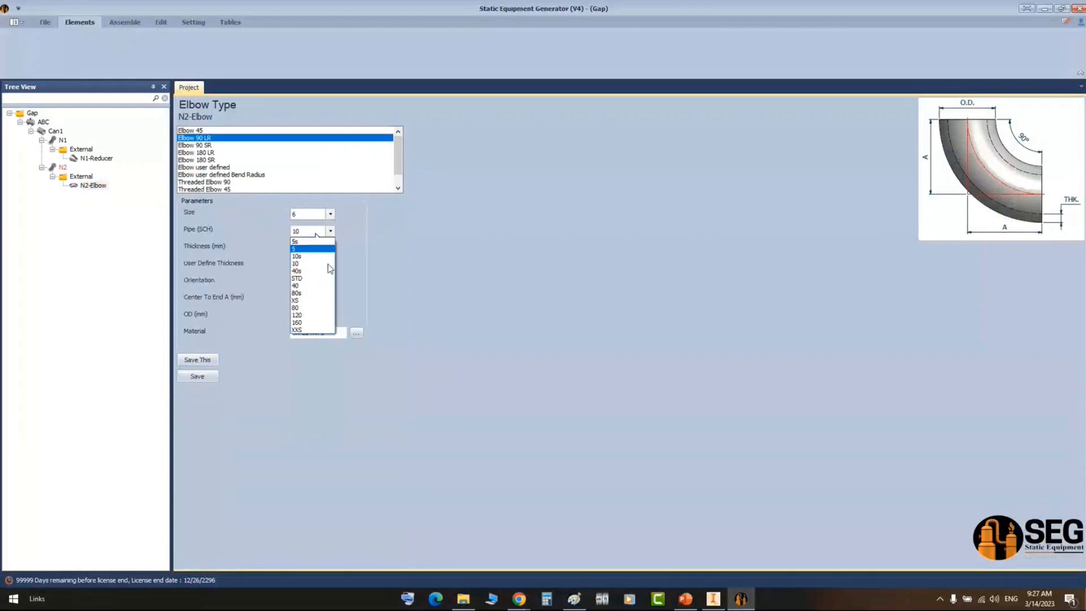
{"action": "left_click", "coordinate": [305, 308]}
{"action": "left_click", "coordinate": [199, 376]}
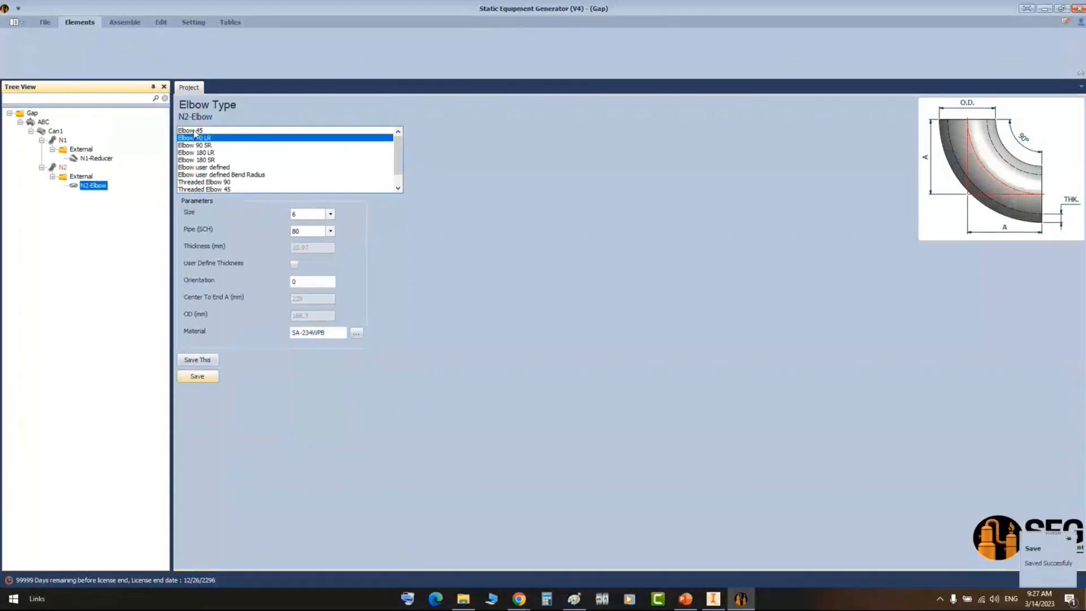
- Rebuild the assembly in Inventor and check the elbow's position relative to the shell
{"action": "left_click", "coordinate": [135, 24]}
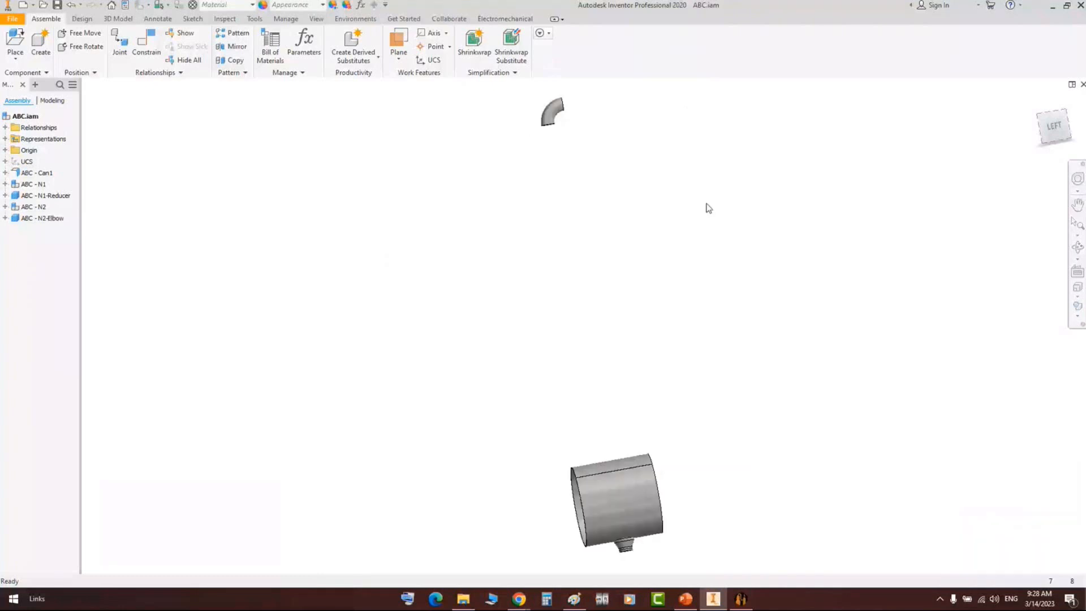
{"action": "scroll", "coordinate": [386, 152], "scroll_direction": "down", "scroll_amount": 1}
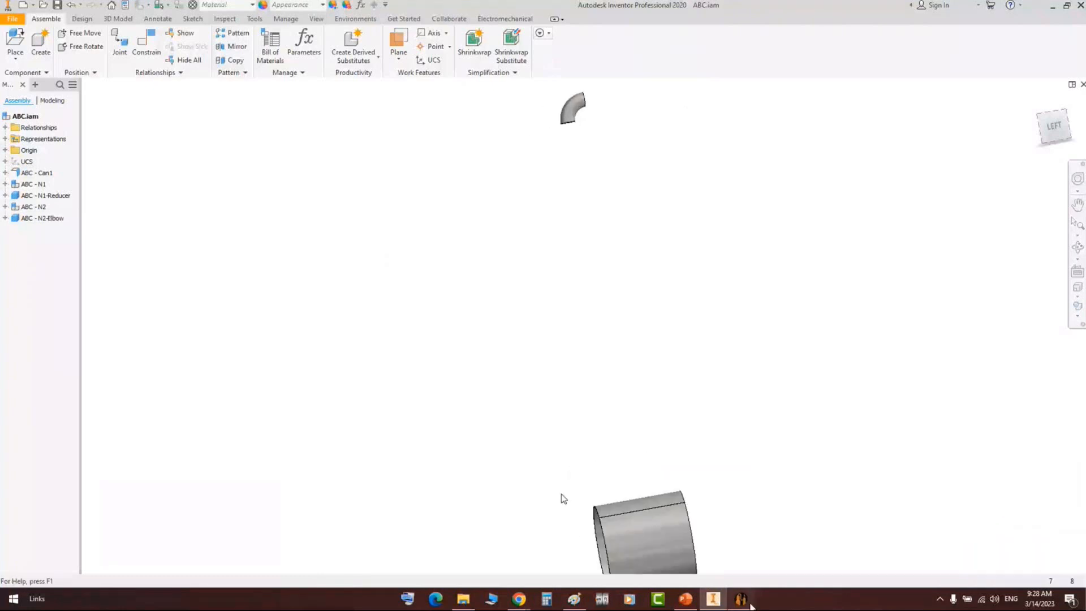
- Switch to Static Equipment Generator, set N2's estimated diameter to 980 mm, and rebuild the assembly in Inventor to inspect the elbow connection
{"action": "left_click", "coordinate": [744, 601]}
{"action": "left_click", "coordinate": [64, 168]}
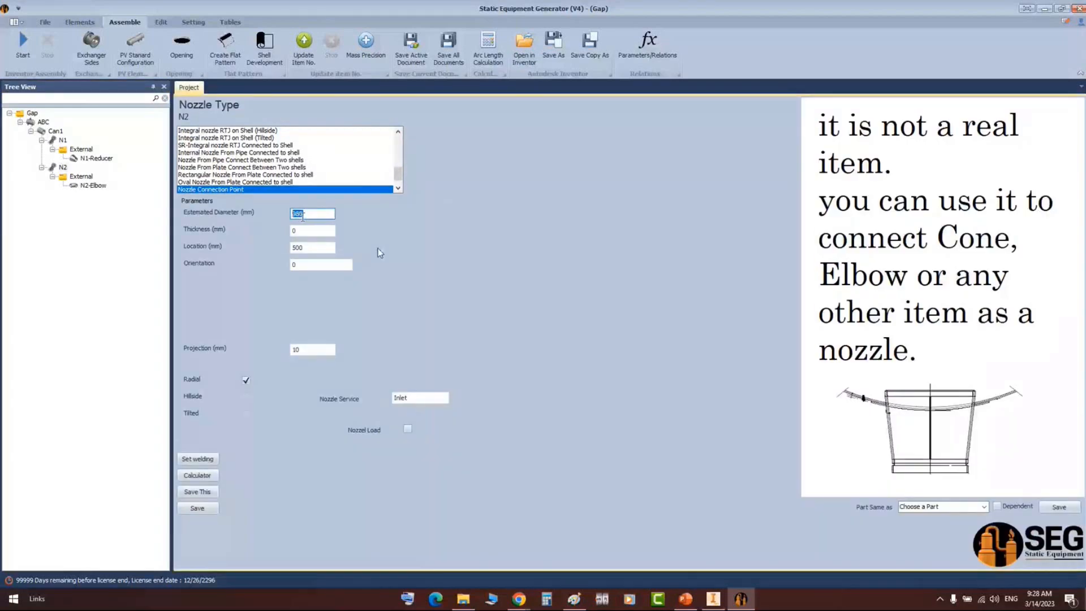
{"action": "left_click", "coordinate": [24, 45]}
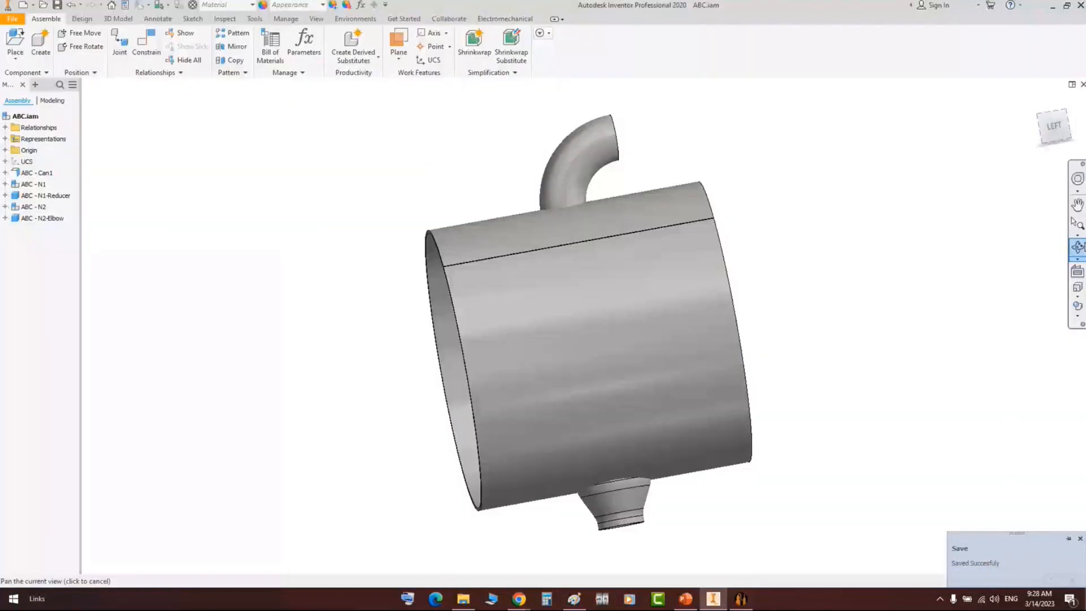
{"action": "left_click", "coordinate": [1077, 247]}
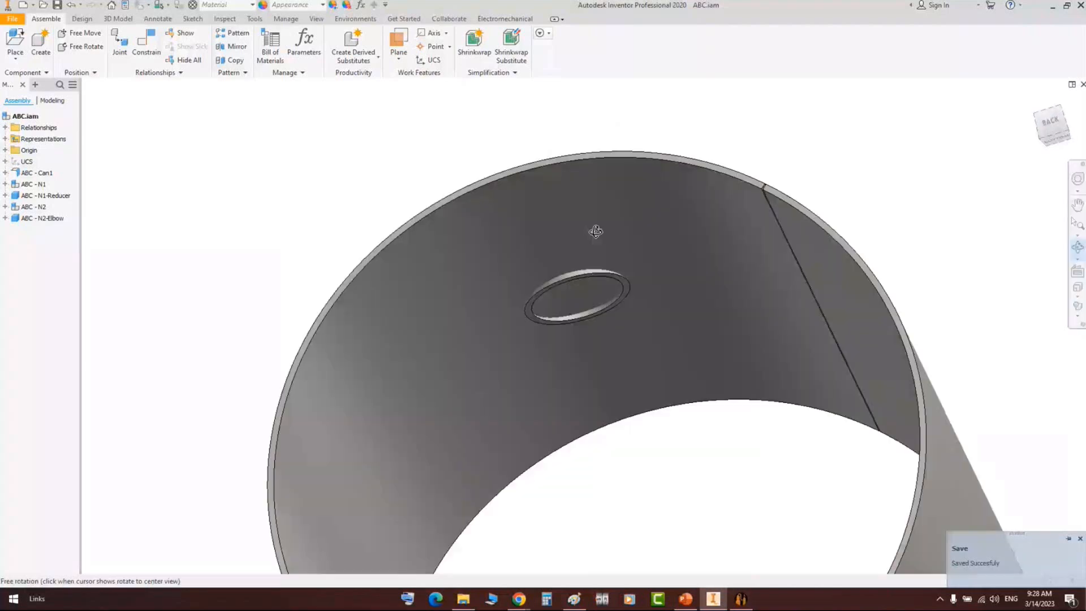
{"action": "left_click_drag", "start_coordinate": [596, 232], "coordinate": [599, 314]}
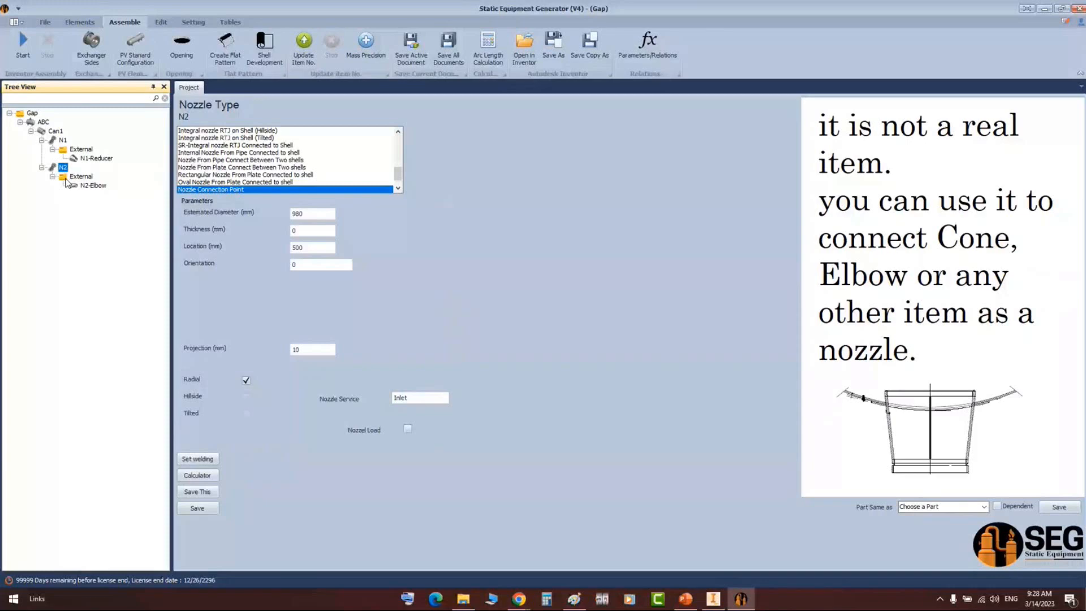
- Review N2's External group in the project tree against the PowerPoint slide on the unreal nozzle type on shell
{"action": "left_click", "coordinate": [66, 178]}
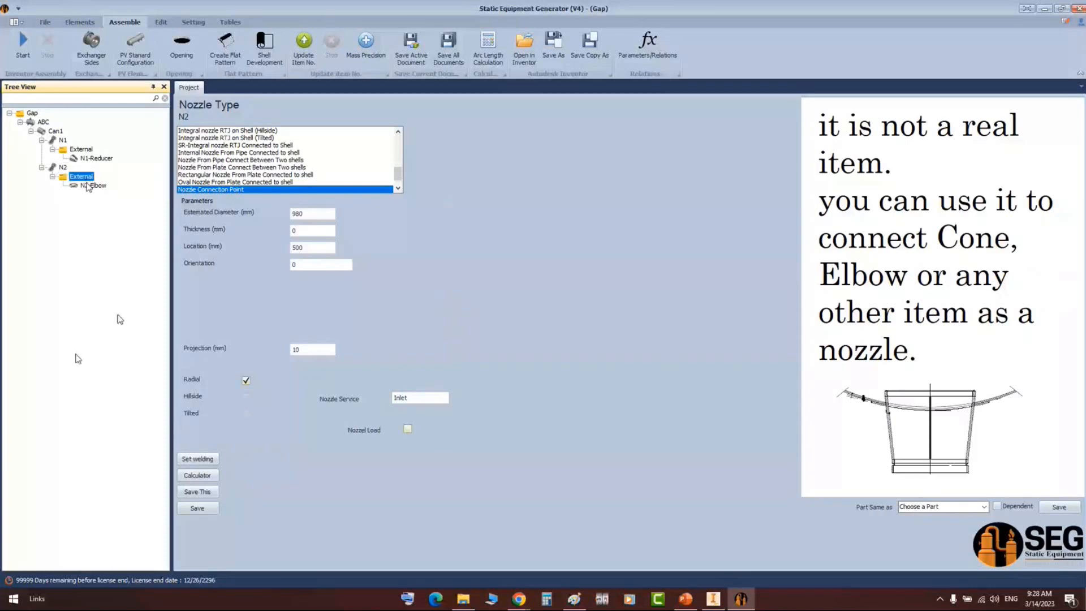
{"action": "key", "text": "alt+Tab"}
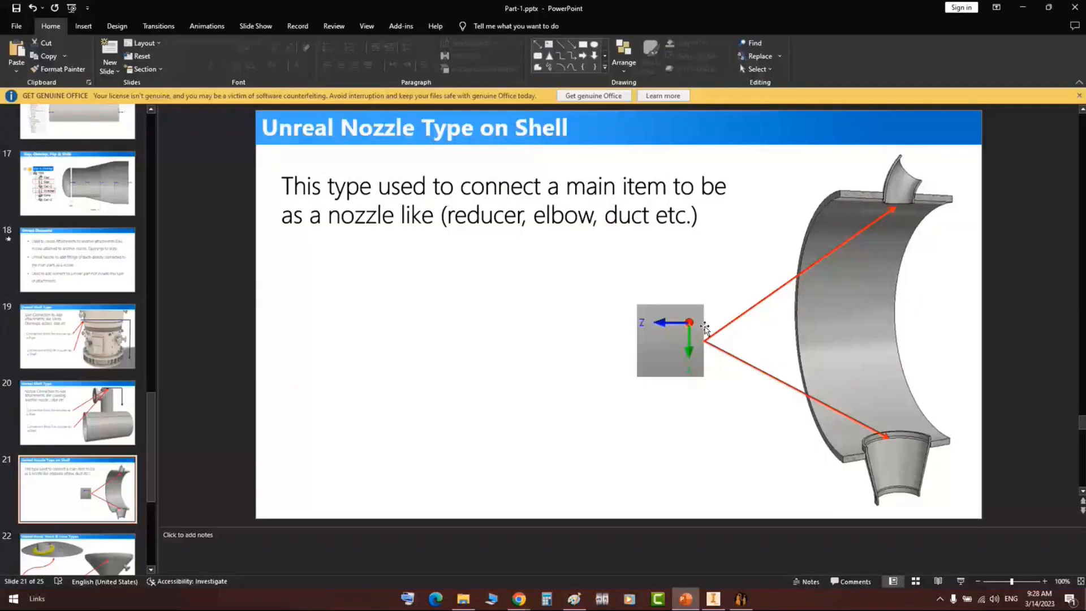
{"action": "key", "text": "alt+Tab"}
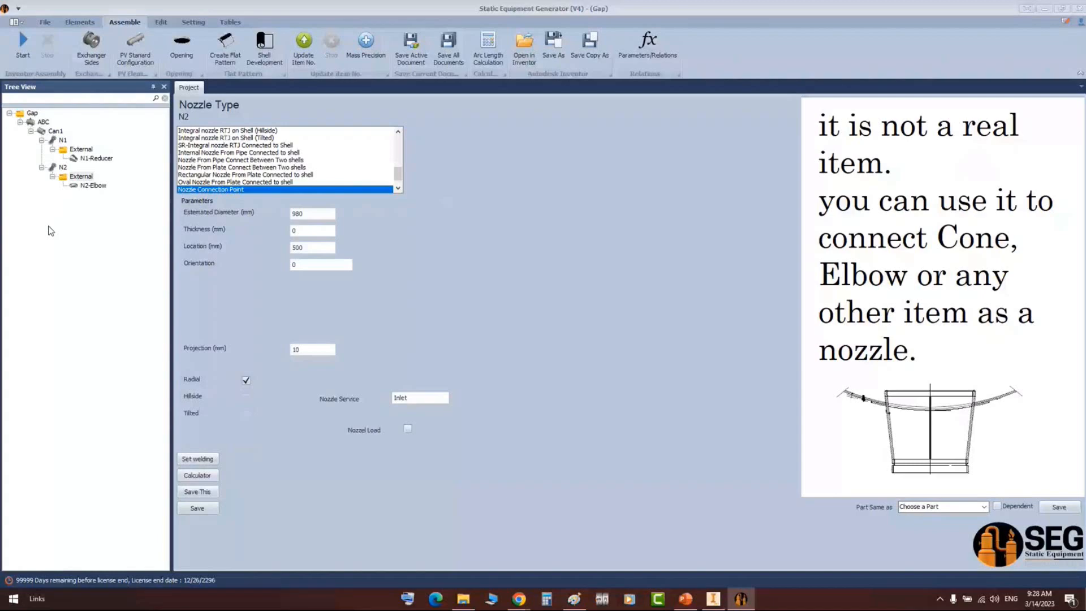
- Paste a screenshot of the project tree into Paint and frame N1's External group with a black rectangle
{"action": "left_click", "coordinate": [574, 599]}
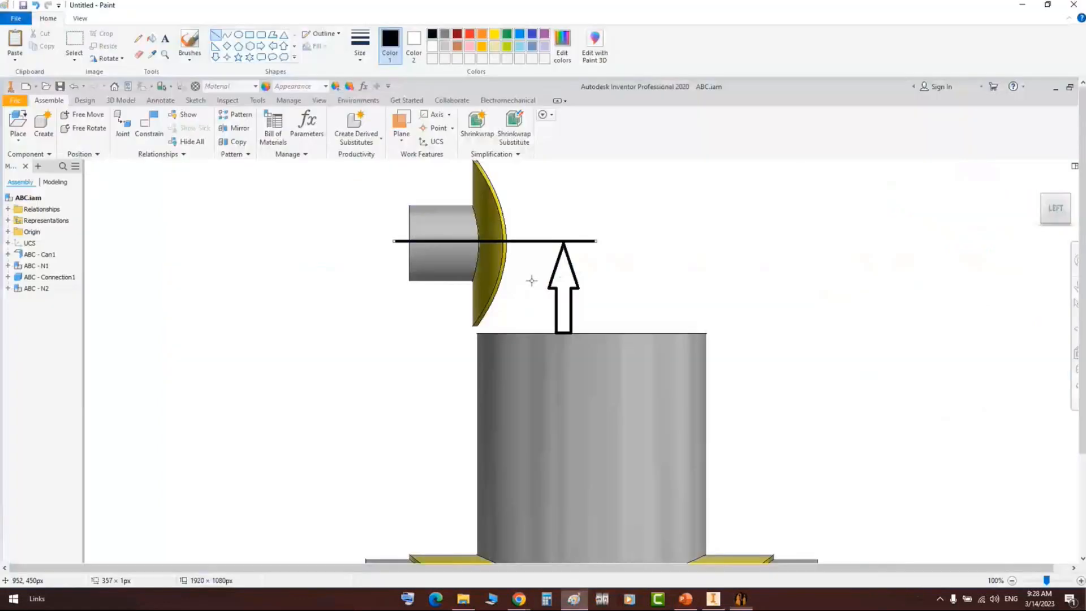
{"action": "key", "text": "ctrl+v"}
{"action": "scroll", "coordinate": [532, 281], "scroll_direction": "down", "scroll_amount": 1, "text": "ctrl"}
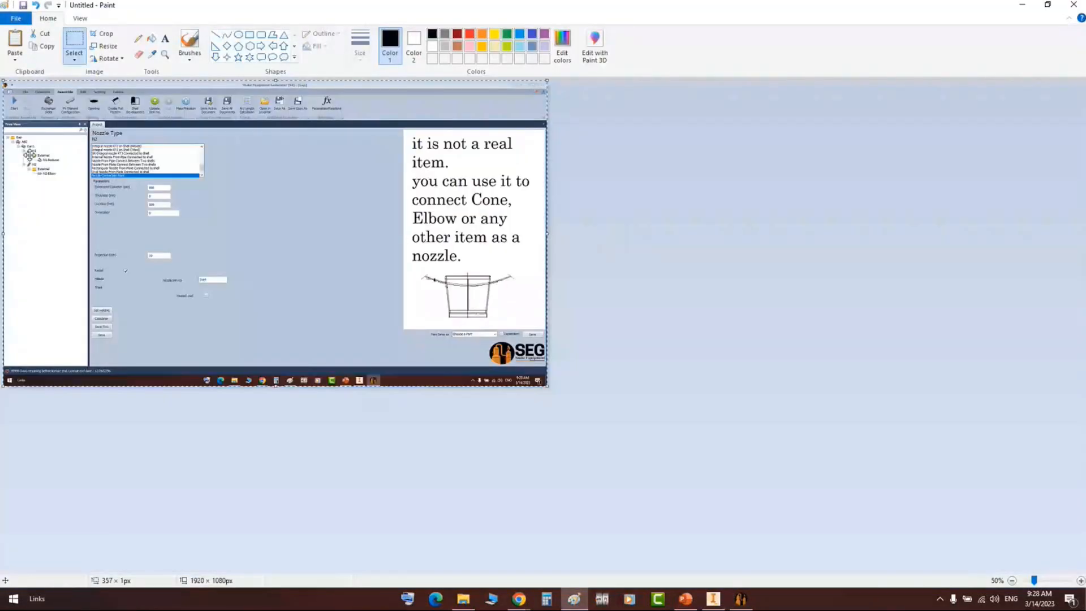
{"action": "scroll", "coordinate": [29, 154], "scroll_direction": "up", "scroll_amount": 3, "text": "ctrl"}
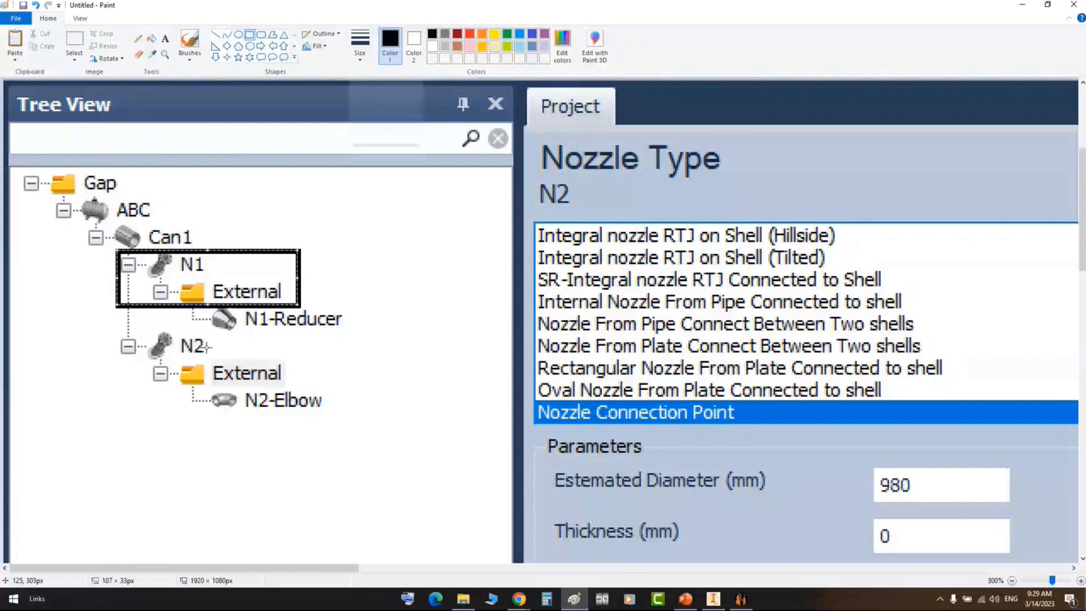
{"action": "left_click_drag", "start_coordinate": [208, 251], "coordinate": [209, 258]}
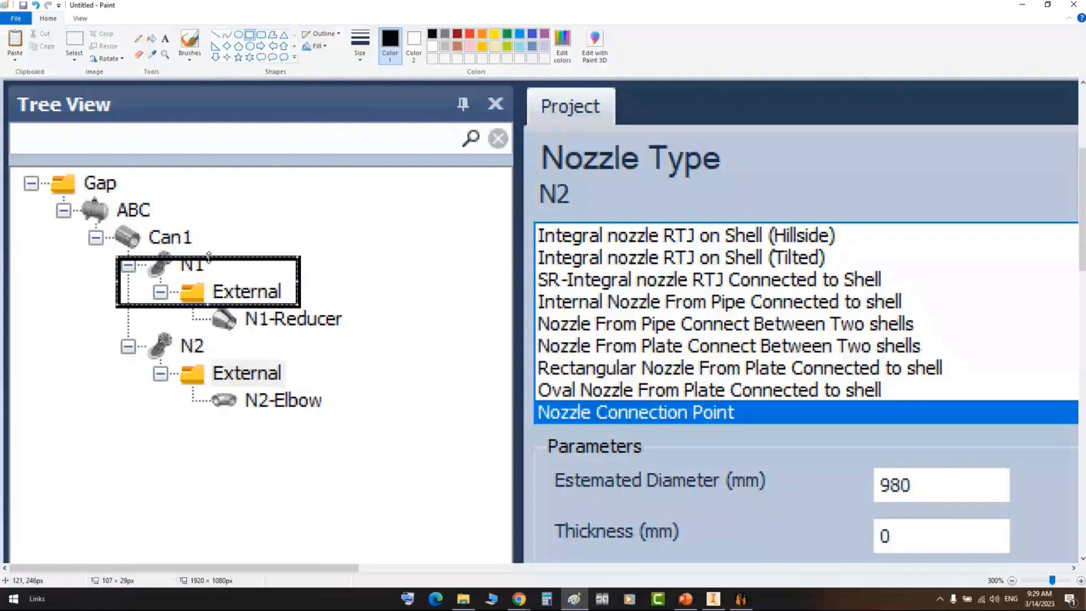
{"action": "left_click_drag", "start_coordinate": [208, 257], "coordinate": [207, 277]}
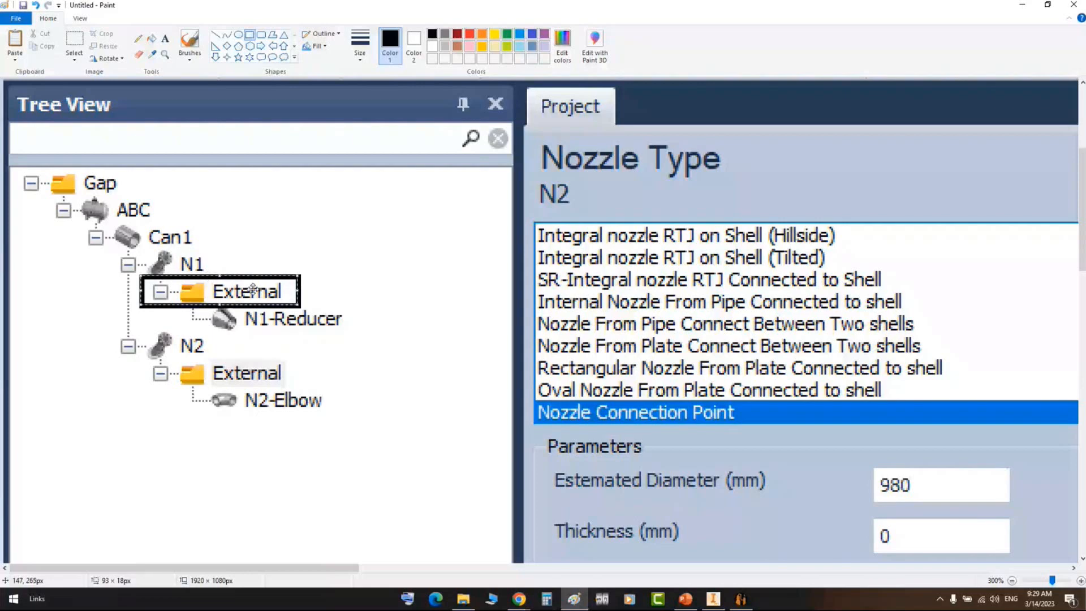
{"action": "left_click", "coordinate": [282, 334]}
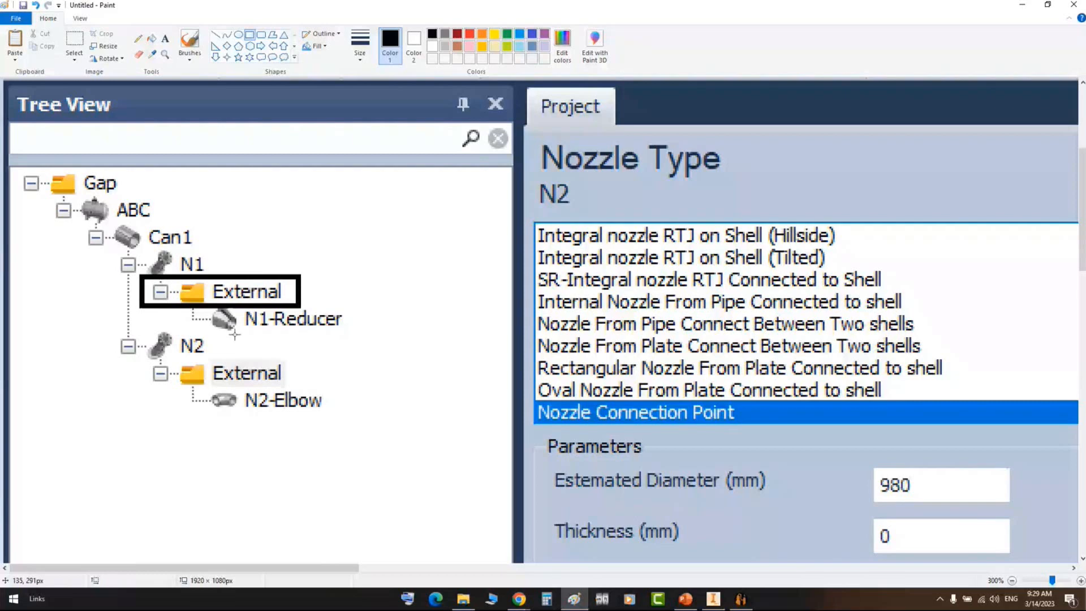
- Check the model in Inventor, return to Static Equipment Generator and add a shell named N1-pipe to N1's External group
{"action": "key", "text": "alt+Tab"}
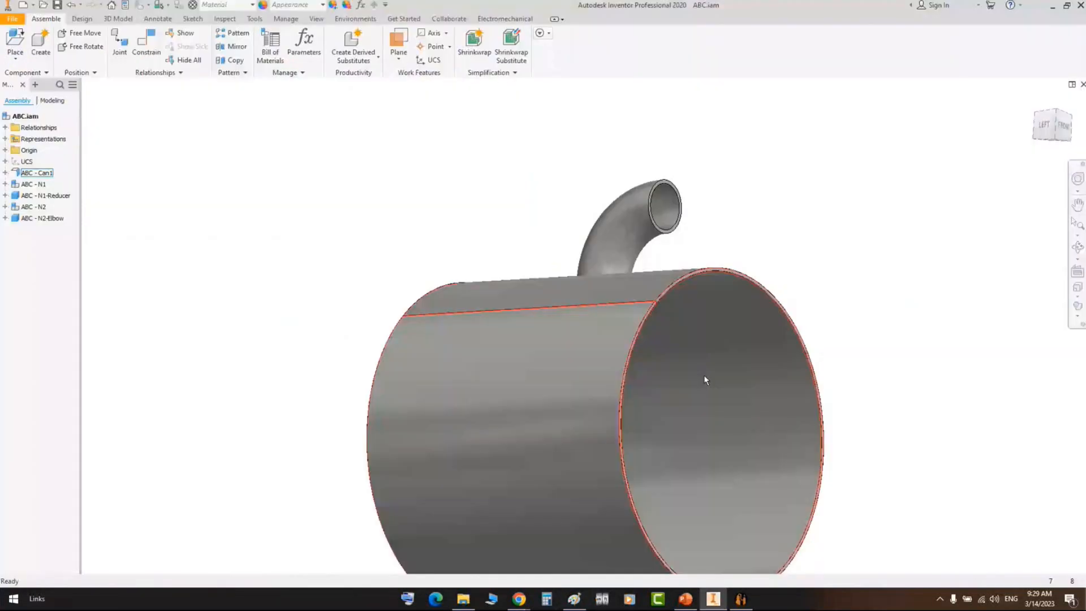
{"action": "key", "text": "alt+Tab"}
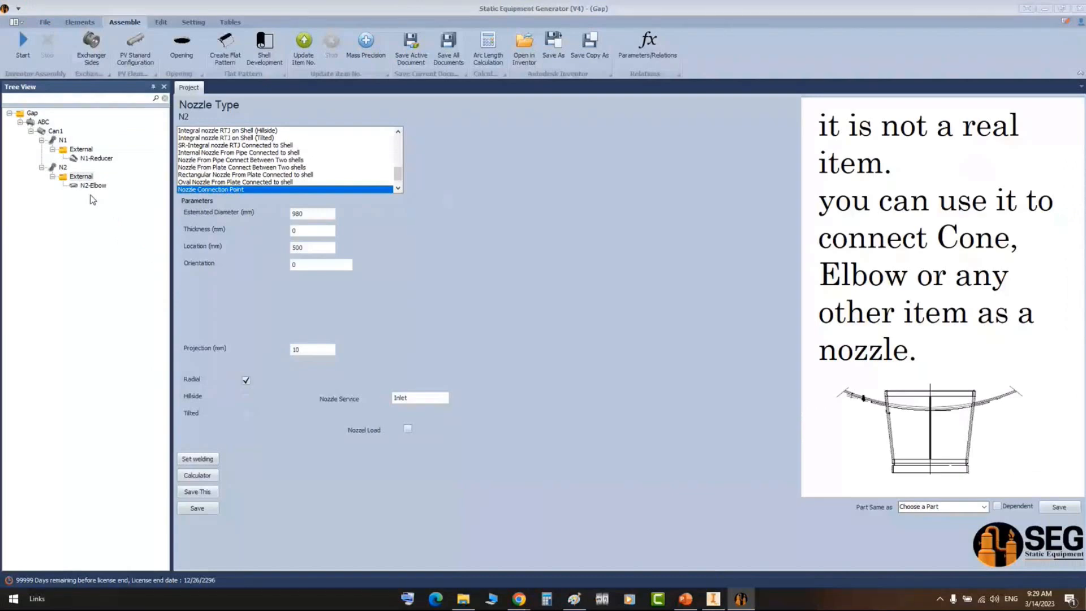
{"action": "left_click", "coordinate": [88, 159]}
{"action": "left_click", "coordinate": [85, 150]}
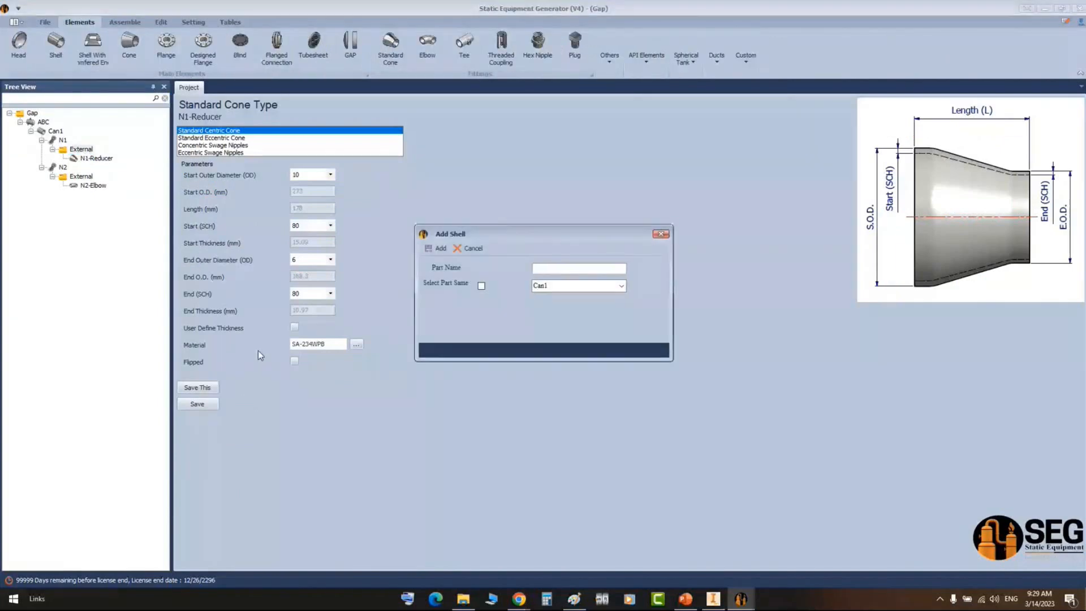
{"action": "type", "text": "N"}
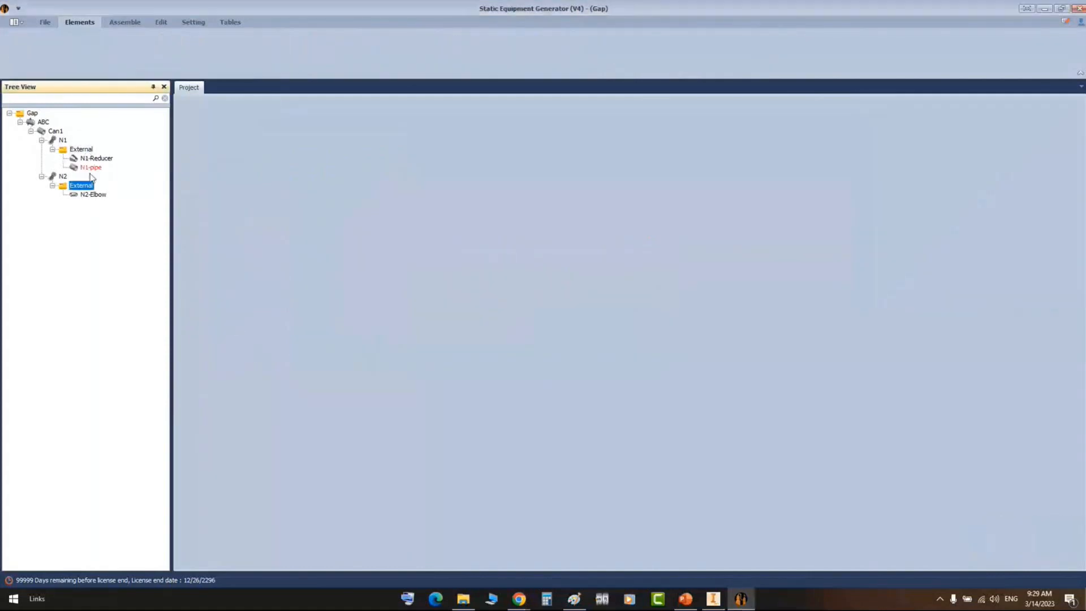
- Define N1-pipe as a Pipe with outer diameter 6, schedule 40 and length 300 mm, and save it
{"action": "left_click", "coordinate": [94, 158]}
{"action": "left_click", "coordinate": [91, 168]}
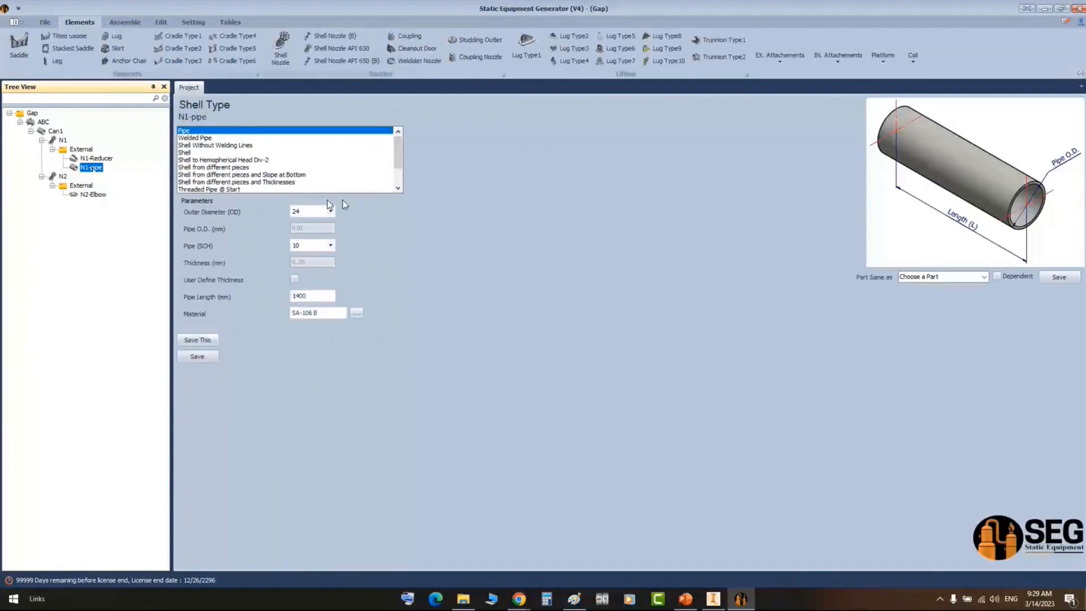
{"action": "left_click", "coordinate": [330, 211]}
{"action": "left_click", "coordinate": [306, 271]}
{"action": "left_click", "coordinate": [330, 245]}
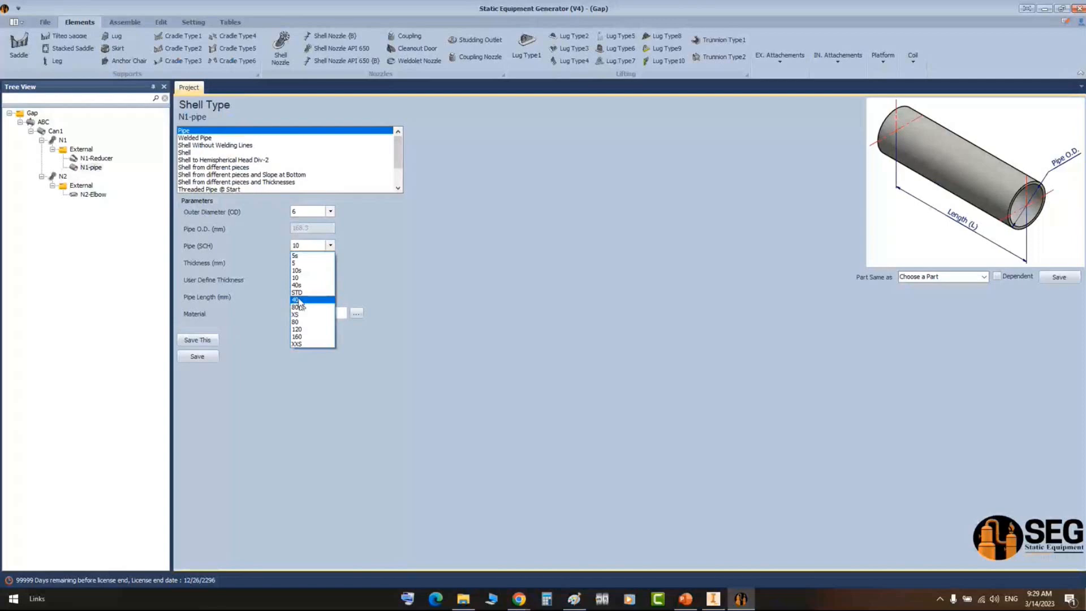
{"action": "left_click", "coordinate": [296, 300]}
{"action": "left_click", "coordinate": [207, 358]}
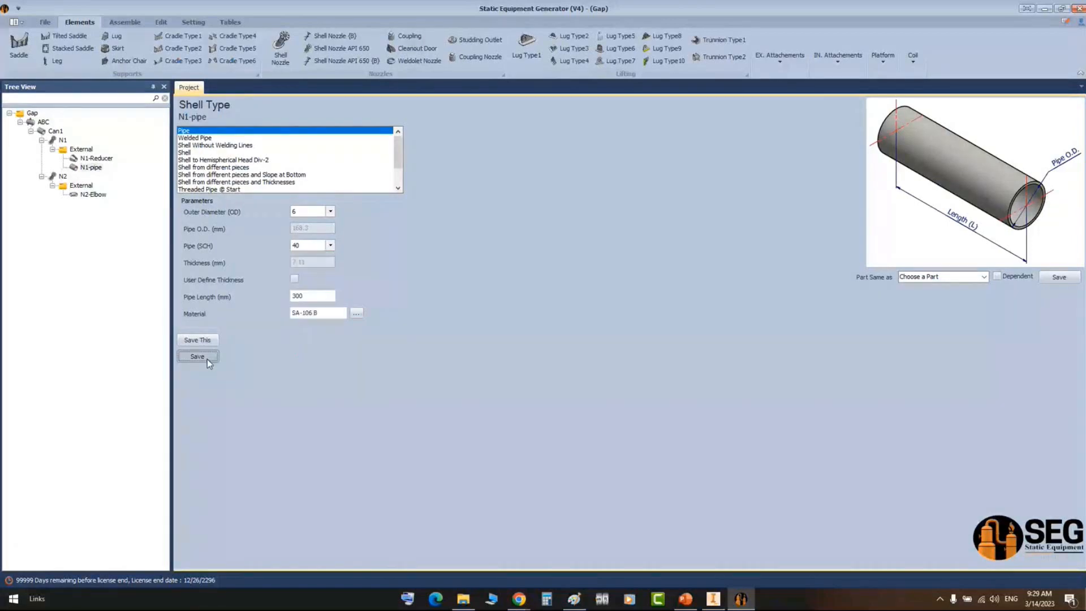
- Rebuild the assembly in Inventor and examine the Start UCS and End UCS of N1-Reducer and N1-pipe
{"action": "left_click", "coordinate": [124, 22]}
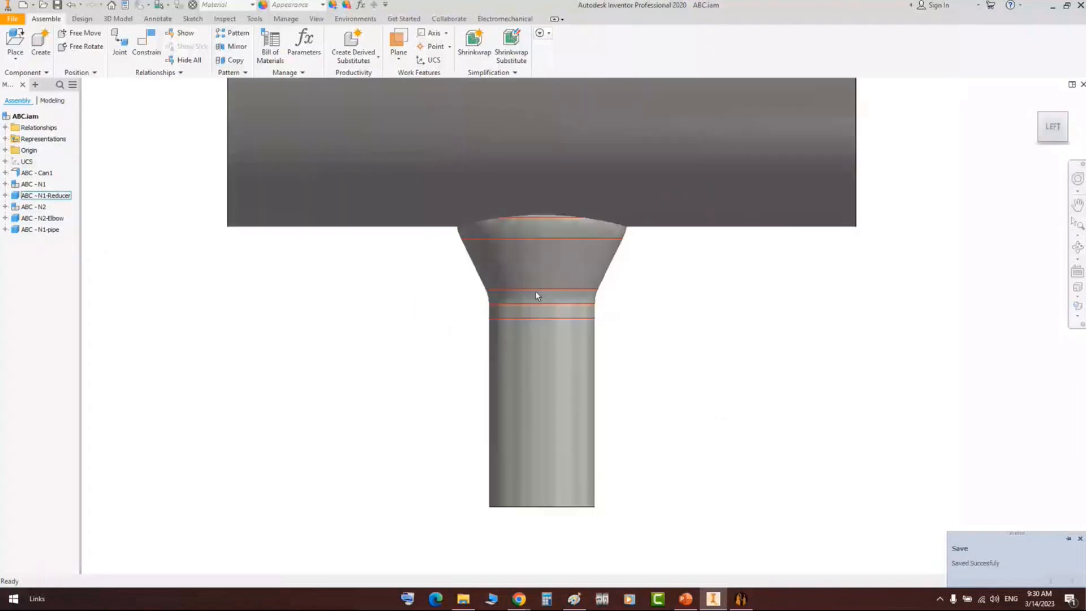
{"action": "left_click_drag", "start_coordinate": [619, 284], "coordinate": [441, 338]}
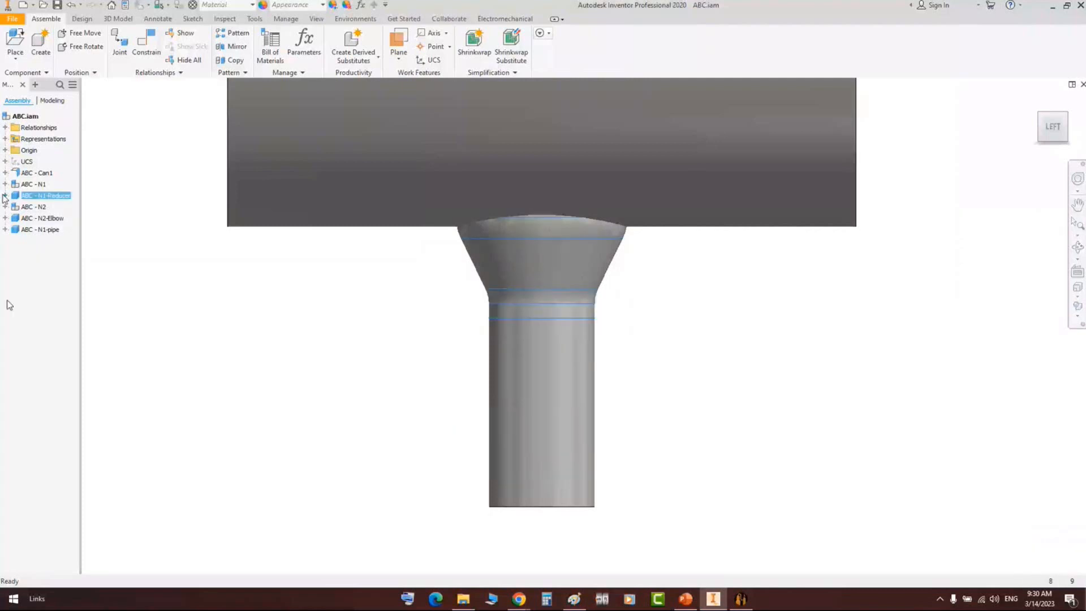
{"action": "left_click", "coordinate": [4, 195]}
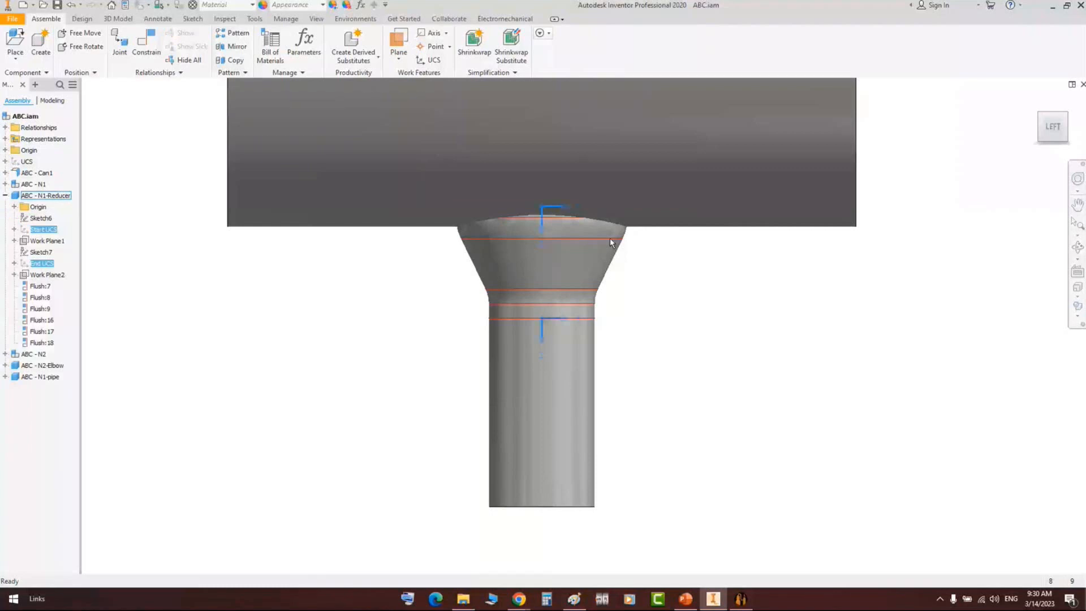
{"action": "scroll", "coordinate": [587, 217], "scroll_direction": "up", "scroll_amount": 3}
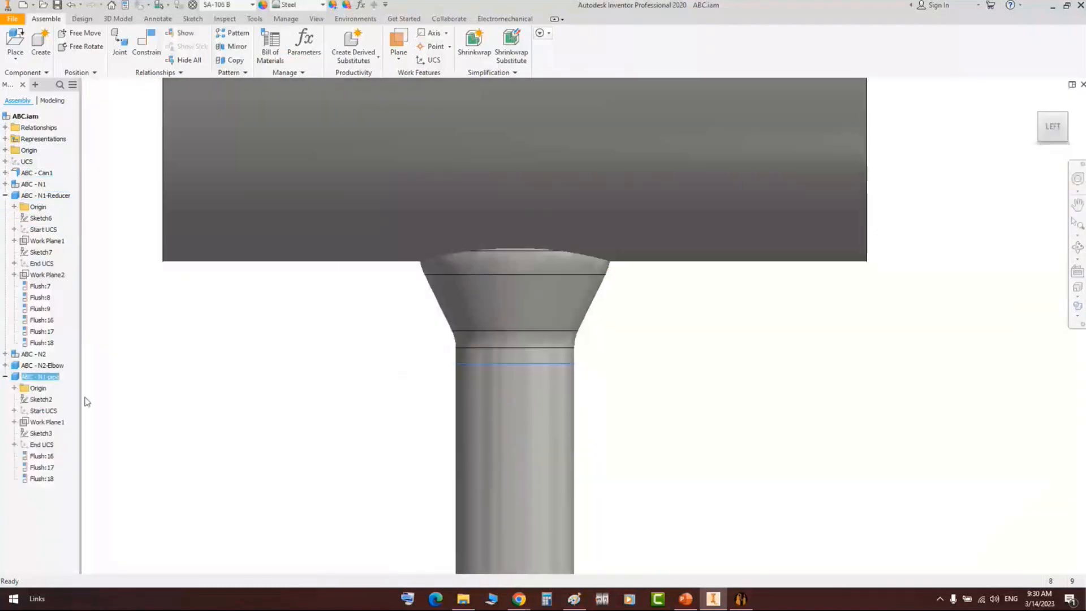
{"action": "middle_click_drag", "start_coordinate": [491, 477], "coordinate": [463, 351]}
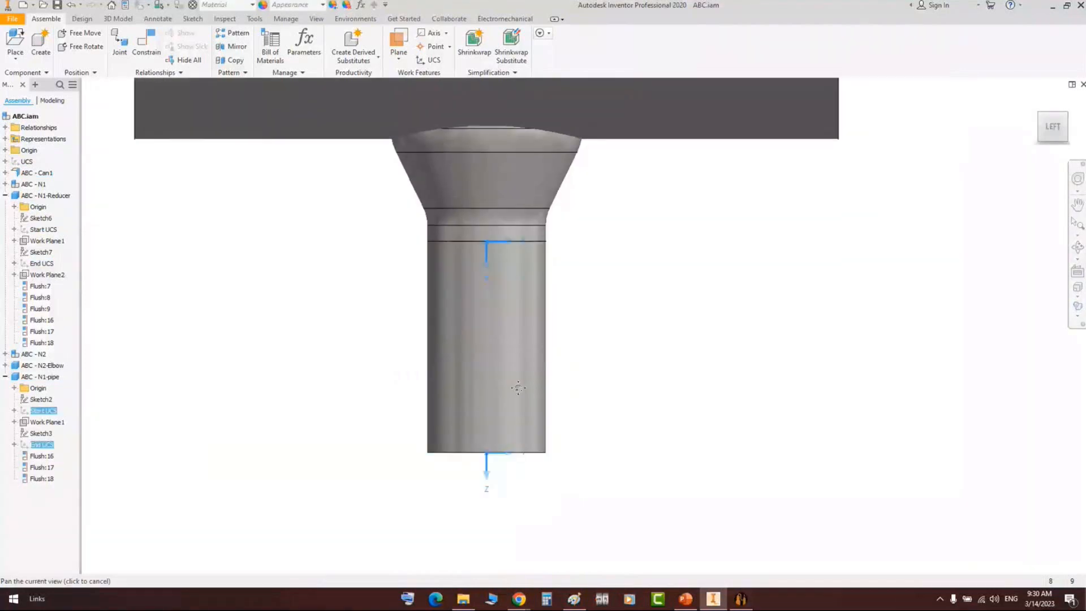
- Examine N1-Reducer and N1-pipe on the underside of the shell in Inventor and return to Static Equipment Generator
{"action": "middle_click_drag", "start_coordinate": [518, 388], "coordinate": [517, 431]}
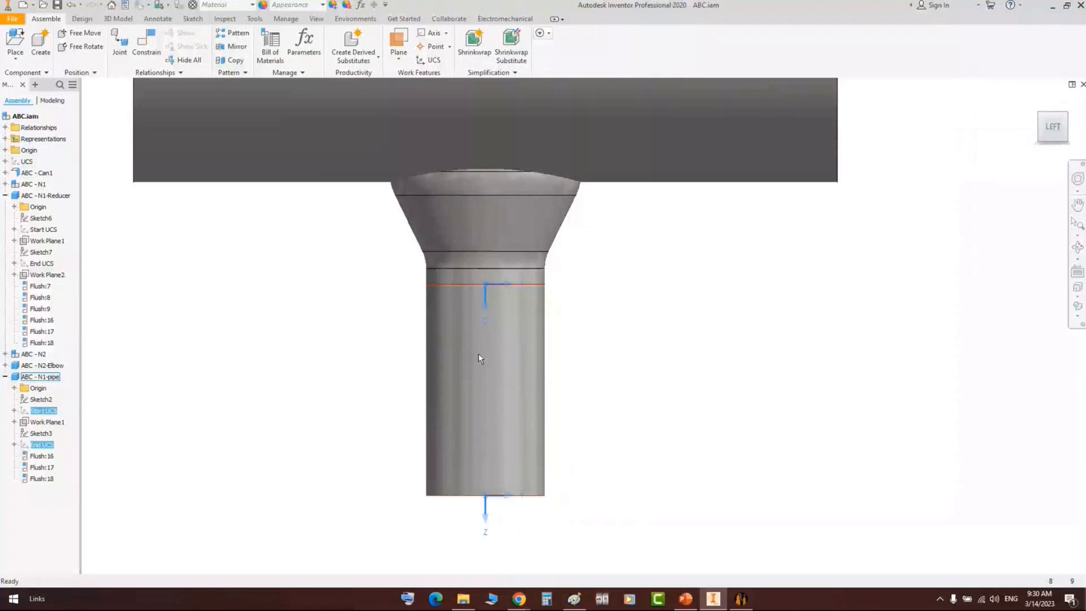
{"action": "scroll", "coordinate": [480, 359], "scroll_direction": "up", "scroll_amount": 5}
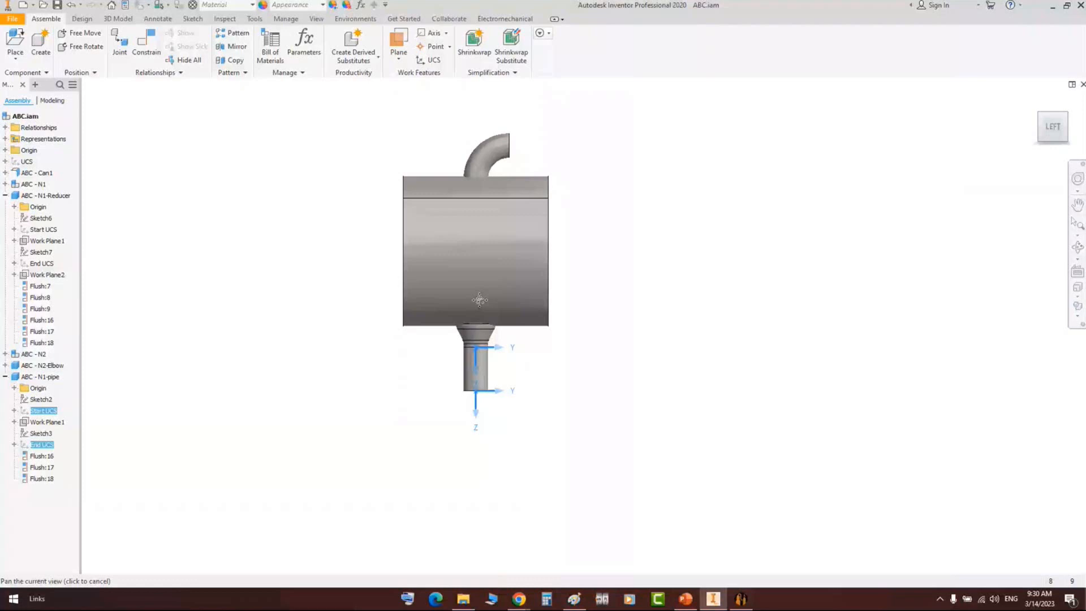
{"action": "key", "text": "alt+Tab"}
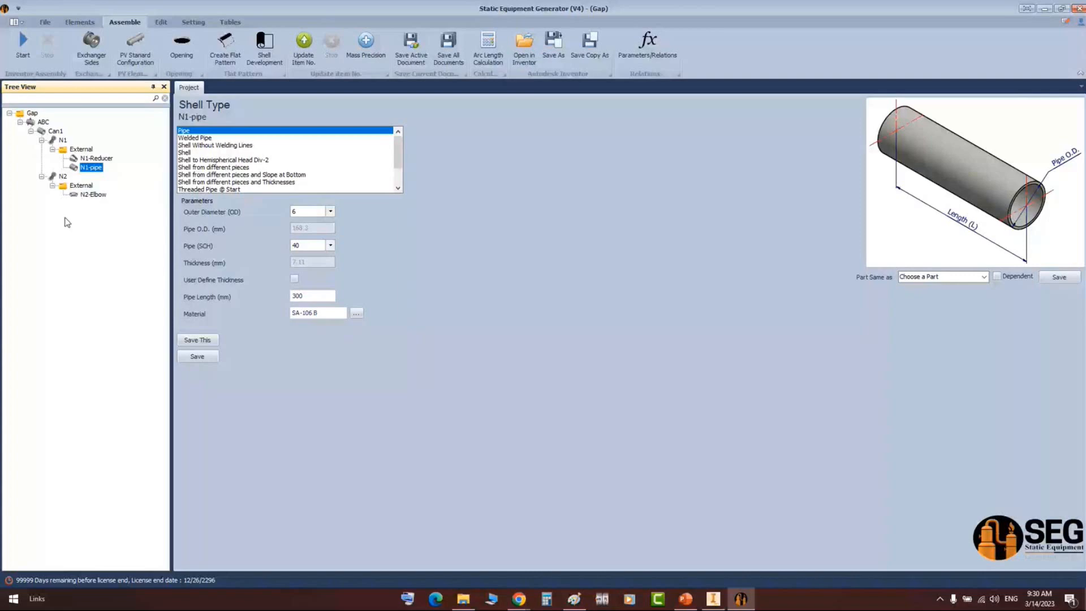
- Open the design data of the ABC assembly and switch to the PowerPoint presentation about nozzle types
{"action": "left_click", "coordinate": [54, 131]}
{"action": "left_click", "coordinate": [43, 123]}
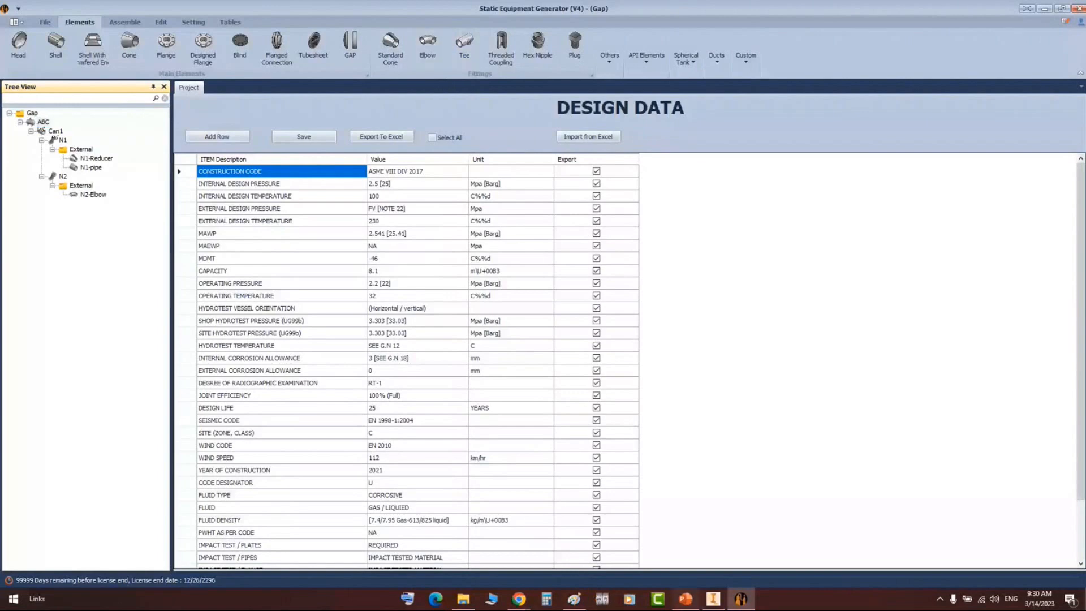
{"action": "key", "text": "alt+Tab"}
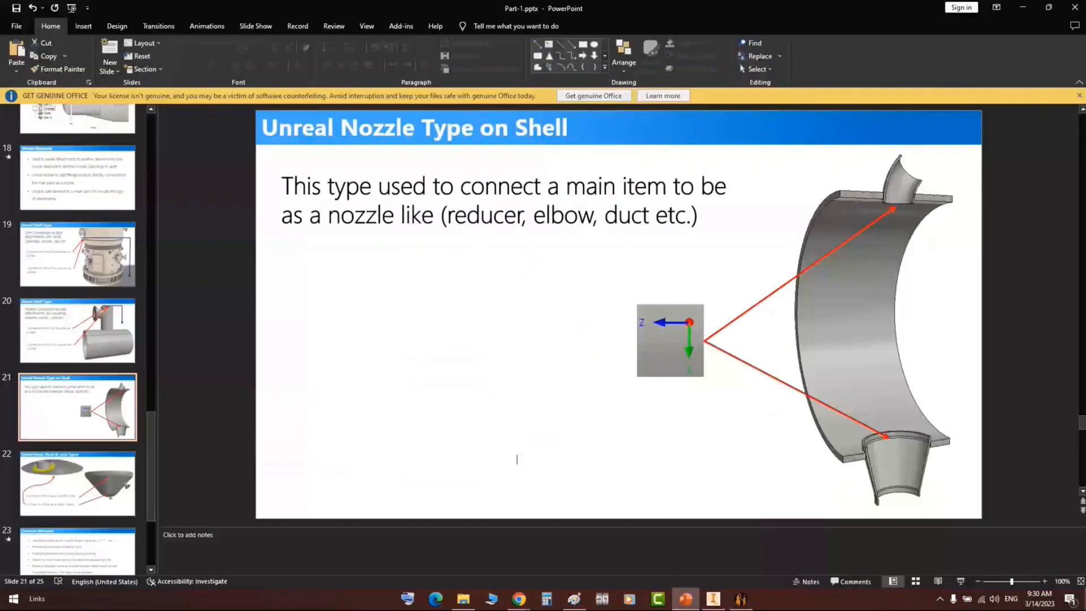
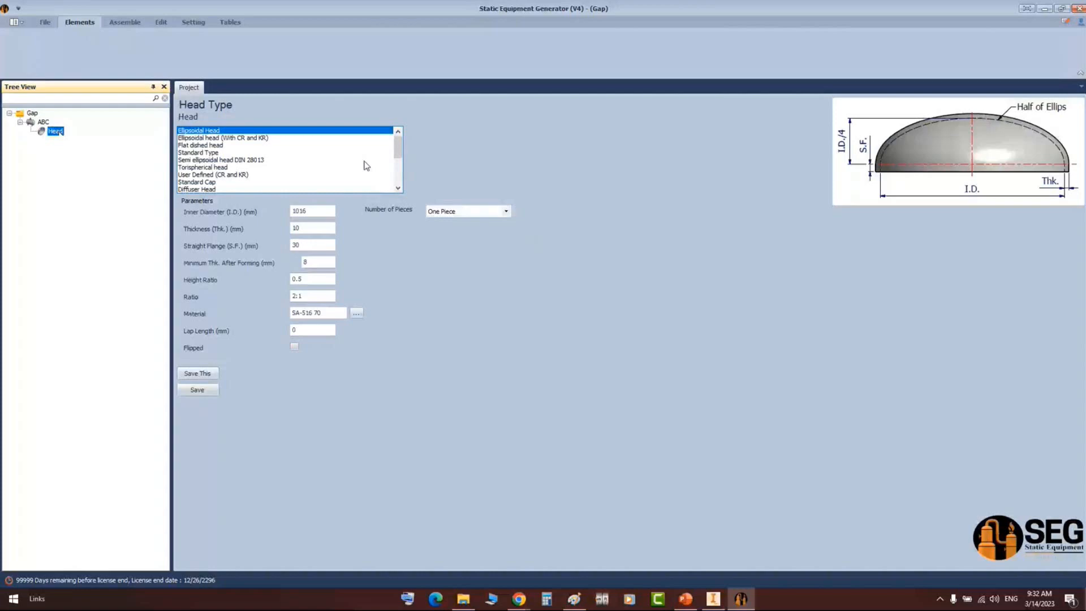
- Set the head type to Cone Head With Closed End and its thickness to 20 mm
{"action": "scroll", "coordinate": [400, 160], "scroll_direction": "down", "scroll_amount": 1}
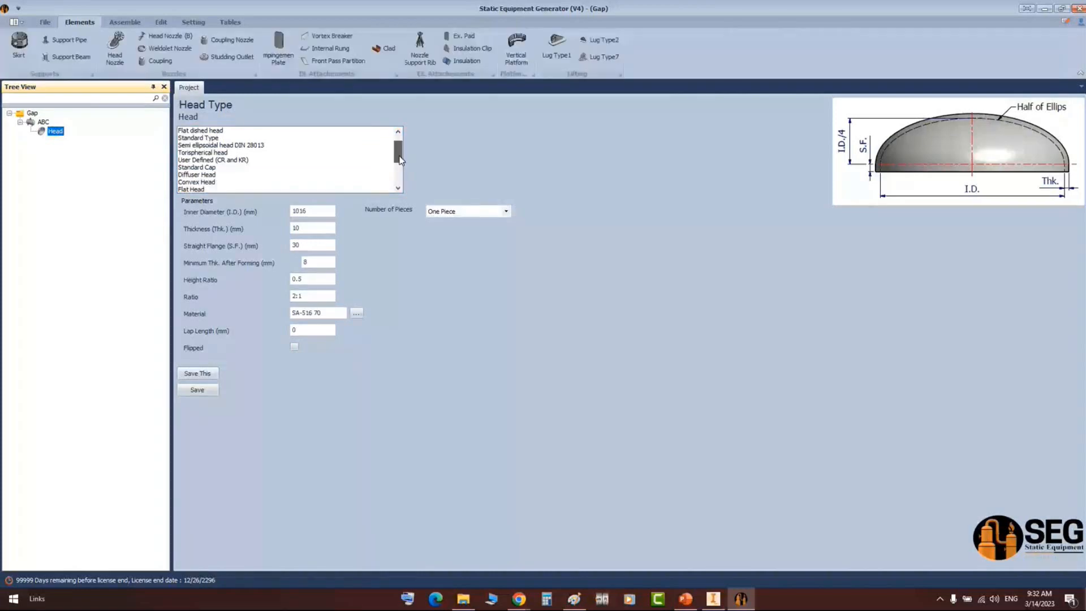
{"action": "left_click_drag", "start_coordinate": [400, 160], "coordinate": [402, 175]}
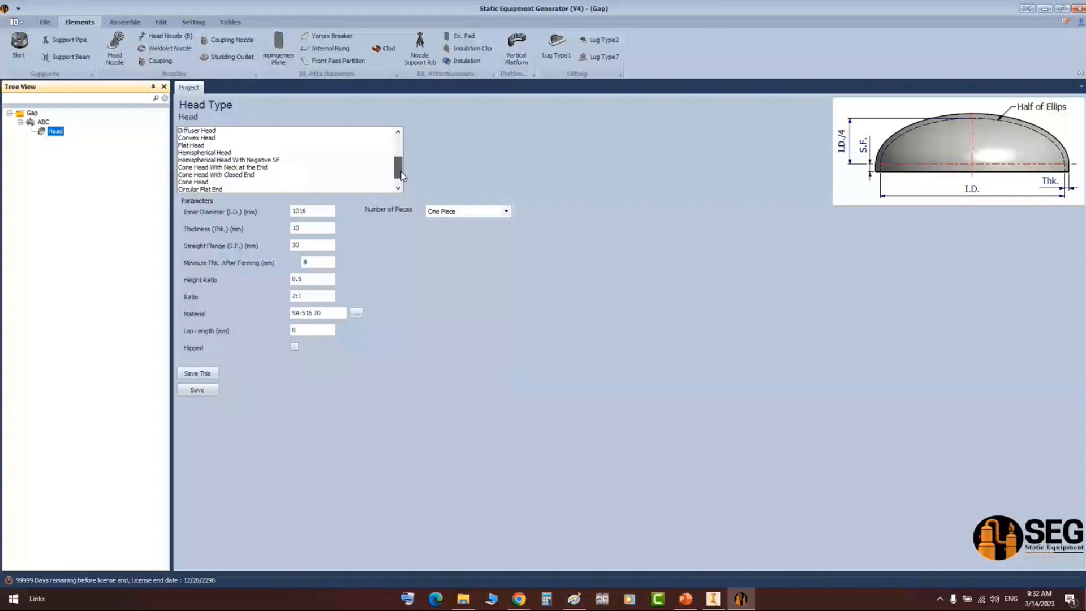
{"action": "left_click_drag", "start_coordinate": [398, 170], "coordinate": [399, 174]}
{"action": "left_click", "coordinate": [238, 160]}
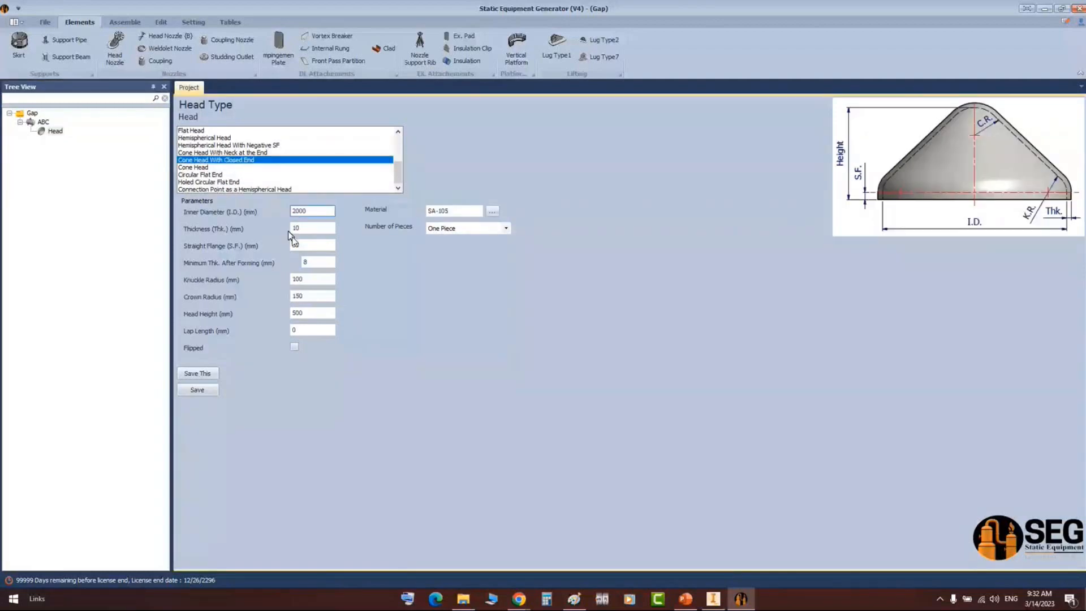
{"action": "key", "text": "Tab"}
{"action": "type", "text": "20"}
- Set the head's knuckle radius to 20 mm, crown radius to 500 mm and head height to 1000 mm
{"action": "left_click", "coordinate": [307, 282]}
{"action": "double_click", "coordinate": [308, 280]}
{"action": "type", "text": "20"}
{"action": "key", "text": "Tab"}
{"action": "type", "text": "5"}
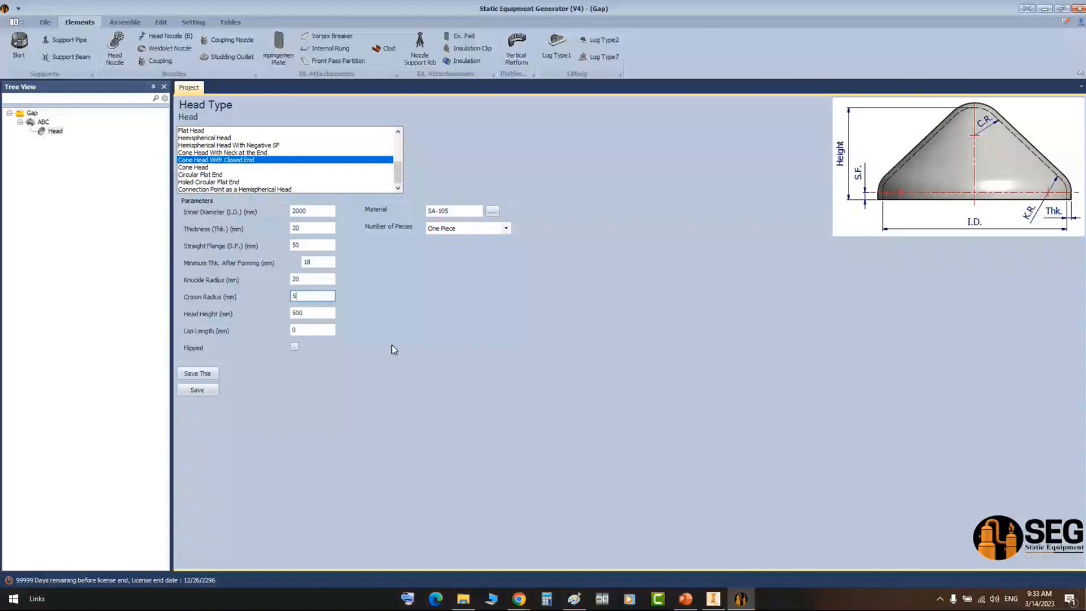
{"action": "type", "text": "00"}
{"action": "key", "text": "Tab"}
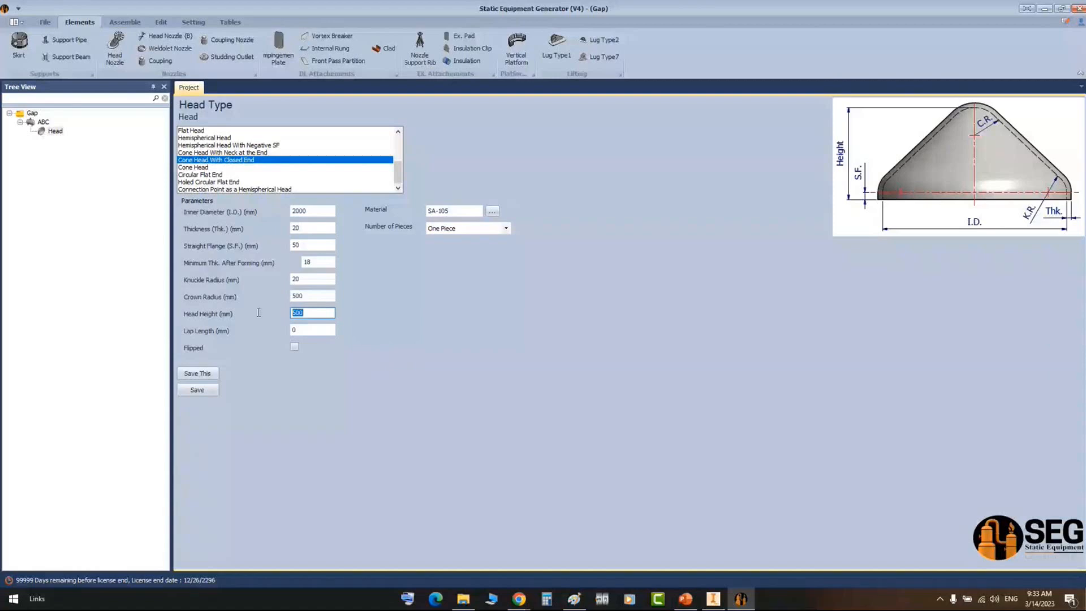
{"action": "type", "text": "1000"}
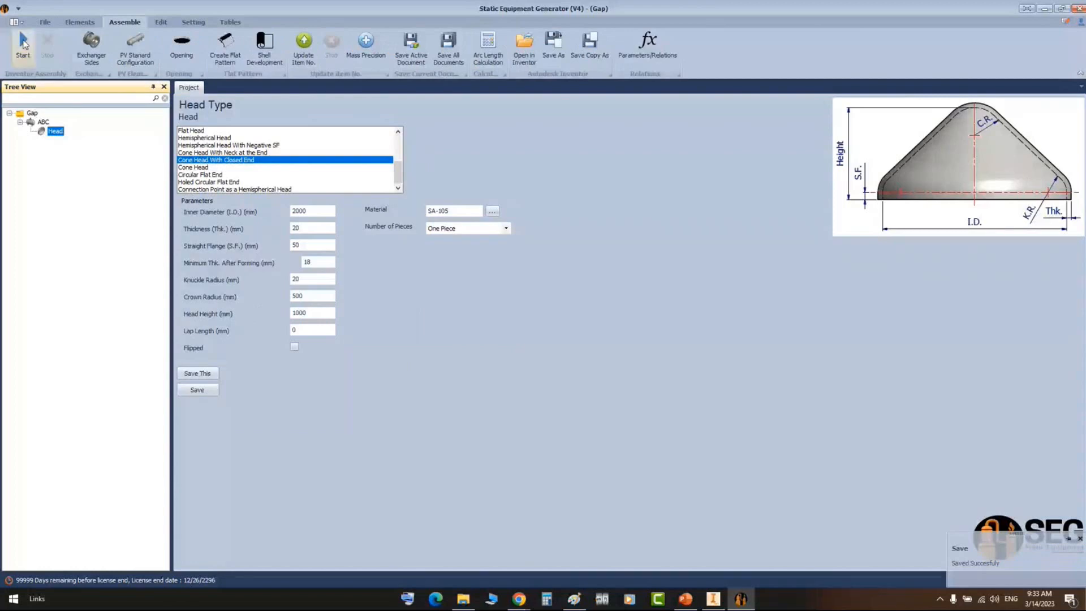
- Build the saved cone head in Inventor, view it from the left side and start a new document
{"action": "left_click", "coordinate": [23, 42]}
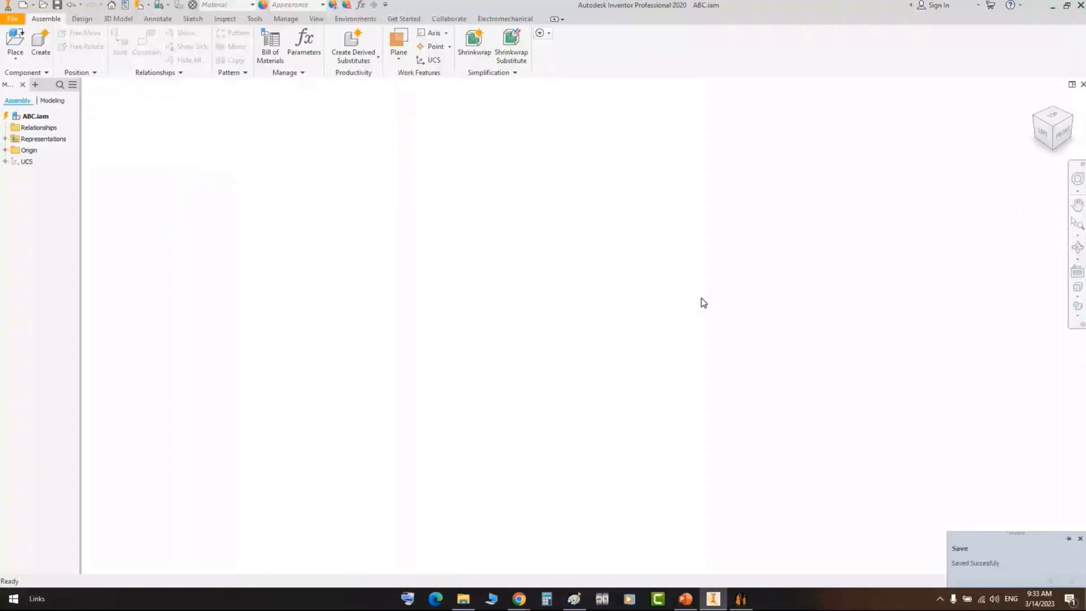
{"action": "left_click", "coordinate": [1044, 137]}
{"action": "scroll", "coordinate": [543, 345], "scroll_direction": "up", "scroll_amount": 3}
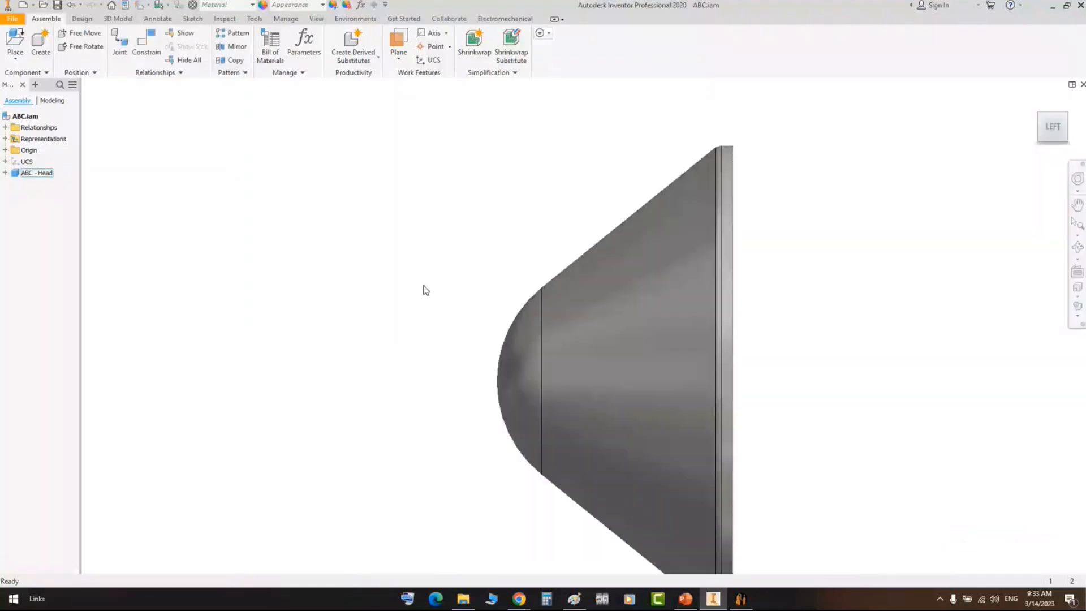
{"action": "key", "text": "ctrl+n"}
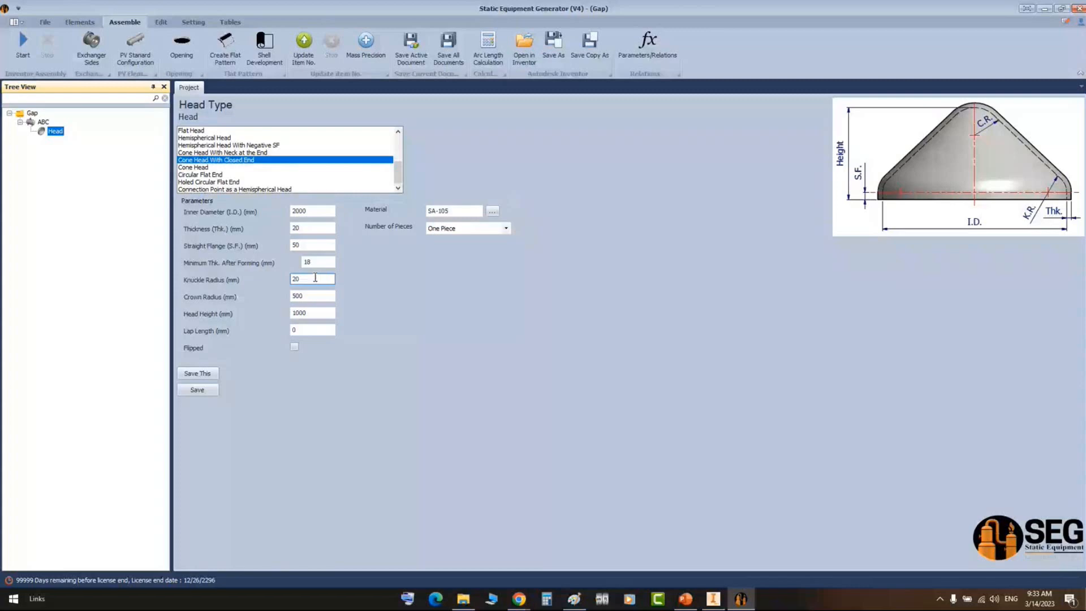
- Set the cone head's knuckle radius to 200 mm in Static Equipment Generator
{"action": "left_click", "coordinate": [315, 277]}
{"action": "key", "text": "BackSpace"}
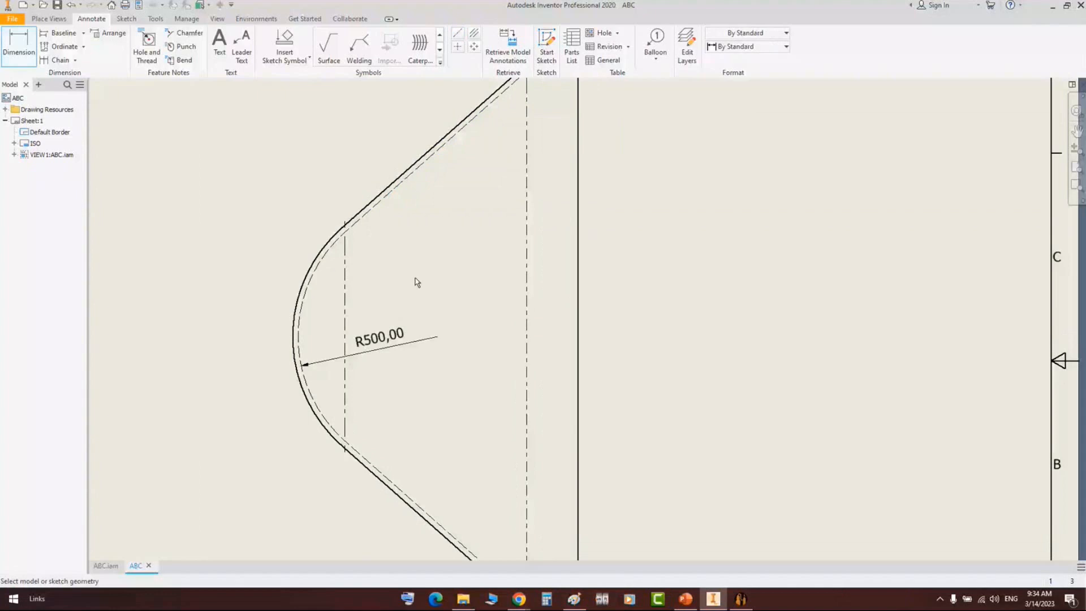
- Check the crown radius dimension in the drawing, review the head settings in Static Equipment Generator and switch to PowerPoint
{"action": "scroll", "coordinate": [417, 282], "scroll_direction": "down", "scroll_amount": 3}
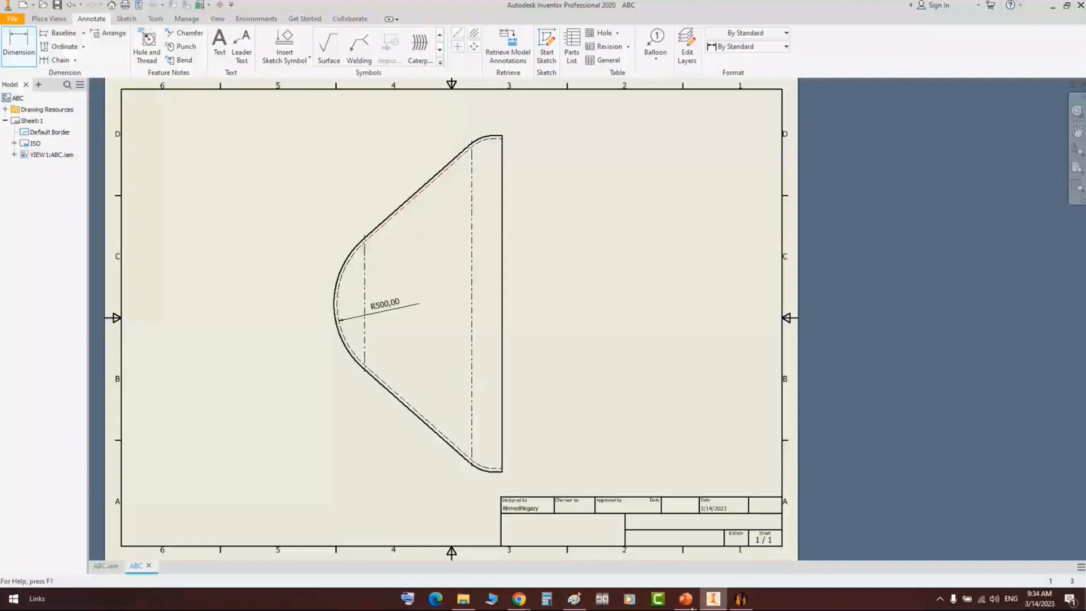
{"action": "left_click", "coordinate": [740, 598]}
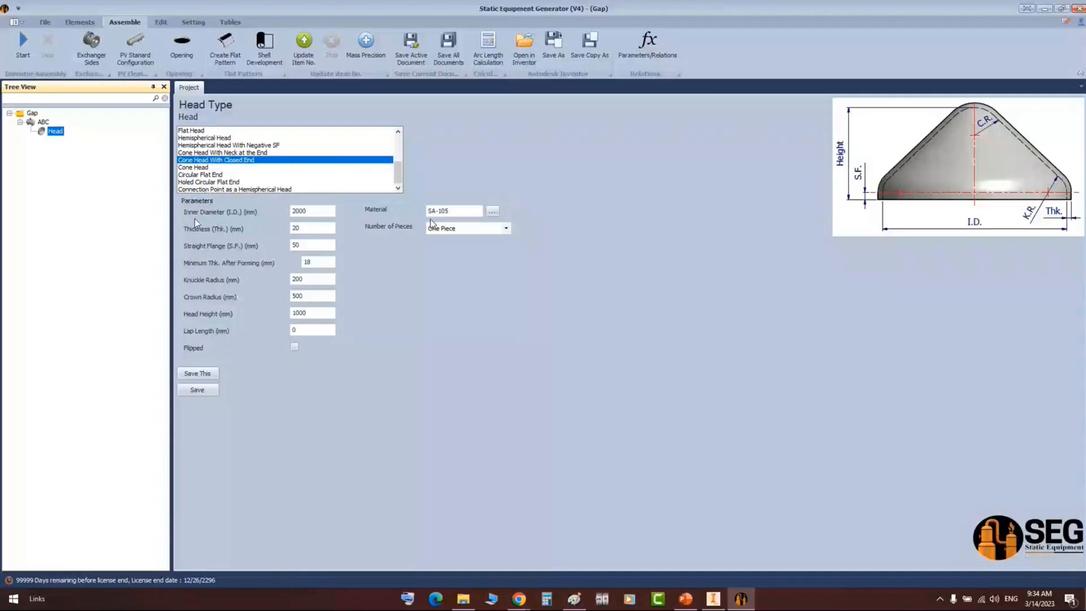
{"action": "left_click", "coordinate": [85, 22]}
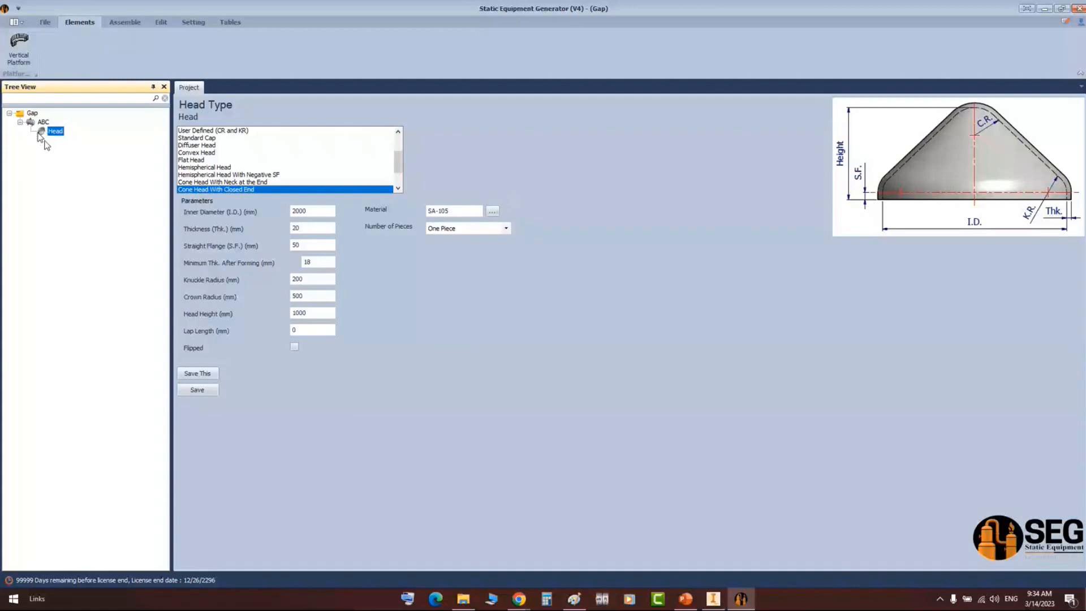
{"action": "left_click", "coordinate": [683, 600]}
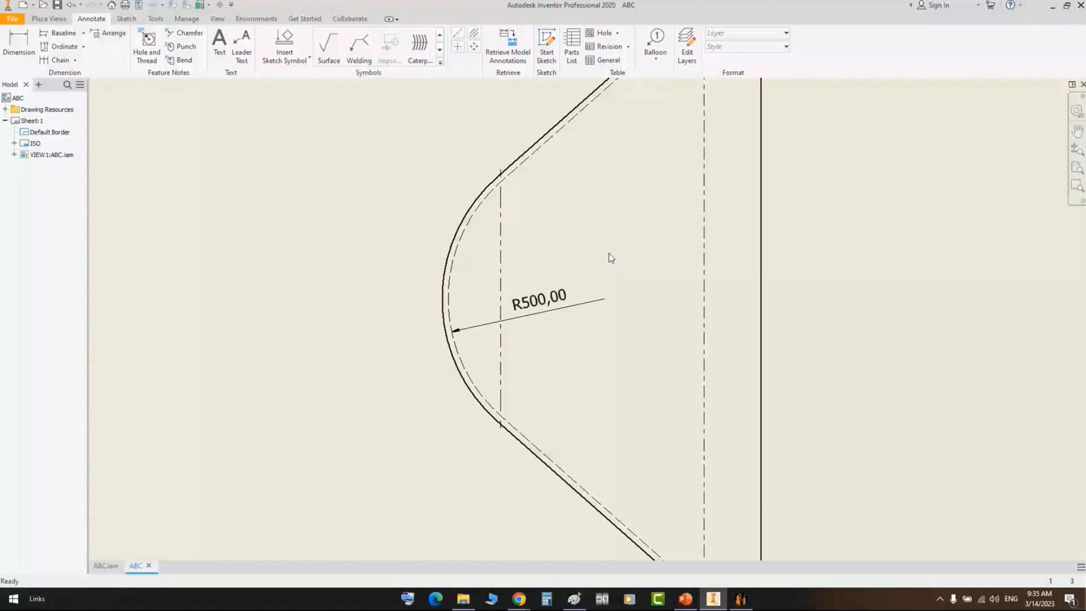
- Dimension the horizontal distance from the crown radius centre to the head's straight end edge in the Inventor drawing
{"action": "key", "text": "d"}
{"action": "scroll", "coordinate": [746, 264], "scroll_direction": "down", "scroll_amount": 3}
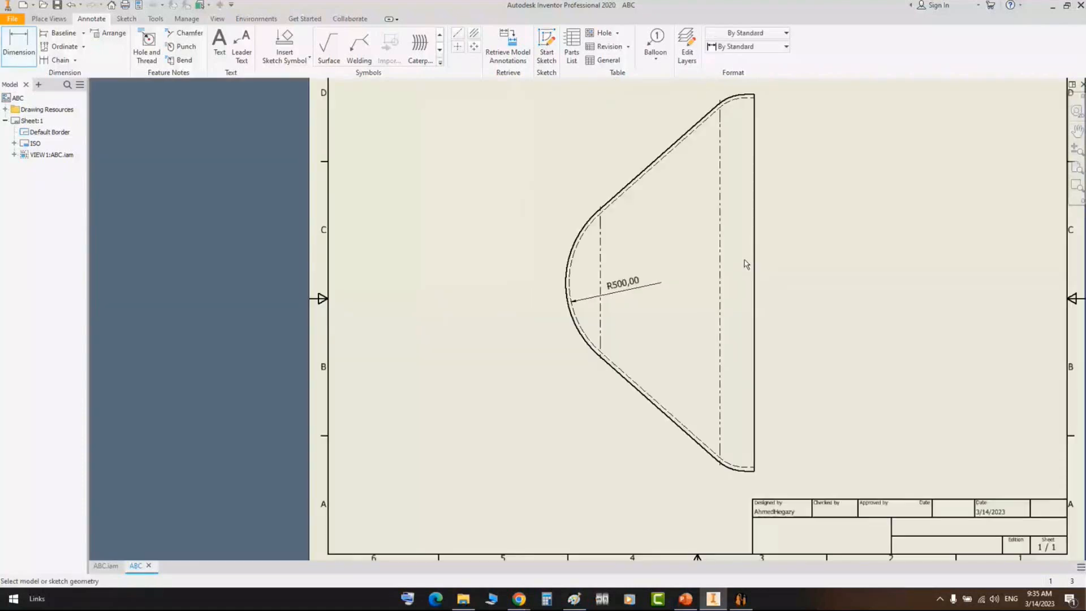
{"action": "left_click", "coordinate": [749, 199]}
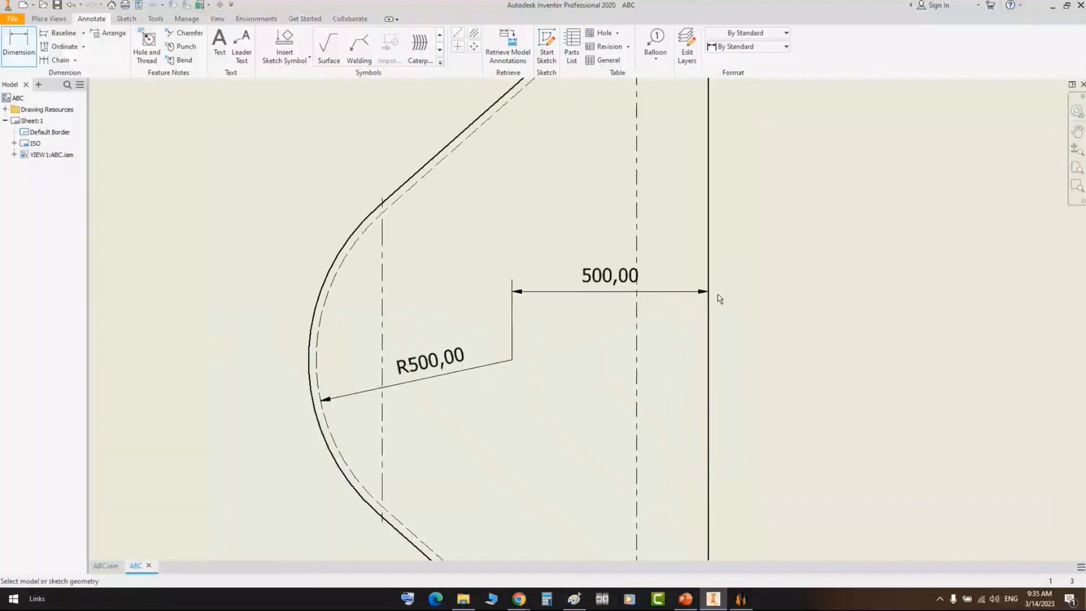
{"action": "key", "text": "Escape"}
{"action": "scroll", "coordinate": [701, 288], "scroll_direction": "down", "scroll_amount": 2}
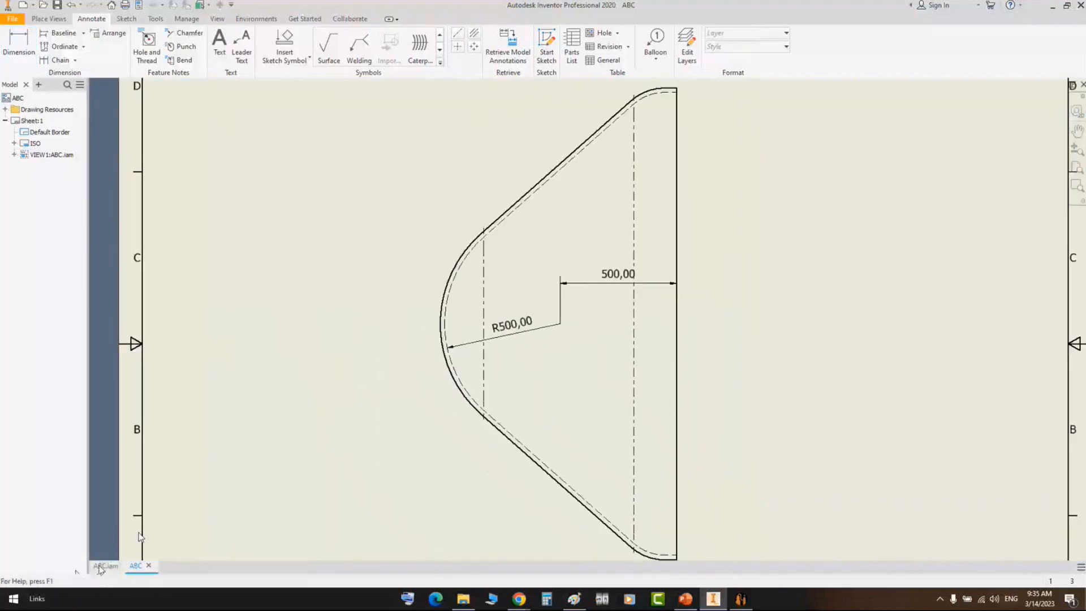
- Switch to the ABC.iam assembly and inspect the End UCS at the open end of the head
{"action": "left_click", "coordinate": [102, 566]}
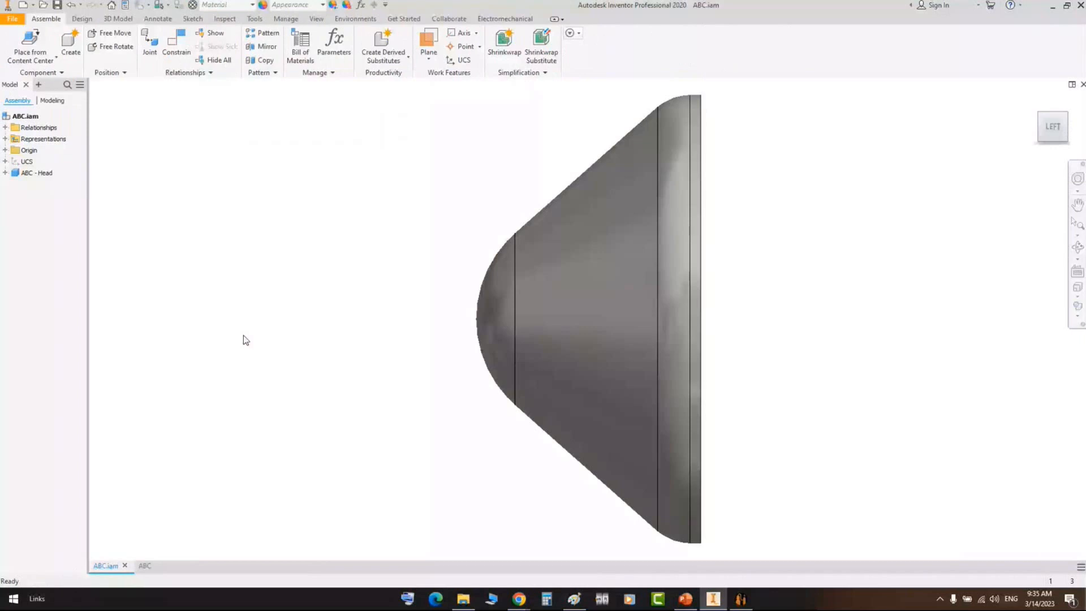
{"action": "left_click", "coordinate": [711, 318]}
{"action": "scroll", "coordinate": [752, 306], "scroll_direction": "down", "scroll_amount": 3}
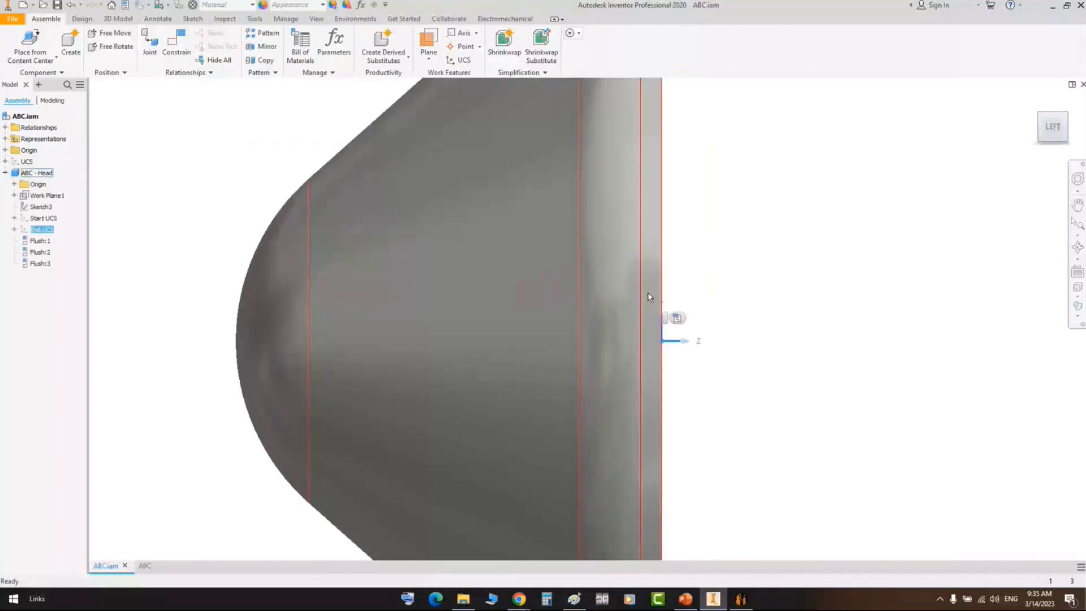
{"action": "middle_click_drag", "start_coordinate": [676, 350], "coordinate": [713, 333]}
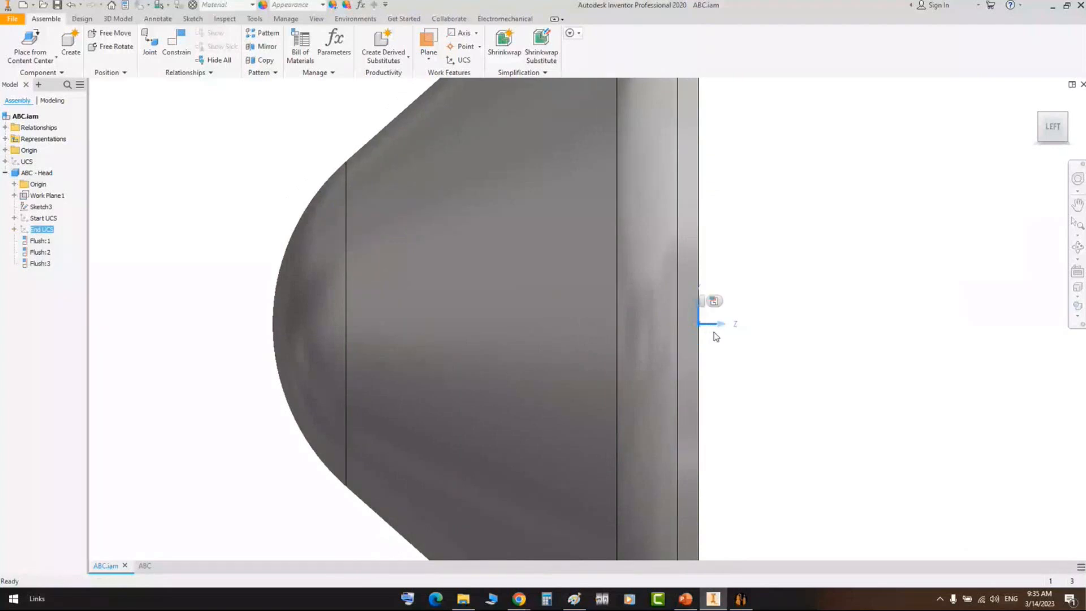
- Sketch a circle in the drawing view, centred on the crown radius centre and following the inner crown arc
{"action": "key", "text": "ctrl+Tab"}
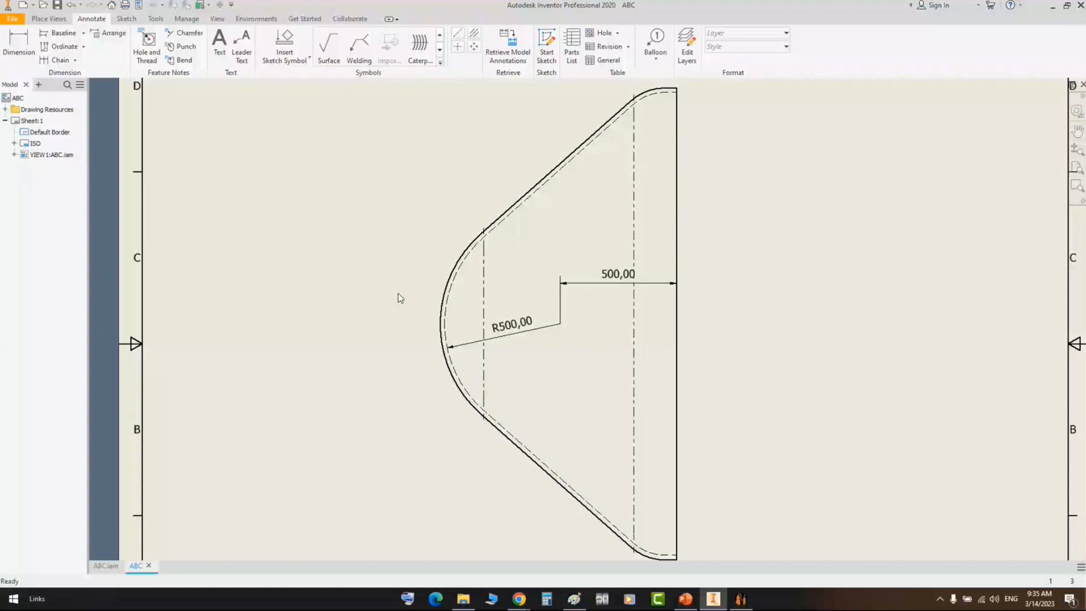
{"action": "left_click", "coordinate": [604, 373]}
{"action": "key", "text": "s"}
{"action": "key", "text": "c"}
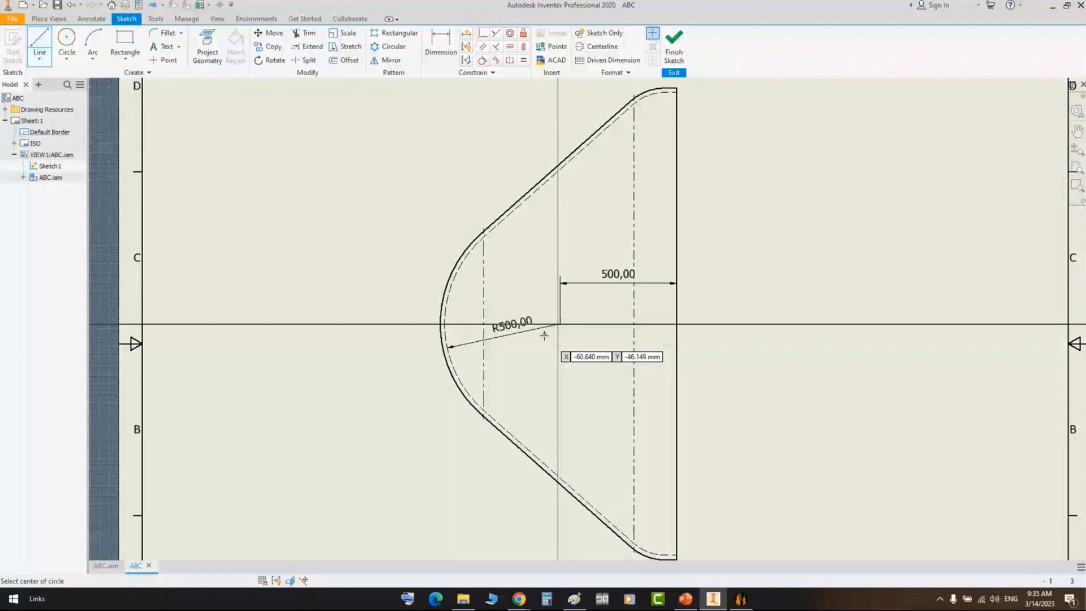
{"action": "left_click", "coordinate": [558, 324]}
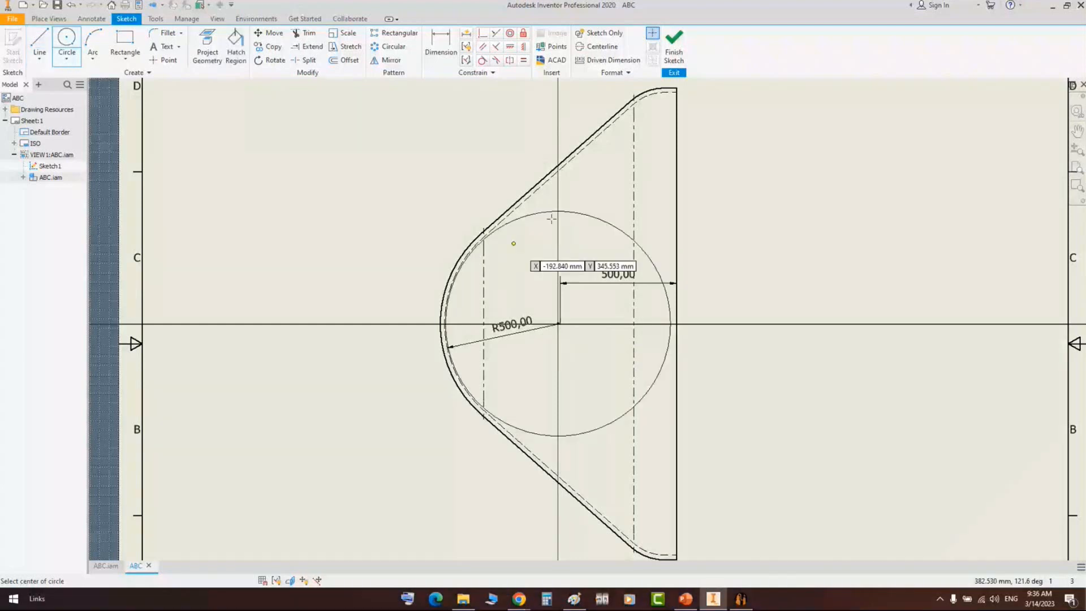
{"action": "key", "text": "l"}
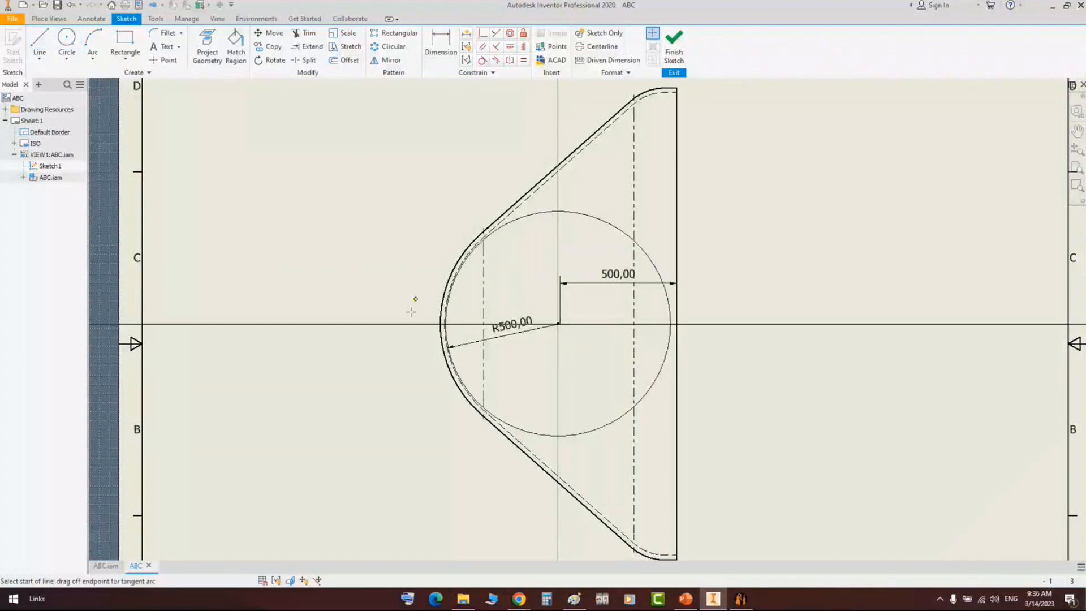
{"action": "left_click", "coordinate": [455, 277]}
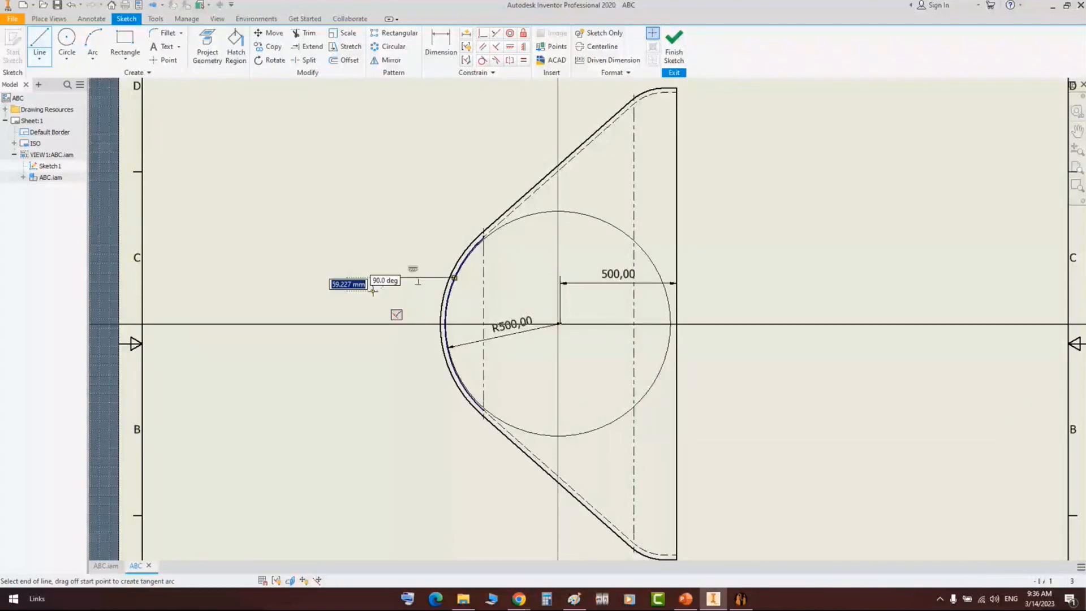
{"action": "key", "text": "Escape"}
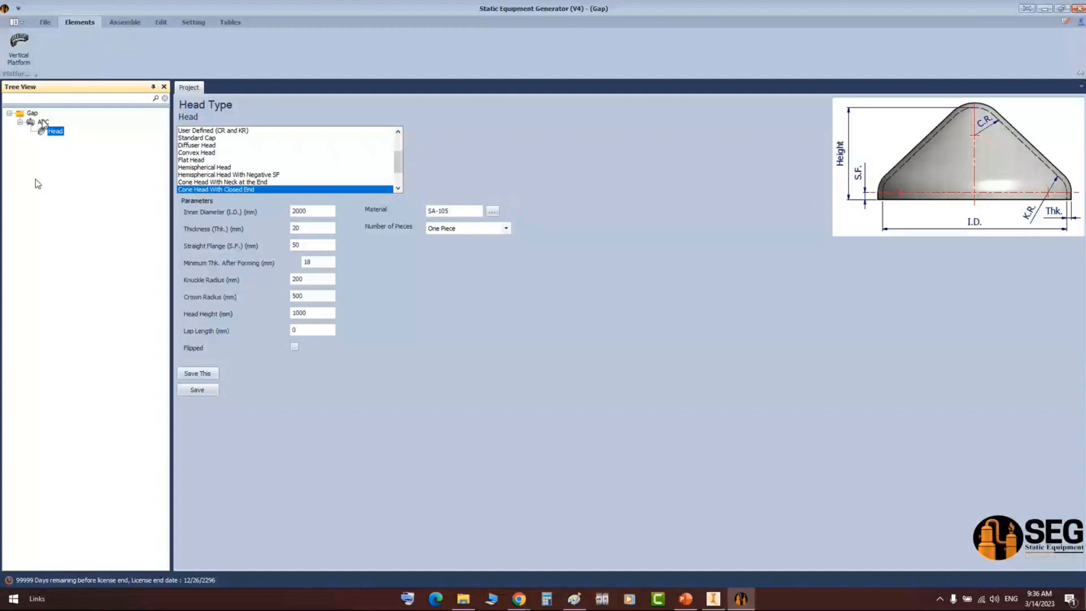
- Add a GAP element of type Overlap named Overlap1 to ABC with a 500 mm overlap, and switch to Inventor
{"action": "left_click", "coordinate": [43, 122]}
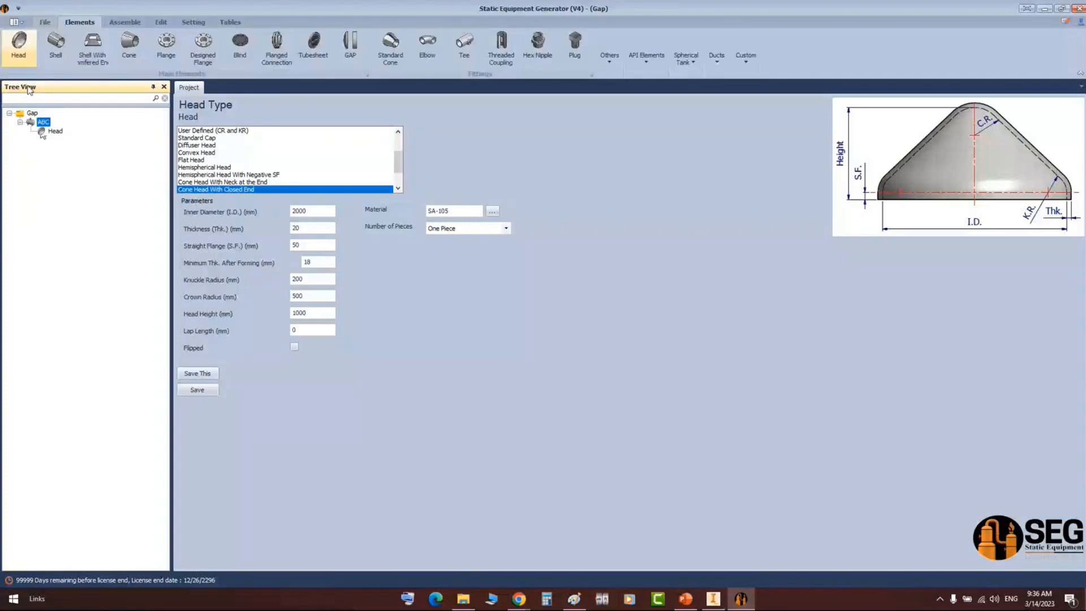
{"action": "left_click", "coordinate": [350, 48]}
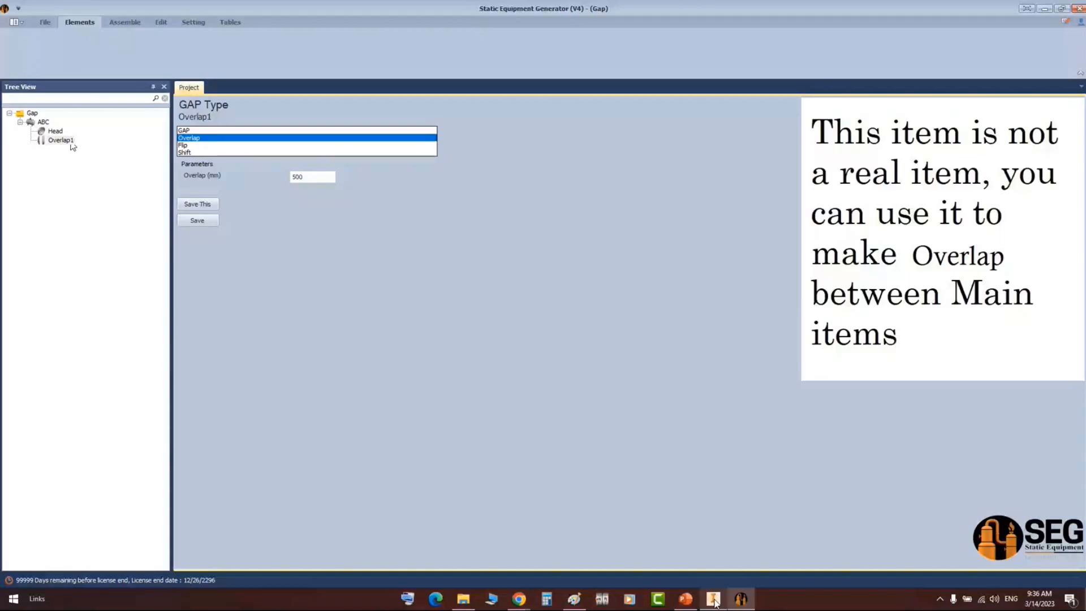
{"action": "left_click", "coordinate": [713, 599]}
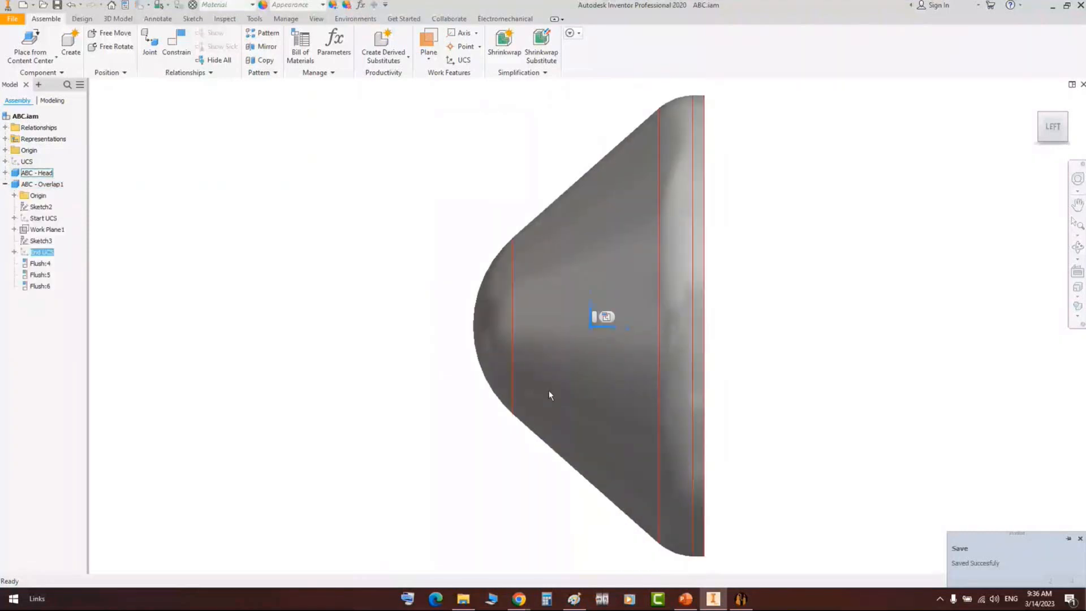
- Check the overlap's End UCS inside the head in the assembly and bring up the ABC drawing
{"action": "scroll", "coordinate": [626, 314], "scroll_direction": "up", "scroll_amount": 3}
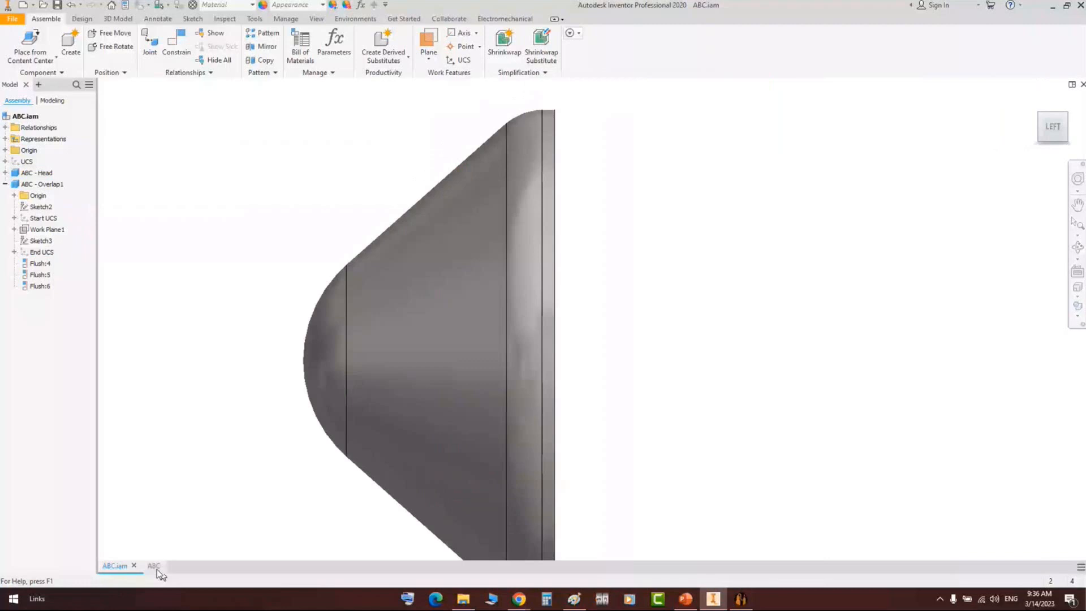
{"action": "left_click", "coordinate": [155, 566]}
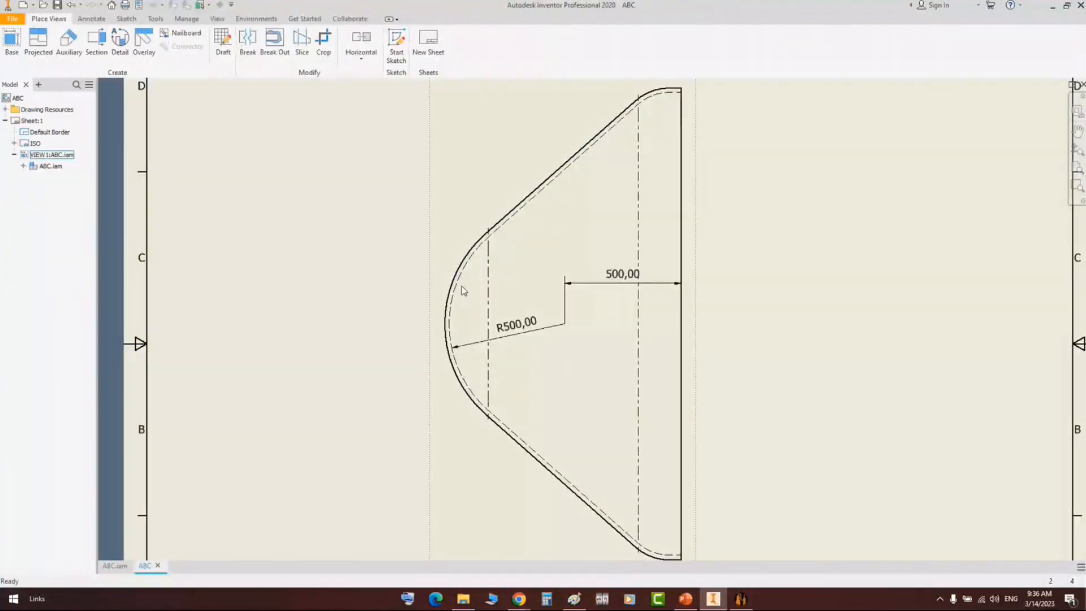
- Switch to Static Equipment Generator and add a head named Connection Point fof Hemi Head to ABC
{"action": "left_click", "coordinate": [741, 600]}
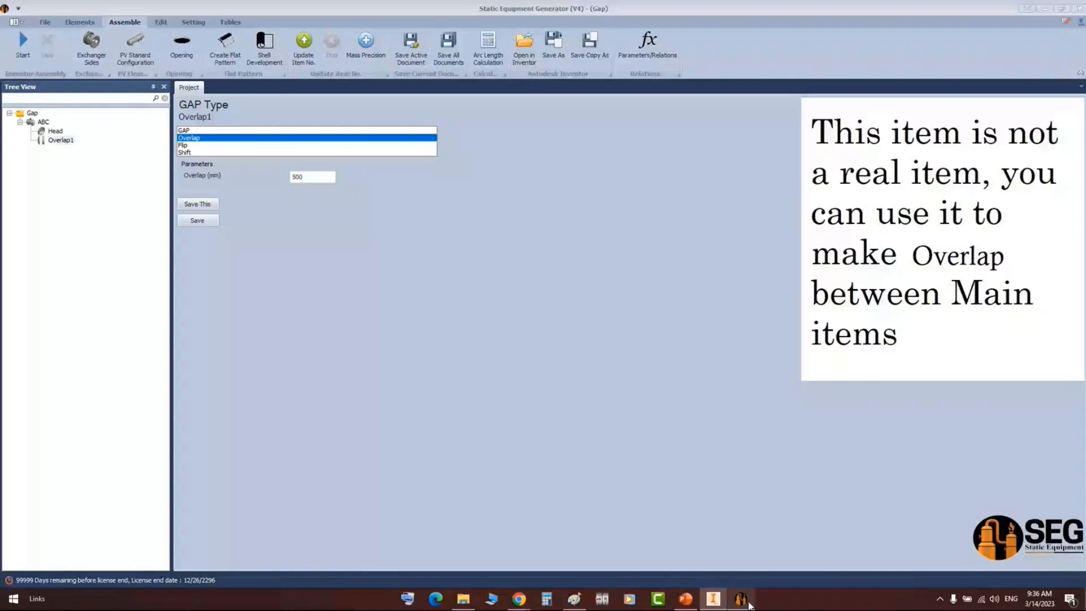
{"action": "left_click", "coordinate": [43, 122]}
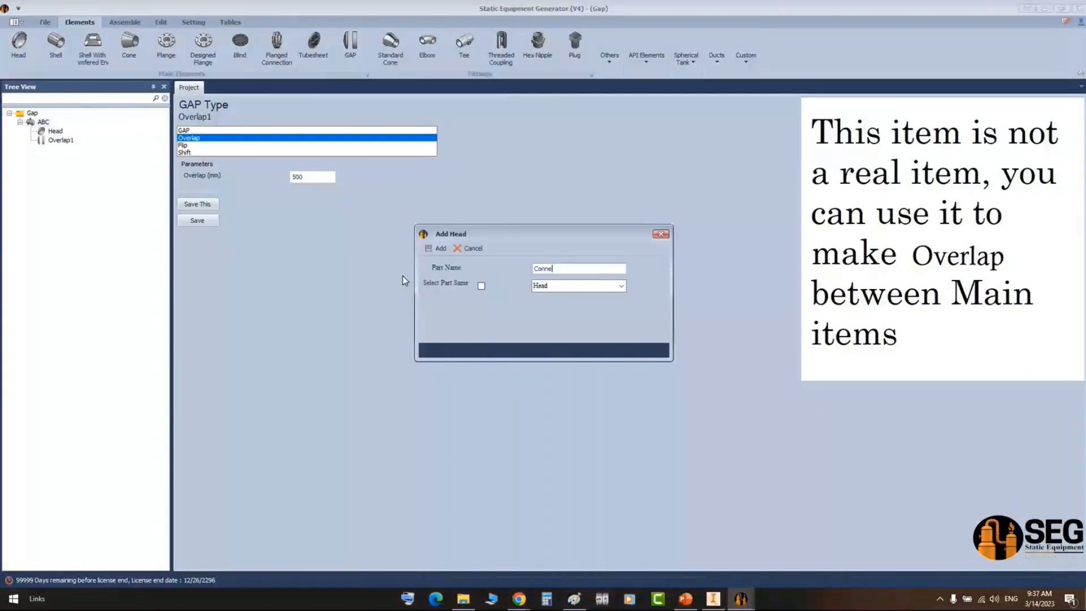
{"action": "type", "text": "ction Point fof"}
{"action": "key", "text": "Return"}
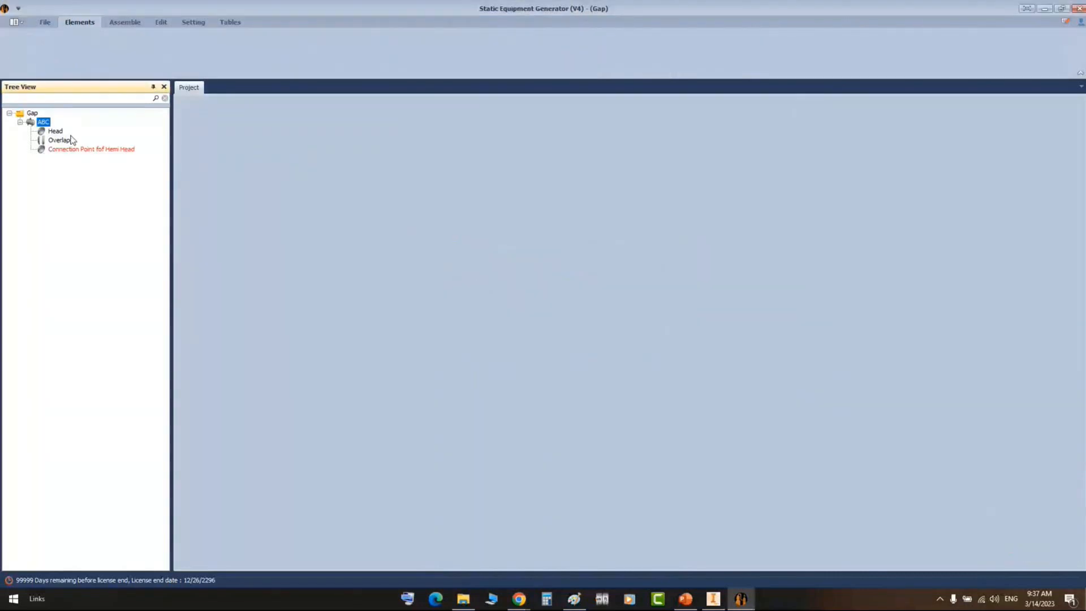
- Define the new head as Connection Point as a Hemispherical Head with 1000 mm inner diameter and 20 mm thickness, and save it
{"action": "left_click", "coordinate": [51, 149]}
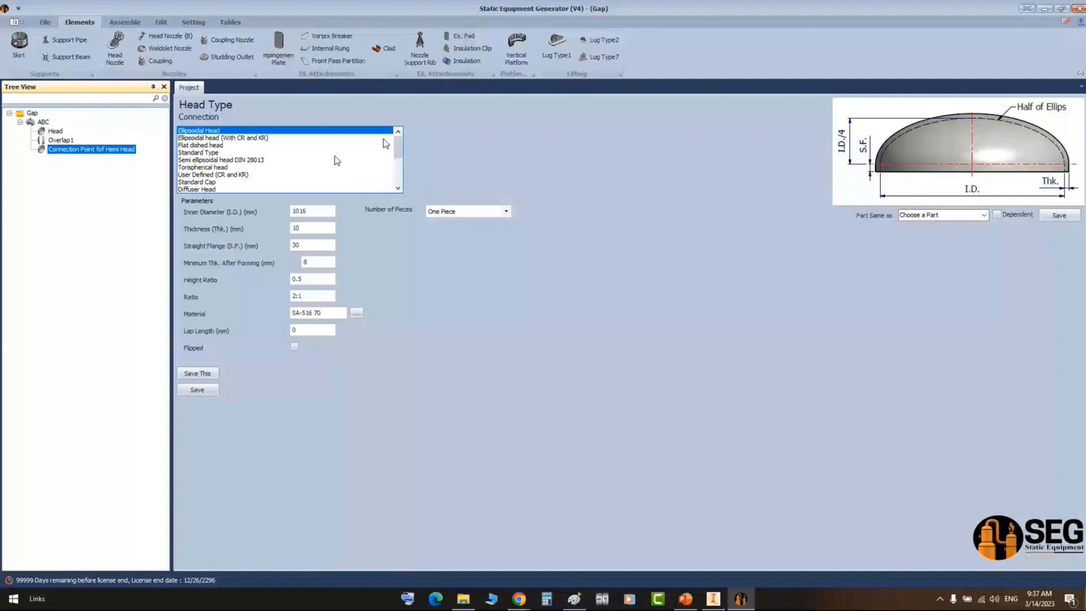
{"action": "scroll", "coordinate": [386, 143], "scroll_direction": "down", "scroll_amount": 4}
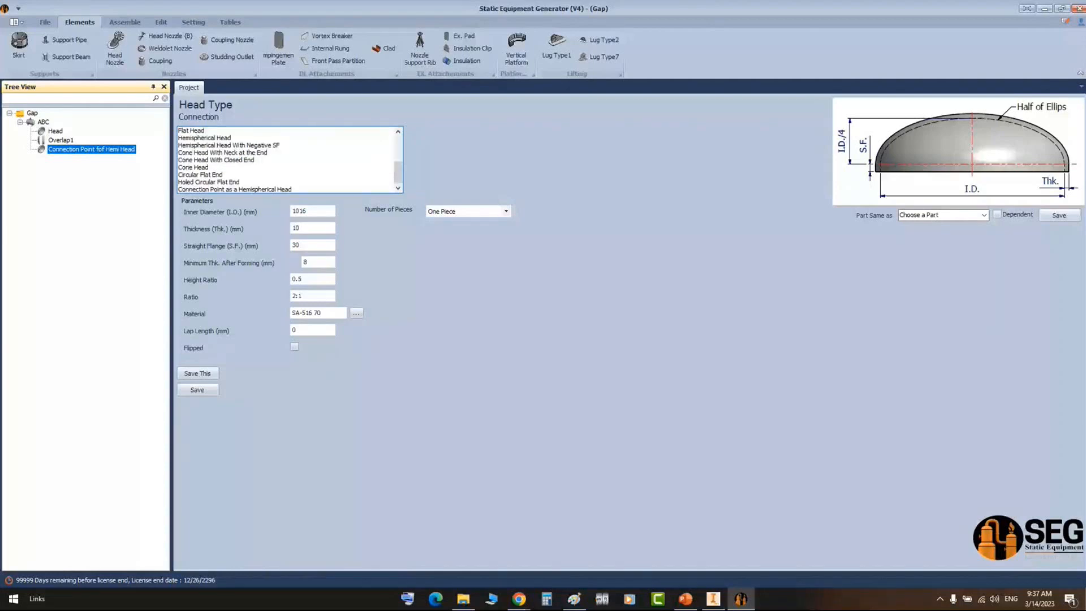
{"action": "left_click", "coordinate": [267, 189]}
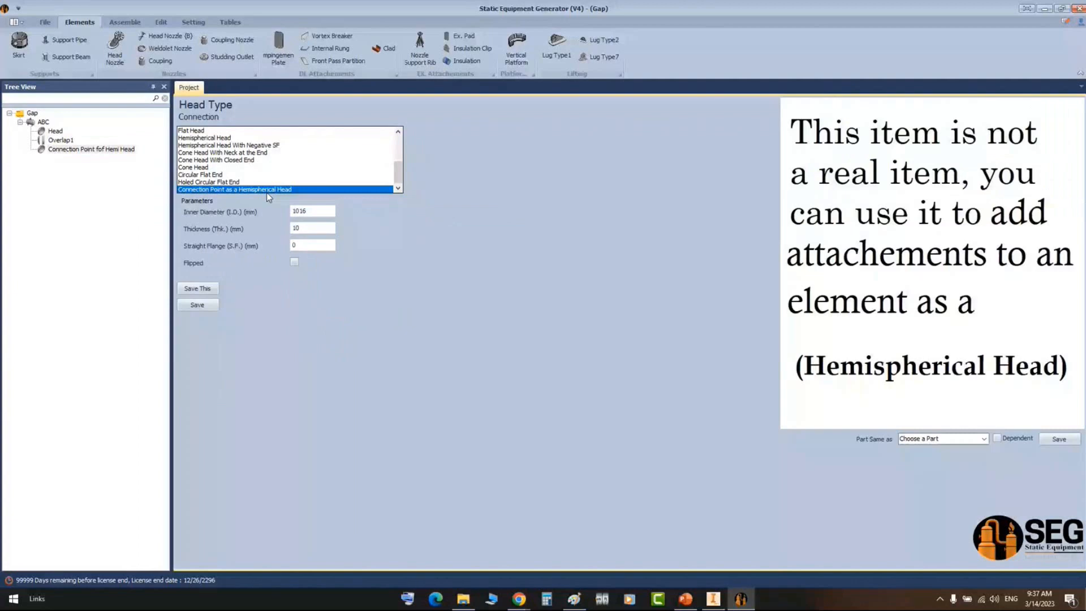
{"action": "double_click", "coordinate": [298, 212]}
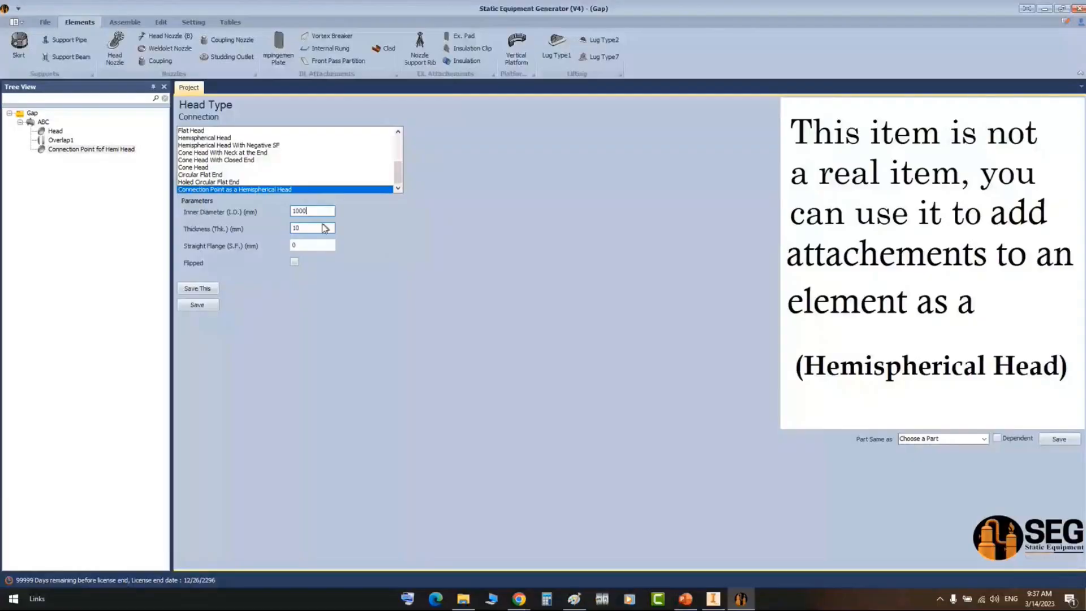
{"action": "left_click", "coordinate": [715, 605]}
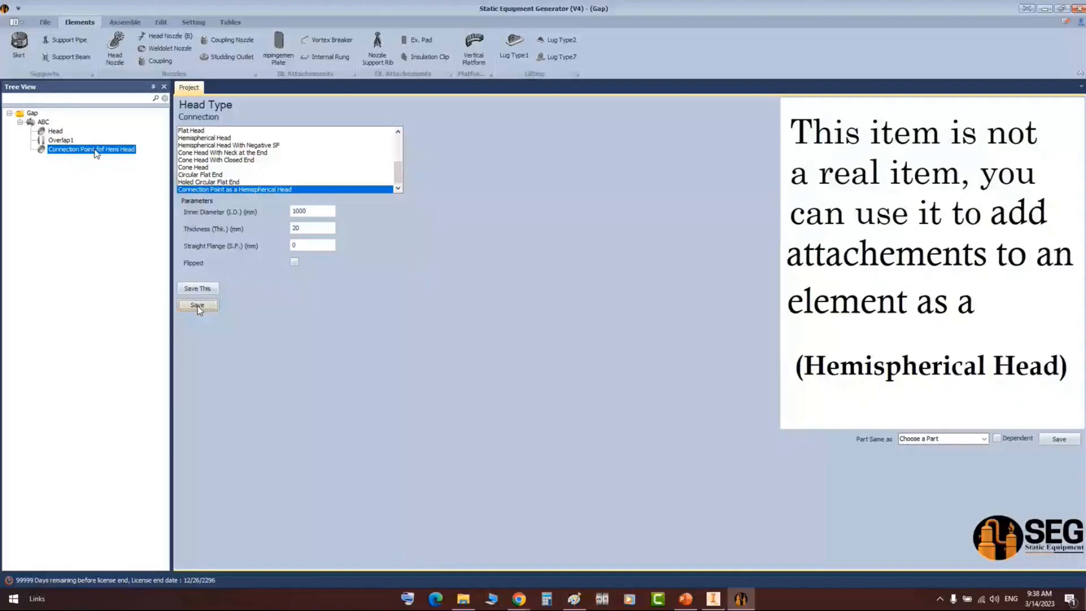
{"action": "left_click", "coordinate": [197, 306]}
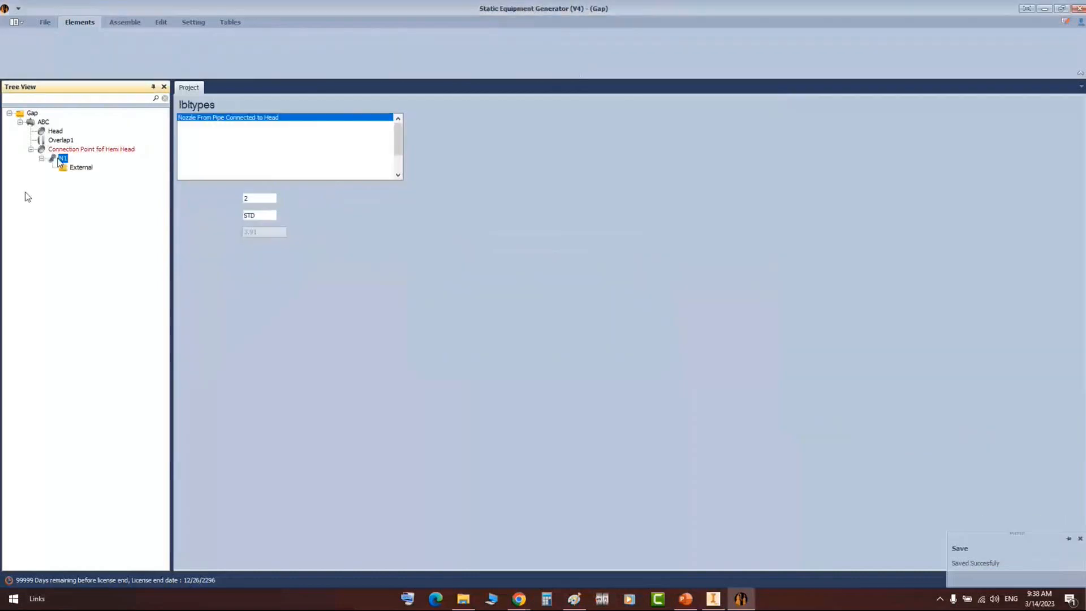
- Configure nozzle N1 on the connection point as Nozzle From Pipe Connected to Head, size 4, with a re-pad
{"action": "left_click", "coordinate": [62, 159]}
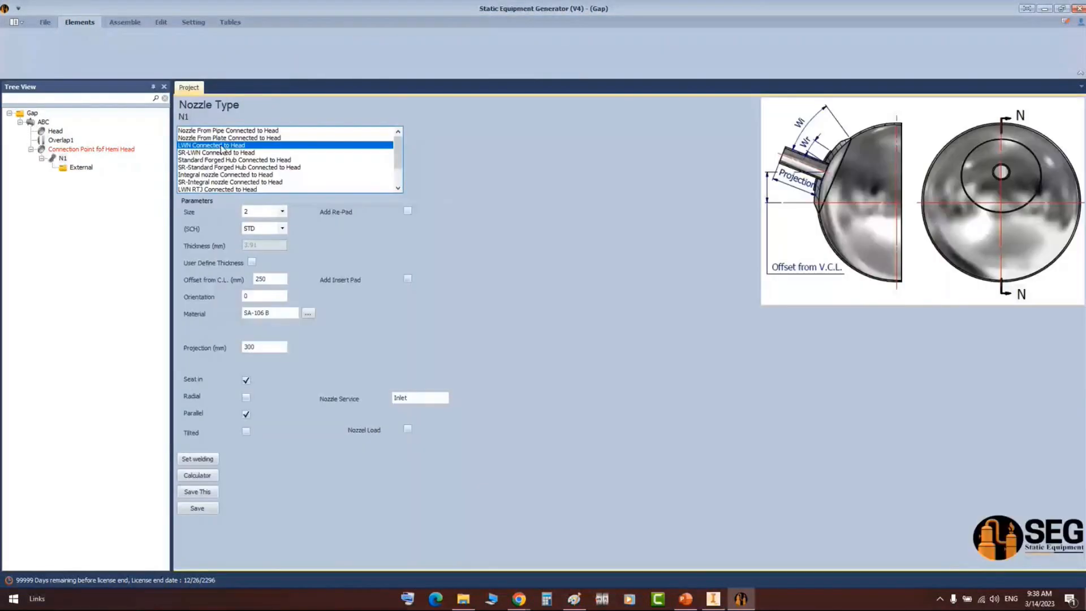
{"action": "left_click", "coordinate": [221, 146]}
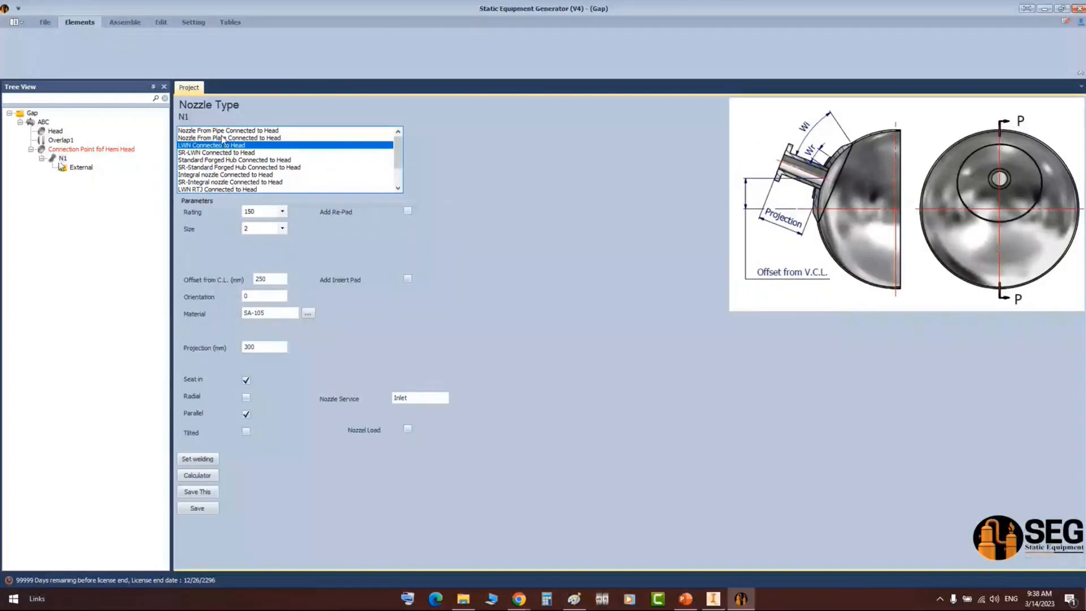
{"action": "left_click", "coordinate": [222, 130]}
{"action": "left_click", "coordinate": [282, 211]}
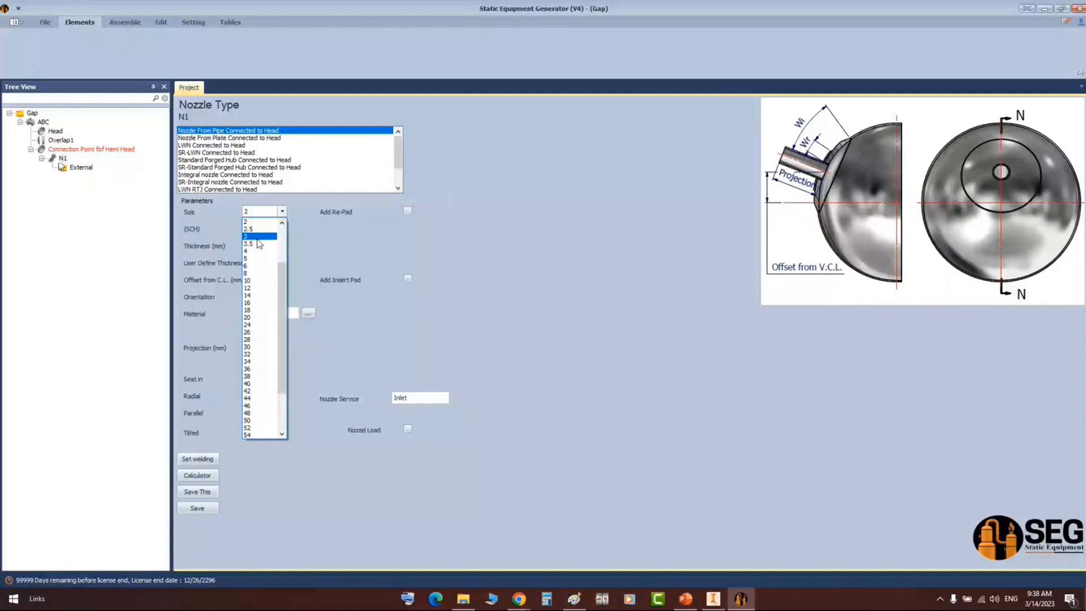
{"action": "left_click", "coordinate": [254, 251]}
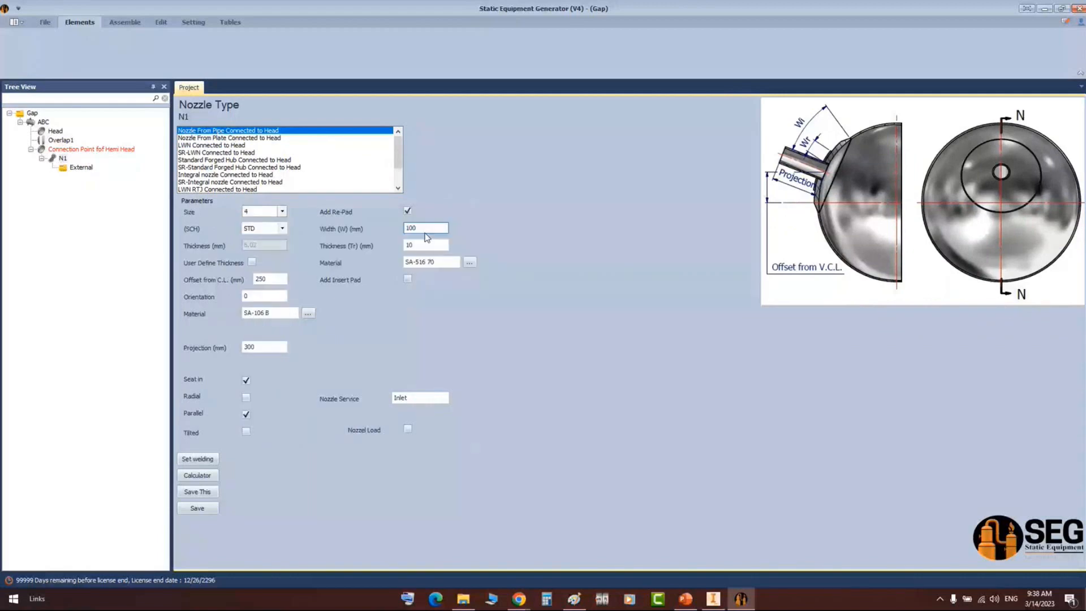
- Switch to the Inventor drawing, add the head's horizontal centreline and dimension the vertical distance from it to the upper cone-to-crown joint
{"action": "key", "text": "alt+Tab"}
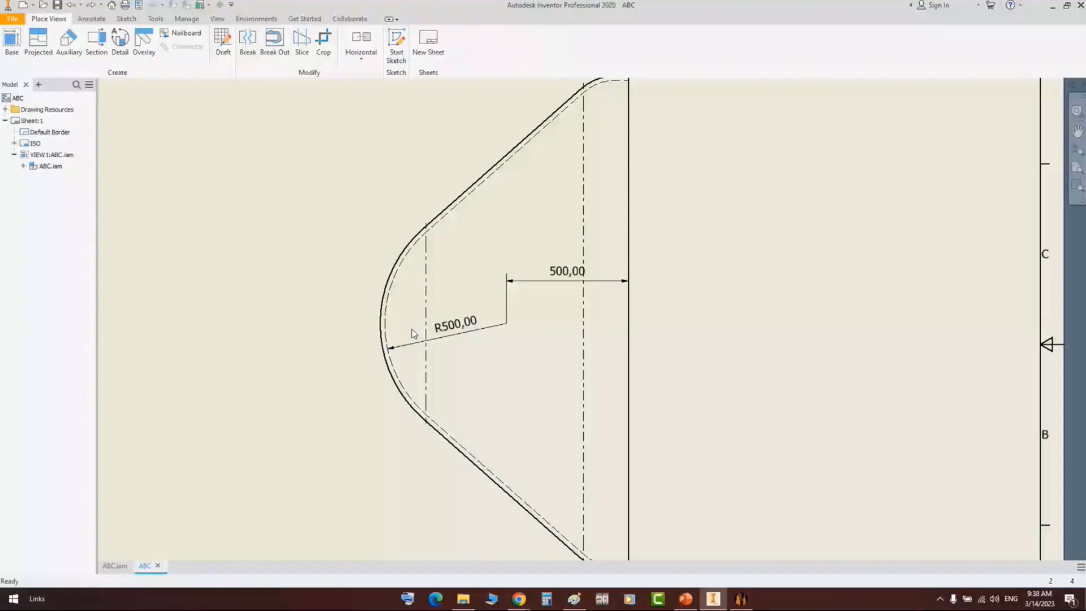
{"action": "key", "text": "t"}
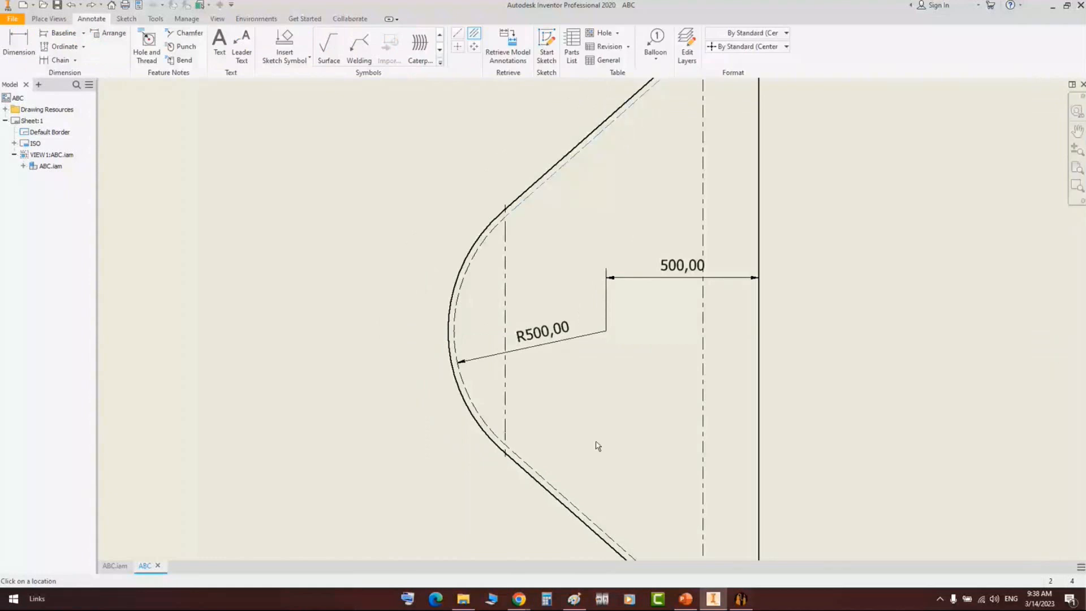
{"action": "key", "text": "d"}
{"action": "left_click", "coordinate": [469, 207]}
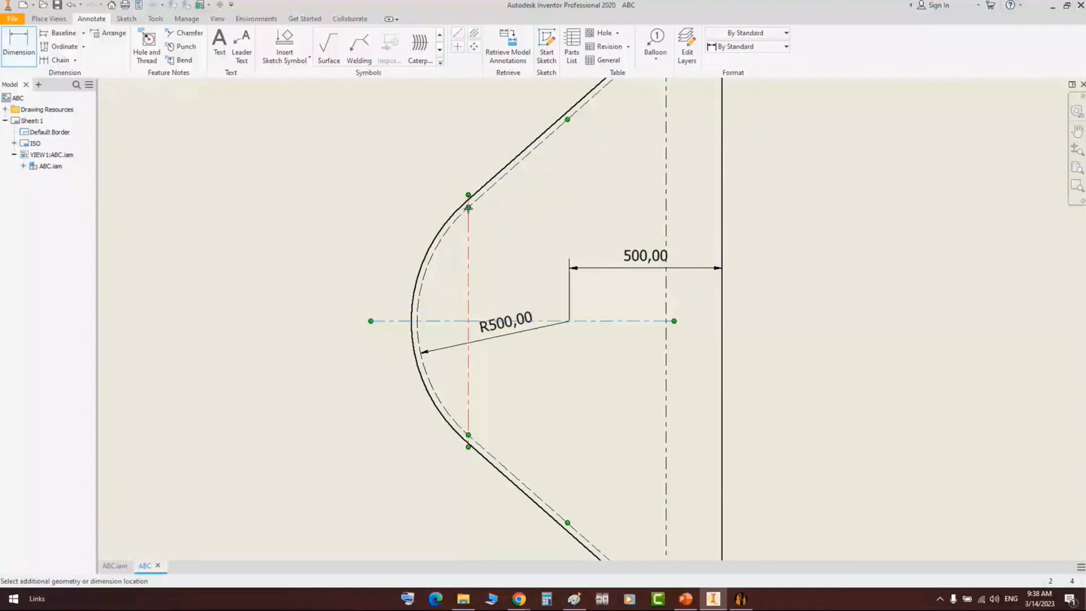
{"action": "left_click", "coordinate": [320, 284]}
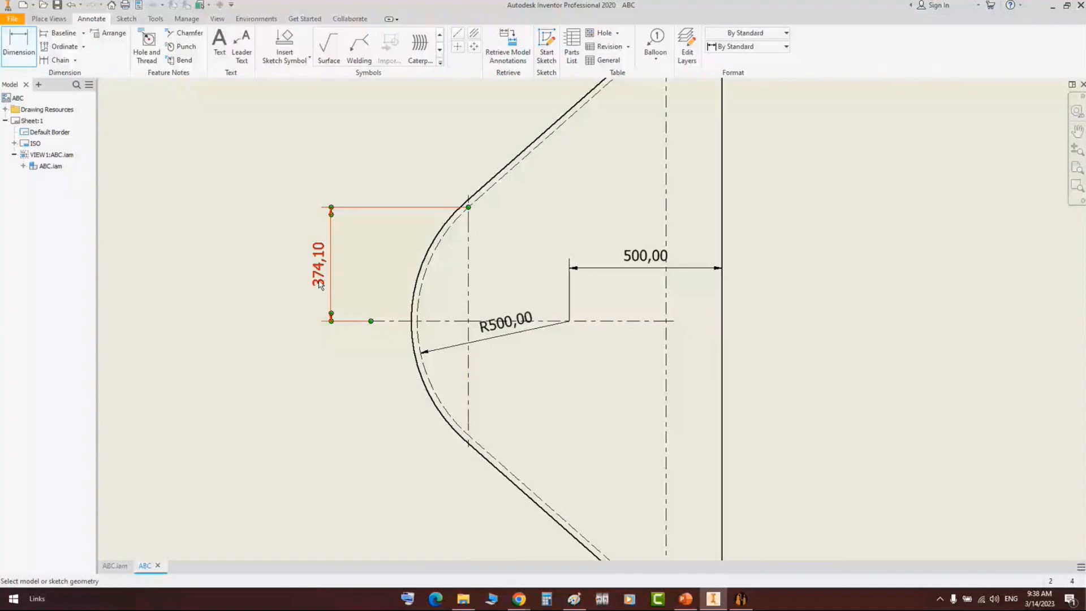
{"action": "key", "text": "Escape"}
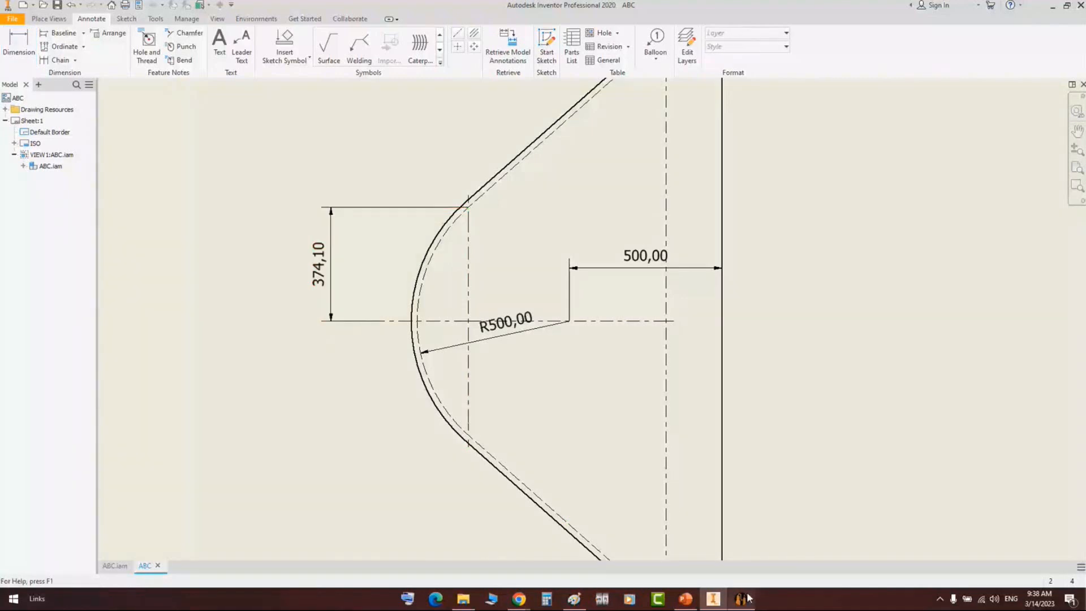
- Switch to Static Equipment Generator, set N1's re-pad width to 50 mm and its offset from the centreline to 150 mm, and save
{"action": "left_click", "coordinate": [746, 598]}
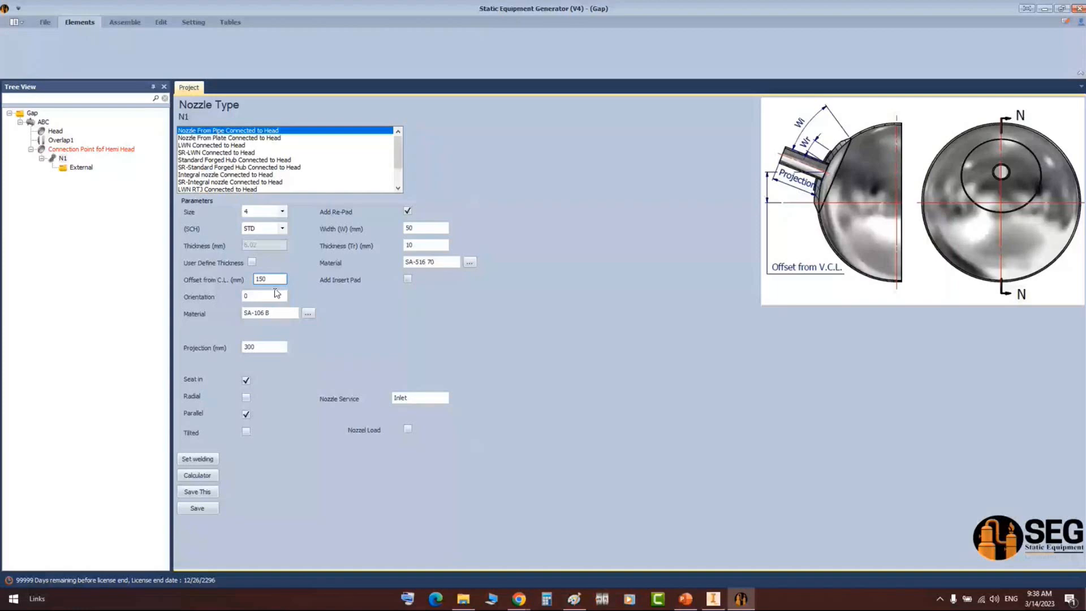
{"action": "key", "text": "Tab"}
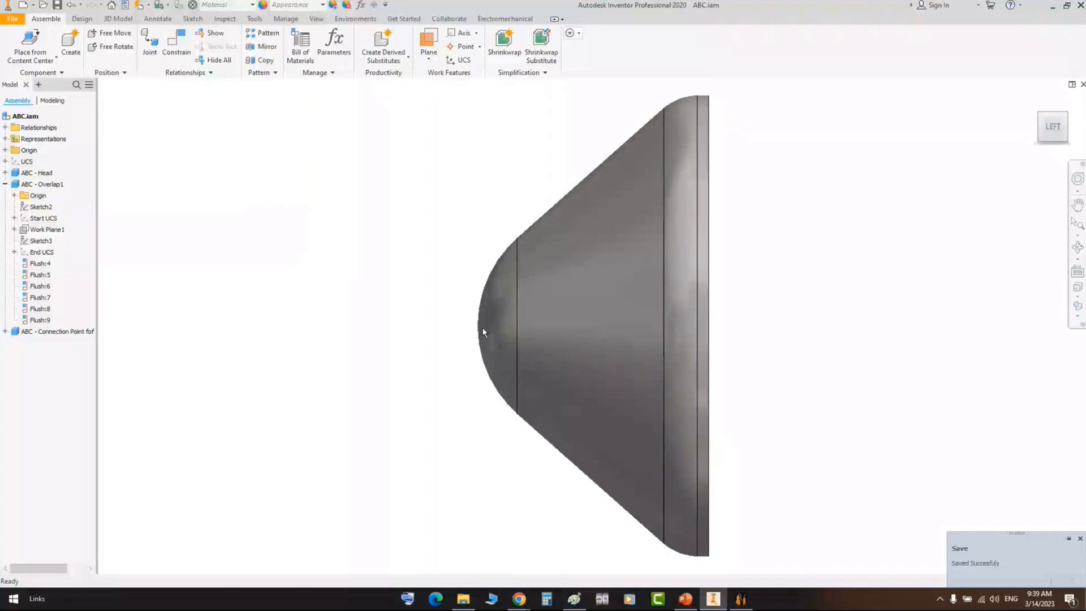
- Inspect nozzle N1 and its re-pad on the head crown from several angles in the Inventor assembly
{"action": "left_click", "coordinate": [5, 185]}
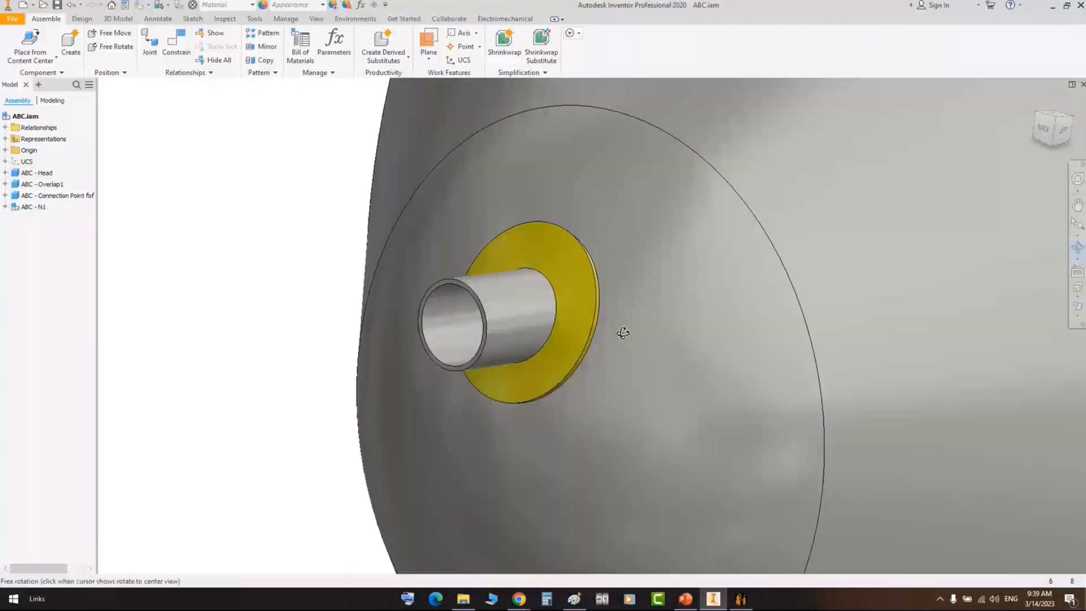
{"action": "left_click_drag", "start_coordinate": [622, 333], "coordinate": [519, 300]}
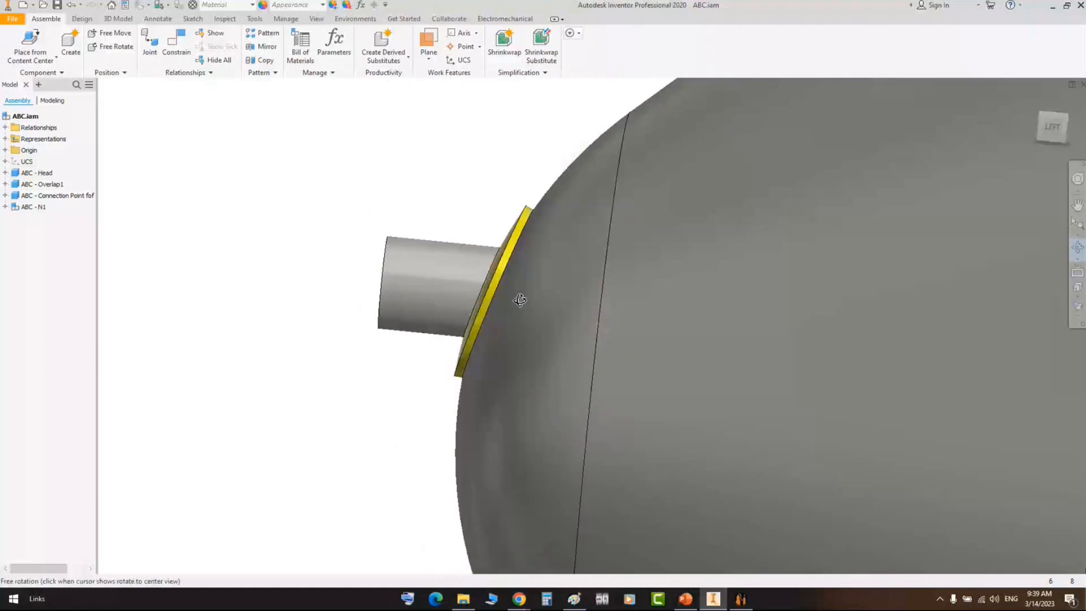
{"action": "left_click_drag", "start_coordinate": [520, 300], "coordinate": [623, 325]}
{"action": "key", "text": "Escape"}
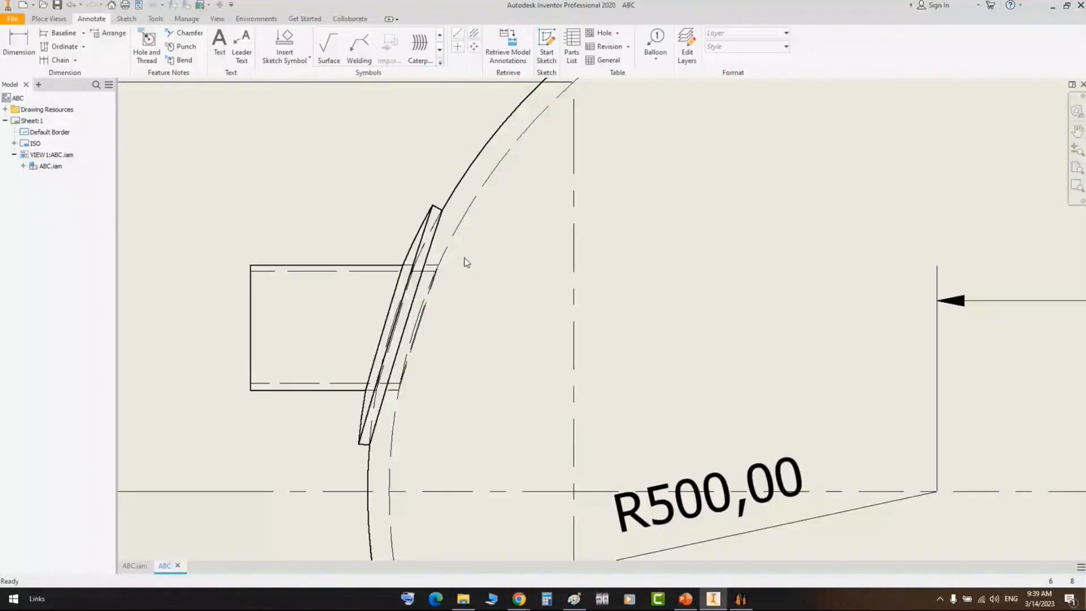
- Dimension the vertical distance from the nozzle axis to the head's centreline in the ABC drawing
{"action": "scroll", "coordinate": [463, 262], "scroll_direction": "up", "scroll_amount": 3}
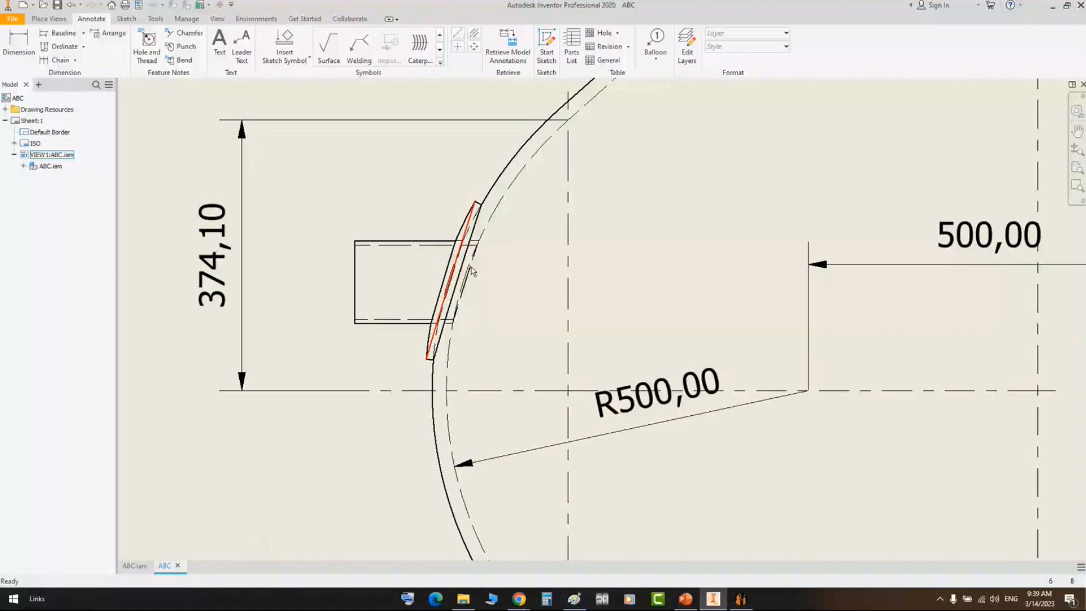
{"action": "key", "text": "d"}
{"action": "left_click", "coordinate": [407, 282]}
{"action": "left_click", "coordinate": [340, 390]}
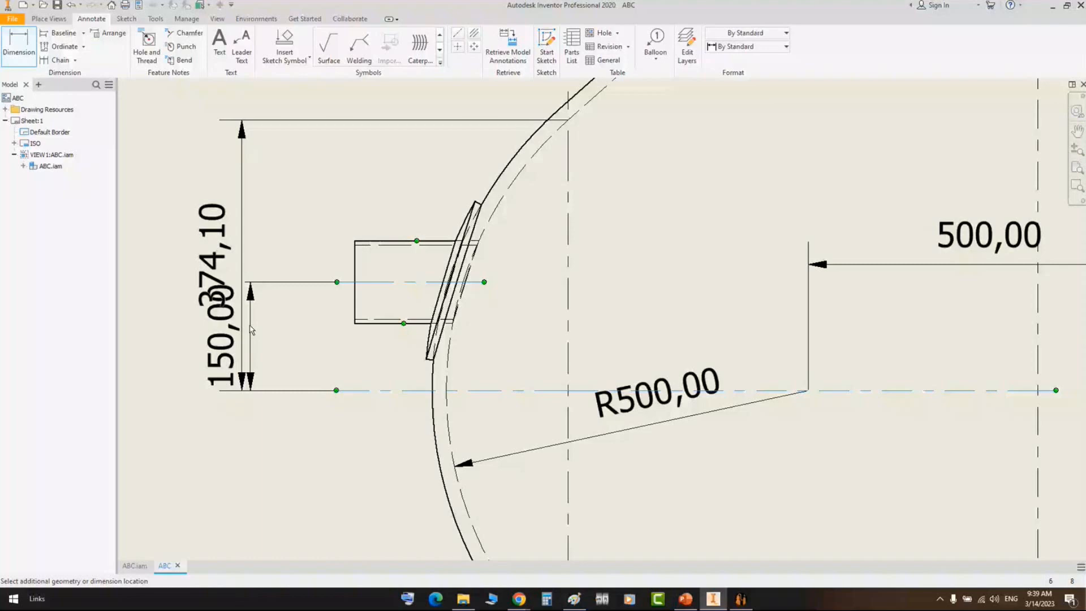
{"action": "left_click", "coordinate": [295, 333]}
{"action": "scroll", "coordinate": [297, 382], "scroll_direction": "up", "scroll_amount": 2}
{"action": "key", "text": "Escape"}
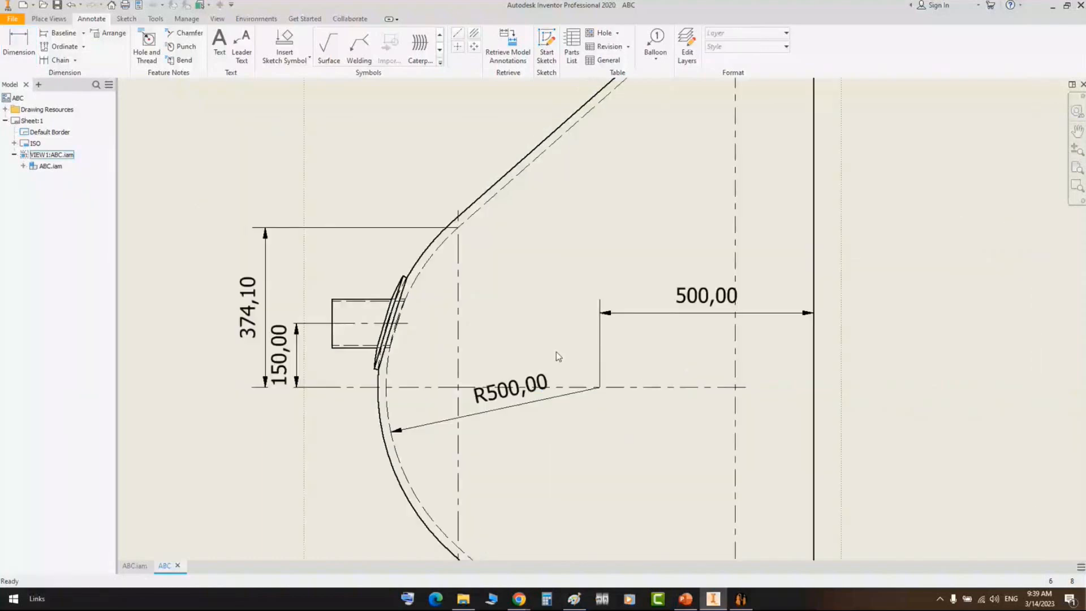
- Check the project in Static Equipment Generator and review the dimensioned head and nozzle in the Inventor drawing
{"action": "scroll", "coordinate": [558, 355], "scroll_direction": "up", "scroll_amount": 2}
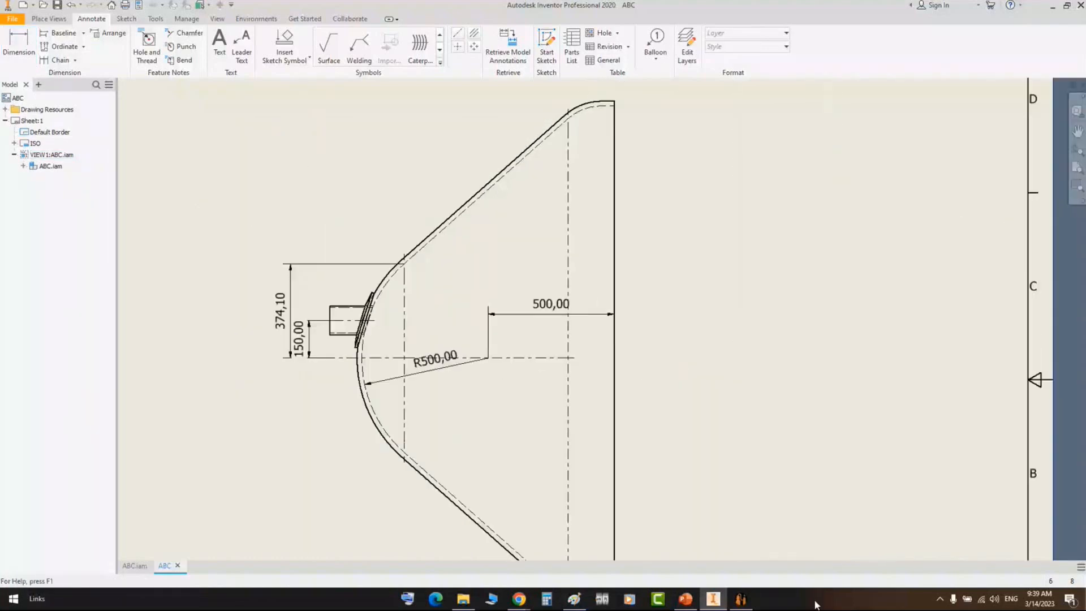
{"action": "left_click", "coordinate": [740, 598]}
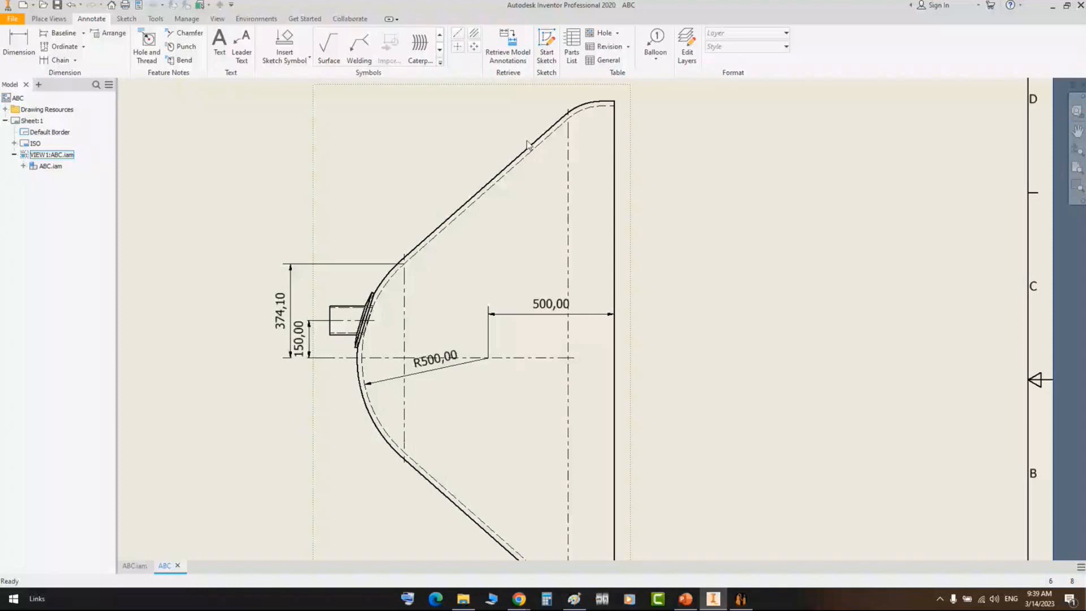
{"action": "middle_click_drag", "start_coordinate": [527, 141], "coordinate": [510, 208]}
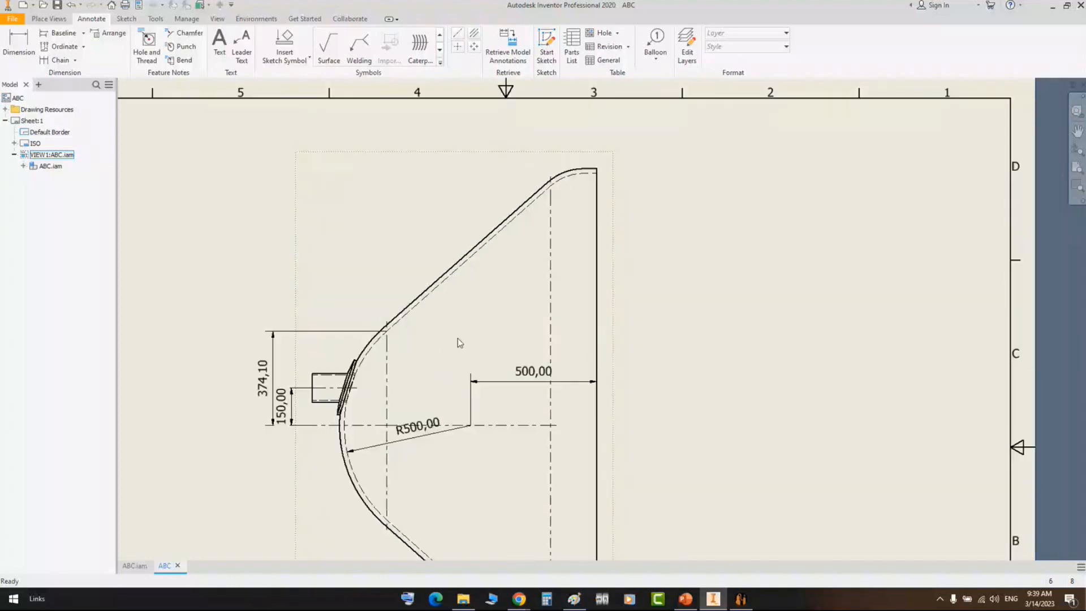
{"action": "middle_click_drag", "start_coordinate": [459, 342], "coordinate": [518, 198]}
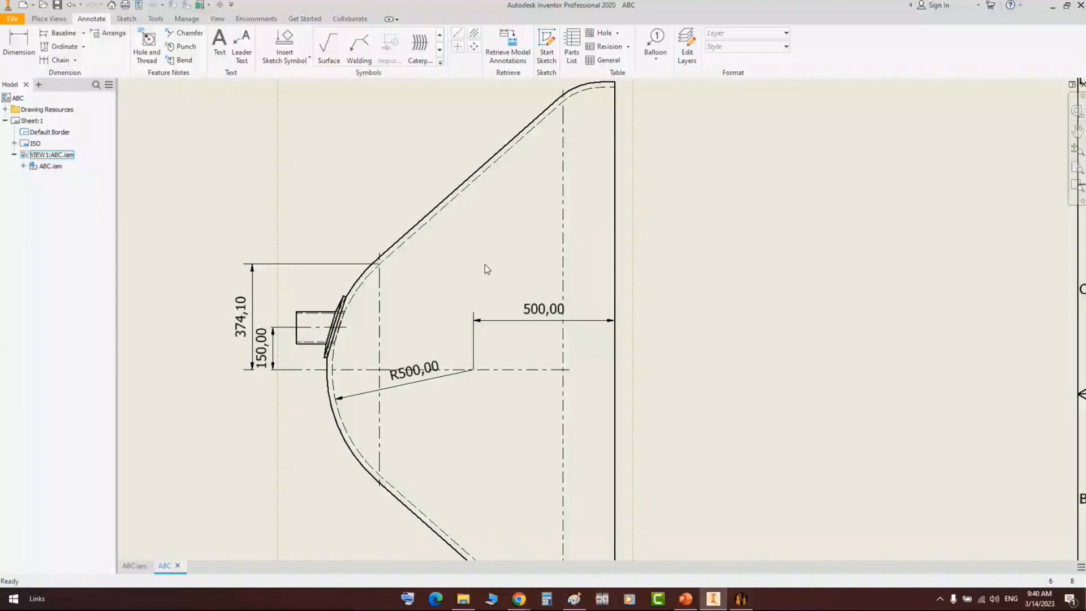
- Switch to PowerPoint, review the Unreal Shell Type slide on skirt connection points, and return to the Inventor drawing
{"action": "left_click", "coordinate": [687, 599]}
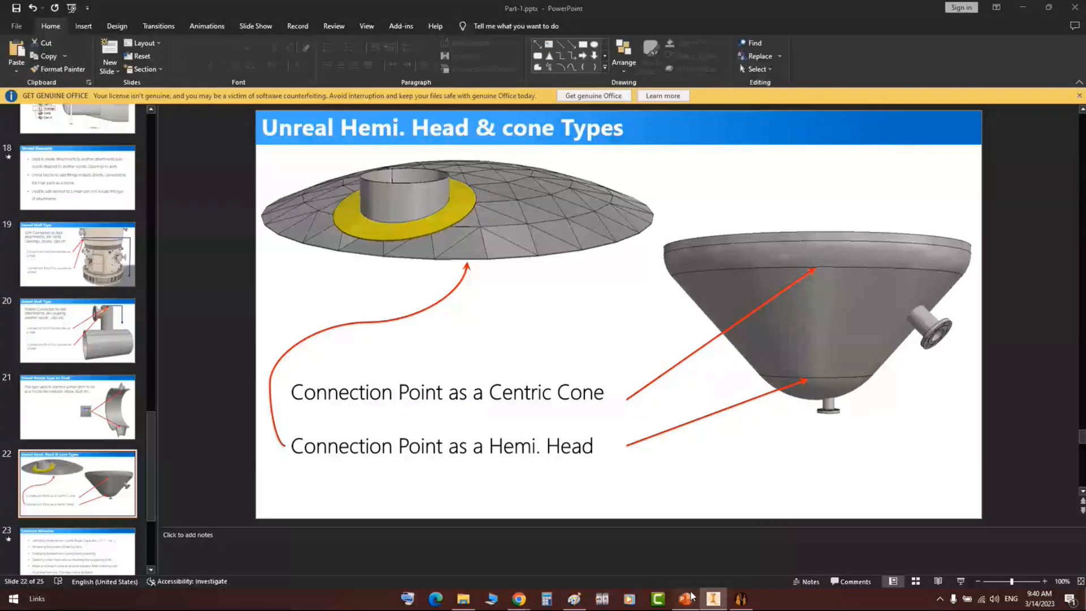
{"action": "left_click", "coordinate": [85, 278]}
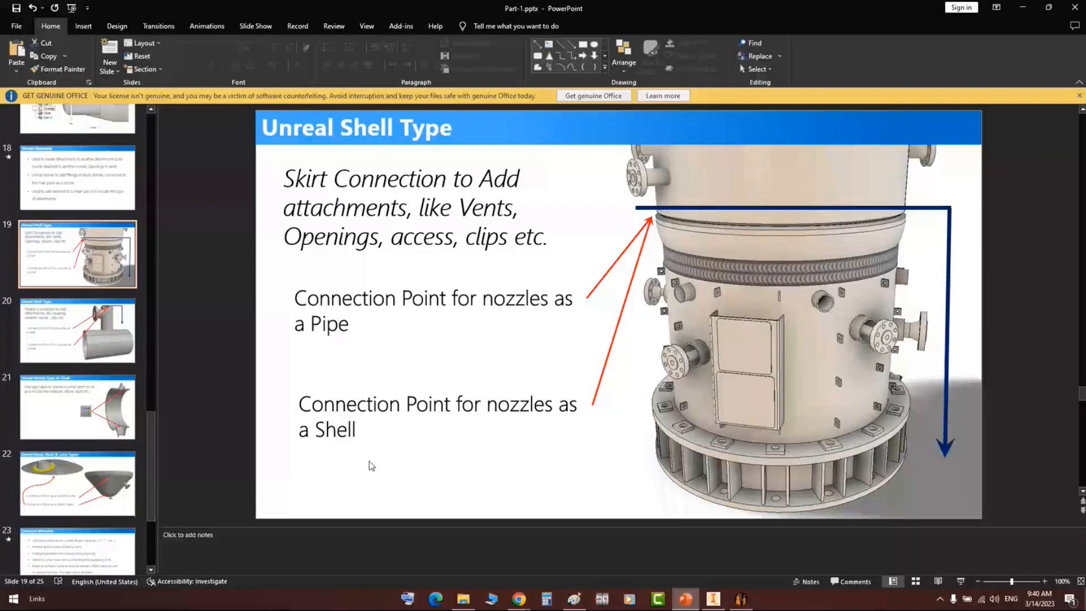
{"action": "key", "text": "alt+Tab"}
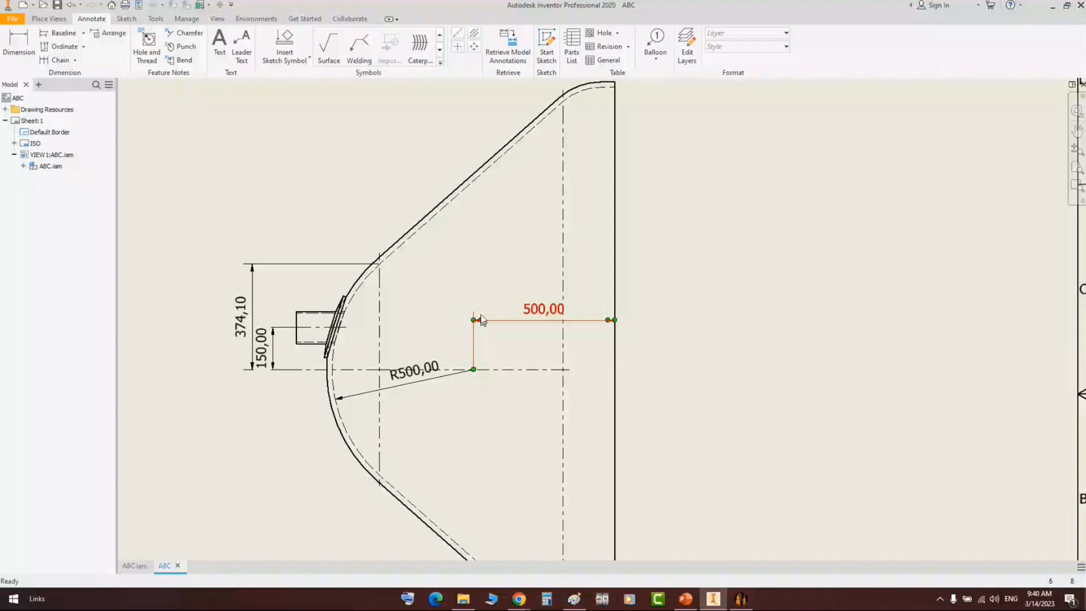
- Paste a screenshot of the whole dimensioned ABC head drawing into Paint
{"action": "left_click", "coordinate": [482, 319]}
{"action": "scroll", "coordinate": [483, 367], "scroll_direction": "down", "scroll_amount": 3}
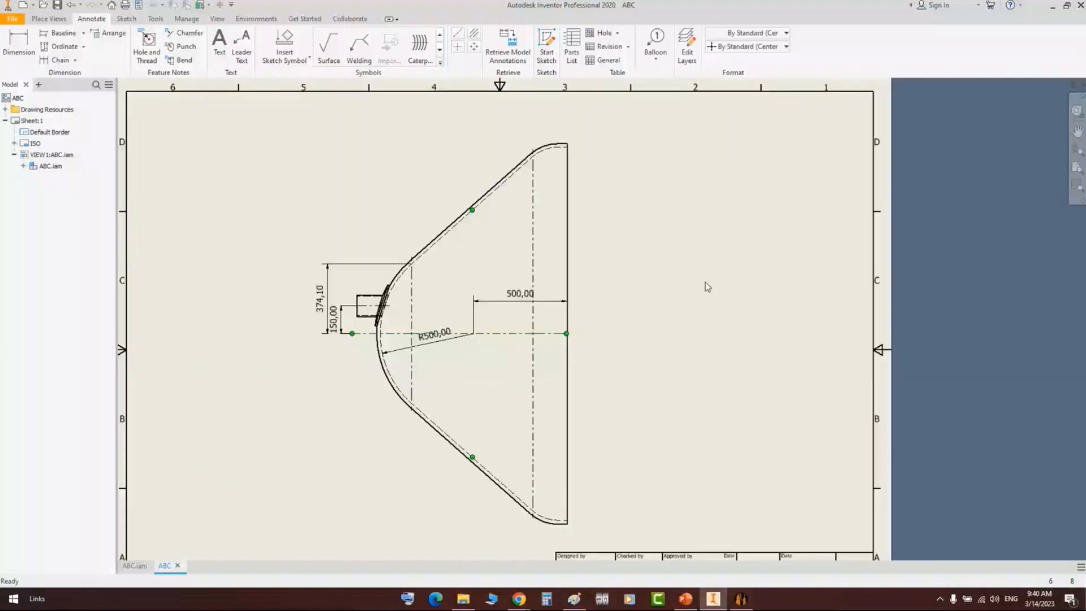
{"action": "key", "text": "alt+Tab"}
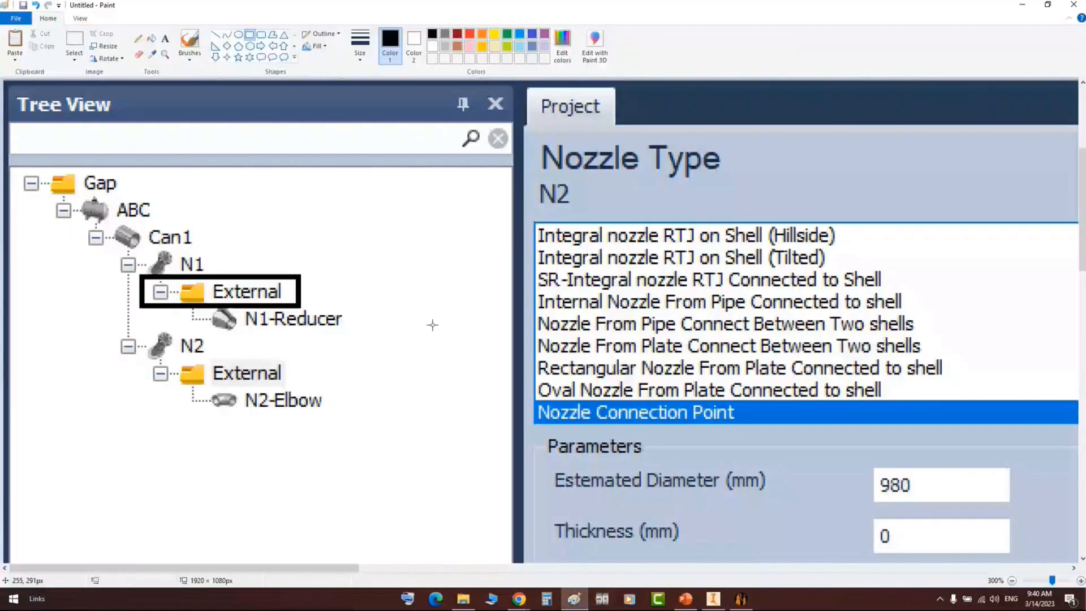
{"action": "key", "text": "ctrl+v"}
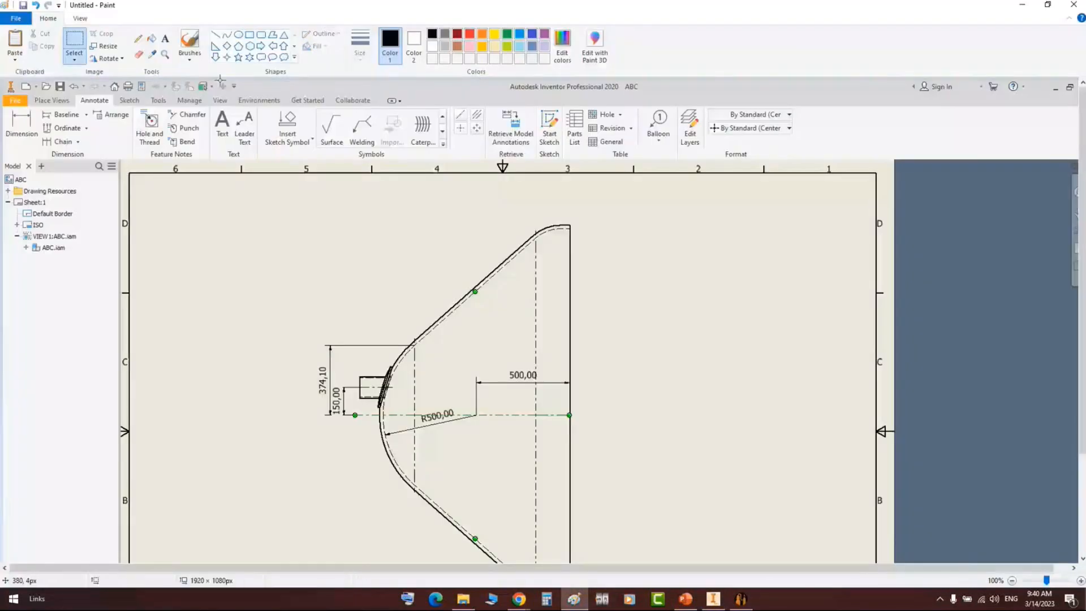
- Draw a red circle about 35 px wide around the centreline's open-end point and a red arrow from it towards the R500 centre
{"action": "left_click", "coordinate": [239, 34]}
{"action": "scroll", "coordinate": [559, 547], "scroll_direction": "up", "scroll_amount": 1, "text": "ctrl"}
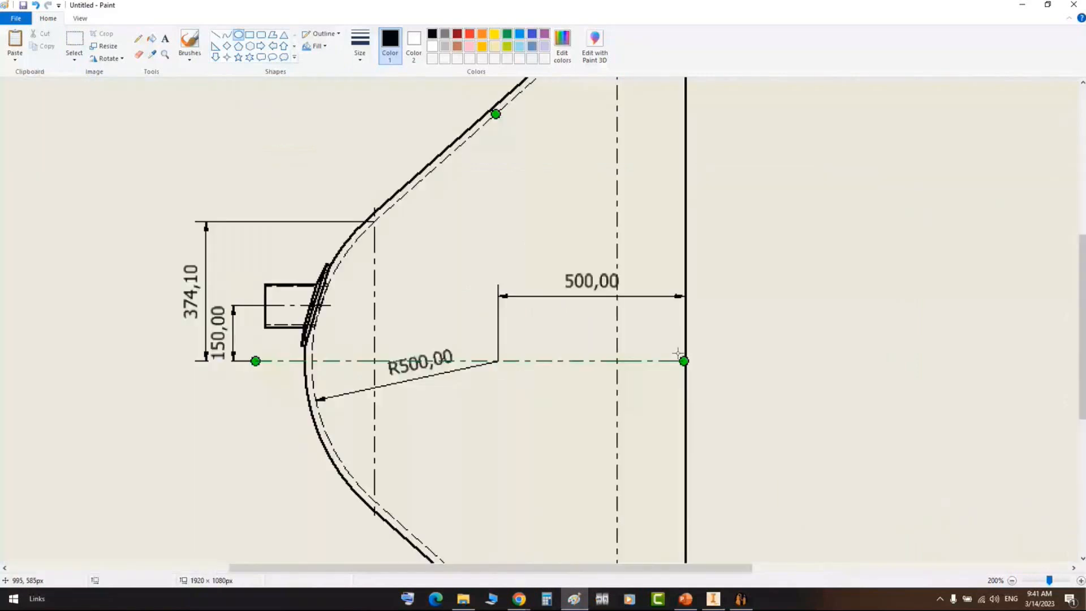
{"action": "left_click_drag", "start_coordinate": [672, 350], "coordinate": [698, 375]}
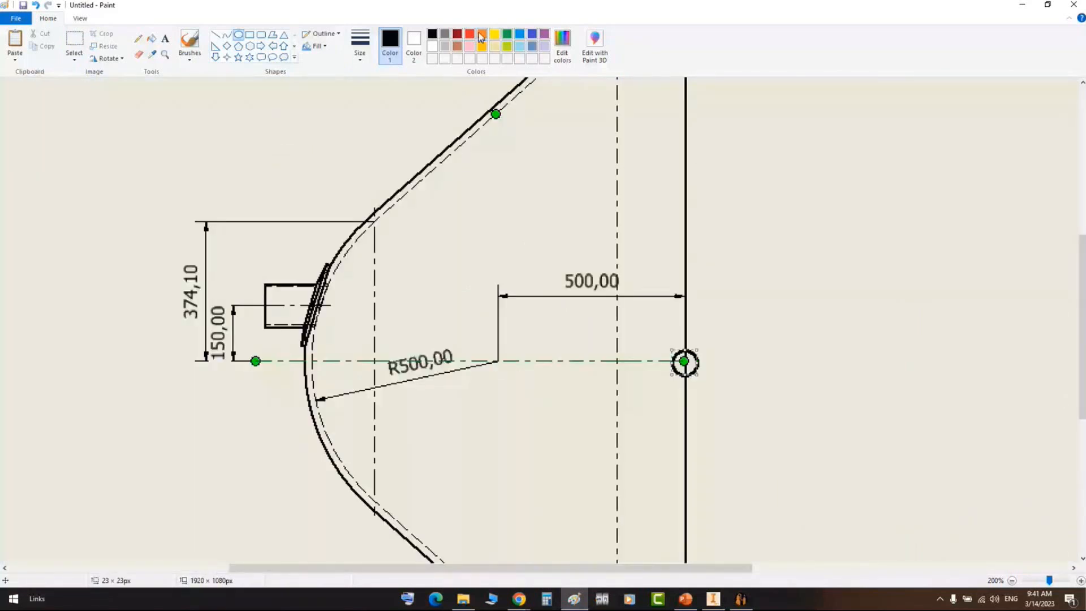
{"action": "left_click", "coordinate": [480, 35]}
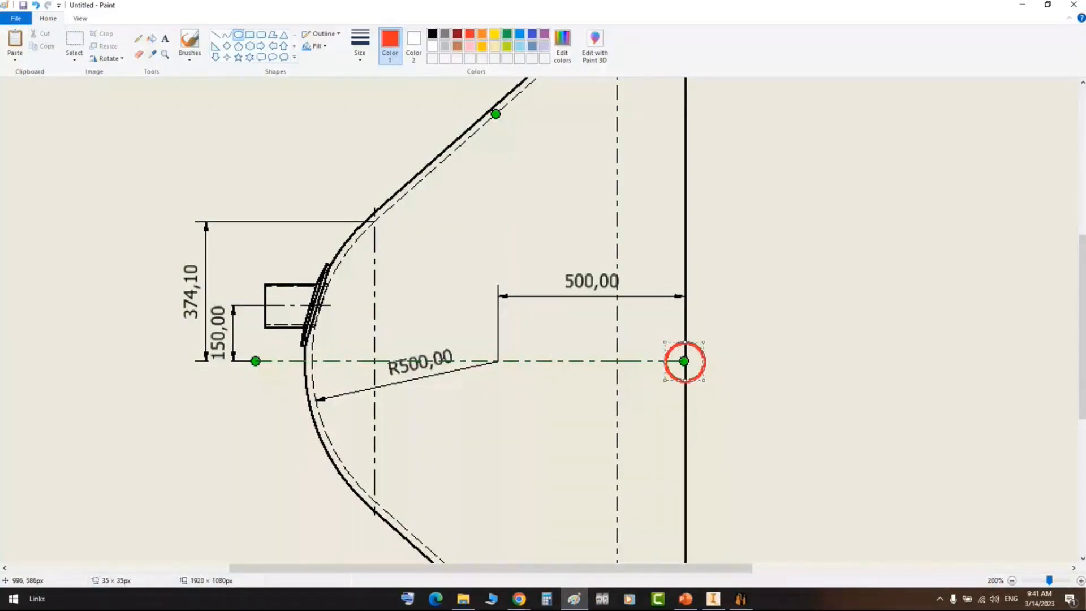
{"action": "left_click", "coordinate": [656, 364]}
{"action": "left_click", "coordinate": [273, 46]}
{"action": "mouse_move", "coordinate": [674, 395]}
{"action": "left_mouse_down"}
{"action": "mouse_move", "coordinate": [481, 424]}
{"action": "mouse_move", "coordinate": [505, 432]}
{"action": "left_mouse_up"}
{"action": "left_click", "coordinate": [420, 107]}
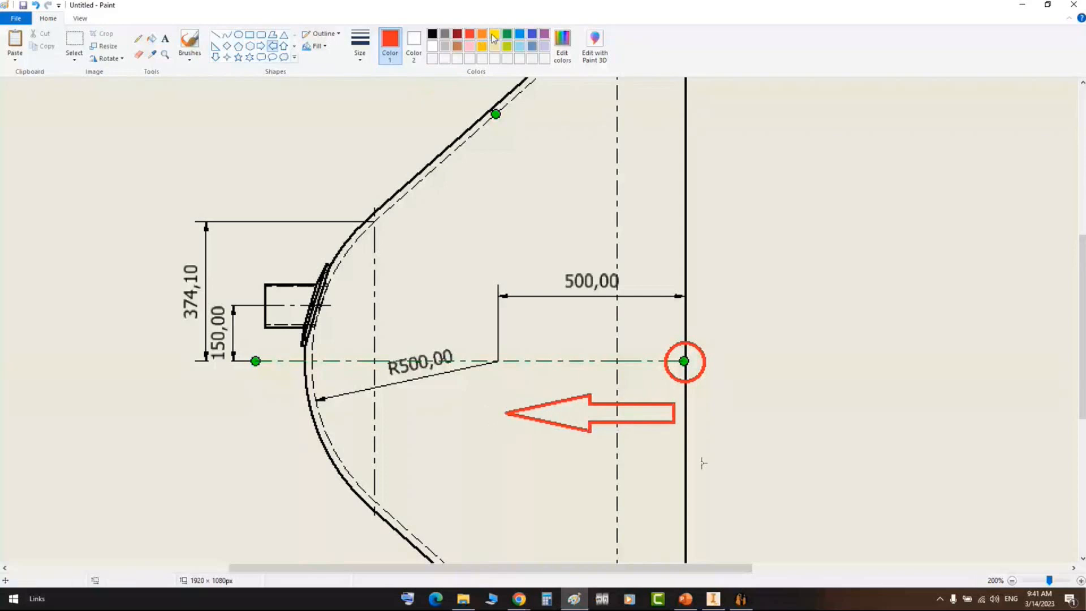
- Draw a blue circle about 22 px wide around the R500 centre and a green arrow about 109 px long towards the crown's tangent line
{"action": "left_click", "coordinate": [531, 33]}
{"action": "left_click", "coordinate": [238, 34]}
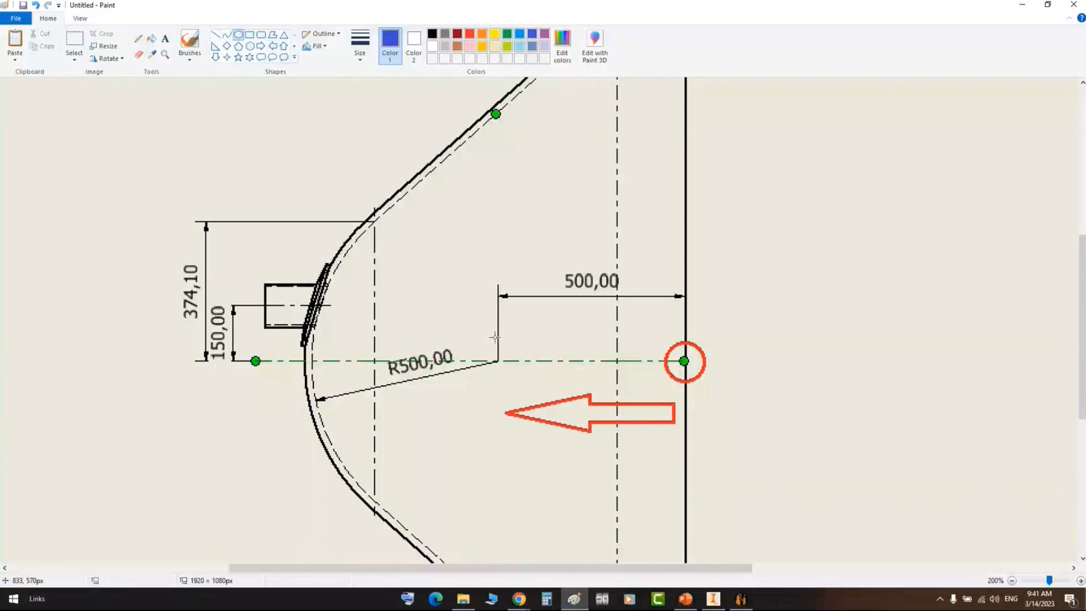
{"action": "mouse_move", "coordinate": [486, 350]}
{"action": "left_mouse_down"}
{"action": "mouse_move", "coordinate": [511, 375]}
{"action": "mouse_move", "coordinate": [497, 360]}
{"action": "left_mouse_up"}
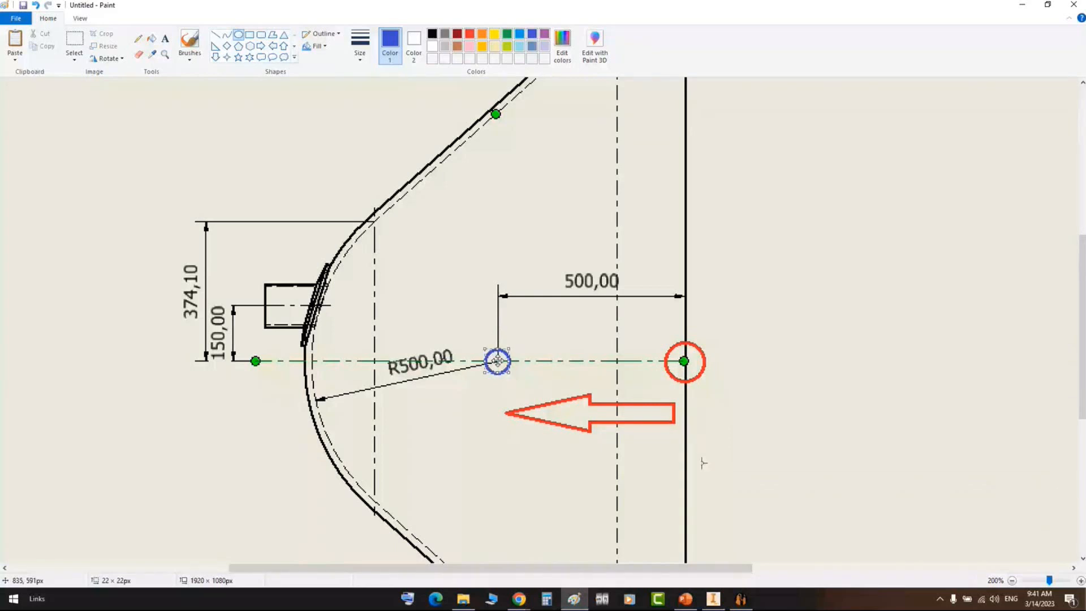
{"action": "left_click", "coordinate": [272, 45]}
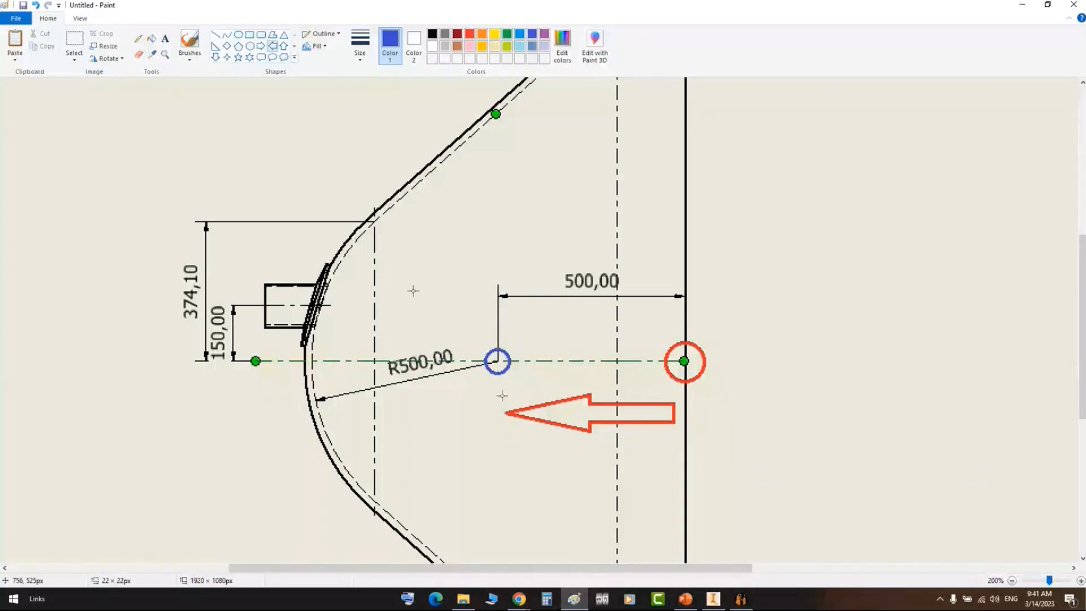
{"action": "left_click", "coordinate": [507, 33]}
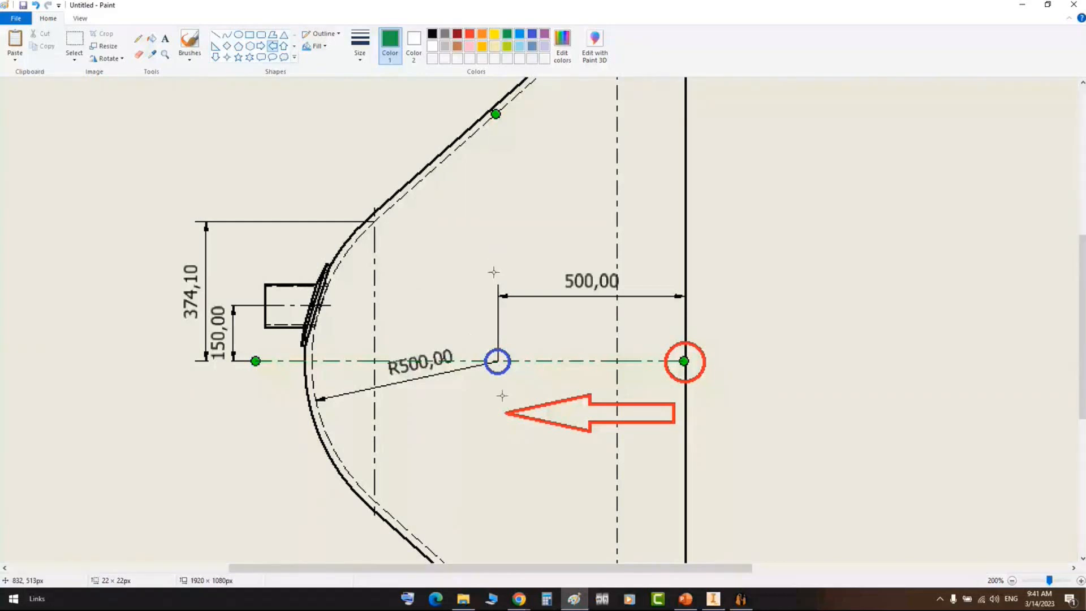
{"action": "left_click_drag", "start_coordinate": [500, 274], "coordinate": [374, 296]}
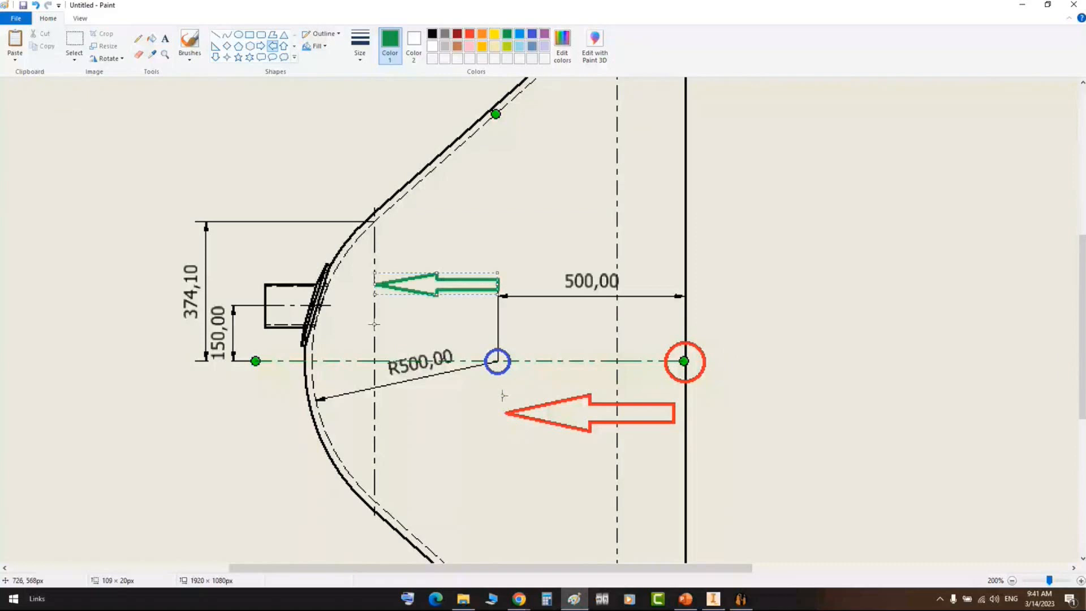
- Draw a purple circle about 16 px wide where the crown's tangent line crosses the head's centreline
{"action": "left_click", "coordinate": [238, 35]}
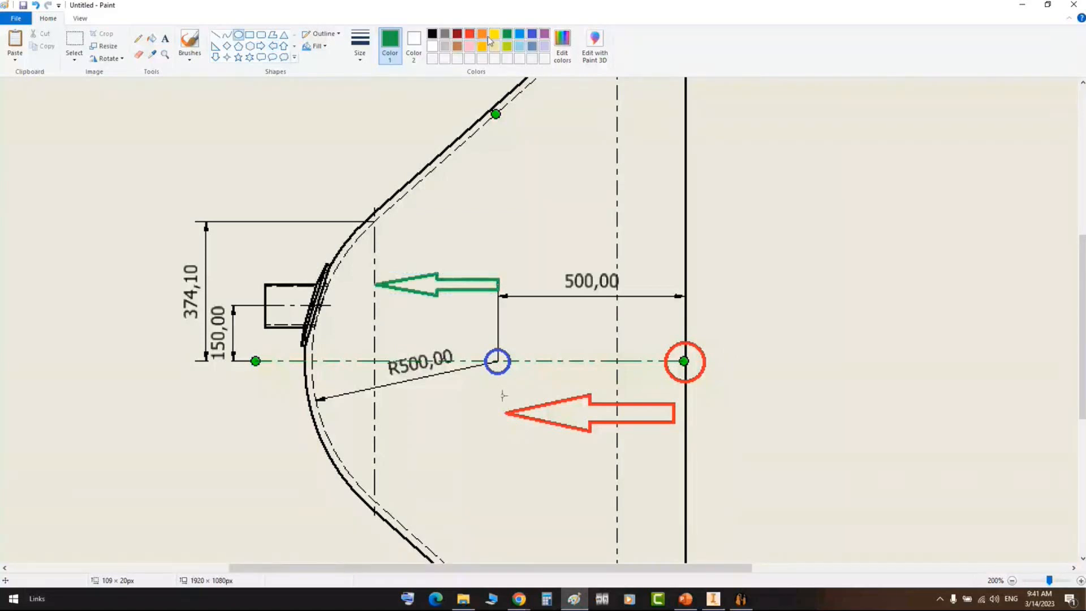
{"action": "left_click", "coordinate": [482, 47]}
{"action": "left_click_drag", "start_coordinate": [365, 352], "coordinate": [383, 370]}
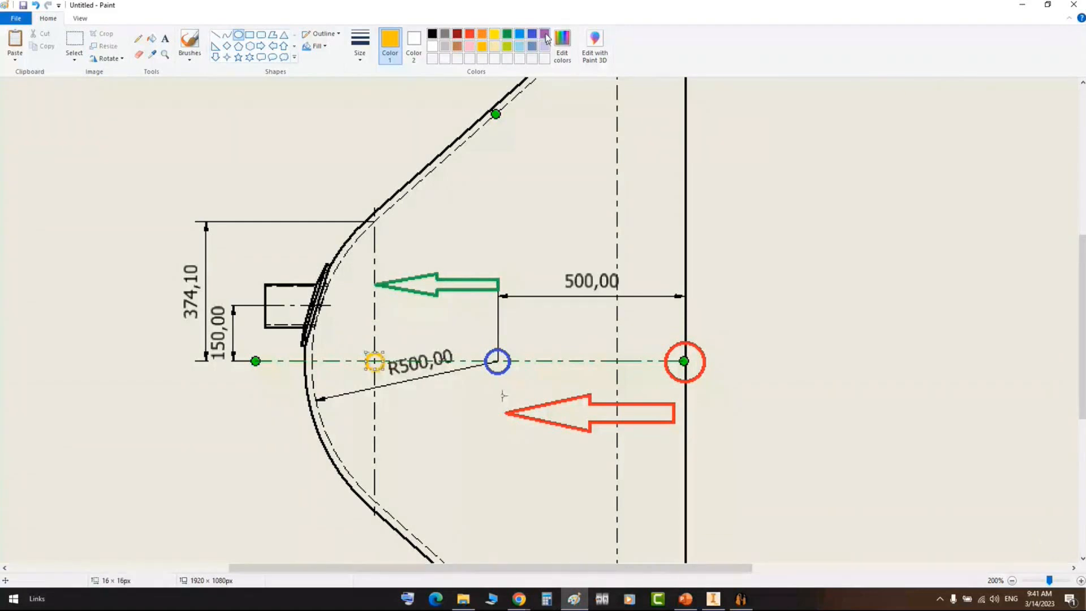
{"action": "left_click", "coordinate": [545, 34]}
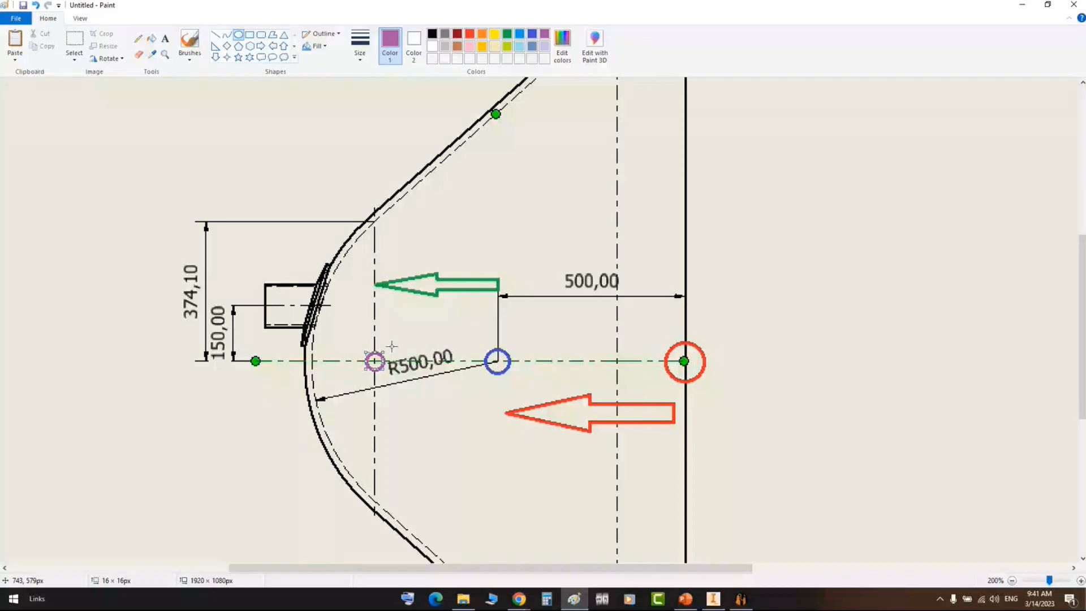
- Draw purple vertical lines over the head's two dashed tangent lines, and undo both
{"action": "left_click", "coordinate": [215, 34]}
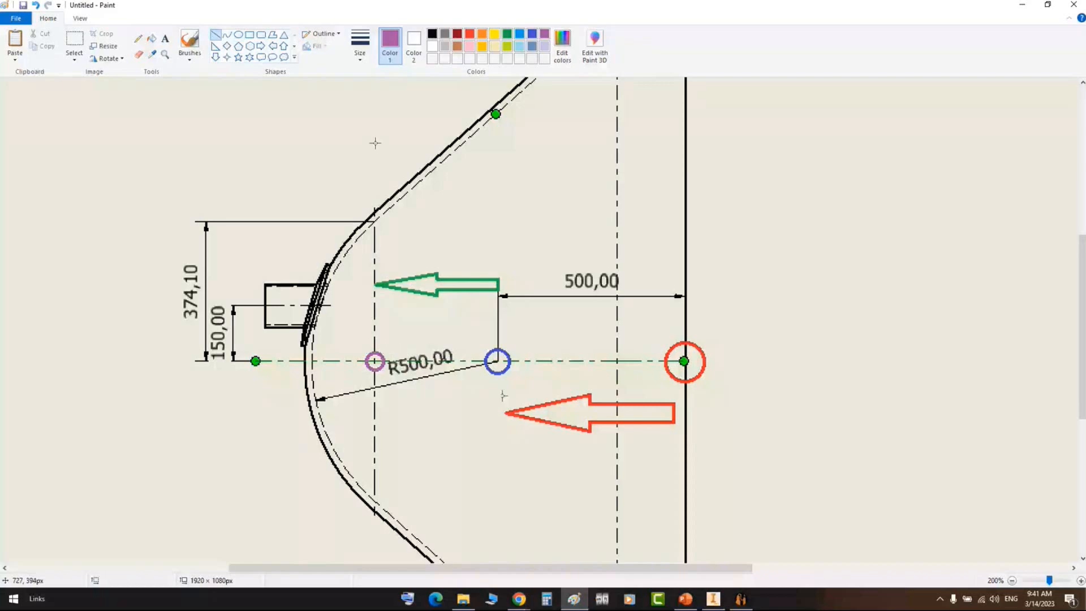
{"action": "left_click_drag", "start_coordinate": [375, 142], "coordinate": [377, 555]}
{"action": "scroll", "coordinate": [541, 247], "scroll_direction": "down", "scroll_amount": 1, "text": "ctrl"}
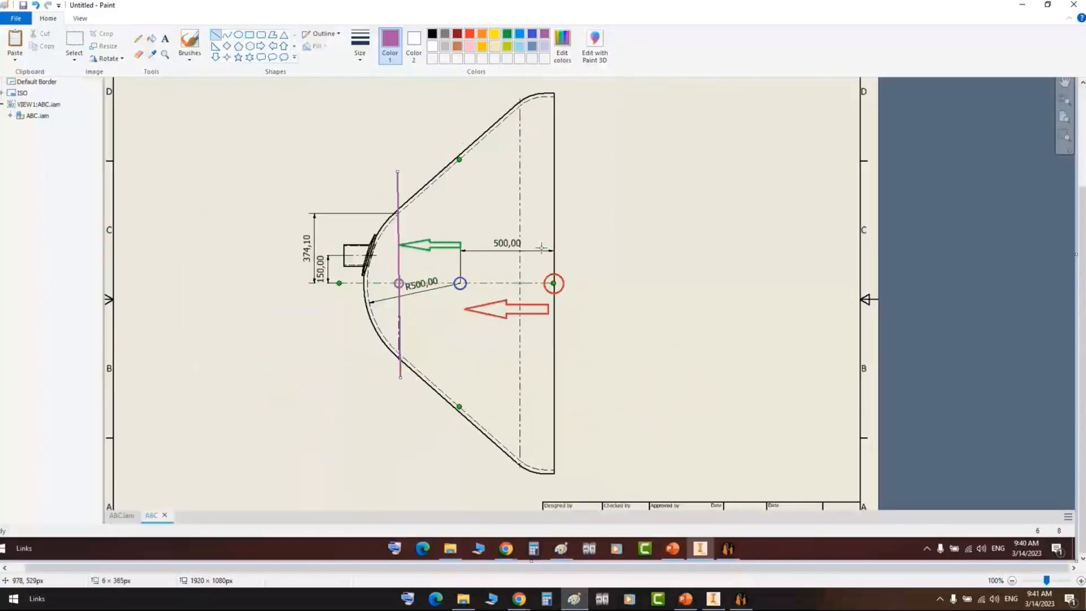
{"action": "left_click_drag", "start_coordinate": [518, 82], "coordinate": [520, 466]}
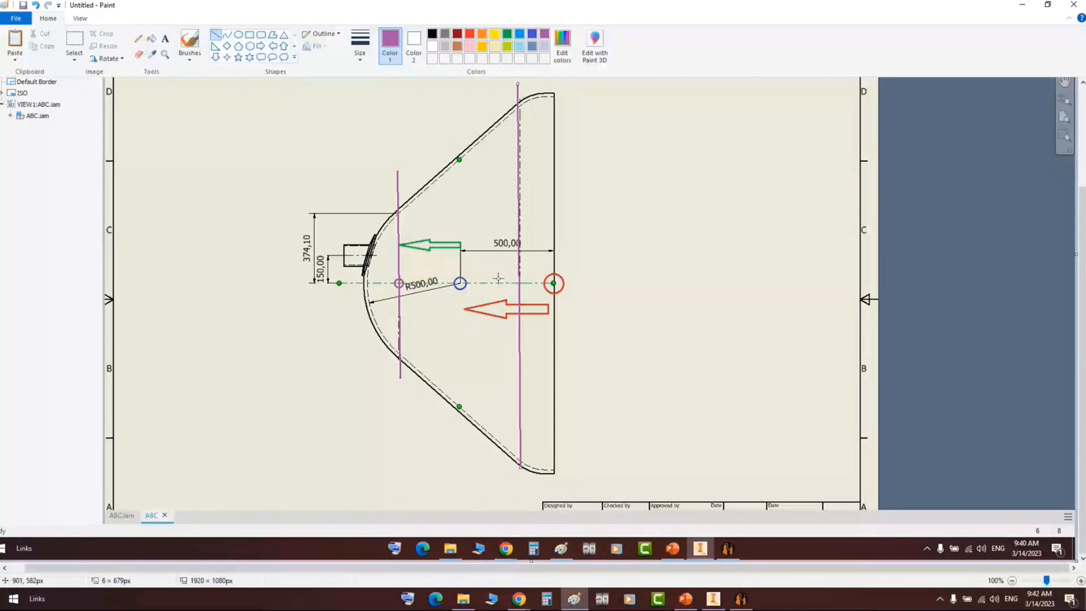
{"action": "scroll", "coordinate": [498, 278], "scroll_direction": "up", "scroll_amount": 1, "text": "ctrl"}
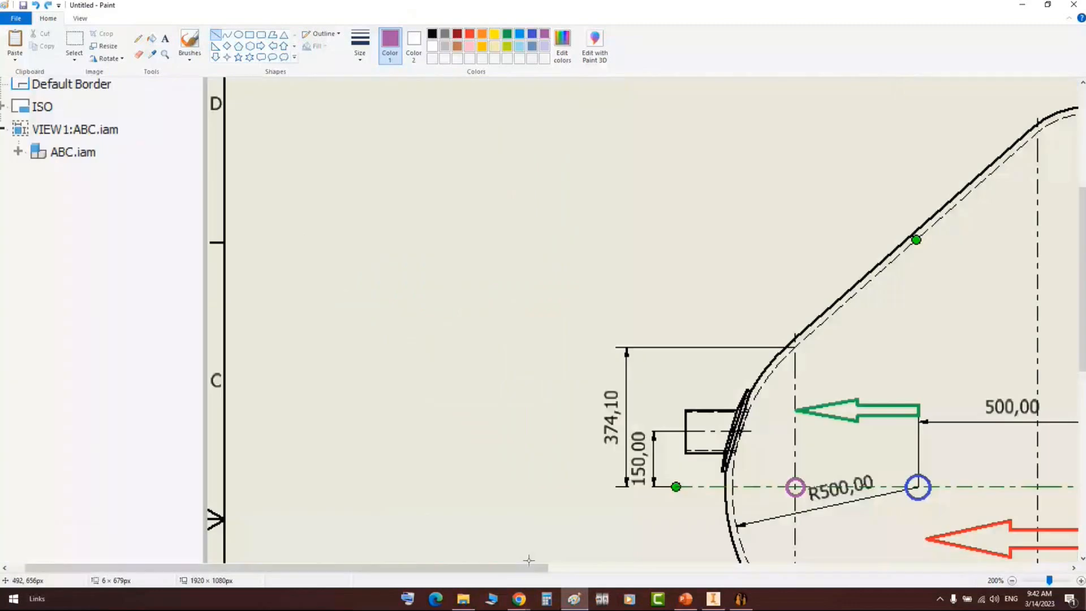
{"action": "scroll", "coordinate": [534, 492], "scroll_direction": "down", "scroll_amount": 2}
{"action": "scroll", "coordinate": [543, 396], "scroll_direction": "right", "scroll_amount": 4, "text": "shift"}
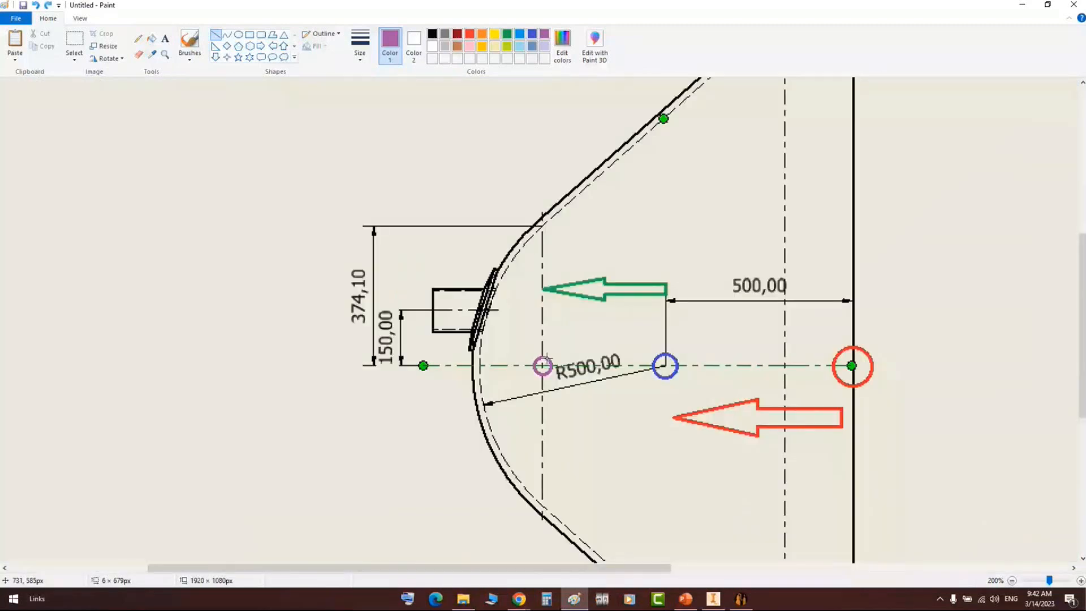
- Switch to Static Equipment Generator and add a GAP element named Overlap2 to ABC
{"action": "key", "text": "alt+Tab"}
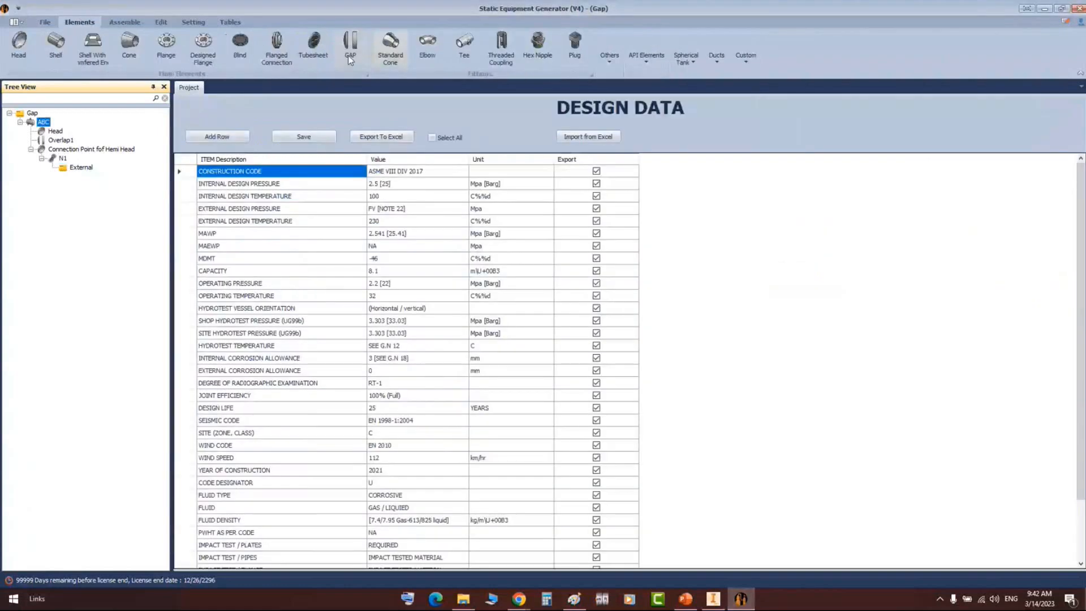
{"action": "left_click", "coordinate": [350, 51]}
{"action": "type", "text": "Ove"}
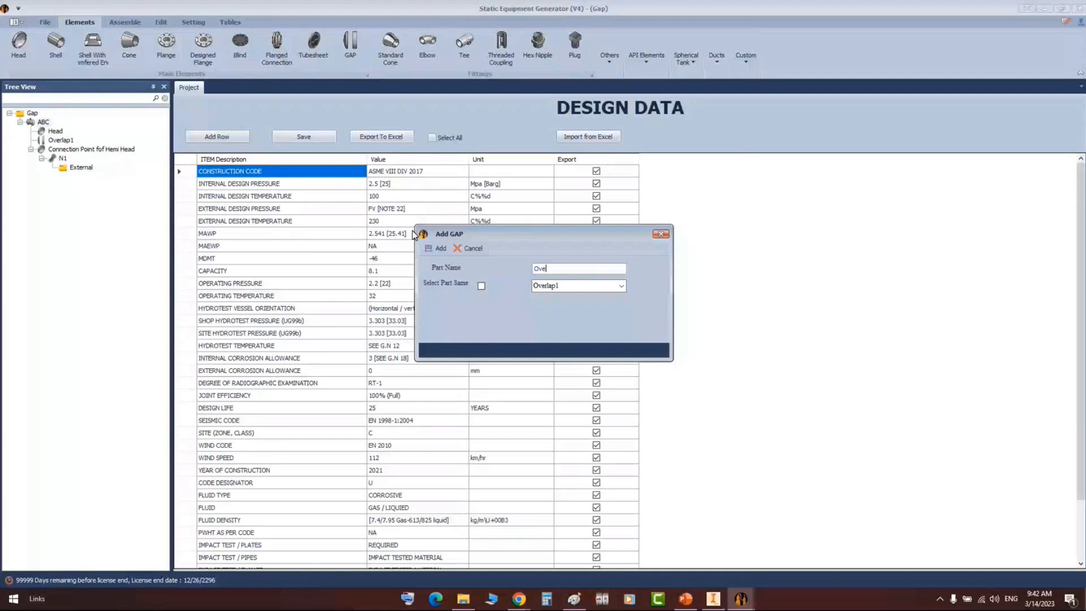
{"action": "type", "text": "r"}
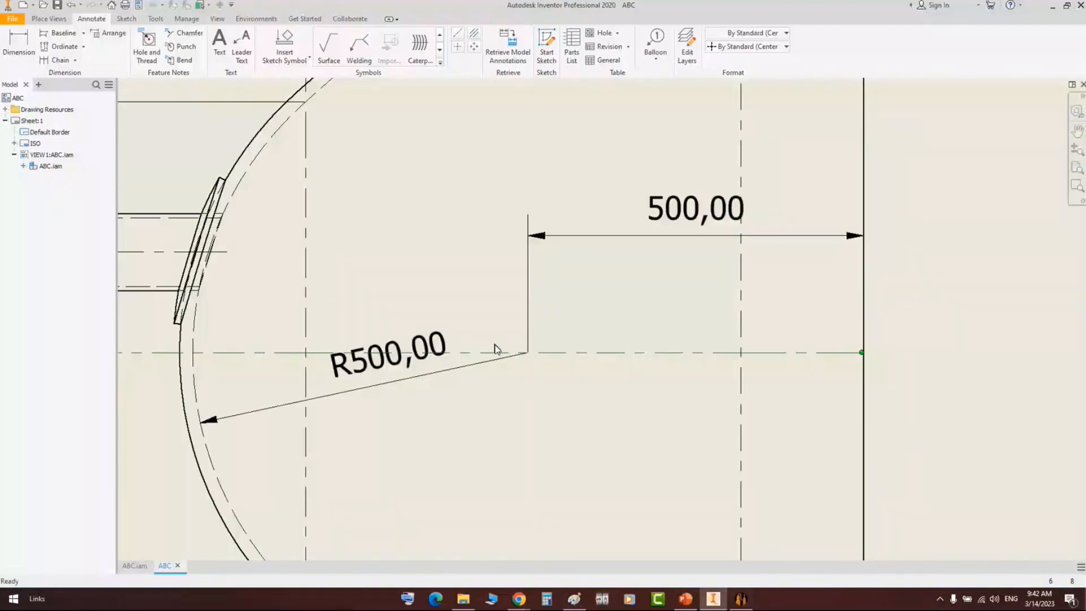
- In the Inventor drawing, dimension the horizontal distance from the R500 arc's centre to the crown's tangent line
{"action": "scroll", "coordinate": [496, 348], "scroll_direction": "down", "scroll_amount": 2}
{"action": "key", "text": "d"}
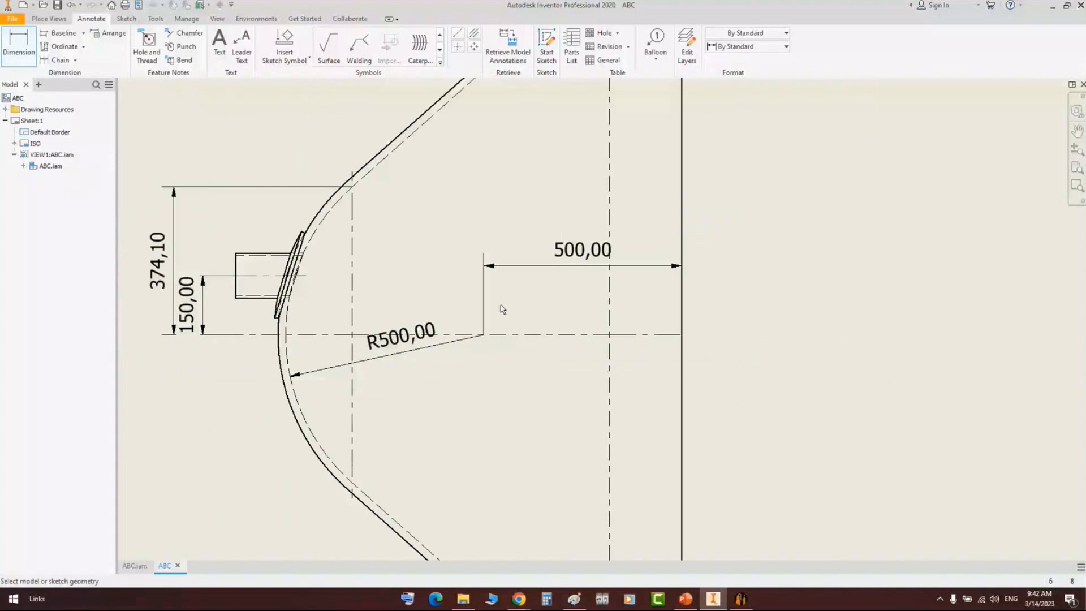
{"action": "left_click", "coordinate": [481, 334]}
{"action": "scroll", "coordinate": [283, 233], "scroll_direction": "up", "scroll_amount": 1}
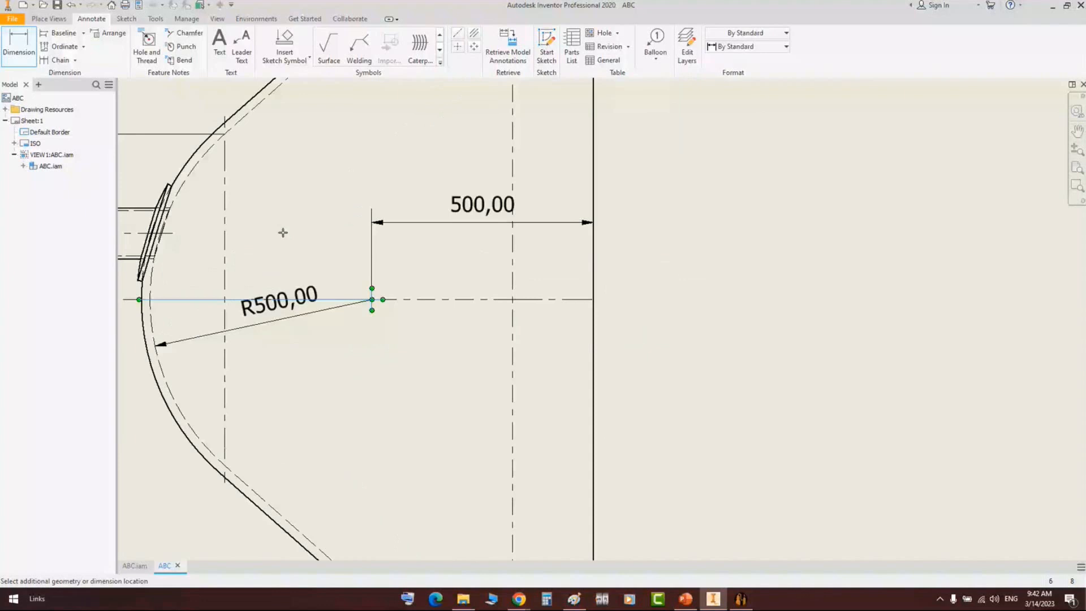
{"action": "scroll", "coordinate": [302, 135], "scroll_direction": "up", "scroll_amount": 2}
{"action": "left_click", "coordinate": [313, 199]}
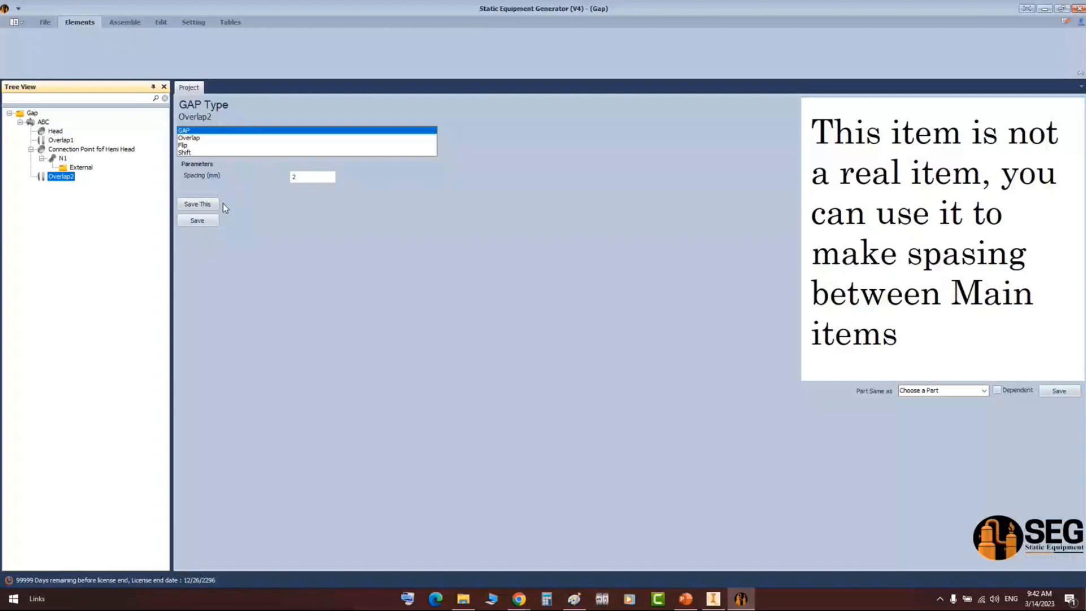
- In Static Equipment Generator, set Overlap2's type to Overlap at 331.74 mm, check it against the drawing, and save it
{"action": "left_click", "coordinate": [189, 138]}
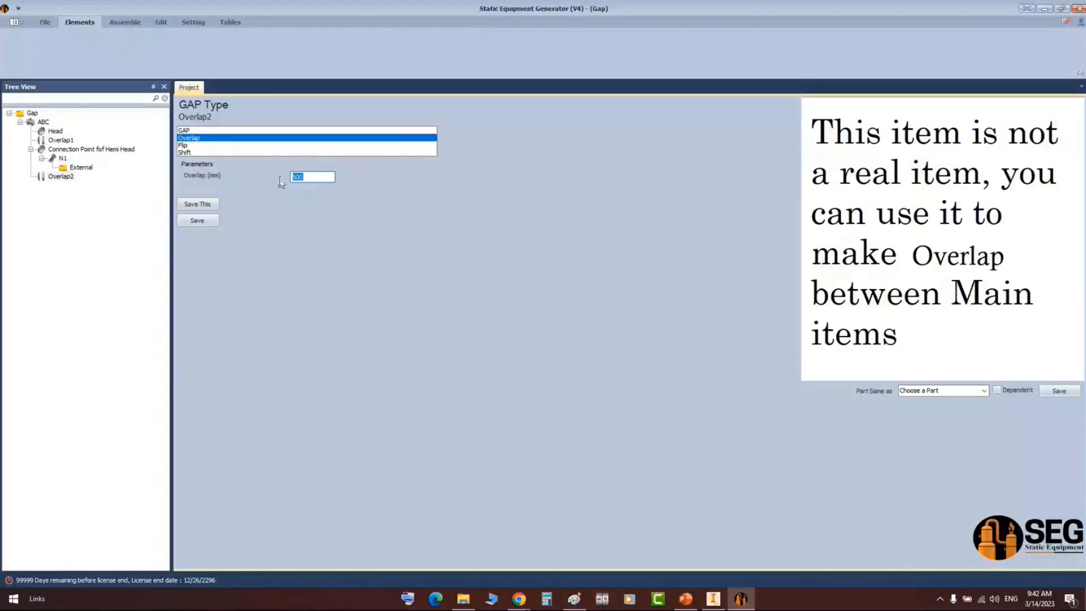
{"action": "type", "text": "331.74"}
{"action": "left_click", "coordinate": [712, 600]}
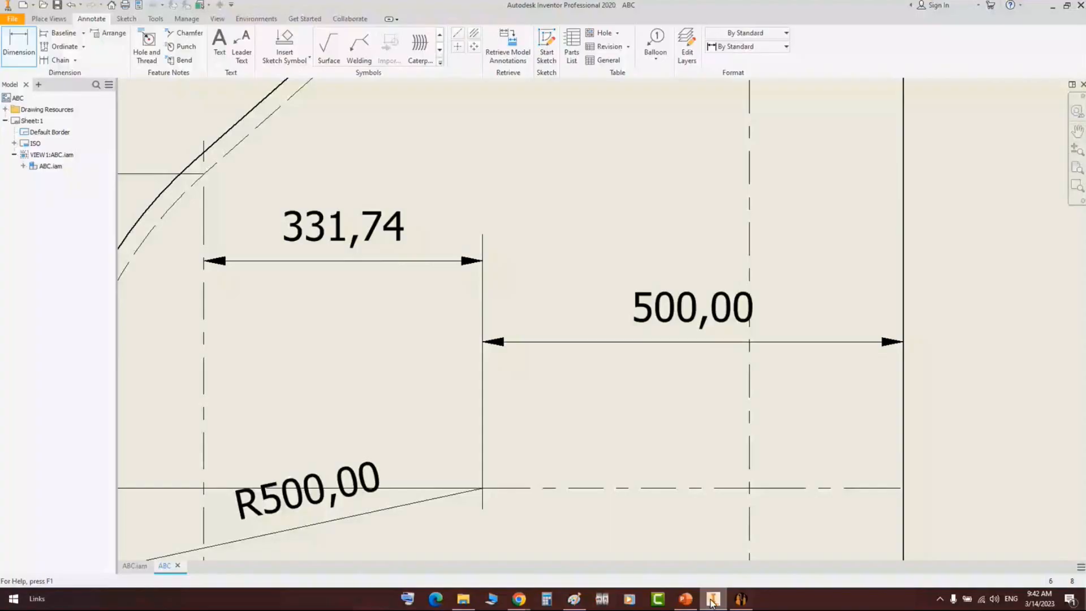
{"action": "left_click", "coordinate": [740, 598]}
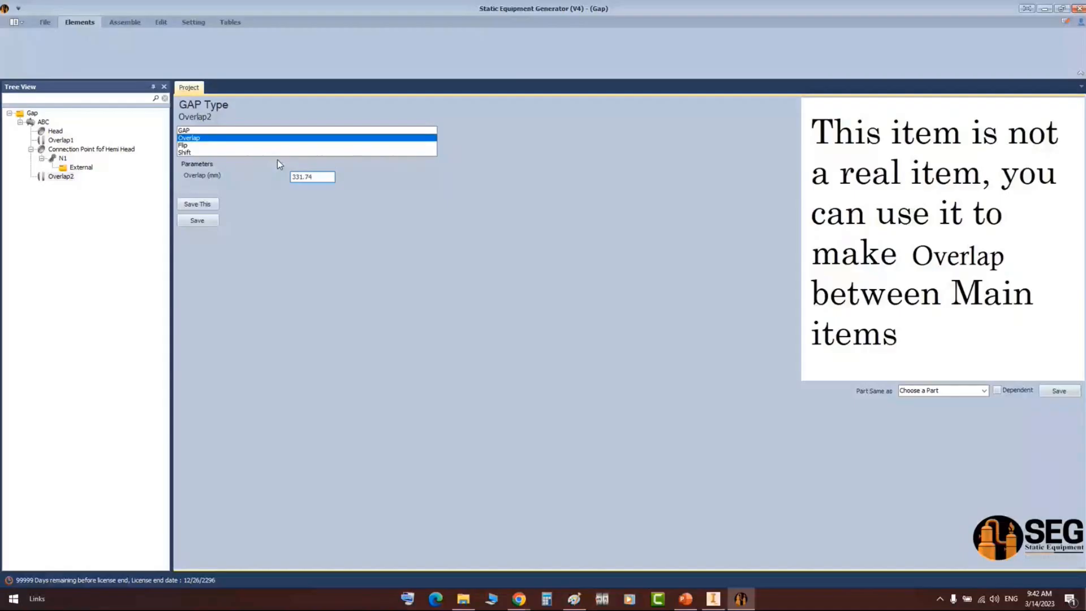
{"action": "key", "text": "alt+Tab"}
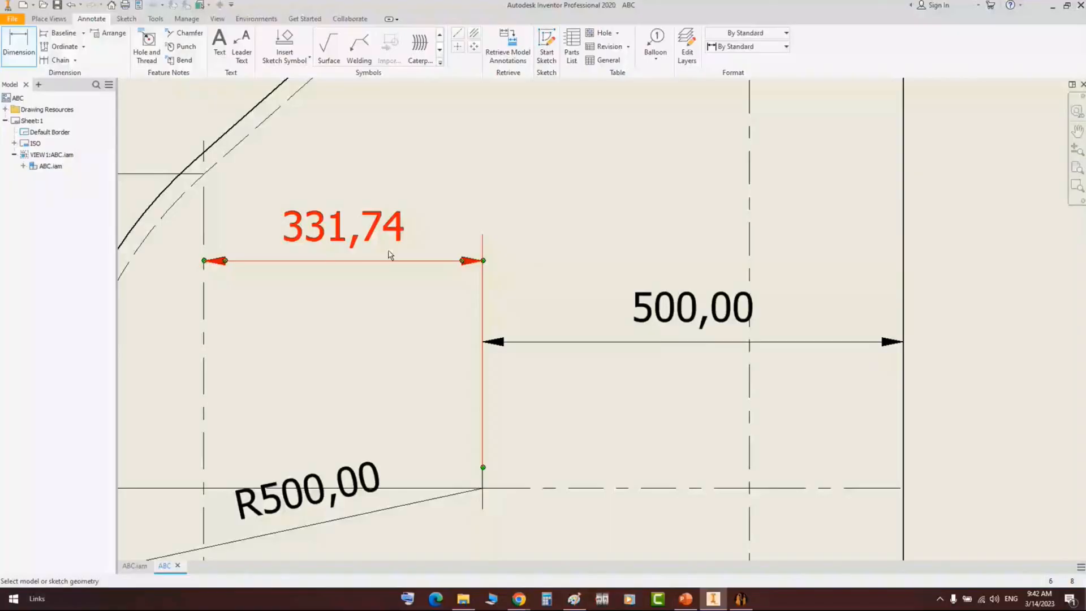
{"action": "key", "text": "alt+Tab"}
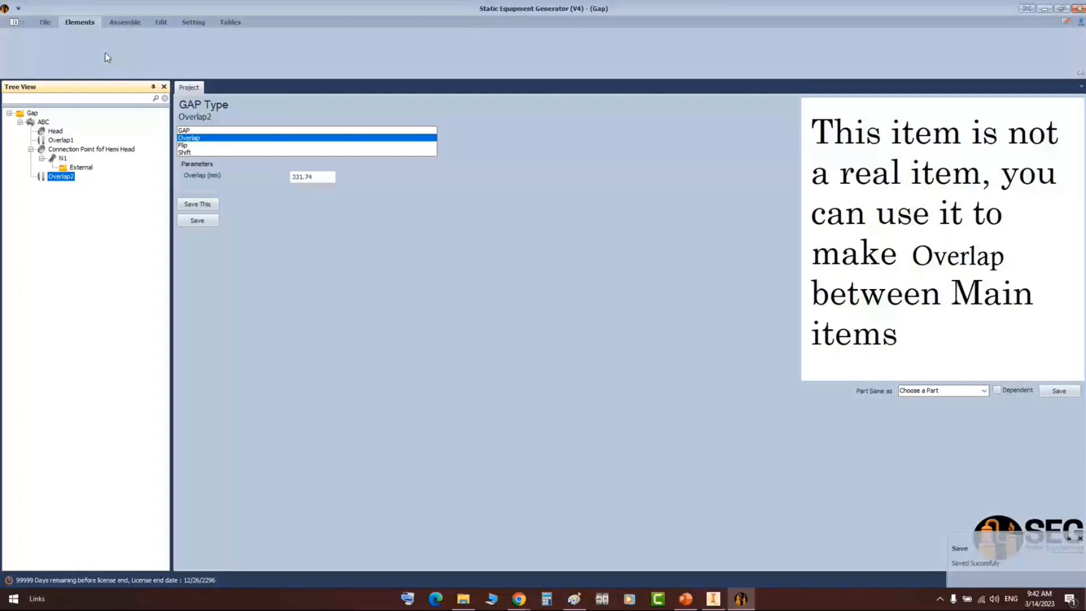
- Inspect Overlap2's End UCS on the head from the left view in the Inventor assembly
{"action": "key", "text": "alt+Tab"}
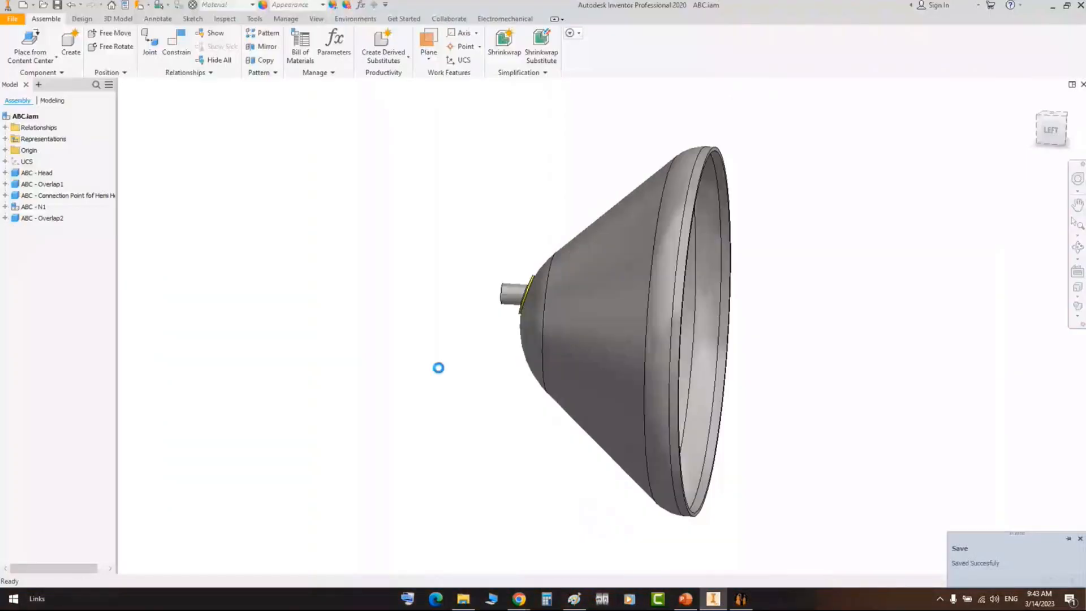
{"action": "left_click", "coordinate": [15, 219]}
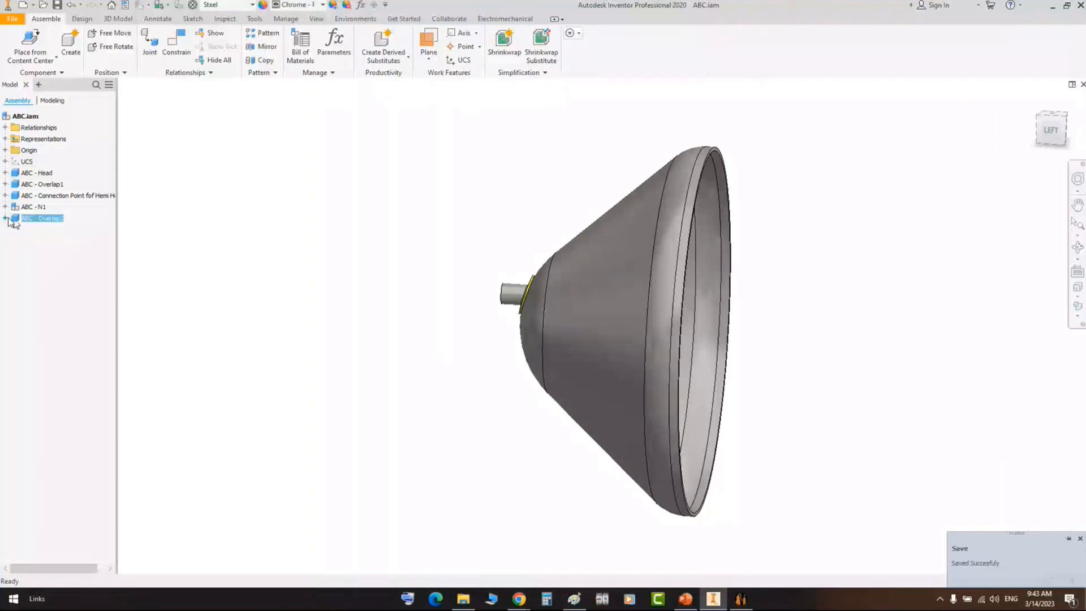
{"action": "left_click", "coordinate": [6, 217]}
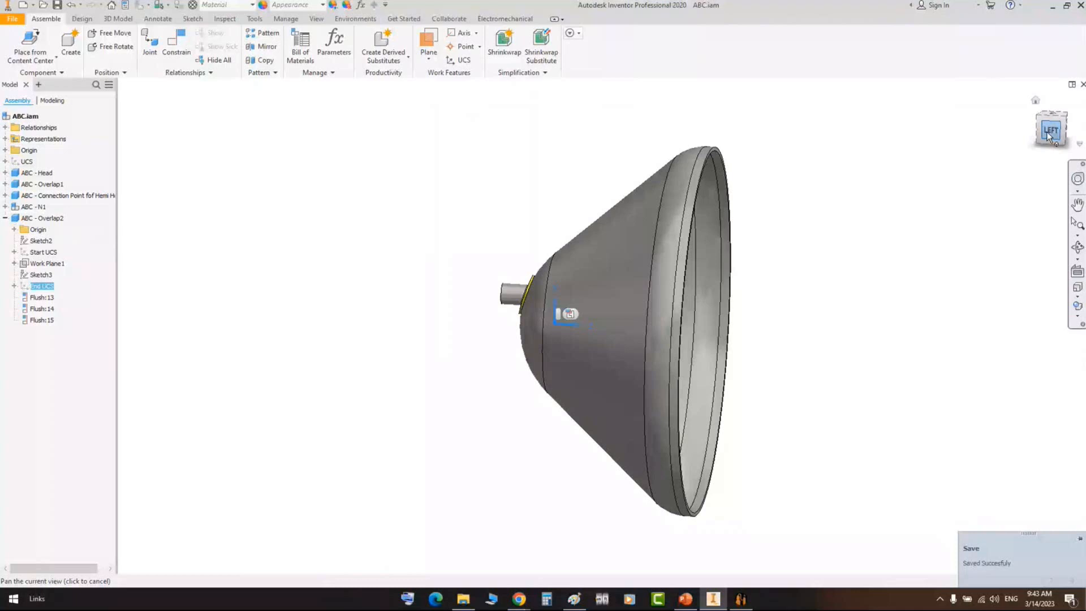
{"action": "left_click", "coordinate": [1048, 136]}
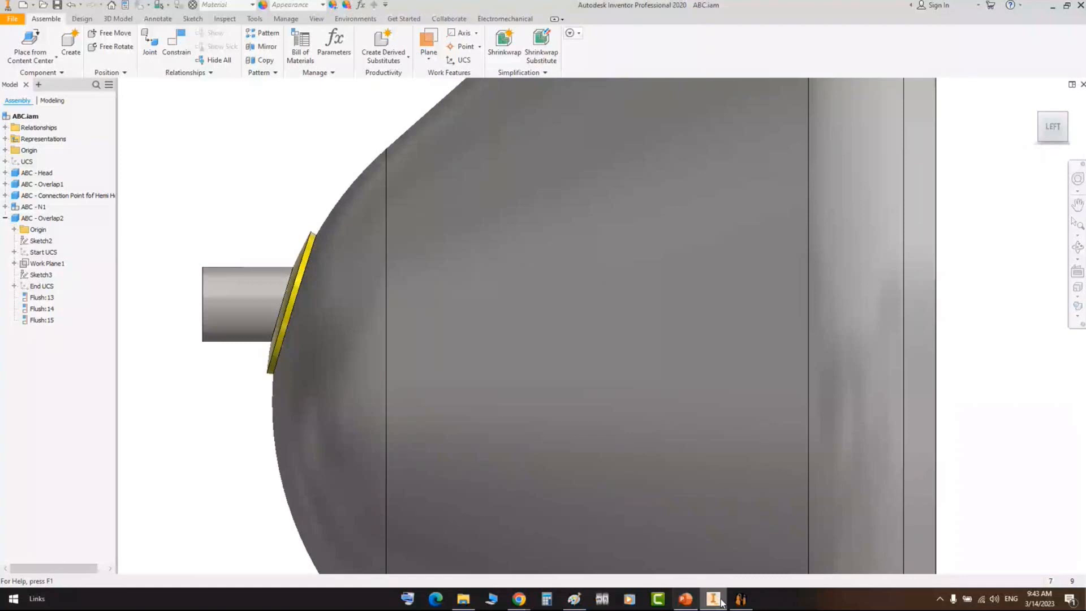
- Switch to Static Equipment Generator and add a cone named Connection Point as acone, typed as Connection Point as a Centric Cone
{"action": "left_click", "coordinate": [741, 599]}
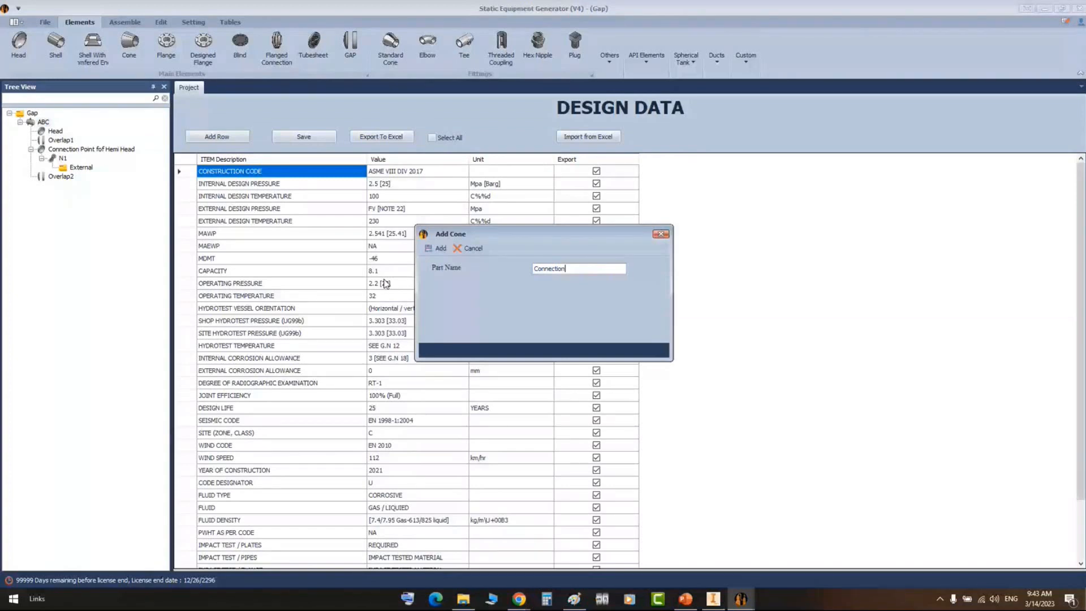
{"action": "type", "text": "Point as acone"}
{"action": "key", "text": "Return"}
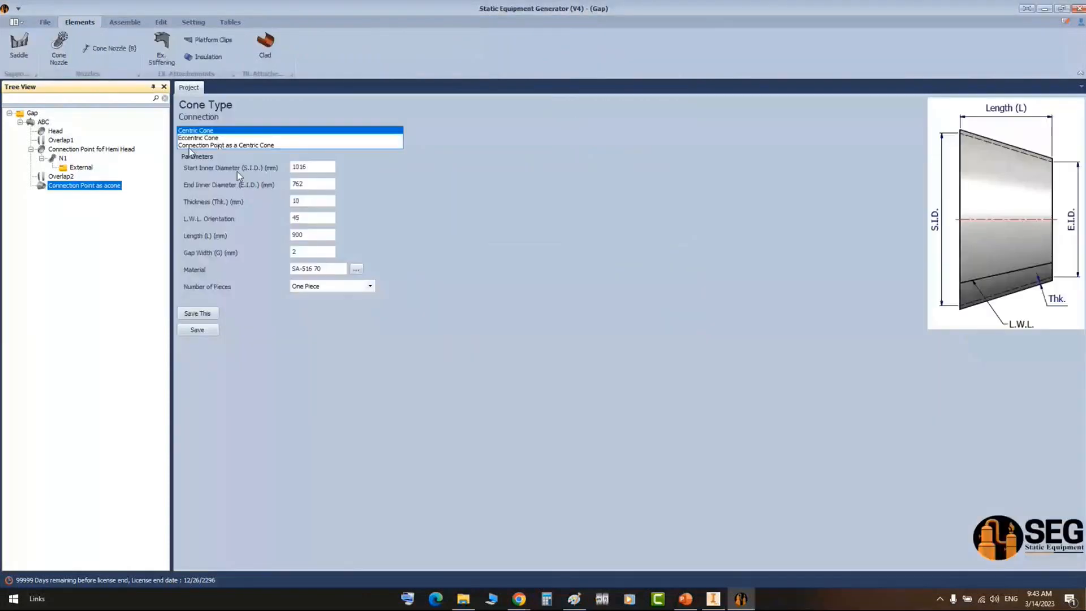
{"action": "left_click", "coordinate": [254, 146]}
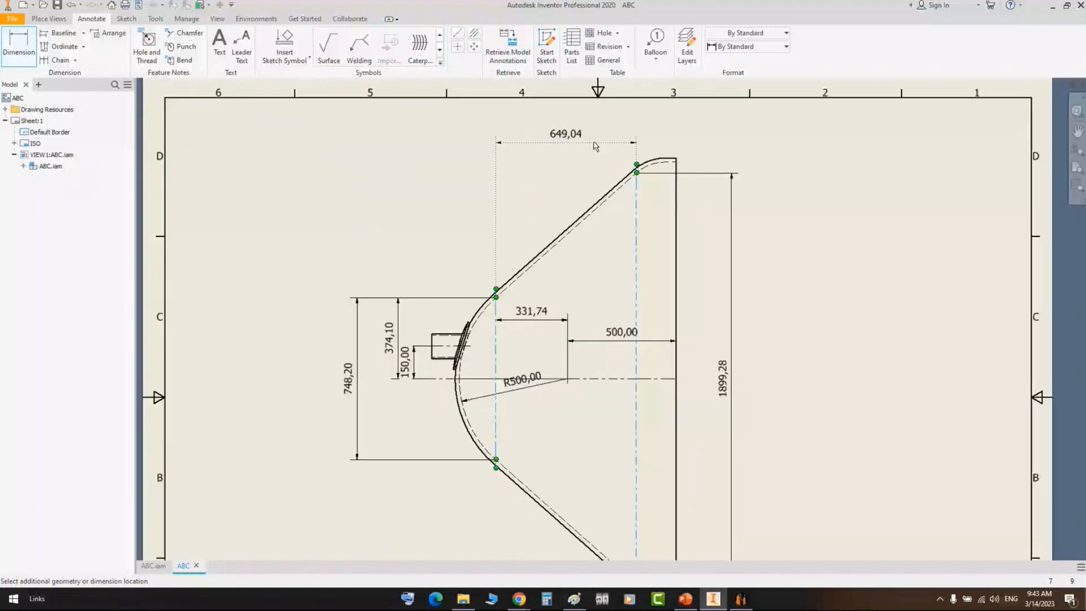
- Dimension the cone in the Inventor drawing and assemble the connection cone with 748.2 mm start and 1899.28 mm end diameters, 649.04 mm length, 20 mm thickness
{"action": "left_click", "coordinate": [595, 146]}
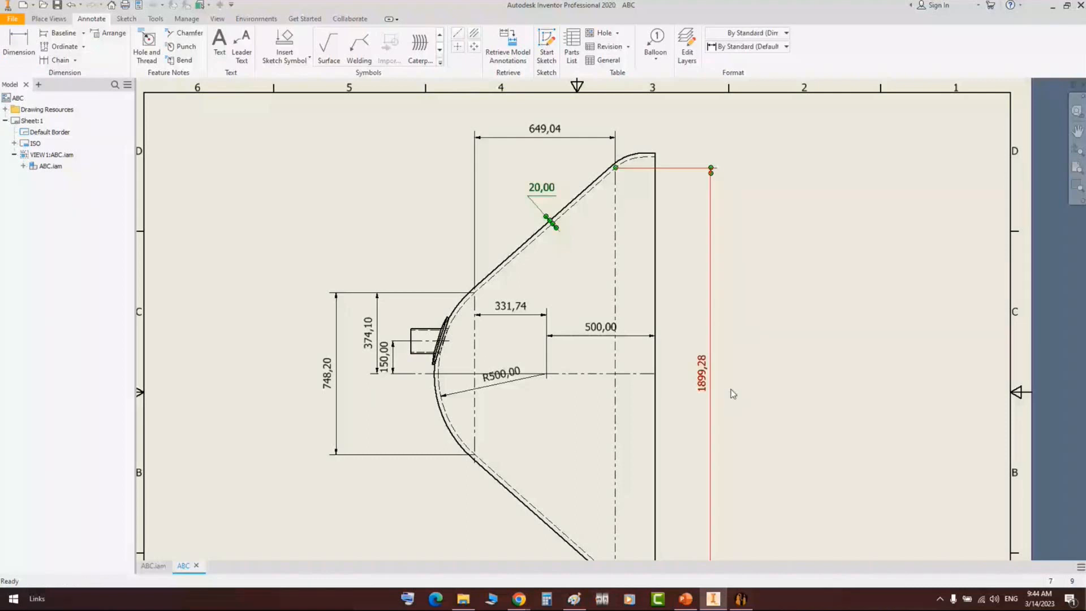
{"action": "middle_click_drag", "start_coordinate": [731, 389], "coordinate": [709, 390]}
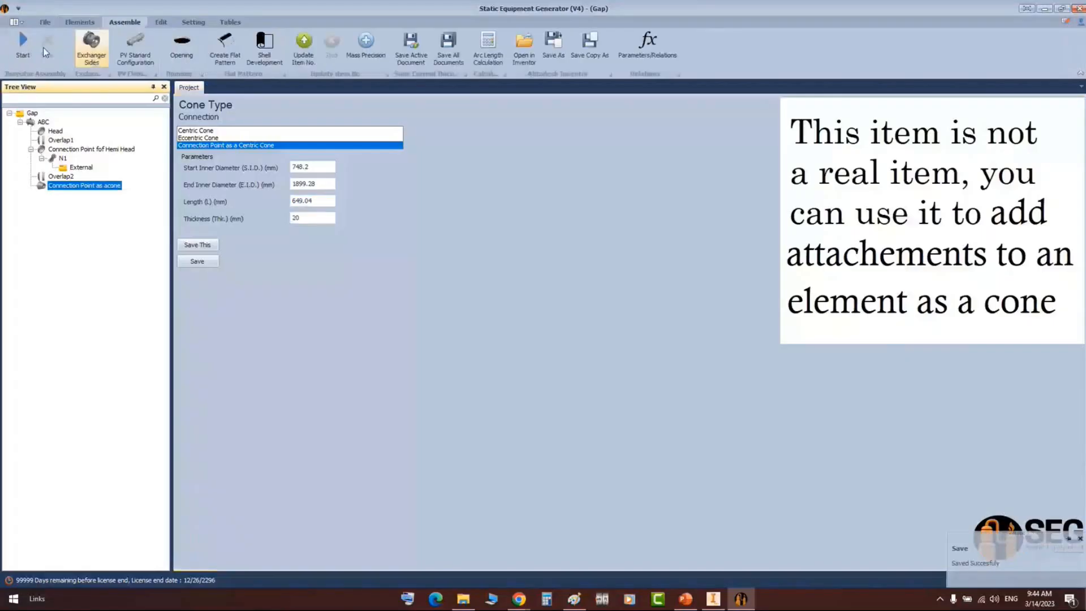
{"action": "left_click", "coordinate": [24, 47]}
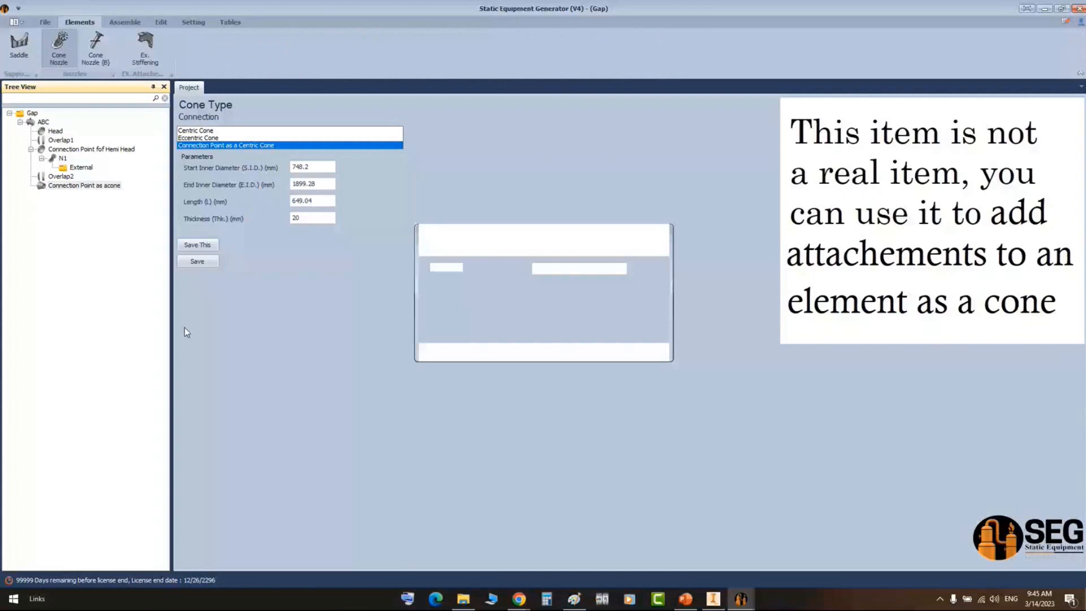
- Configure cone nozzle N2 as Nozzle From Pipe Connected to Cone with size 10, schedule 40 and a 100 mm wide, 10 mm thick re-pad
{"action": "left_click", "coordinate": [63, 195]}
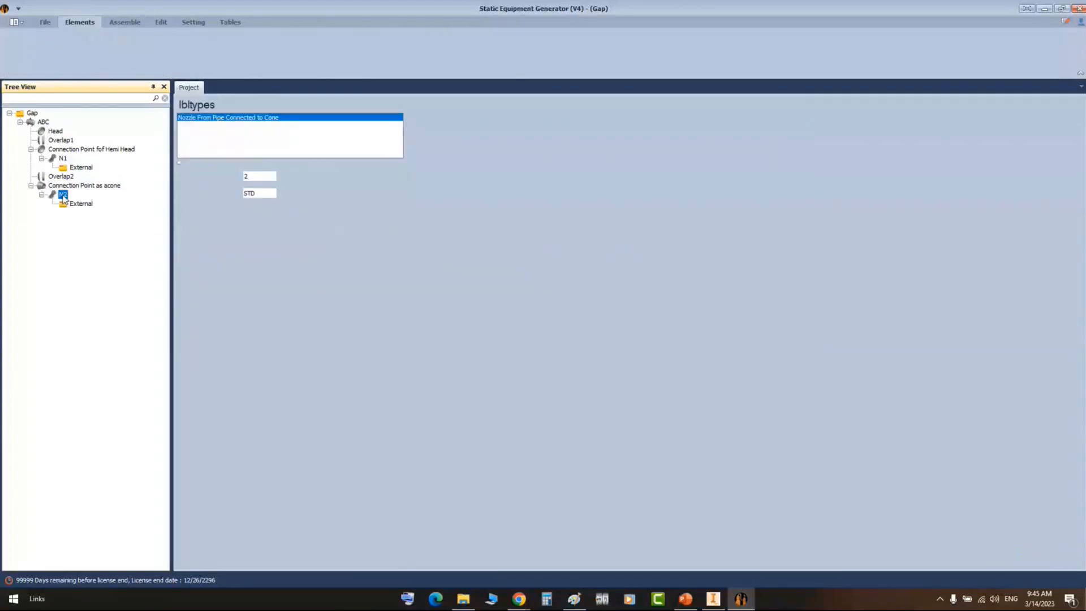
{"action": "left_click", "coordinate": [217, 139]}
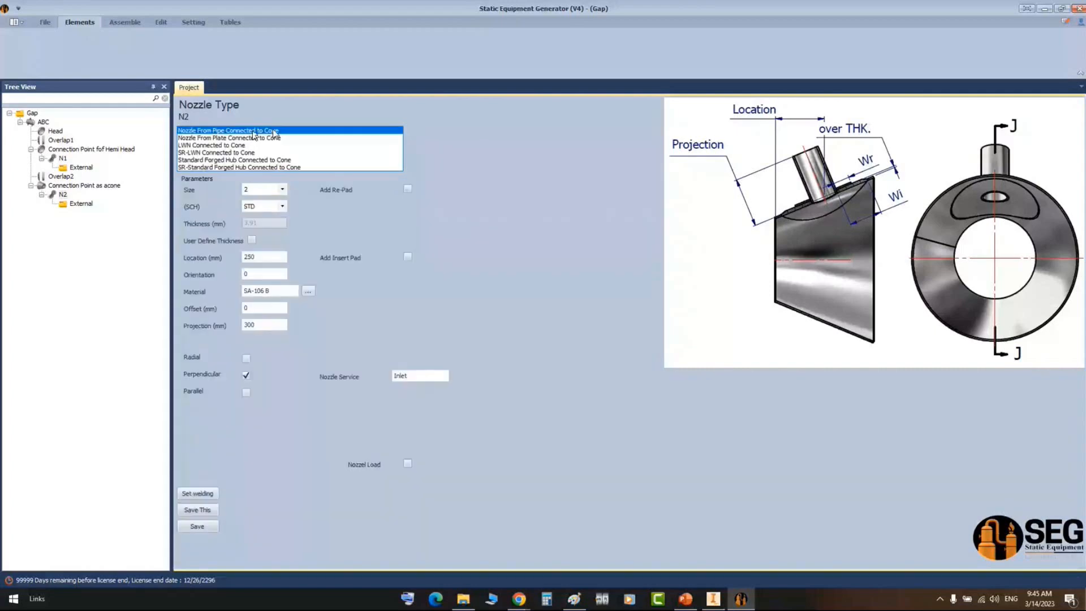
{"action": "left_click", "coordinate": [261, 189]}
{"action": "left_click", "coordinate": [263, 258]}
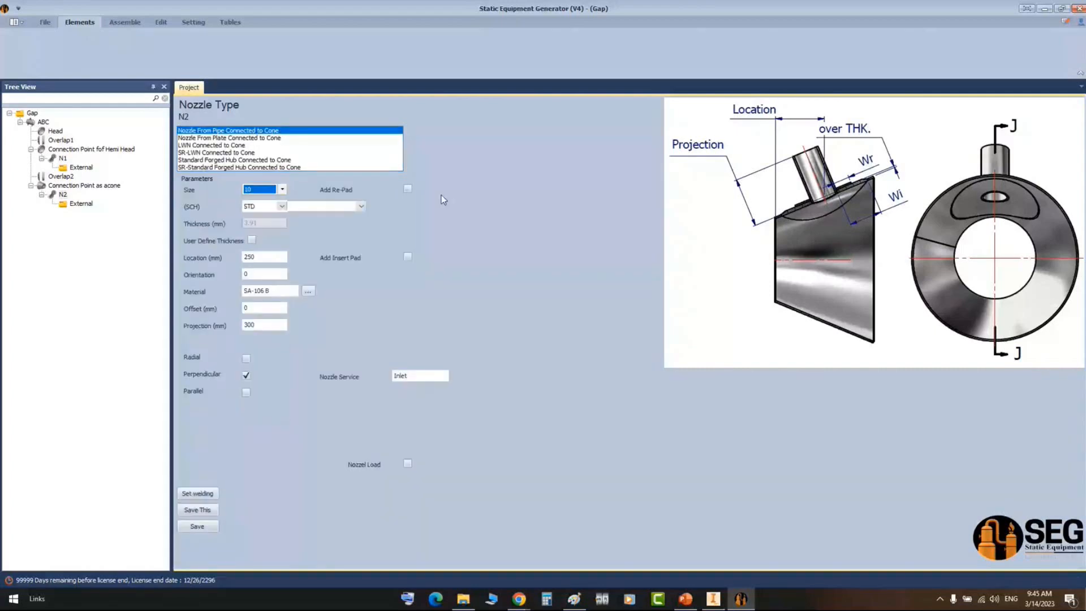
{"action": "left_click", "coordinate": [408, 188]}
{"action": "left_click", "coordinate": [414, 206]}
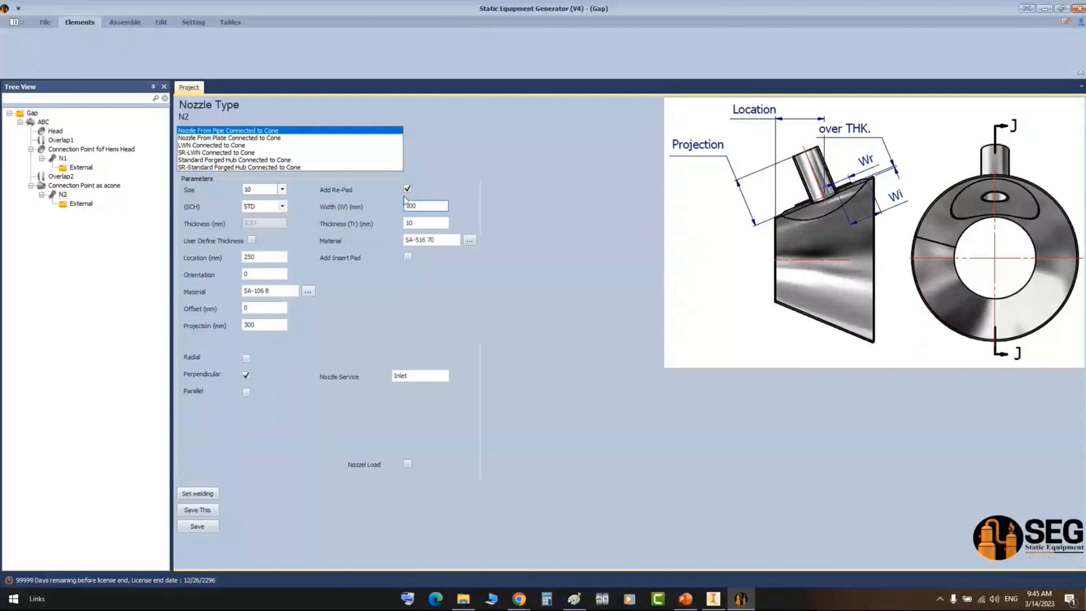
{"action": "left_click", "coordinate": [283, 207]}
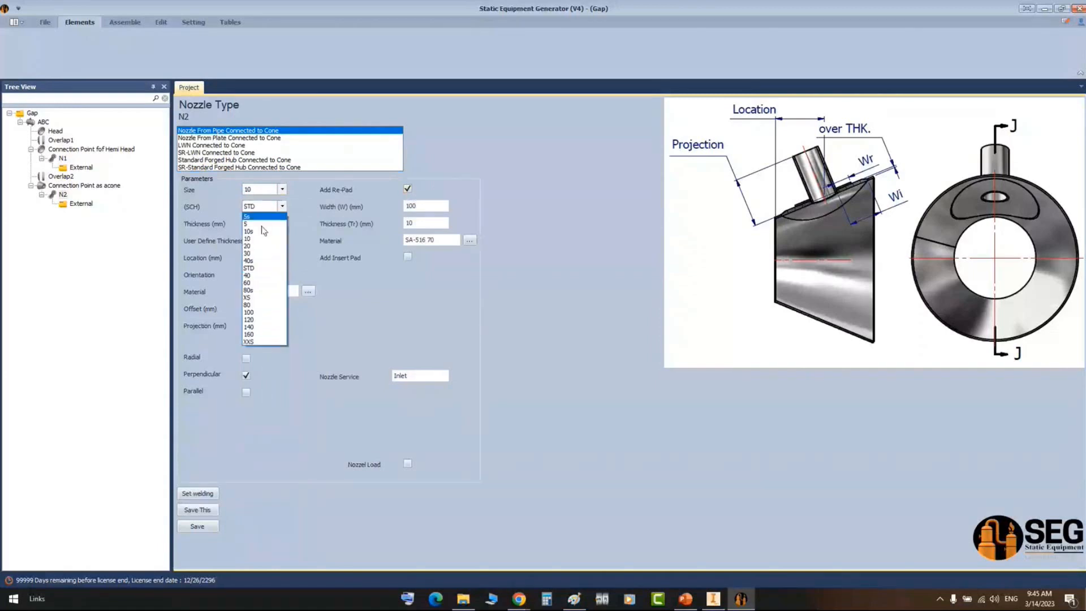
{"action": "left_click", "coordinate": [269, 273]}
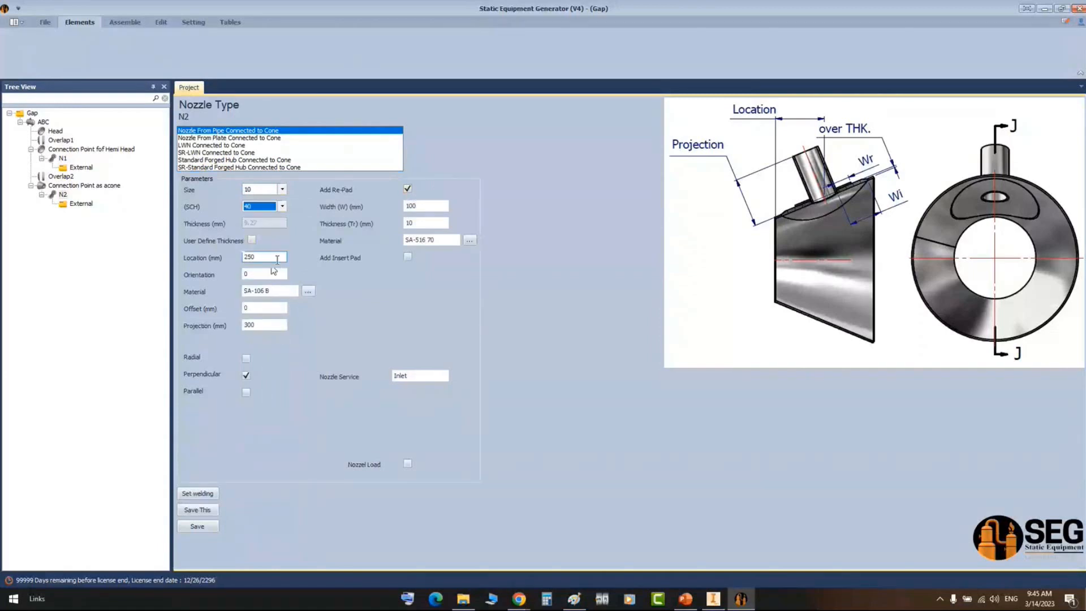
- Check the cone in the Inventor assembly and the ABC drawing, and return to the N2 nozzle settings in Static Equipment Generator
{"action": "left_click", "coordinate": [712, 600]}
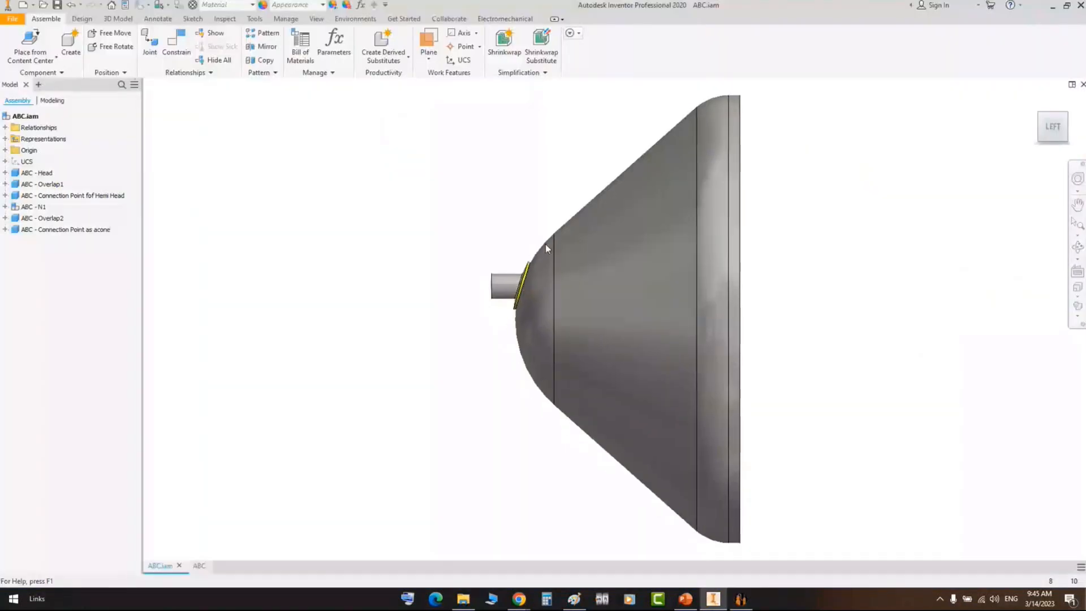
{"action": "key", "text": "ctrl+Tab"}
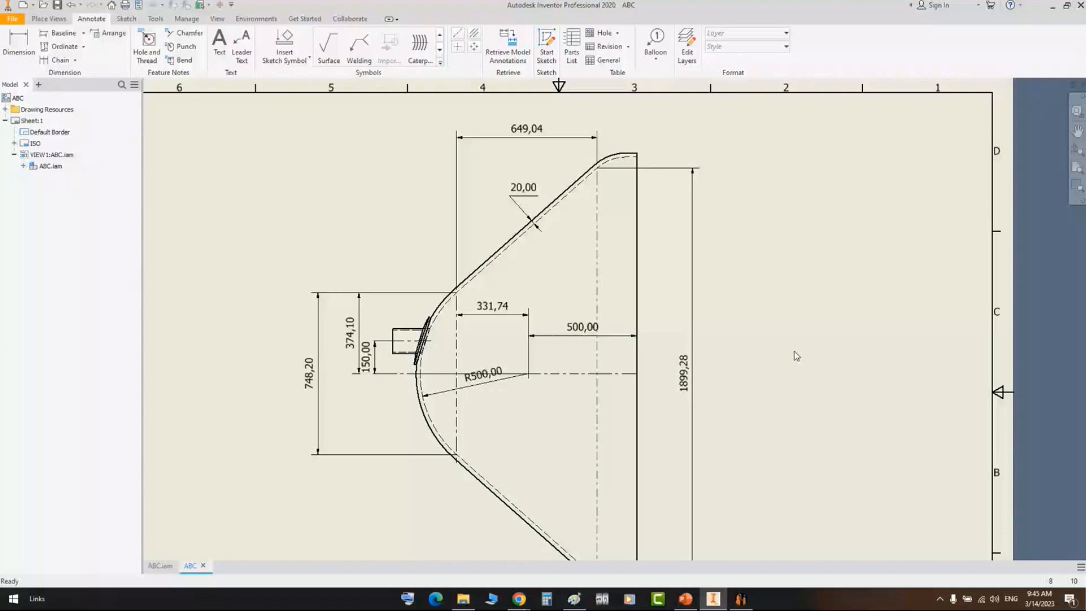
{"action": "left_click", "coordinate": [741, 593]}
{"action": "left_click", "coordinate": [741, 597]}
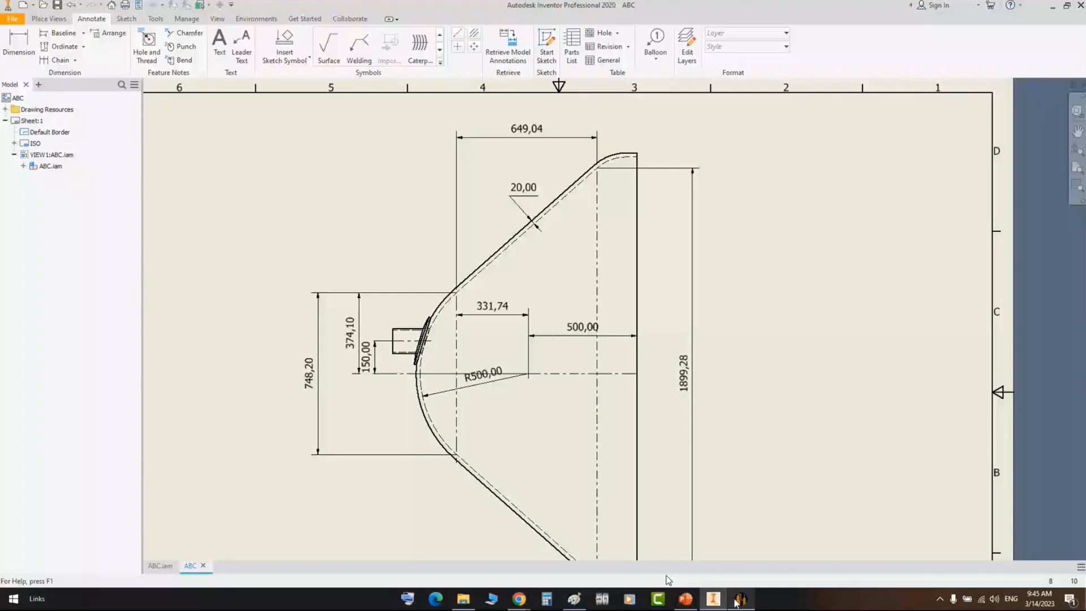
{"action": "left_click", "coordinate": [738, 599]}
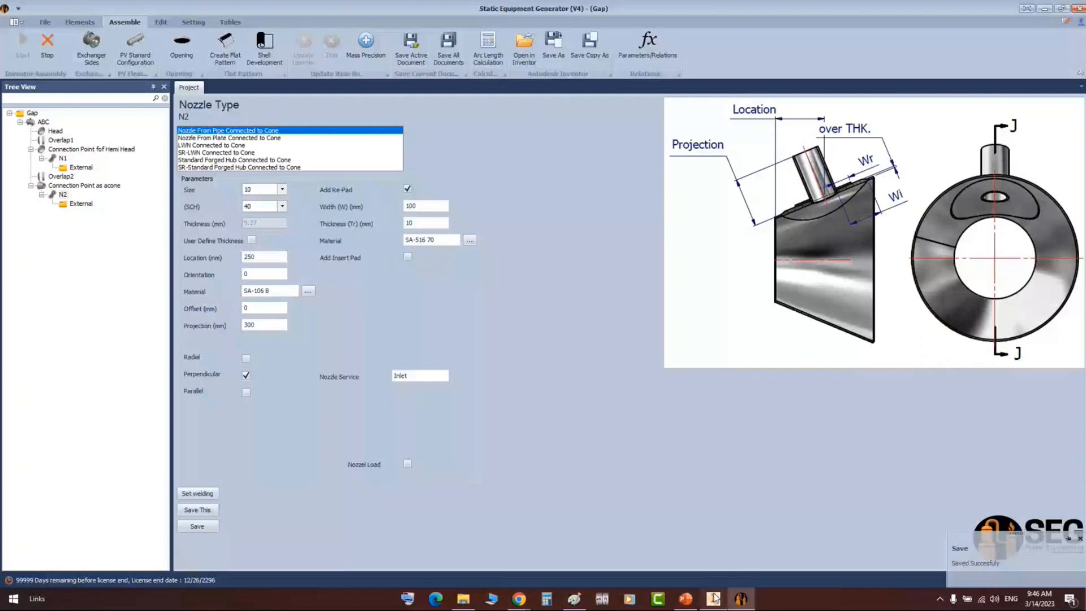
- Switch to Inventor and inspect nozzle N2 on the cone from several angles in the ABC assembly
{"action": "left_click", "coordinate": [714, 598]}
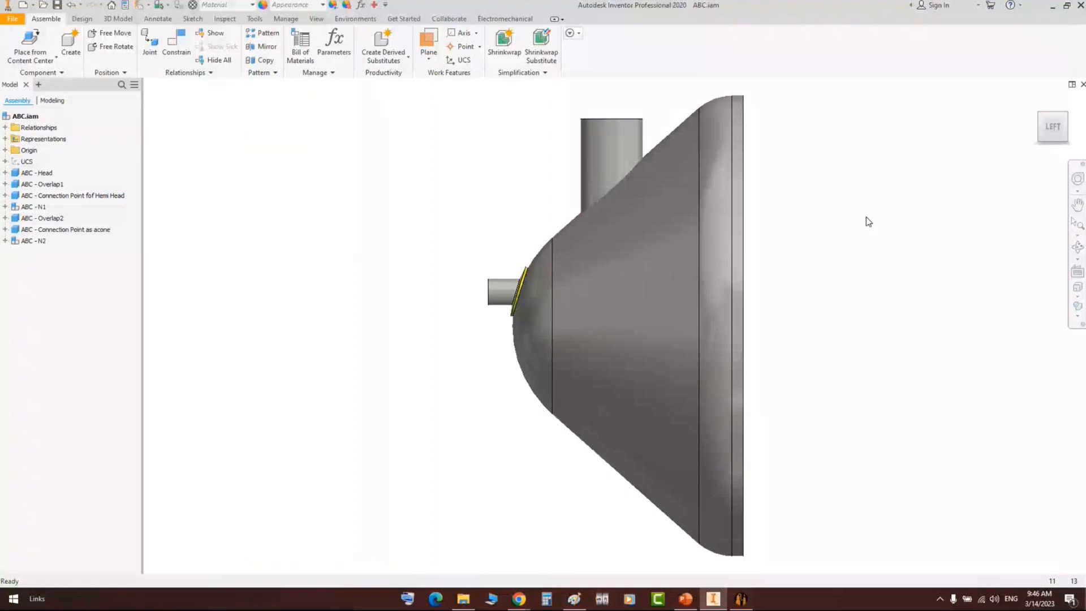
{"action": "key", "text": "F4"}
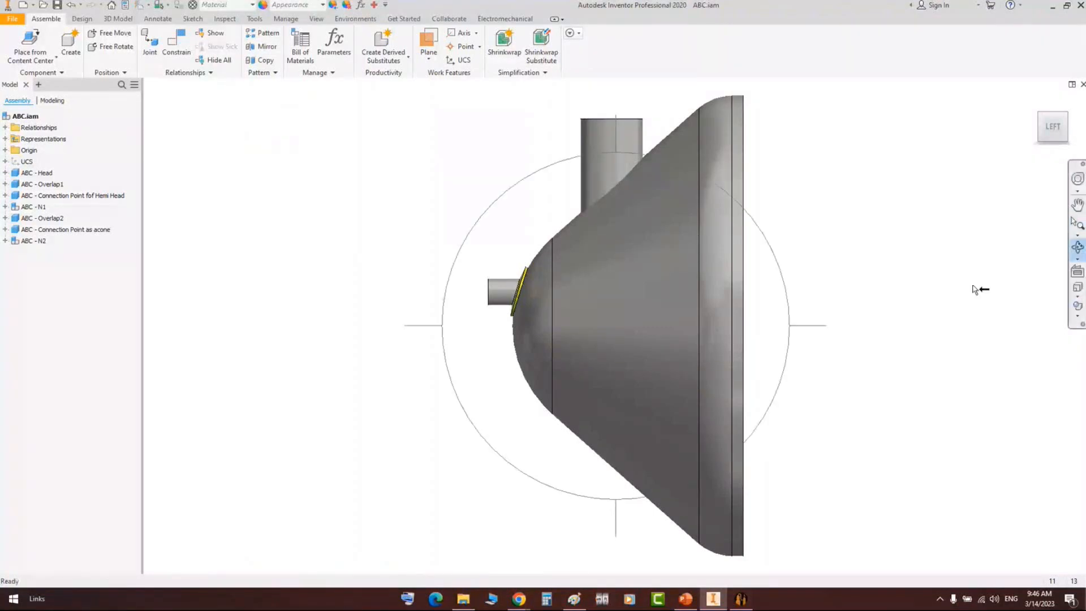
{"action": "left_click_drag", "start_coordinate": [909, 288], "coordinate": [756, 337]}
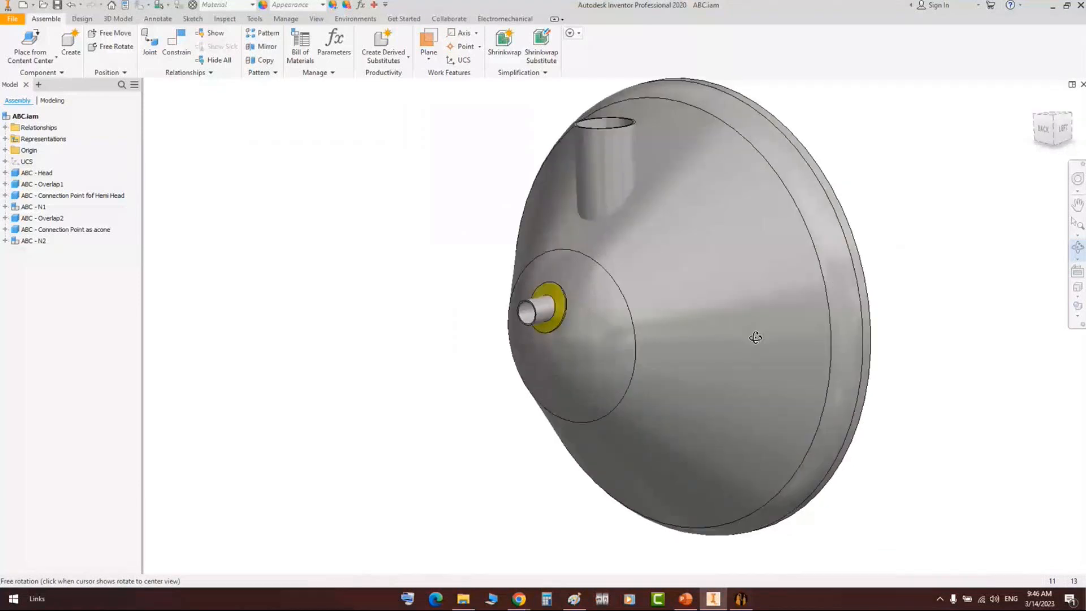
{"action": "key", "text": "F5"}
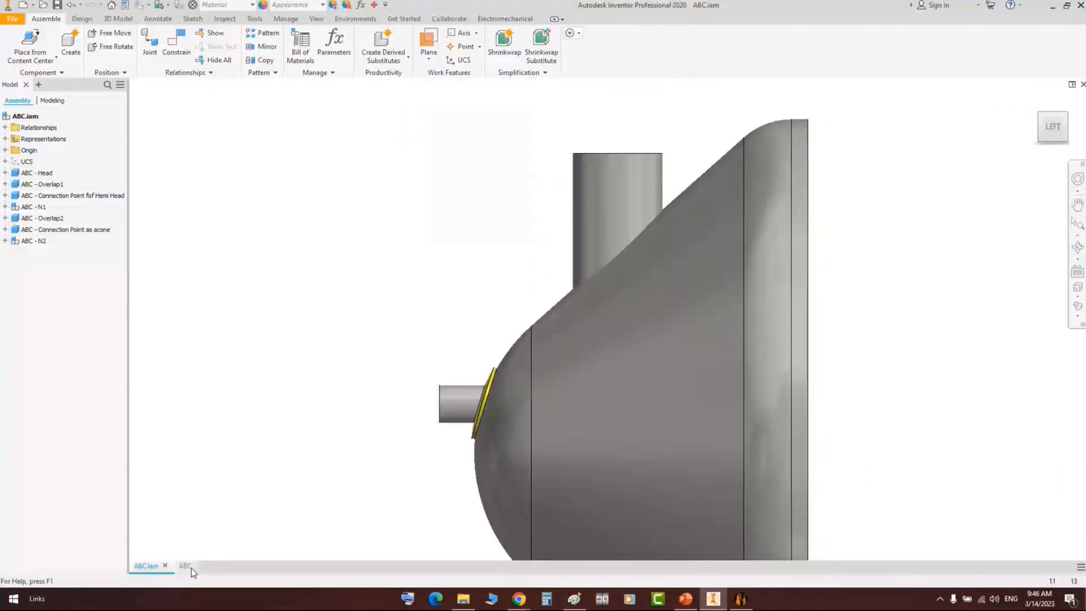
- Examine how nozzle N2 meets the cone wall in the ABC drawing, including the whole sheet
{"action": "left_click", "coordinate": [190, 567]}
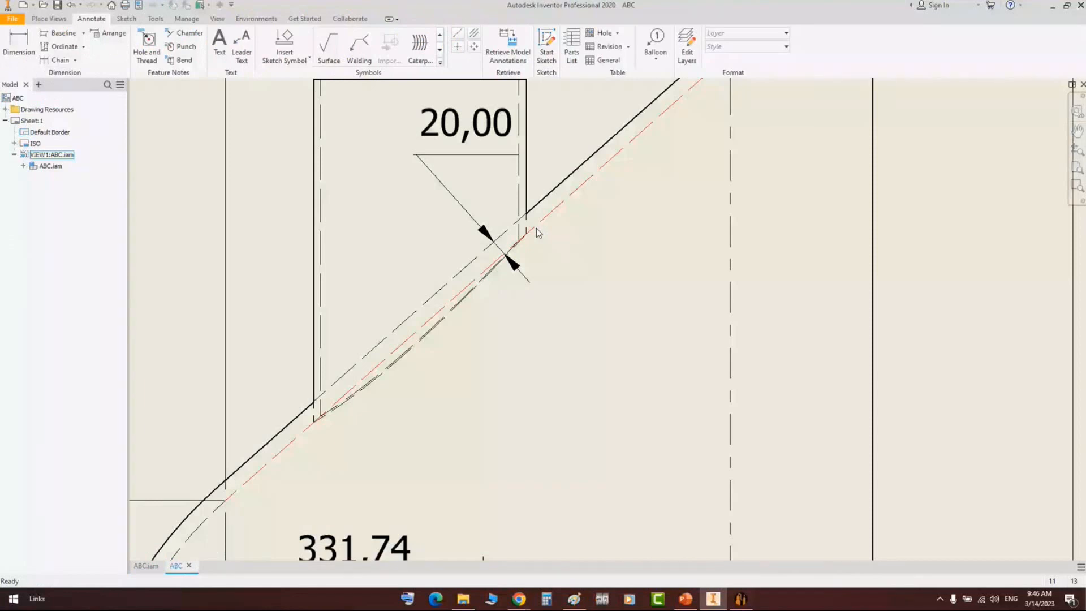
{"action": "scroll", "coordinate": [665, 412], "scroll_direction": "down", "scroll_amount": 2}
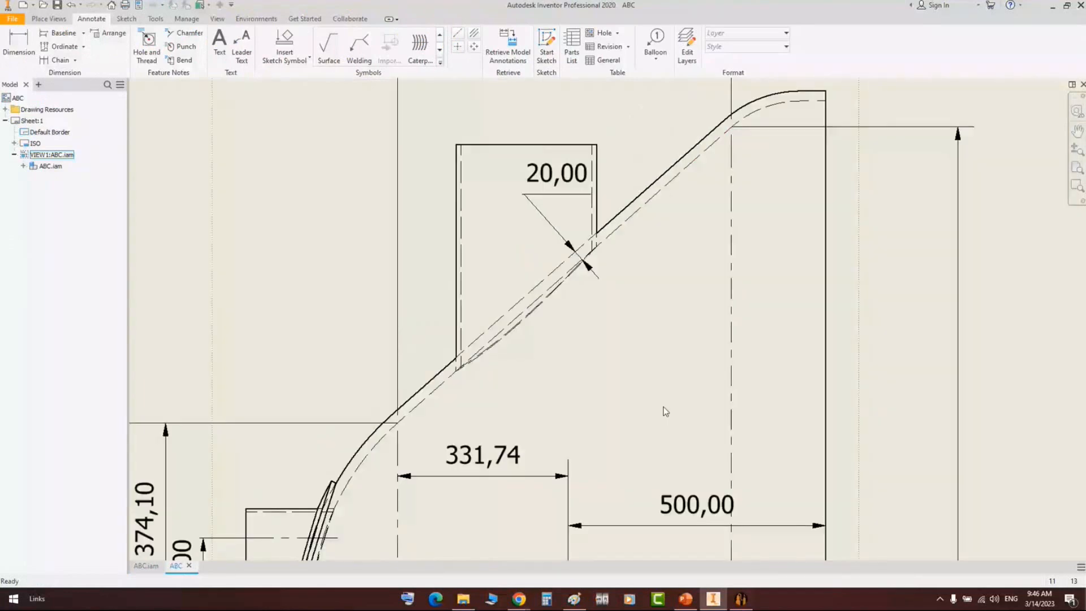
{"action": "scroll", "coordinate": [665, 411], "scroll_direction": "down", "scroll_amount": 2}
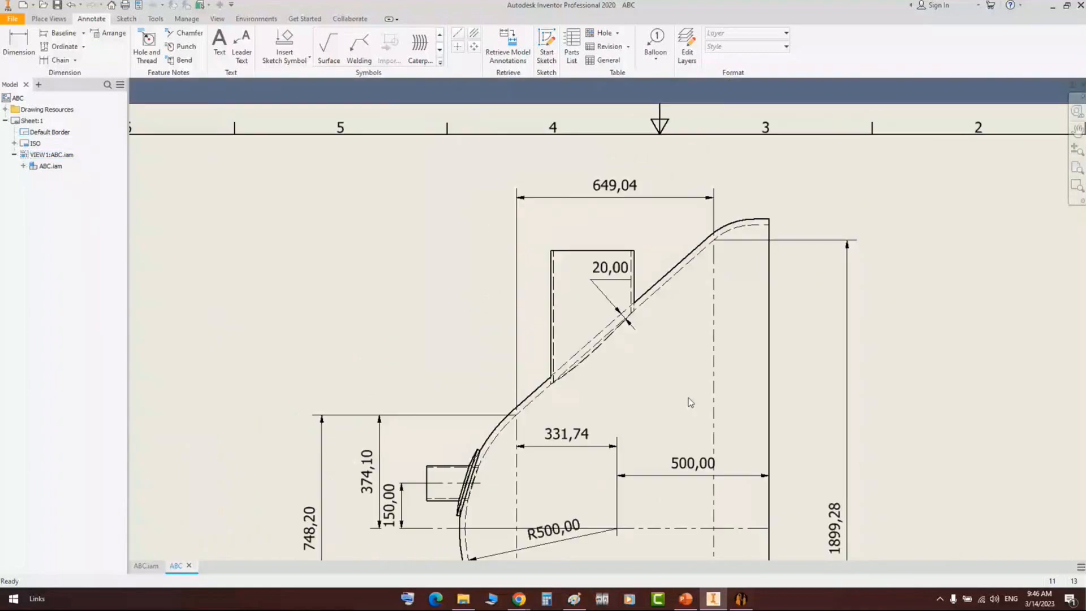
{"action": "key", "text": "Home"}
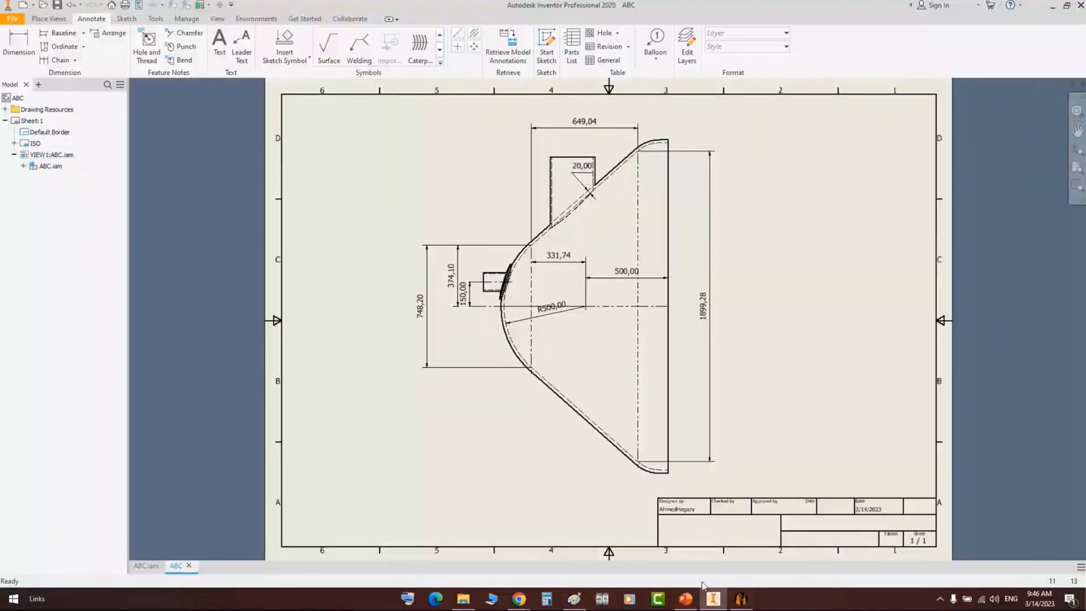
- Switch to PowerPoint and review the Unreal Hemi. Head & cone Types slide
{"action": "left_click", "coordinate": [686, 598]}
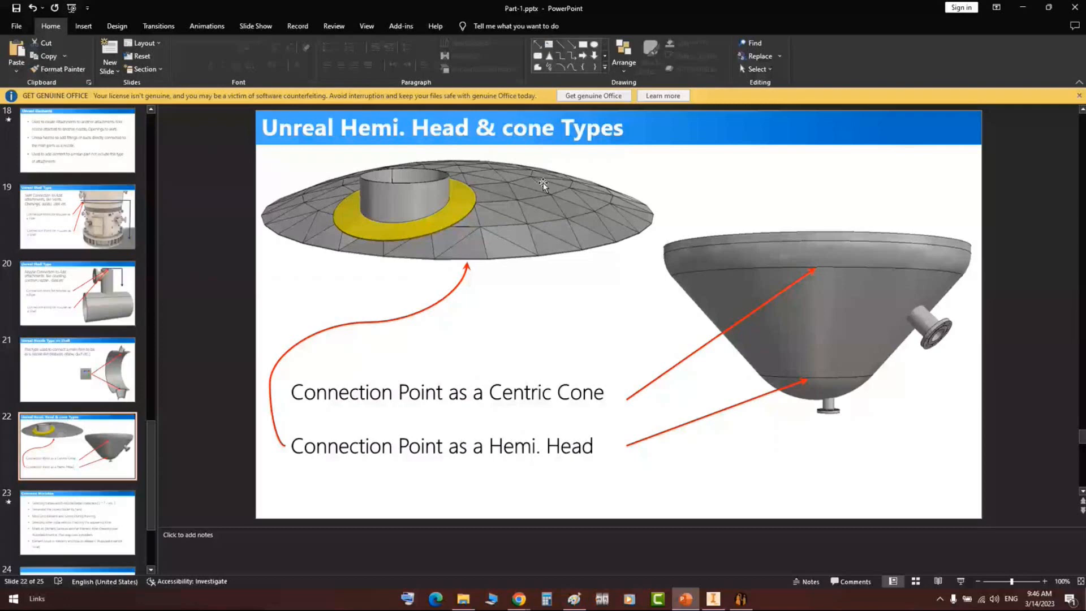
{"action": "double_click", "coordinate": [423, 450]}
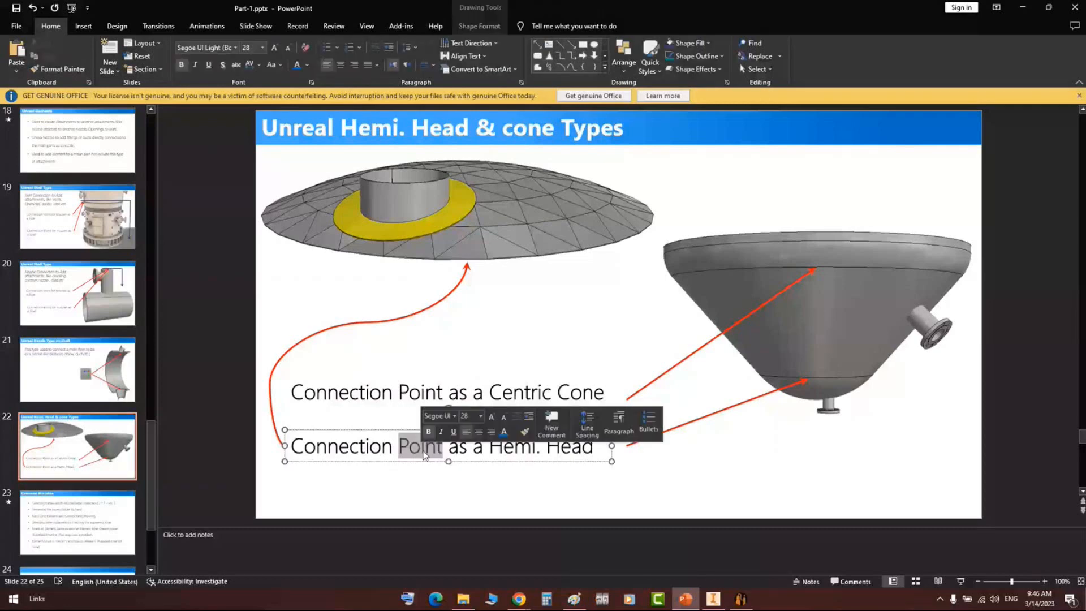
{"action": "left_click", "coordinate": [125, 527]}
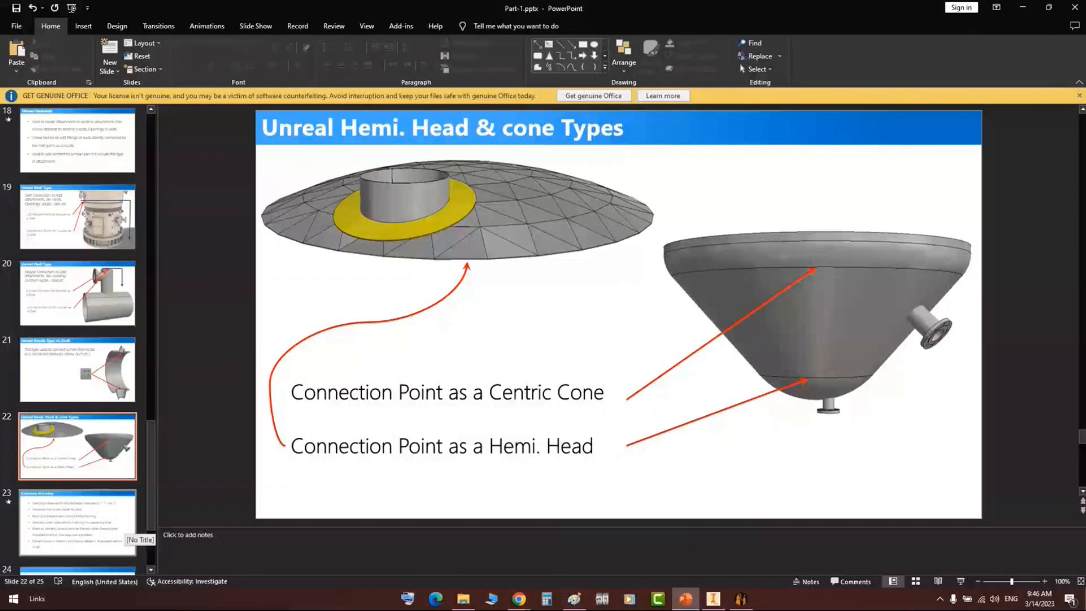
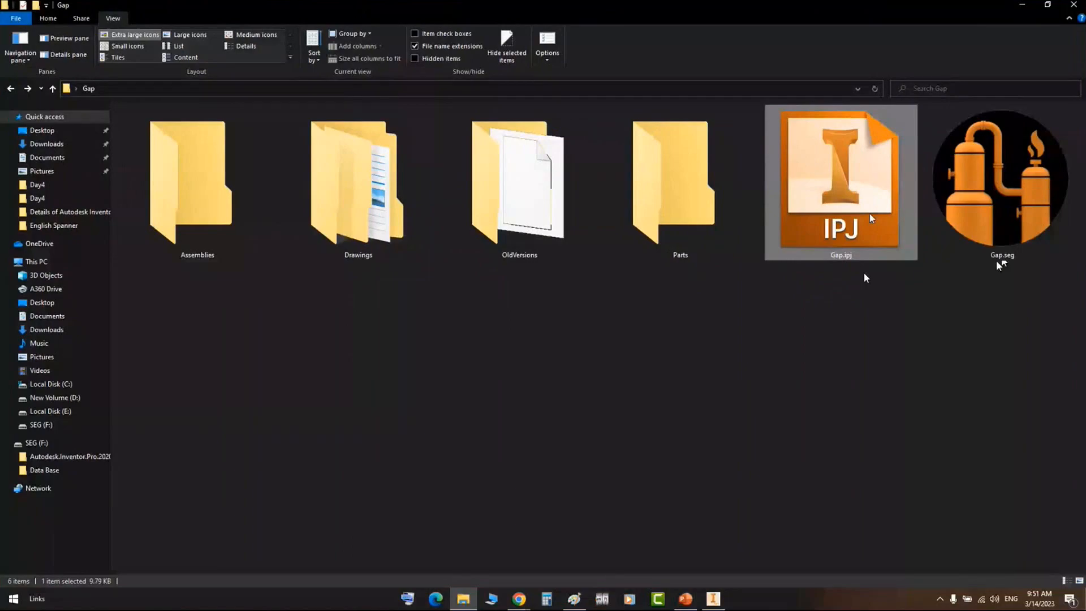
- Close the Gap folder window, duplicate the Gap folder on the desktop and rename the copy New Gap
{"action": "key", "text": "alt+F4"}
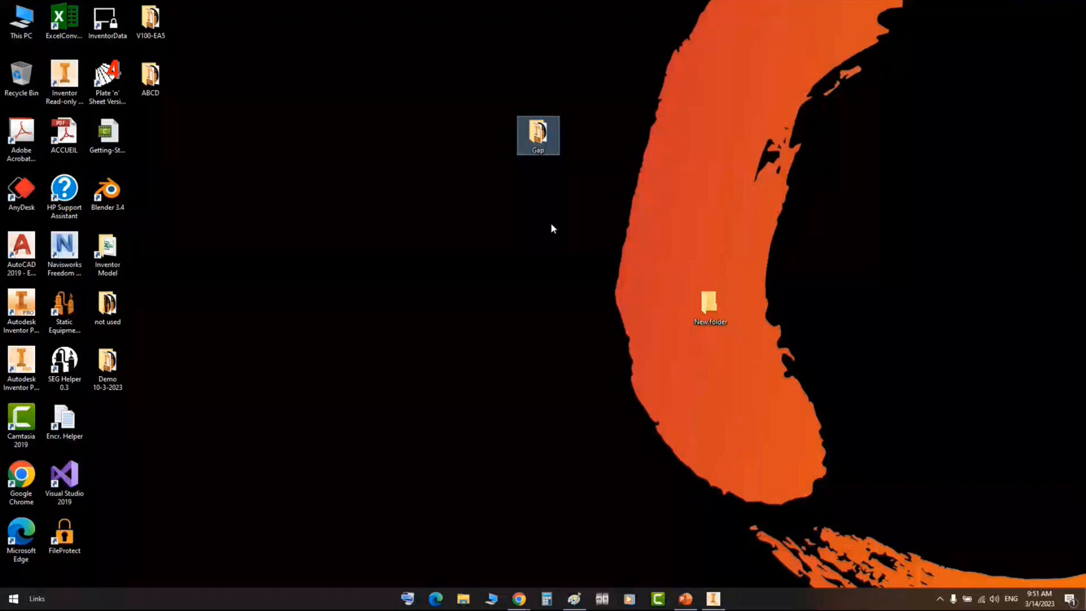
{"action": "key", "text": "ctrl+c"}
{"action": "key", "text": "ctrl+v"}
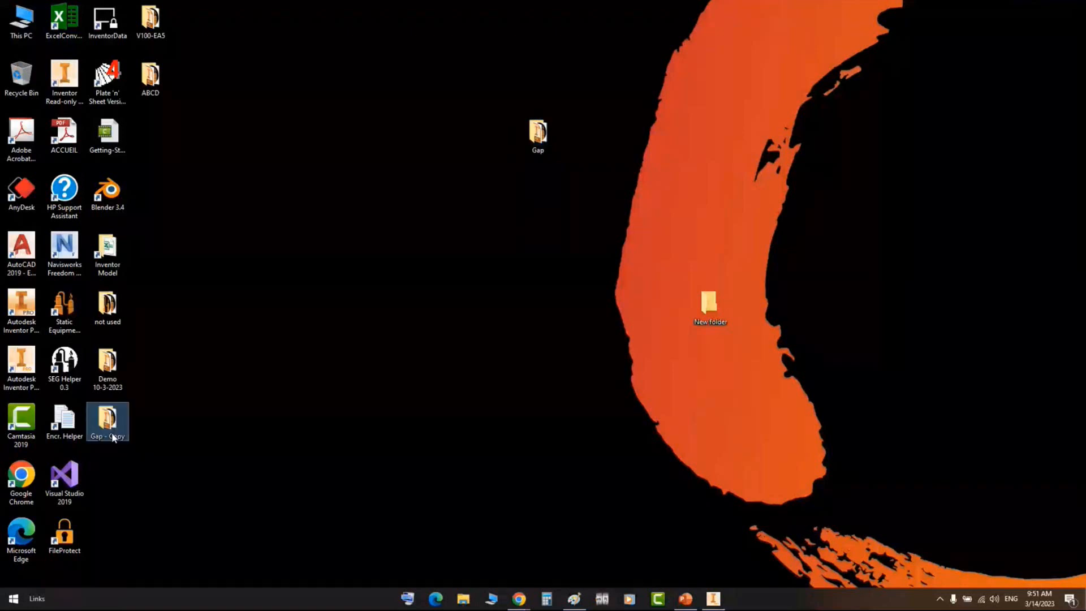
{"action": "left_click_drag", "start_coordinate": [113, 437], "coordinate": [328, 208]}
{"action": "key", "text": "F2"}
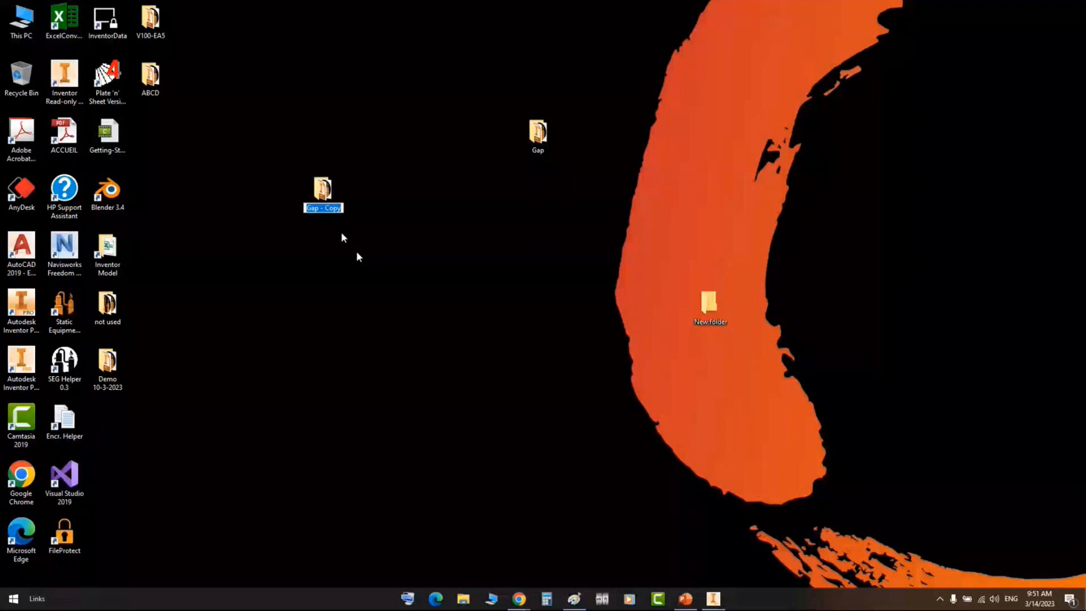
{"action": "type", "text": "New Gap"}
{"action": "left_click", "coordinate": [573, 113]}
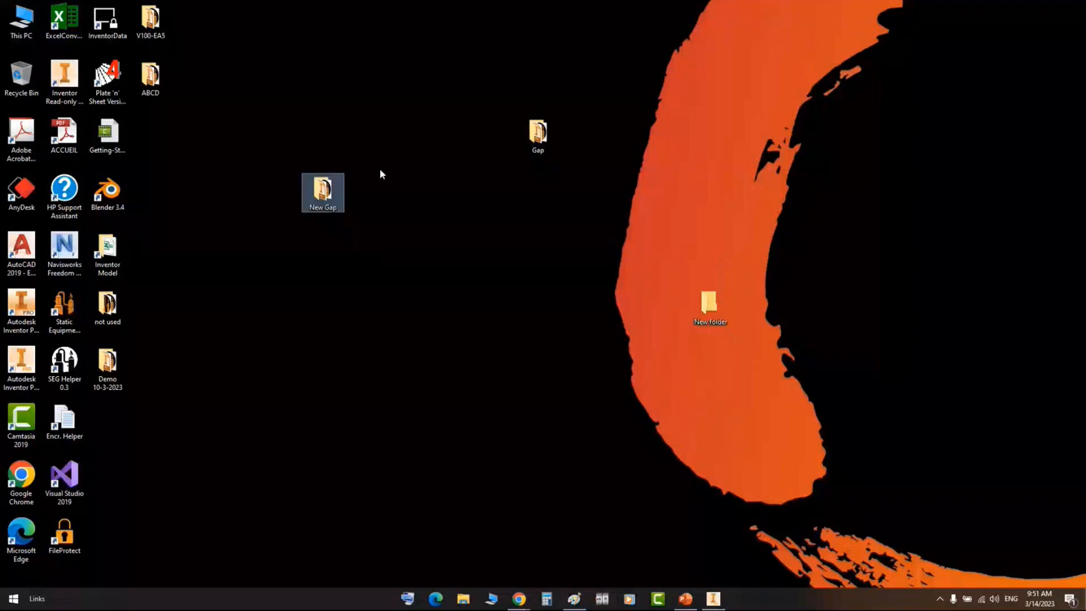
- Open the New Gap folder and show its contents as extra large icons
{"action": "double_click", "coordinate": [319, 192]}
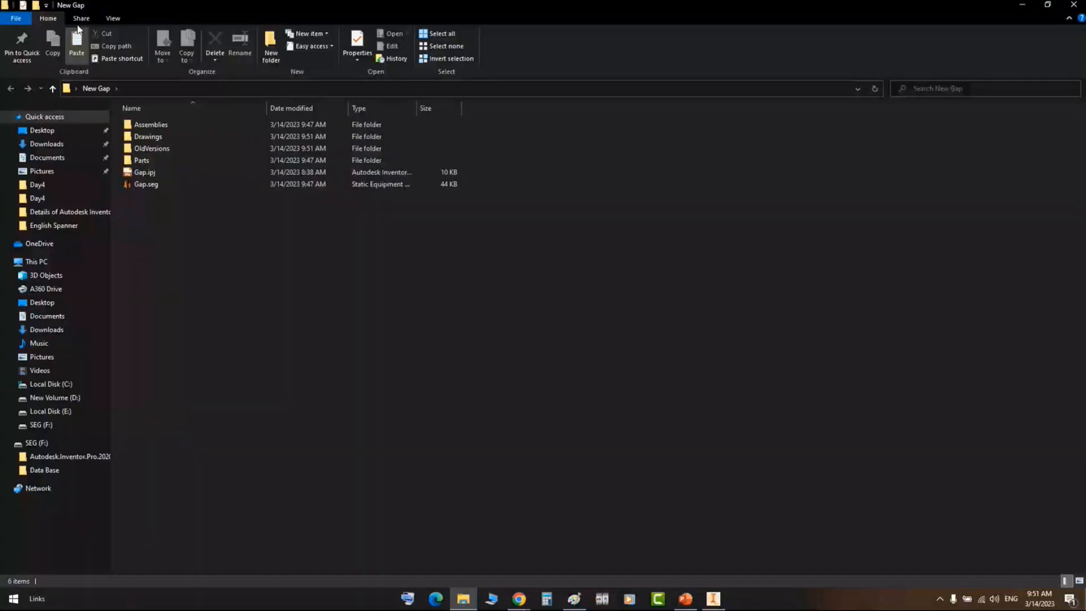
{"action": "left_click", "coordinate": [113, 18]}
{"action": "left_click", "coordinate": [130, 34]}
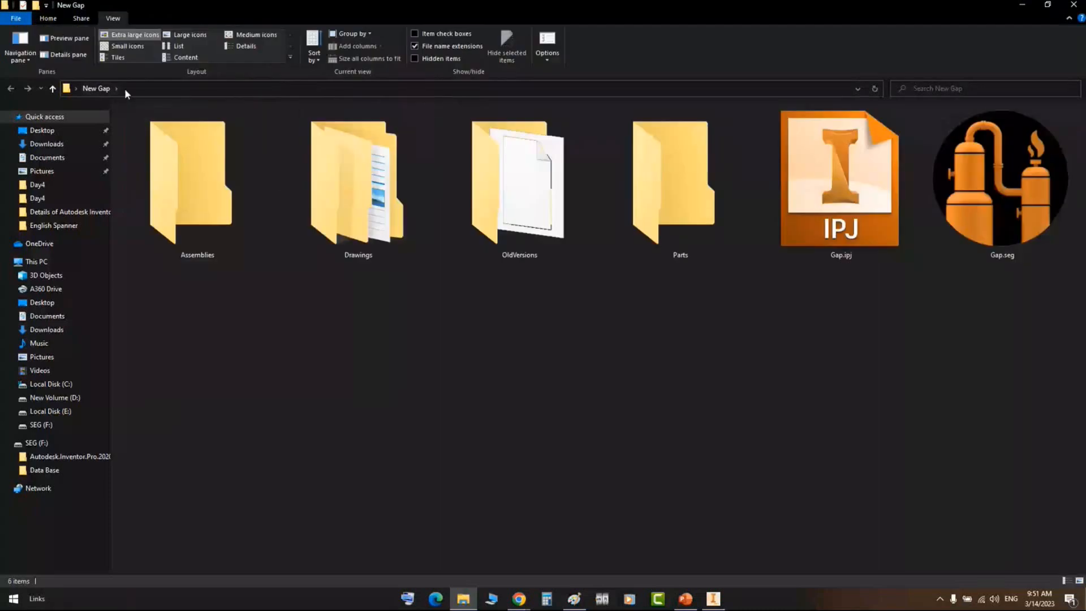
{"action": "left_click", "coordinate": [138, 88]}
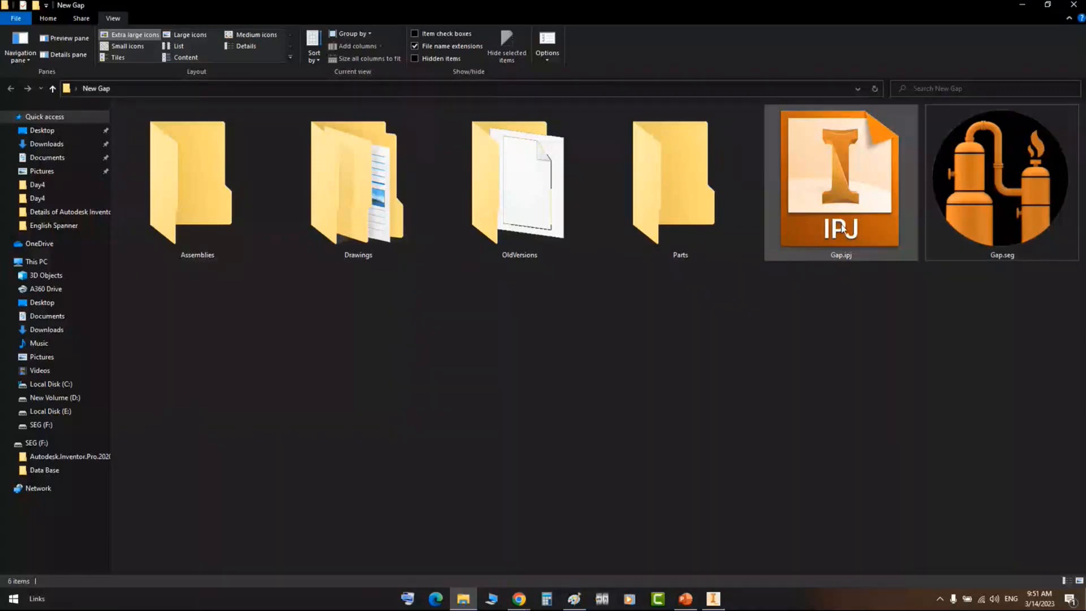
- Switch to Static Equipment Generator and open Gap.seg from the New Gap folder on the desktop
{"action": "left_click", "coordinate": [833, 199]}
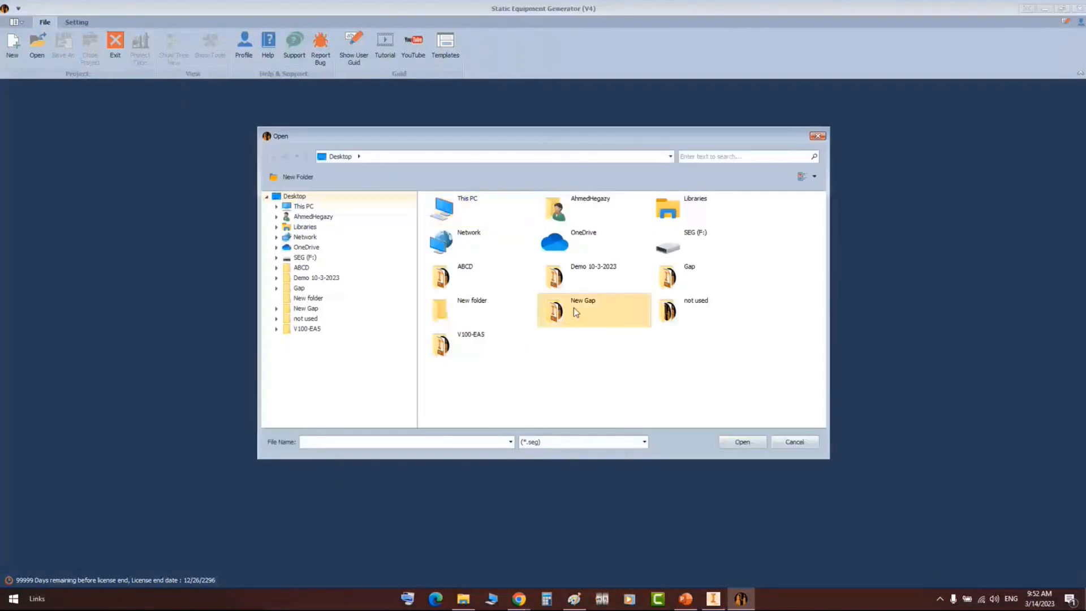
{"action": "left_click", "coordinate": [575, 312]}
{"action": "double_click", "coordinate": [576, 312]}
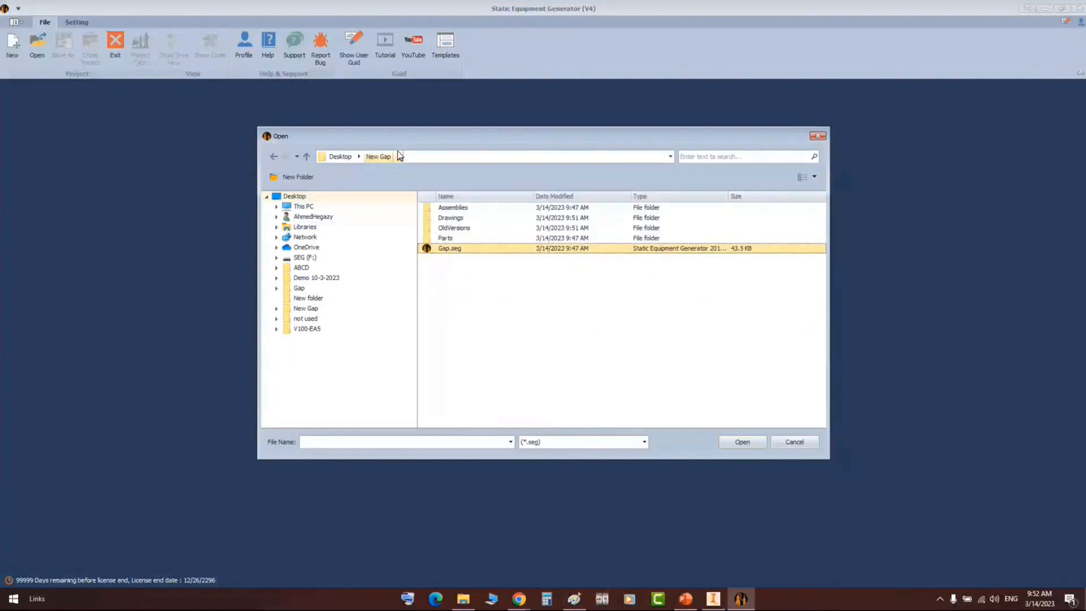
{"action": "left_click", "coordinate": [744, 442]}
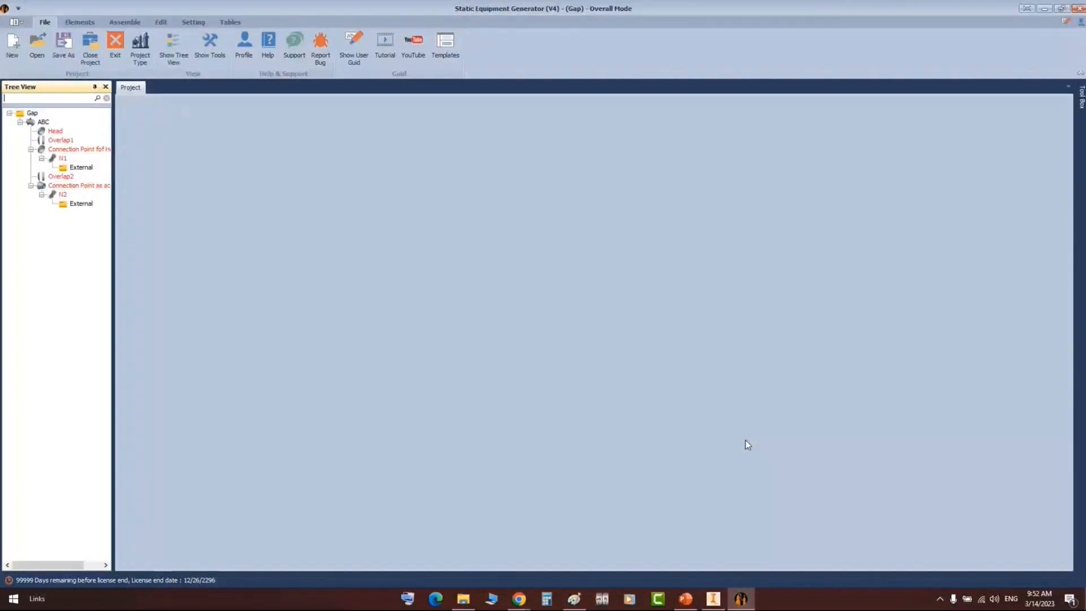
{"action": "left_click", "coordinate": [746, 440]}
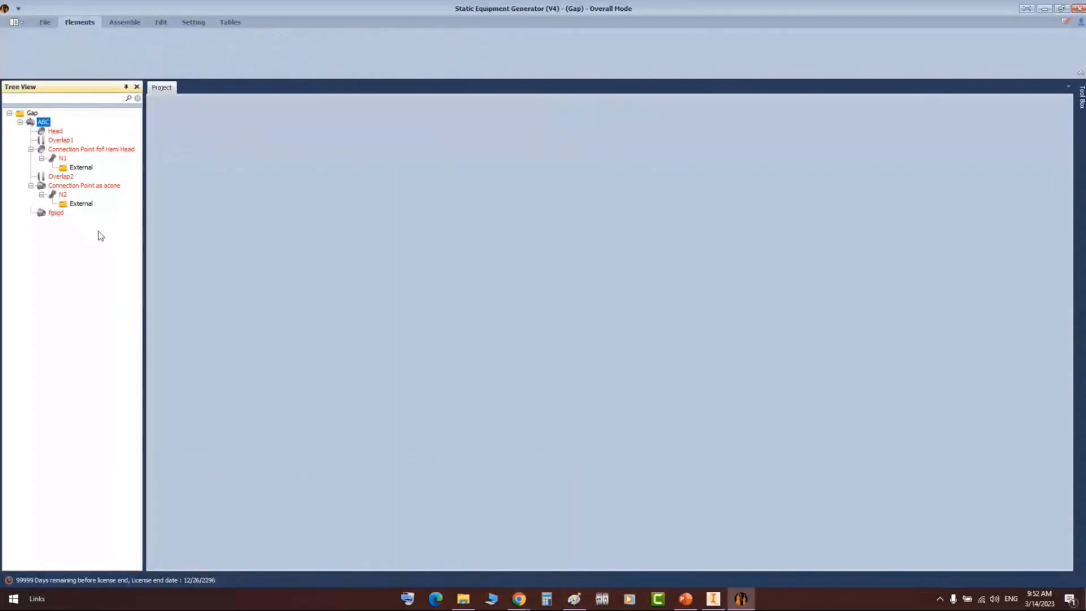
- Delete the cone element fgsgd from the ABC equipment
{"action": "left_click", "coordinate": [56, 212]}
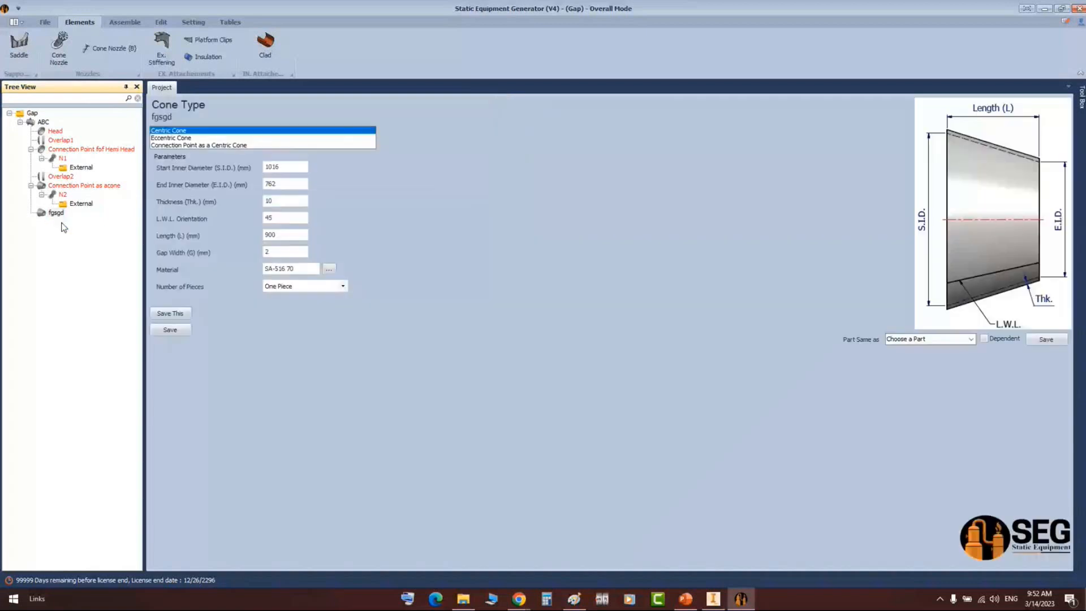
{"action": "key", "text": "Delete"}
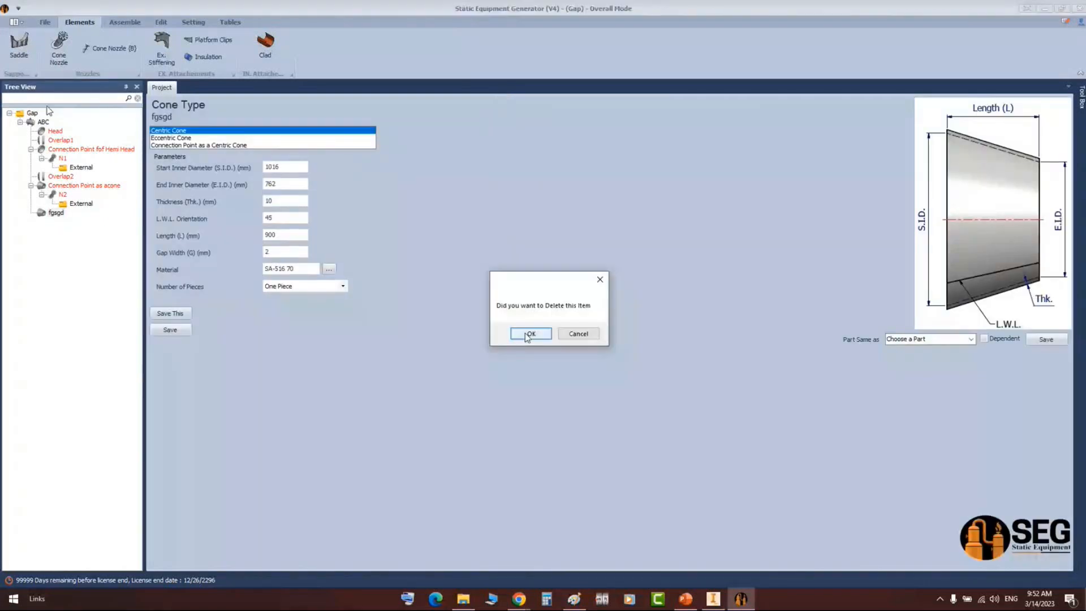
{"action": "left_click", "coordinate": [530, 333]}
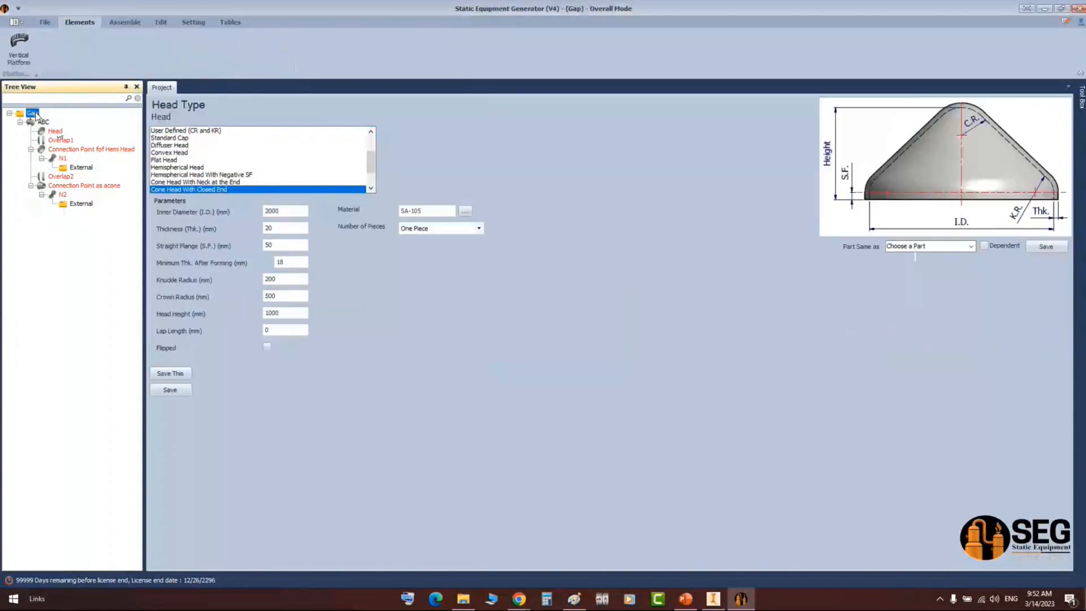
- Check the Gap project's details and file location without opening another file, and close the project
{"action": "left_click", "coordinate": [33, 113]}
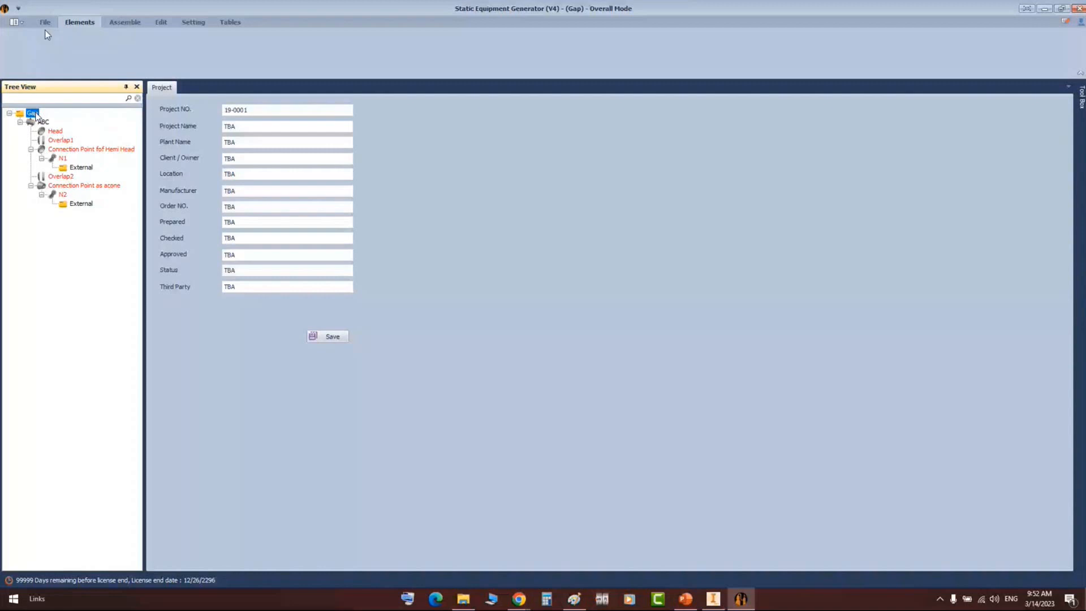
{"action": "left_click", "coordinate": [45, 22]}
{"action": "left_click", "coordinate": [37, 42]}
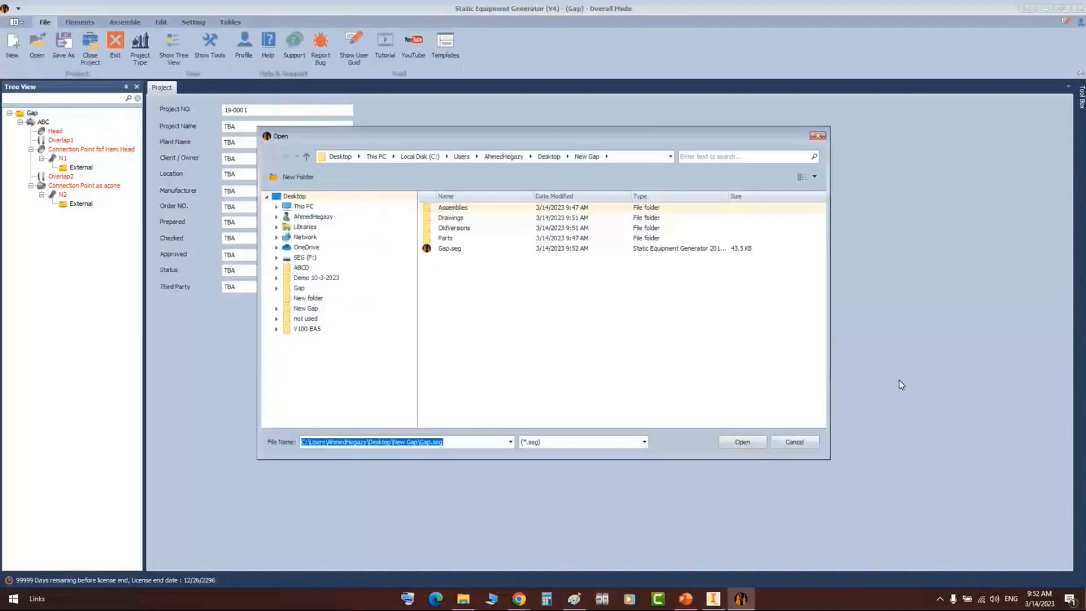
{"action": "left_click", "coordinate": [794, 442]}
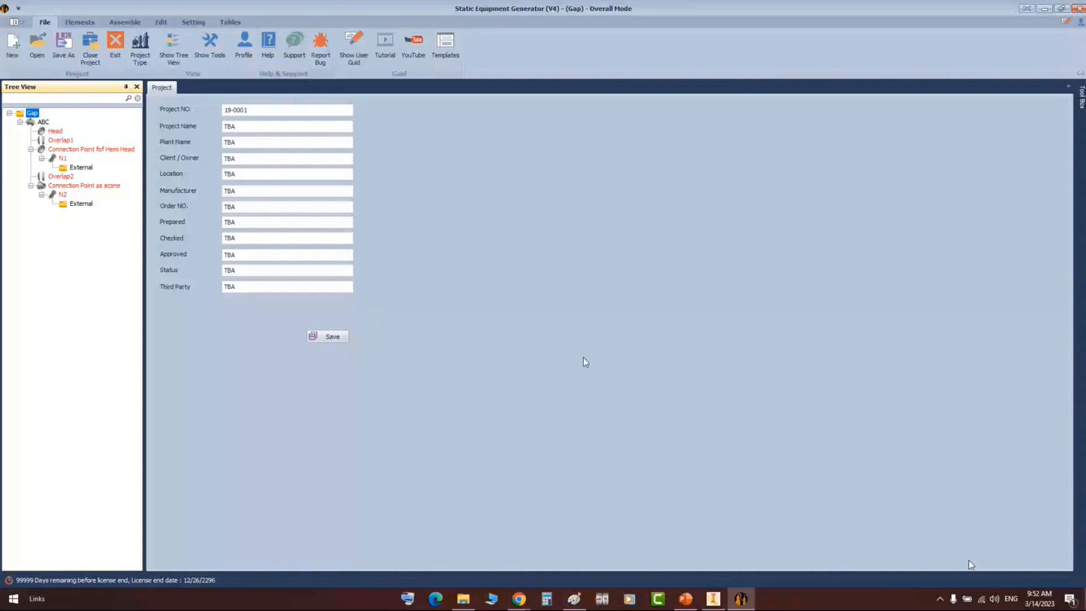
{"action": "left_click", "coordinate": [741, 599]}
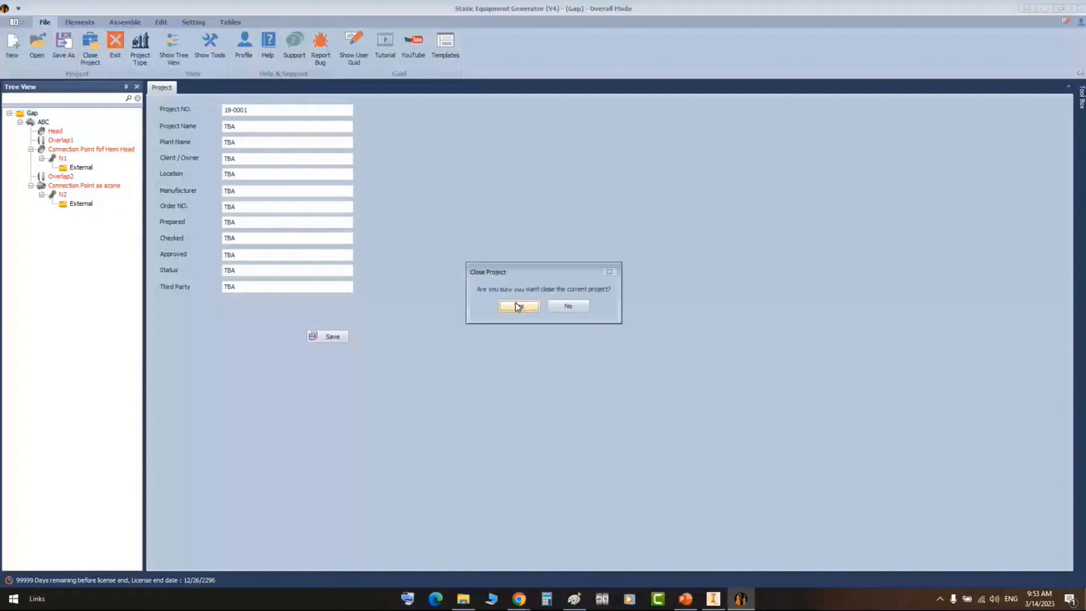
{"action": "left_click", "coordinate": [516, 305]}
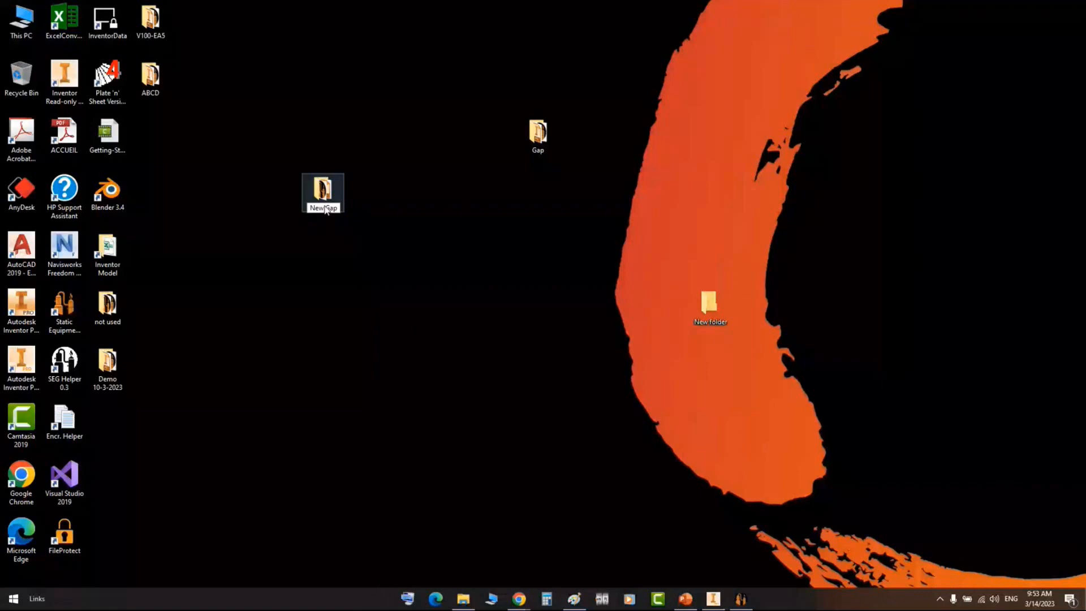
- In the New Gap folder on the desktop, rename the project's SEG and IPJ files as New Gap
{"action": "double_click", "coordinate": [323, 192]}
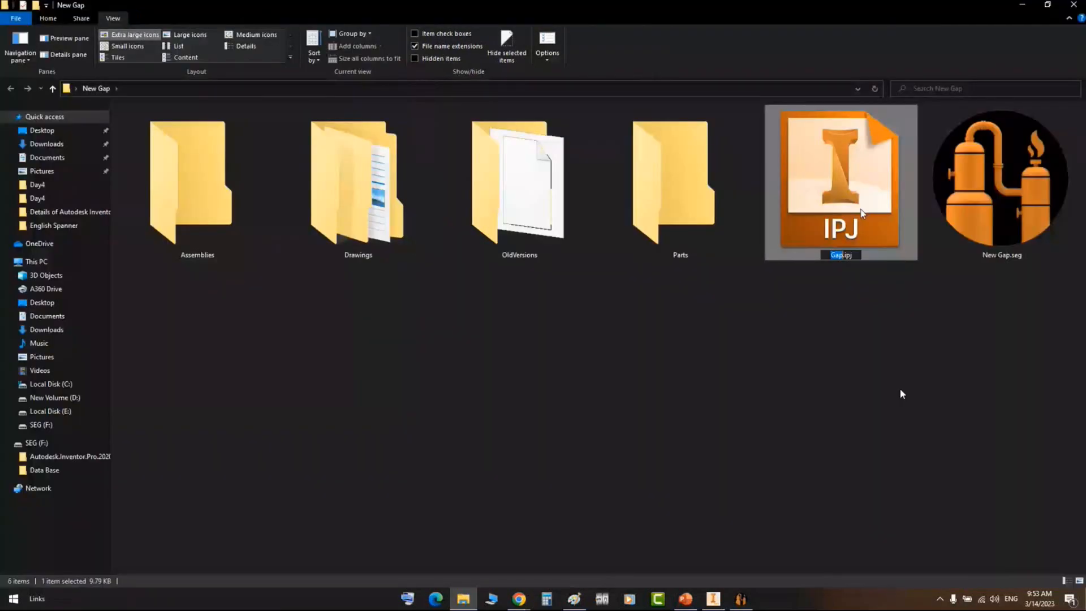
{"action": "type", "text": "New Gap"}
{"action": "left_click", "coordinate": [864, 285]}
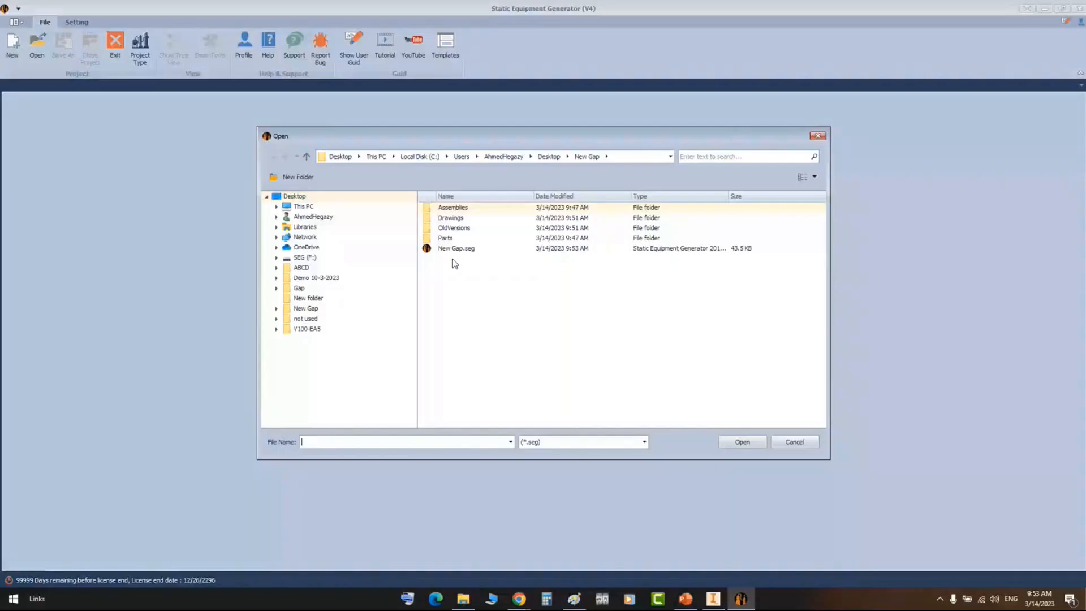
- Open New Gap.seg in Static Equipment Generator and try to add a shell named weweq to the ABC equipment
{"action": "double_click", "coordinate": [455, 249]}
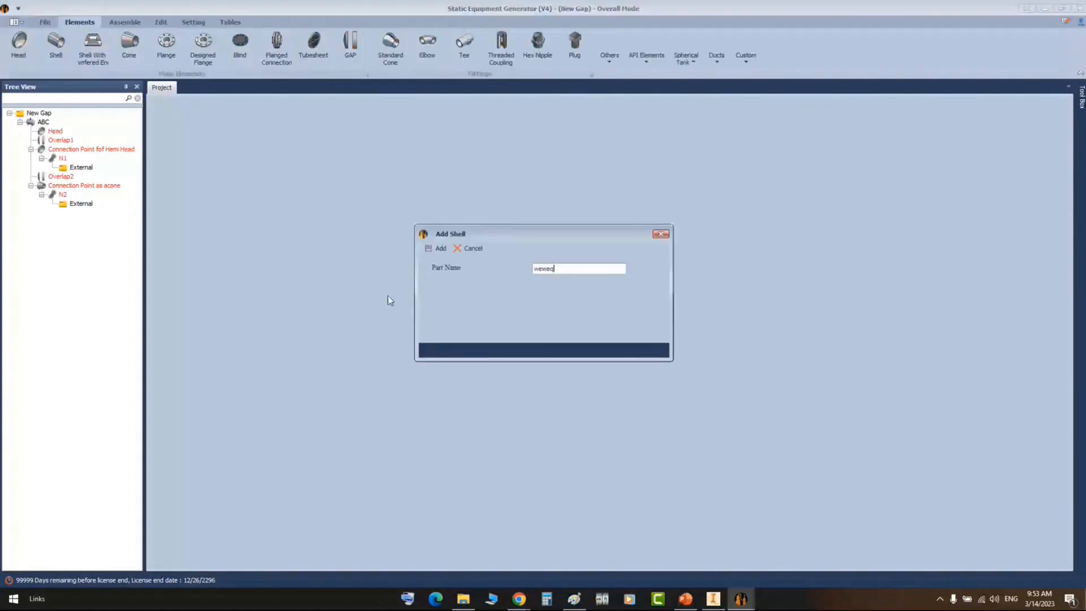
{"action": "left_click", "coordinate": [436, 249]}
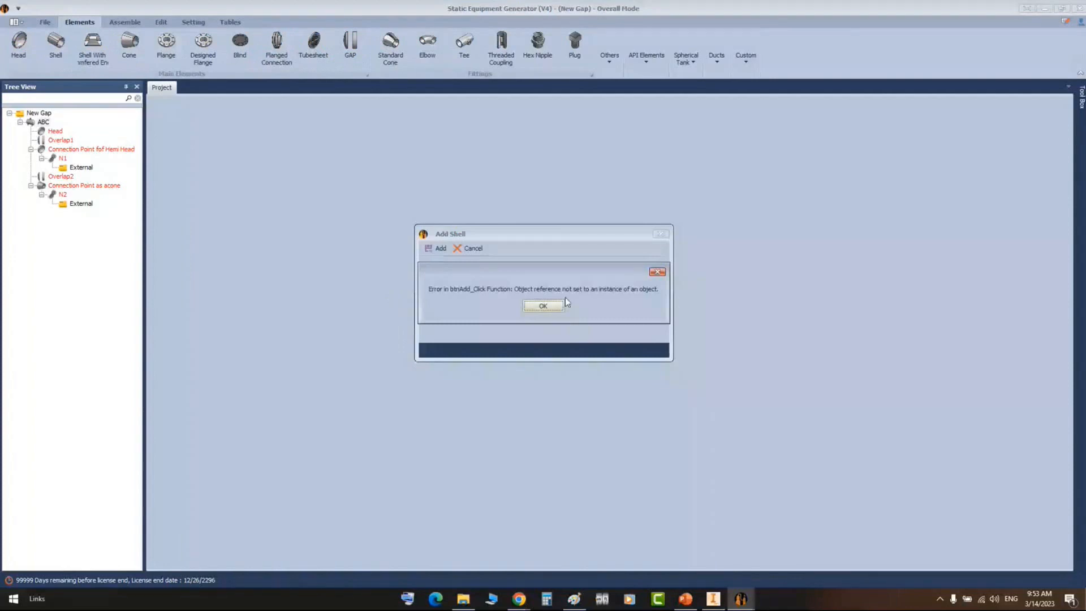
{"action": "left_click_drag", "start_coordinate": [565, 297], "coordinate": [568, 174]}
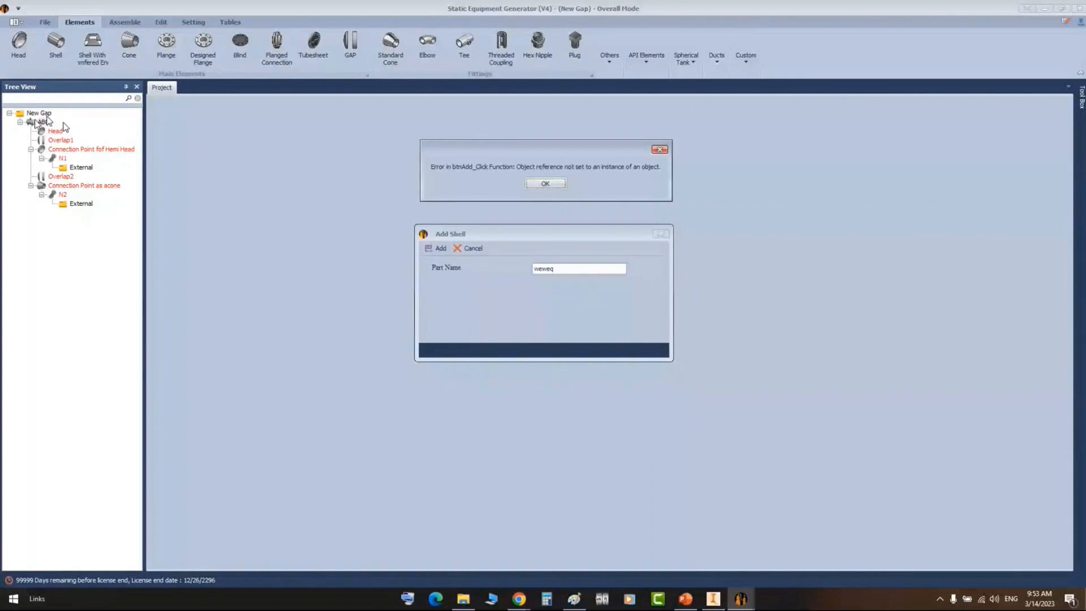
- Switch to PowerPoint and review slide 25 on renaming the project folder and SEG file by hand
{"action": "key", "text": "alt+Tab"}
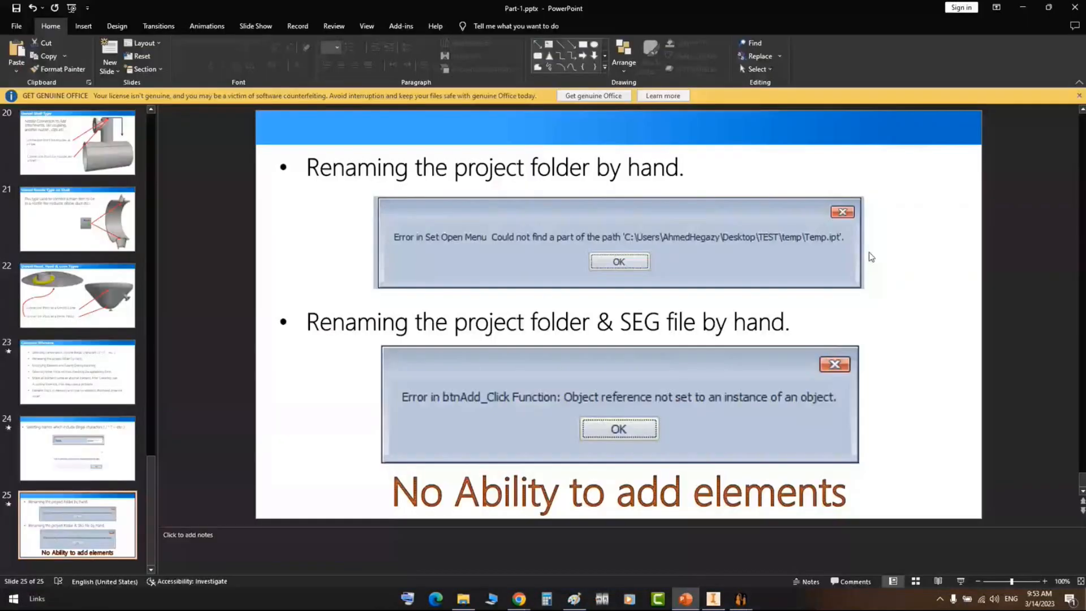
{"action": "key", "text": "shift+F5"}
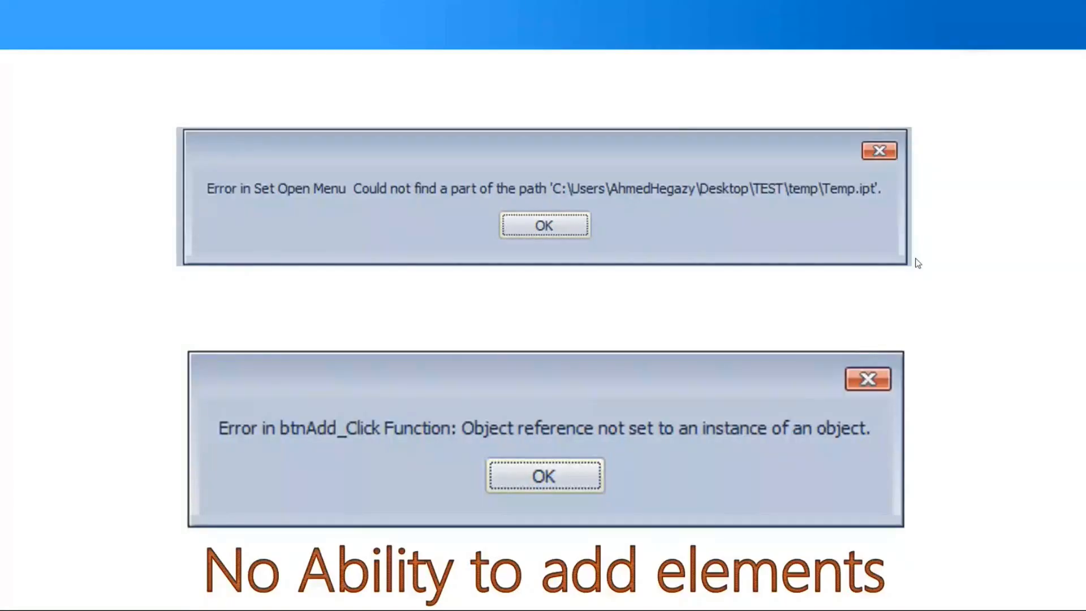
{"action": "left_click", "coordinate": [917, 263]}
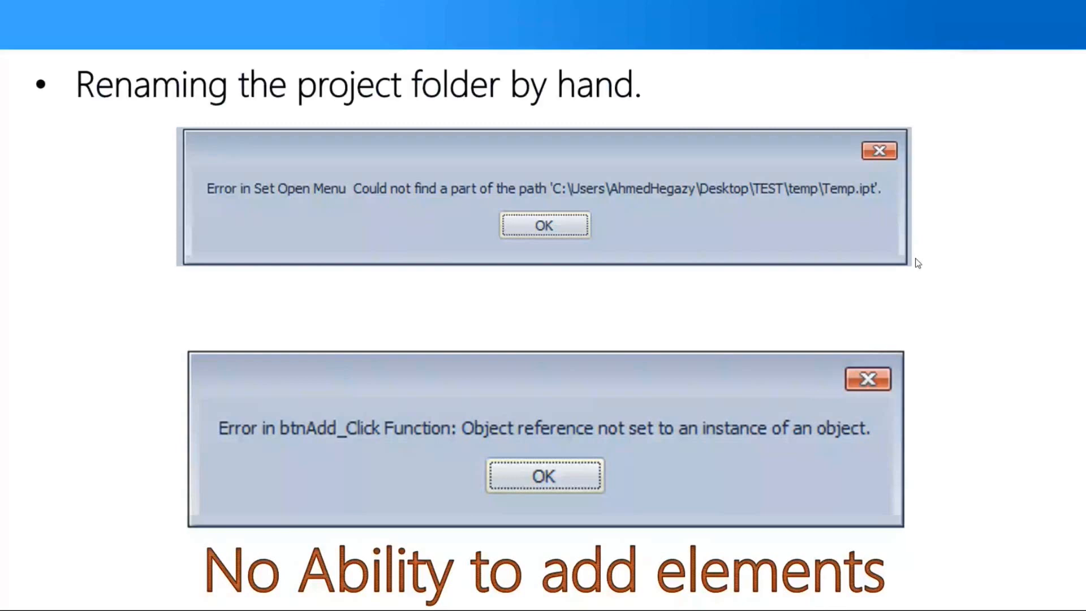
{"action": "key", "text": "Escape"}
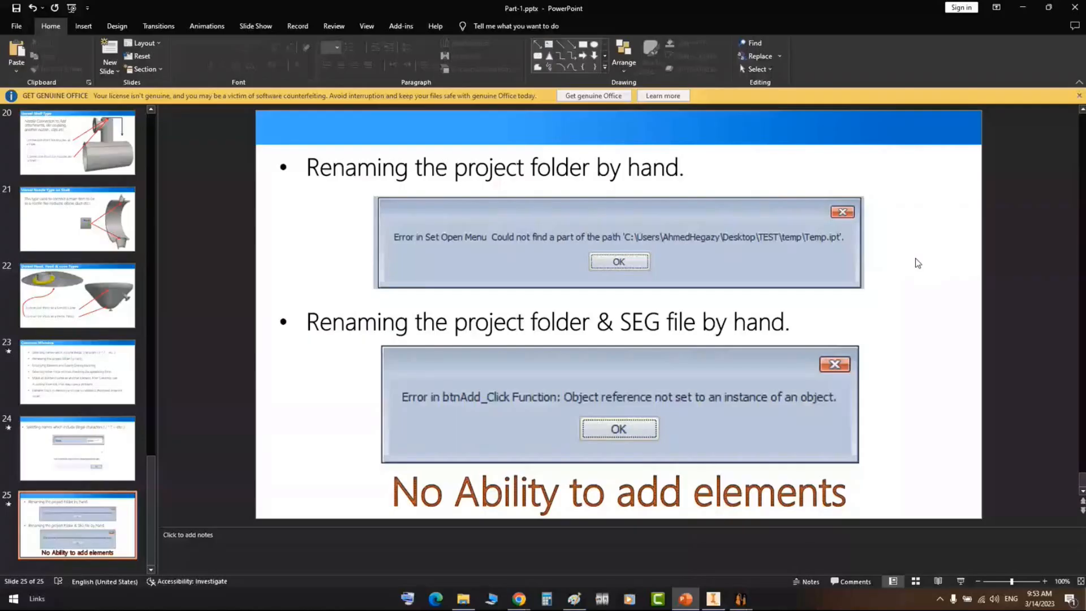
- Switch back to Static Equipment Generator, close the New Gap project and open the original Gap project
{"action": "key", "text": "alt+Tab"}
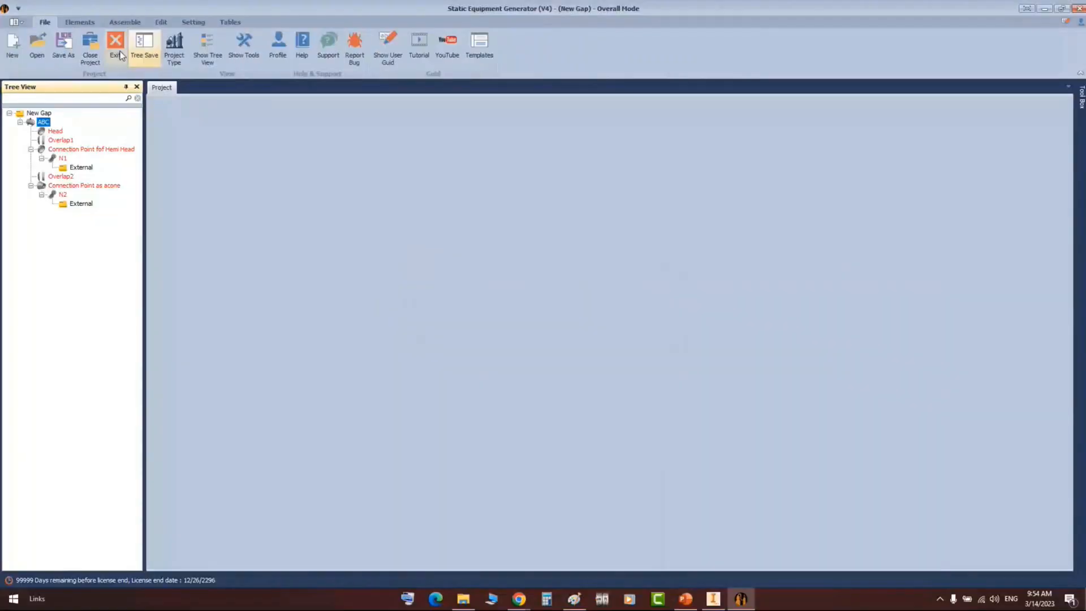
{"action": "left_click", "coordinate": [117, 51]}
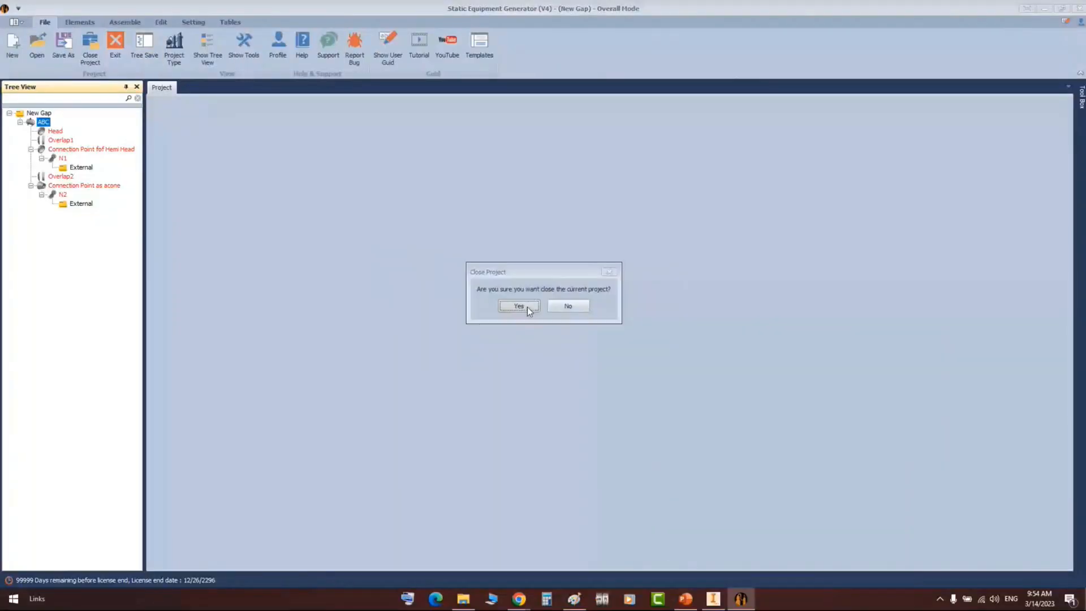
{"action": "left_click", "coordinate": [518, 306]}
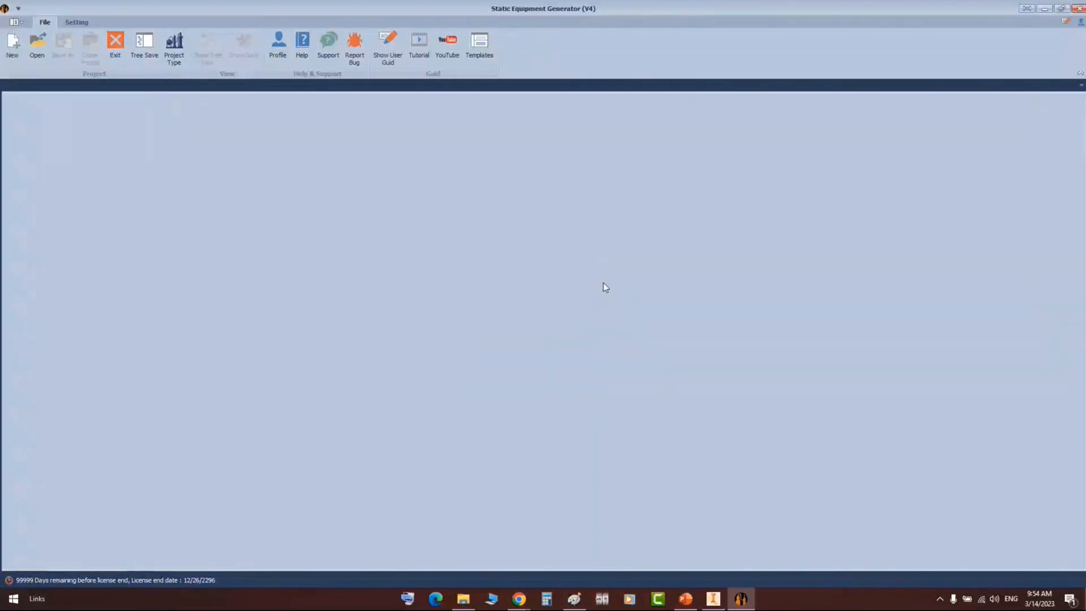
{"action": "key", "text": "ctrl+o"}
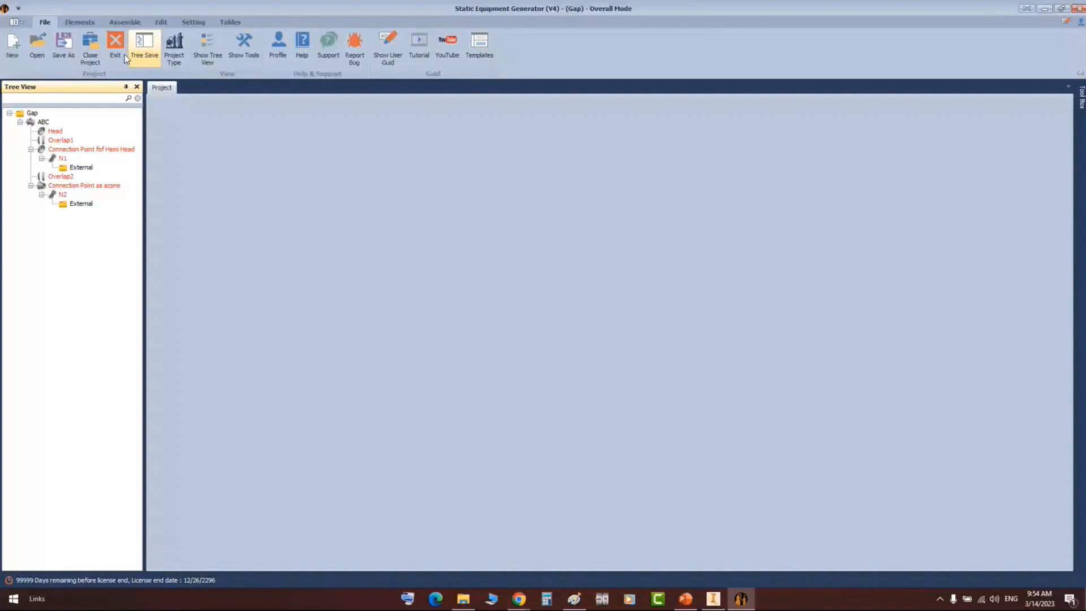
- Save the Gap project as Test Gap Project in the Desktop folder
{"action": "left_click", "coordinate": [125, 55]}
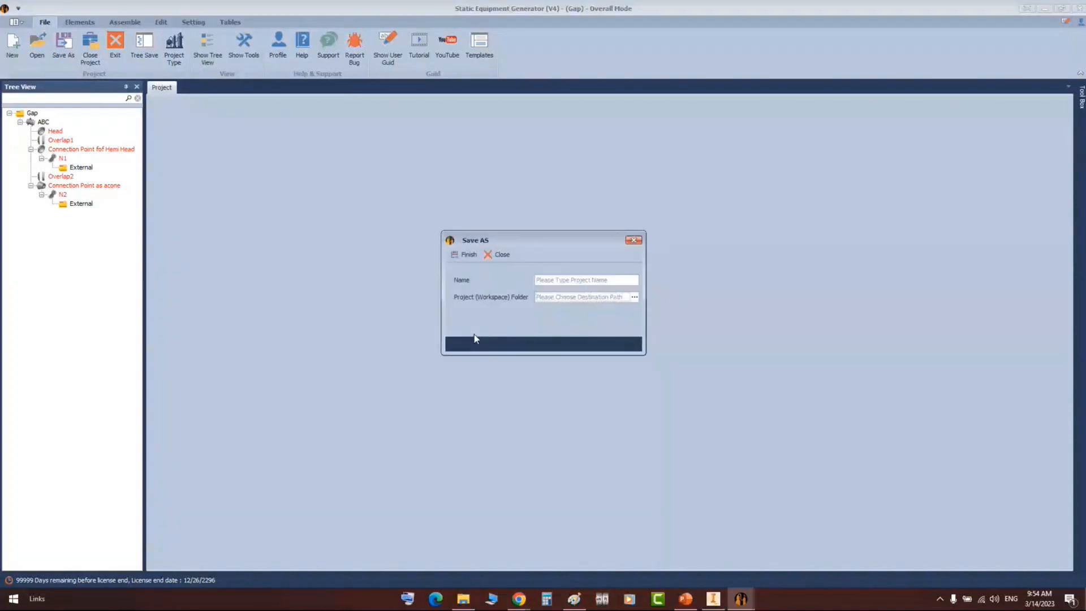
{"action": "left_click", "coordinate": [634, 297]}
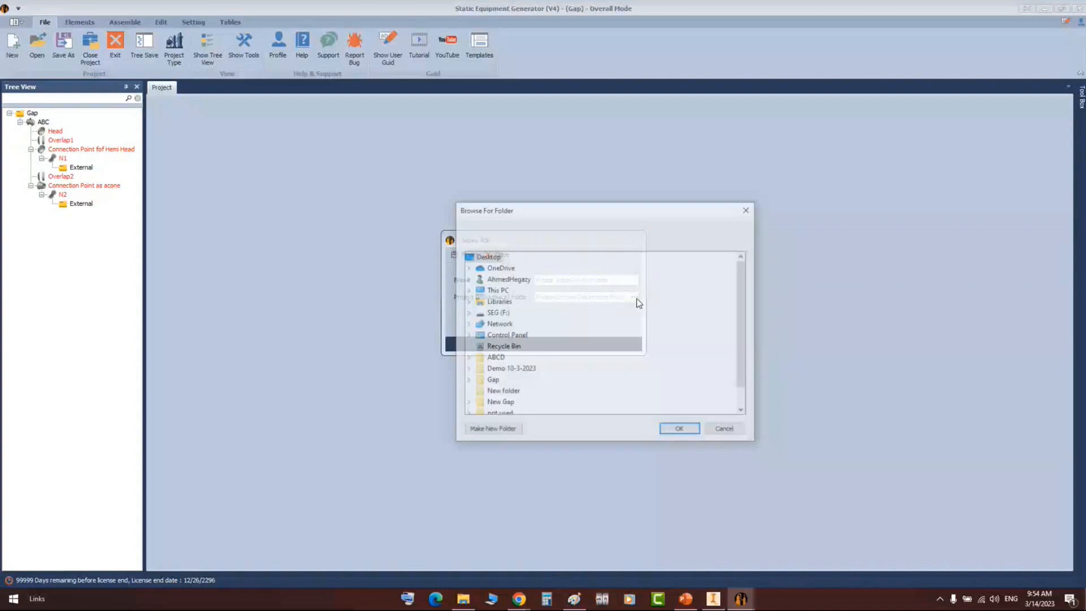
{"action": "left_click", "coordinate": [681, 431]}
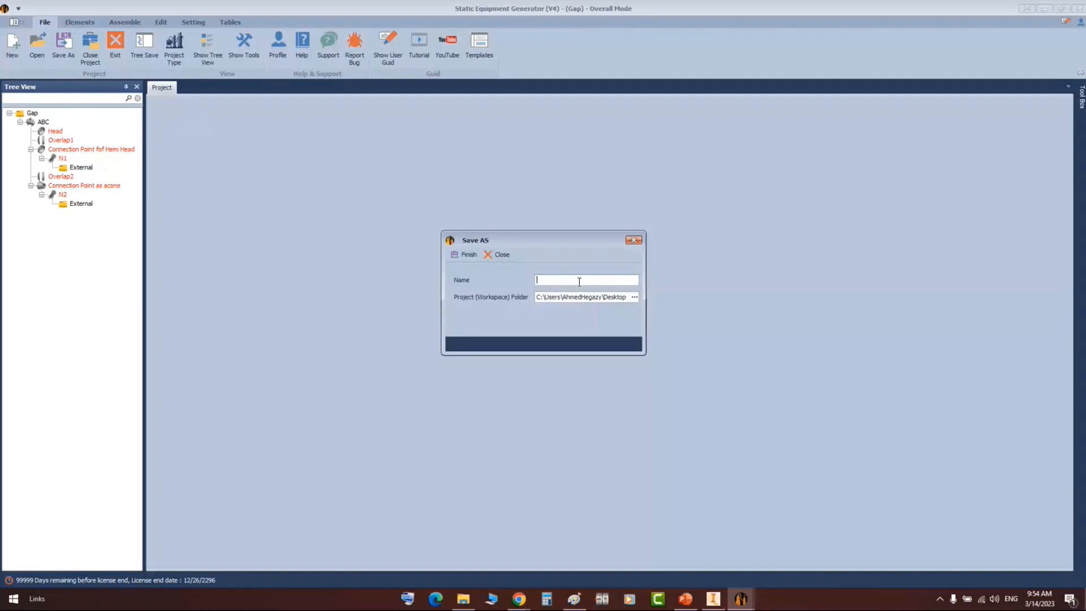
{"action": "type", "text": "Tes"}
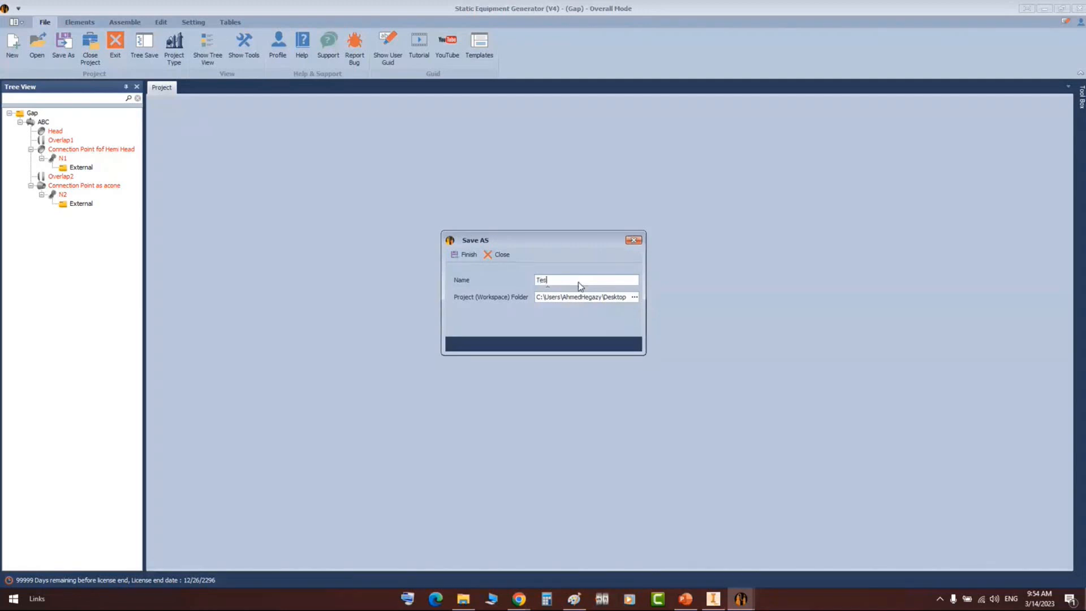
{"action": "type", "text": "t Gap Project"}
{"action": "left_click", "coordinate": [467, 255]}
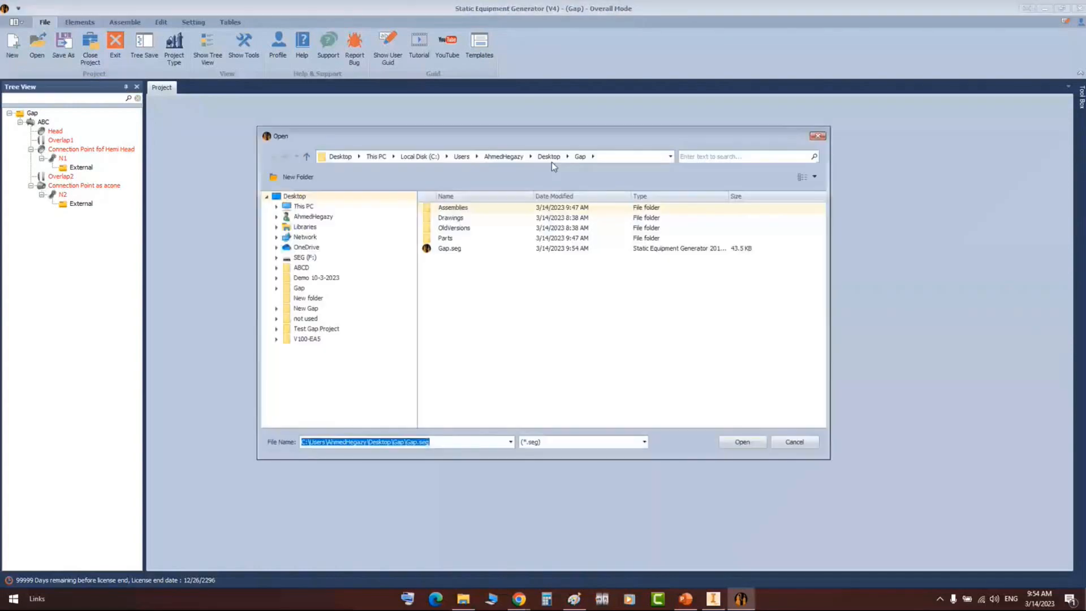
- Open Test Gap Project.seg from the Test Gap Project folder on the desktop
{"action": "left_click", "coordinate": [549, 157]}
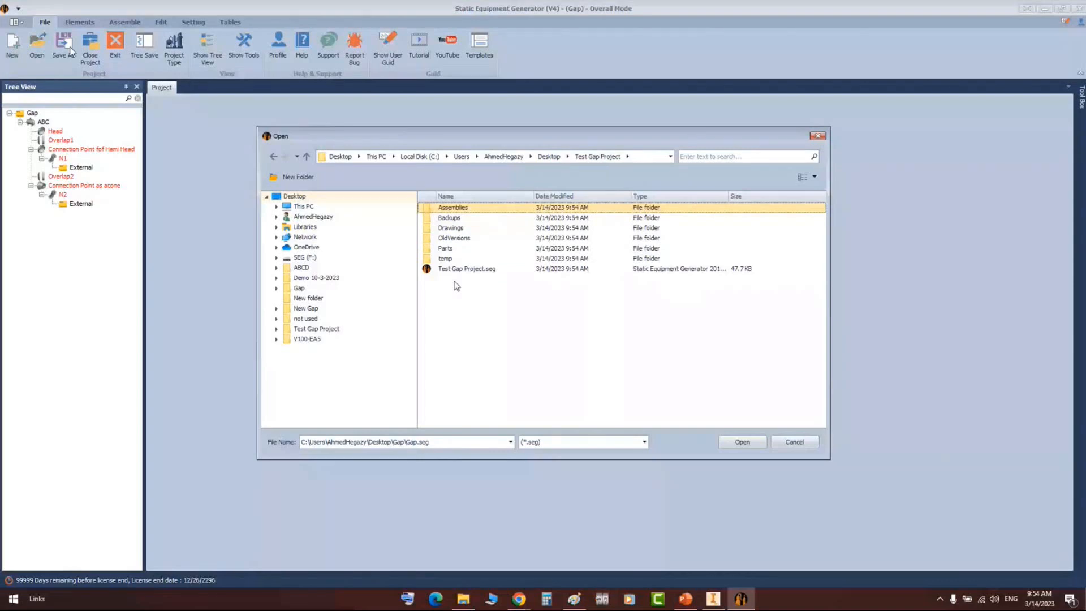
{"action": "left_click", "coordinate": [457, 270]}
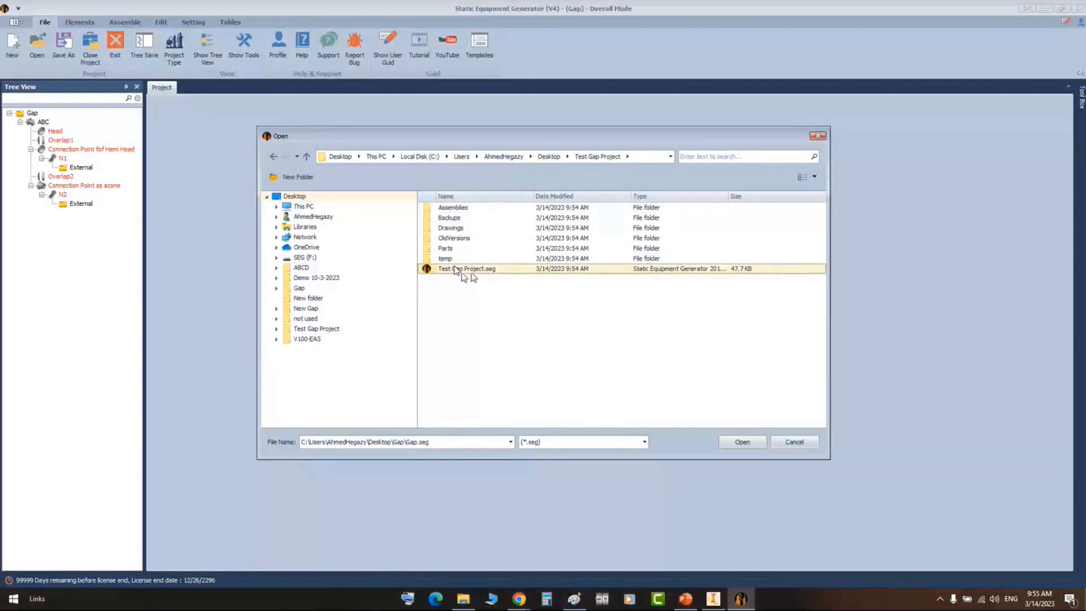
{"action": "double_click", "coordinate": [490, 267]}
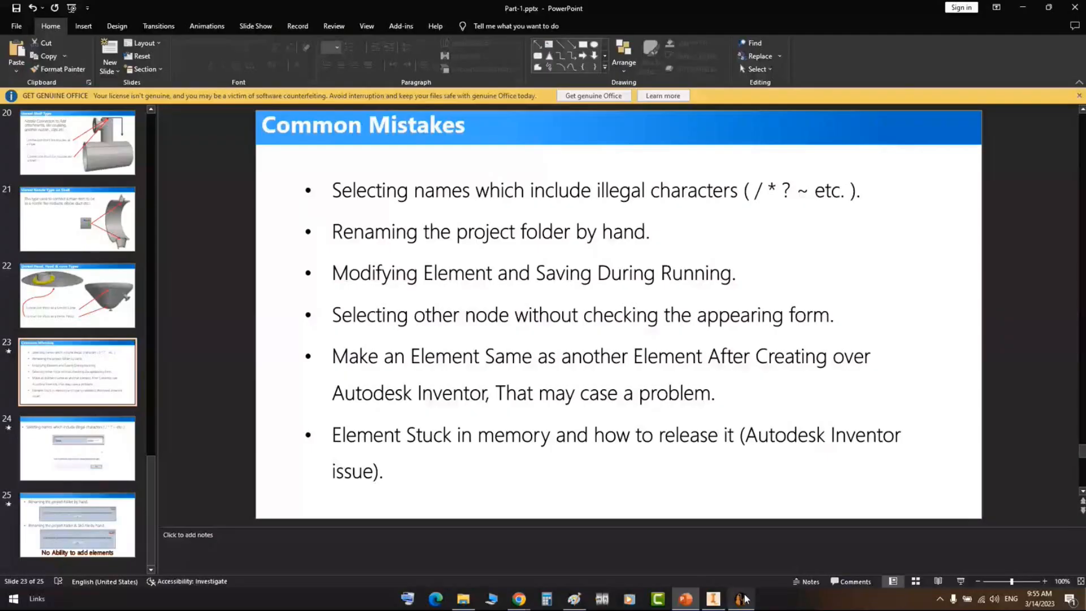
- Present the Common Mistakes slide in PowerPoint, up to modifying an element and saving during running
{"action": "left_click", "coordinate": [497, 273]}
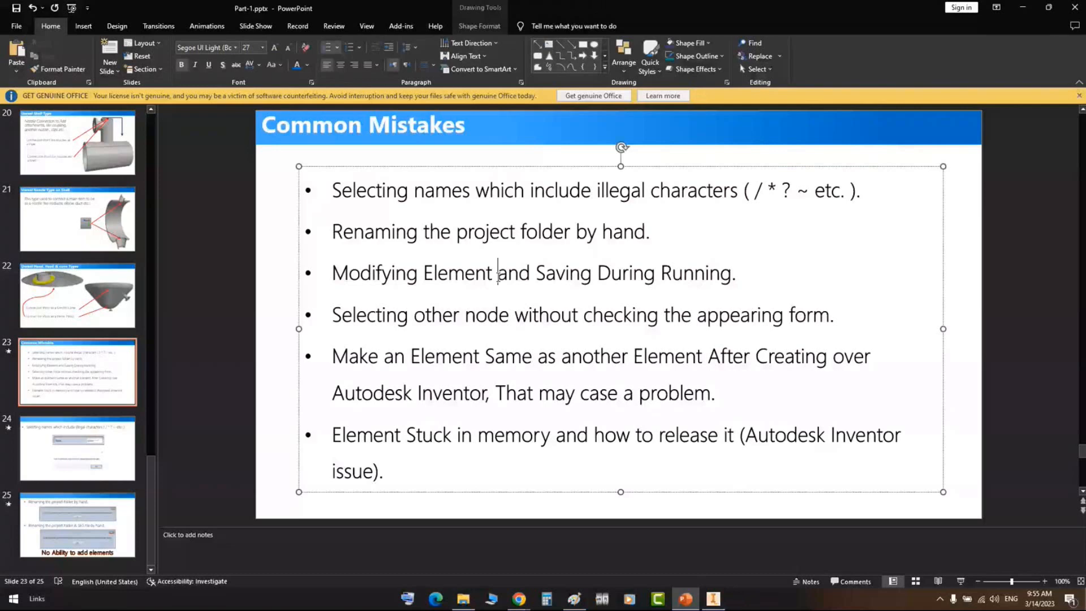
{"action": "key", "text": "shift+F5"}
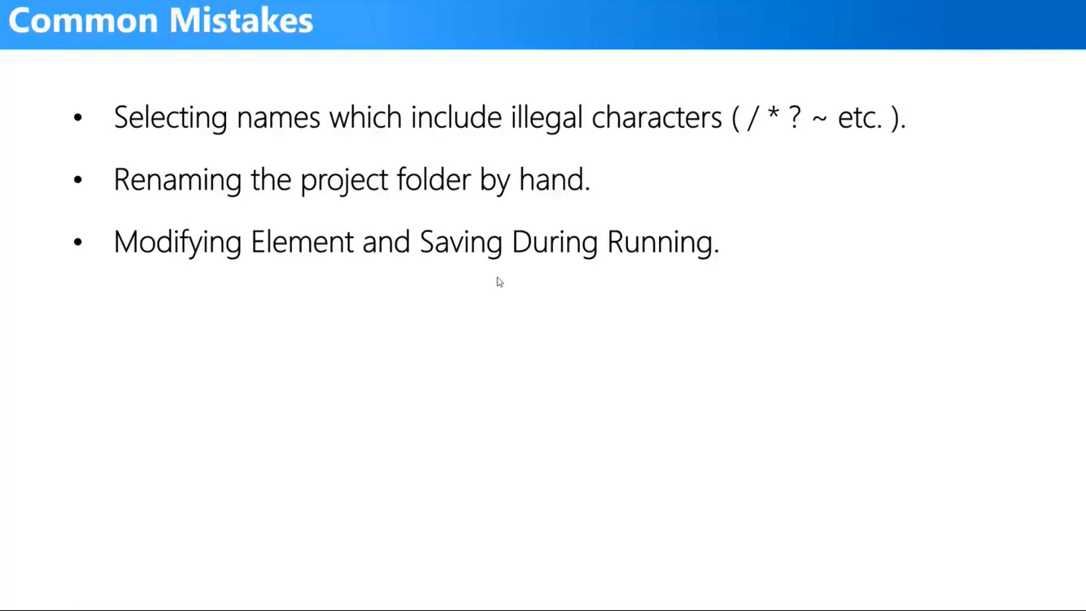
- End the slide show and return to Static Equipment Generator with no project open
{"action": "key", "text": "Escape"}
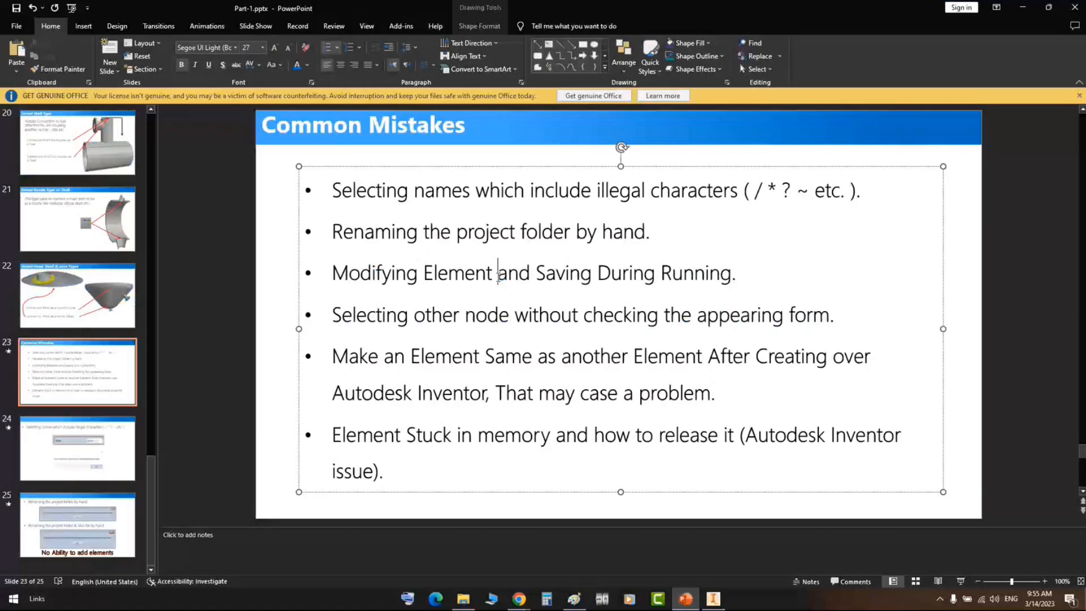
{"action": "key", "text": "alt+Tab"}
{"action": "key", "text": "alt+F4"}
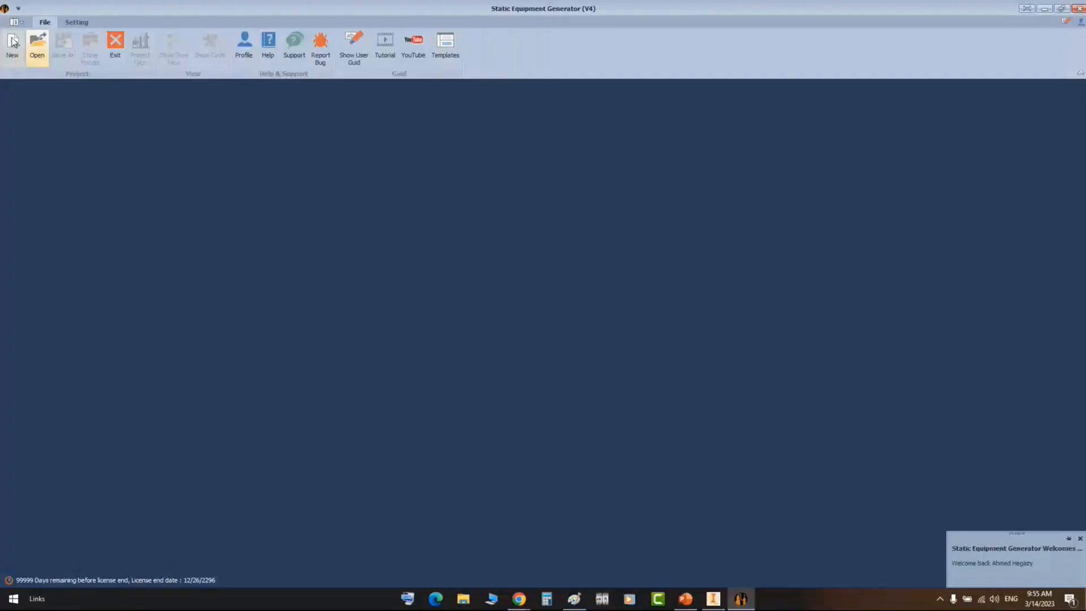
- Create a new Overall project named Test Project in the Desktop folder
{"action": "left_click", "coordinate": [12, 41]}
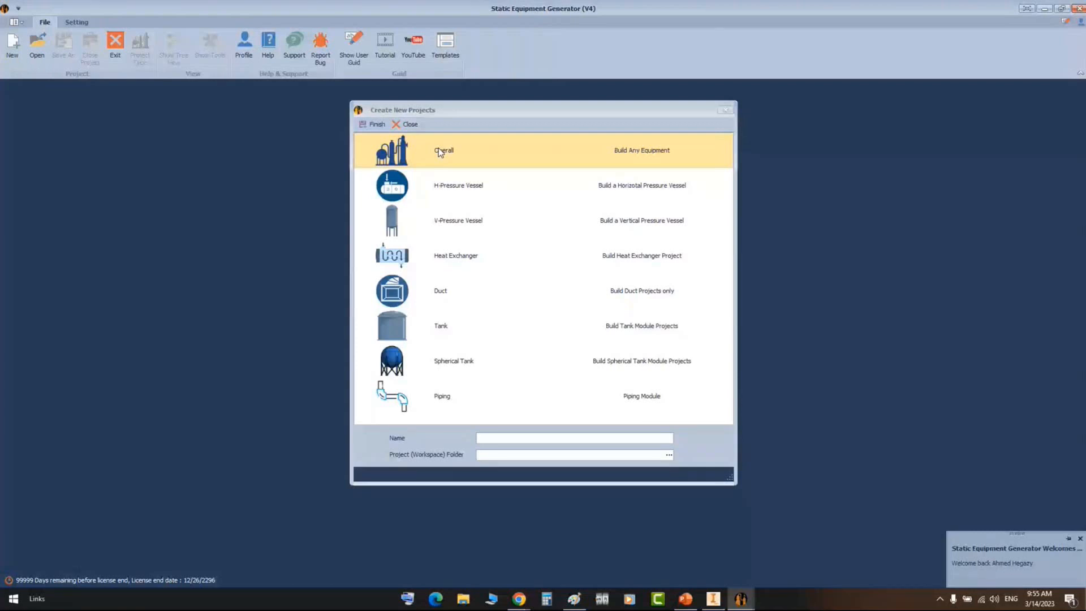
{"action": "left_click", "coordinate": [521, 437]}
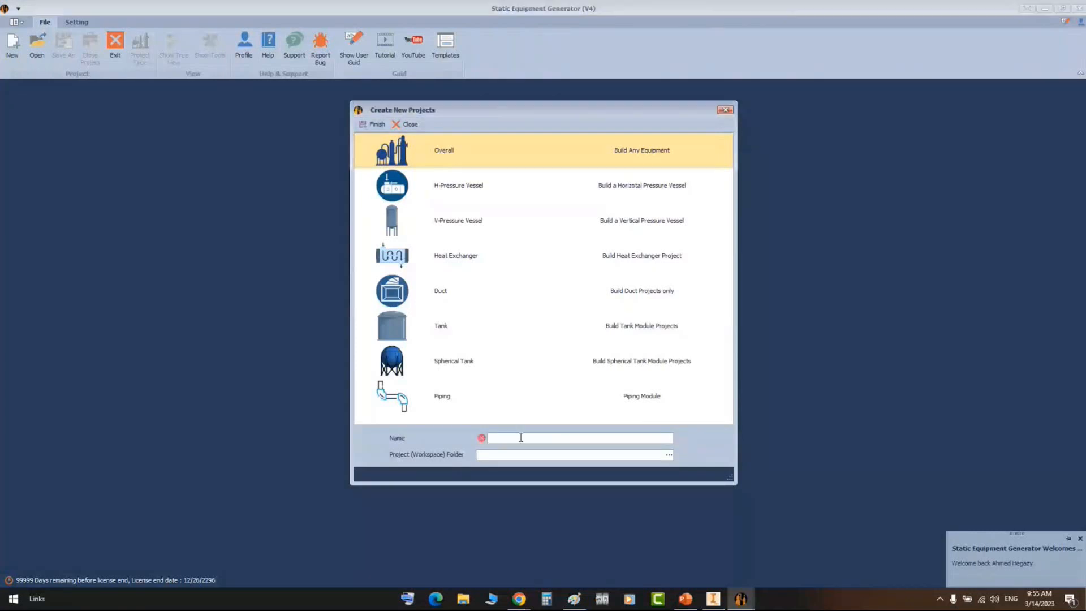
{"action": "type", "text": "Ts"}
{"action": "key", "text": "BackSpace"}
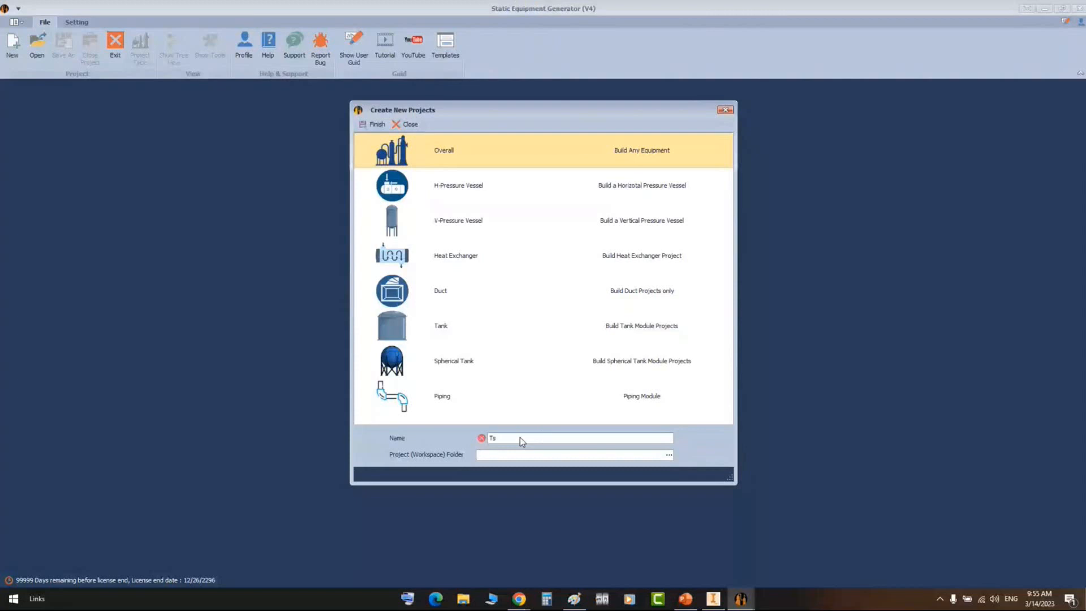
{"action": "type", "text": "est Project"}
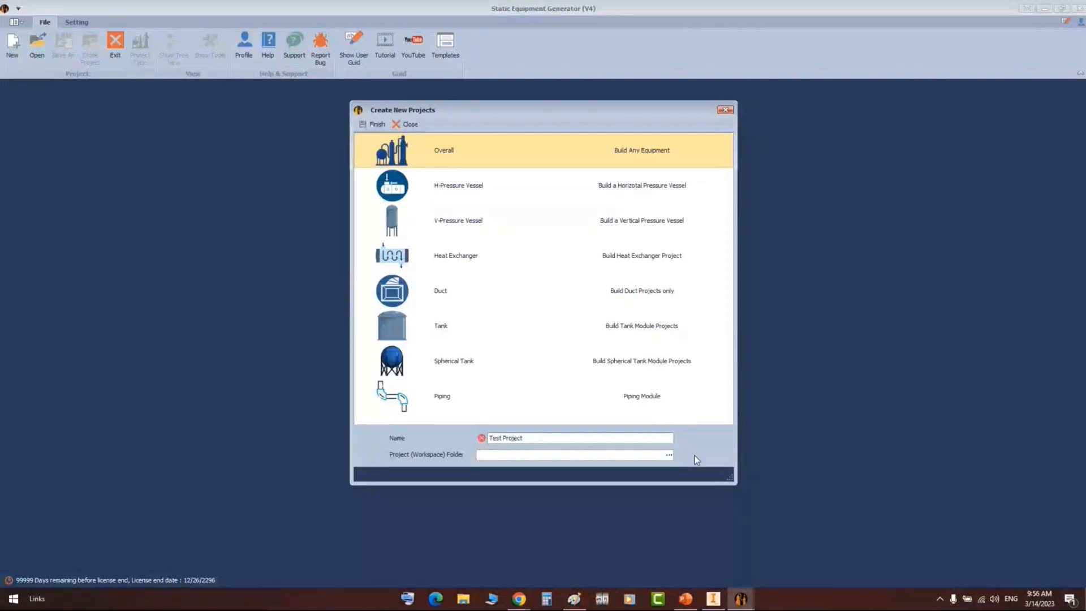
{"action": "left_click", "coordinate": [668, 455]}
{"action": "left_click", "coordinate": [681, 430]}
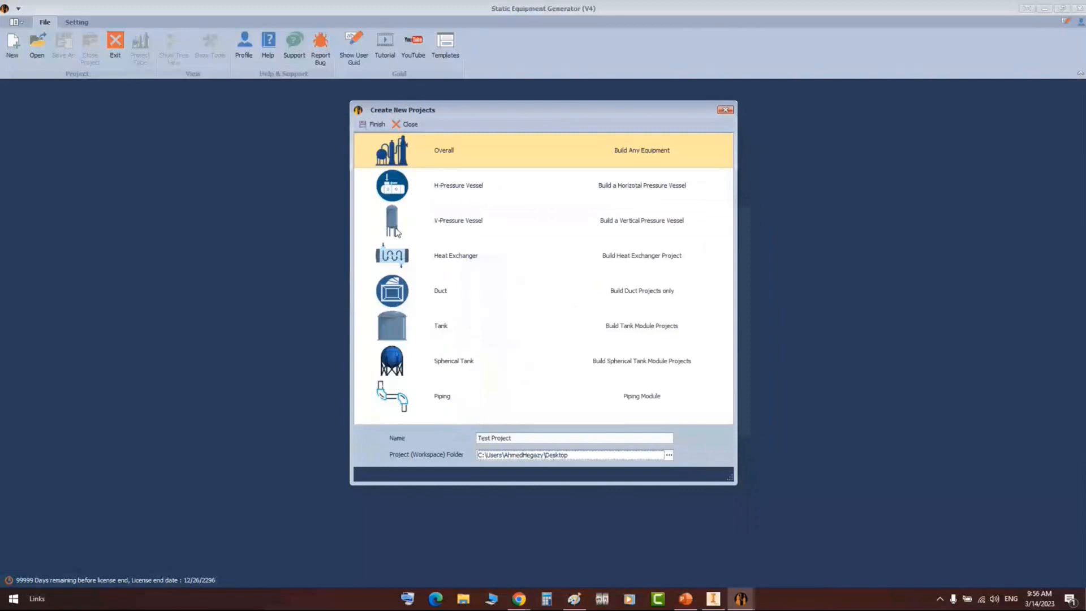
{"action": "left_click", "coordinate": [374, 125]}
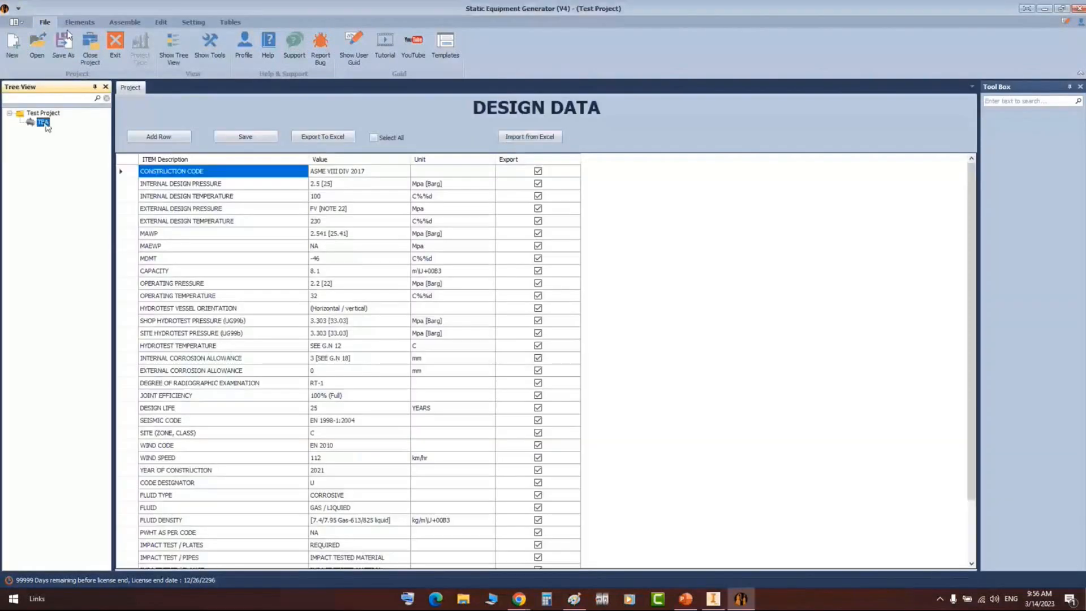
- Add a shell named Can1 to the TBA equipment
{"action": "left_click", "coordinate": [80, 21]}
{"action": "left_click", "coordinate": [56, 44]}
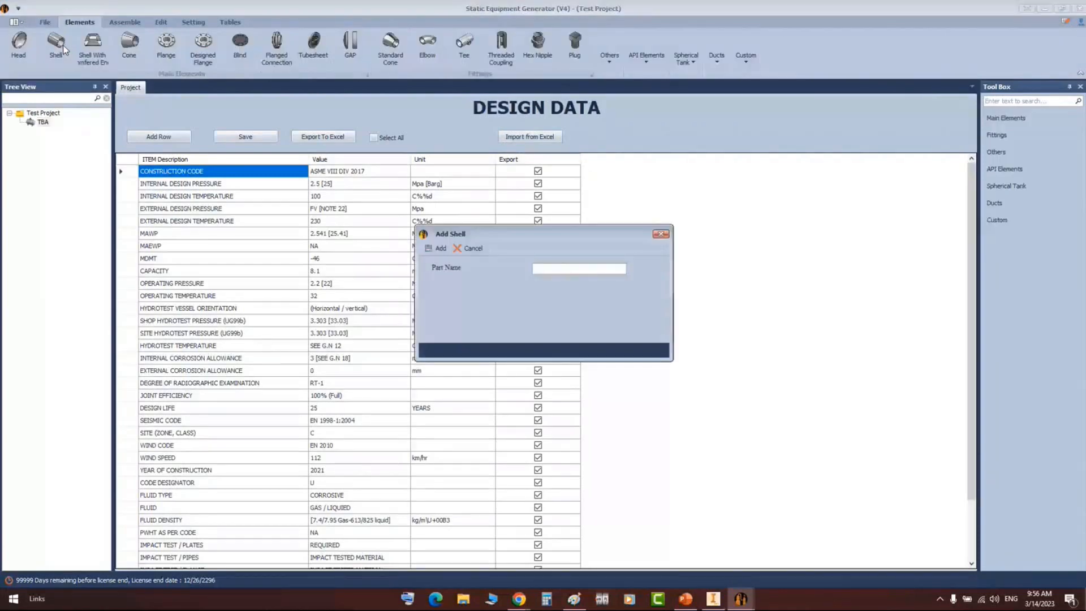
{"action": "type", "text": "Can1"}
{"action": "key", "text": "Return"}
- Add a saddle named Left Saddle to Can1 and save it with Intermediate Ribs3 enabled
{"action": "left_click", "coordinate": [55, 131]}
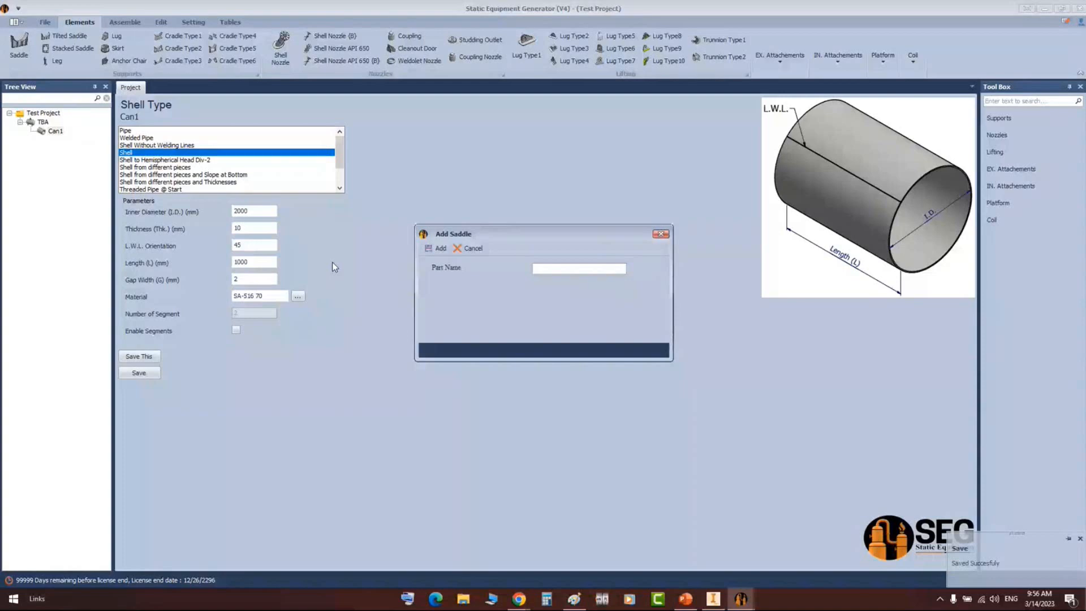
{"action": "type", "text": "Left Sa"}
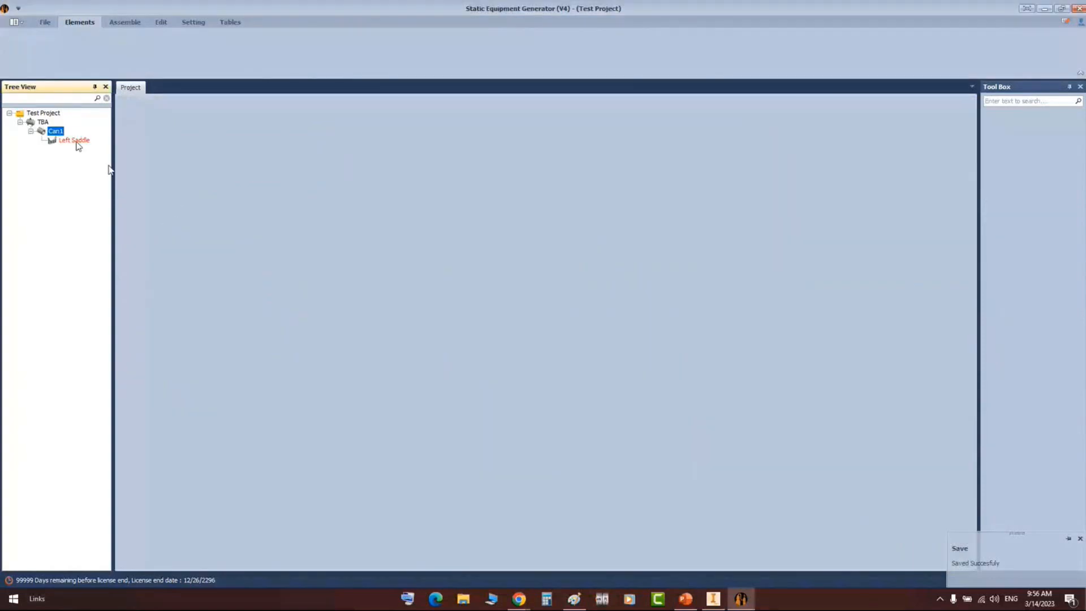
{"action": "left_click", "coordinate": [74, 141]}
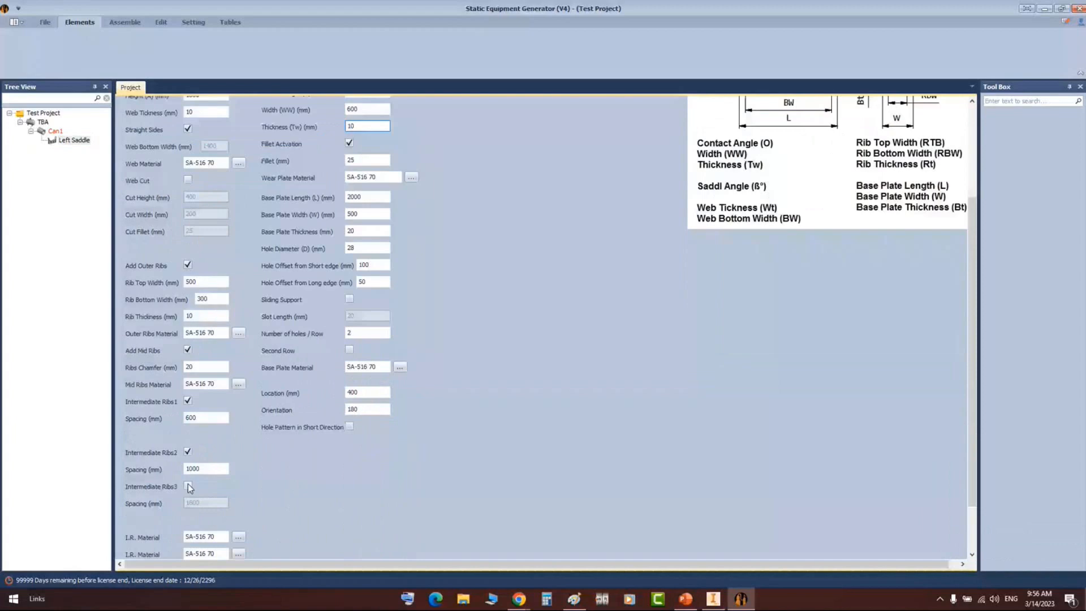
{"action": "left_click", "coordinate": [188, 487]}
{"action": "scroll", "coordinate": [181, 509], "scroll_direction": "down", "scroll_amount": 2}
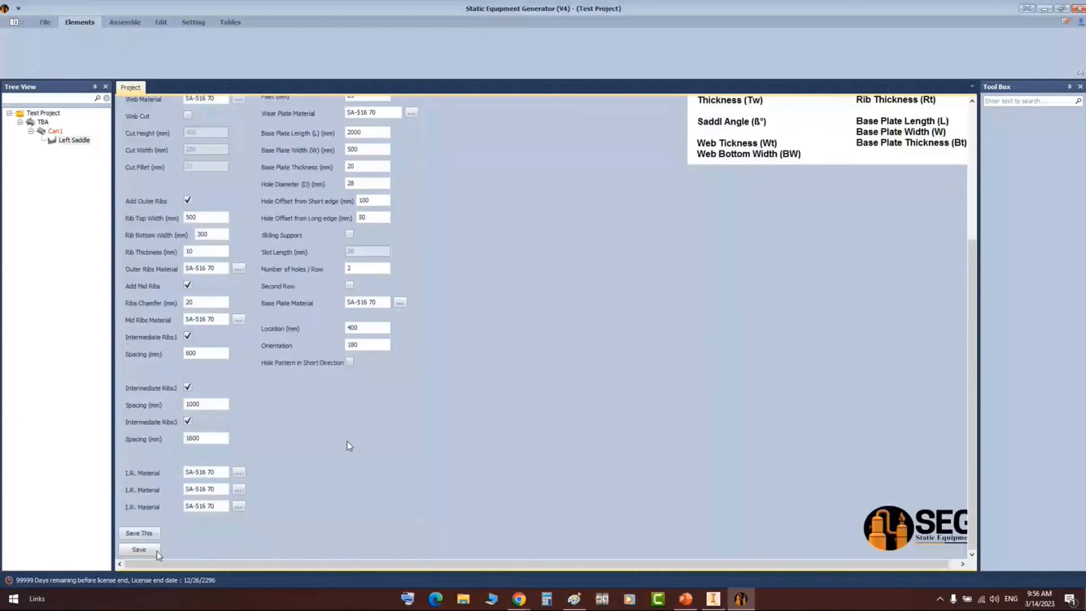
{"action": "left_click", "coordinate": [156, 550]}
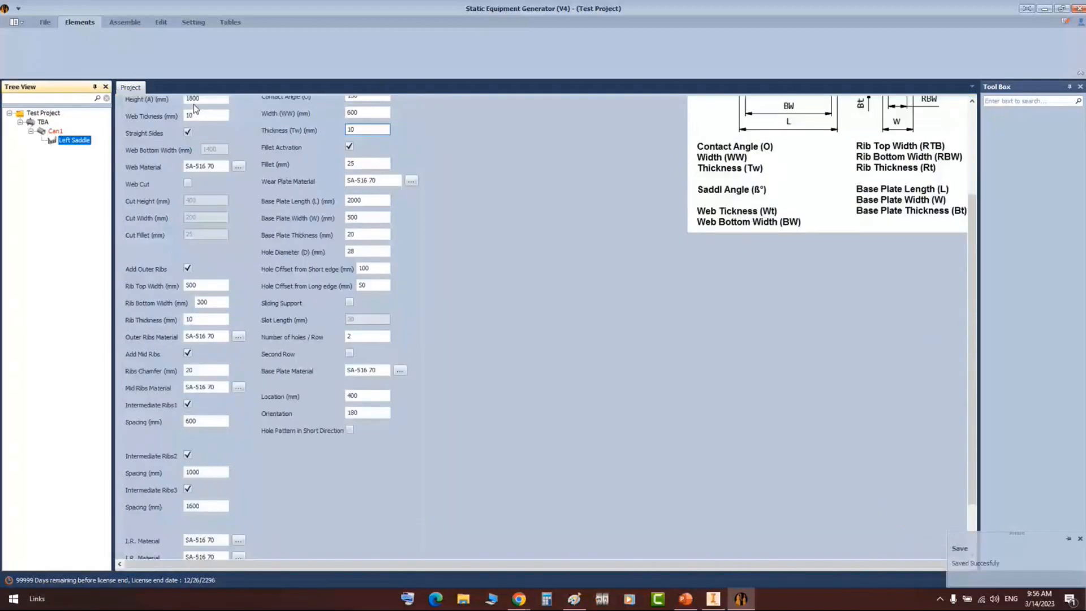
- Check the Common Mistakes slide in PowerPoint, then enable Child Preview and Parent Preview in Static Equipment Generator's application settings and save
{"action": "key", "text": "alt+Tab"}
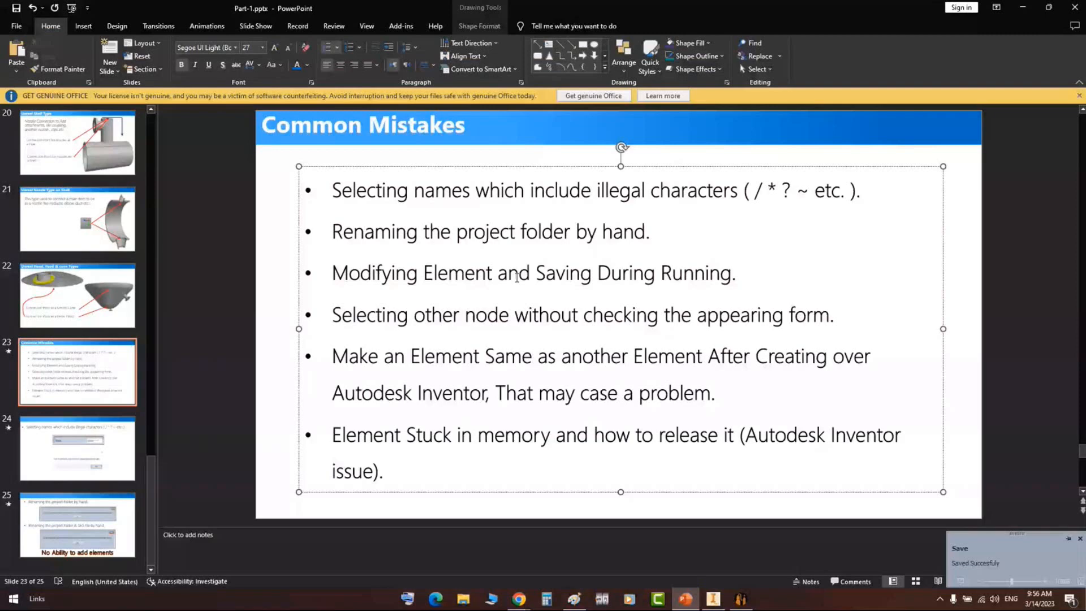
{"action": "left_click", "coordinate": [740, 600]}
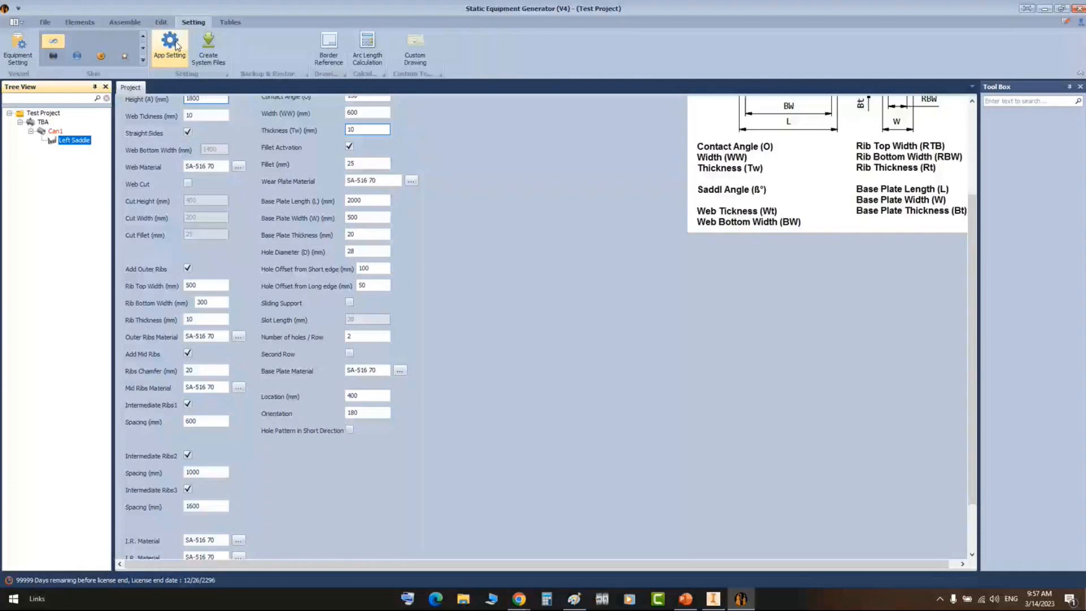
{"action": "left_click", "coordinate": [177, 46]}
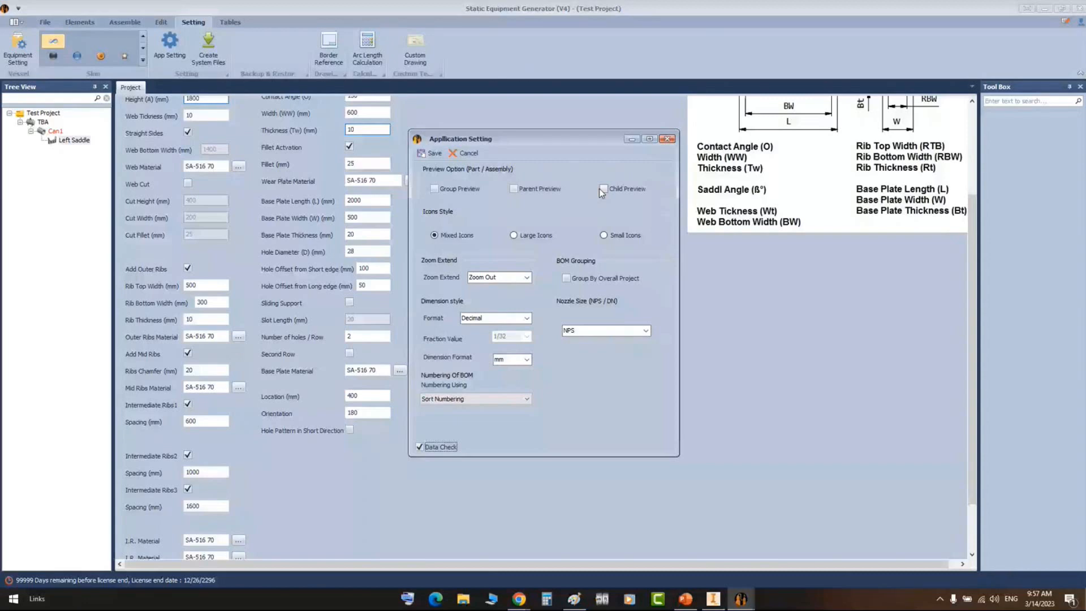
{"action": "left_click", "coordinate": [602, 189]}
{"action": "left_click", "coordinate": [524, 190]}
{"action": "left_click", "coordinate": [433, 153]}
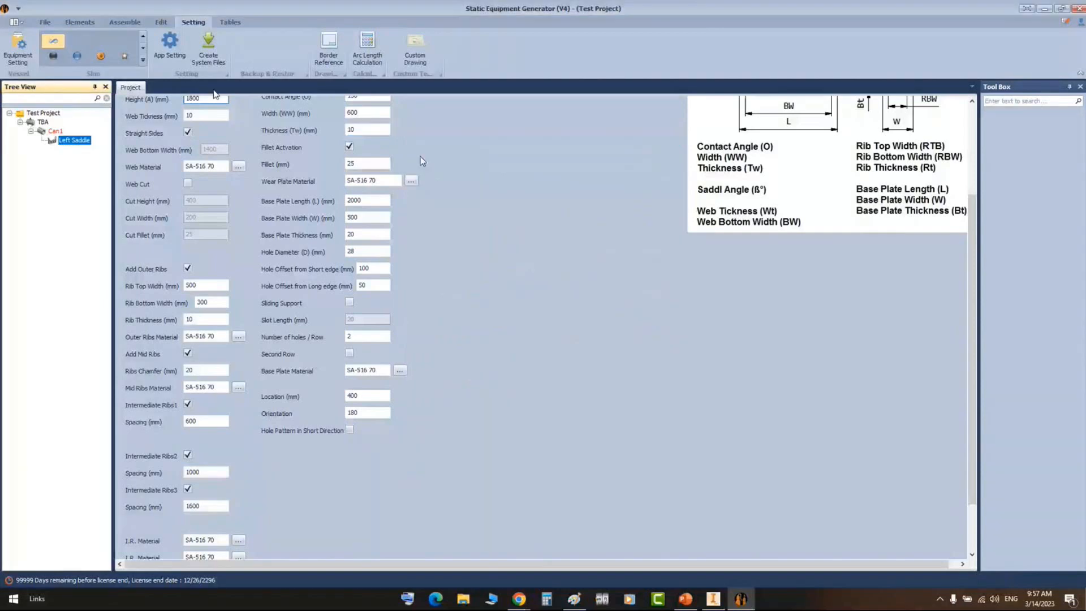
- Start assembling Test Project in Autodesk Inventor and, while it runs, set the Left Saddle's location to 500 mm and save
{"action": "left_click", "coordinate": [125, 22]}
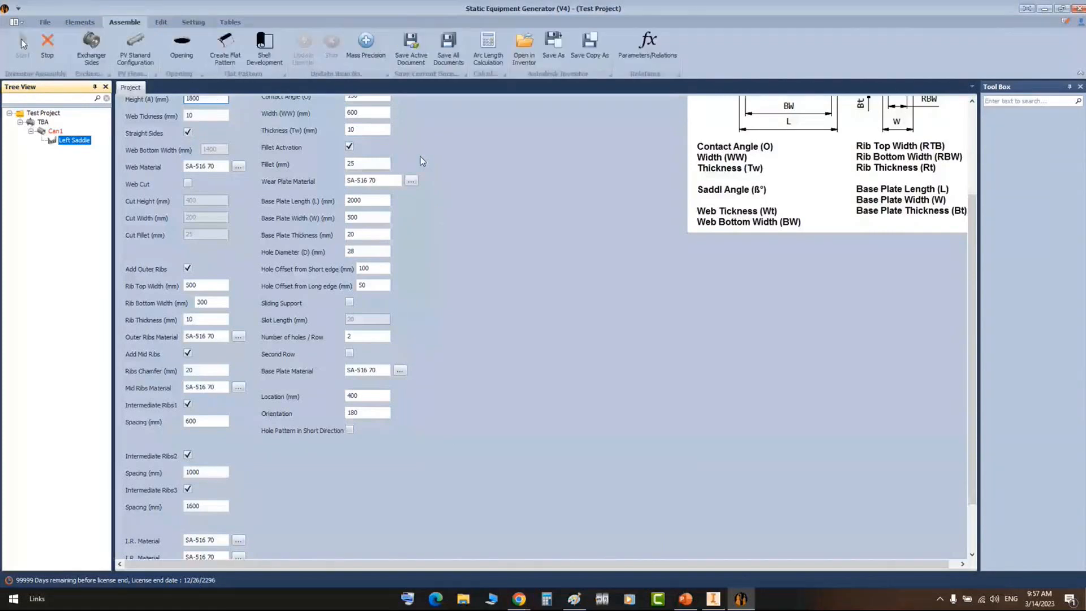
{"action": "left_click", "coordinate": [738, 601]}
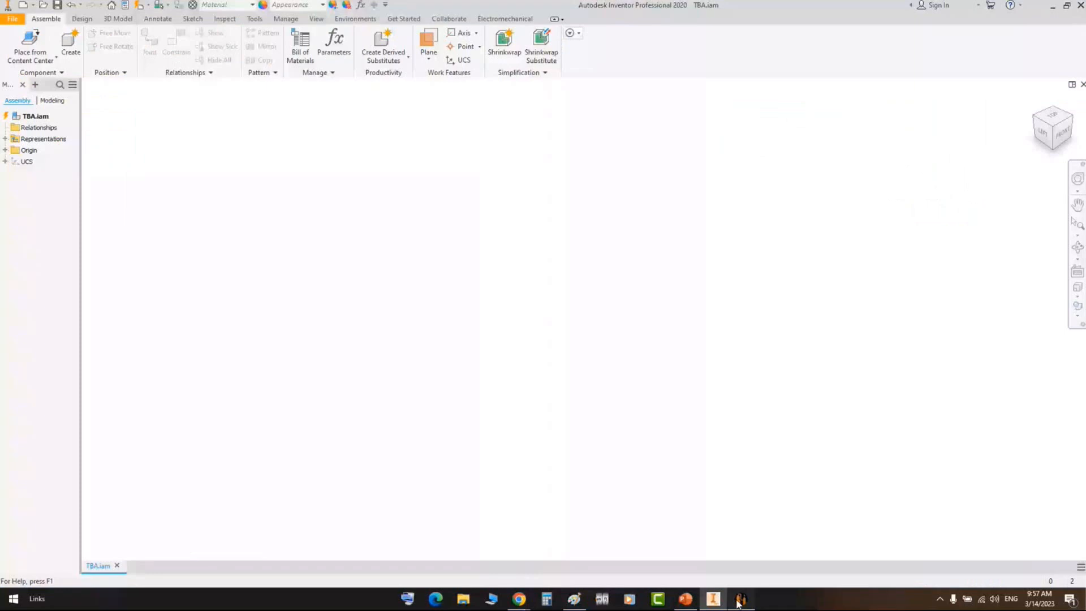
{"action": "left_click", "coordinate": [740, 599]}
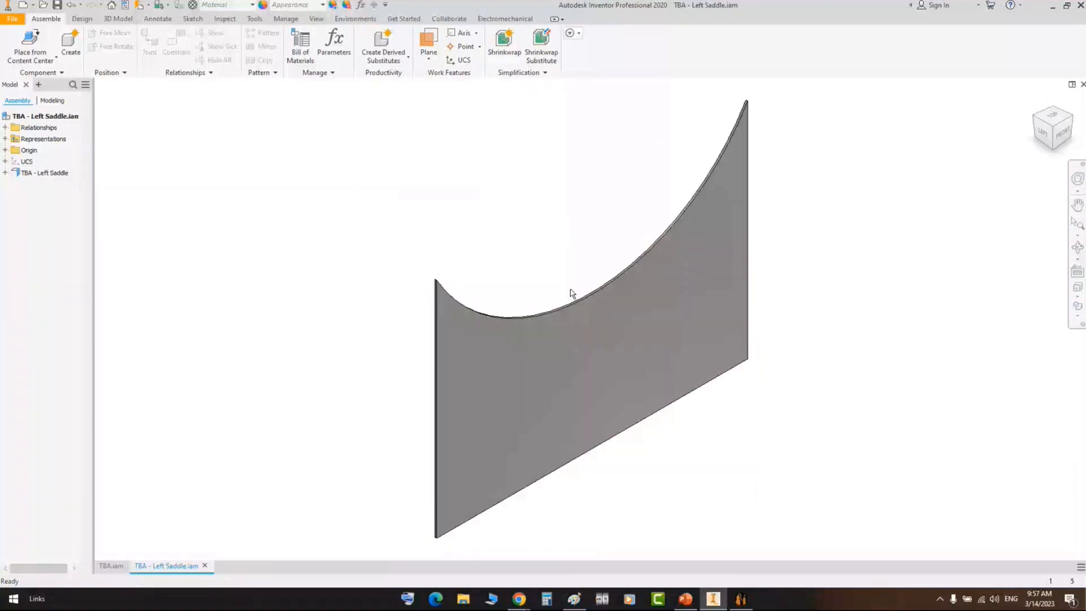
{"action": "key", "text": "alt+Tab"}
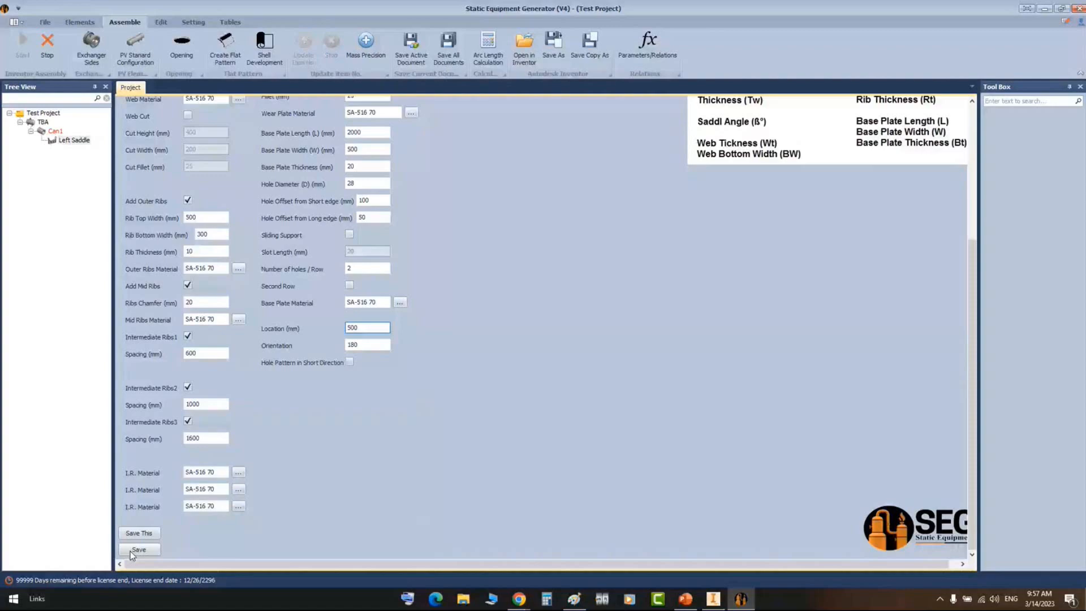
{"action": "left_click", "coordinate": [138, 549]}
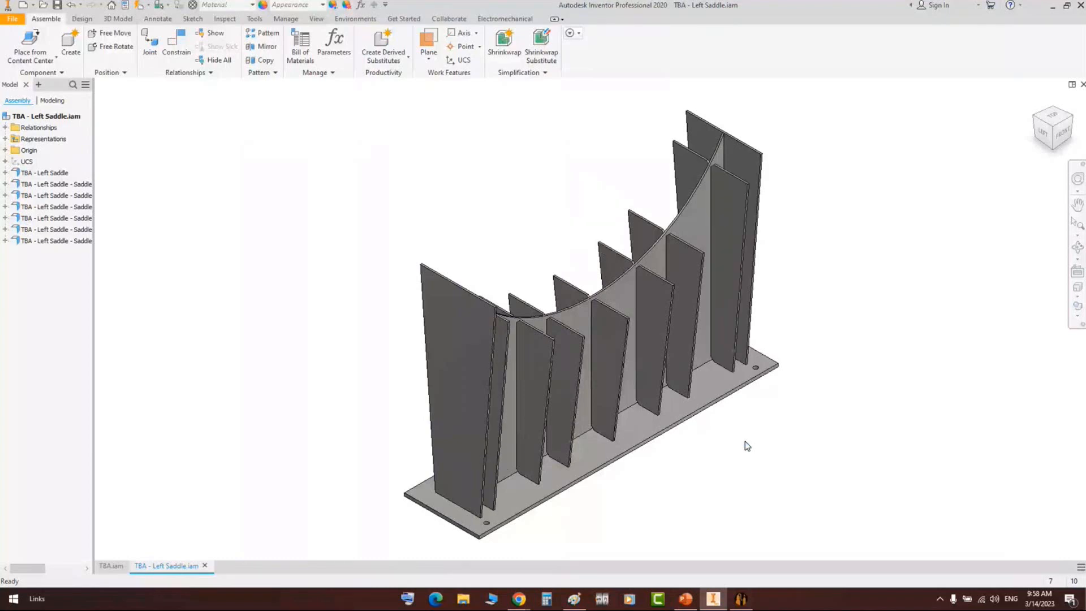
- Examine the Left Saddle's position on Can1 in the Inventor assembly from the left side and in 3D
{"action": "scroll", "coordinate": [746, 446], "scroll_direction": "up", "scroll_amount": 2}
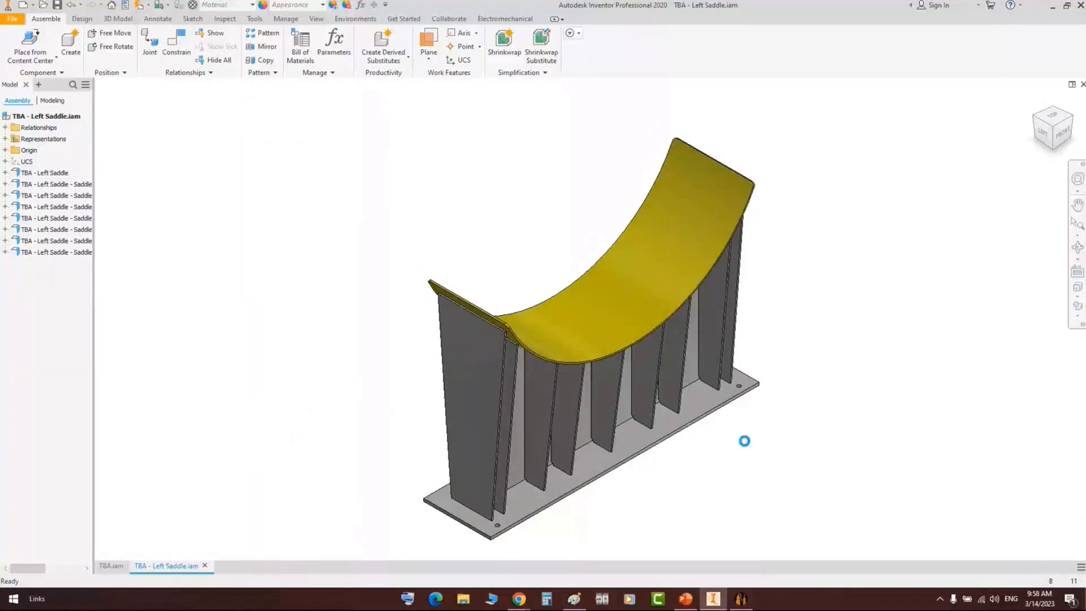
{"action": "left_click", "coordinate": [1047, 140]}
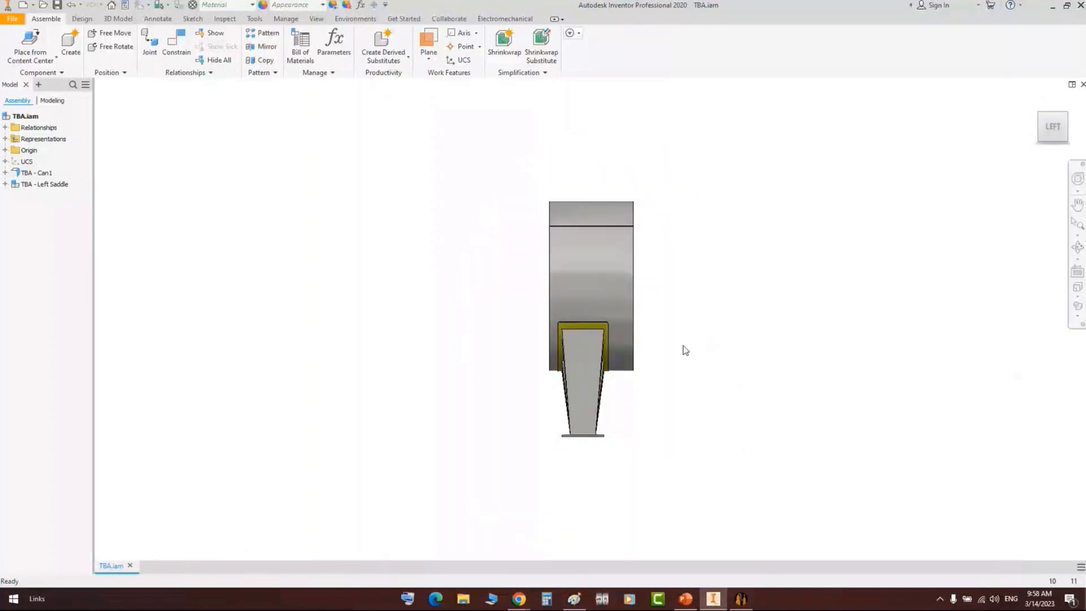
{"action": "scroll", "coordinate": [614, 306], "scroll_direction": "up", "scroll_amount": 3}
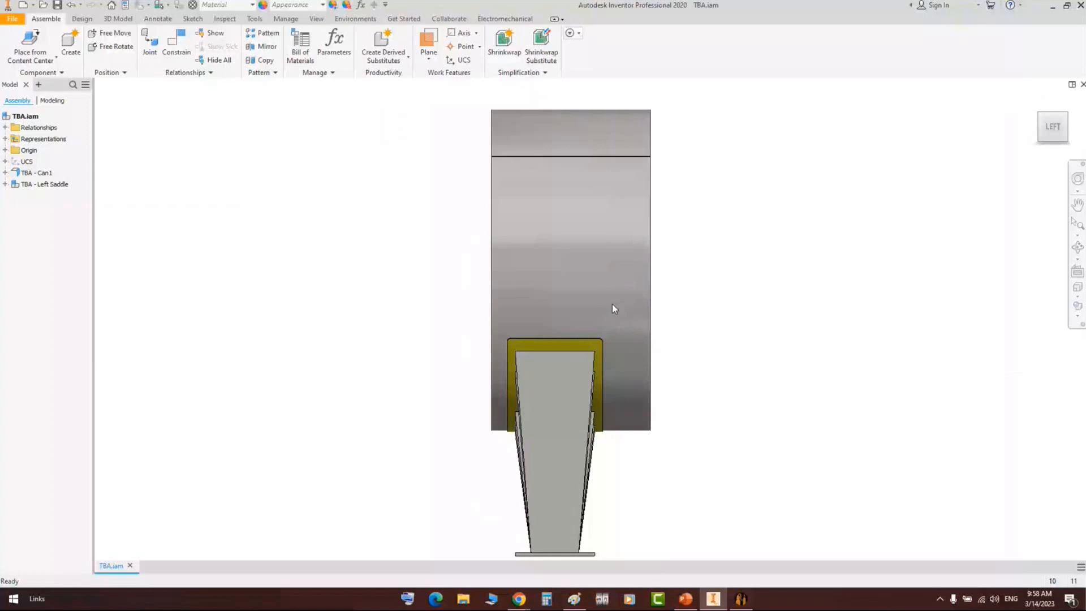
{"action": "middle_click_drag", "start_coordinate": [612, 304], "coordinate": [698, 302], "text": "shift"}
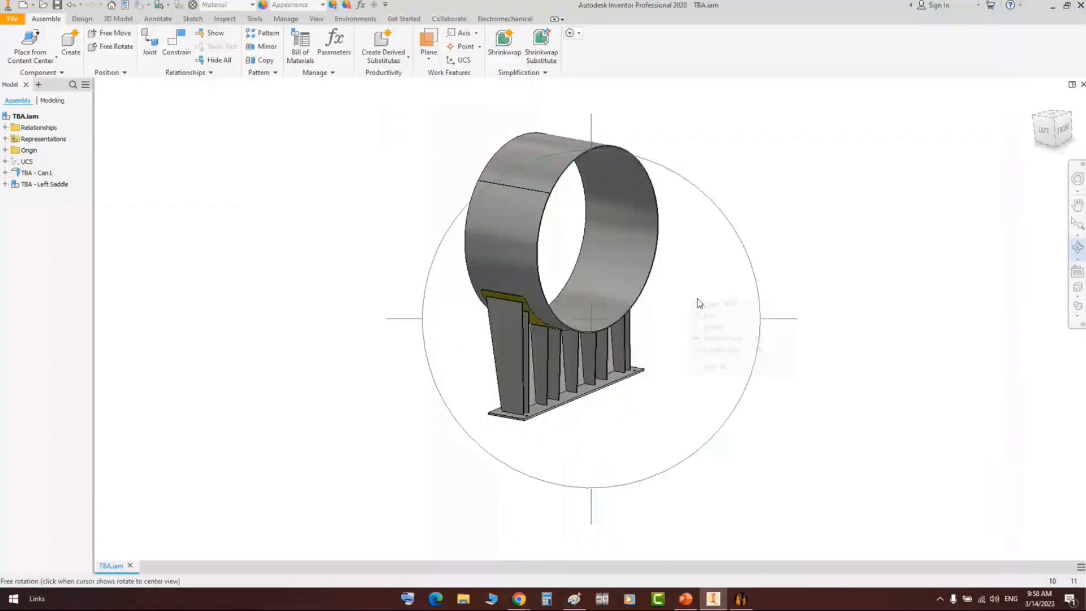
- Switch back to Static Equipment Generator and select the TBA equipment as the parent for another shell
{"action": "key", "text": "alt+Tab"}
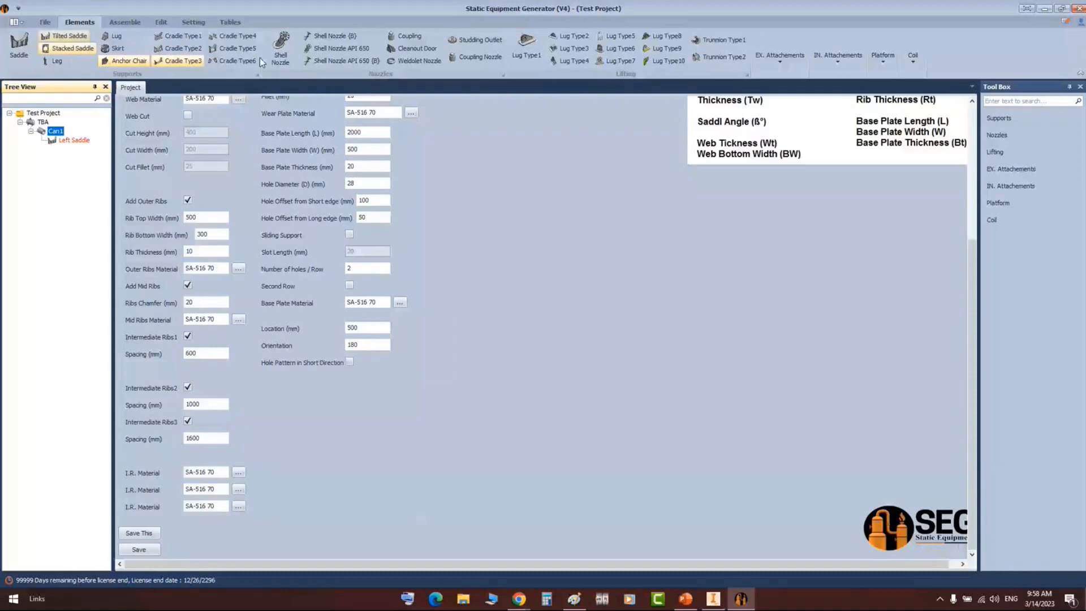
{"action": "key", "text": "Up"}
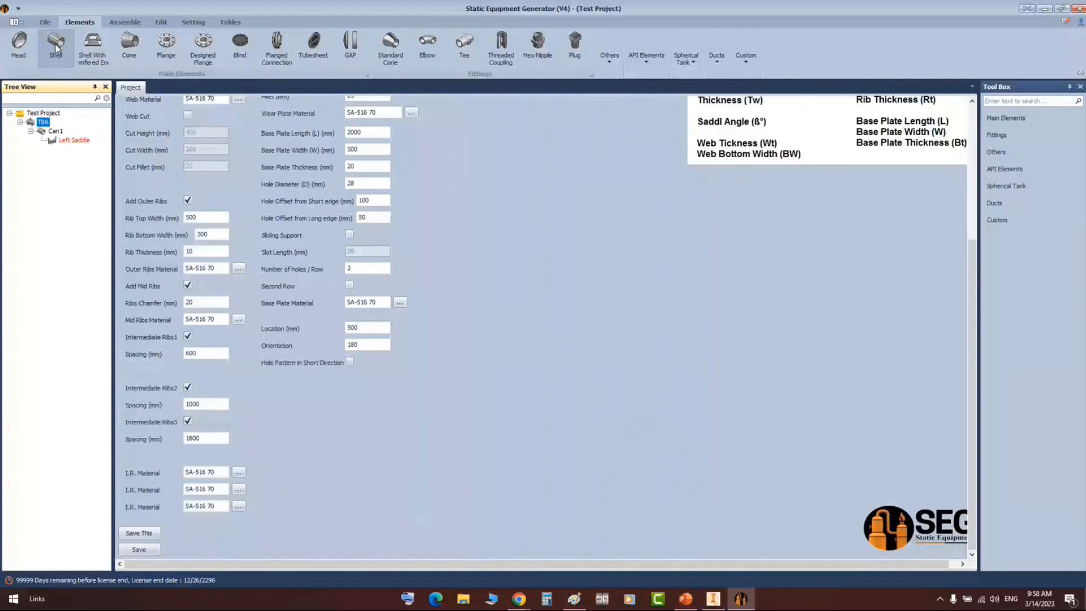
- Add a shell named can2 to the TBA equipment, taking its parameters from Can1
{"action": "left_click", "coordinate": [56, 48]}
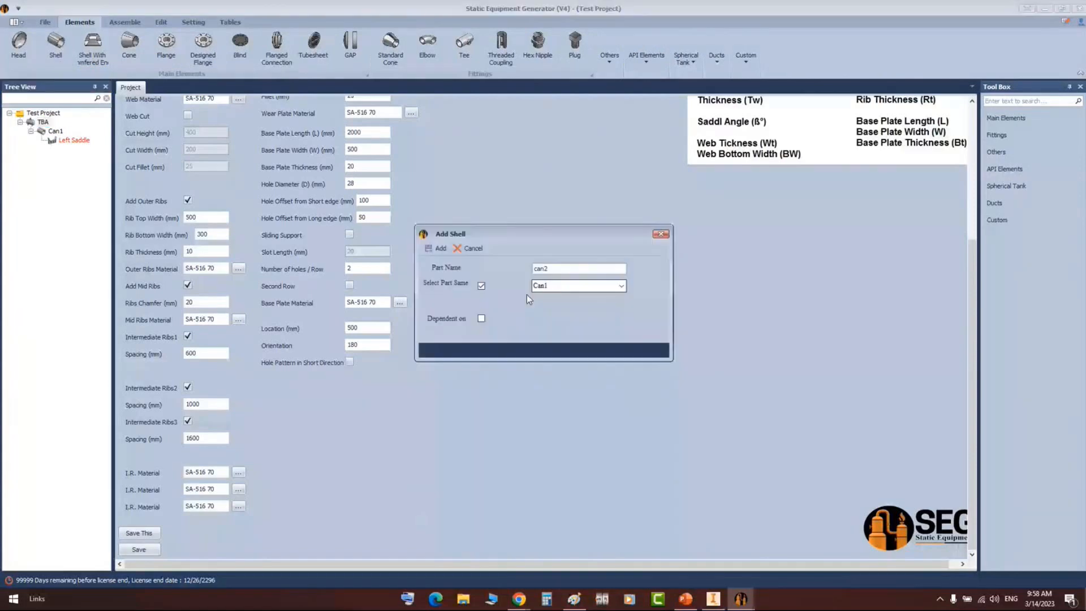
{"action": "left_click", "coordinate": [439, 248]}
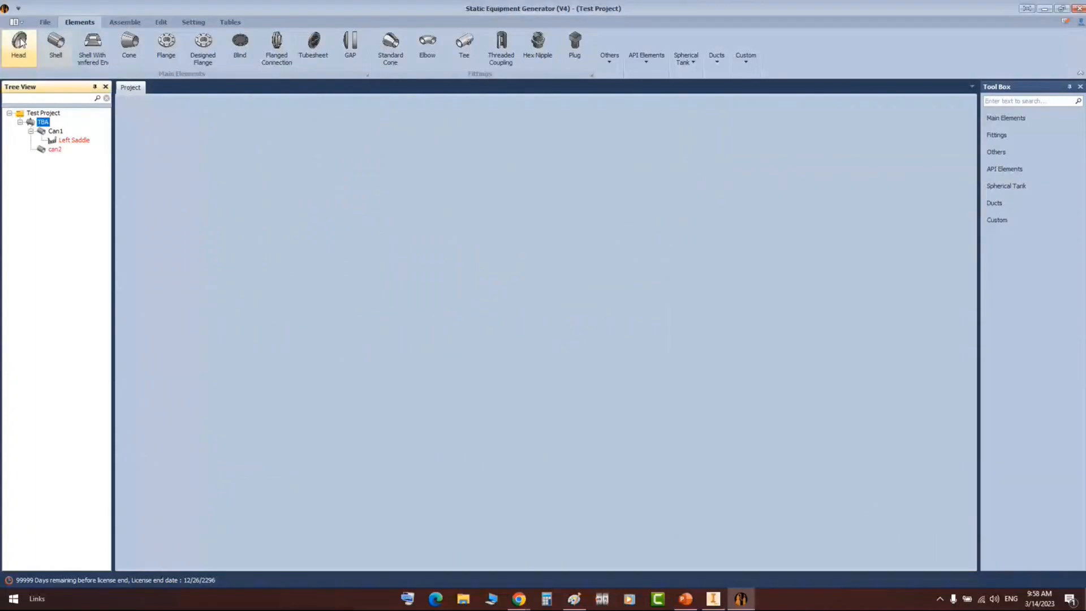
- Add a head element named head as an ellipsoidal head and set its inner diameter to 2000 mm
{"action": "left_click", "coordinate": [21, 43]}
{"action": "type", "text": "h"}
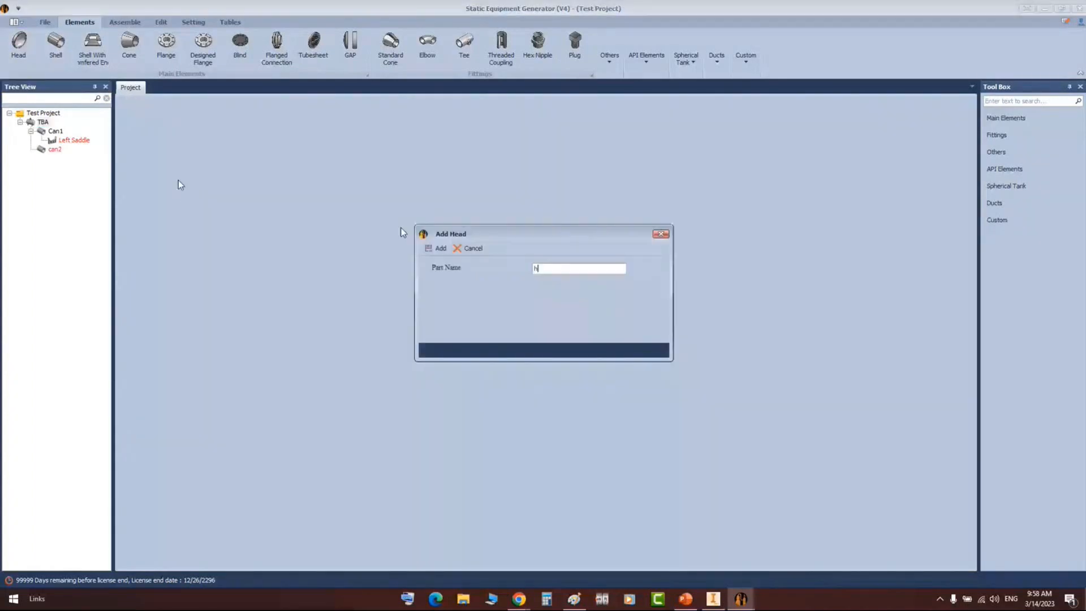
{"action": "type", "text": "ead"}
{"action": "key", "text": "Return"}
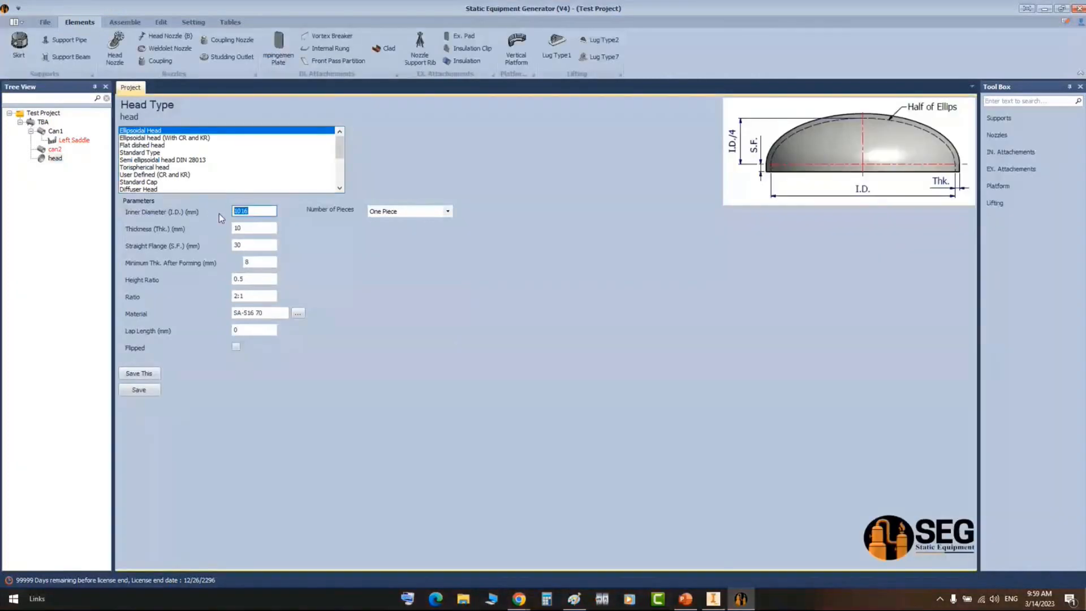
{"action": "type", "text": "2000"}
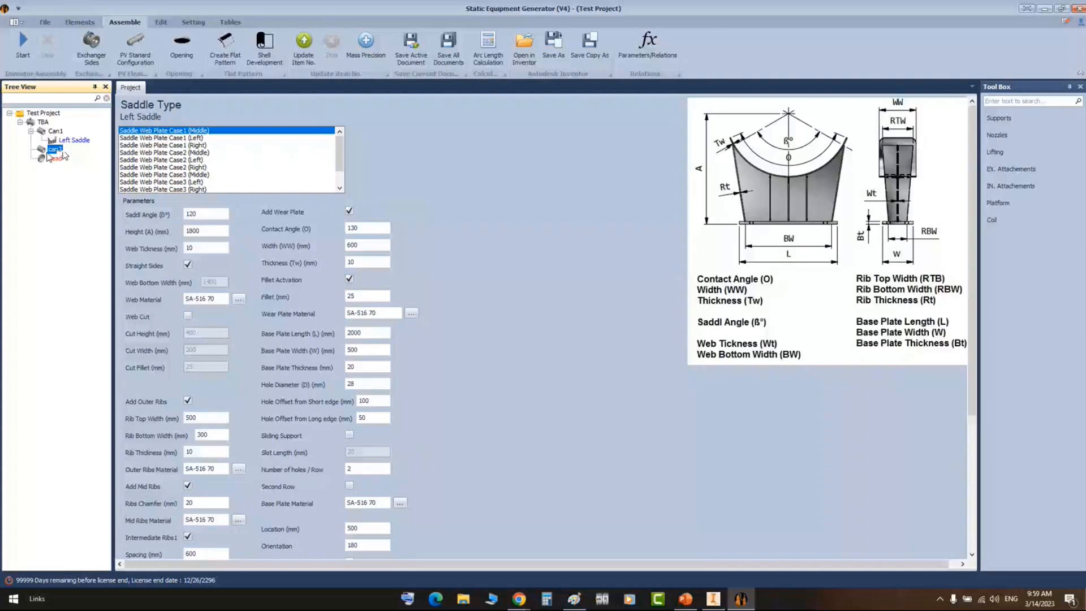
- Start the Inventor assembly generation with the head element selected, and switch to Autodesk Inventor
{"action": "left_click", "coordinate": [55, 158]}
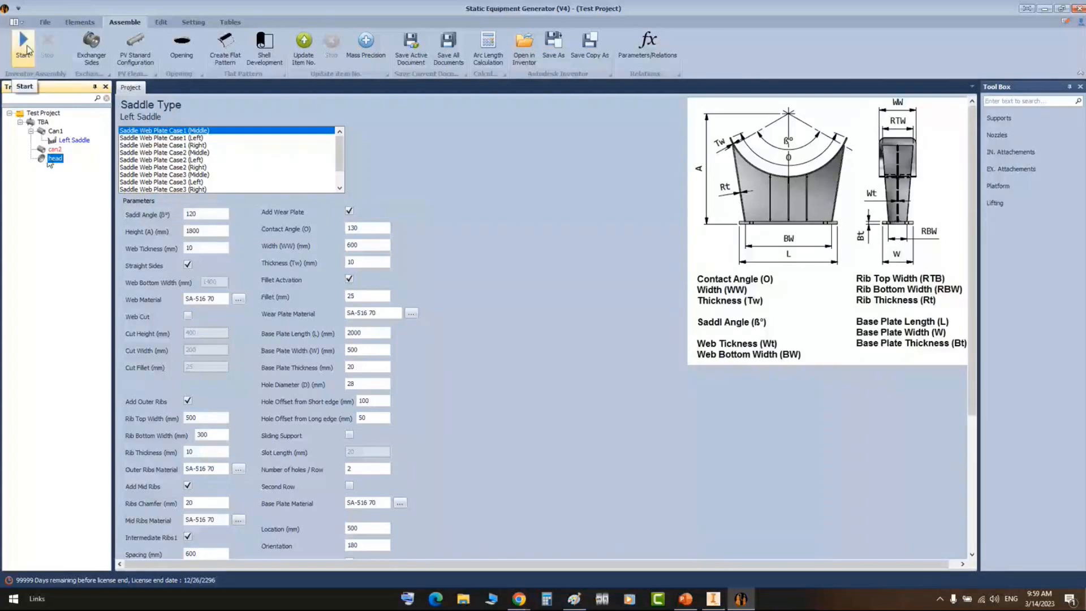
{"action": "left_click", "coordinate": [24, 46]}
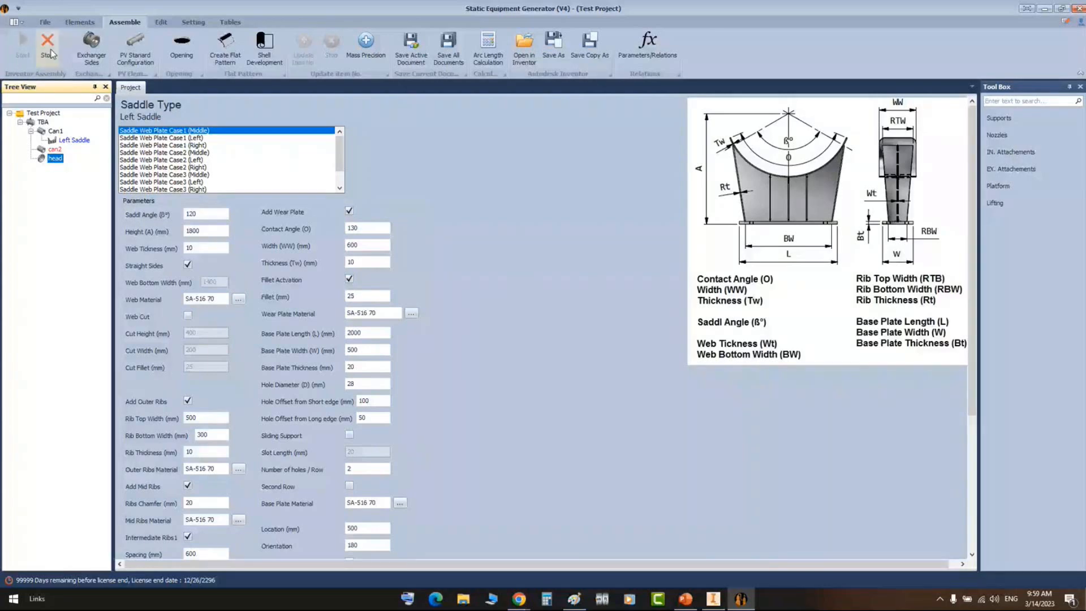
{"action": "left_click", "coordinate": [744, 603]}
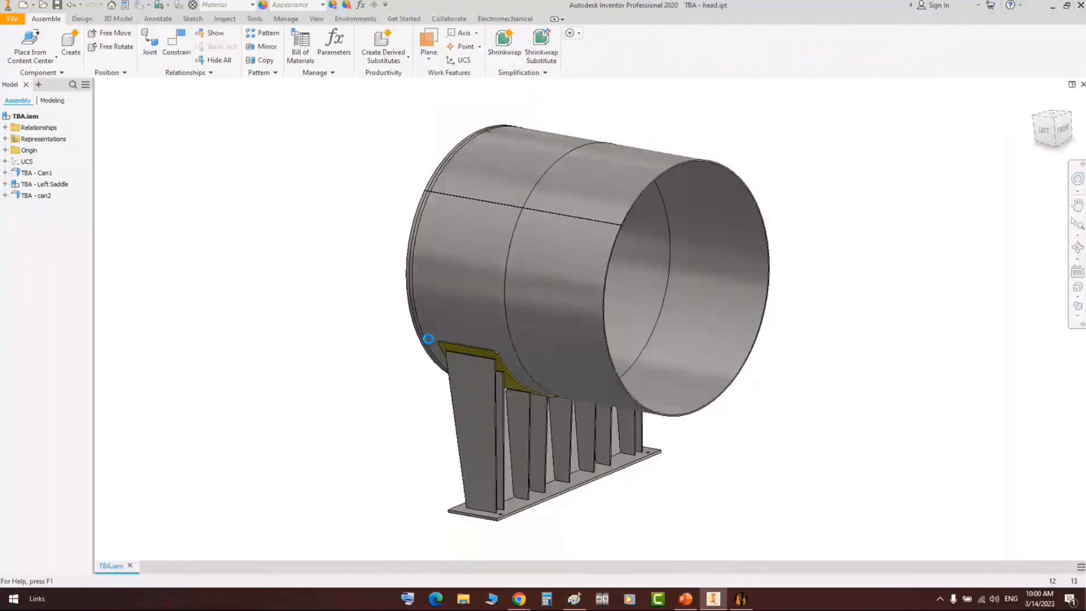
- Examine the vessel assembly with its shells, saddle and head from the side and in the isometric view
{"action": "middle_click_drag", "start_coordinate": [429, 339], "coordinate": [474, 315], "text": "shift"}
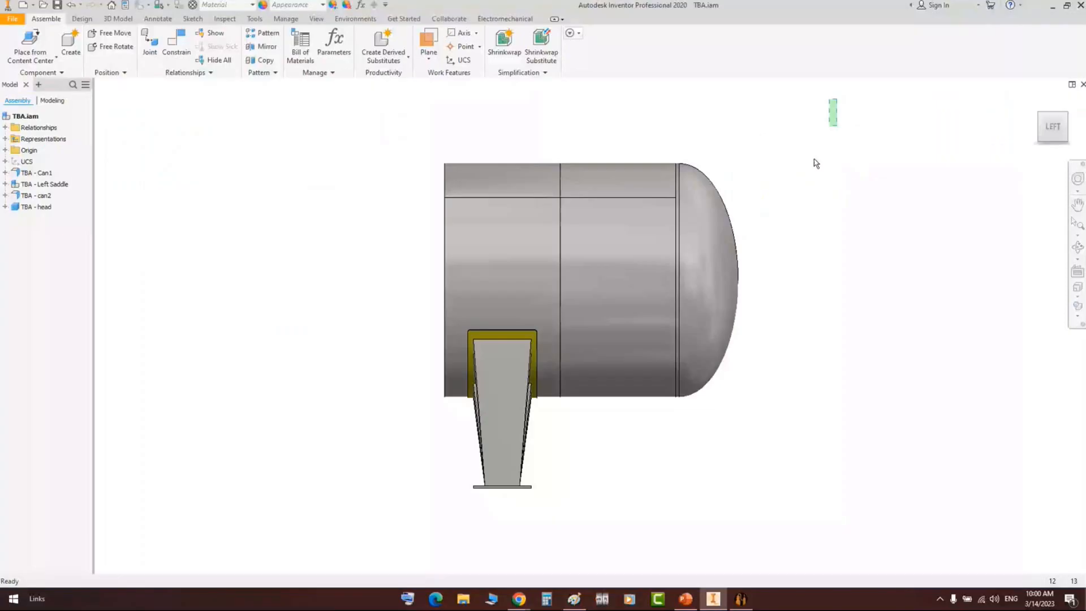
{"action": "left_click_drag", "start_coordinate": [814, 159], "coordinate": [745, 278]}
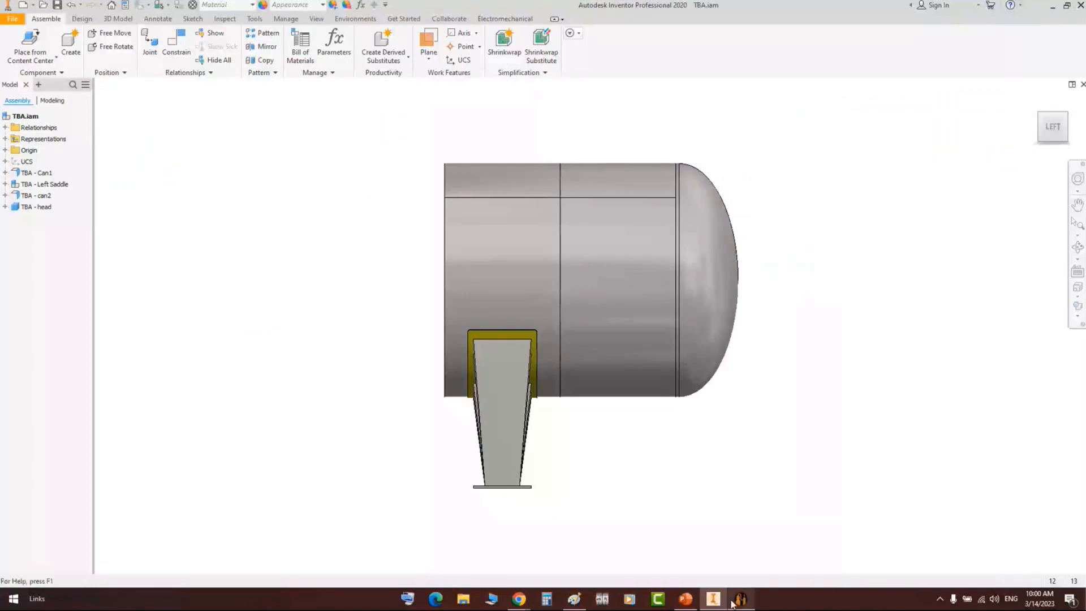
{"action": "left_click", "coordinate": [733, 603]}
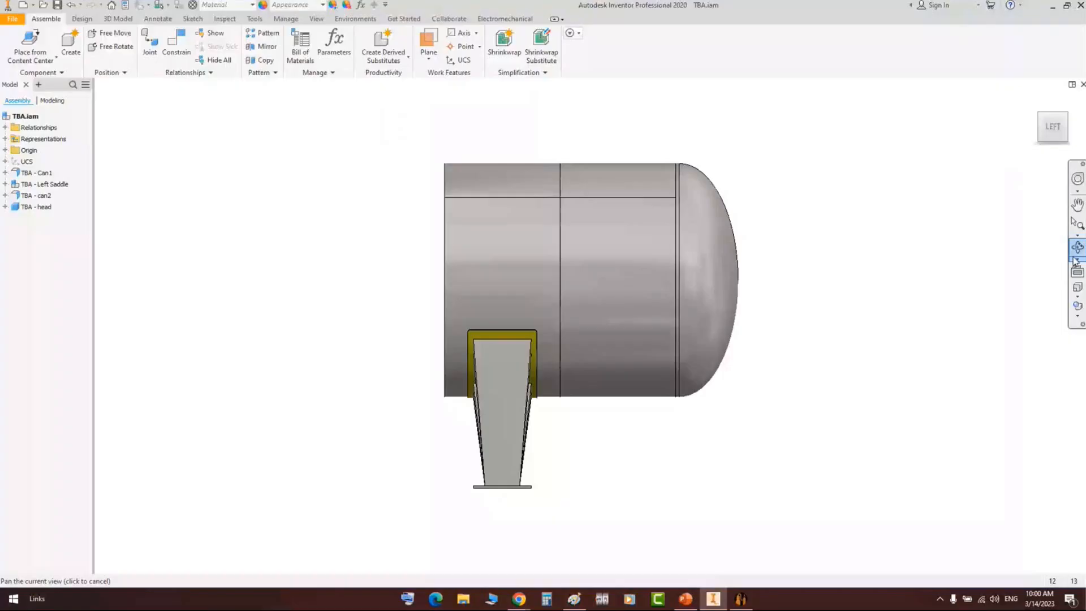
{"action": "left_click", "coordinate": [1075, 254]}
{"action": "key", "text": "F6"}
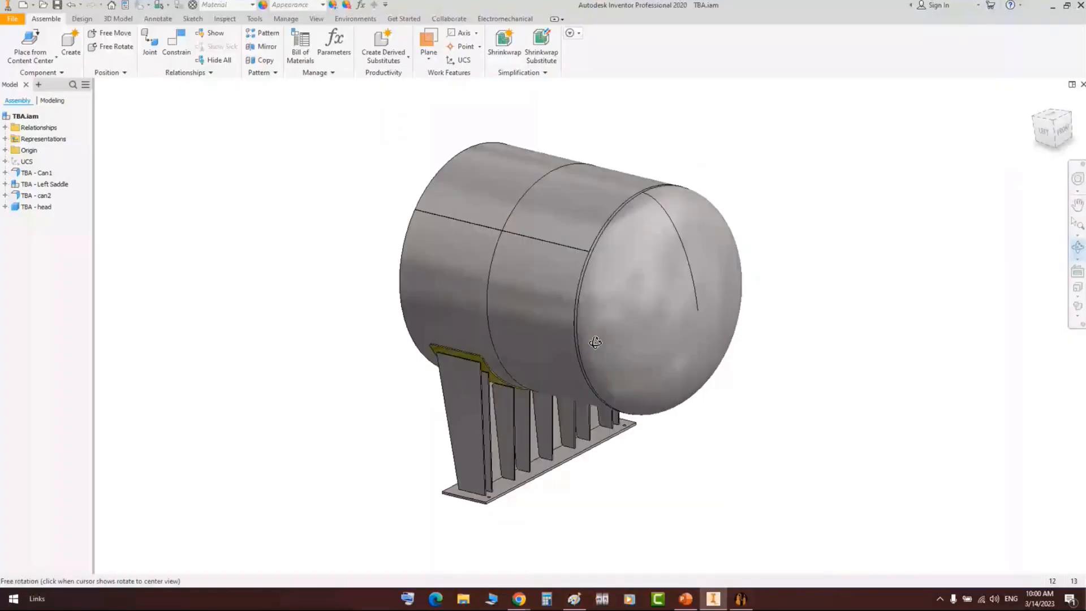
- Switch to PowerPoint and review the Common Mistakes bullets about saving during running and selecting another node without checking the form
{"action": "left_click", "coordinate": [684, 601]}
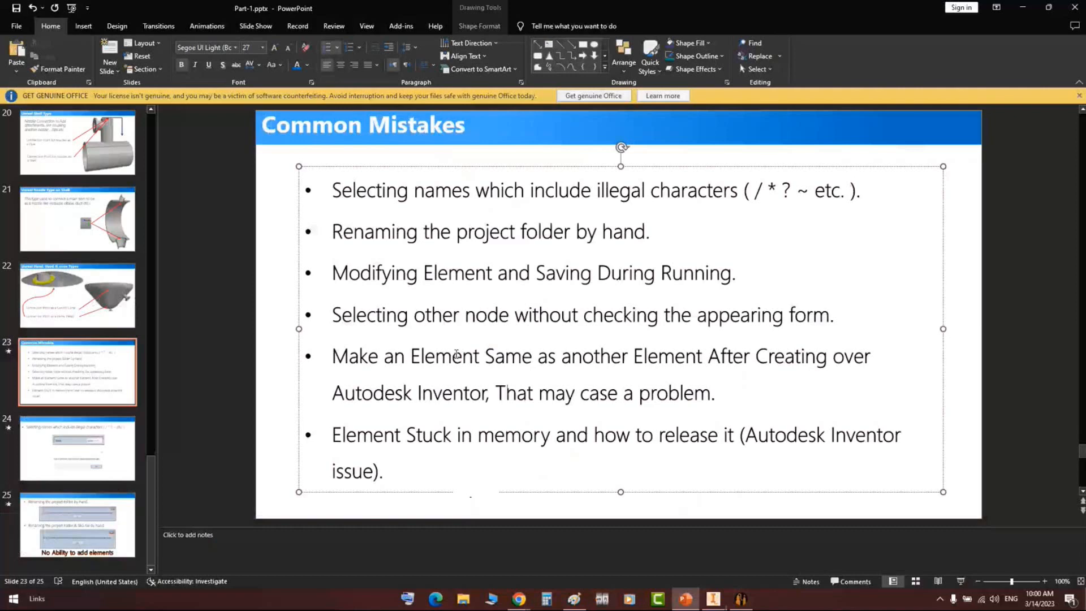
{"action": "double_click", "coordinate": [626, 273]}
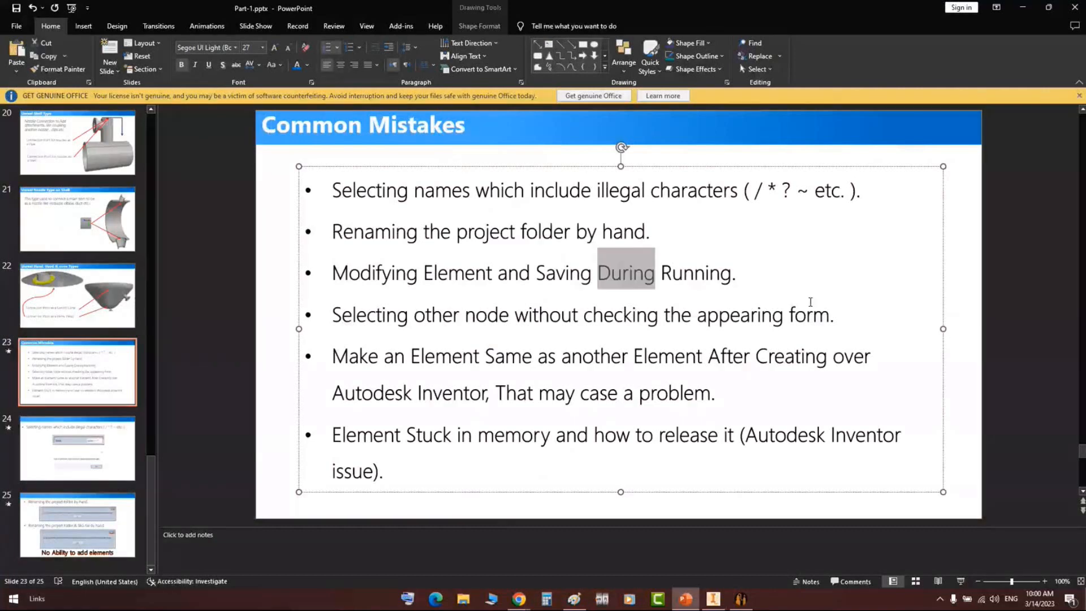
{"action": "key", "text": "Escape"}
{"action": "key", "text": "Escape"}
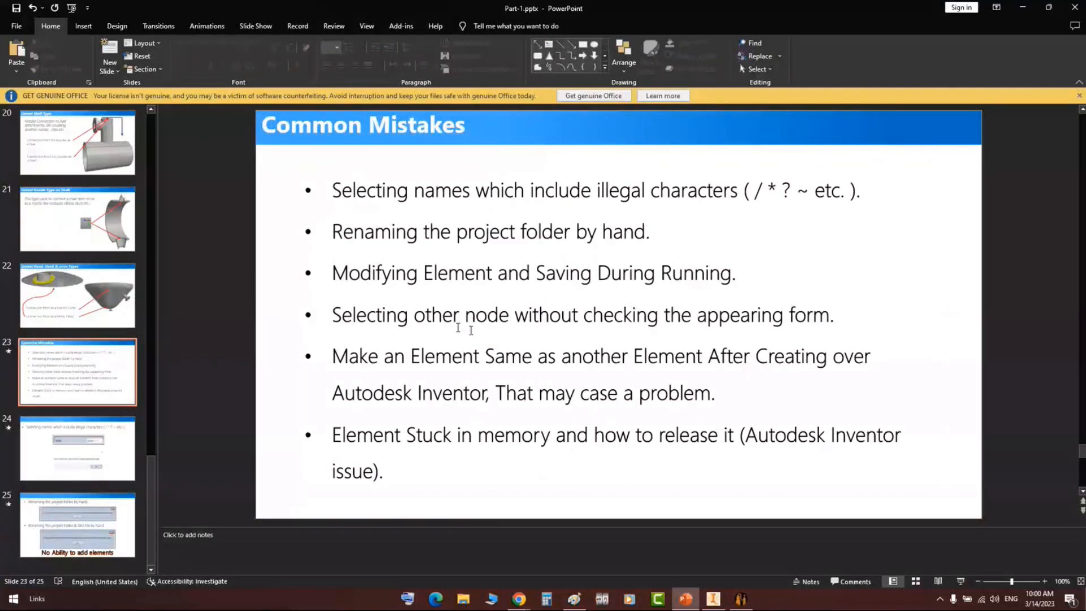
{"action": "double_click", "coordinate": [370, 315]}
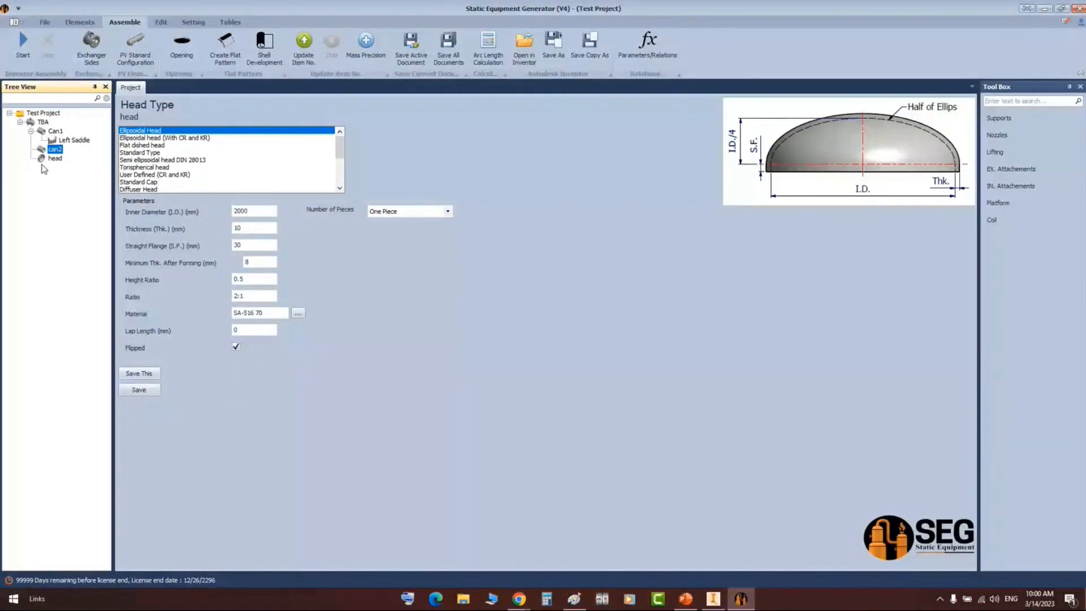
- Select the Can1 node in Static Equipment Generator and bring a screenshot of its window into Paint
{"action": "left_click", "coordinate": [41, 132]}
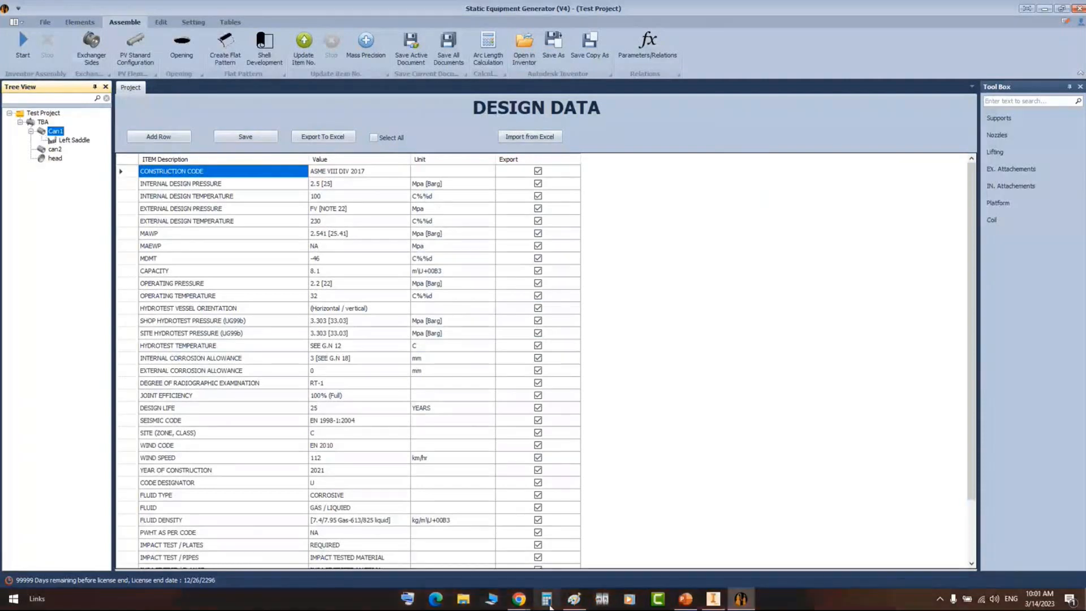
{"action": "left_click", "coordinate": [574, 598]}
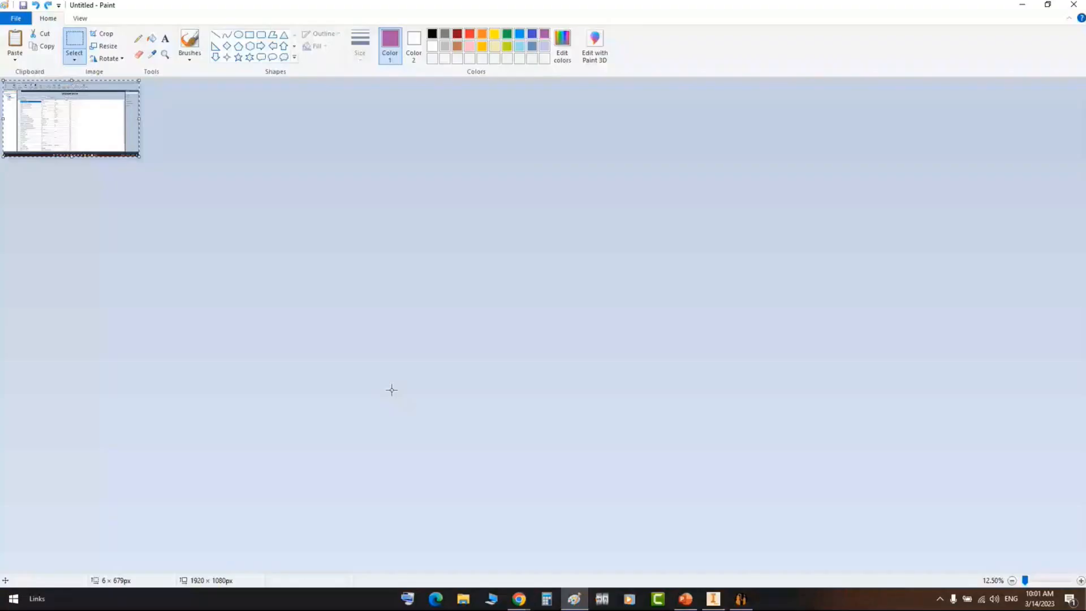
{"action": "scroll", "coordinate": [73, 120], "scroll_direction": "up", "scroll_amount": 2, "text": "ctrl"}
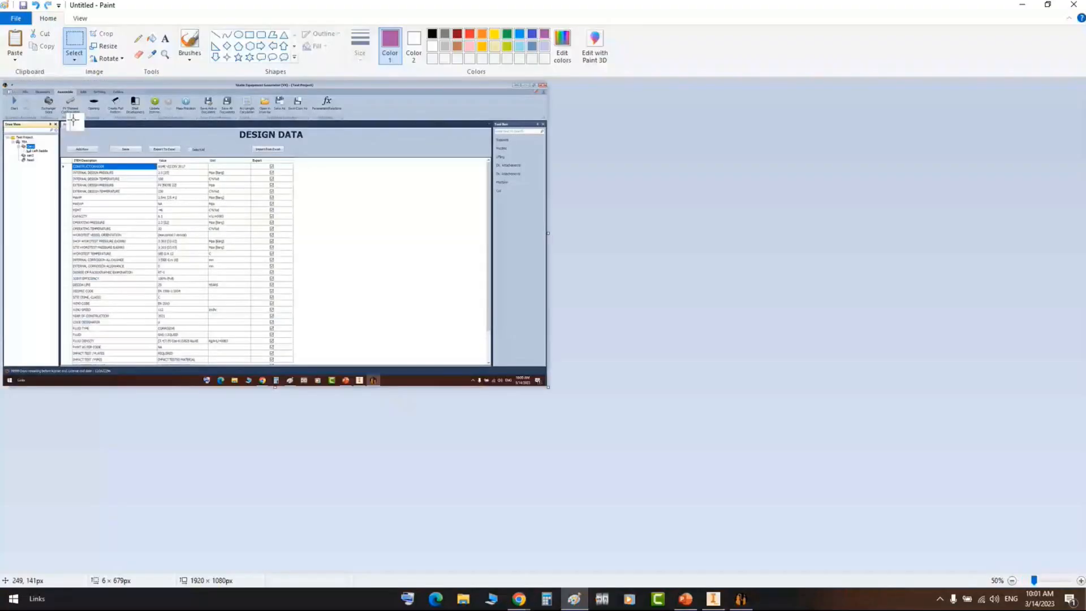
{"action": "scroll", "coordinate": [73, 120], "scroll_direction": "up", "scroll_amount": 3, "text": "ctrl"}
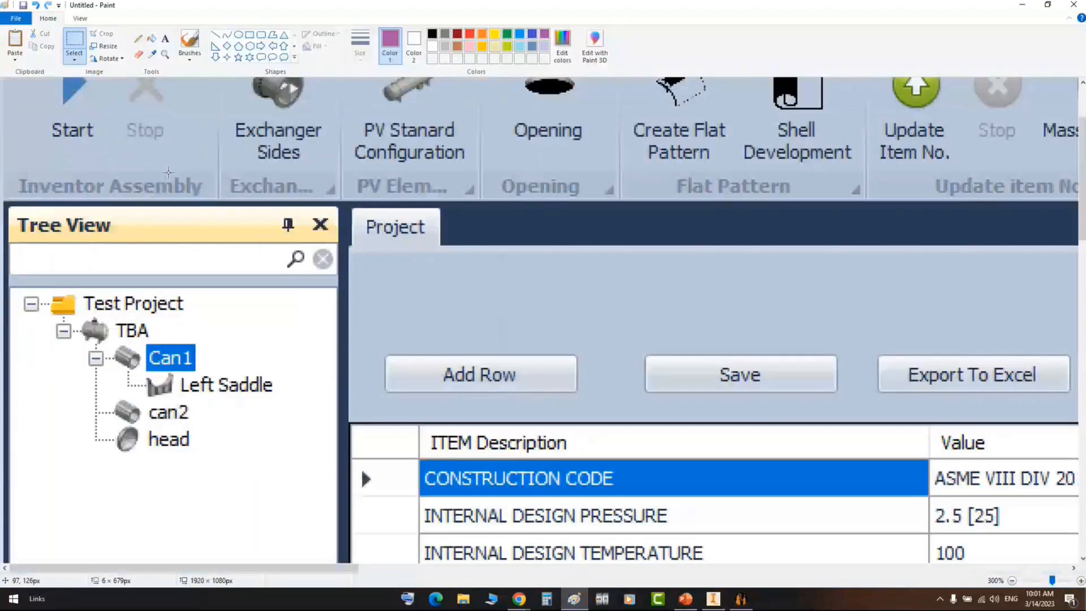
- Draw a red rectangle about 83 × 22 px around the Can1 node in the screenshot's tree
{"action": "left_click", "coordinate": [360, 48]}
{"action": "left_click", "coordinate": [482, 34]}
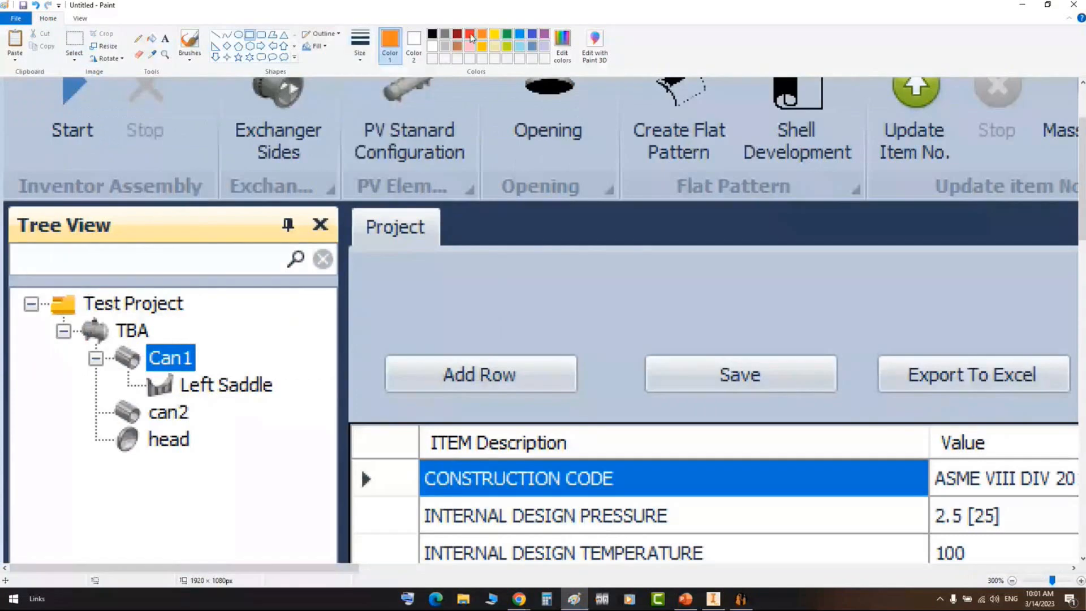
{"action": "left_click", "coordinate": [470, 37]}
{"action": "left_click_drag", "start_coordinate": [64, 339], "coordinate": [206, 376]}
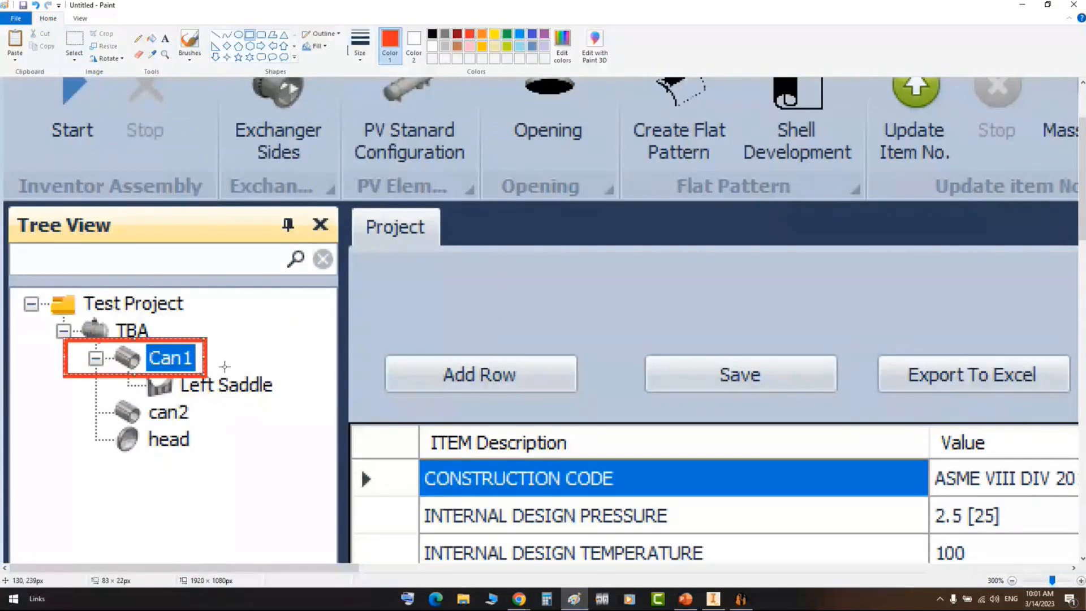
- Draw a straight red line about 707 × 39 px from the DESIGN DATA heading to the Can1 rectangle
{"action": "left_click", "coordinate": [215, 35]}
{"action": "scroll", "coordinate": [361, 361], "scroll_direction": "down", "scroll_amount": 1, "text": "ctrl"}
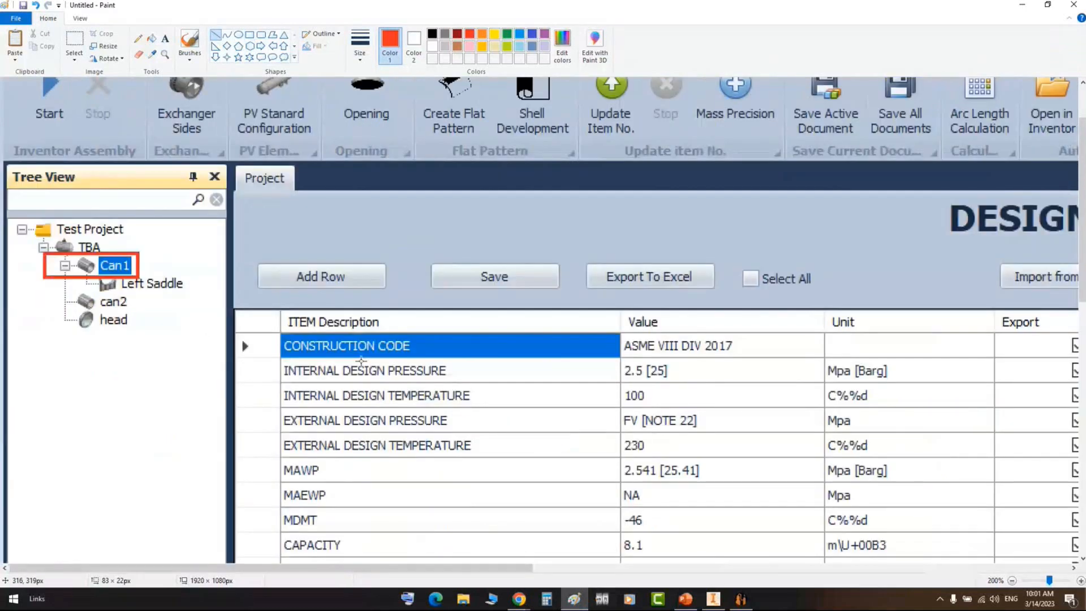
{"action": "left_click_drag", "start_coordinate": [940, 216], "coordinate": [141, 260]}
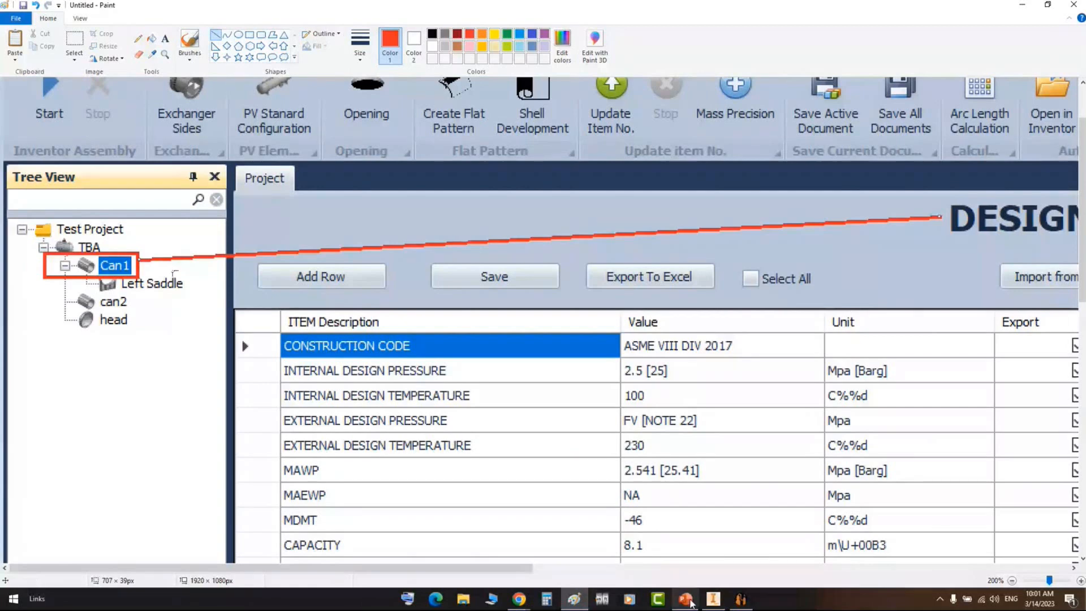
- Return to Static Equipment Generator, display Can1's shell form and close the Tool Box
{"action": "left_click", "coordinate": [687, 600]}
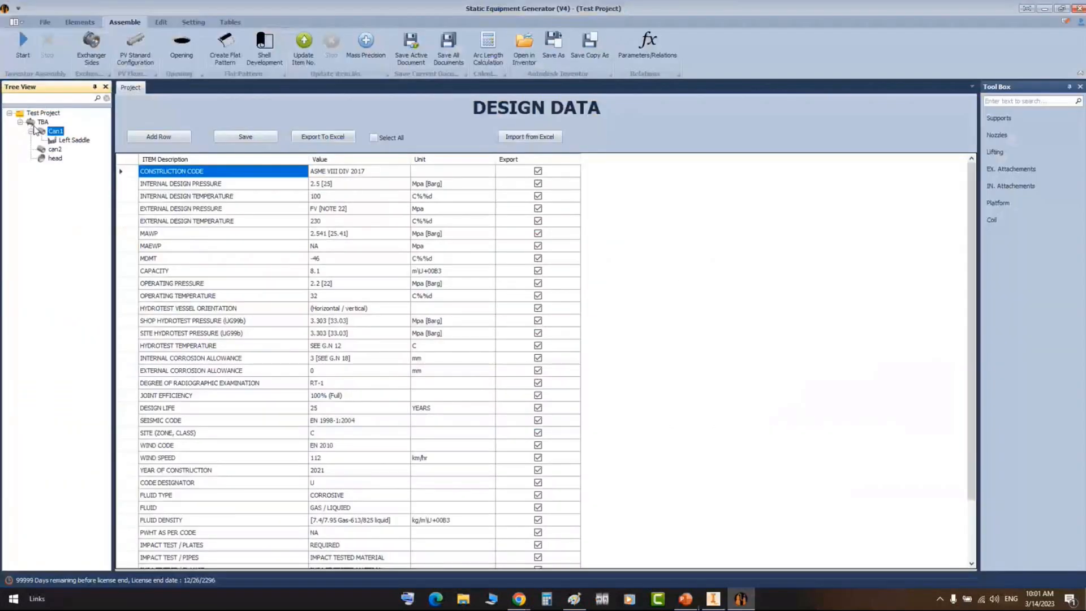
{"action": "double_click", "coordinate": [36, 130]}
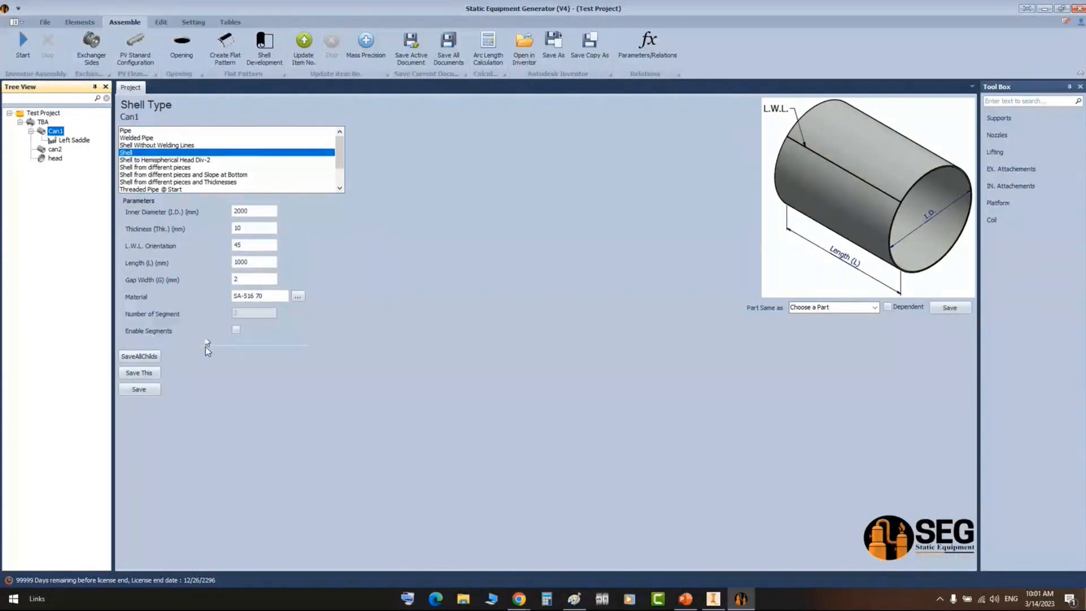
{"action": "left_click", "coordinate": [1079, 86]}
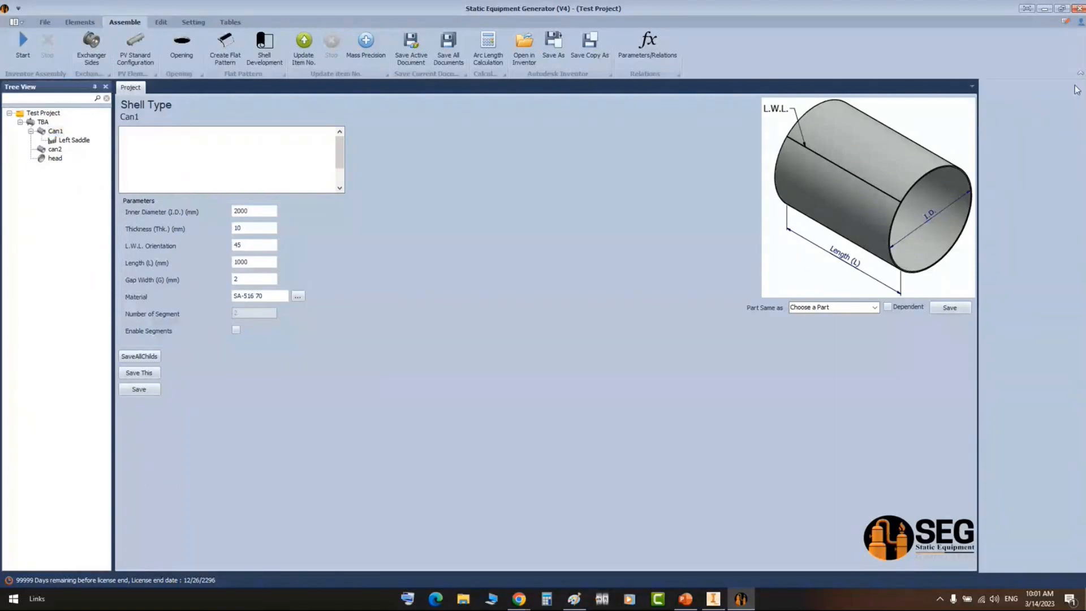
- Compare the forms shown for the TBA, can2 and head nodes while switching between them
{"action": "left_click", "coordinate": [32, 124]}
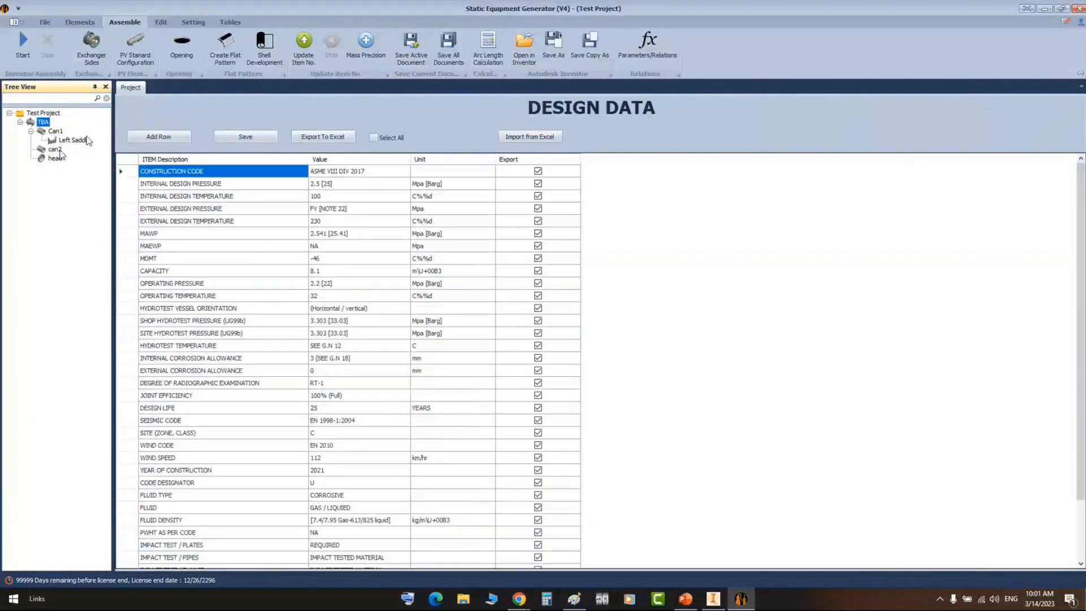
{"action": "left_click", "coordinate": [57, 150]}
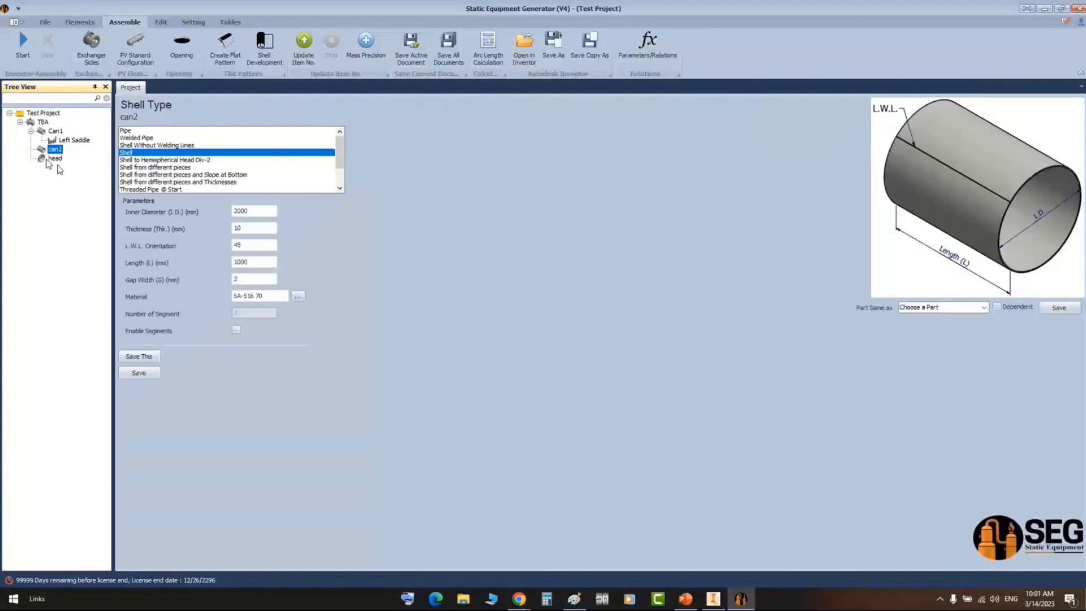
{"action": "left_click", "coordinate": [55, 158]}
{"action": "left_click", "coordinate": [49, 150]}
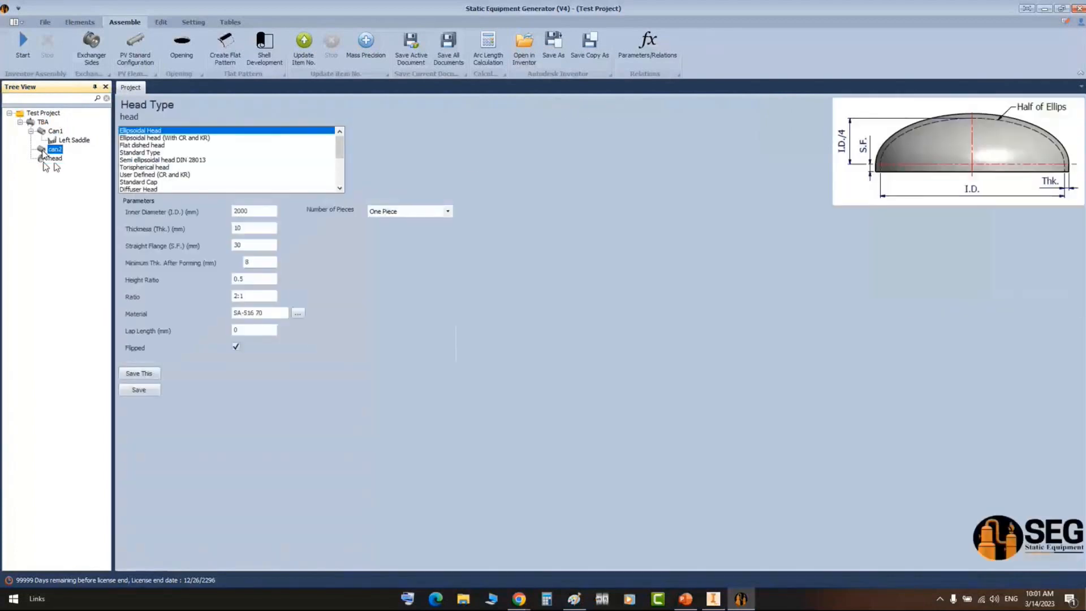
{"action": "left_click", "coordinate": [45, 160]}
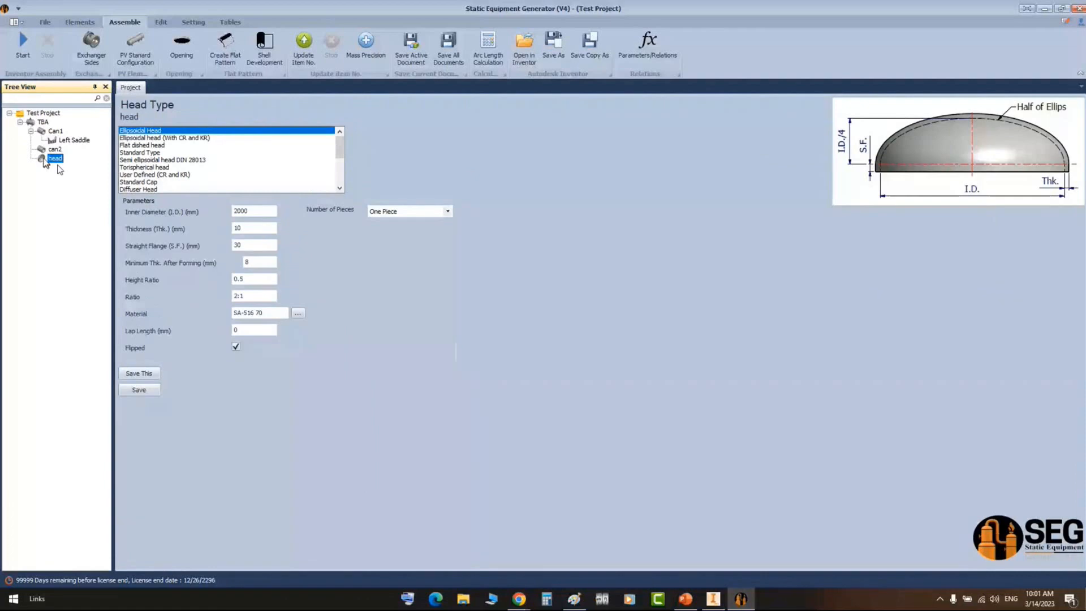
{"action": "key", "text": "Up"}
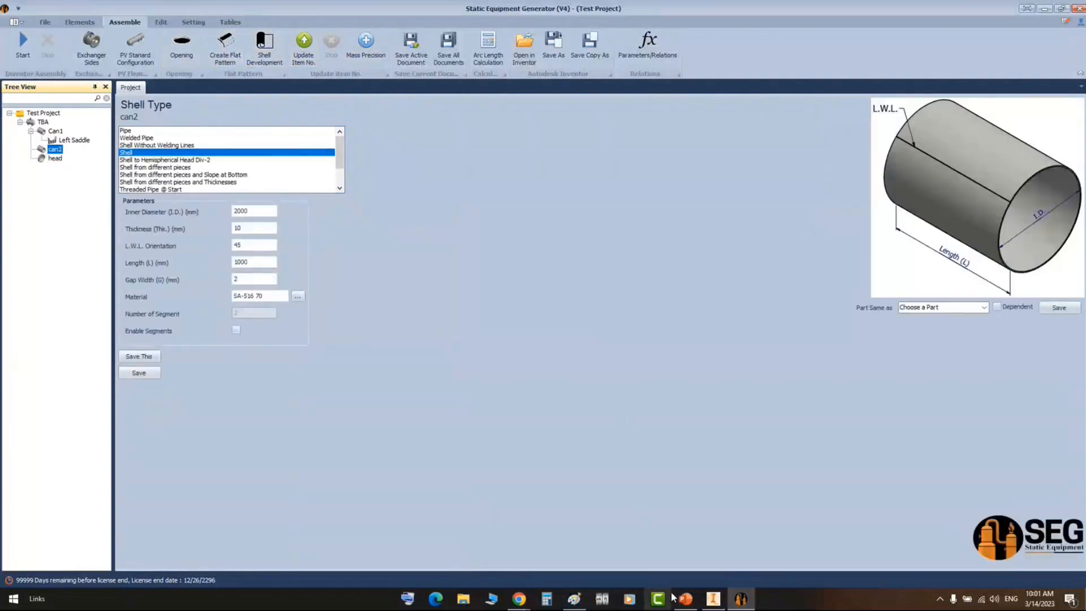
- Highlight the PowerPoint bullet about making an element the same as another after creation, and switch to Autodesk Inventor
{"action": "left_click", "coordinate": [684, 600]}
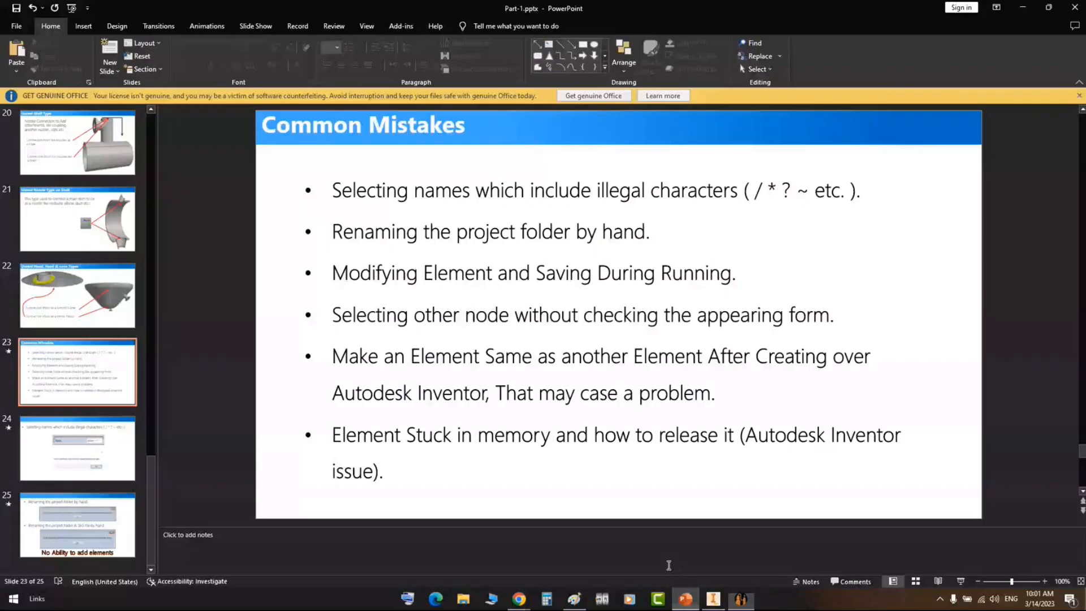
{"action": "left_click_drag", "start_coordinate": [333, 355], "coordinate": [717, 390]}
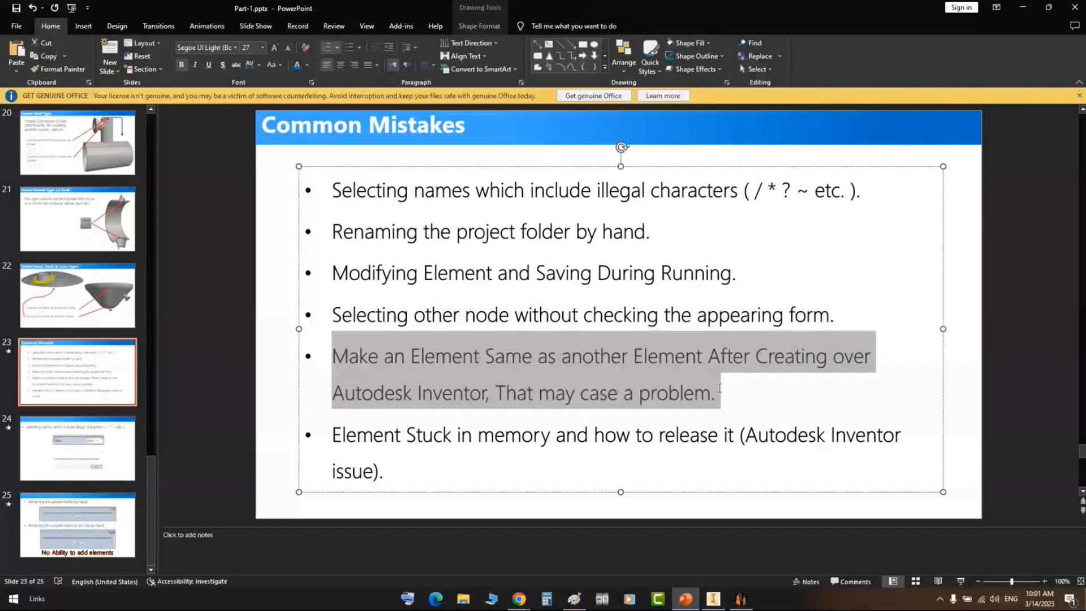
{"action": "left_click", "coordinate": [713, 599]}
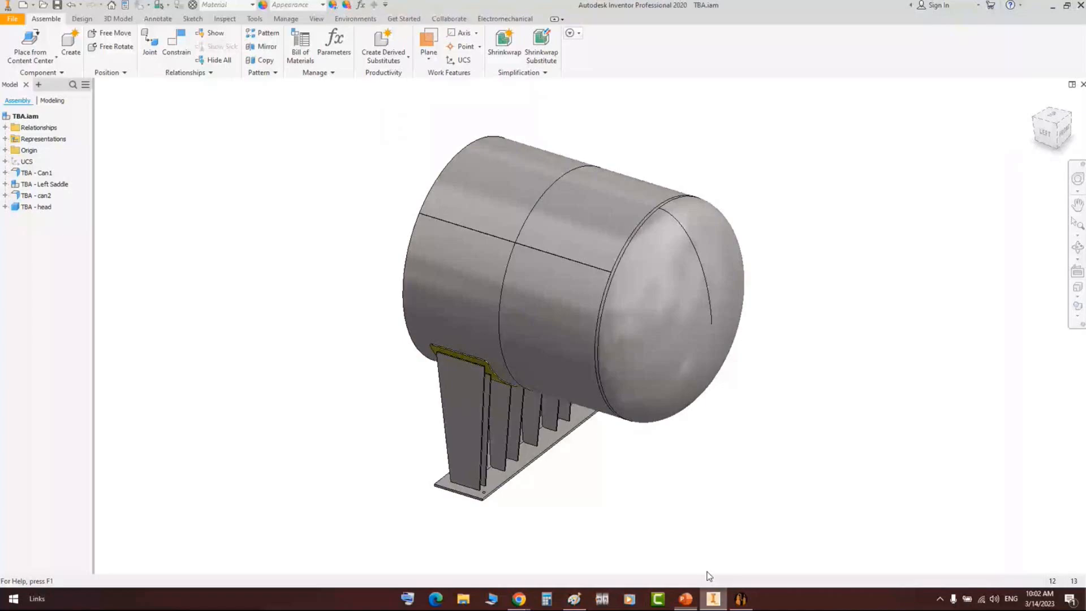
- Switch to Static Equipment Generator, delete the head, can2 and Left Saddle elements from the TBA assembly, and reset the project data
{"action": "left_click", "coordinate": [741, 599]}
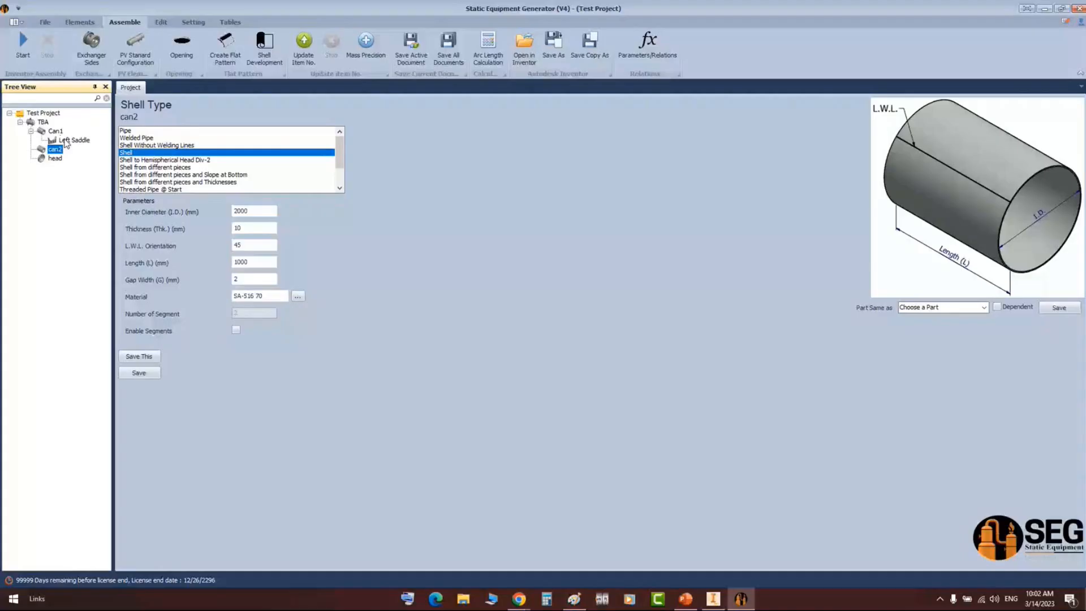
{"action": "left_click", "coordinate": [68, 157]}
{"action": "right_click", "coordinate": [68, 157]}
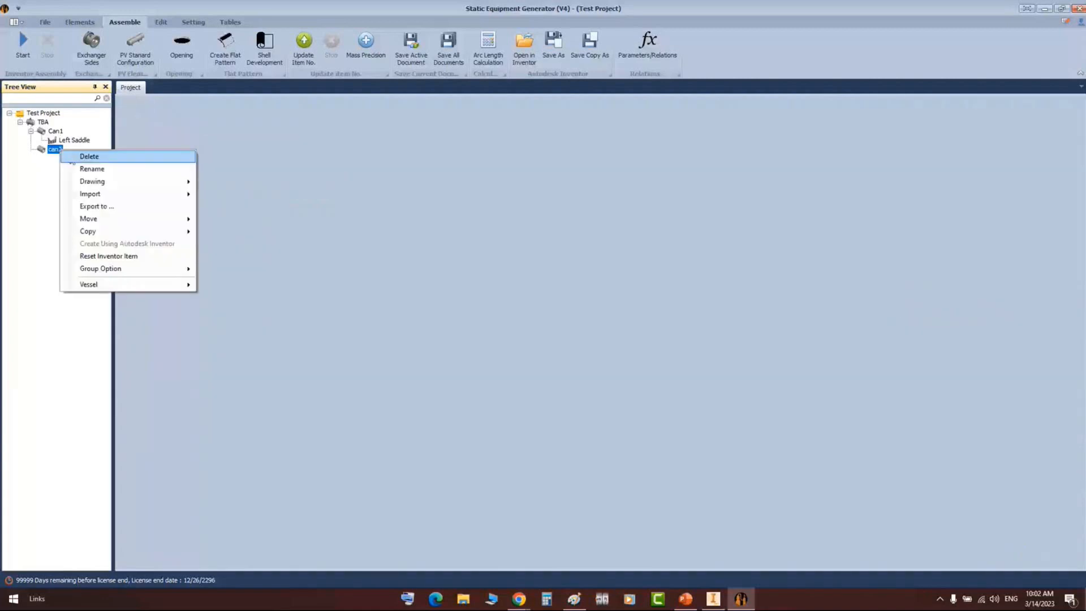
{"action": "left_click", "coordinate": [84, 157]}
{"action": "left_click", "coordinate": [523, 332]}
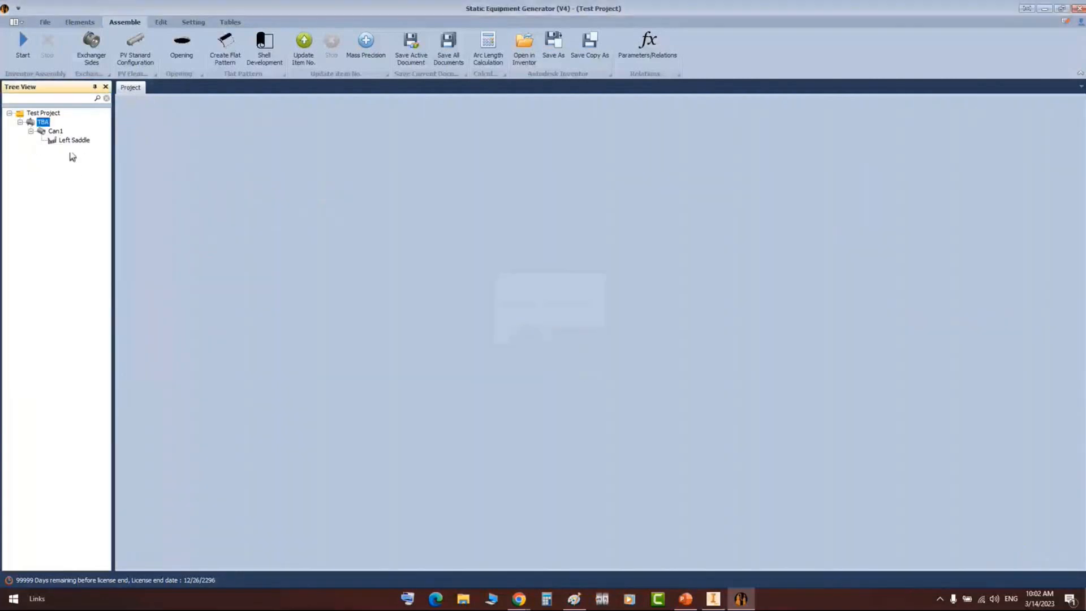
{"action": "left_click", "coordinate": [75, 142]}
{"action": "right_click", "coordinate": [75, 142]}
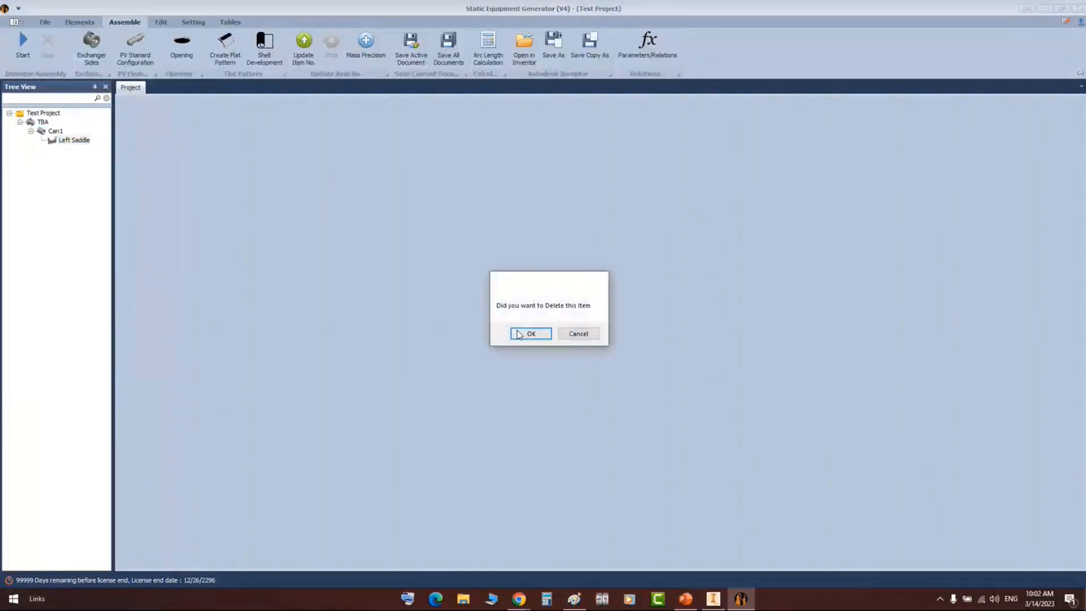
{"action": "left_click", "coordinate": [519, 333]}
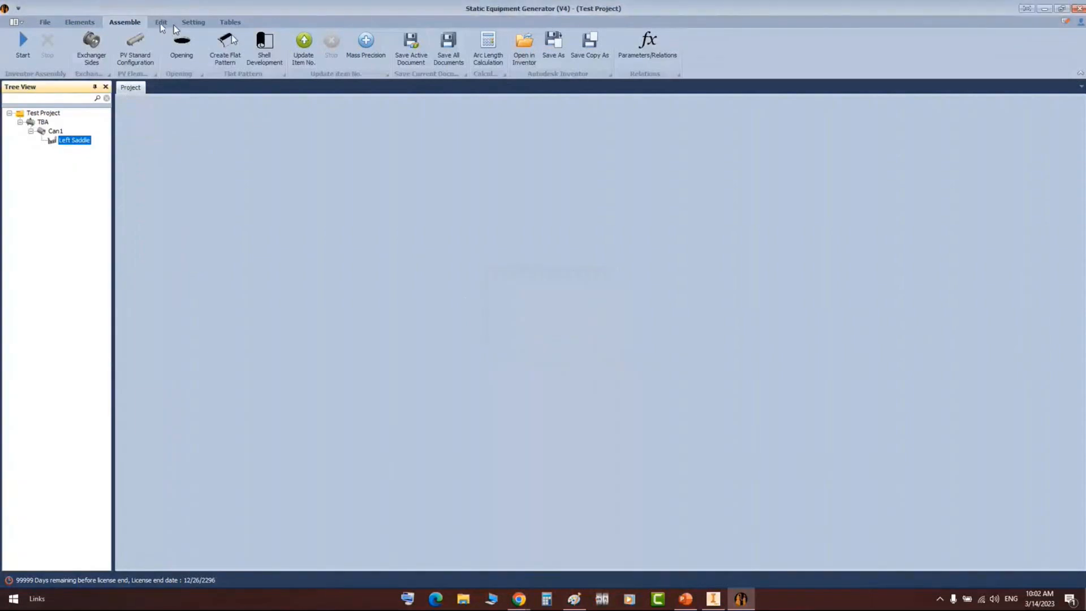
{"action": "left_click", "coordinate": [163, 22]}
{"action": "left_click", "coordinate": [104, 47]}
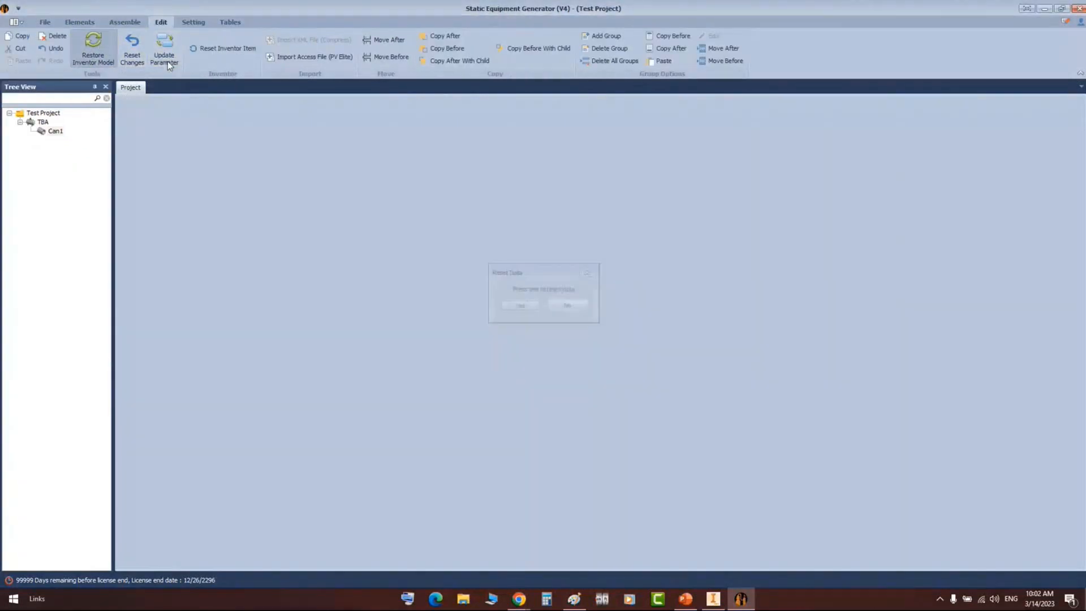
- Add a shell element named Pipe to TBA, save it with the Pipe shell type, and build it in Autodesk Inventor
{"action": "left_click", "coordinate": [80, 22]}
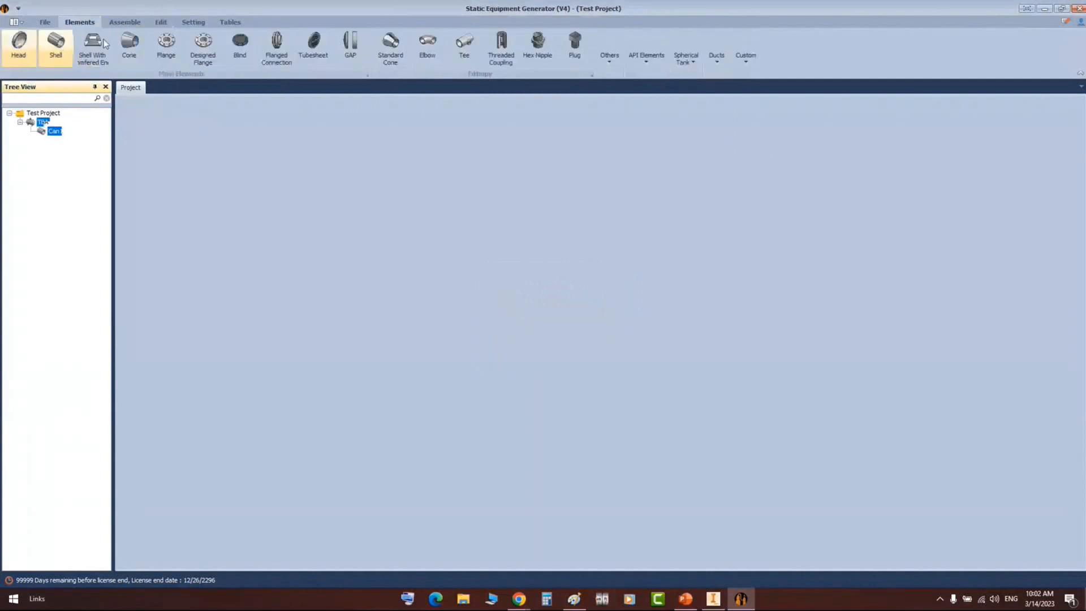
{"action": "left_click", "coordinate": [55, 45]}
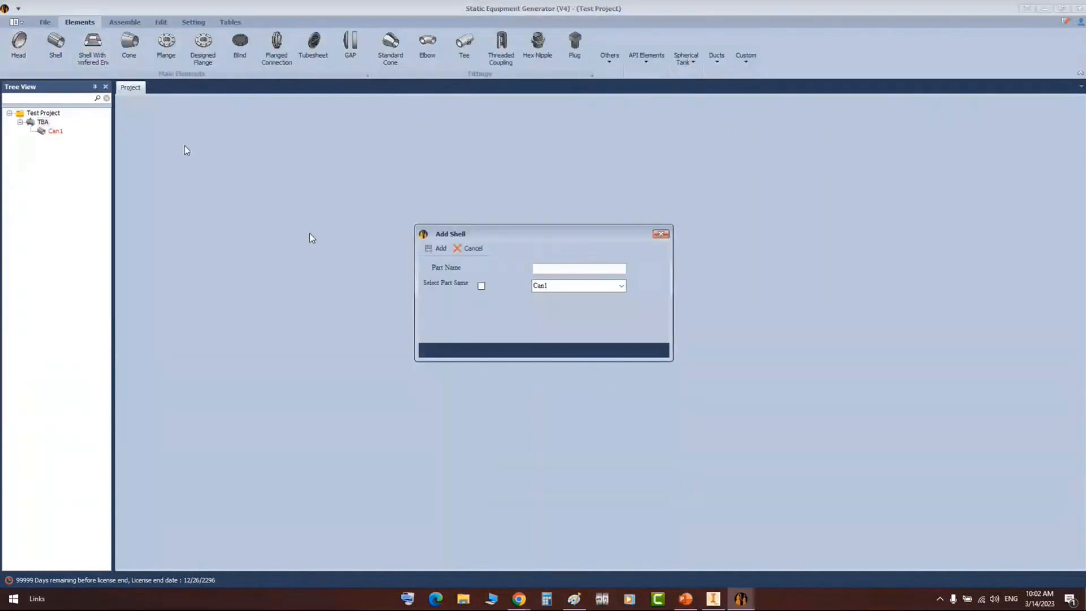
{"action": "type", "text": "Pipe"}
{"action": "key", "text": "Return"}
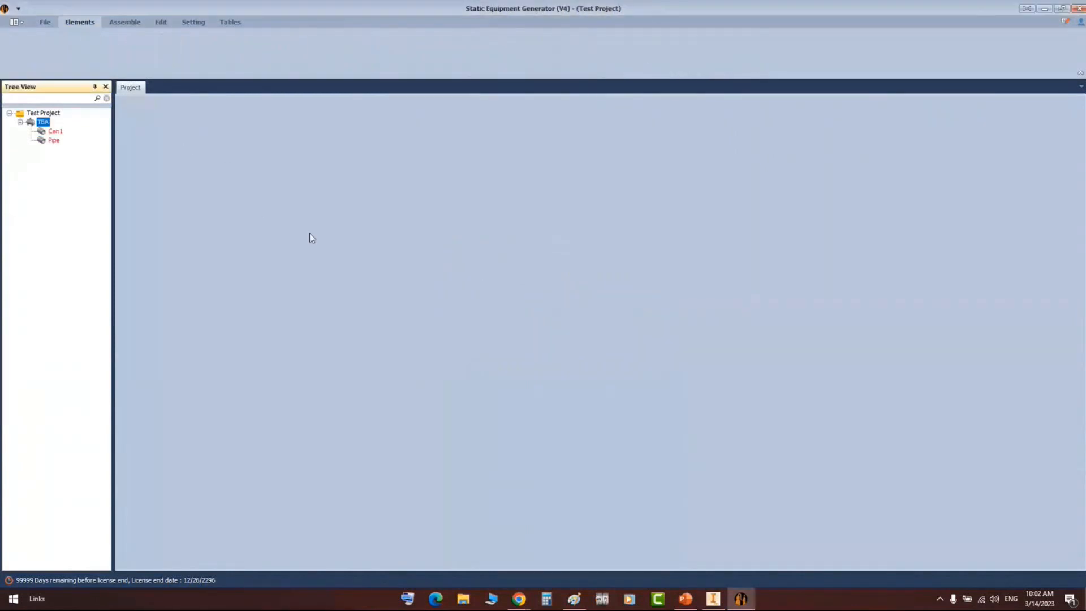
{"action": "left_click", "coordinate": [42, 142]}
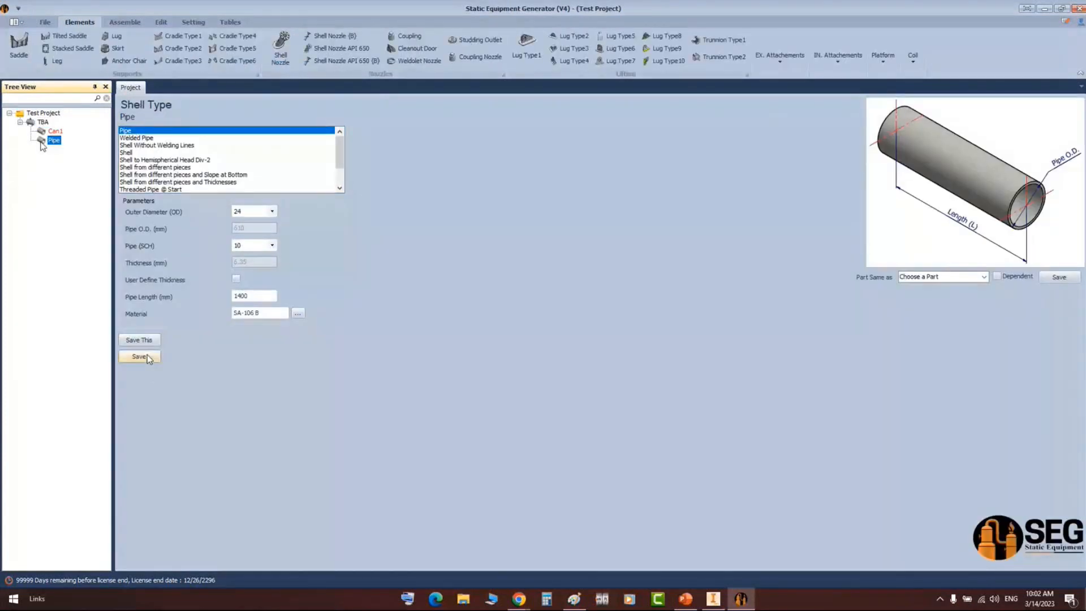
{"action": "left_click", "coordinate": [138, 356]}
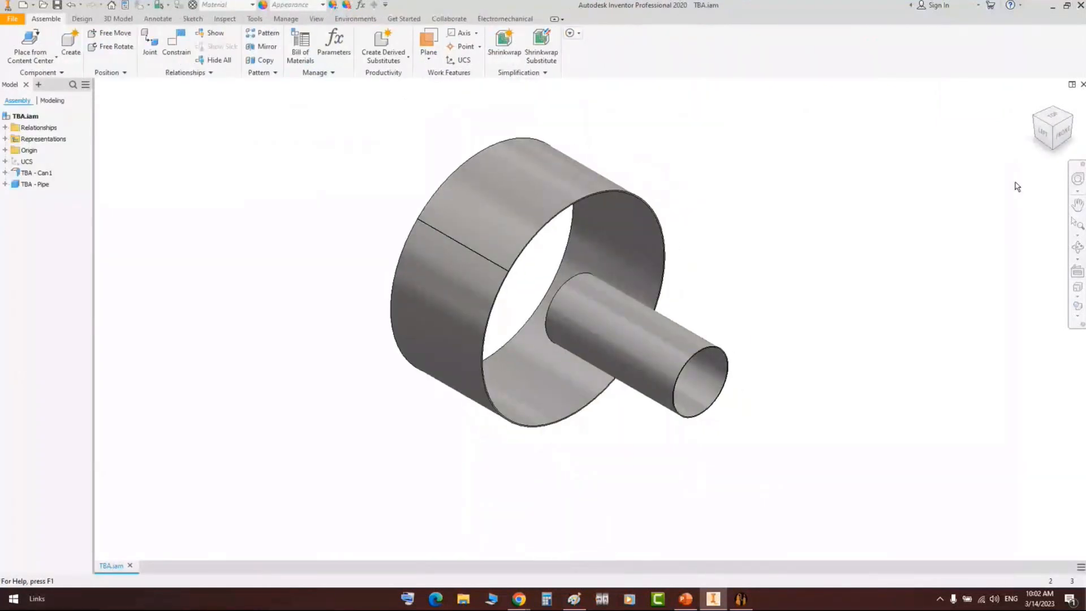
- Examine how the pipe meets Can1 in the assembly from the left view and at an angle
{"action": "left_click", "coordinate": [1043, 133]}
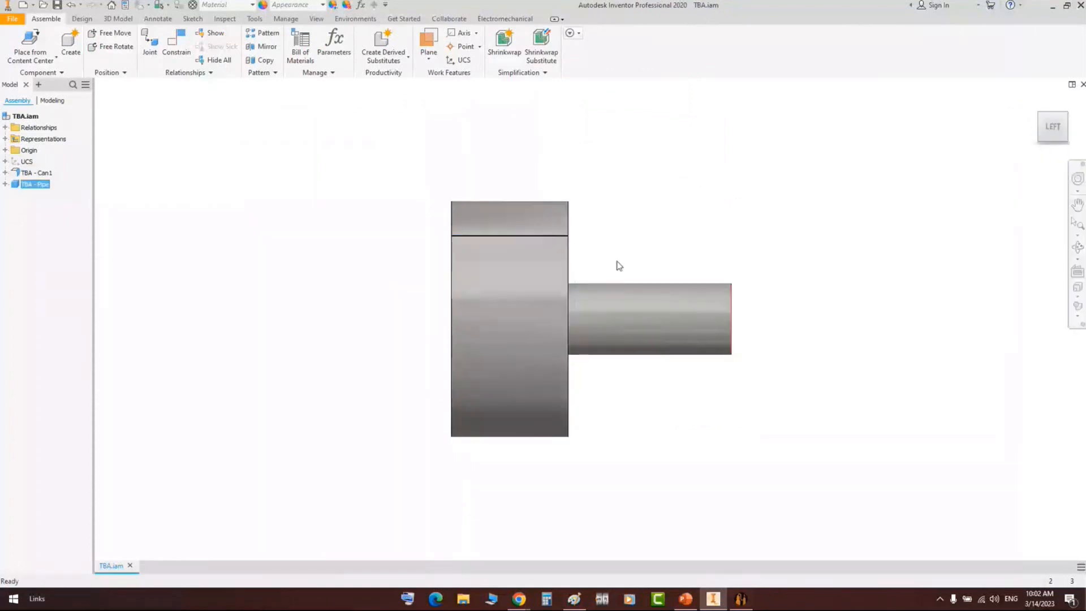
{"action": "key", "text": "F4"}
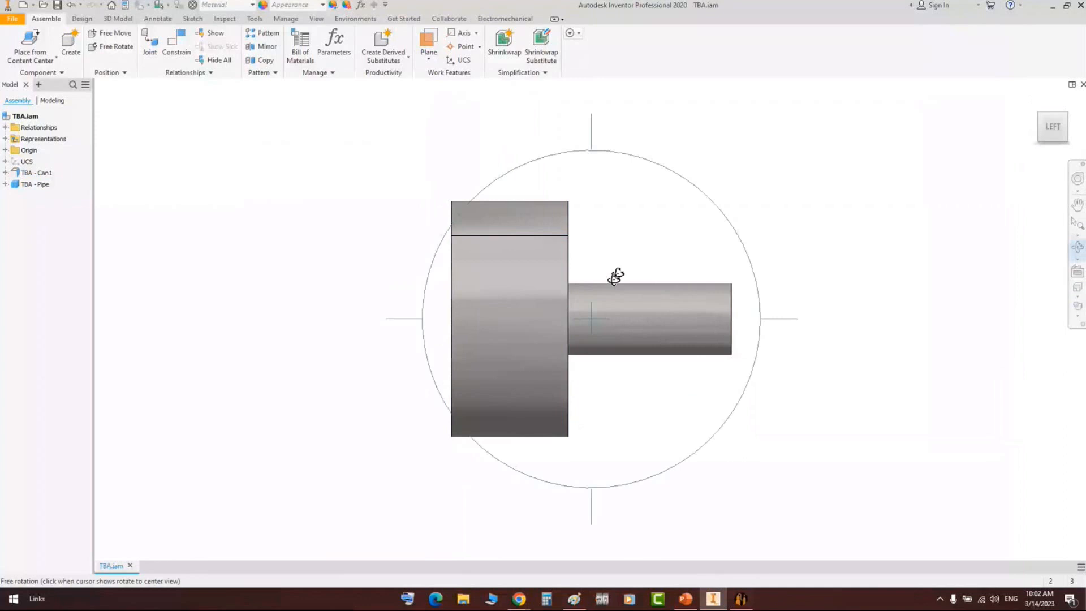
{"action": "left_click_drag", "start_coordinate": [616, 277], "coordinate": [588, 318]}
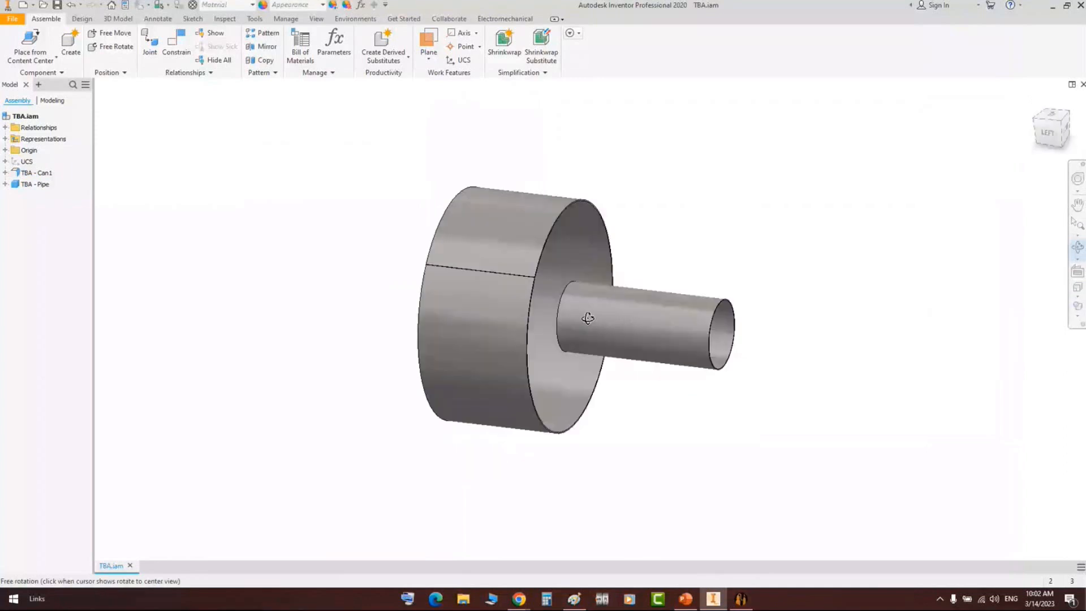
- Return to Static Equipment Generator, make the Pipe element the same part as Can1, save it and redisplay its form
{"action": "left_click", "coordinate": [737, 605]}
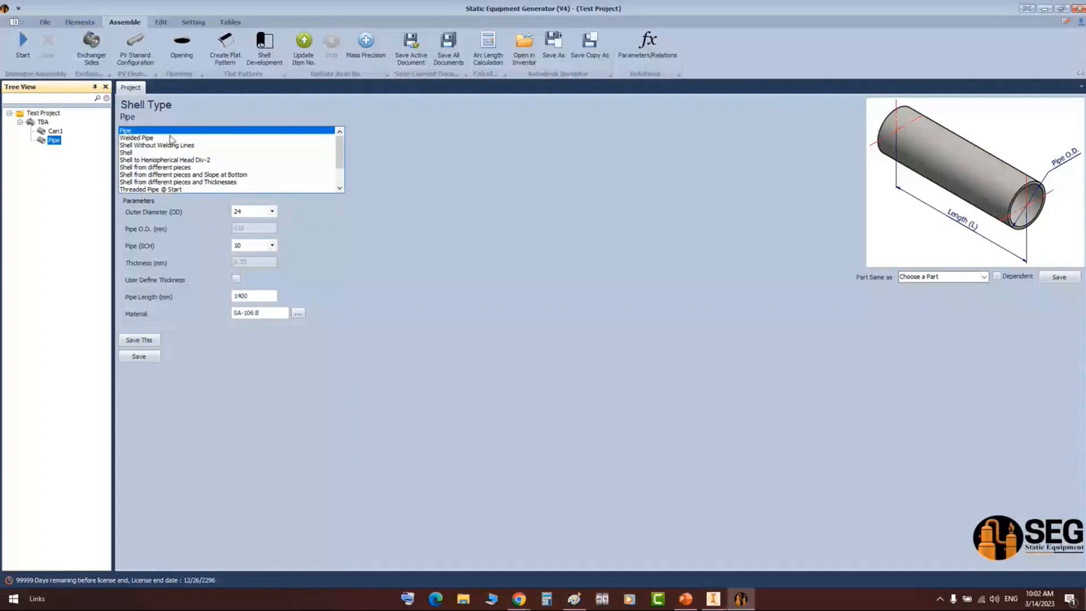
{"action": "left_click", "coordinate": [984, 277]}
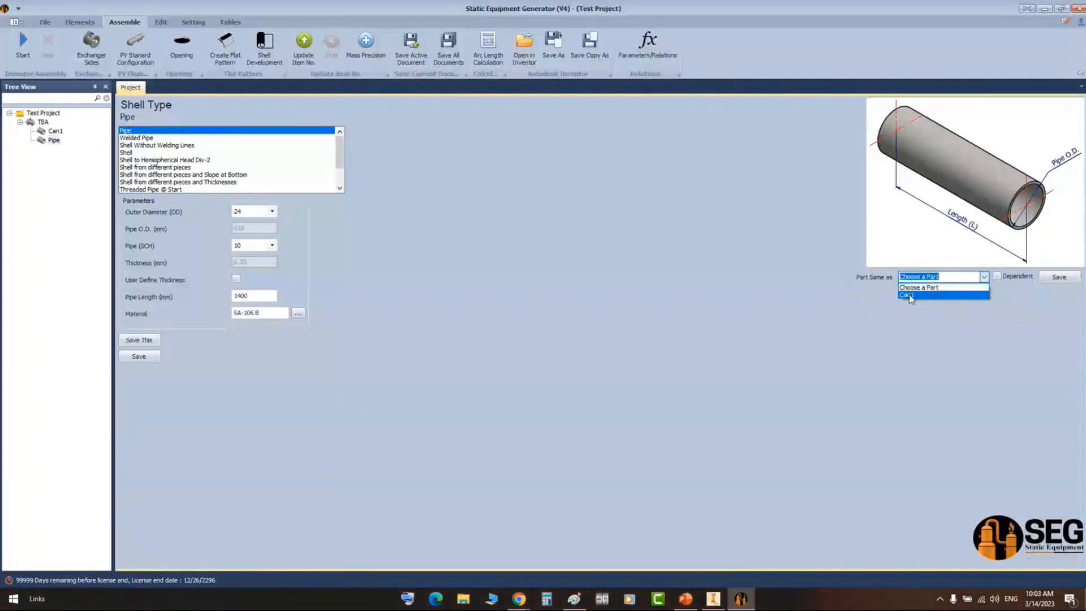
{"action": "left_click", "coordinate": [920, 294]}
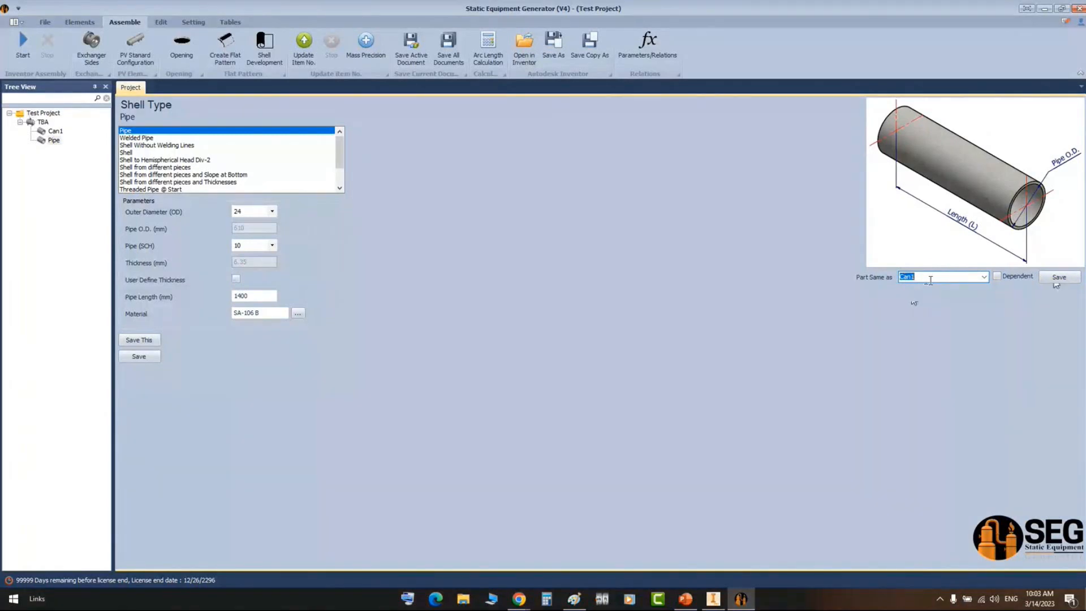
{"action": "left_click", "coordinate": [1058, 280]}
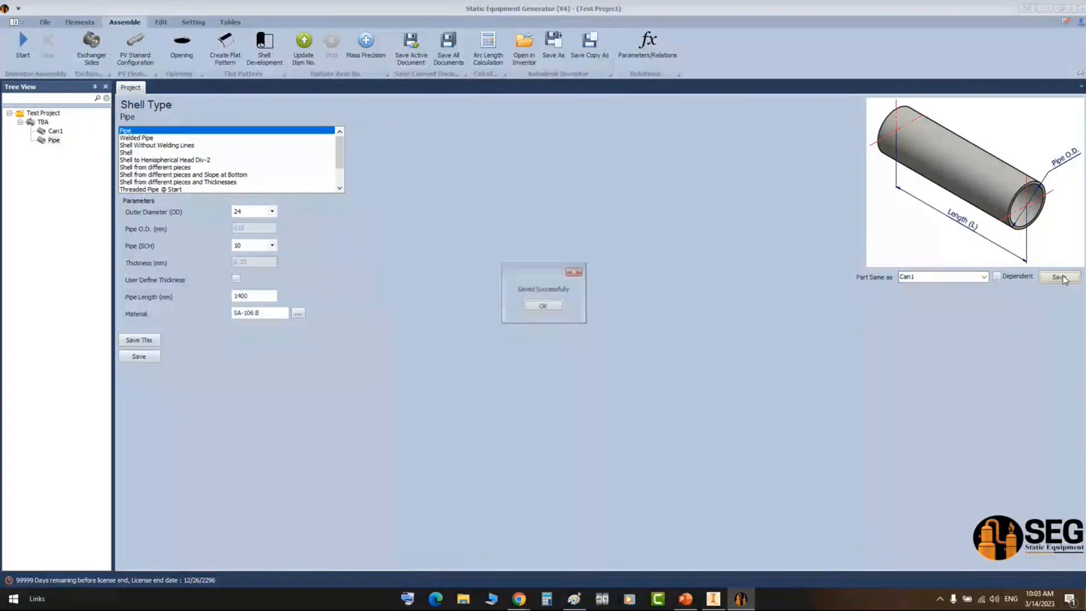
{"action": "key", "text": "Return"}
{"action": "left_click", "coordinate": [43, 132]}
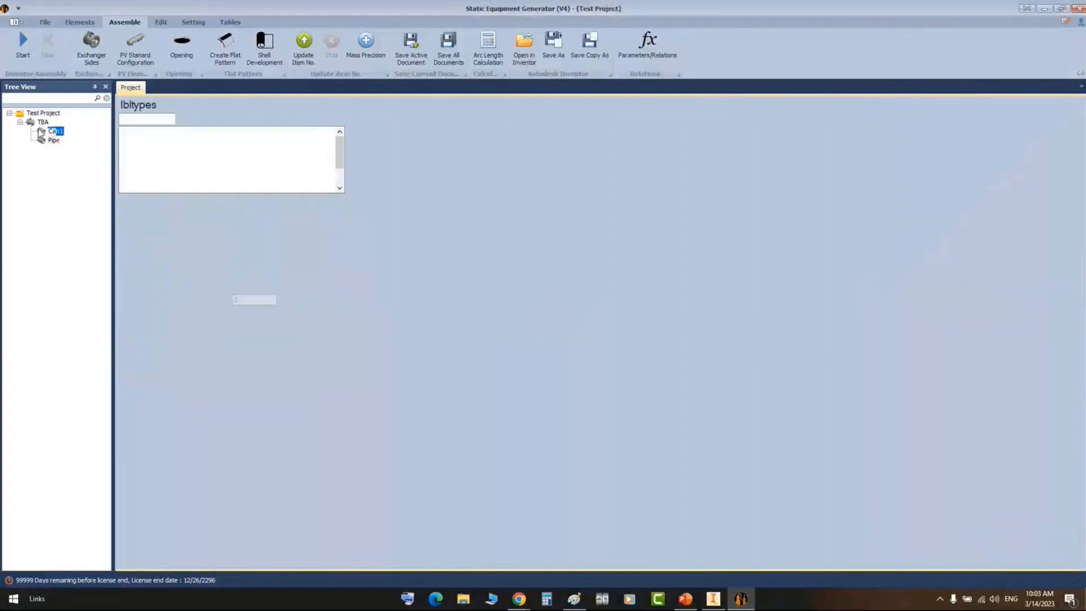
{"action": "left_click", "coordinate": [41, 140]}
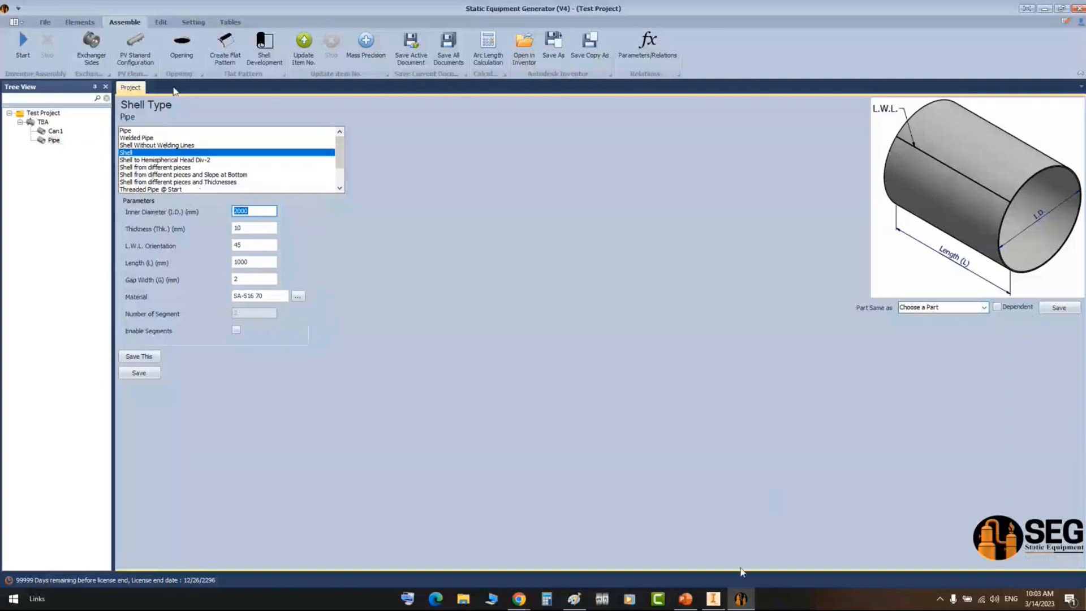
- Check in Autodesk Inventor whether the pipe's geometry matches Can1, viewing the assembly from the left and at an angle
{"action": "left_click", "coordinate": [714, 599]}
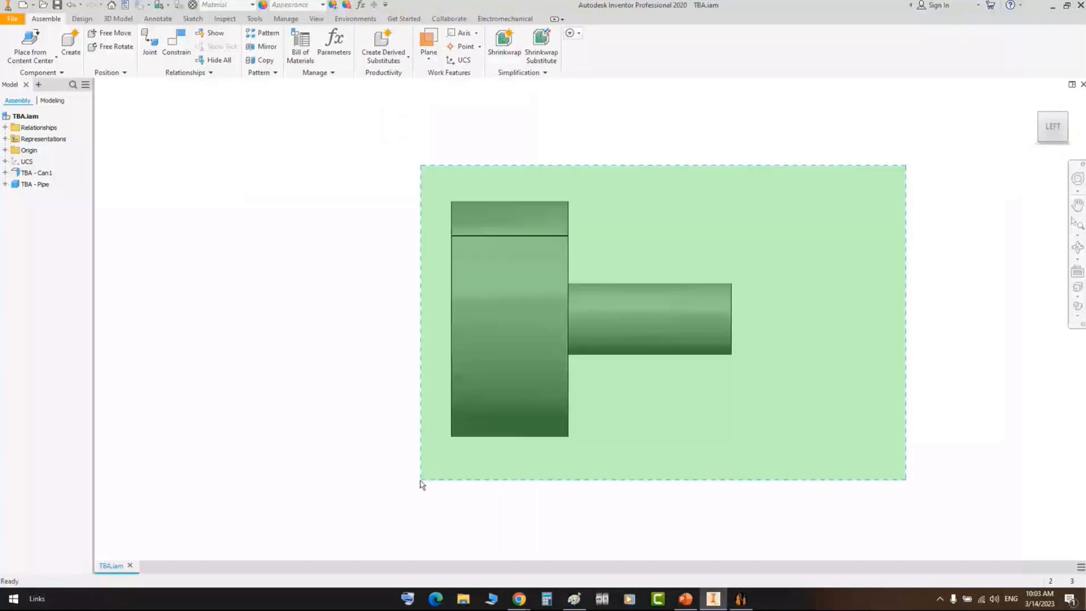
{"action": "left_click_drag", "start_coordinate": [420, 481], "coordinate": [417, 480]}
{"action": "left_click", "coordinate": [791, 481]}
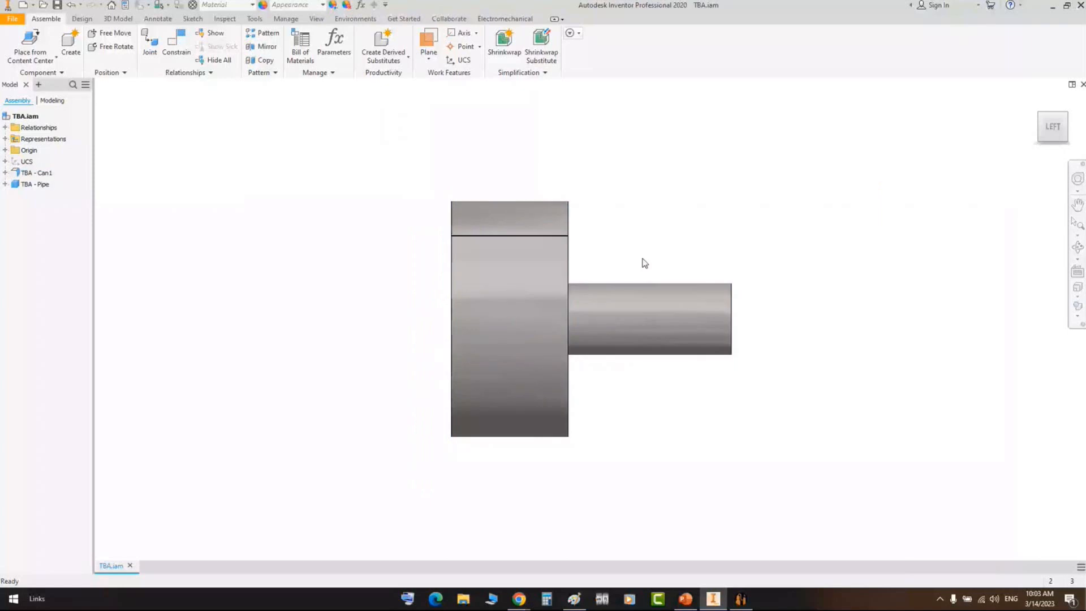
{"action": "key", "text": "alt+Tab"}
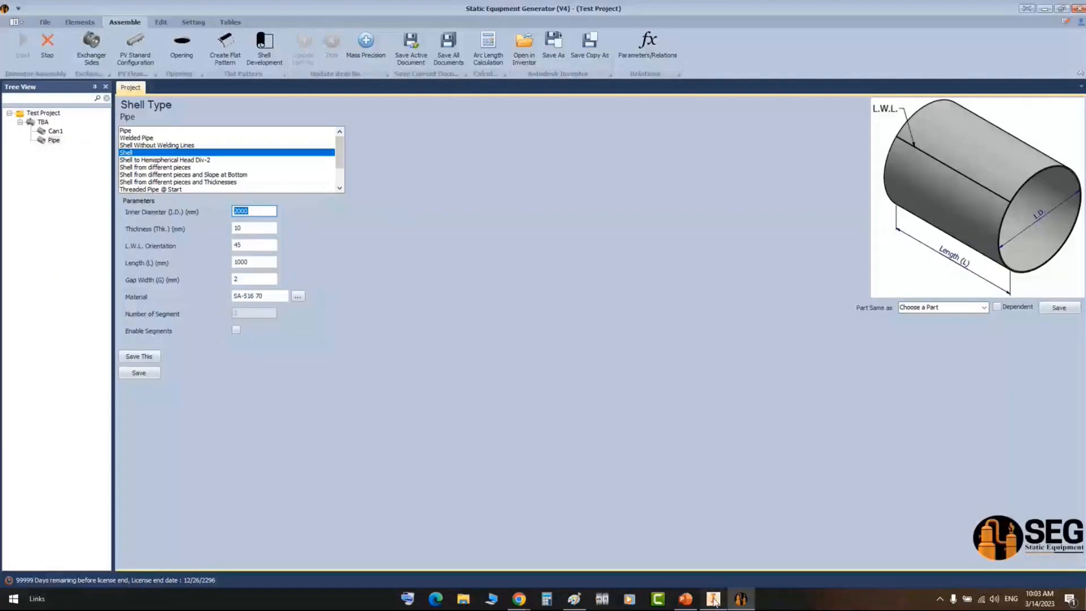
{"action": "left_click", "coordinate": [713, 599]}
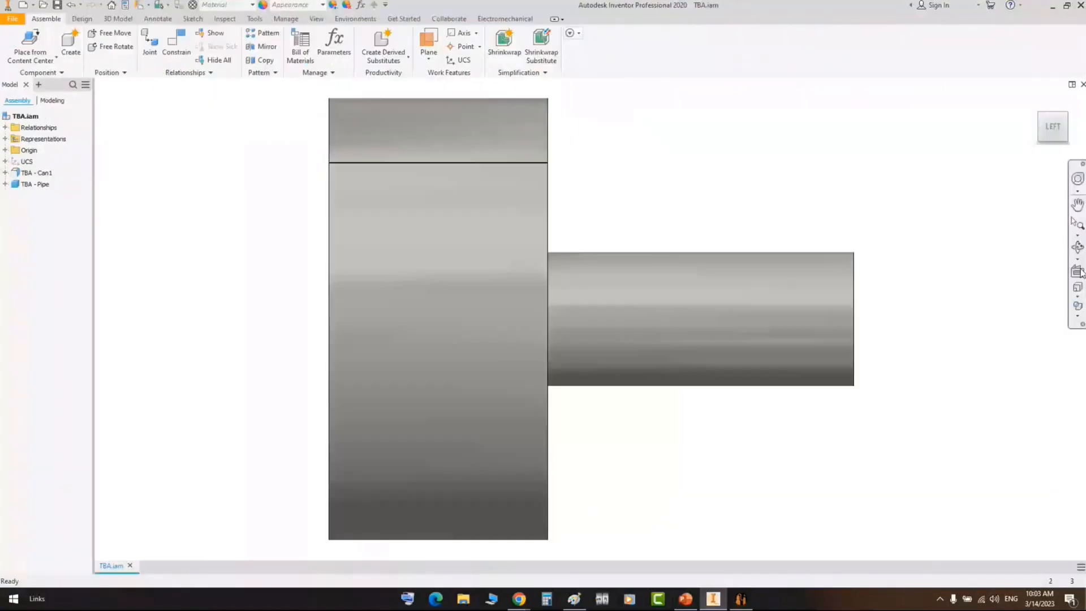
{"action": "left_click", "coordinate": [1078, 247]}
{"action": "left_click_drag", "start_coordinate": [691, 309], "coordinate": [671, 332]}
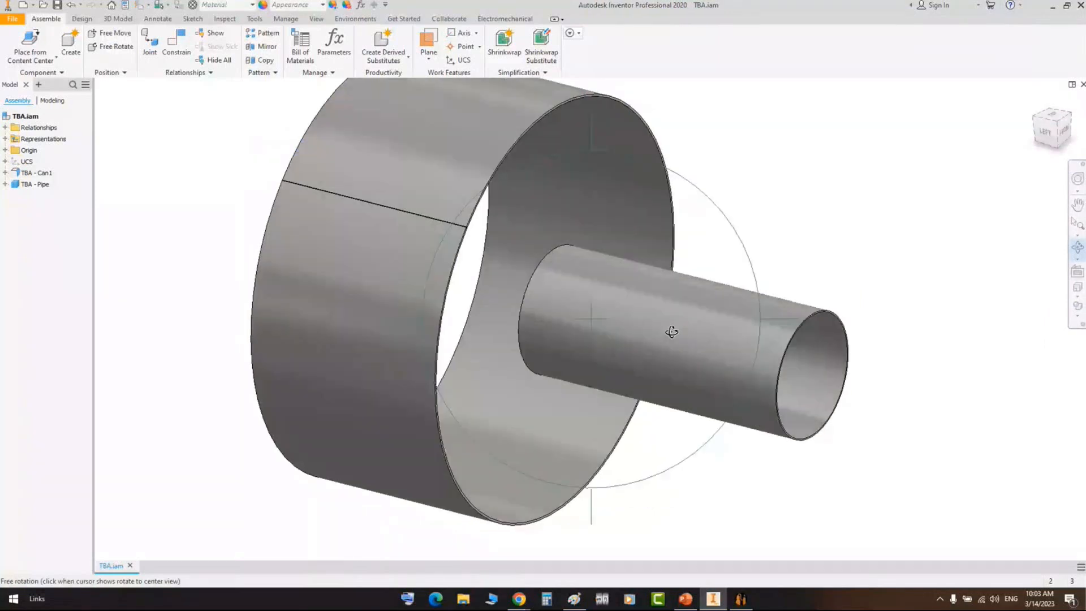
{"action": "key", "text": "Escape"}
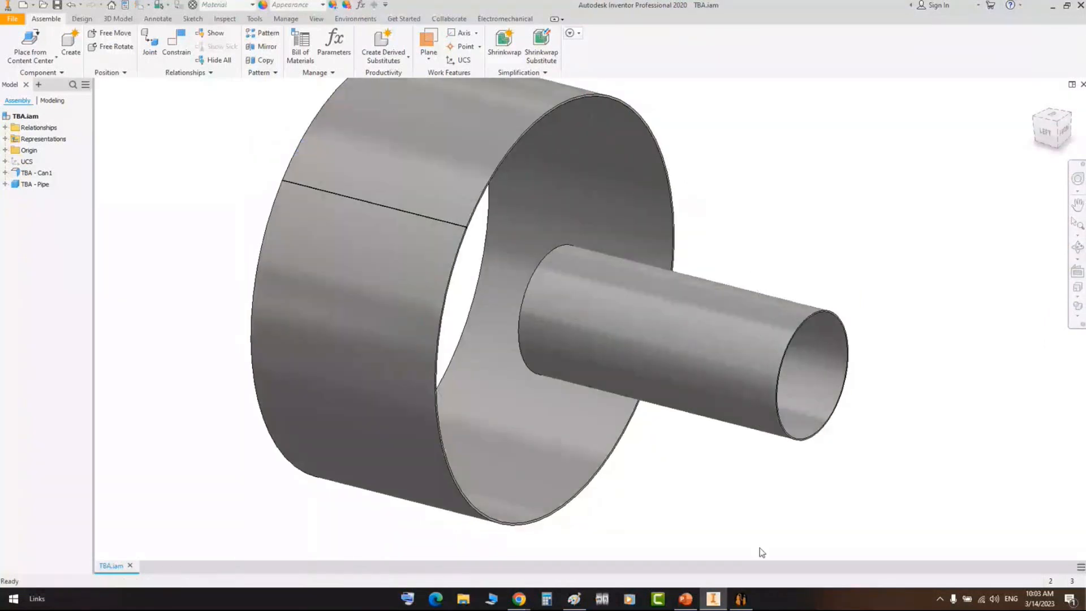
- Reset the project data in Static Equipment Generator and rebuild the TBA assembly in Autodesk Inventor
{"action": "left_click", "coordinate": [741, 599]}
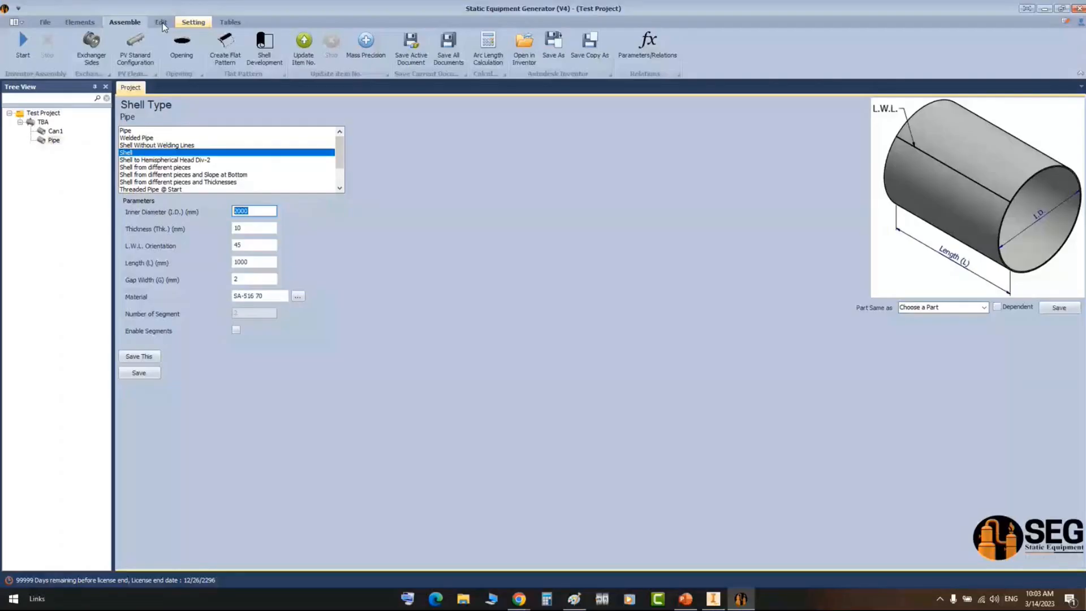
{"action": "left_click", "coordinate": [161, 22]}
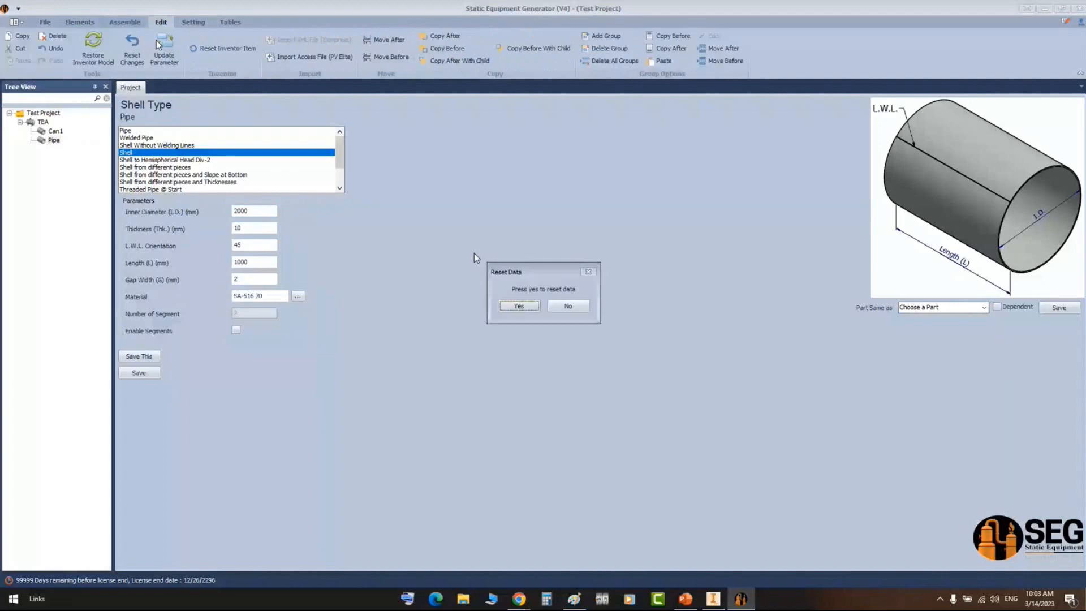
{"action": "left_click", "coordinate": [124, 23]}
{"action": "left_click", "coordinate": [22, 45]}
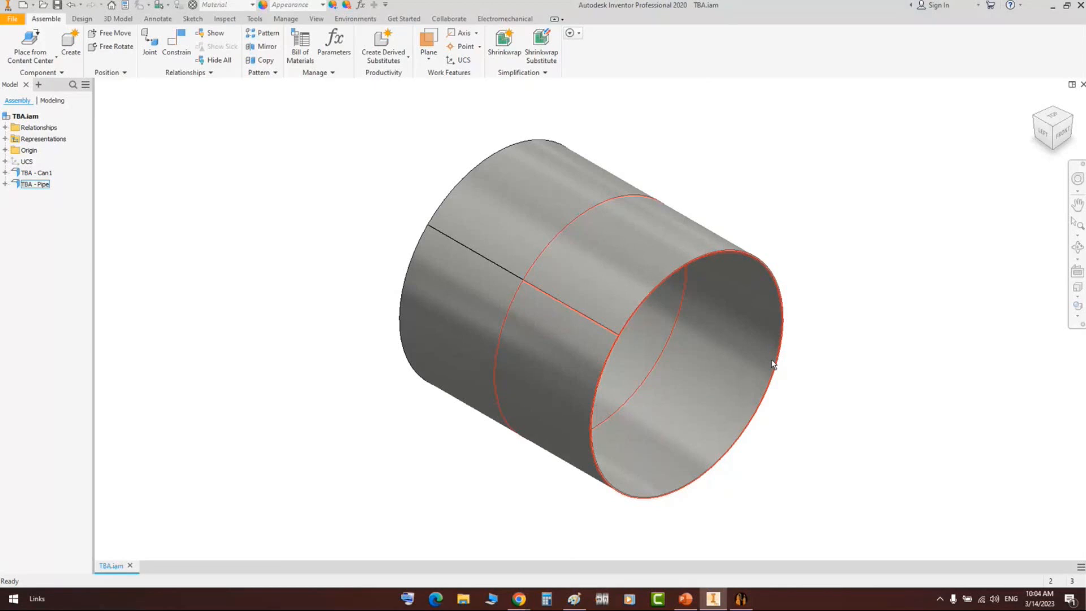
- Switch to PowerPoint and review the Common Mistakes bullets about making elements the same and elements stuck in memory
{"action": "left_click", "coordinate": [690, 598]}
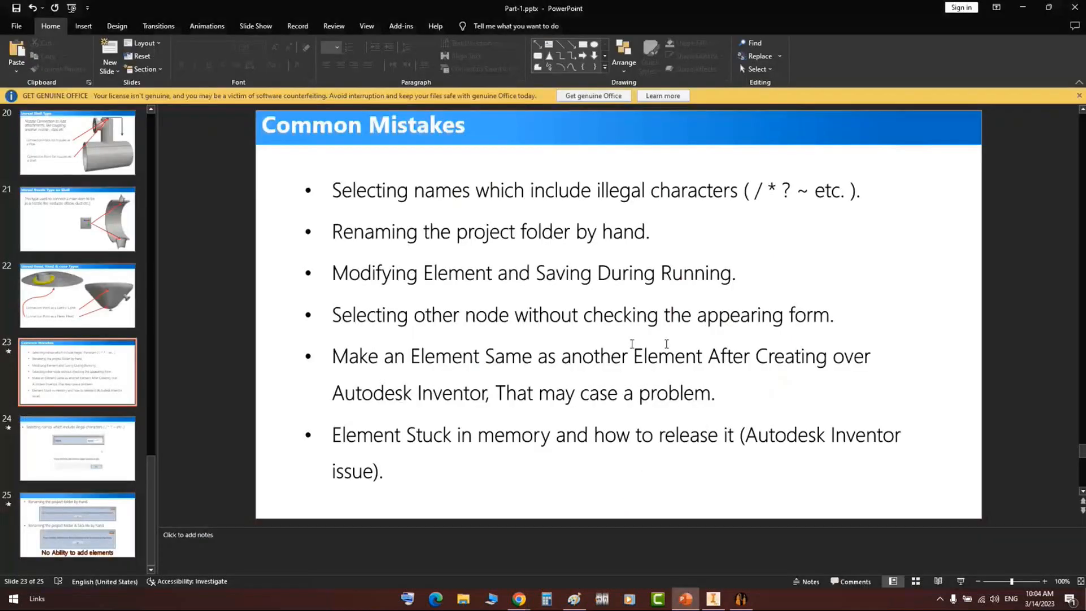
{"action": "left_click_drag", "start_coordinate": [387, 471], "coordinate": [355, 447]}
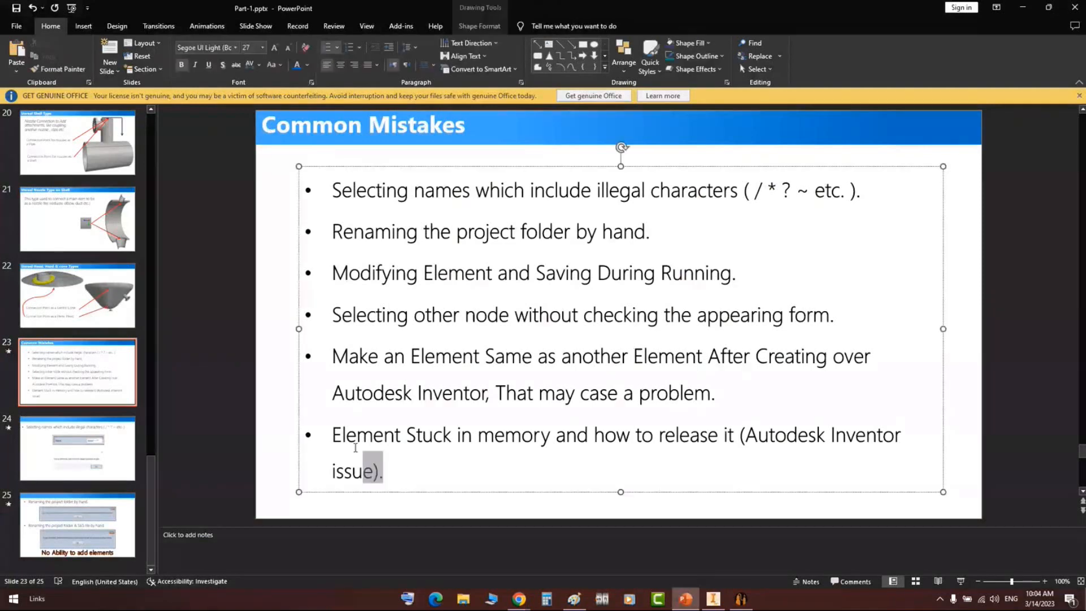
{"action": "left_click", "coordinate": [716, 393]}
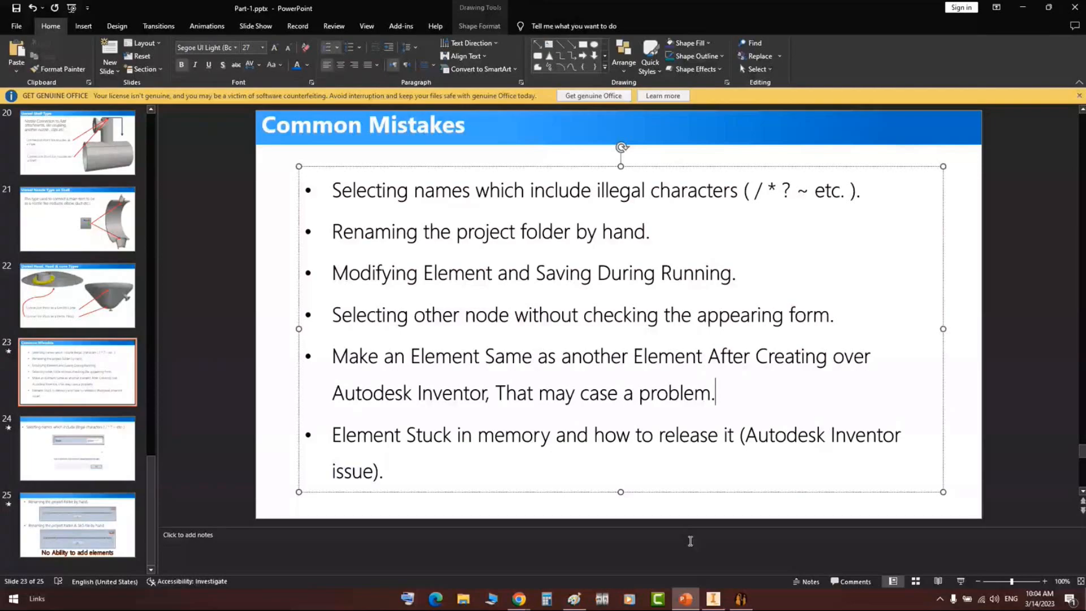
- Select the Pipe element in Static Equipment Generator and open the TBA - Pipe part in Autodesk Inventor
{"action": "key", "text": "alt+Tab"}
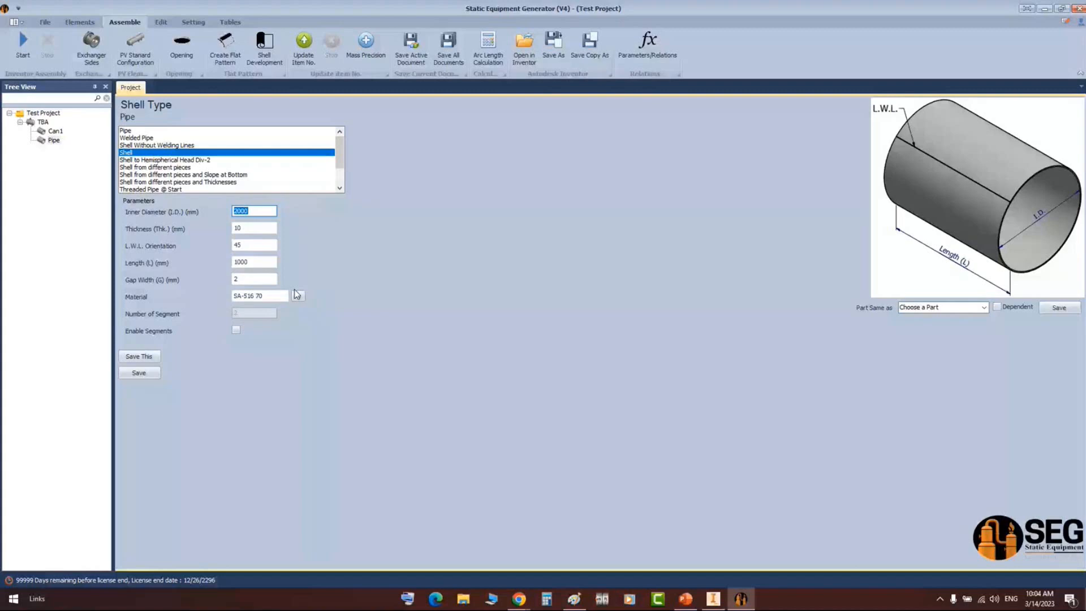
{"action": "left_click", "coordinate": [52, 141]}
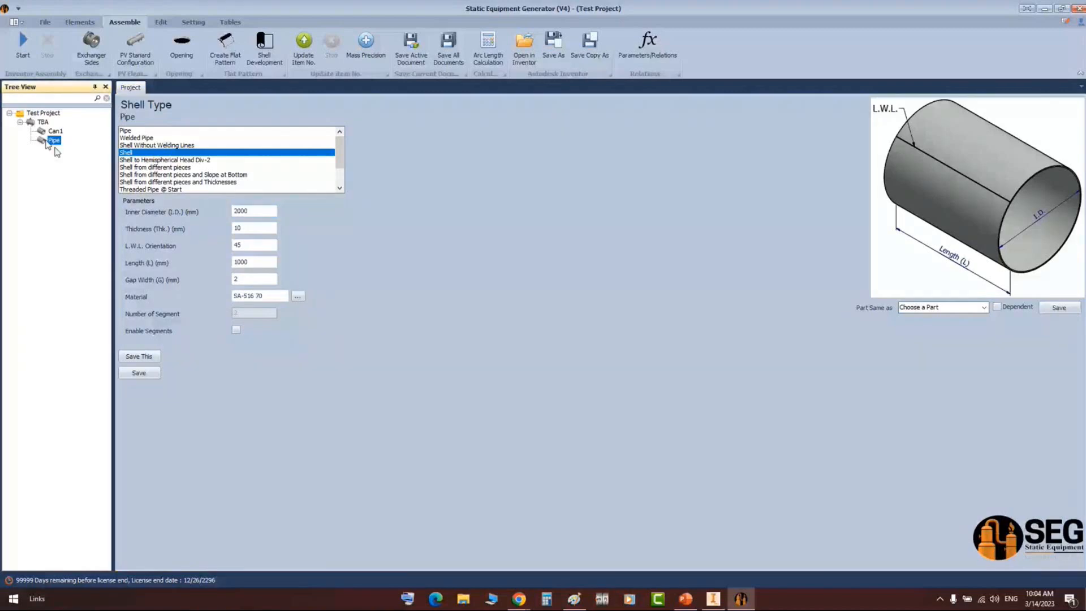
{"action": "left_click", "coordinate": [709, 602]}
{"action": "left_click", "coordinate": [30, 184]}
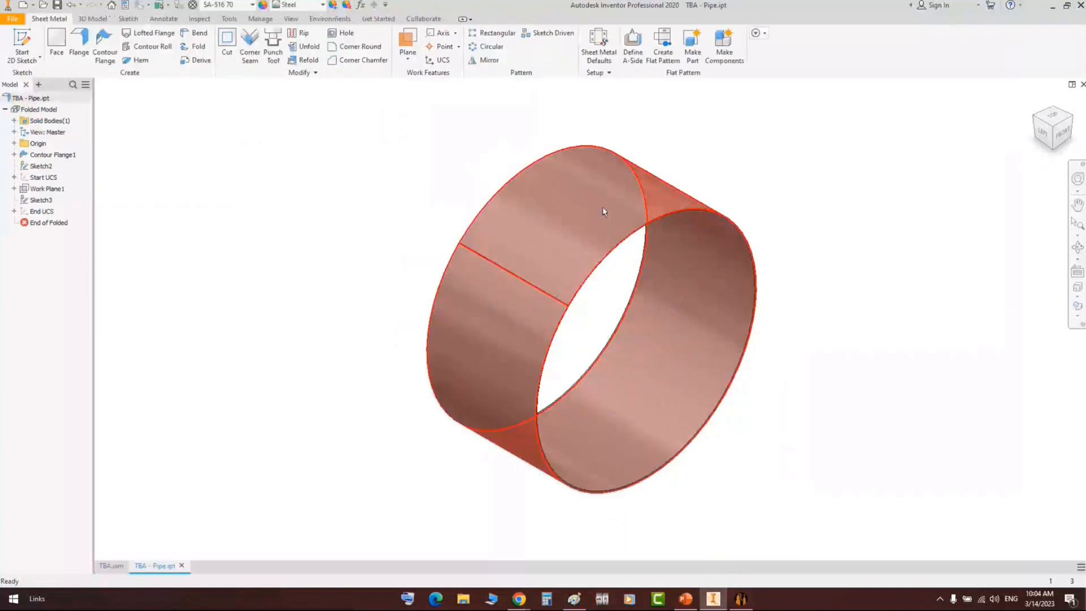
- Create the flat pattern of the pipe's contour flange, view it at an angle, and return to the folded part
{"action": "left_click", "coordinate": [602, 206]}
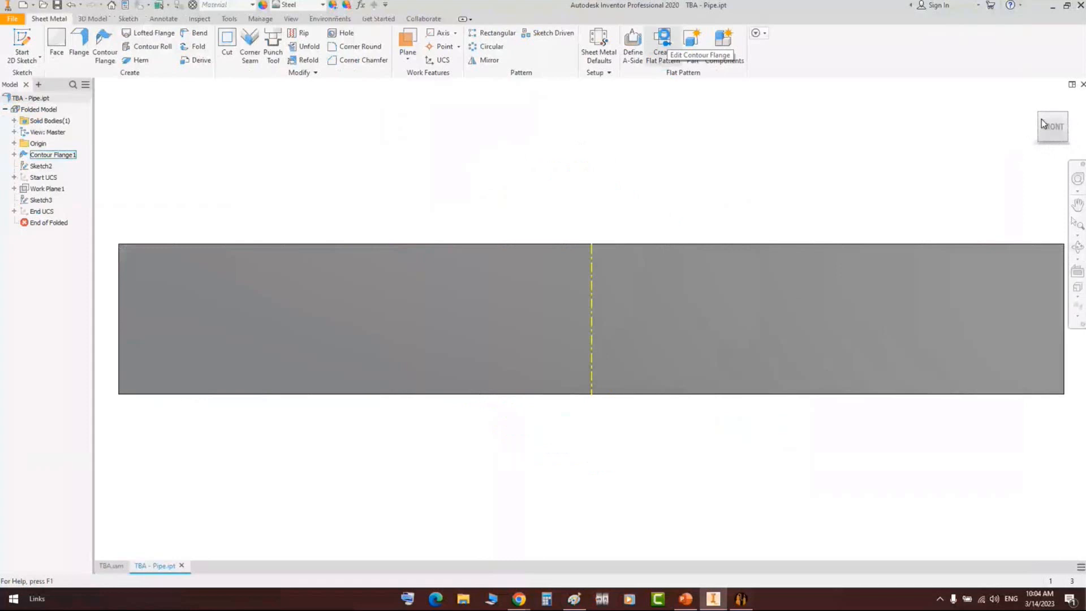
{"action": "left_click", "coordinate": [1042, 120]}
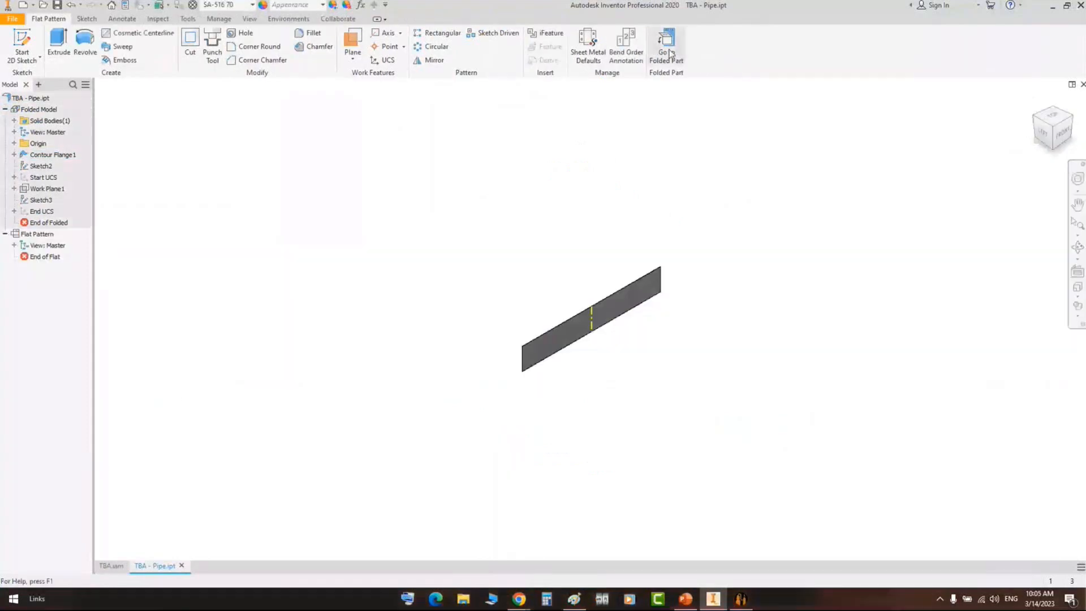
{"action": "left_click", "coordinate": [667, 54]}
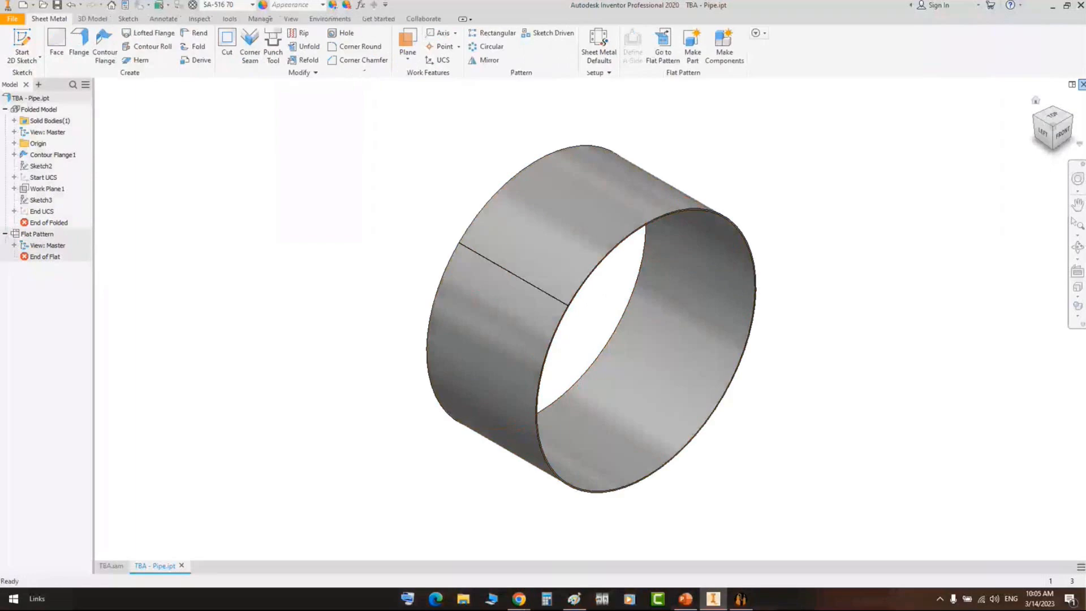
- Switch to Static Equipment Generator, enable 3 segments for the Pipe shell, save it, and rebuild the assembly
{"action": "key", "text": "alt+Tab"}
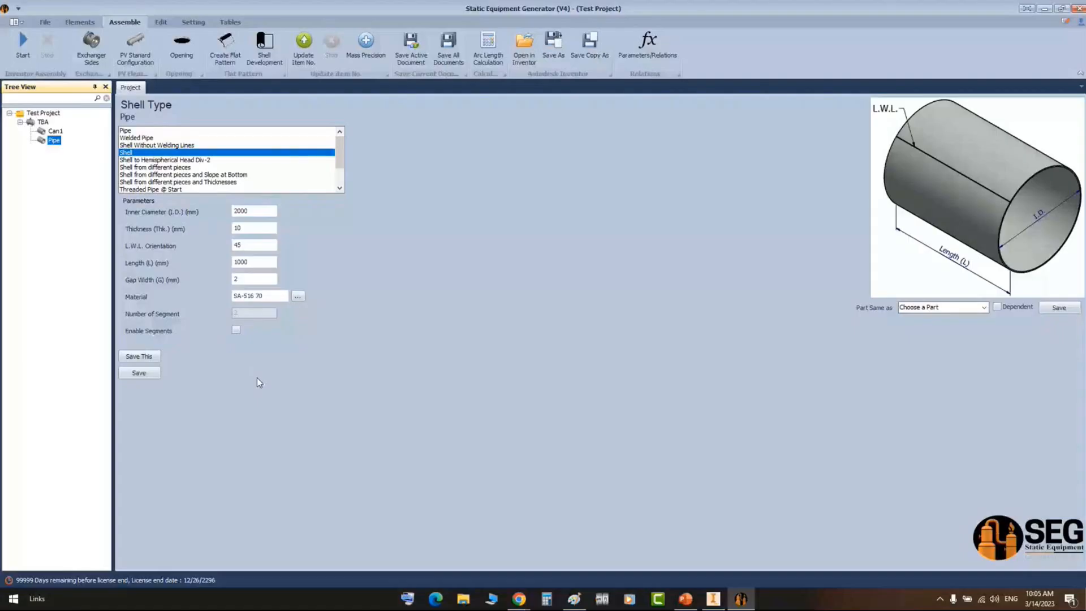
{"action": "left_click", "coordinate": [236, 332]}
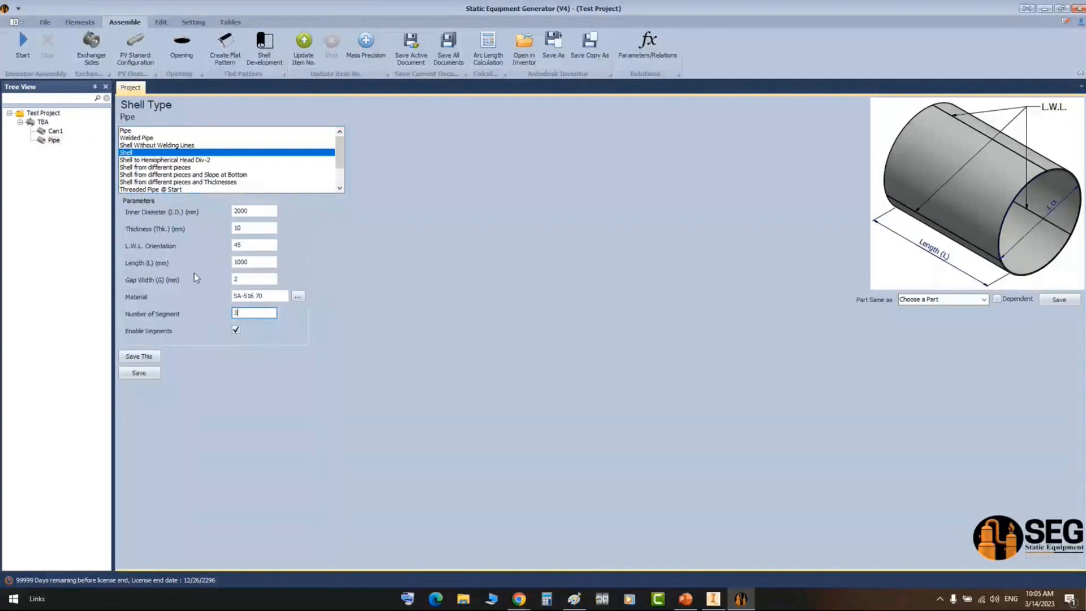
{"action": "left_click", "coordinate": [140, 373]}
{"action": "left_click", "coordinate": [28, 59]}
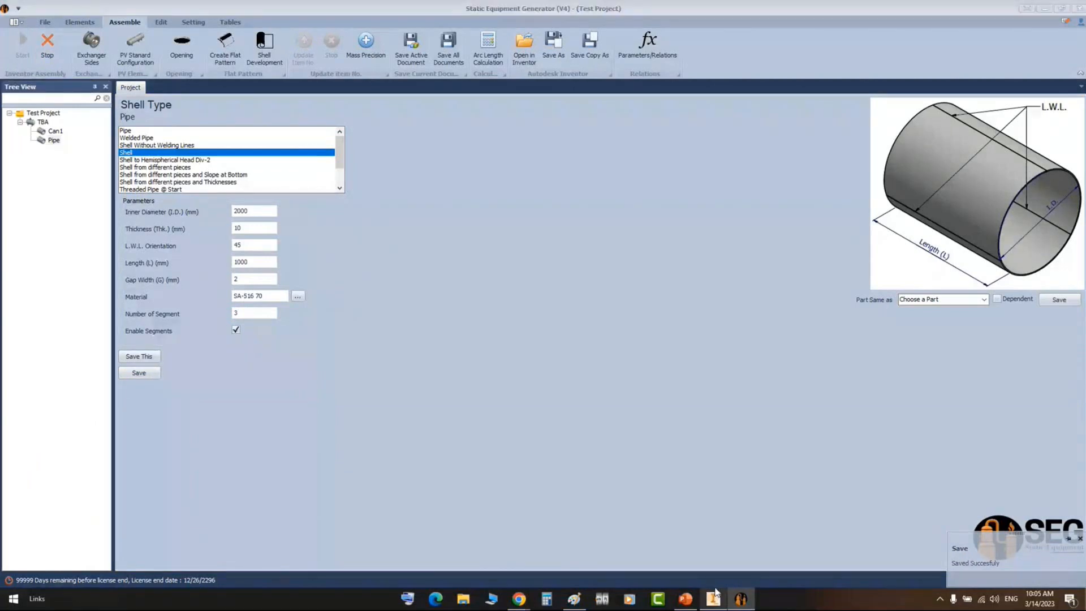
- Switch to Autodesk Inventor and examine the segmented pipe's weld lines in the TBA assembly from several angles
{"action": "left_click", "coordinate": [715, 597]}
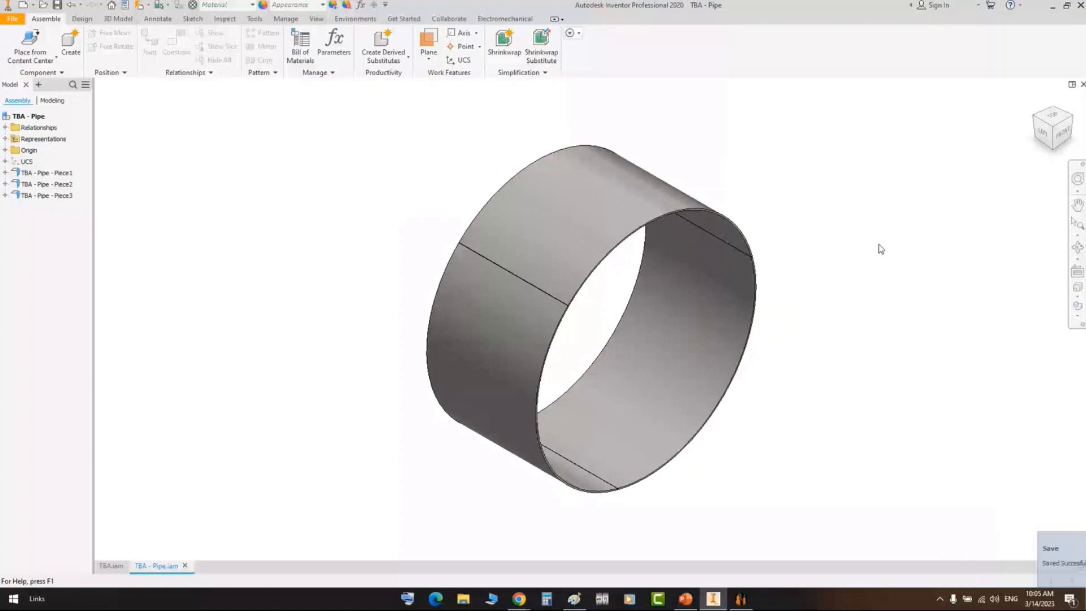
{"action": "left_click", "coordinate": [1077, 248]}
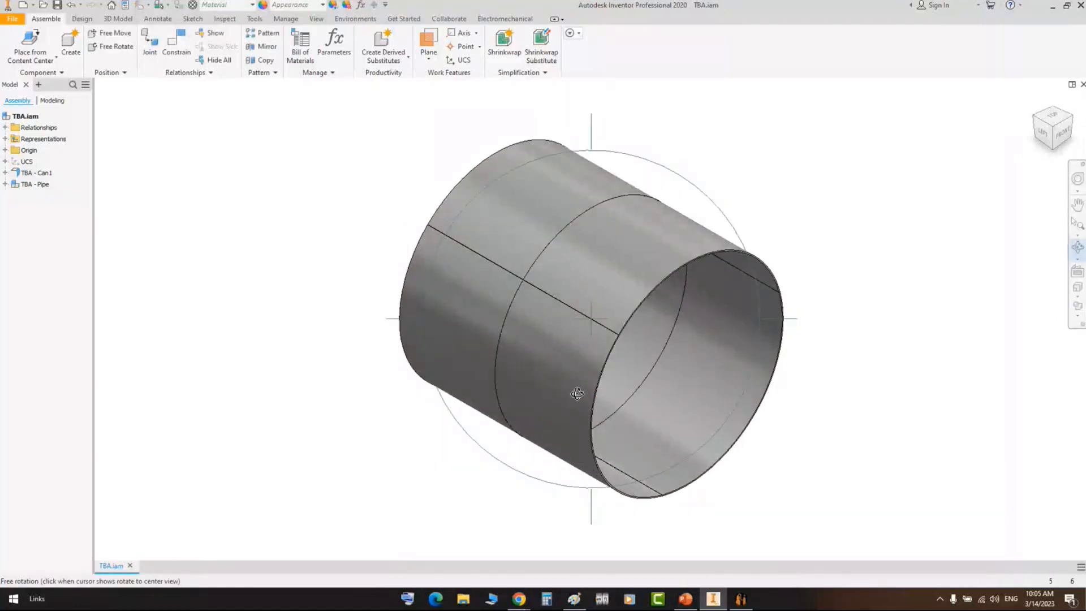
{"action": "left_click_drag", "start_coordinate": [577, 393], "coordinate": [637, 387]}
{"action": "right_click", "coordinate": [637, 387]}
{"action": "left_click", "coordinate": [673, 389]}
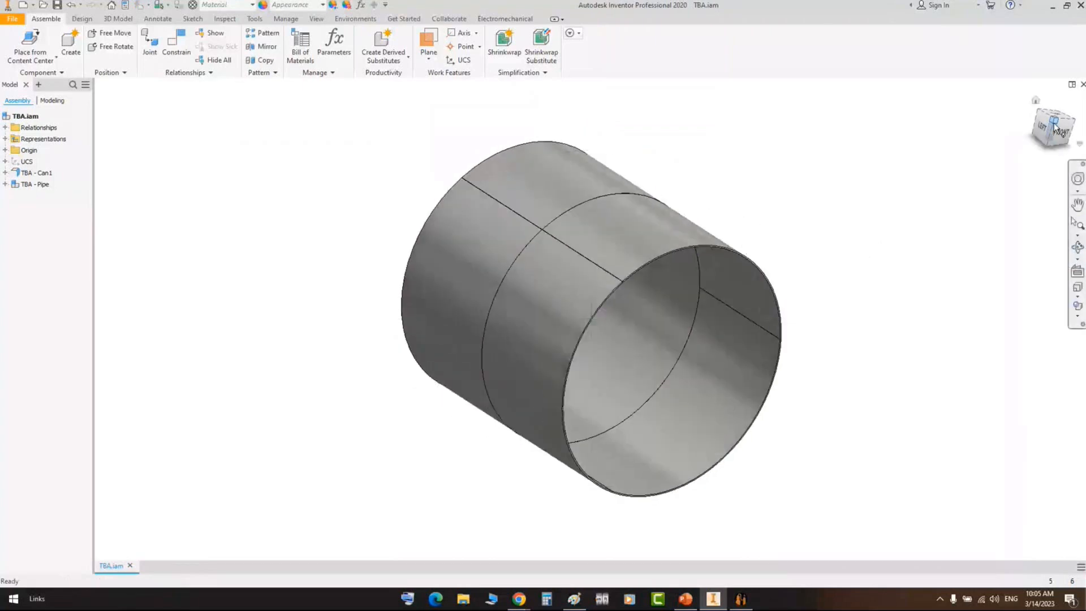
{"action": "left_click", "coordinate": [715, 606]}
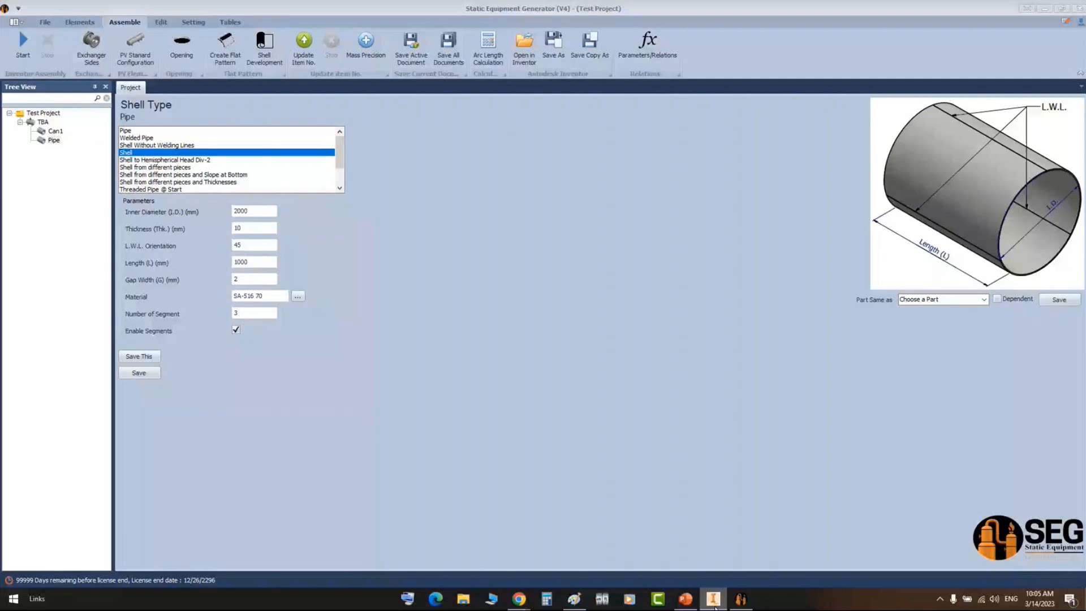
{"action": "left_click", "coordinate": [714, 601]}
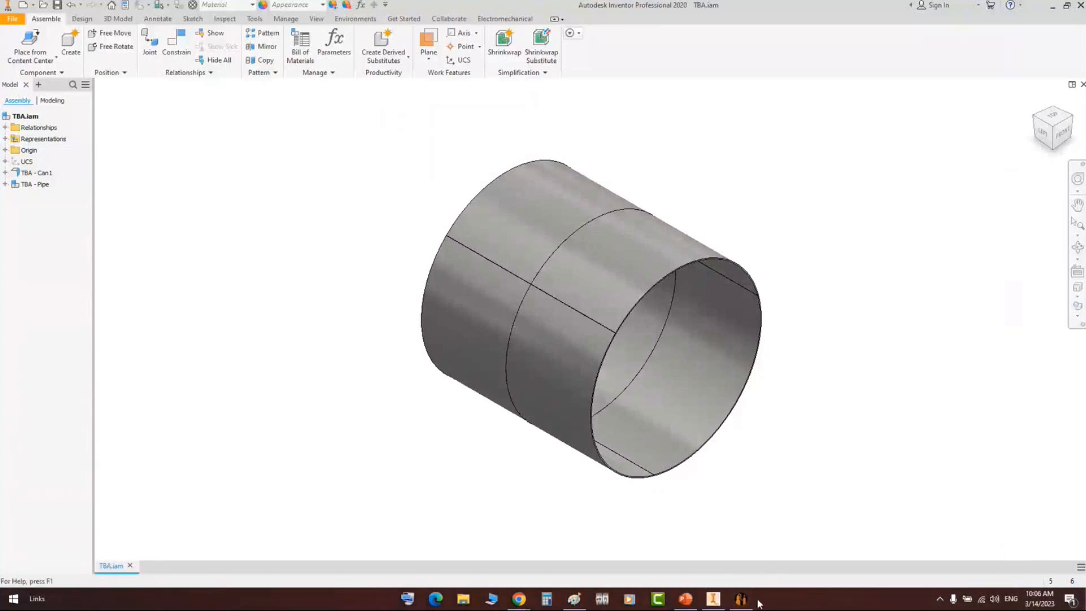
- Switch to Static Equipment Generator, change the Pipe element's shell type to Pipe, save it, and rebuild the assembly
{"action": "left_click", "coordinate": [740, 599]}
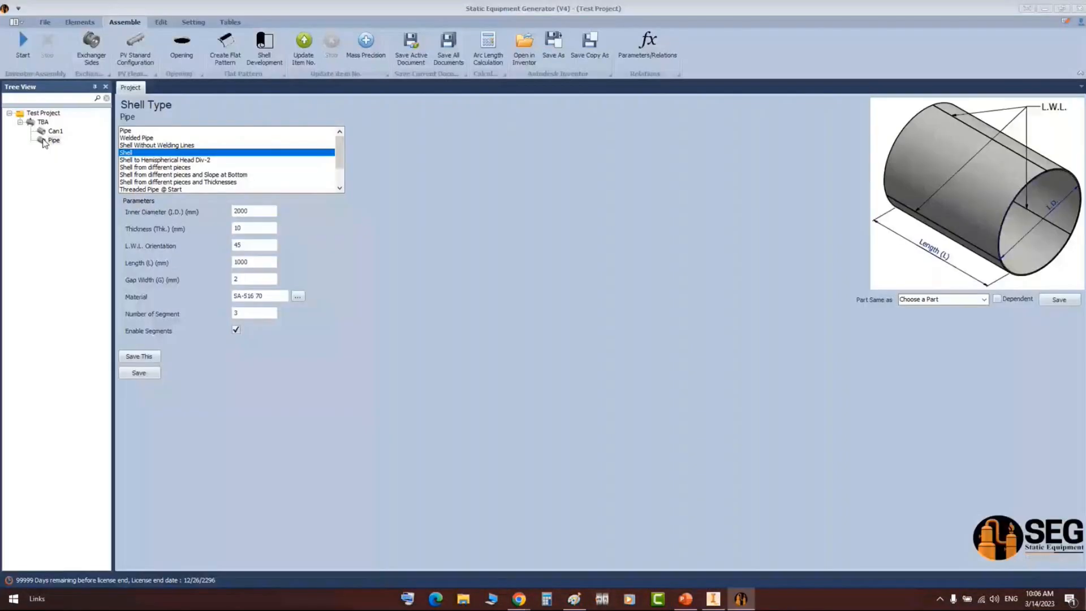
{"action": "left_click", "coordinate": [128, 130]}
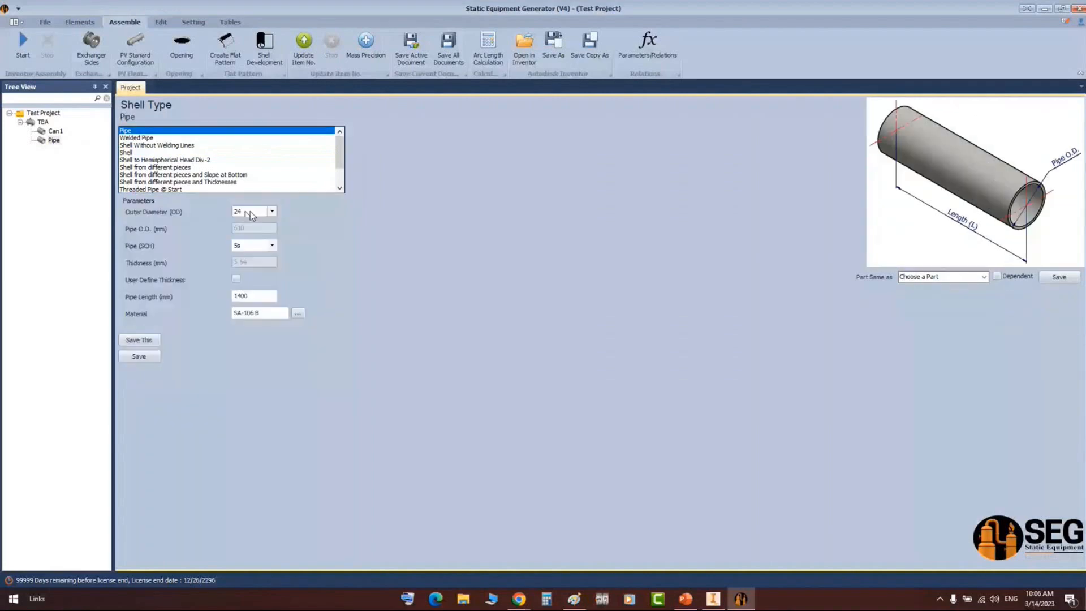
{"action": "left_click", "coordinate": [141, 357]}
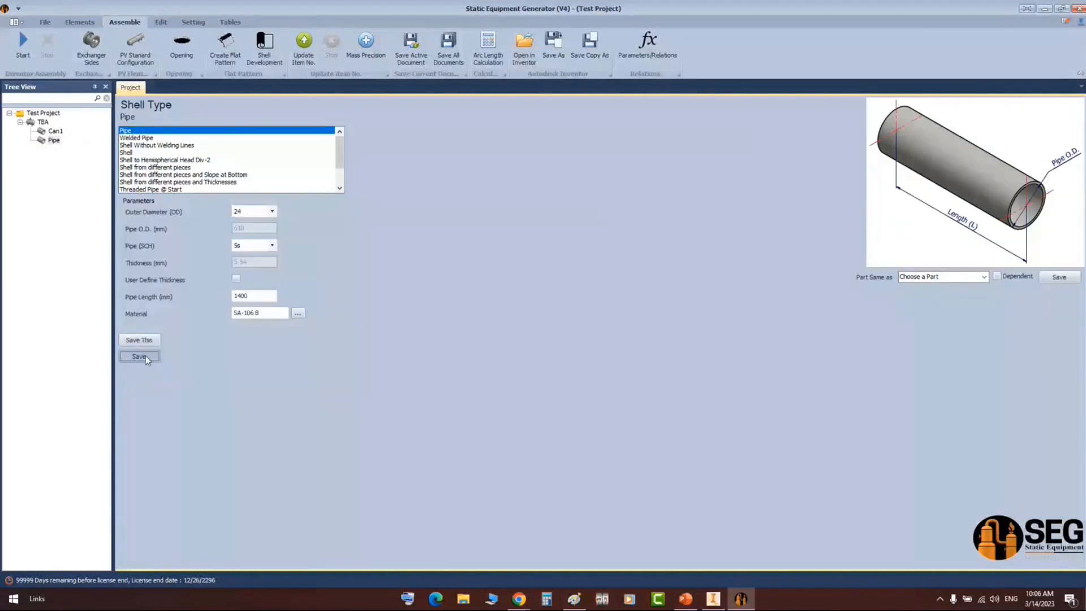
{"action": "left_click", "coordinate": [22, 47]}
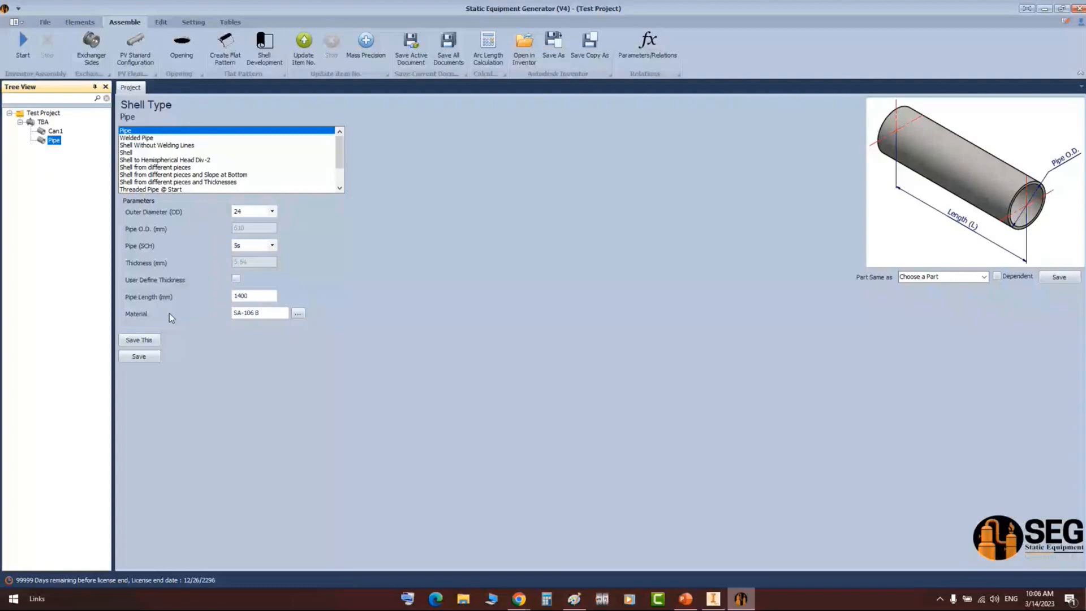
- Change the Pipe element's type to Shell, save it, rebuild the assembly, and switch to Autodesk Inventor
{"action": "left_click", "coordinate": [207, 152]}
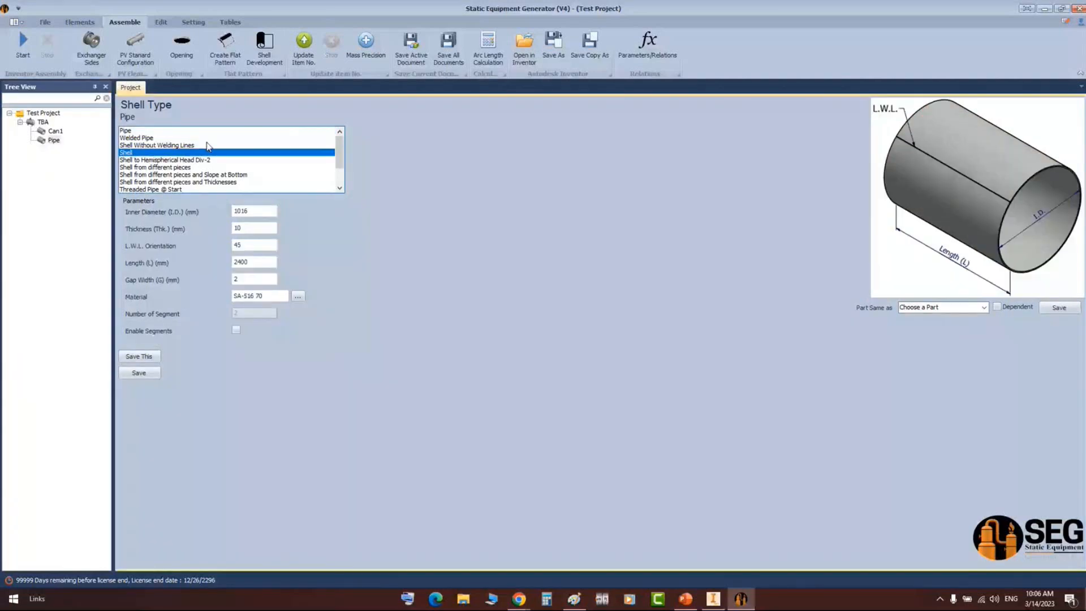
{"action": "left_click", "coordinate": [139, 372]}
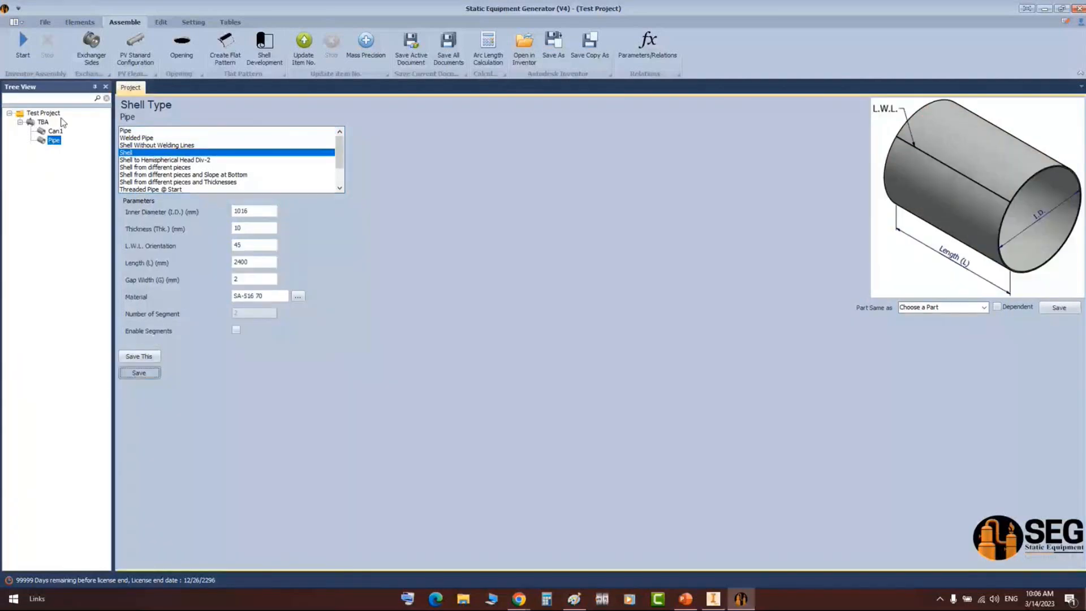
{"action": "left_click", "coordinate": [139, 374]}
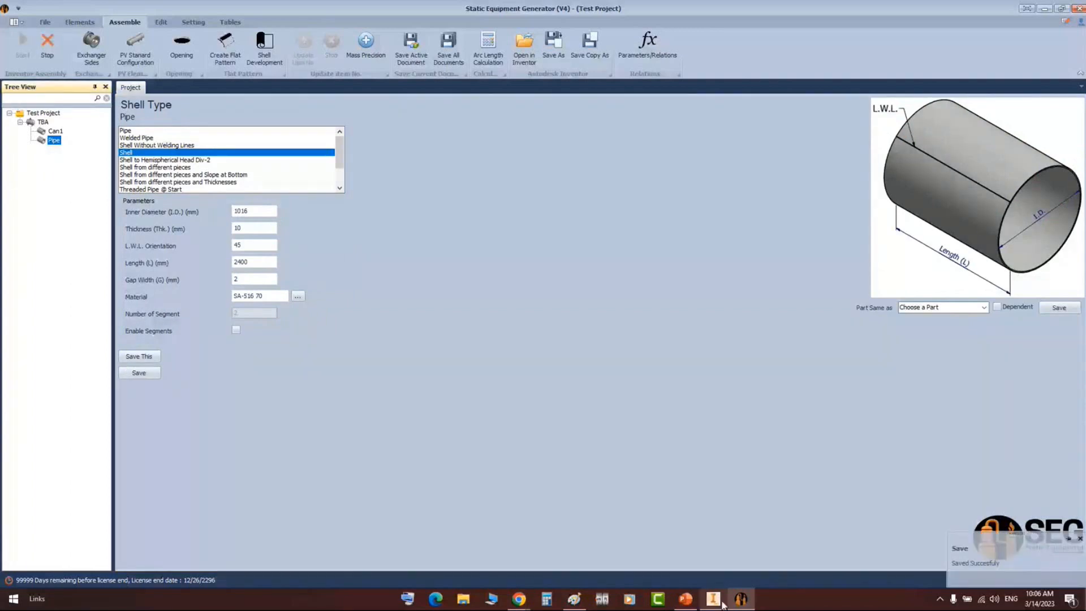
{"action": "left_click", "coordinate": [721, 603]}
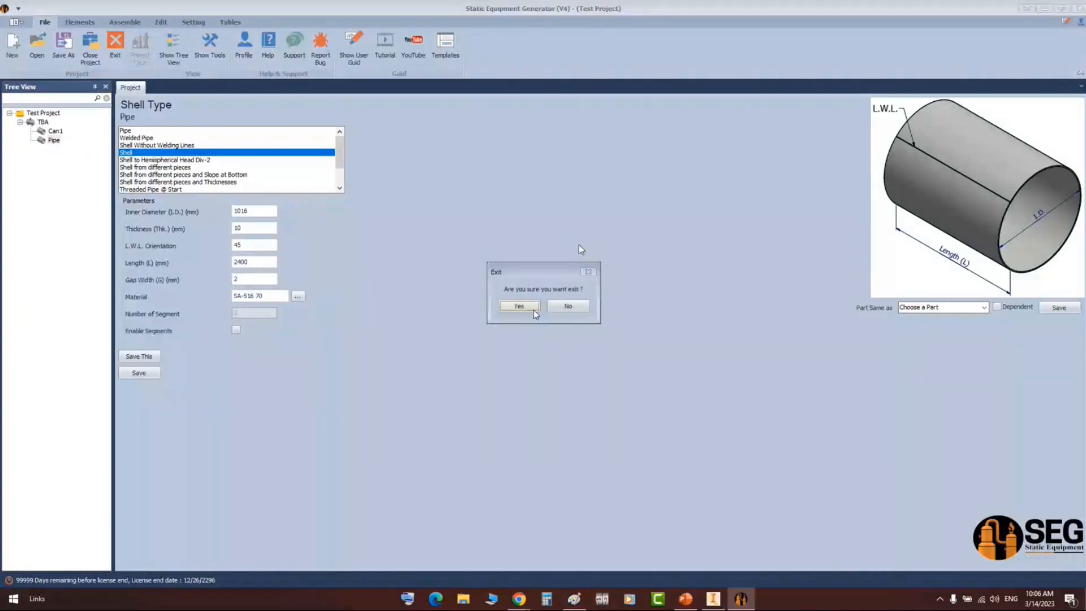
- Exit Static Equipment Generator, relaunch it from the desktop, and open the Test Project file
{"action": "left_click", "coordinate": [526, 309]}
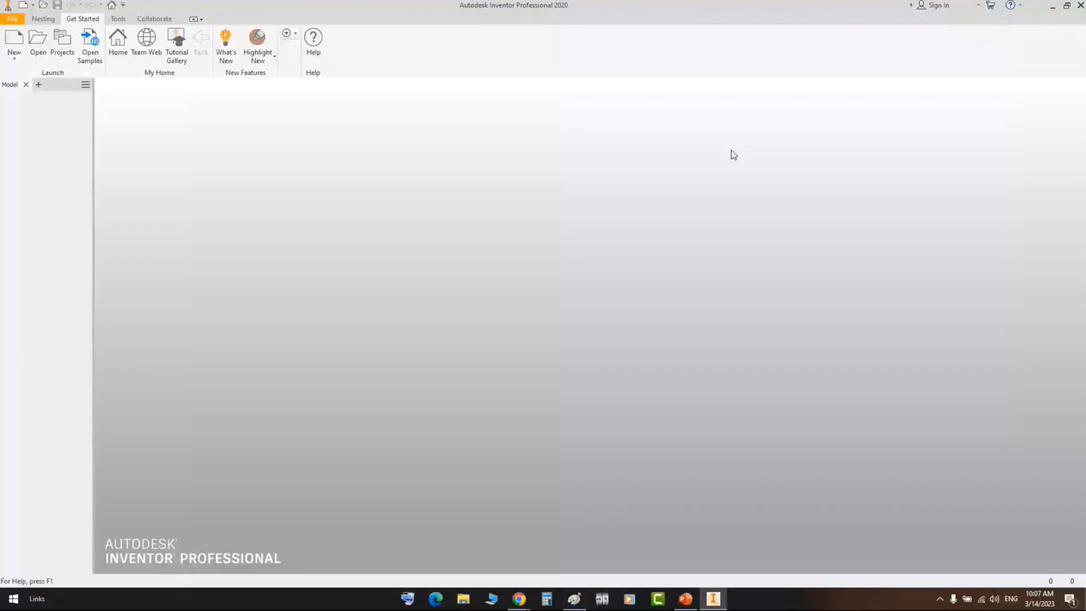
{"action": "key", "text": "alt+Tab"}
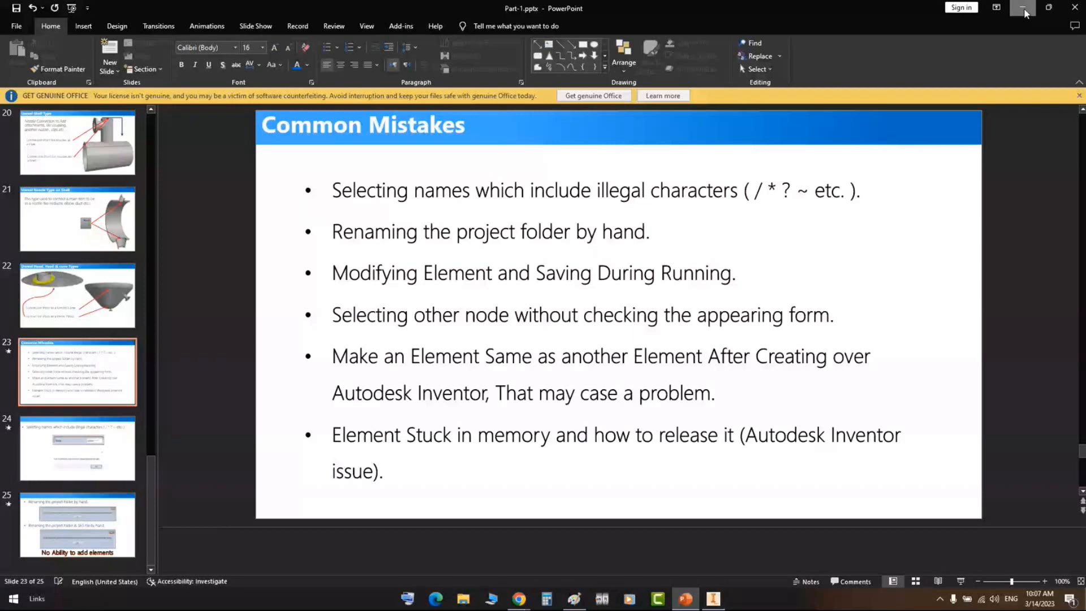
{"action": "left_click", "coordinate": [1024, 10]}
{"action": "right_click", "coordinate": [292, 28]}
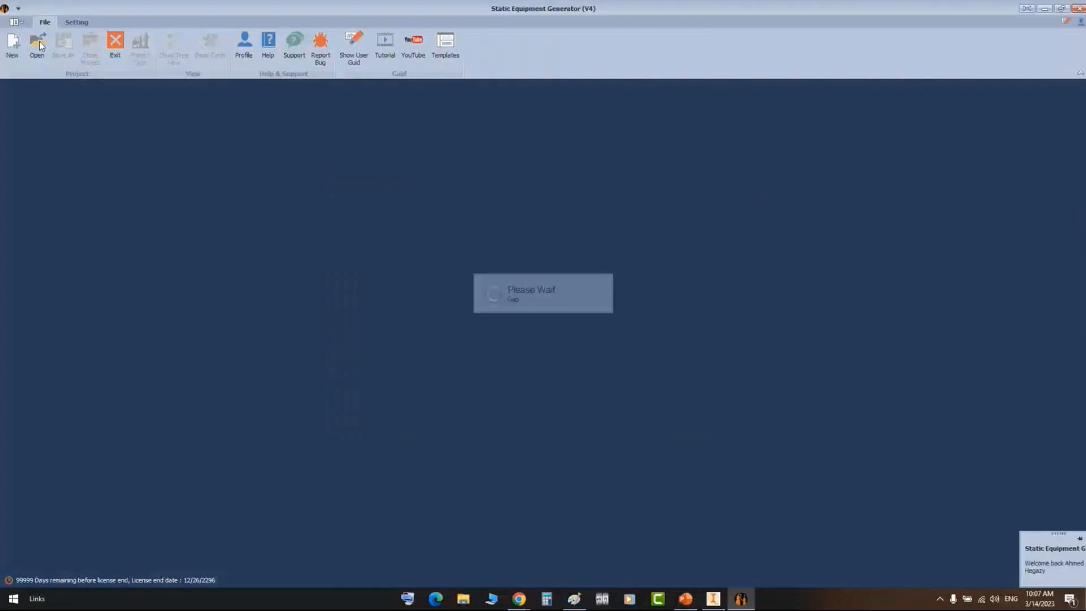
{"action": "left_click", "coordinate": [37, 44]}
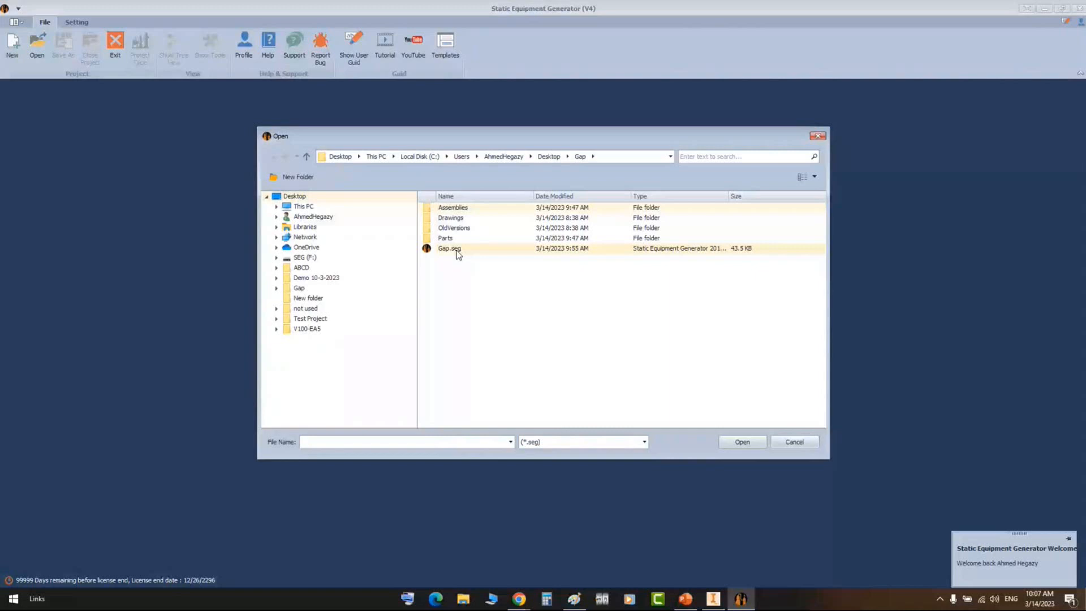
{"action": "double_click", "coordinate": [456, 250]}
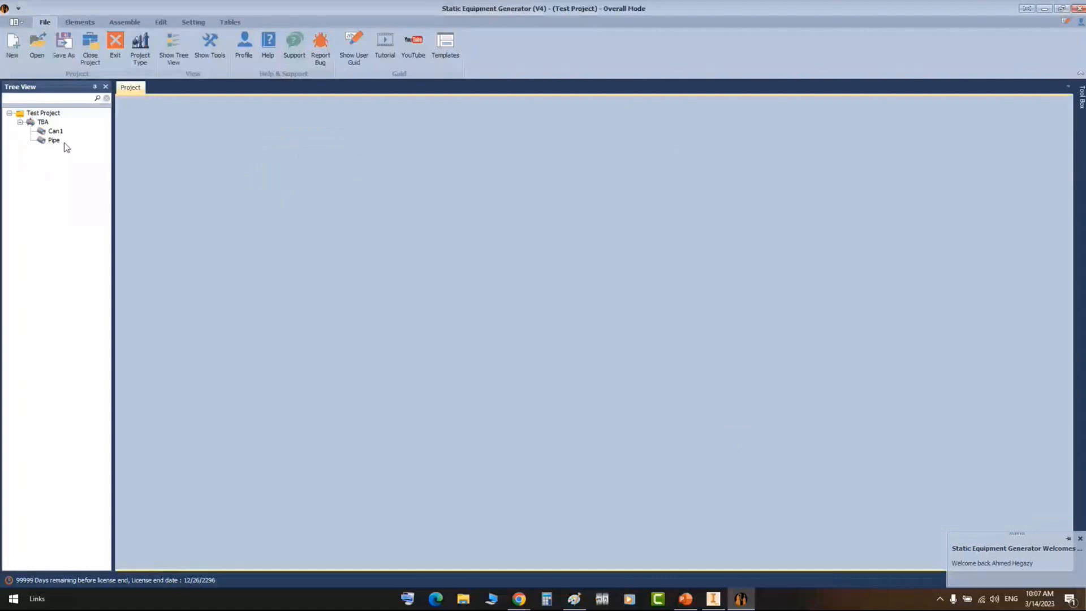
- Select the Can1 element, rebuild the TBA assembly, and check both shells in Autodesk Inventor
{"action": "left_click", "coordinate": [56, 130]}
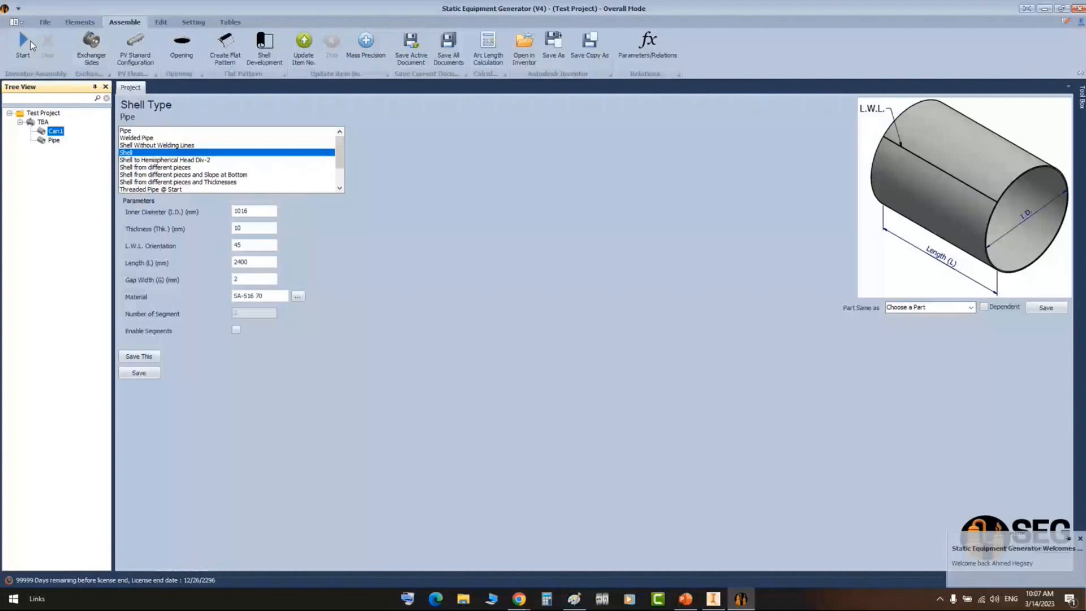
{"action": "left_click", "coordinate": [30, 43]}
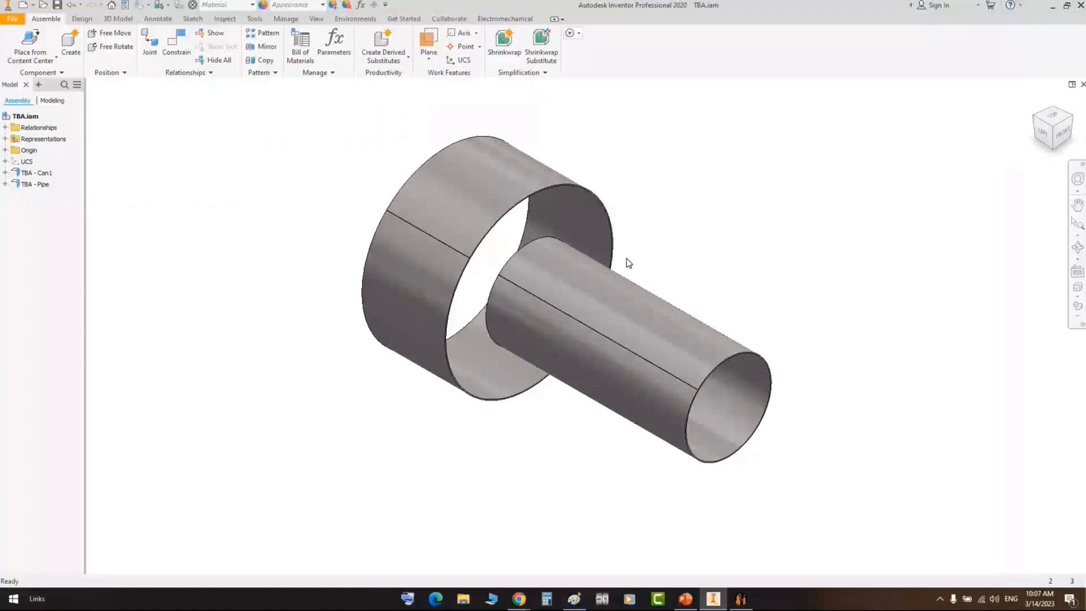
{"action": "left_click_drag", "start_coordinate": [763, 223], "coordinate": [679, 354]}
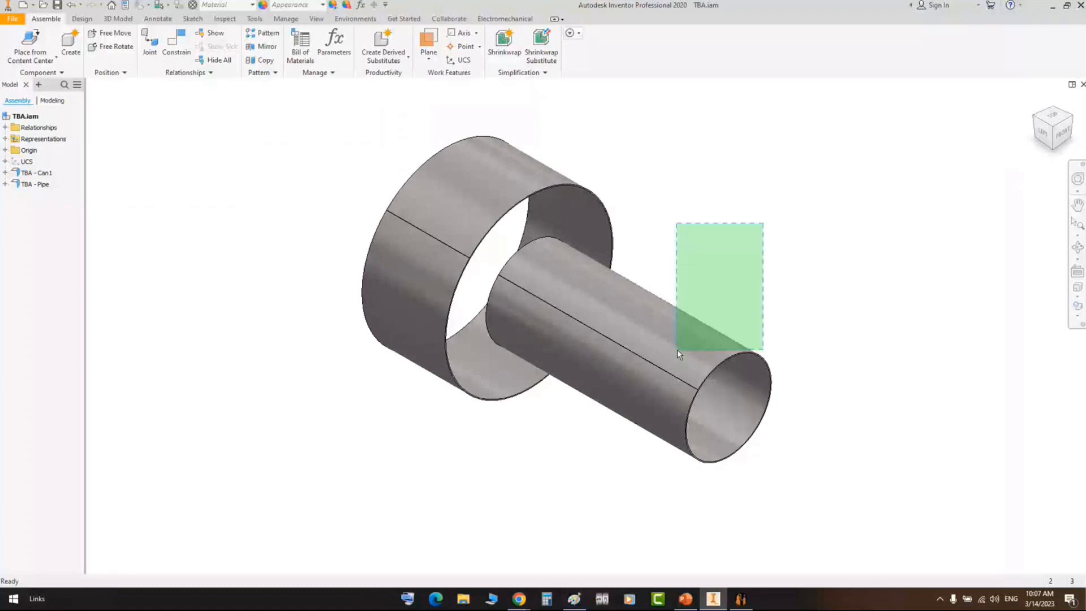
{"action": "left_click_drag", "start_coordinate": [678, 351], "coordinate": [677, 350]}
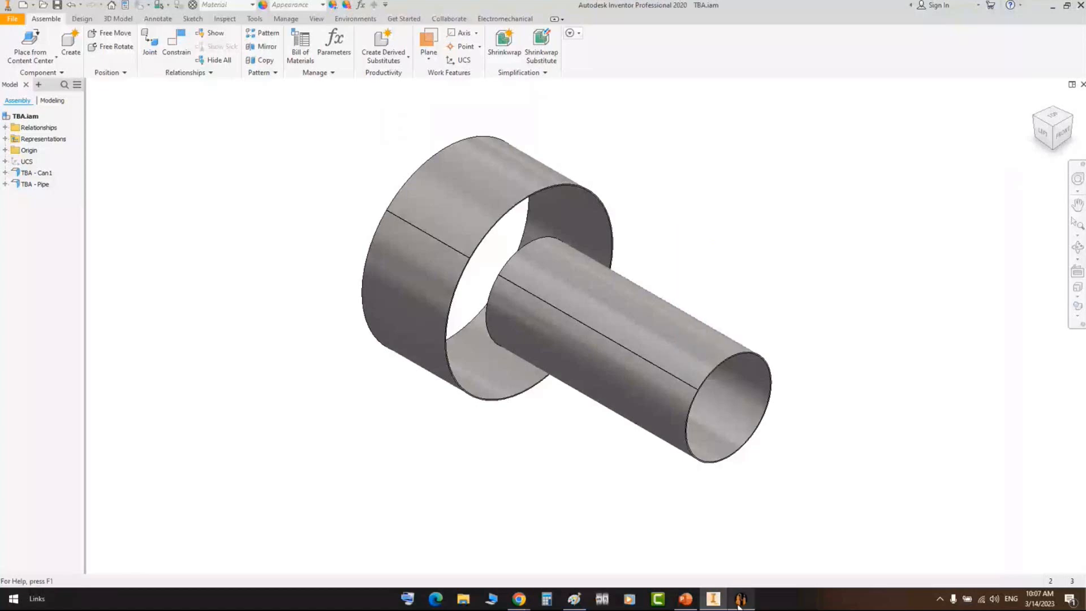
- Save the Pipe element in Static Equipment Generator, reset its Inventor item, and rebuild the TBA assembly in Autodesk Inventor
{"action": "left_click", "coordinate": [740, 601]}
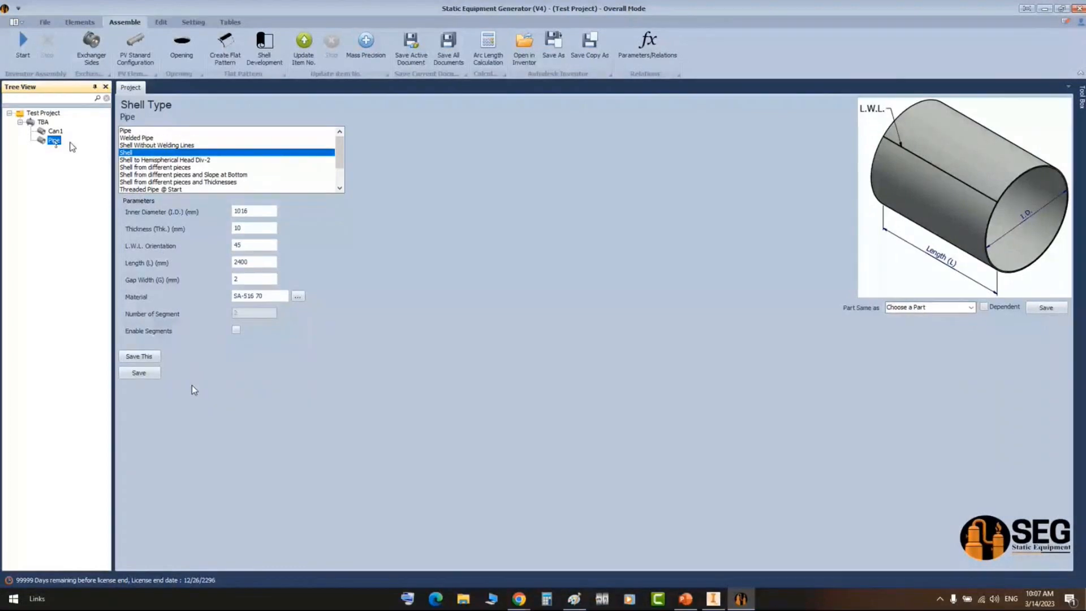
{"action": "left_click", "coordinate": [139, 372]}
{"action": "left_click", "coordinate": [161, 22]}
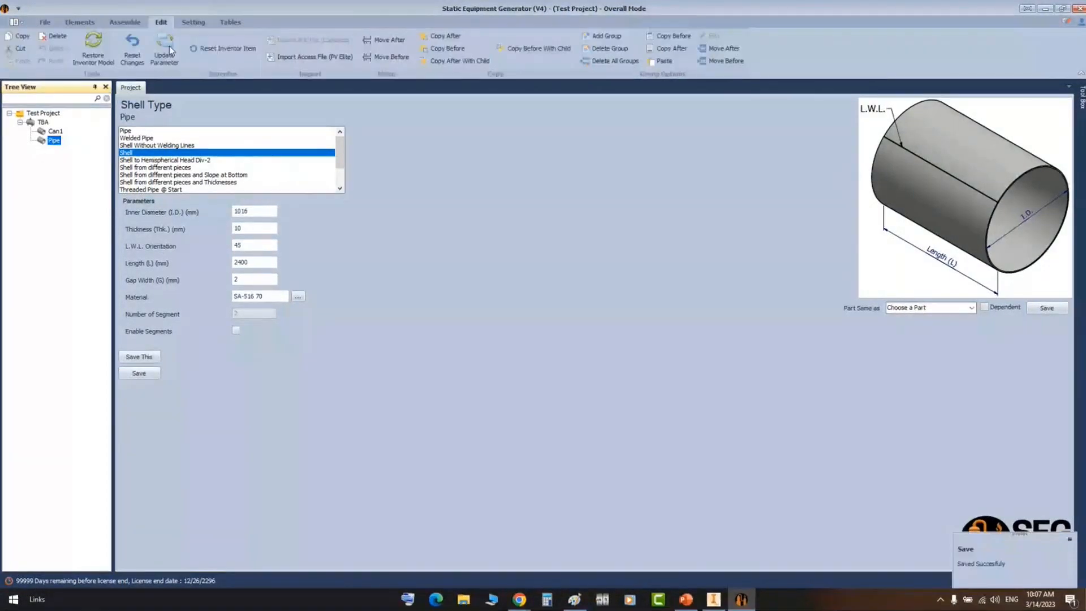
{"action": "left_click", "coordinate": [219, 51]}
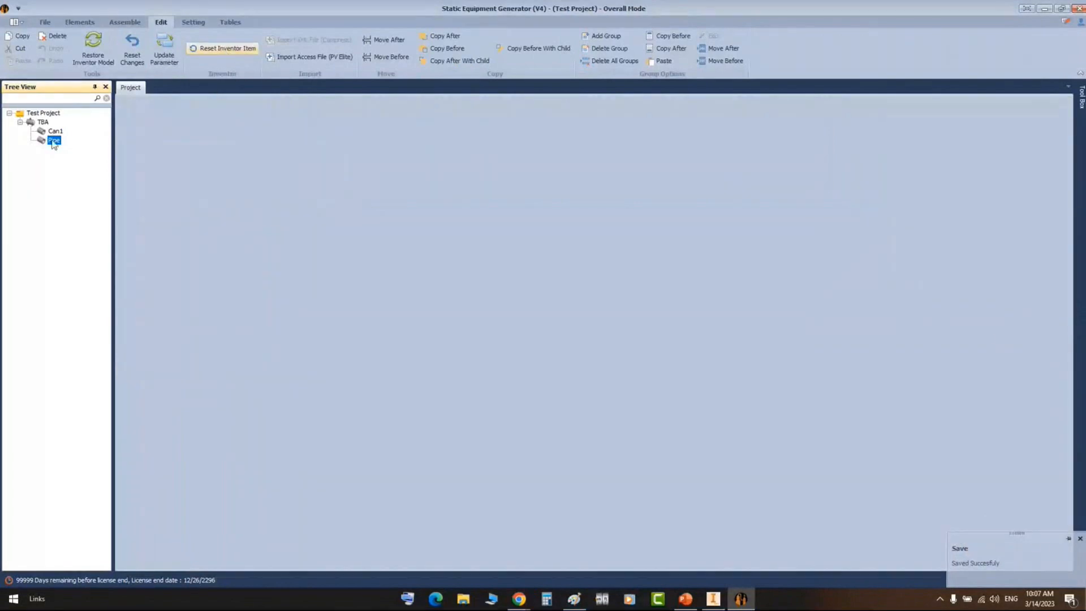
{"action": "left_click", "coordinate": [123, 23]}
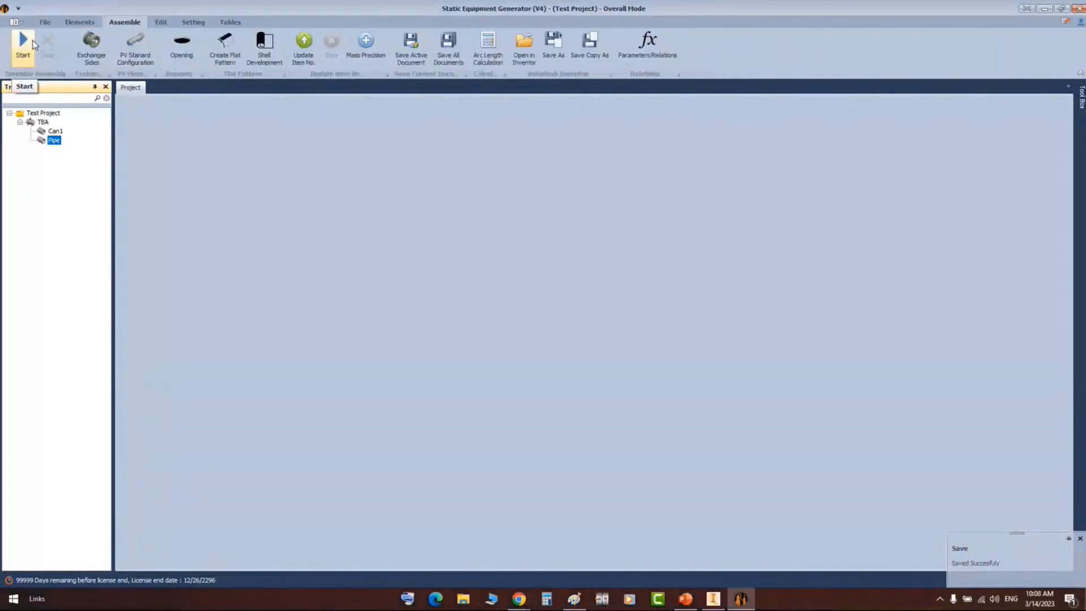
{"action": "left_click", "coordinate": [708, 606]}
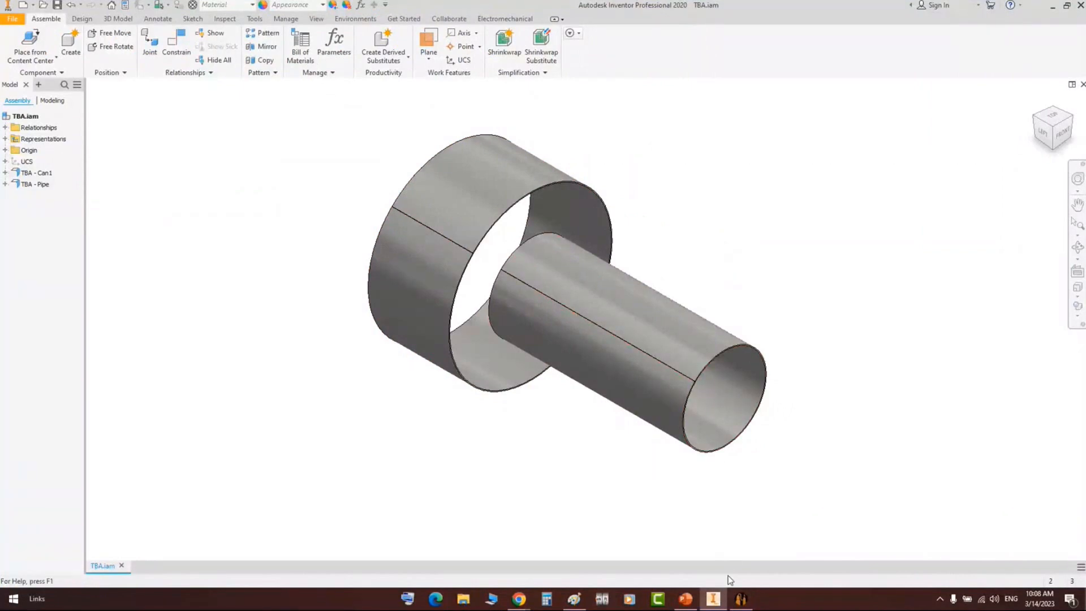
- Switch to PowerPoint and go from the Common Mistakes slide to the slide about illegal characters in names
{"action": "left_click", "coordinate": [686, 599]}
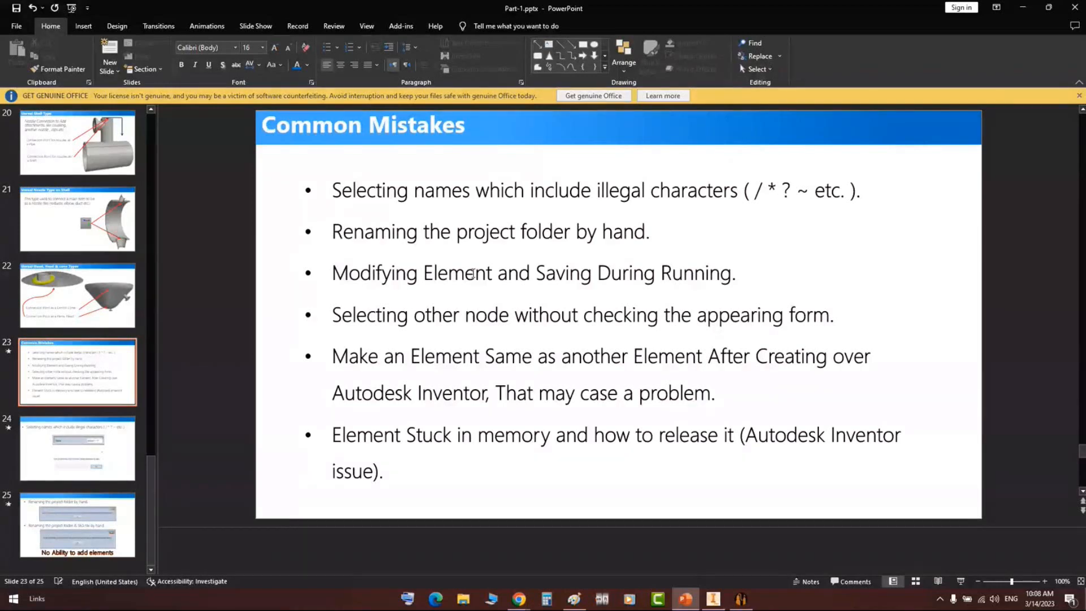
{"action": "scroll", "coordinate": [473, 273], "scroll_direction": "down", "scroll_amount": 2}
{"action": "scroll", "coordinate": [427, 305], "scroll_direction": "up", "scroll_amount": 1}
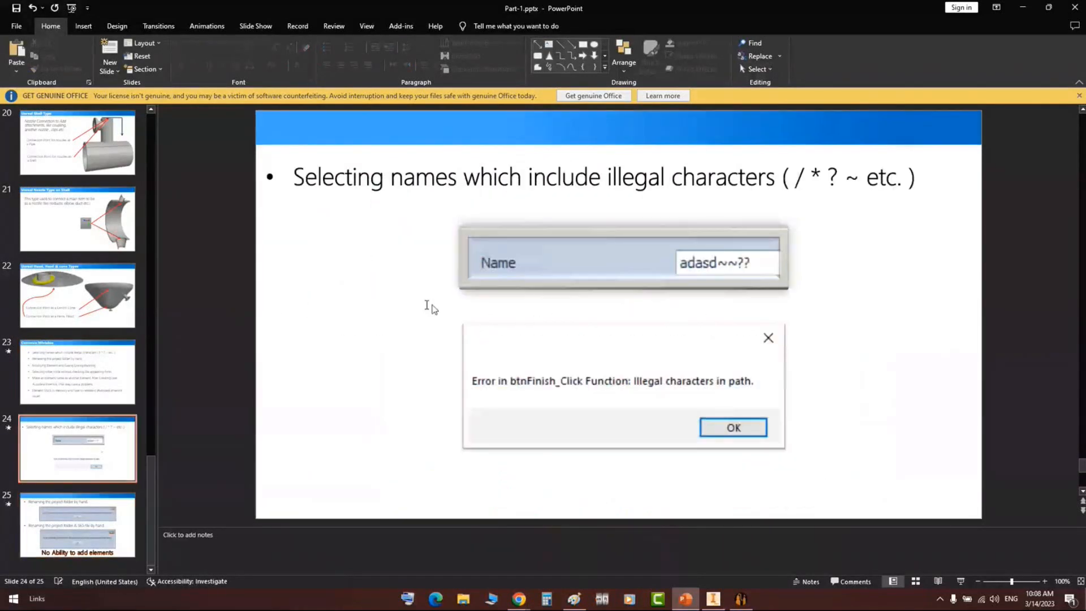
- Go to the slide about renaming the project folder and SEG file by hand, and switch back to Static Equipment Generator
{"action": "scroll", "coordinate": [426, 305], "scroll_direction": "down", "scroll_amount": 1}
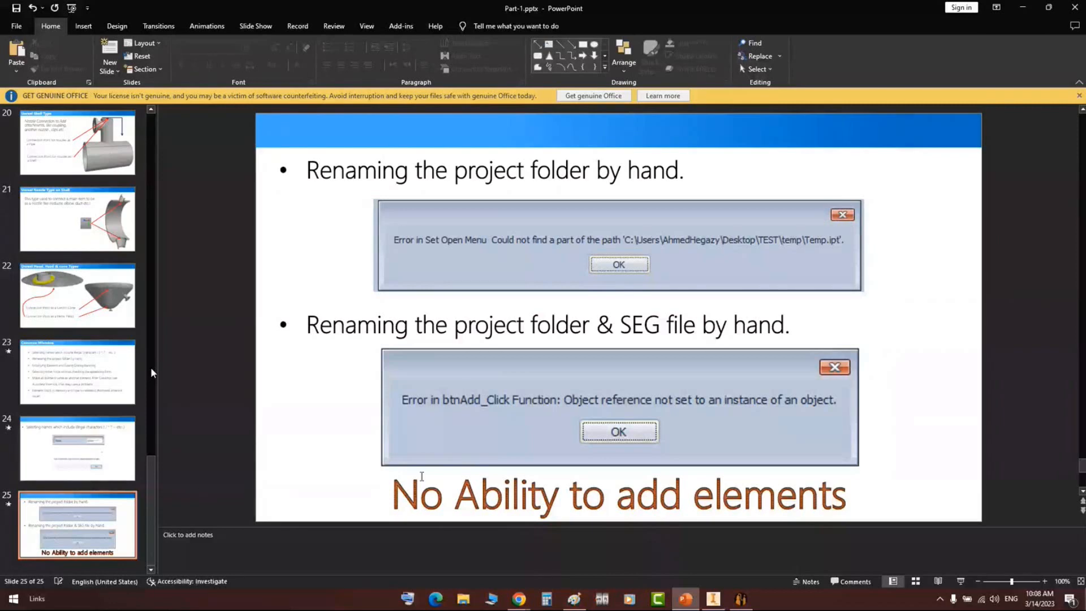
{"action": "key", "text": "alt+Tab"}
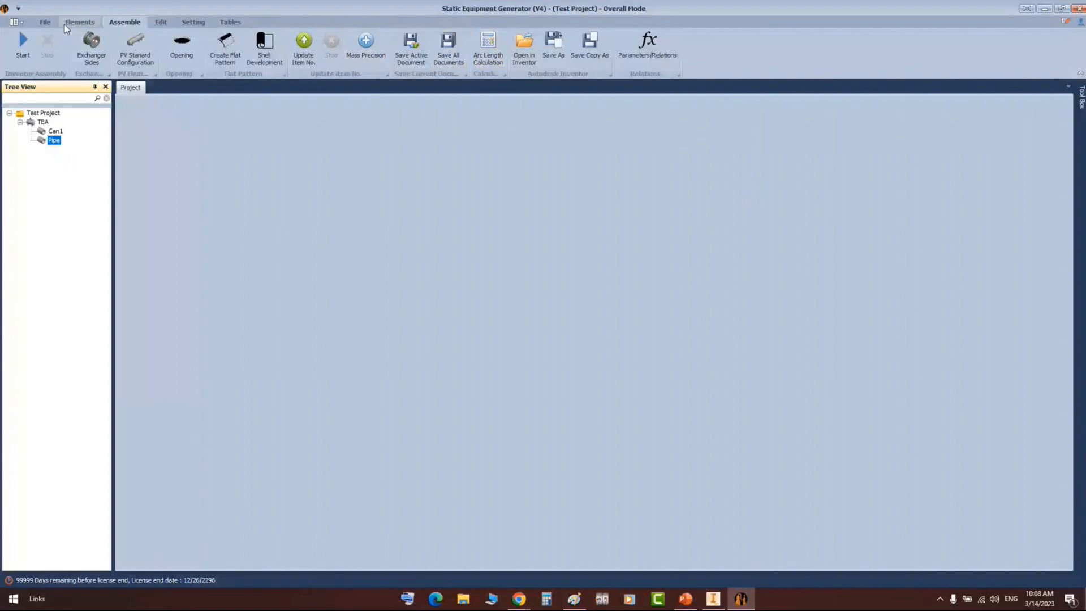
- Create a new project named Demo123 with the Desktop as its workspace folder, and glance at the Inventor window
{"action": "left_click", "coordinate": [45, 22]}
{"action": "left_click", "coordinate": [12, 42]}
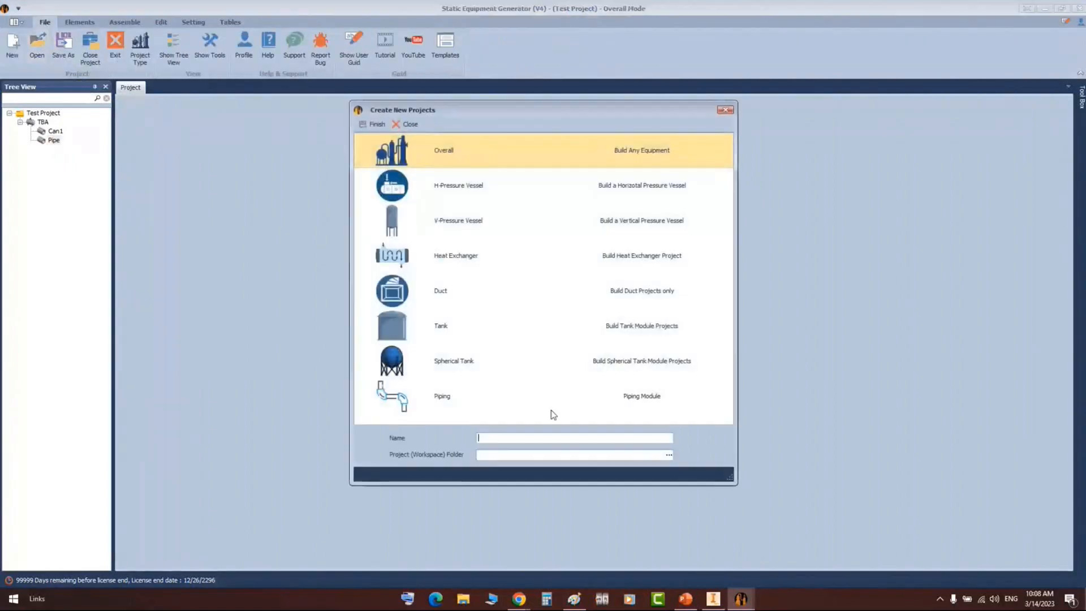
{"action": "left_click", "coordinate": [553, 437]}
{"action": "type", "text": "Demo"}
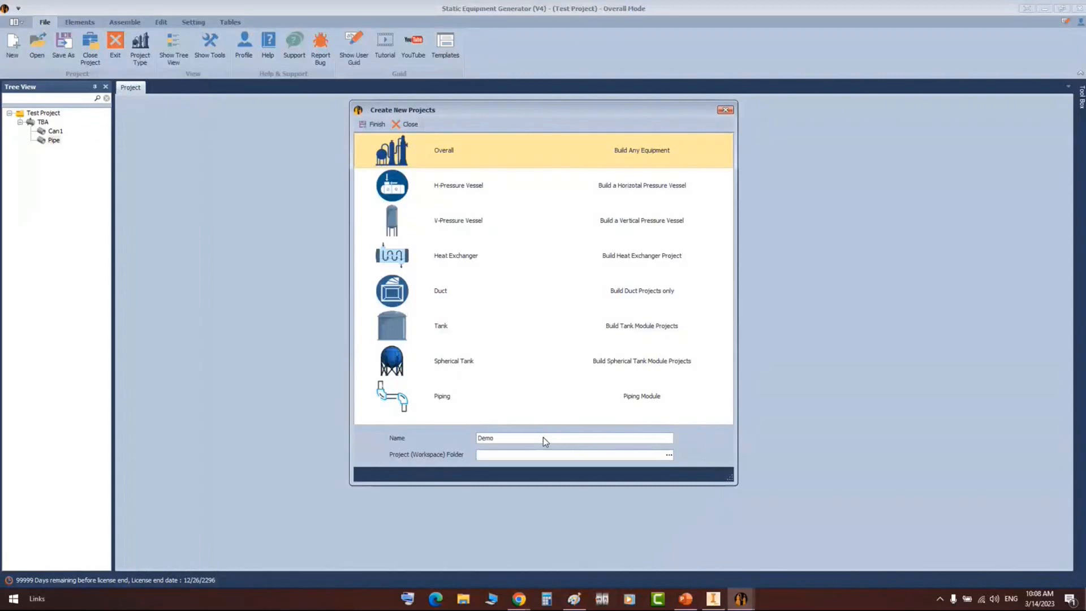
{"action": "type", "text": "123"}
{"action": "left_click", "coordinate": [669, 455]}
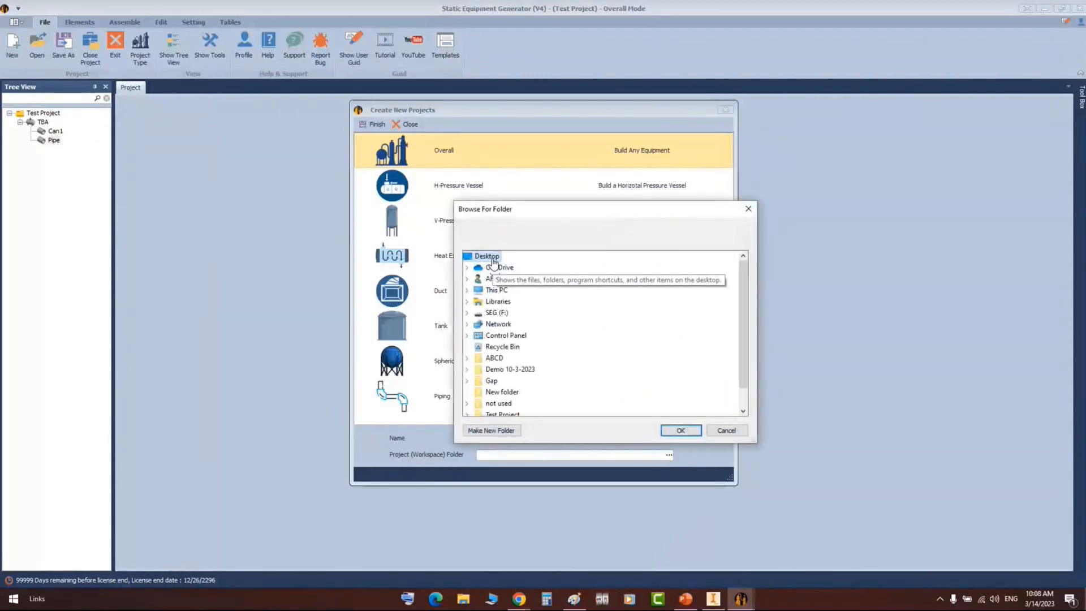
{"action": "left_click", "coordinate": [680, 431]}
{"action": "left_click", "coordinate": [489, 222]}
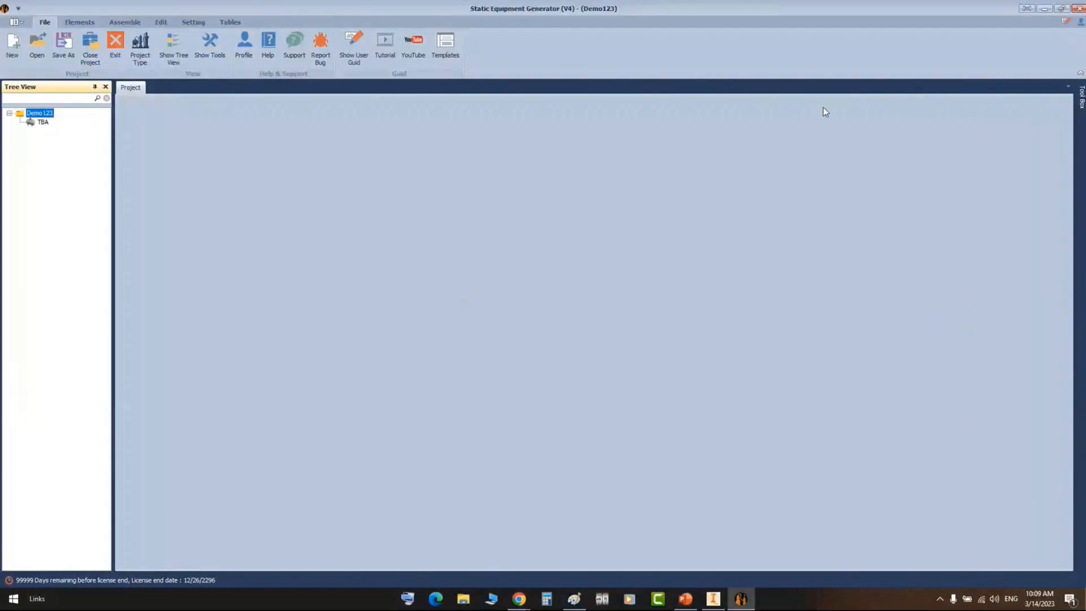
{"action": "left_click", "coordinate": [1042, 9]}
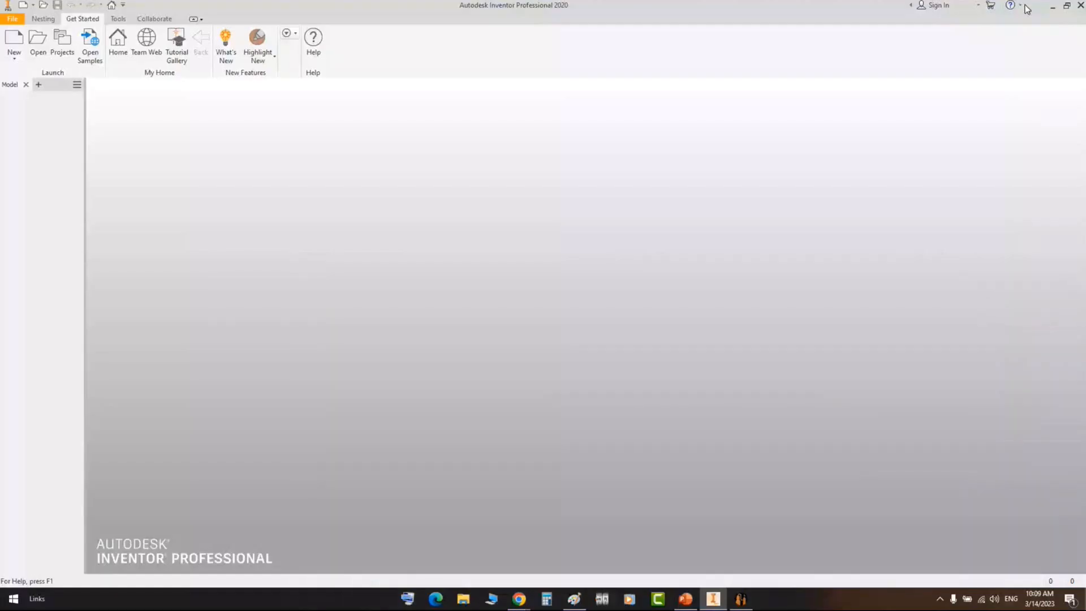
{"action": "left_click", "coordinate": [1049, 9]}
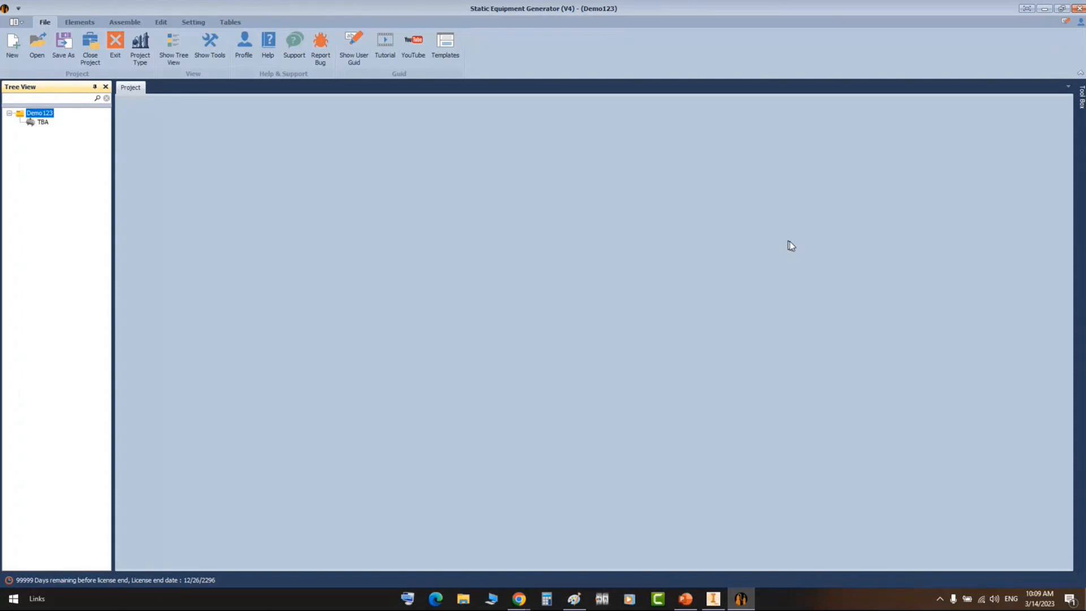
- Add a head element named Head to the TBA item, mark it as flipped, and save it
{"action": "left_click", "coordinate": [41, 123]}
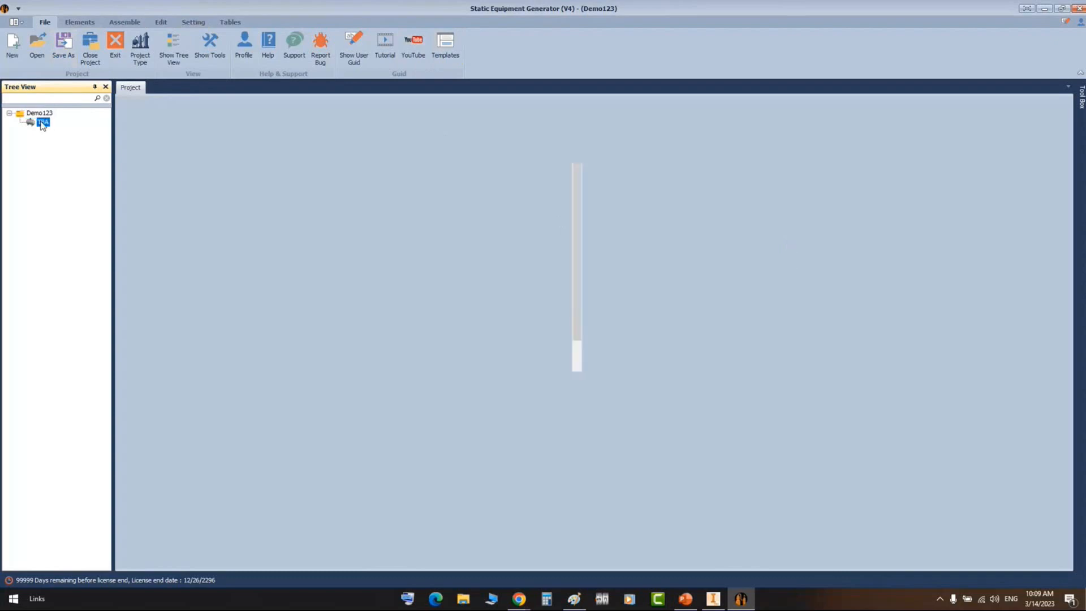
{"action": "left_click", "coordinate": [84, 22]}
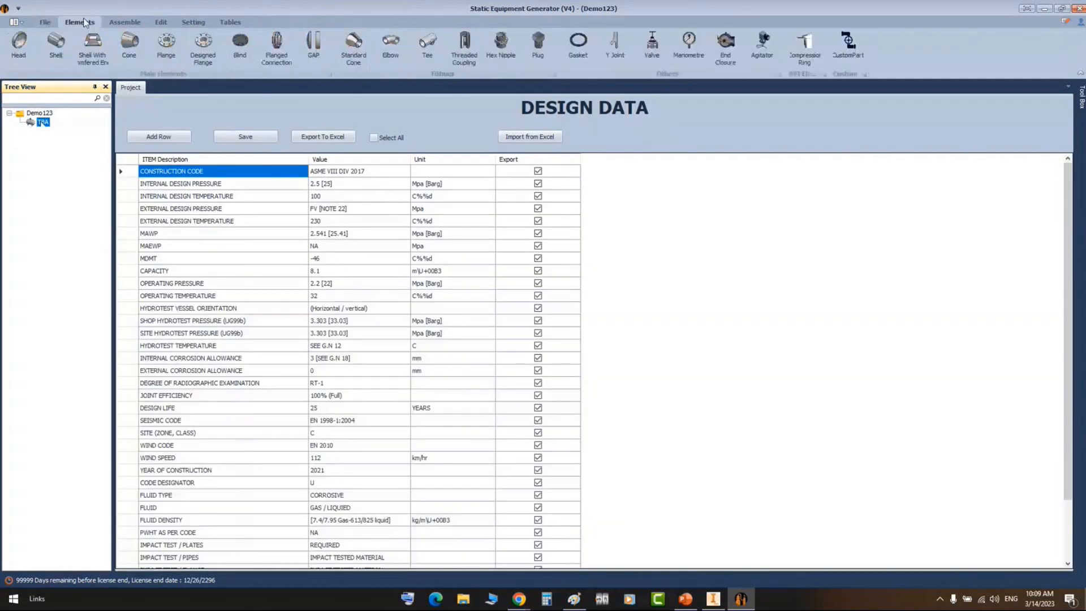
{"action": "left_click", "coordinate": [19, 45]}
{"action": "type", "text": "Head"}
{"action": "key", "text": "Return"}
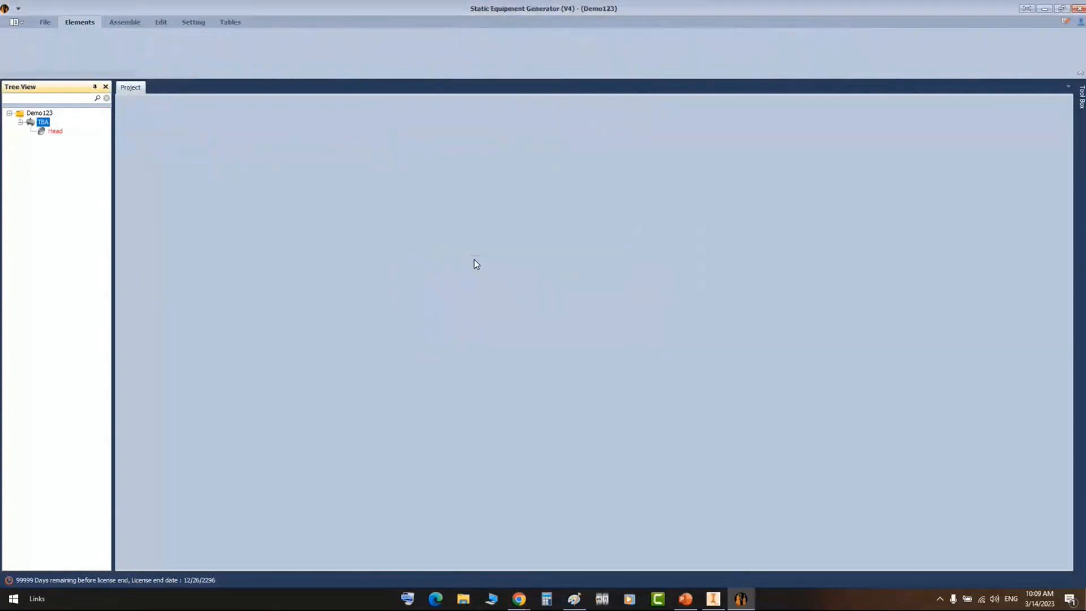
{"action": "left_click", "coordinate": [55, 131]}
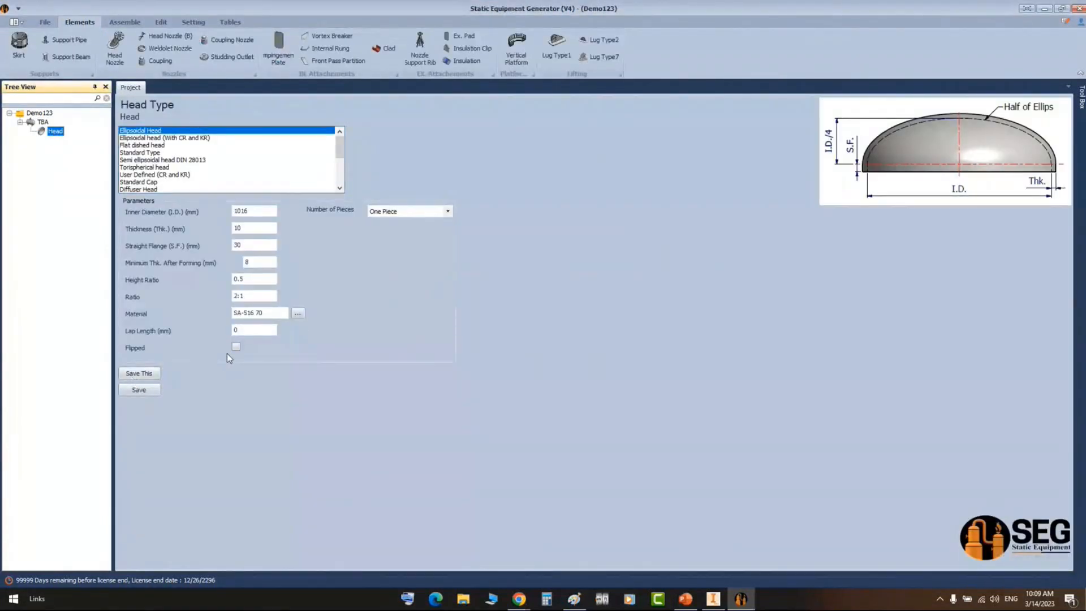
{"action": "left_click", "coordinate": [236, 347]}
{"action": "left_click", "coordinate": [138, 390]}
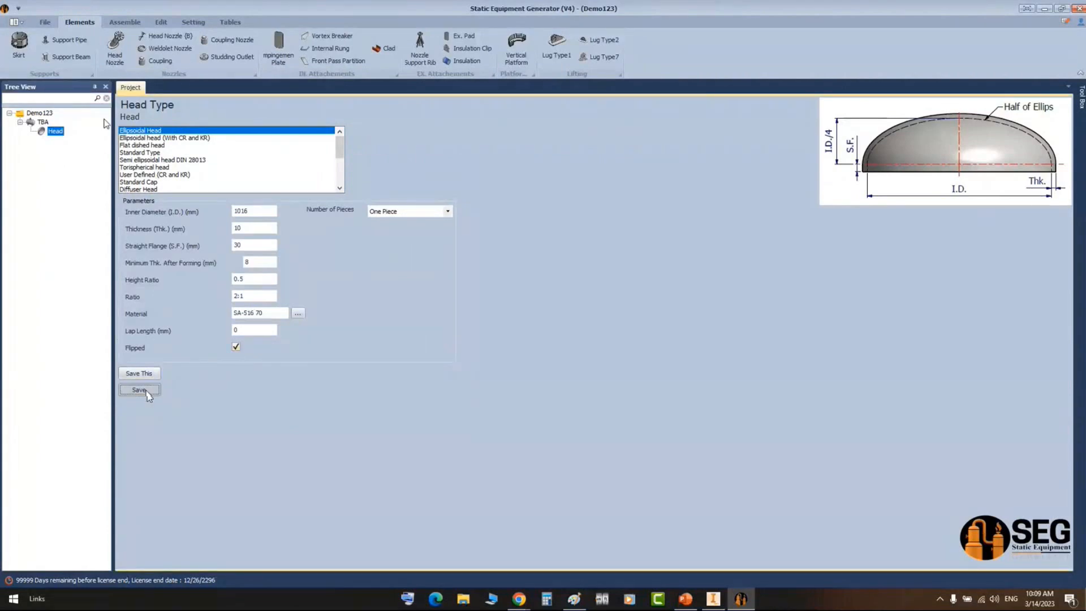
- Assemble the TBA model and view the flipped head from the left in Autodesk Inventor
{"action": "left_click", "coordinate": [125, 23]}
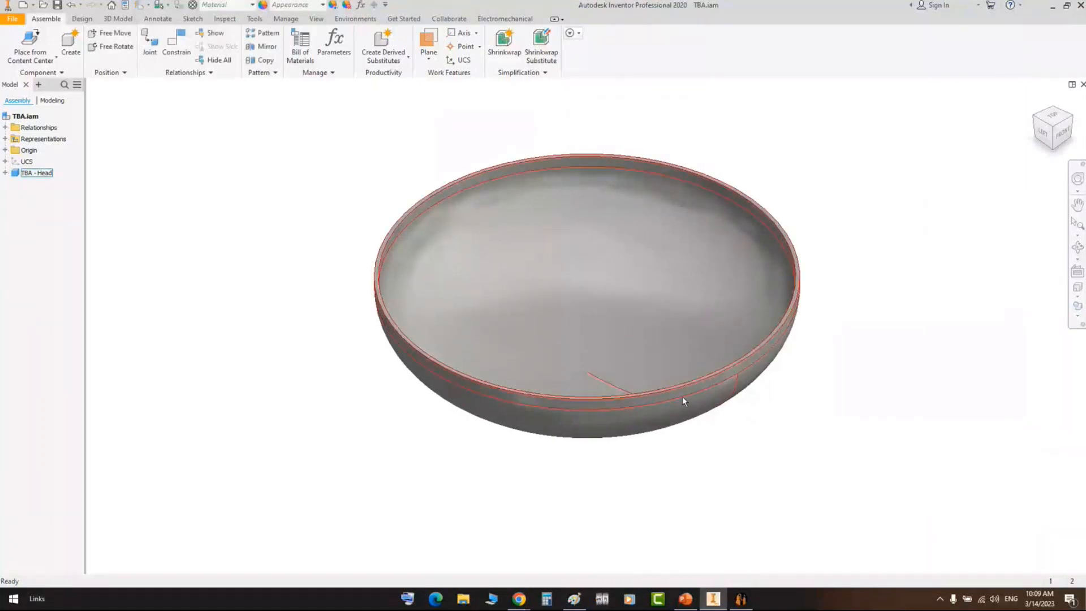
{"action": "left_click", "coordinate": [1043, 134]}
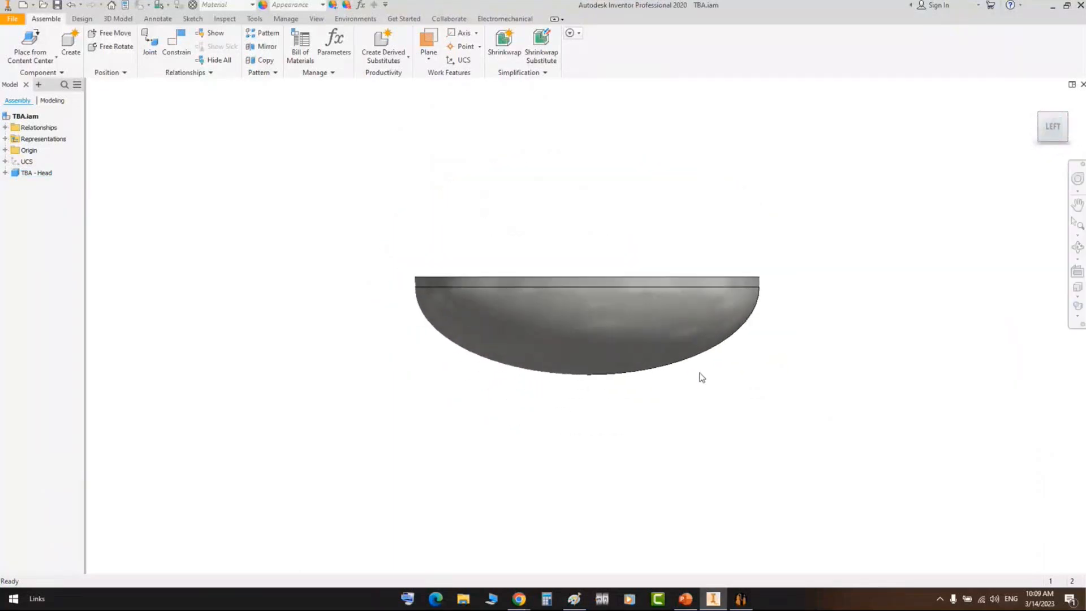
{"action": "left_click", "coordinate": [741, 598]}
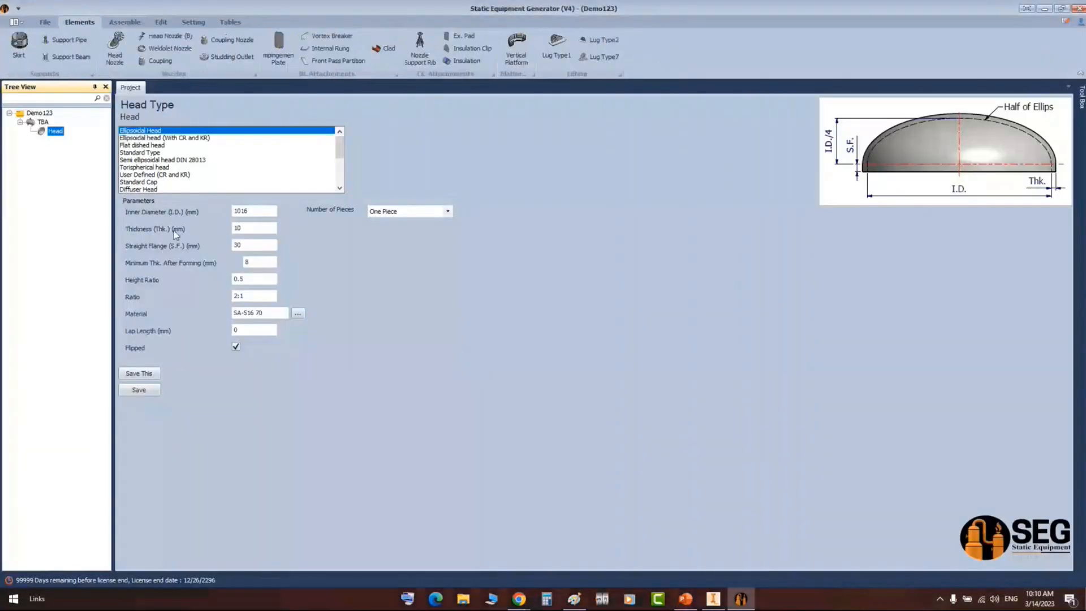
- Add a head nozzle named N1 to the Head element and open its parameters
{"action": "left_click", "coordinate": [116, 50]}
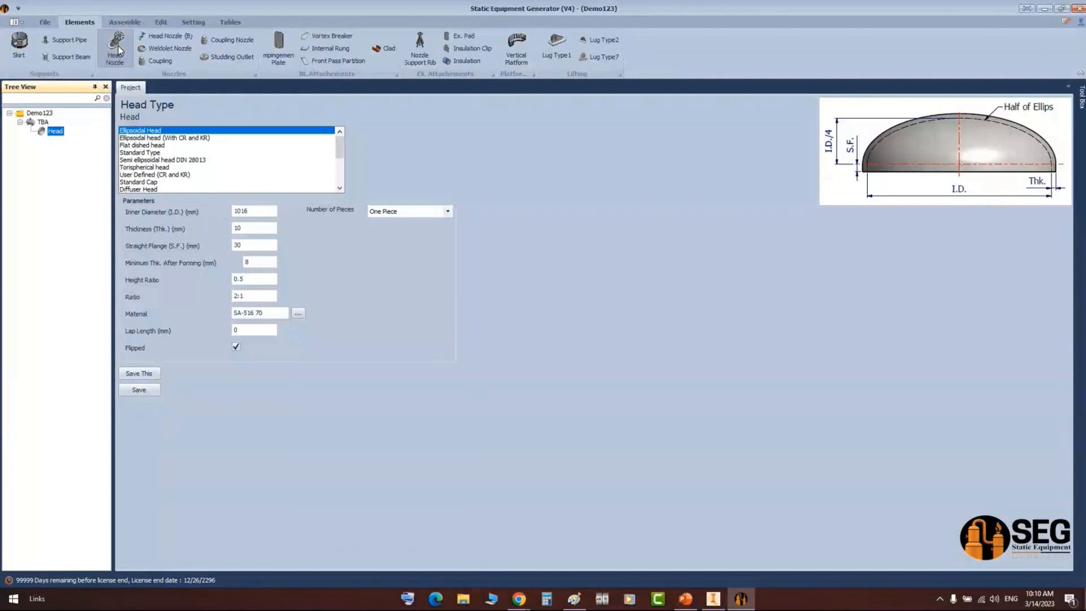
{"action": "type", "text": "N1"}
{"action": "key", "text": "Return"}
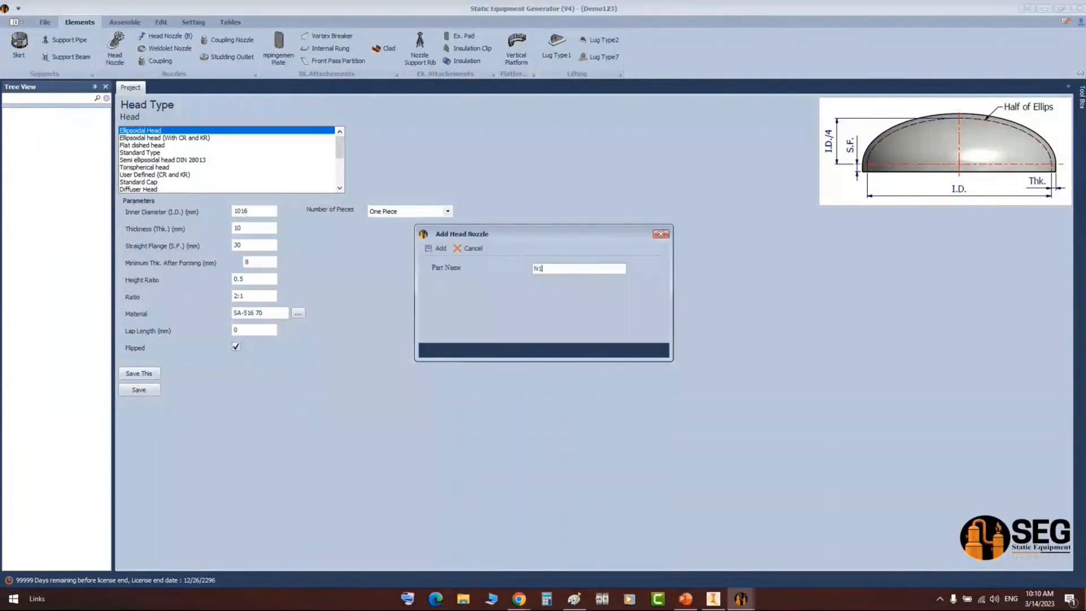
{"action": "left_click", "coordinate": [51, 139]}
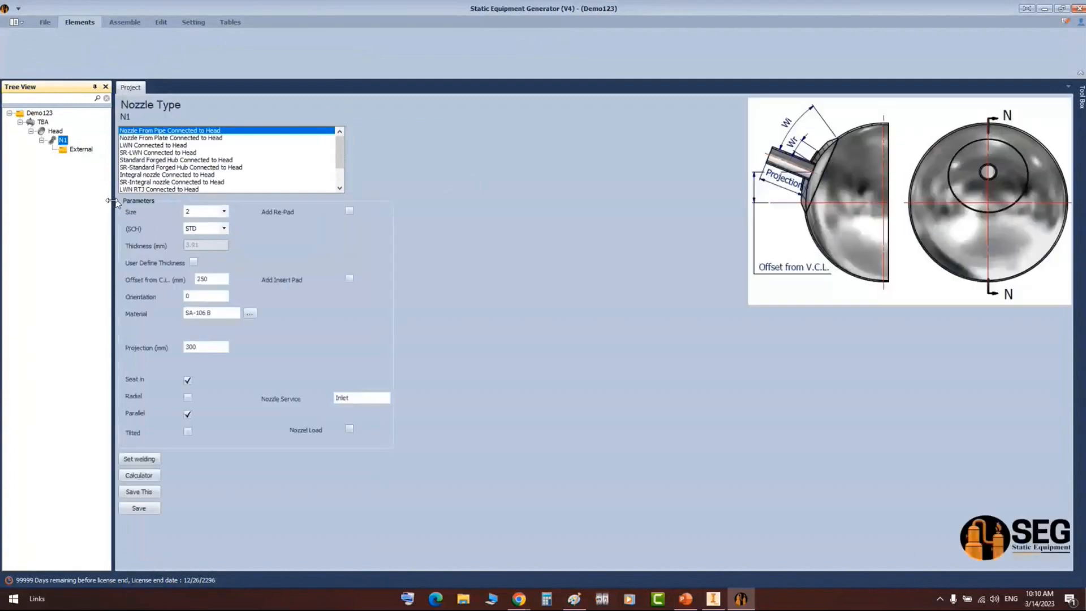
- Set nozzle N1's size to 12, its schedule to 80, and its offset from the centreline to 0 mm
{"action": "left_click_drag", "start_coordinate": [113, 198], "coordinate": [137, 199]}
{"action": "left_click", "coordinate": [248, 211]}
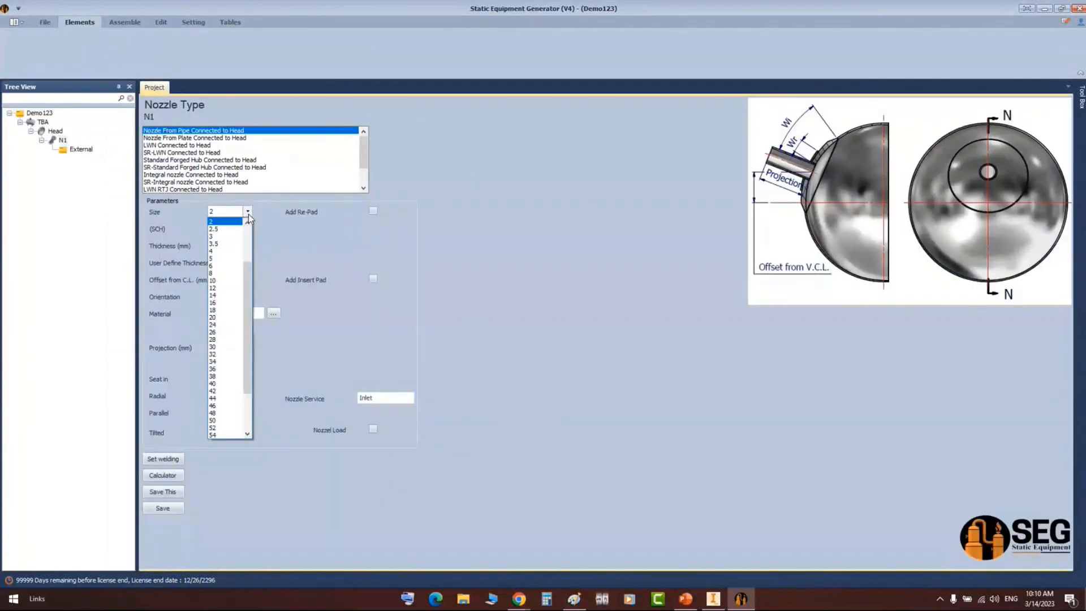
{"action": "left_click", "coordinate": [225, 288]}
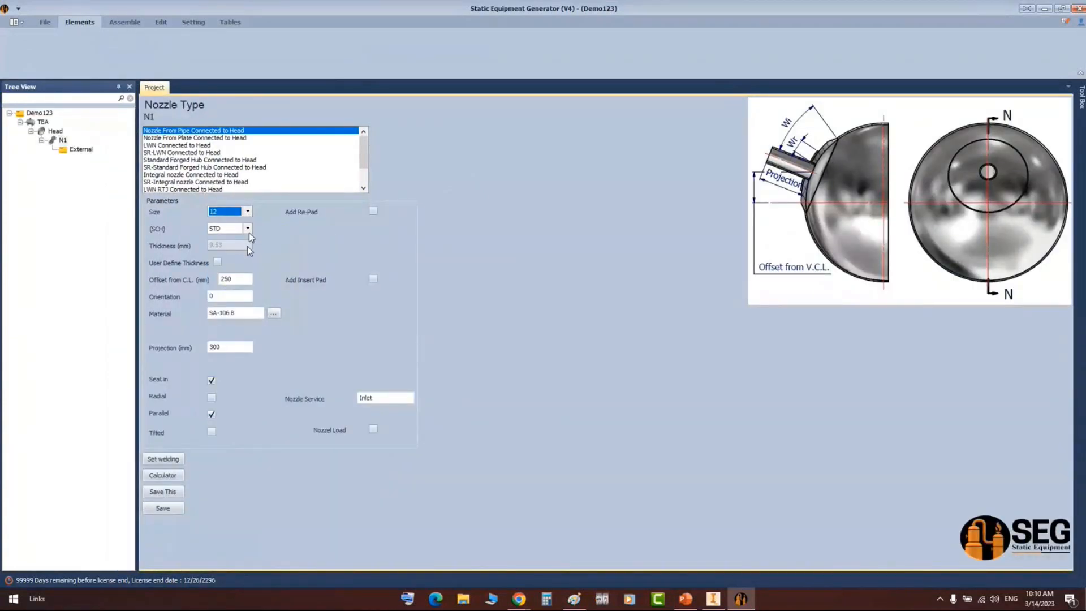
{"action": "left_click", "coordinate": [247, 228]}
{"action": "left_click", "coordinate": [215, 327]}
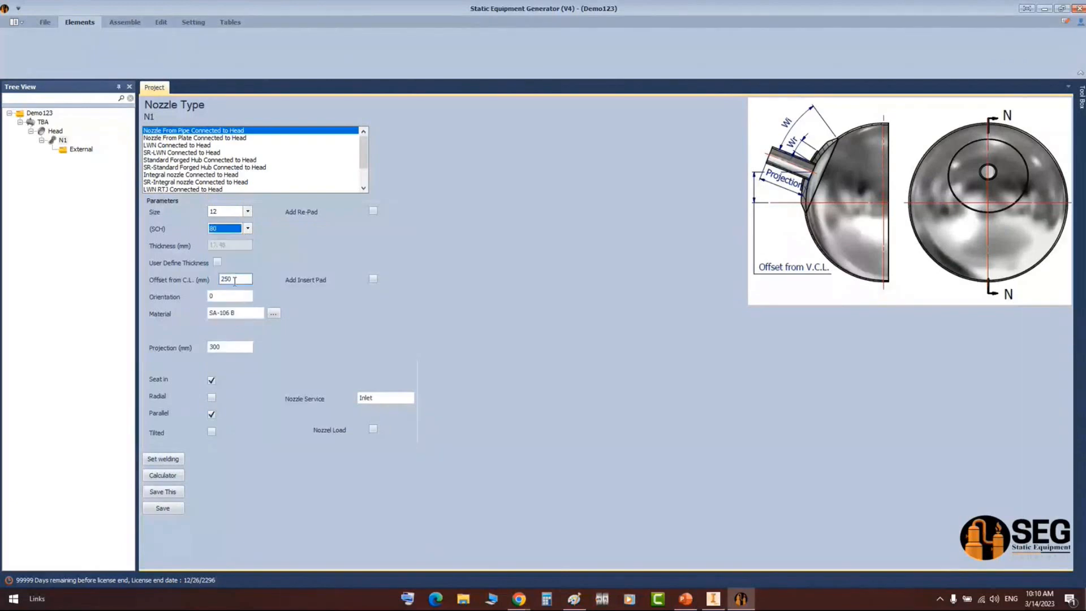
{"action": "left_click", "coordinate": [233, 280]}
{"action": "type", "text": "0"}
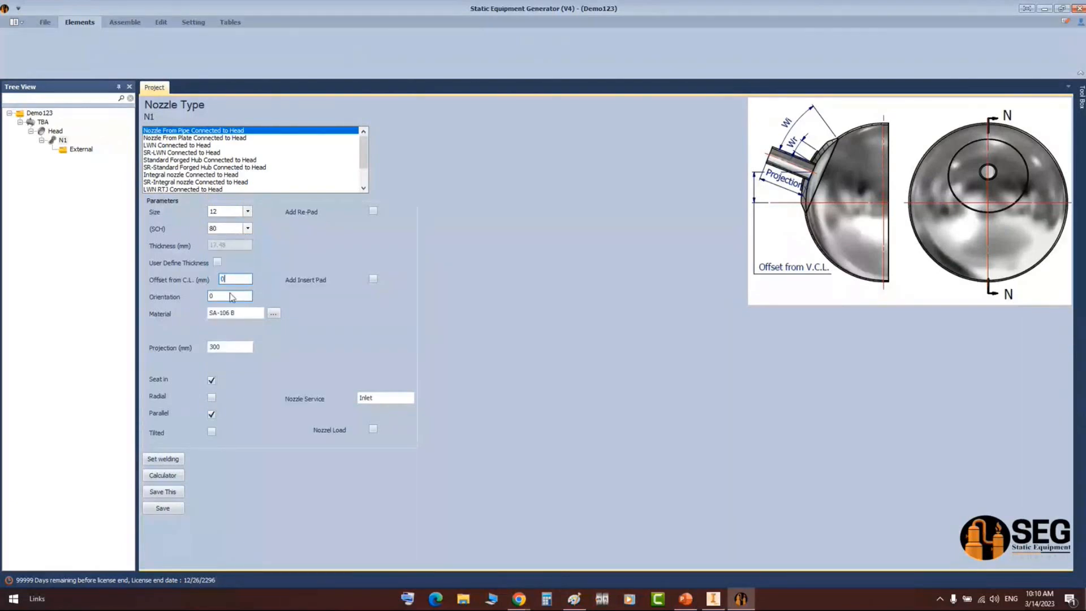
- Add a re-pad to nozzle N1, keep its direction parallel, and save the nozzle
{"action": "left_click", "coordinate": [374, 211]}
{"action": "left_click", "coordinate": [228, 346]}
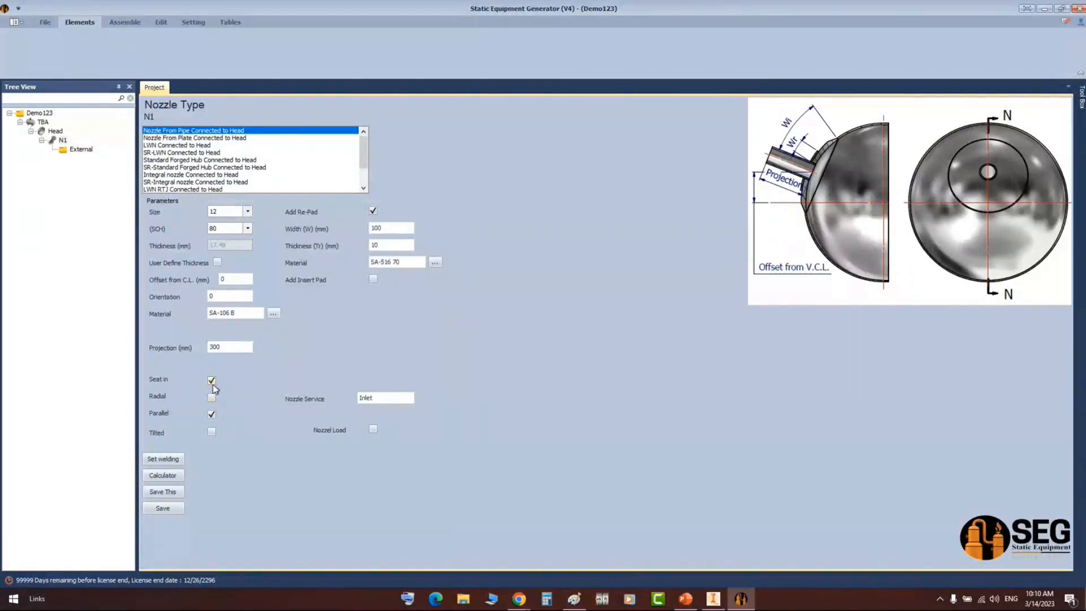
{"action": "left_click", "coordinate": [212, 414]}
{"action": "left_click", "coordinate": [212, 413]}
{"action": "left_click", "coordinate": [164, 508]}
- Rebuild the TBA assembly with nozzle N1 and check the result in Autodesk Inventor
{"action": "left_click", "coordinate": [124, 22]}
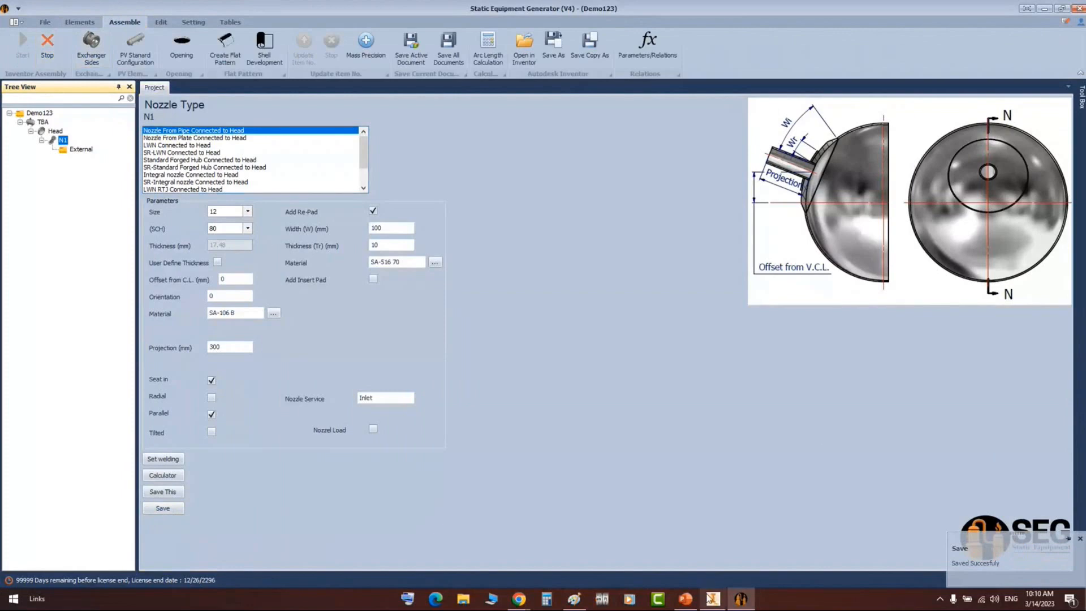
{"action": "left_click", "coordinate": [712, 598]}
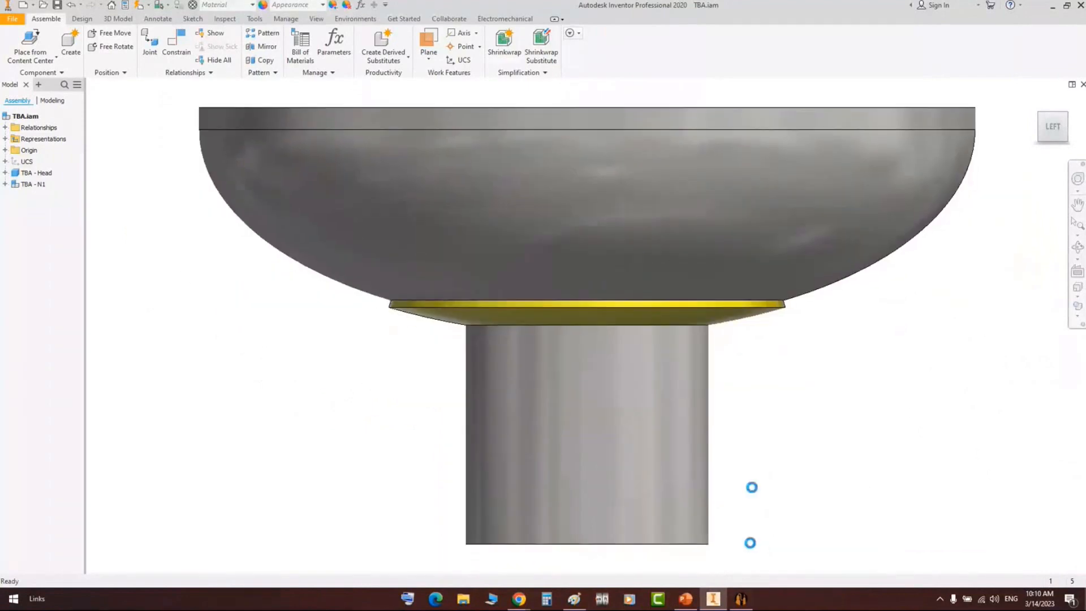
{"action": "left_click", "coordinate": [741, 598]}
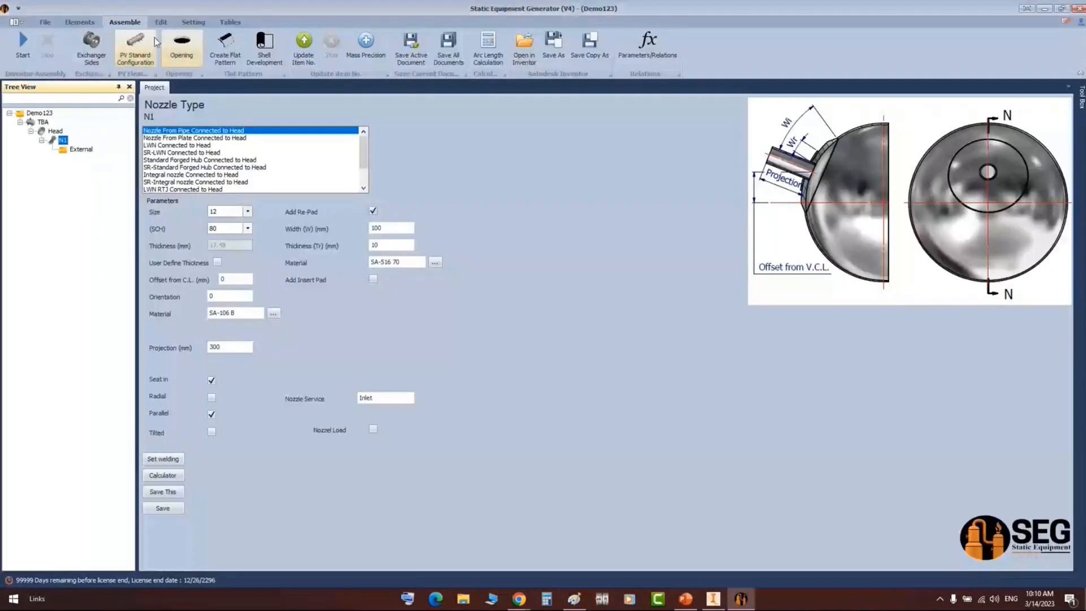
- Enable Child Preview and Parent Preview in the application settings and save them
{"action": "left_click", "coordinate": [193, 22]}
{"action": "left_click", "coordinate": [170, 42]}
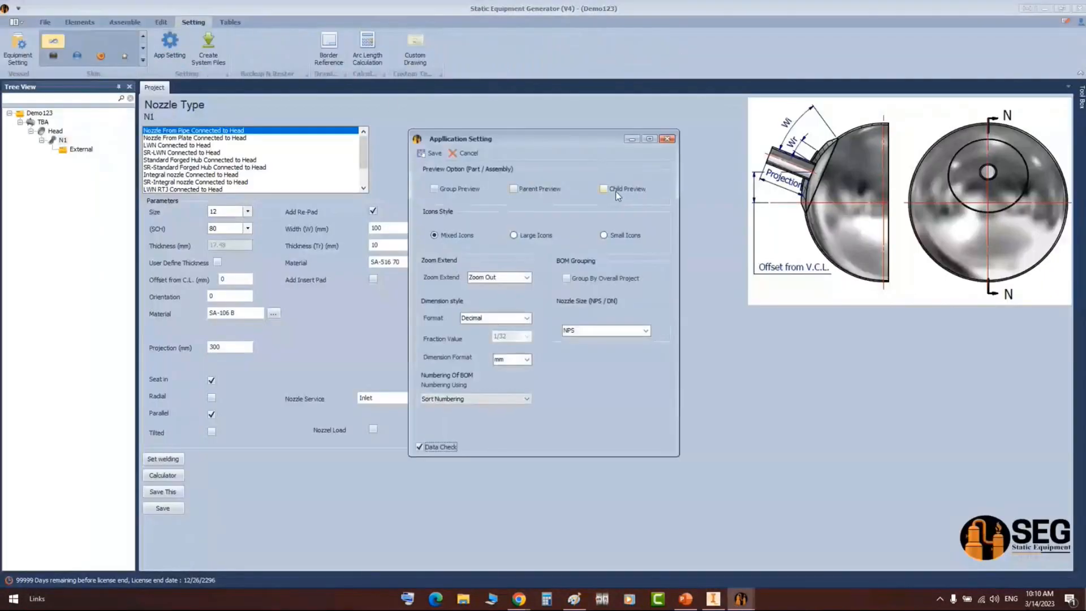
{"action": "left_click", "coordinate": [603, 189]}
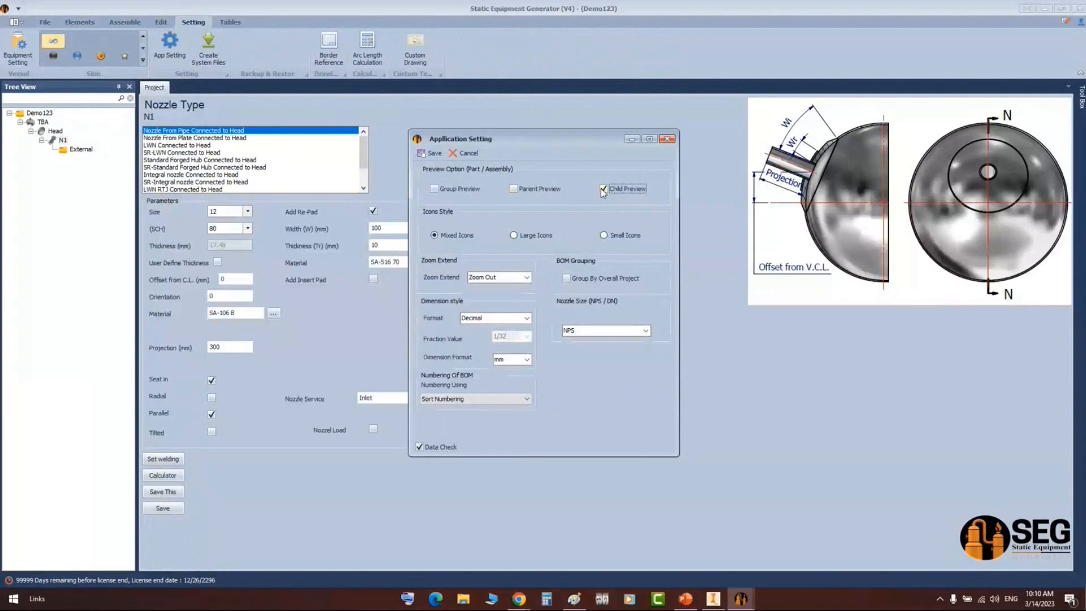
{"action": "left_click", "coordinate": [541, 188]}
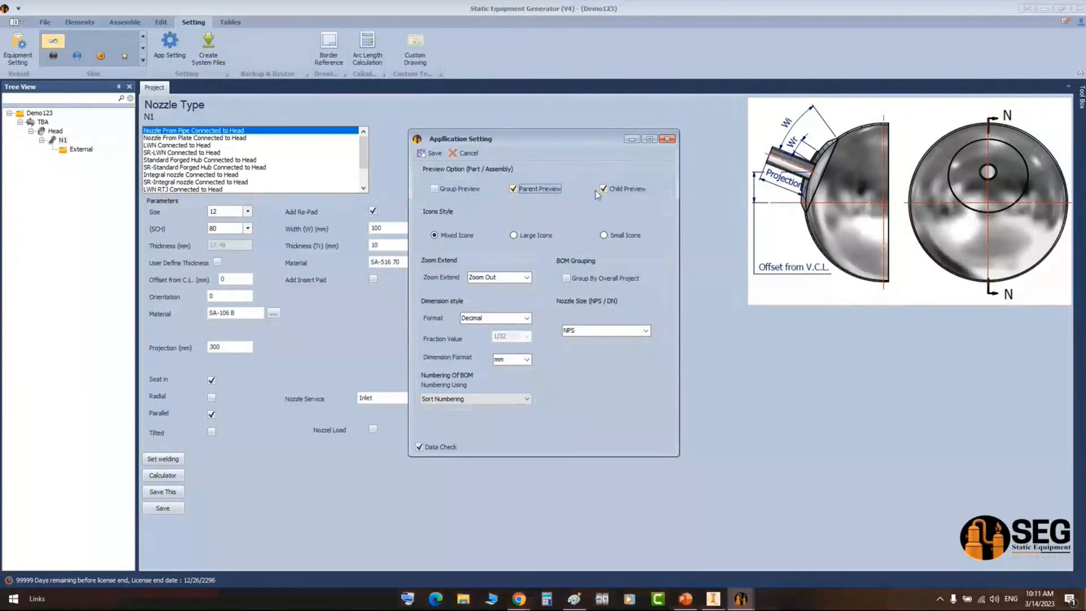
{"action": "left_click", "coordinate": [428, 154]}
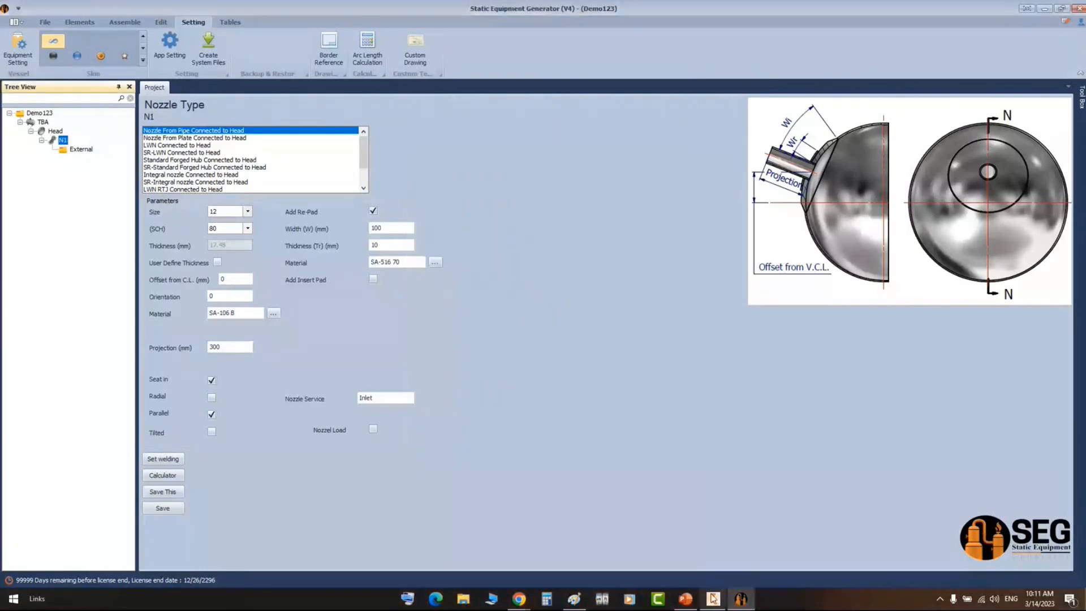
- Inspect nozzle N1 and its re-pad on the head from below in Autodesk Inventor
{"action": "left_click", "coordinate": [714, 598]}
{"action": "scroll", "coordinate": [719, 364], "scroll_direction": "up", "scroll_amount": 3}
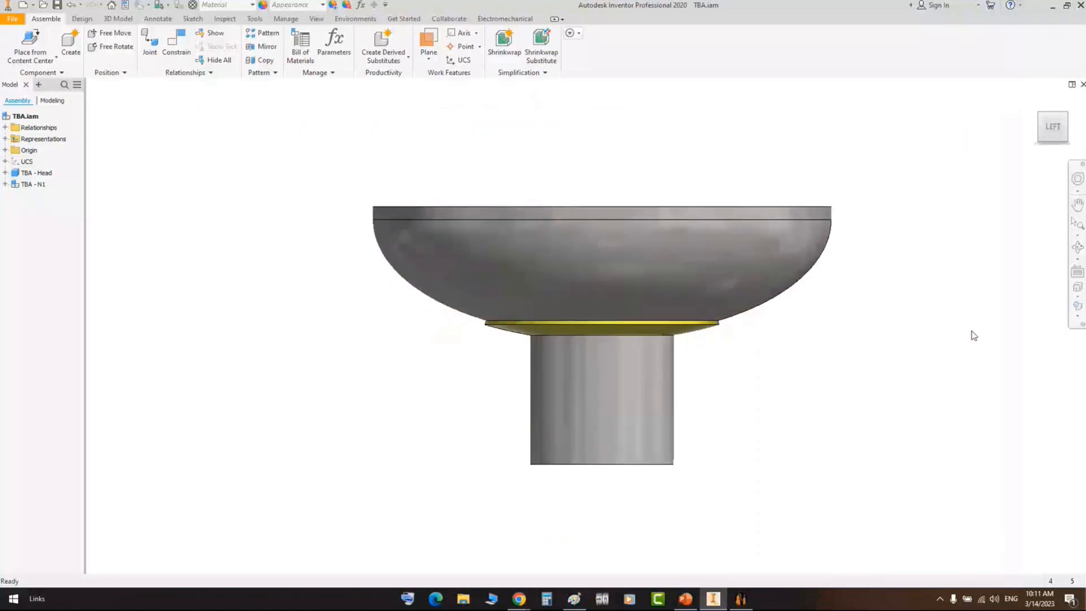
{"action": "left_click", "coordinate": [1078, 247]}
{"action": "left_click_drag", "start_coordinate": [654, 351], "coordinate": [563, 336]}
{"action": "right_click", "coordinate": [637, 282]}
{"action": "left_click", "coordinate": [667, 291]}
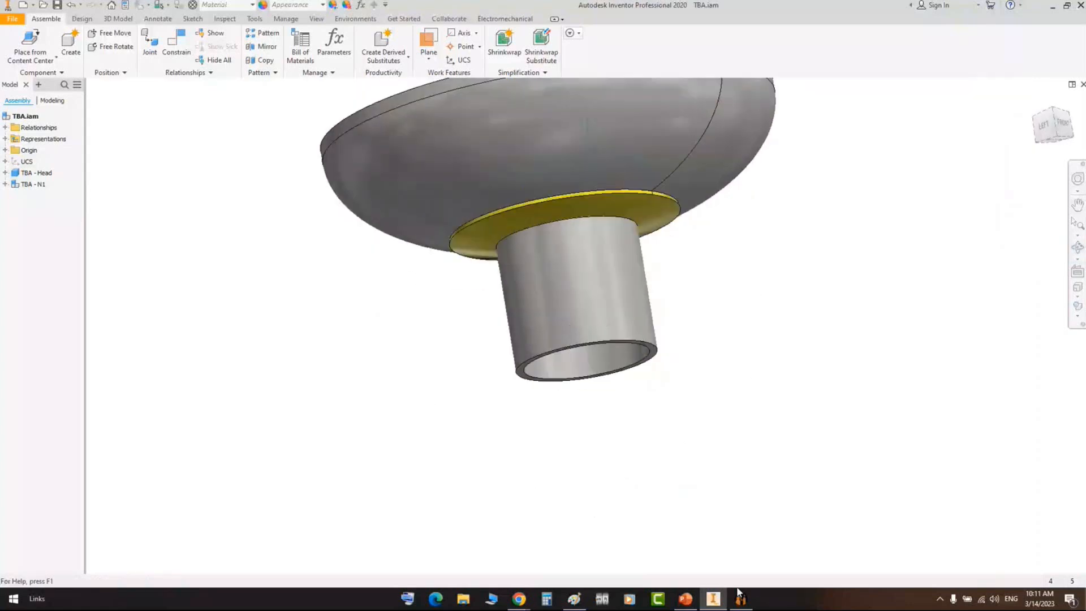
- Switch to Paint and outline the External folder under N1 in the tree screenshot with a red rectangle
{"action": "left_click", "coordinate": [740, 597]}
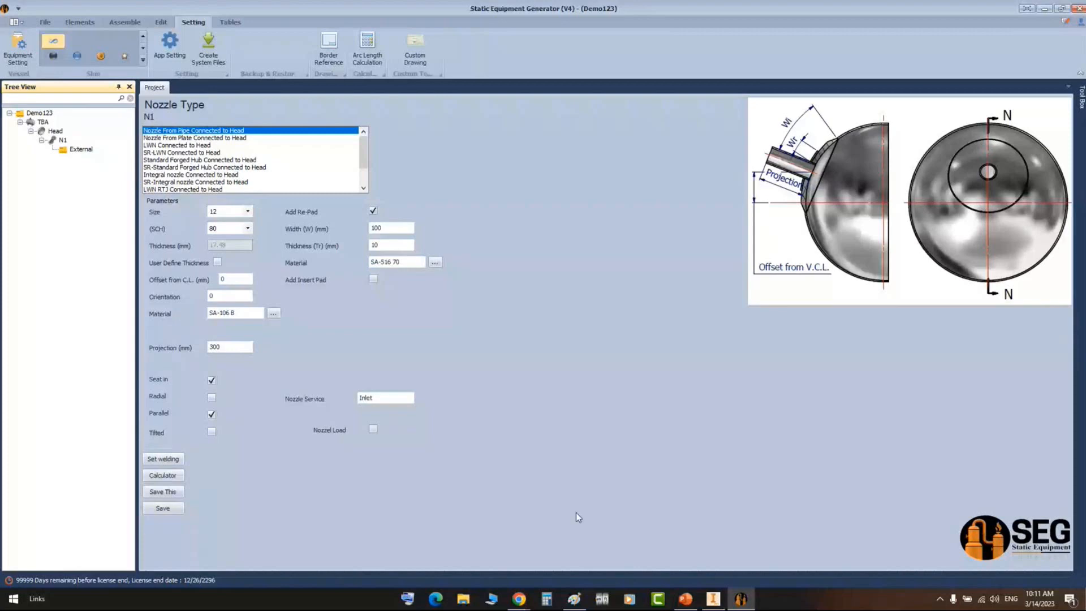
{"action": "left_click", "coordinate": [573, 600]}
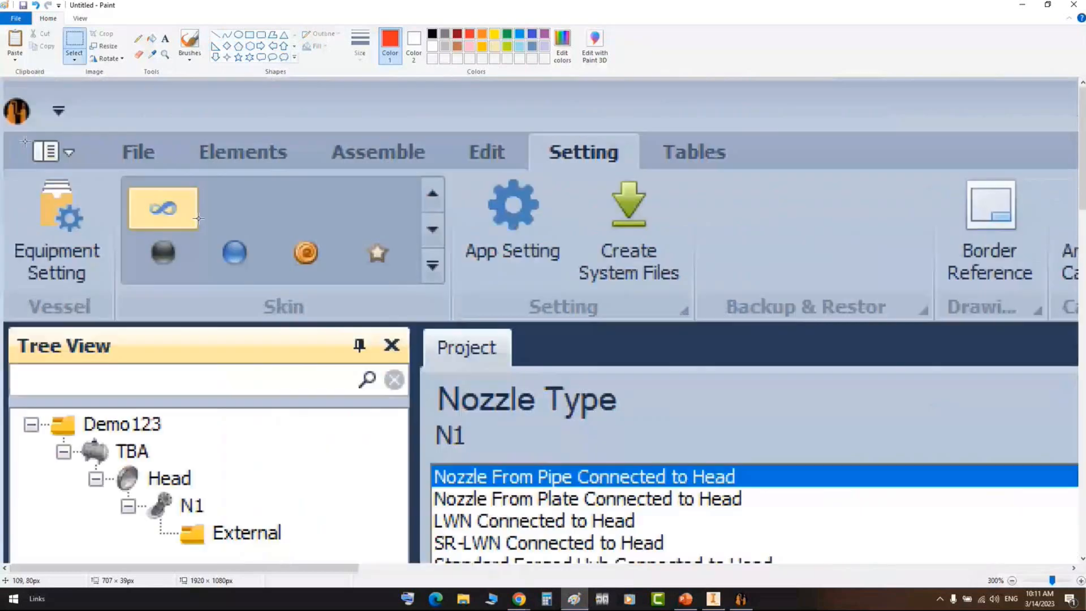
{"action": "scroll", "coordinate": [199, 219], "scroll_direction": "down", "scroll_amount": 5}
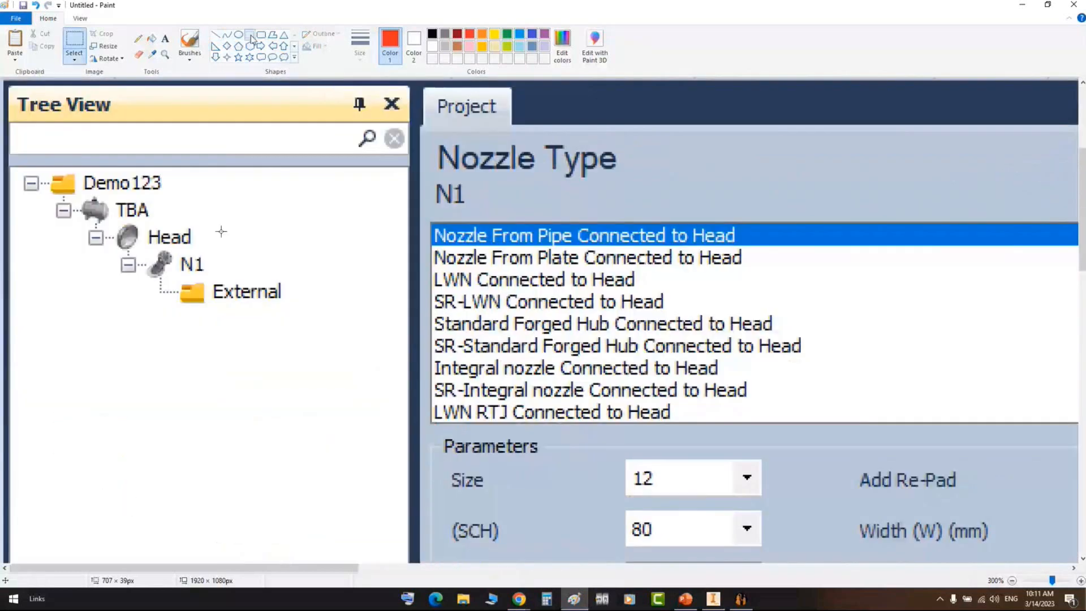
{"action": "left_click_drag", "start_coordinate": [169, 277], "coordinate": [299, 309]}
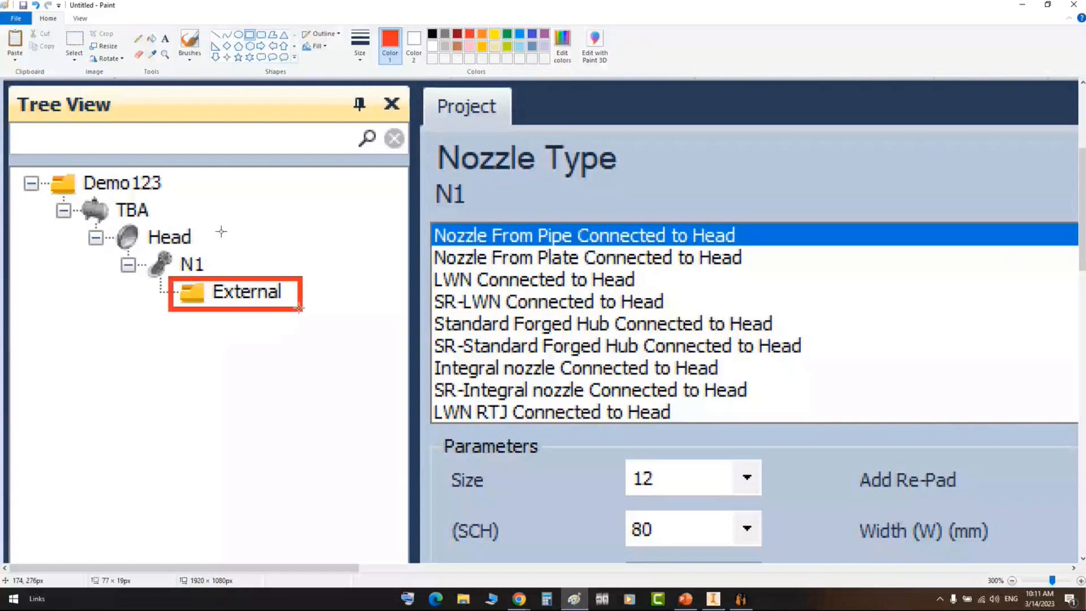
{"action": "left_click_drag", "start_coordinate": [300, 309], "coordinate": [300, 309]}
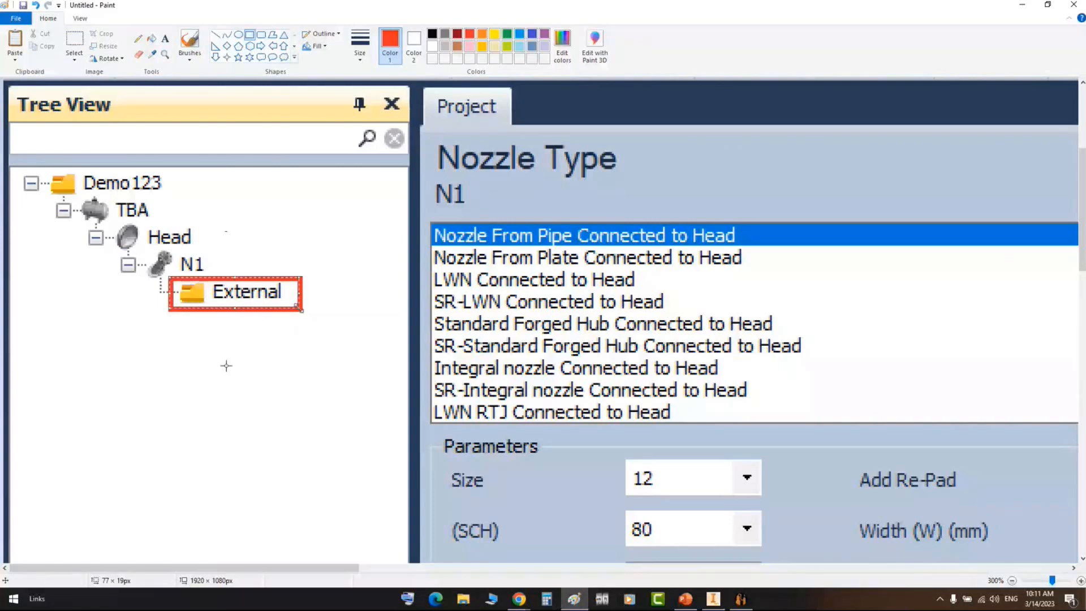
- In Autodesk Inventor, examine the End UCS of part TBA - N1 at the nozzle's open end and its Z direction
{"action": "left_click", "coordinate": [722, 602]}
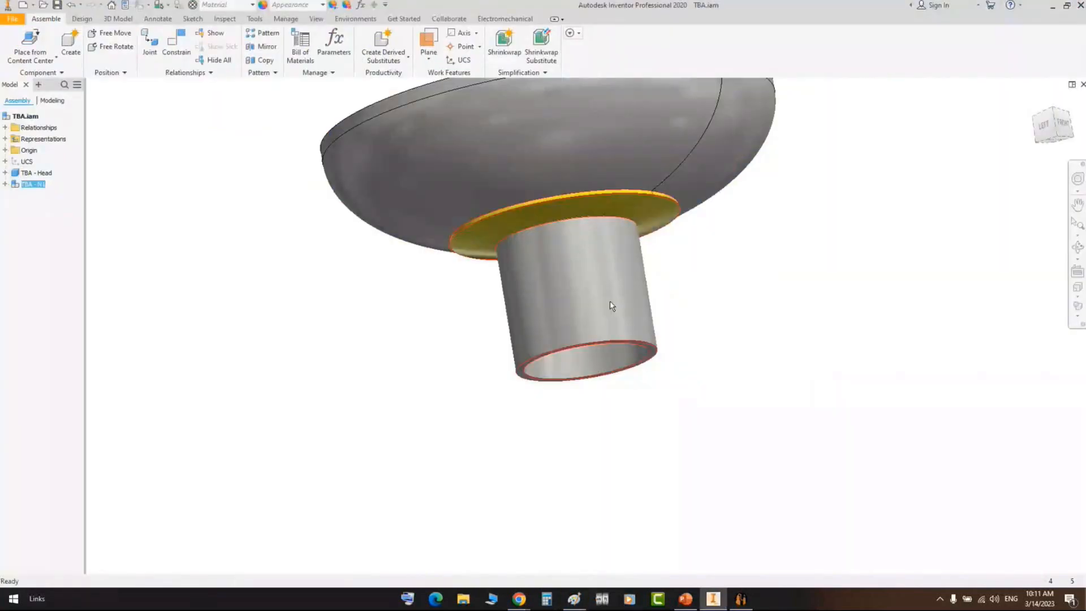
{"action": "left_click", "coordinate": [6, 184]}
{"action": "left_click", "coordinate": [51, 354]}
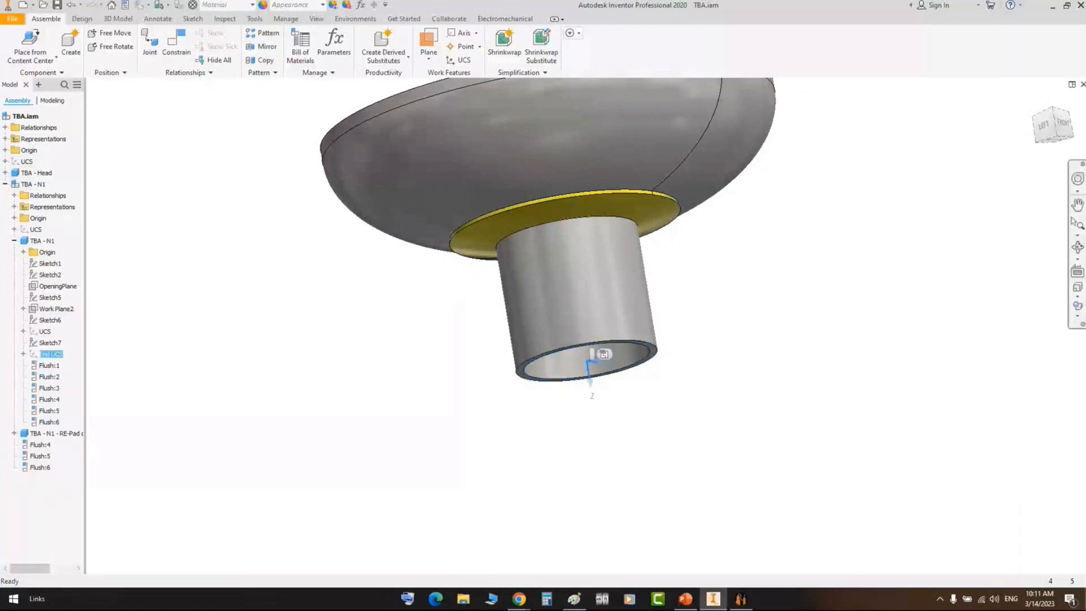
{"action": "left_click", "coordinate": [1043, 126]}
{"action": "scroll", "coordinate": [607, 433], "scroll_direction": "down", "scroll_amount": 5}
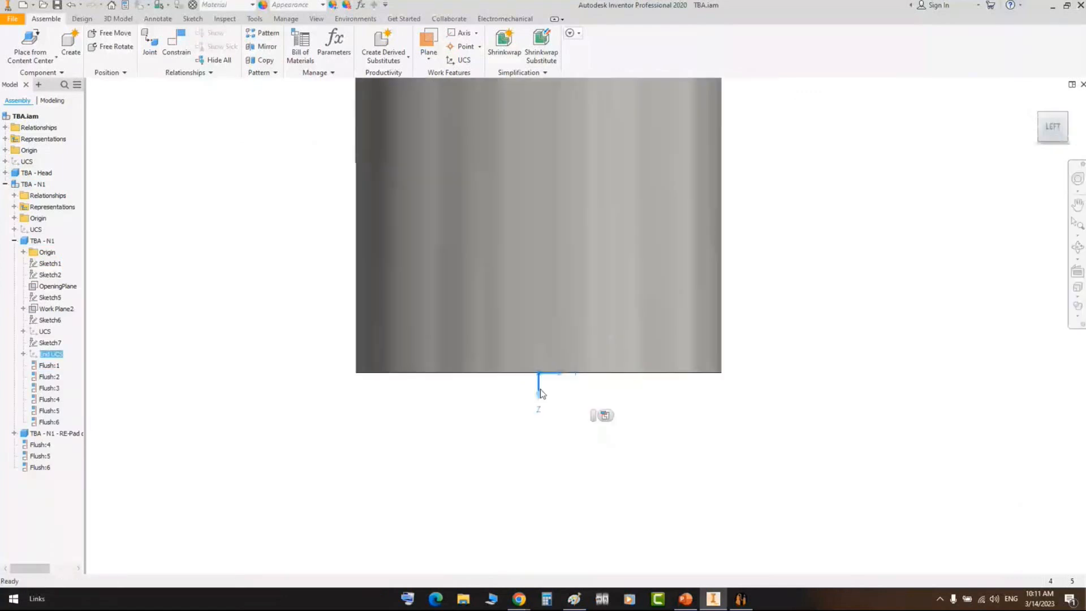
{"action": "left_click", "coordinate": [1080, 248]}
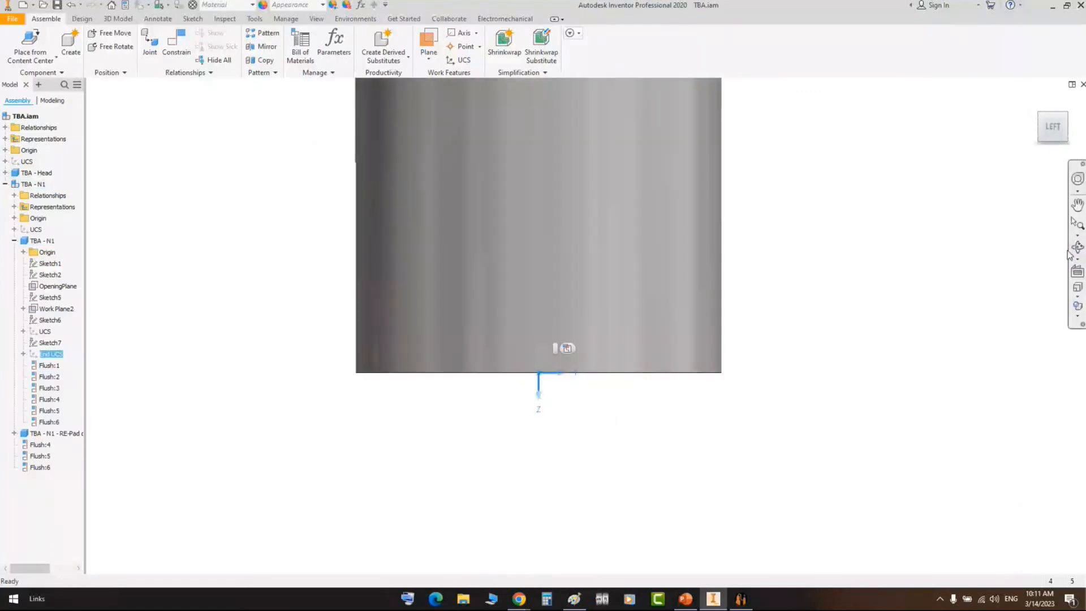
{"action": "left_click_drag", "start_coordinate": [639, 325], "coordinate": [546, 394]}
{"action": "key", "text": "Escape"}
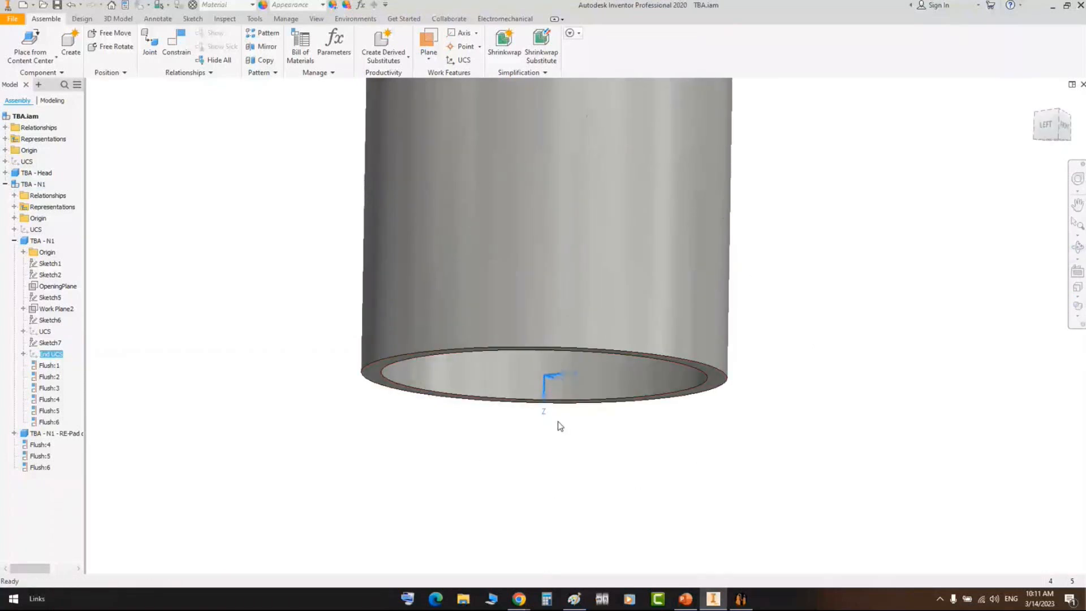
{"action": "scroll", "coordinate": [598, 274], "scroll_direction": "up", "scroll_amount": 3}
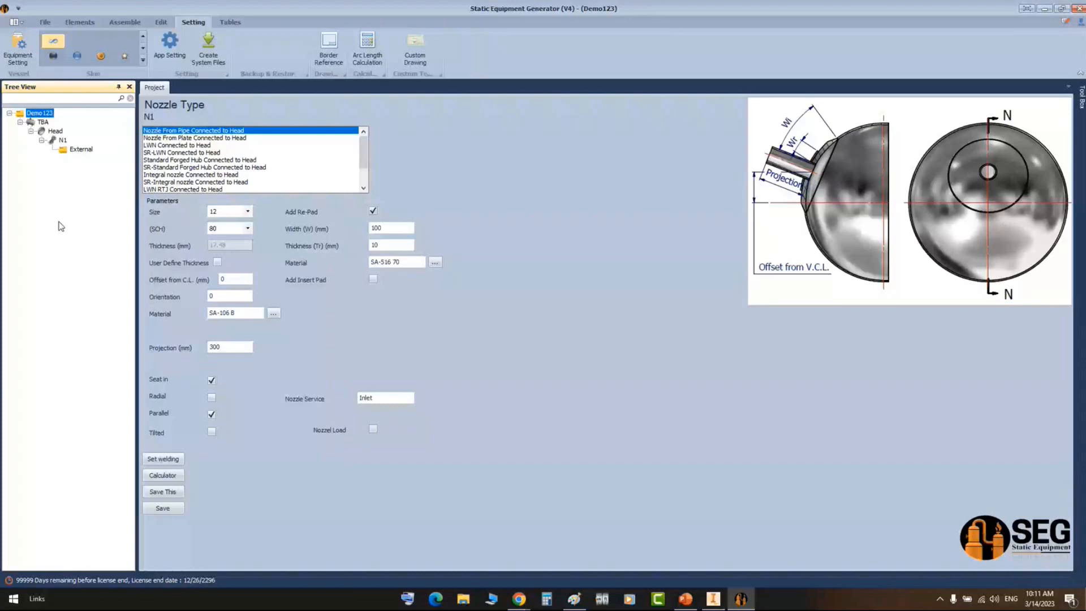
- Select the External folder under N1, then show slide 20, Unreal Shell Type, in the PowerPoint presentation
{"action": "left_click", "coordinate": [76, 150]}
{"action": "left_click", "coordinate": [79, 22]}
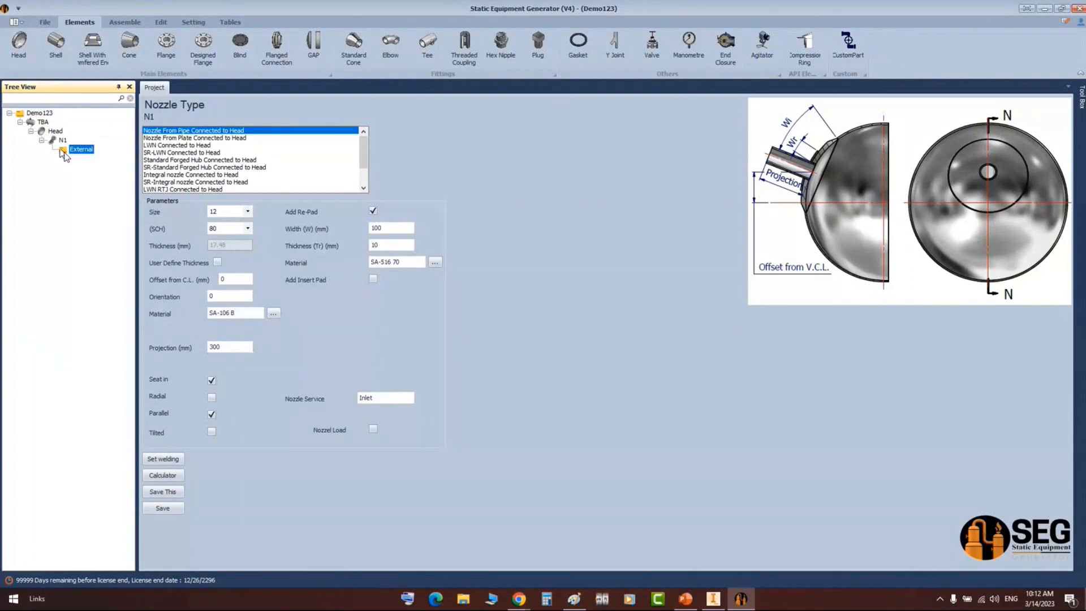
{"action": "key", "text": "alt+Tab"}
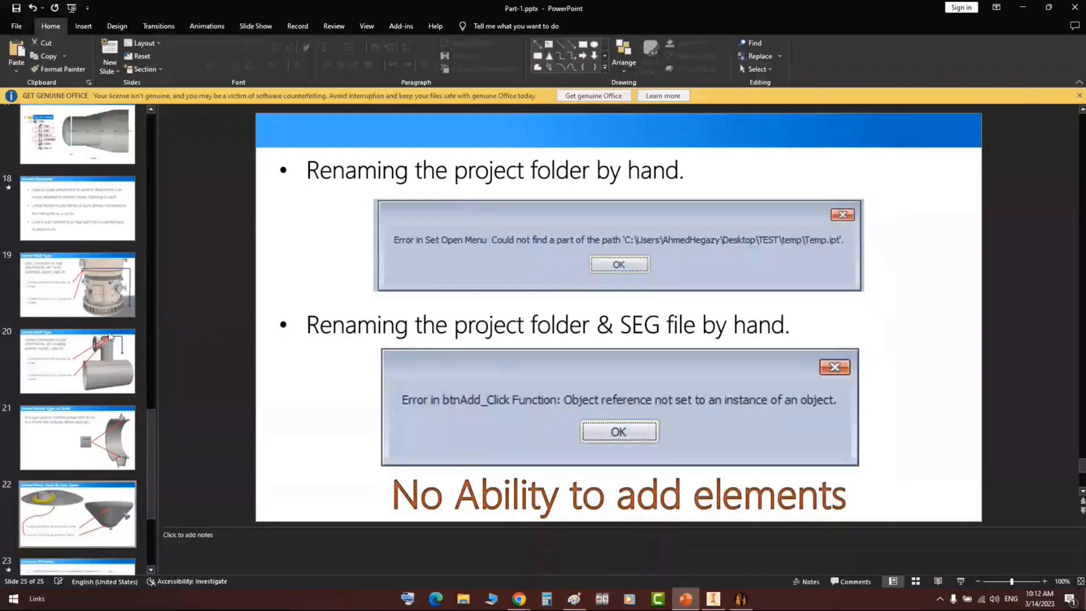
{"action": "left_click", "coordinate": [111, 337]}
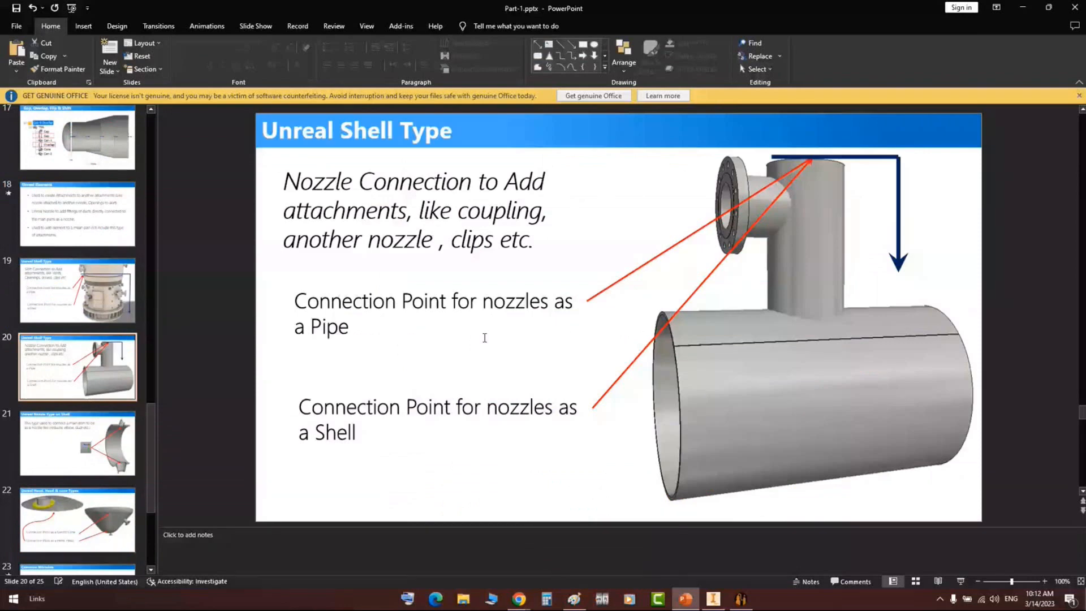
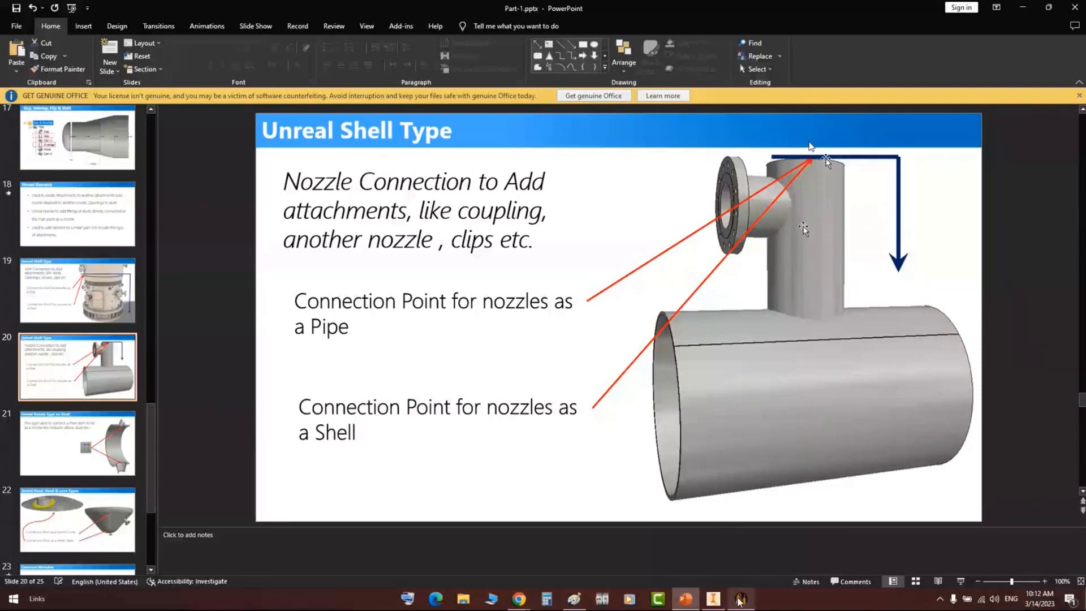
- Back in Static Equipment Generator, add an elbow named N1-Elbow to nozzle N1's External folder
{"action": "left_click", "coordinate": [739, 600]}
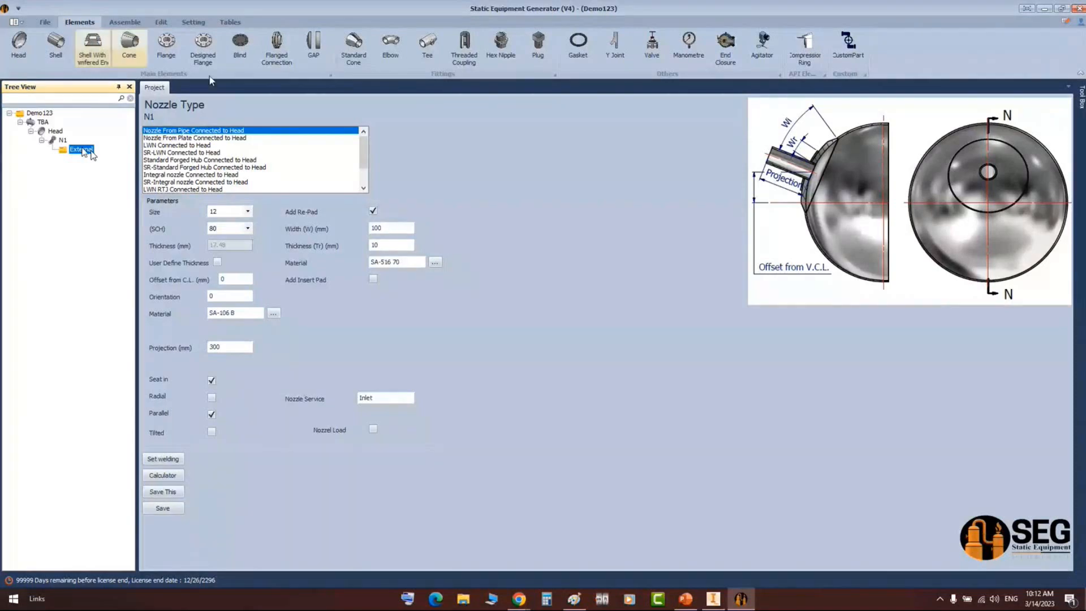
{"action": "left_click", "coordinate": [390, 45]}
{"action": "type", "text": "N"}
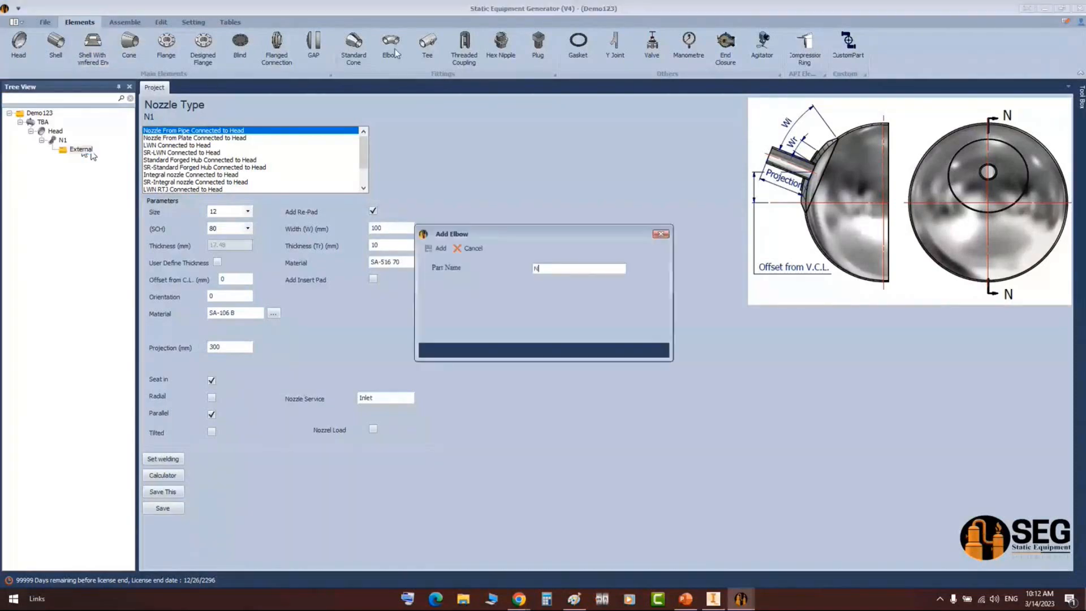
{"action": "type", "text": "1"}
{"action": "key", "text": "Return"}
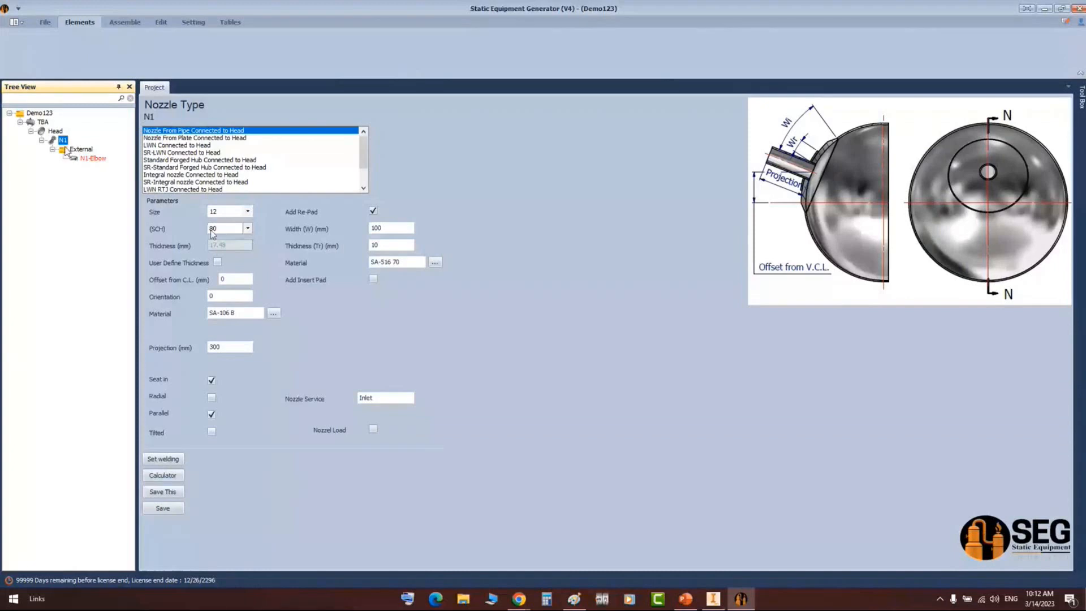
- Define N1-Elbow as Elbow 90 LR with size 12 and pipe schedule 80, and save it
{"action": "left_click", "coordinate": [93, 157]}
{"action": "left_click", "coordinate": [163, 138]}
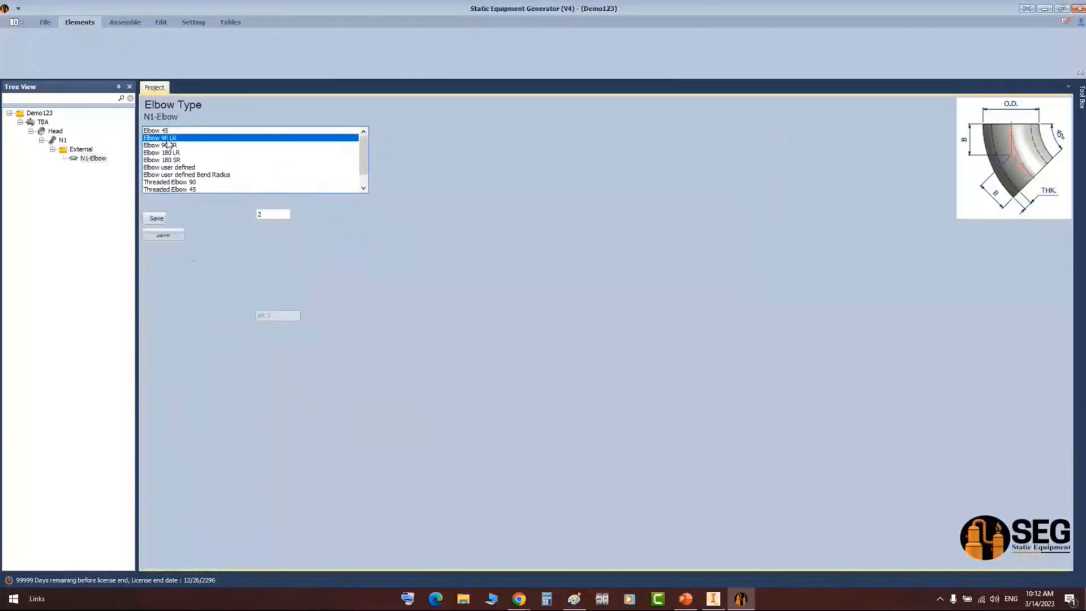
{"action": "left_click", "coordinate": [299, 215]}
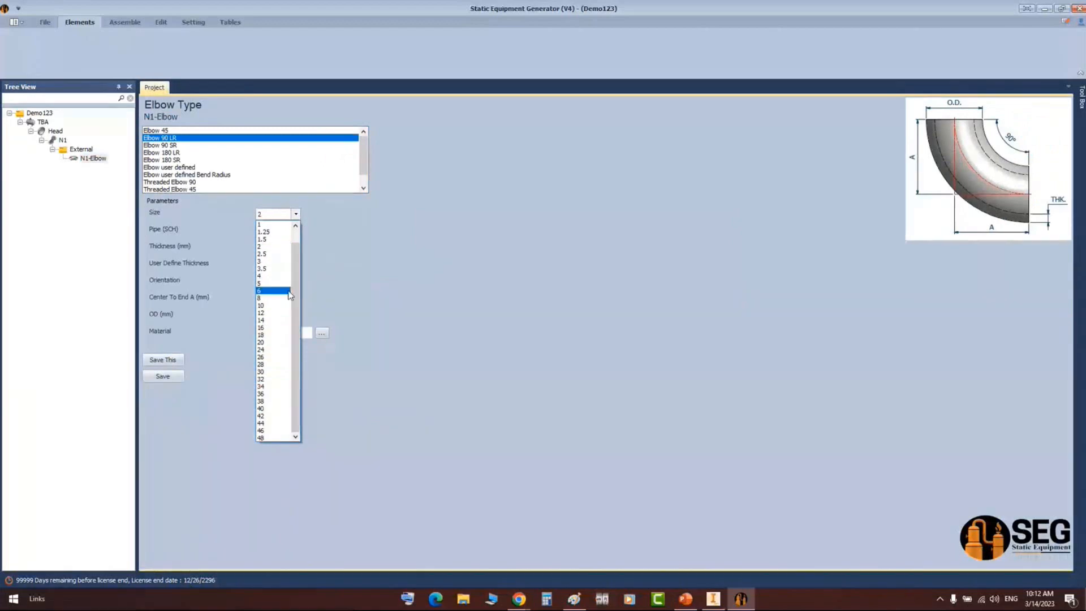
{"action": "left_click", "coordinate": [264, 313]}
{"action": "left_click", "coordinate": [283, 232]}
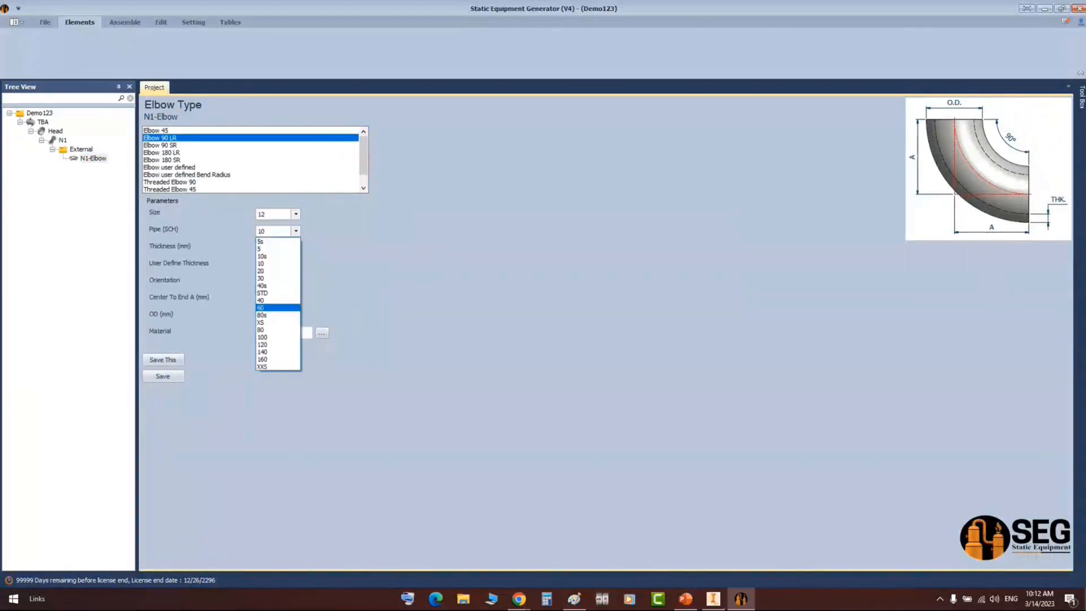
{"action": "left_click", "coordinate": [271, 328]}
{"action": "left_click", "coordinate": [162, 376]}
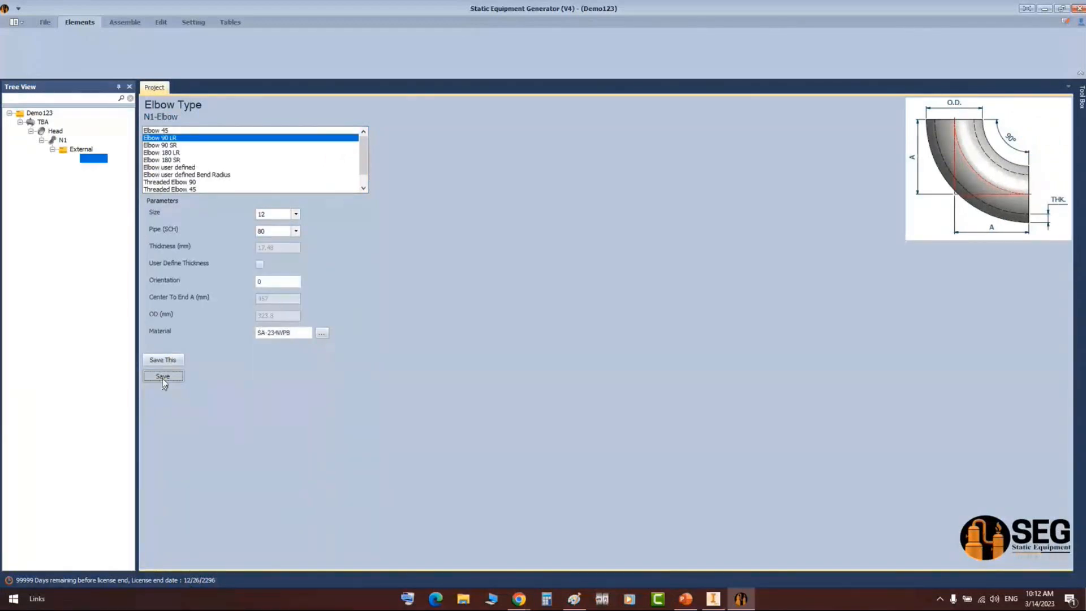
- Rebuild the TBA assembly with N1-Elbow and inspect the elbow on the nozzle in Autodesk Inventor
{"action": "left_click", "coordinate": [82, 149]}
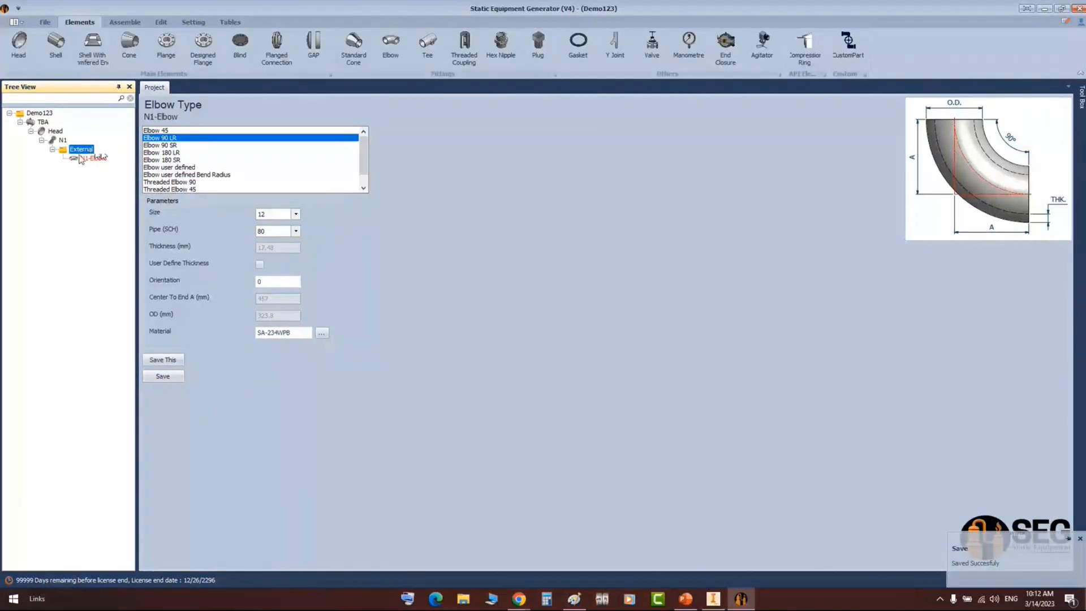
{"action": "left_click", "coordinate": [89, 159]}
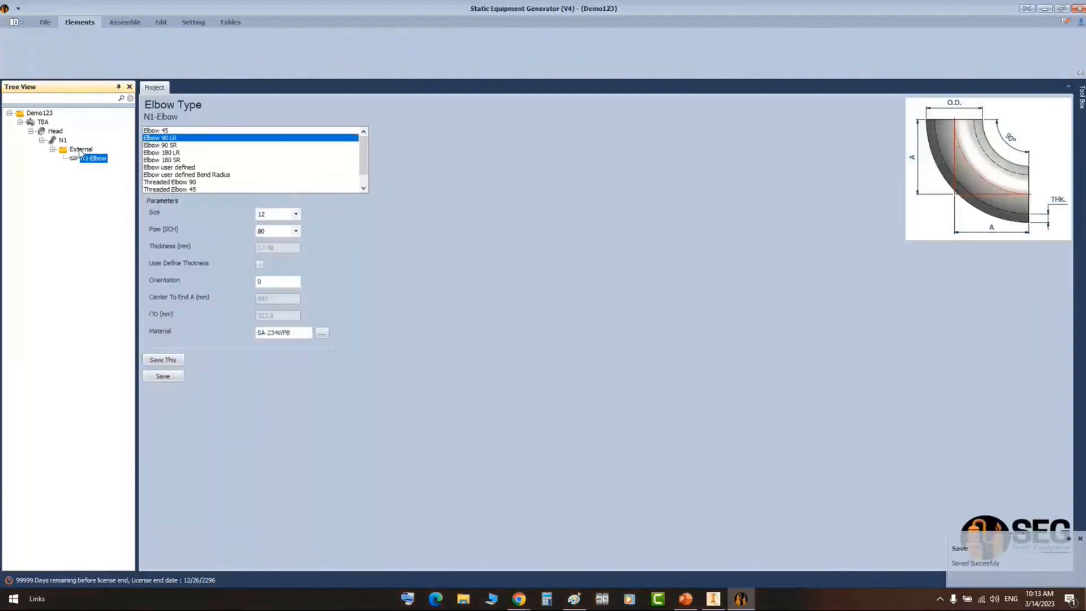
{"action": "left_click", "coordinate": [121, 24]}
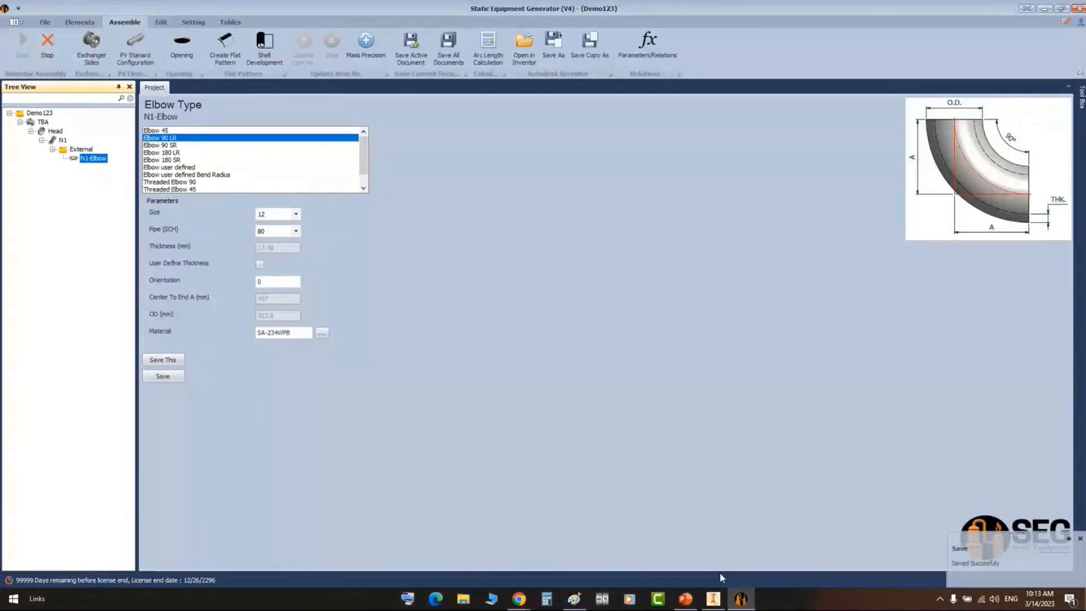
{"action": "key", "text": "alt+Tab"}
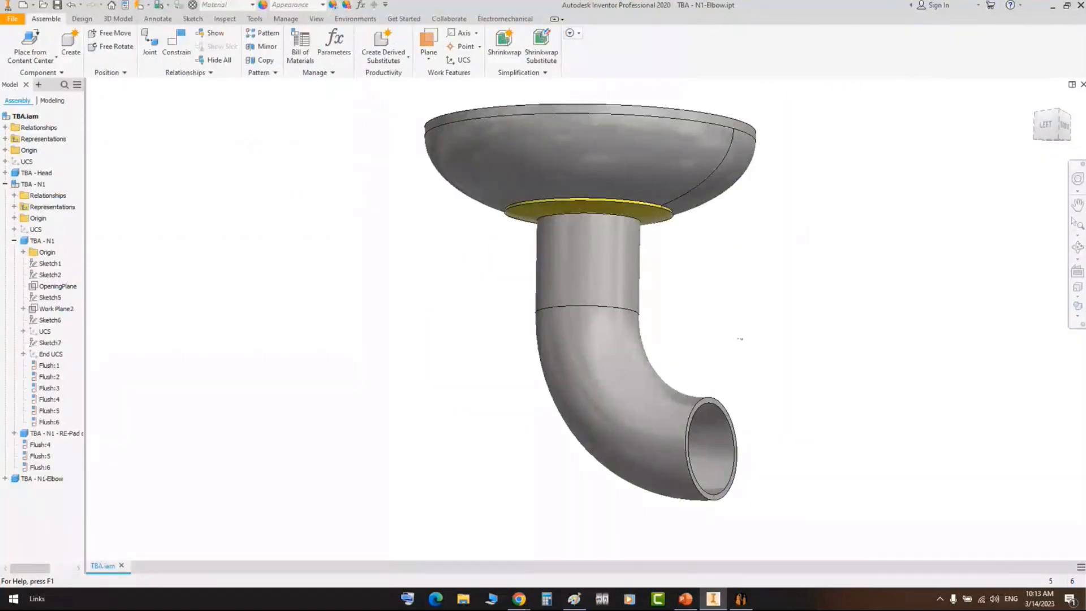
{"action": "left_click", "coordinate": [1073, 254]}
{"action": "left_click_drag", "start_coordinate": [546, 271], "coordinate": [657, 389]}
- Return to Static Equipment Generator and add a standard cone named N1-Reducer to N1's External folder
{"action": "left_click", "coordinate": [741, 599]}
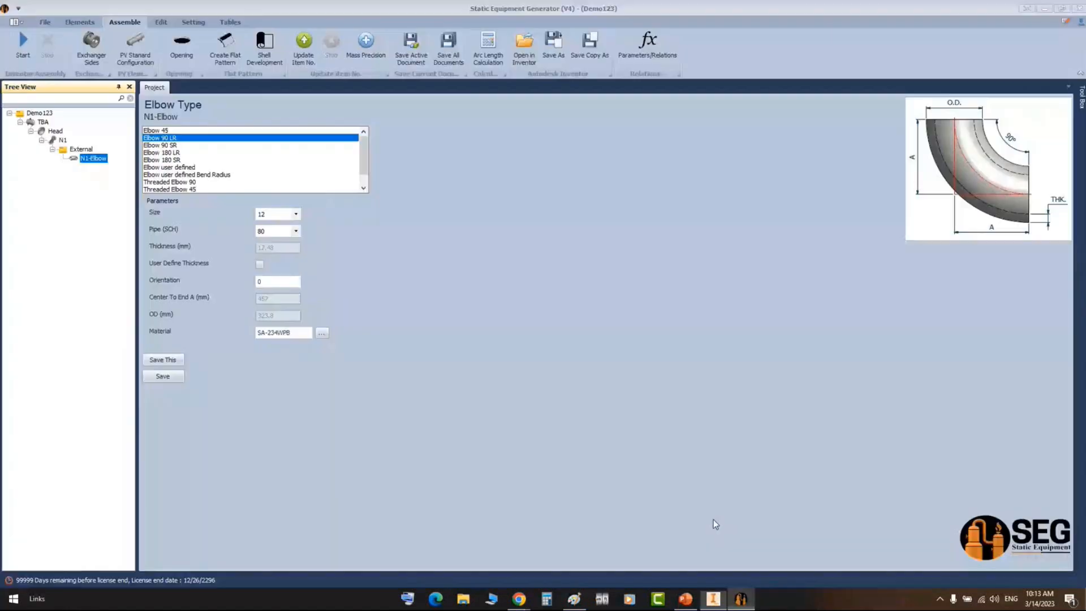
{"action": "left_click", "coordinate": [82, 150]}
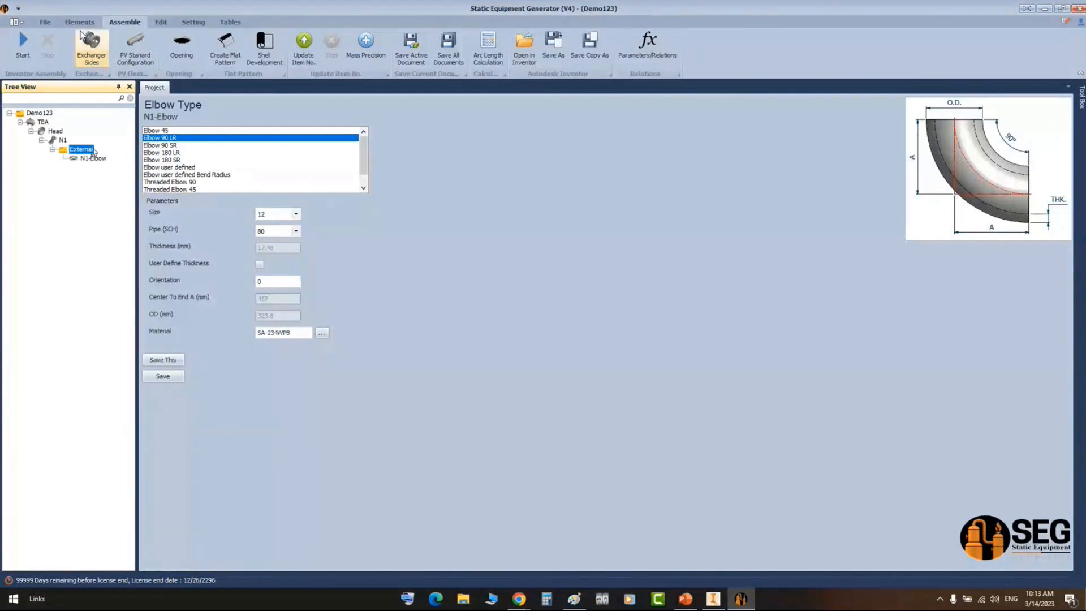
{"action": "left_click", "coordinate": [80, 23]}
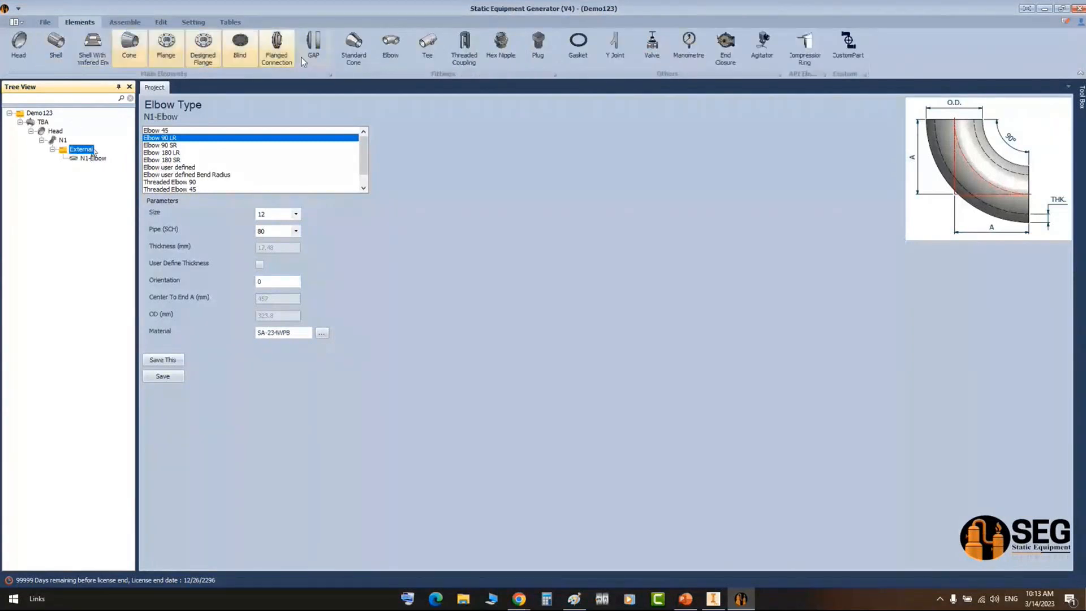
{"action": "left_click", "coordinate": [354, 47]}
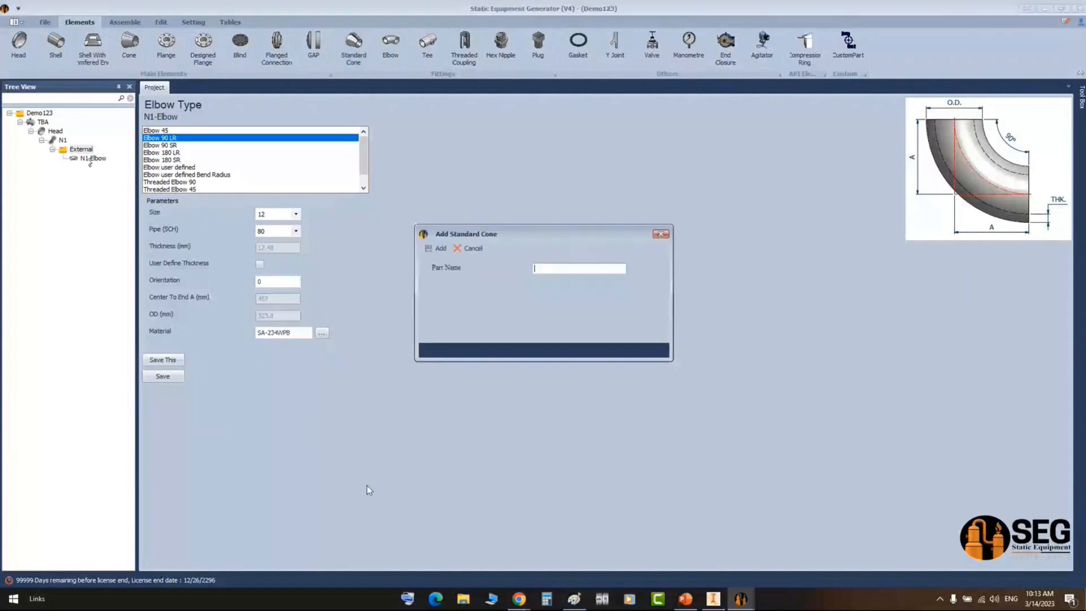
{"action": "type", "text": "N1-Reducer"}
{"action": "key", "text": "Return"}
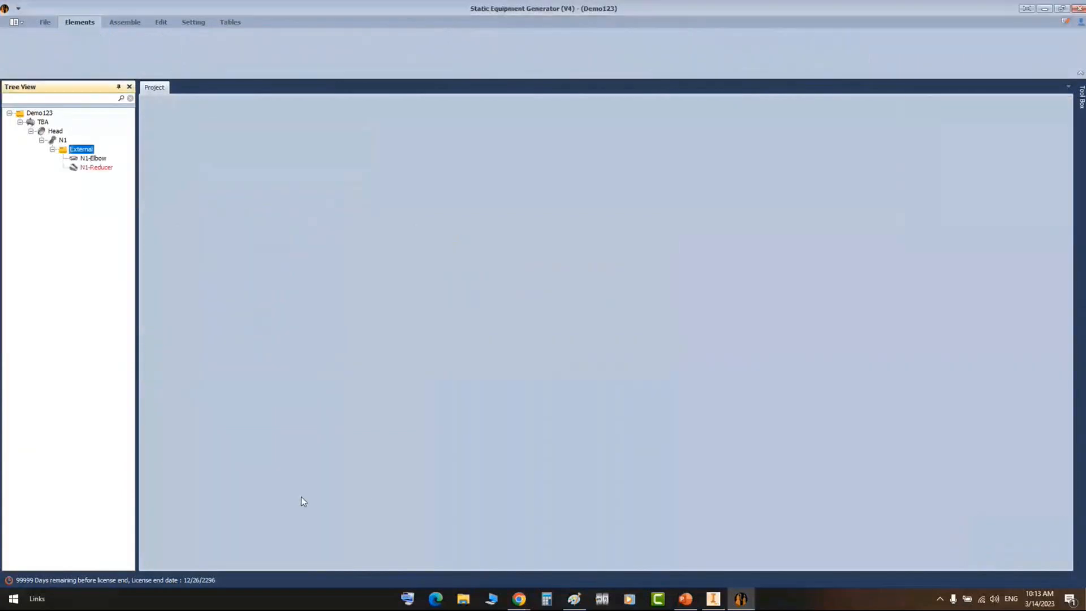
- Define N1-Reducer as a Standard Eccentric Cone with start outer diameter 12 and start schedule 80
{"action": "left_click", "coordinate": [102, 168]}
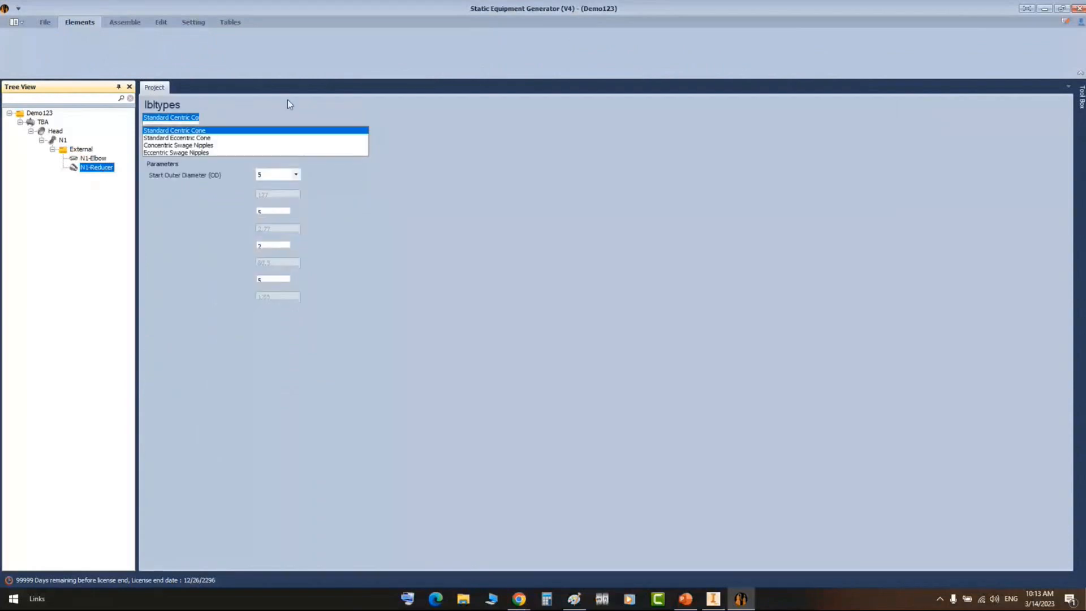
{"action": "left_click", "coordinate": [225, 139]}
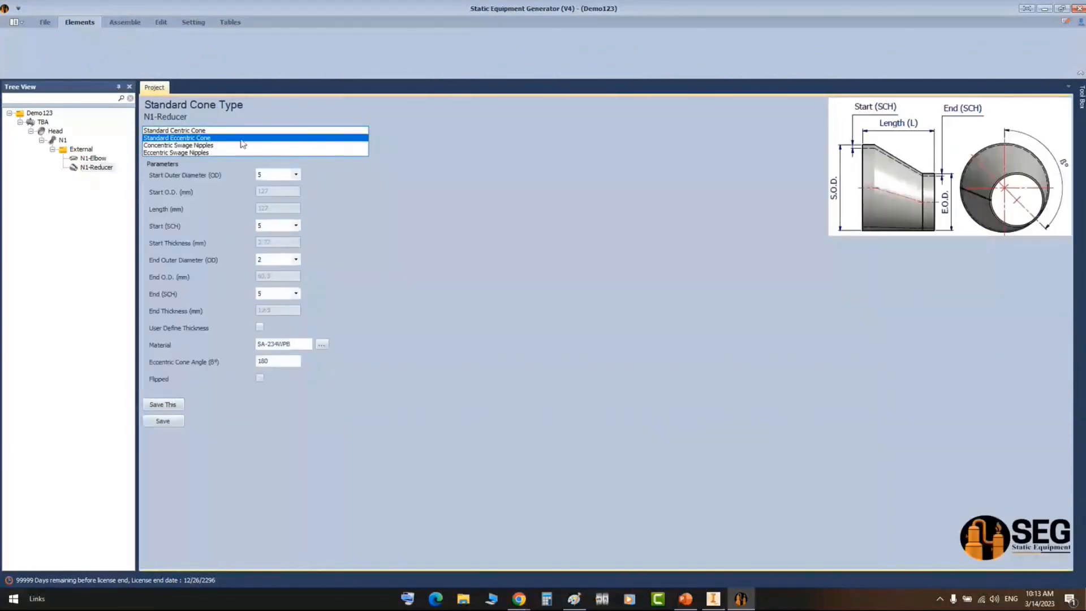
{"action": "left_click", "coordinate": [299, 175]}
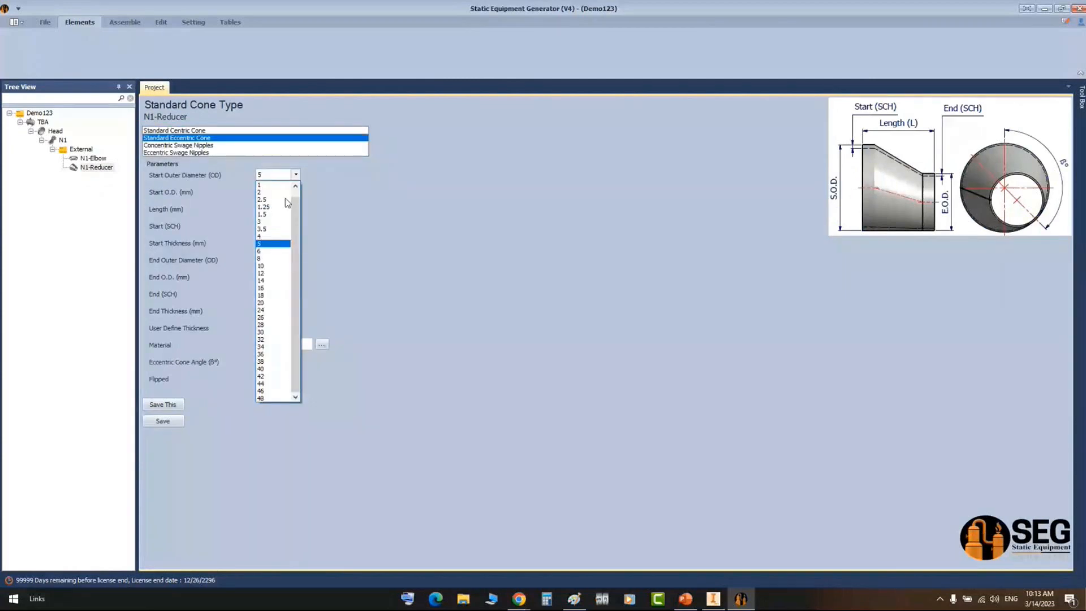
{"action": "left_click", "coordinate": [274, 272]}
{"action": "left_click", "coordinate": [296, 225]}
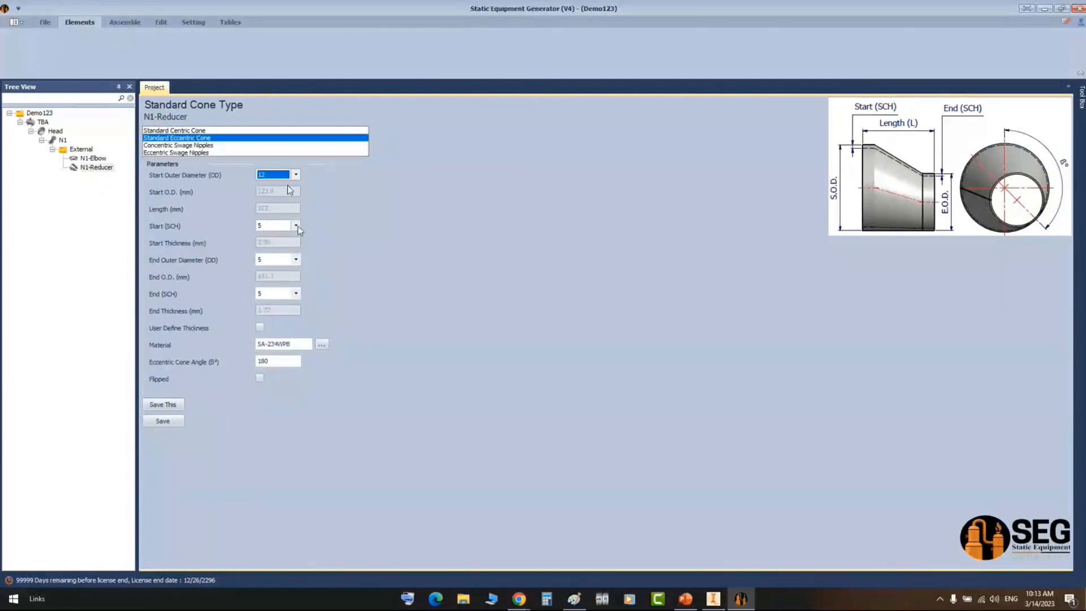
{"action": "left_click", "coordinate": [269, 325]}
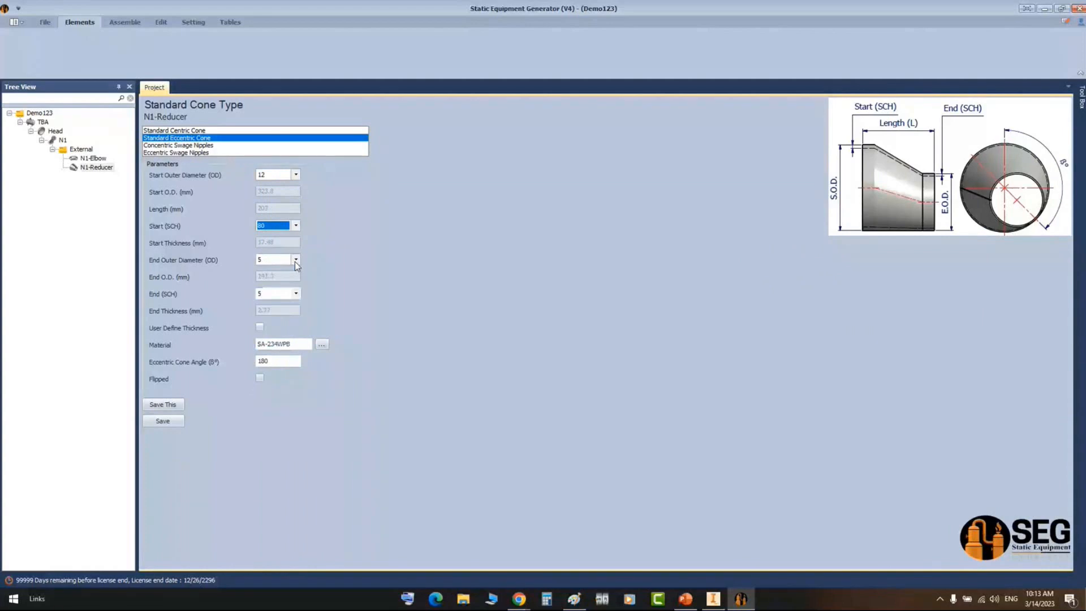
- Set N1-Reducer's end outer diameter to 6 and end schedule to 80, keep the 180° eccentric cone angle, and save it
{"action": "left_click", "coordinate": [296, 259]}
{"action": "left_click", "coordinate": [280, 278]}
{"action": "left_click", "coordinate": [295, 293]}
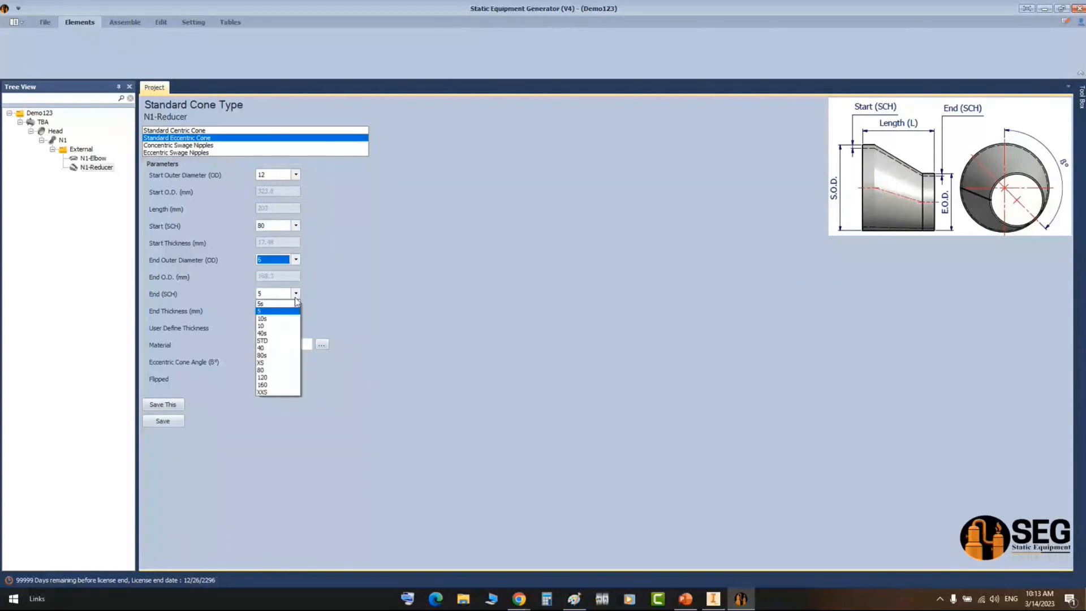
{"action": "left_click", "coordinate": [270, 369]}
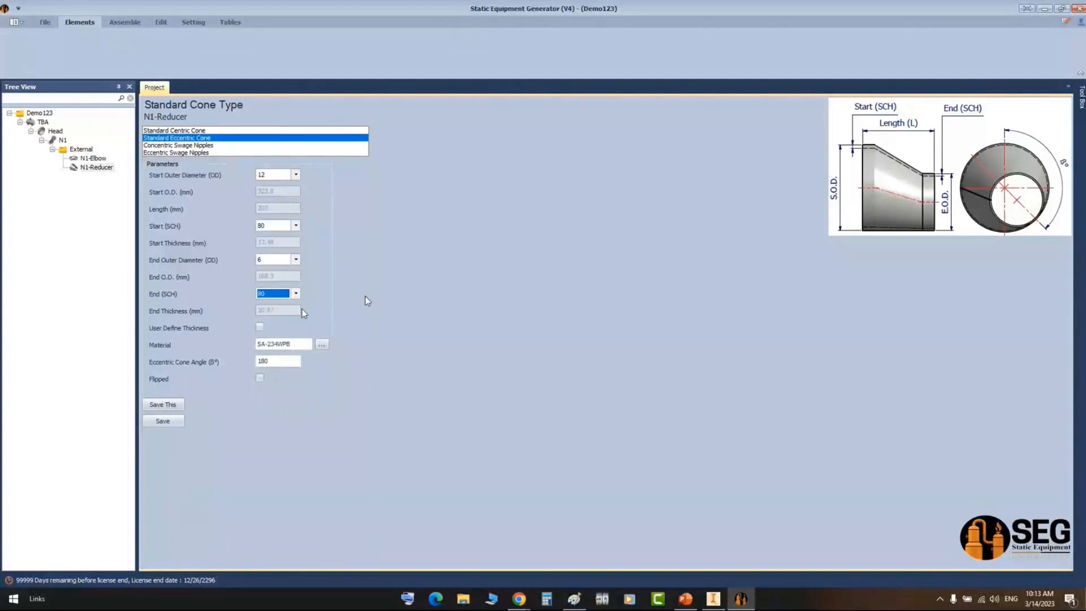
{"action": "left_click", "coordinate": [277, 362]}
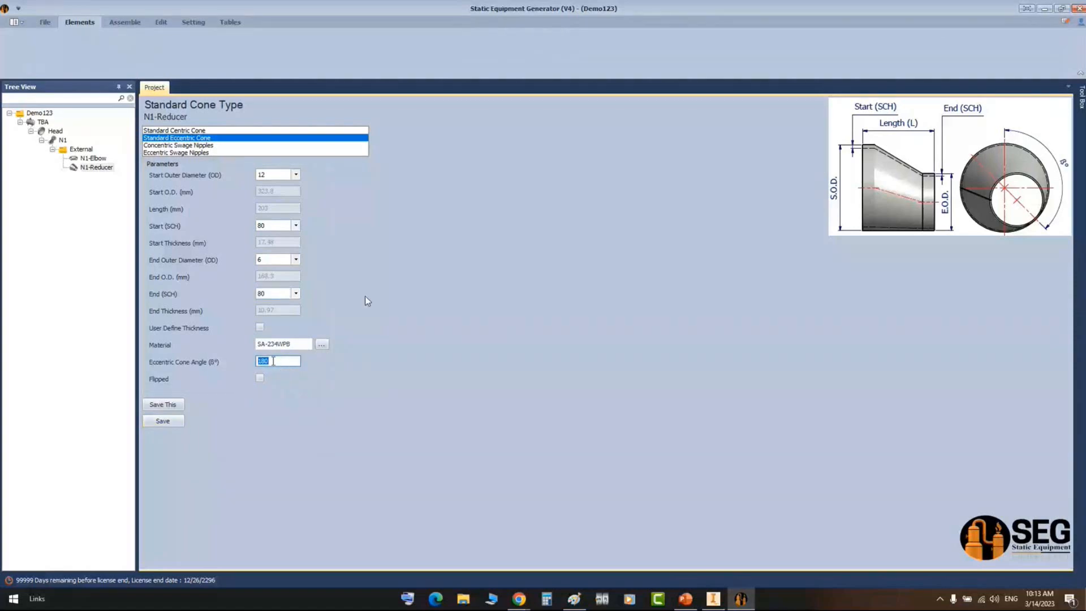
{"action": "left_click", "coordinate": [179, 425]}
- Rebuild the TBA assembly with N1-Reducer and inspect the eccentric reducer on the elbow in Autodesk Inventor
{"action": "left_click", "coordinate": [126, 22]}
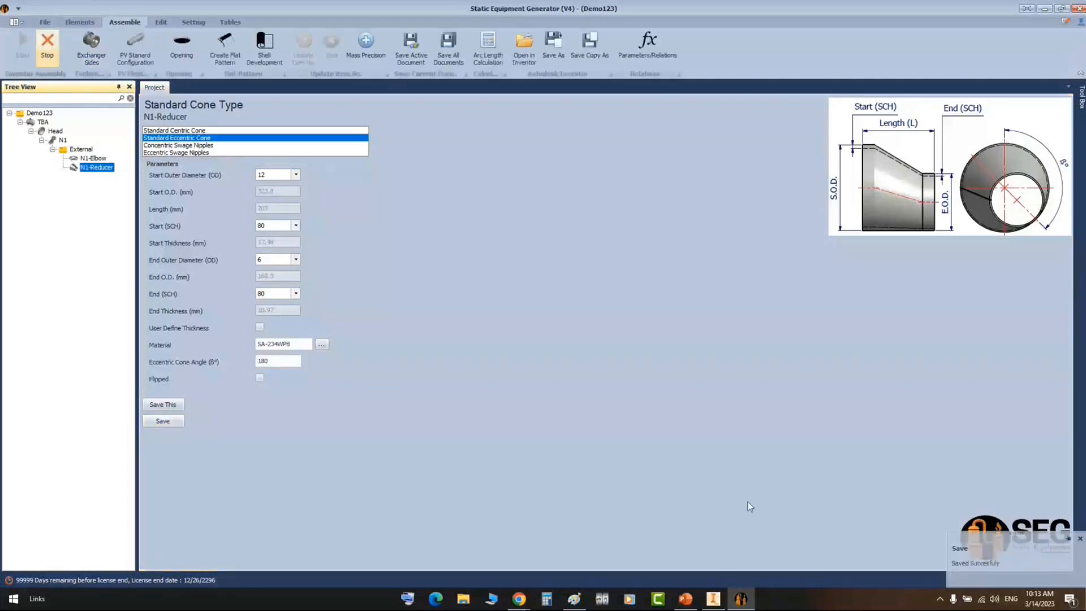
{"action": "left_click", "coordinate": [713, 599]}
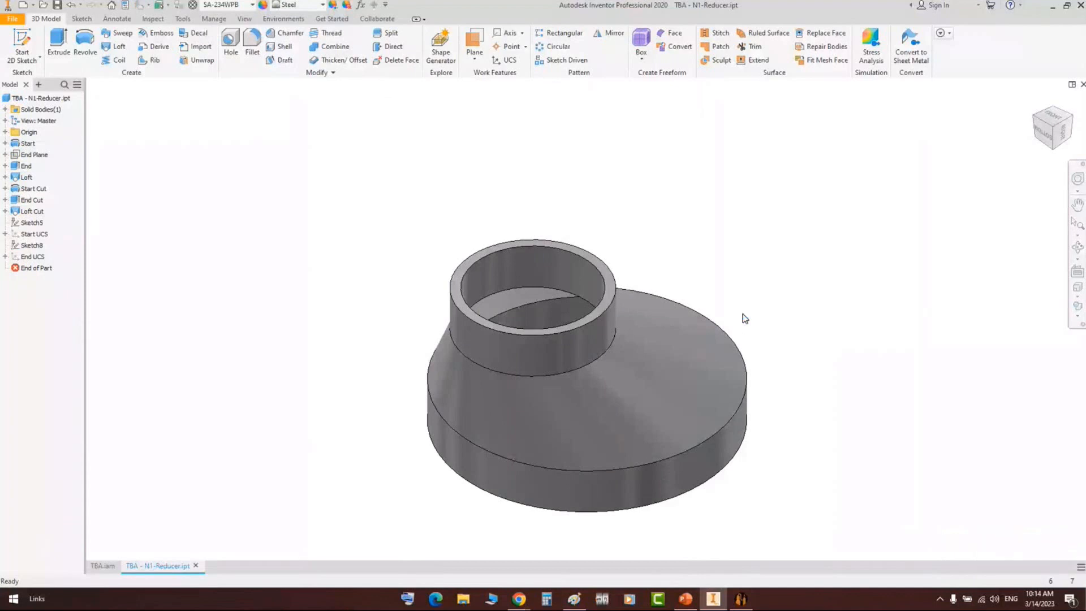
{"action": "key", "text": "ctrl+F4"}
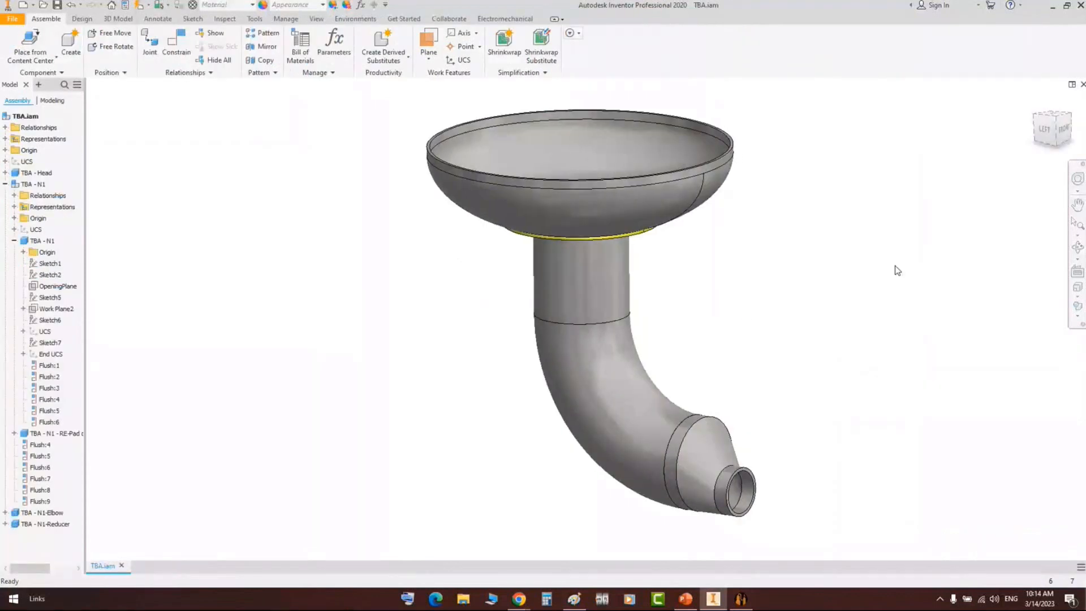
{"action": "key", "text": "F5"}
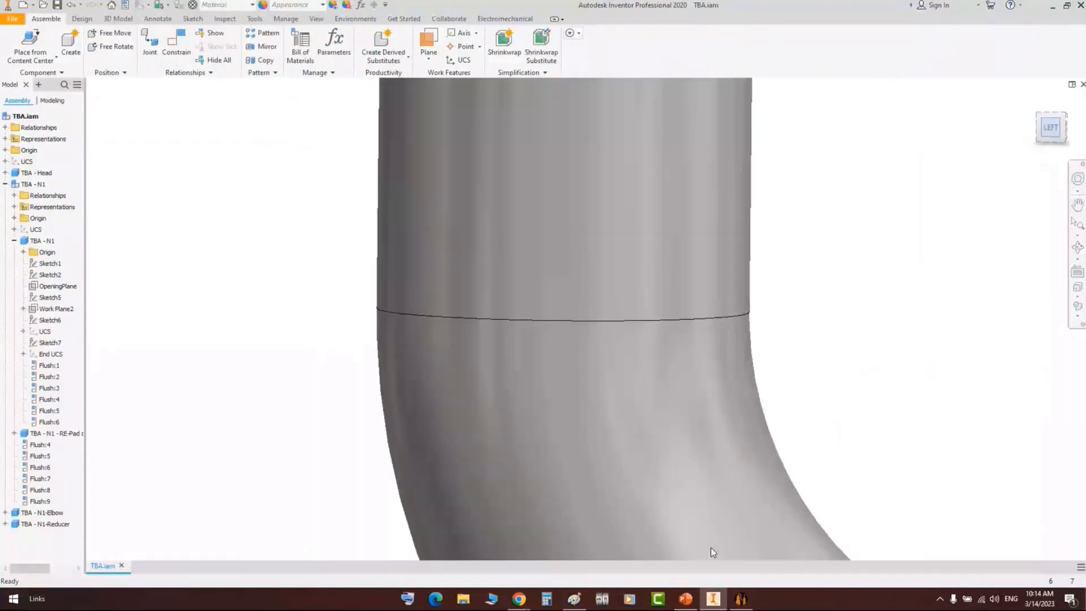
{"action": "key", "text": "F5"}
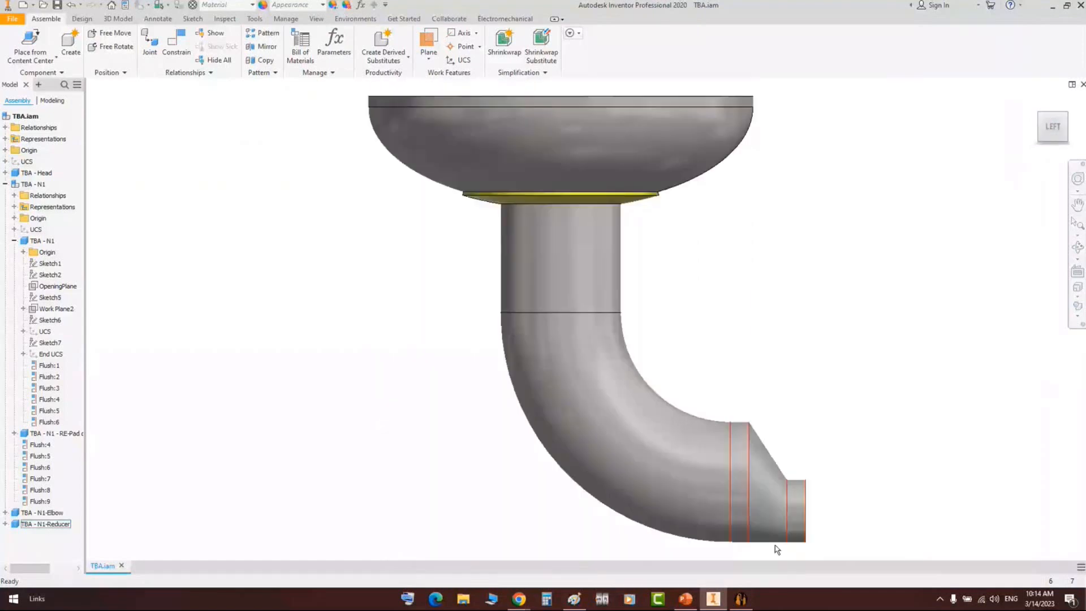
{"action": "key", "text": "F5"}
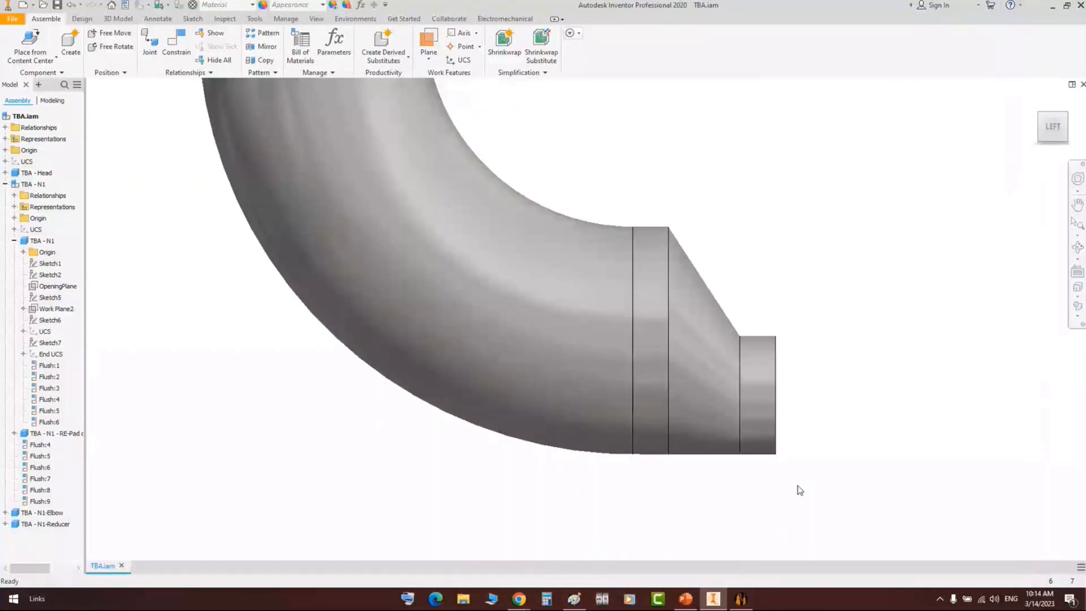
{"action": "middle_click_drag", "start_coordinate": [749, 463], "coordinate": [641, 461]}
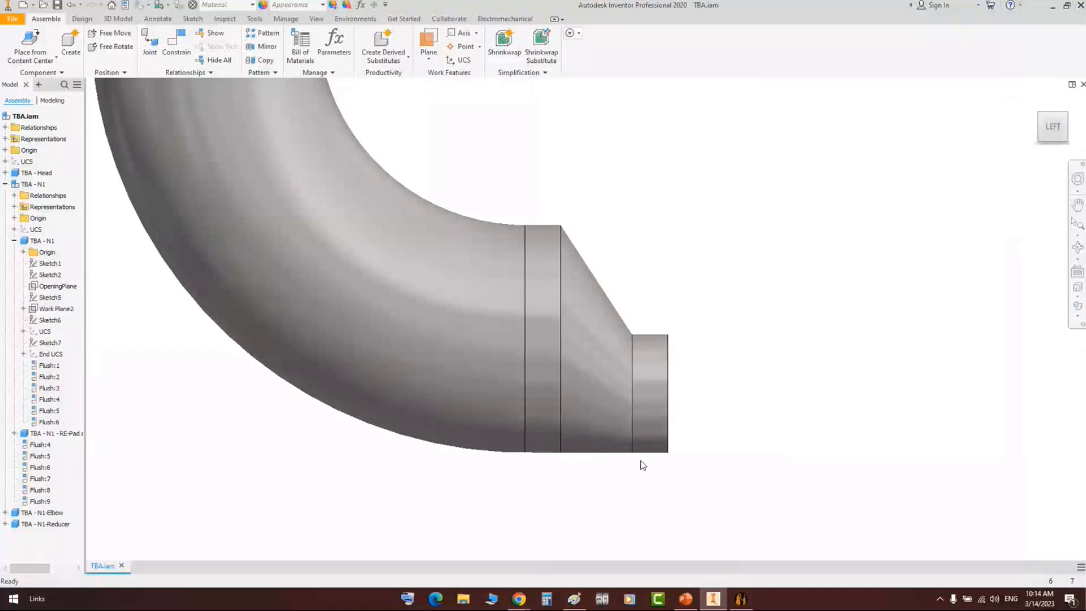
{"action": "key", "text": "F5"}
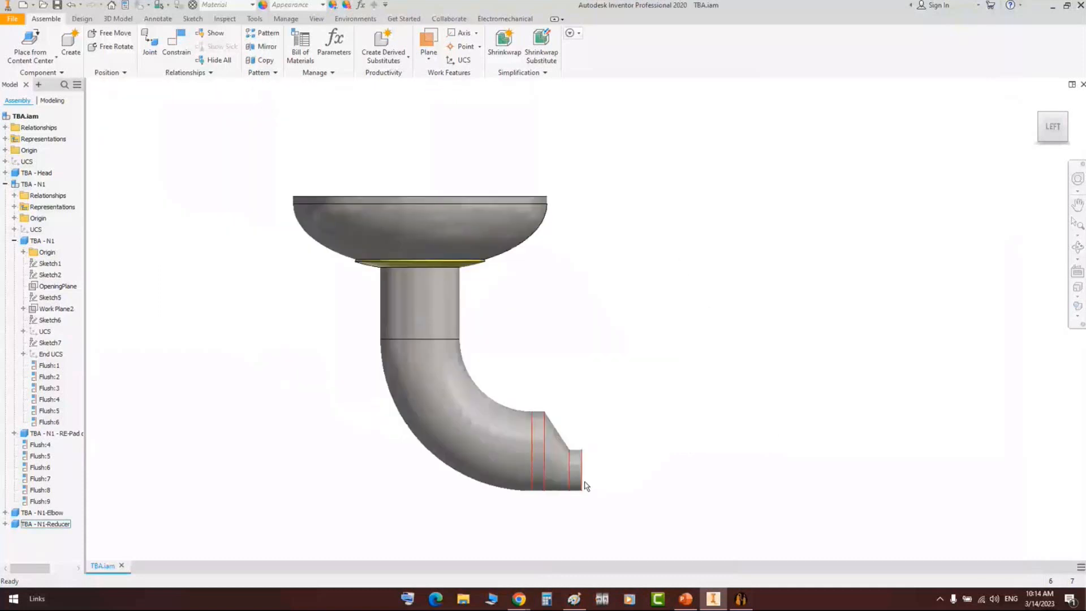
- Return to Static Equipment Generator and add a shell named N1-Pipe to N1's External folder
{"action": "left_click", "coordinate": [745, 598]}
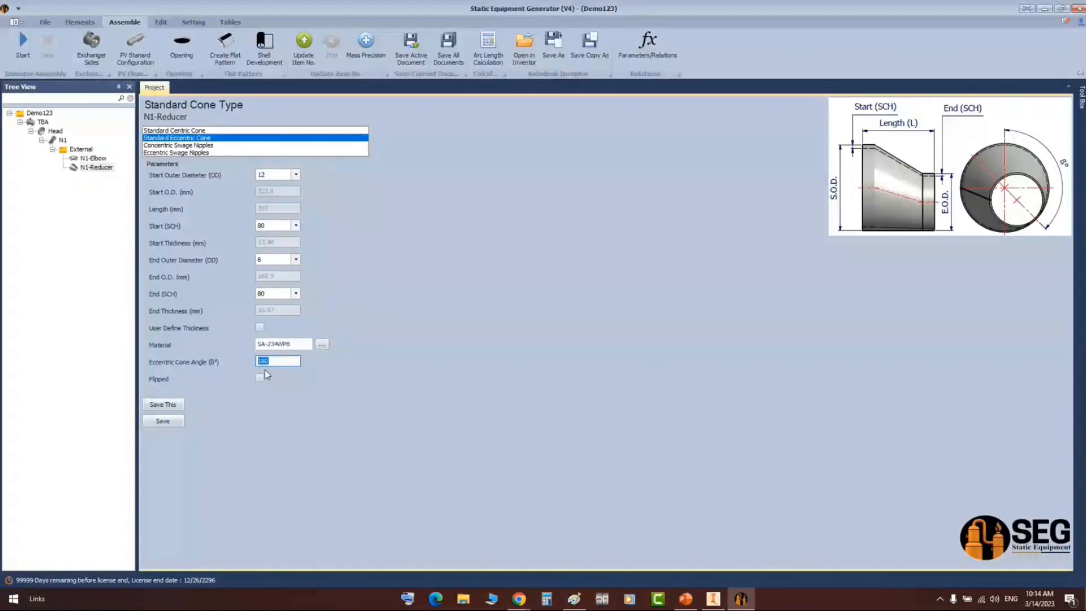
{"action": "left_click", "coordinate": [69, 151]}
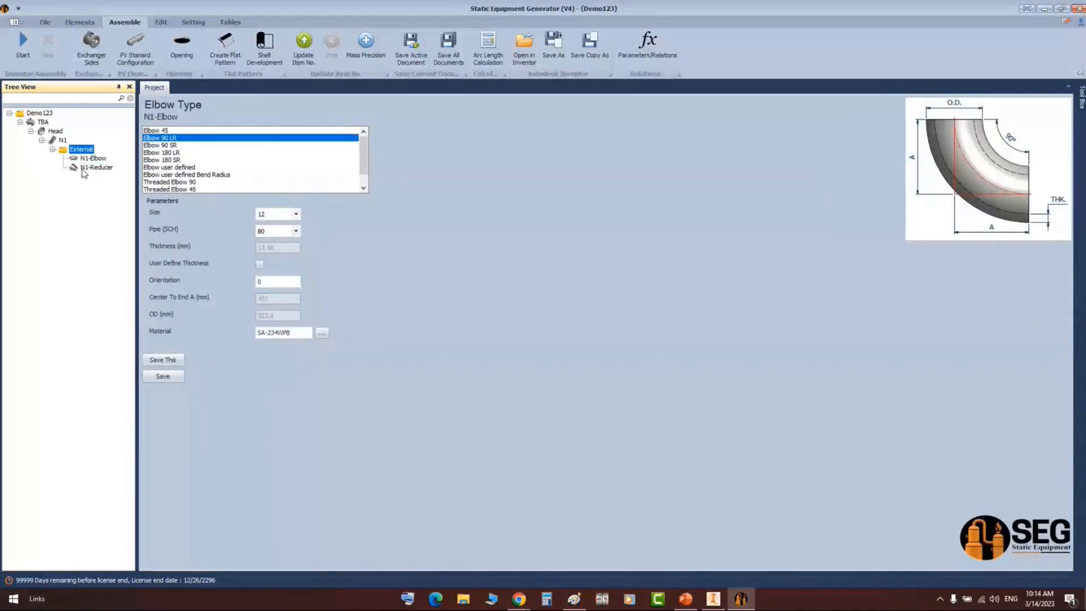
{"action": "left_click", "coordinate": [80, 22]}
{"action": "left_click", "coordinate": [64, 43]}
{"action": "type", "text": "N1"}
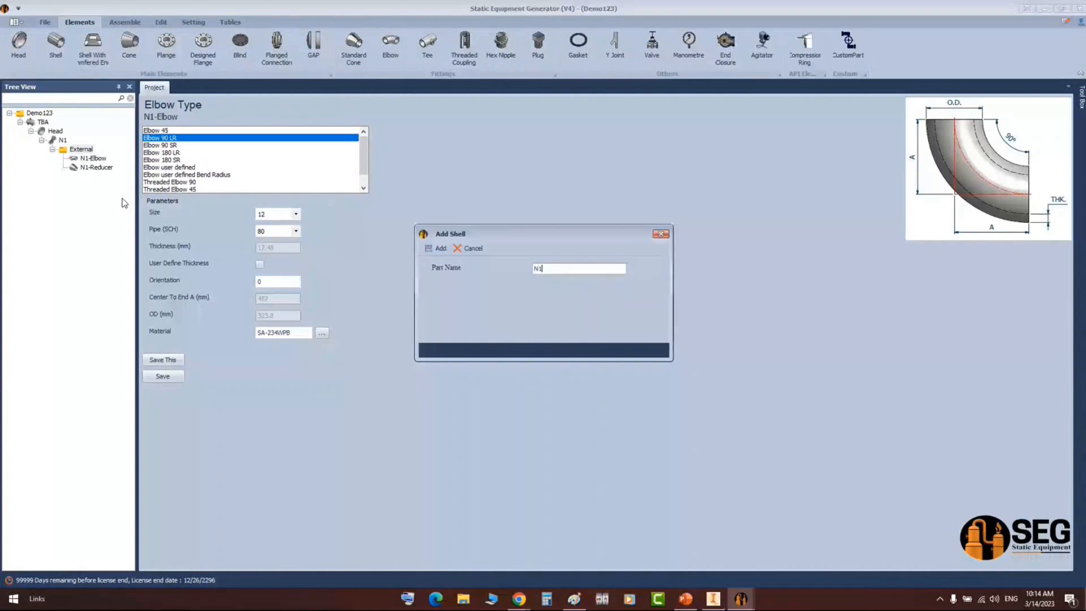
{"action": "type", "text": "-Pipe"}
{"action": "left_click", "coordinate": [436, 248]}
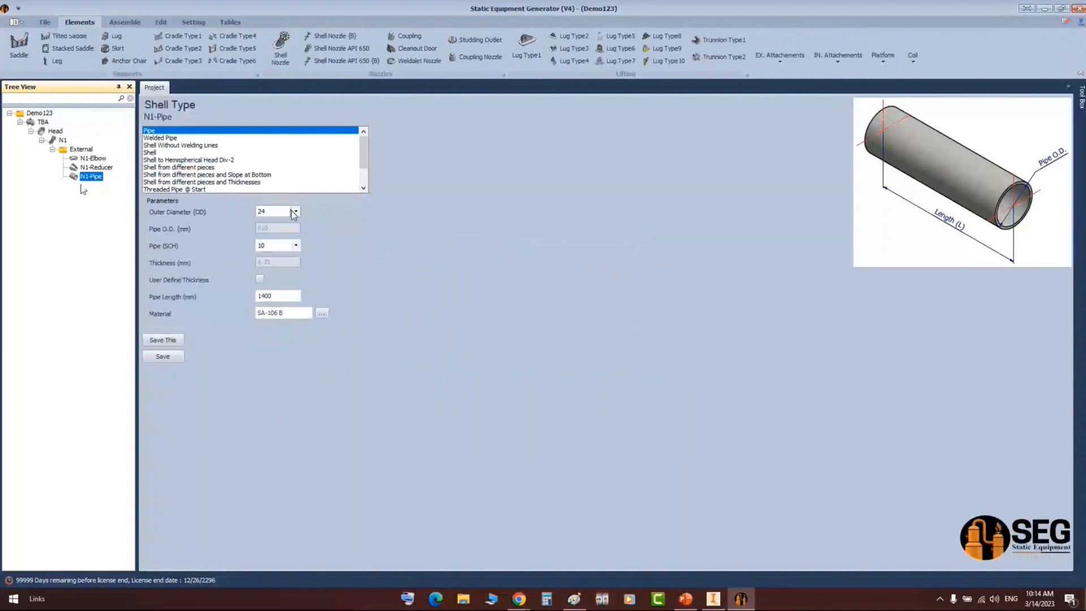
- Define N1-Pipe with outer diameter 6, pipe schedule 80 and length 200 mm, and save it
{"action": "left_click", "coordinate": [294, 211]}
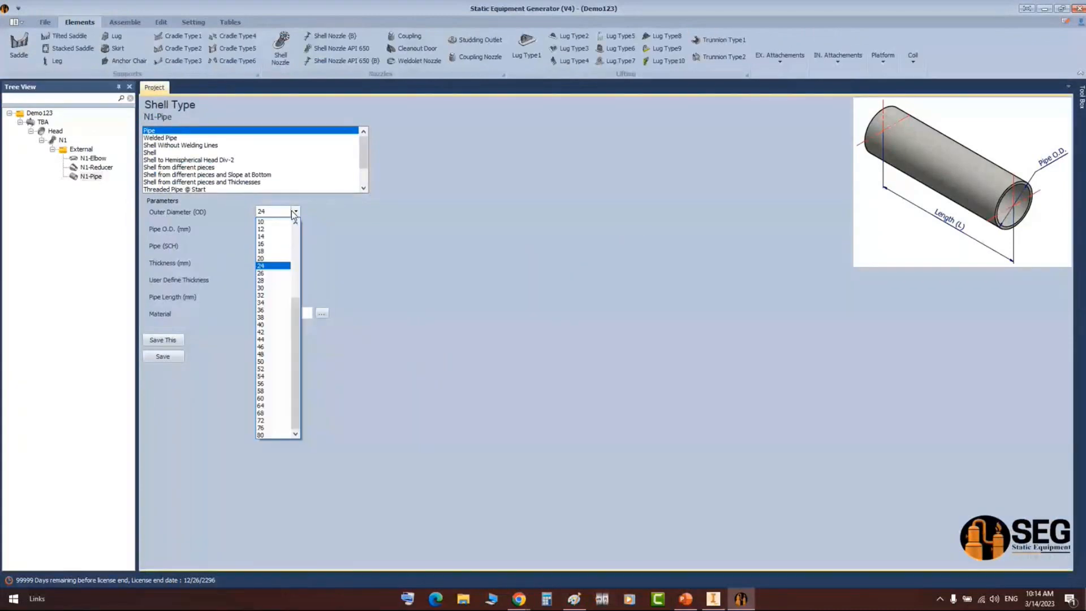
{"action": "scroll", "coordinate": [270, 250], "scroll_direction": "up", "scroll_amount": 2}
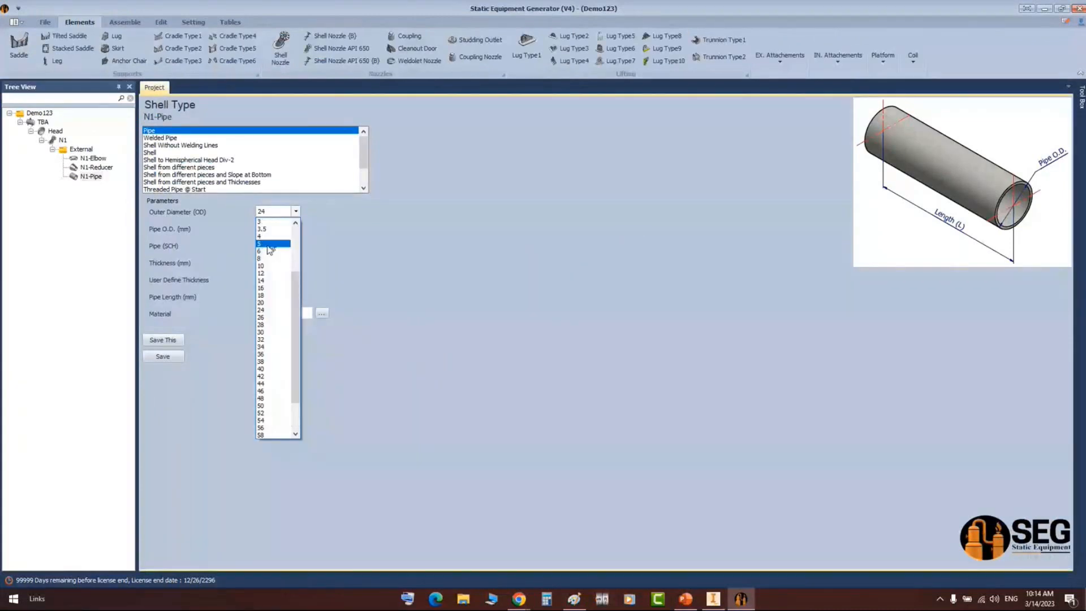
{"action": "left_click", "coordinate": [270, 251]}
{"action": "left_click", "coordinate": [294, 245]}
{"action": "left_click", "coordinate": [261, 298]}
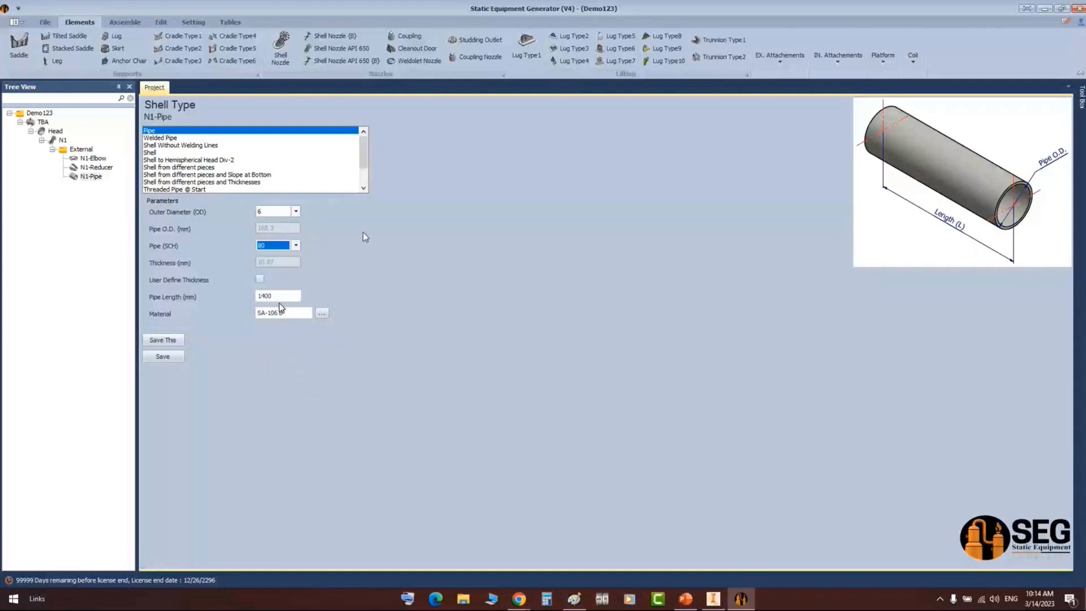
{"action": "key", "text": "Tab"}
{"action": "type", "text": "200"}
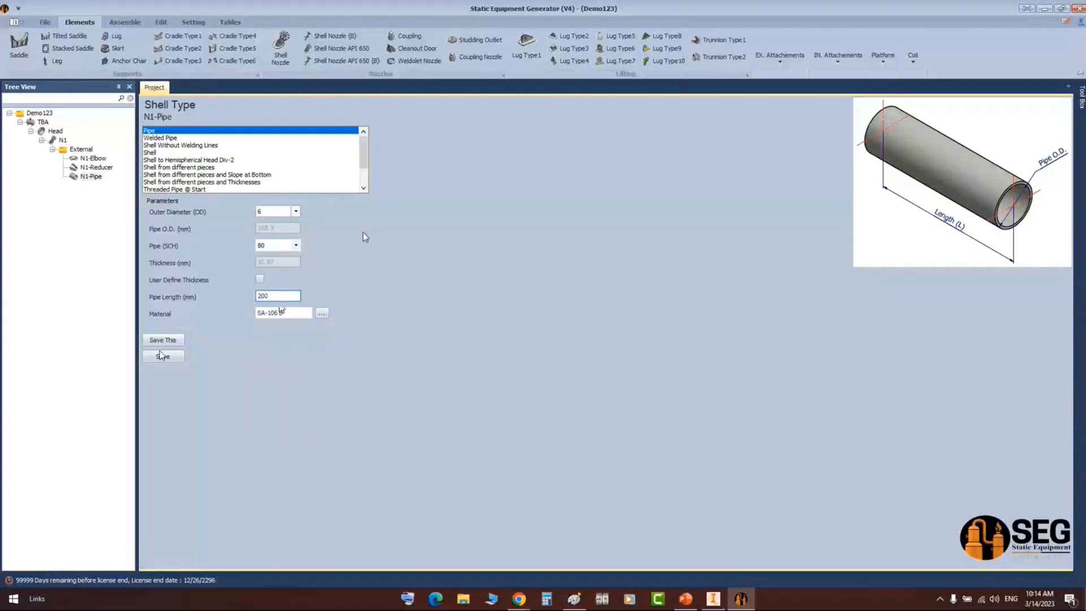
{"action": "left_click", "coordinate": [162, 356]}
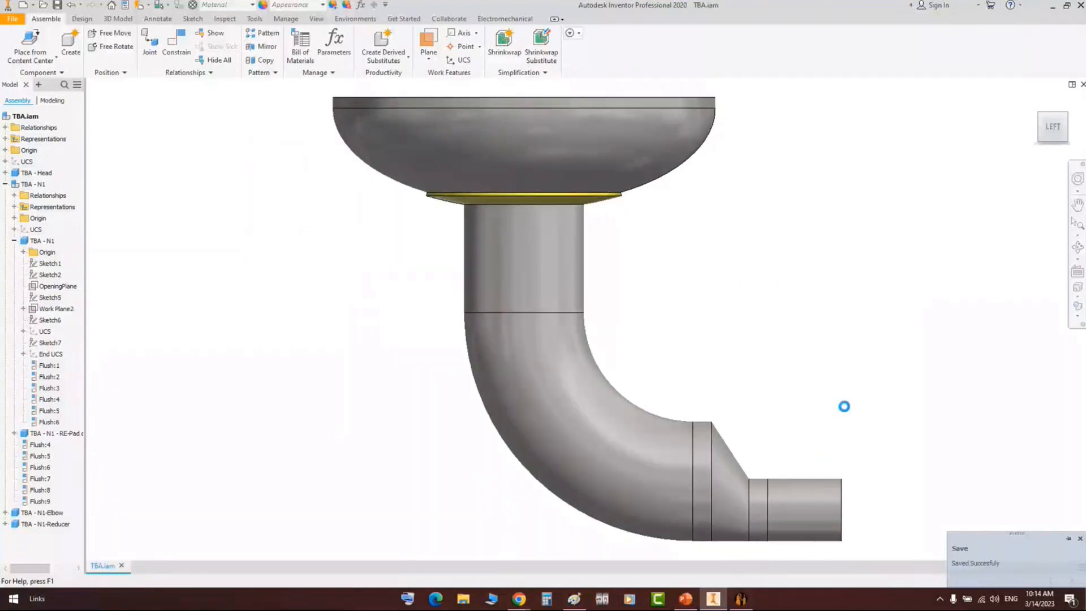
- Inspect the pipe attached to the reducer in Inventor's TBA assembly, from an angle and in the Left view
{"action": "left_click", "coordinate": [1075, 252]}
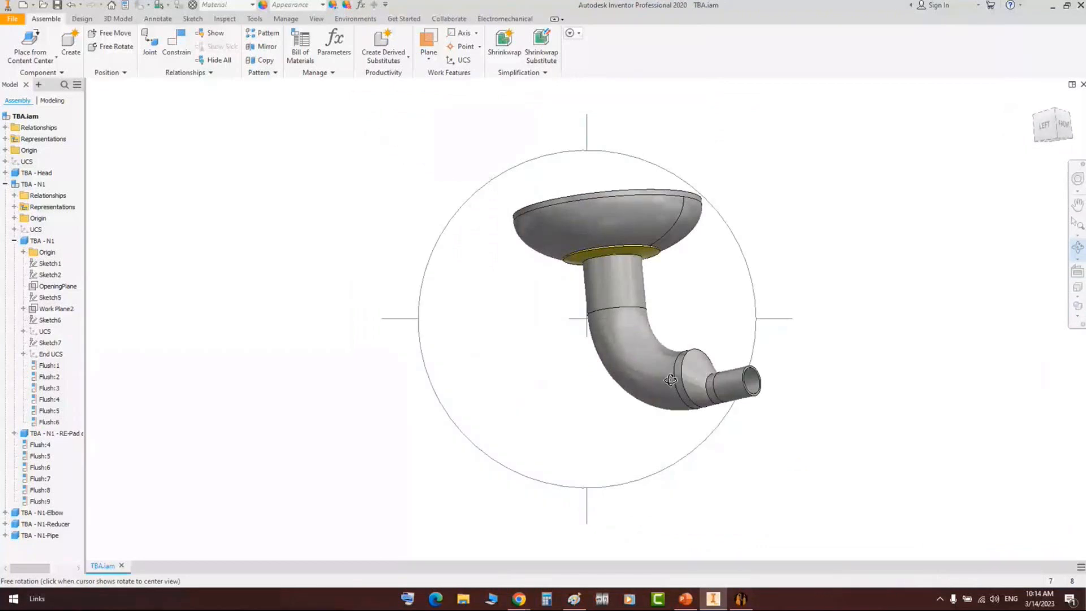
{"action": "left_click_drag", "start_coordinate": [671, 380], "coordinate": [712, 317]}
{"action": "right_click", "coordinate": [809, 269]}
{"action": "left_click", "coordinate": [842, 274]}
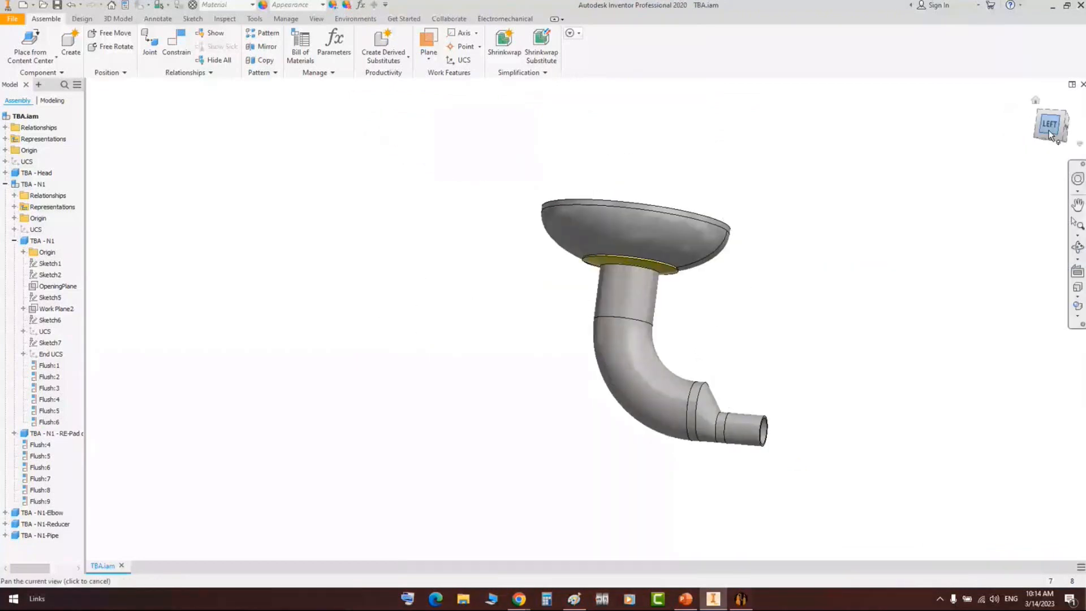
{"action": "left_click", "coordinate": [1049, 130]}
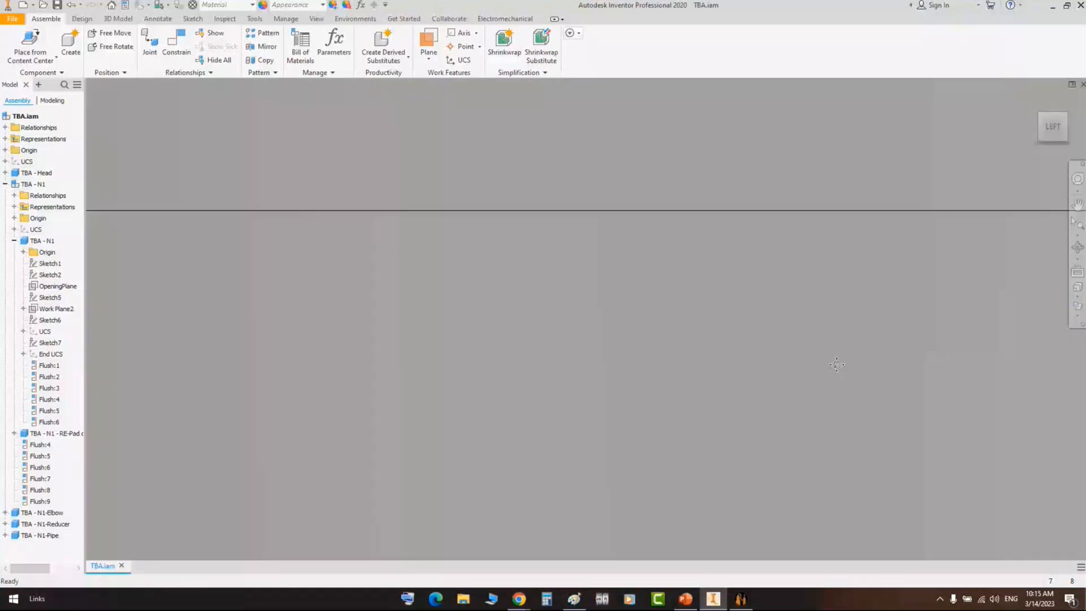
{"action": "middle_click", "coordinate": [837, 364]}
{"action": "middle_click", "coordinate": [836, 364]}
{"action": "middle_click", "coordinate": [767, 340]}
{"action": "middle_click", "coordinate": [767, 340]}
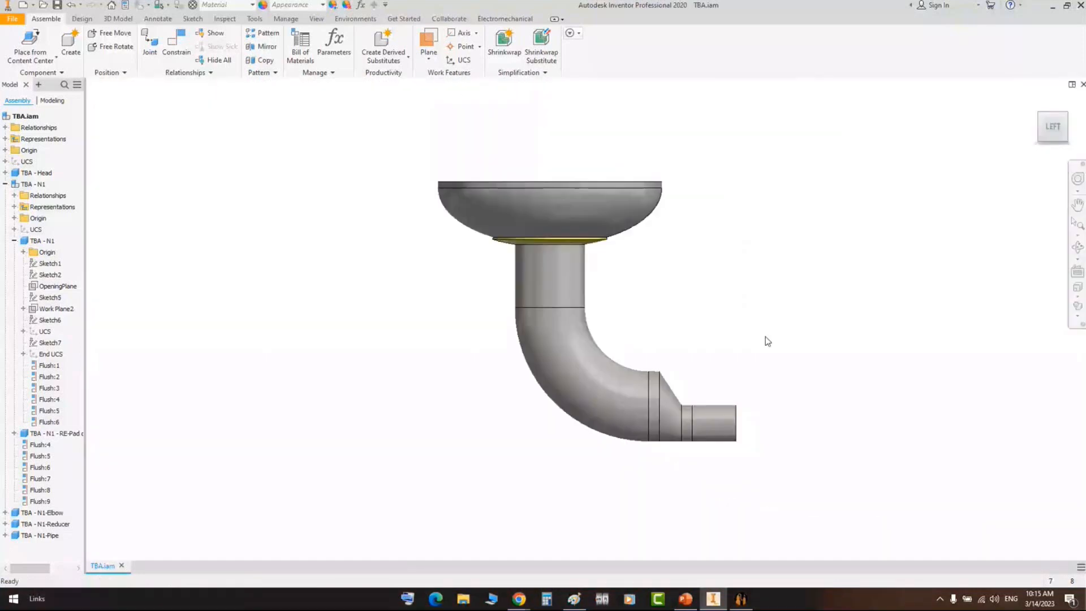
{"action": "left_click_drag", "start_coordinate": [873, 325], "coordinate": [737, 504]}
{"action": "left_click_drag", "start_coordinate": [844, 299], "coordinate": [744, 507]}
- Return to Static Equipment Generator and add a tee named N1-Tee to N1's External folder
{"action": "left_click", "coordinate": [740, 599]}
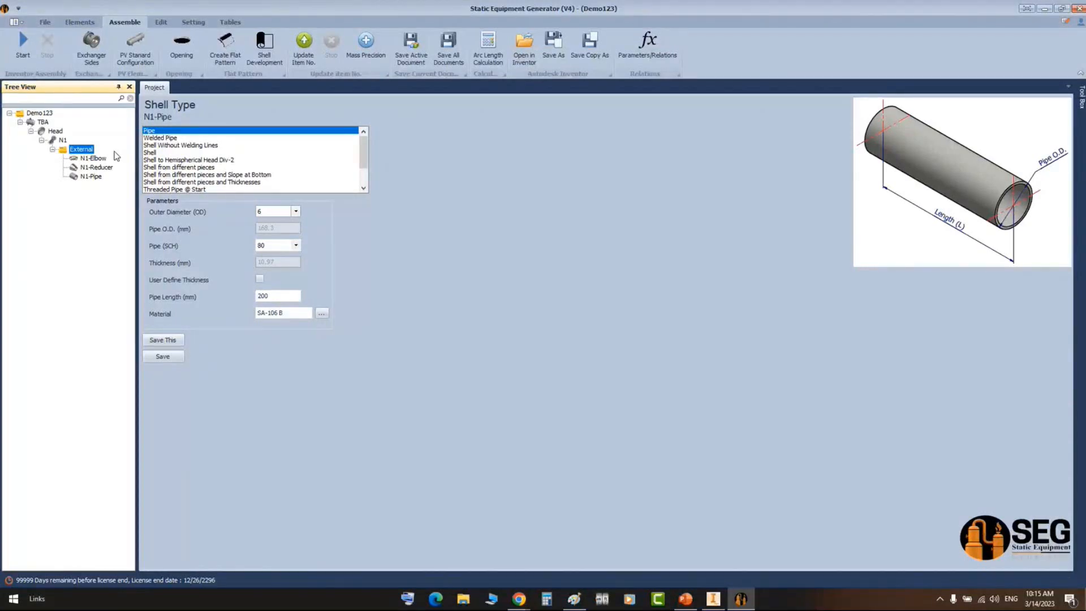
{"action": "left_click", "coordinate": [79, 21]}
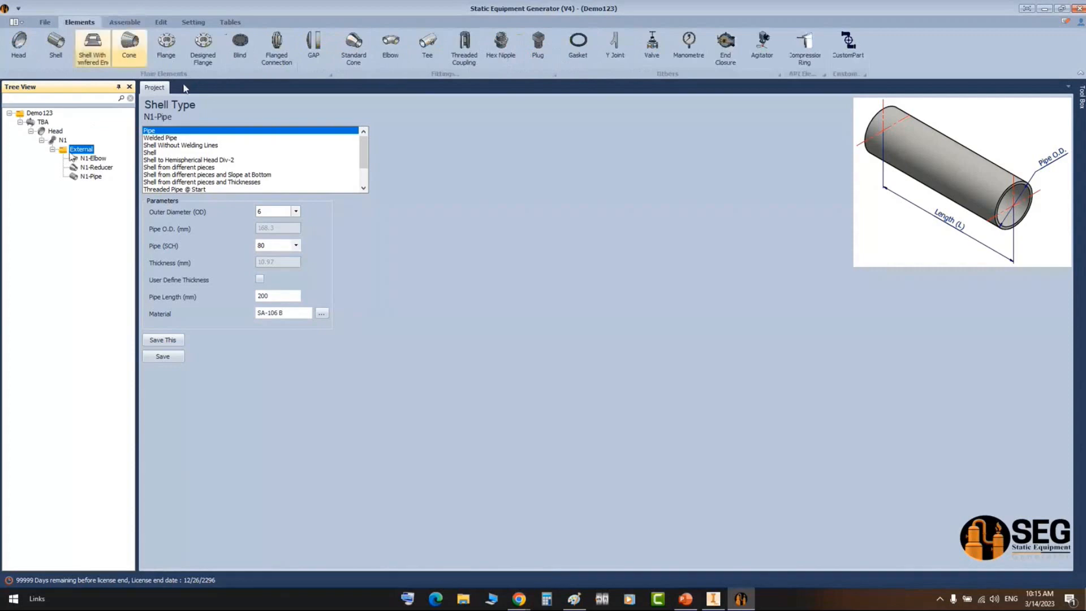
{"action": "left_click", "coordinate": [428, 44]}
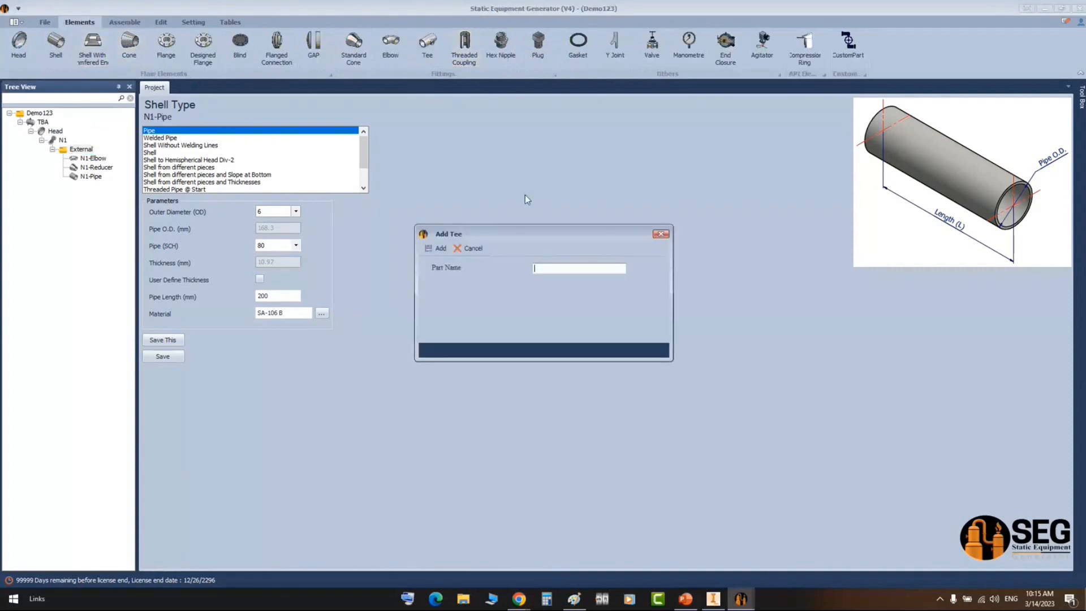
{"action": "type", "text": "N1-Tee"}
{"action": "key", "text": "Return"}
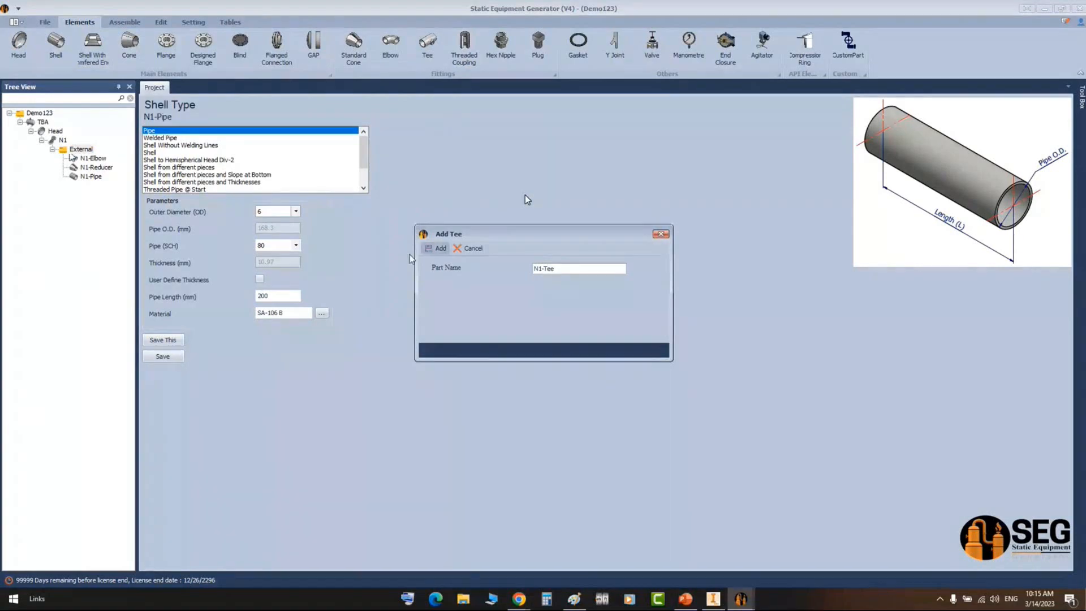
- Open N1-Tee's definition and make it a Reduced Tee with main size 6 and main schedule 80
{"action": "left_click", "coordinate": [89, 186]}
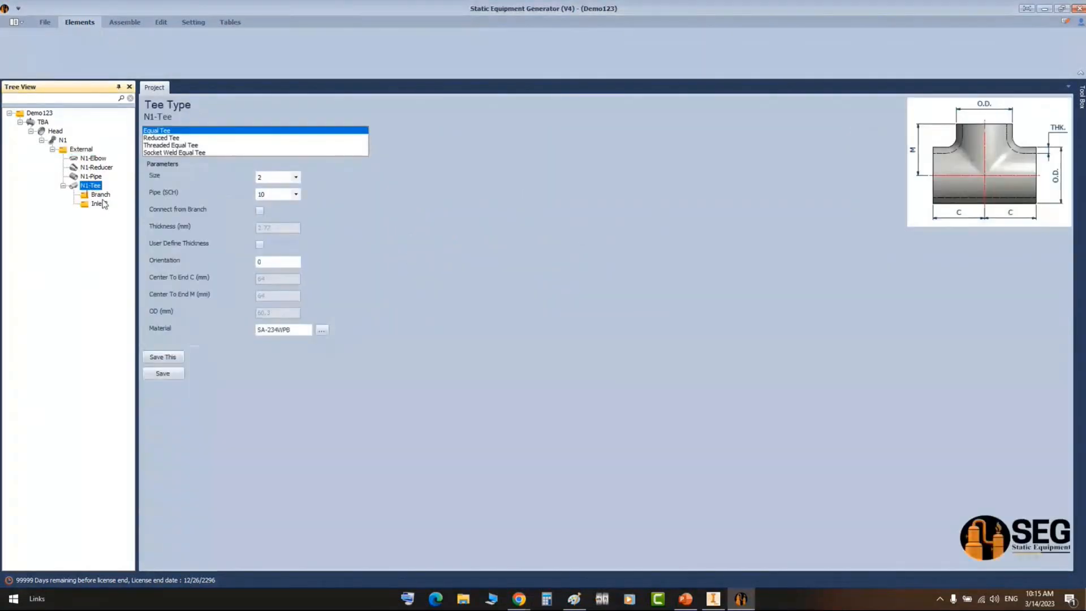
{"action": "left_click", "coordinate": [175, 138]}
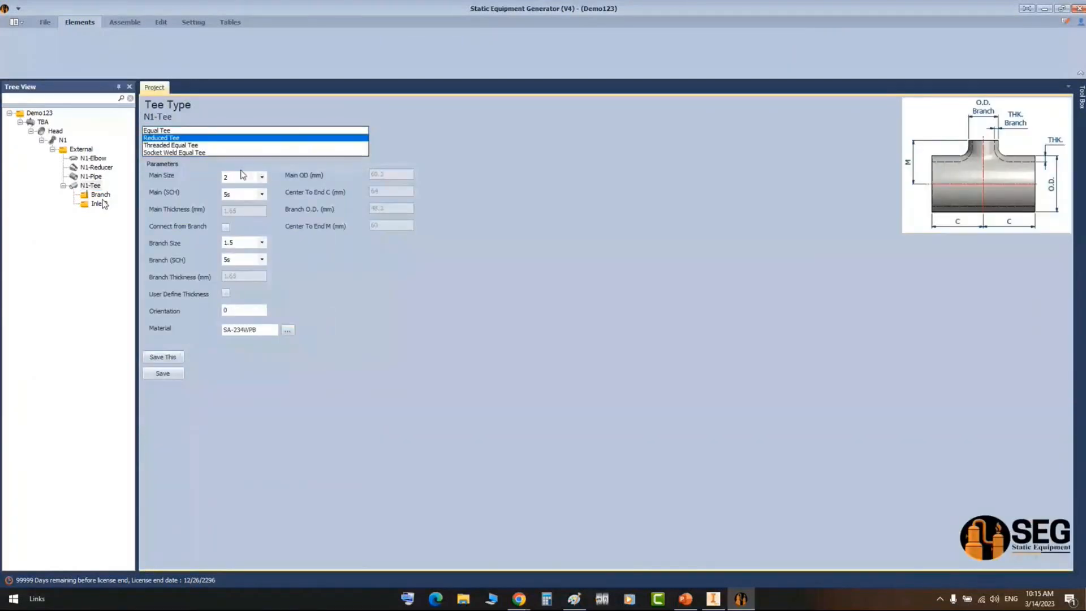
{"action": "left_click", "coordinate": [262, 177]}
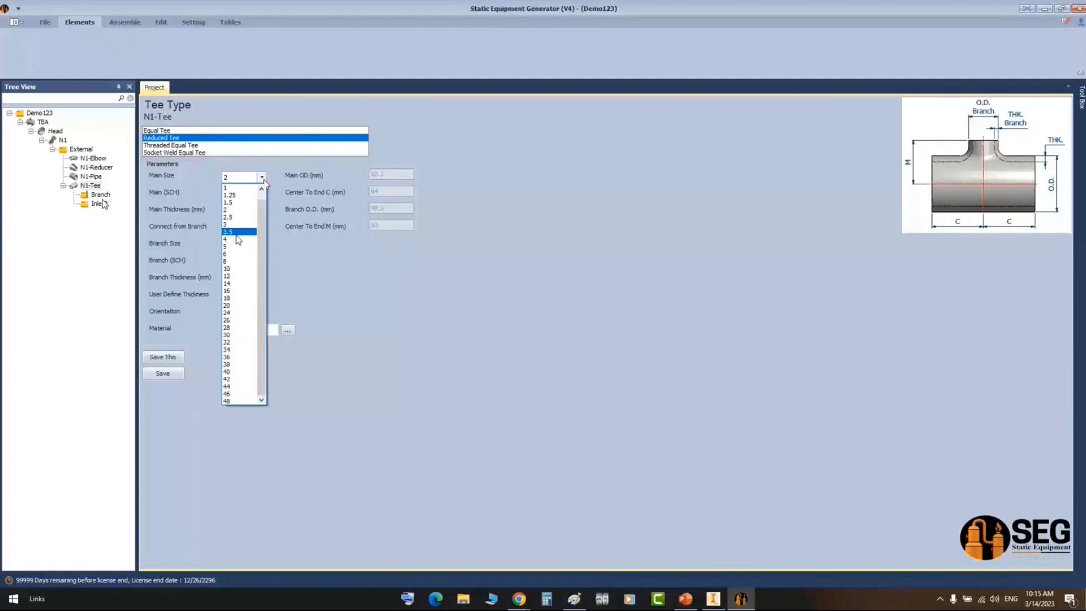
{"action": "left_click", "coordinate": [233, 246]}
- Set the reduced tee's branch size to 3 and branch schedule to 160, and save N1-Tee
{"action": "left_click", "coordinate": [262, 242]}
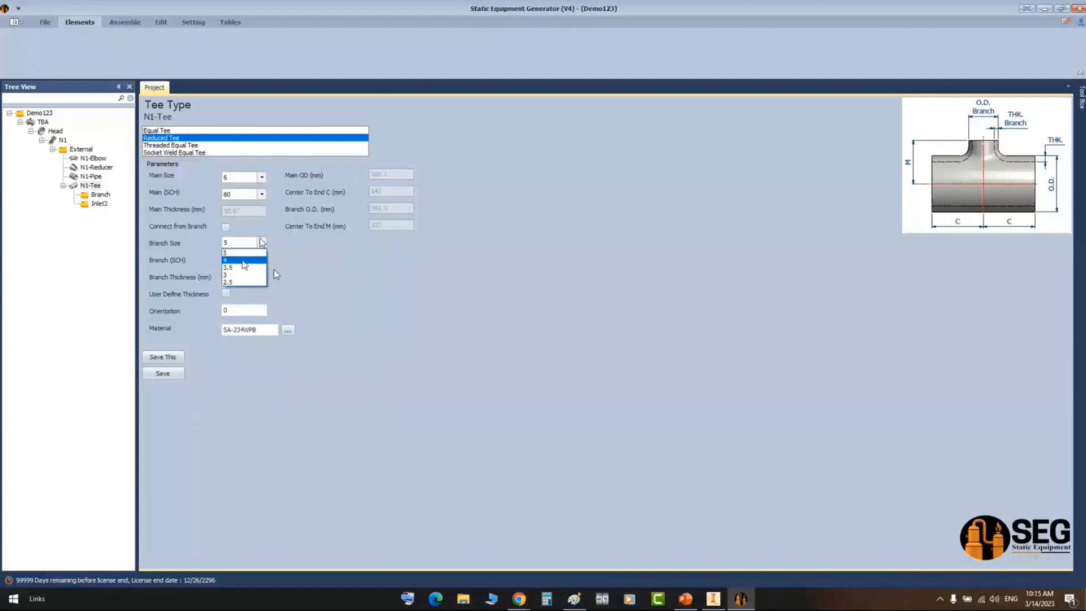
{"action": "left_click", "coordinate": [237, 275]}
{"action": "left_click", "coordinate": [261, 260]}
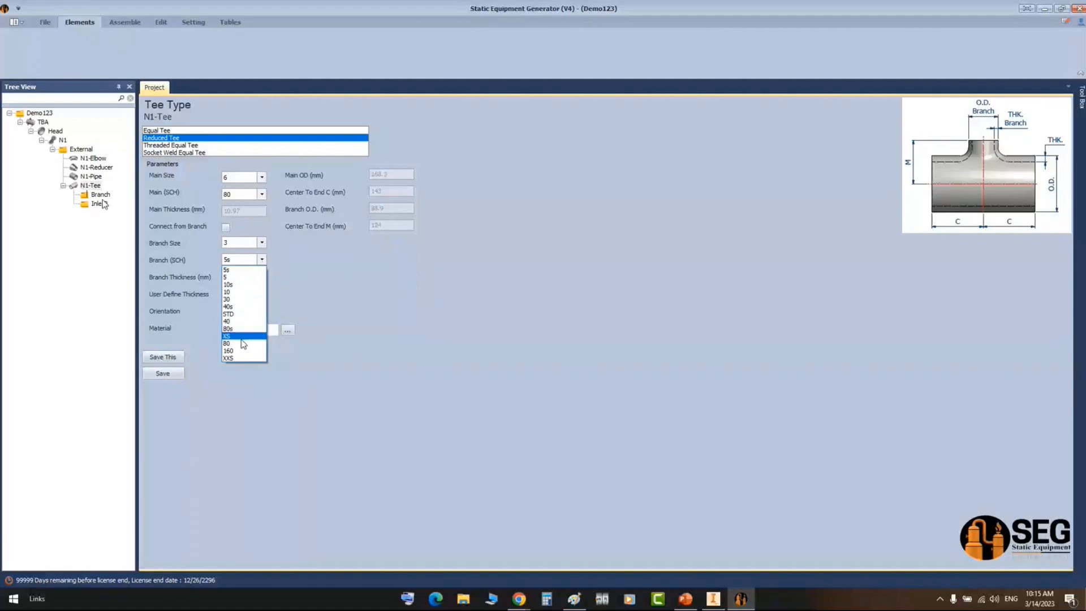
{"action": "left_click", "coordinate": [232, 351]}
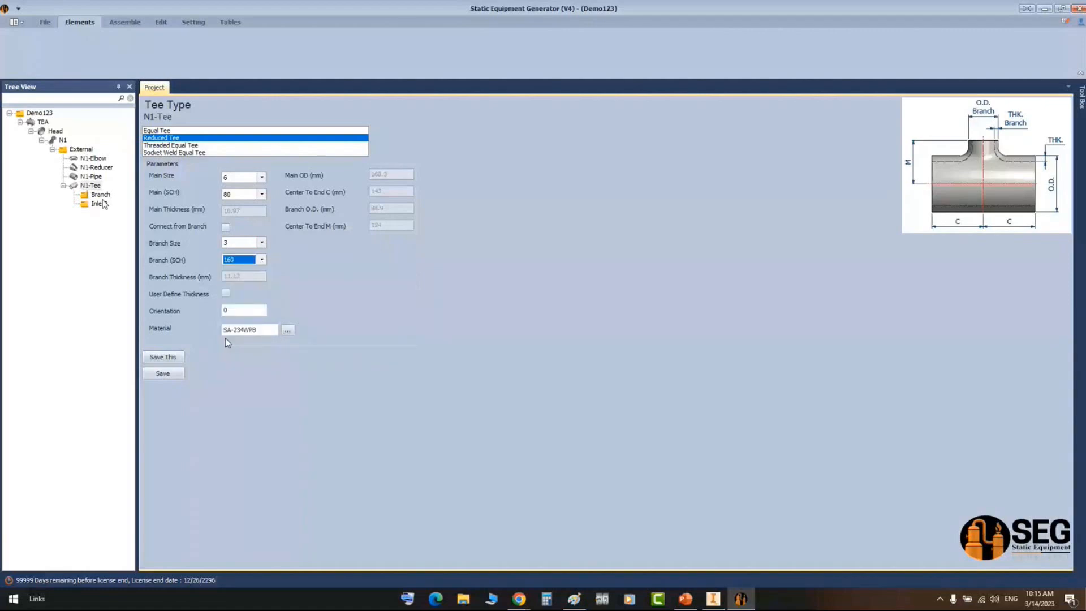
{"action": "left_click", "coordinate": [261, 260]}
{"action": "left_click", "coordinate": [234, 354]}
{"action": "left_click", "coordinate": [166, 375]}
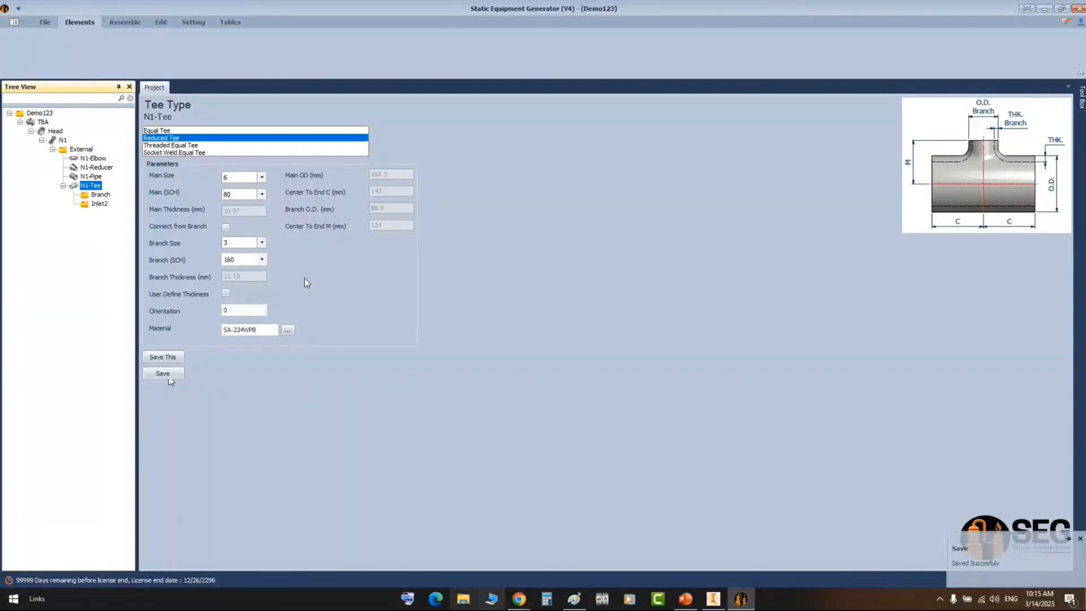
- Switch to Paint, paste the captured tee screen and outline N1-Tee with its Branch and Inlet2 folders in a red rectangle
{"action": "left_click", "coordinate": [575, 594]}
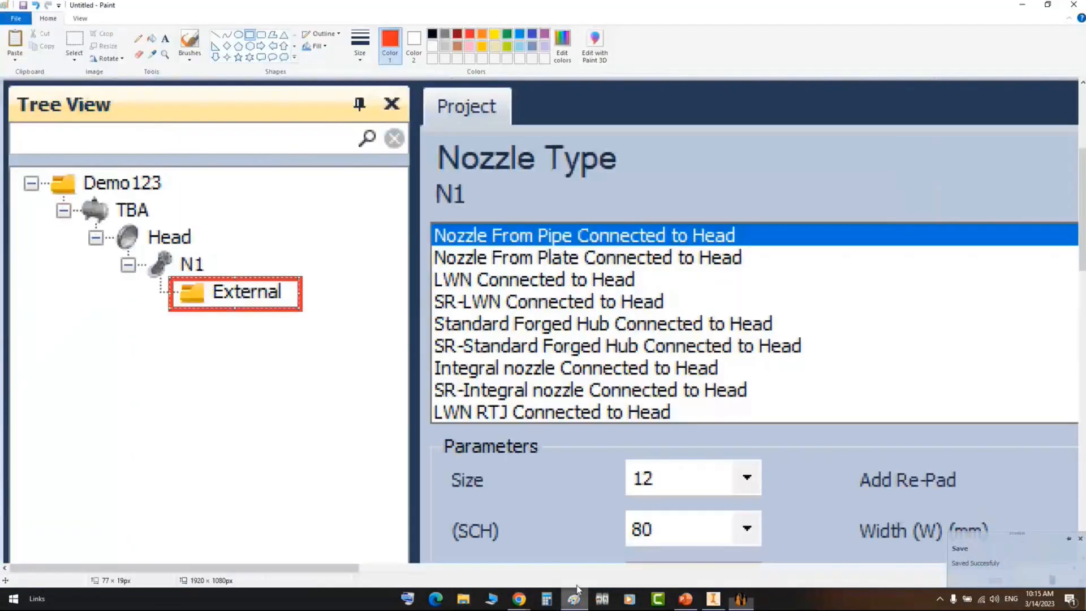
{"action": "key", "text": "ctrl+v"}
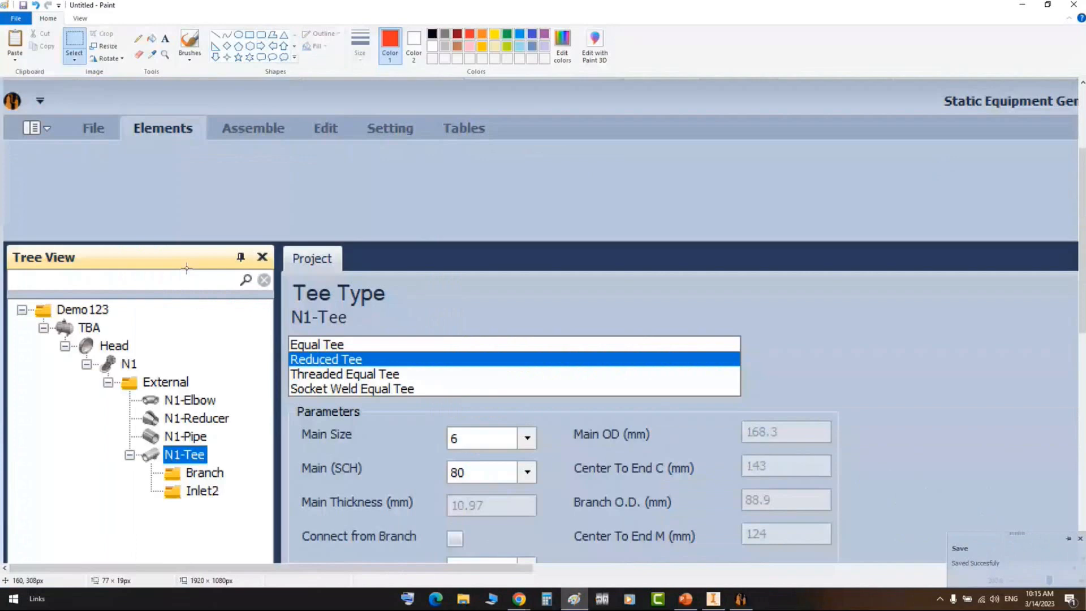
{"action": "scroll", "coordinate": [338, 224], "scroll_direction": "up", "scroll_amount": 3, "text": "ctrl"}
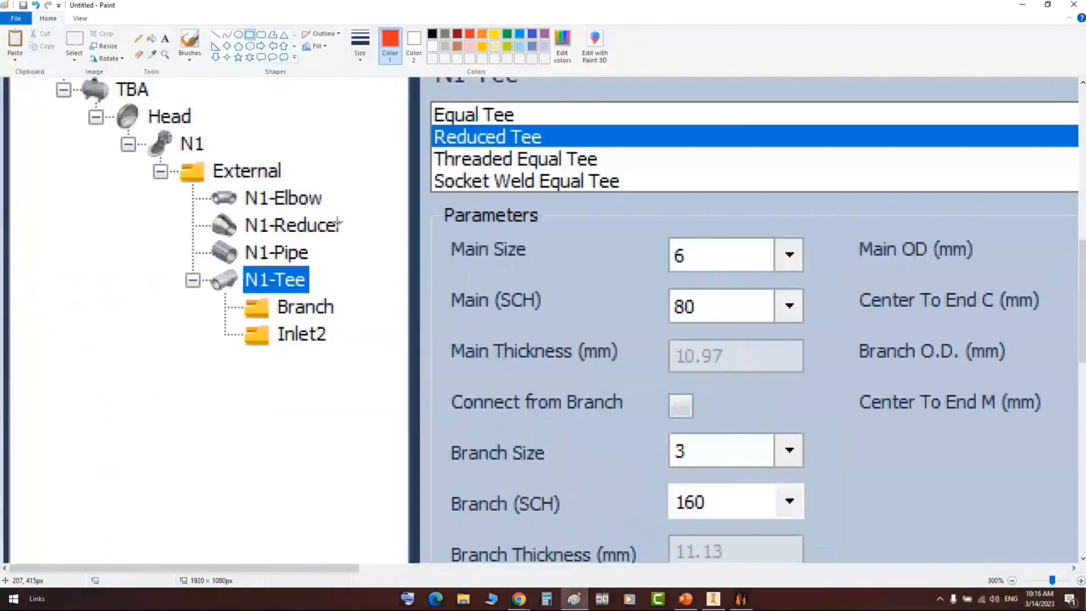
{"action": "left_click_drag", "start_coordinate": [175, 258], "coordinate": [372, 364]}
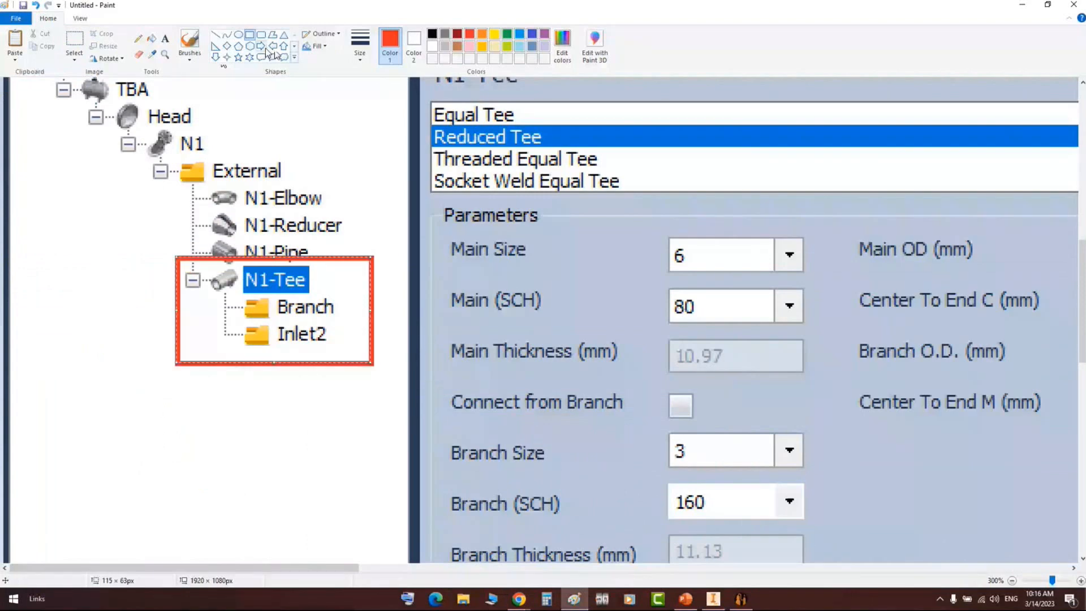
- Draw red arrows pointing at the Branch, Inlet2 and External folders and at the Connect from Branch option
{"action": "left_click", "coordinate": [262, 45]}
{"action": "left_click_drag", "start_coordinate": [78, 296], "coordinate": [158, 318]}
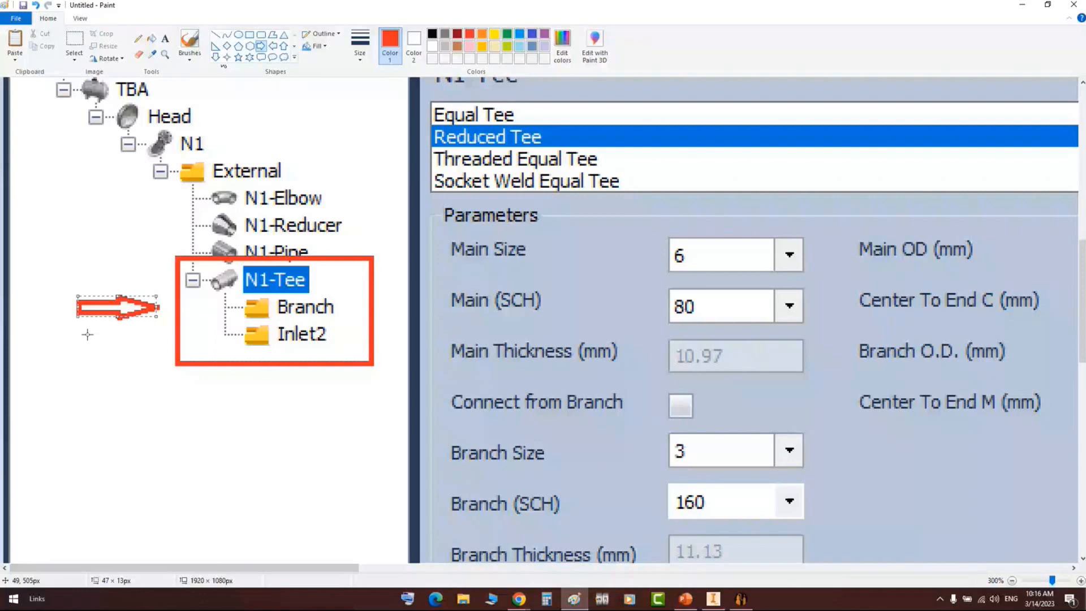
{"action": "mouse_move", "coordinate": [74, 324]}
{"action": "left_mouse_down"}
{"action": "mouse_move", "coordinate": [157, 346]}
{"action": "mouse_move", "coordinate": [138, 337]}
{"action": "left_mouse_up"}
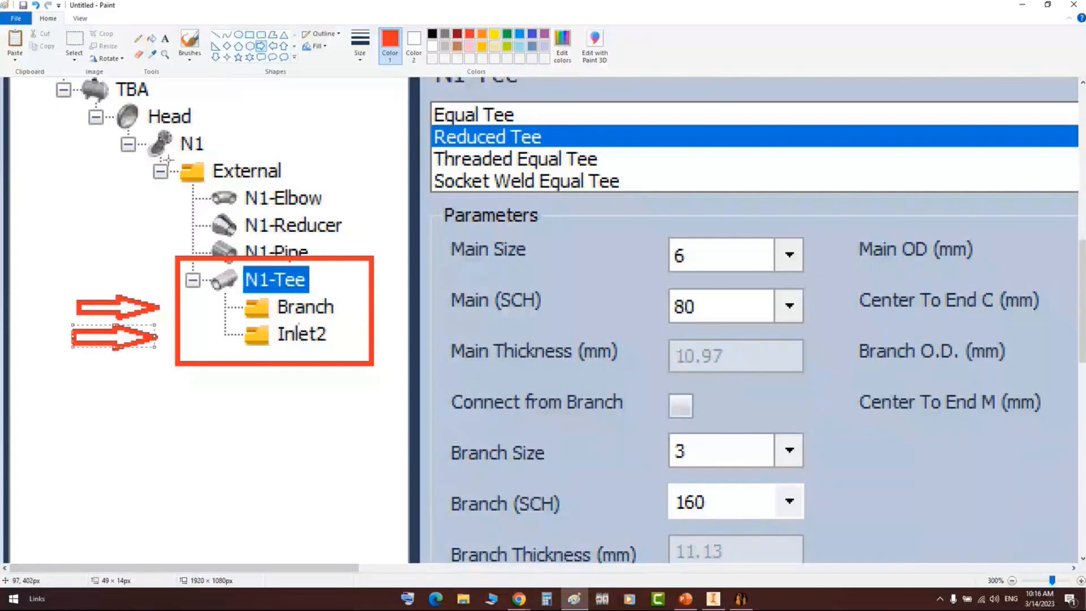
{"action": "left_click_drag", "start_coordinate": [174, 152], "coordinate": [300, 189]}
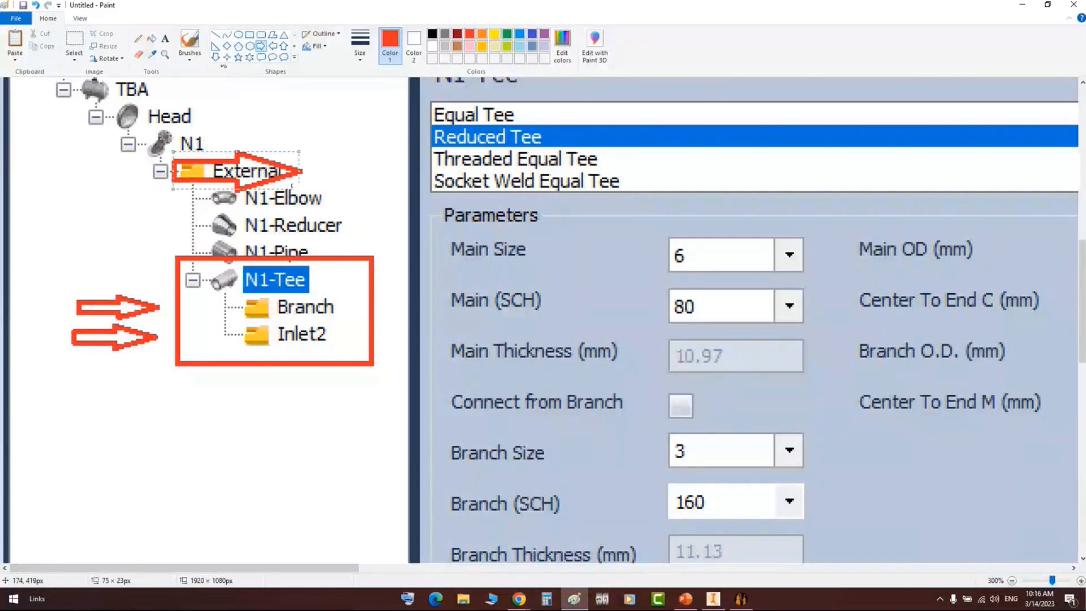
{"action": "left_click_drag", "start_coordinate": [174, 182], "coordinate": [45, 171]}
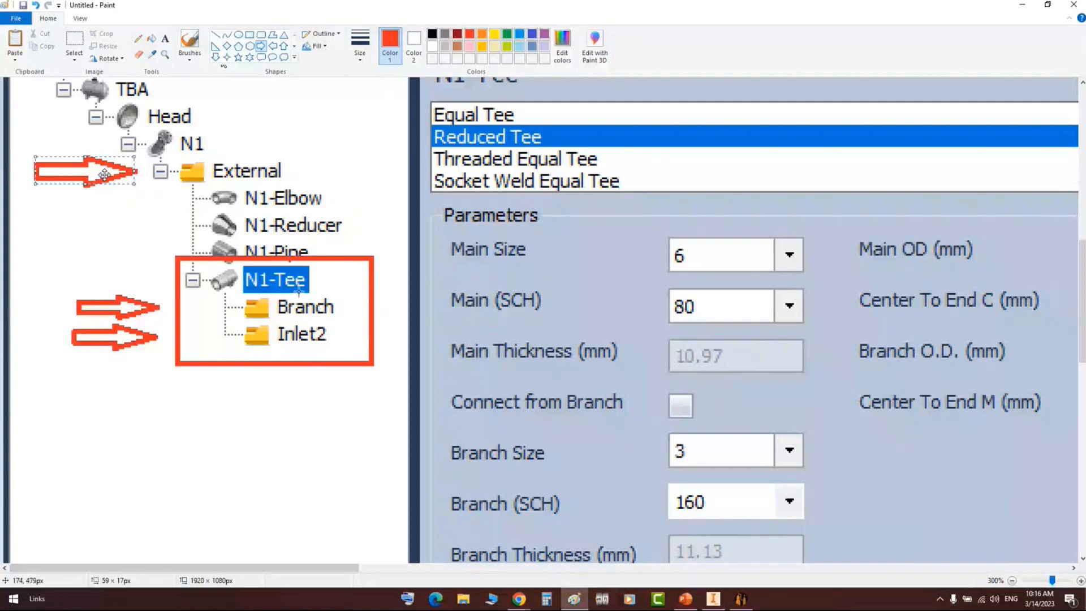
{"action": "mouse_move", "coordinate": [442, 373]}
{"action": "left_mouse_down"}
{"action": "mouse_move", "coordinate": [504, 403]}
{"action": "mouse_move", "coordinate": [656, 427]}
{"action": "mouse_move", "coordinate": [379, 414]}
{"action": "left_mouse_up"}
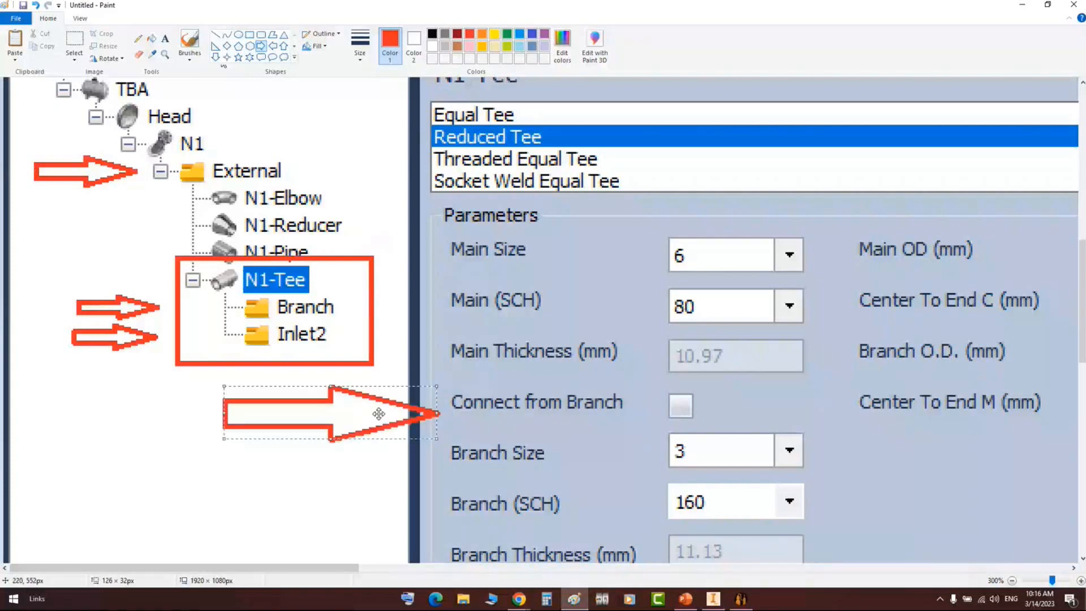
{"action": "left_click_drag", "start_coordinate": [378, 414], "coordinate": [380, 410]}
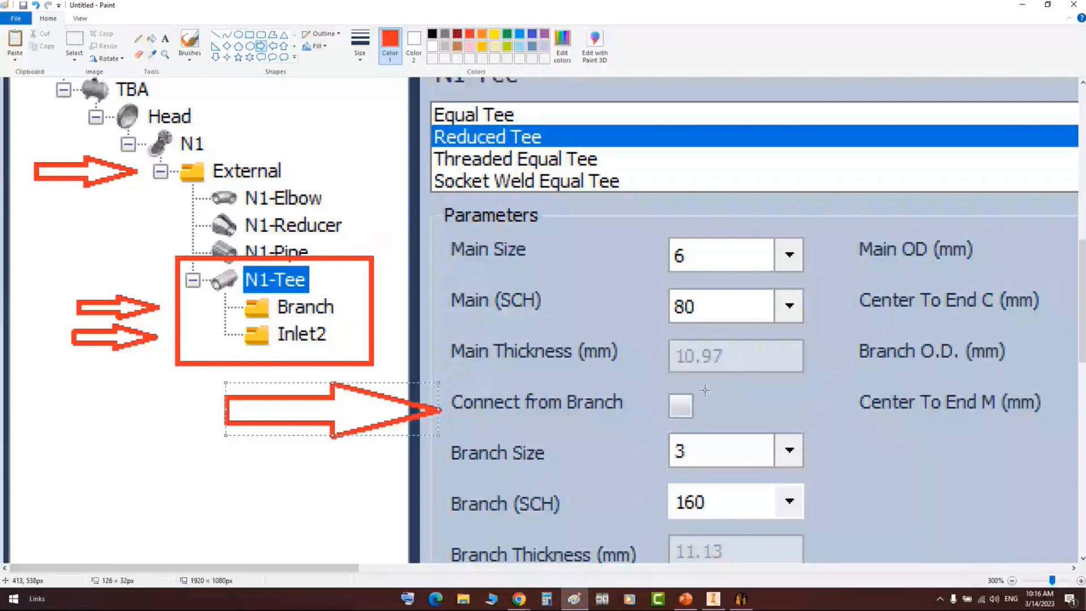
- Circle the Connect from Branch checkbox in green and add a green arrow pointing at N1-Pipe
{"action": "left_click", "coordinate": [240, 35]}
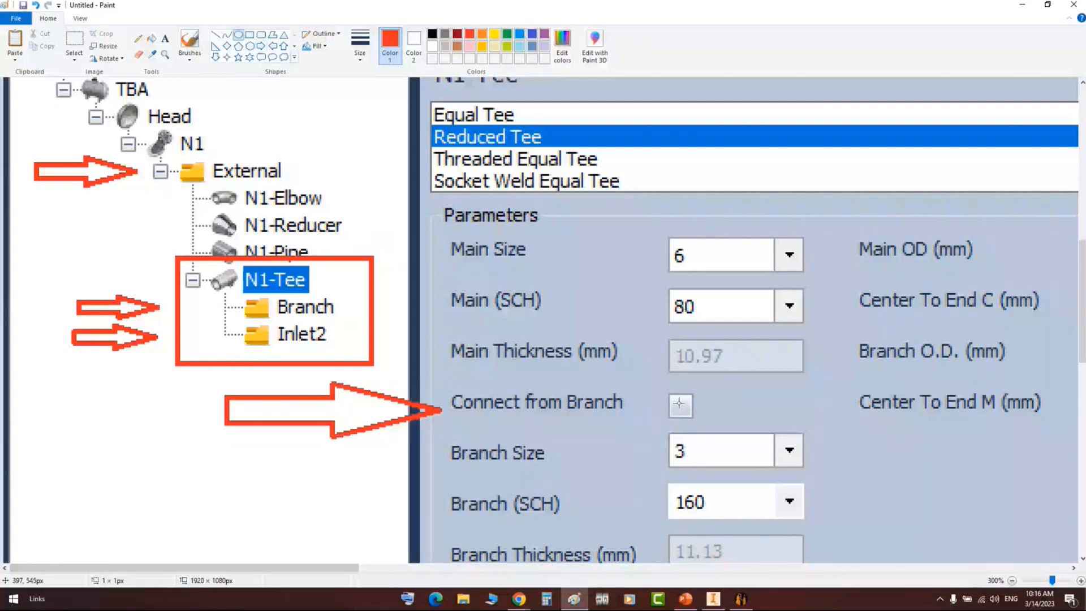
{"action": "mouse_move", "coordinate": [678, 403]}
{"action": "left_mouse_down", "text": "shift"}
{"action": "mouse_move", "coordinate": [745, 451]}
{"action": "mouse_move", "coordinate": [689, 411]}
{"action": "left_mouse_up", "text": "shift"}
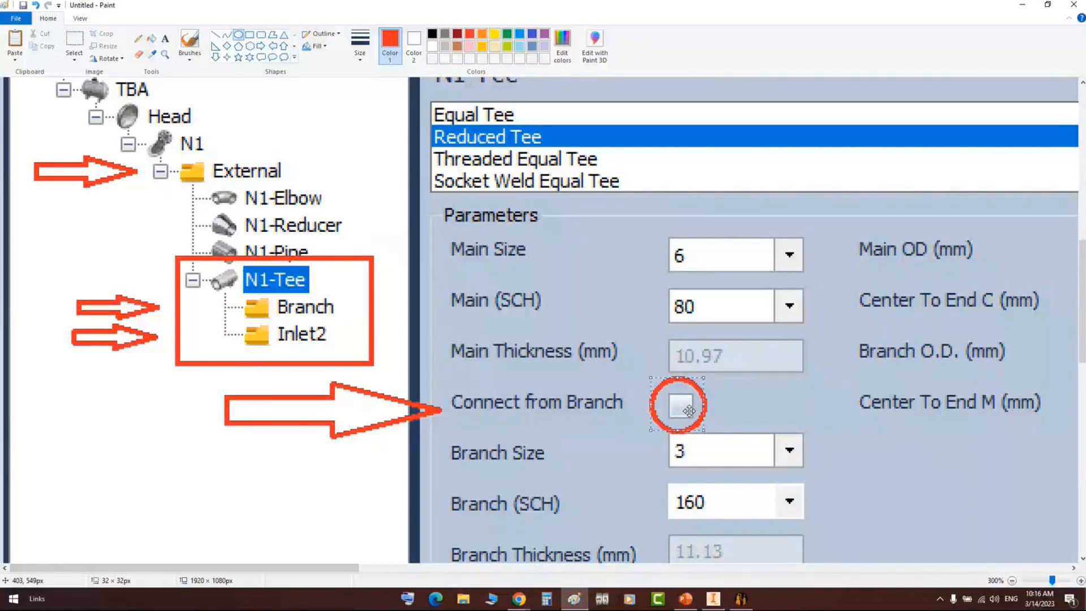
{"action": "left_click_drag", "start_coordinate": [689, 411], "coordinate": [693, 410]}
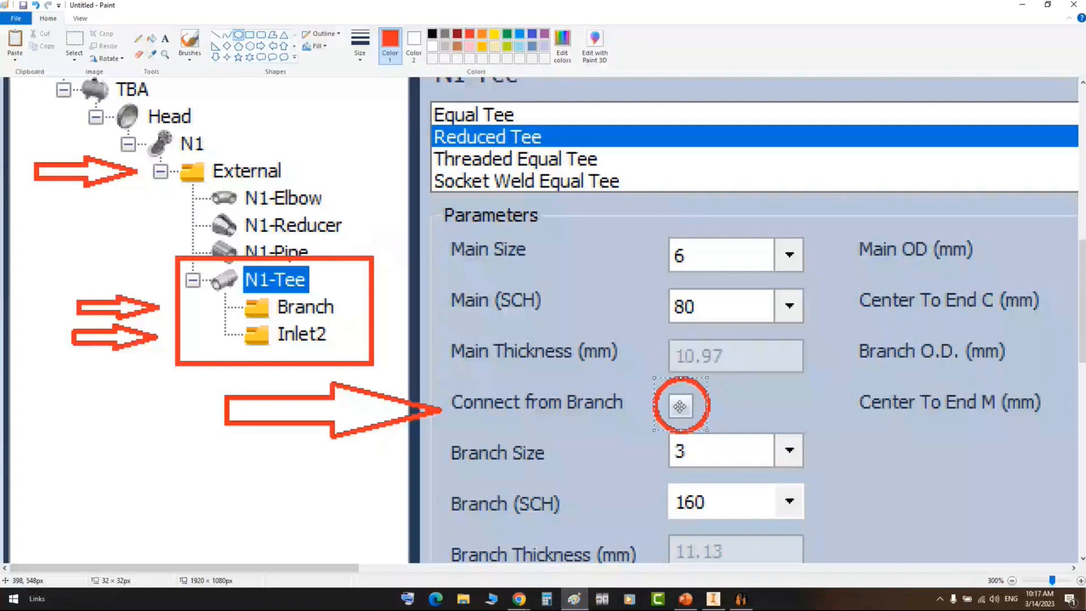
{"action": "left_click", "coordinate": [506, 33]}
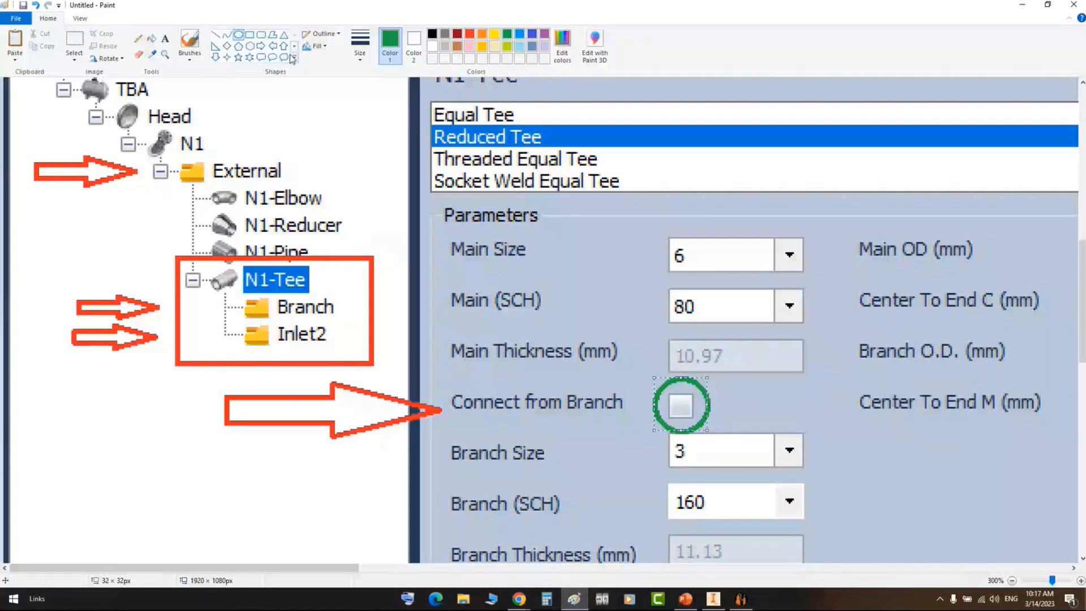
{"action": "left_click", "coordinate": [273, 46]}
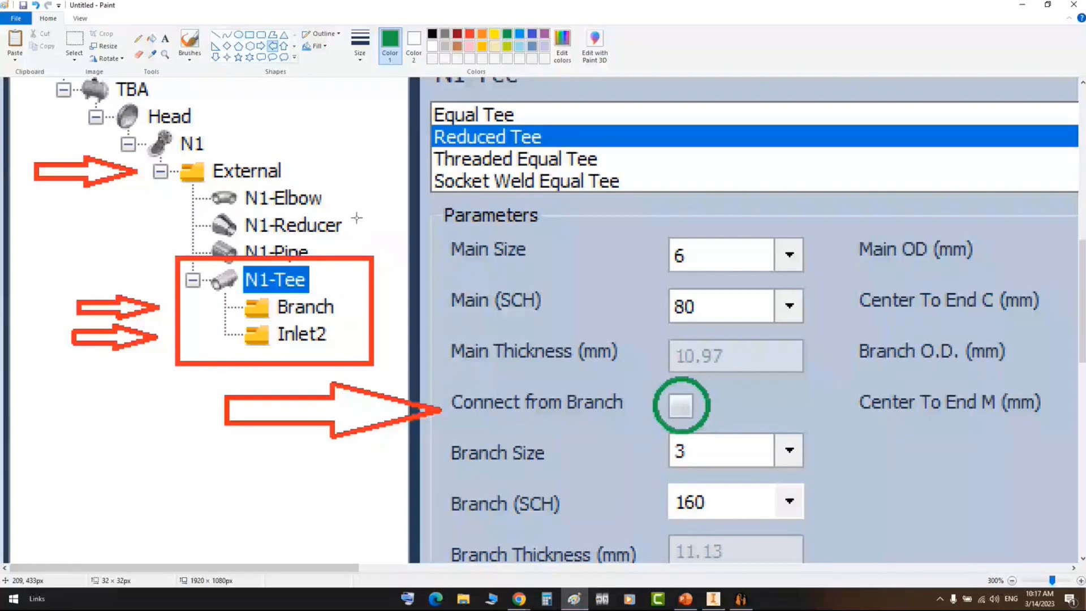
{"action": "left_click_drag", "start_coordinate": [317, 240], "coordinate": [394, 260]}
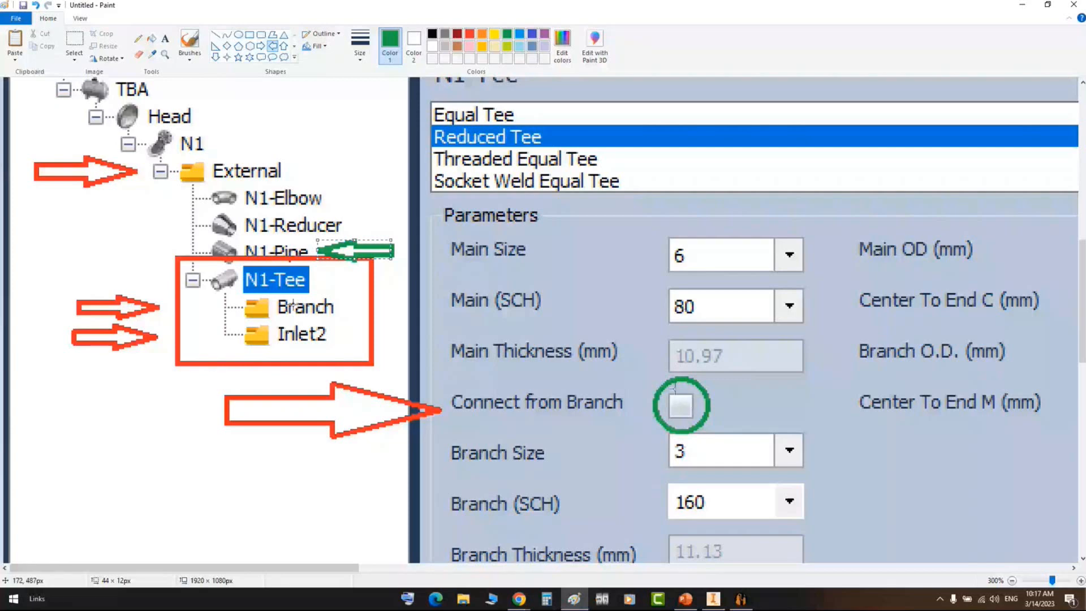
- Return to Static Equipment Generator, start the Inventor assembly, and inspect the attached tee in Inventor from an angle and in the Left view
{"action": "key", "text": "alt+Tab"}
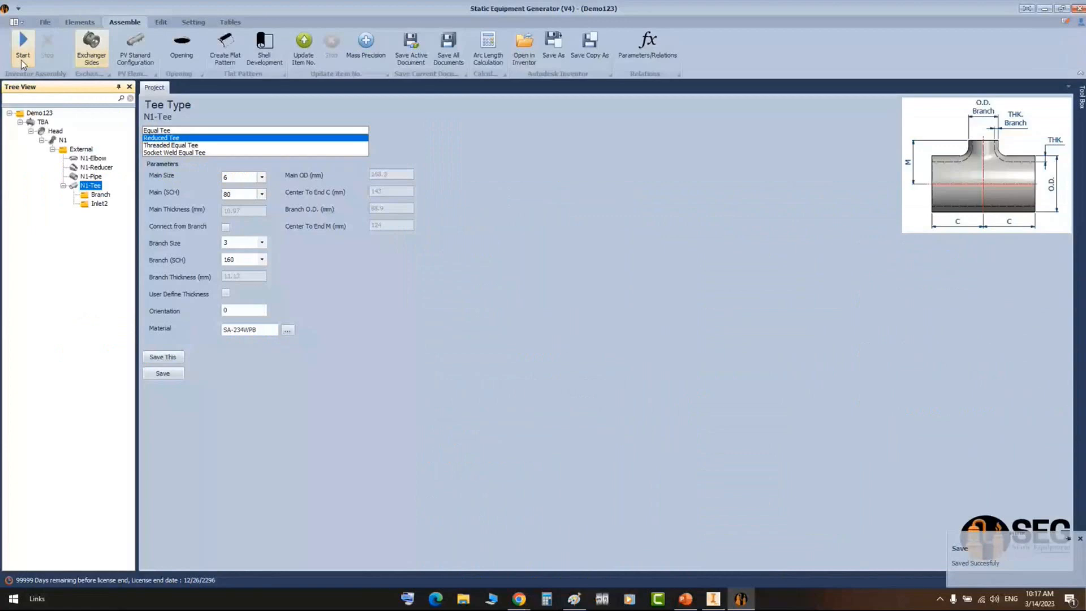
{"action": "left_click", "coordinate": [23, 61]}
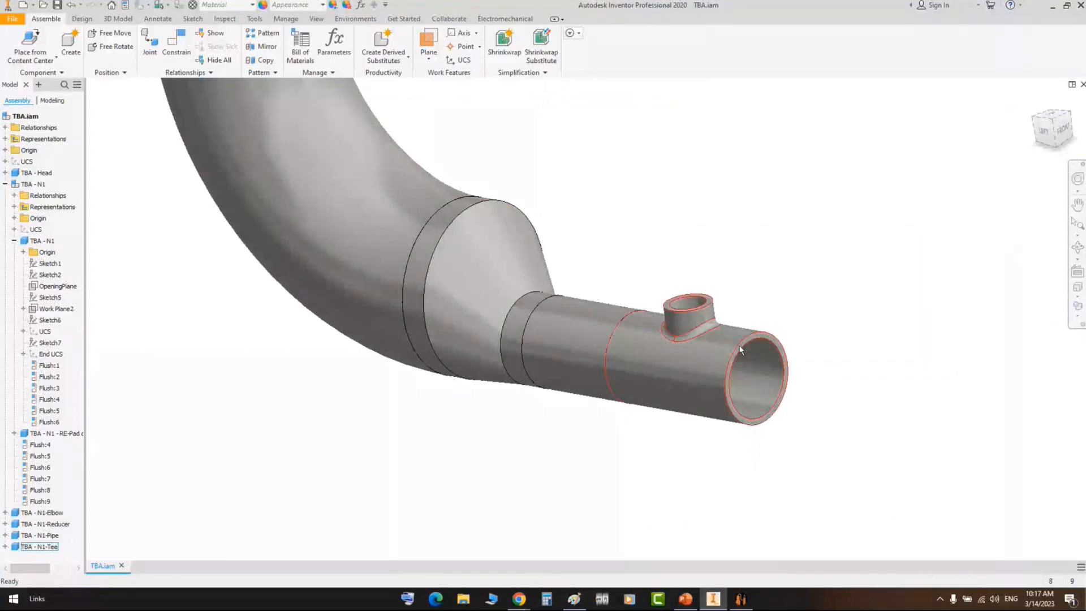
{"action": "scroll", "coordinate": [640, 297], "scroll_direction": "up", "scroll_amount": 3}
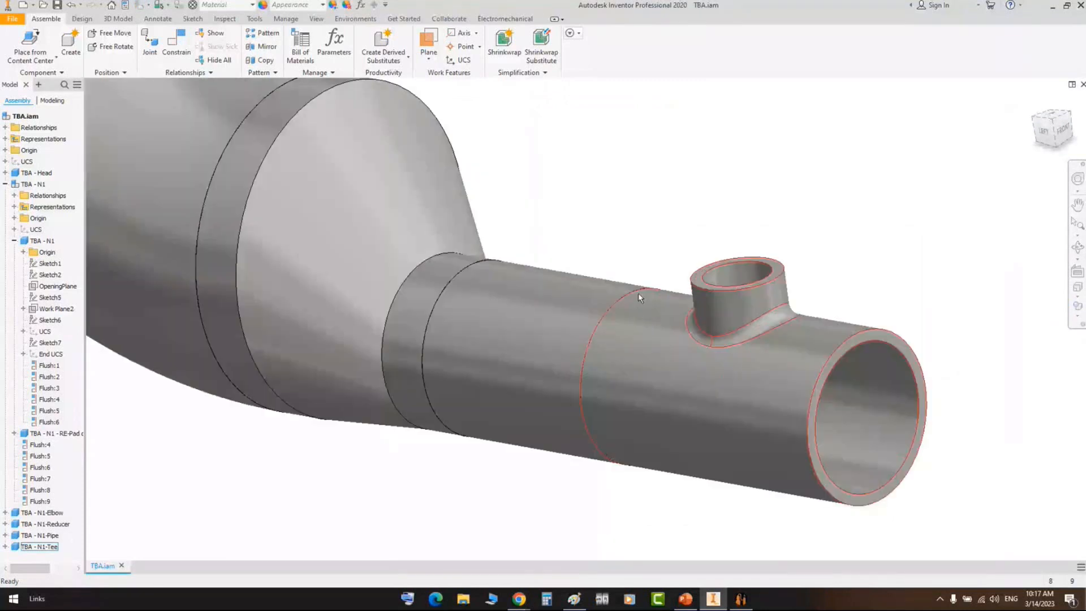
{"action": "left_click", "coordinate": [885, 384]}
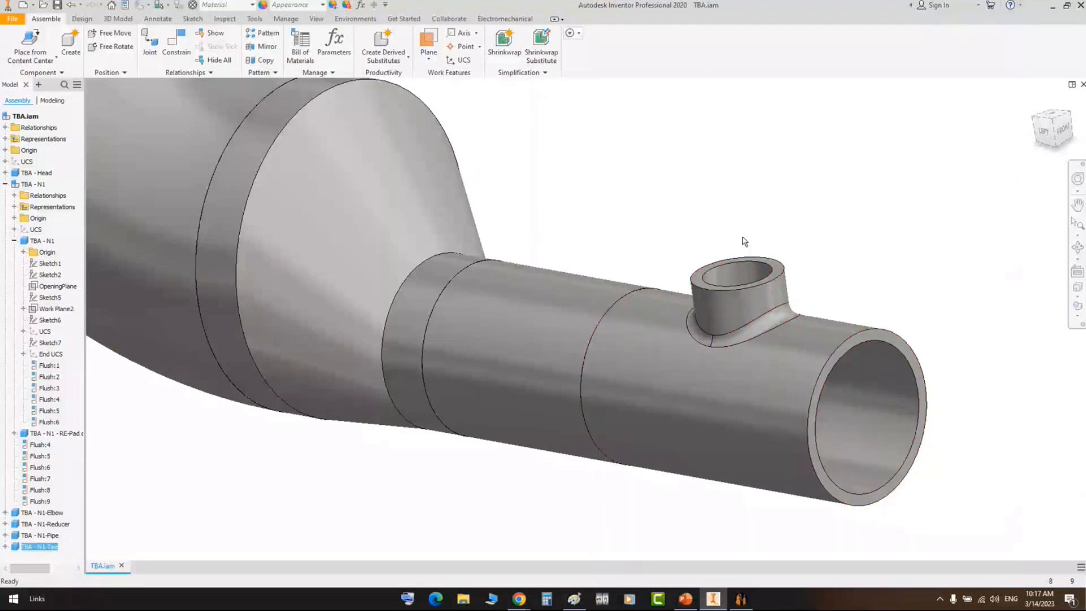
{"action": "left_click", "coordinate": [1045, 137]}
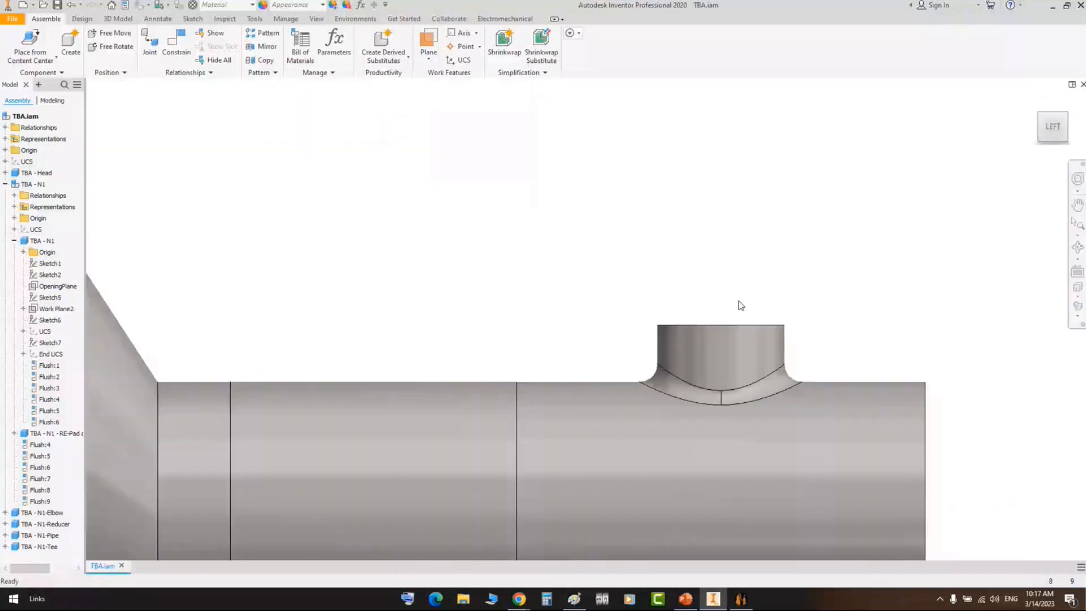
{"action": "scroll", "coordinate": [741, 305], "scroll_direction": "down", "scroll_amount": 3}
{"action": "left_click_drag", "start_coordinate": [859, 223], "coordinate": [807, 447]}
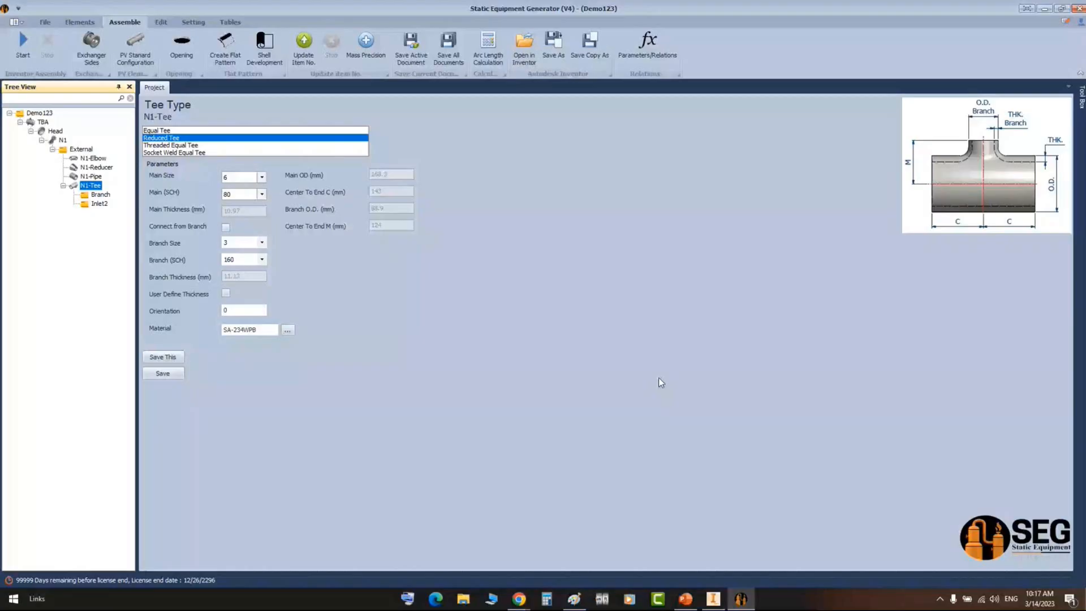
- Enable Connect from Branch for N1-Tee in Static Equipment Generator and save the tee
{"action": "left_click", "coordinate": [241, 228]}
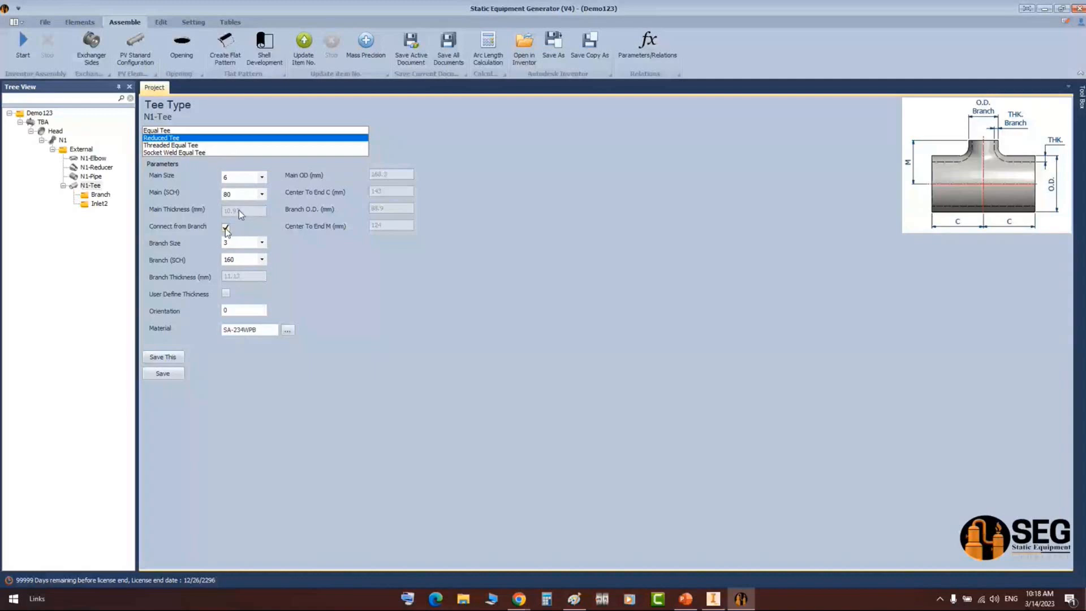
{"action": "left_click", "coordinate": [176, 375]}
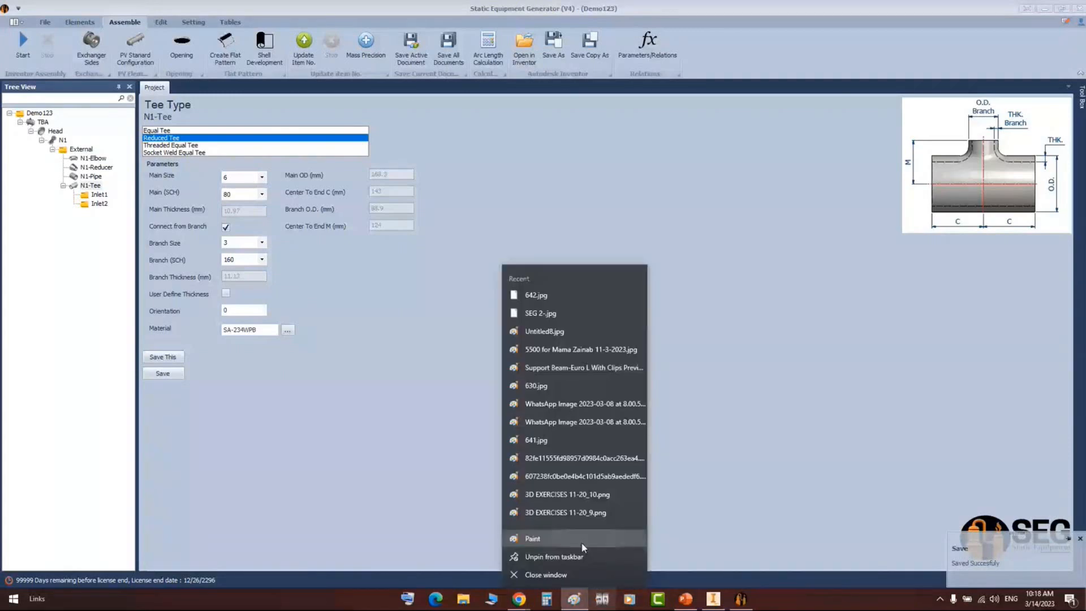
- Open a new Paint window and paste the captured screen of N1-Tee with its Inlet1 and Inlet2 folders
{"action": "left_click", "coordinate": [581, 540]}
{"action": "right_click", "coordinate": [574, 598]}
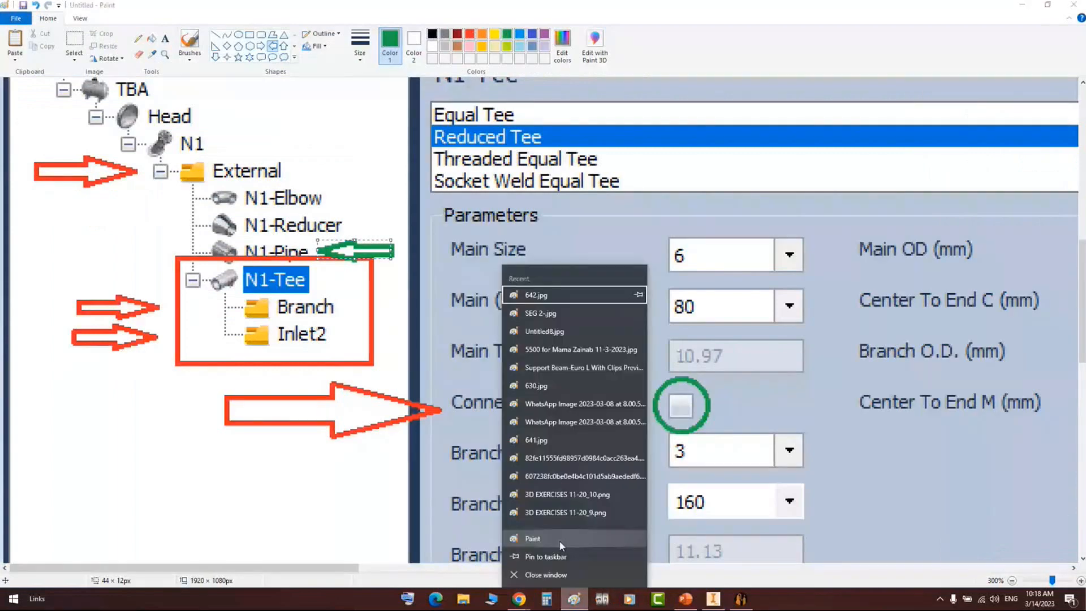
{"action": "left_click", "coordinate": [559, 541]}
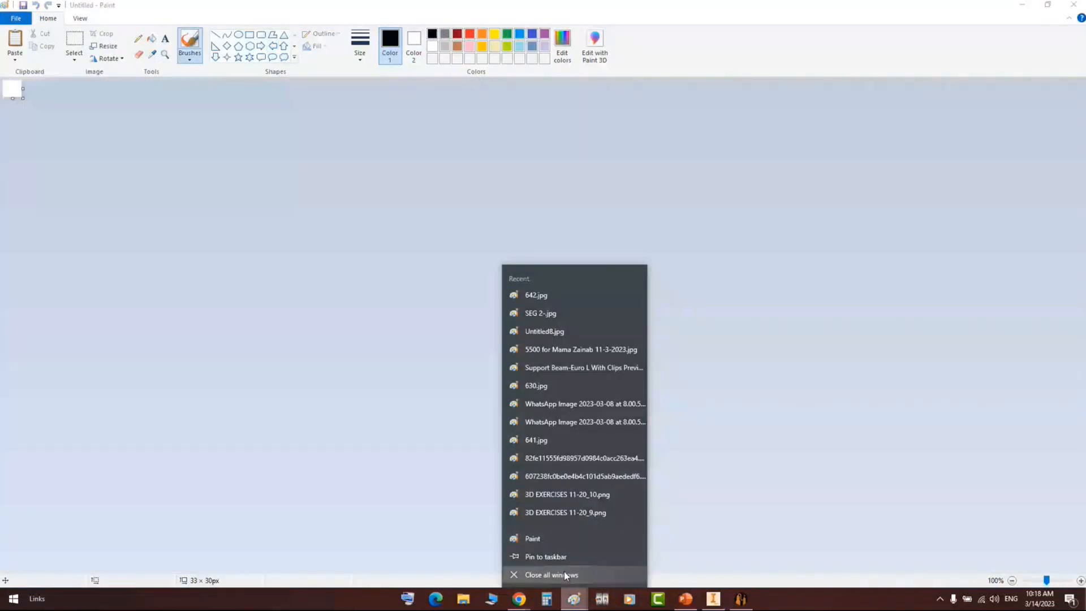
{"action": "key", "text": "ctrl+v"}
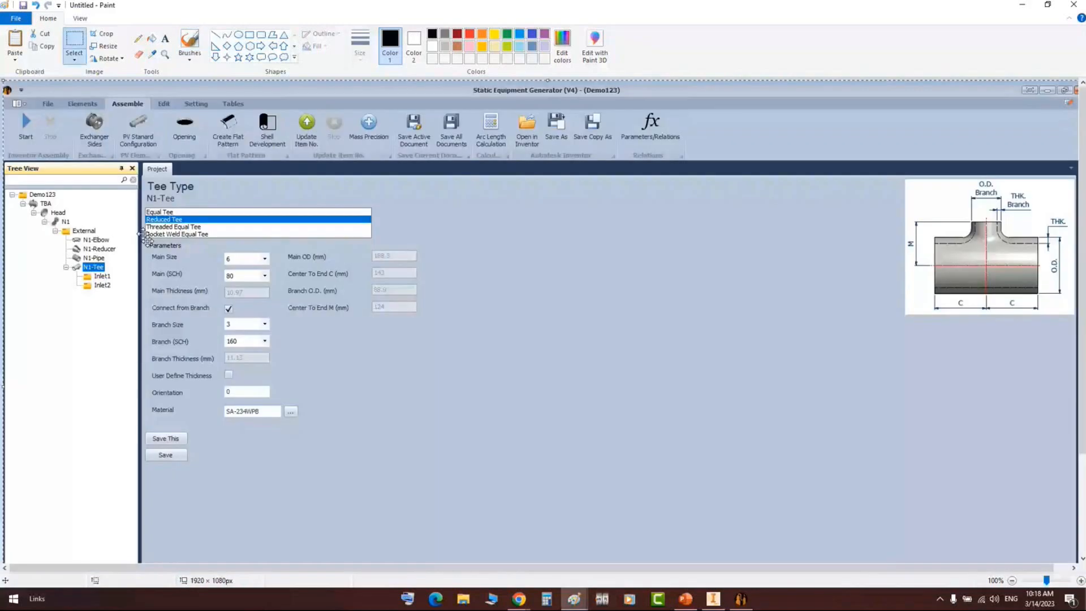
{"action": "scroll", "coordinate": [146, 237], "scroll_direction": "up", "scroll_amount": 3, "text": "ctrl"}
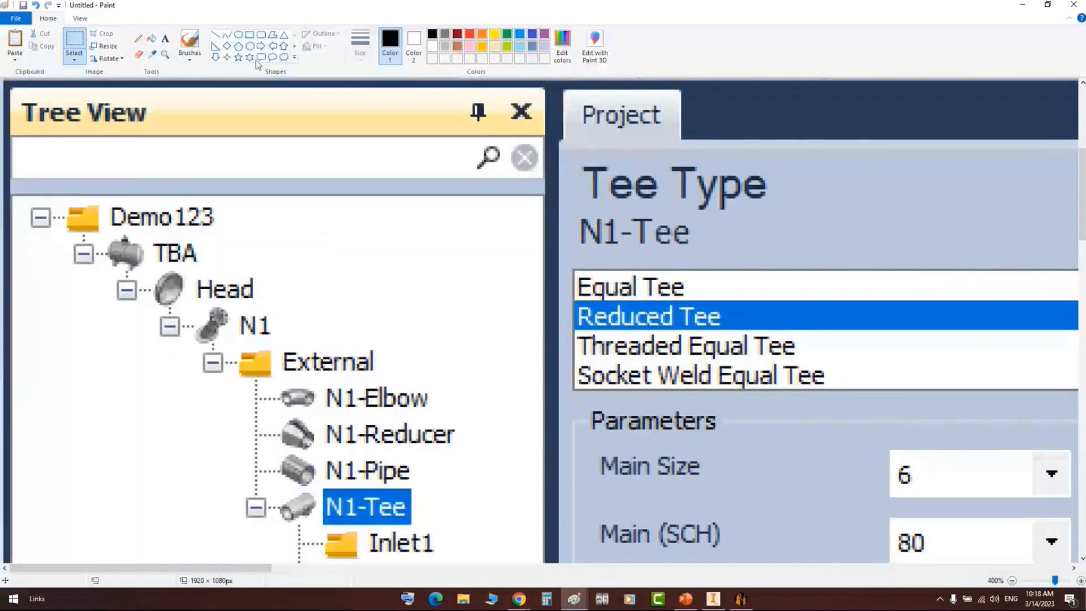
- Draw a red rectangle around the Inlet1 and Inlet2 folders under N1-Tee in the Paint capture
{"action": "left_click", "coordinate": [250, 35]}
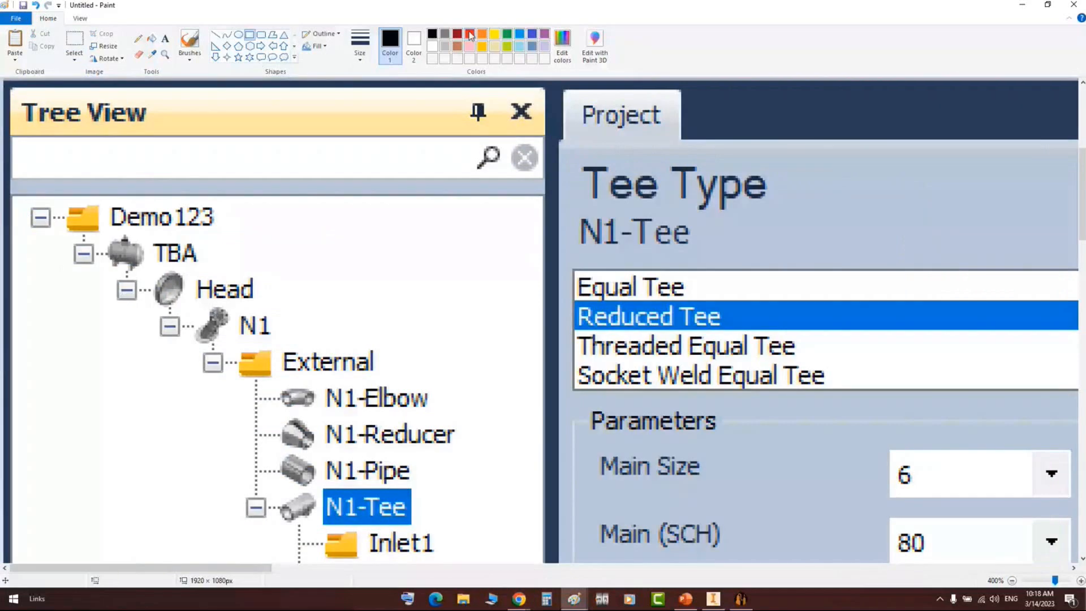
{"action": "left_click", "coordinate": [470, 36]}
{"action": "scroll", "coordinate": [282, 339], "scroll_direction": "down", "scroll_amount": 2}
{"action": "left_click_drag", "start_coordinate": [270, 411], "coordinate": [299, 407]}
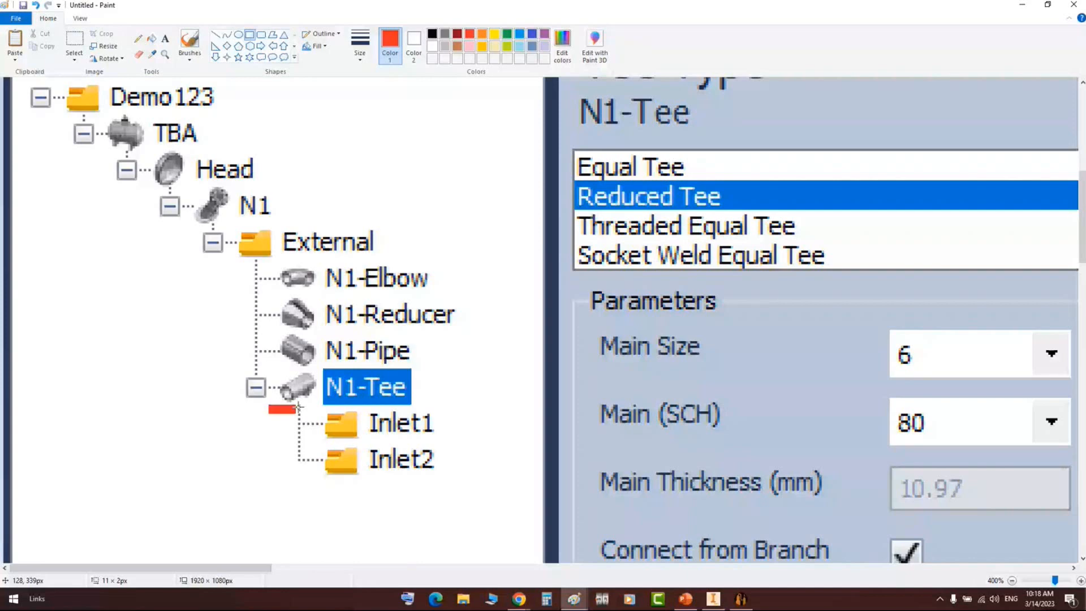
{"action": "left_click_drag", "start_coordinate": [299, 406], "coordinate": [467, 485]}
{"action": "mouse_move", "coordinate": [574, 598]}
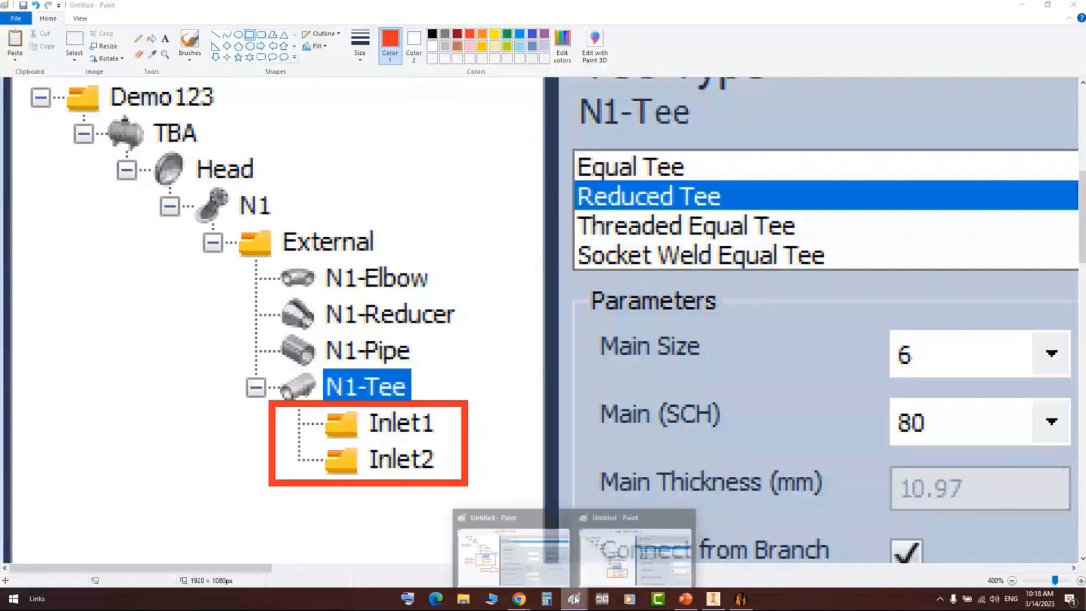
{"action": "left_click", "coordinate": [513, 552]}
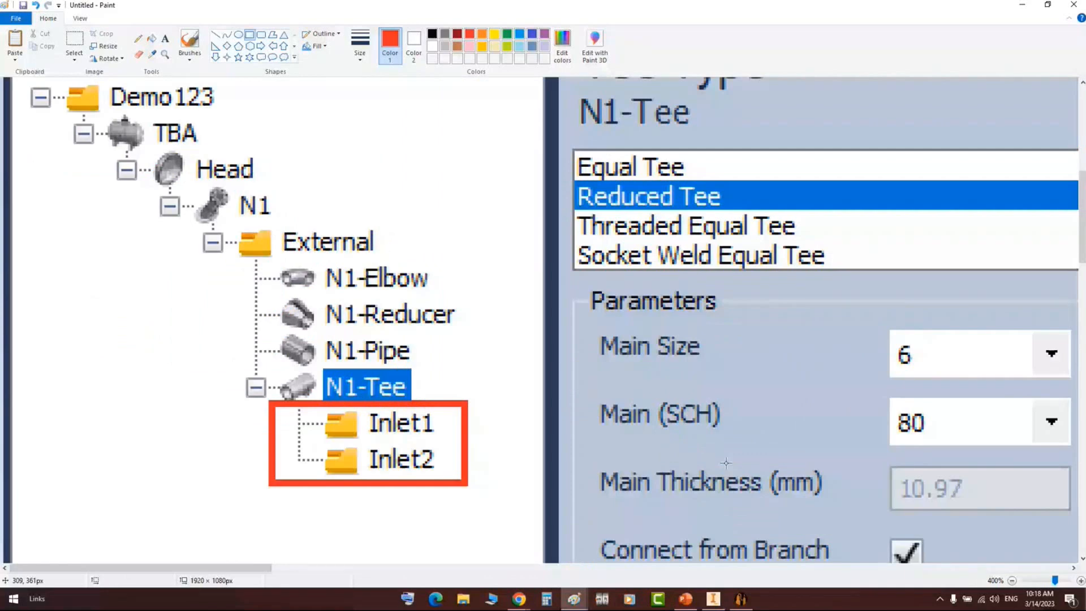
{"action": "scroll", "coordinate": [726, 463], "scroll_direction": "down", "scroll_amount": 3}
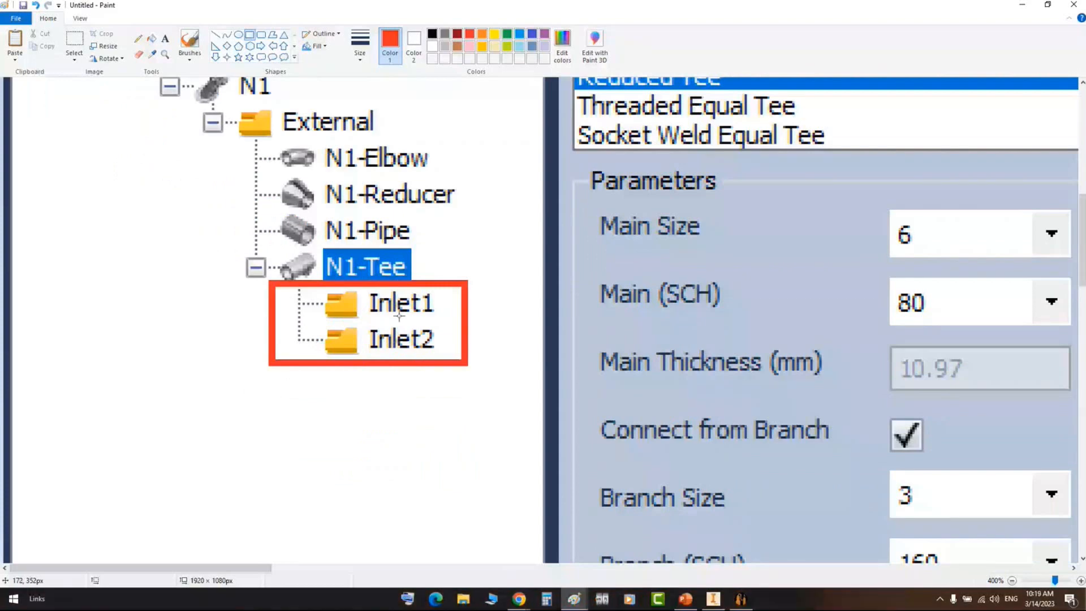
- Switch to Static Equipment Generator, start the Inventor assembly, and inspect N1-Tee's branch connection in Inventor from an angle and in the Left view
{"action": "key", "text": "alt+Tab"}
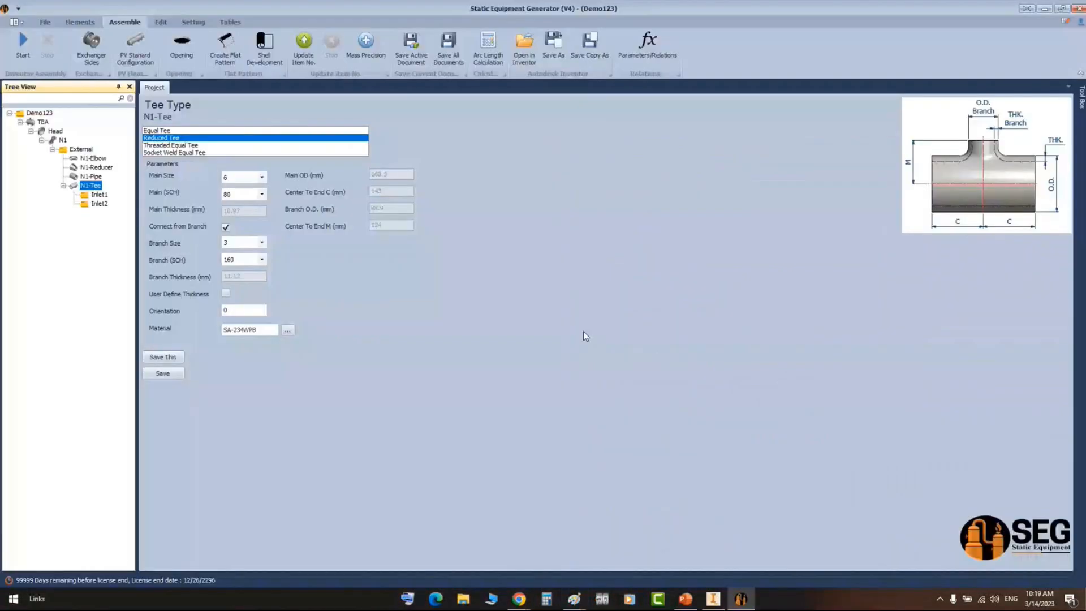
{"action": "key", "text": "alt+Tab"}
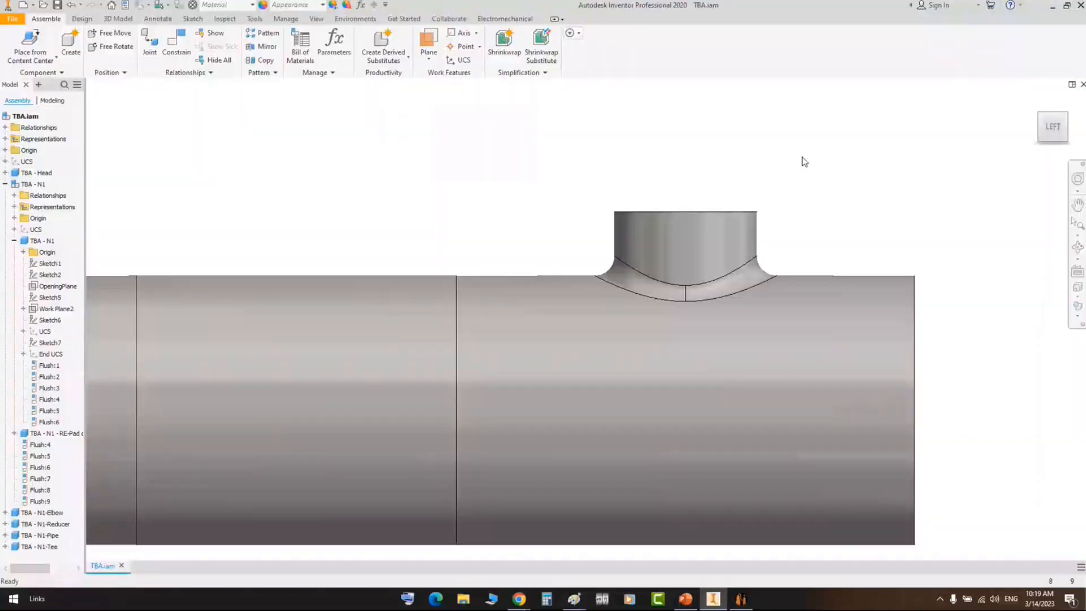
{"action": "left_click", "coordinate": [741, 601]}
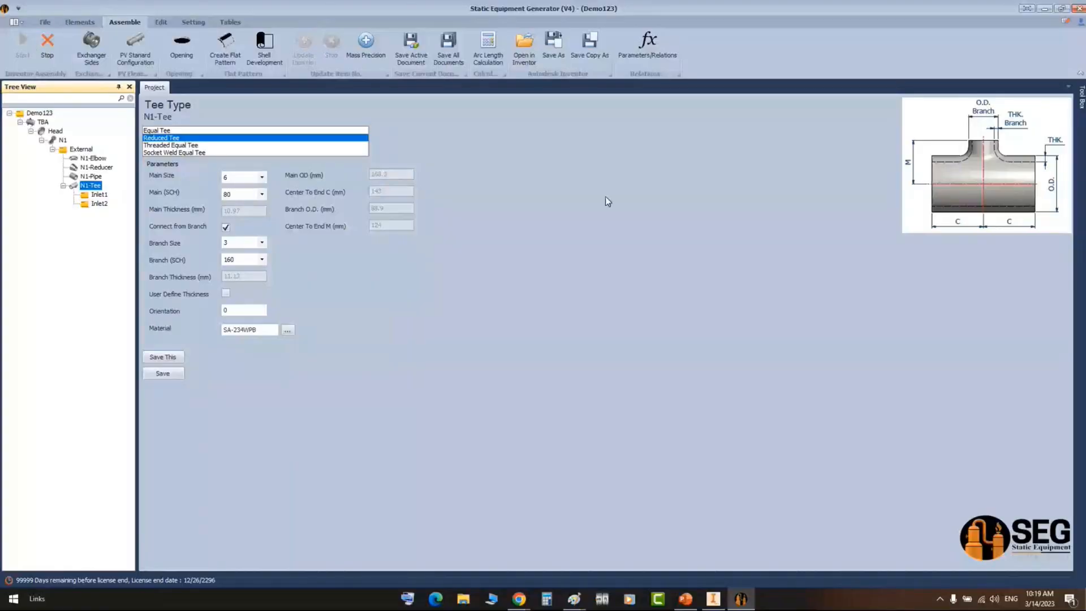
{"action": "left_click", "coordinate": [723, 594]}
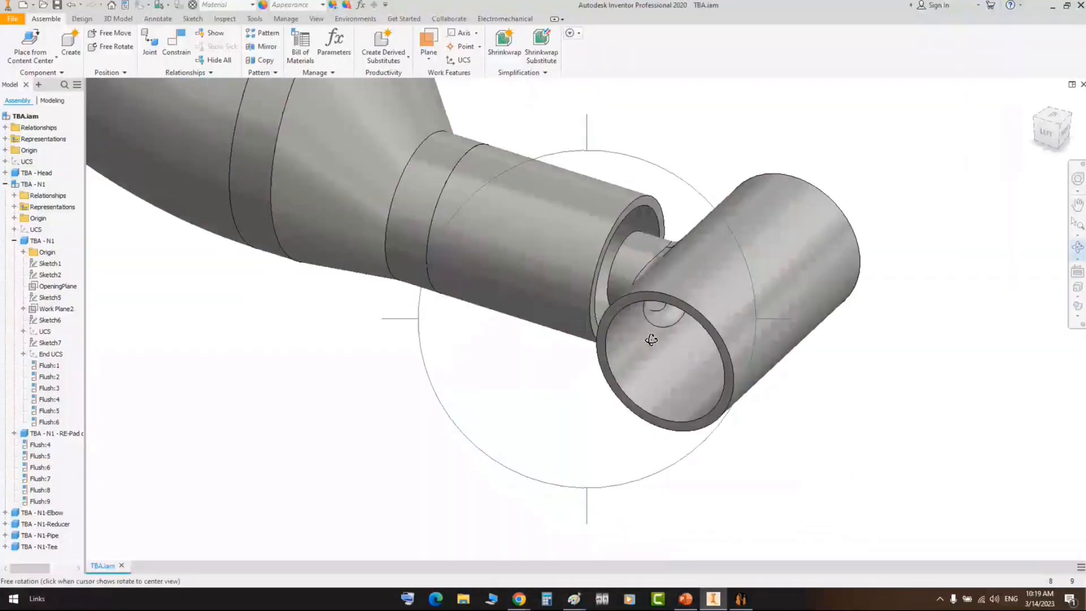
{"action": "left_click_drag", "start_coordinate": [651, 340], "coordinate": [645, 255]}
{"action": "right_click", "coordinate": [645, 254]}
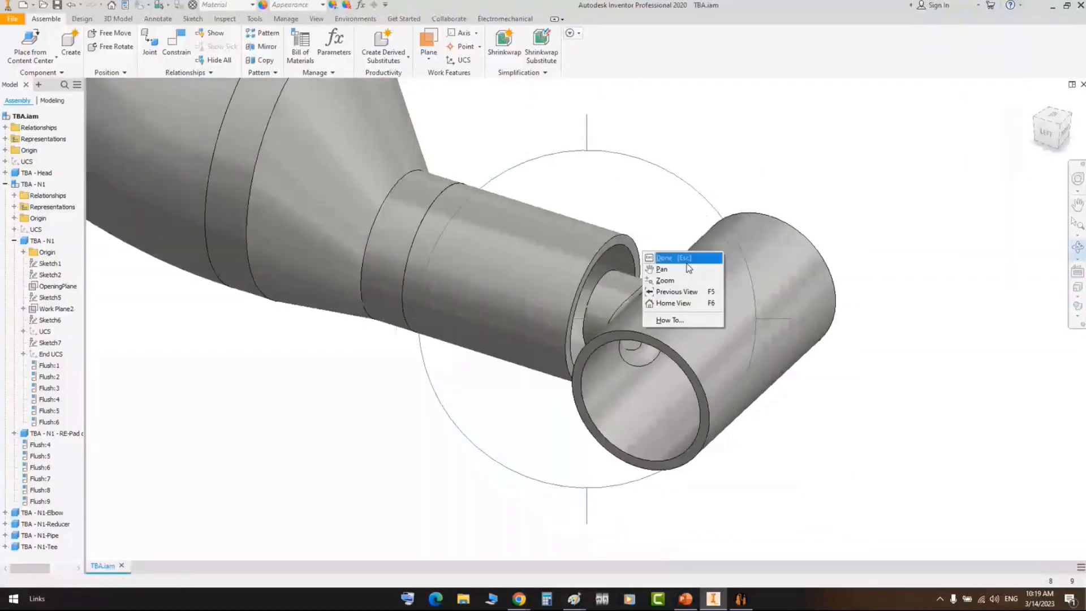
{"action": "left_click", "coordinate": [673, 258]}
{"action": "scroll", "coordinate": [609, 298], "scroll_direction": "down", "scroll_amount": 3}
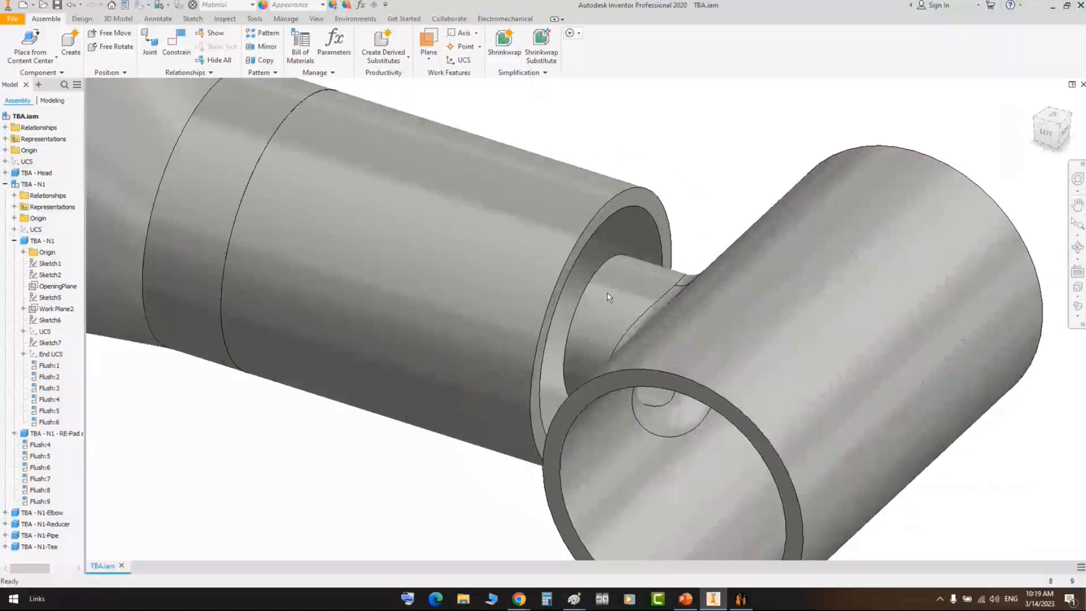
{"action": "scroll", "coordinate": [608, 298], "scroll_direction": "up", "scroll_amount": 2}
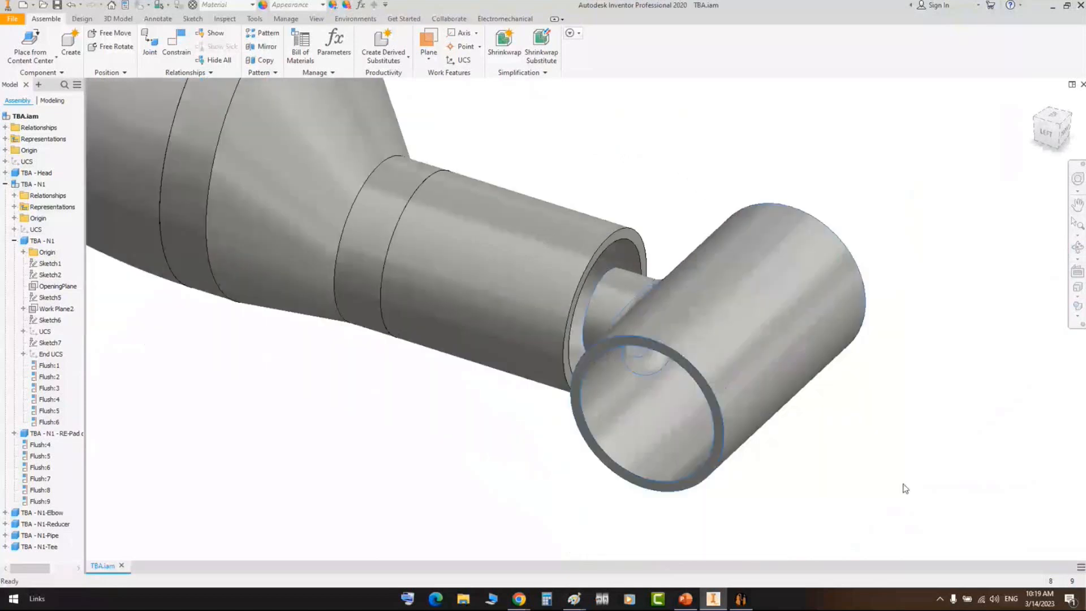
{"action": "left_click", "coordinate": [1046, 134]}
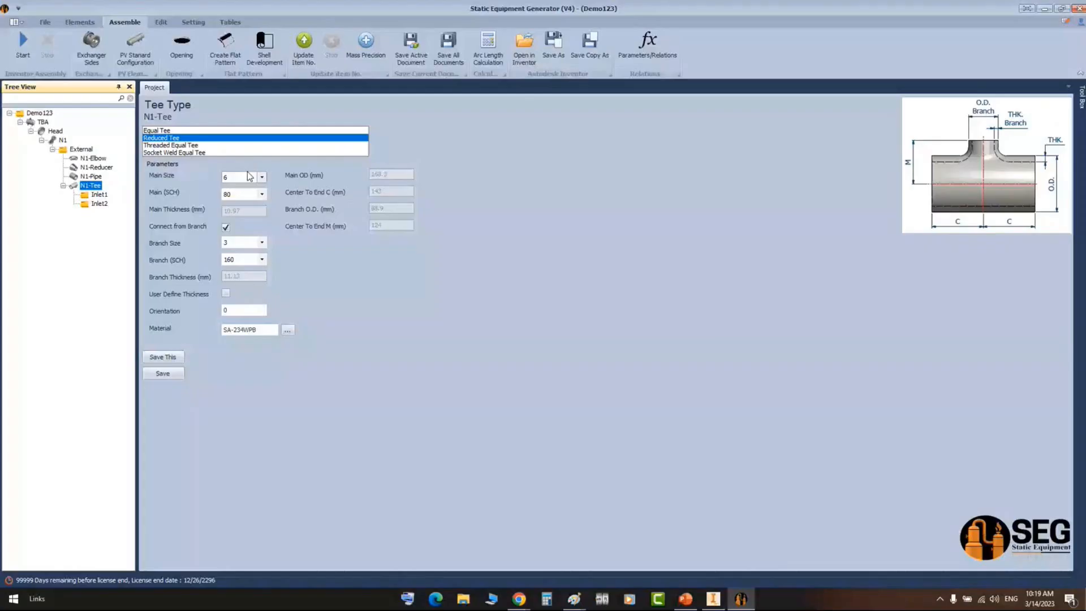
- In Static Equipment Generator, set N1-Tee's main size to 10 and branch size to 6, and save the tee
{"action": "left_click", "coordinate": [252, 177]}
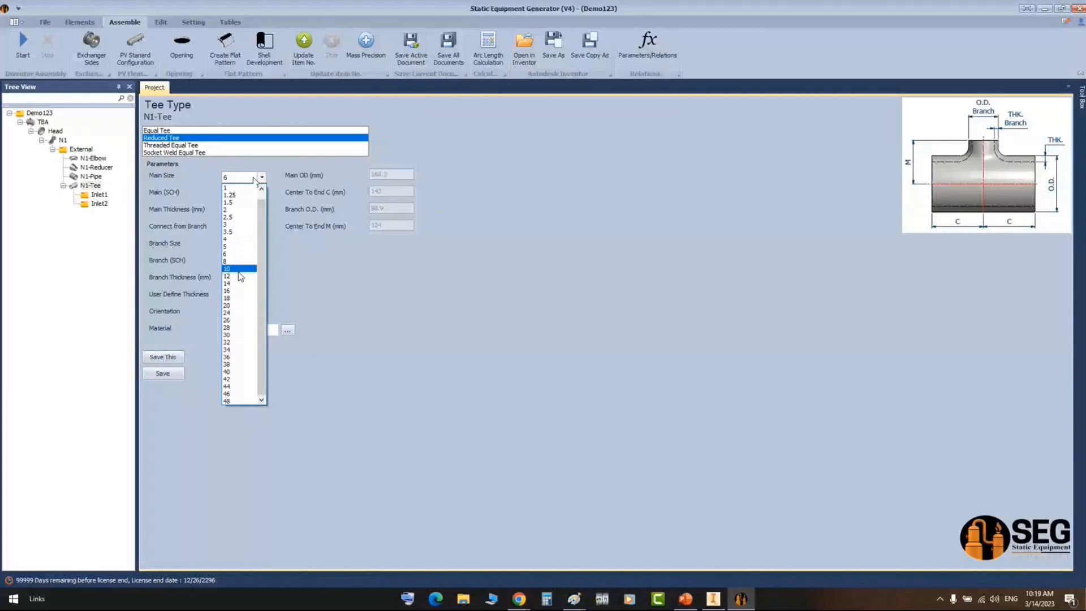
{"action": "left_click", "coordinate": [238, 270]}
{"action": "left_click", "coordinate": [261, 243]}
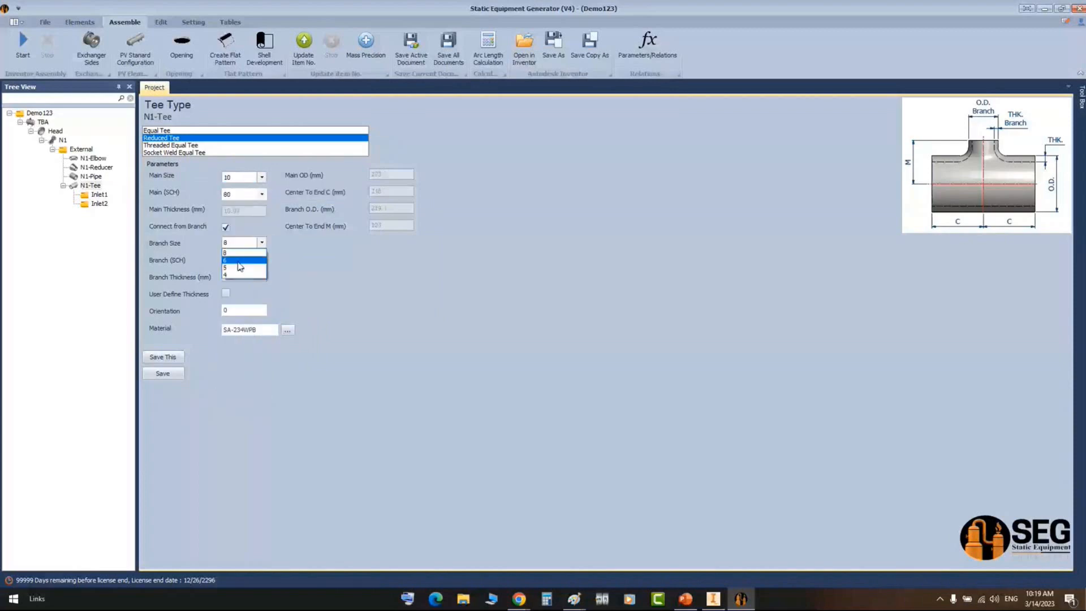
{"action": "left_click", "coordinate": [238, 261]}
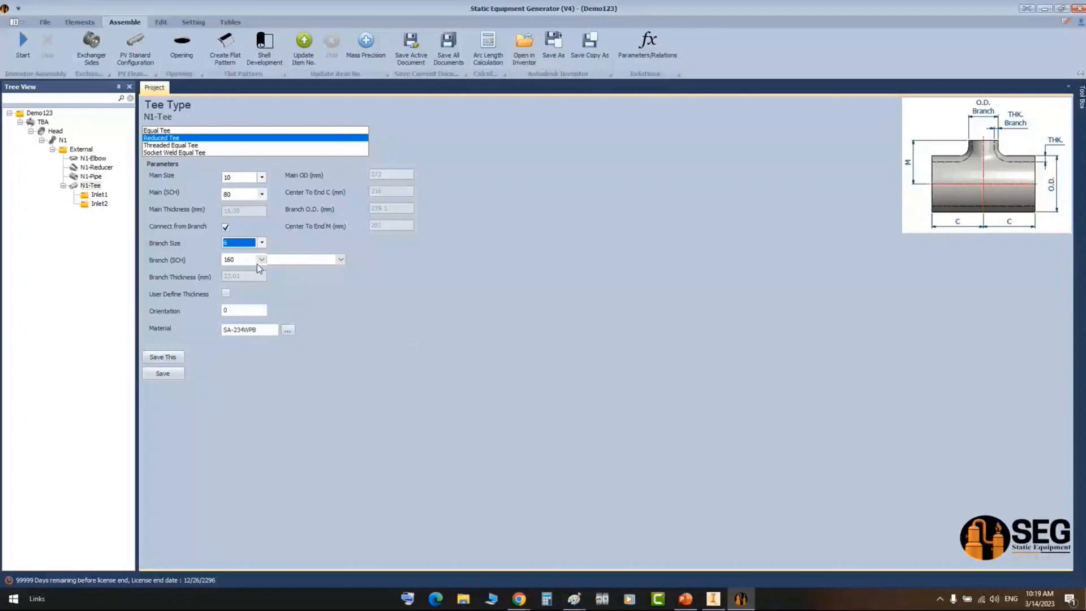
{"action": "left_click", "coordinate": [161, 375]}
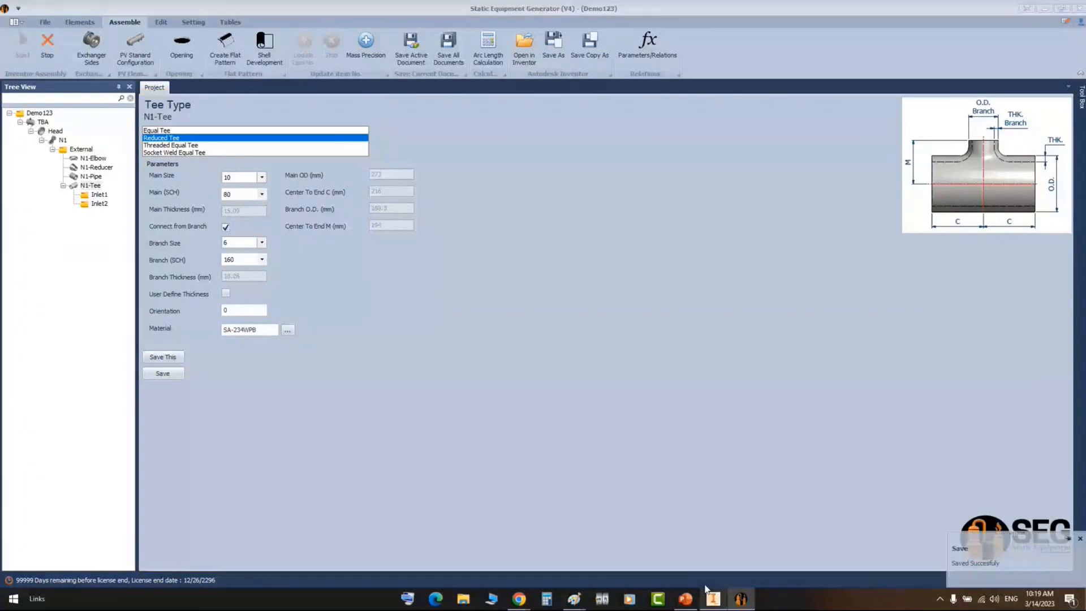
- Switch to Inventor and examine the resized tee's branch connection to the pipe from an angle
{"action": "left_click", "coordinate": [713, 598]}
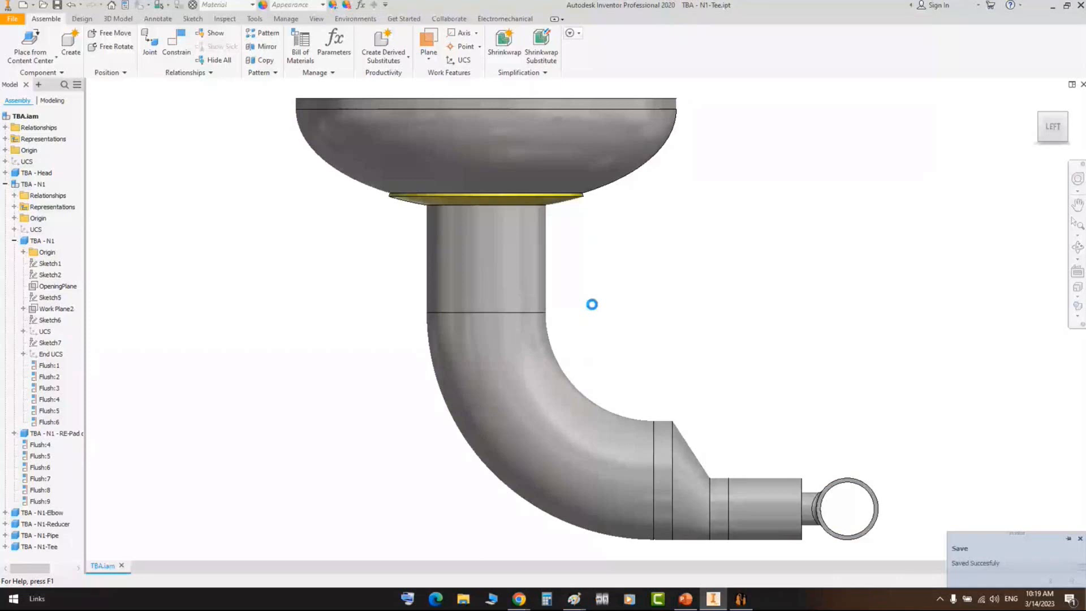
{"action": "scroll", "coordinate": [691, 346], "scroll_direction": "up", "scroll_amount": 2}
{"action": "middle_click_drag", "start_coordinate": [692, 347], "coordinate": [534, 358], "text": "shift"}
{"action": "scroll", "coordinate": [686, 423], "scroll_direction": "down", "scroll_amount": 3}
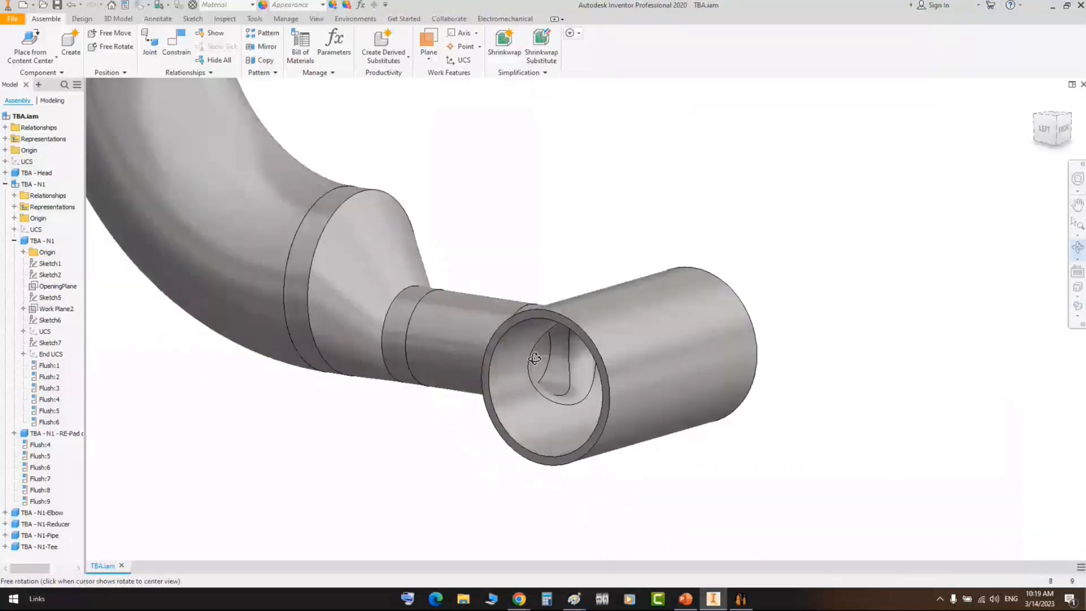
- Return to Static Equipment Generator and add an elbow named Tee-Elbow1 to N1-Tee's Inlet1 folder
{"action": "key", "text": "alt+Tab"}
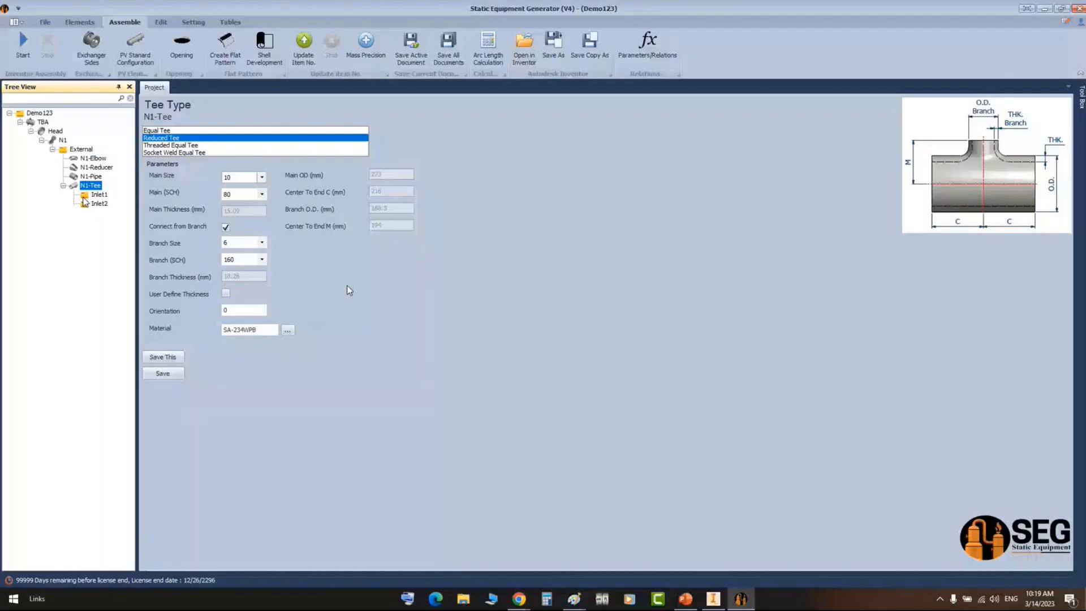
{"action": "left_click", "coordinate": [104, 196]}
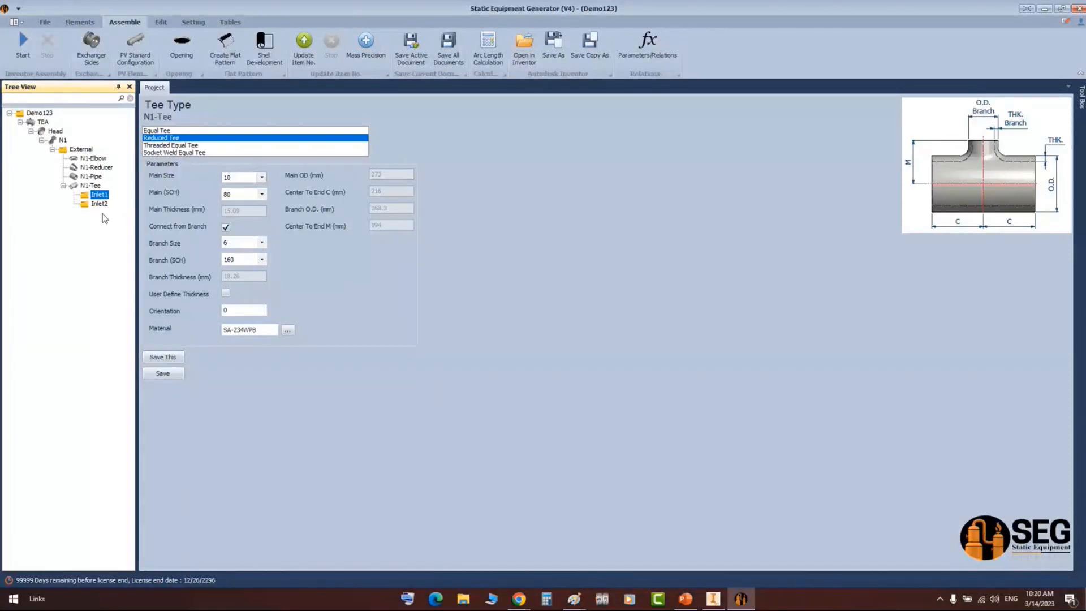
{"action": "left_click", "coordinate": [79, 22]}
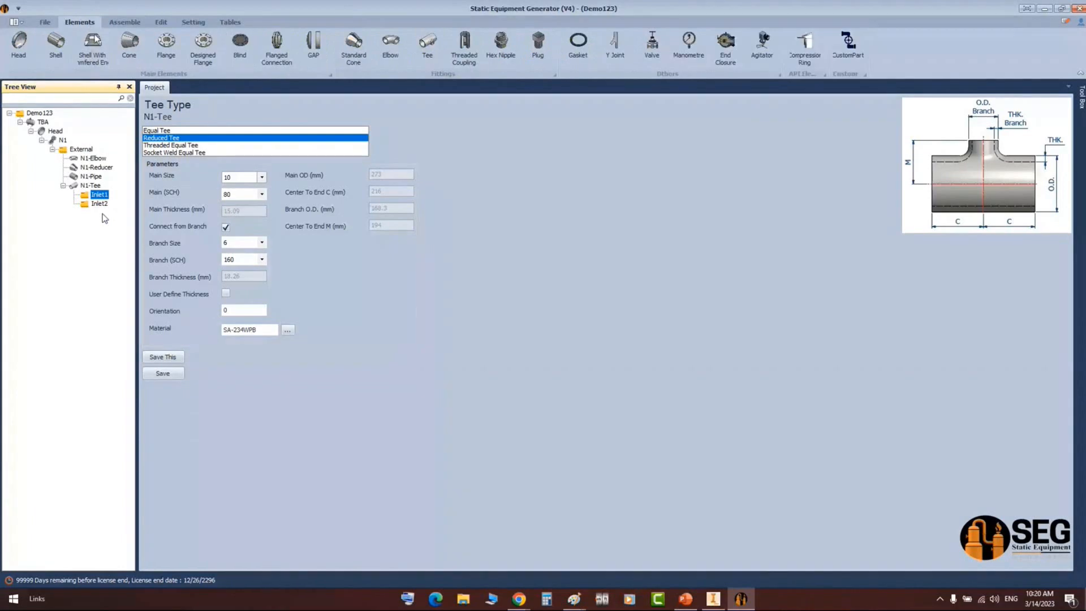
{"action": "left_click", "coordinate": [390, 45]}
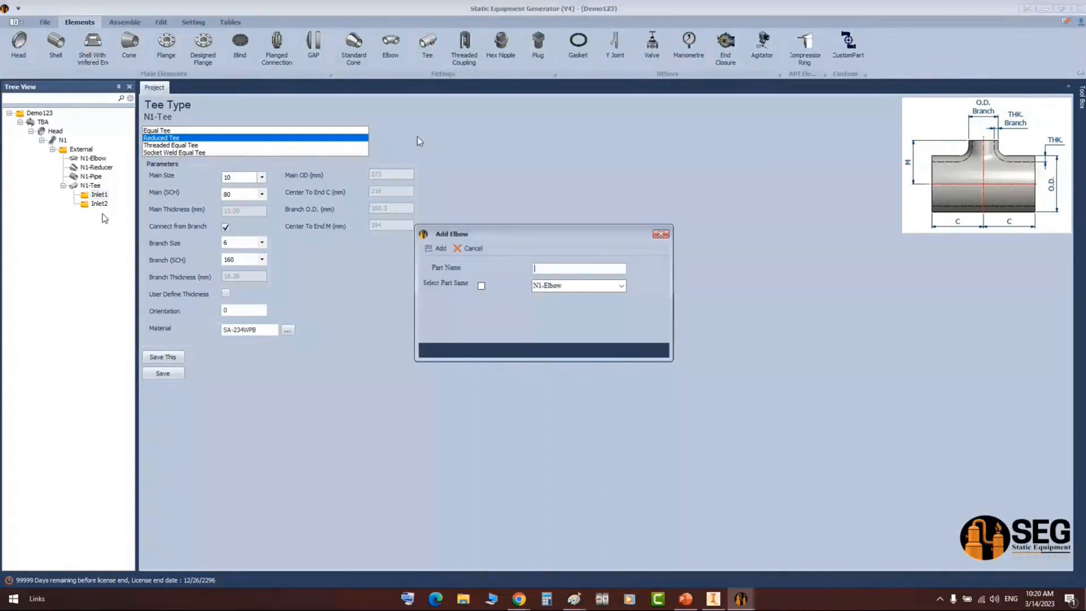
{"action": "type", "text": "Tee-Elbow1"}
{"action": "key", "text": "Return"}
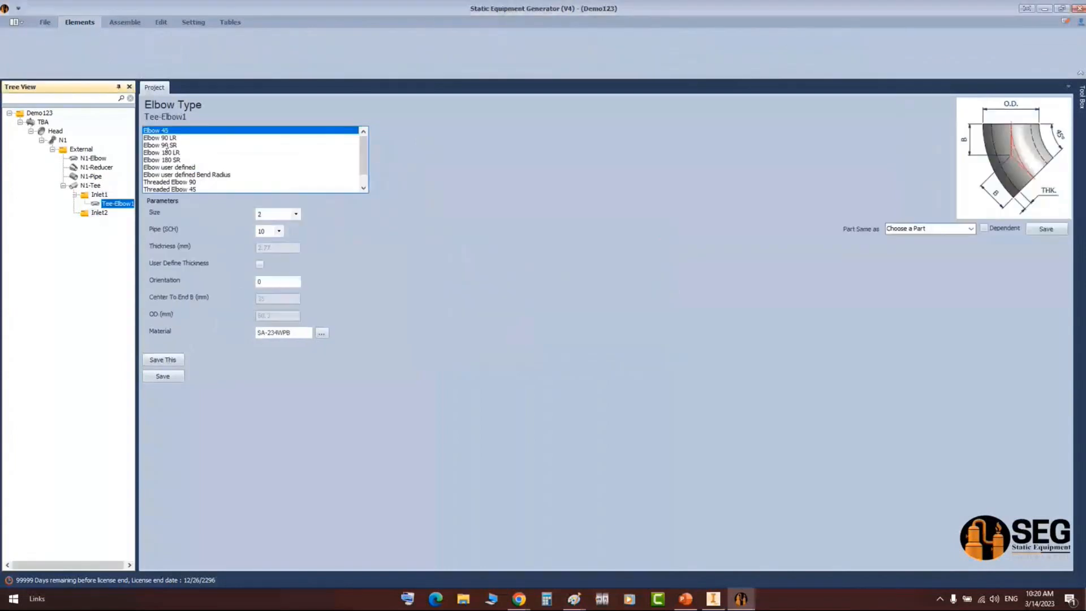
- Set Tee-Elbow1 to type Elbow 90 SR, size 10 and pipe schedule 80, and save it
{"action": "left_click", "coordinate": [165, 145]}
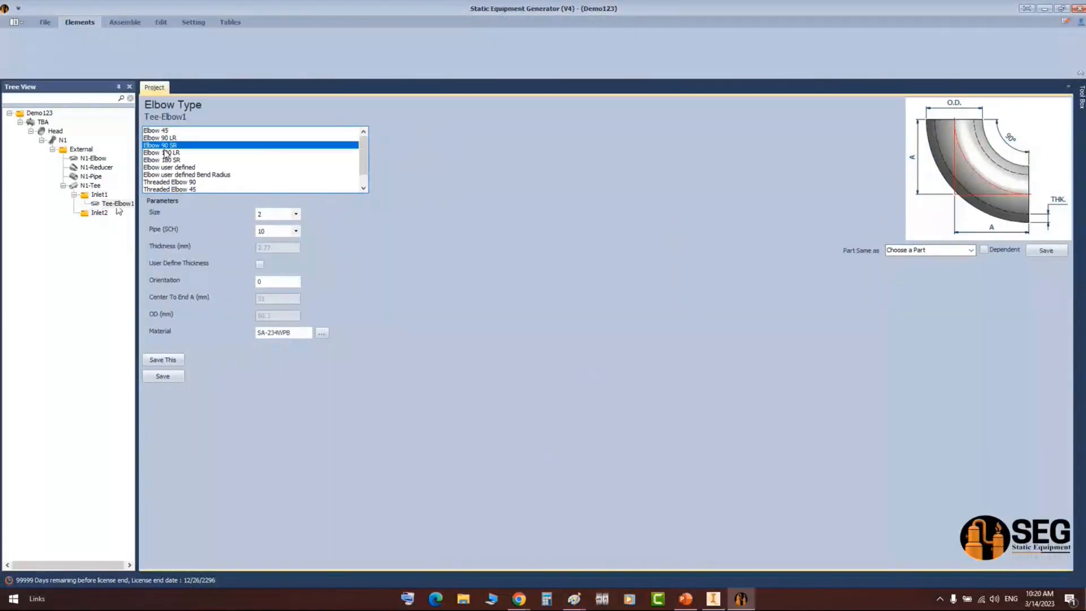
{"action": "left_click", "coordinate": [295, 214]}
{"action": "left_click", "coordinate": [276, 306]}
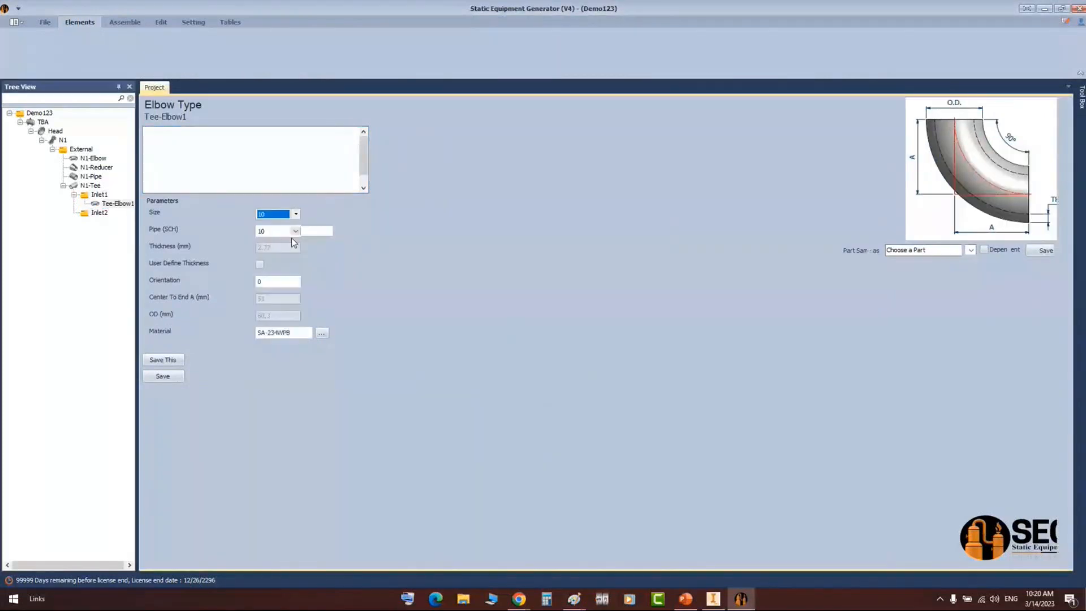
{"action": "left_click", "coordinate": [295, 231]}
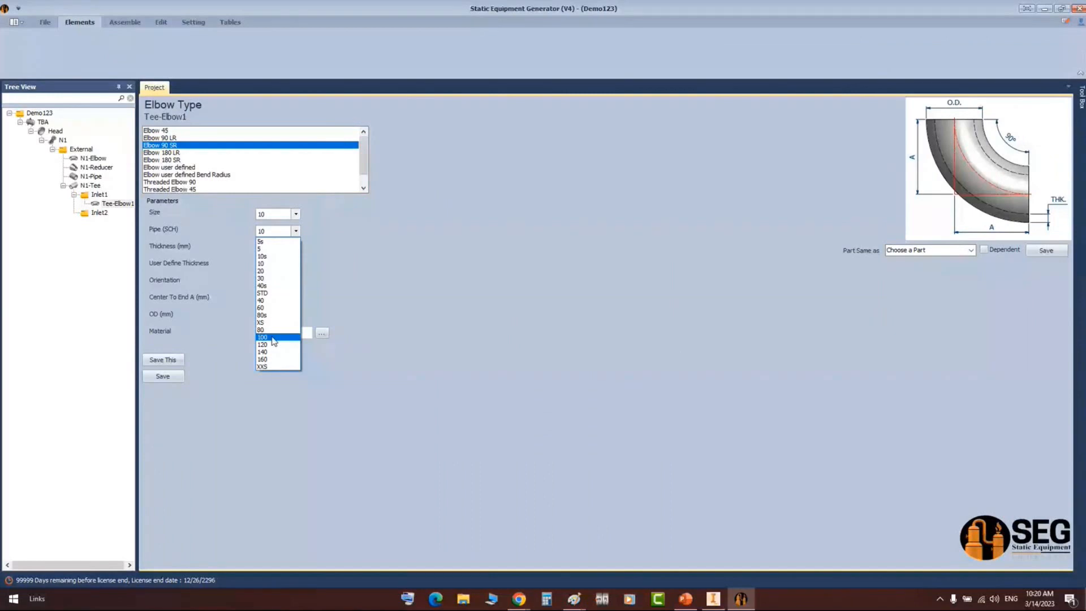
{"action": "left_click", "coordinate": [275, 330]}
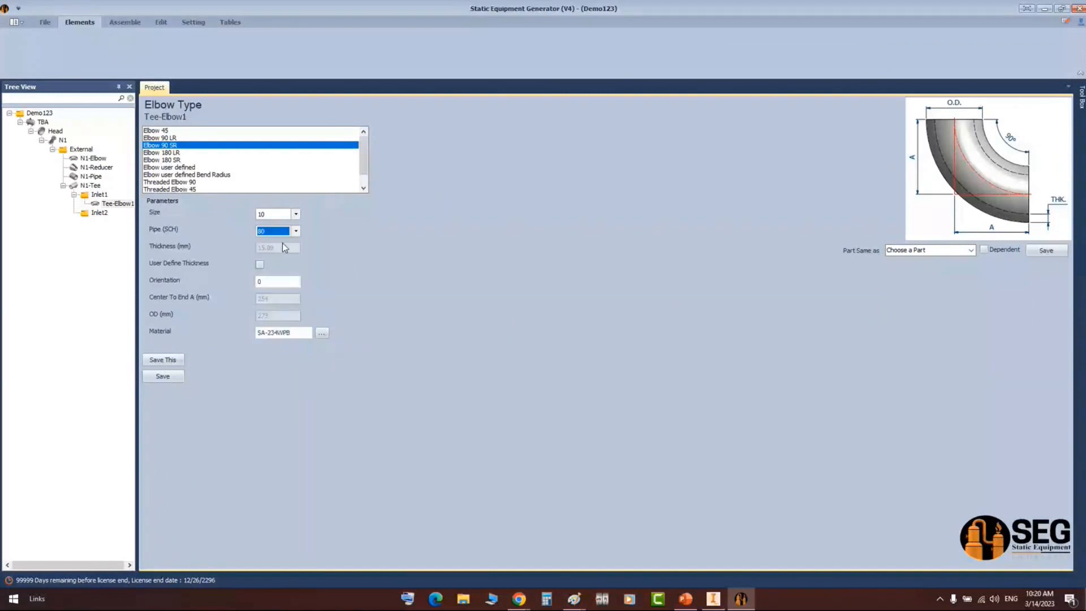
{"action": "left_click", "coordinate": [180, 375]}
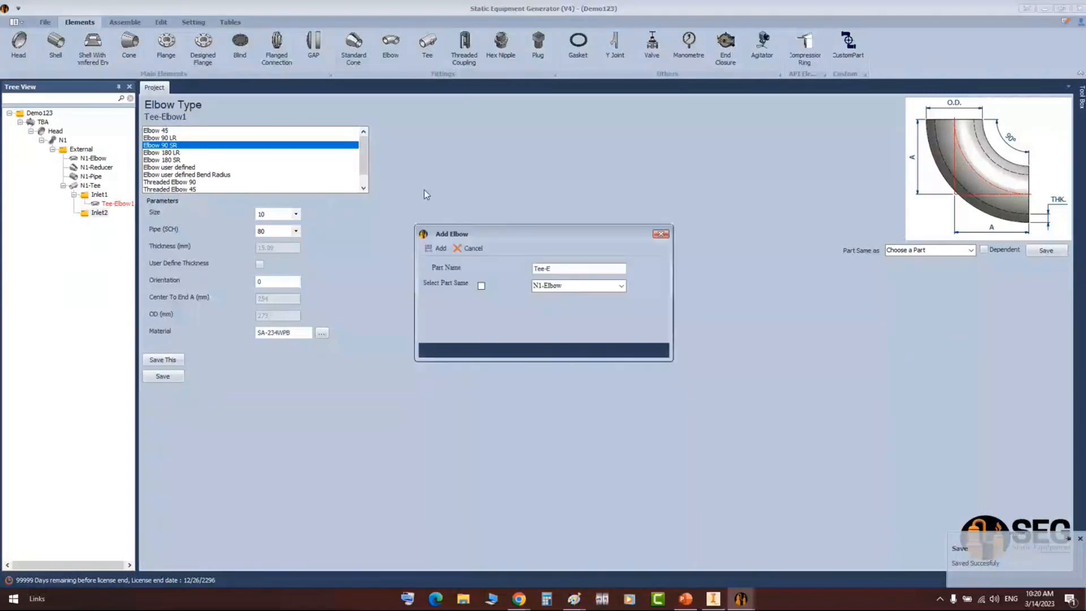
- Add an elbow named Tee-Elbow2 to the Inlet2 folder and make it the same part as Tee-Elbow1
{"action": "type", "text": "lbow2"}
{"action": "key", "text": "Return"}
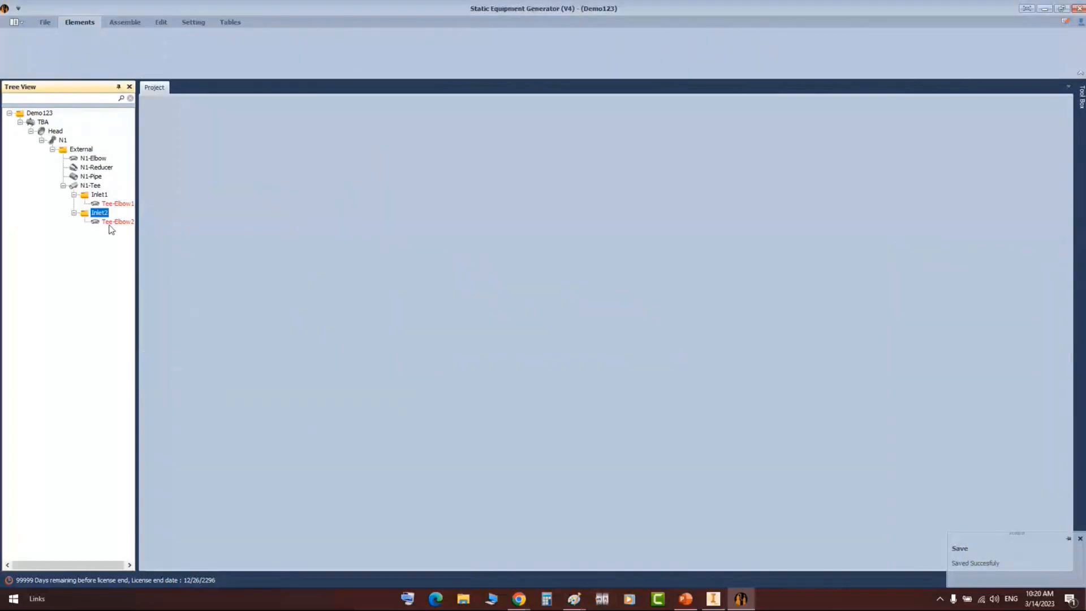
{"action": "left_click", "coordinate": [118, 222]}
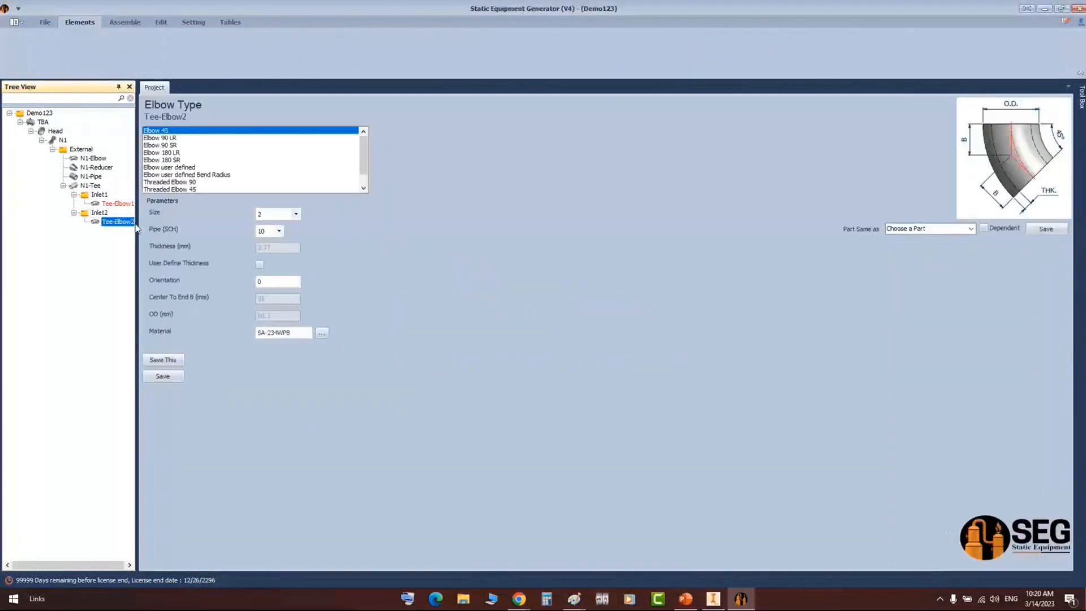
{"action": "left_click_drag", "start_coordinate": [136, 227], "coordinate": [181, 227]}
{"action": "left_click", "coordinate": [971, 229]}
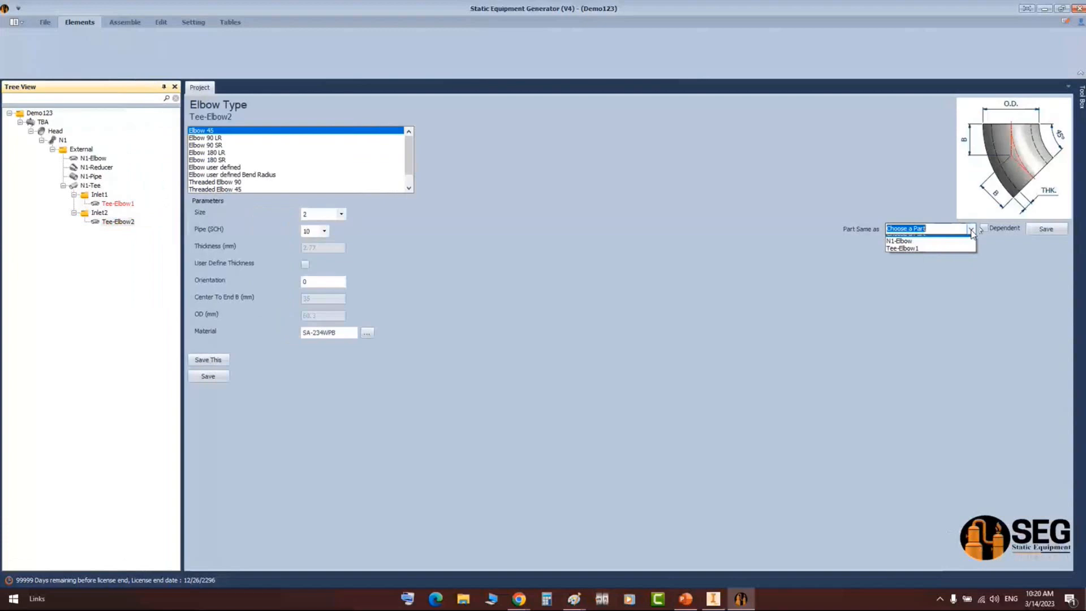
{"action": "left_click", "coordinate": [904, 248]}
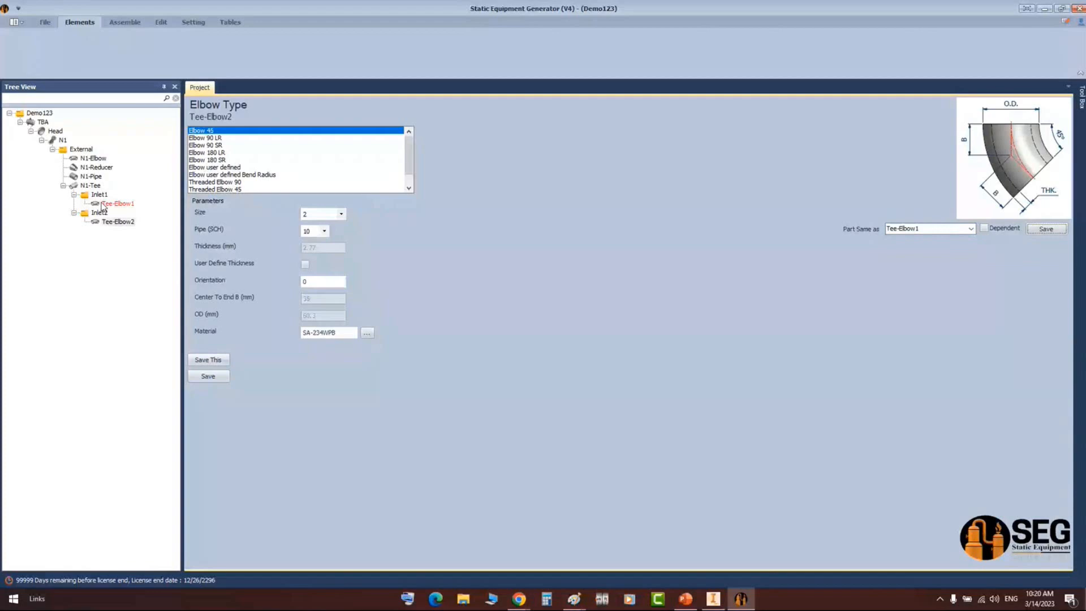
- Open Tee-Elbow1, start the Inventor assembly, and switch to Inventor to view the elbows on the tee inlets
{"action": "left_click", "coordinate": [108, 203]}
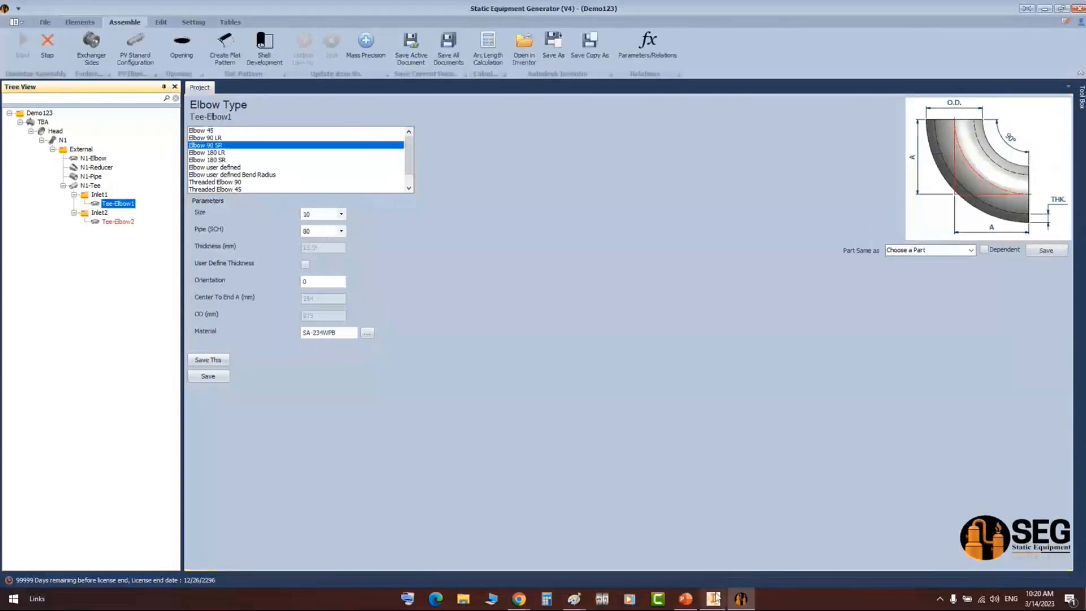
{"action": "left_click", "coordinate": [714, 598]}
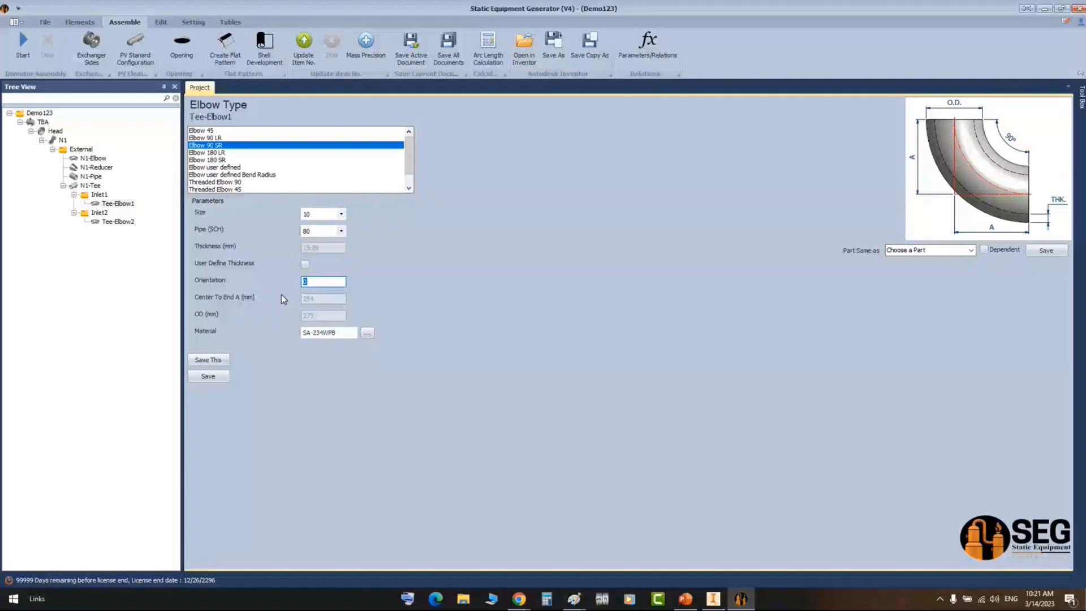
- Set Tee-Elbow1's orientation to 180, save it, and inspect the tee's elbows in Inventor
{"action": "type", "text": "180"}
{"action": "left_click", "coordinate": [208, 359]}
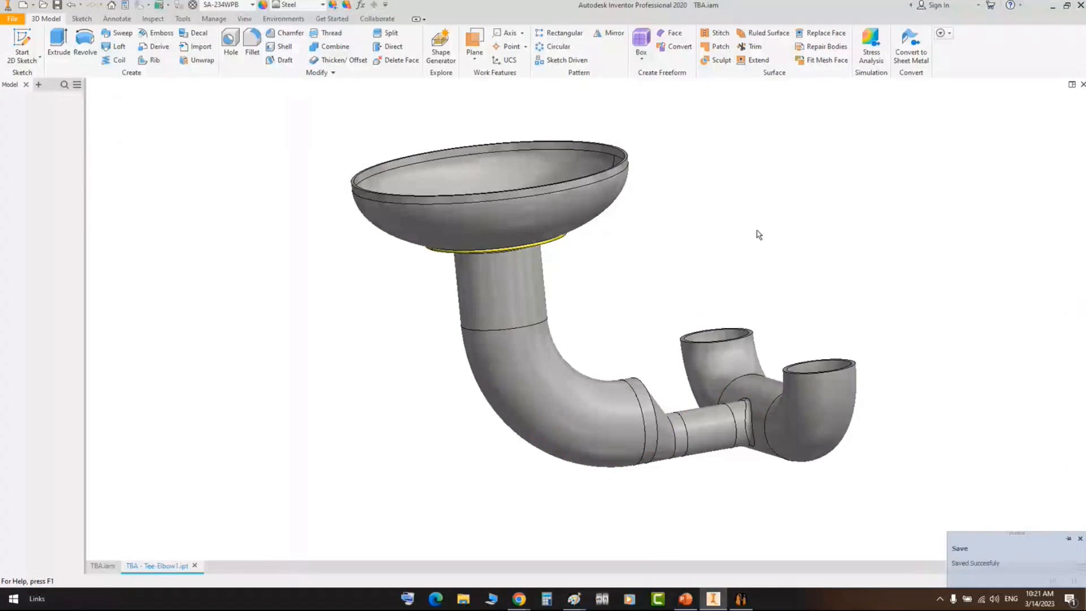
{"action": "middle_click_drag", "start_coordinate": [757, 230], "coordinate": [639, 337], "text": "shift"}
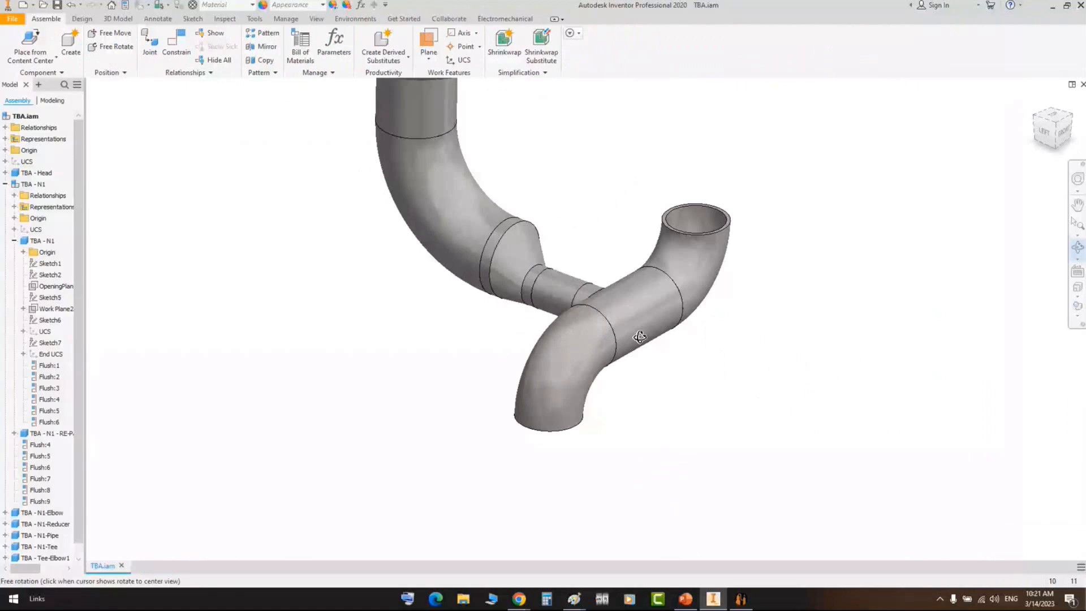
- Return to Static Equipment Generator, set N1-Tee's orientation to 90 and save it, and inspect the tee from both sides in Inventor
{"action": "key", "text": "alt+Tab"}
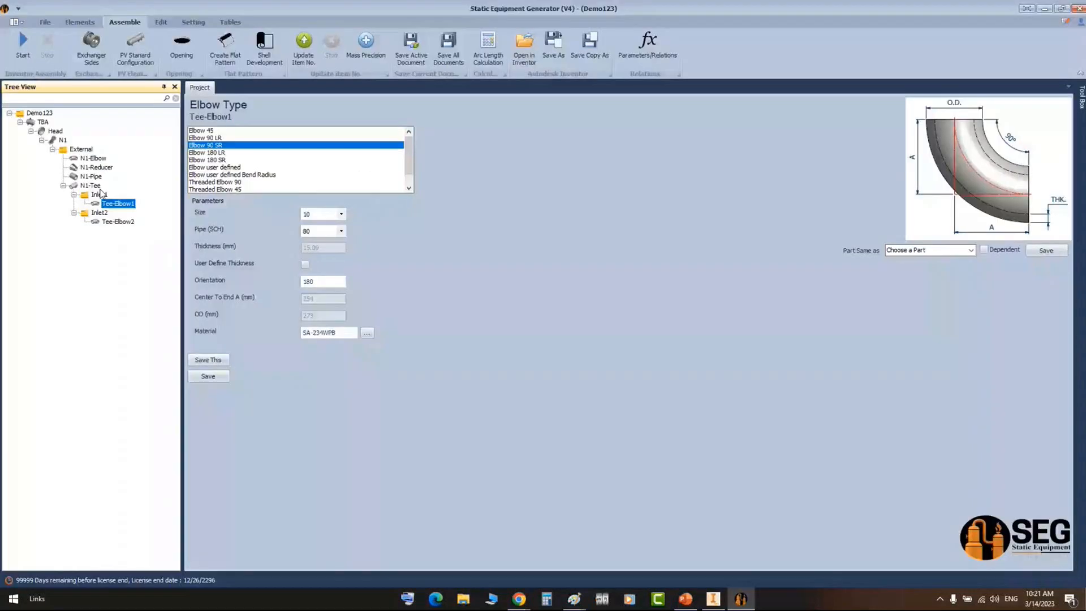
{"action": "left_click", "coordinate": [97, 186]}
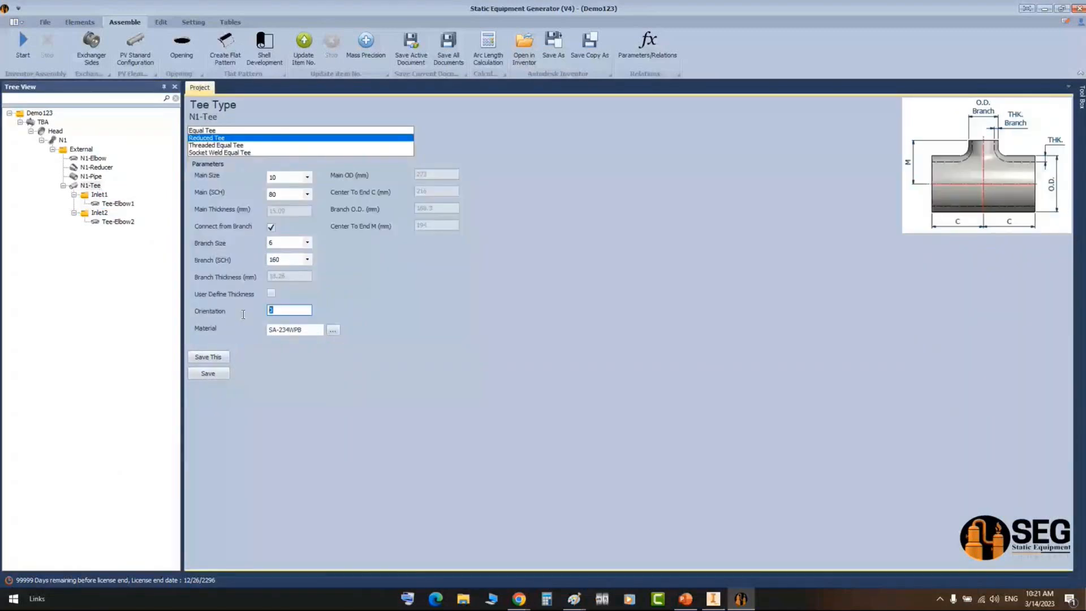
{"action": "type", "text": "90"}
{"action": "left_click", "coordinate": [208, 377]}
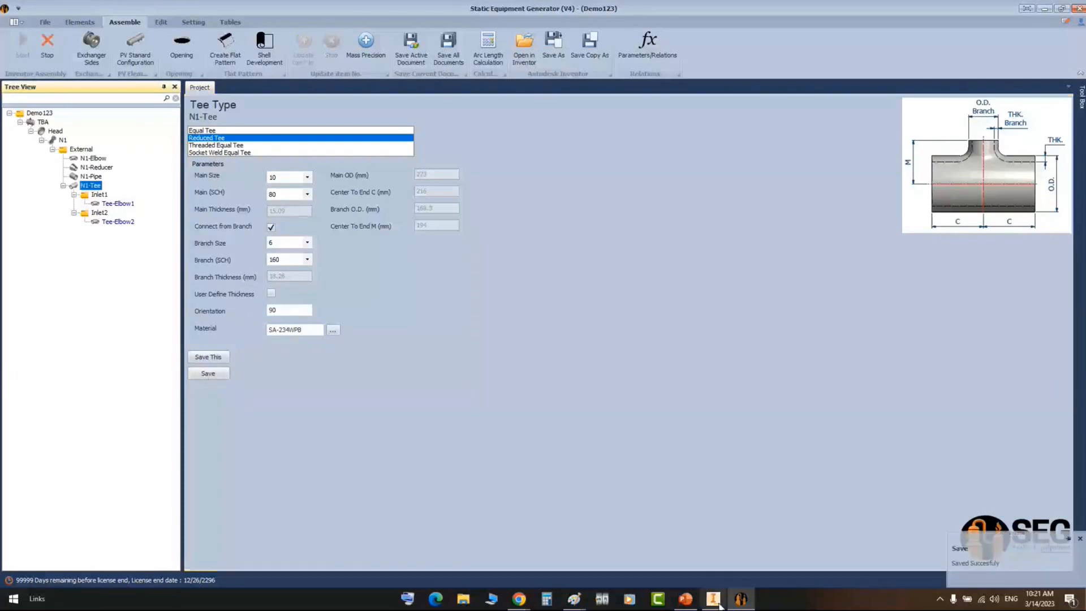
{"action": "left_click", "coordinate": [718, 603]}
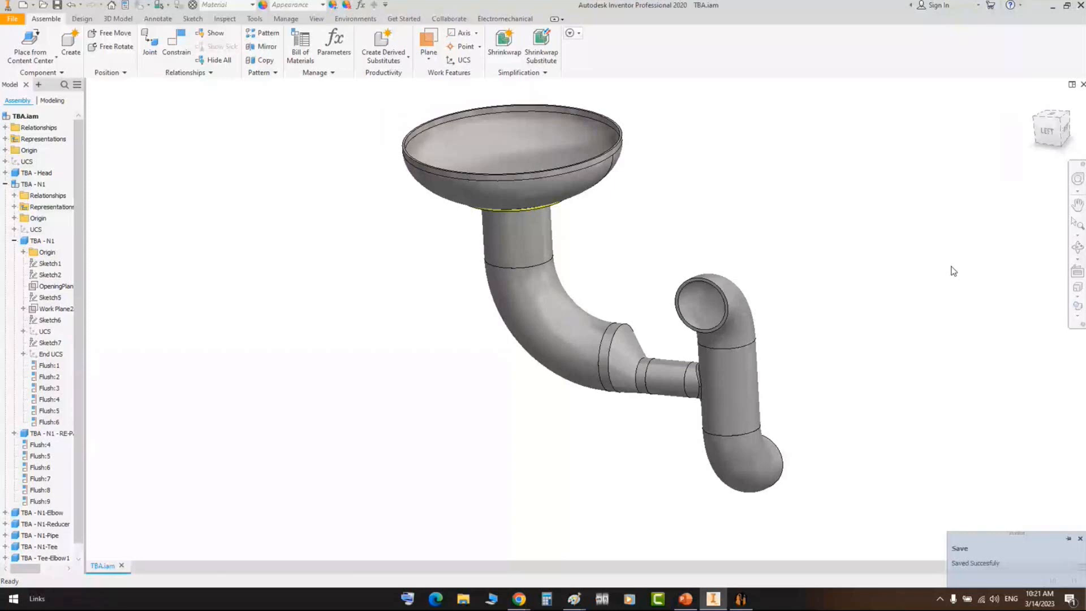
{"action": "middle_click_drag", "start_coordinate": [954, 270], "coordinate": [926, 290], "text": "shift"}
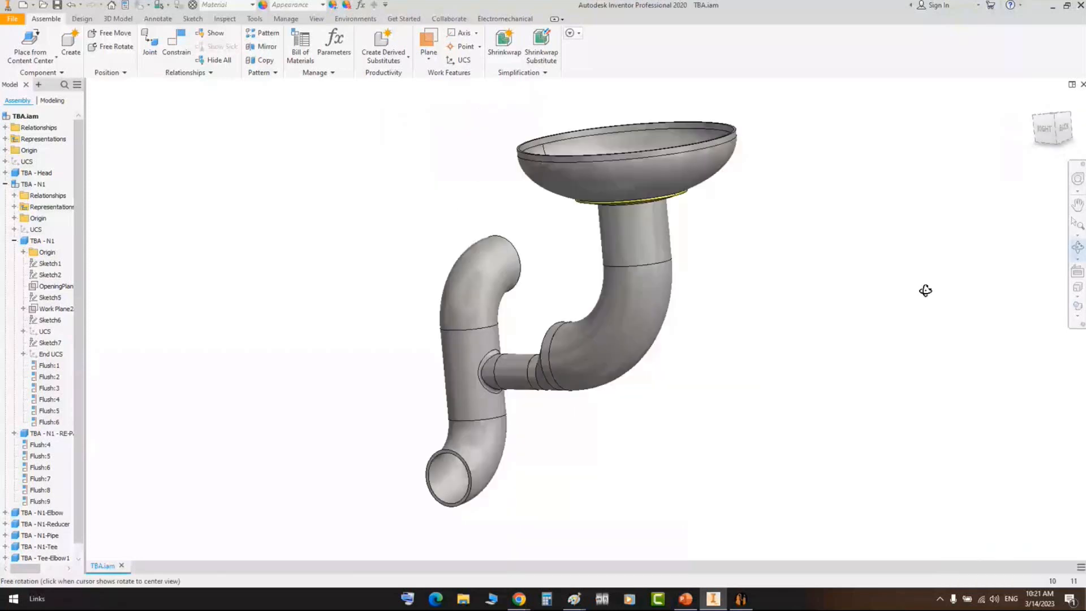
{"action": "middle_click_drag", "start_coordinate": [926, 290], "coordinate": [742, 304], "text": "shift"}
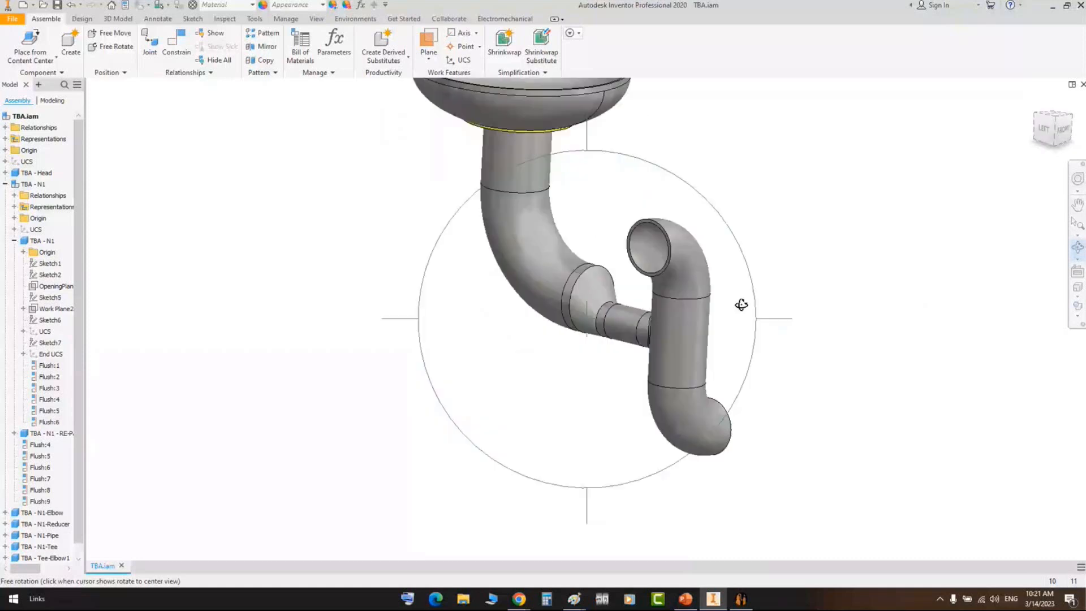
- Return to Static Equipment Generator and add a standard cone named Tee-Cone1 to N1-Tee's Inlet1 folder
{"action": "key", "text": "alt+Tab"}
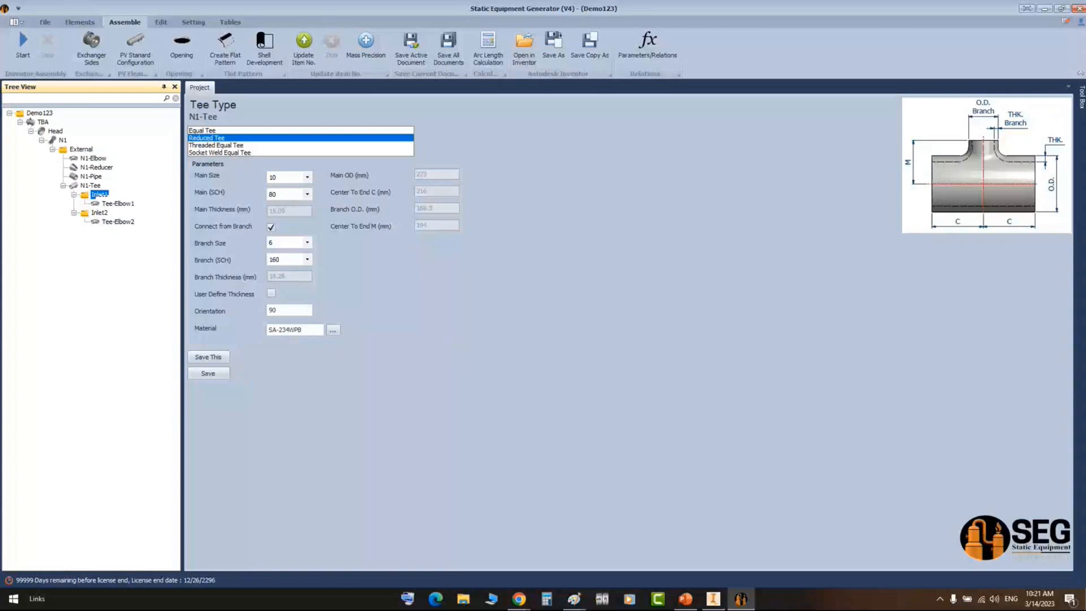
{"action": "left_click", "coordinate": [80, 22]}
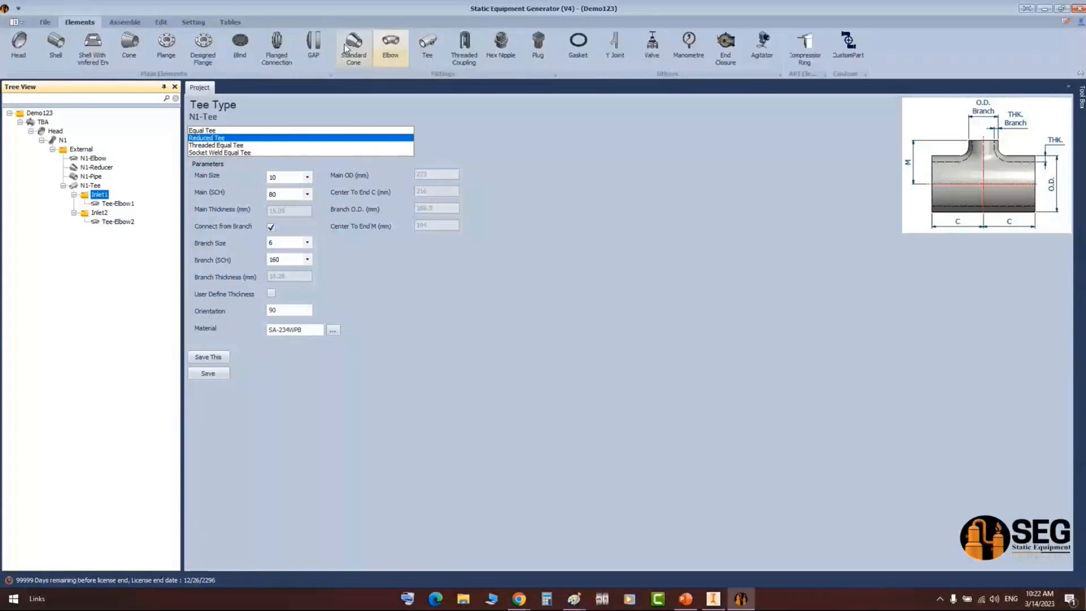
{"action": "left_click", "coordinate": [350, 49]}
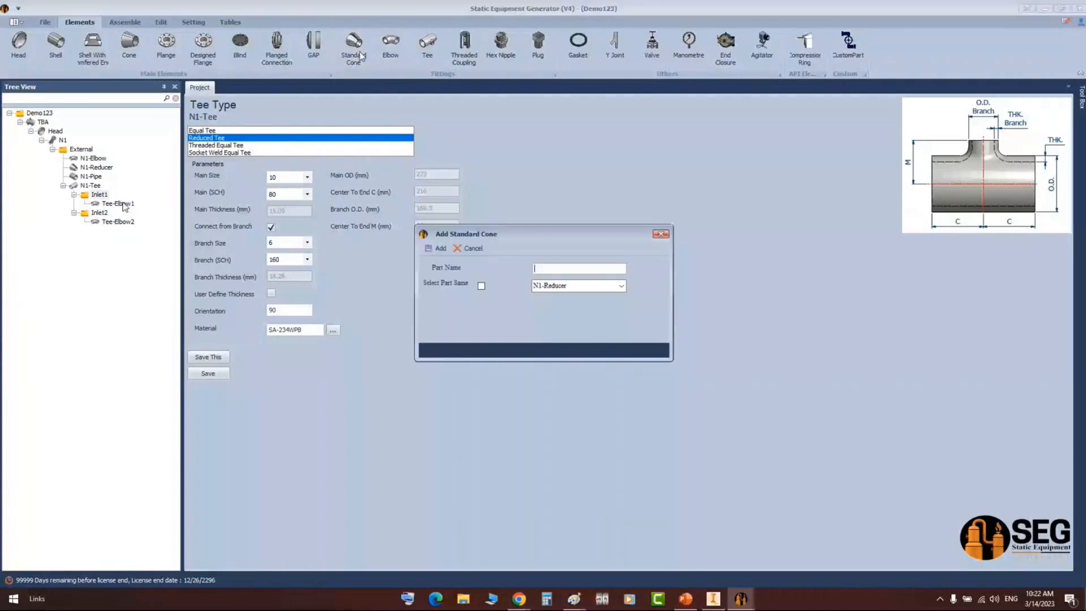
{"action": "type", "text": "Tee-Cone1"}
{"action": "key", "text": "Return"}
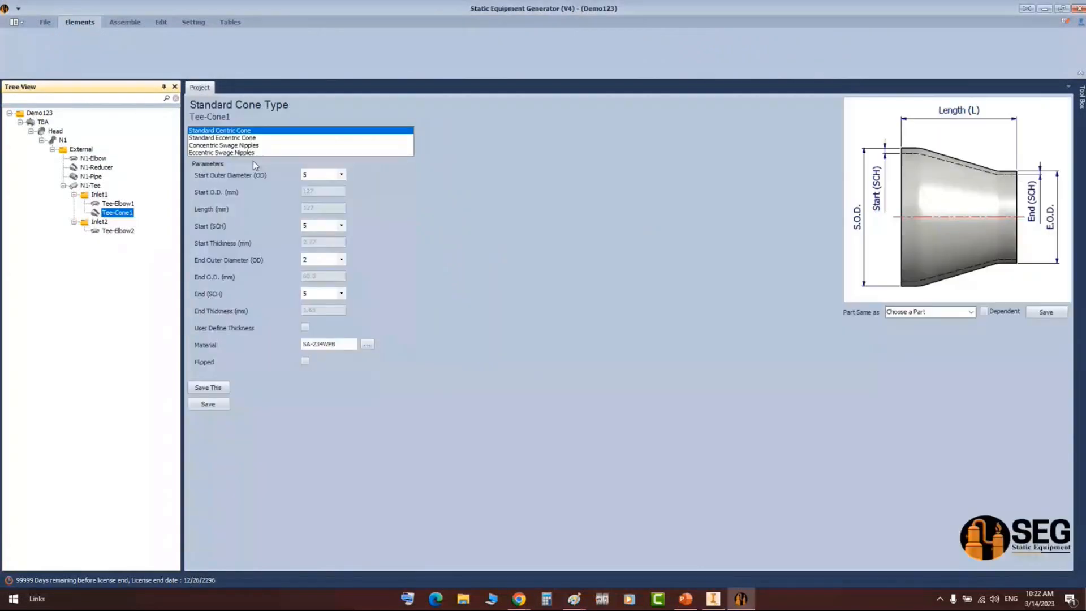
- Set Tee-Cone1's start outer diameter to 10 and its start schedule to 80
{"action": "left_click", "coordinate": [341, 174]}
{"action": "left_click", "coordinate": [317, 278]}
{"action": "left_click", "coordinate": [334, 226]}
{"action": "left_click", "coordinate": [309, 323]}
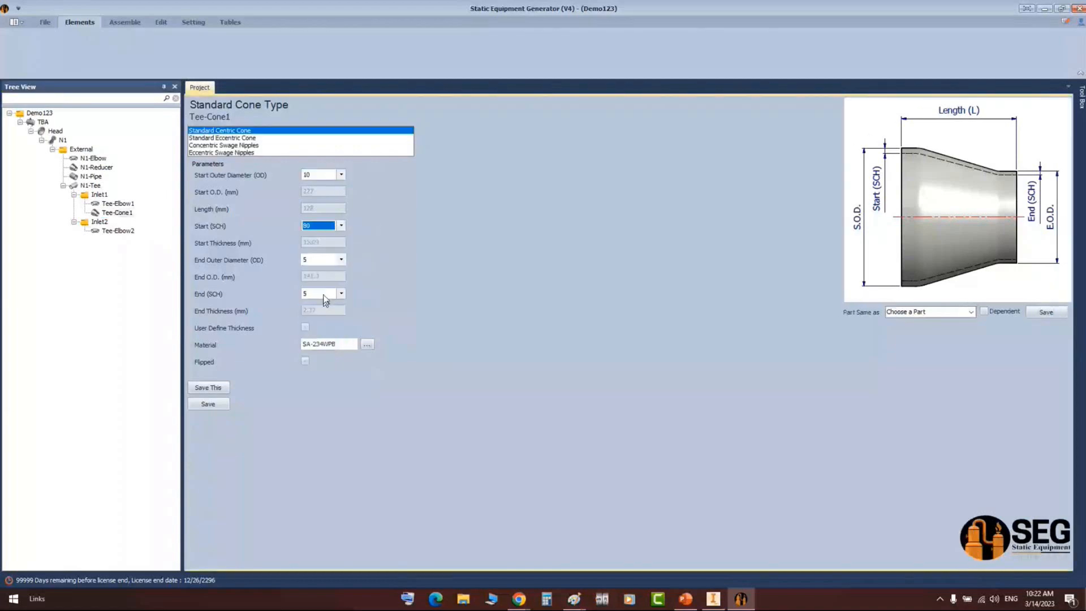
- Set Tee-Cone1's end outer diameter to 6 and save the cone
{"action": "left_click", "coordinate": [339, 260]}
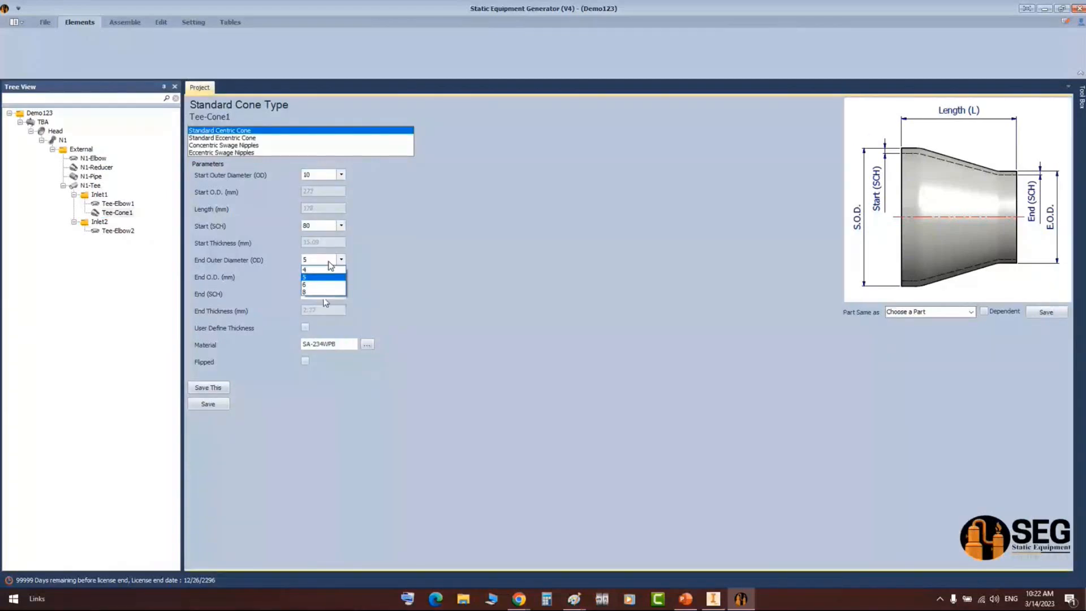
{"action": "left_click", "coordinate": [322, 277]}
{"action": "left_click", "coordinate": [327, 294]}
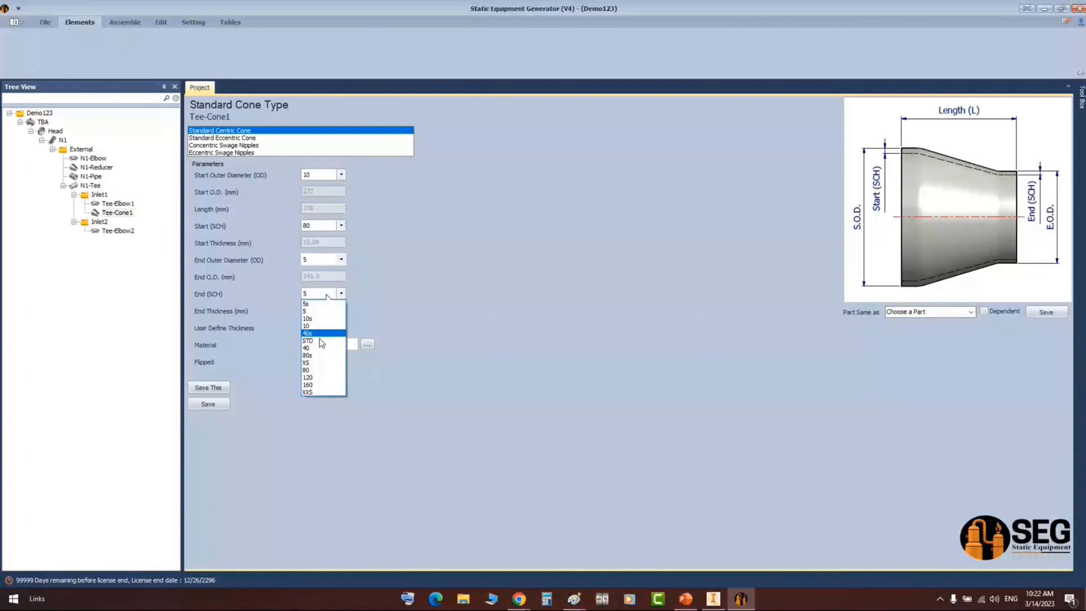
{"action": "left_click", "coordinate": [317, 370]}
{"action": "left_click", "coordinate": [327, 260]}
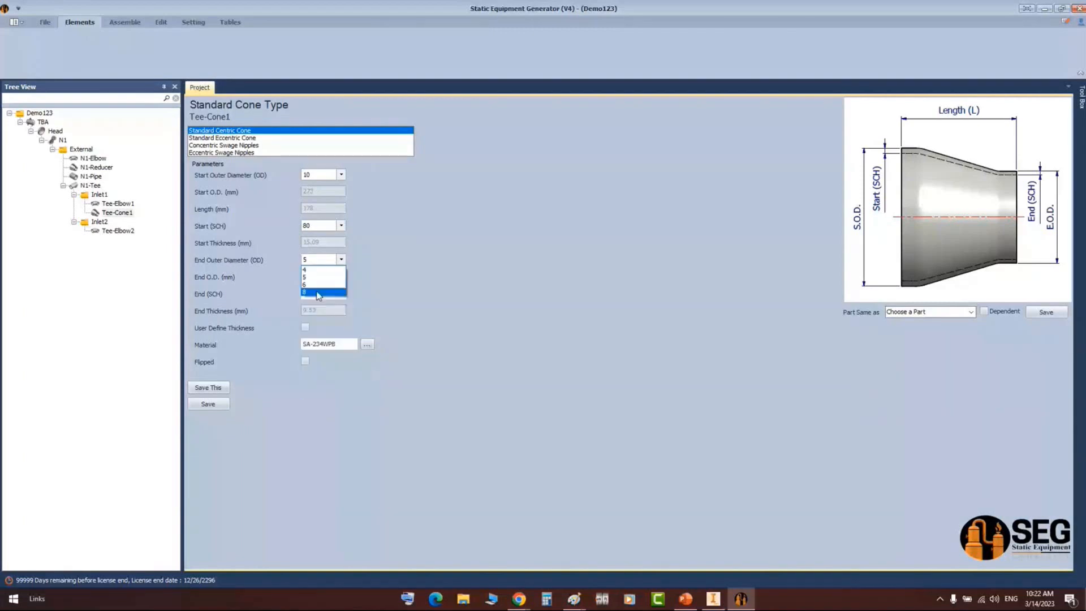
{"action": "left_click", "coordinate": [322, 284]}
{"action": "left_click", "coordinate": [208, 404]}
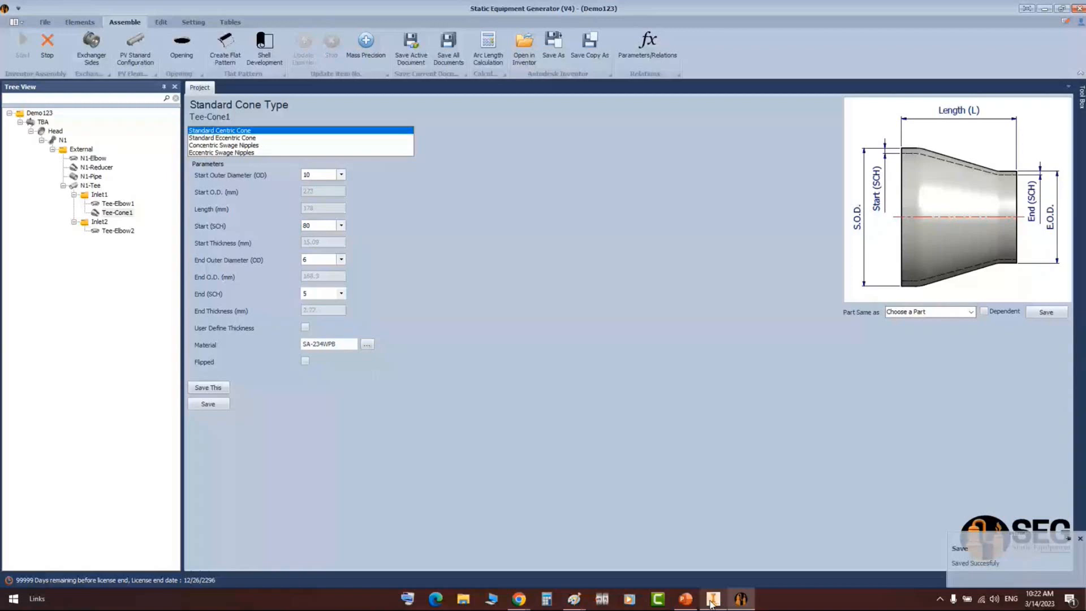
- Switch to Inventor and examine the cone attached to the lower elbow of the tee
{"action": "left_click", "coordinate": [712, 601]}
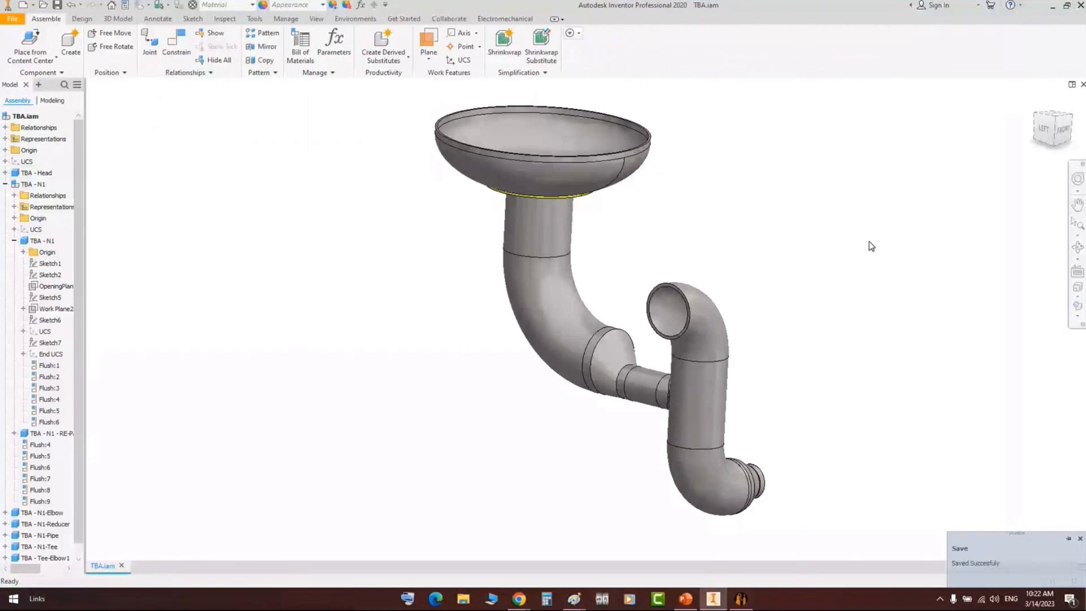
{"action": "mouse_move", "coordinate": [650, 345]}
{"action": "middle_mouse_down", "text": "shift"}
{"action": "mouse_move", "coordinate": [546, 354]}
{"action": "mouse_move", "coordinate": [644, 339]}
{"action": "middle_mouse_up", "text": "shift"}
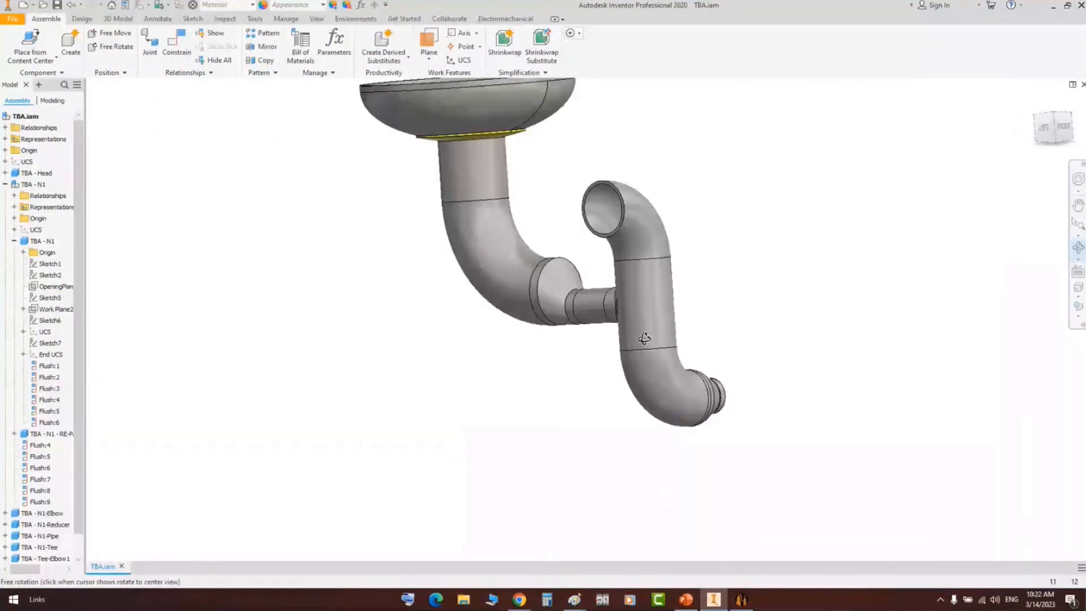
{"action": "middle_click_drag", "start_coordinate": [645, 341], "coordinate": [650, 368], "text": "shift"}
{"action": "right_click", "coordinate": [686, 345]}
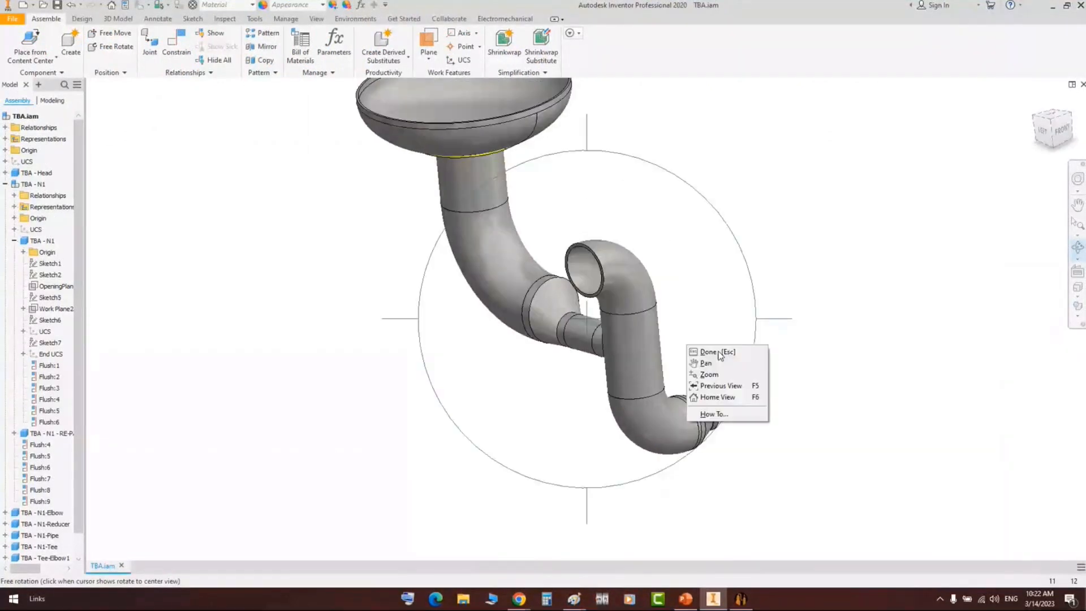
{"action": "left_click", "coordinate": [711, 352]}
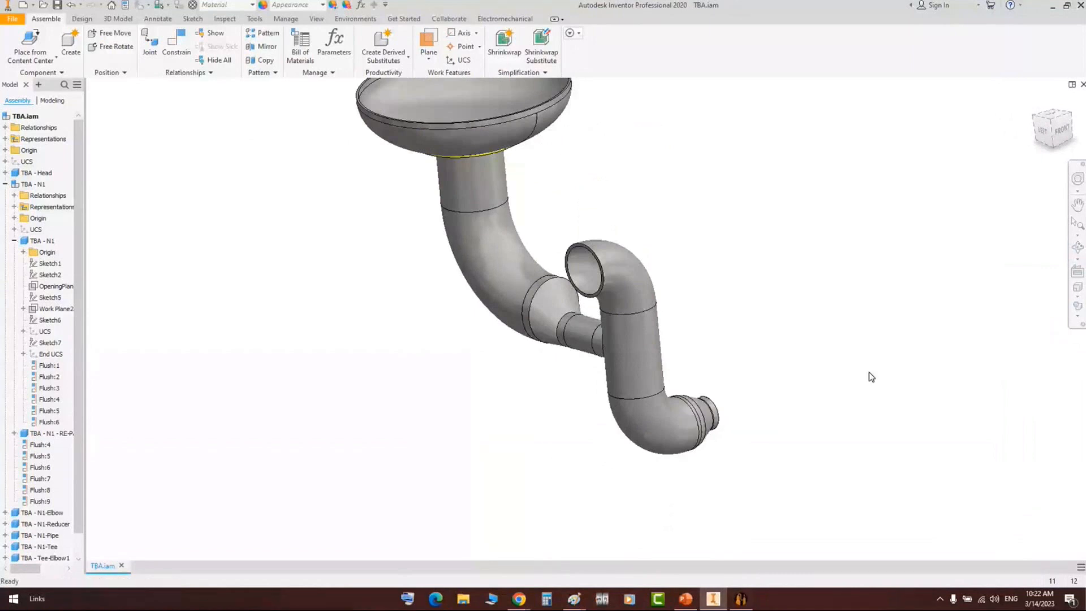
- Return to Static Equipment Generator, add a shell named Can1 to TBA with a length of 1000 mm, and save it
{"action": "left_click", "coordinate": [741, 599]}
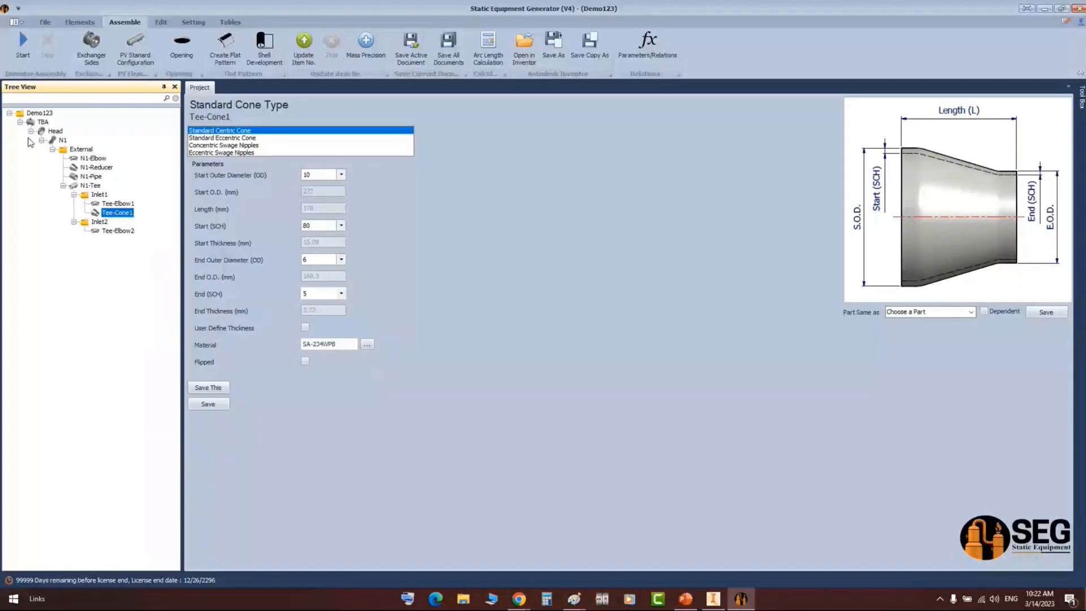
{"action": "left_click", "coordinate": [43, 122]}
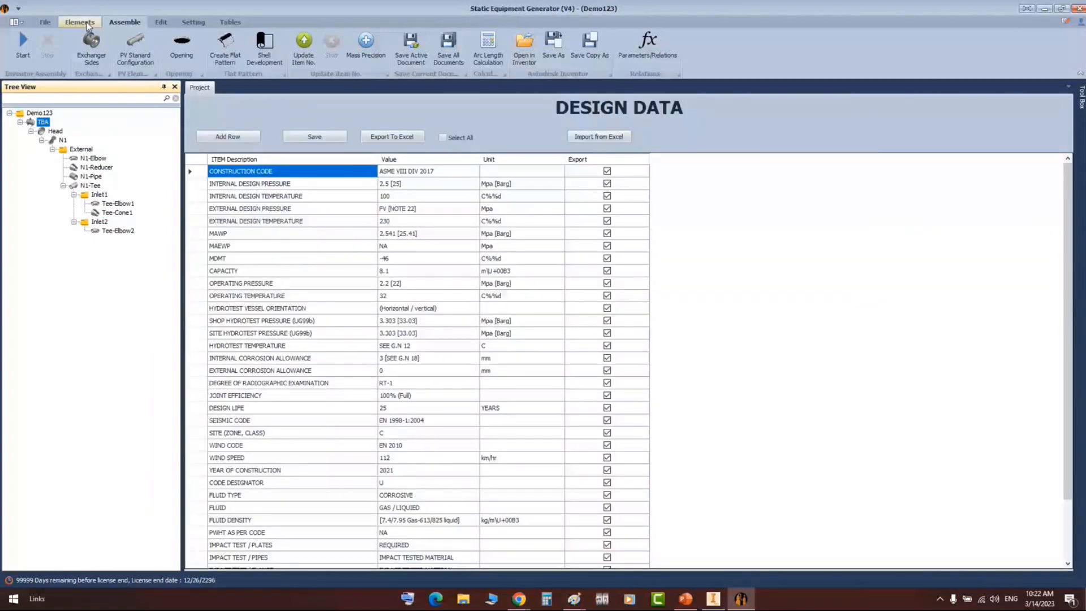
{"action": "left_click", "coordinate": [86, 26]}
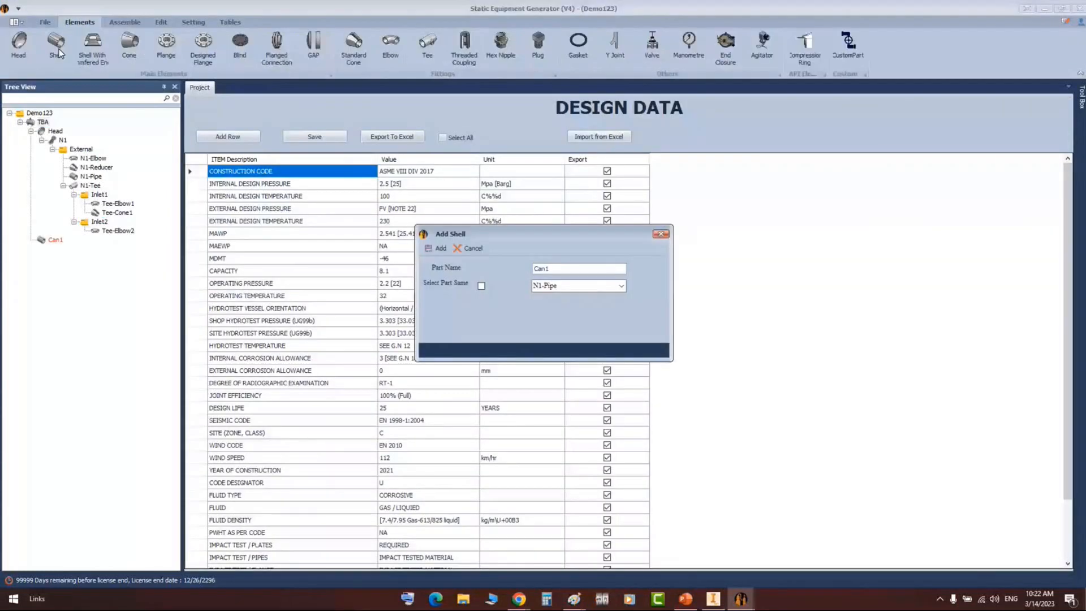
{"action": "left_click", "coordinate": [438, 248]}
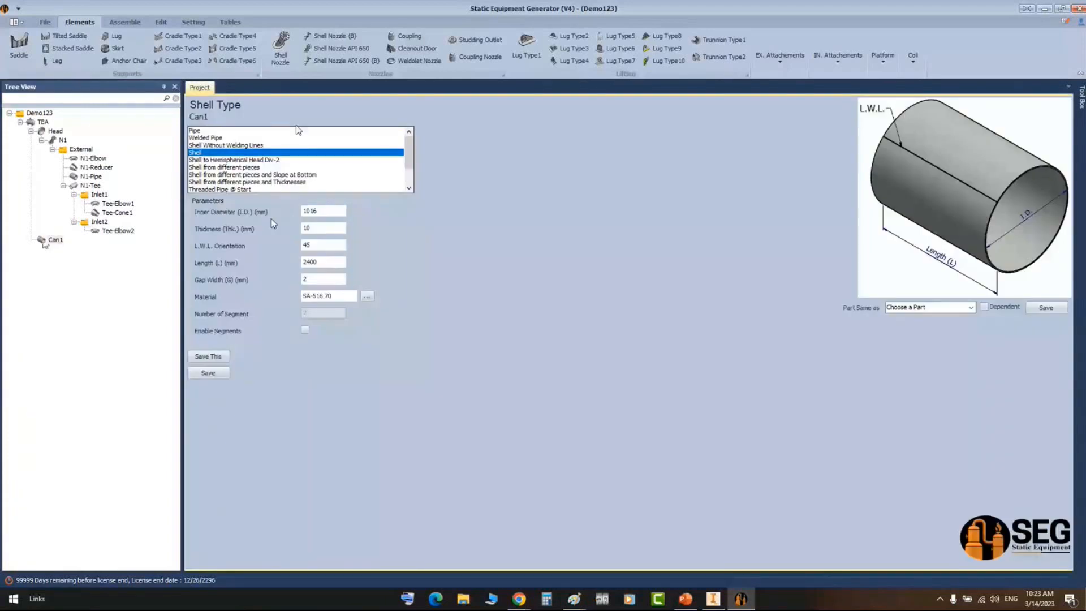
{"action": "left_click", "coordinate": [211, 373]}
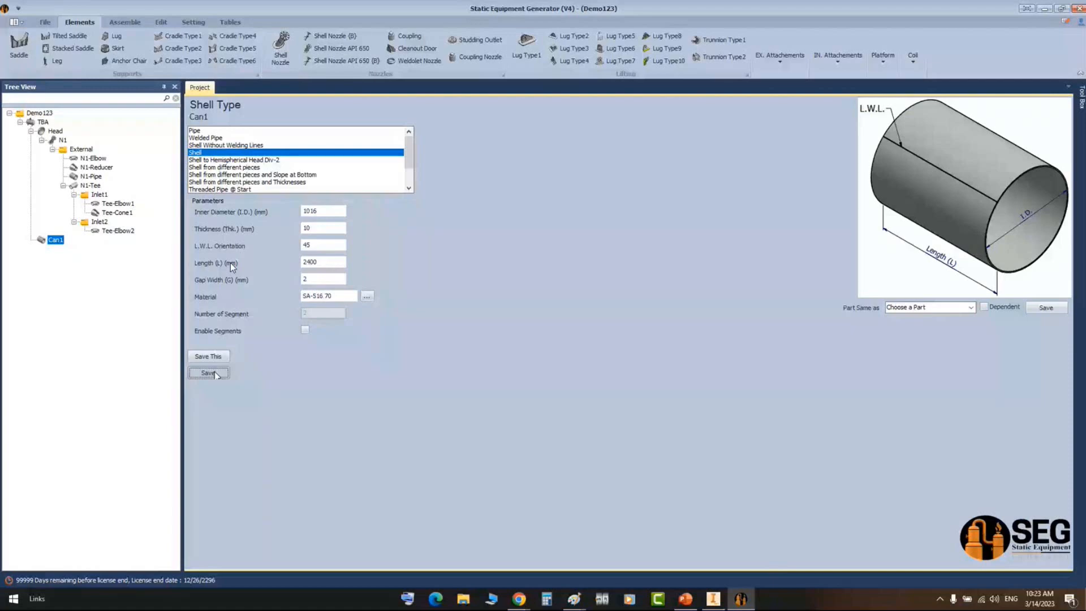
{"action": "left_click", "coordinate": [57, 239]}
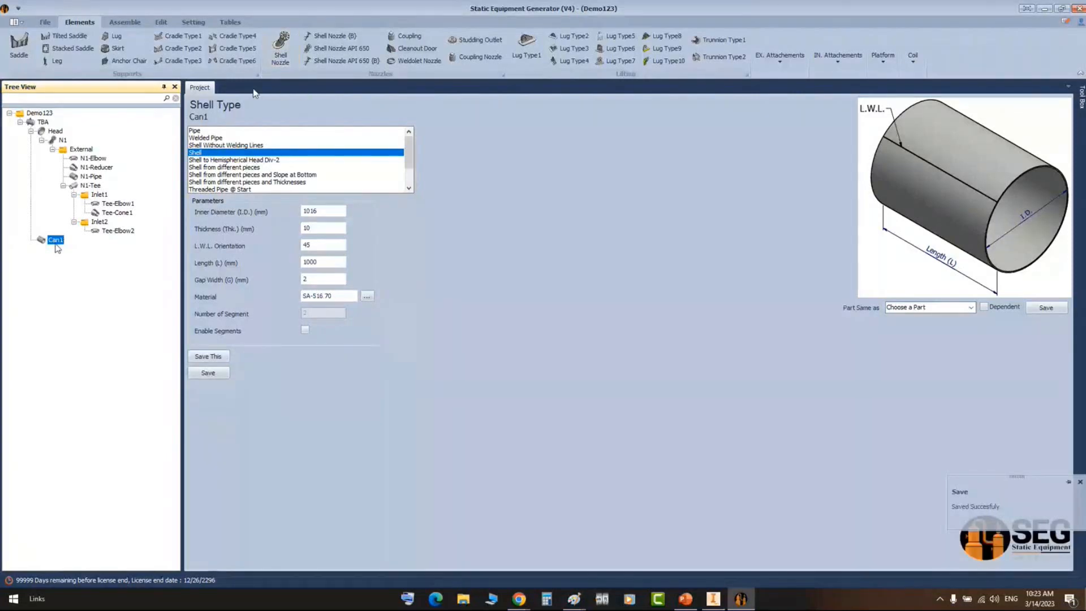
- Add a Shell Nozzle (B) named N2 to the Can1 shell
{"action": "left_click", "coordinate": [62, 140]}
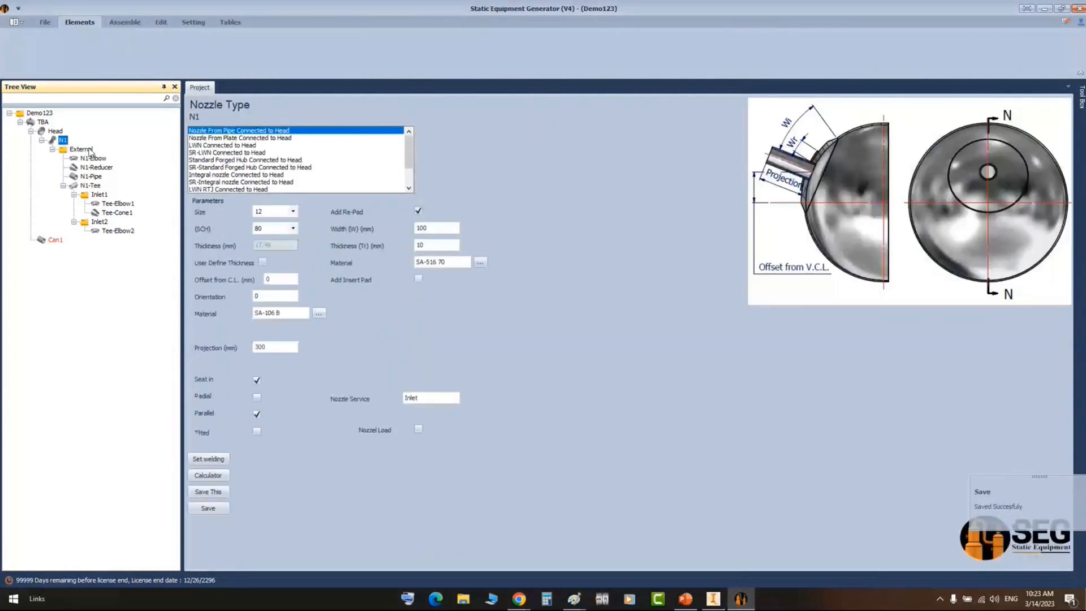
{"action": "left_click", "coordinate": [53, 240]}
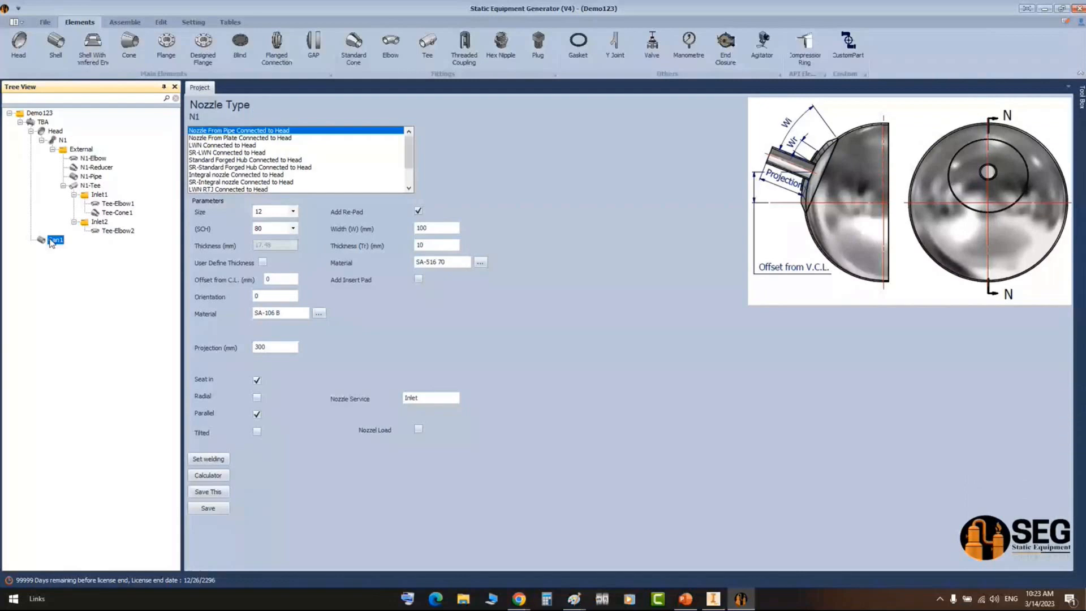
{"action": "left_click", "coordinate": [327, 36]}
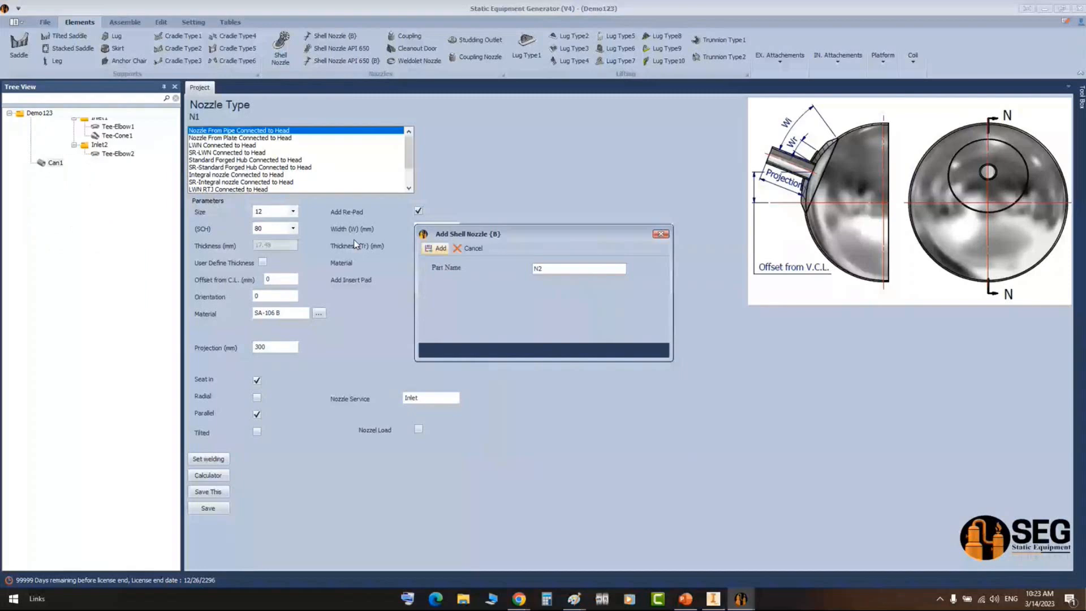
- Set nozzle N2 to size 10, schedule 80 and location 500 mm with a re-pad, and generate it in Inventor
{"action": "left_click", "coordinate": [293, 196]}
{"action": "left_click", "coordinate": [271, 263]}
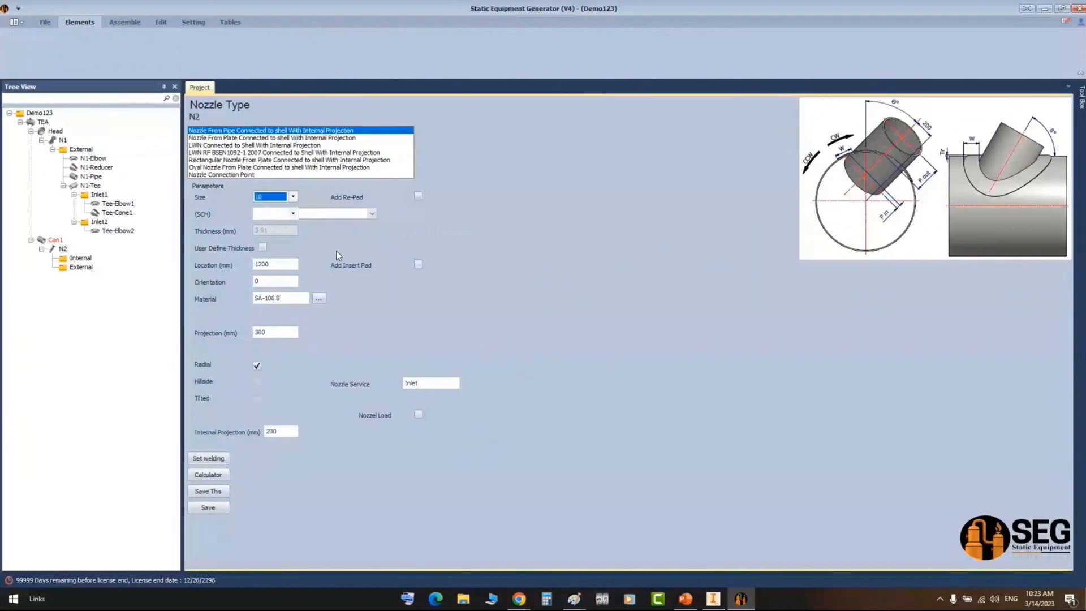
{"action": "left_click", "coordinate": [293, 213]}
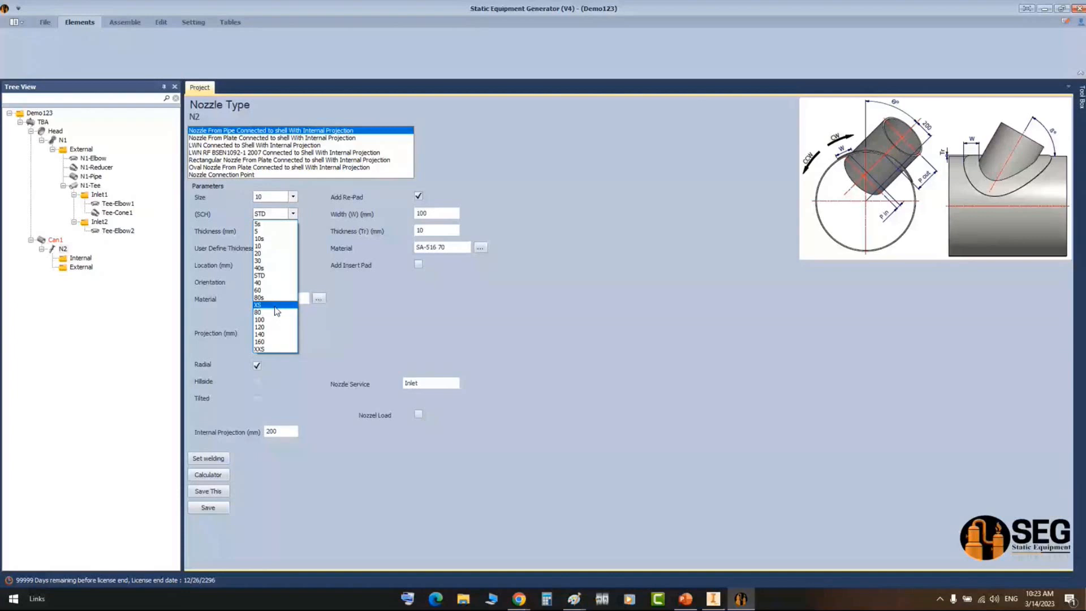
{"action": "left_click", "coordinate": [276, 312]}
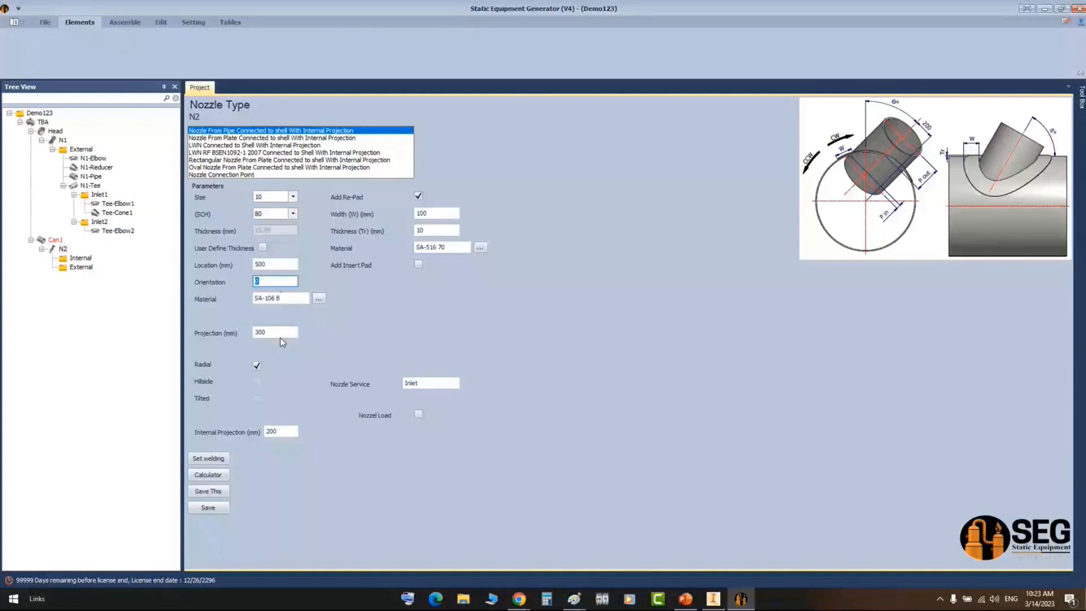
{"action": "left_click", "coordinate": [267, 433]}
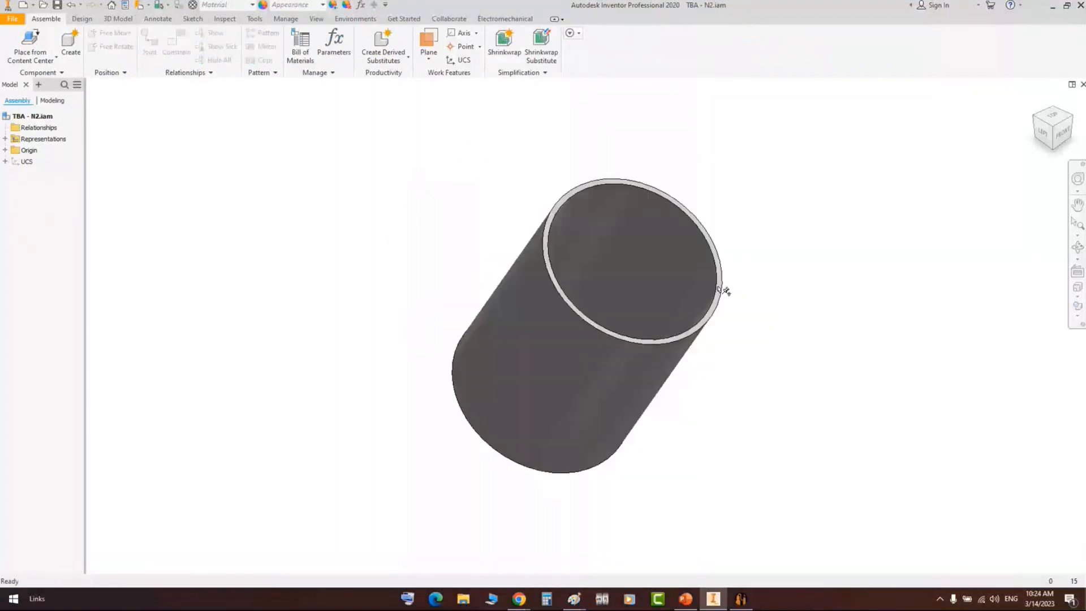
{"action": "left_click", "coordinate": [722, 290]}
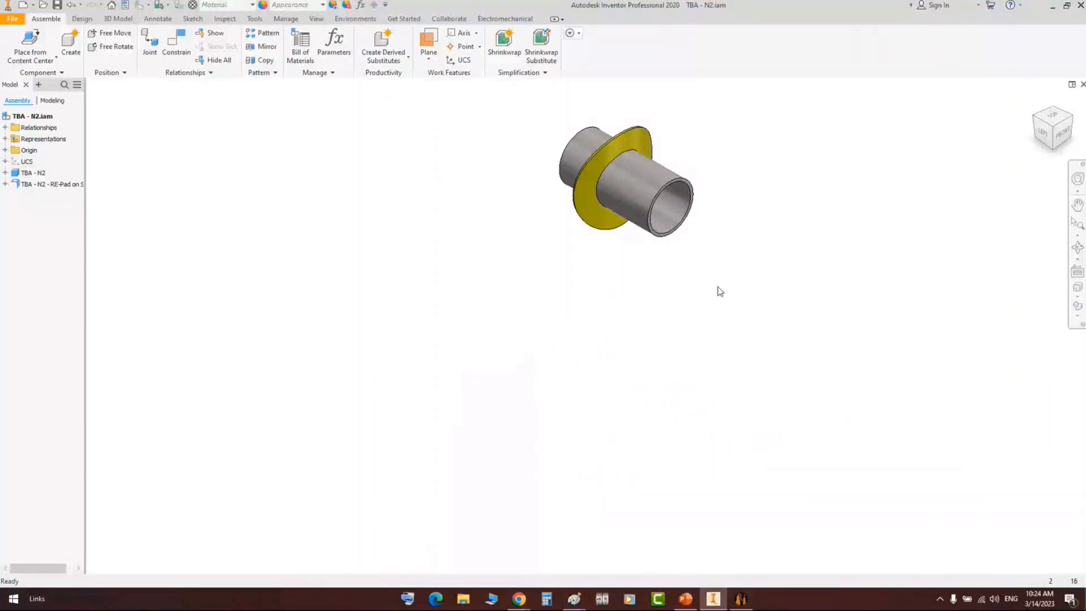
- Close the TBA - N2 assembly and view the TBA vessel with its new shell nozzle from the top
{"action": "left_click", "coordinate": [1082, 84]}
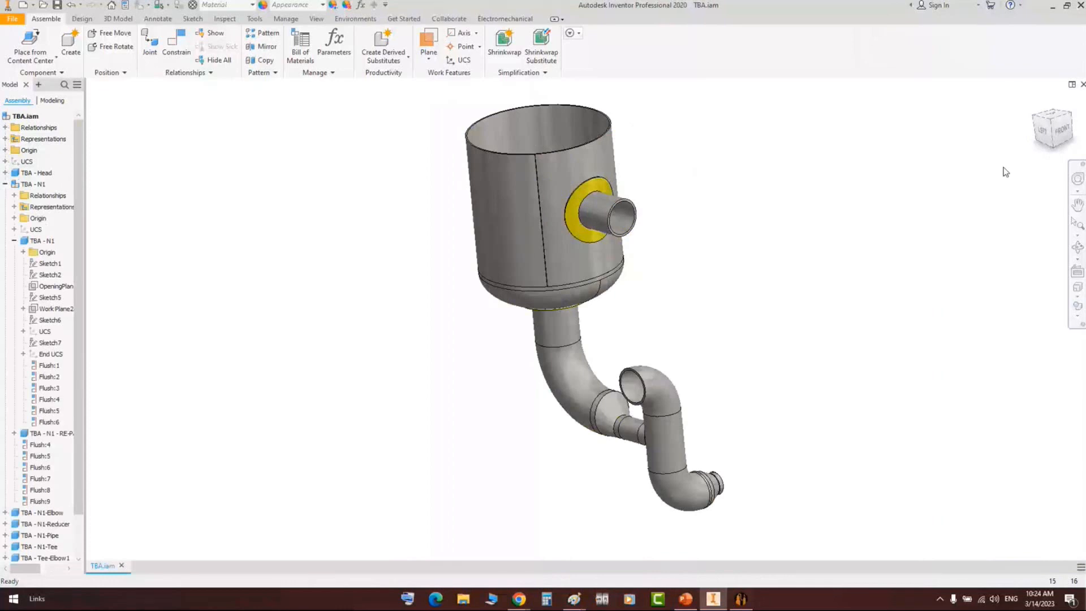
{"action": "middle_click_drag", "start_coordinate": [1006, 172], "coordinate": [726, 293], "text": "shift"}
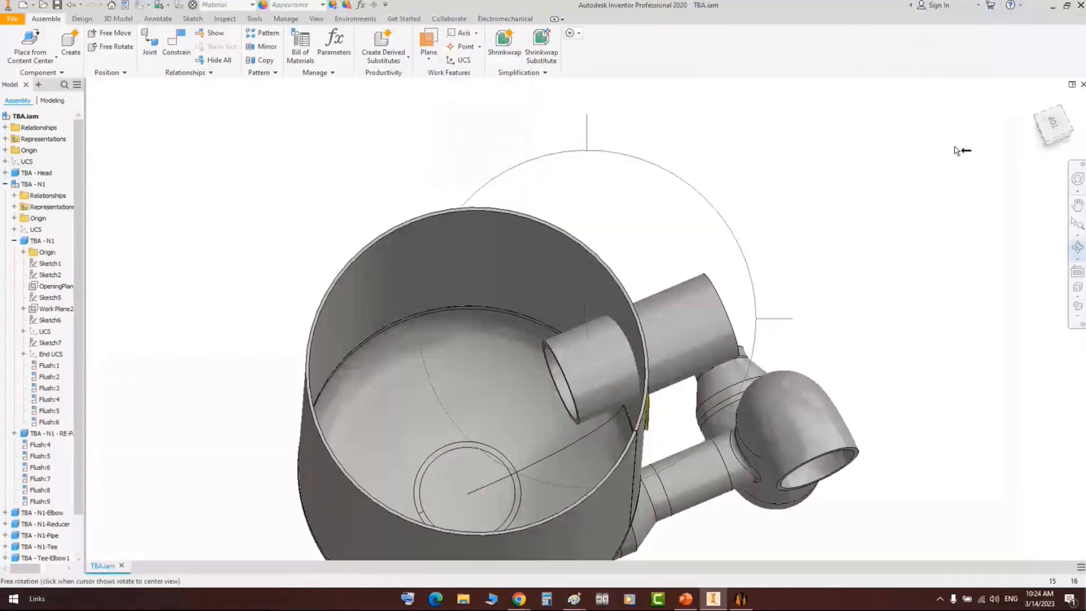
{"action": "left_click", "coordinate": [1050, 134]}
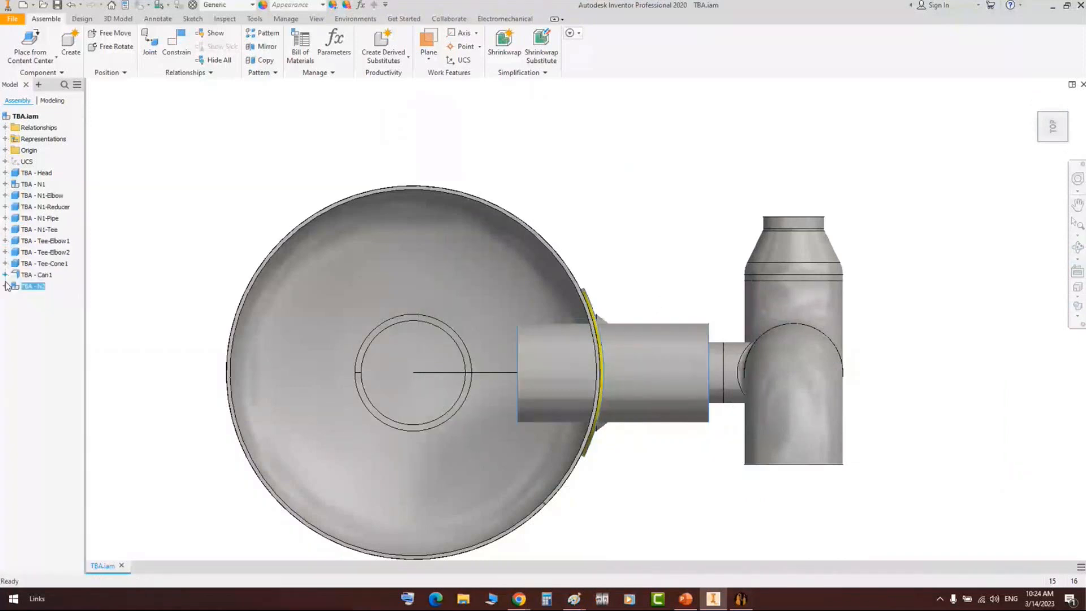
- Expand nozzle N2 in the TBA model and highlight its End External UCS and End Internal UCS to examine both nozzle ends
{"action": "left_click", "coordinate": [5, 286]}
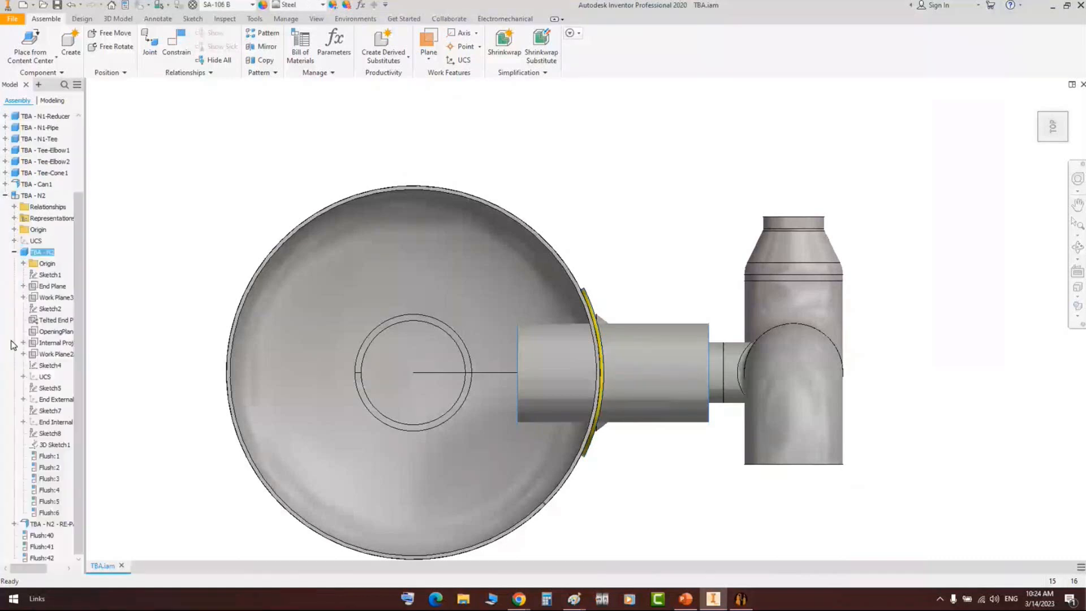
{"action": "left_click_drag", "start_coordinate": [83, 407], "coordinate": [132, 408]}
{"action": "left_click", "coordinate": [64, 422]}
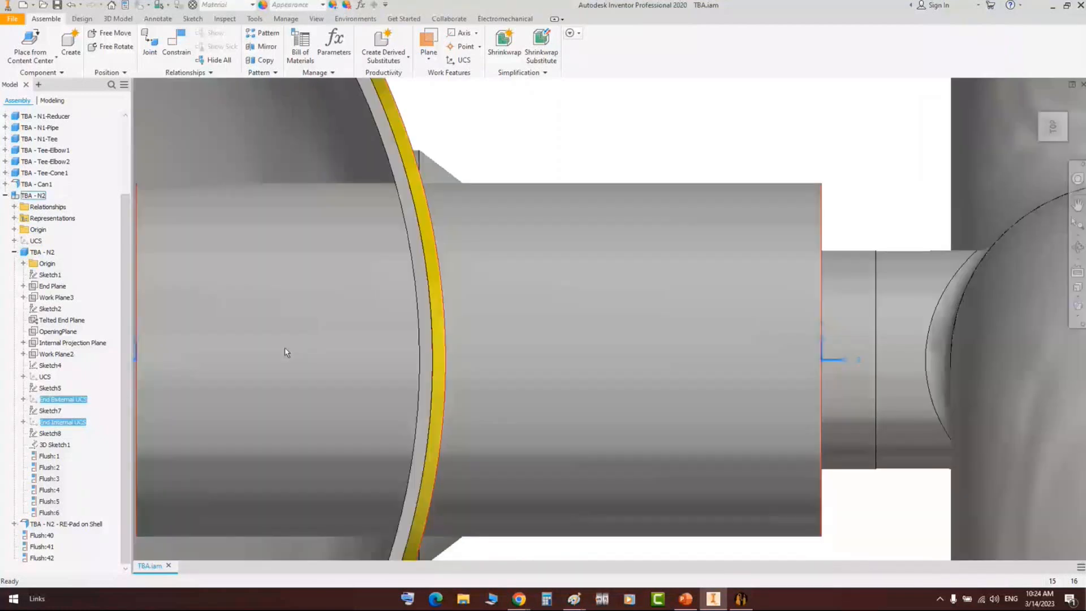
{"action": "middle_click_drag", "start_coordinate": [285, 352], "coordinate": [505, 199], "text": "shift"}
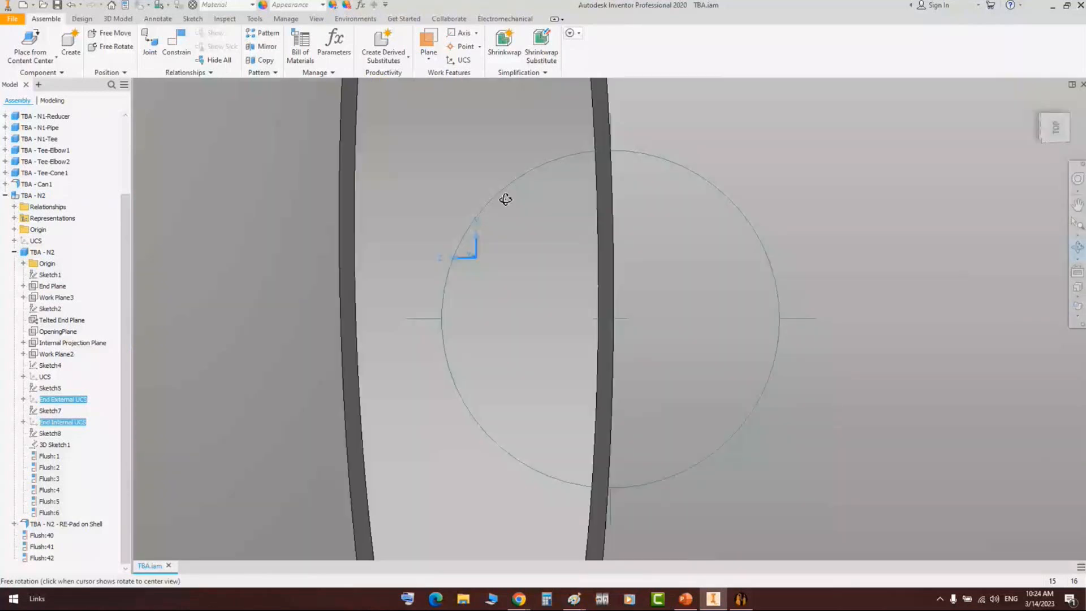
{"action": "middle_click_drag", "start_coordinate": [505, 199], "coordinate": [611, 324], "text": "shift"}
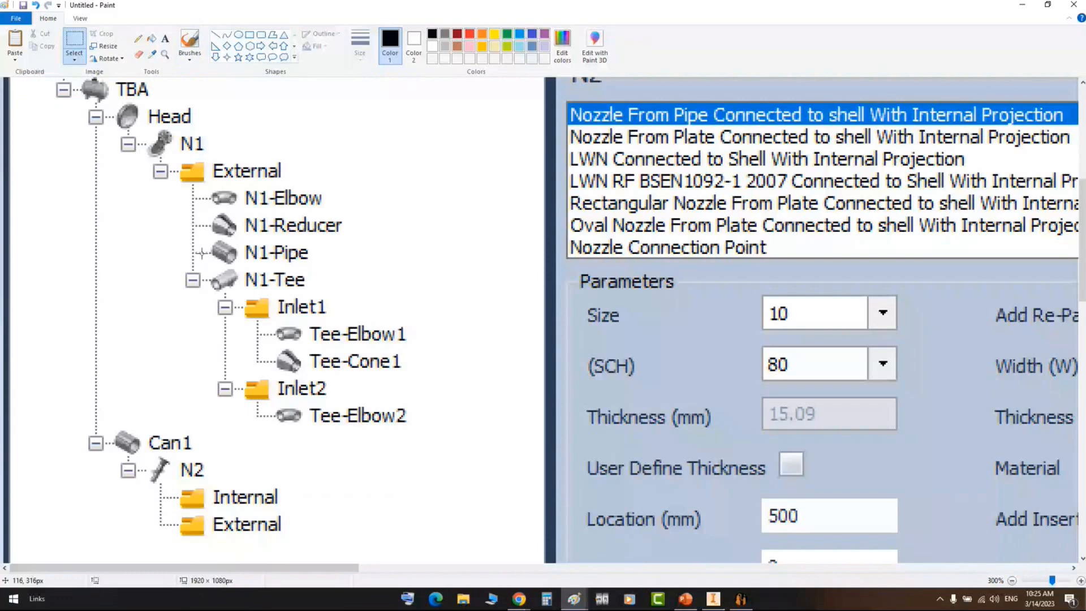
- In Paint, draw red block arrows with a thinner outline pointing at N2's Internal and External folders on the tree screenshot
{"action": "left_click", "coordinate": [249, 34]}
{"action": "left_click", "coordinate": [360, 45]}
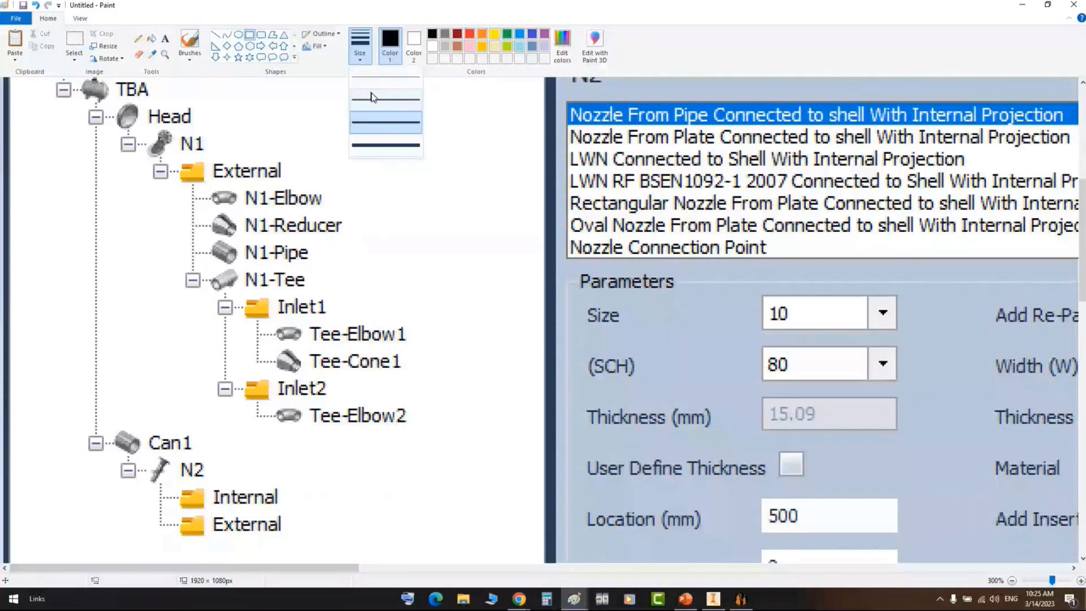
{"action": "left_click", "coordinate": [372, 98]}
{"action": "left_click", "coordinate": [469, 33]}
{"action": "scroll", "coordinate": [112, 340], "scroll_direction": "down", "scroll_amount": 2}
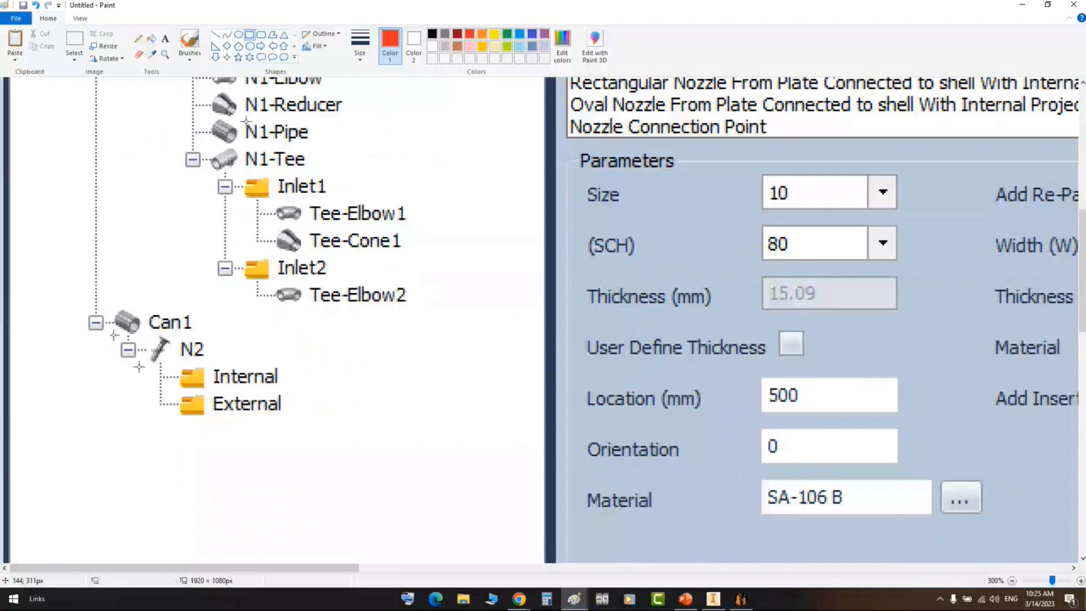
{"action": "left_click", "coordinate": [272, 46]}
{"action": "left_click_drag", "start_coordinate": [367, 368], "coordinate": [289, 388]}
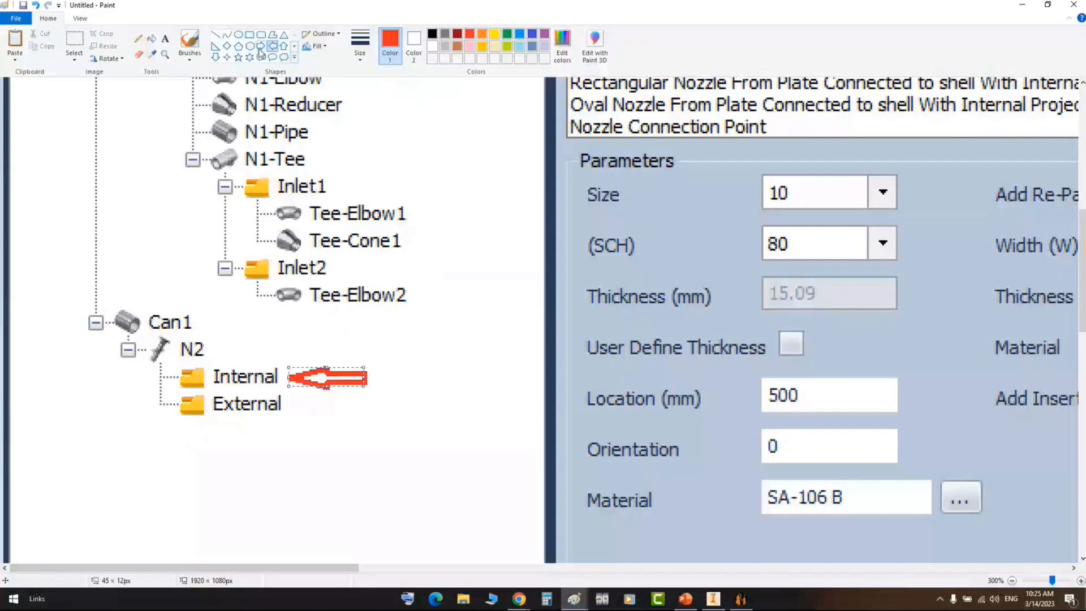
{"action": "left_click", "coordinate": [260, 47]}
{"action": "left_click_drag", "start_coordinate": [90, 398], "coordinate": [157, 414]}
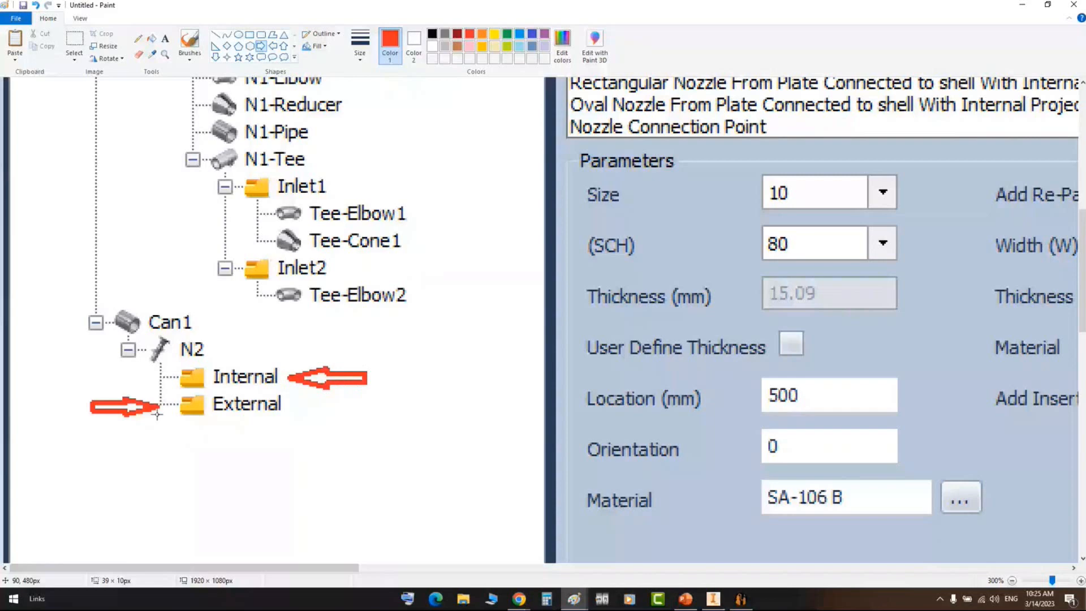
- Draw a red right-pointing arrow beside N1's External folder, placing it clear of the folder icon
{"action": "scroll", "coordinate": [382, 285], "scroll_direction": "up", "scroll_amount": 4}
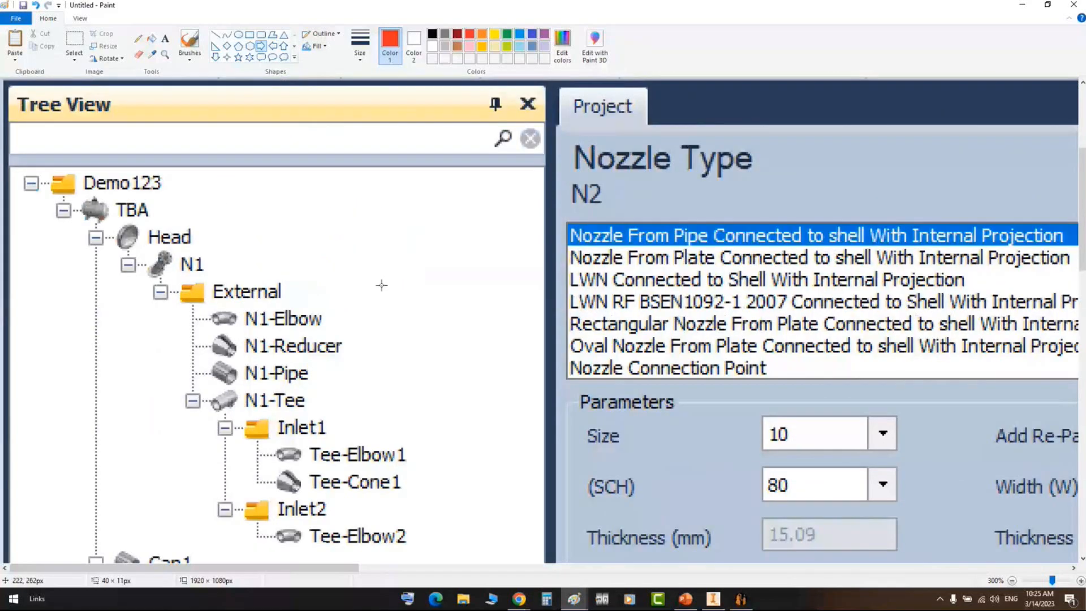
{"action": "left_click_drag", "start_coordinate": [210, 303], "coordinate": [106, 275]}
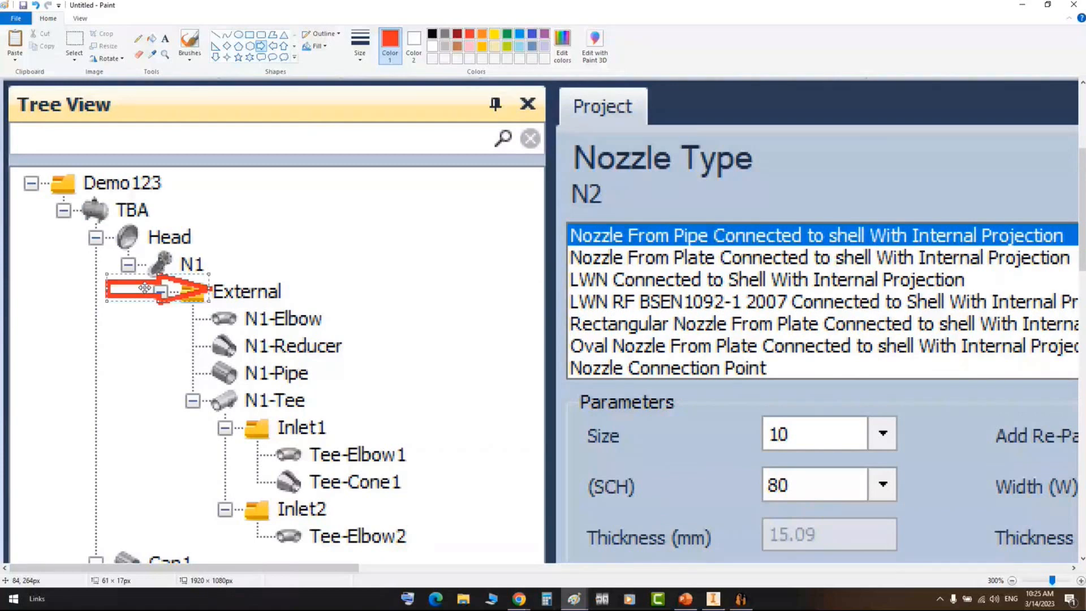
{"action": "left_click_drag", "start_coordinate": [145, 287], "coordinate": [76, 287]}
{"action": "left_click", "coordinate": [193, 287]}
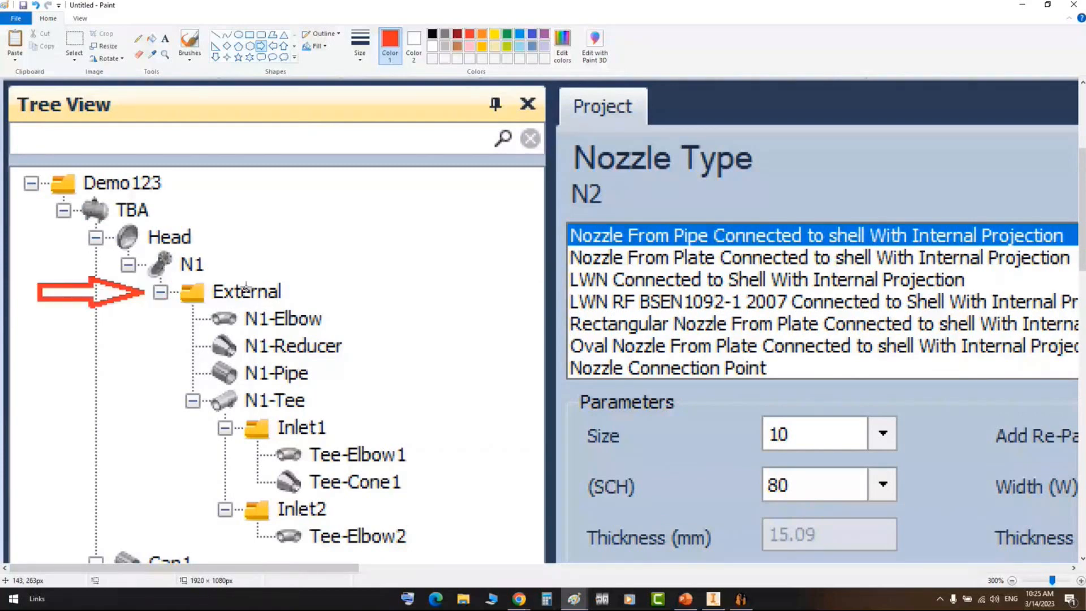
{"action": "scroll", "coordinate": [246, 287], "scroll_direction": "down", "scroll_amount": 3}
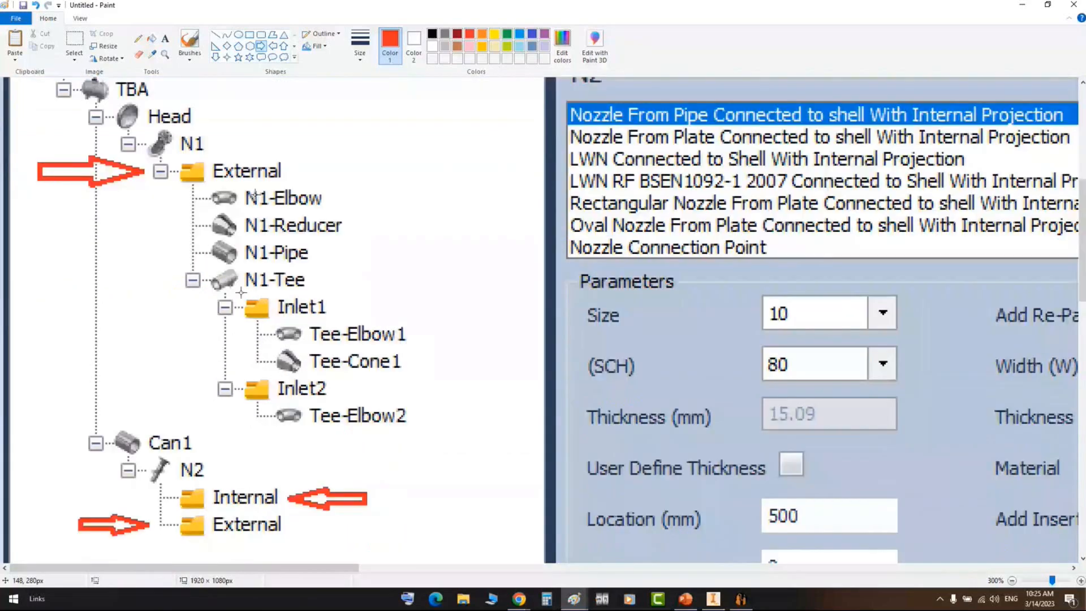
{"action": "scroll", "coordinate": [241, 293], "scroll_direction": "down", "scroll_amount": 3}
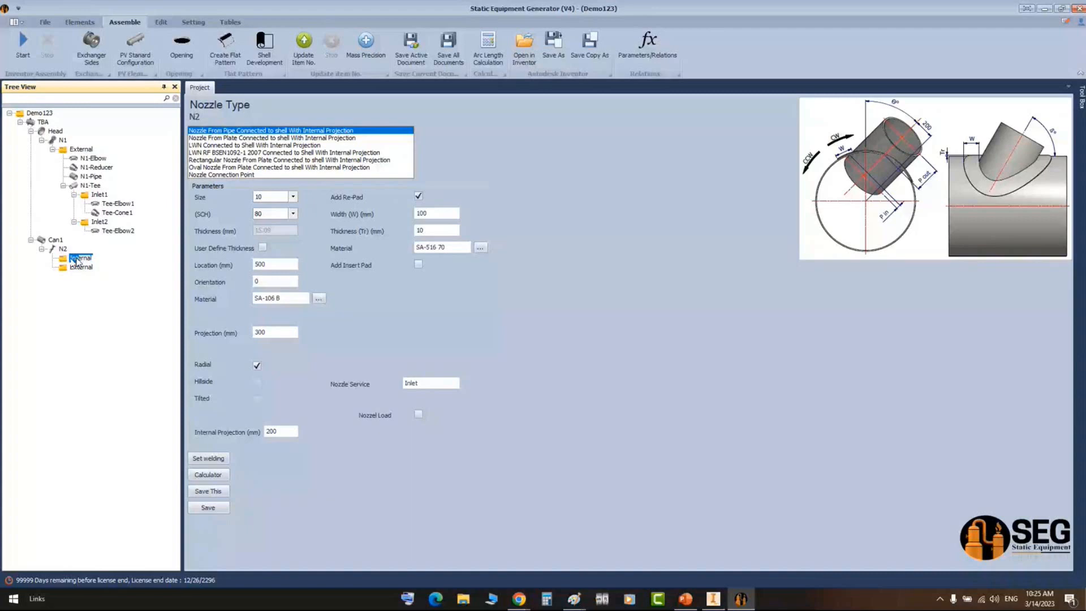
- In Static Equipment Generator, add an elbow named N2-Elbow to nozzle N2's Internal folder
{"action": "left_click", "coordinate": [79, 21]}
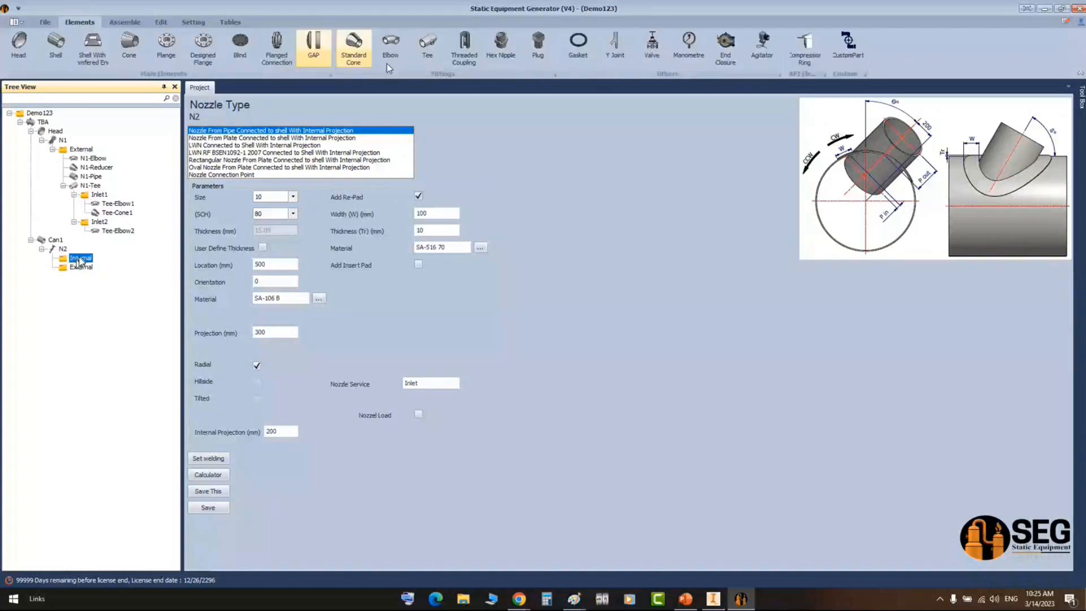
{"action": "left_click", "coordinate": [387, 62]}
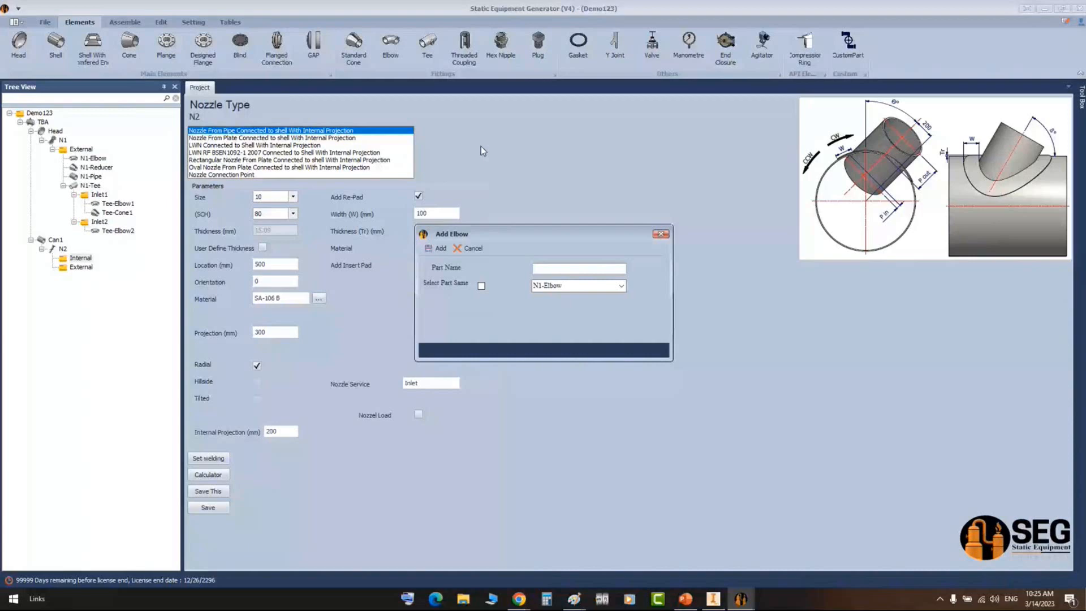
{"action": "type", "text": "N2-Elbow"}
{"action": "key", "text": "Return"}
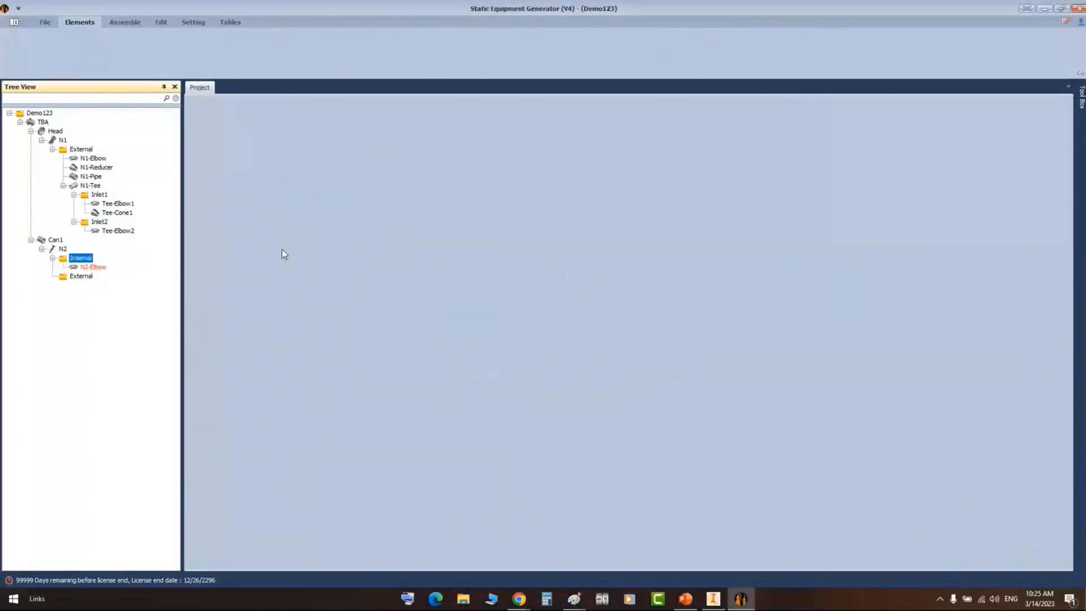
- Define N2-Elbow as Elbow 90 SR with size 10 and schedule 80, save it, and generate it in Inventor
{"action": "left_click", "coordinate": [104, 267]}
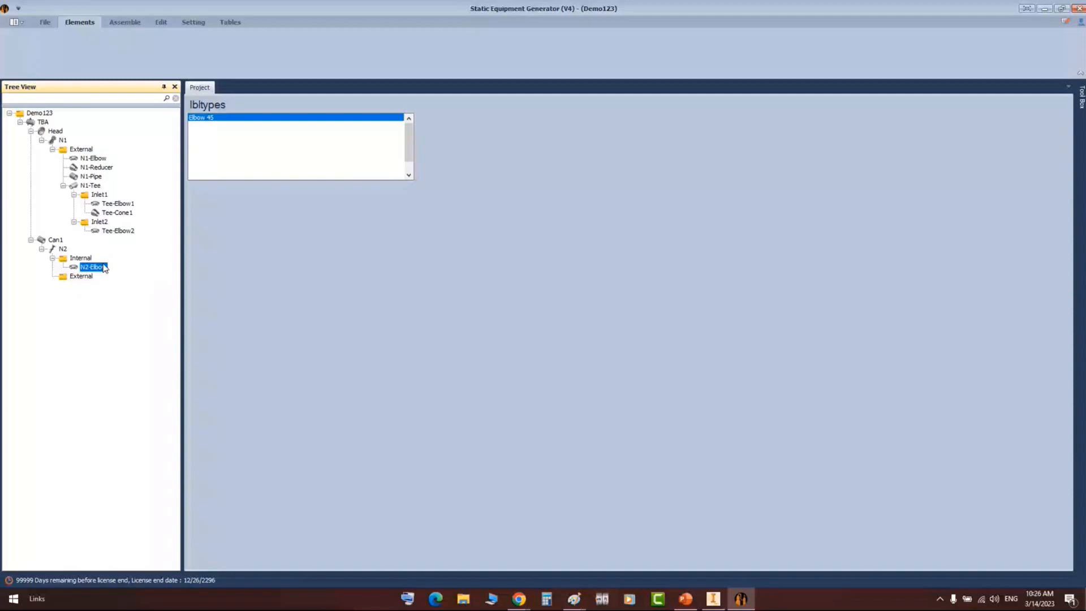
{"action": "left_click", "coordinate": [205, 145]}
{"action": "left_click", "coordinate": [340, 214]}
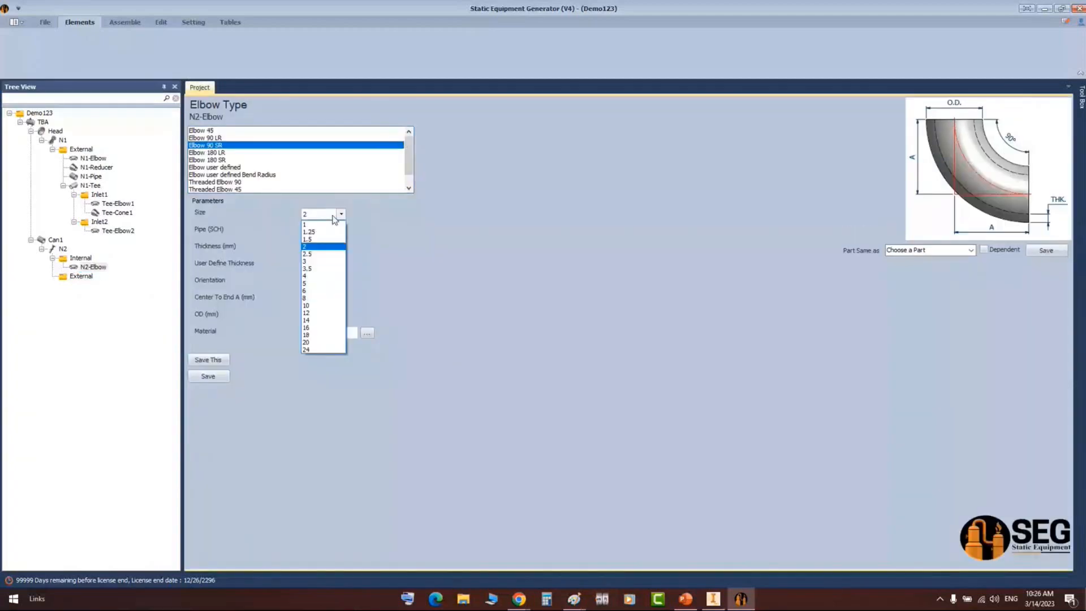
{"action": "left_click", "coordinate": [316, 305]}
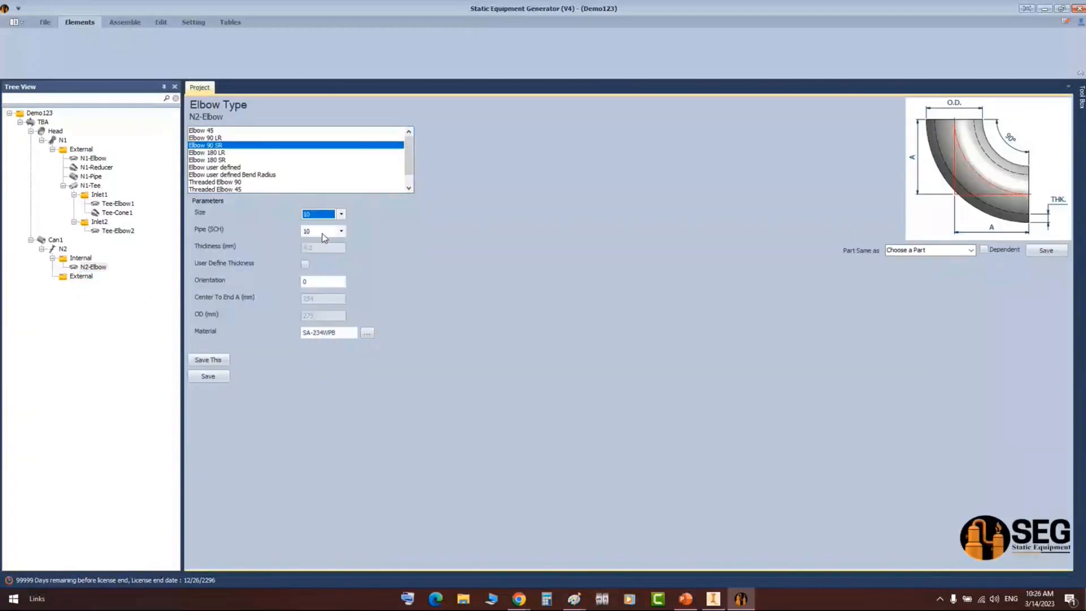
{"action": "left_click", "coordinate": [209, 376]}
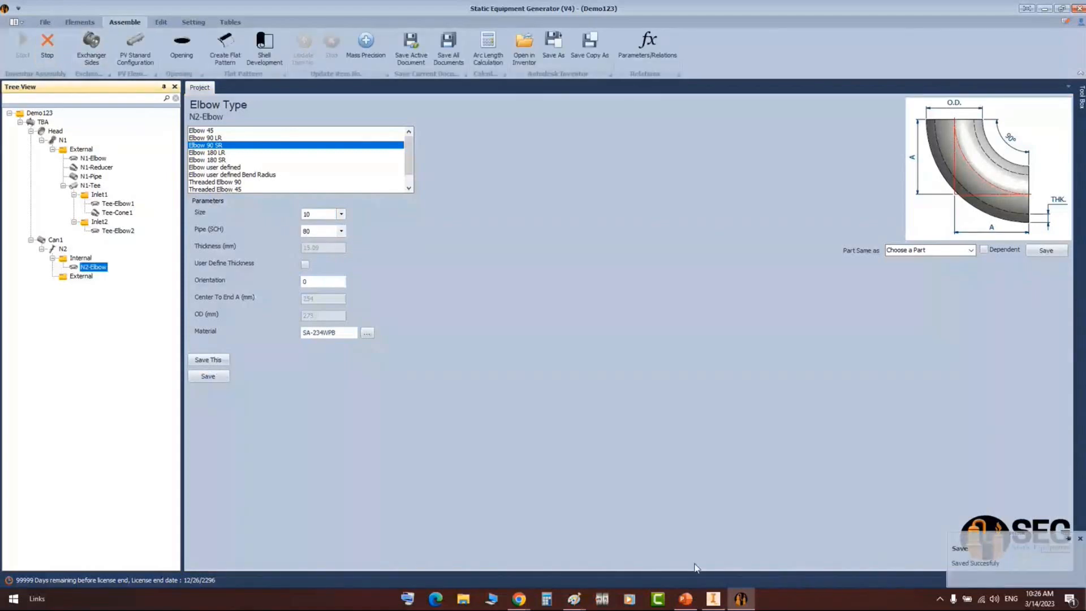
- Switch to Inventor and examine the elbow attached to nozzle N2's inner end inside the shell
{"action": "left_click", "coordinate": [713, 598]}
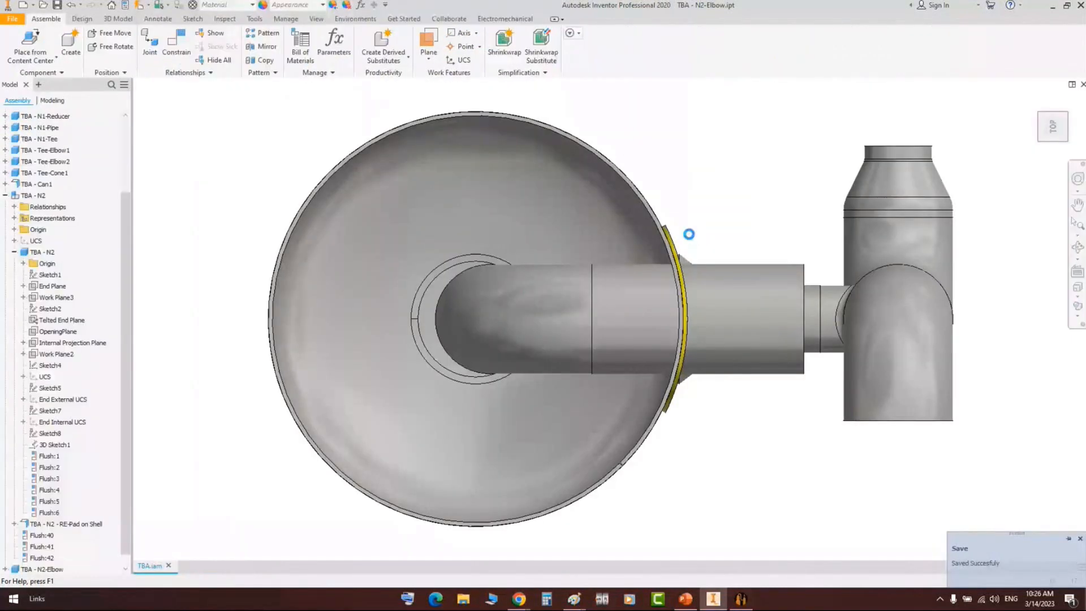
{"action": "key", "text": "F4"}
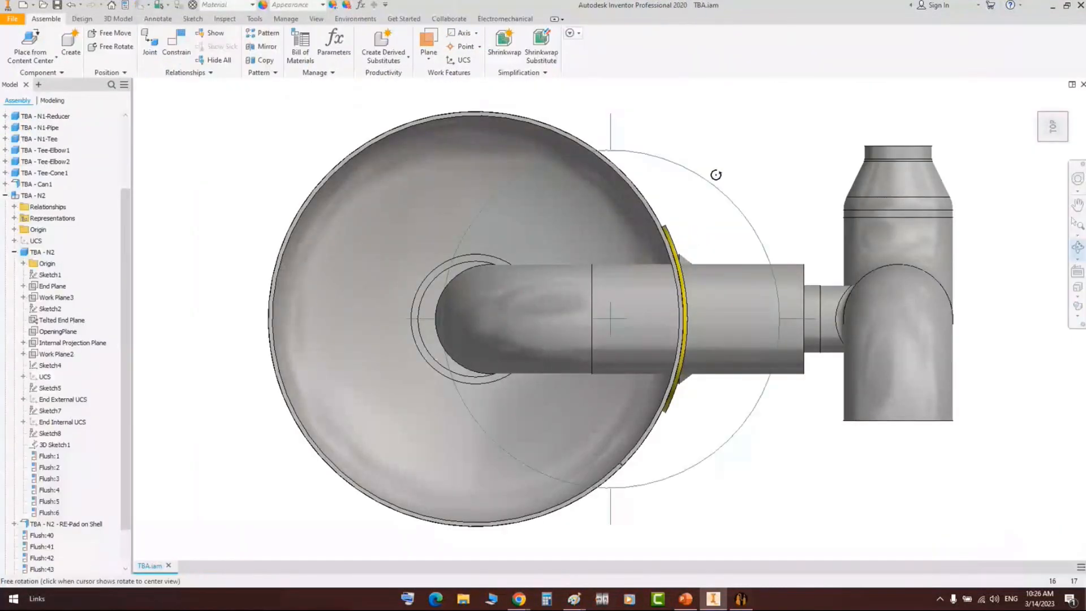
{"action": "left_click_drag", "start_coordinate": [716, 175], "coordinate": [698, 322]}
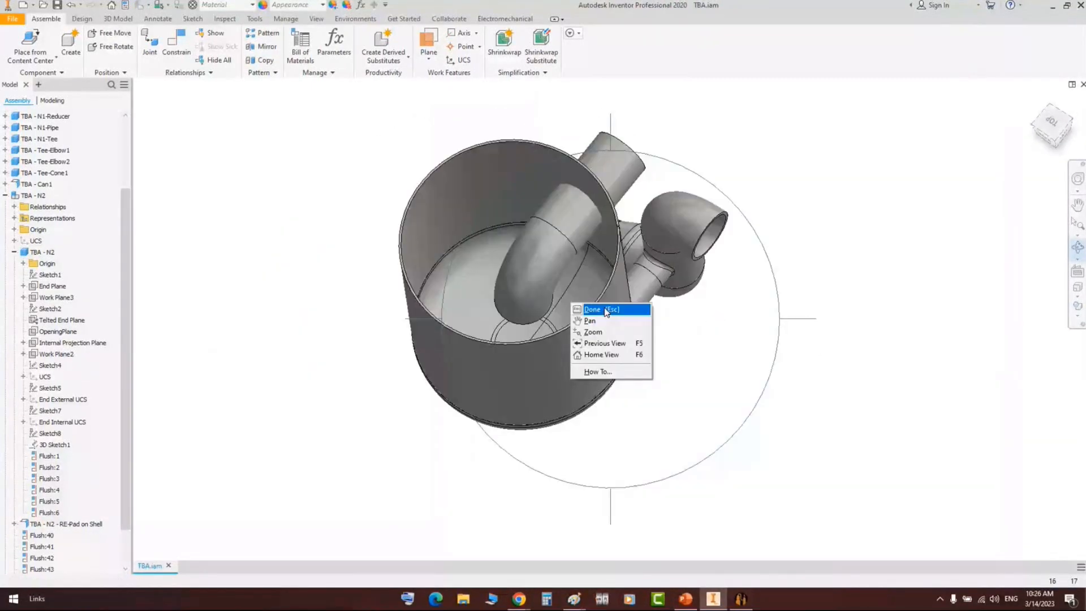
{"action": "left_click", "coordinate": [607, 312]}
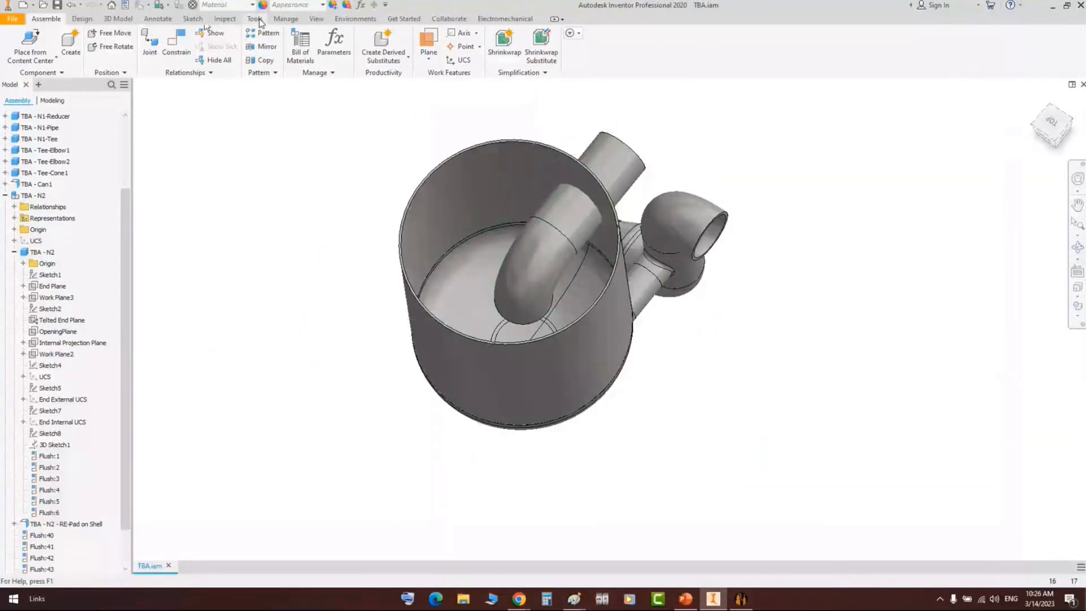
- Create a half section view of TBA on the YZ Plane with a -175 mm offset and view it from the left side
{"action": "left_click", "coordinate": [317, 18]}
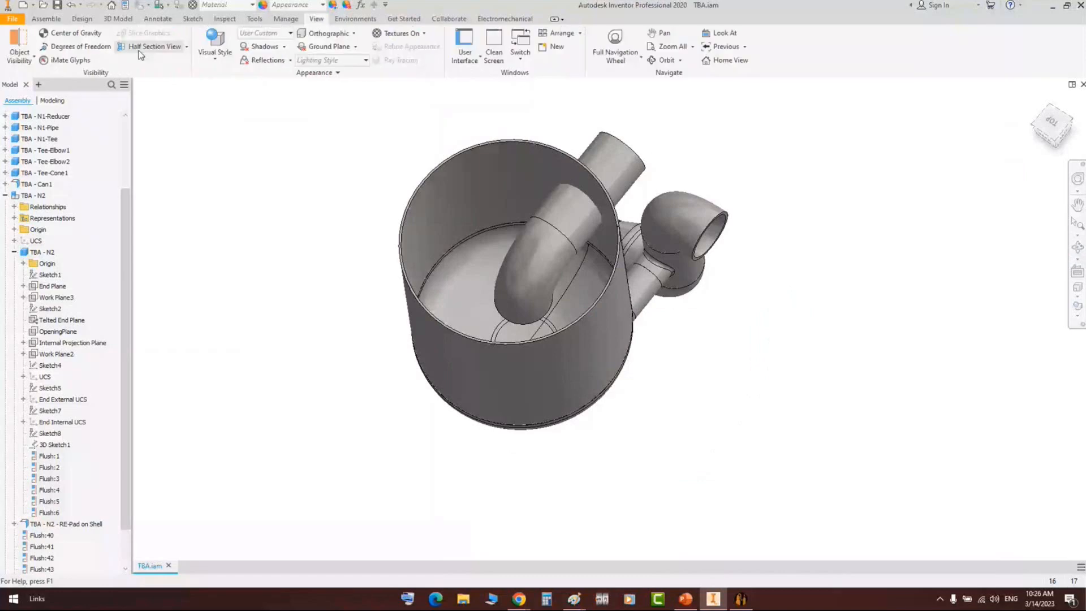
{"action": "left_click", "coordinate": [148, 46]}
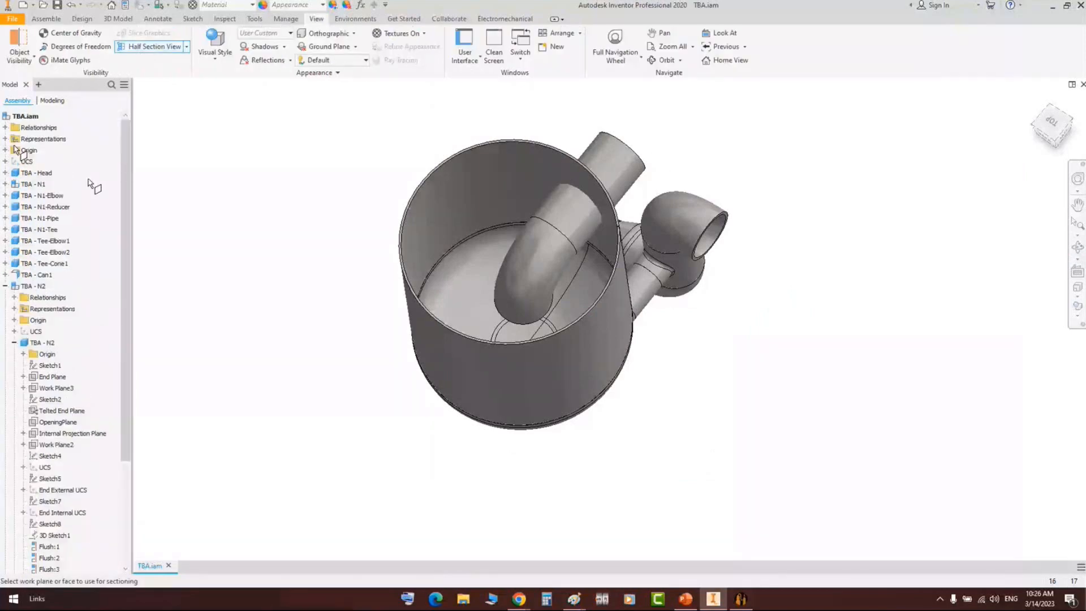
{"action": "left_click", "coordinate": [6, 150]}
{"action": "left_click", "coordinate": [42, 162]}
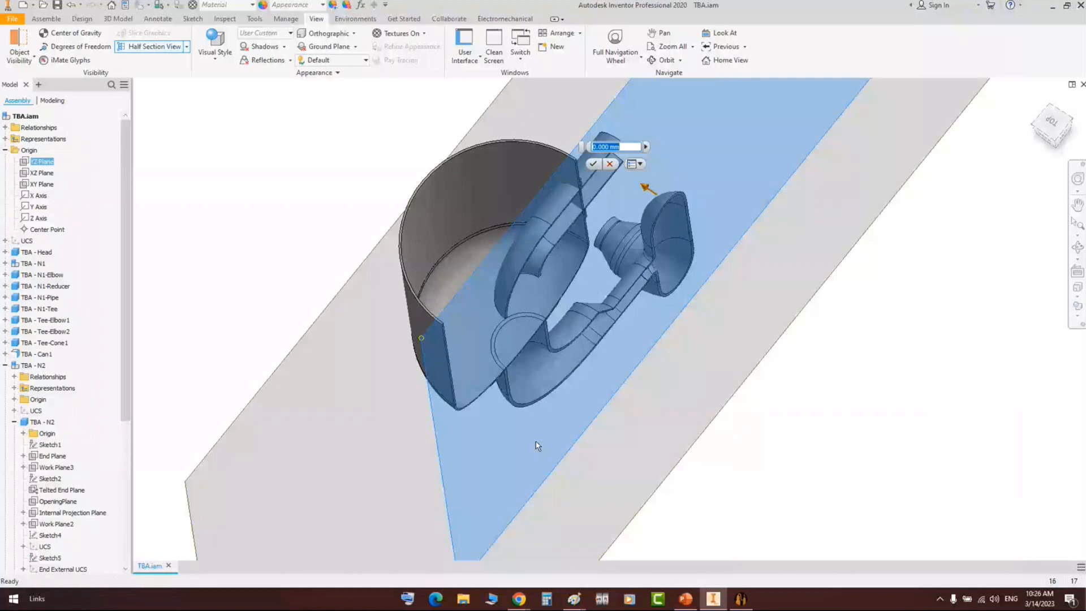
{"action": "left_click_drag", "start_coordinate": [536, 446], "coordinate": [575, 458]}
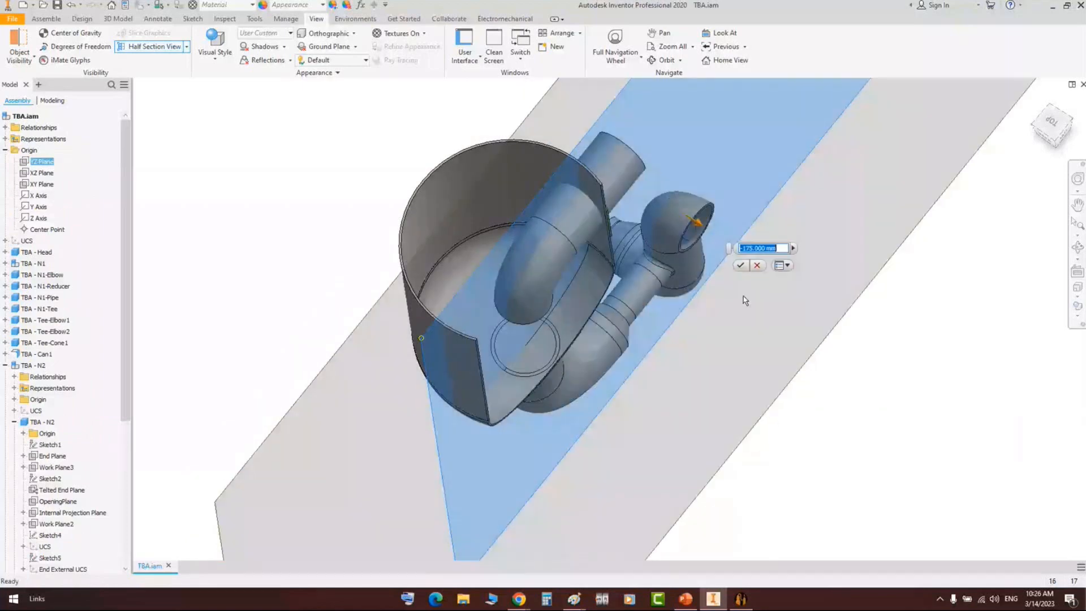
{"action": "left_click", "coordinate": [759, 268]}
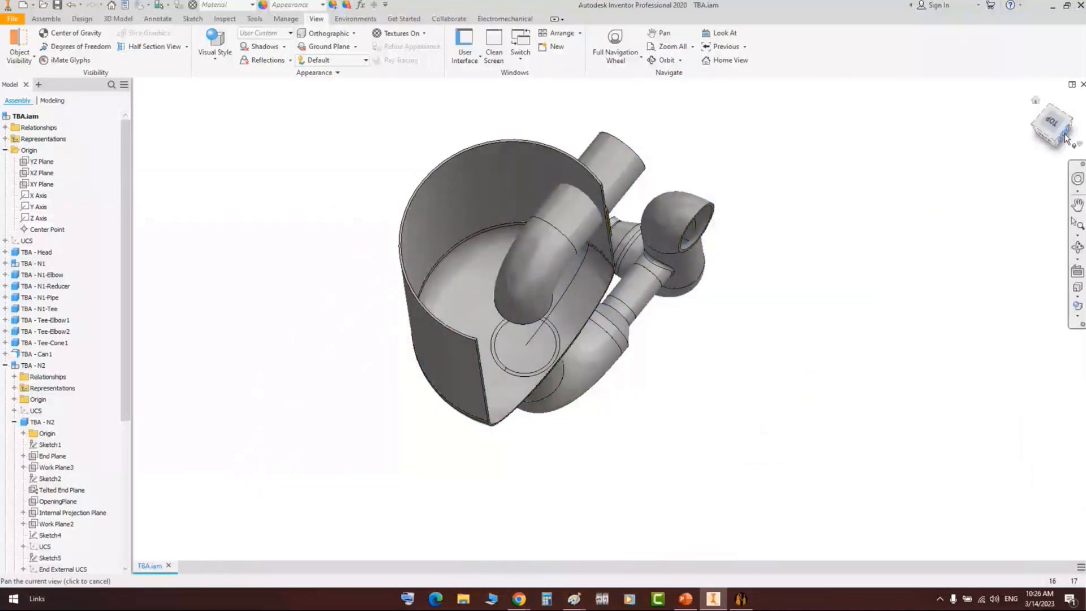
{"action": "left_click", "coordinate": [1066, 138]}
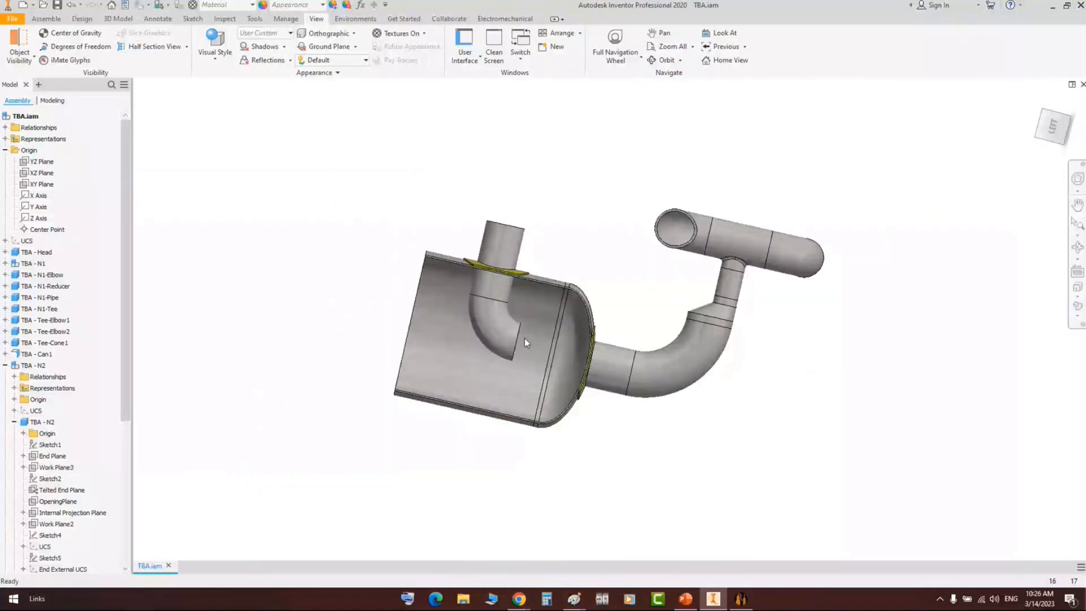
{"action": "left_click", "coordinate": [1078, 252]}
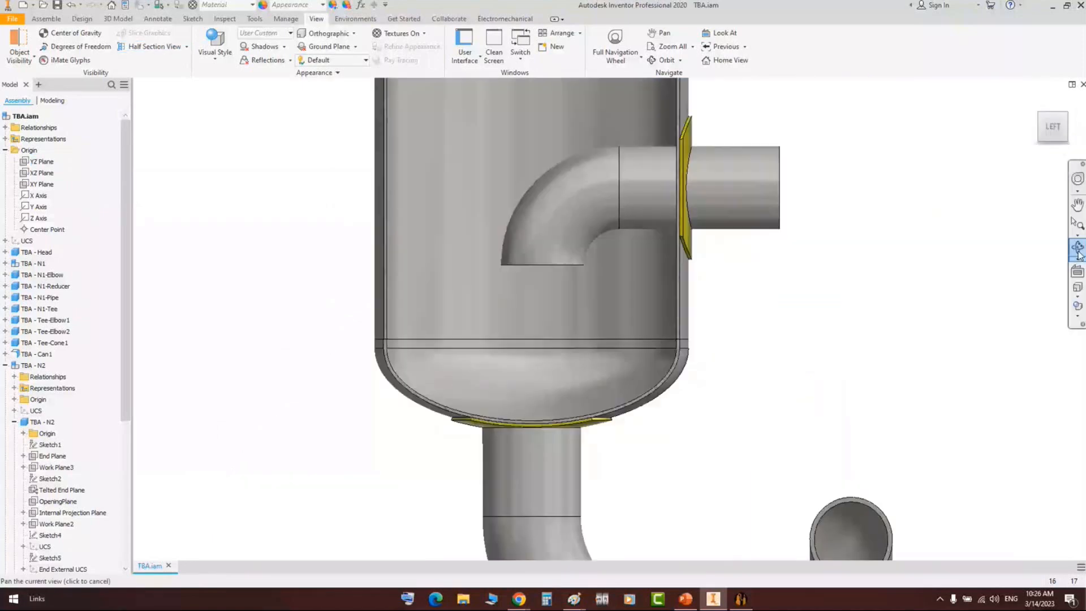
- Examine the vessel's side nozzle with its internal elbow from an angled view and from the left view
{"action": "left_click", "coordinate": [1078, 250]}
{"action": "left_click_drag", "start_coordinate": [674, 294], "coordinate": [604, 364]}
{"action": "scroll", "coordinate": [598, 274], "scroll_direction": "up", "scroll_amount": 2}
{"action": "middle_click_drag", "start_coordinate": [598, 275], "coordinate": [575, 156]}
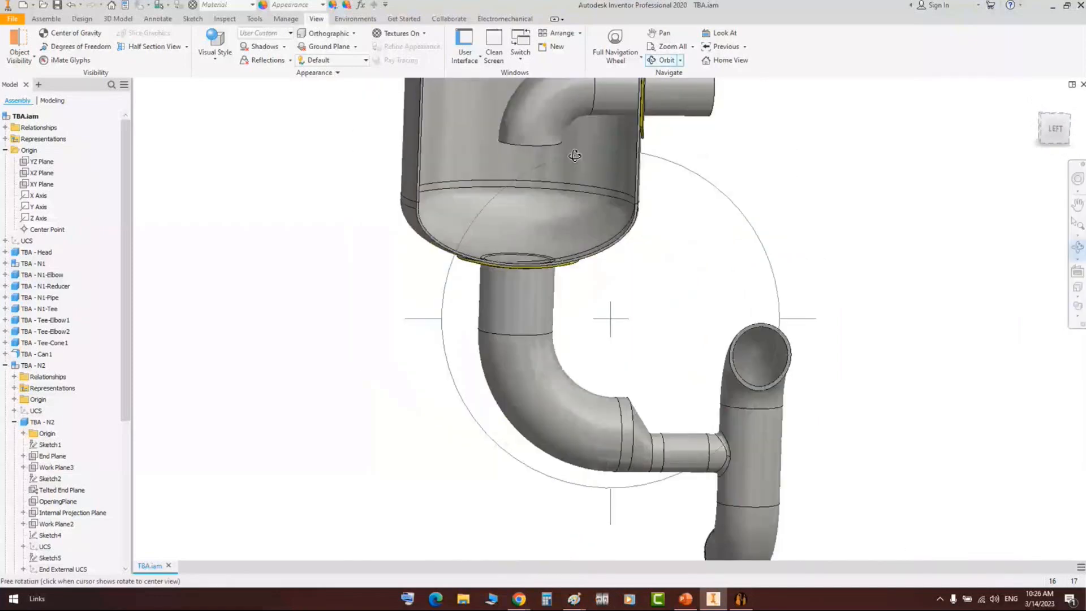
{"action": "left_click_drag", "start_coordinate": [574, 155], "coordinate": [590, 238]}
{"action": "left_click", "coordinate": [589, 239]}
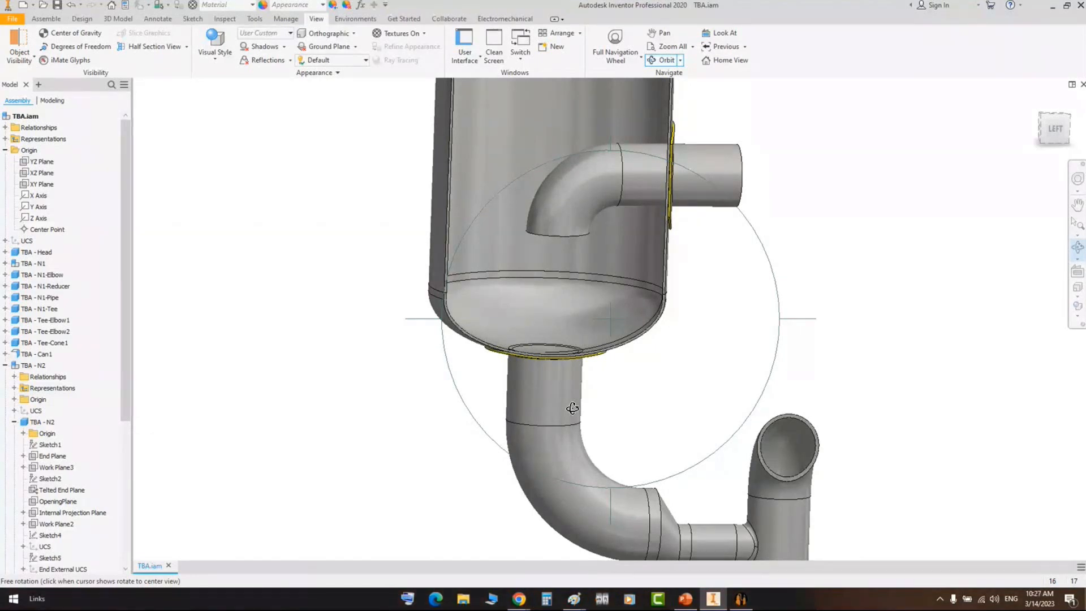
{"action": "scroll", "coordinate": [683, 368], "scroll_direction": "up", "scroll_amount": 2}
{"action": "middle_click_drag", "start_coordinate": [683, 367], "coordinate": [644, 361]}
{"action": "right_click", "coordinate": [687, 292]}
{"action": "left_click", "coordinate": [715, 298]}
{"action": "left_click", "coordinate": [1053, 129]}
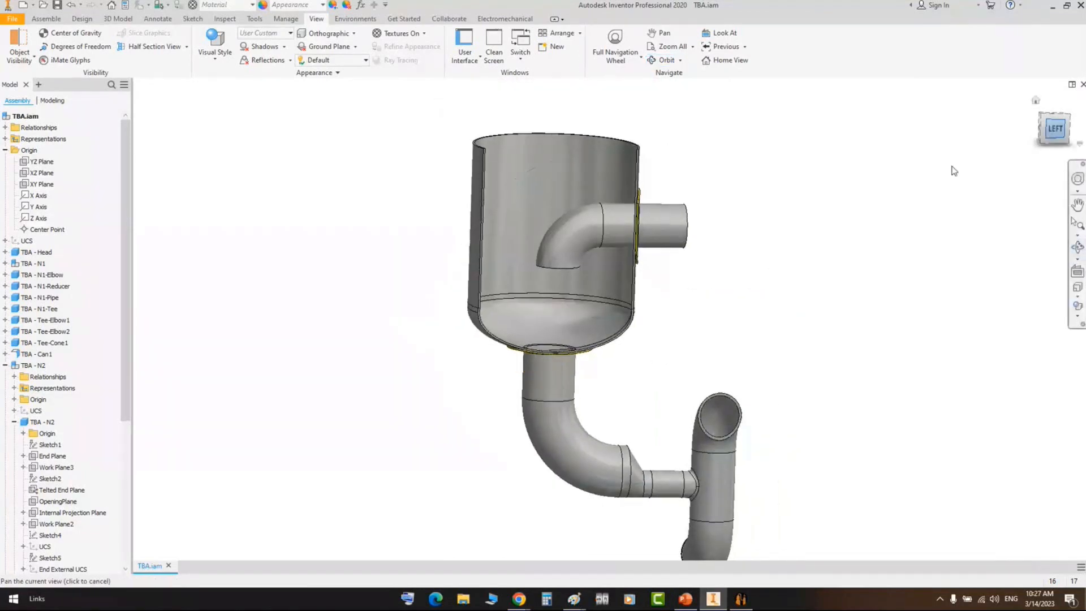
{"action": "key", "text": "F2"}
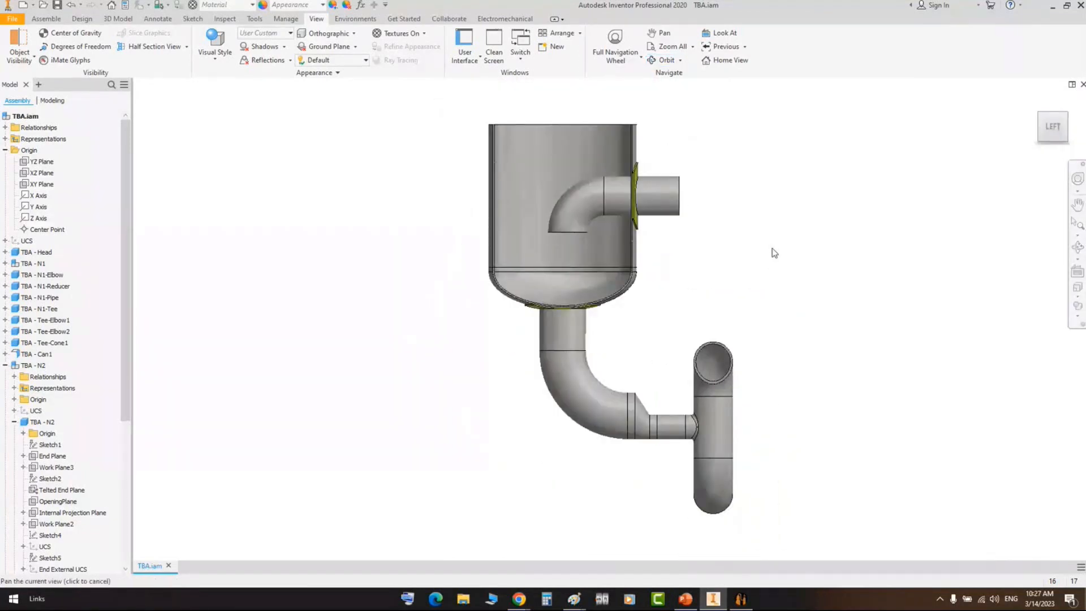
{"action": "middle_click", "coordinate": [772, 249]}
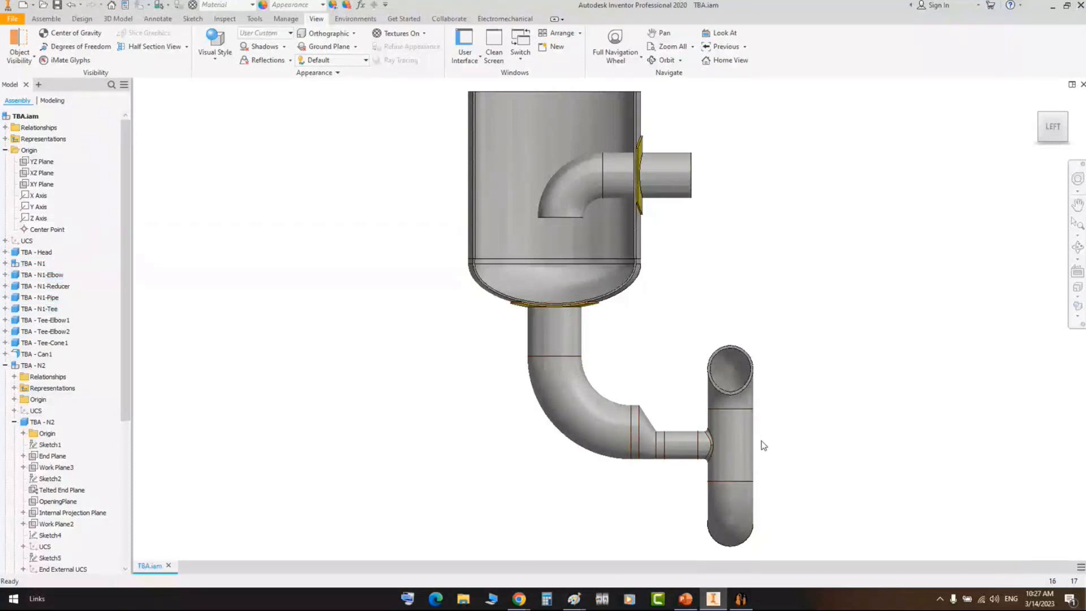
- Examine the piping under the bottom head, from the elbow and reducer to the tee with its two elbows, and the vessel's outside
{"action": "left_click_drag", "start_coordinate": [780, 429], "coordinate": [740, 455]}
{"action": "scroll", "coordinate": [758, 460], "scroll_direction": "up", "scroll_amount": 3}
{"action": "left_click", "coordinate": [1078, 249]}
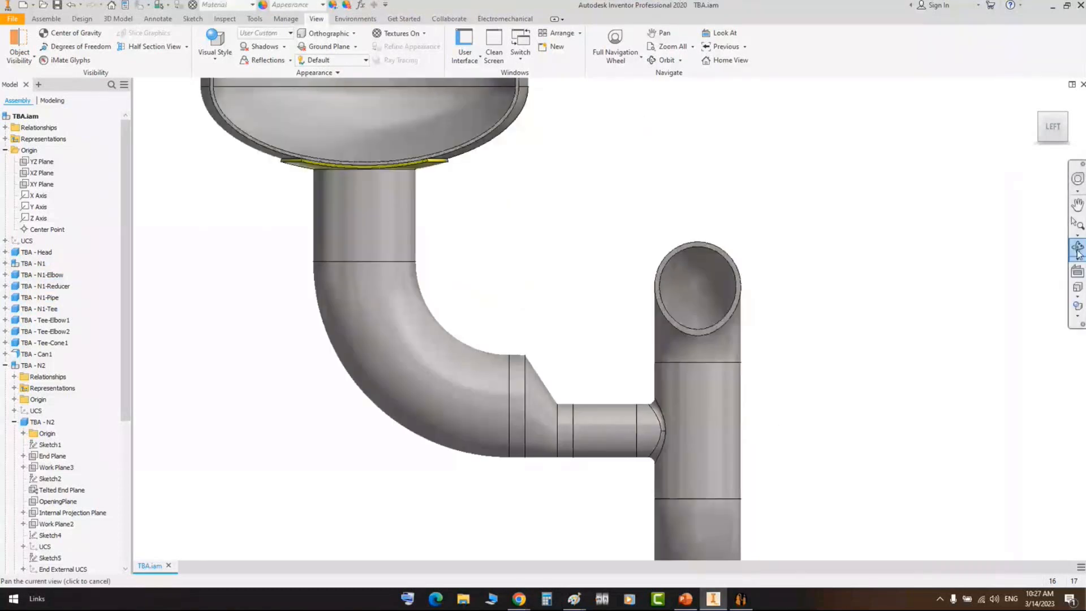
{"action": "left_click", "coordinate": [1077, 250]}
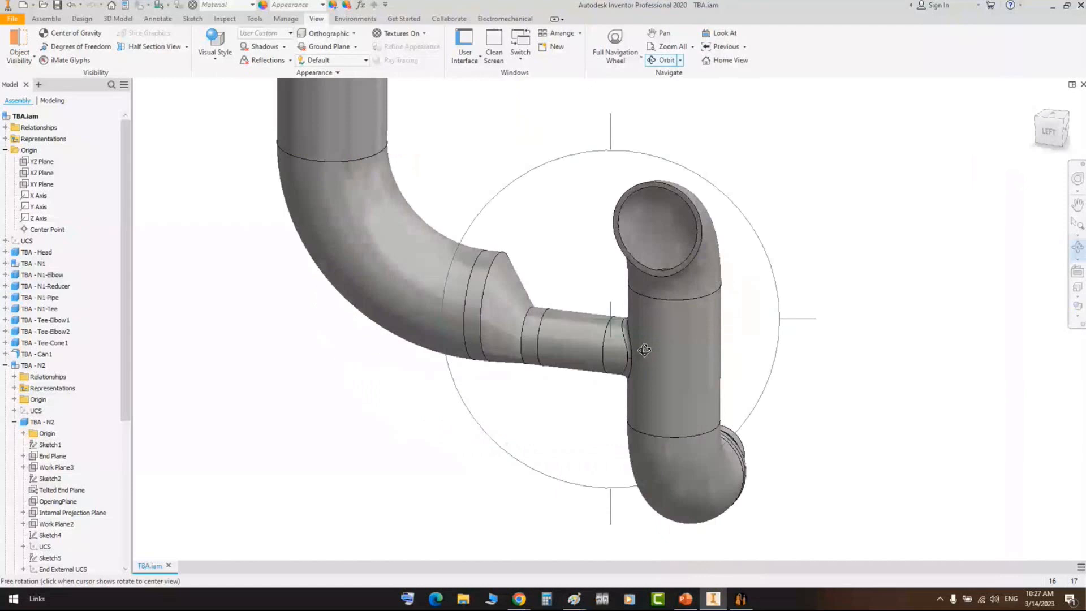
{"action": "key", "text": "Escape"}
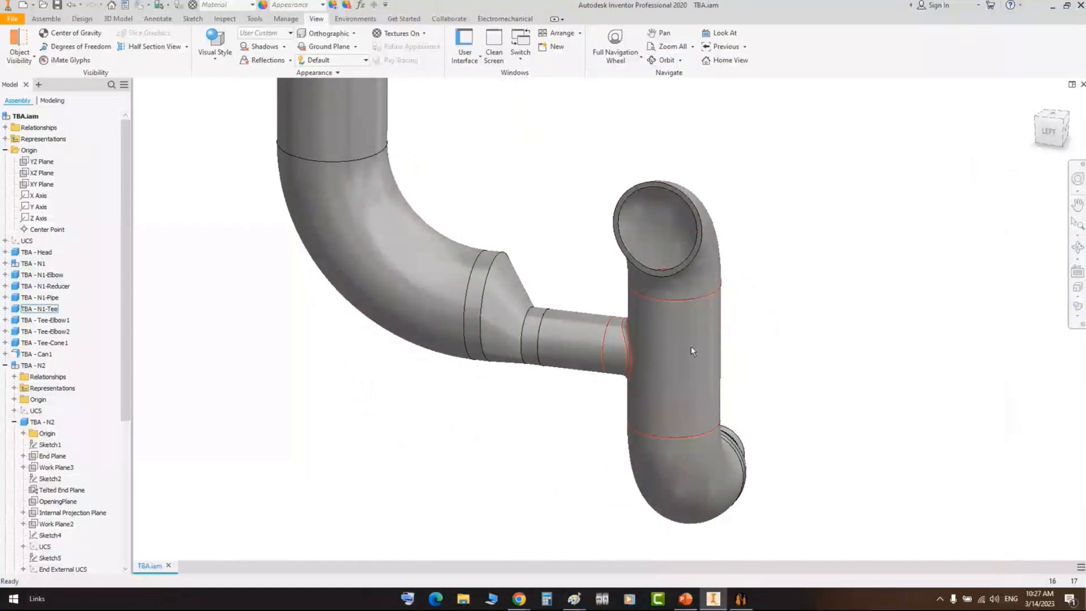
{"action": "key", "text": "Home"}
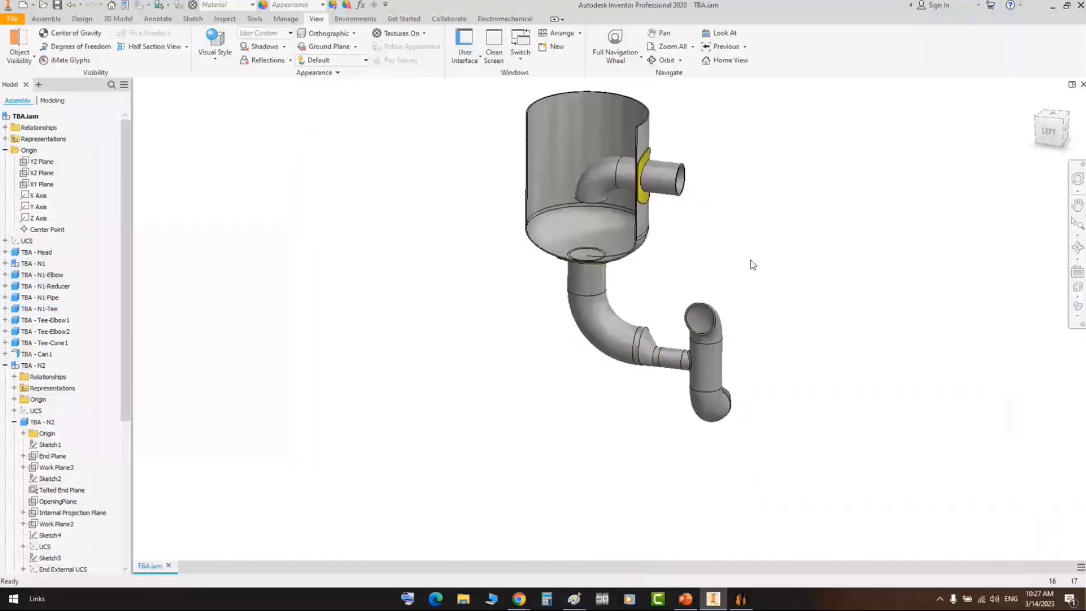
{"action": "left_click", "coordinate": [1077, 247]}
{"action": "left_click_drag", "start_coordinate": [746, 339], "coordinate": [682, 293]}
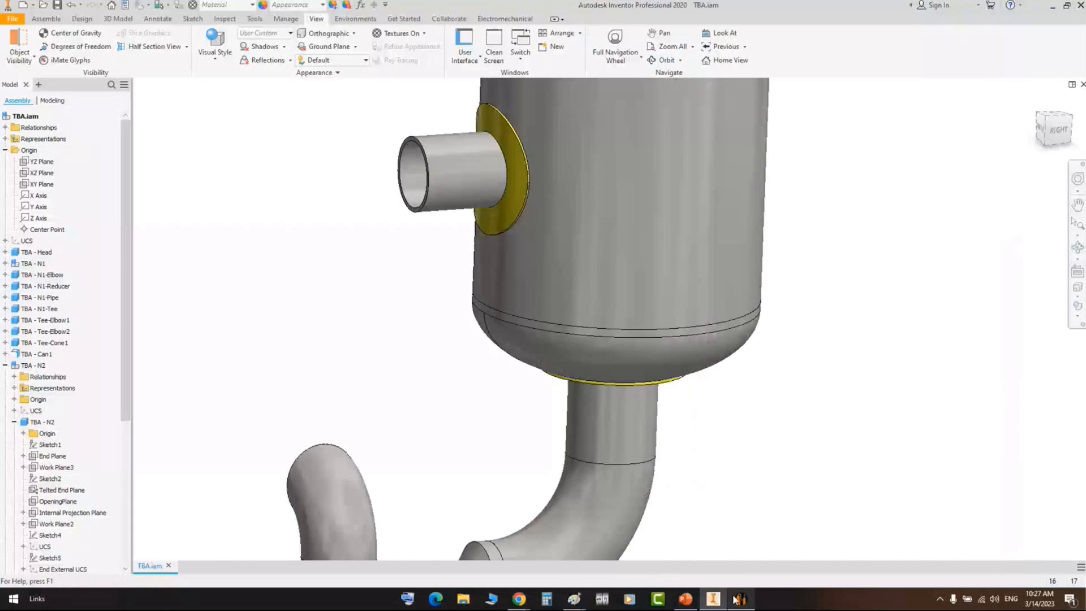
- Switch to Static Equipment Generator, select Can1 and look through the available nozzle elements
{"action": "left_click", "coordinate": [738, 599]}
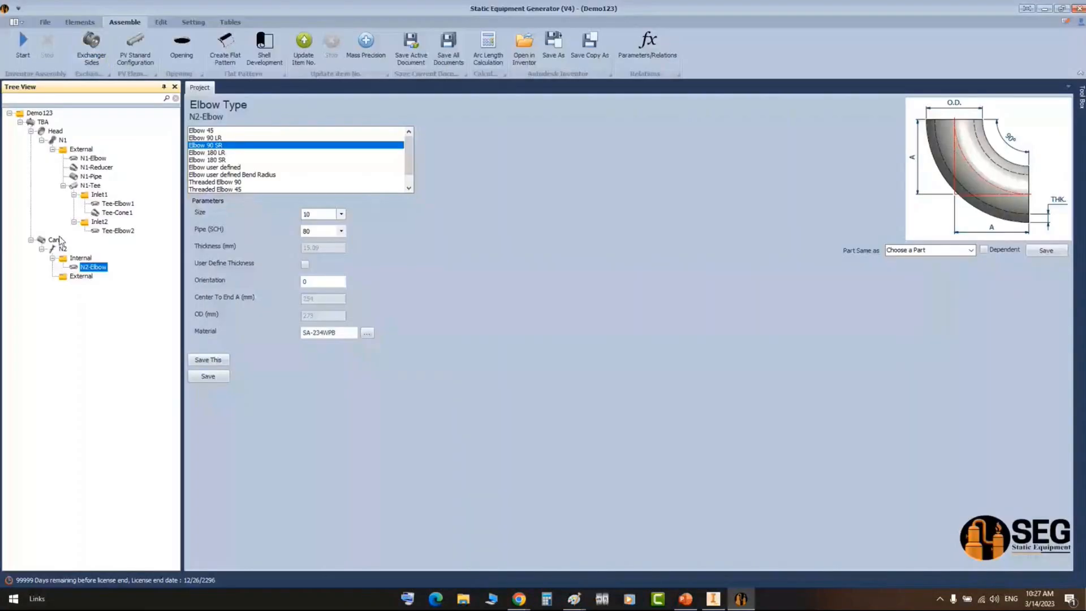
{"action": "left_click", "coordinate": [55, 240]}
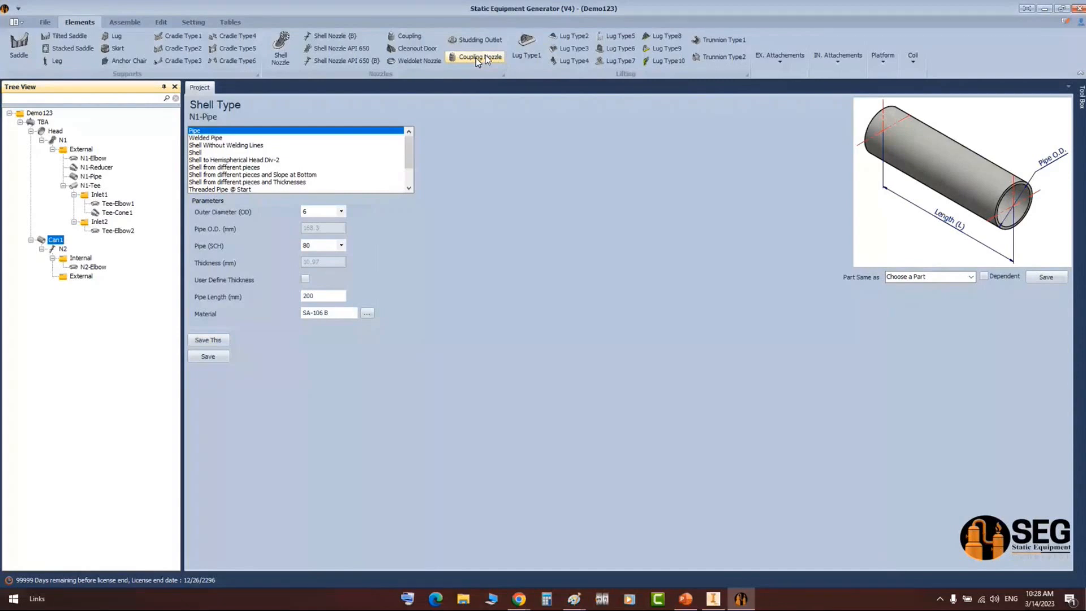
{"action": "key", "text": "super"}
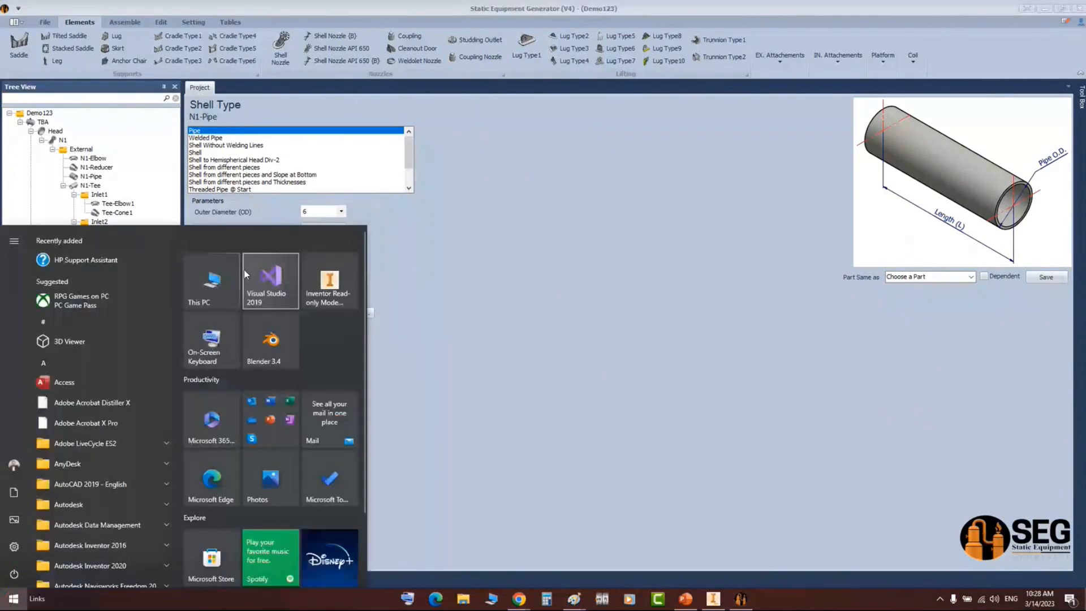
{"action": "key", "text": "super"}
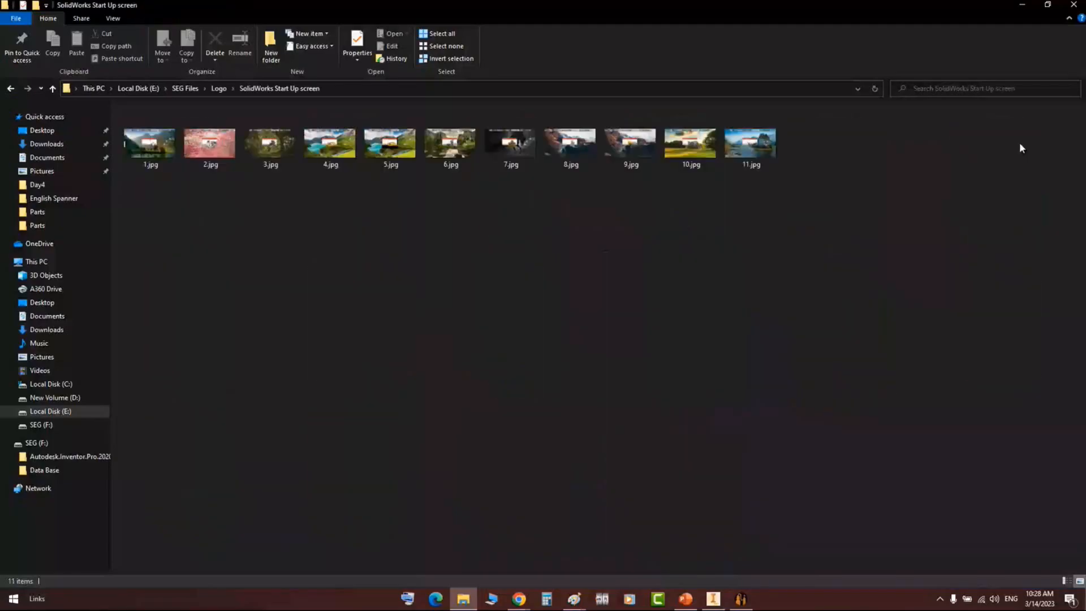
- Open 157.jpg from the Start Up Screen folder in File Explorer and examine the valve piping on the vessel's head
{"action": "key", "text": "alt+Left"}
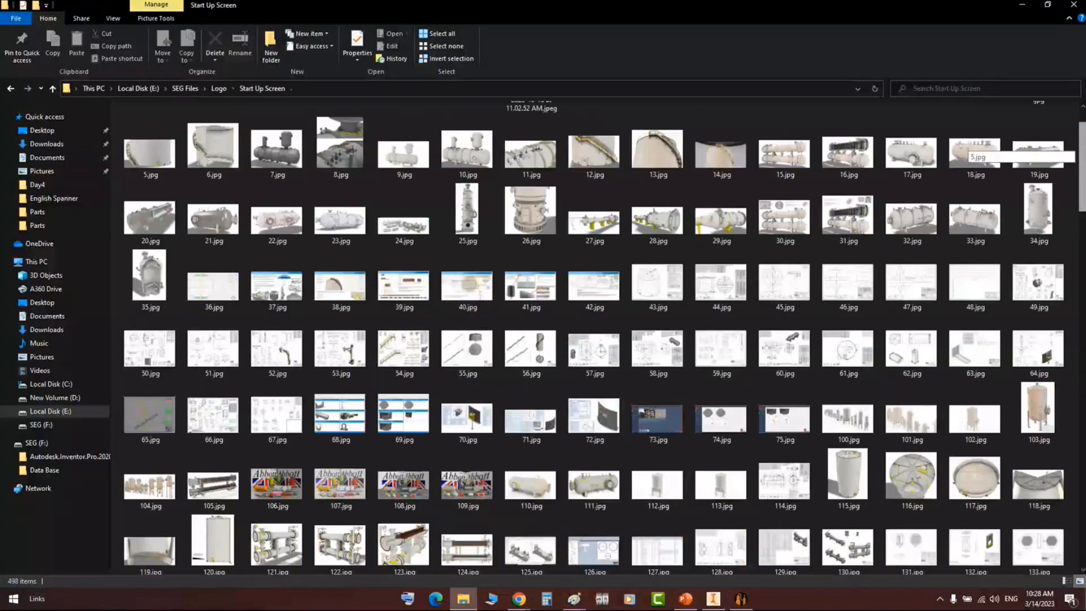
{"action": "scroll", "coordinate": [968, 147], "scroll_direction": "down", "scroll_amount": 5}
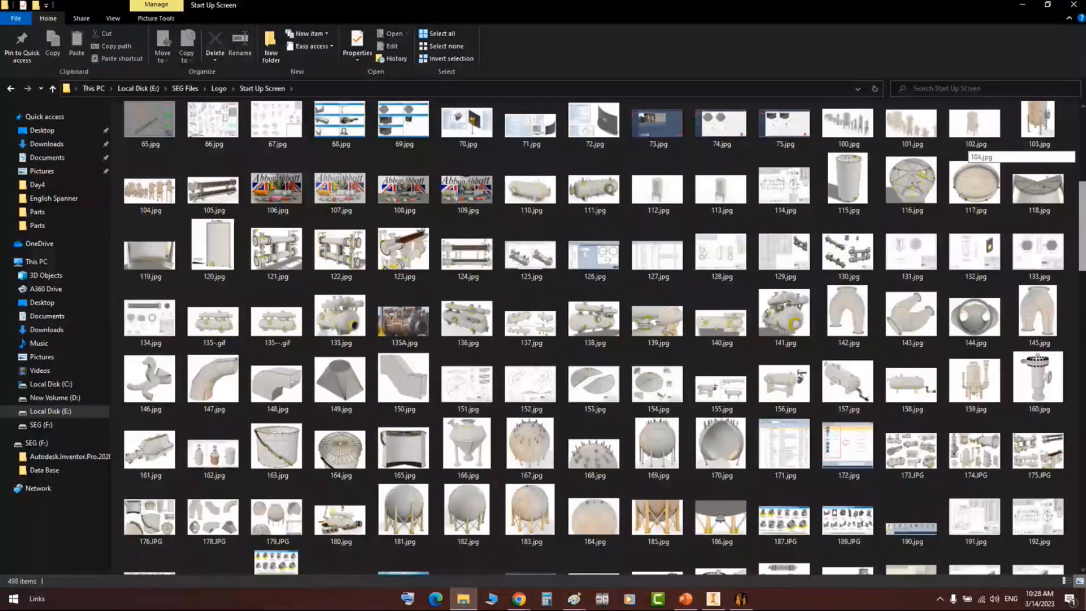
{"action": "scroll", "coordinate": [967, 147], "scroll_direction": "down", "scroll_amount": 2}
{"action": "double_click", "coordinate": [847, 277]}
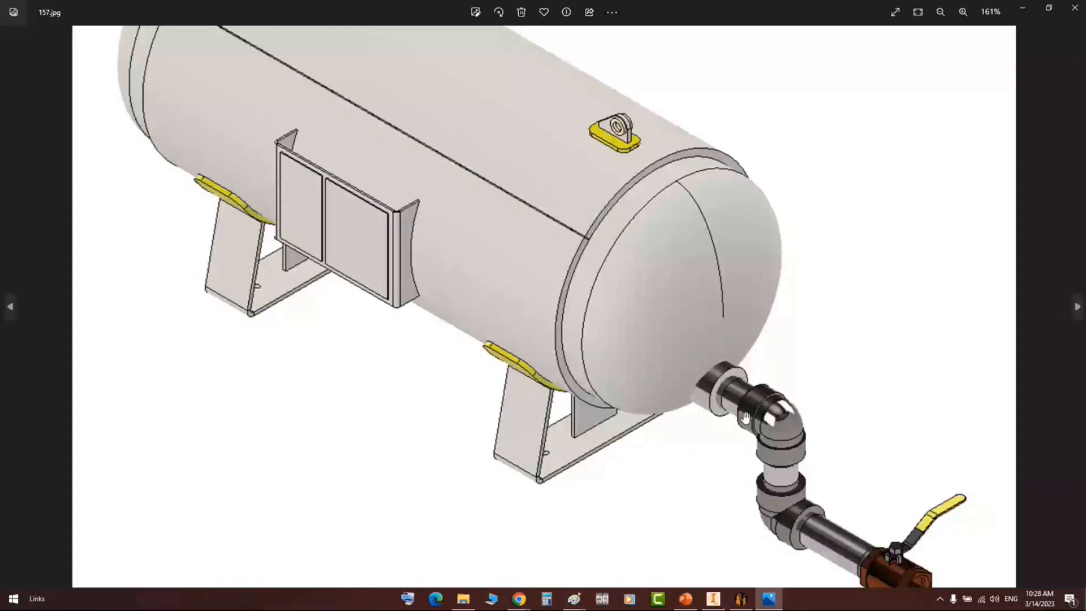
{"action": "left_click_drag", "start_coordinate": [744, 417], "coordinate": [715, 306]}
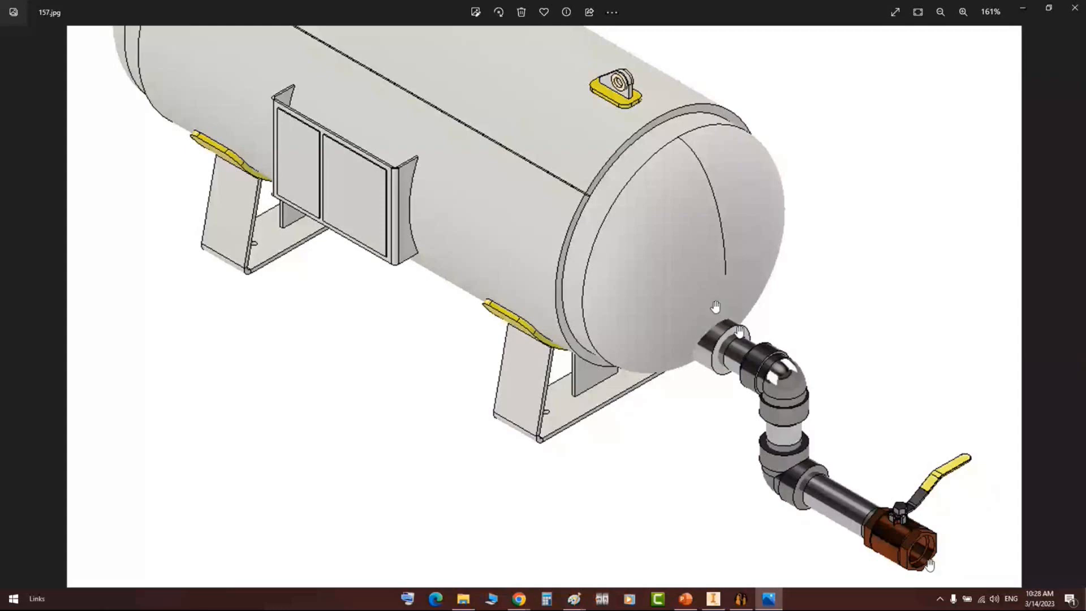
- Check the elements offered in Static Equipment Generator against the whole vessel pictured in 157.jpg
{"action": "left_click", "coordinate": [741, 602]}
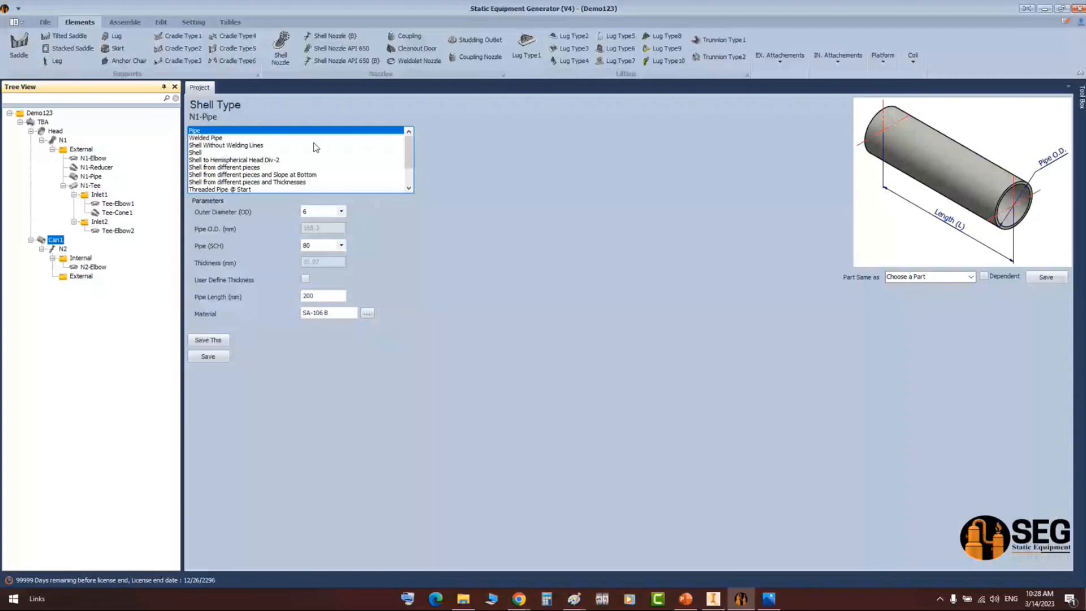
{"action": "left_click", "coordinate": [483, 56]}
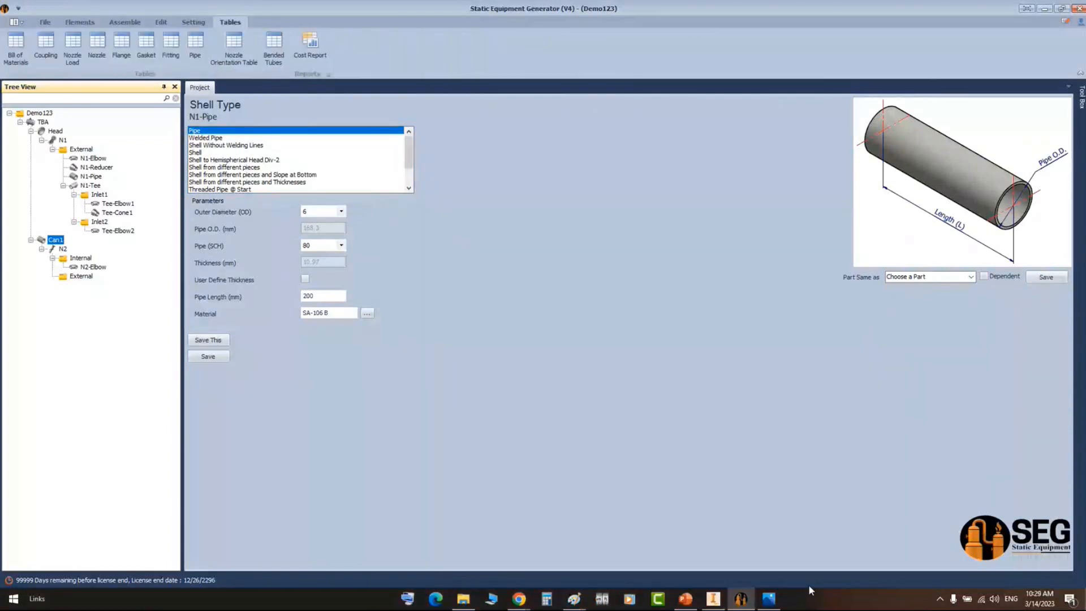
{"action": "left_click", "coordinate": [769, 599]}
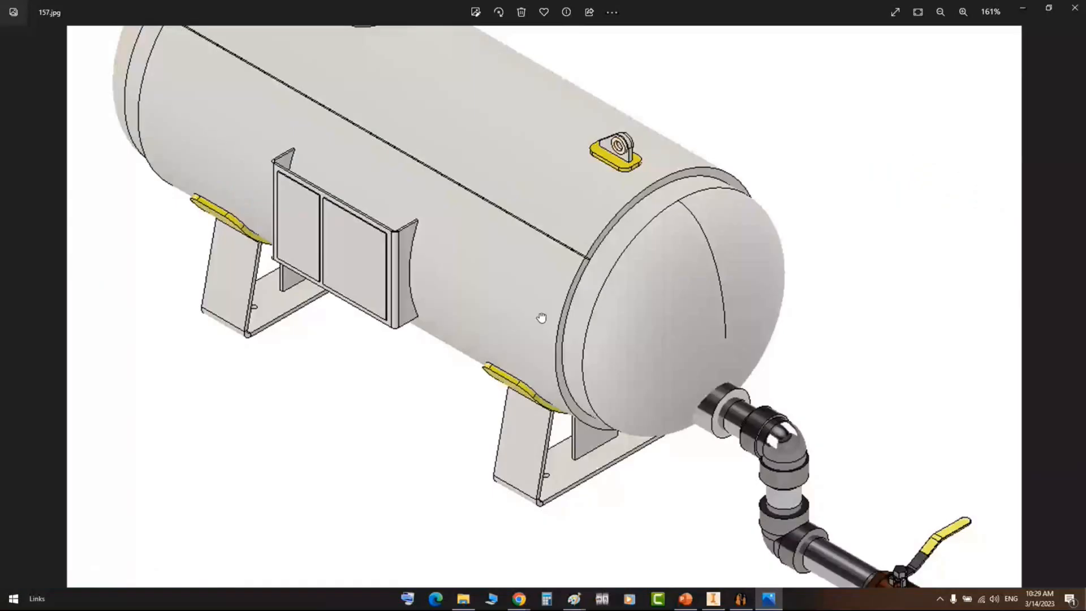
{"action": "scroll", "coordinate": [542, 318], "scroll_direction": "down", "scroll_amount": 2}
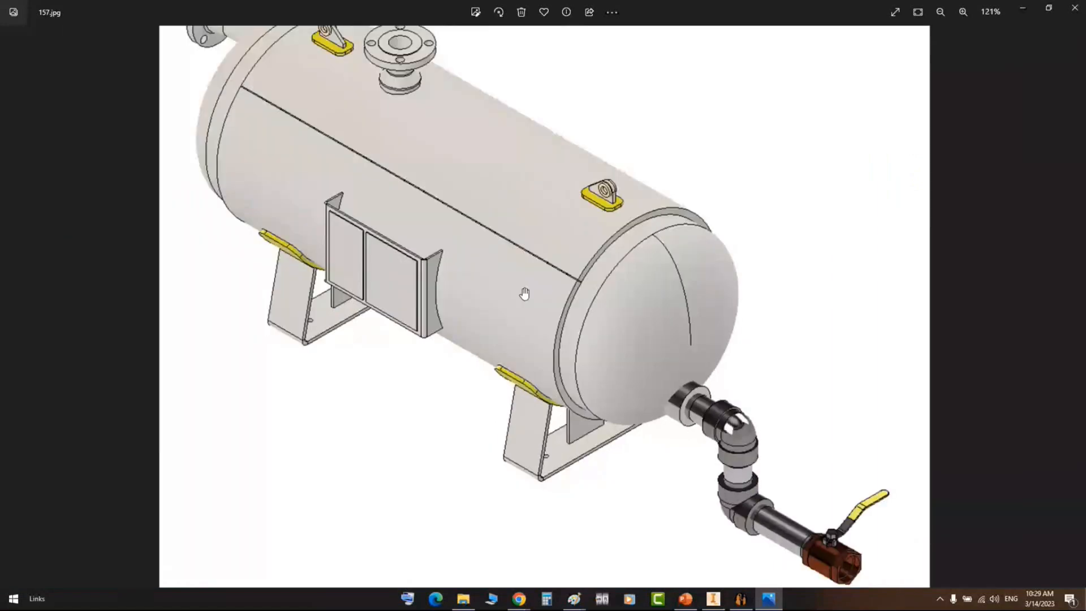
{"action": "key", "text": "alt+Tab"}
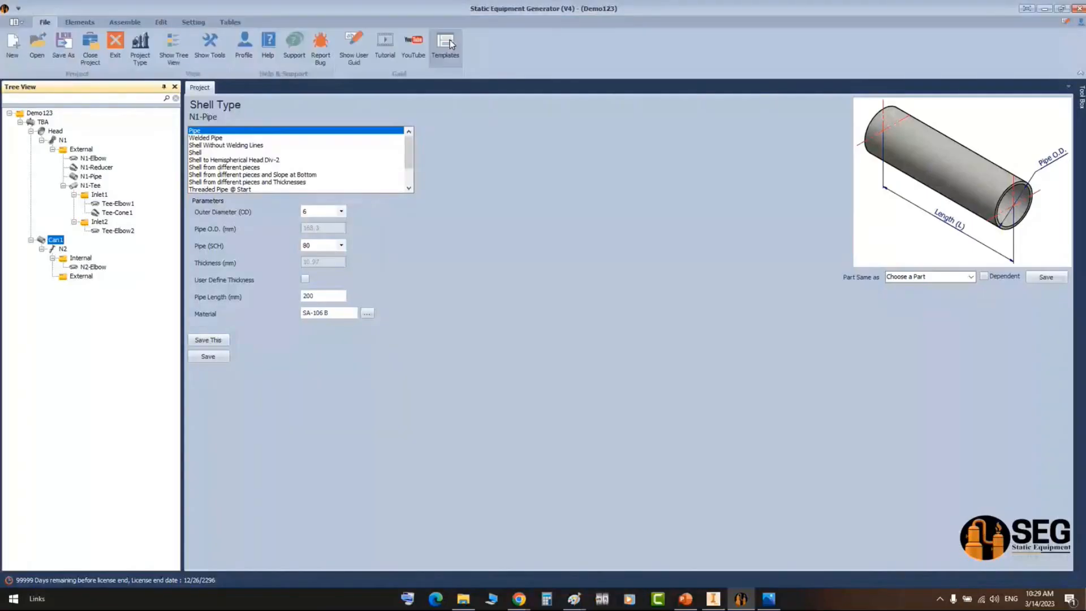
- Get the AS-PV-315 template from the template library and create it on the Desktop
{"action": "left_click", "coordinate": [450, 44]}
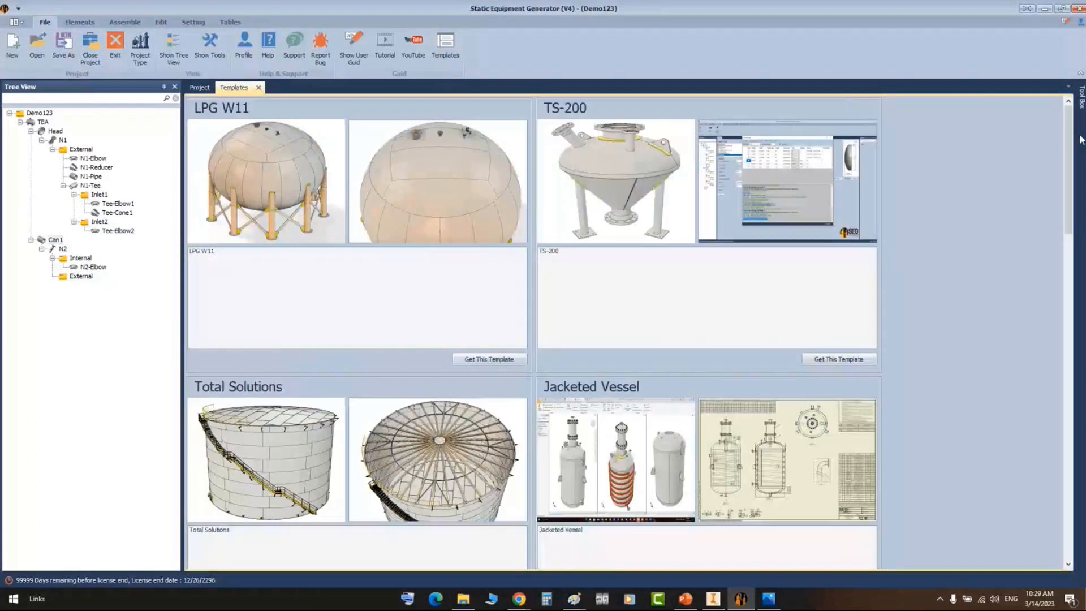
{"action": "left_click_drag", "start_coordinate": [1080, 140], "coordinate": [1078, 359]}
{"action": "scroll", "coordinate": [239, 302], "scroll_direction": "down", "scroll_amount": 3}
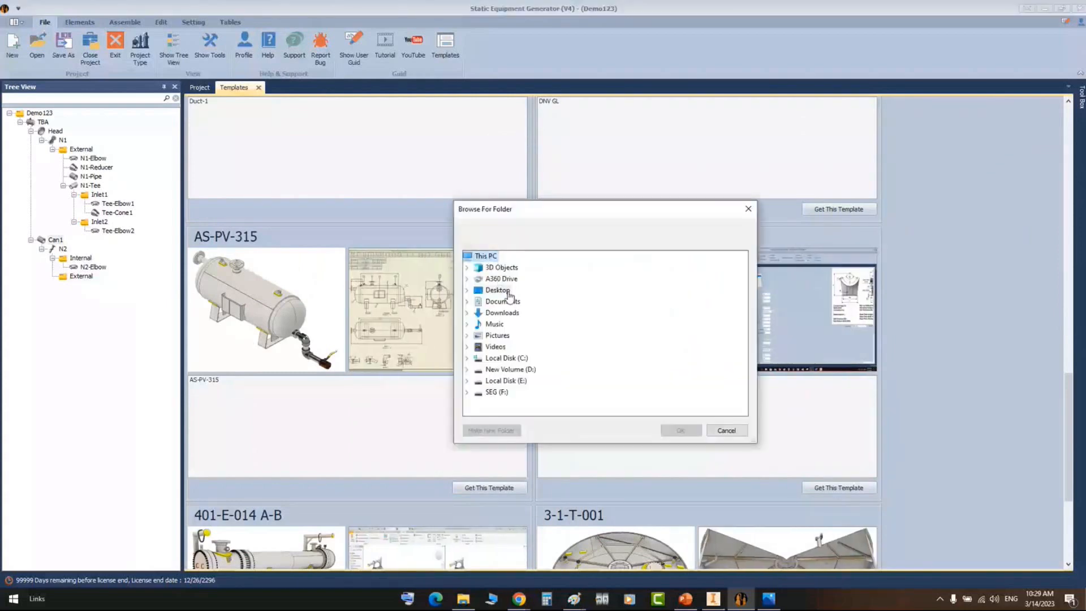
{"action": "double_click", "coordinate": [497, 291]}
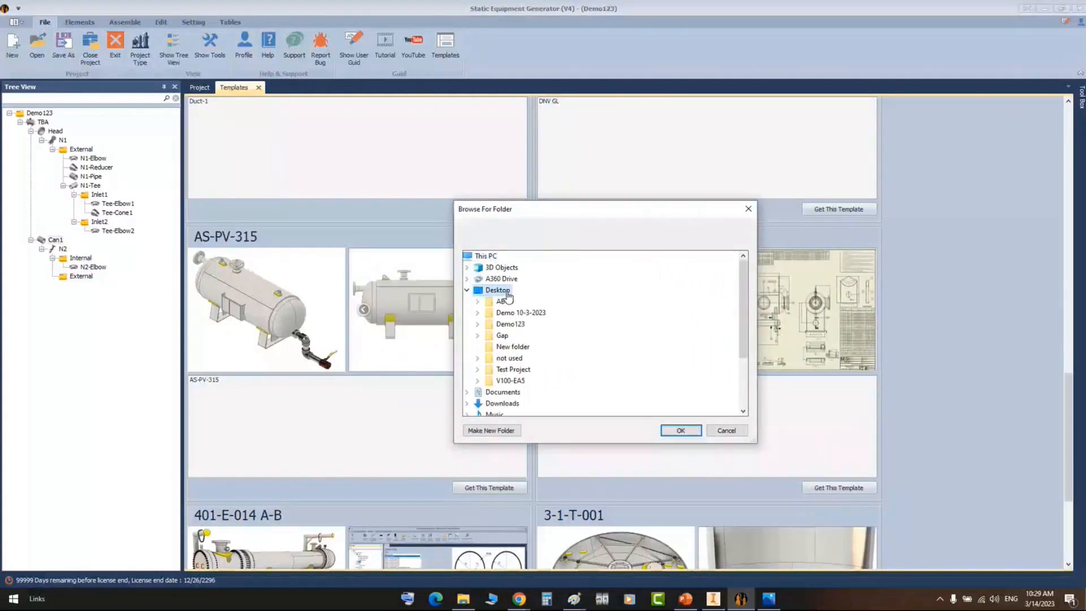
{"action": "left_click", "coordinate": [675, 431]}
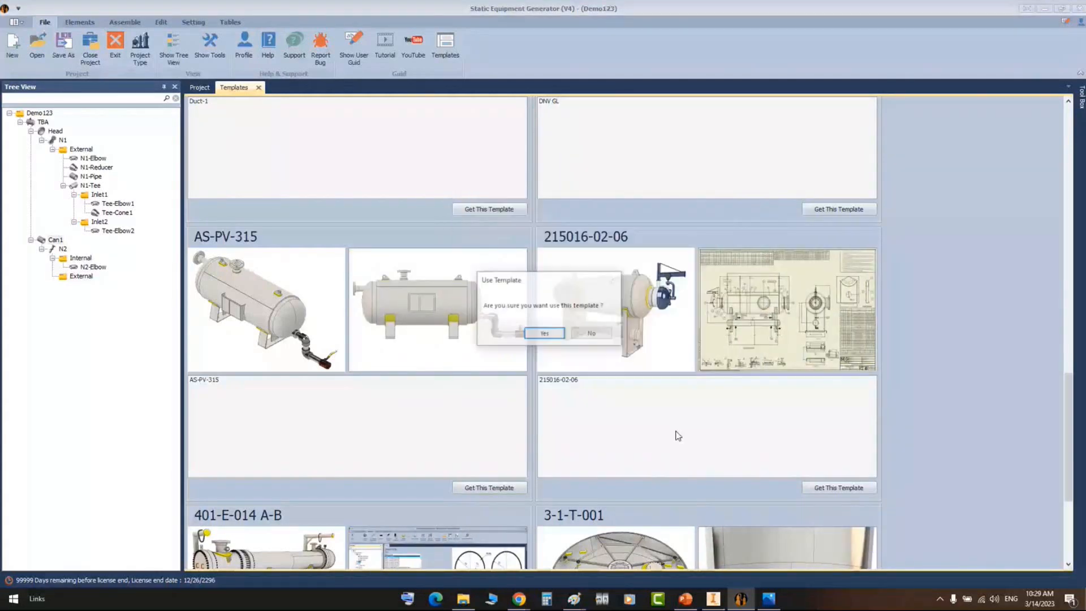
{"action": "left_click", "coordinate": [544, 333]}
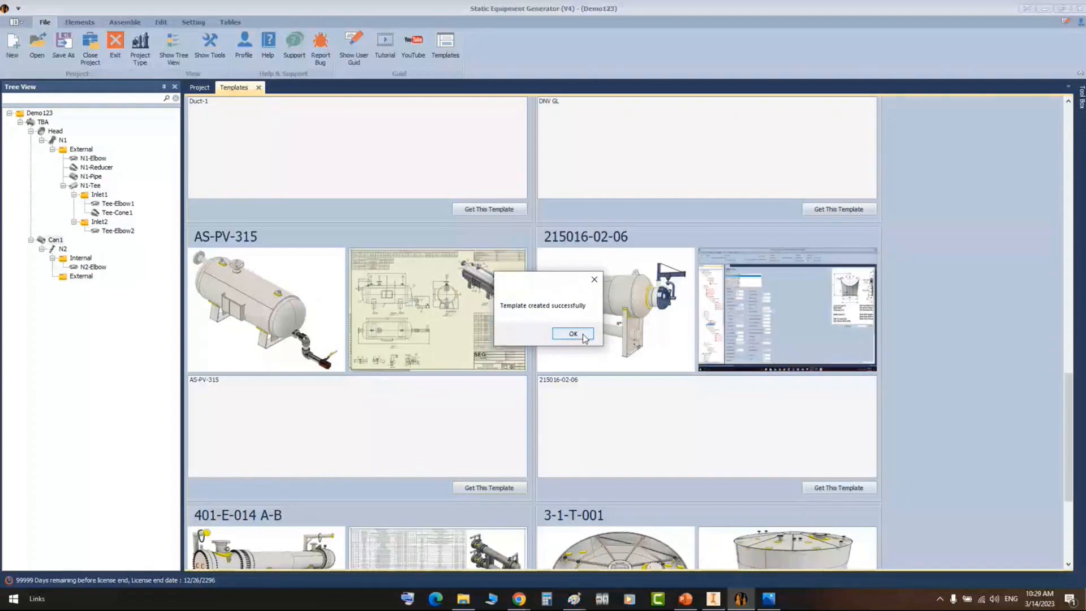
{"action": "left_click", "coordinate": [573, 334]}
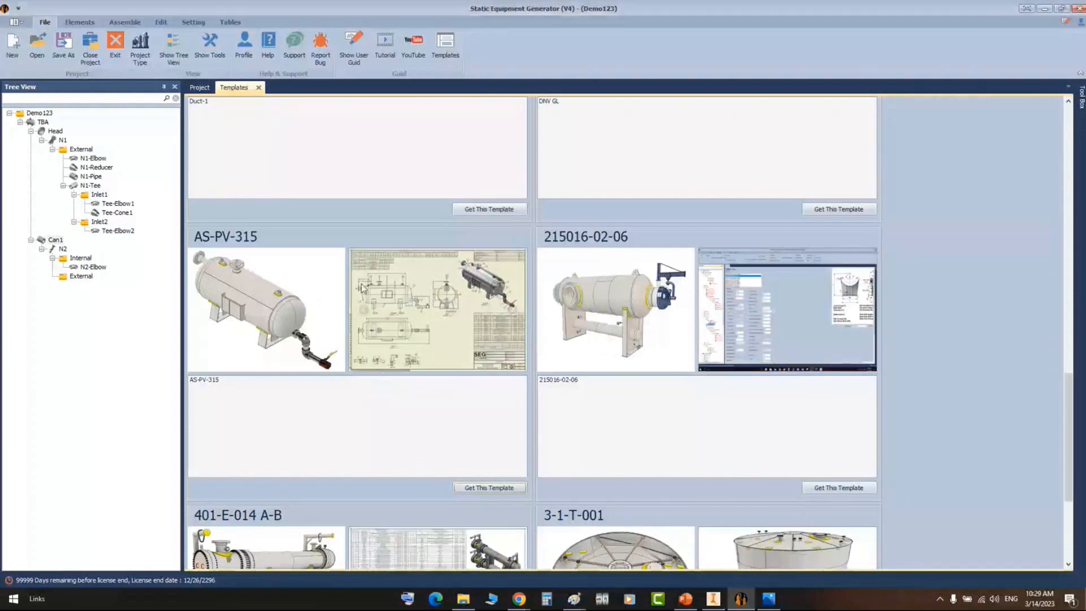
- Save the current project and open the AS-PV-315 project
{"action": "left_click", "coordinate": [40, 52]}
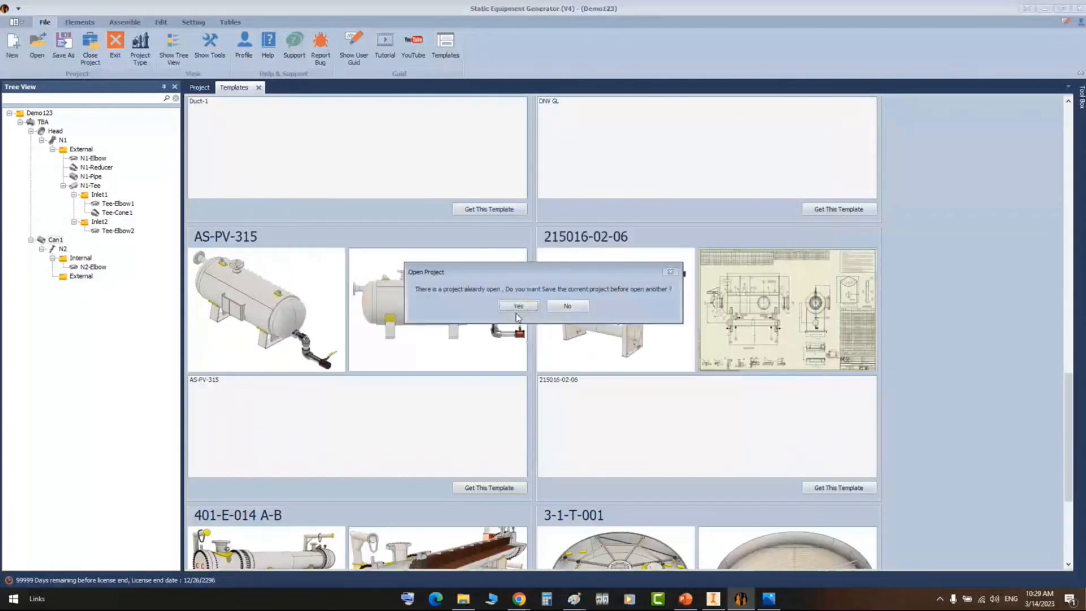
{"action": "left_click", "coordinate": [518, 306]}
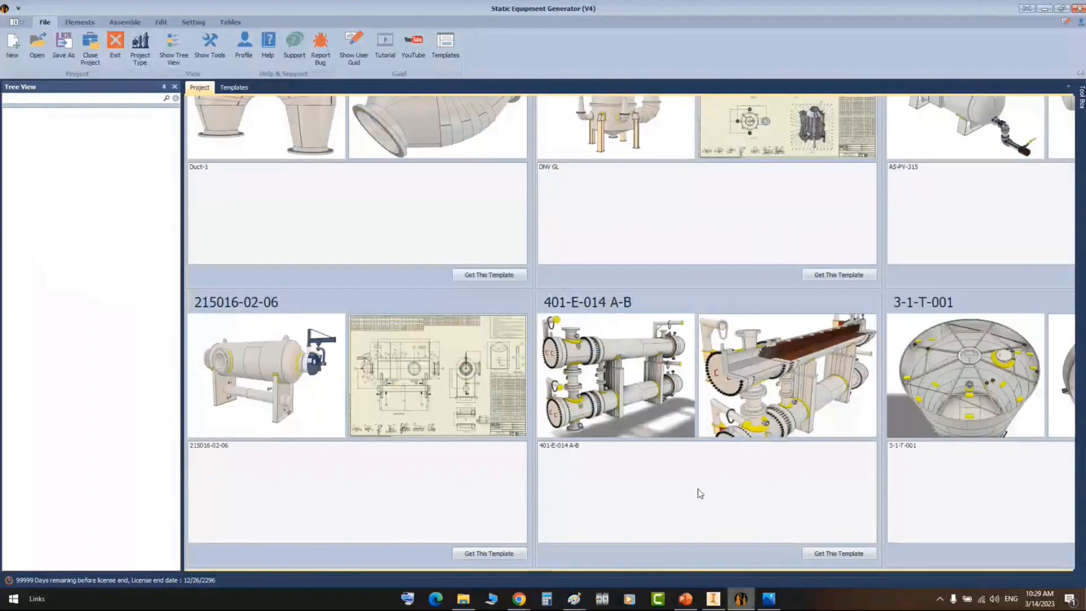
{"action": "left_click", "coordinate": [247, 88]}
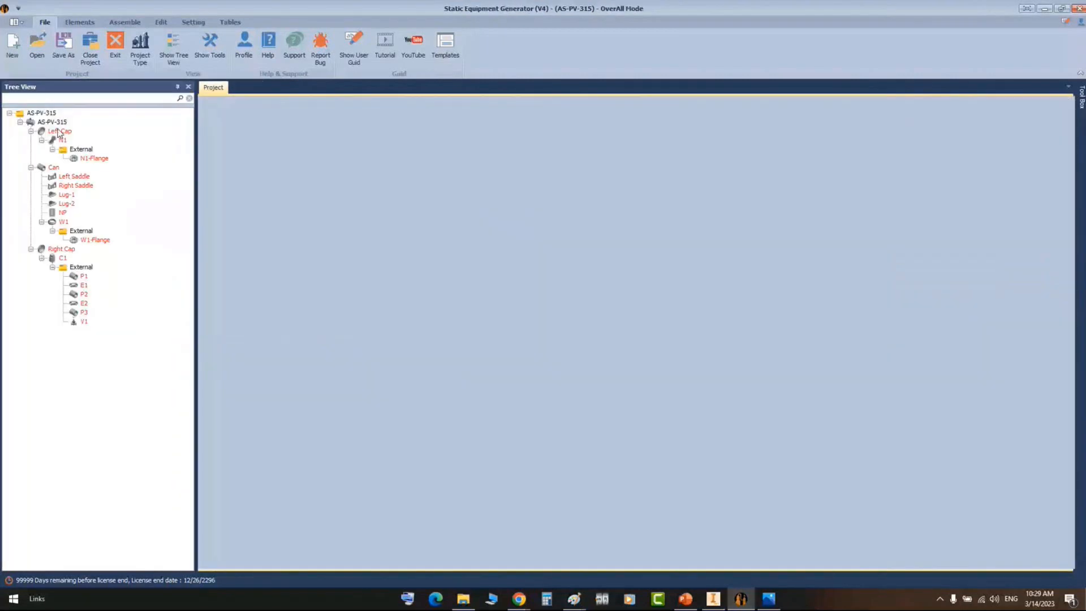
- Display the parameters of the Left Cap and its project's C1 coupling, and paste a screenshot of the coupling page into Paint
{"action": "left_click", "coordinate": [58, 132]}
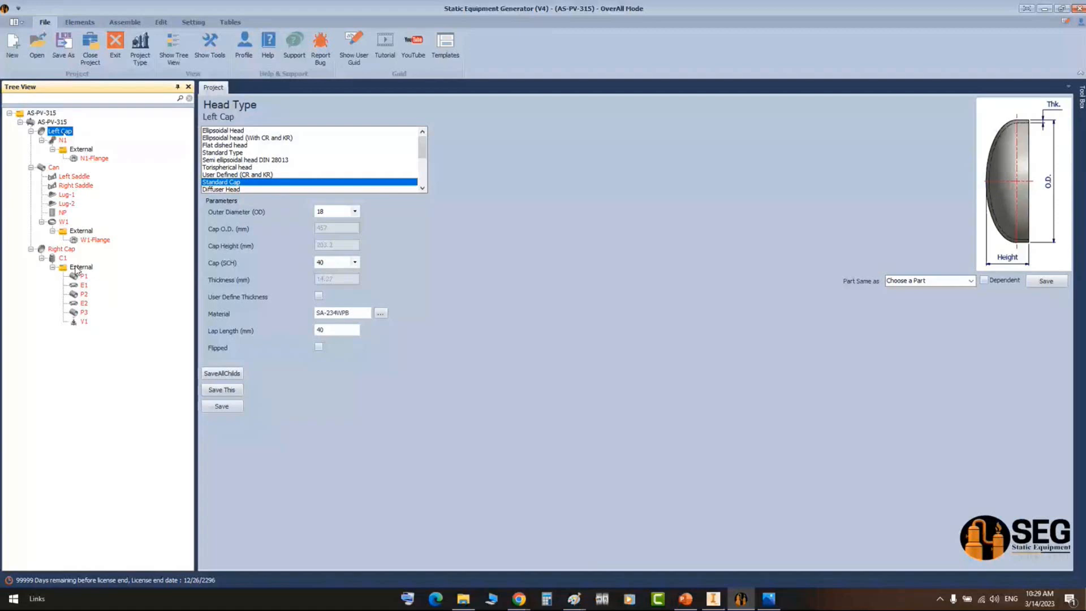
{"action": "left_click", "coordinate": [63, 258]}
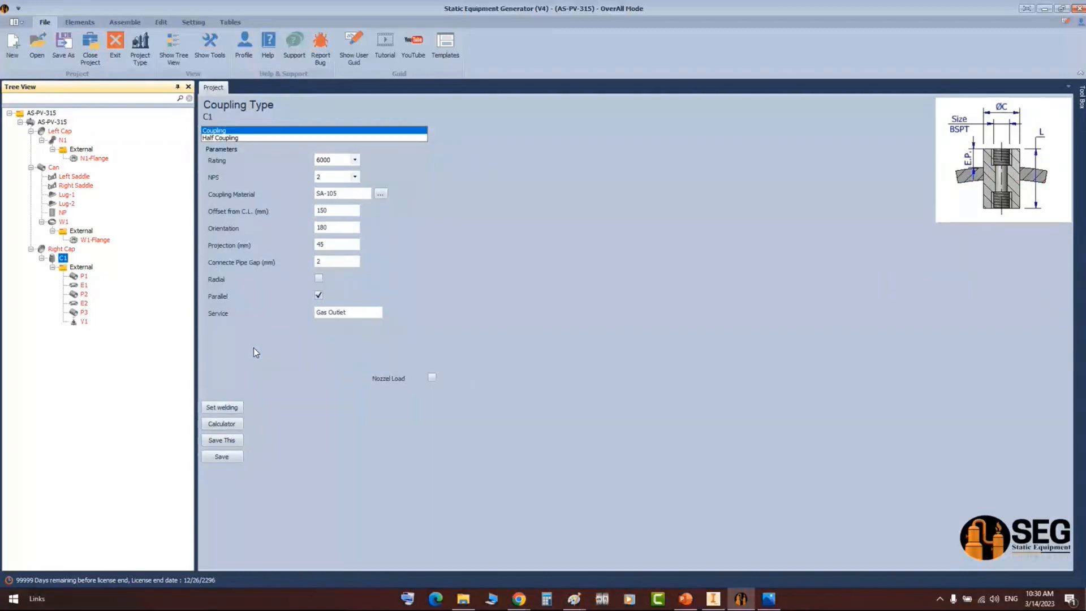
{"action": "left_click", "coordinate": [574, 599]}
{"action": "left_click", "coordinate": [675, 560]}
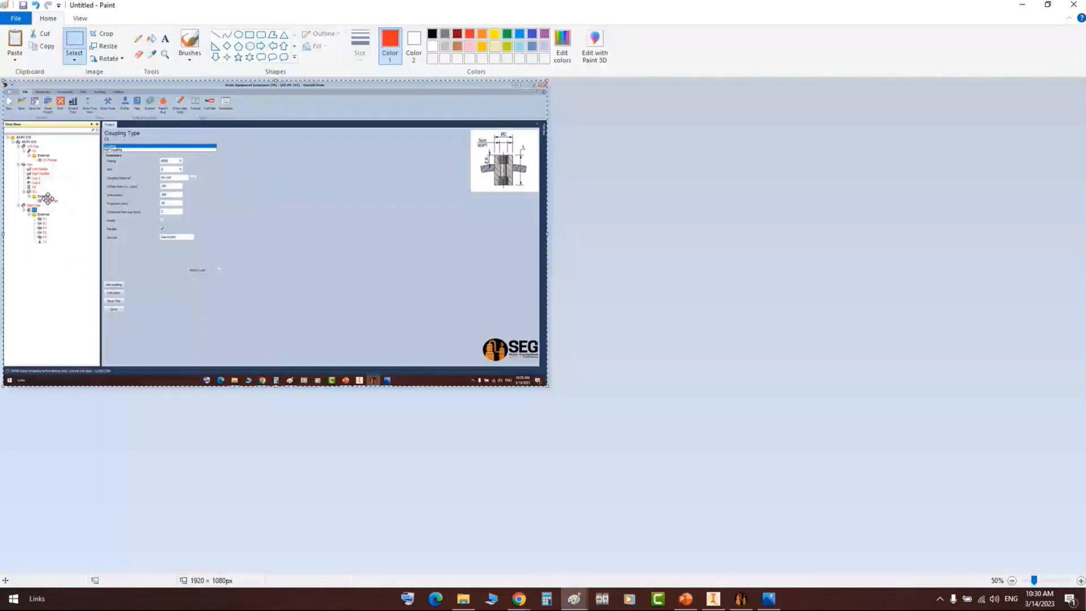
- Mark the External folder under coupling C1 with a red rectangle and draw a down arrow beside its elements P1 through V1
{"action": "scroll", "coordinate": [48, 198], "scroll_direction": "up", "scroll_amount": 3, "text": "ctrl"}
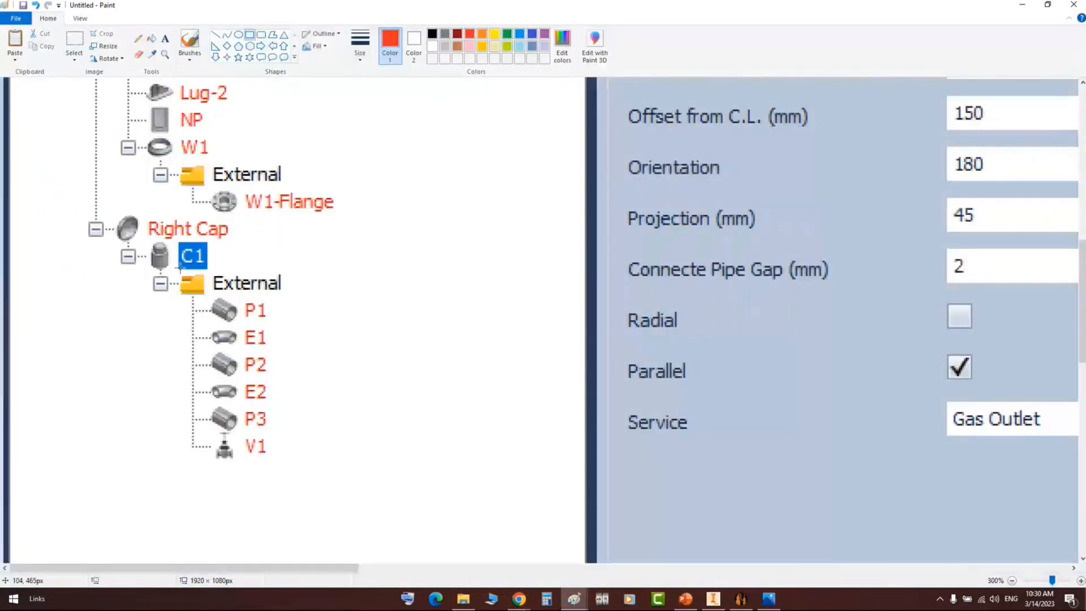
{"action": "left_click_drag", "start_coordinate": [146, 264], "coordinate": [306, 299]}
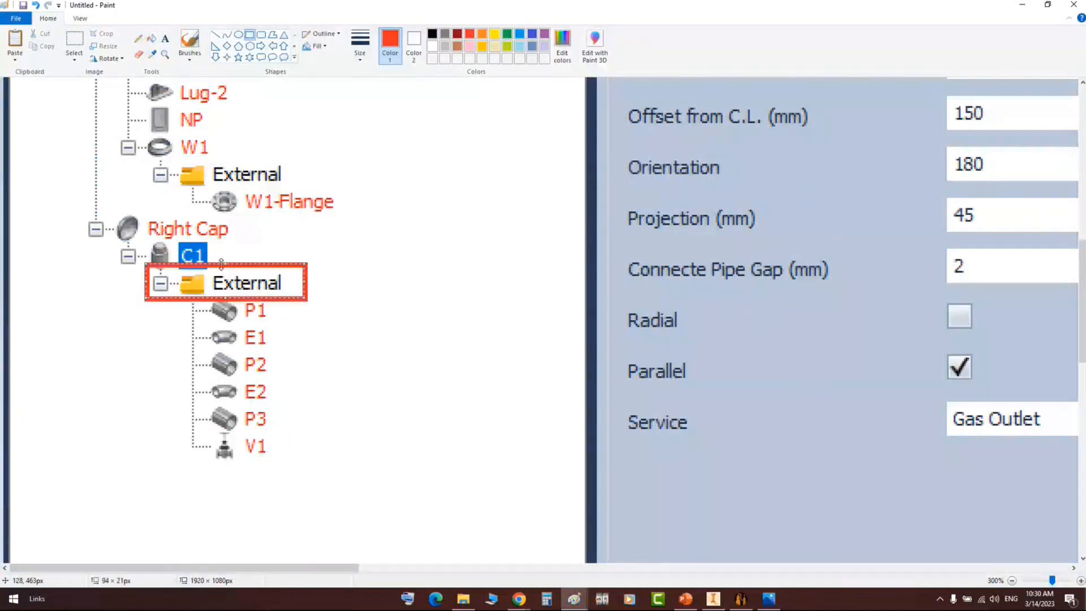
{"action": "left_click", "coordinate": [216, 56]}
{"action": "mouse_move", "coordinate": [324, 281]}
{"action": "left_mouse_down"}
{"action": "mouse_move", "coordinate": [366, 459]}
{"action": "mouse_move", "coordinate": [382, 453]}
{"action": "left_mouse_up"}
- Examine the piping from the right cap's coupling through the elbows to the valve in 157.jpg
{"action": "left_click", "coordinate": [769, 602]}
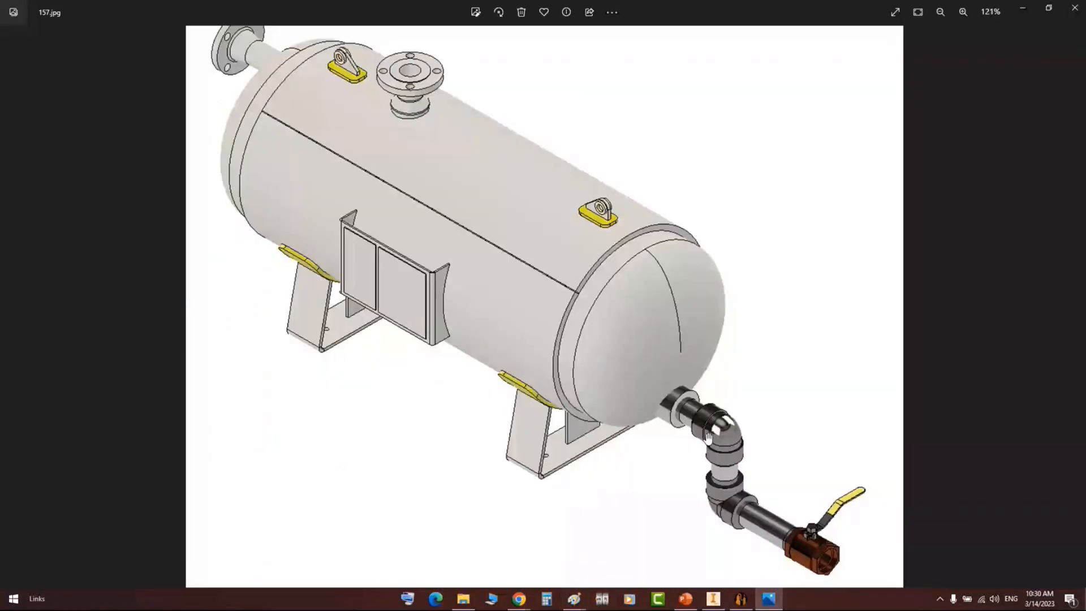
{"action": "scroll", "coordinate": [707, 436], "scroll_direction": "up", "scroll_amount": 2}
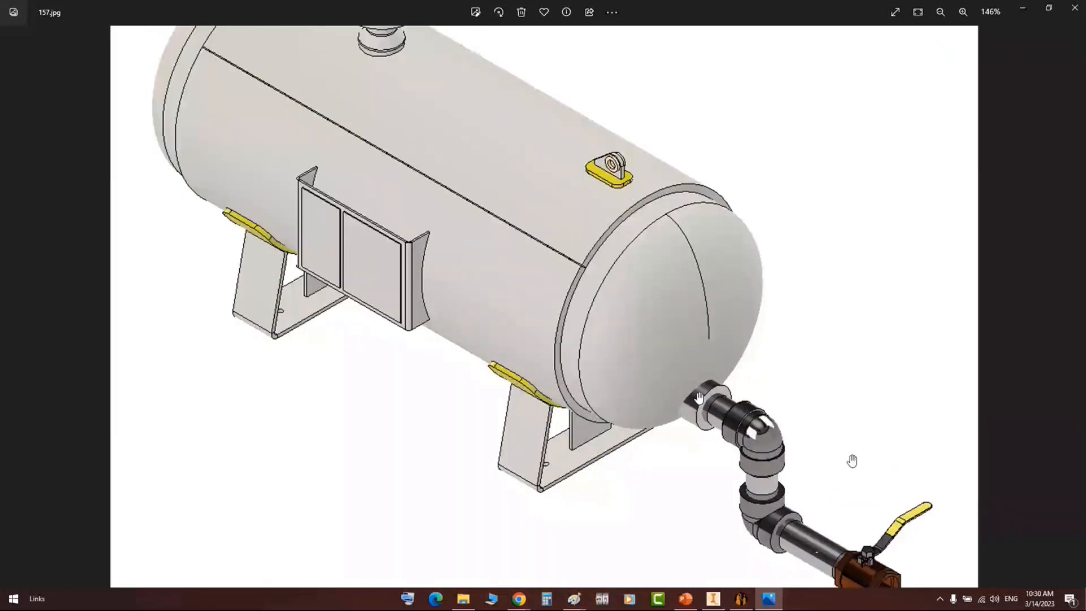
{"action": "left_click_drag", "start_coordinate": [852, 461], "coordinate": [871, 374]}
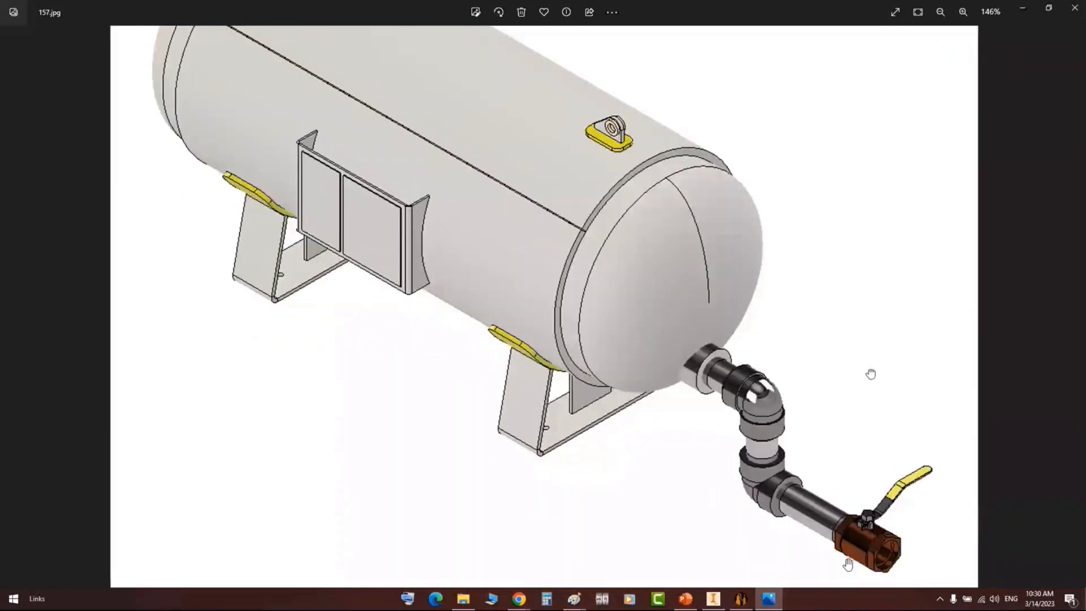
- Switch to Static Equipment Generator and display the Others elements available for the AS-PV-315 vessel
{"action": "left_click", "coordinate": [740, 600]}
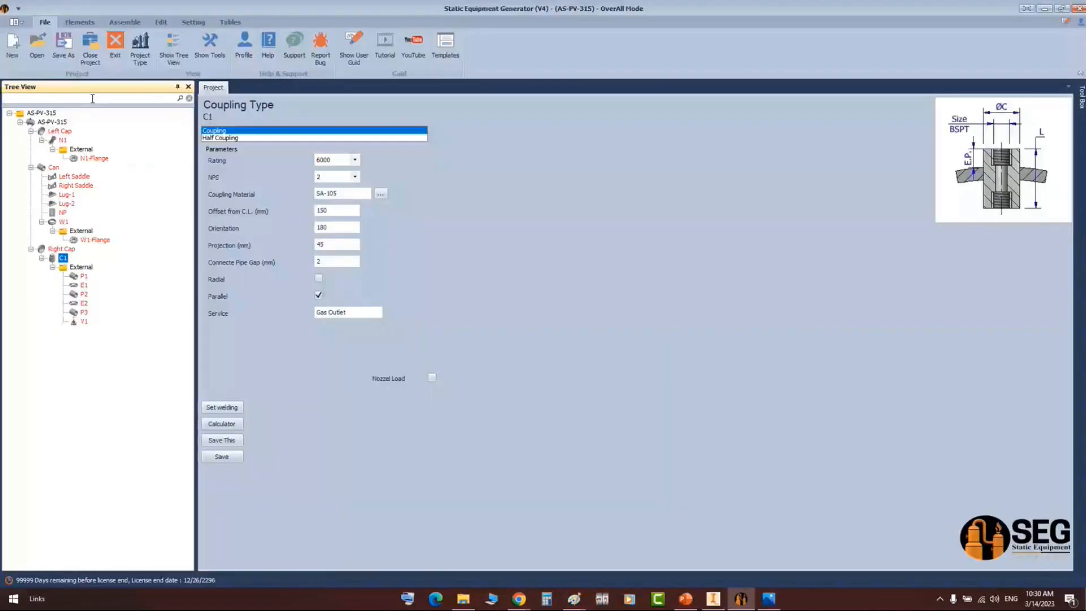
{"action": "left_click", "coordinate": [59, 122]}
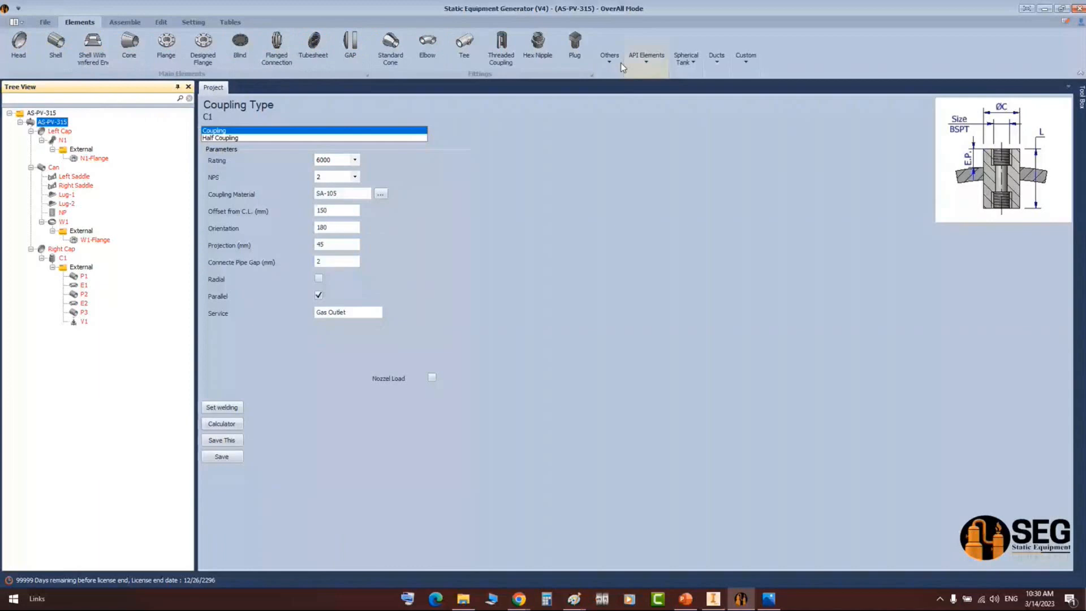
{"action": "left_click", "coordinate": [615, 66]}
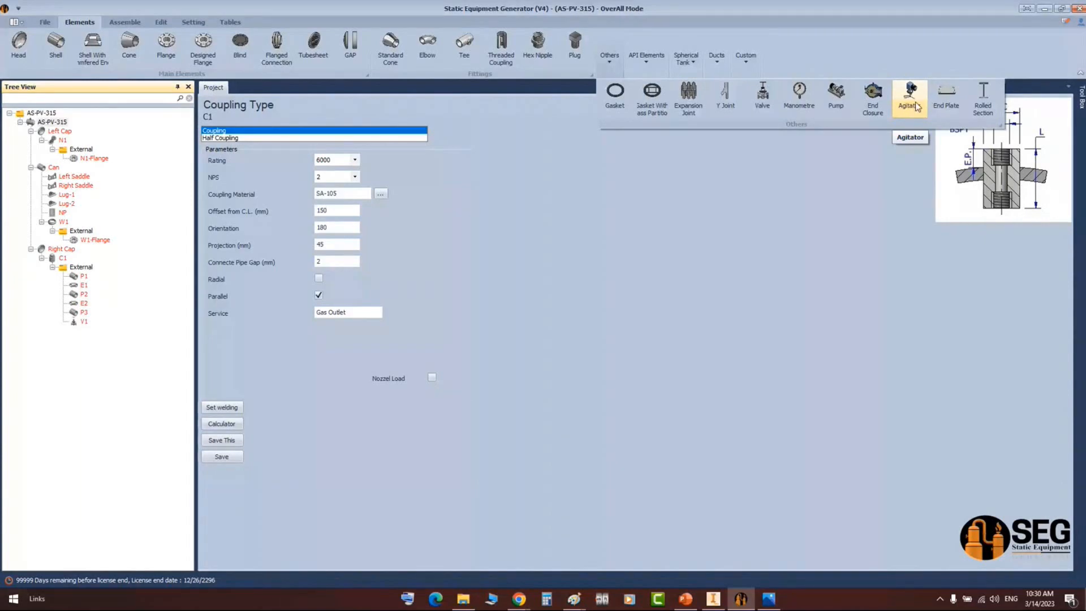
- View the whole vessel in 157.jpg once more and close the image
{"action": "left_click", "coordinate": [767, 599]}
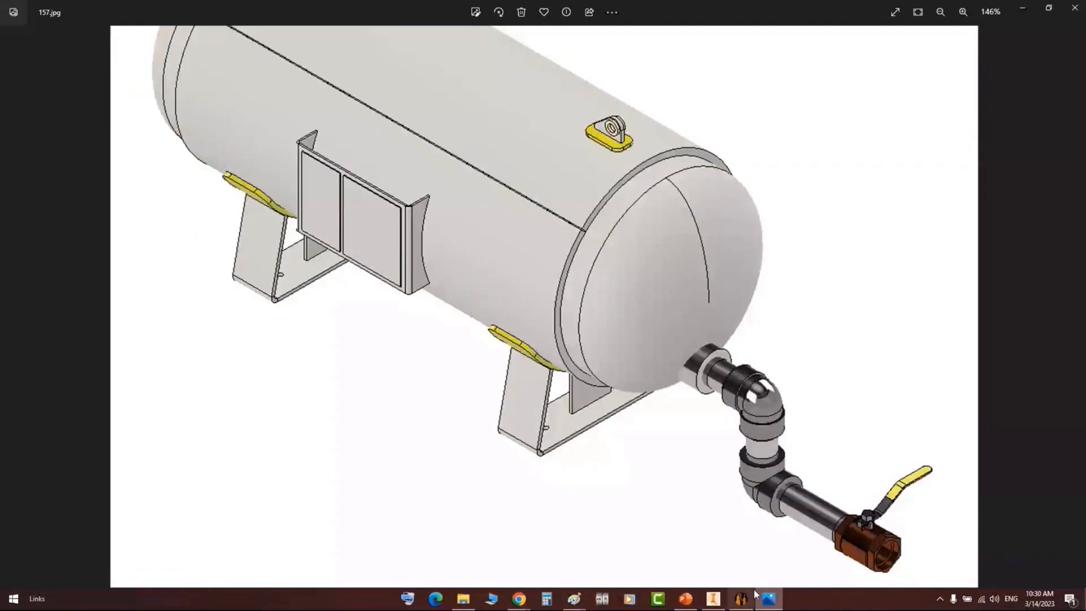
{"action": "scroll", "coordinate": [953, 128], "scroll_direction": "down", "scroll_amount": 3}
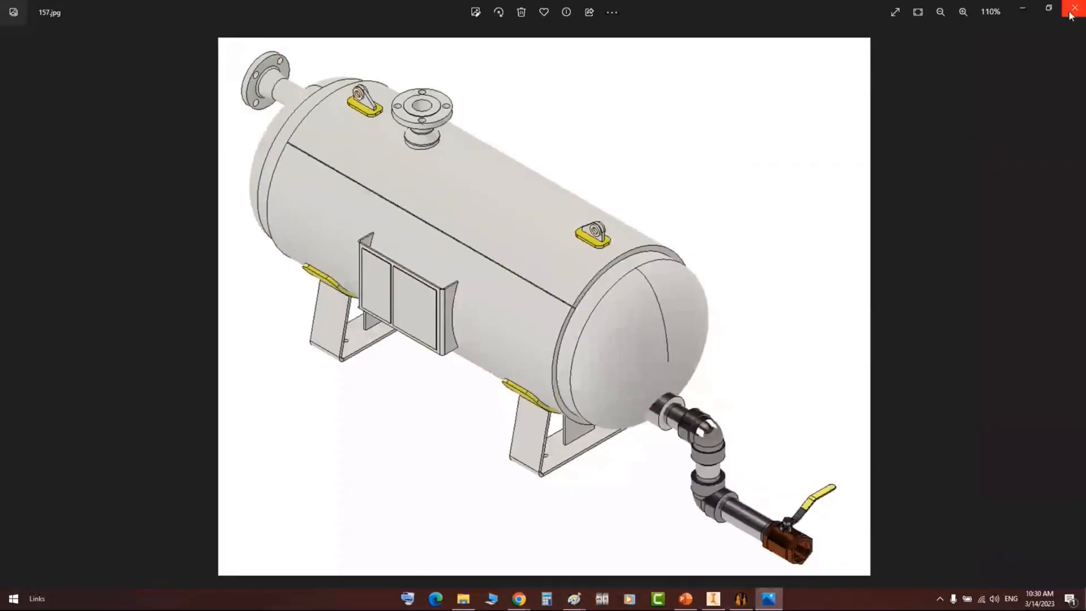
{"action": "left_click", "coordinate": [1070, 12]}
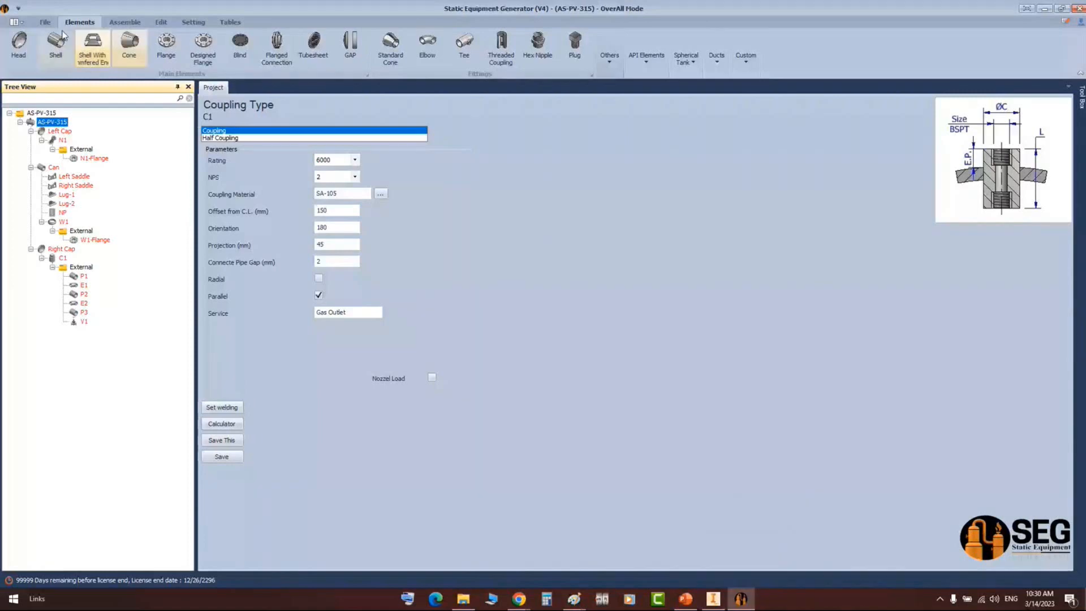
- Open Test Project, saving the current AS-PV-315 project before switching
{"action": "left_click", "coordinate": [44, 21]}
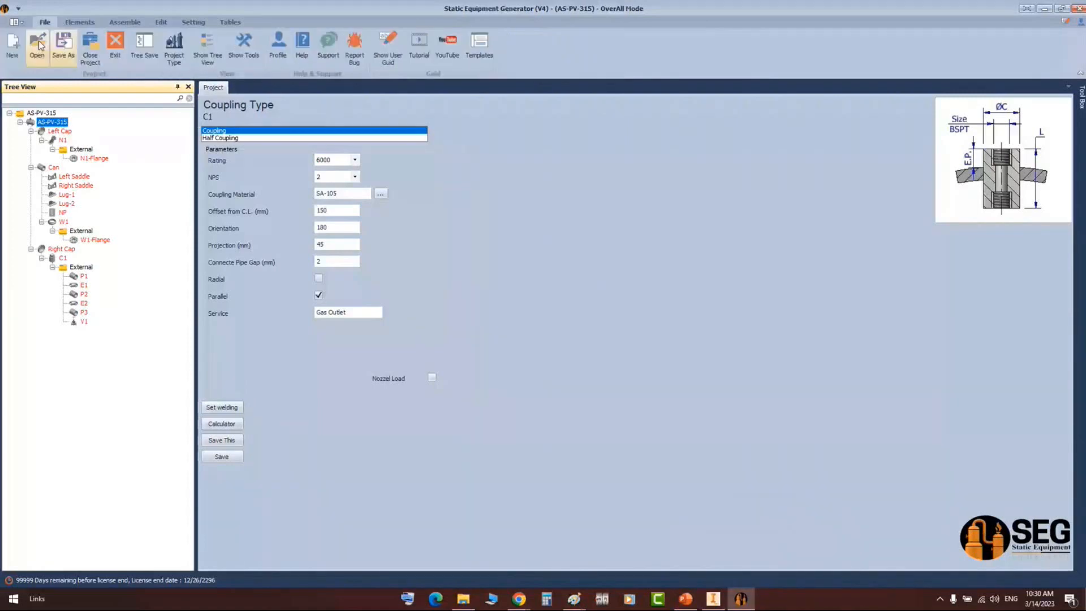
{"action": "left_click", "coordinate": [38, 44]}
{"action": "left_click", "coordinate": [468, 284]}
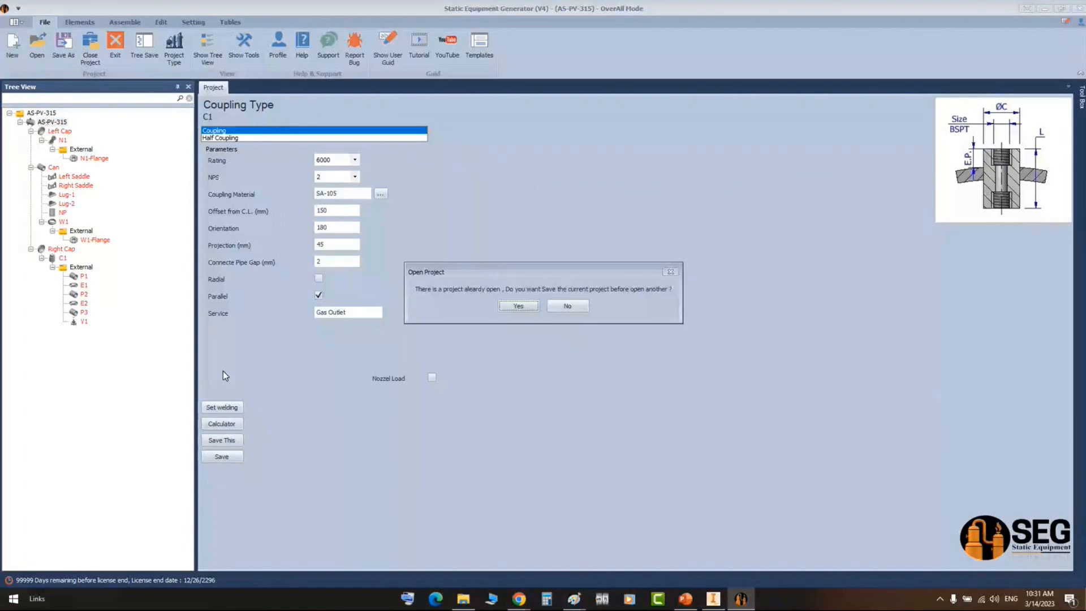
{"action": "left_click", "coordinate": [530, 307]}
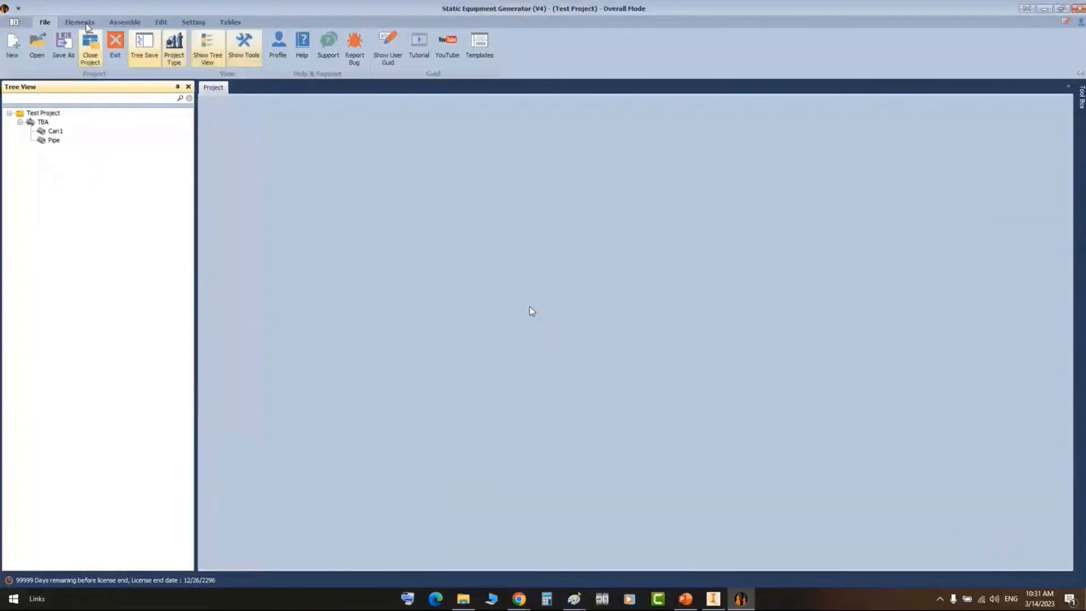
- Restore the Inventor model of Test Project
{"action": "left_click", "coordinate": [129, 22]}
{"action": "left_click", "coordinate": [161, 22]}
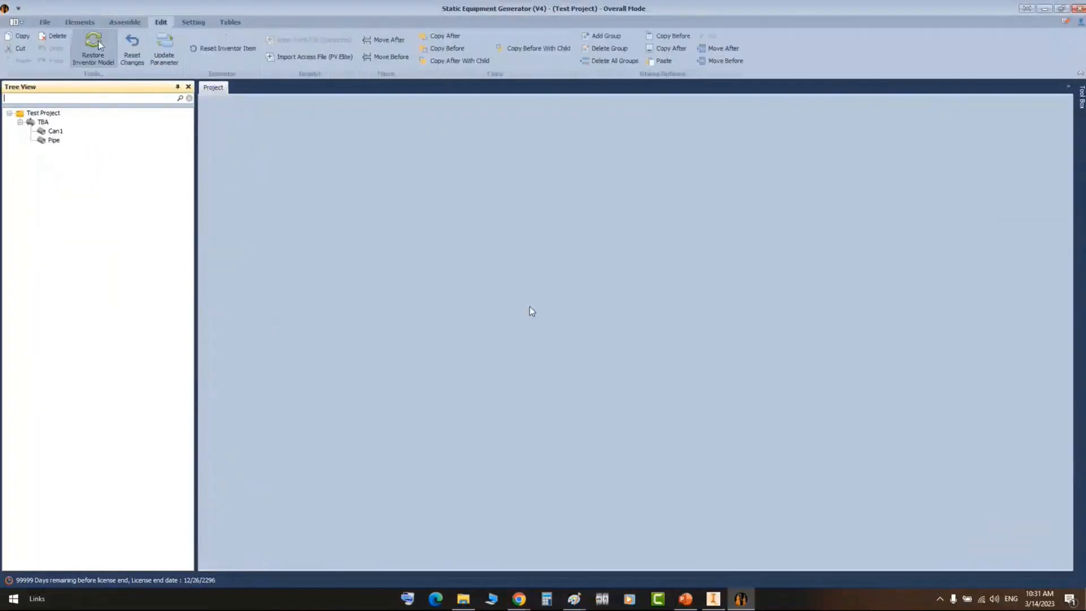
{"action": "left_click", "coordinate": [94, 48]}
{"action": "left_click", "coordinate": [519, 305]}
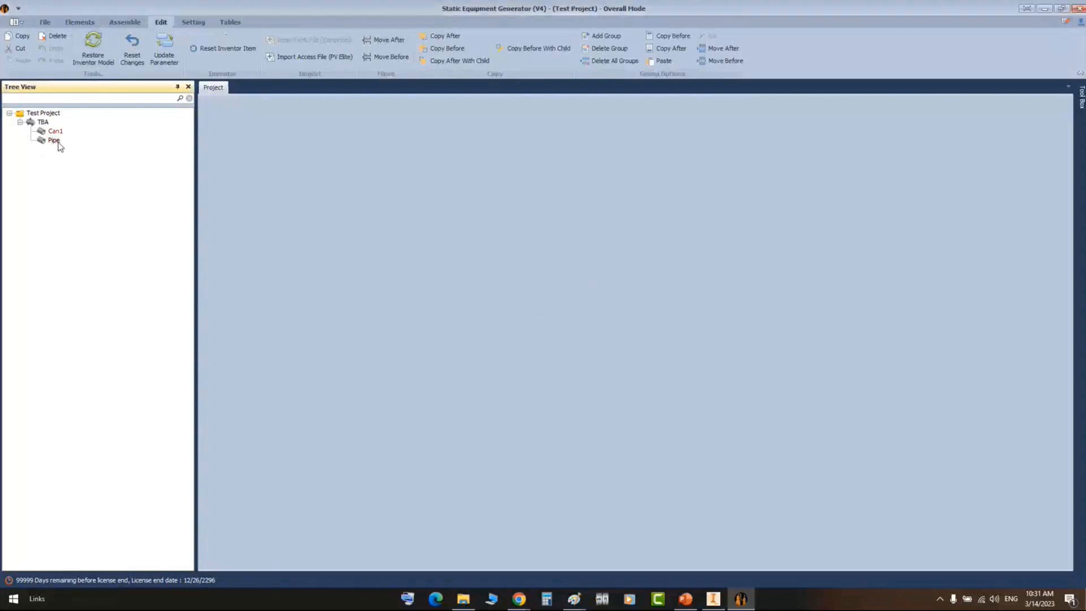
- Delete the Pipe and Can1 elements from the TBA vessel
{"action": "right_click", "coordinate": [53, 140]}
{"action": "left_click", "coordinate": [80, 149]}
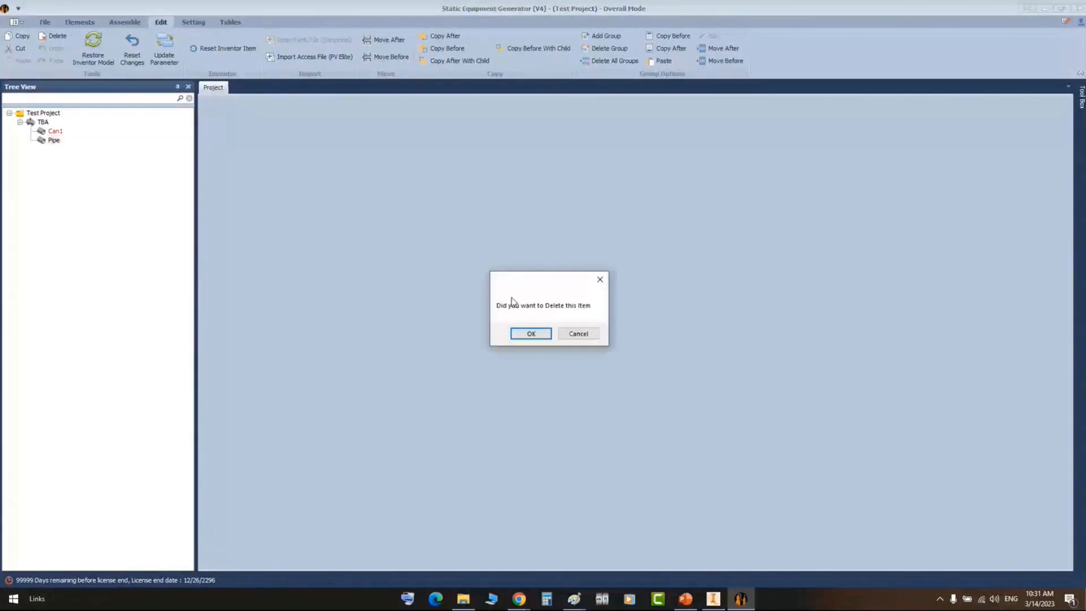
{"action": "left_click", "coordinate": [530, 333]}
{"action": "right_click", "coordinate": [55, 131]}
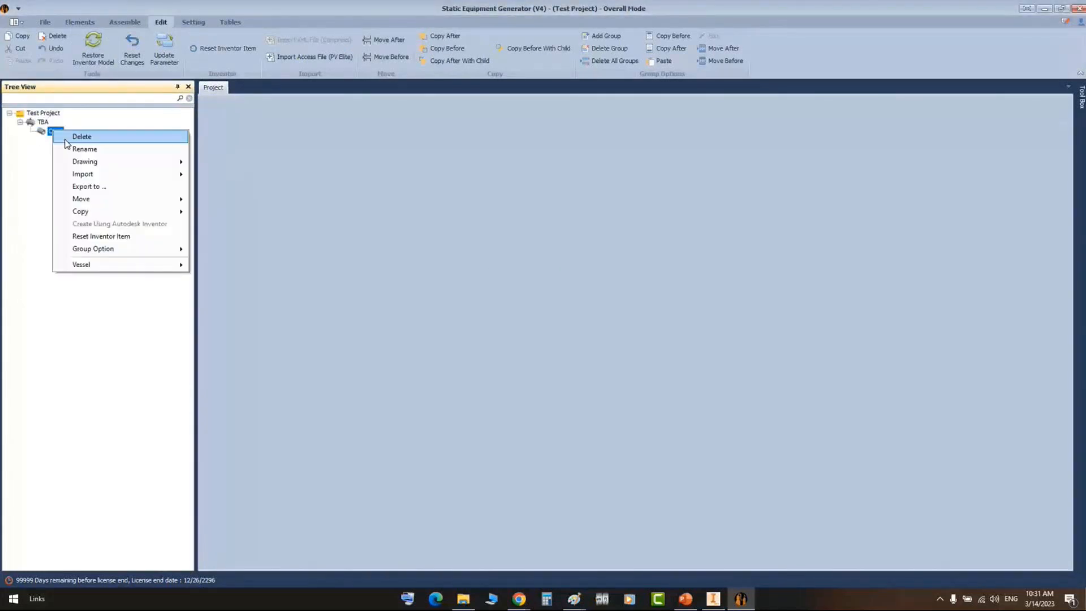
{"action": "left_click", "coordinate": [79, 137]}
{"action": "left_click", "coordinate": [530, 332]}
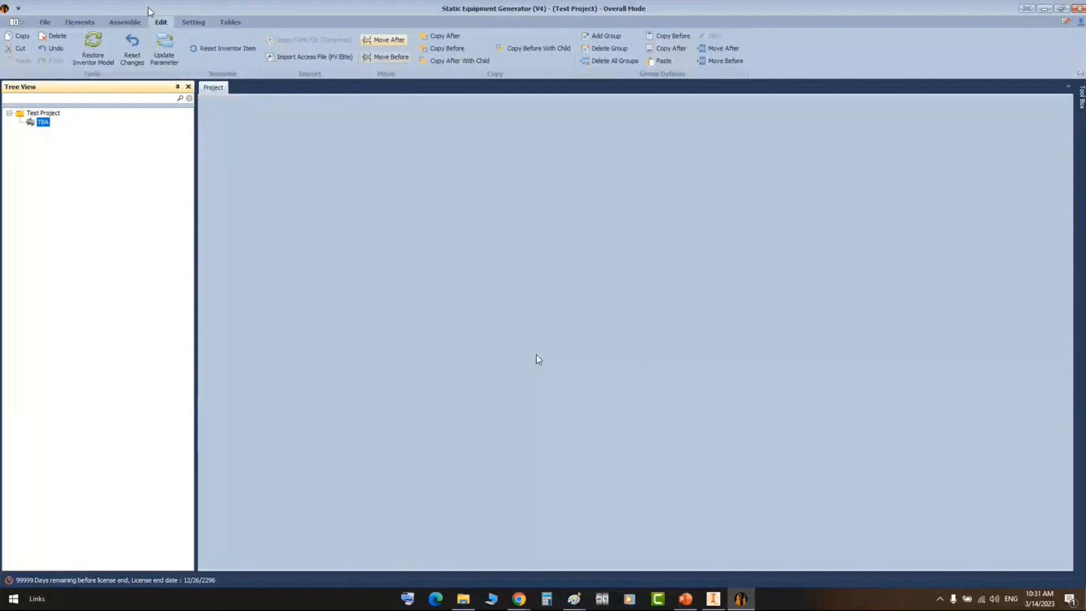
- Display the TBA vessel's design data and add a shell named Can1 to the vessel
{"action": "left_click", "coordinate": [80, 22]}
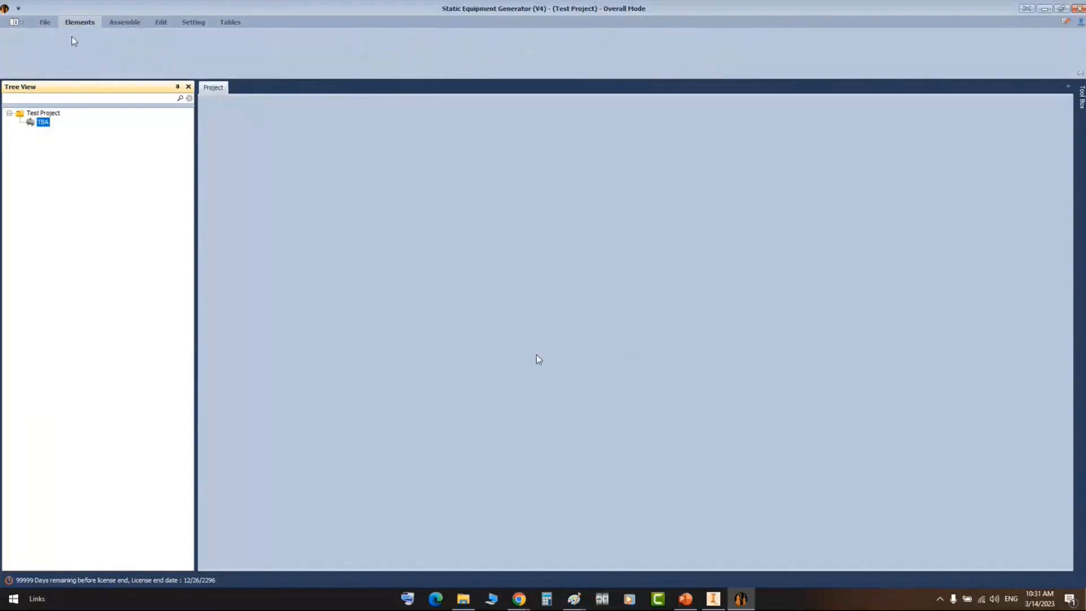
{"action": "double_click", "coordinate": [33, 128]}
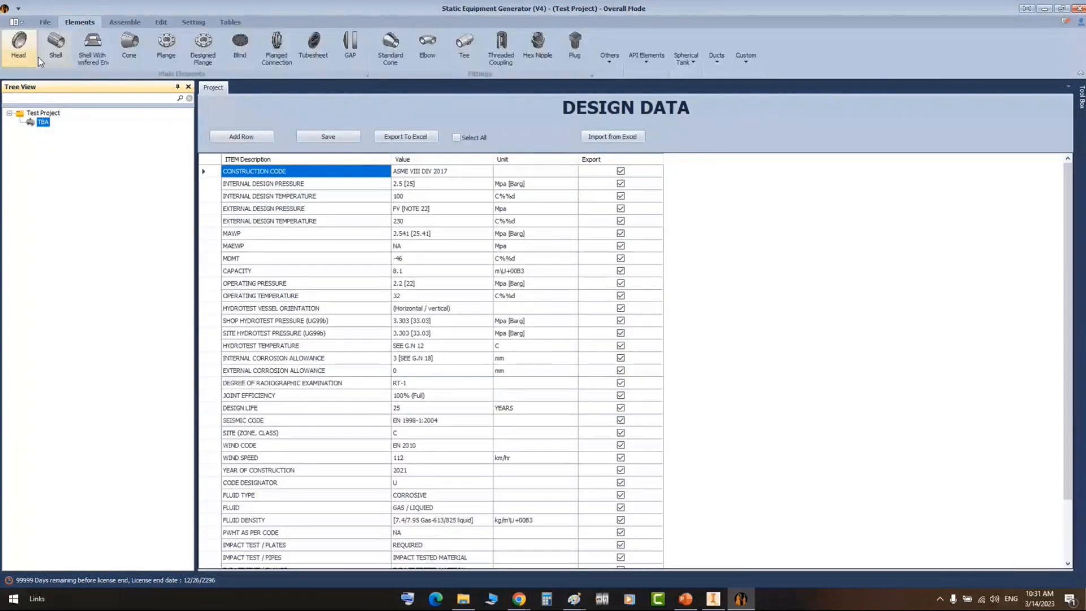
{"action": "left_click", "coordinate": [56, 45]}
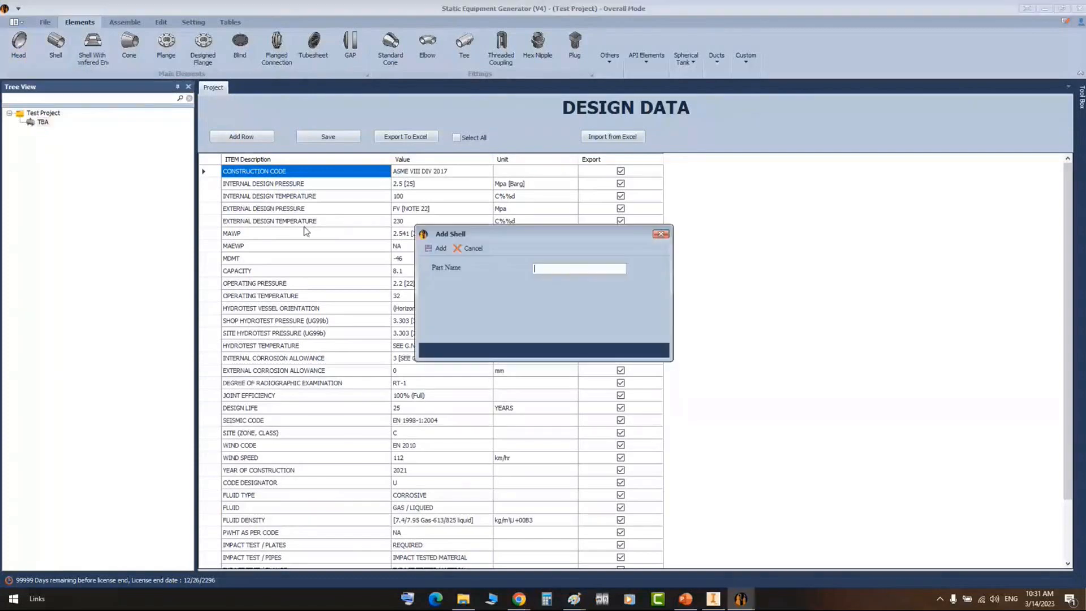
{"action": "type", "text": "Can1"}
{"action": "key", "text": "Return"}
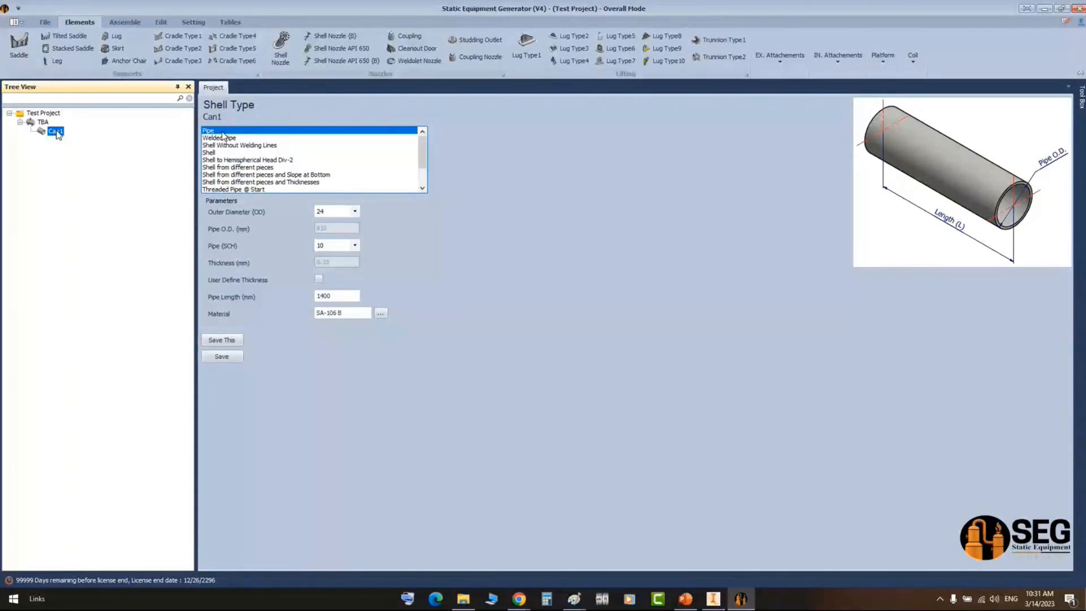
- Review the outer diameters offered for Can1's Pipe type and set its pipe schedule to 60
{"action": "left_click", "coordinate": [355, 211]}
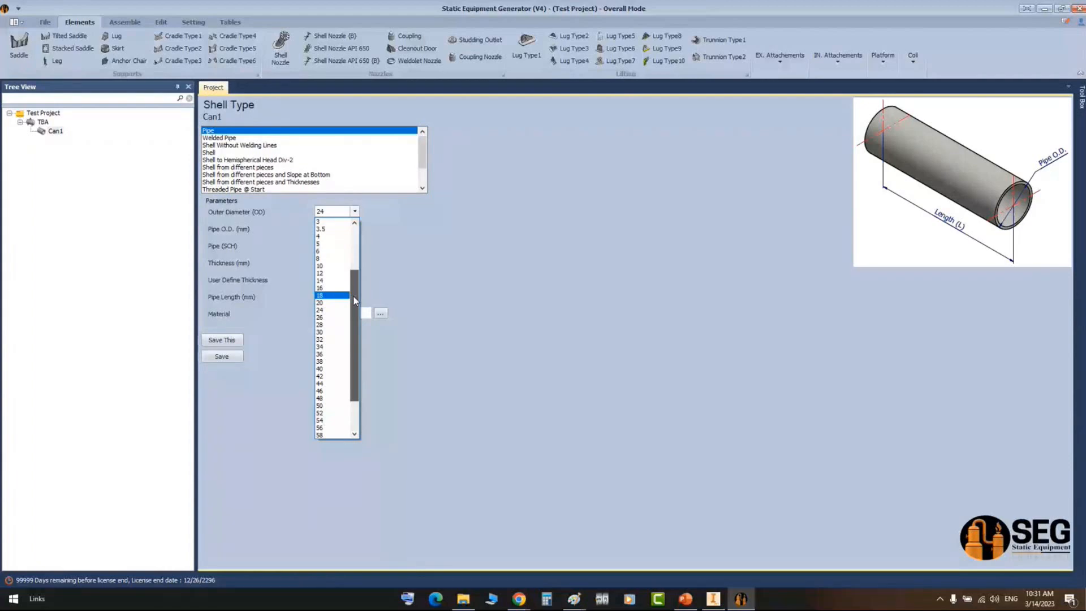
{"action": "left_click_drag", "start_coordinate": [353, 296], "coordinate": [353, 225]}
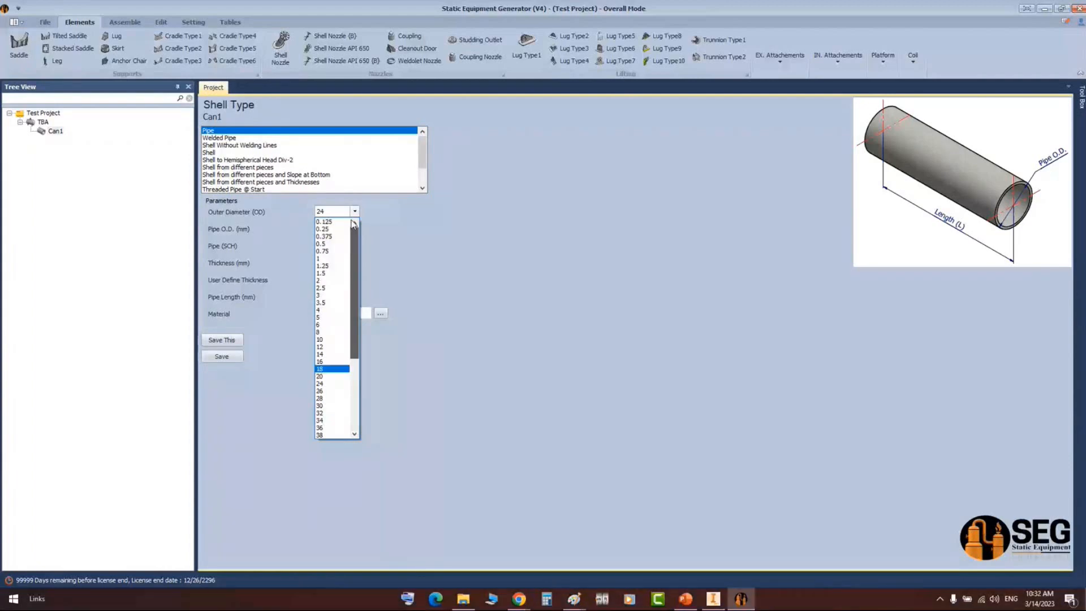
{"action": "scroll", "coordinate": [339, 339], "scroll_direction": "down", "scroll_amount": 7}
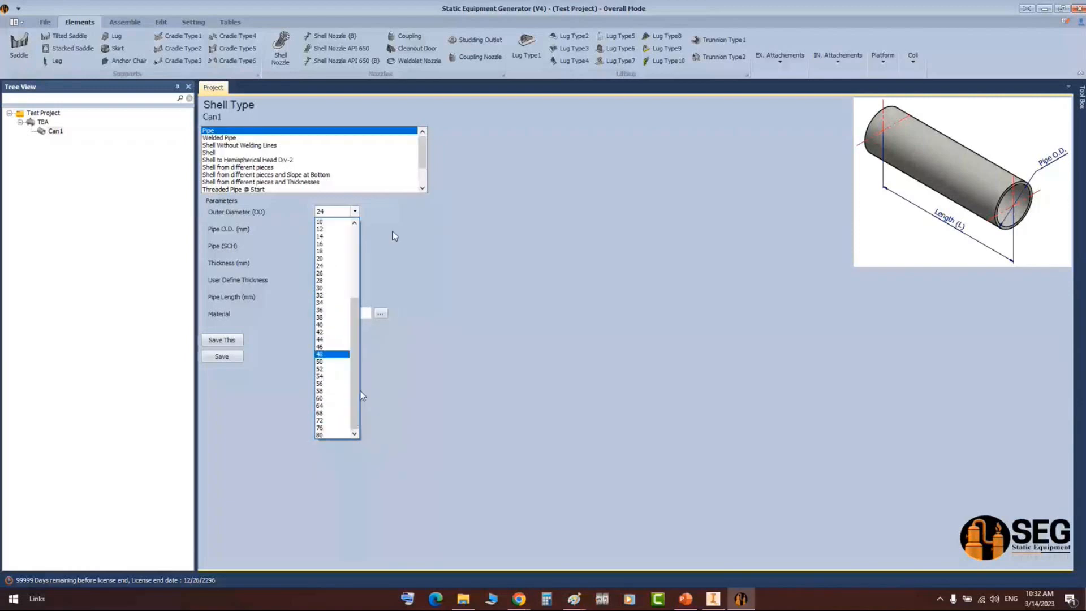
{"action": "scroll", "coordinate": [362, 297], "scroll_direction": "up", "scroll_amount": 3}
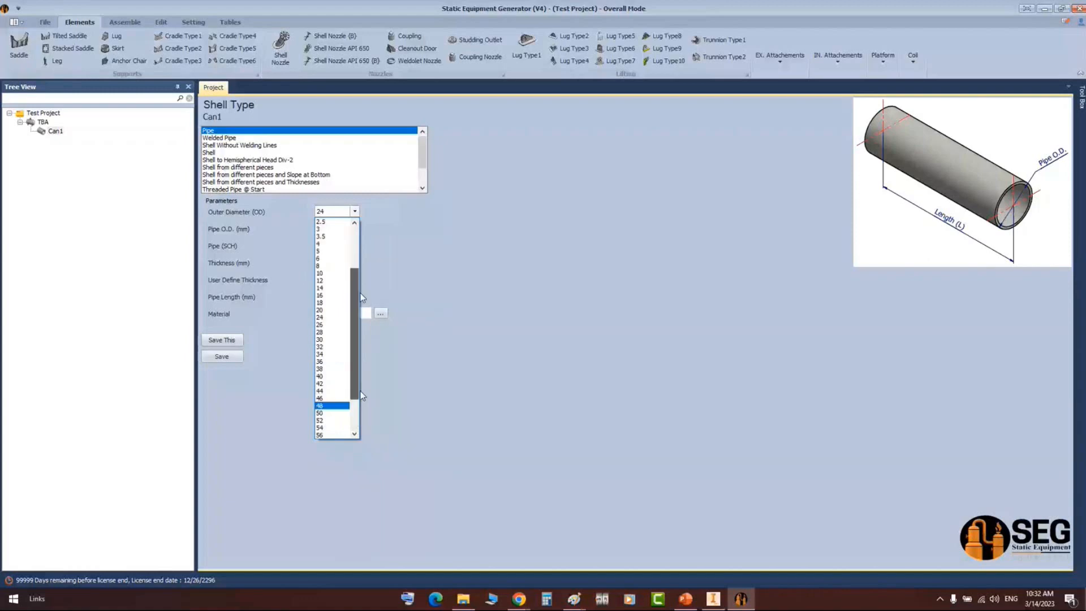
{"action": "left_click", "coordinate": [362, 297]}
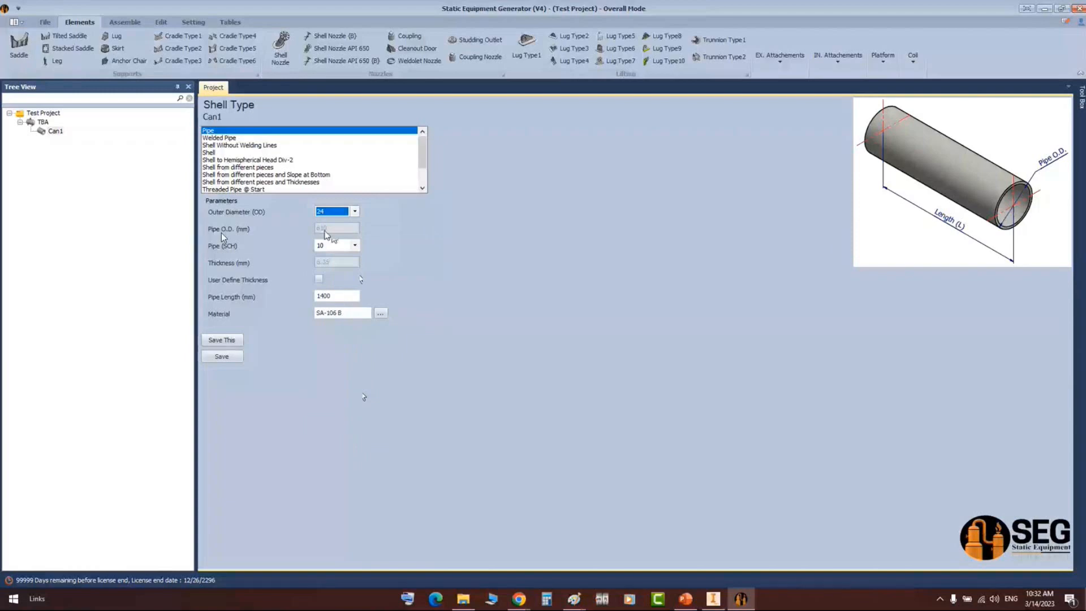
{"action": "left_click", "coordinate": [355, 245]}
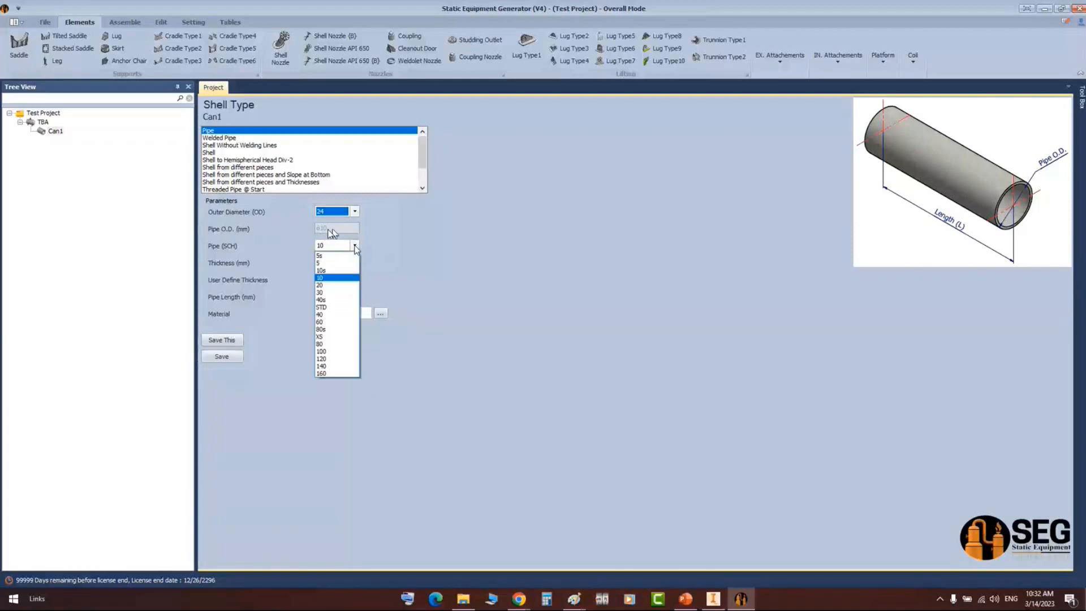
{"action": "left_click", "coordinate": [331, 322]}
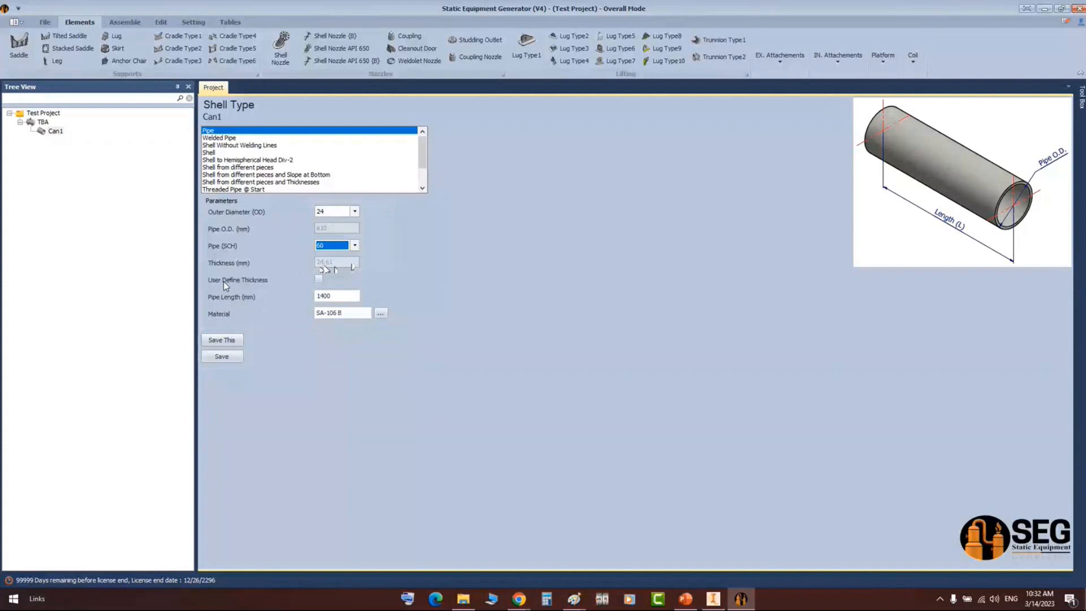
- Try a user-defined thickness of 15 mm for Can1, and turn the user-defined thickness back off
{"action": "left_click", "coordinate": [318, 278]}
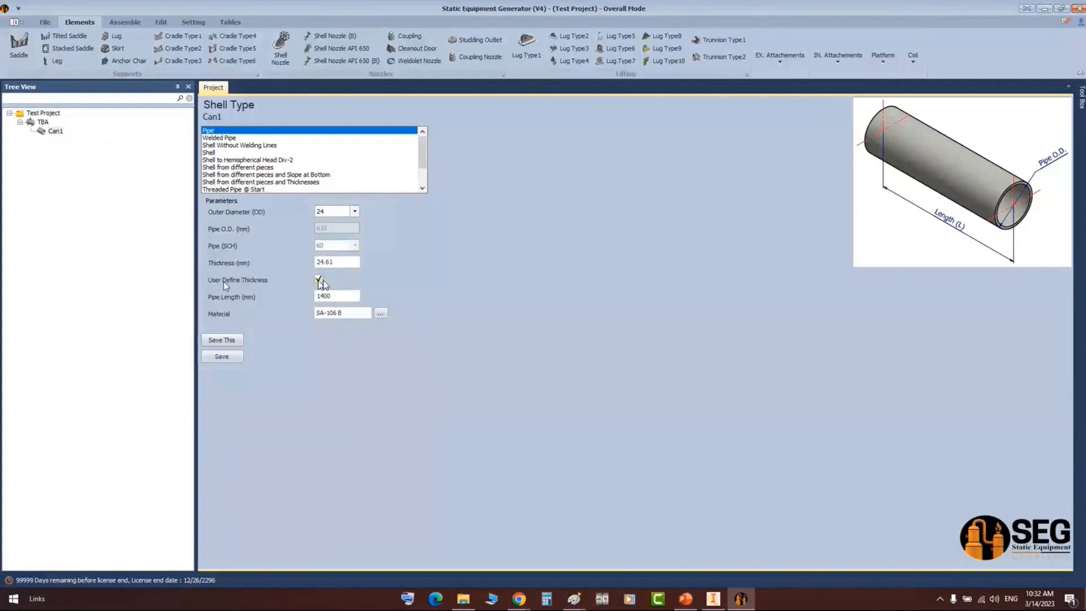
{"action": "left_click", "coordinate": [345, 262]}
{"action": "left_click_drag", "start_coordinate": [345, 262], "coordinate": [324, 260]}
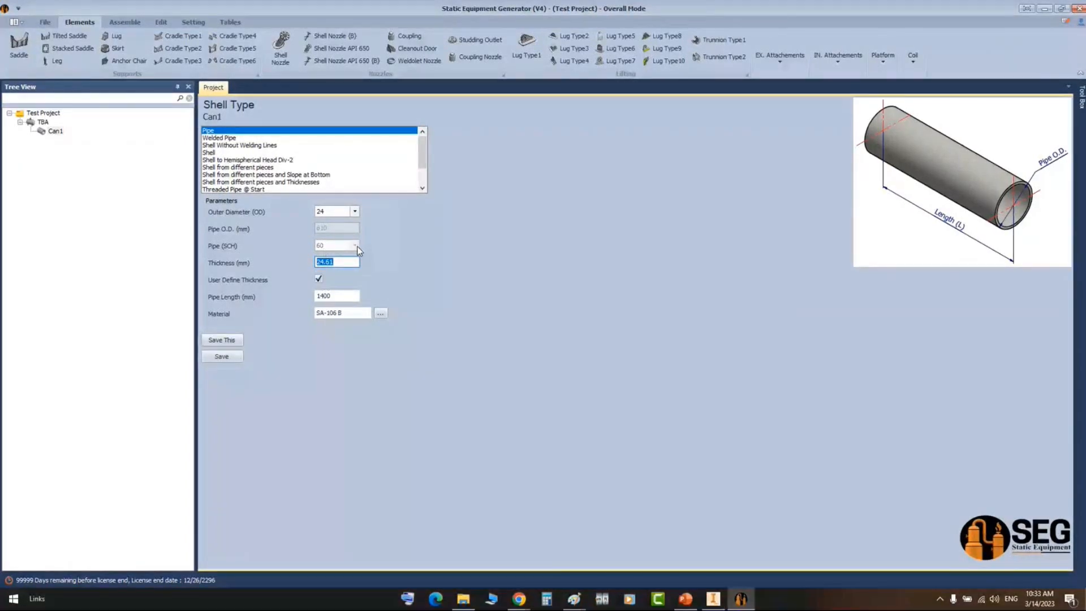
{"action": "type", "text": "15"}
{"action": "left_click", "coordinate": [349, 295]}
{"action": "double_click", "coordinate": [321, 262]}
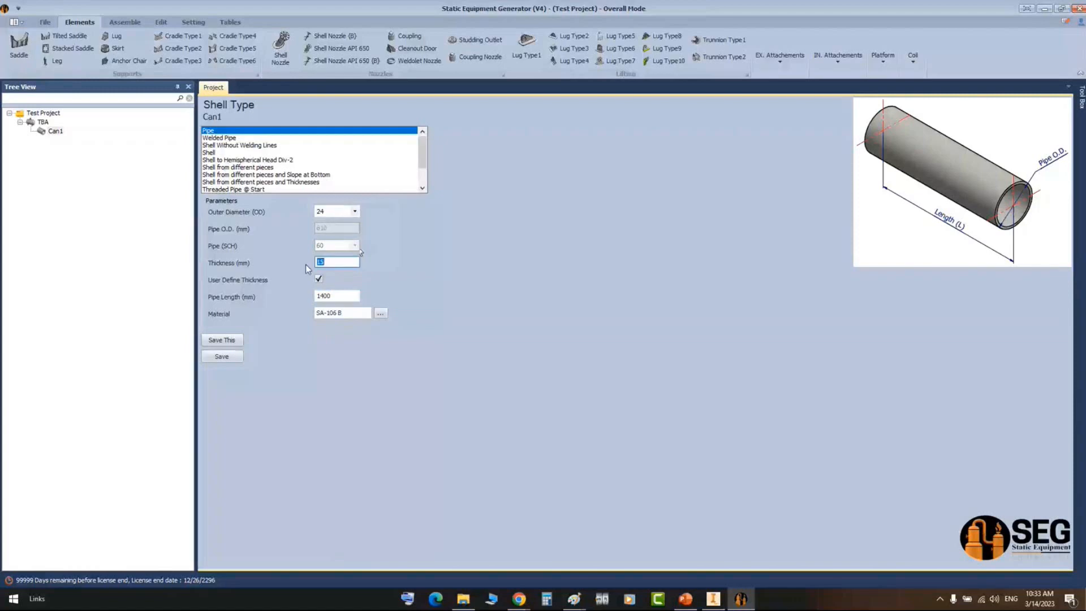
{"action": "left_click", "coordinate": [343, 295]}
{"action": "double_click", "coordinate": [340, 293]}
{"action": "left_click", "coordinate": [319, 279]}
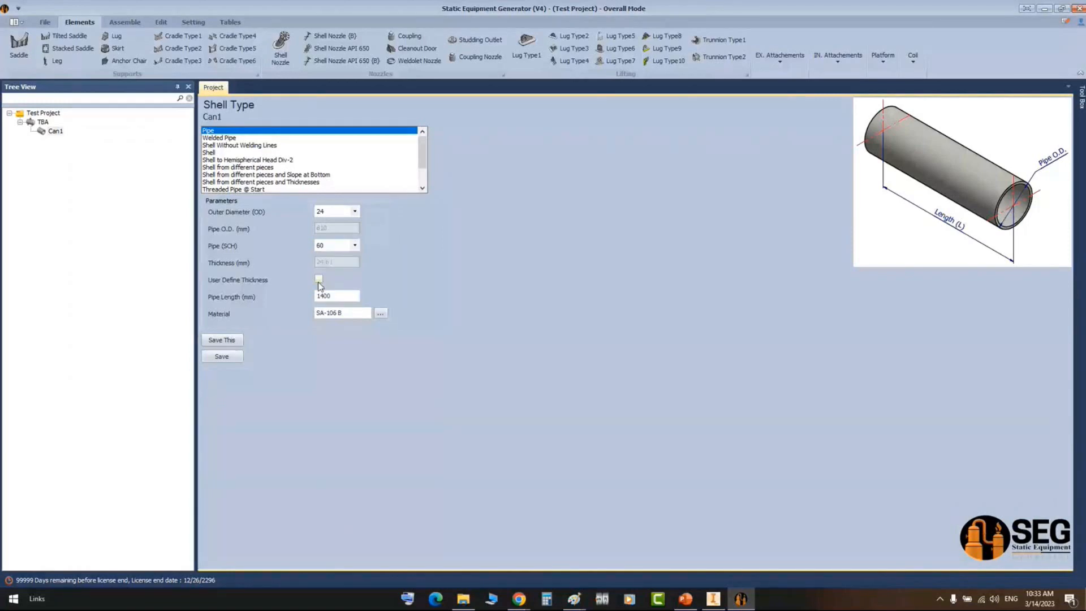
- Override Can1's wall thickness with a custom value of 15 mm, and revert to the schedule-based thickness
{"action": "left_click", "coordinate": [318, 278]}
{"action": "left_click", "coordinate": [337, 263]}
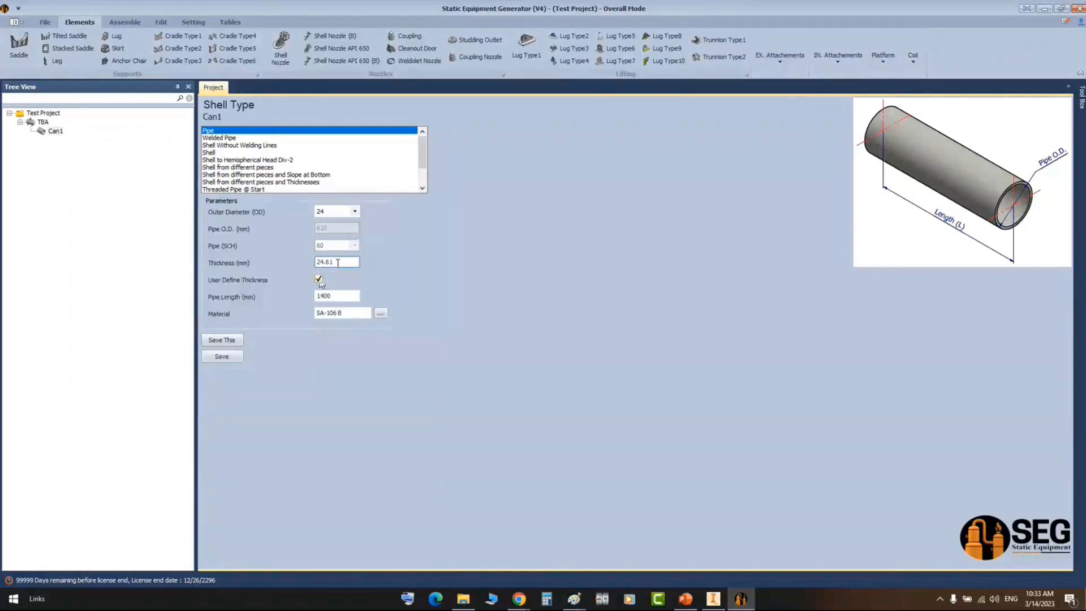
{"action": "key", "text": "BackSpace"}
{"action": "key", "text": "BackSpace"}
{"action": "key", "text": "BackSpace"}
{"action": "key", "text": "BackSpace"}
{"action": "key", "text": "BackSpace"}
{"action": "type", "text": "15"}
{"action": "left_click", "coordinate": [319, 279]}
- Set Can1's pipe schedule to 20 and open the ASME Section II Part D material selection for the shell
{"action": "left_click", "coordinate": [338, 247]}
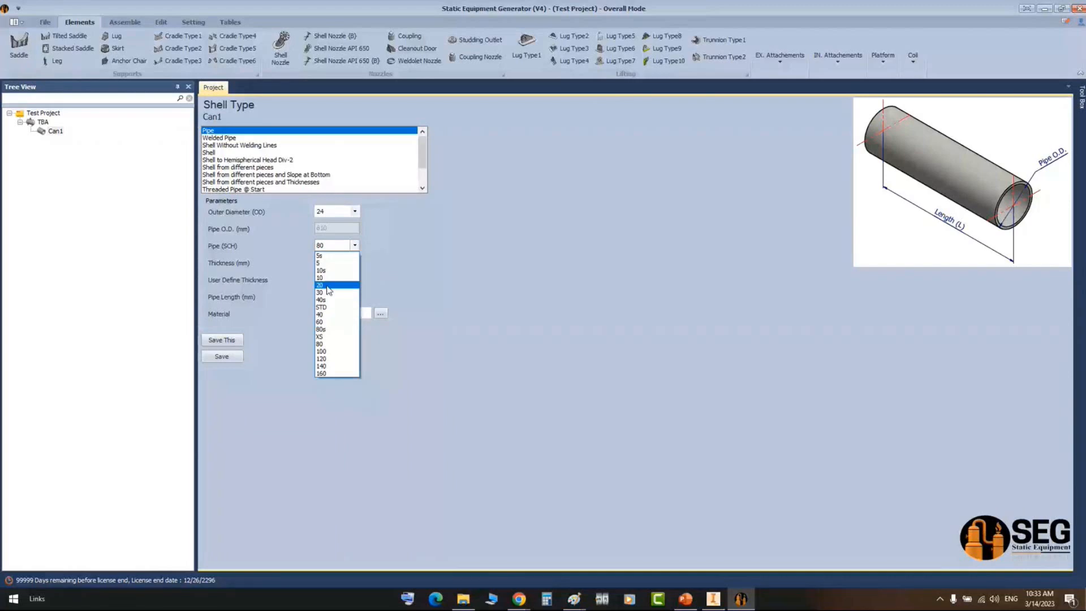
{"action": "left_click", "coordinate": [328, 285]}
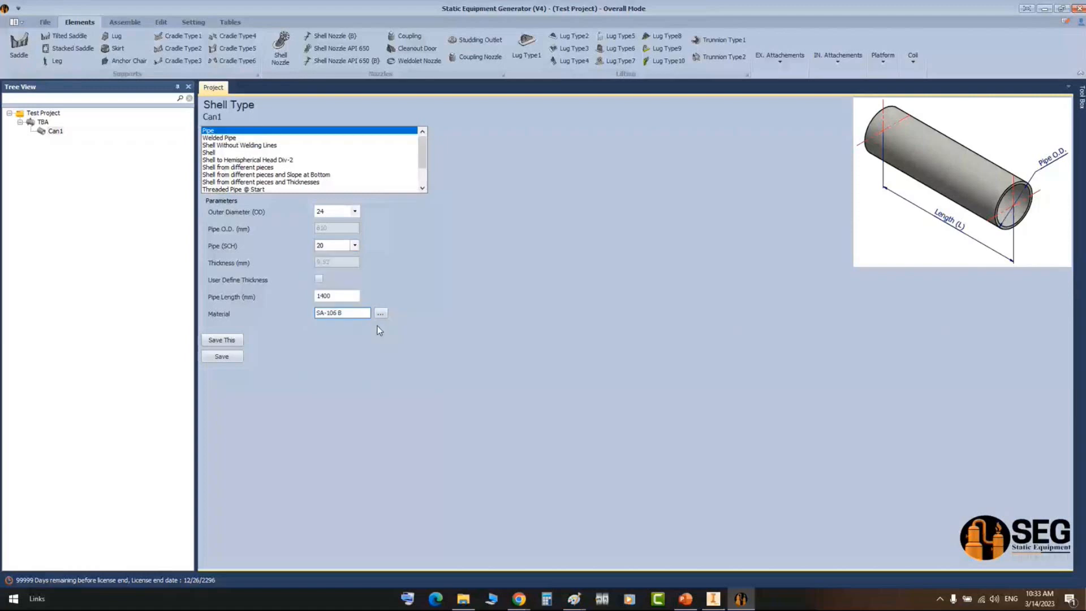
{"action": "left_click_drag", "start_coordinate": [343, 312], "coordinate": [321, 327]}
{"action": "left_click", "coordinate": [356, 312]}
{"action": "left_click", "coordinate": [380, 313]}
{"action": "left_click_drag", "start_coordinate": [511, 141], "coordinate": [622, 131]}
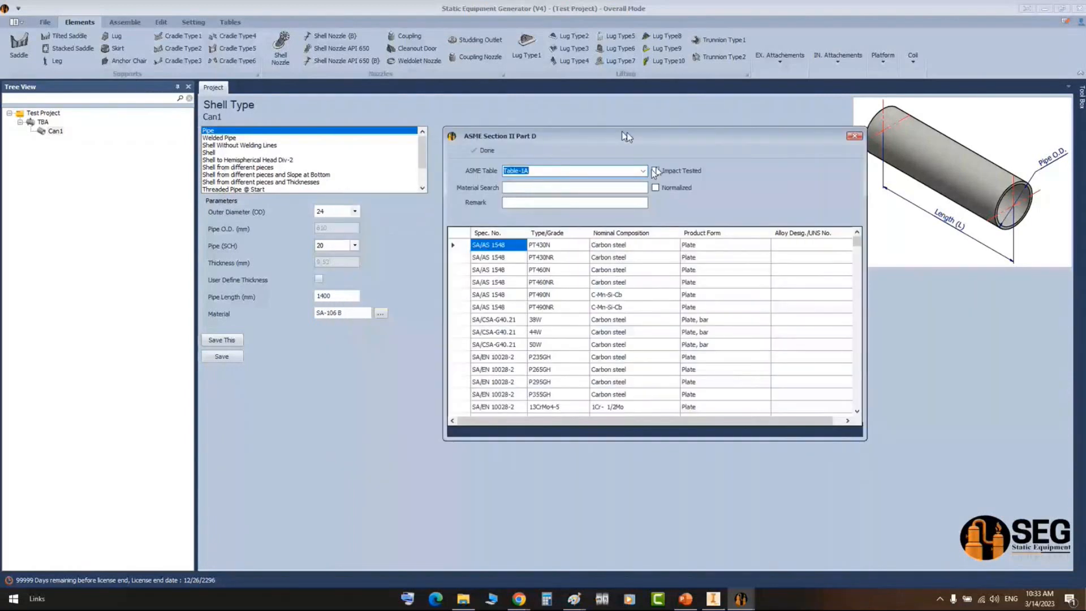
- Choose ASME Table-1A as the material source and search it for sa-106
{"action": "key", "text": "alt+Down"}
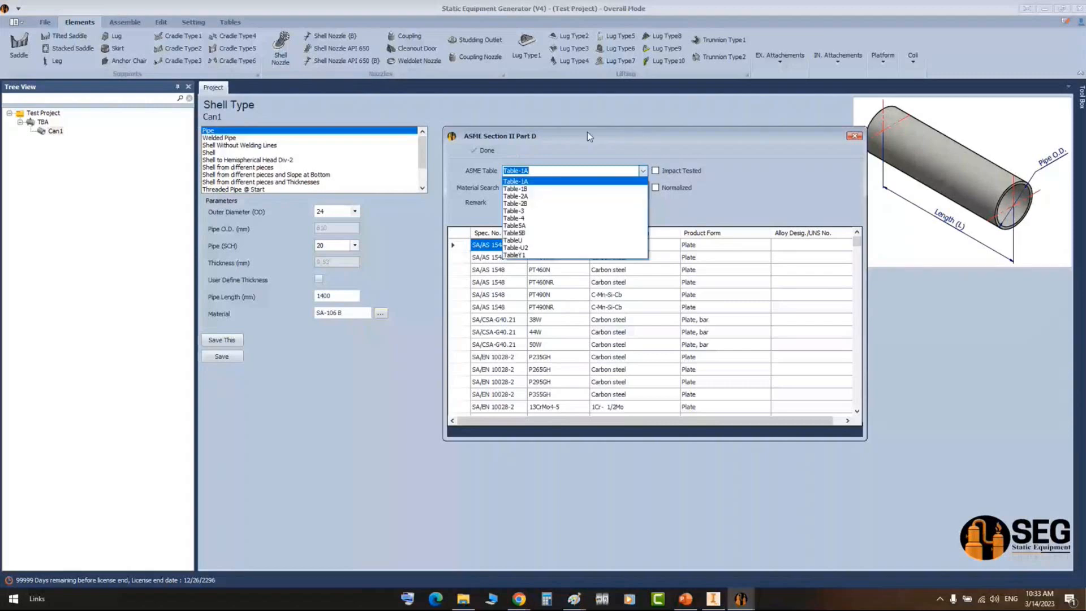
{"action": "left_click", "coordinate": [573, 184]}
{"action": "key", "text": "Tab"}
{"action": "type", "text": "s"}
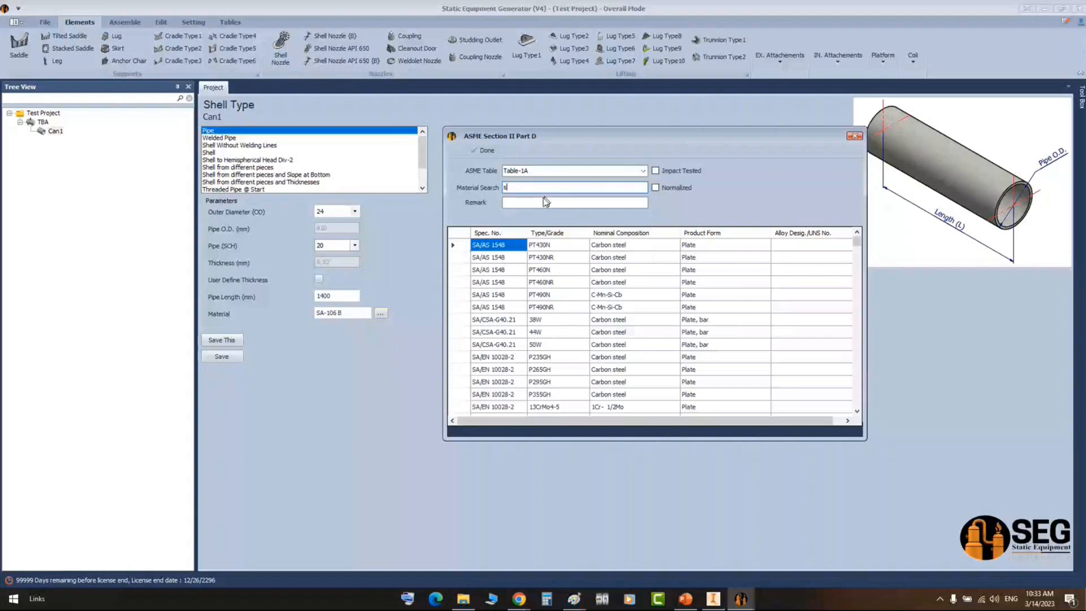
{"action": "type", "text": "a-1"}
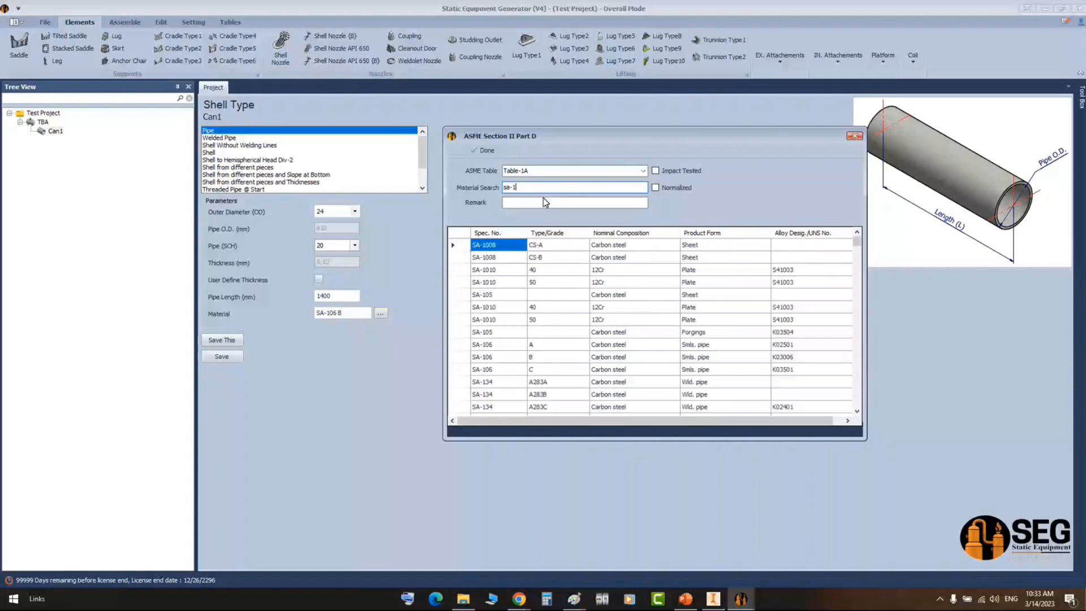
{"action": "type", "text": "06"}
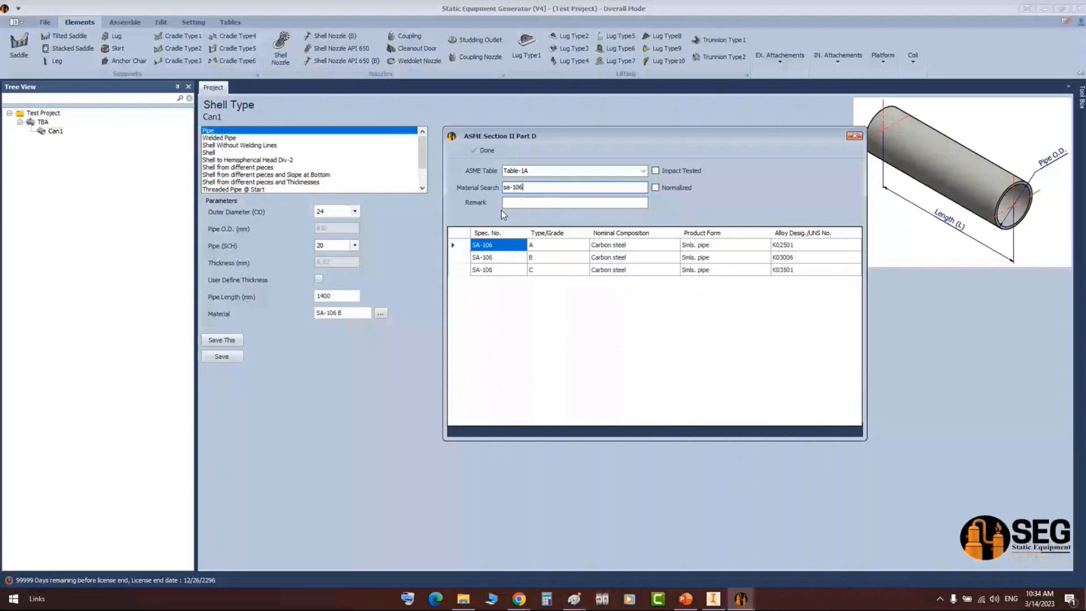
- Examine the product form, composition and UNS number of the SA-106 grades, along with the remark, impact-tested and normalized options
{"action": "left_click", "coordinate": [480, 258]}
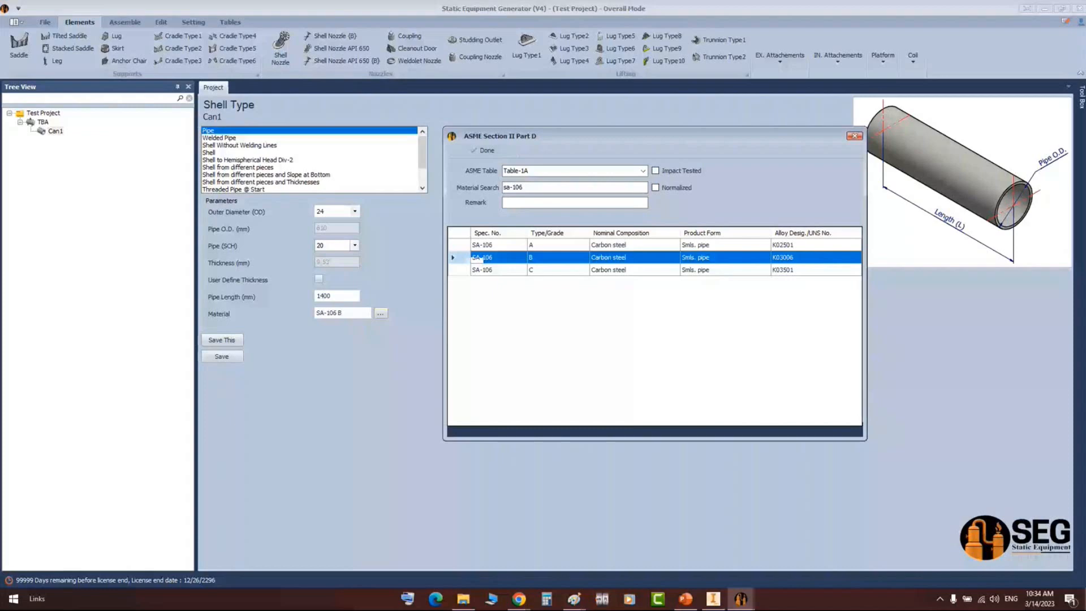
{"action": "left_click", "coordinate": [724, 258]}
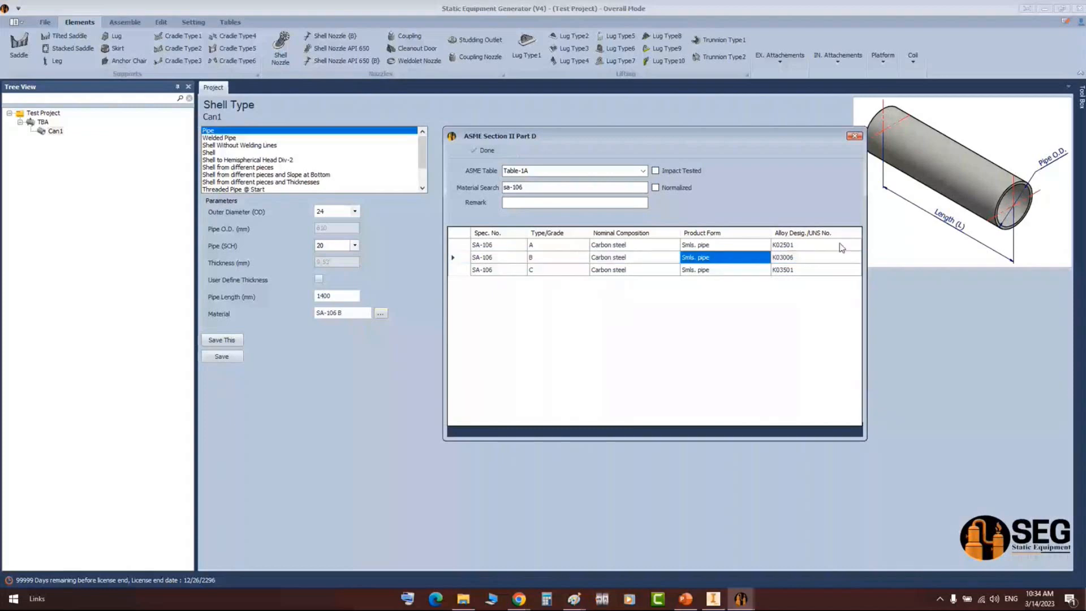
{"action": "left_click", "coordinate": [800, 248]}
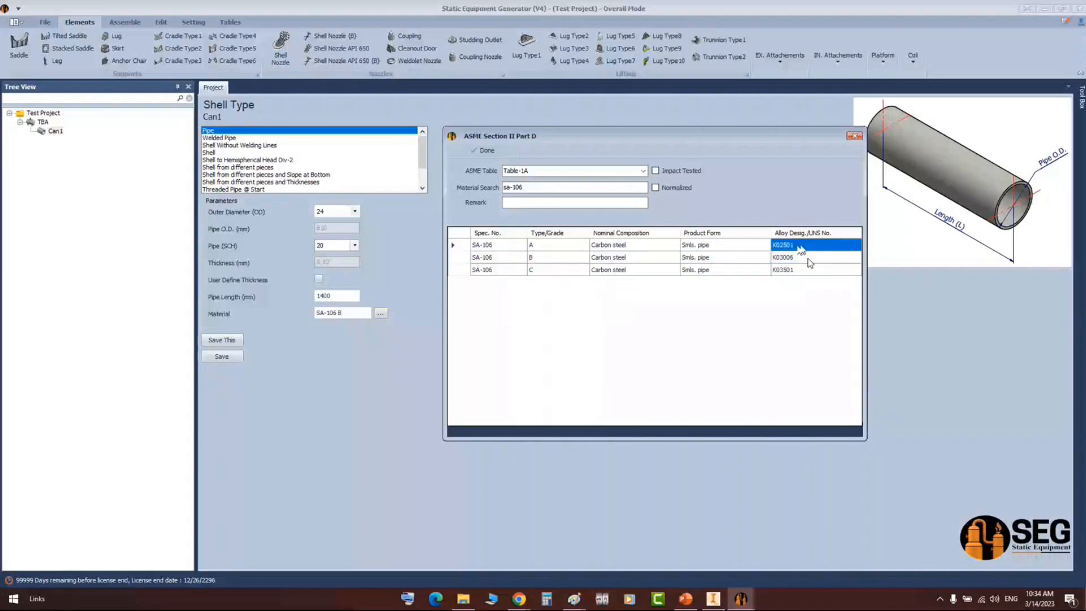
{"action": "left_click", "coordinate": [800, 273]}
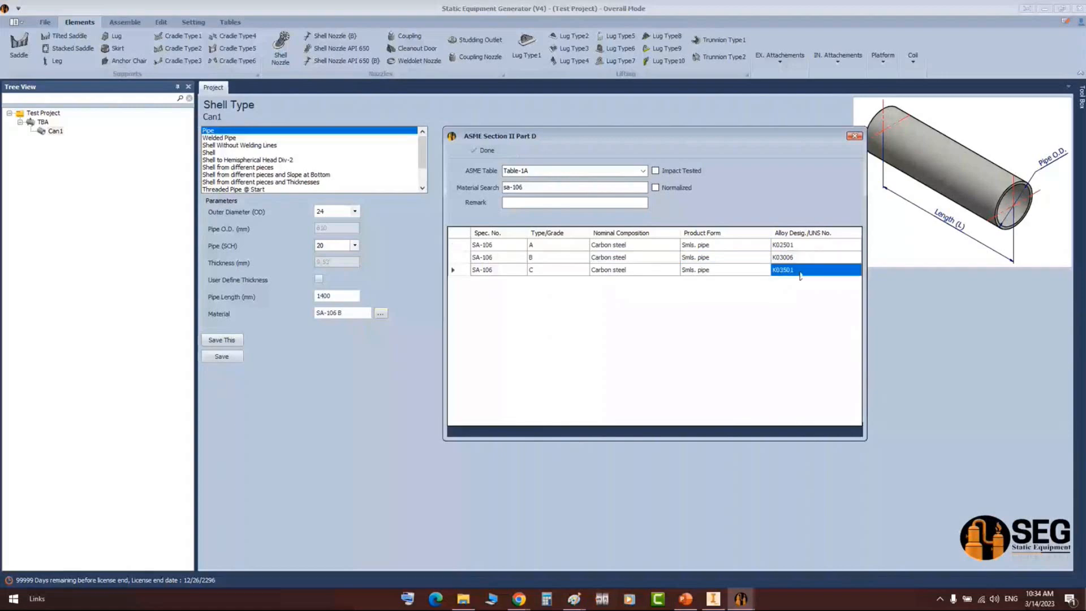
{"action": "left_click", "coordinate": [636, 270]}
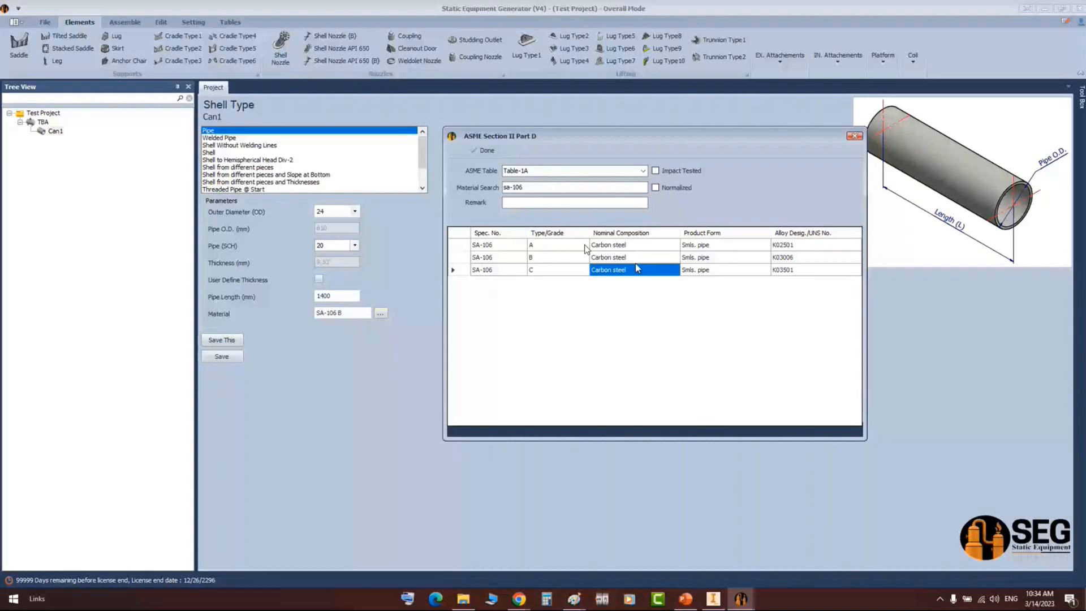
{"action": "left_click", "coordinate": [553, 202]}
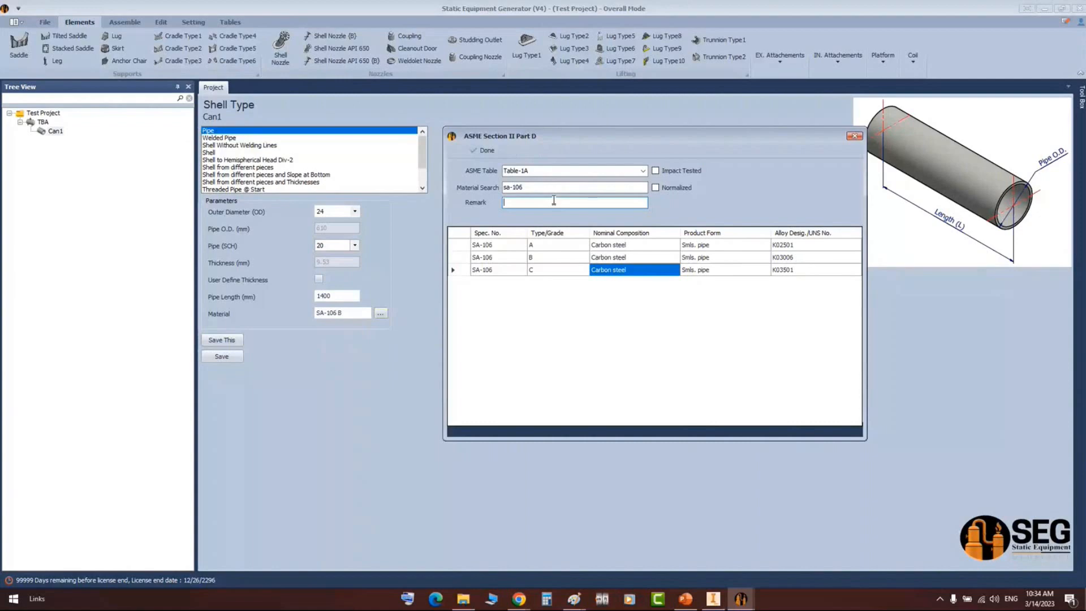
{"action": "left_click", "coordinate": [655, 170]}
{"action": "left_click", "coordinate": [667, 188]}
{"action": "left_click", "coordinate": [667, 189]}
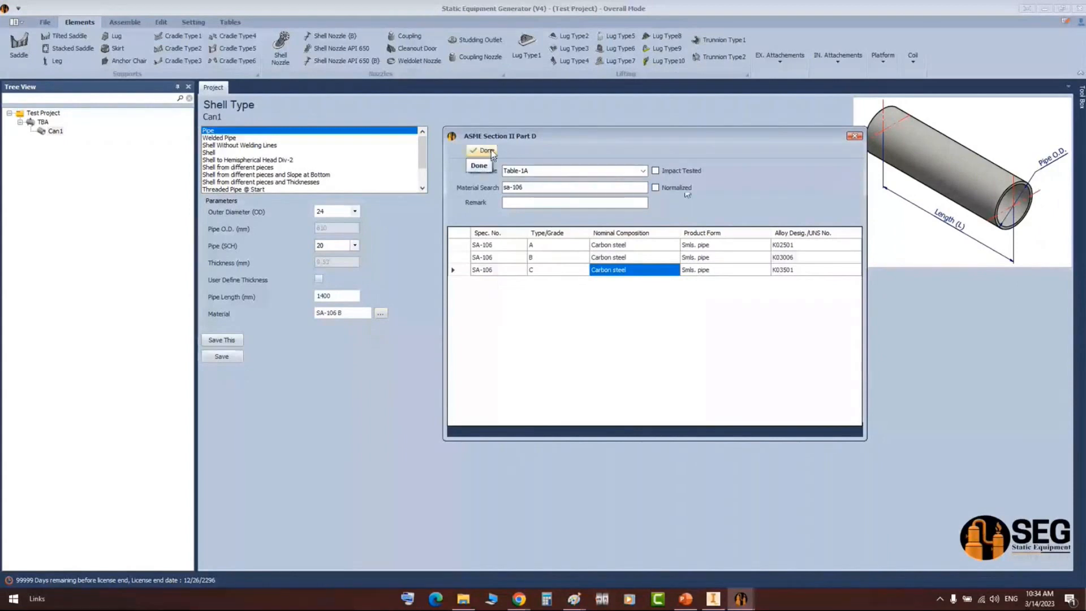
- Assign SA-106 grade B as Can1's material and save the shell with a pipe length of 200 mm
{"action": "left_click", "coordinate": [468, 258]}
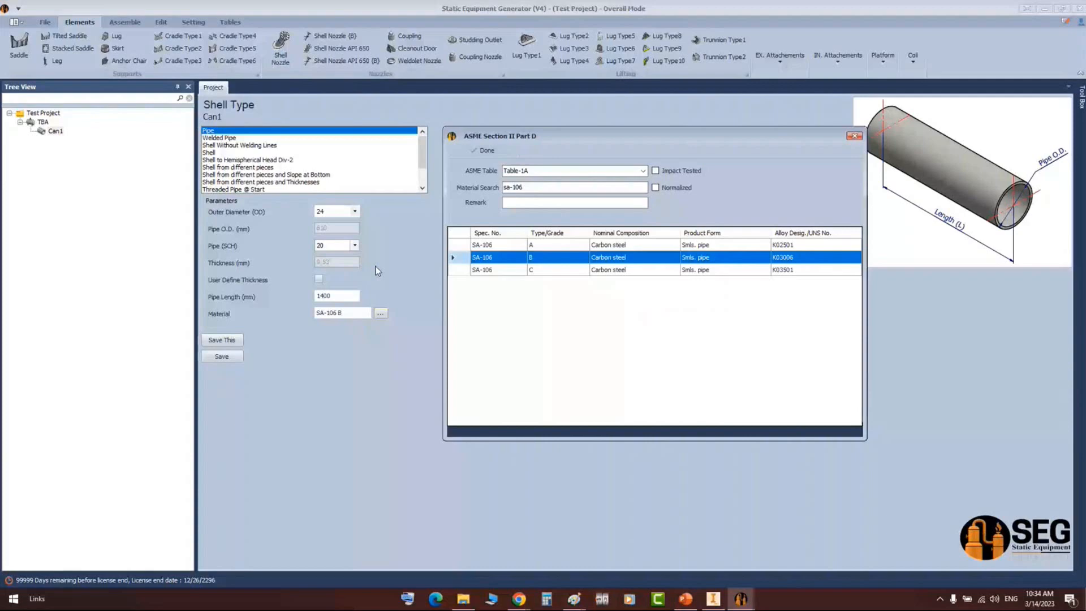
{"action": "left_click", "coordinate": [482, 150]}
{"action": "left_click_drag", "start_coordinate": [337, 296], "coordinate": [302, 303]}
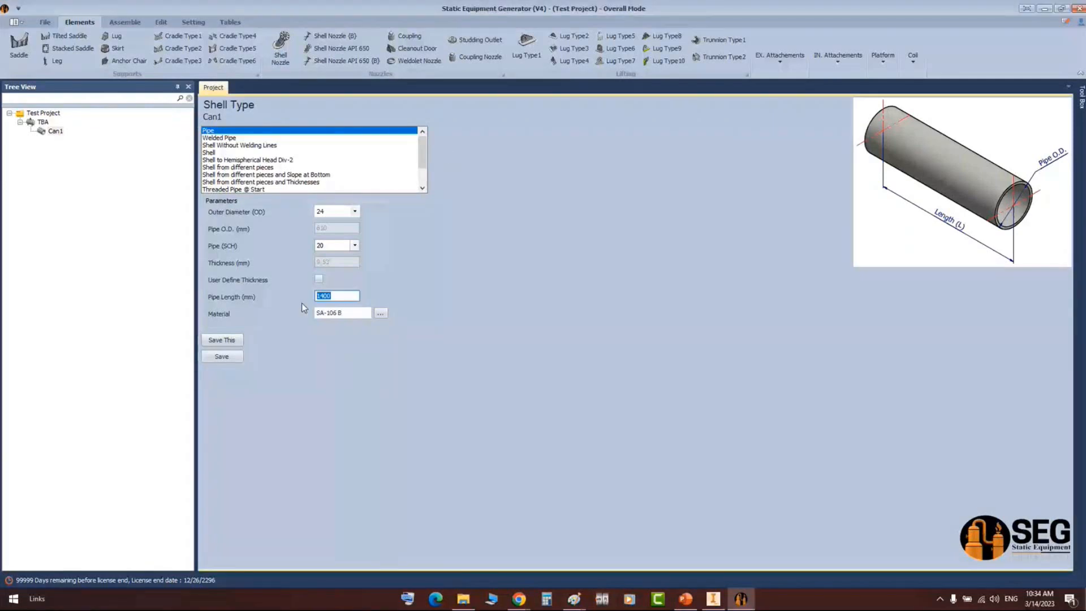
{"action": "type", "text": "200"}
{"action": "left_click", "coordinate": [221, 356]}
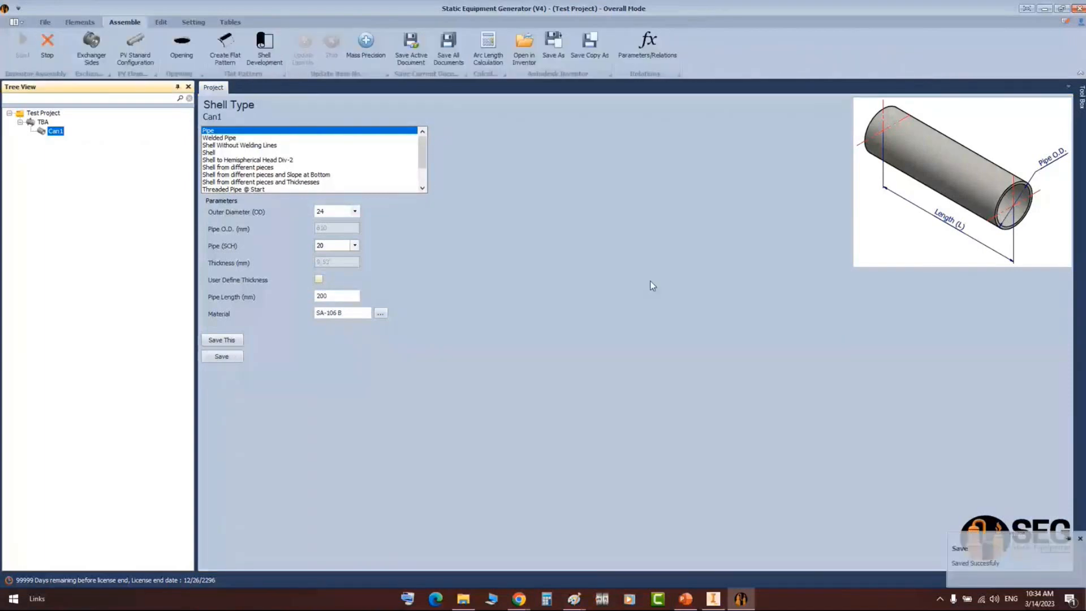
- View the generated Can1 pipe in Autodesk Inventor, and return to Static Equipment Generator
{"action": "left_click", "coordinate": [715, 599]}
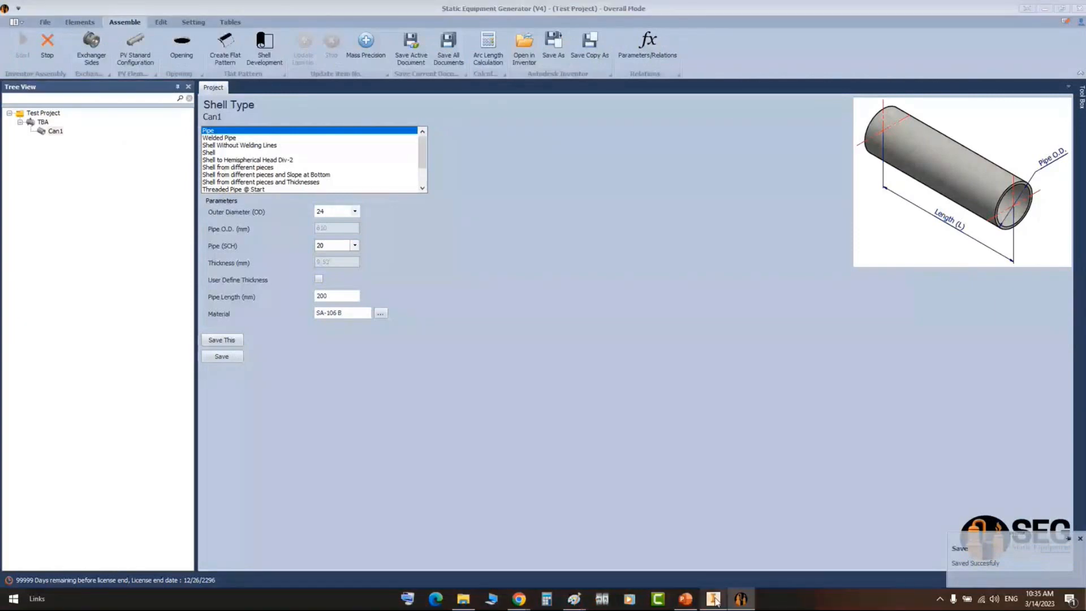
{"action": "mouse_move", "coordinate": [742, 603]}
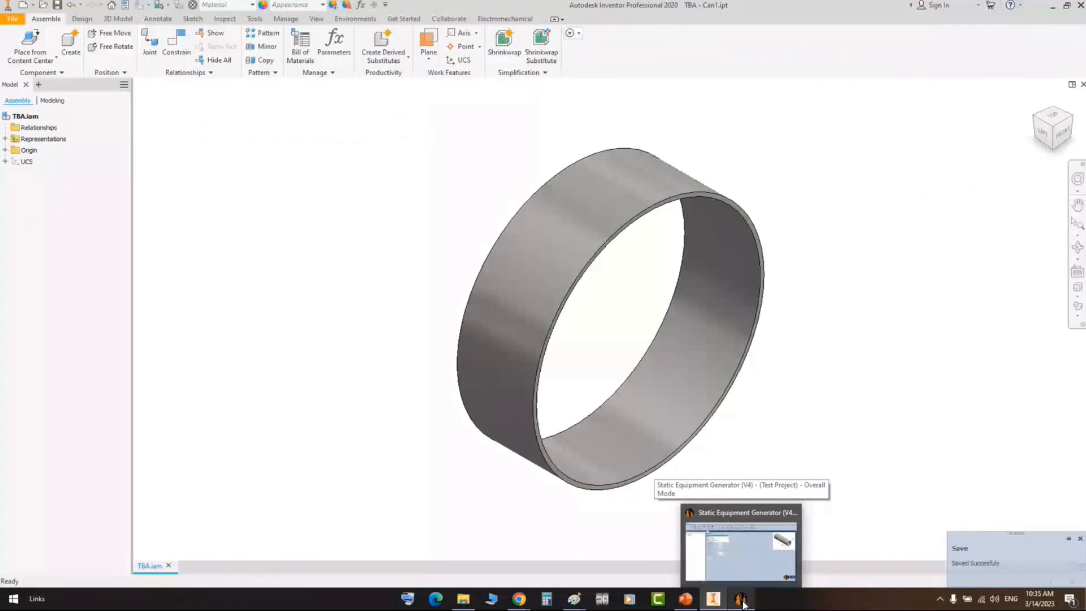
{"action": "left_click", "coordinate": [741, 599]}
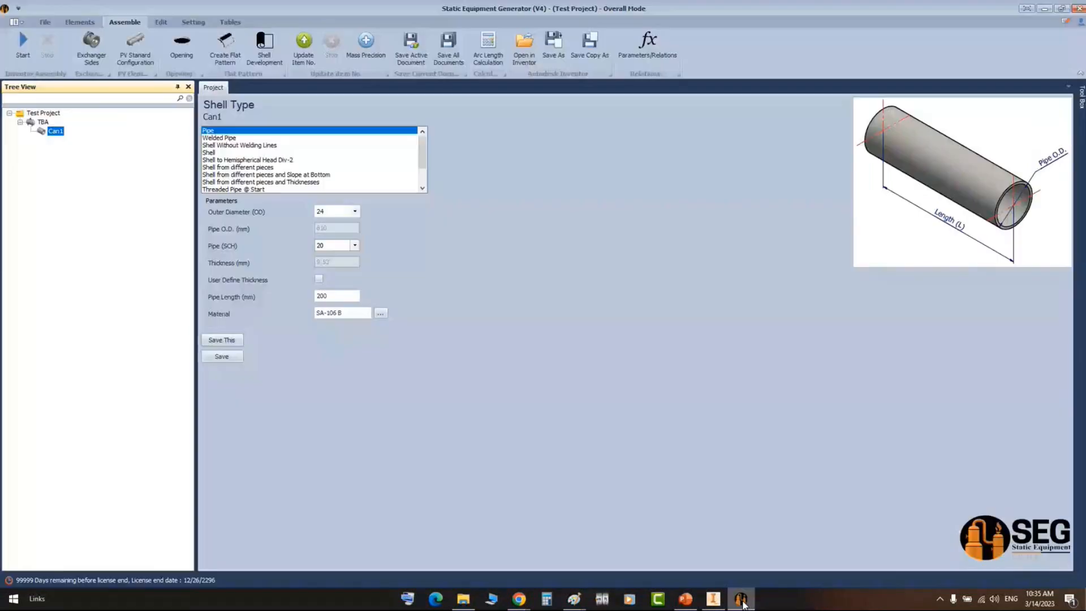
- Display the vessel's bill of materials and review Can1's description and technical characteristics
{"action": "left_click", "coordinate": [231, 22]}
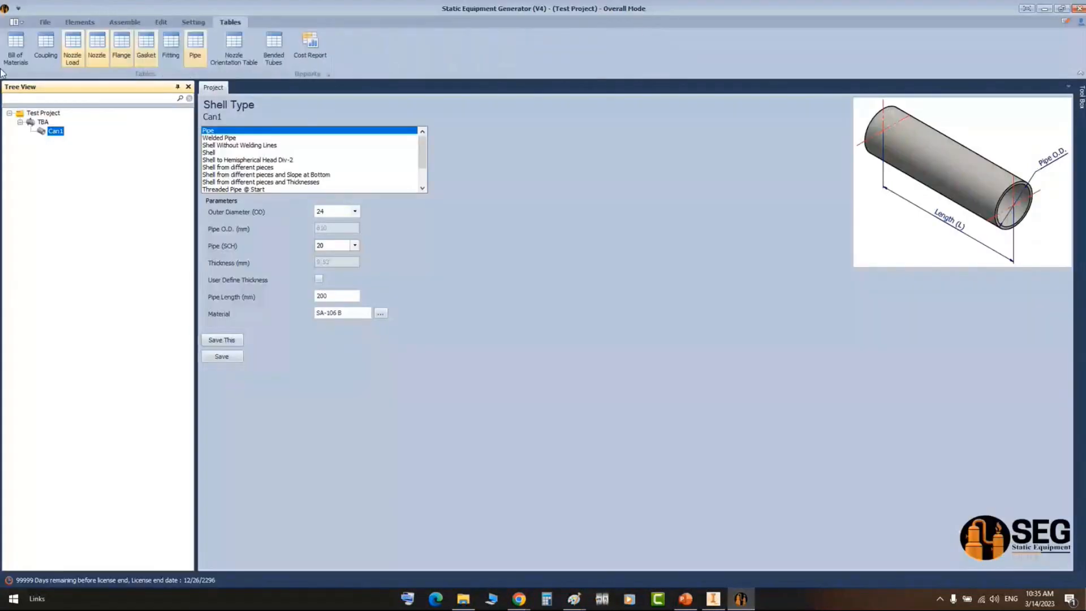
{"action": "left_click", "coordinate": [8, 62]}
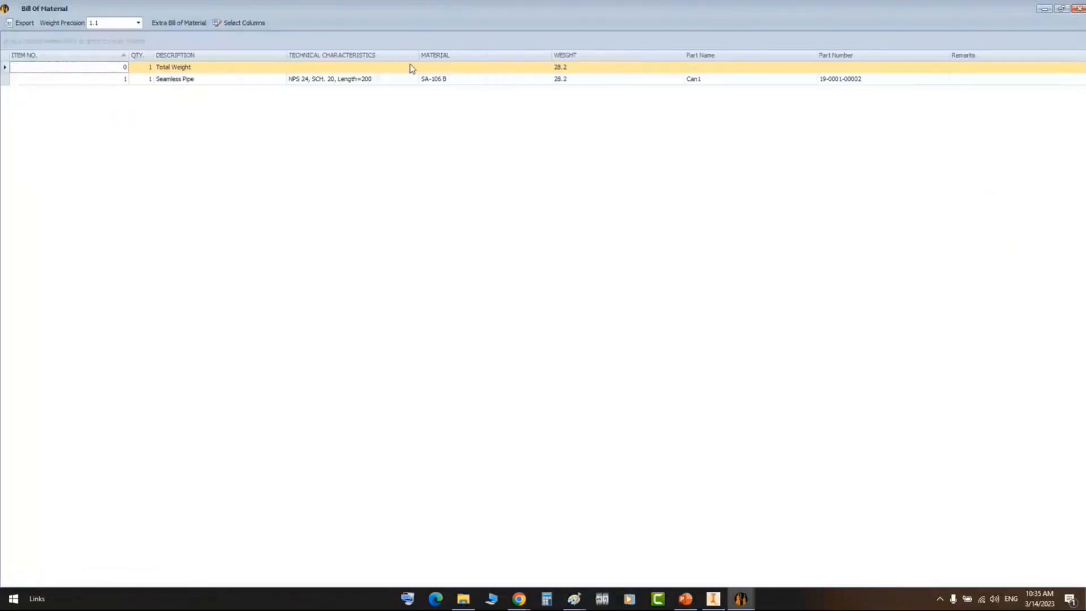
{"action": "left_click", "coordinate": [198, 79]}
{"action": "left_click_drag", "start_coordinate": [195, 78], "coordinate": [153, 81]}
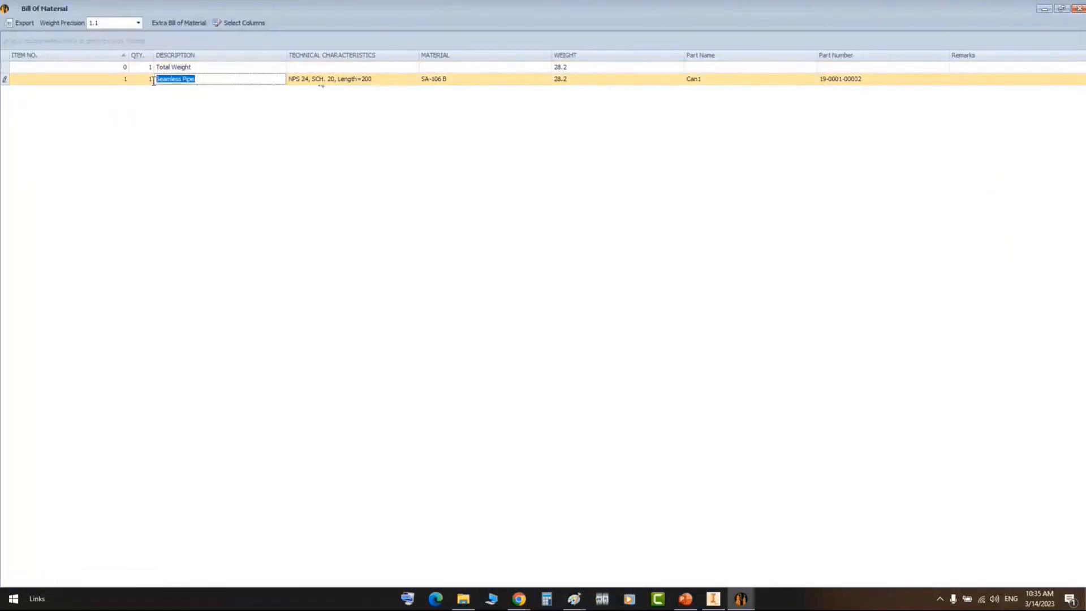
{"action": "left_click", "coordinate": [362, 82]}
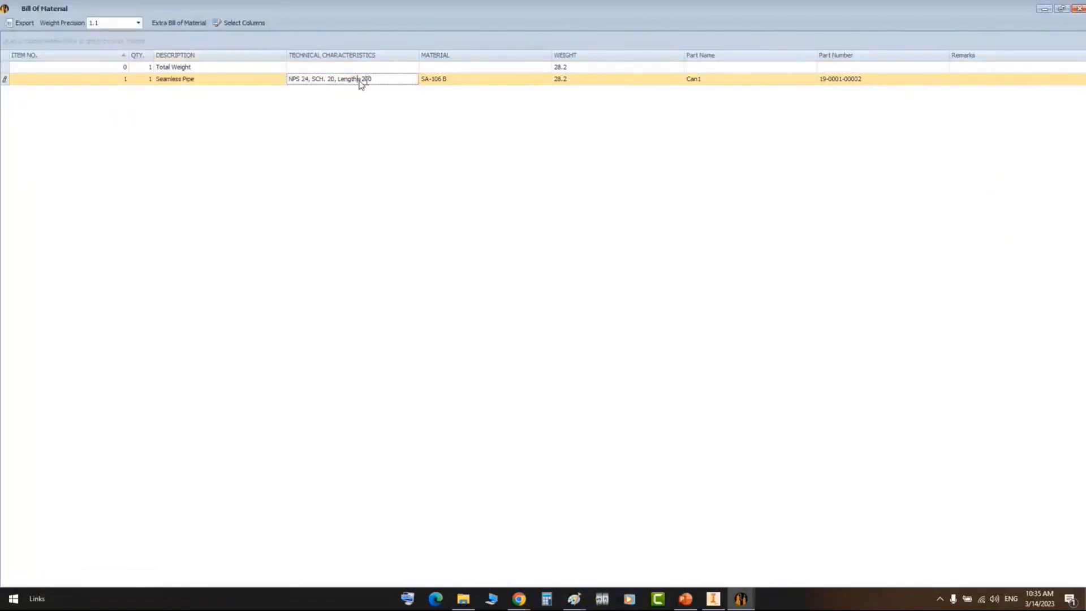
{"action": "left_click_drag", "start_coordinate": [383, 80], "coordinate": [278, 81]}
{"action": "left_click", "coordinate": [395, 177]}
- Switch to Paint, insert a screenshot of the bill of materials, and outline the Seamless Pipe description with a red rectangle
{"action": "left_click", "coordinate": [574, 599]}
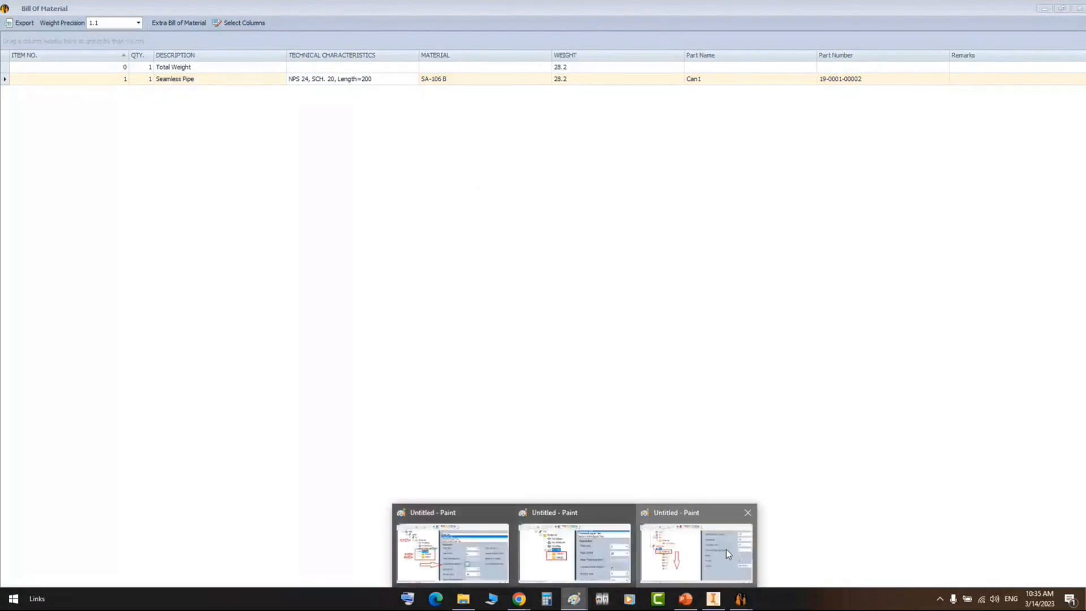
{"action": "left_click", "coordinate": [726, 548]}
{"action": "key", "text": "ctrl+v"}
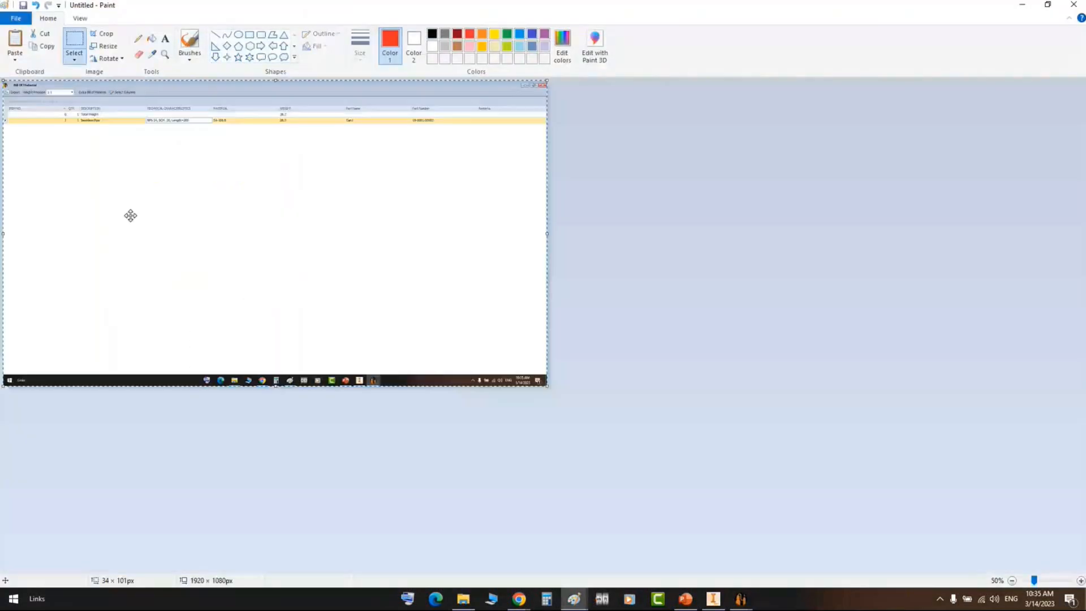
{"action": "scroll", "coordinate": [130, 215], "scroll_direction": "up", "scroll_amount": 3, "text": "ctrl"}
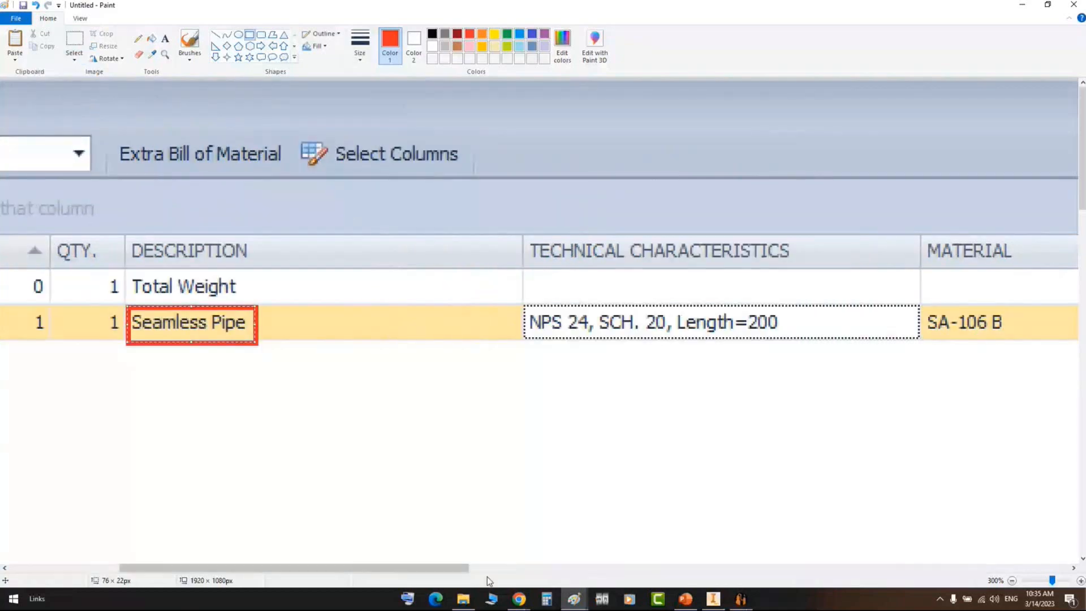
- Draw red rectangles around the seamless pipe's technical characteristics, material and weight in the bill of materials screenshot
{"action": "left_click_drag", "start_coordinate": [455, 567], "coordinate": [525, 568]}
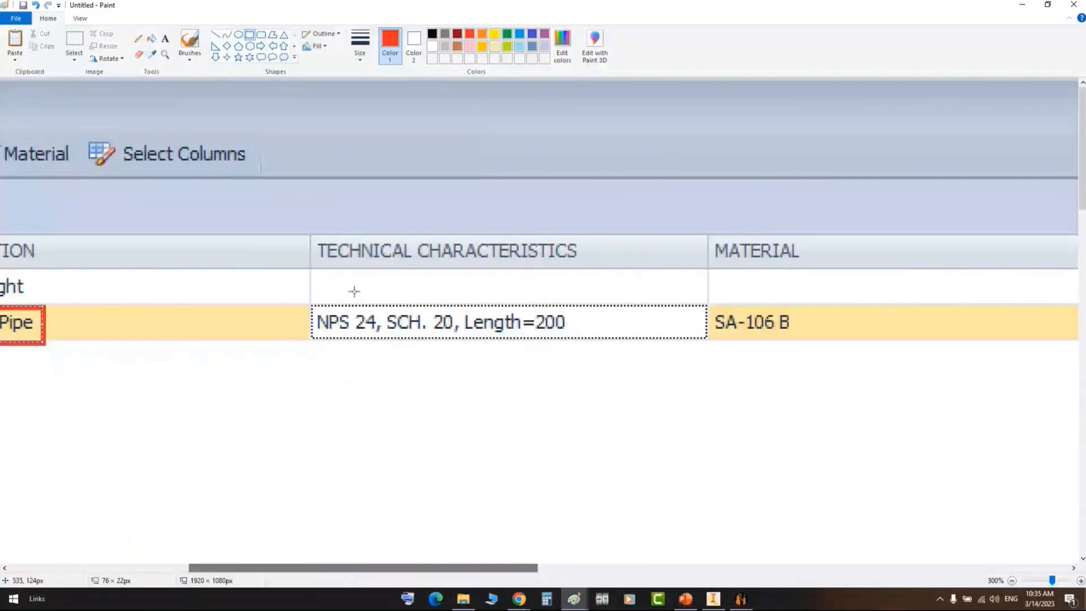
{"action": "left_click_drag", "start_coordinate": [304, 293], "coordinate": [596, 353]}
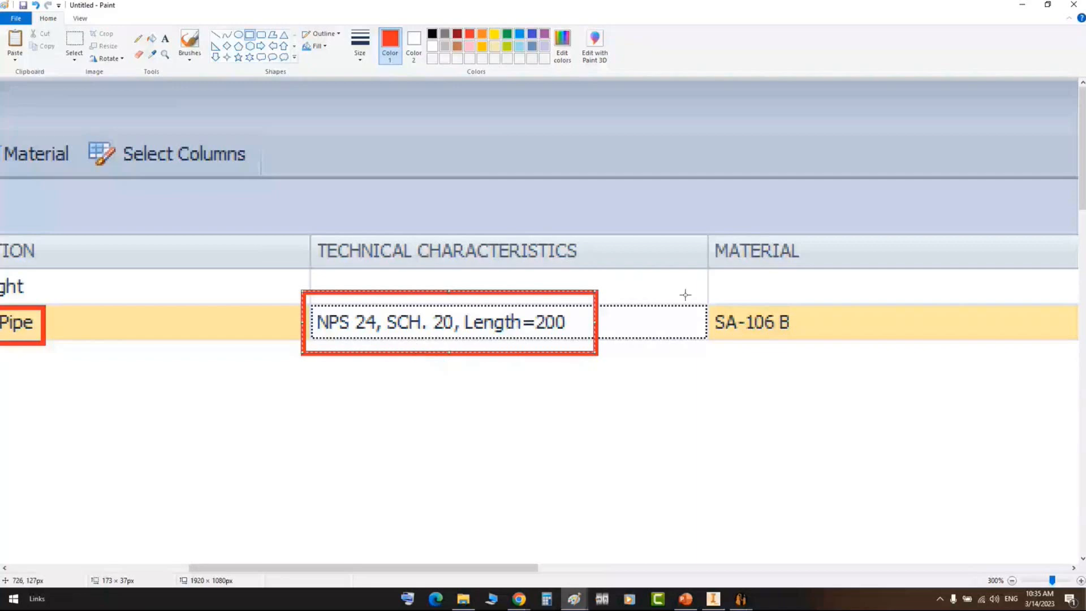
{"action": "left_click_drag", "start_coordinate": [686, 294], "coordinate": [841, 353]}
{"action": "left_click_drag", "start_coordinate": [544, 568], "coordinate": [705, 568]}
{"action": "left_click_drag", "start_coordinate": [567, 300], "coordinate": [654, 345]}
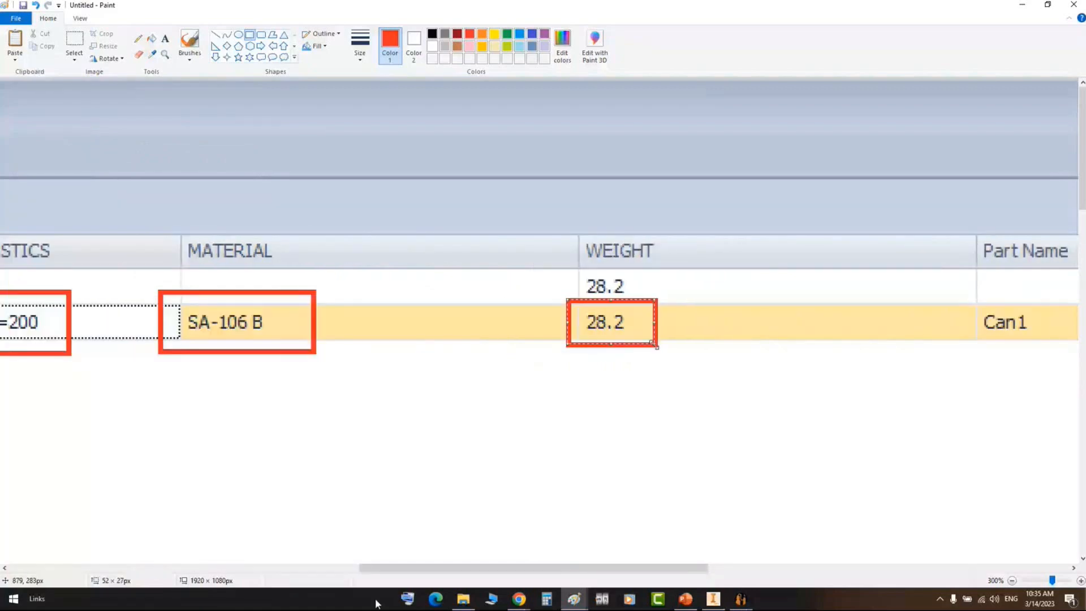
{"action": "left_click_drag", "start_coordinate": [393, 568], "coordinate": [177, 599]}
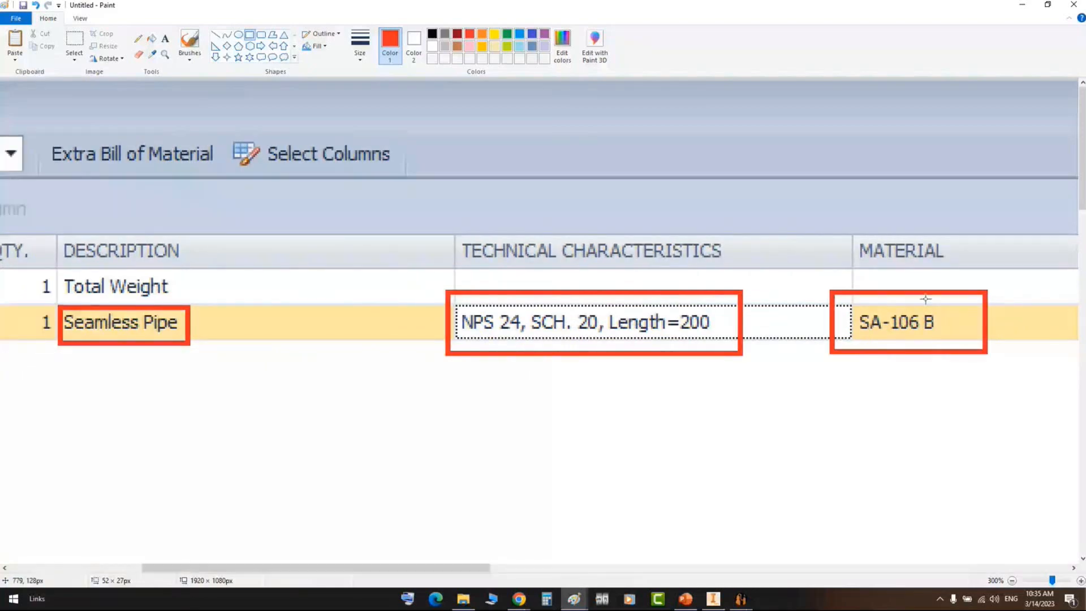
- Switch back to Static Equipment Generator and add a second shell of type Welded Pipe to the TBA vessel
{"action": "left_click", "coordinate": [741, 601]}
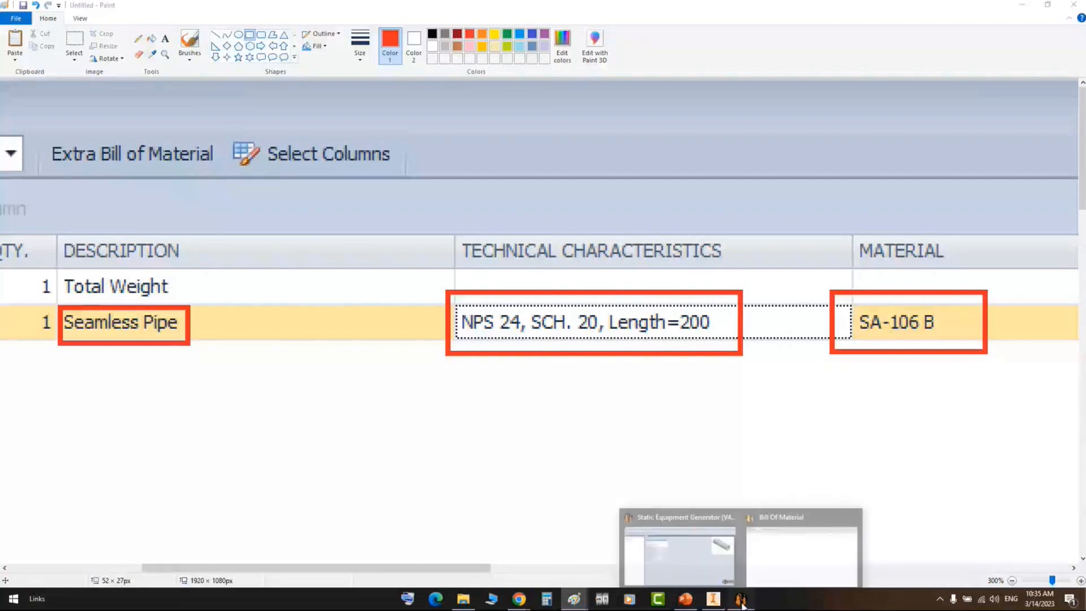
{"action": "left_click", "coordinate": [678, 551]}
{"action": "left_click", "coordinate": [43, 122]}
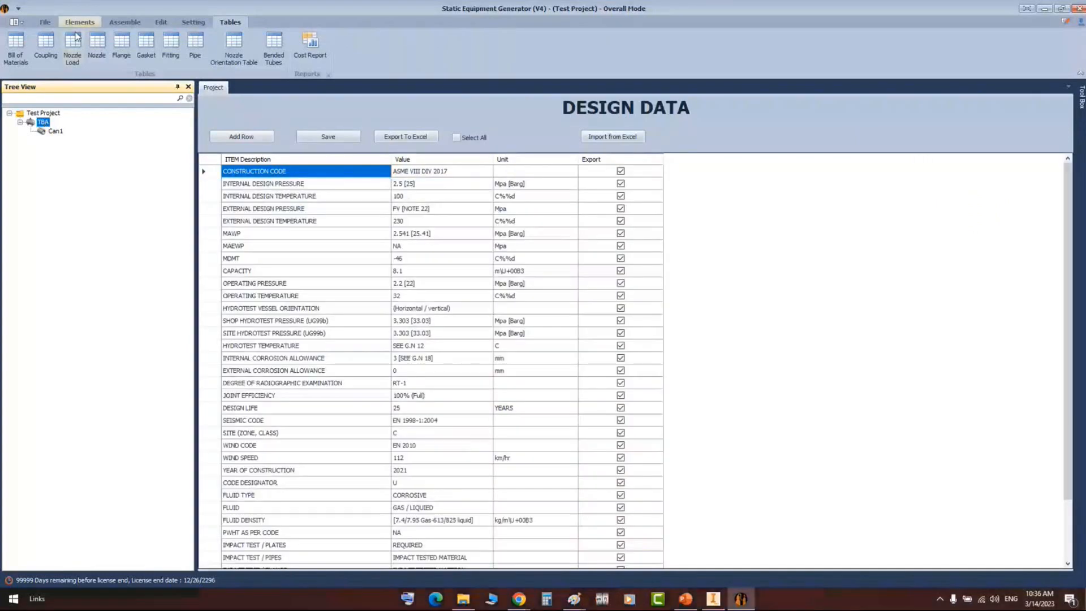
{"action": "left_click", "coordinate": [79, 22]}
{"action": "left_click", "coordinate": [55, 45]}
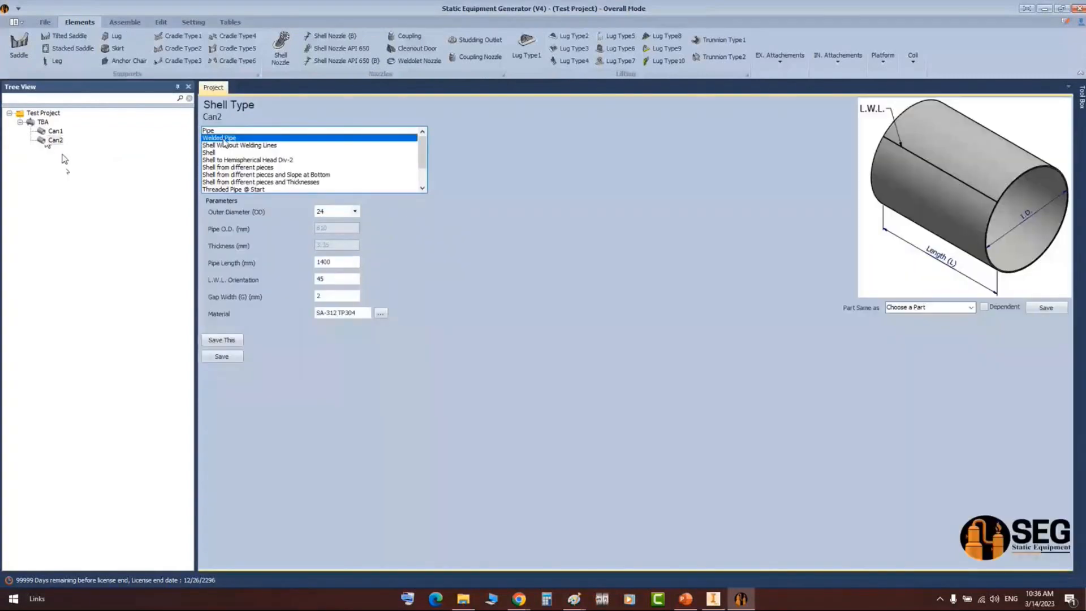
- Examine Can2's Welded Pipe parameters, including the outer diameter sizes with 24 selected, the pipe length and the L.W.L. orientation
{"action": "left_click", "coordinate": [355, 212]}
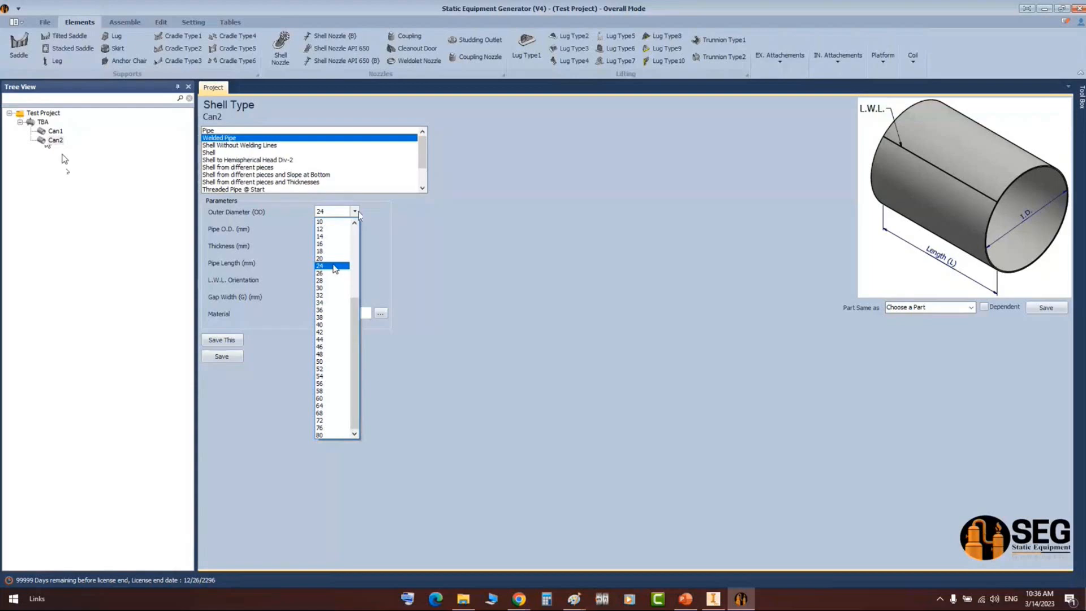
{"action": "left_click", "coordinate": [333, 265]}
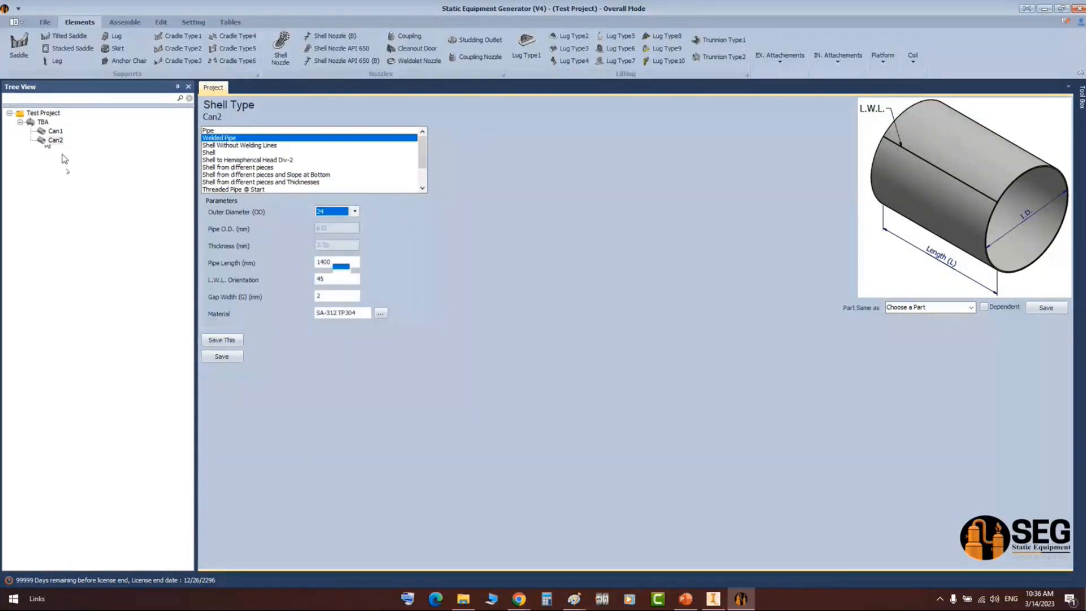
{"action": "left_click", "coordinate": [342, 264]}
{"action": "double_click", "coordinate": [342, 264]}
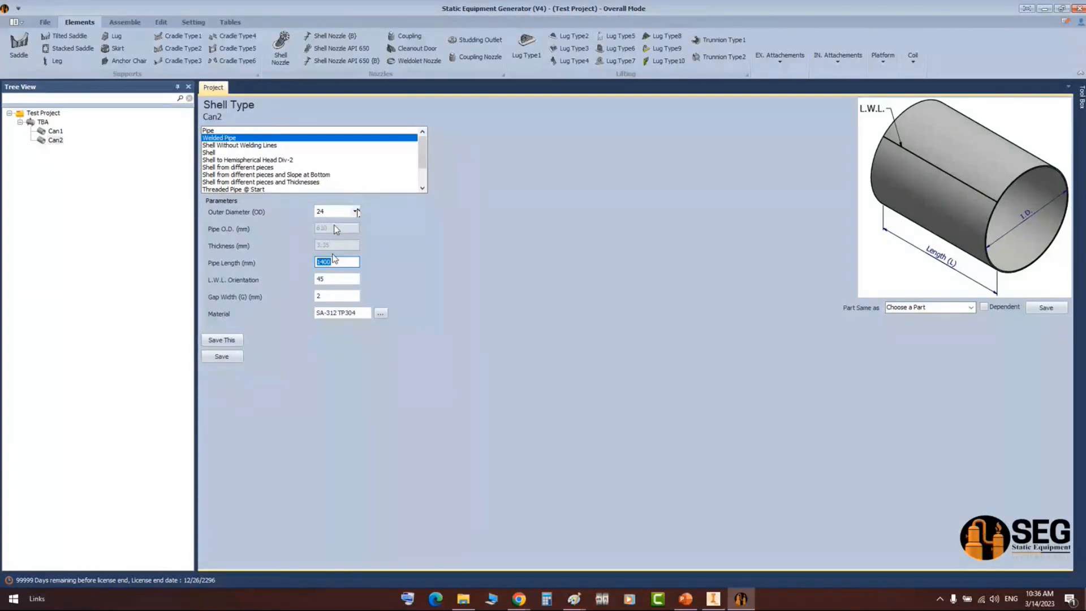
{"action": "left_click", "coordinate": [336, 279]}
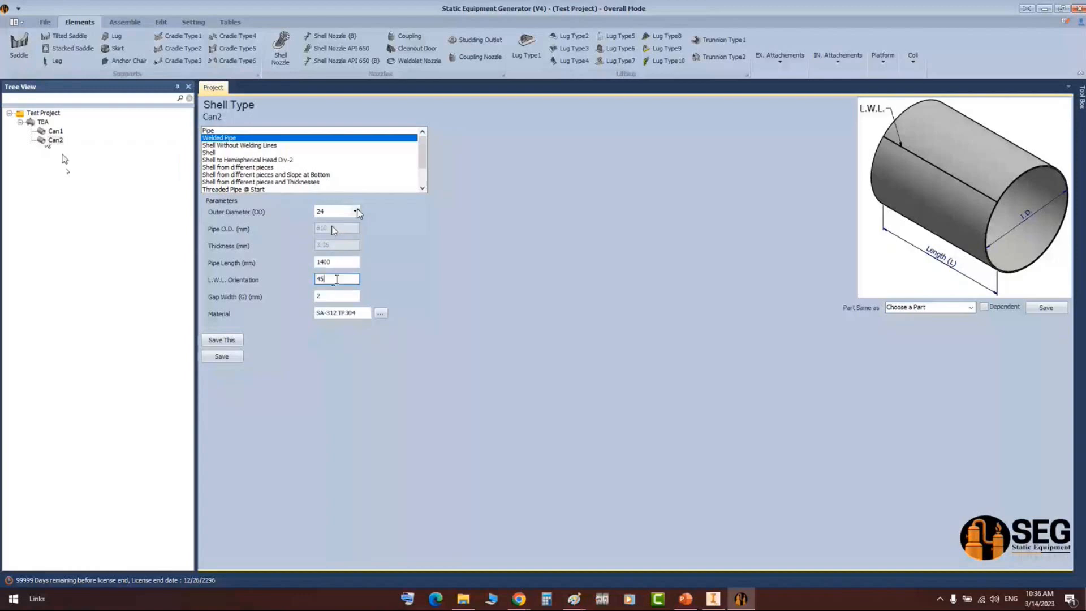
{"action": "double_click", "coordinate": [336, 279]}
- Select the types Shell Without Welding Lines and Shell for Can2 and compare their parameters
{"action": "left_click", "coordinate": [242, 145]}
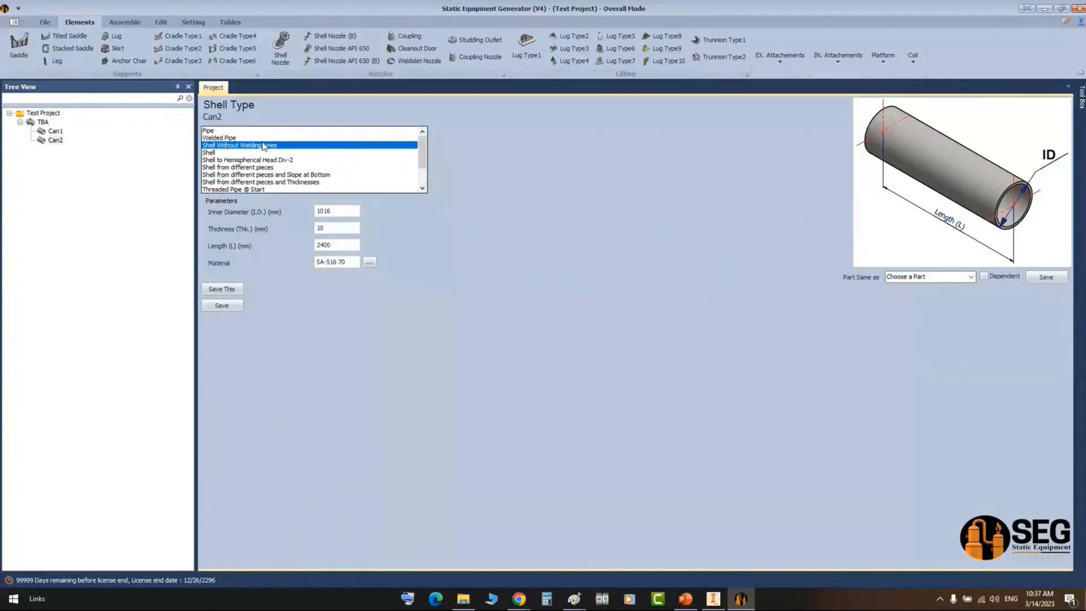
{"action": "left_click", "coordinate": [215, 153]}
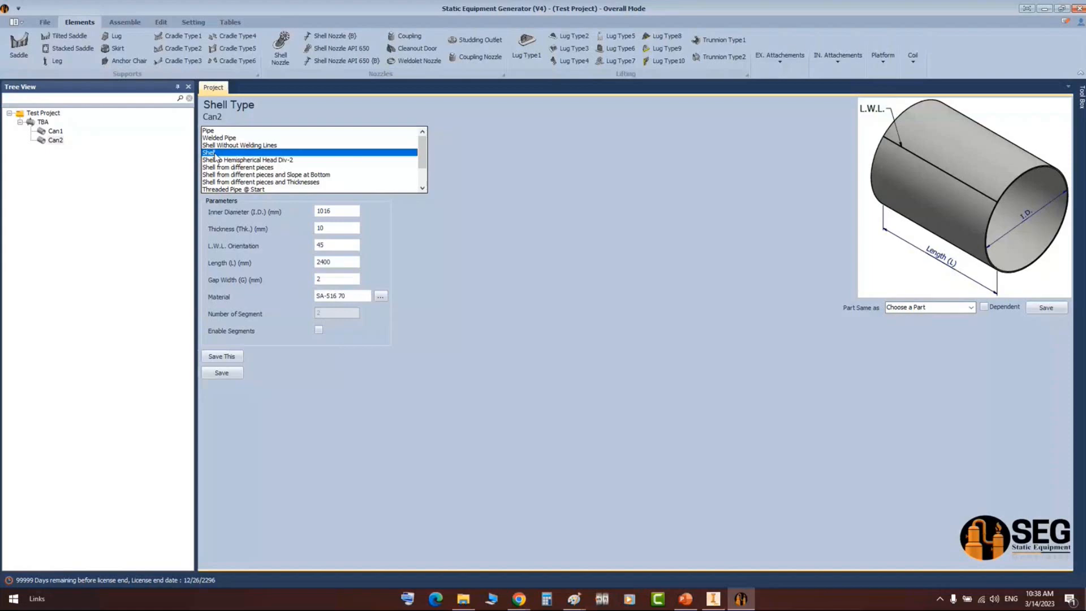
{"action": "key", "text": "Tab"}
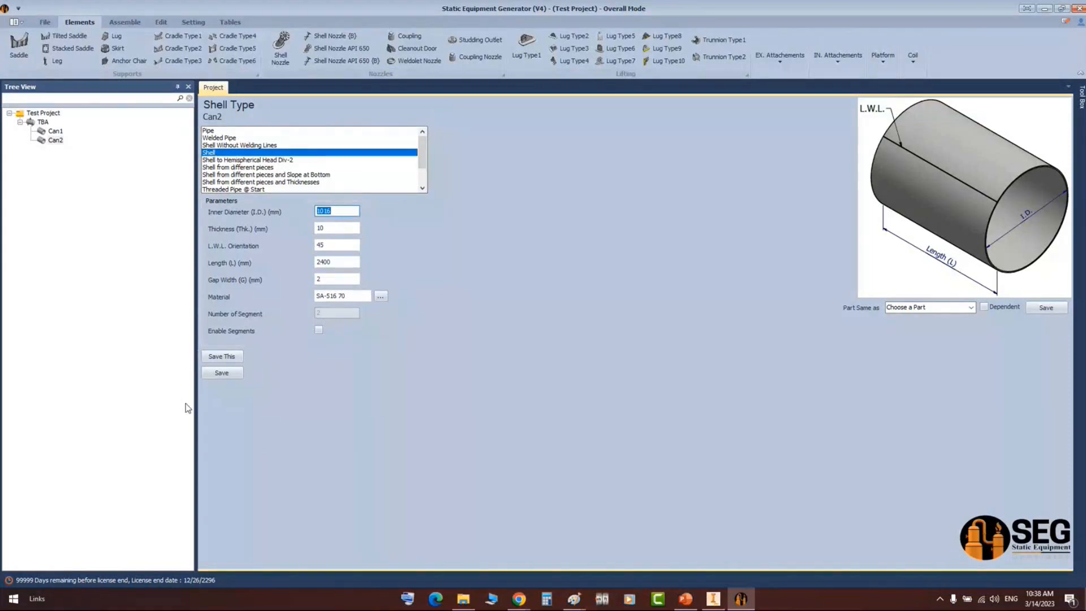
- Open the TBA vessel's equipment settings and set the delivered plate length to 6000 and width to 1500
{"action": "left_click", "coordinate": [36, 115]}
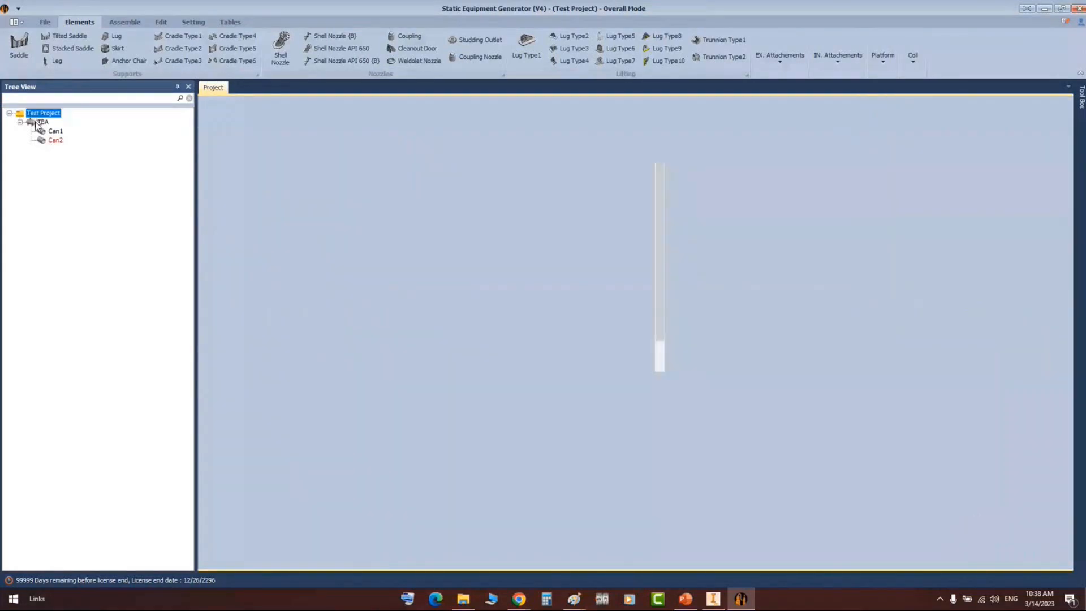
{"action": "left_click", "coordinate": [40, 123]}
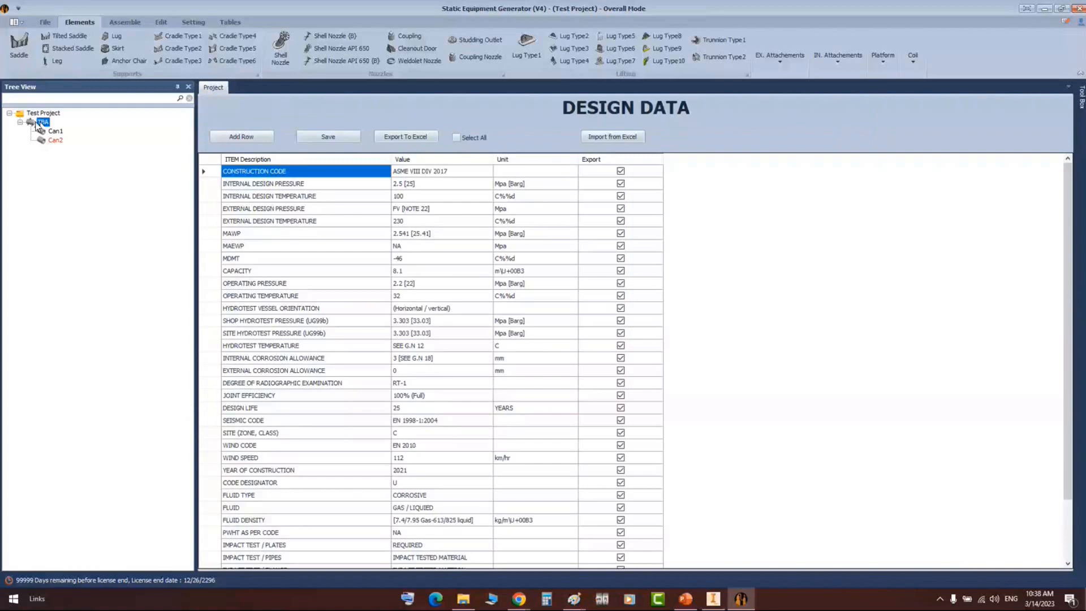
{"action": "left_click", "coordinate": [193, 21]}
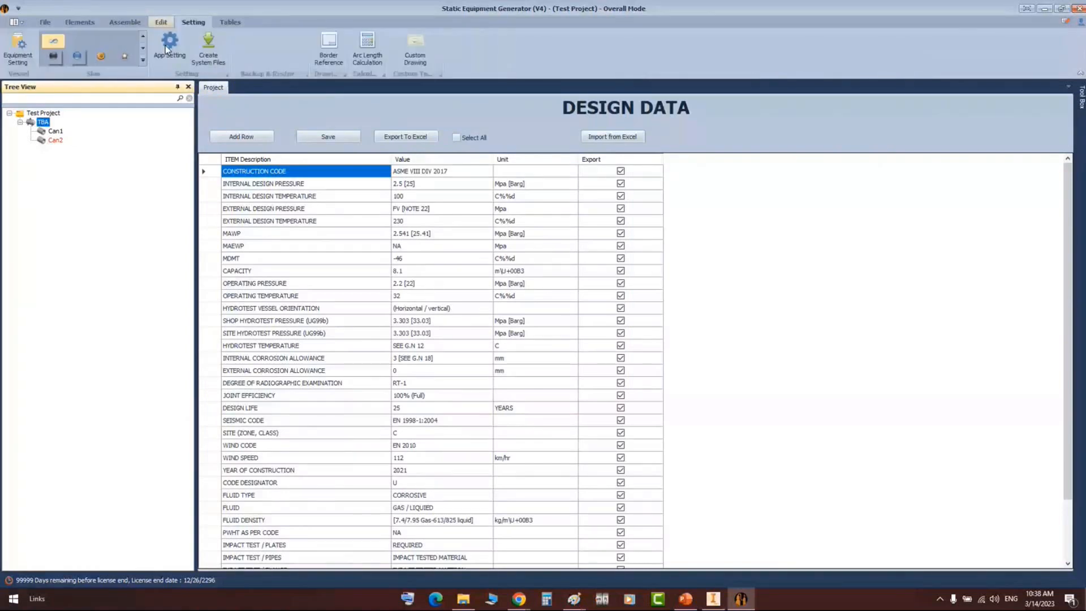
{"action": "left_click", "coordinate": [16, 51]}
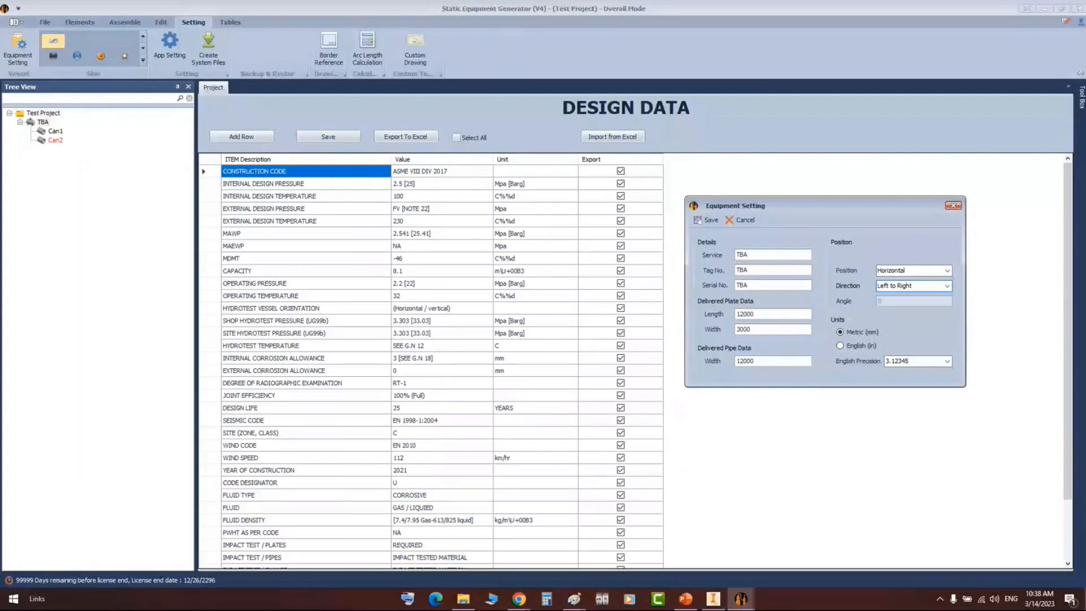
{"action": "left_click_drag", "start_coordinate": [755, 314], "coordinate": [727, 320]}
{"action": "type", "text": "6000"}
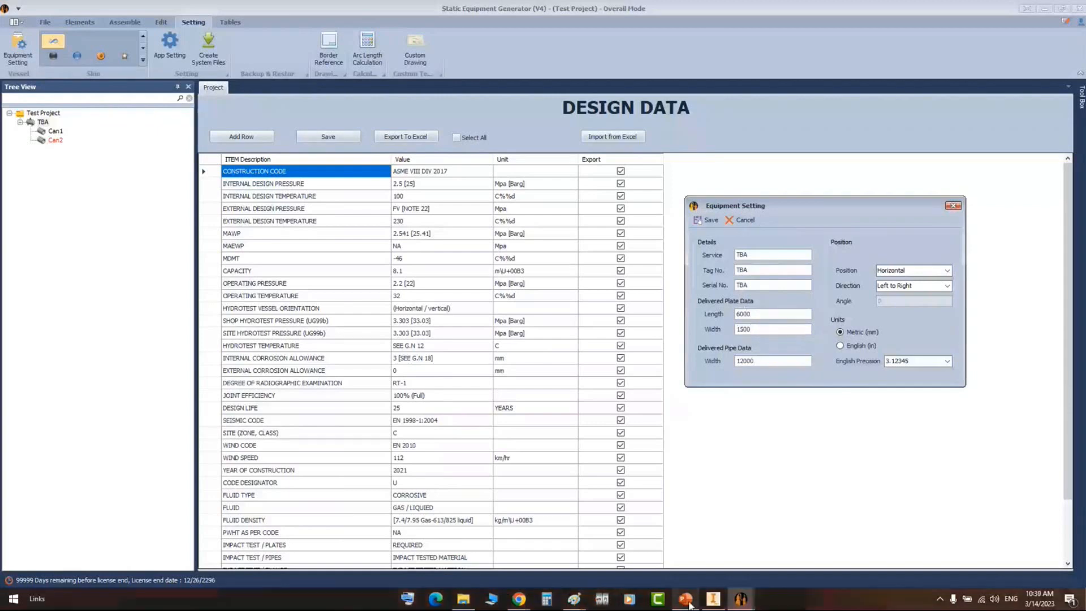
- Switch to Paint, enlarge the blank canvas to about 1194 × 654 px, and draw a black rectangle about 731 × 207 px
{"action": "left_click", "coordinate": [574, 598]}
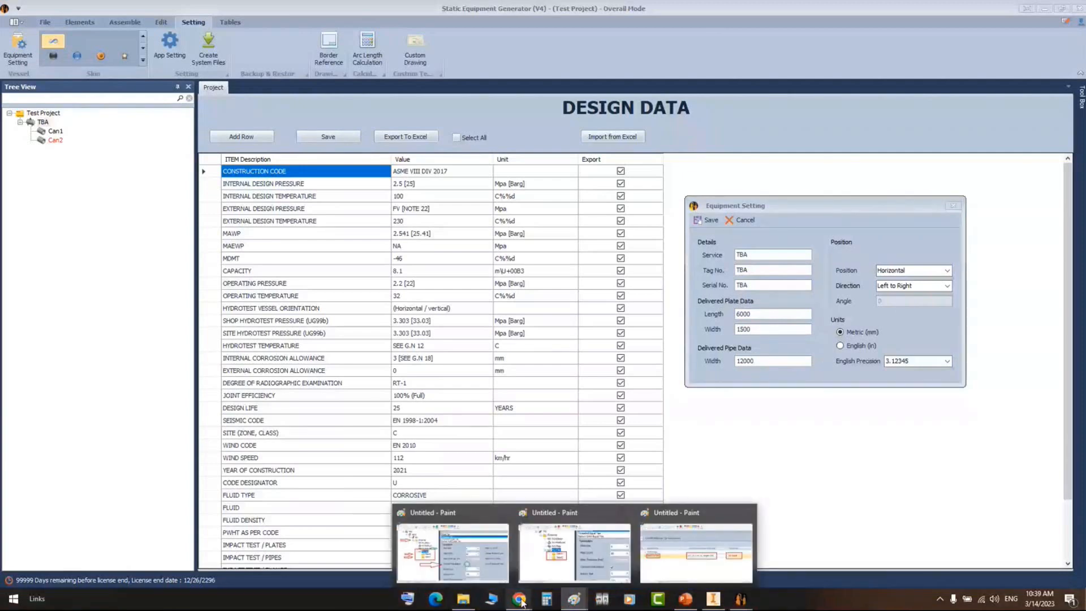
{"action": "left_click", "coordinate": [574, 552]}
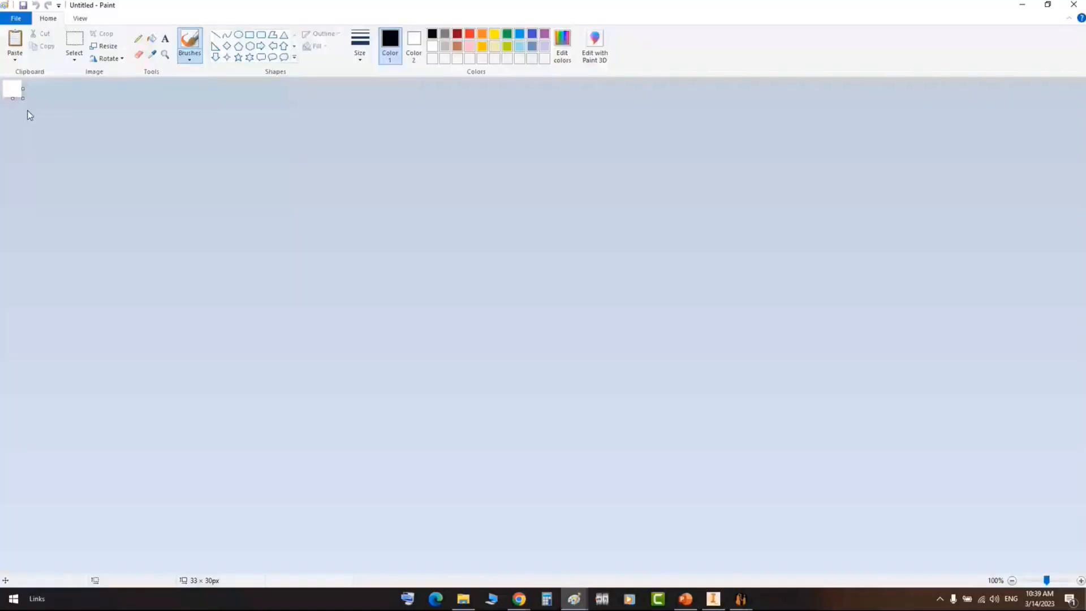
{"action": "left_click_drag", "start_coordinate": [27, 110], "coordinate": [681, 451]}
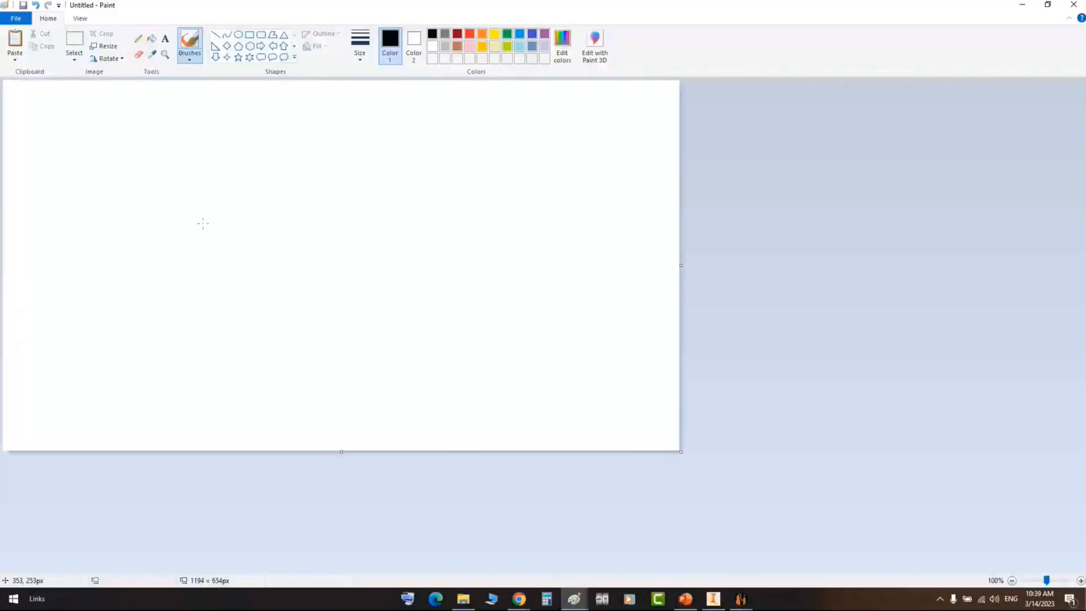
{"action": "left_click", "coordinate": [249, 34]}
{"action": "mouse_move", "coordinate": [77, 118]}
{"action": "left_mouse_down"}
{"action": "mouse_move", "coordinate": [483, 204]}
{"action": "mouse_move", "coordinate": [491, 234]}
{"action": "left_mouse_up"}
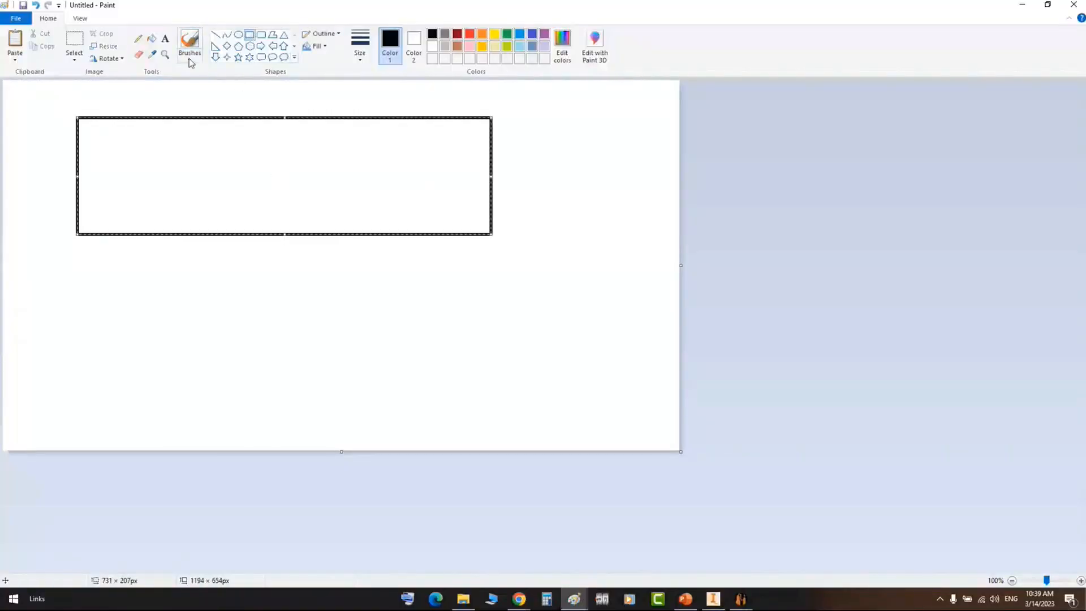
- Label the plate rectangle with the text "6m" above its long edge and "1.5m" beside its short edge
{"action": "left_click", "coordinate": [166, 39]}
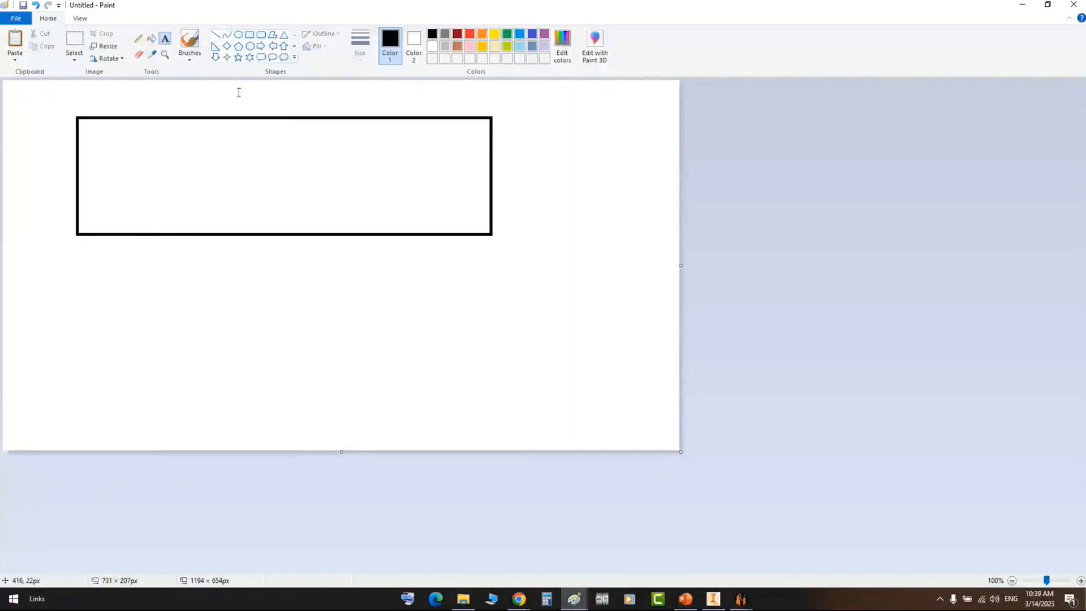
{"action": "left_click", "coordinate": [263, 85]}
{"action": "type", "text": "6m"}
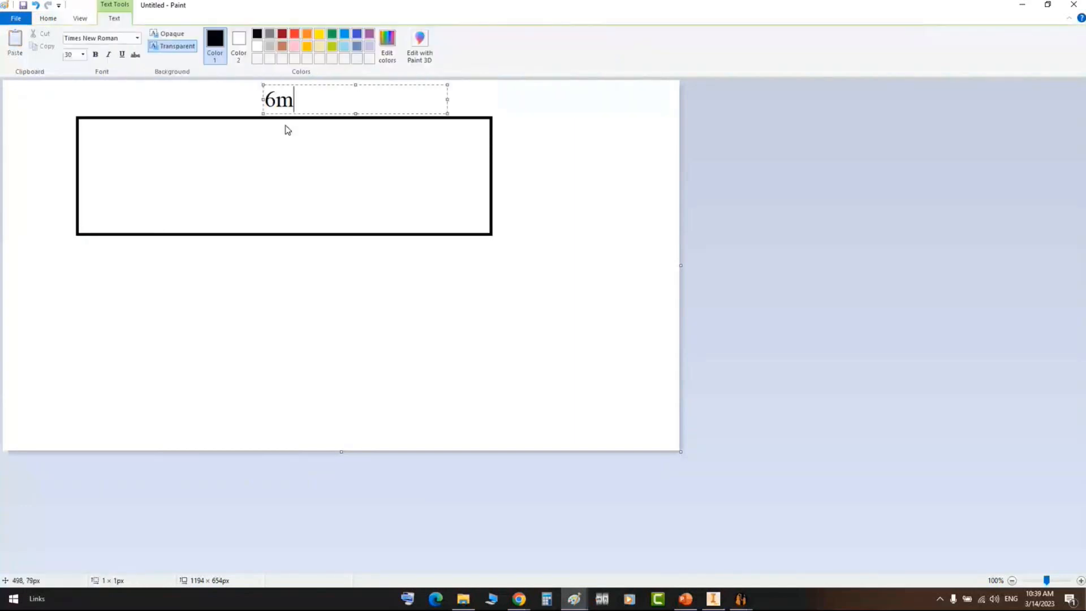
{"action": "left_click", "coordinate": [516, 179]}
{"action": "left_click", "coordinate": [521, 170]}
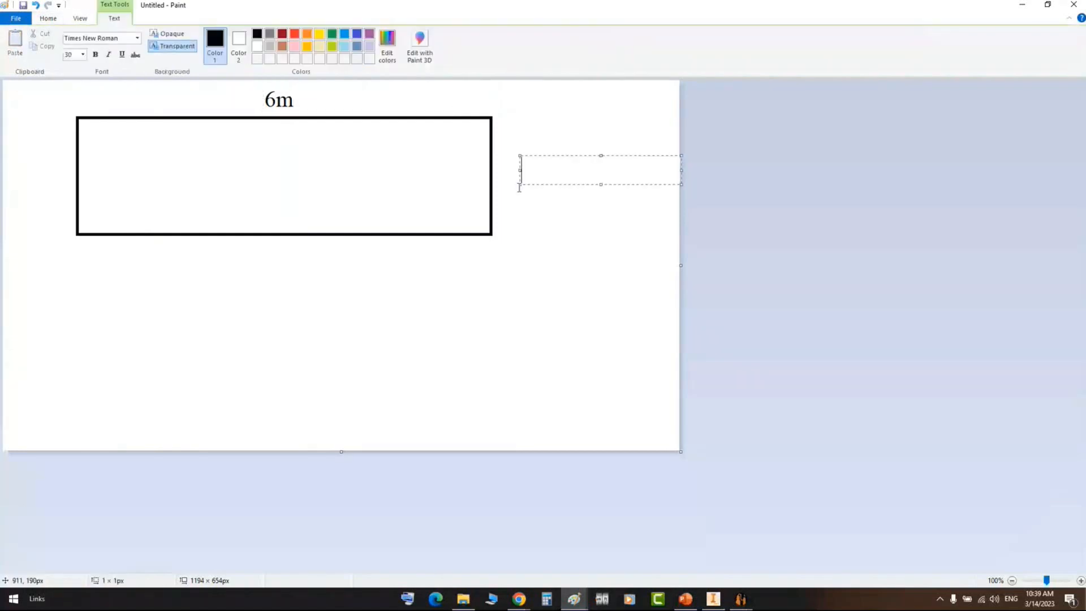
{"action": "type", "text": "1.5m"}
{"action": "left_click", "coordinate": [453, 323]}
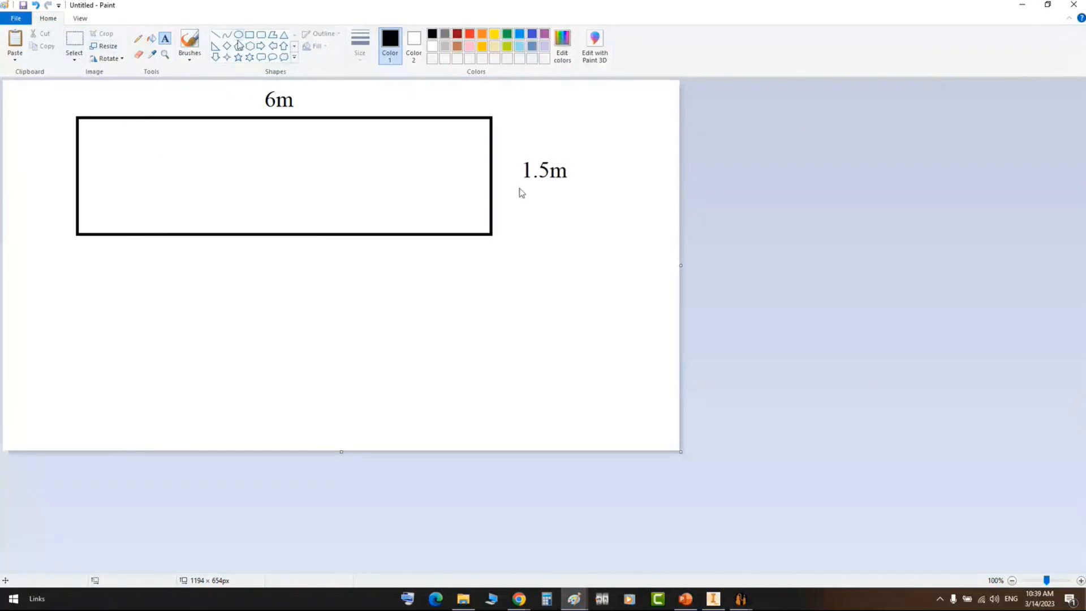
- Draw a black circle about 266 px across beneath the plate rectangle and shift it slightly up and left
{"action": "left_click", "coordinate": [238, 34]}
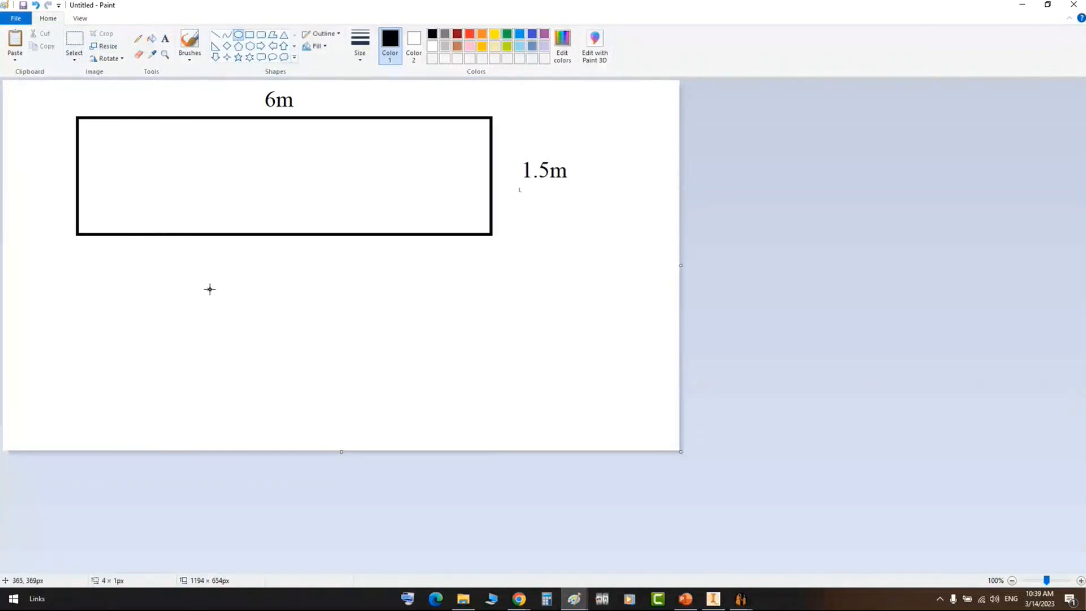
{"action": "left_click_drag", "start_coordinate": [210, 289], "coordinate": [424, 439]}
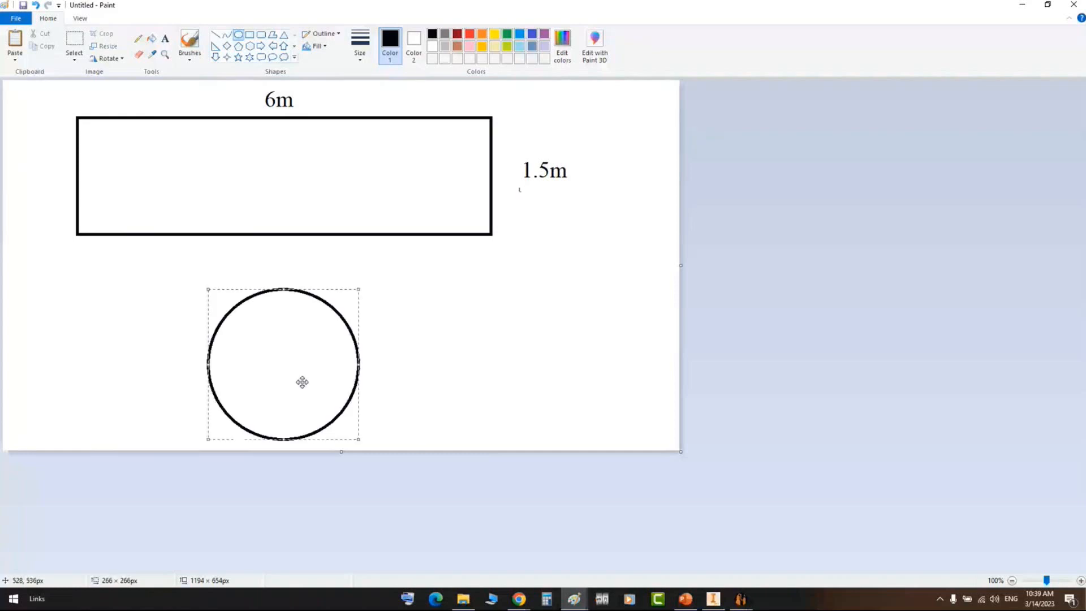
{"action": "left_click_drag", "start_coordinate": [303, 380], "coordinate": [281, 362]}
{"action": "left_click", "coordinate": [380, 281]}
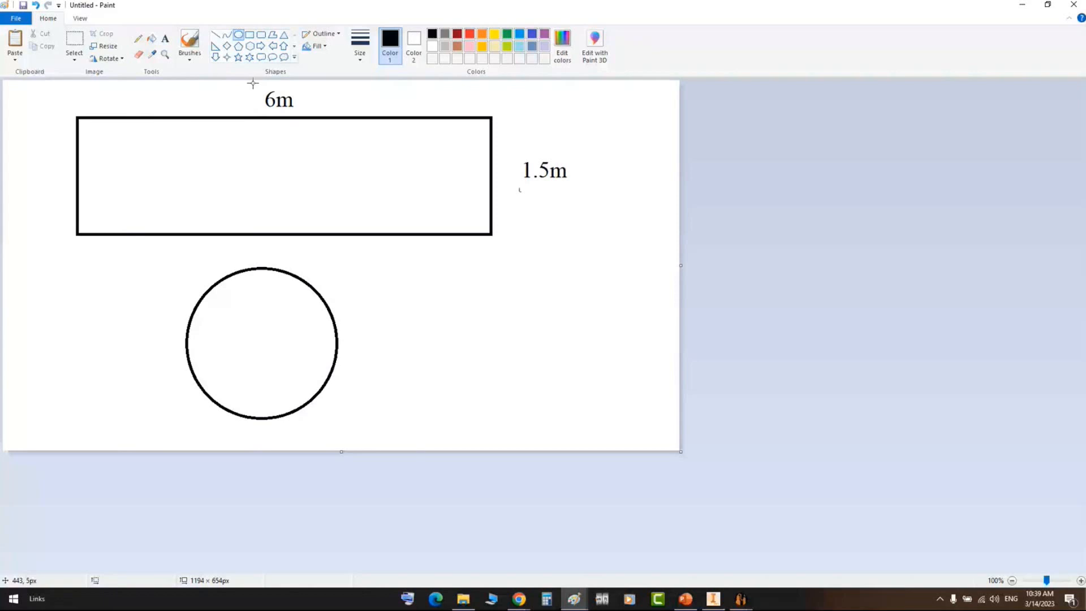
- Outline the 6m label with a red rectangle about 75 × 45 px
{"action": "left_click", "coordinate": [249, 34]}
{"action": "left_click_drag", "start_coordinate": [254, 86], "coordinate": [296, 112]}
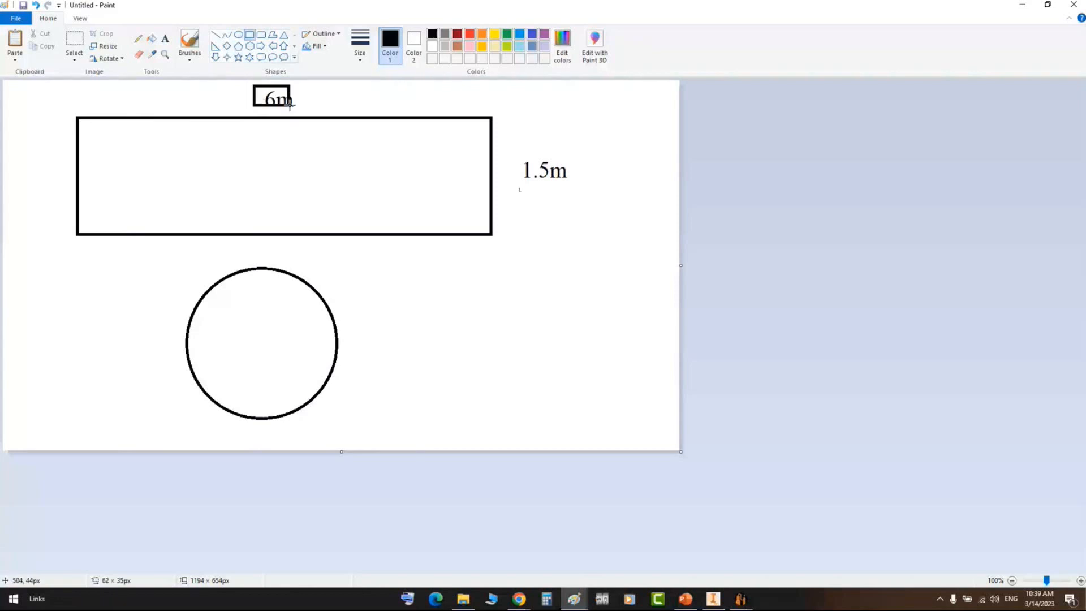
{"action": "left_click", "coordinate": [469, 34]}
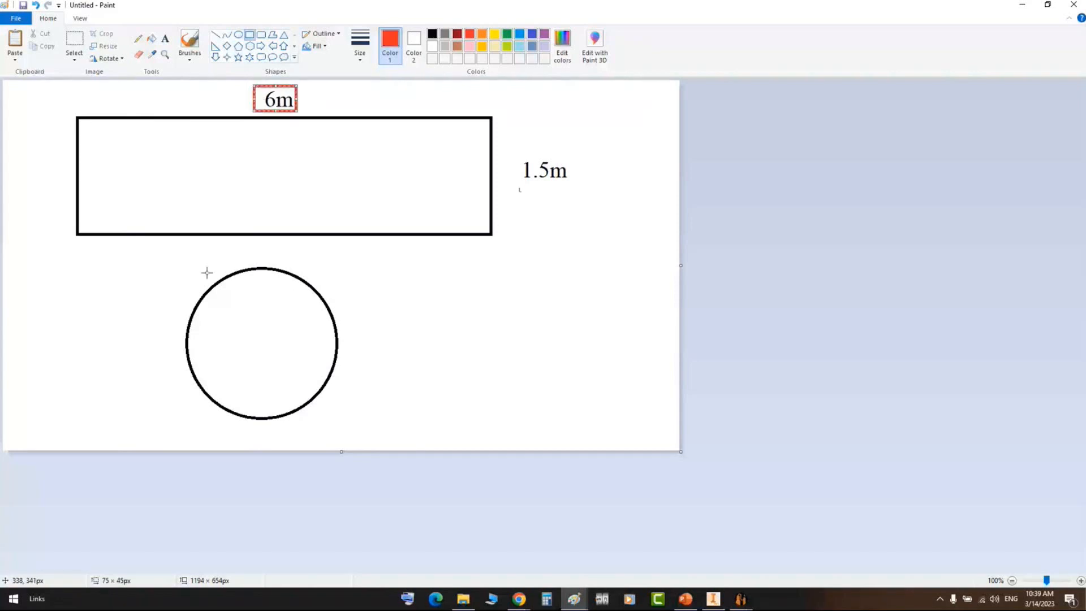
{"action": "left_click", "coordinate": [308, 277]}
- Switch back to Static Equipment Generator, review the delivered plate length, and save the equipment settings
{"action": "left_click", "coordinate": [723, 604]}
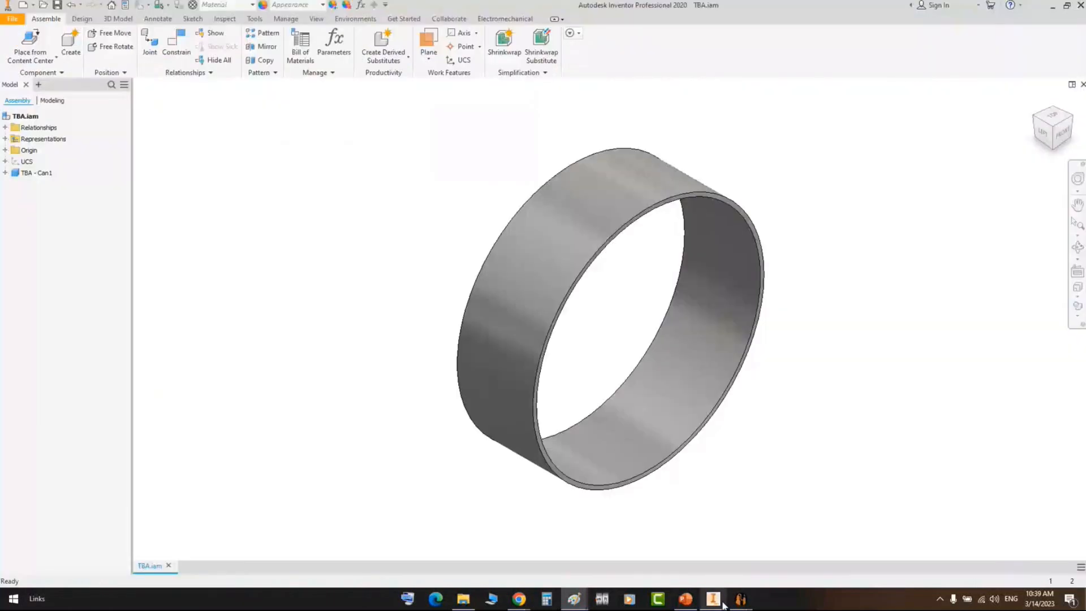
{"action": "left_click", "coordinate": [740, 600]}
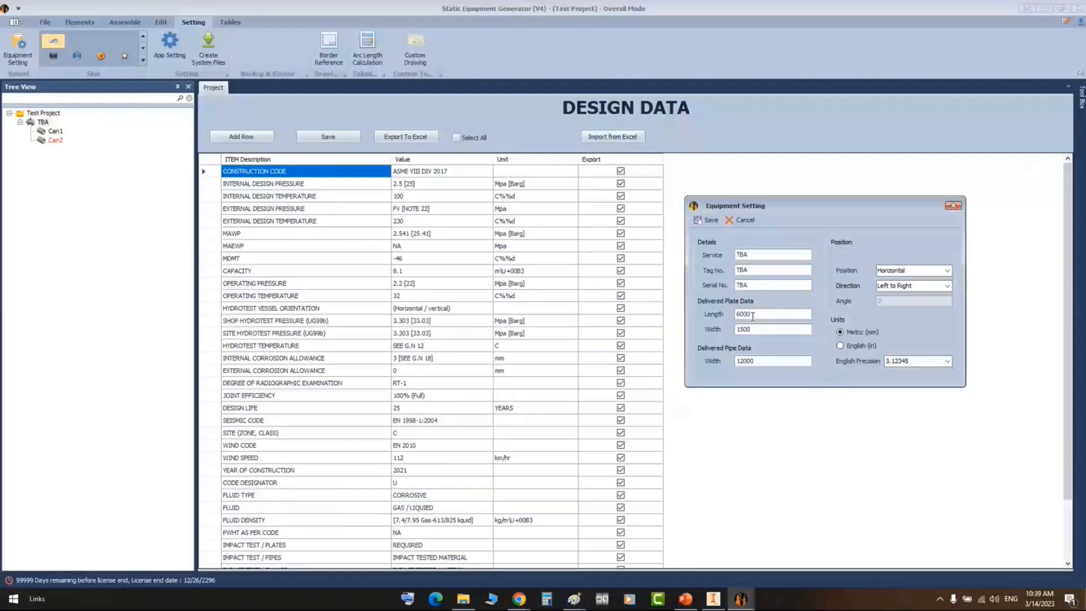
{"action": "double_click", "coordinate": [742, 316]}
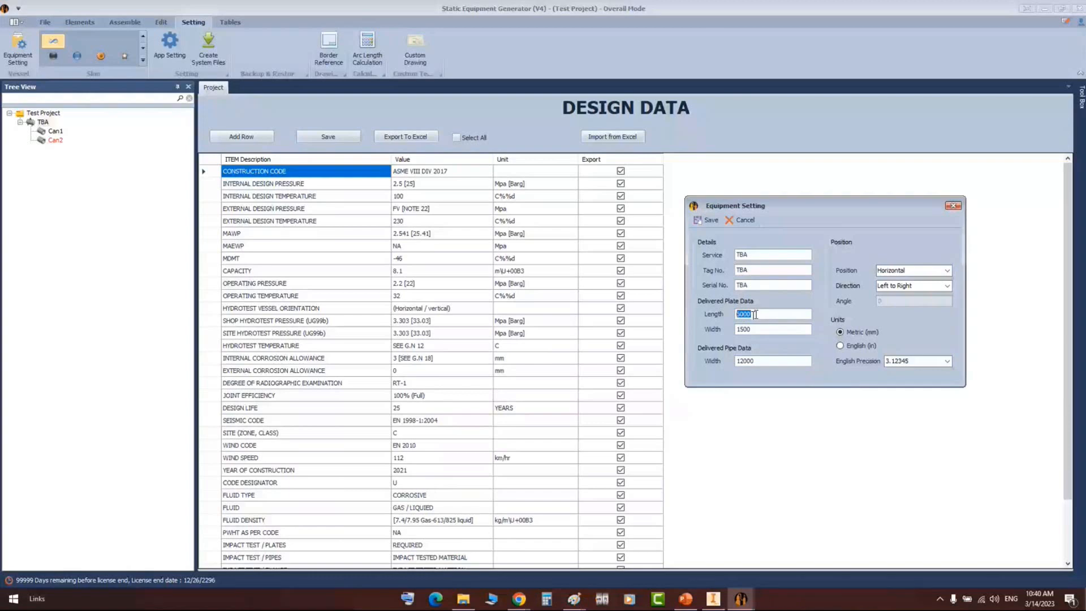
{"action": "left_click", "coordinate": [705, 220]}
{"action": "left_click", "coordinate": [810, 304]}
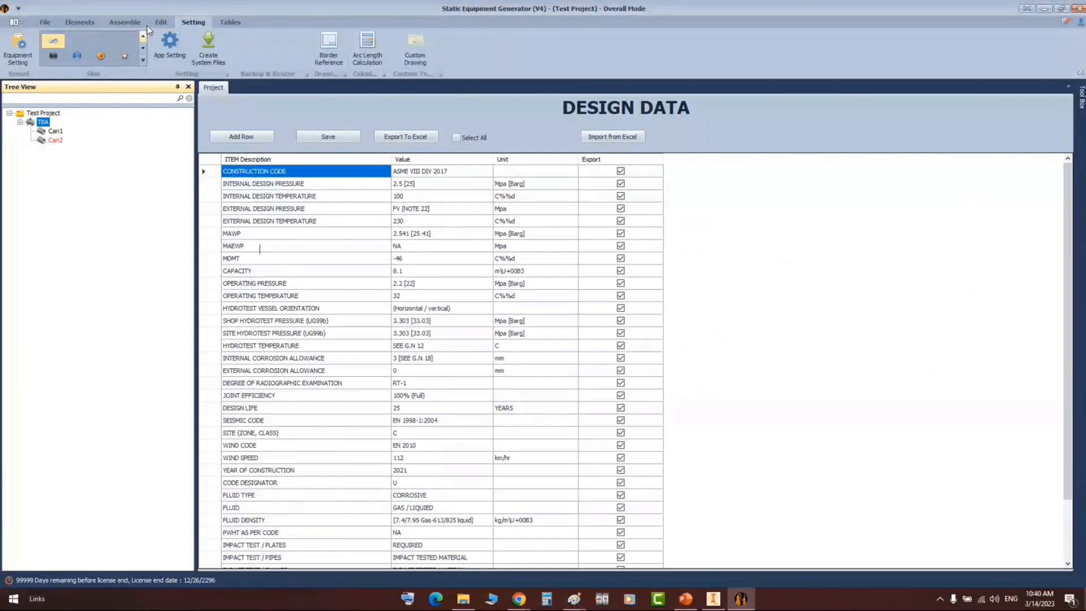
- Delete Can2 from the TBA vessel and confirm the deletion
{"action": "left_click", "coordinate": [161, 22]}
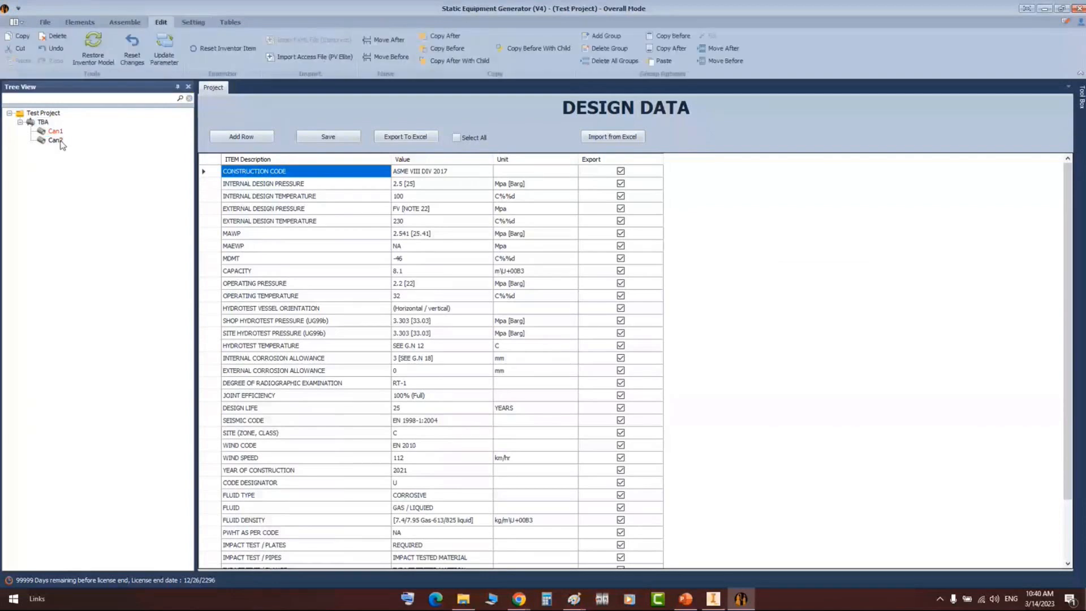
{"action": "key", "text": "Delete"}
{"action": "key", "text": "Return"}
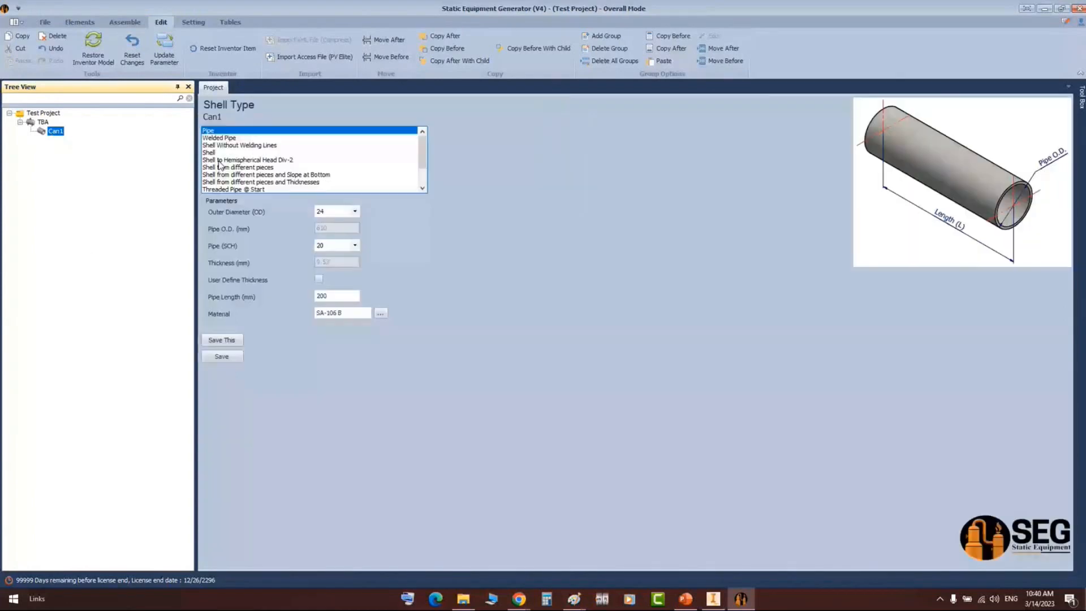
- Change Can1's type to Shell and set its inner diameter to 3000 mm
{"action": "left_click", "coordinate": [220, 153]}
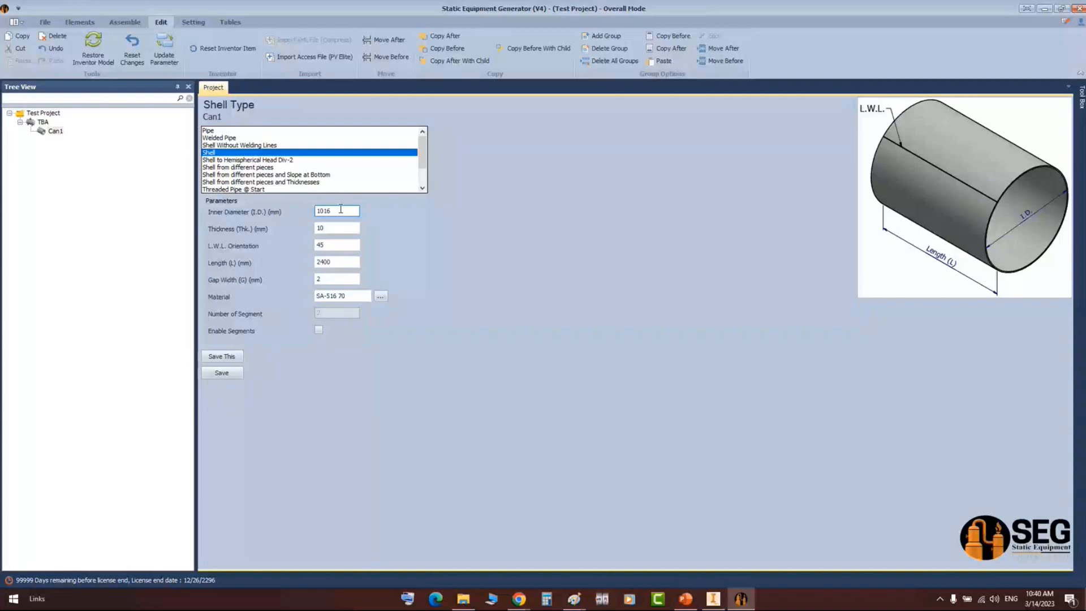
{"action": "double_click", "coordinate": [341, 211]}
{"action": "type", "text": "3000"}
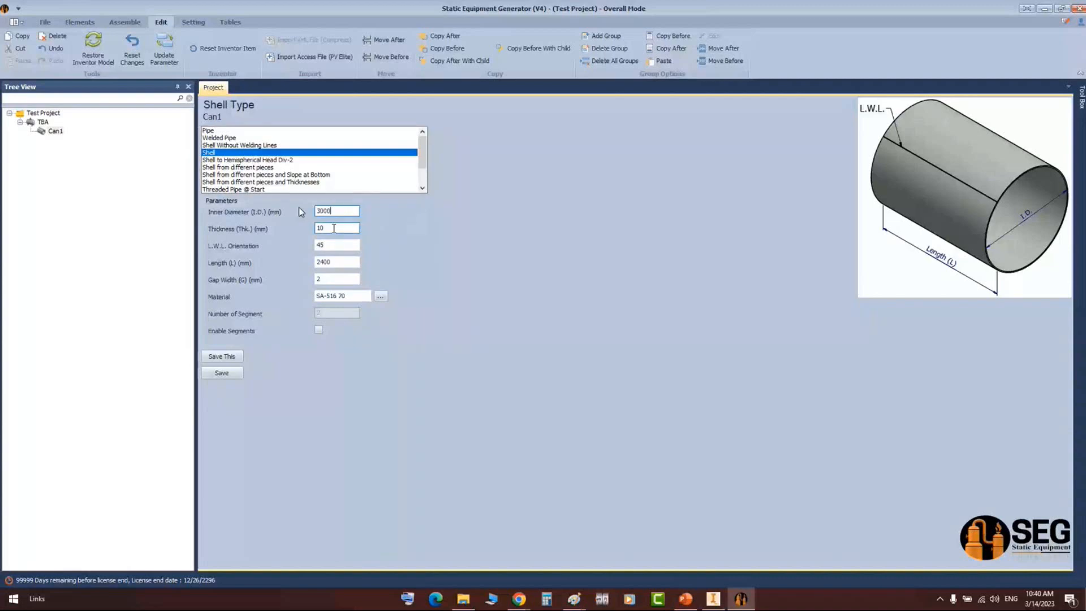
{"action": "key", "text": "super+6"}
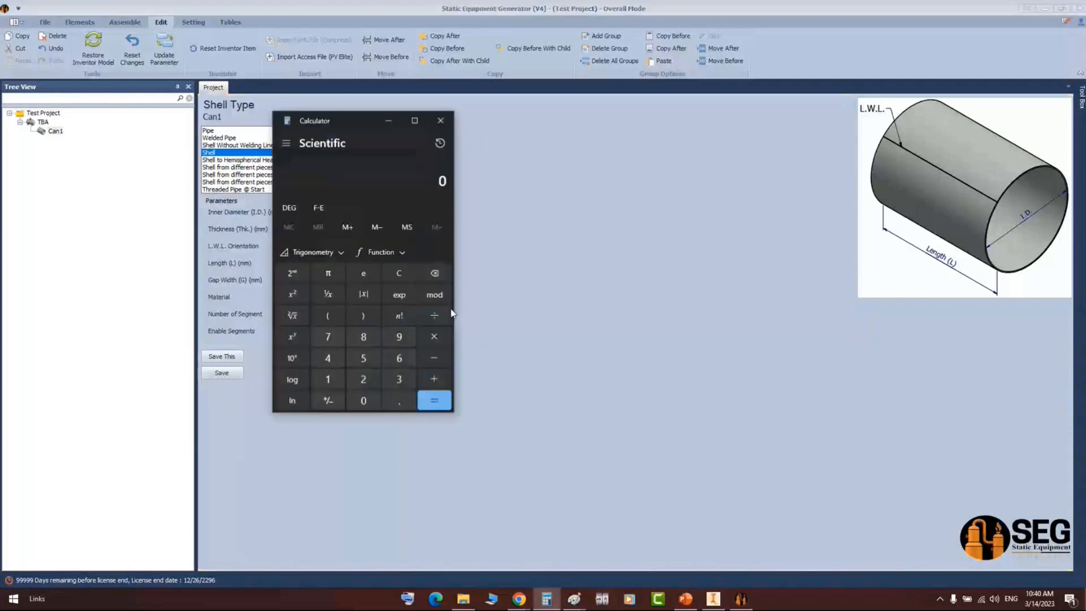
{"action": "left_click", "coordinate": [442, 124]}
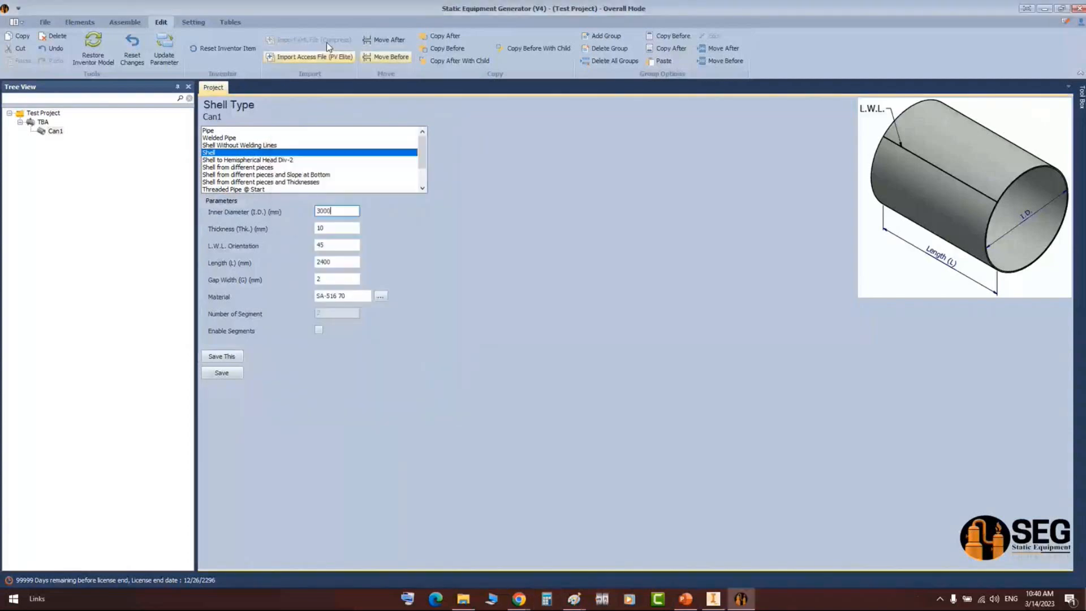
- Open the arc length calculator and review the Unfold Method slide with the KFactor diagram in the Day 3 PowerPoint presentation
{"action": "left_click", "coordinate": [189, 23]}
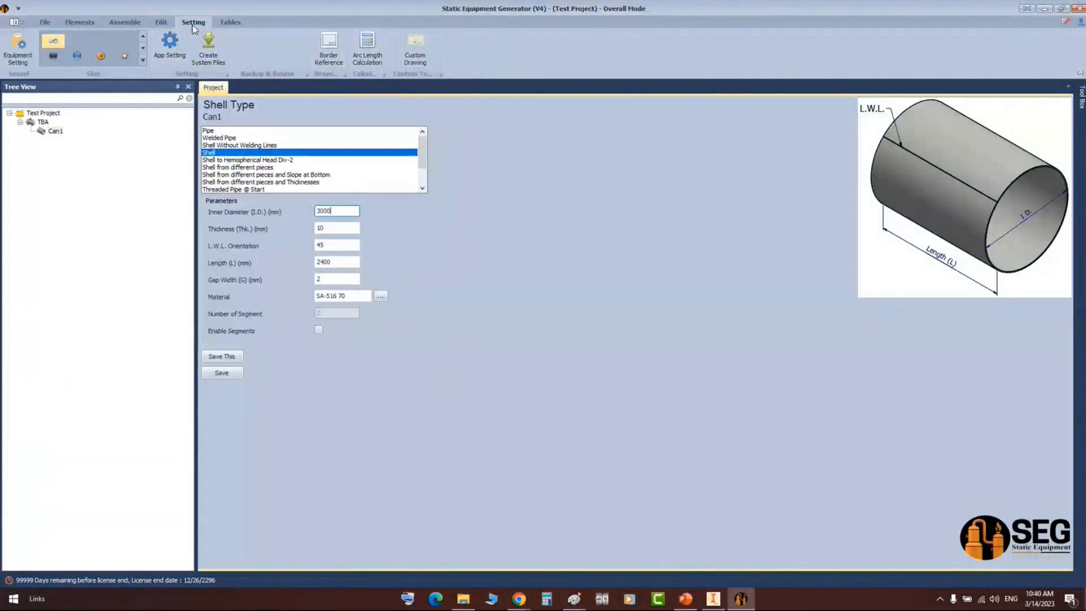
{"action": "left_click", "coordinate": [367, 46]}
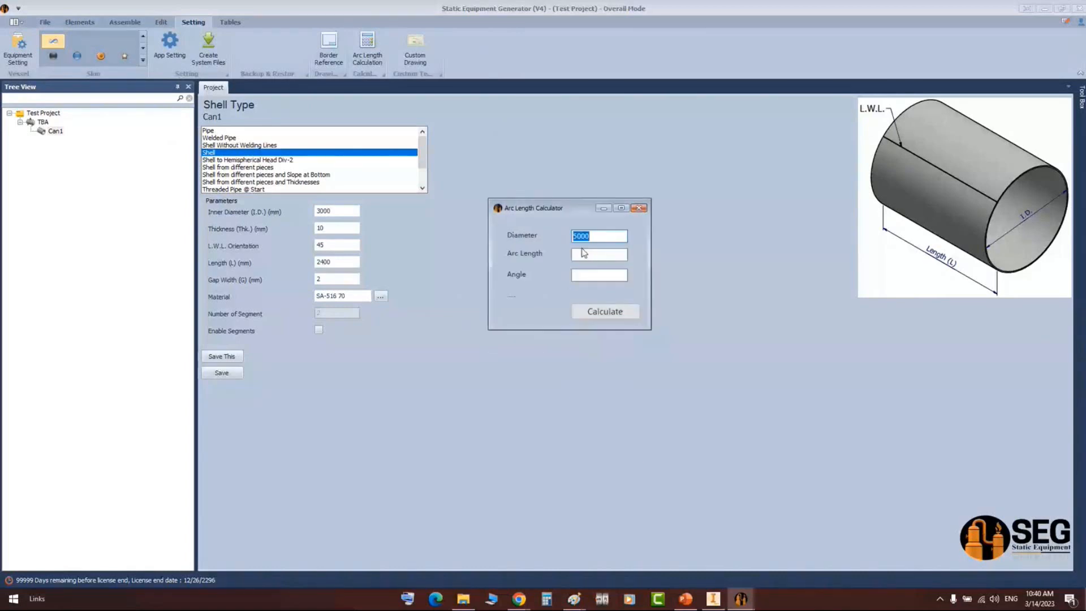
{"action": "left_click", "coordinate": [467, 605]}
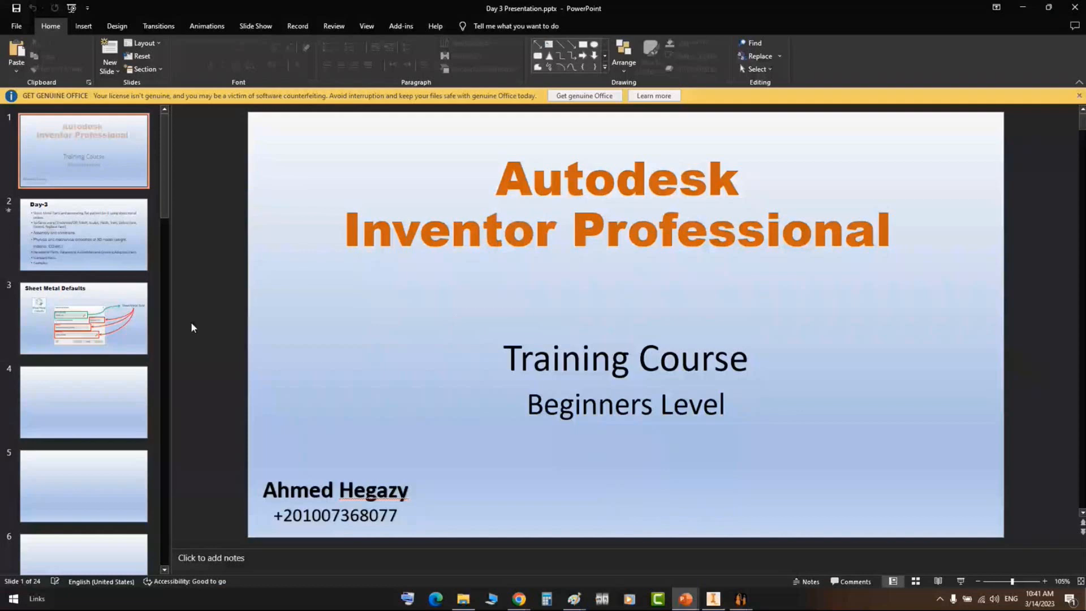
{"action": "scroll", "coordinate": [191, 327], "scroll_direction": "down", "scroll_amount": 6}
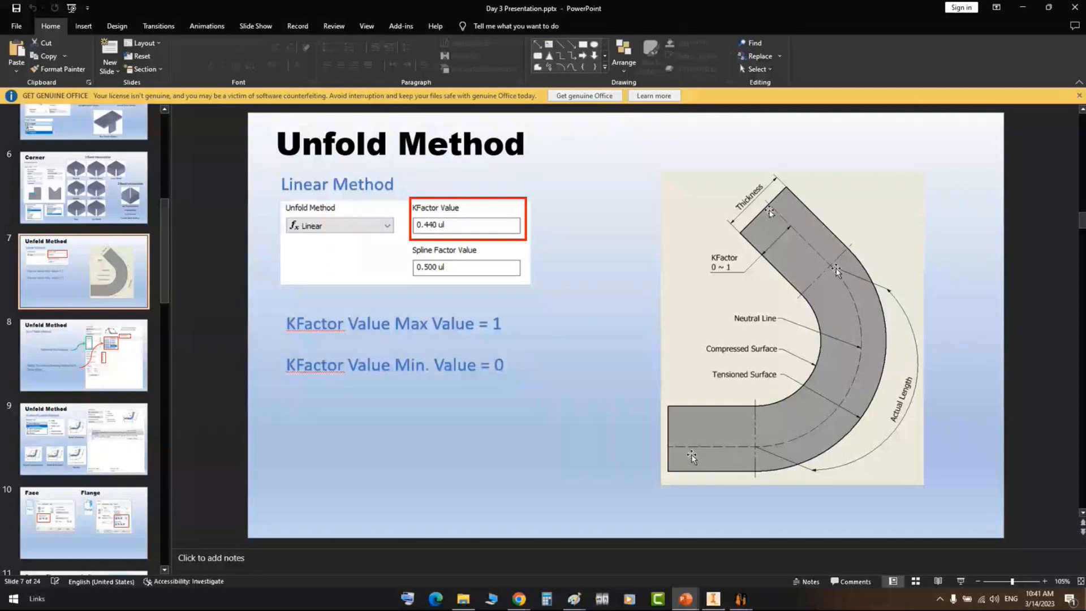
{"action": "key", "text": "alt+Tab"}
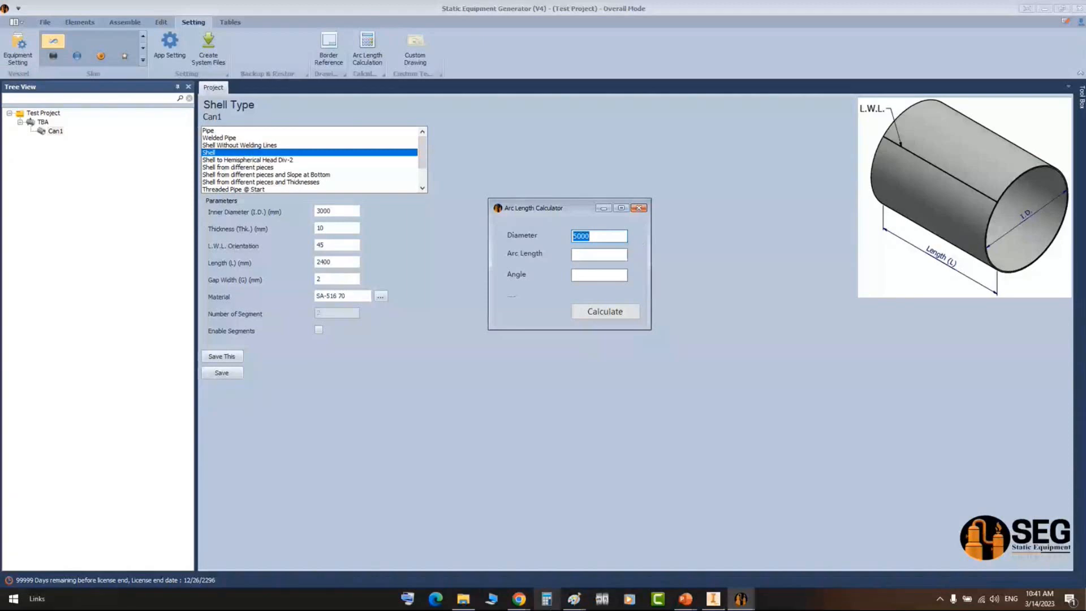
- Switch to Calculator and compute the shell's outer diameter as 3000 + 10 + 10
{"action": "left_click", "coordinate": [547, 599]}
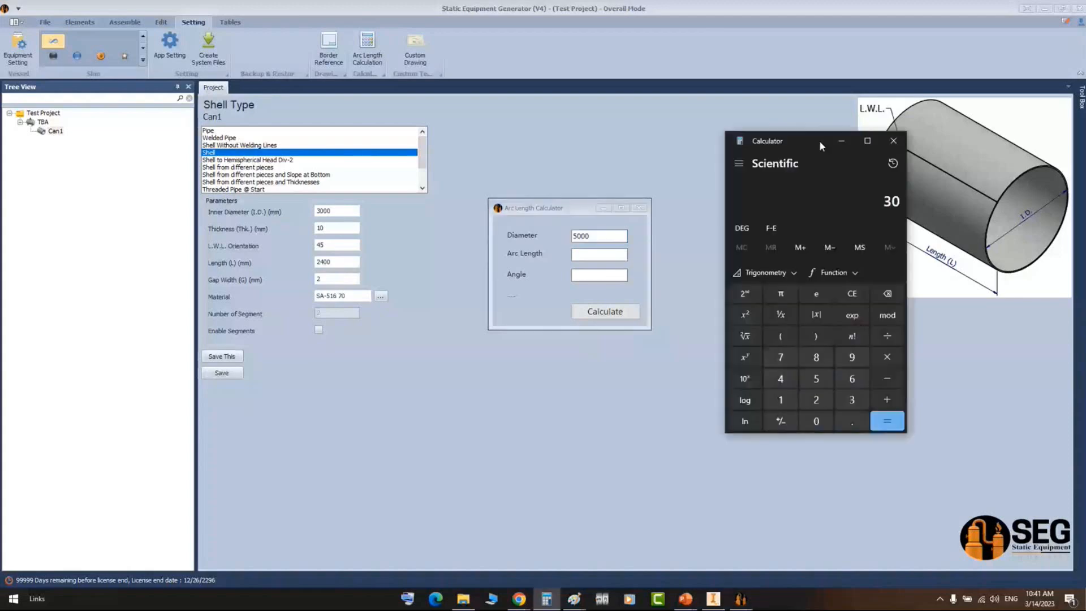
{"action": "type", "text": "000"}
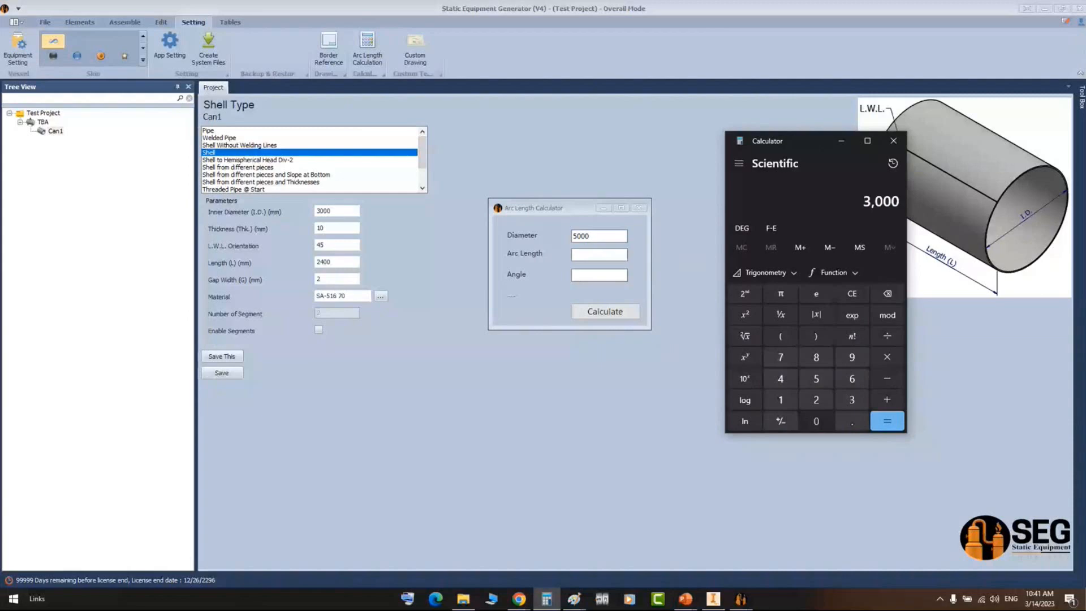
{"action": "type", "text": "+10+1"}
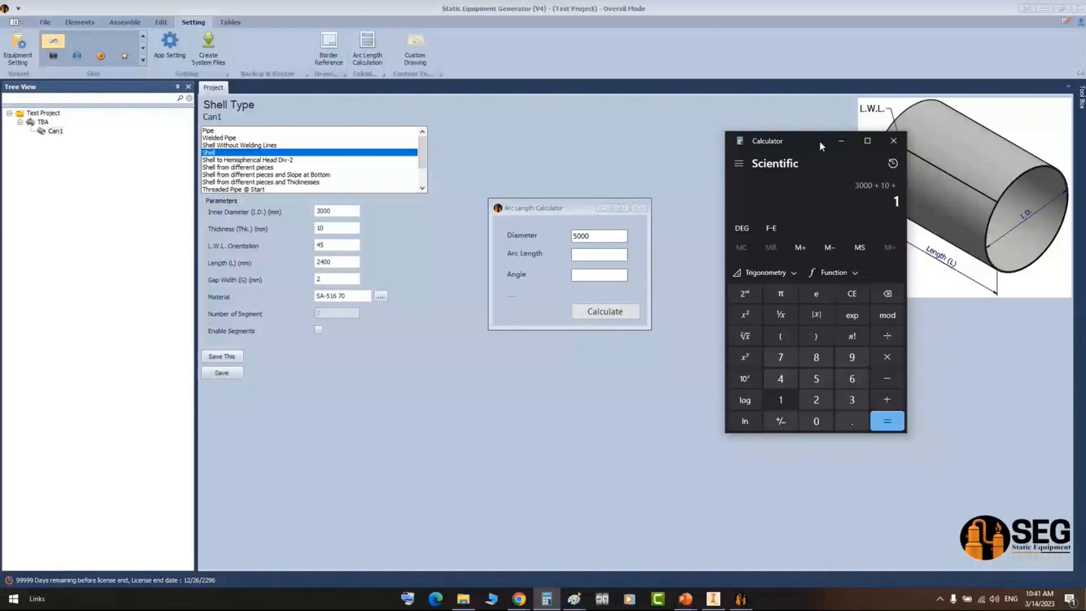
{"action": "type", "text": "0="}
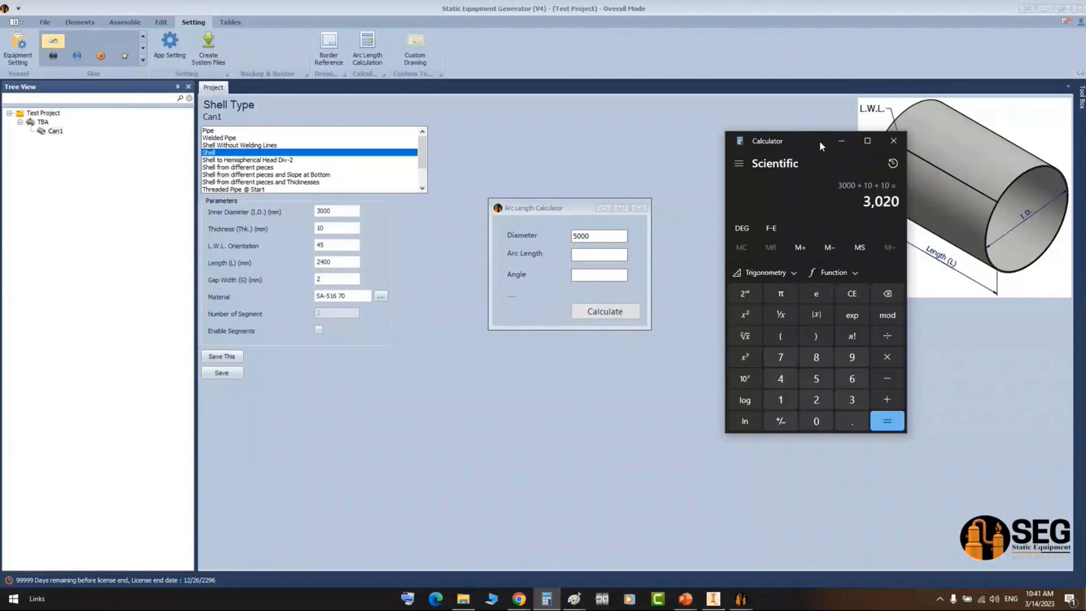
- Compute the shell's mean diameter as 3000 + 10 and highlight the result
{"action": "type", "text": "3"}
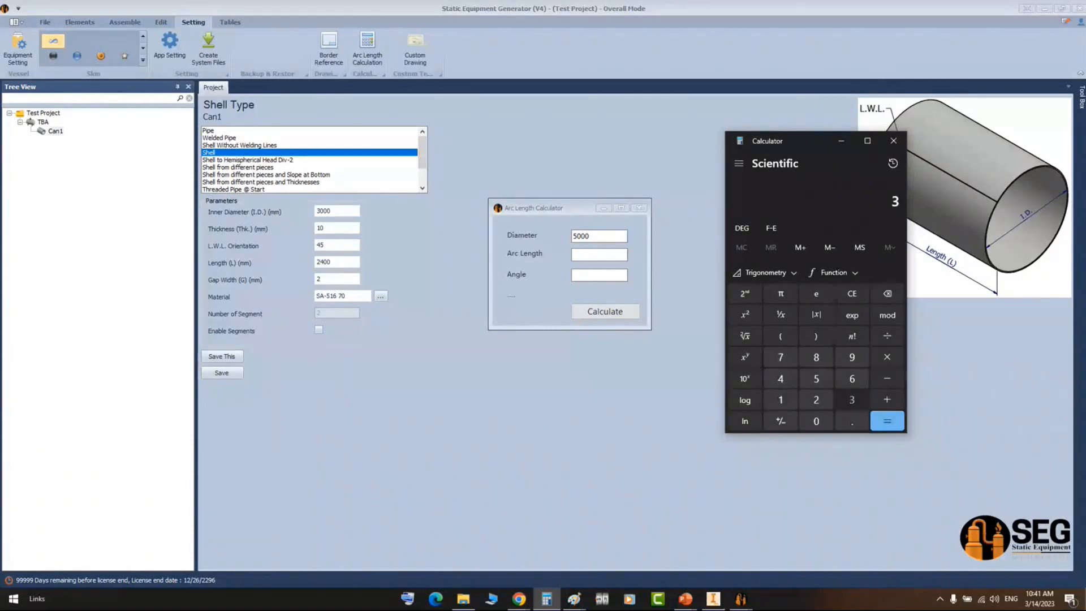
{"action": "type", "text": "00"}
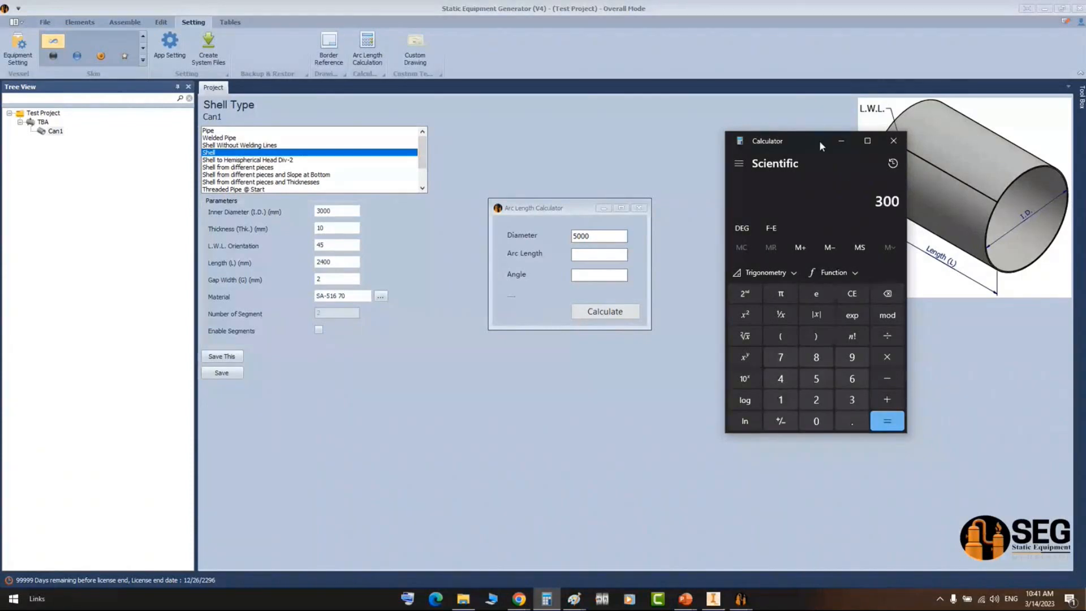
{"action": "type", "text": "0+10"}
{"action": "key", "text": "Return"}
{"action": "left_click_drag", "start_coordinate": [863, 209], "coordinate": [898, 208]}
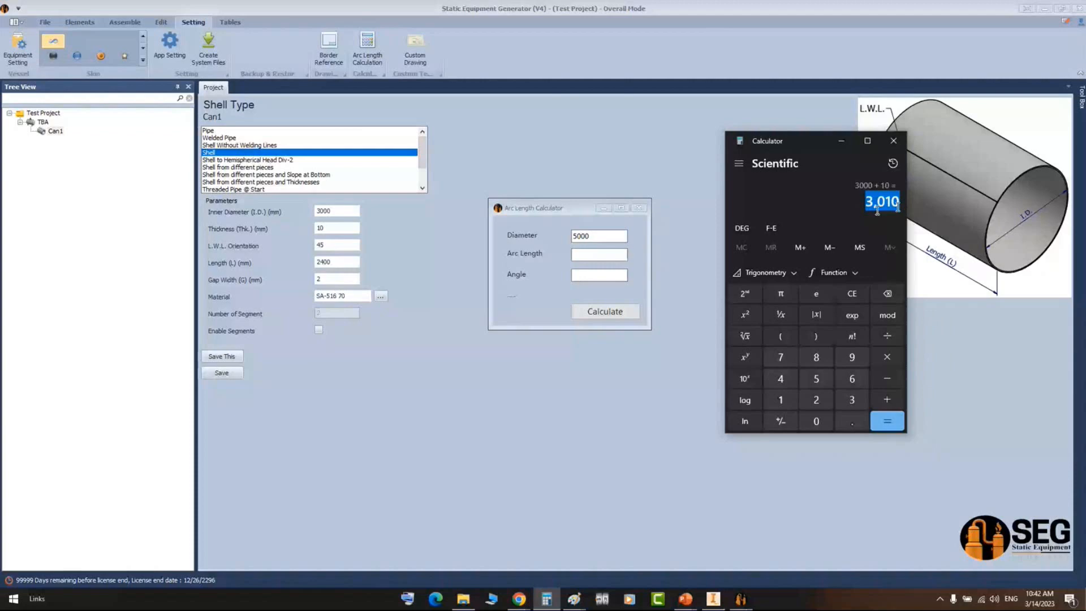
- Calculate the arc length for a diameter of 3010 and an angle of 360, and compare it with the plate sketch in Paint
{"action": "left_click", "coordinate": [544, 238]}
{"action": "type", "text": "3010"}
{"action": "left_click", "coordinate": [595, 275]}
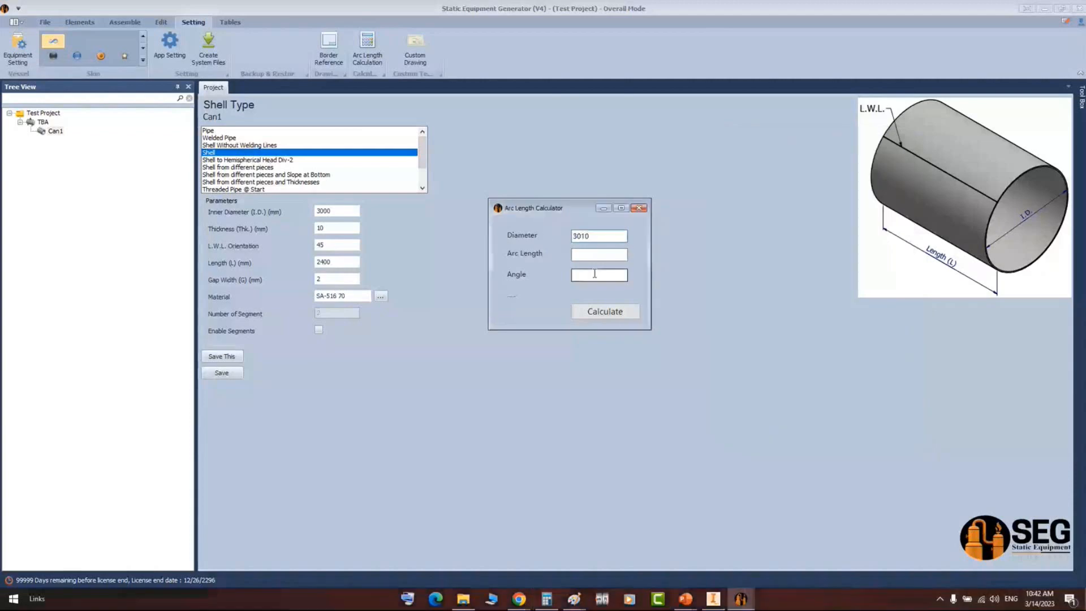
{"action": "type", "text": "360"}
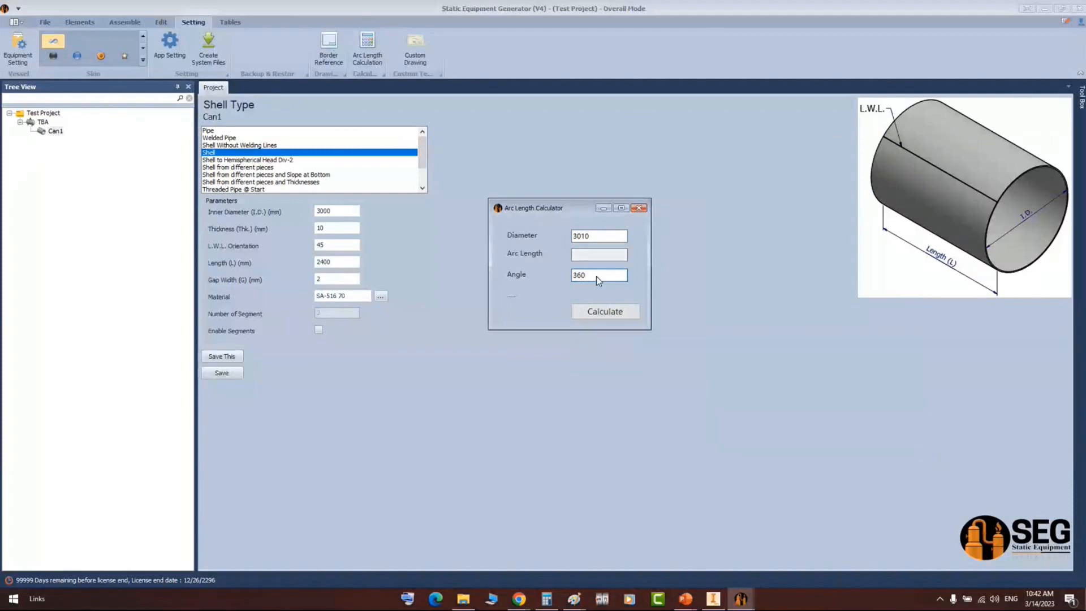
{"action": "left_click", "coordinate": [602, 311]}
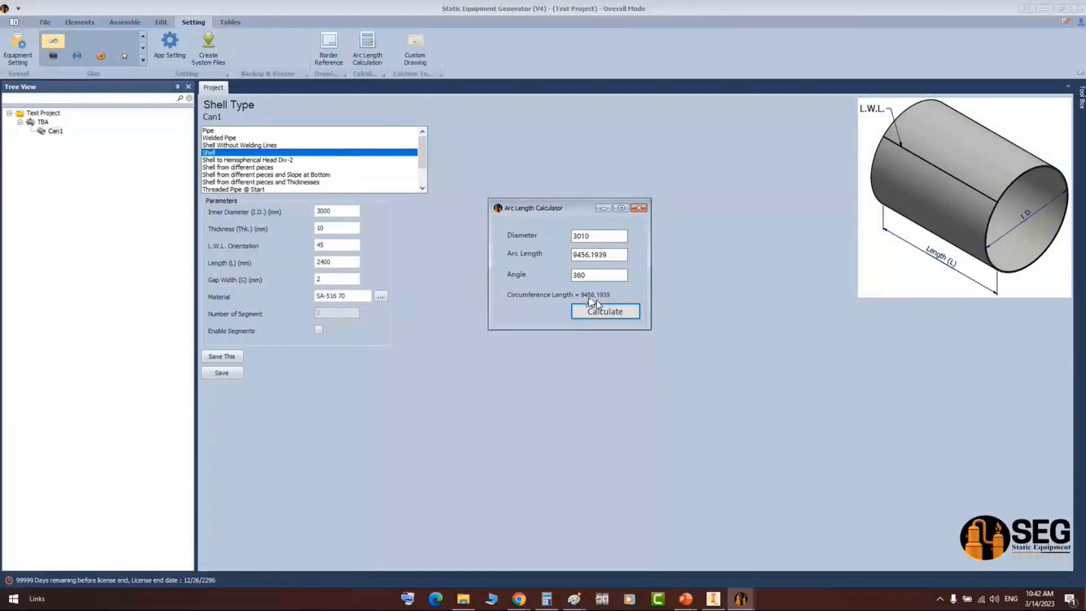
{"action": "left_click", "coordinate": [577, 600]}
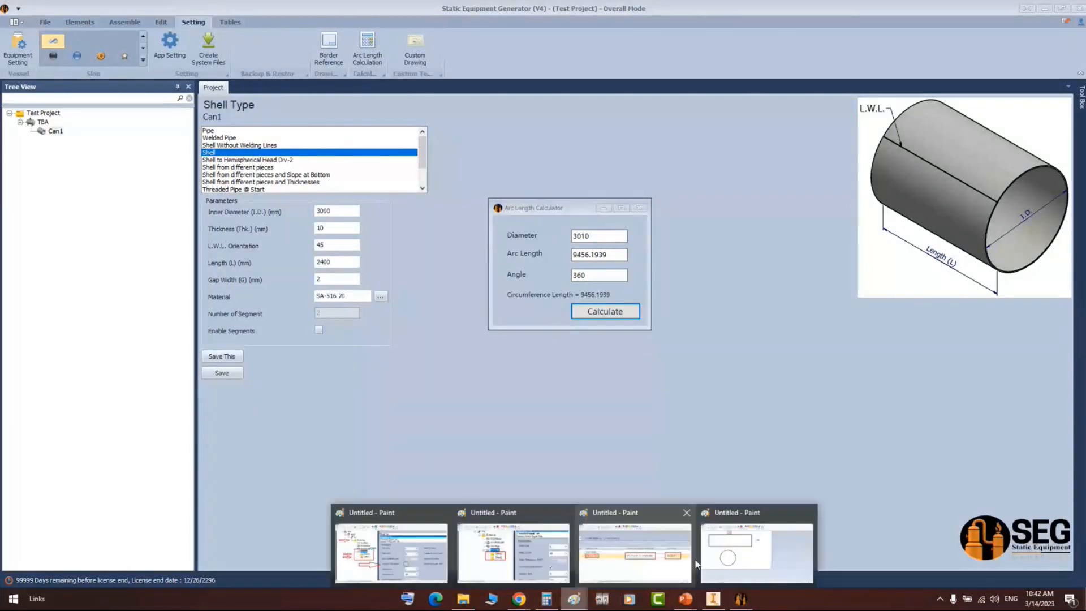
{"action": "left_click", "coordinate": [743, 554]}
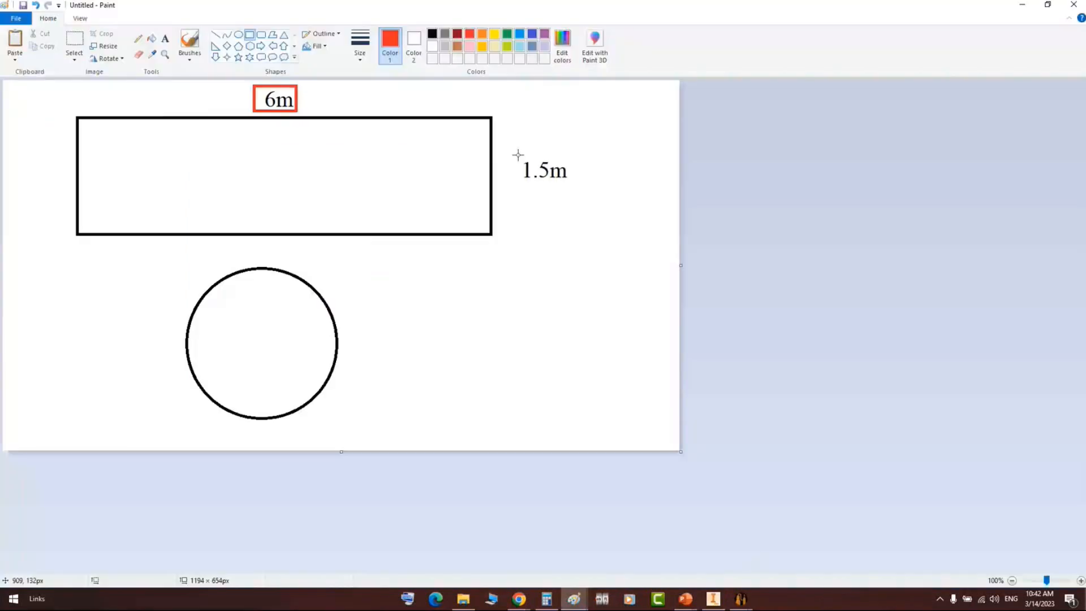
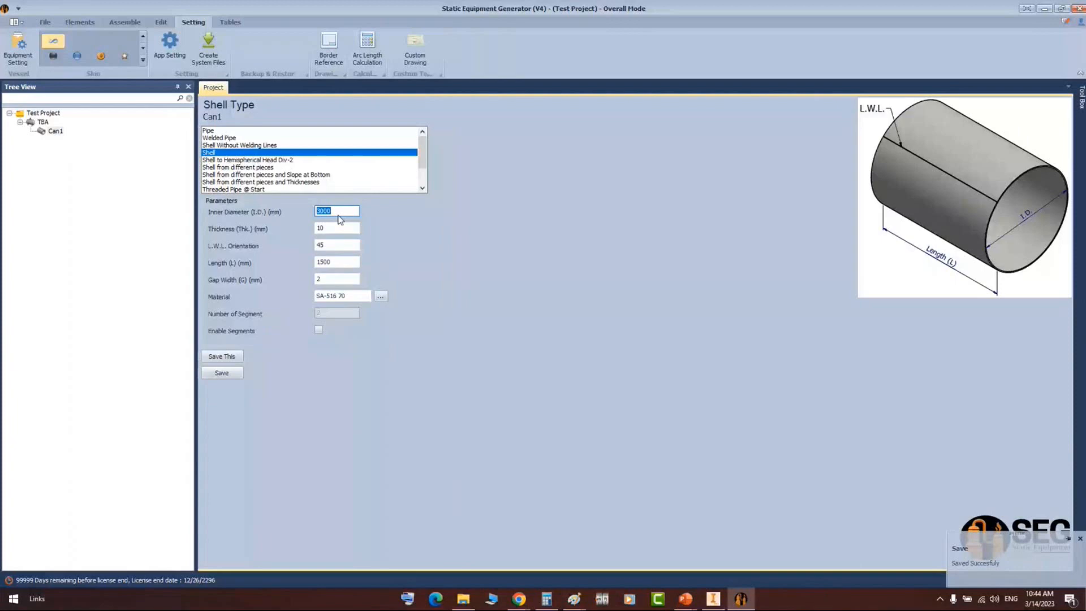
- Review the delivered plate length in the TBA equipment settings and generate the vessel assembly in Inventor
{"action": "double_click", "coordinate": [42, 120]}
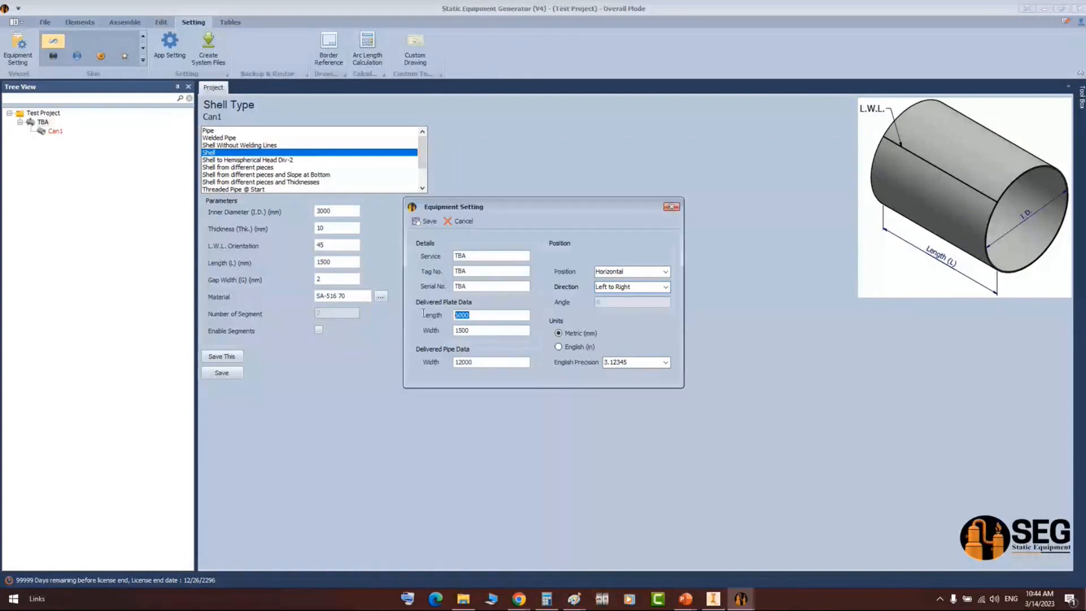
{"action": "key", "text": "Return"}
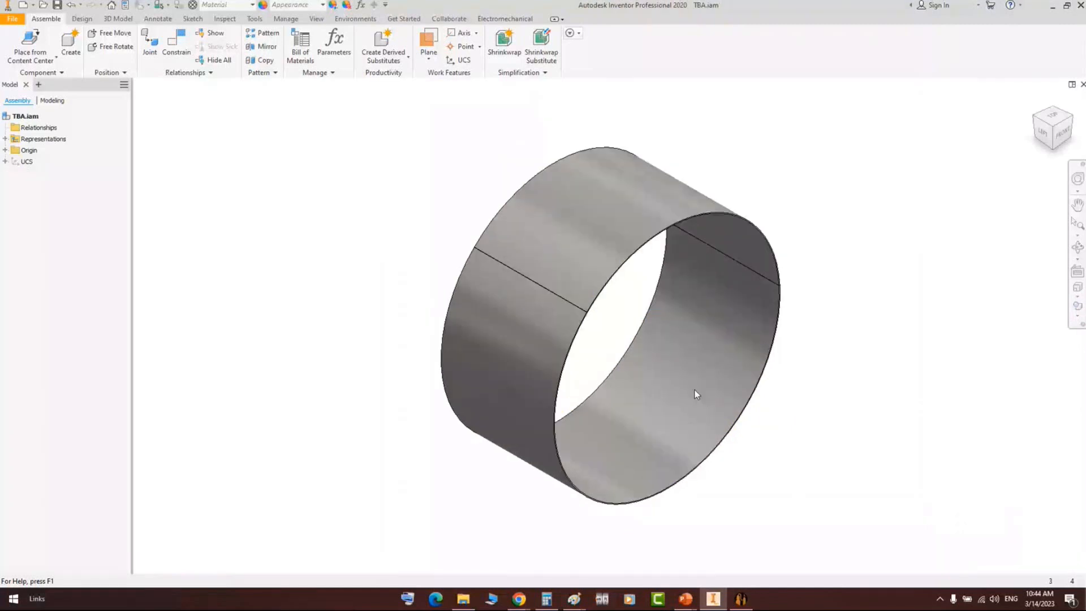
- Inspect the longitudinal seams of the generated Can1 shell and open its Piece1 part
{"action": "left_click", "coordinate": [695, 389]}
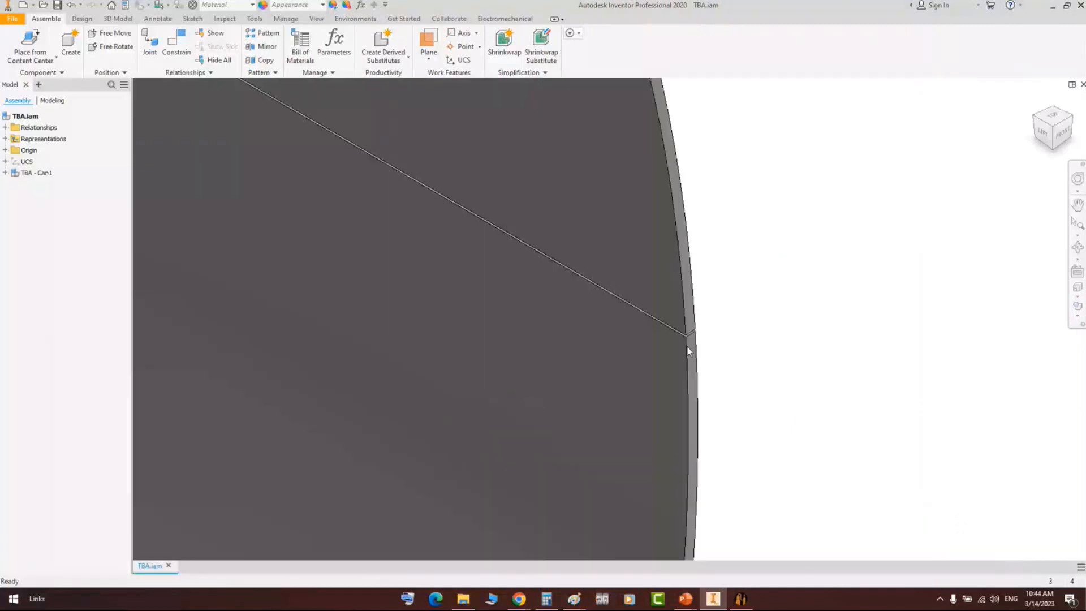
{"action": "key", "text": "Home"}
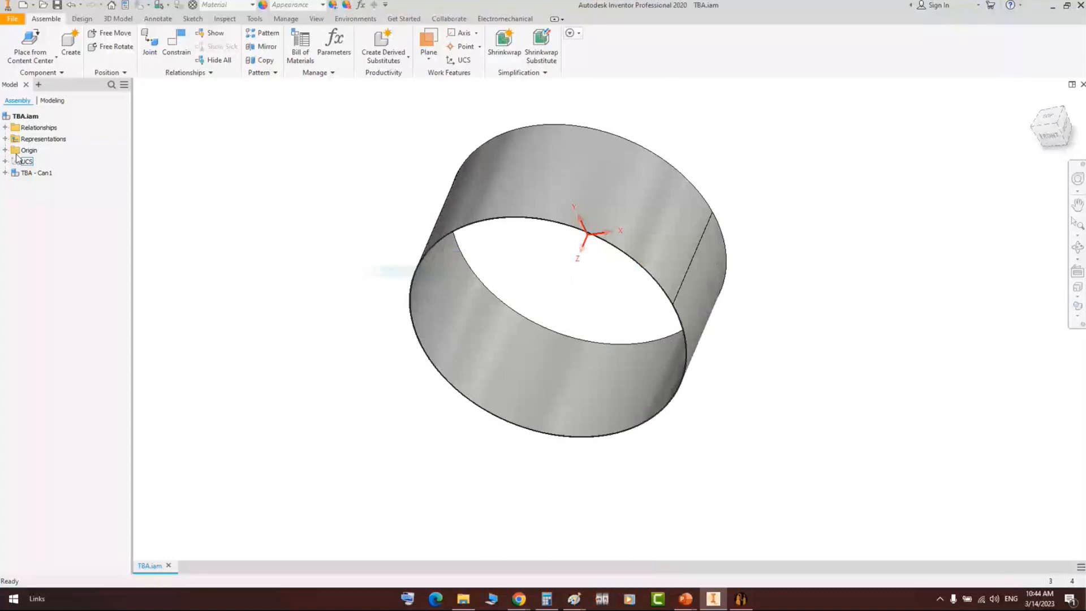
{"action": "left_click", "coordinate": [436, 254]}
{"action": "scroll", "coordinate": [485, 268], "scroll_direction": "down", "scroll_amount": 3}
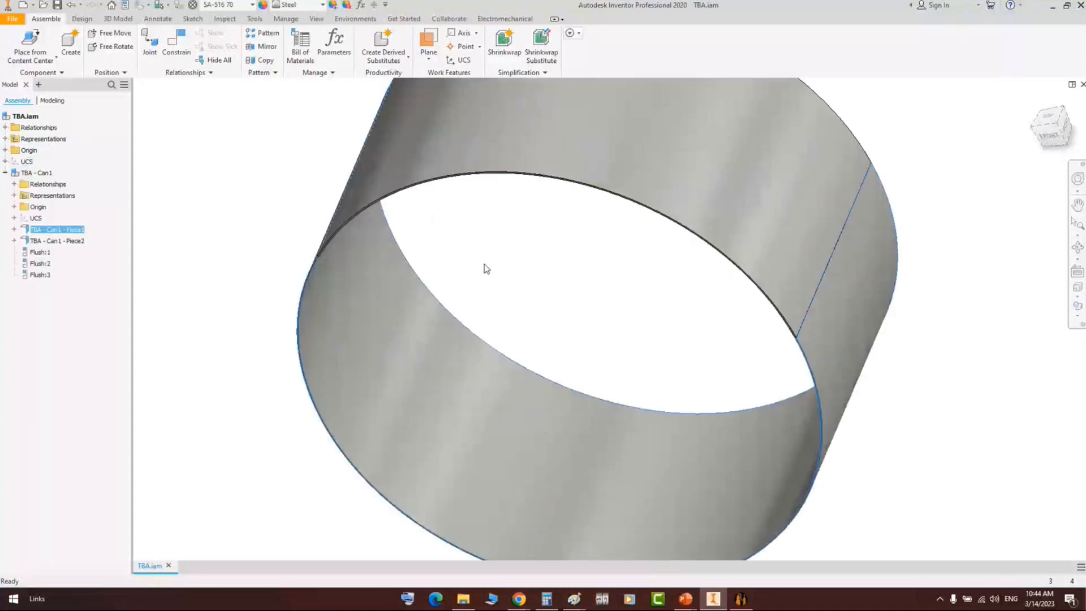
{"action": "middle_click_drag", "start_coordinate": [485, 268], "coordinate": [52, 241], "text": "shift"}
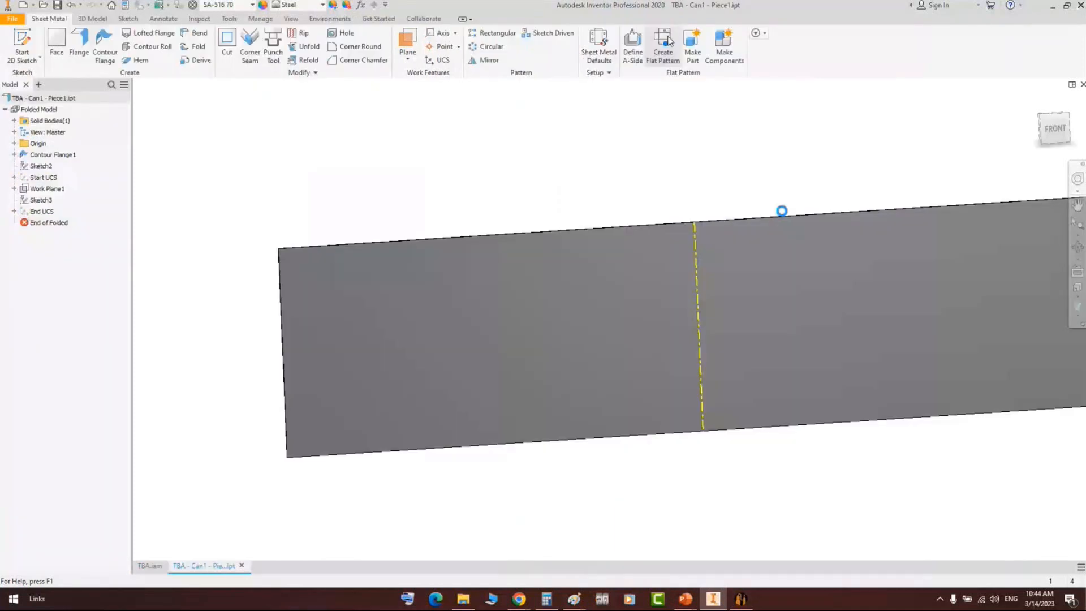
- Create the flat pattern of Can1's Piece1 and measure the length of its long edge
{"action": "left_click", "coordinate": [663, 42]}
{"action": "left_click", "coordinate": [158, 18]}
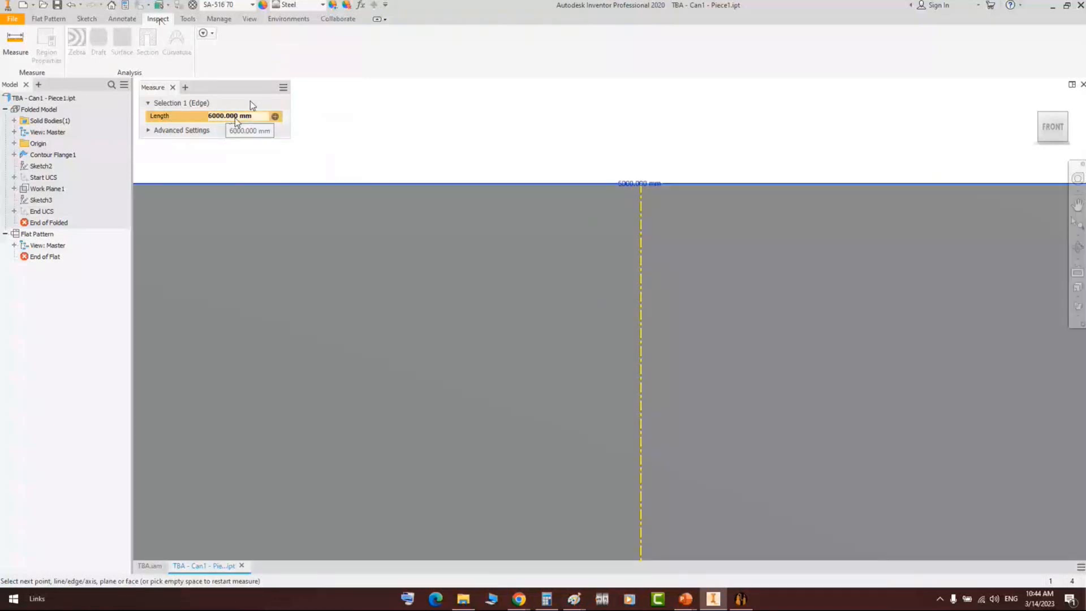
{"action": "key", "text": "Escape"}
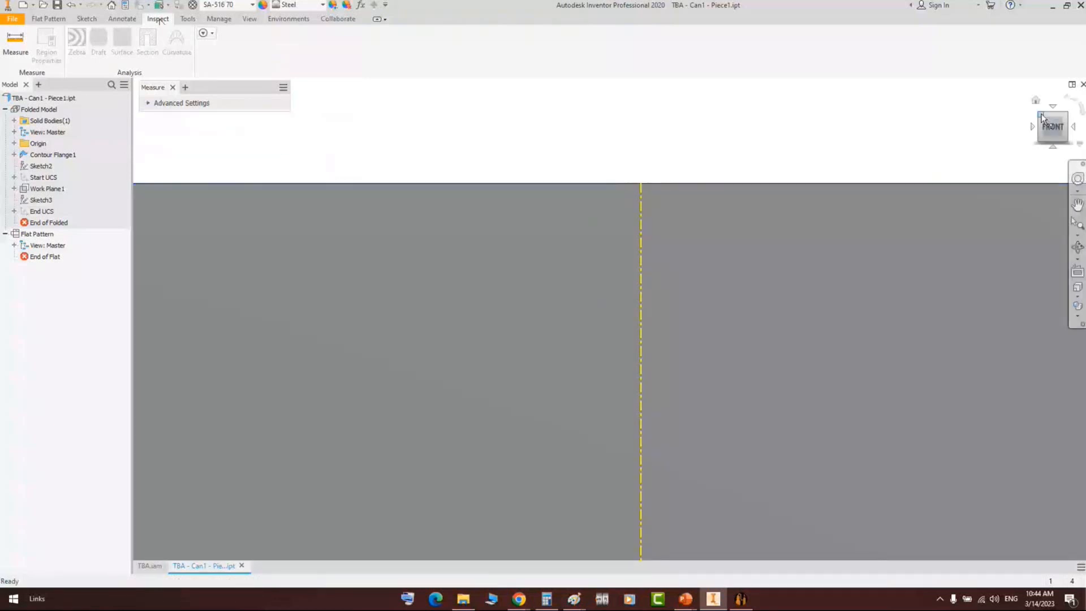
- View the Piece1 flat pattern isometrically, return to the folded model, and close the part
{"action": "left_click", "coordinate": [1042, 117]}
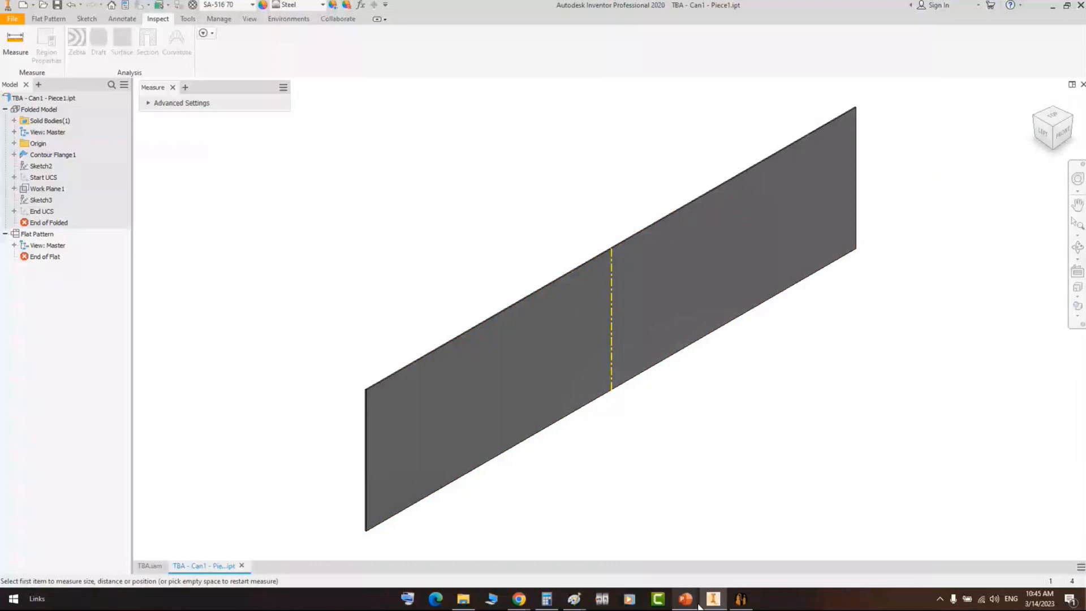
{"action": "key", "text": "Escape"}
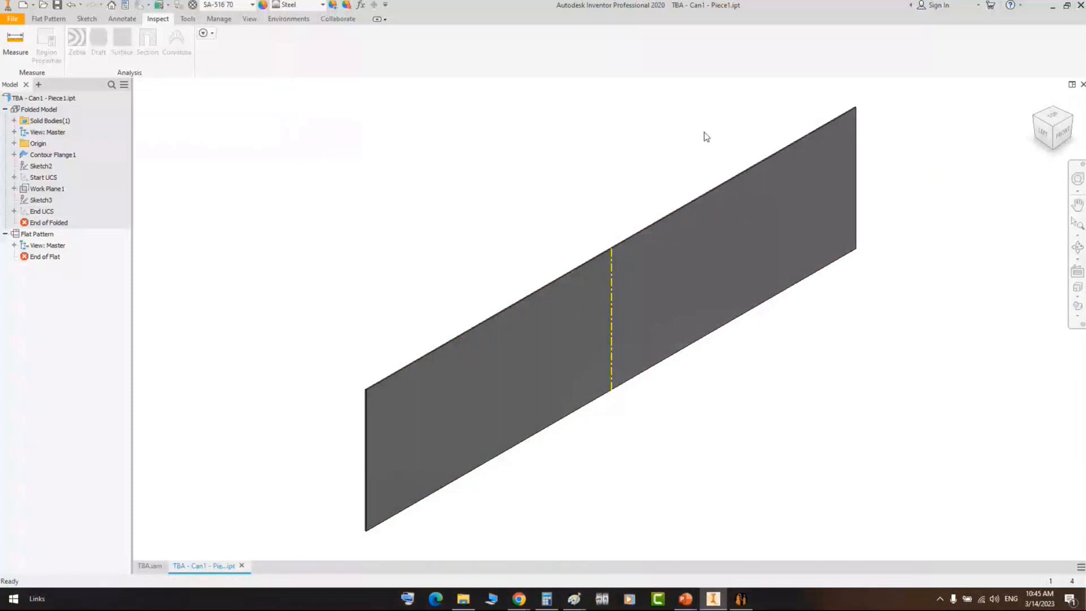
{"action": "double_click", "coordinate": [38, 109]}
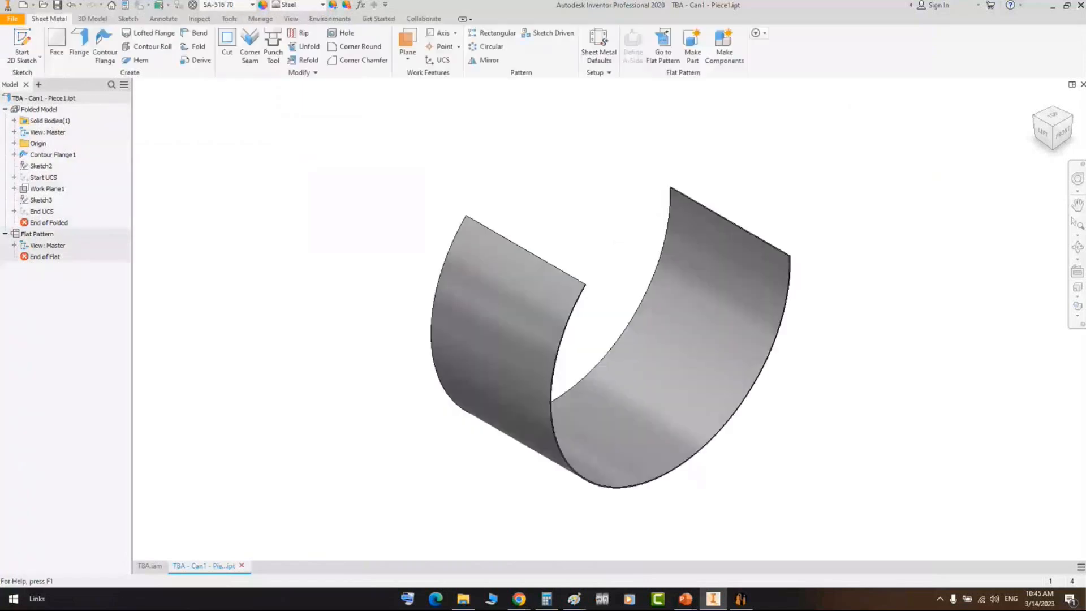
{"action": "left_click", "coordinate": [241, 565]}
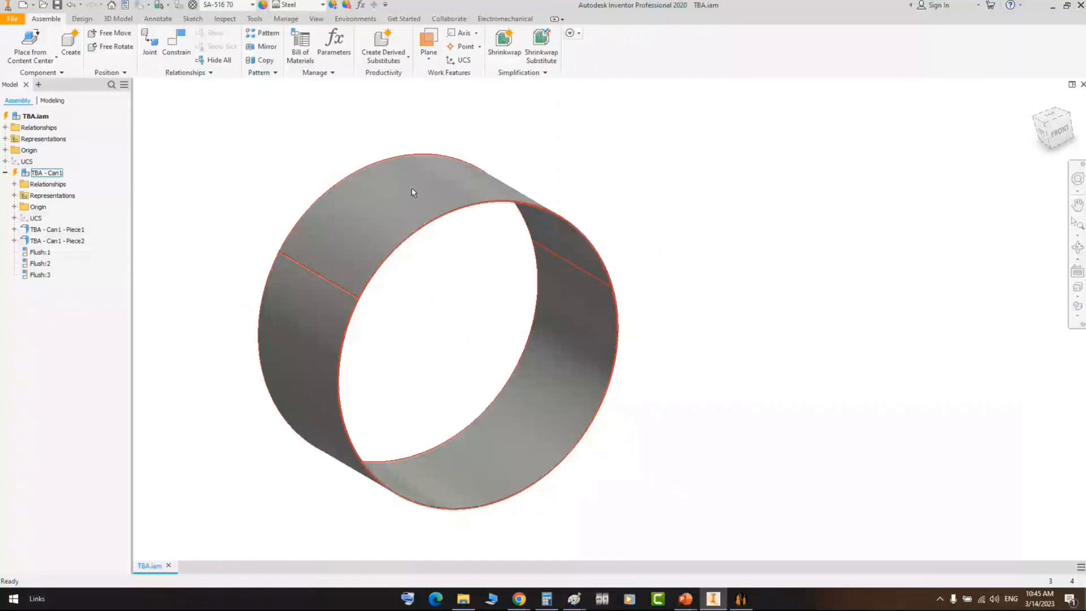
- Open Can1's Piece2, create its flat pattern, and measure the length of its long edge
{"action": "right_click", "coordinate": [61, 240]}
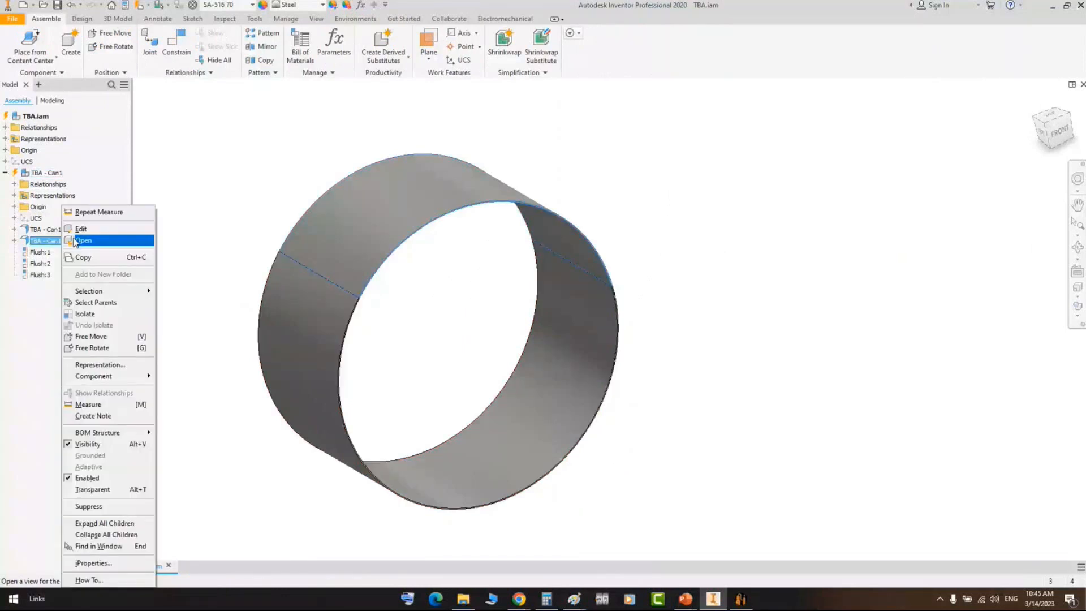
{"action": "left_click", "coordinate": [79, 240]}
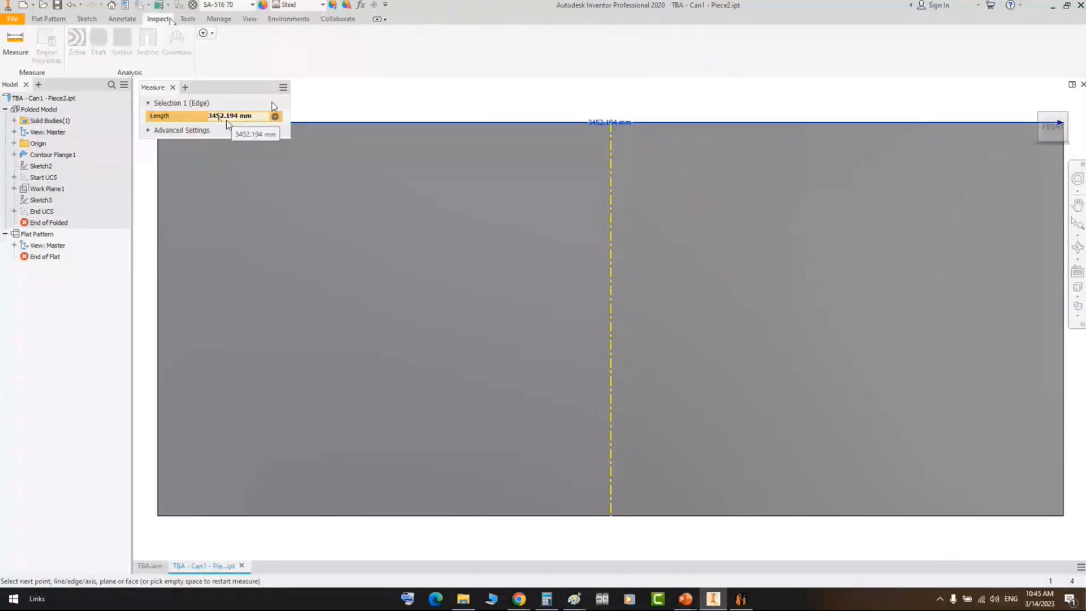
{"action": "key", "text": "Escape"}
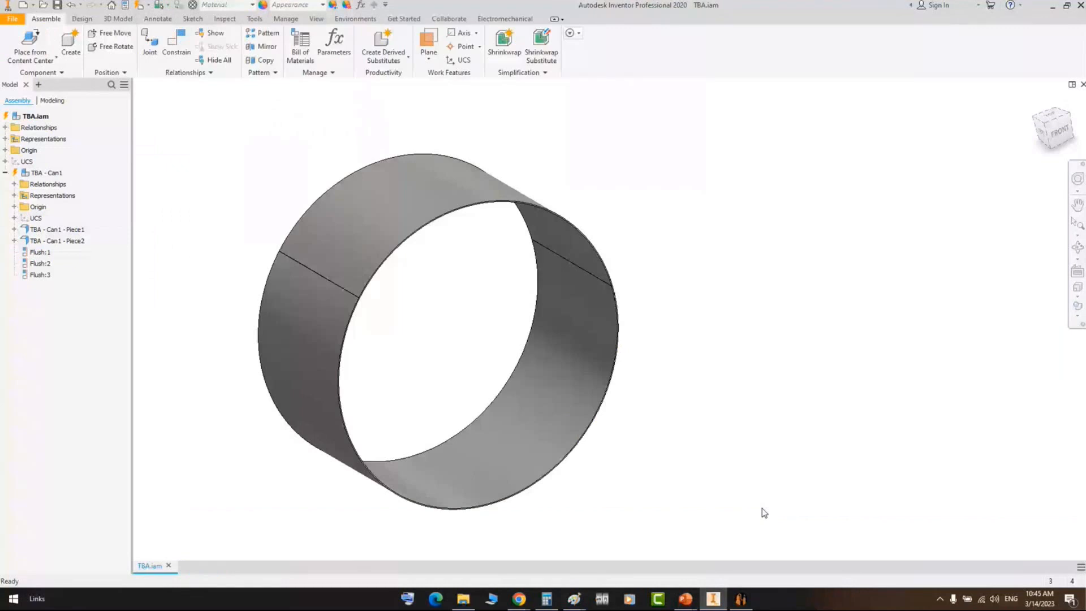
- Switch back to Static Equipment Generator, reset the changes, and reopen Can1's shell parameters
{"action": "key", "text": "alt+Tab"}
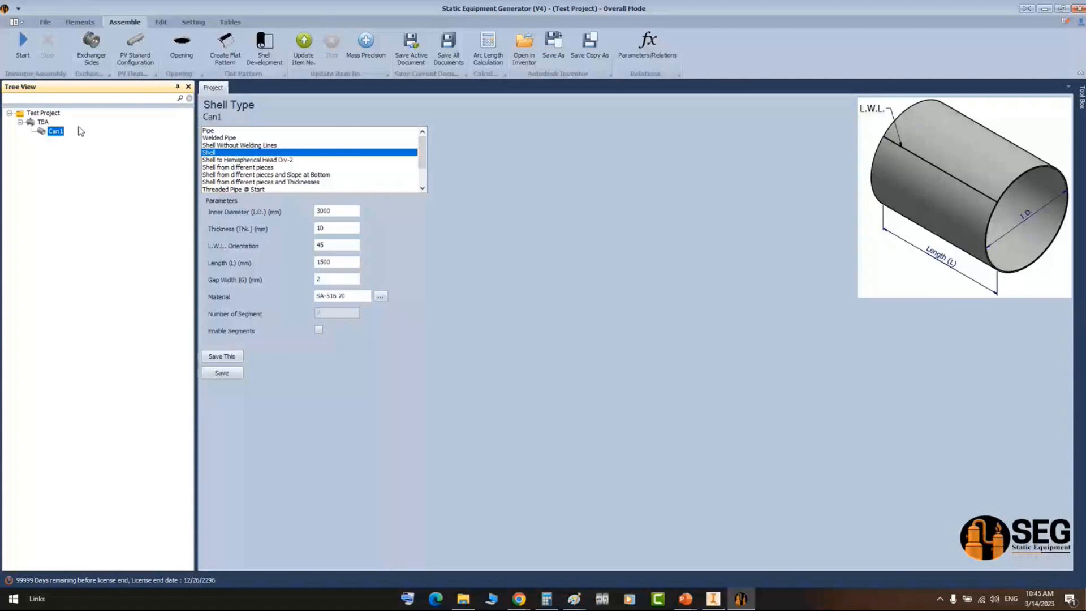
{"action": "left_click", "coordinate": [161, 22]}
{"action": "left_click", "coordinate": [132, 48]}
{"action": "left_click", "coordinate": [50, 132]}
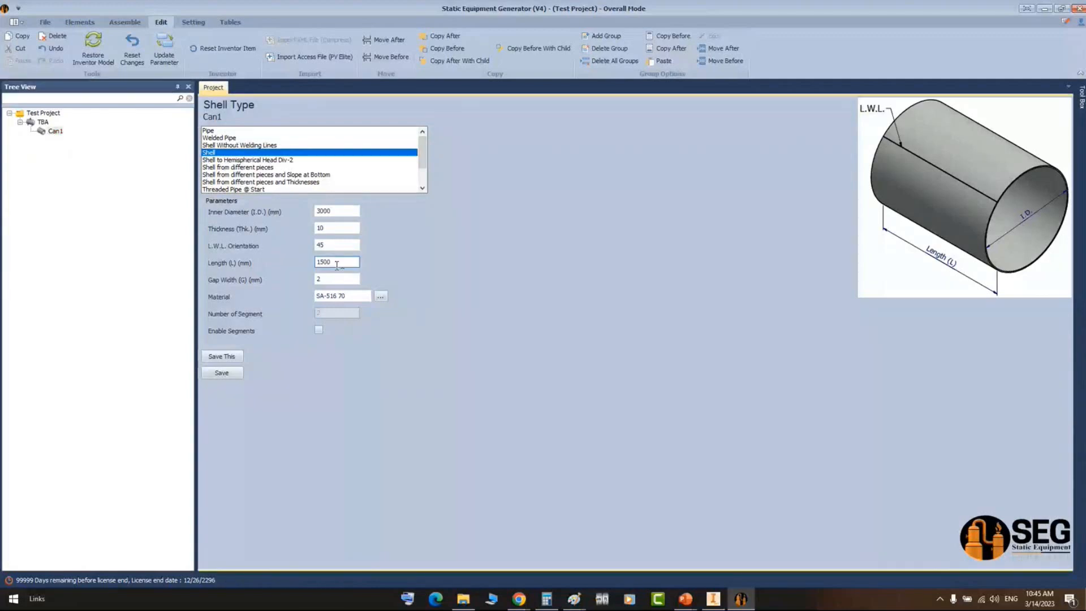
- Enable segments for Can1, set the number of segments to 3 and the L.W.L. orientation to 0, and save the parameters
{"action": "left_click", "coordinate": [318, 329]}
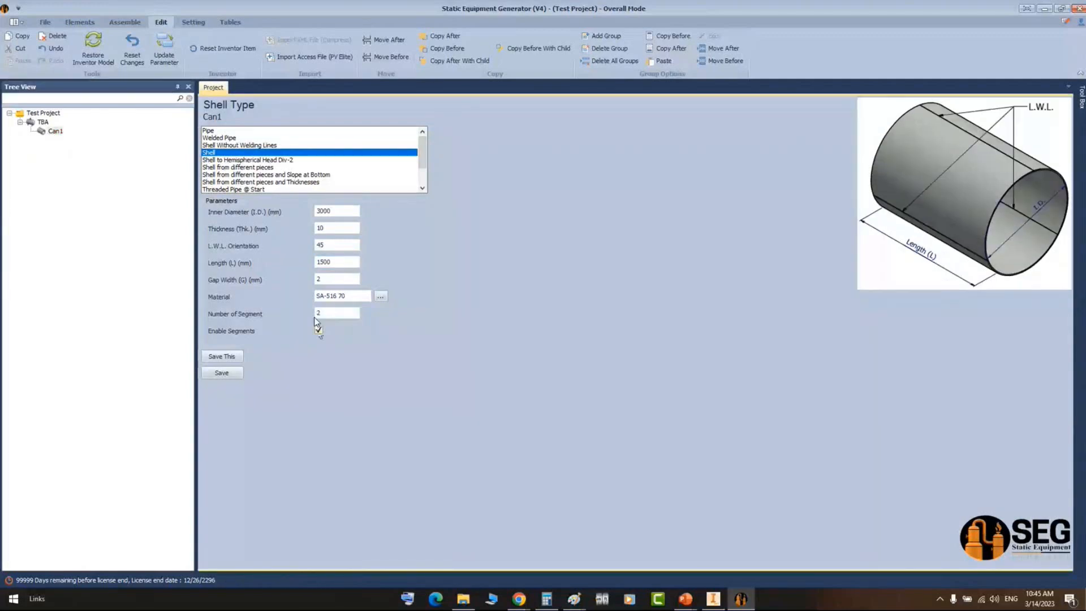
{"action": "left_click", "coordinate": [315, 315]}
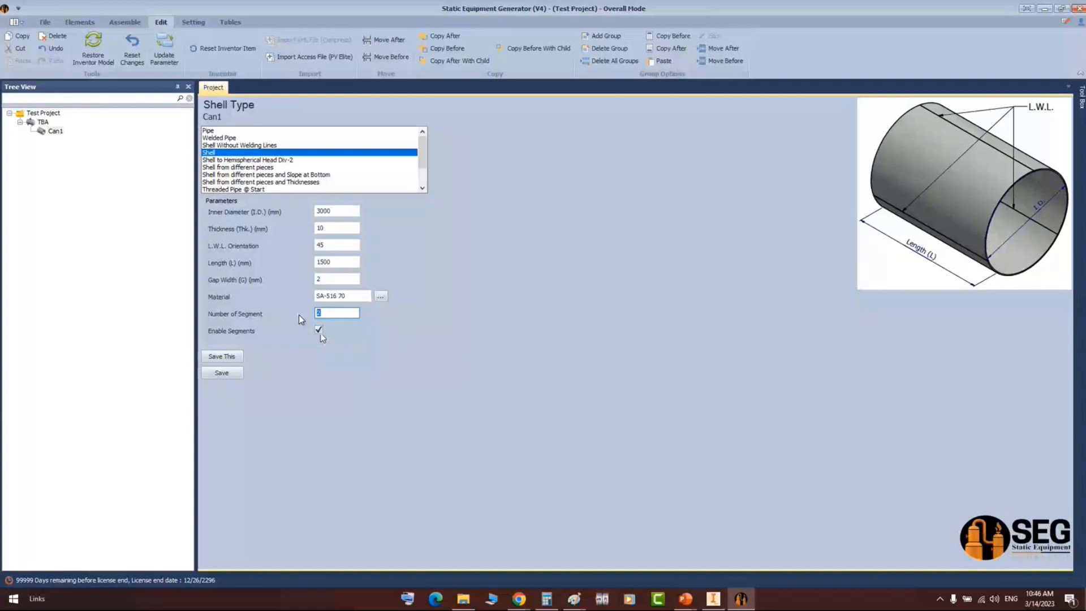
{"action": "type", "text": "3"}
{"action": "left_click", "coordinate": [346, 244]}
{"action": "type", "text": "0"}
{"action": "left_click", "coordinate": [319, 315]}
{"action": "left_click", "coordinate": [222, 373]}
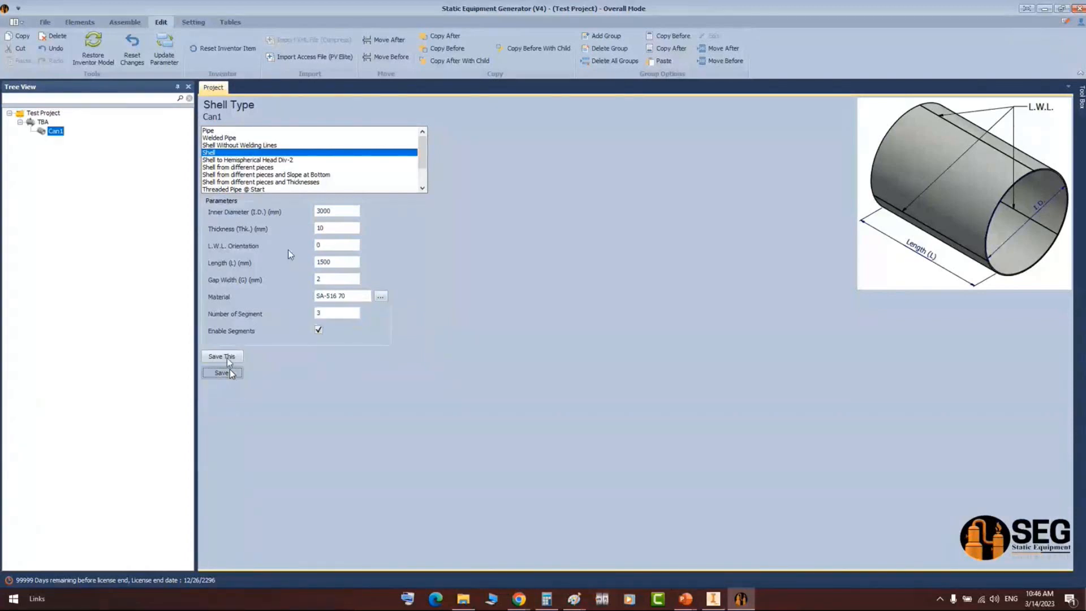
- Rebuild the vessel assembly, switch to Inventor, and inspect the three-piece Can1 with Piece1 highlighted
{"action": "left_click", "coordinate": [135, 22]}
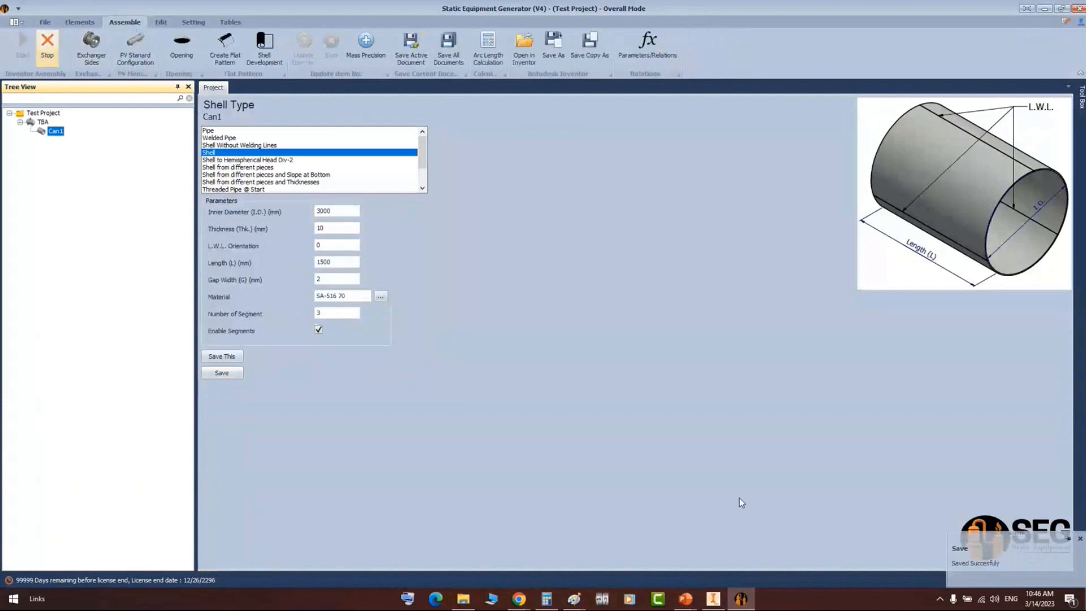
{"action": "left_click", "coordinate": [712, 599]}
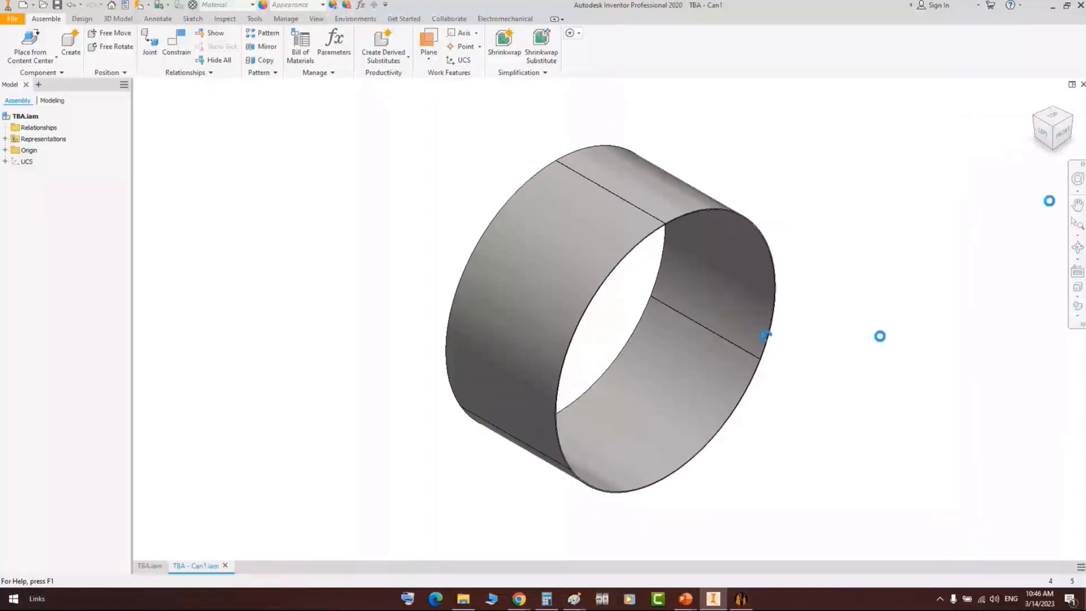
{"action": "left_click", "coordinate": [1077, 248]}
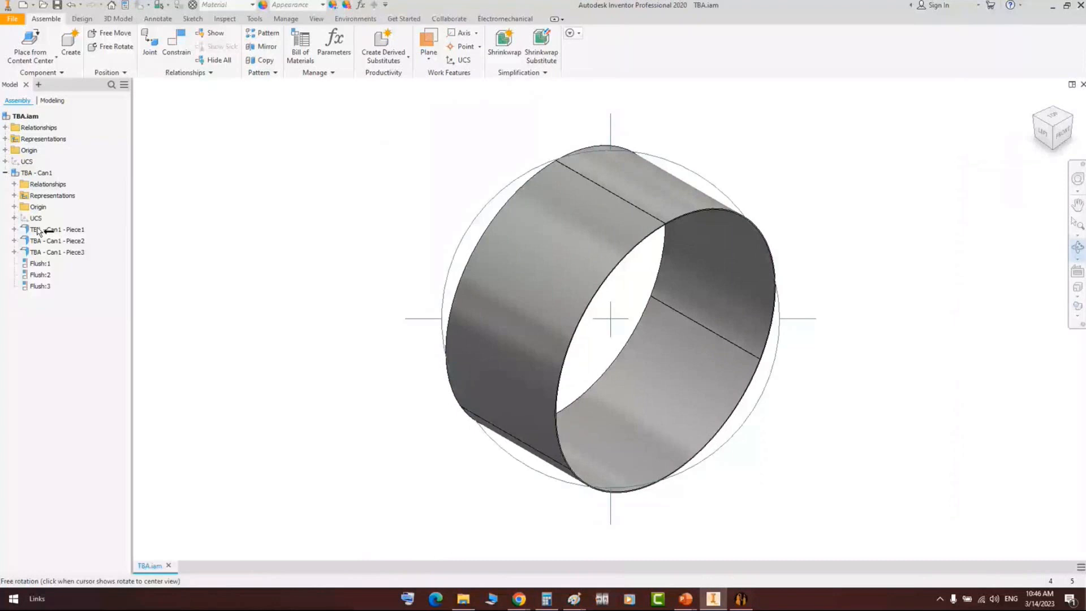
{"action": "left_click", "coordinate": [39, 231]}
{"action": "right_click", "coordinate": [610, 289]}
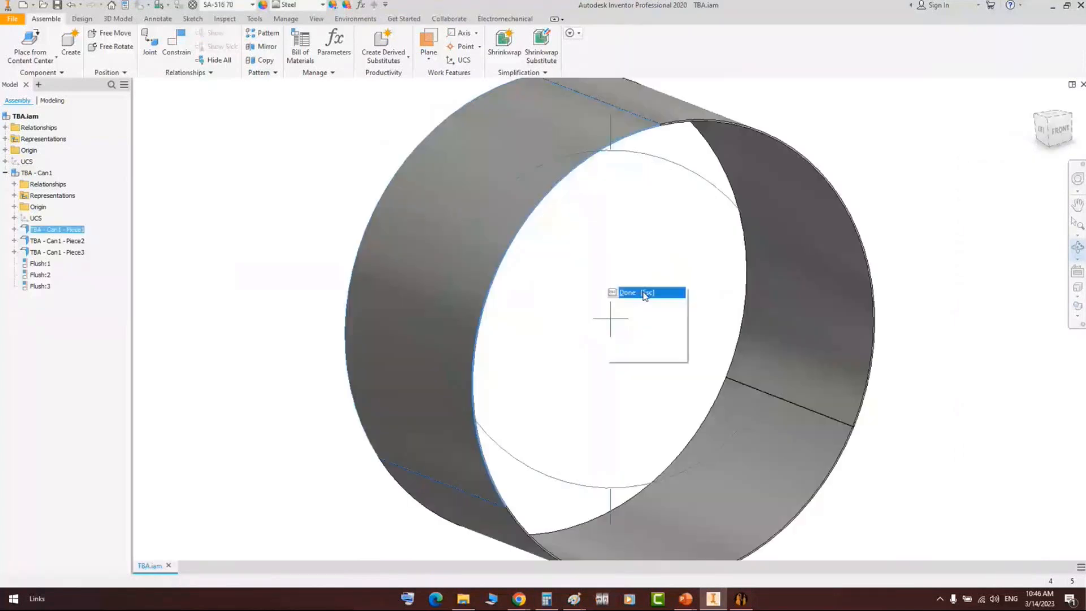
{"action": "left_click", "coordinate": [628, 292]}
- Open Can1's Piece1, create its flat pattern, and measure the length of its long edge
{"action": "right_click", "coordinate": [60, 229]}
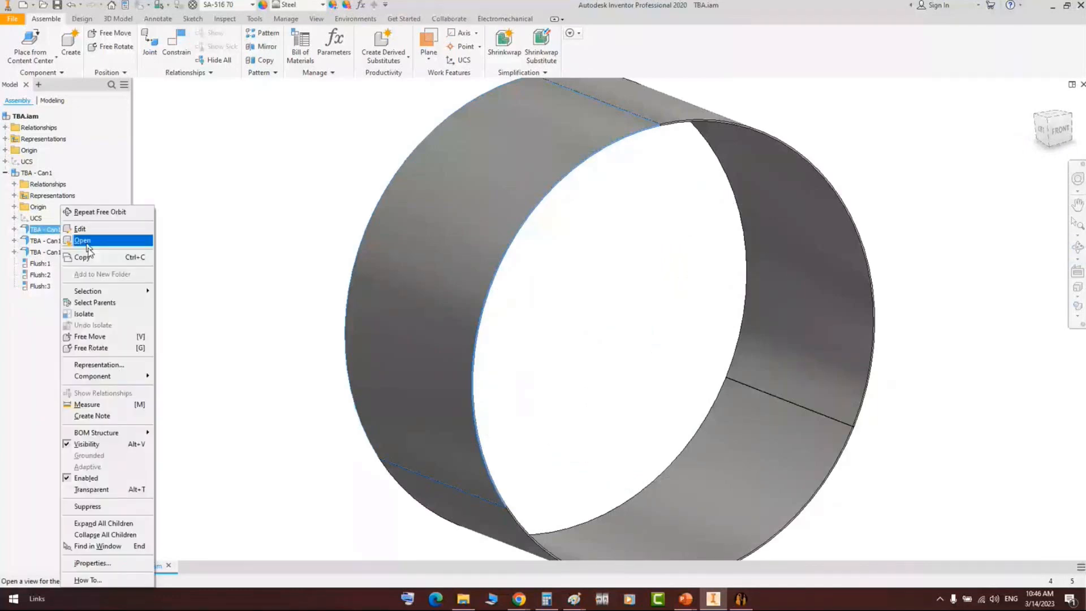
{"action": "left_click", "coordinate": [84, 241]}
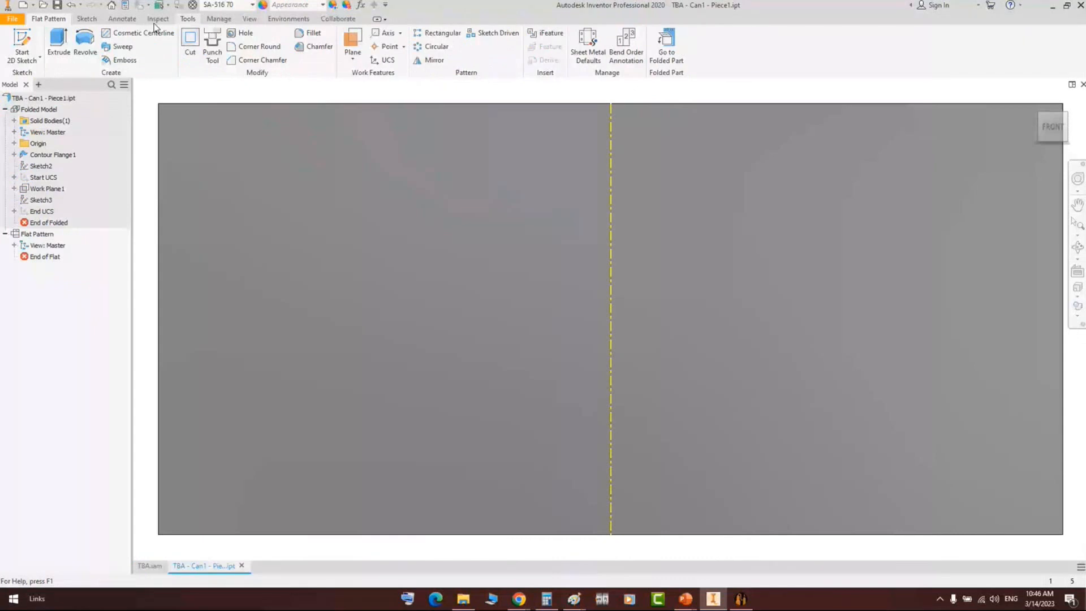
{"action": "left_click", "coordinate": [157, 18]}
{"action": "left_click", "coordinate": [15, 42]}
{"action": "left_click", "coordinate": [1018, 104]}
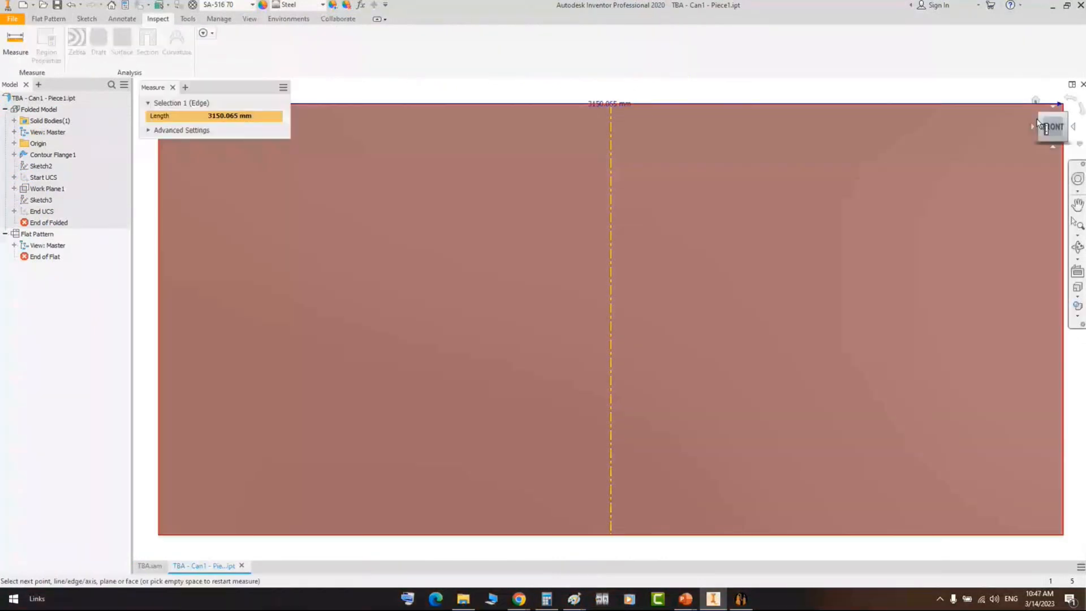
{"action": "left_click", "coordinate": [1039, 121]}
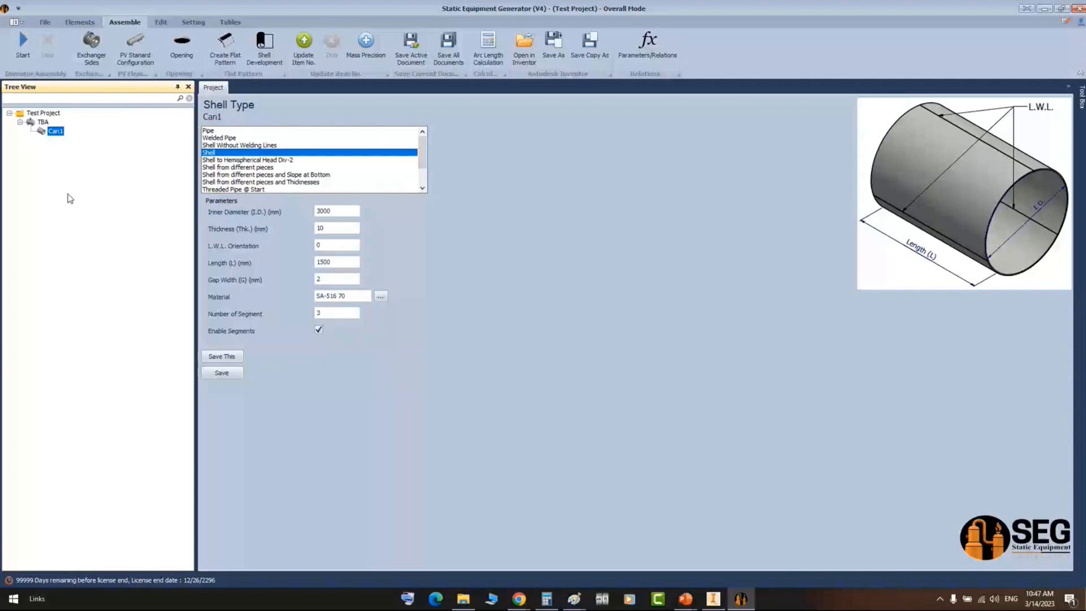
- Switch back to Static Equipment Generator, reopen Can1's parameters, and choose the shell type Shell from different pieces
{"action": "left_click", "coordinate": [160, 23]}
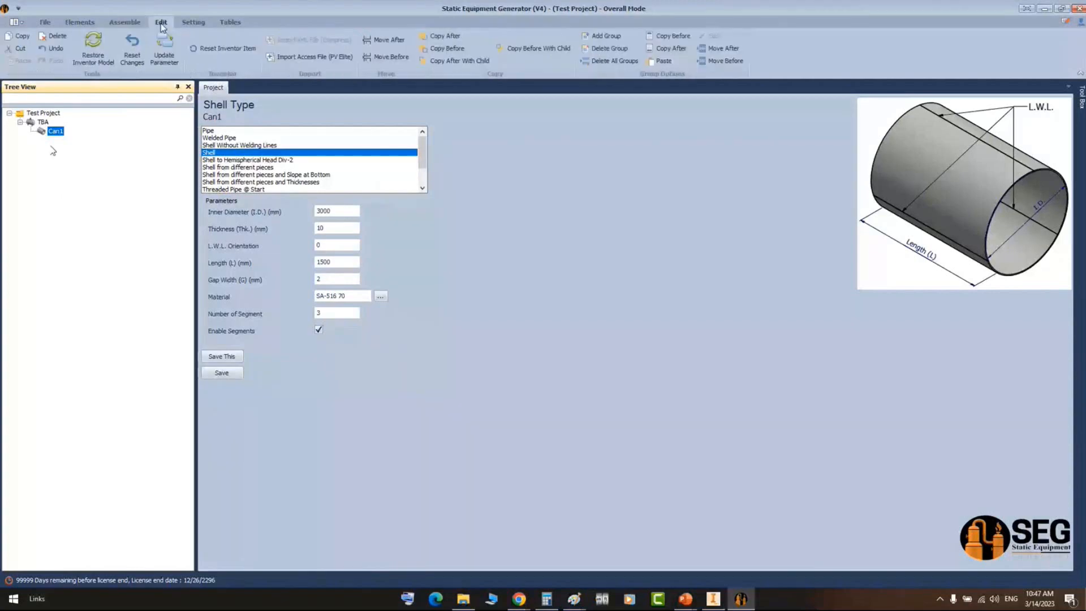
{"action": "left_click", "coordinate": [51, 132]}
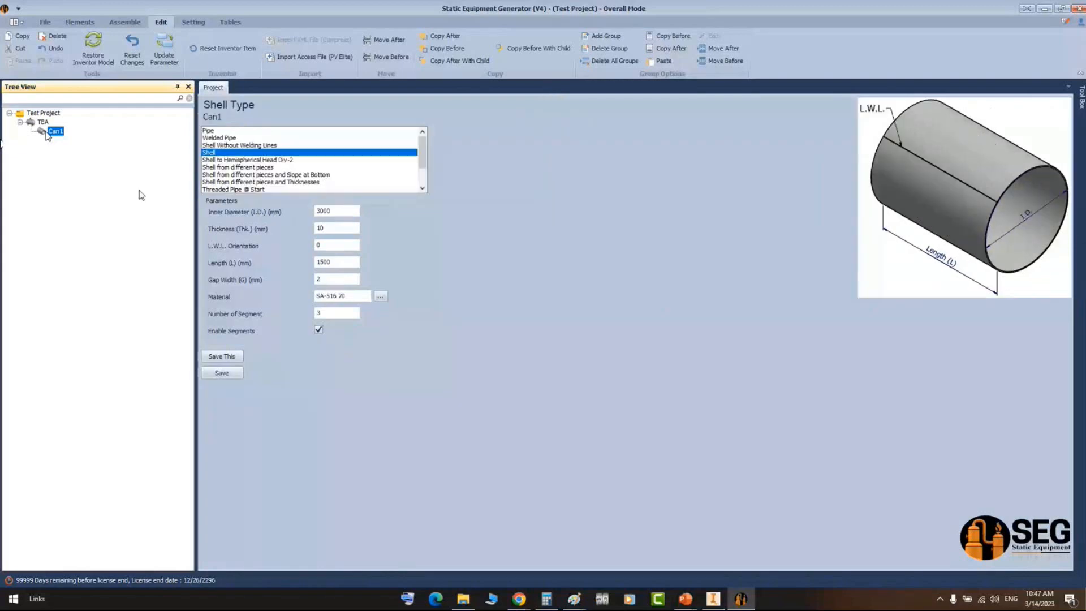
{"action": "left_click", "coordinate": [292, 161]}
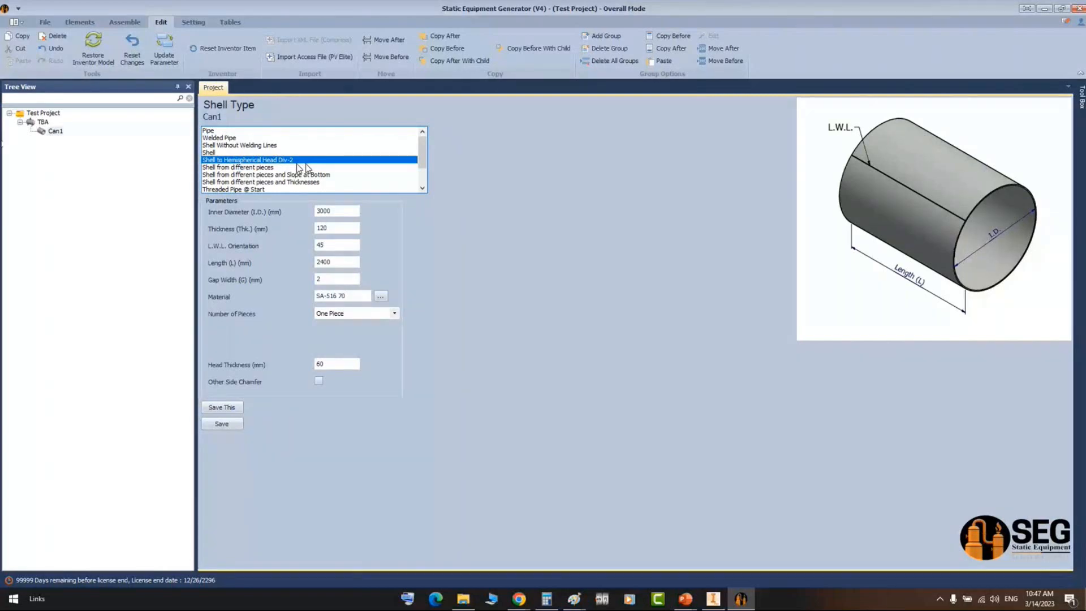
{"action": "left_click", "coordinate": [225, 167]}
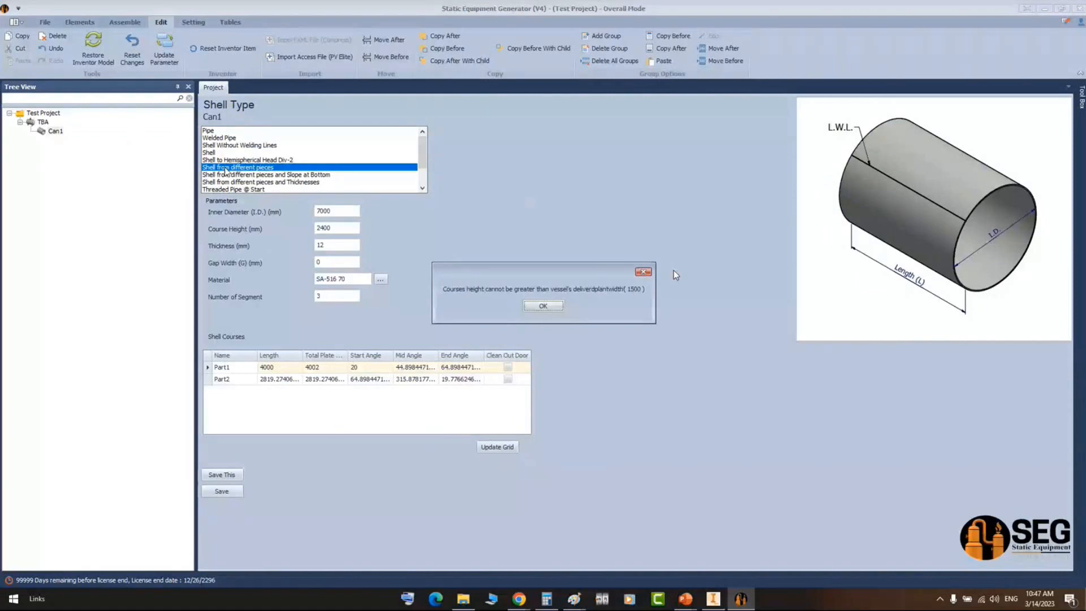
{"action": "left_click", "coordinate": [643, 272]}
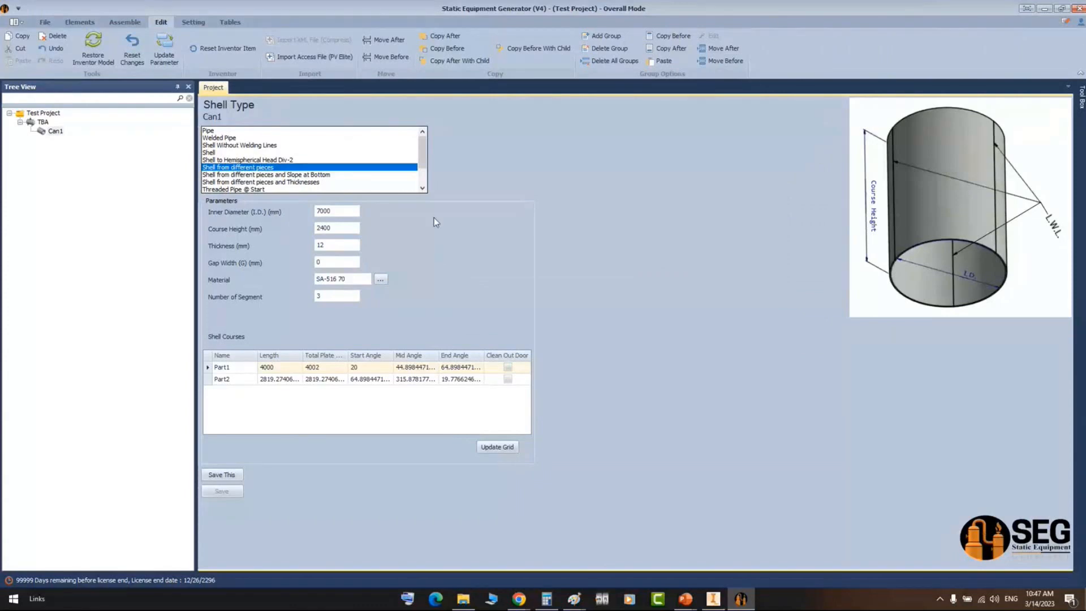
- Set Can1's inner diameter to 8000 mm and its course height to 1500 mm
{"action": "double_click", "coordinate": [324, 212]}
{"action": "type", "text": "80"}
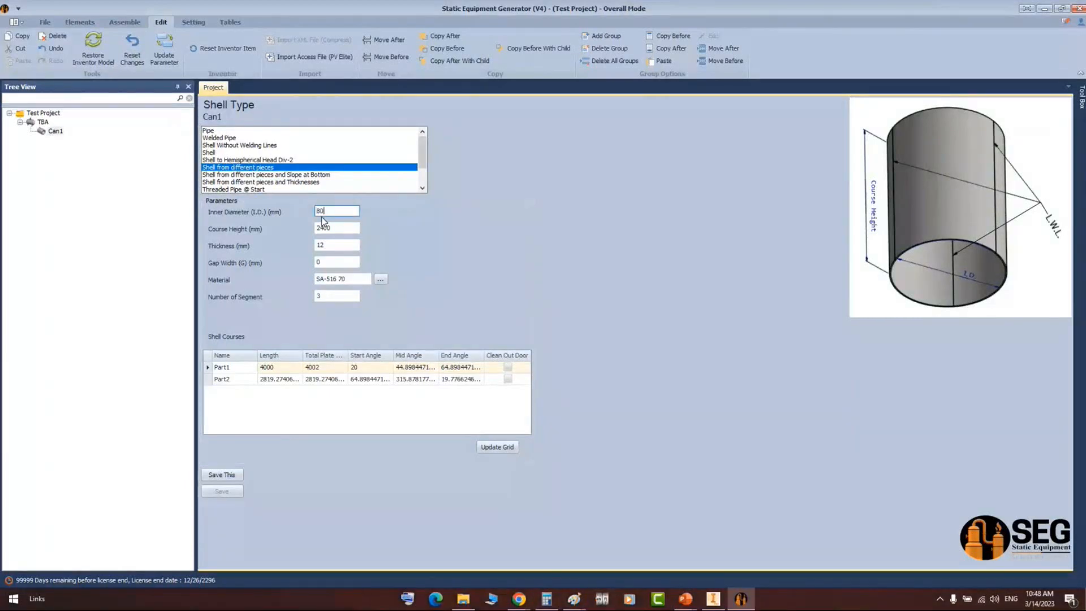
{"action": "type", "text": "00"}
{"action": "double_click", "coordinate": [337, 229]}
{"action": "type", "text": "1"}
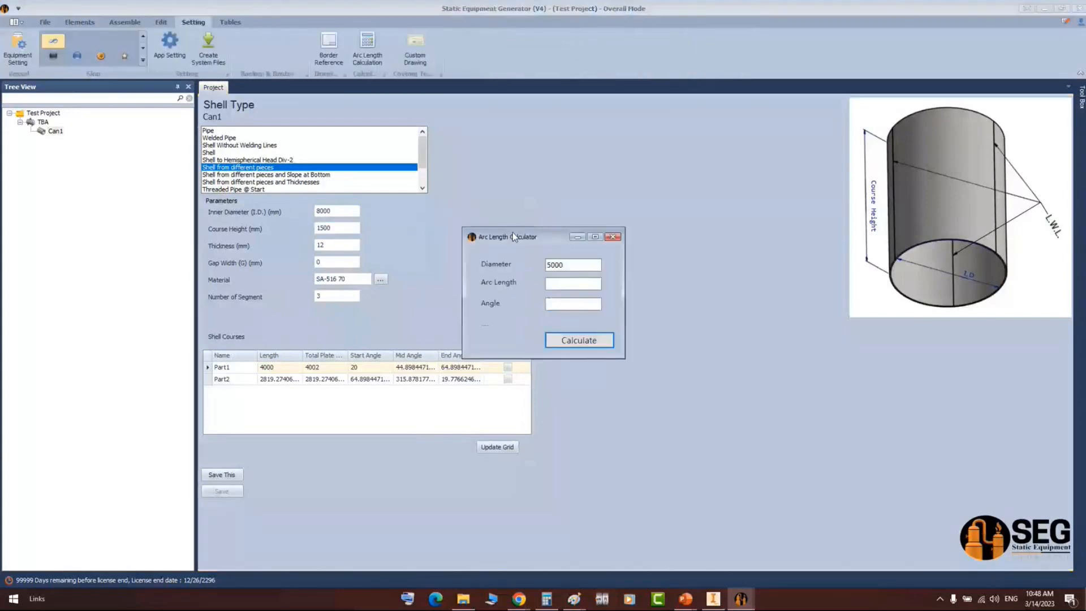
- Calculate the circumference with the Arc Length Calculator for a diameter of 8012 and an angle of 360
{"action": "left_click_drag", "start_coordinate": [513, 236], "coordinate": [621, 192]}
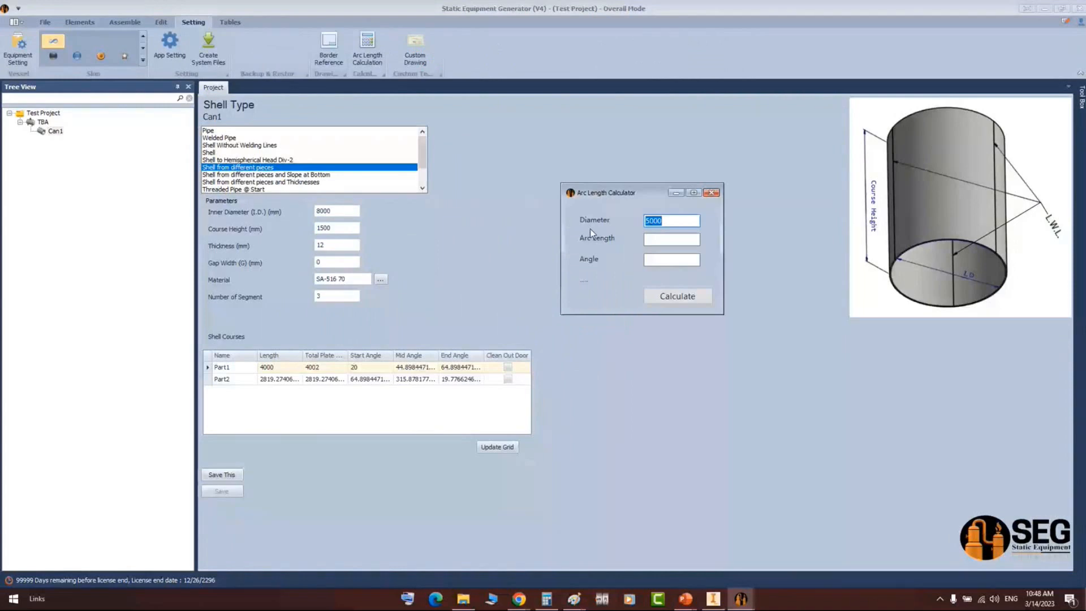
{"action": "type", "text": "8012"}
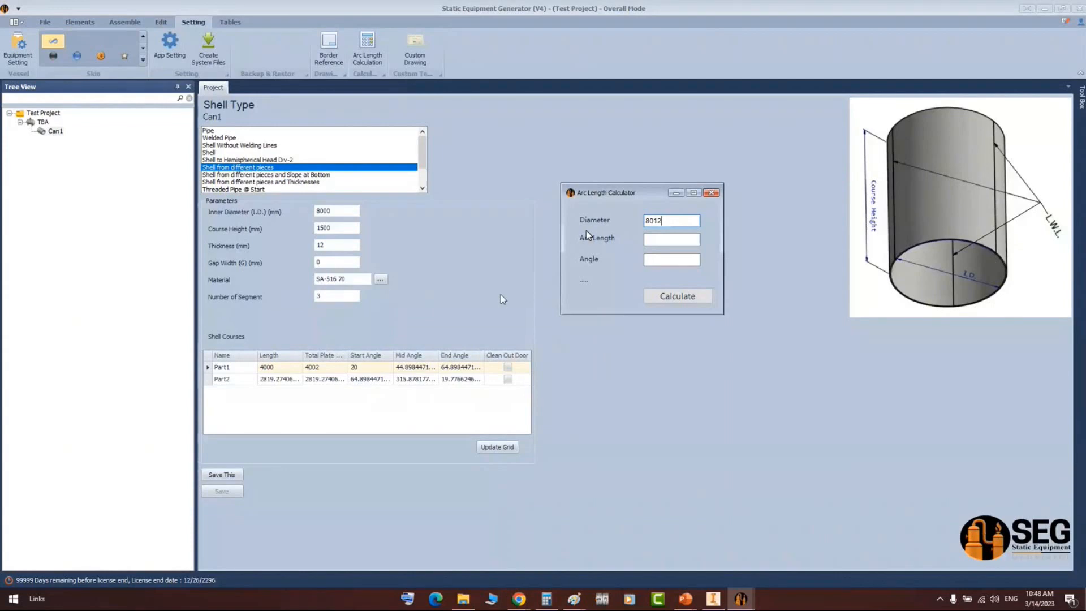
{"action": "left_click", "coordinate": [660, 261]}
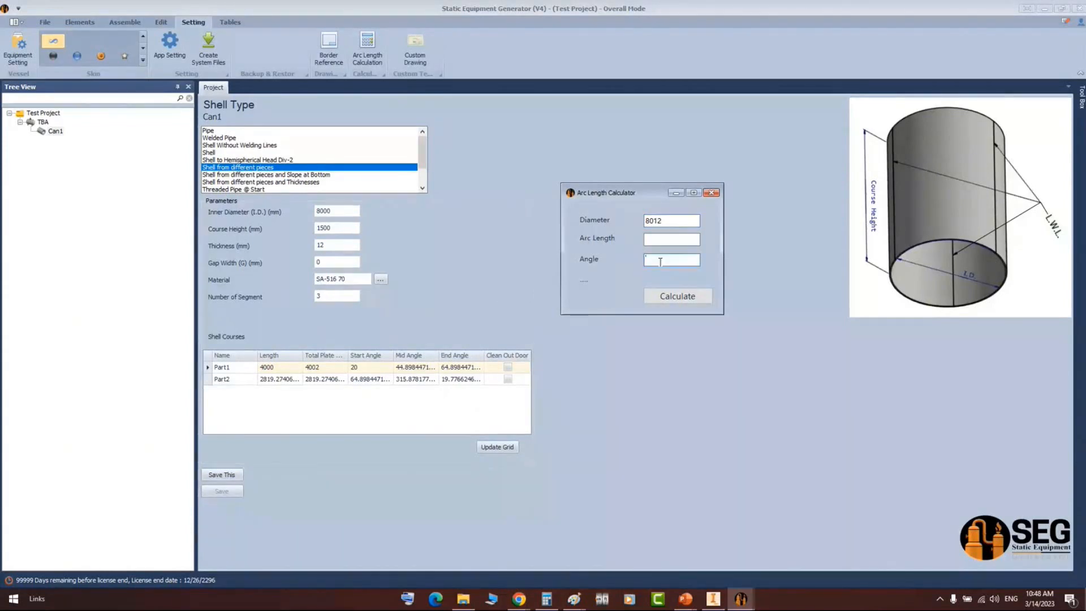
{"action": "type", "text": "360"}
{"action": "left_click", "coordinate": [679, 294]}
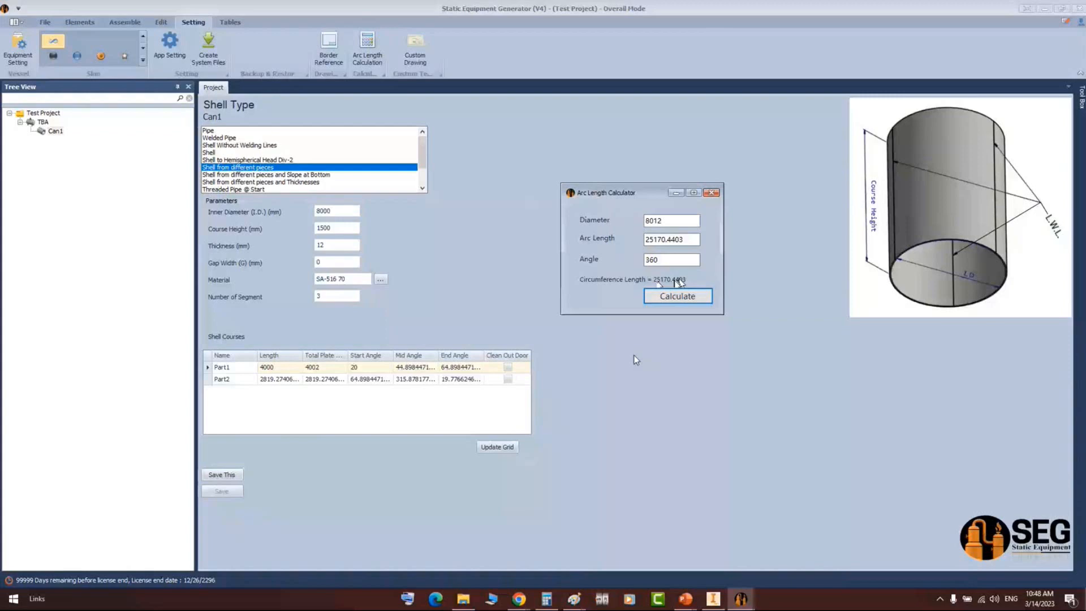
- Divide 26 by 6 in Calculator to estimate the number of plates, and close the Arc Length Calculator
{"action": "key", "text": "alt+Tab"}
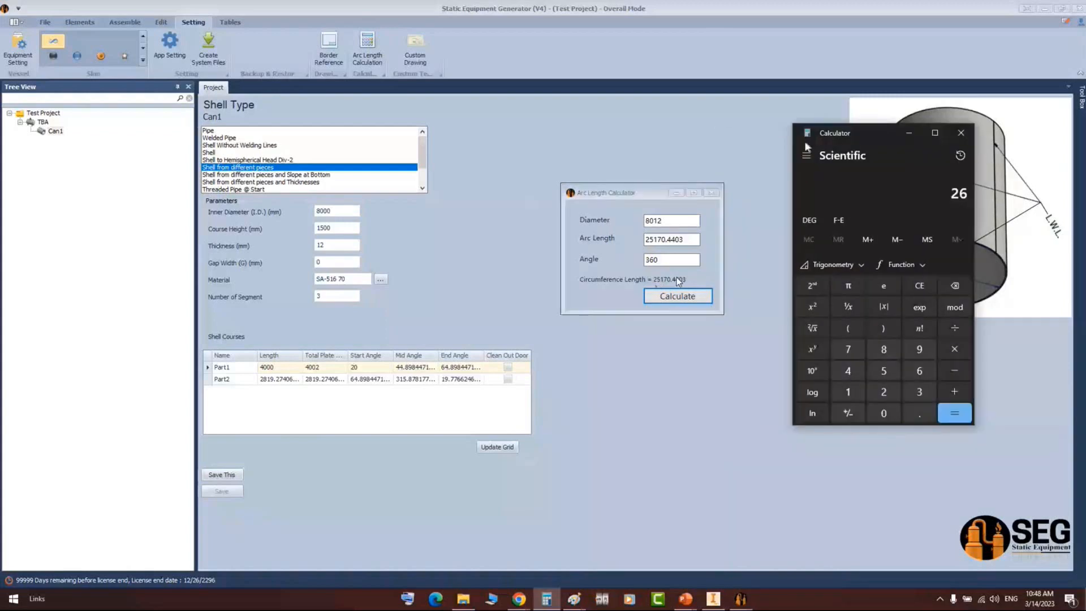
{"action": "type", "text": "/6"}
{"action": "key", "text": "Return"}
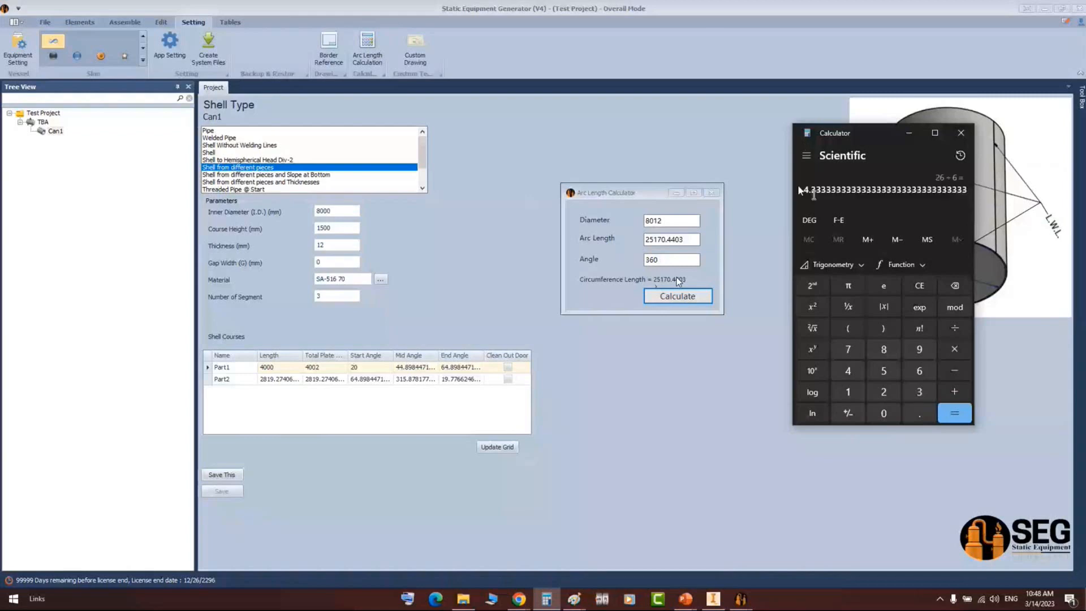
{"action": "left_click_drag", "start_coordinate": [802, 189], "coordinate": [843, 189]}
{"action": "left_click_drag", "start_coordinate": [843, 189], "coordinate": [873, 188]}
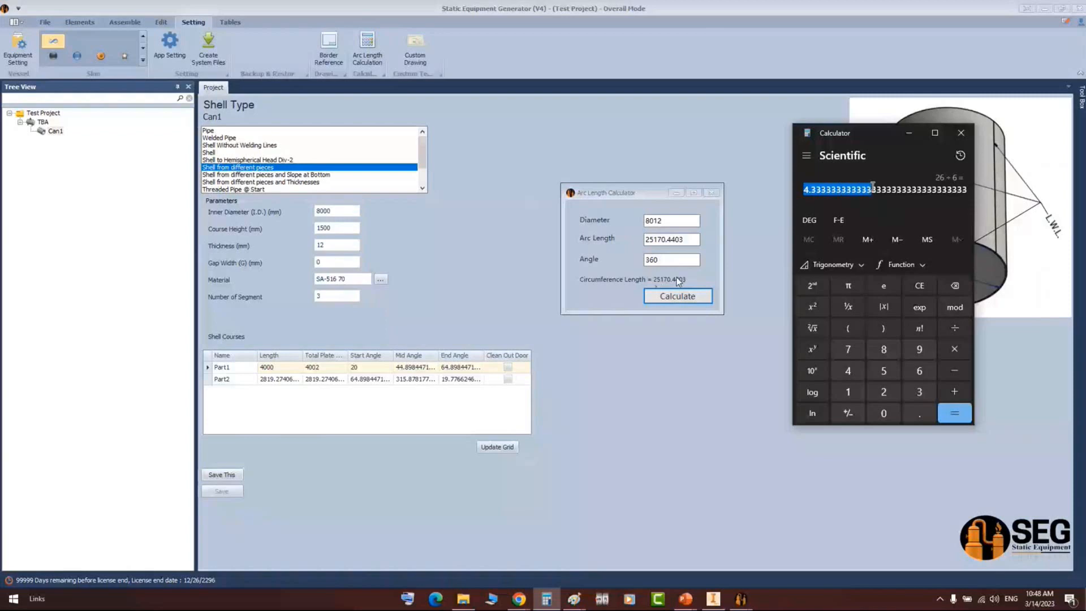
{"action": "left_click_drag", "start_coordinate": [873, 188], "coordinate": [816, 190]}
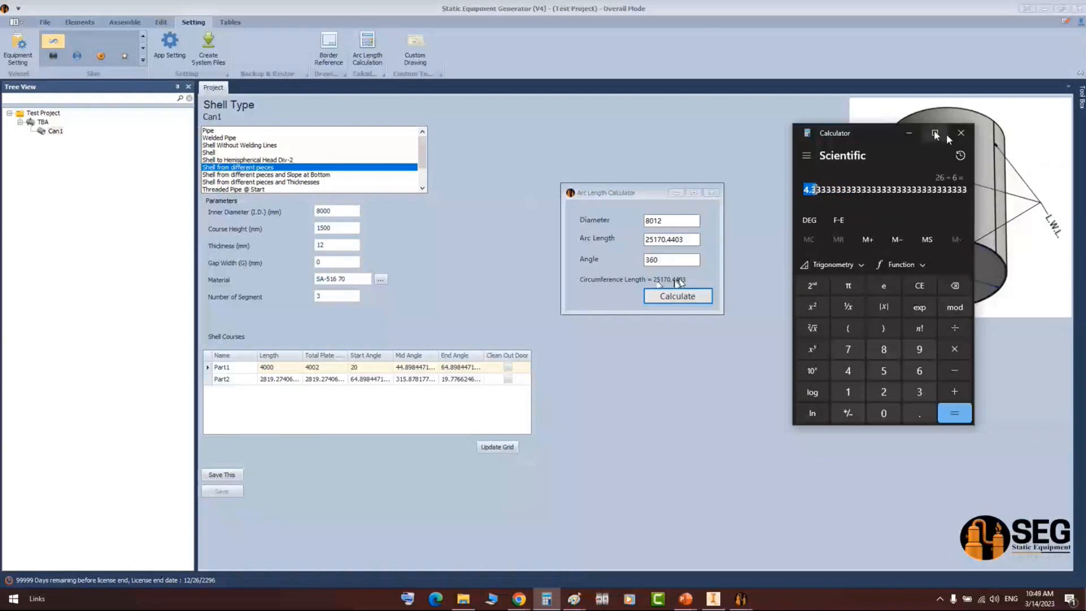
{"action": "left_click", "coordinate": [701, 201]}
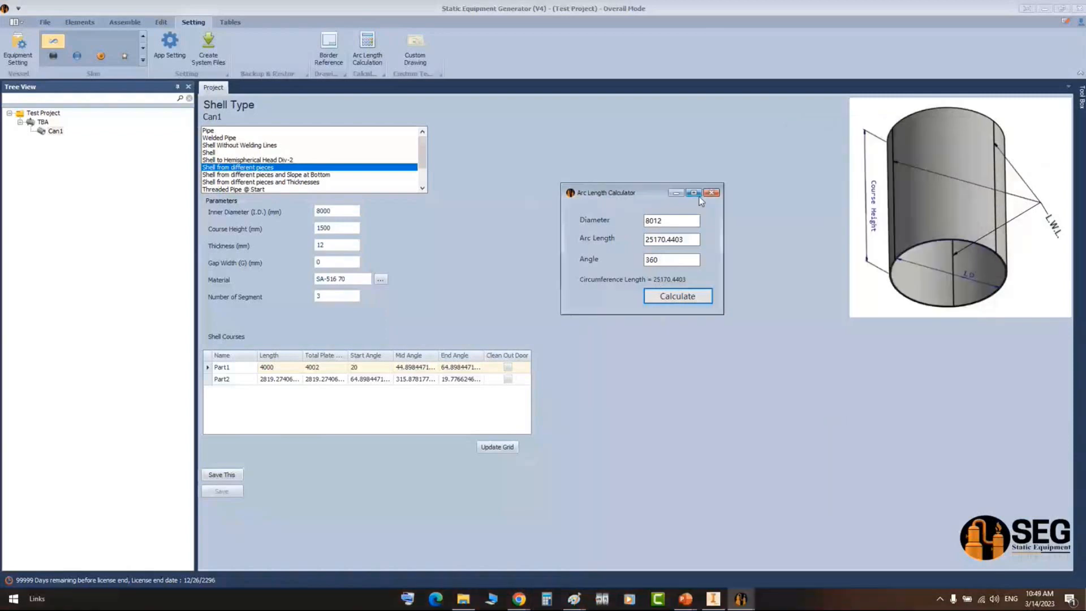
{"action": "left_click", "coordinate": [711, 192]}
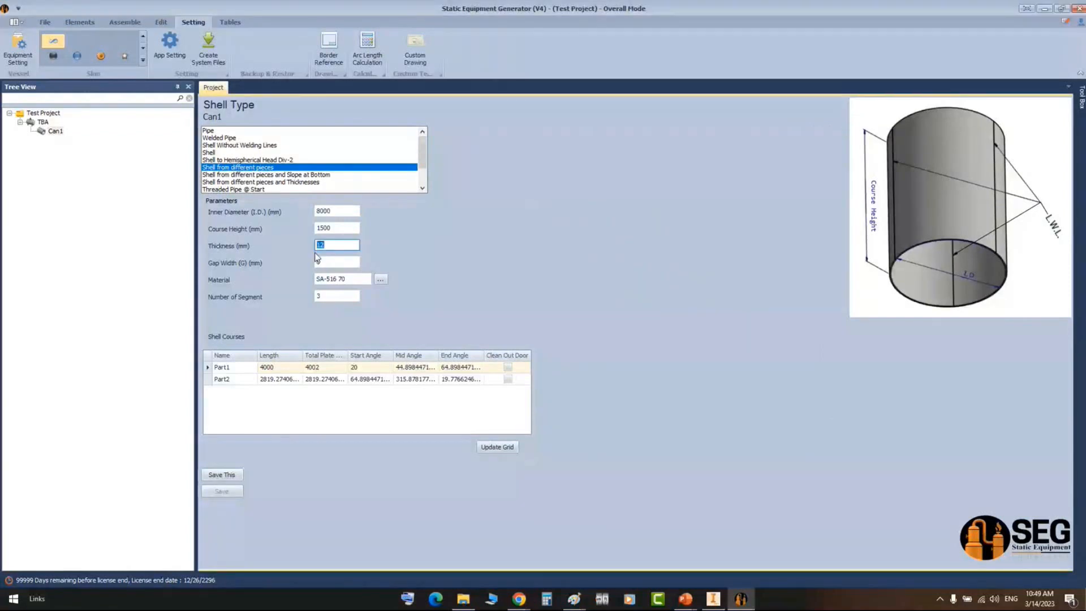
- Set the thickness to 10 mm and the number of segments to 5, update the shell courses grid, and select Part1's length
{"action": "type", "text": "10"}
{"action": "left_click_drag", "start_coordinate": [326, 297], "coordinate": [295, 298]}
{"action": "type", "text": "5"}
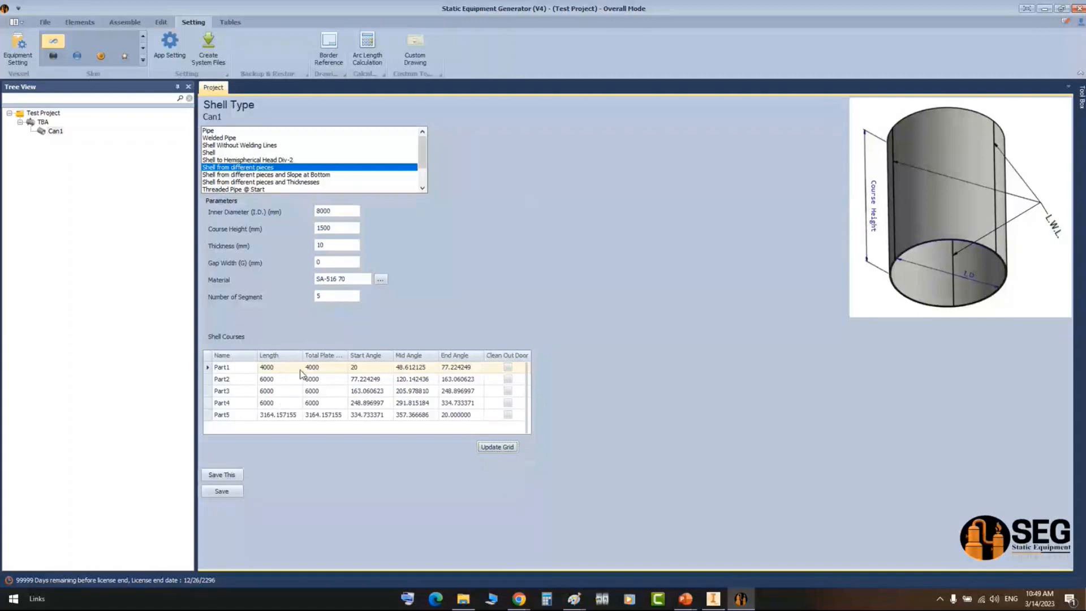
{"action": "left_click", "coordinate": [278, 366]}
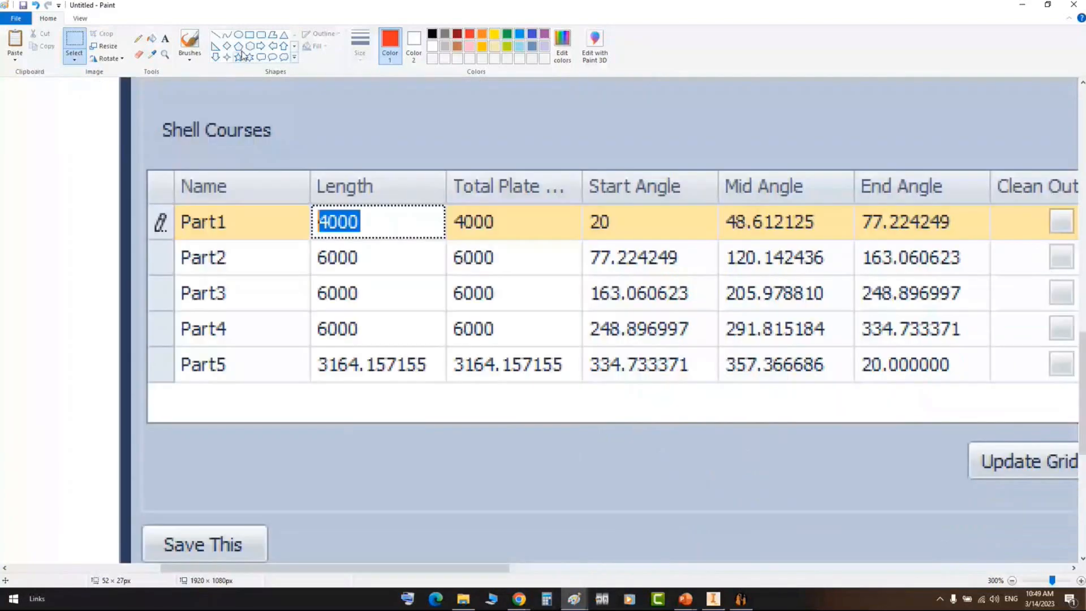
- In Paint, frame Part1, Length and Start Angle with red rectangles on the Shell Courses screenshot and link Length to Start Angle with a curve
{"action": "left_click", "coordinate": [249, 35]}
{"action": "left_click_drag", "start_coordinate": [168, 200], "coordinate": [241, 243]}
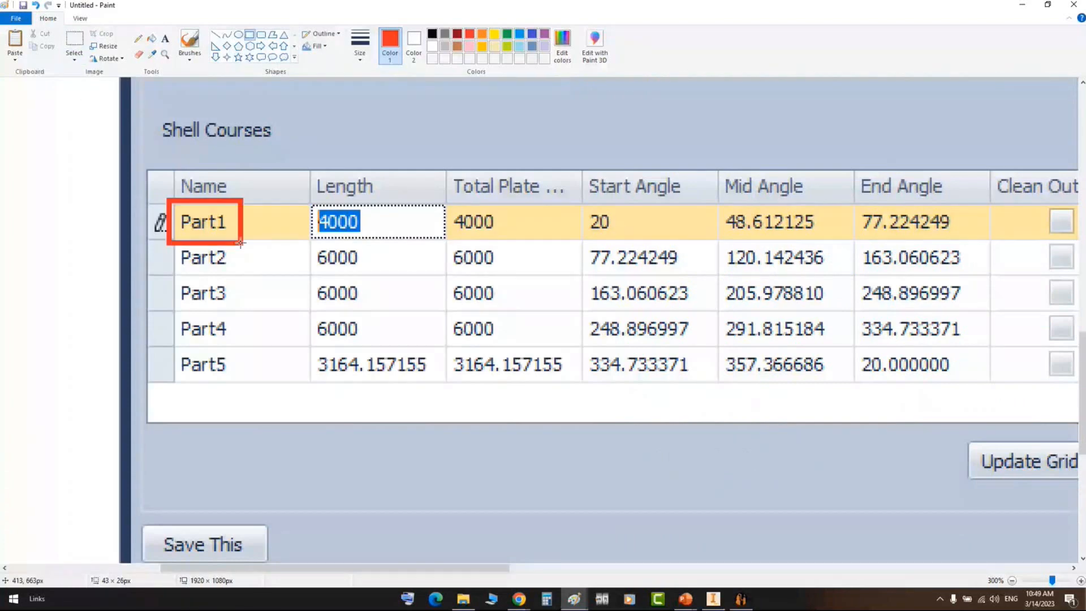
{"action": "left_click_drag", "start_coordinate": [299, 152], "coordinate": [446, 200]}
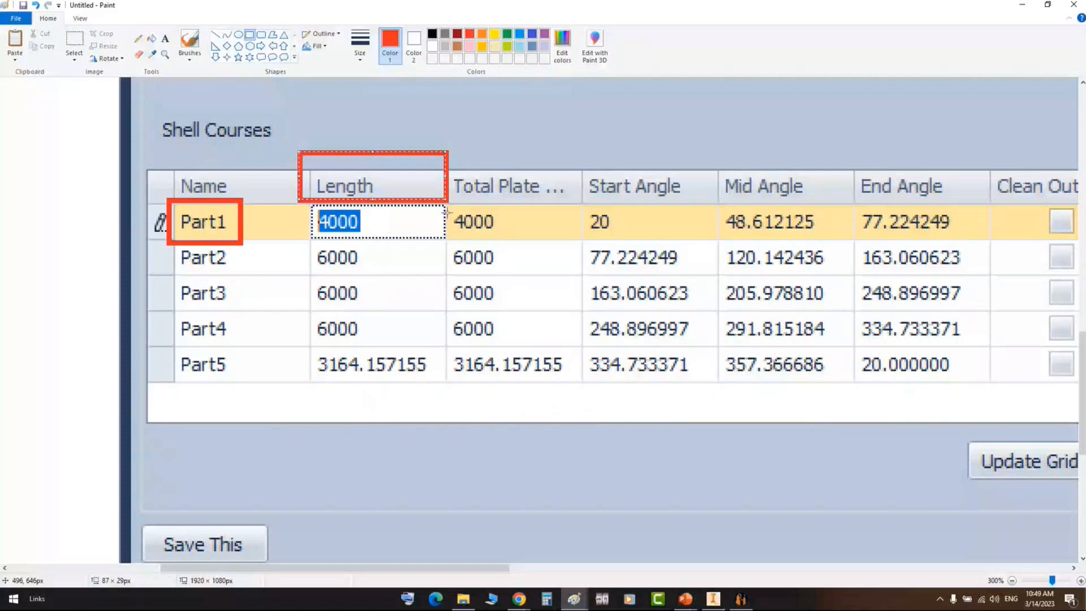
{"action": "left_click_drag", "start_coordinate": [581, 203], "coordinate": [701, 185]}
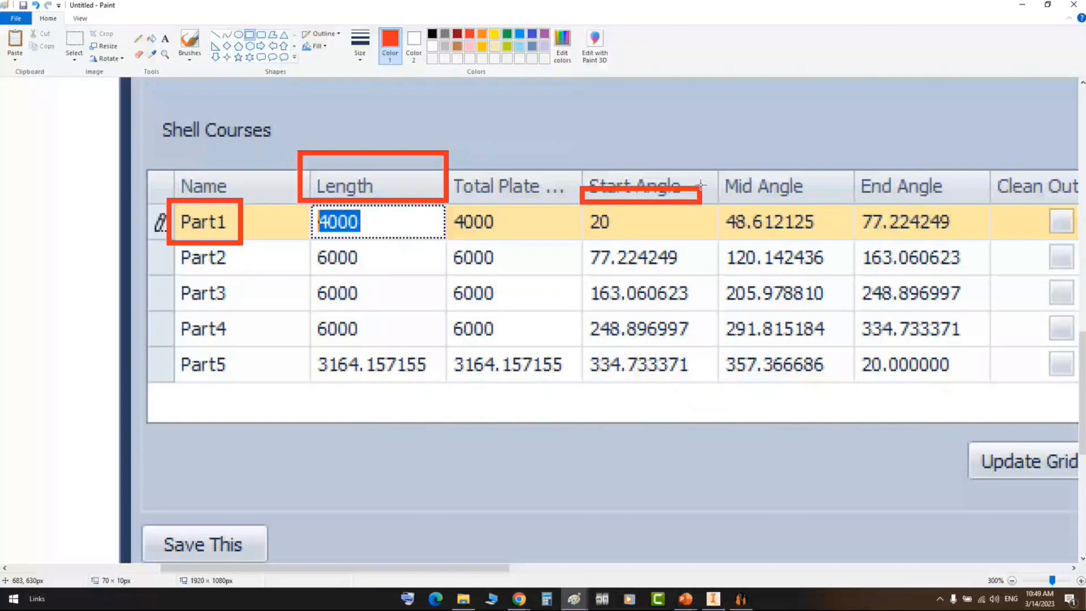
{"action": "left_click_drag", "start_coordinate": [702, 185], "coordinate": [690, 154]}
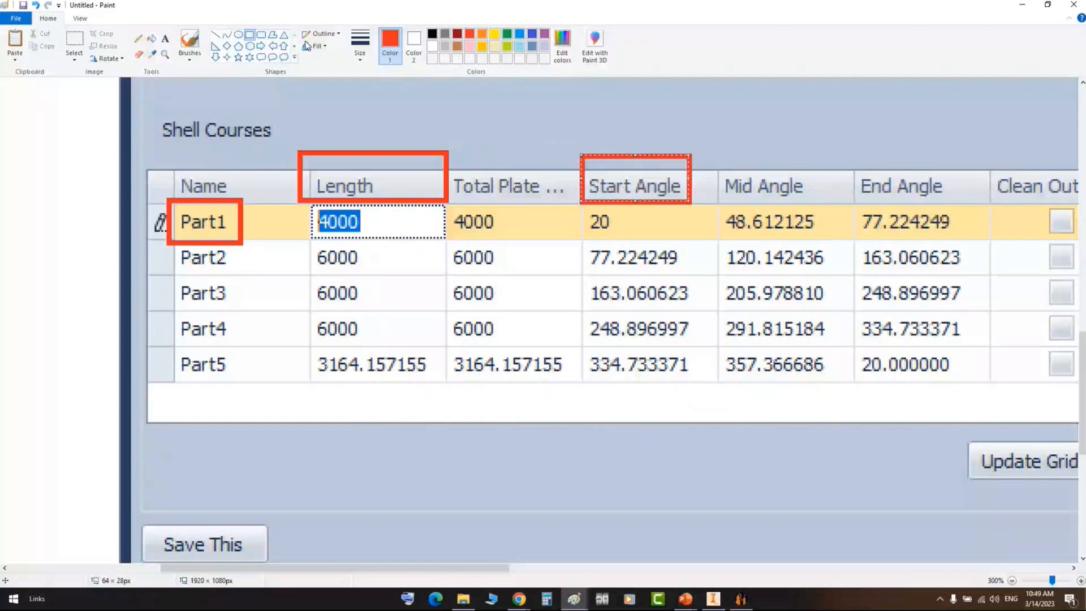
{"action": "left_click", "coordinate": [226, 34]}
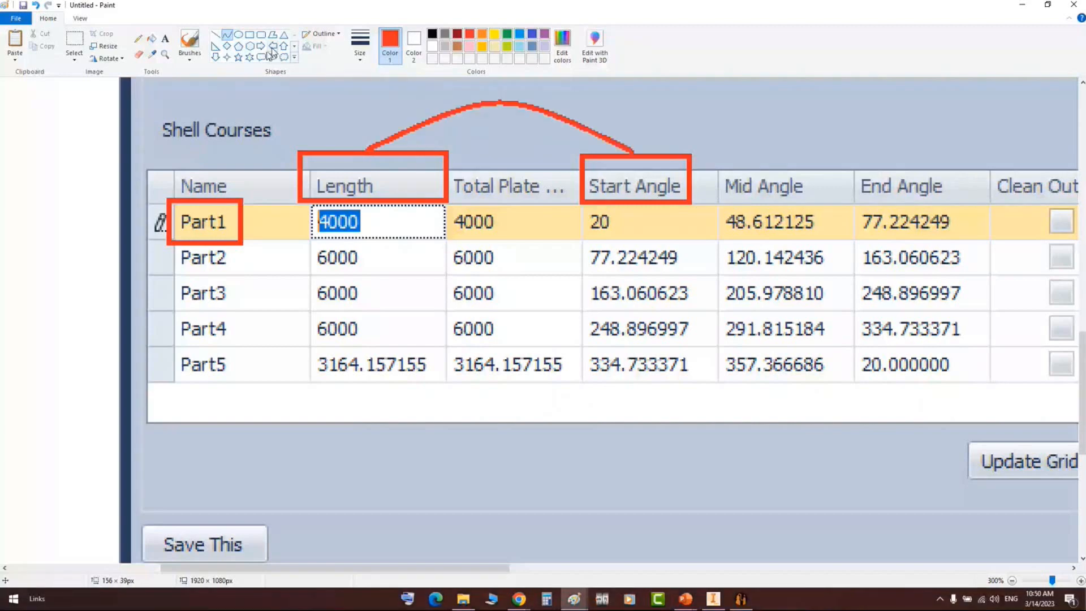
- Link Start Angle to End Angle with a green curve and Start Angle to Mid Angle with a blue curve above the table header
{"action": "left_click", "coordinate": [261, 45]}
{"action": "left_click", "coordinate": [226, 34]}
{"action": "left_click", "coordinate": [507, 33]}
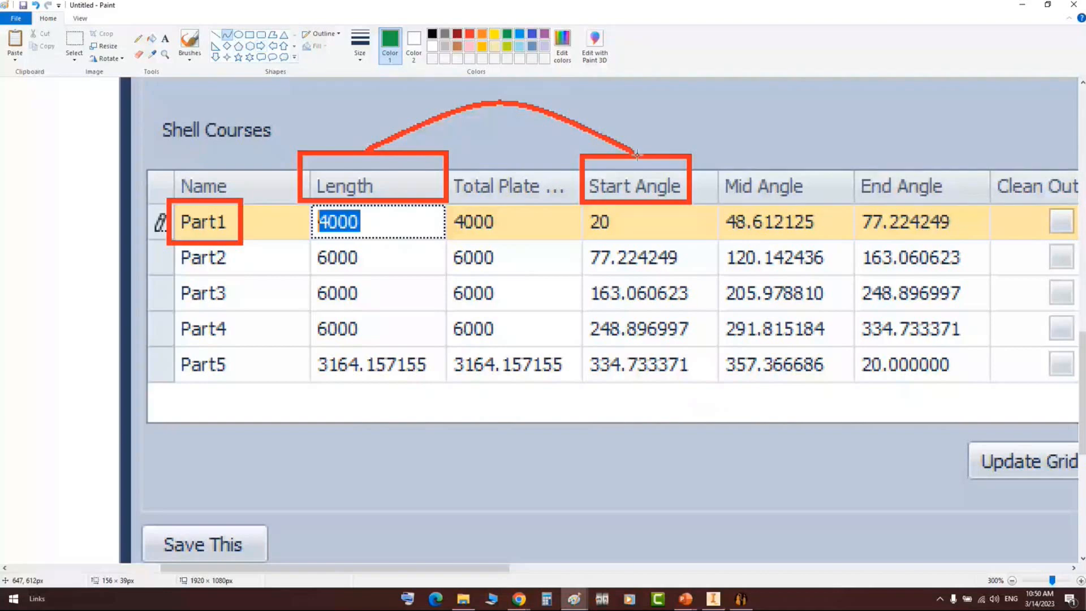
{"action": "left_click_drag", "start_coordinate": [637, 154], "coordinate": [927, 152]}
{"action": "left_click_drag", "start_coordinate": [784, 151], "coordinate": [791, 88]}
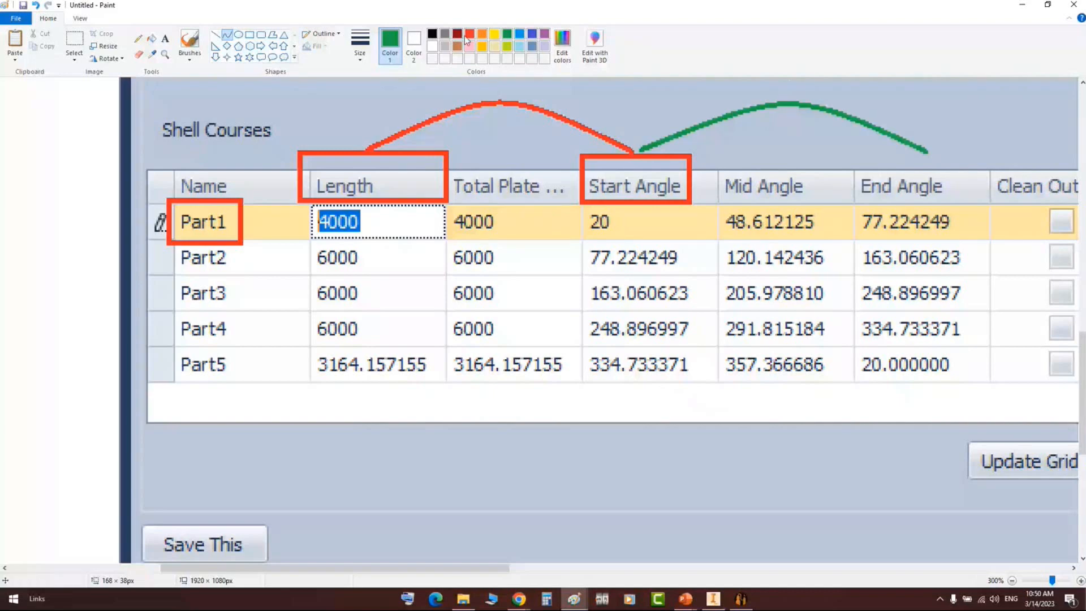
{"action": "left_click", "coordinate": [531, 33]}
{"action": "left_click_drag", "start_coordinate": [642, 155], "coordinate": [806, 165]}
{"action": "left_click_drag", "start_coordinate": [730, 160], "coordinate": [736, 102]}
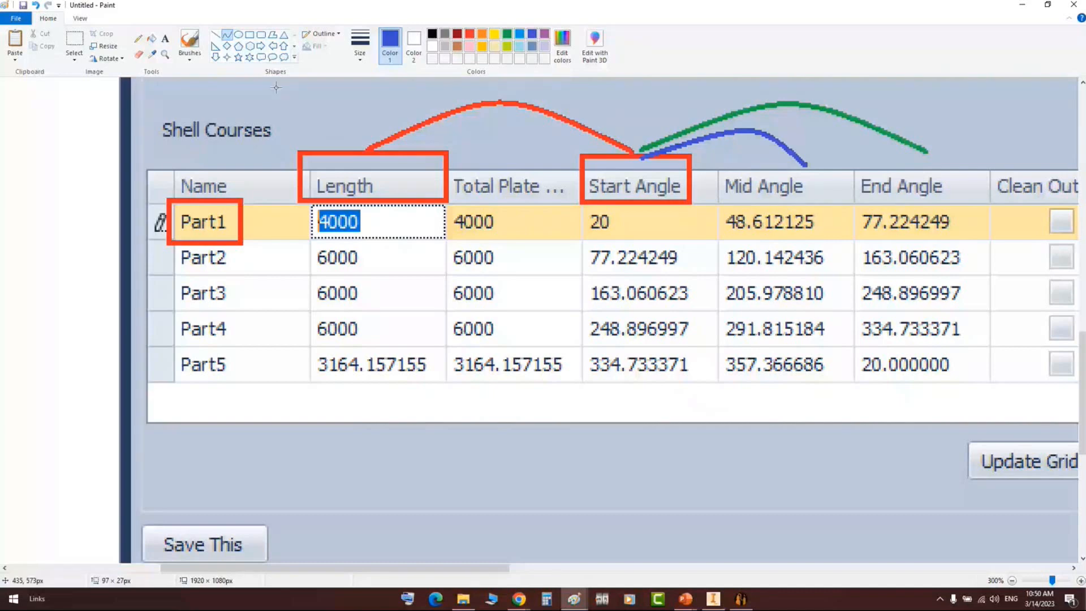
- Draw blue lines linking the end angles of Part1 through Part4 to the start angle of the following part
{"action": "left_click", "coordinate": [215, 35]}
{"action": "left_click_drag", "start_coordinate": [877, 220], "coordinate": [698, 257]}
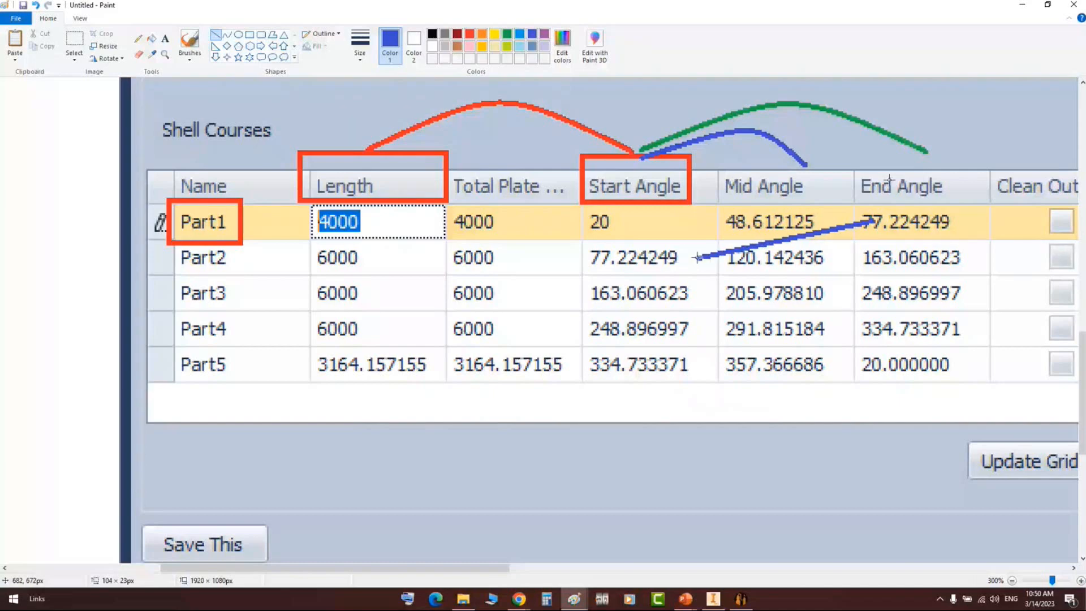
{"action": "left_click_drag", "start_coordinate": [874, 220], "coordinate": [857, 221]}
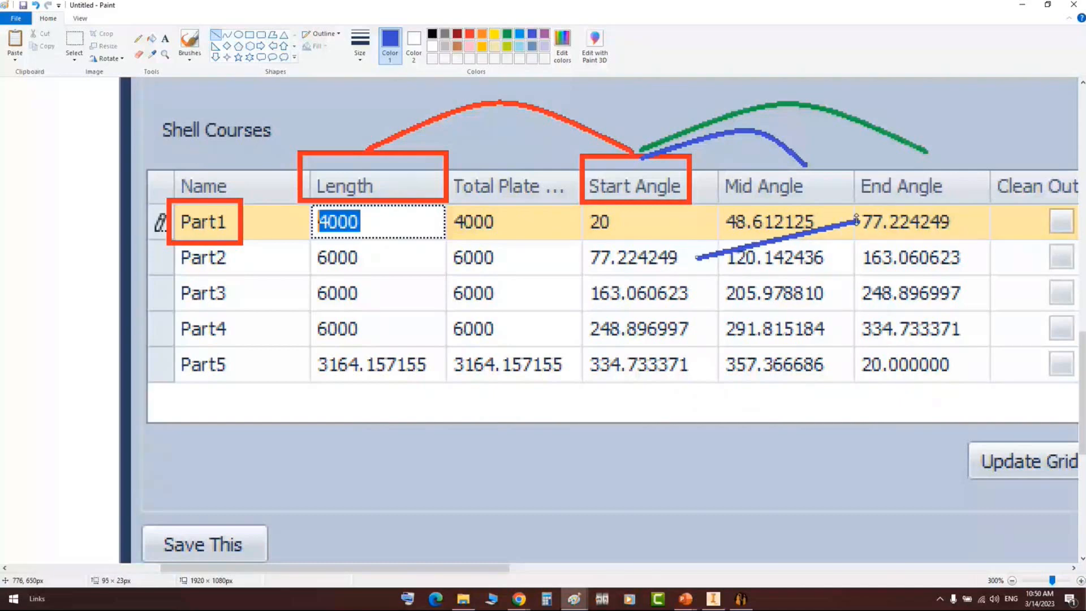
{"action": "left_click_drag", "start_coordinate": [861, 265], "coordinate": [695, 295]}
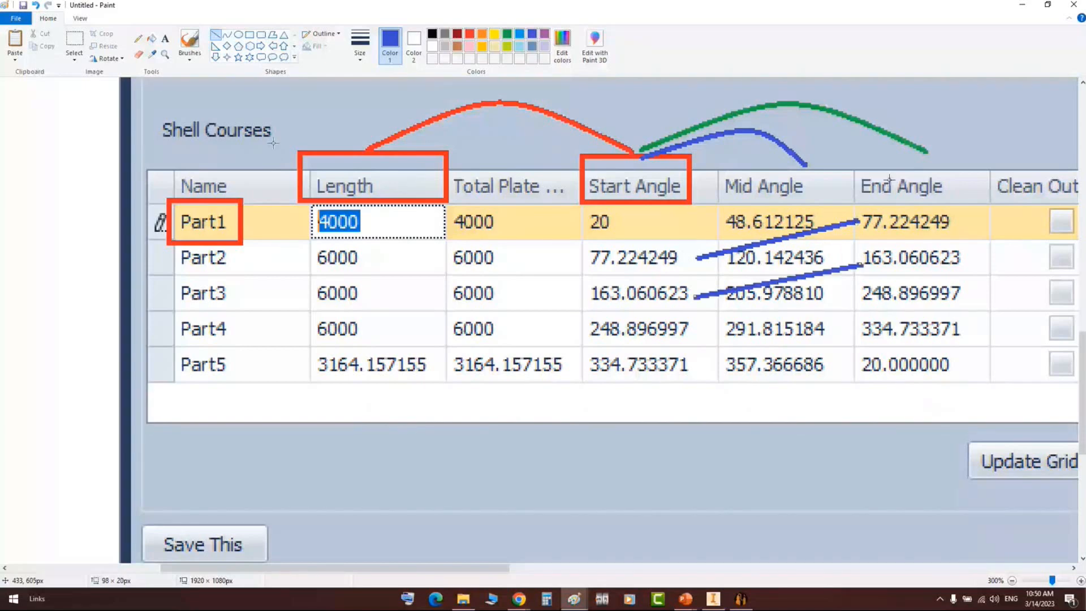
{"action": "left_click_drag", "start_coordinate": [859, 300], "coordinate": [696, 336]}
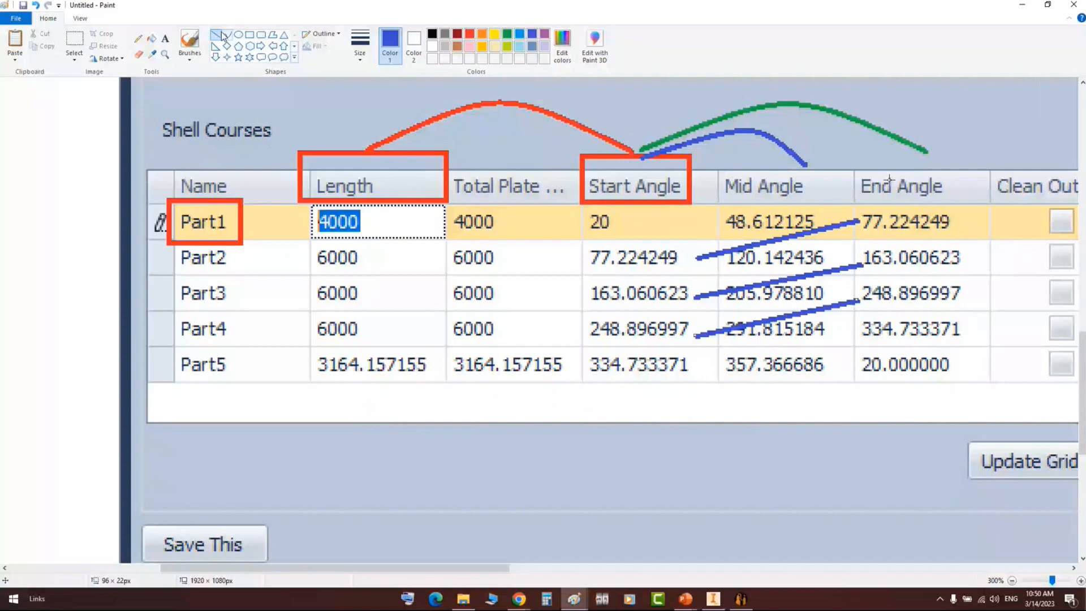
{"action": "left_click_drag", "start_coordinate": [867, 336], "coordinate": [701, 369]}
- Link Part5's end angle to Part1's start angle with a blue curve, and frame Part1's length with a blue rectangle
{"action": "left_click", "coordinate": [226, 35]}
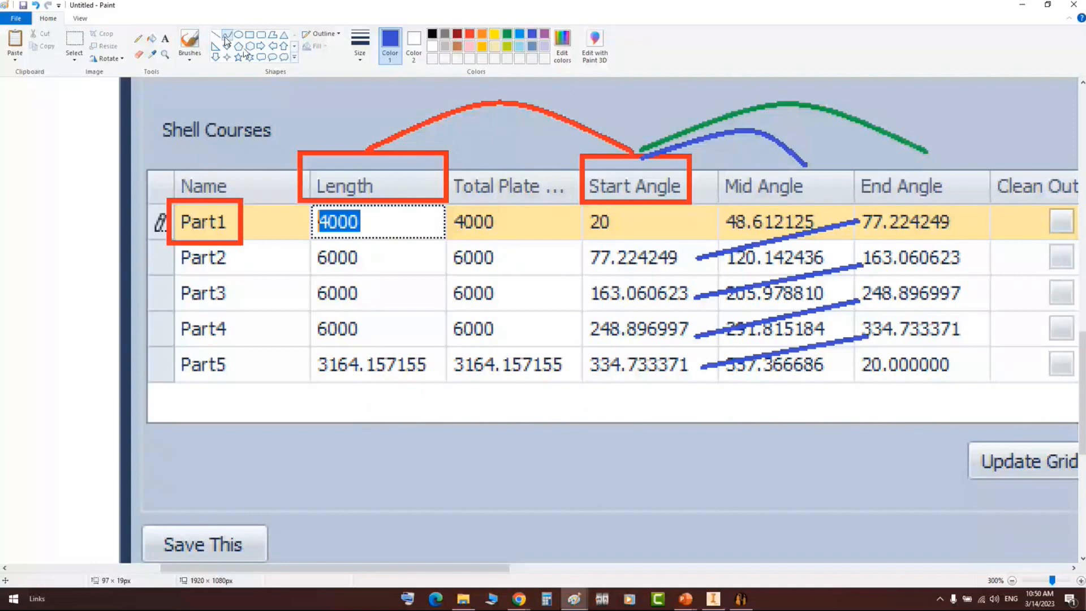
{"action": "left_click_drag", "start_coordinate": [873, 377], "coordinate": [646, 513]}
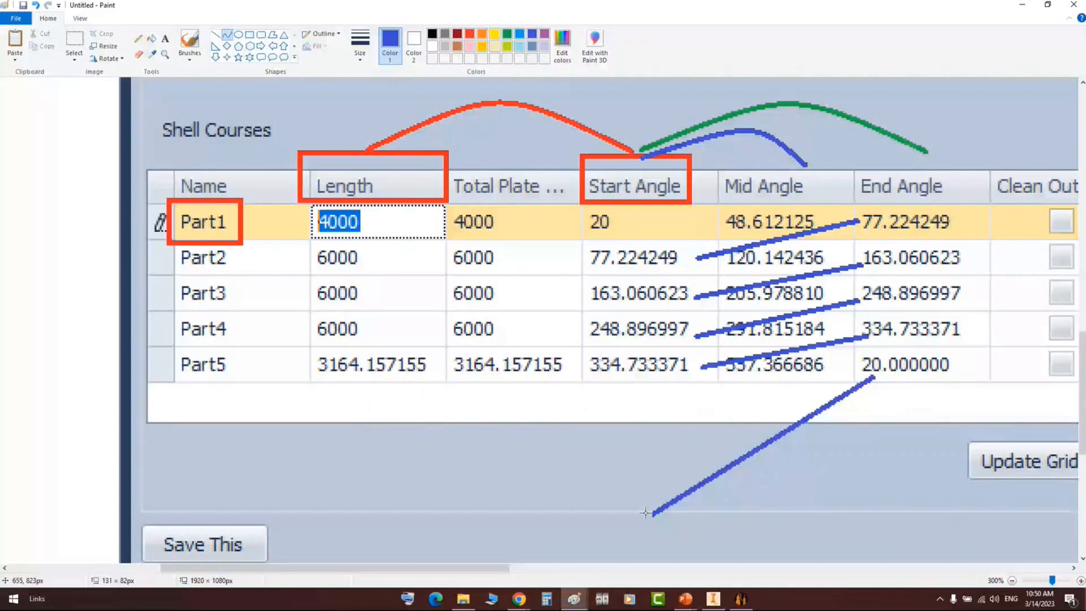
{"action": "left_click_drag", "start_coordinate": [645, 513], "coordinate": [438, 478]}
{"action": "left_click", "coordinate": [215, 35]}
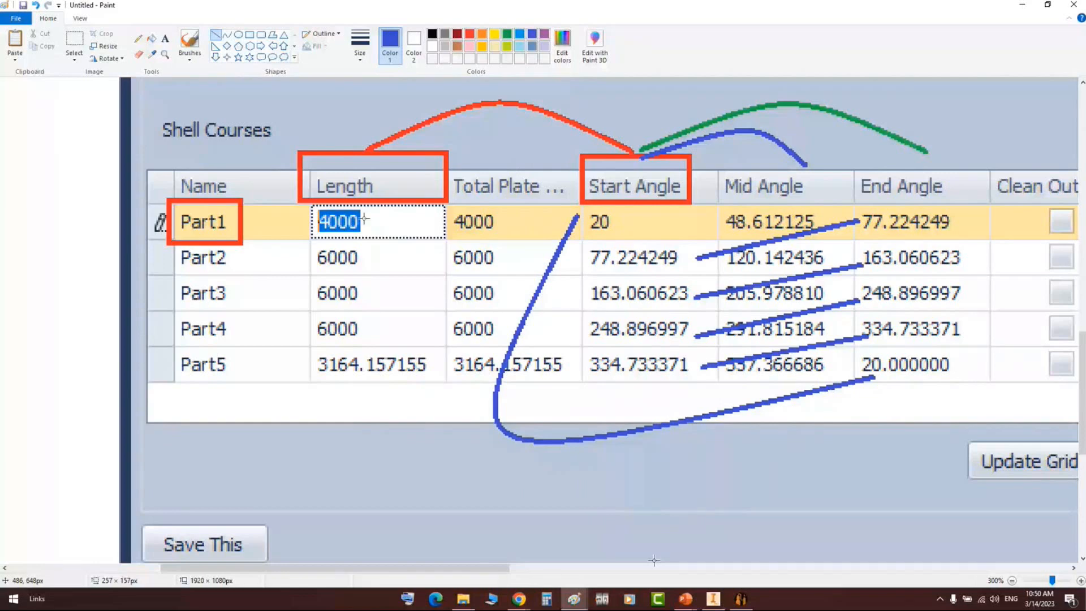
{"action": "left_click_drag", "start_coordinate": [307, 206], "coordinate": [378, 238]}
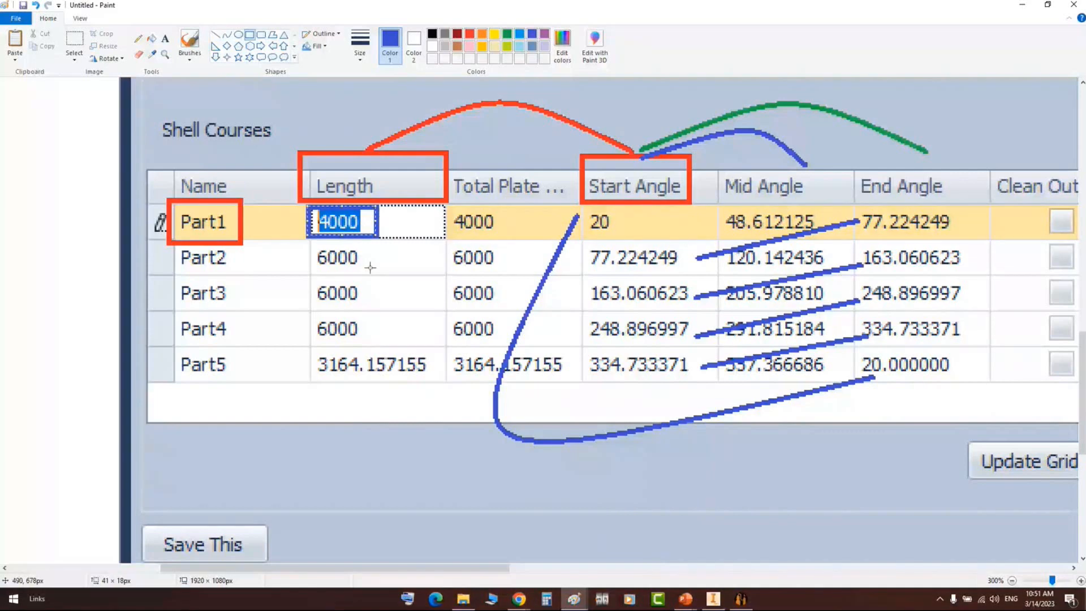
{"action": "left_click_drag", "start_coordinate": [308, 238], "coordinate": [296, 241]}
{"action": "left_click_drag", "start_coordinate": [288, 285], "coordinate": [289, 281]}
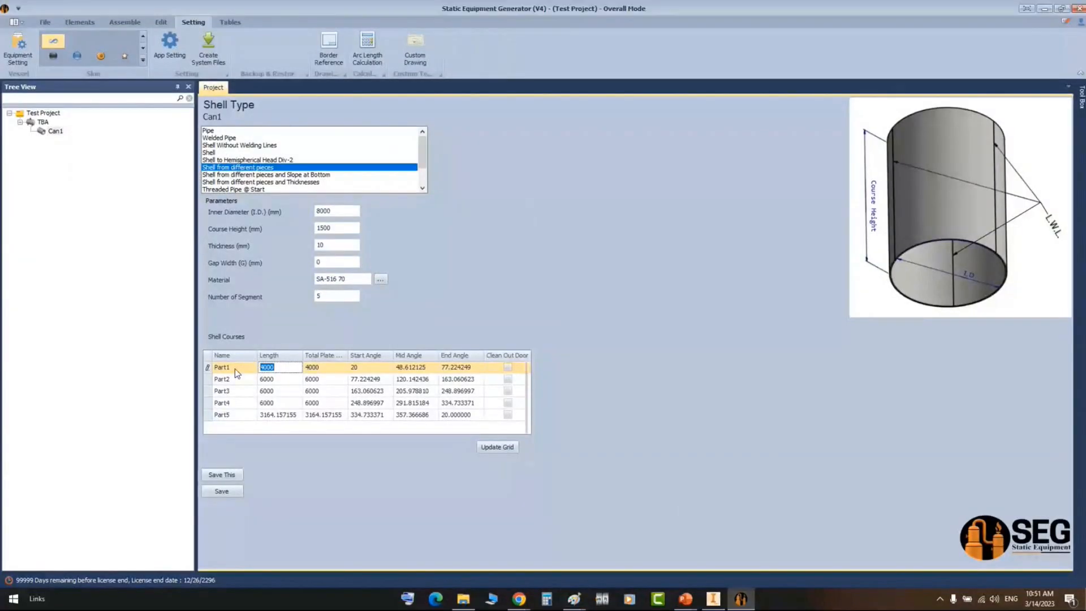
- In Static Equipment Generator, set the lengths of Part1 to Part4 to 3500, 5000, 2000 and 4000, and update the shell courses grid
{"action": "type", "text": "3500"}
{"action": "key", "text": "Down"}
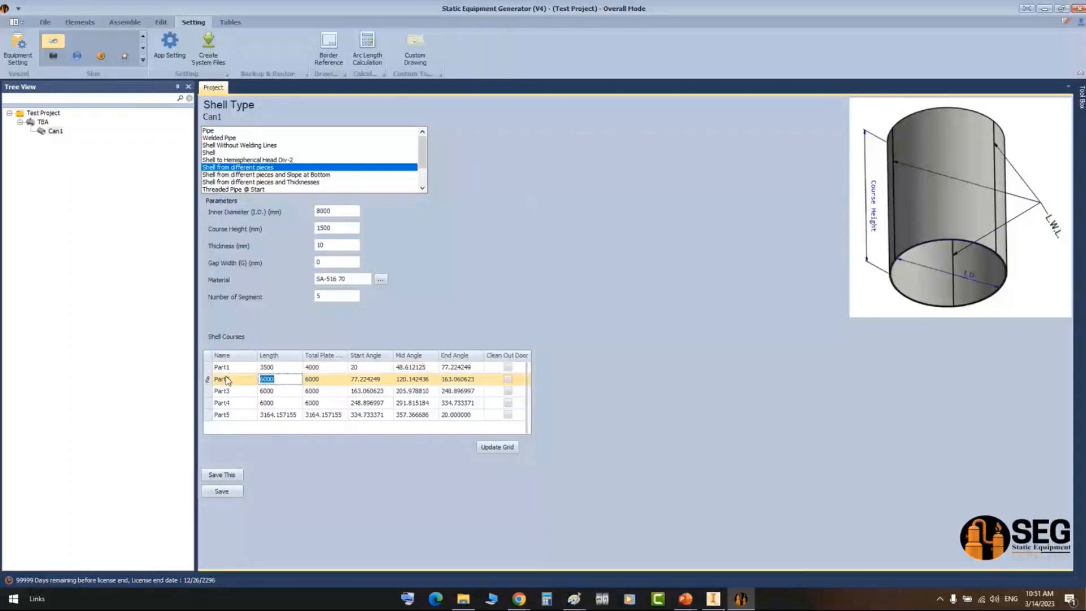
{"action": "type", "text": "5000"}
{"action": "key", "text": "Down"}
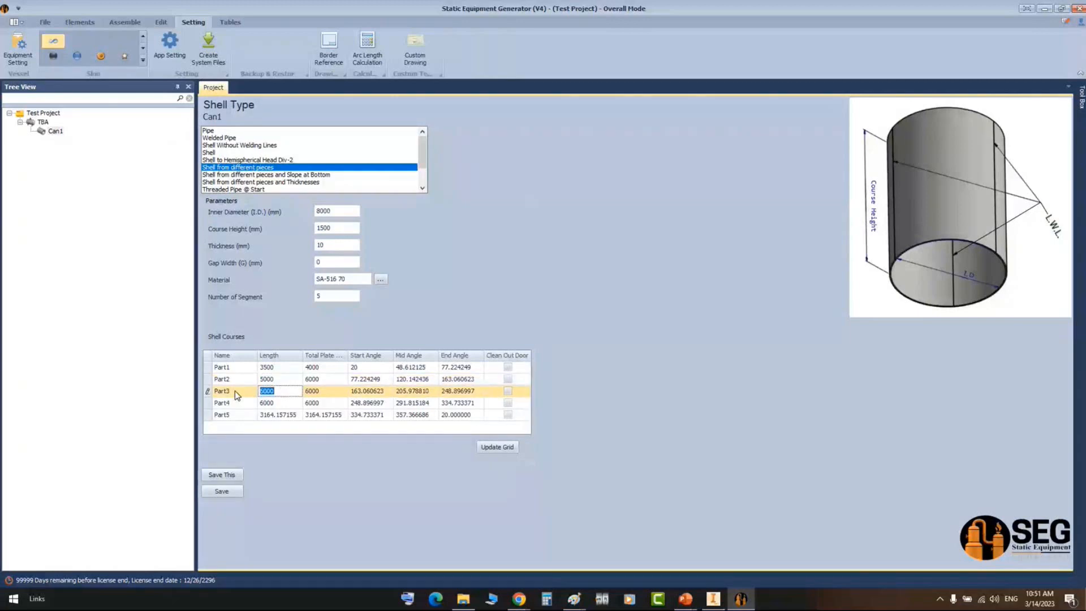
{"action": "type", "text": "2000"}
{"action": "left_click", "coordinate": [278, 414]}
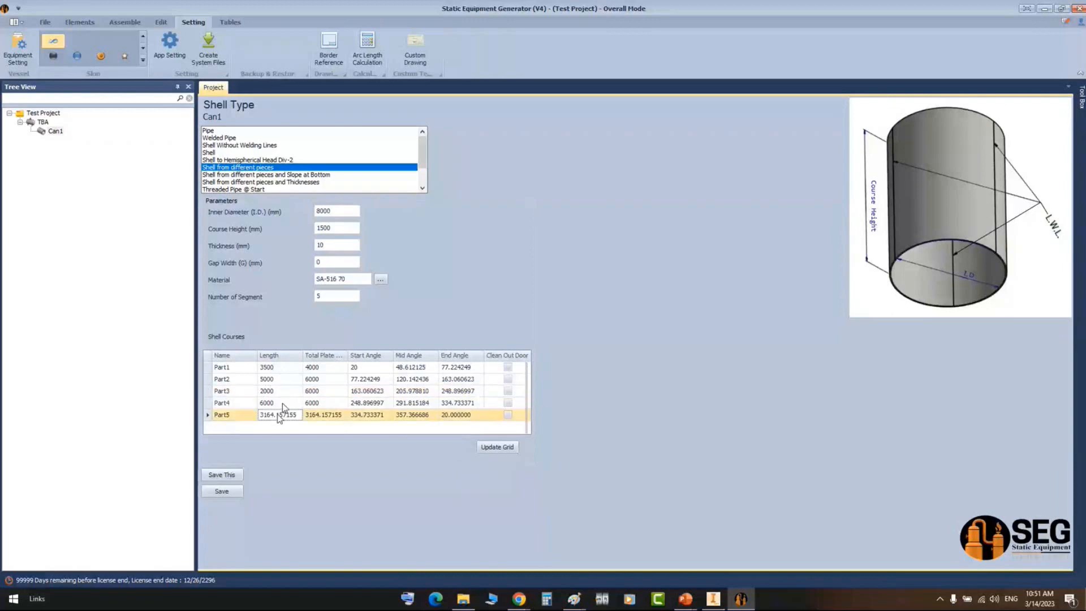
{"action": "left_click", "coordinate": [283, 403]}
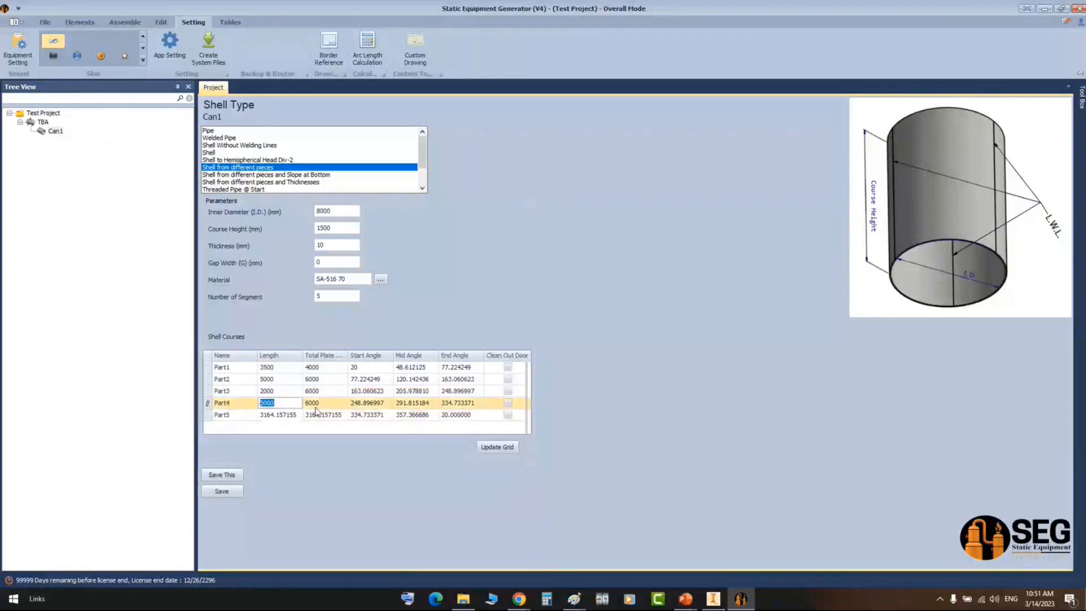
{"action": "type", "text": "4000"}
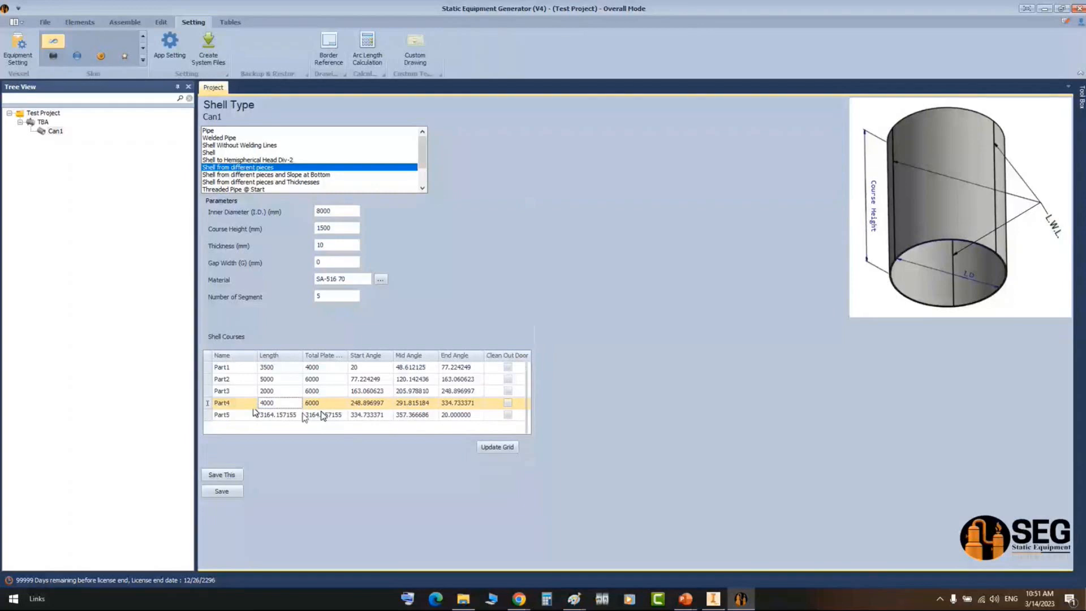
{"action": "key", "text": "Down"}
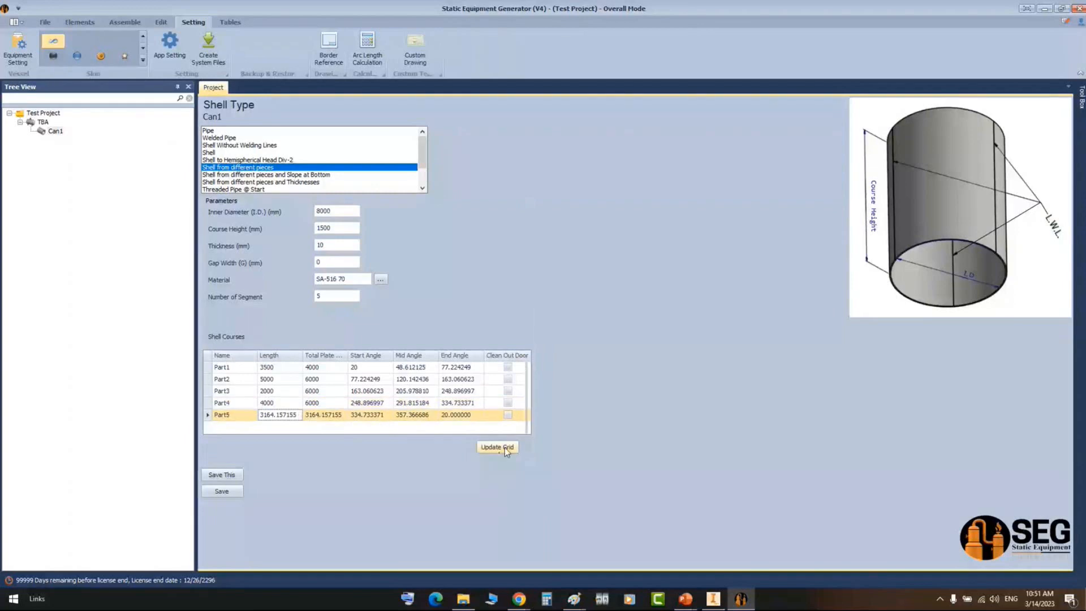
{"action": "left_click", "coordinate": [504, 446]}
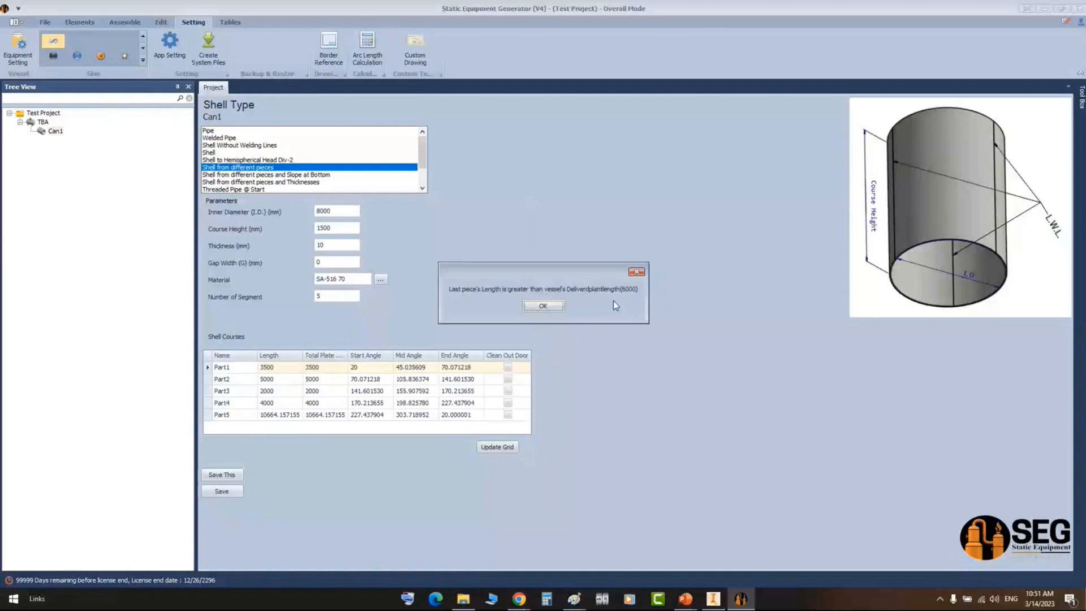
{"action": "left_click", "coordinate": [547, 306]}
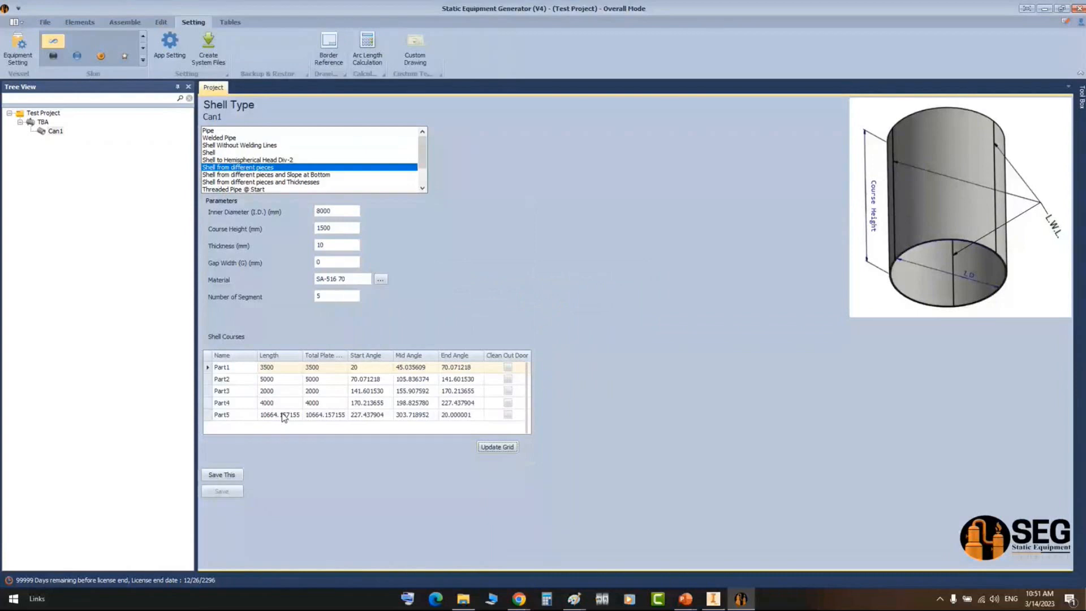
- Select Part5's length and paste a screenshot of the shell courses settings into a new Paint window
{"action": "left_click", "coordinate": [283, 418]}
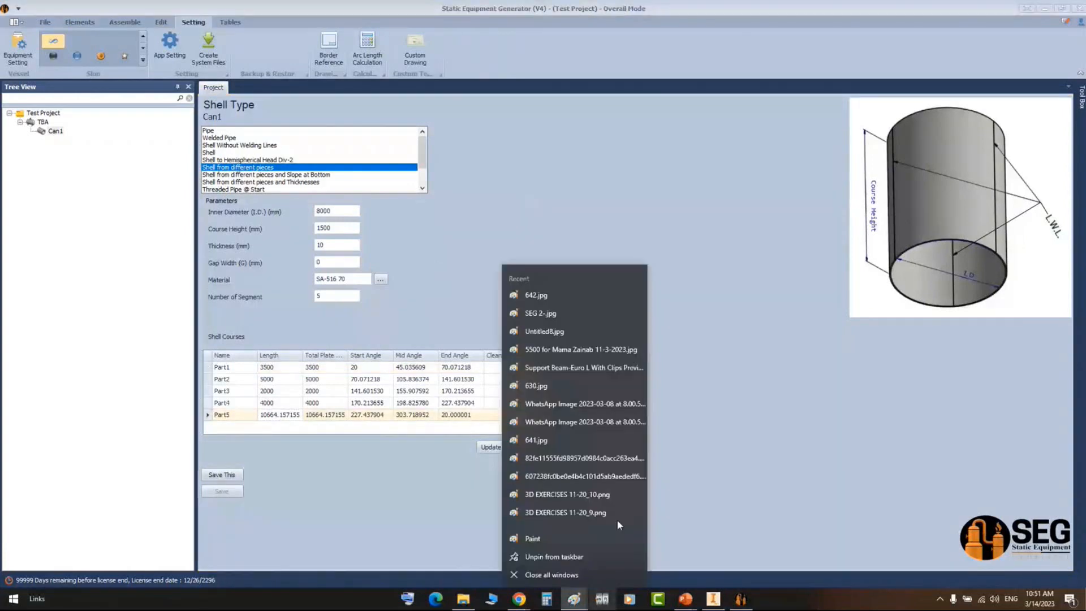
{"action": "left_click", "coordinate": [532, 538]}
{"action": "key", "text": "ctrl+v"}
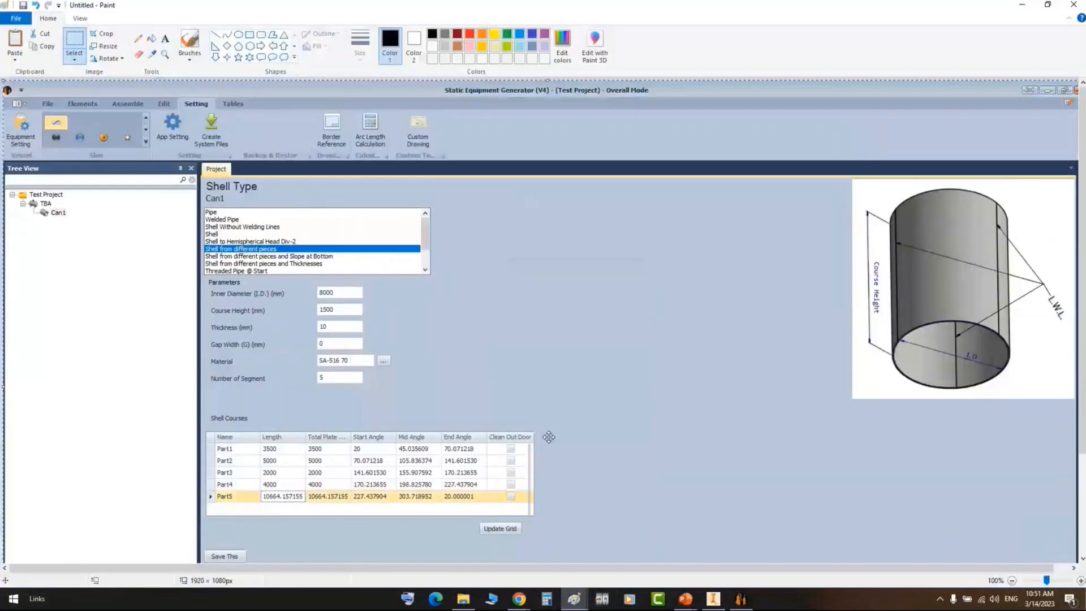
{"action": "scroll", "coordinate": [549, 437], "scroll_direction": "up", "scroll_amount": 1, "text": "ctrl"}
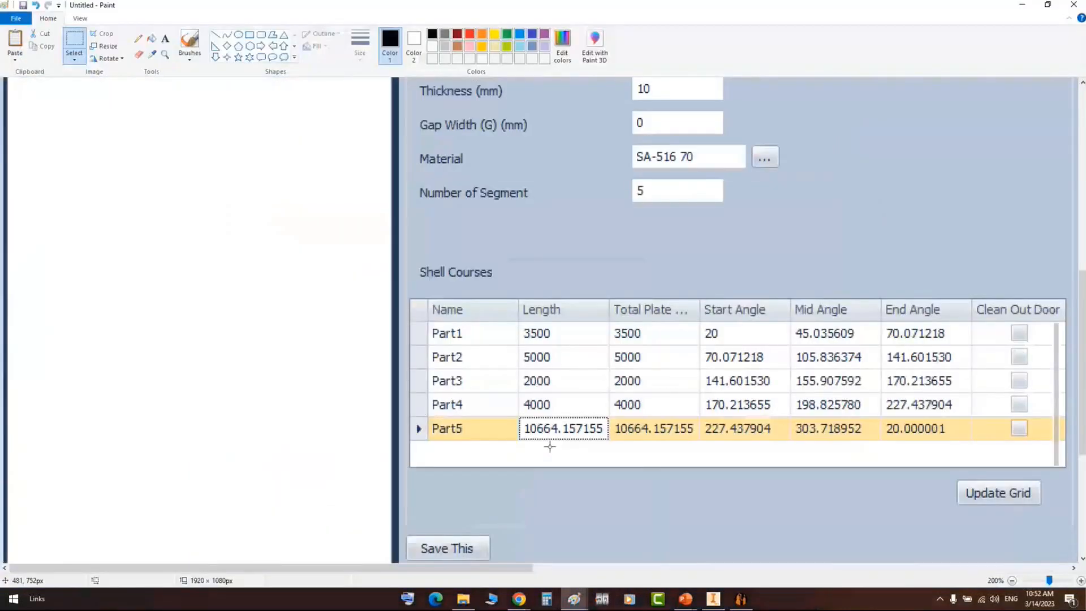
{"action": "scroll", "coordinate": [549, 447], "scroll_direction": "up", "scroll_amount": 1, "text": "ctrl"}
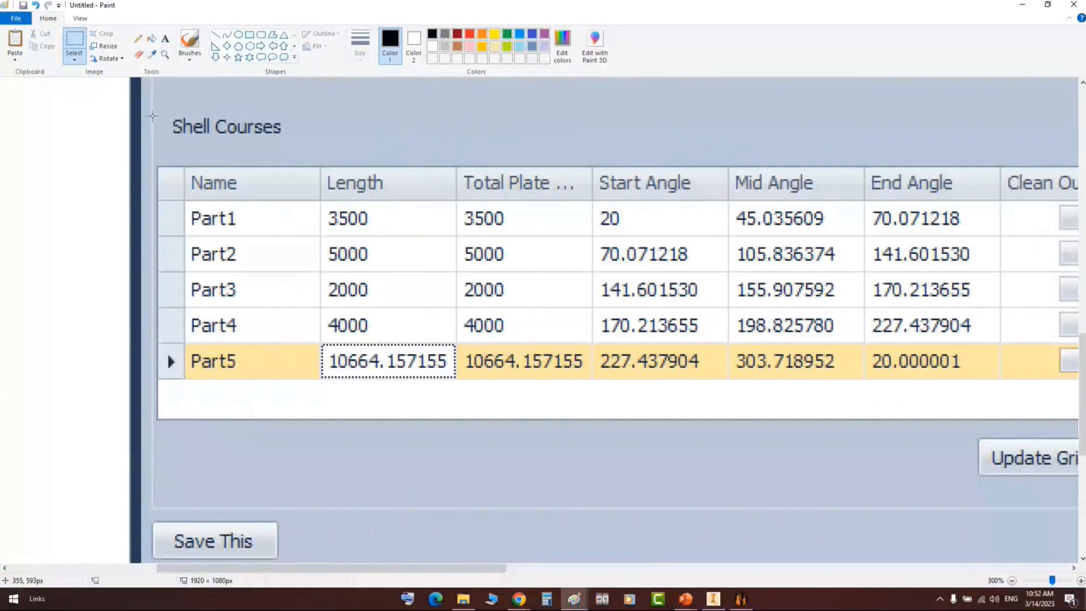
- Frame the lengths of Part1 to Part4 together and Part5's length separately with red rectangle outlines
{"action": "left_click", "coordinate": [250, 35]}
{"action": "left_click", "coordinate": [360, 45]}
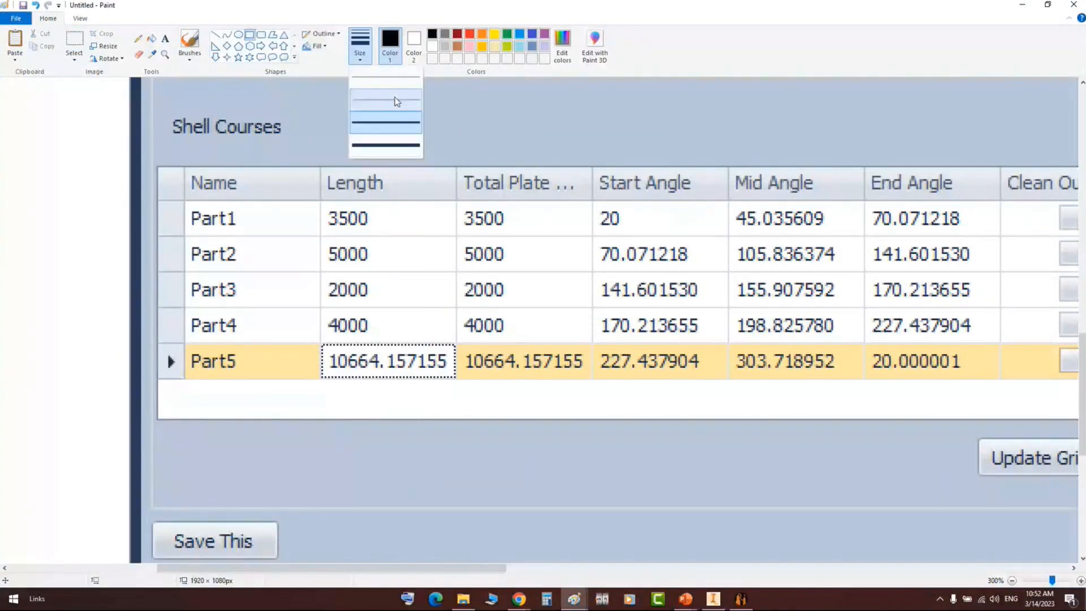
{"action": "left_click", "coordinate": [397, 101]}
{"action": "left_click", "coordinate": [469, 34]}
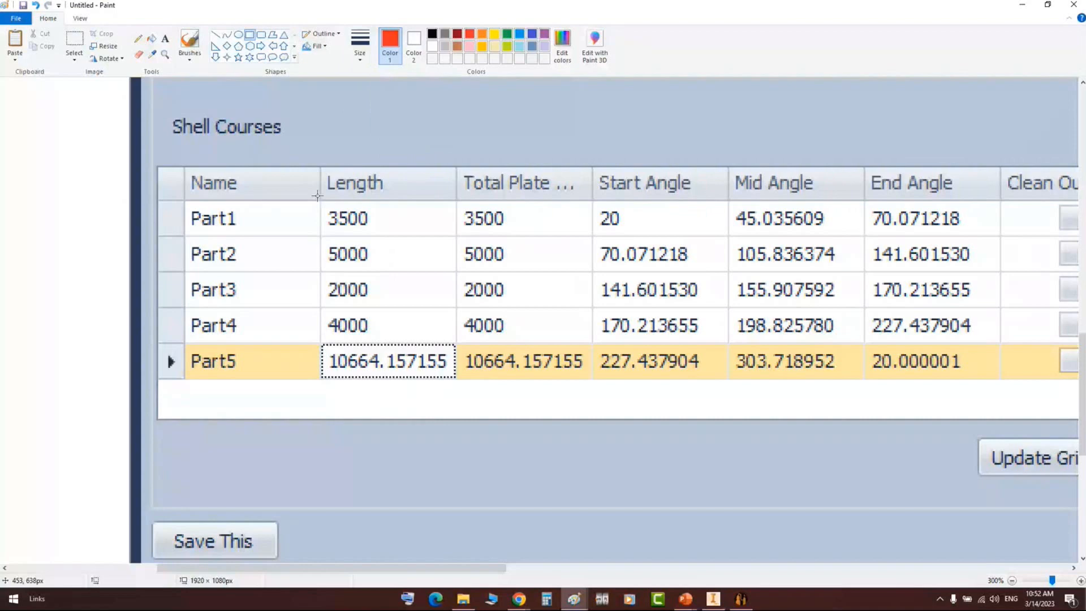
{"action": "left_click_drag", "start_coordinate": [315, 194], "coordinate": [383, 338]}
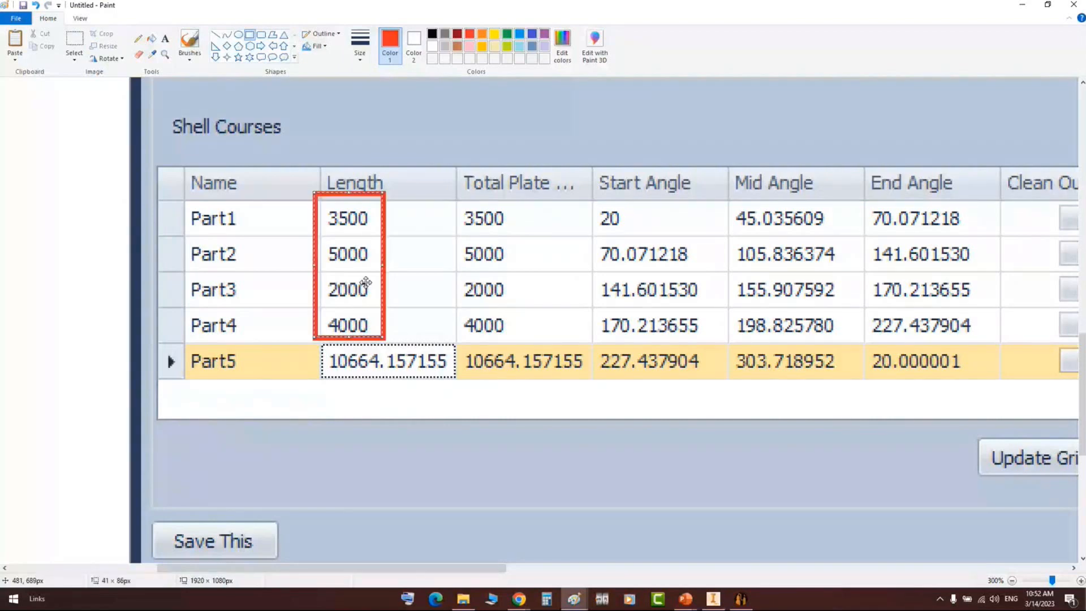
{"action": "left_click_drag", "start_coordinate": [302, 400], "coordinate": [381, 360]}
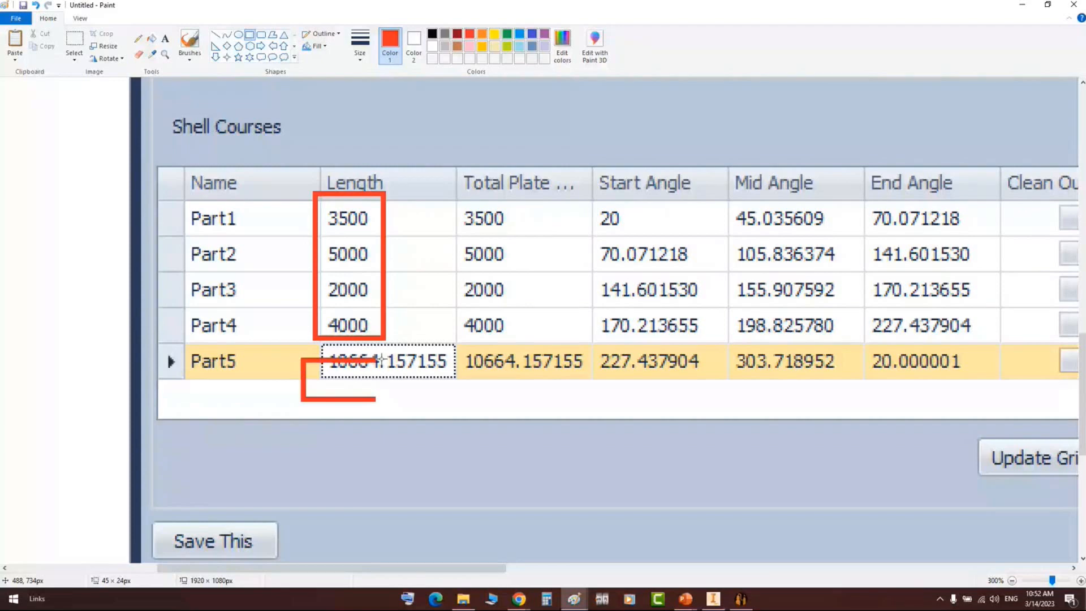
{"action": "left_click_drag", "start_coordinate": [381, 358], "coordinate": [460, 339]}
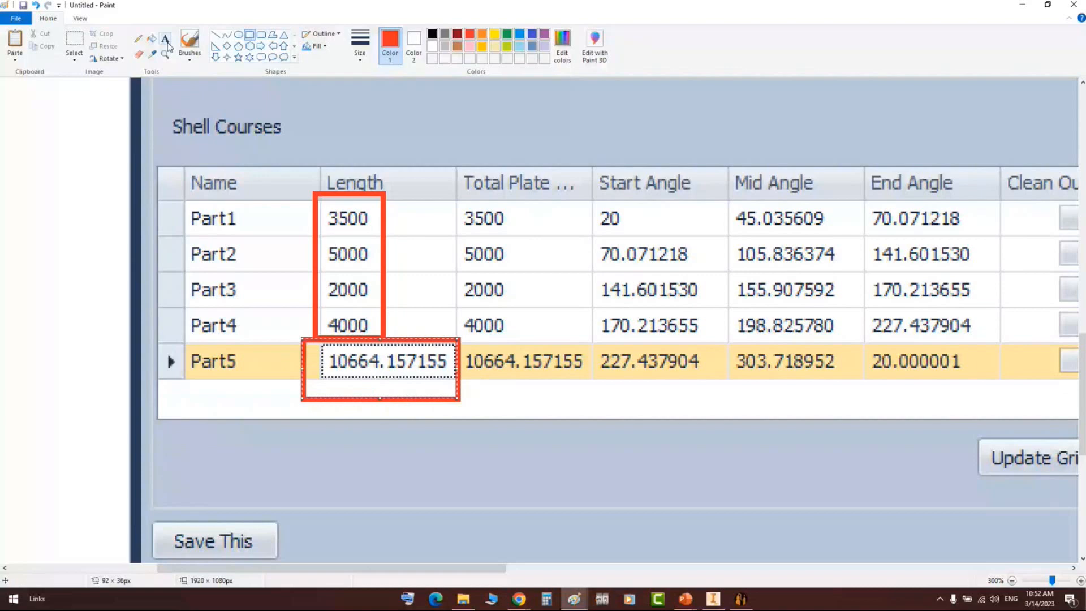
- Add the red text 6000 below the framed Part5 length
{"action": "left_click", "coordinate": [165, 39]}
{"action": "left_click_drag", "start_coordinate": [314, 436], "coordinate": [499, 540]}
{"action": "type", "text": "6000"}
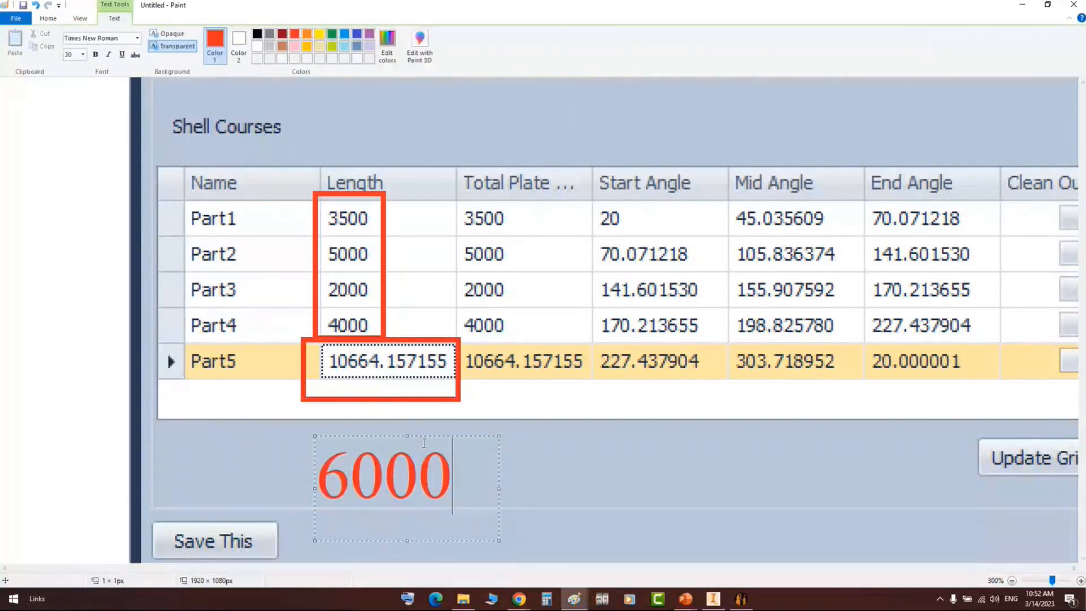
{"action": "left_click_drag", "start_coordinate": [427, 436], "coordinate": [429, 422]}
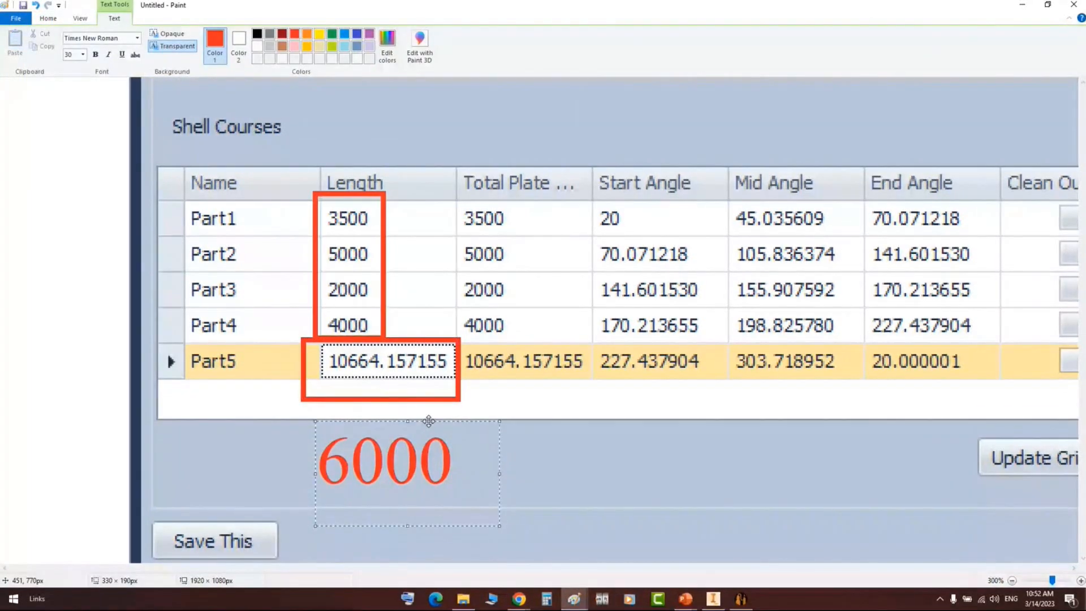
{"action": "left_click", "coordinate": [428, 416]}
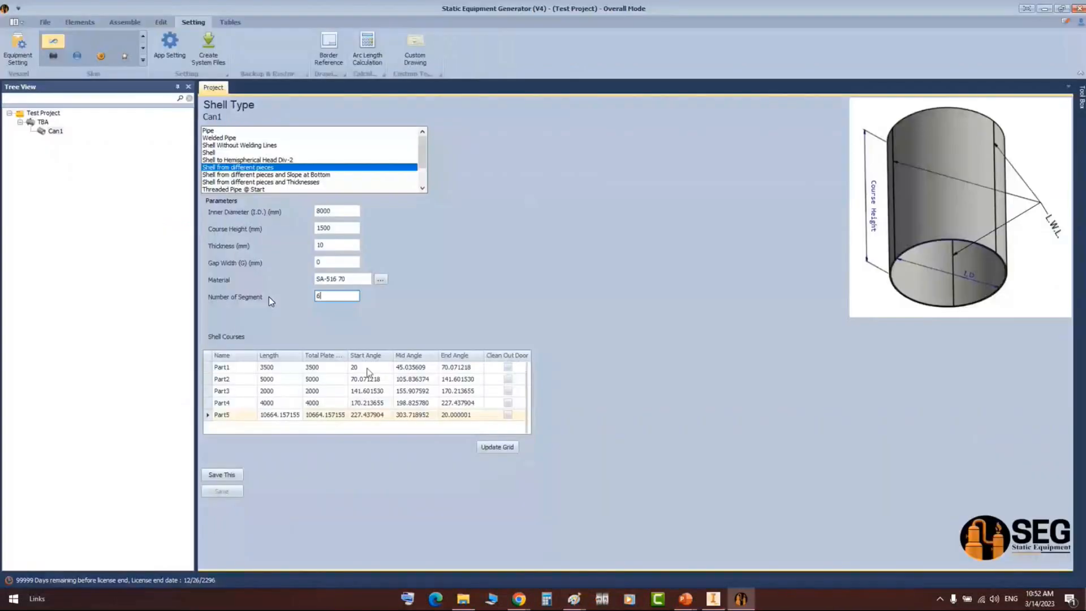
- In Static Equipment Generator, set the number of segments to 6 and Part1's start angle to 0, updating the shell courses grid after each change
{"action": "left_click", "coordinate": [498, 448]}
{"action": "left_click", "coordinate": [269, 428]}
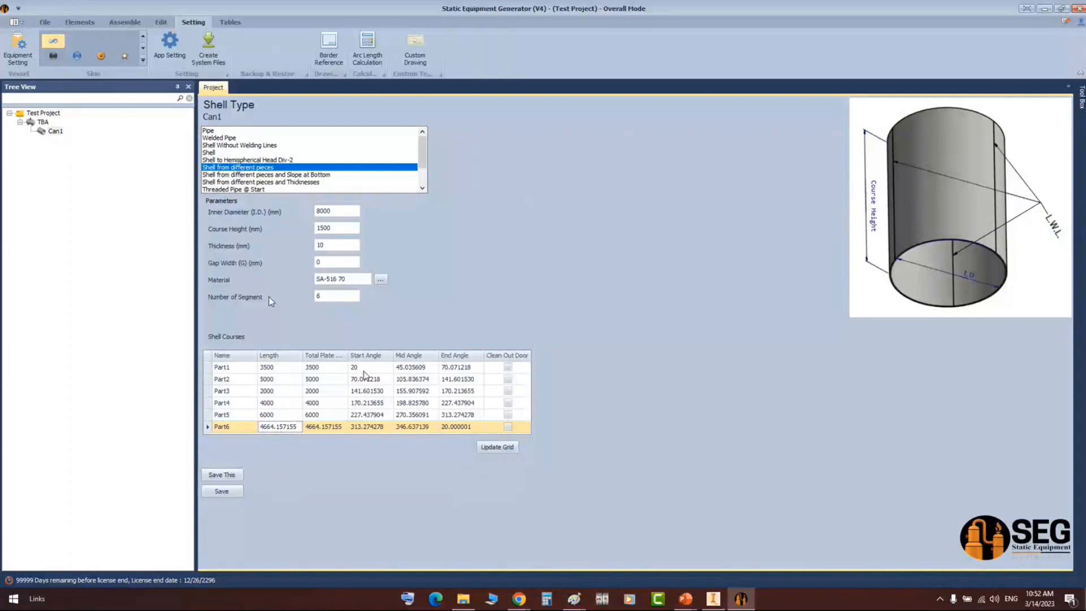
{"action": "left_click", "coordinate": [362, 368]}
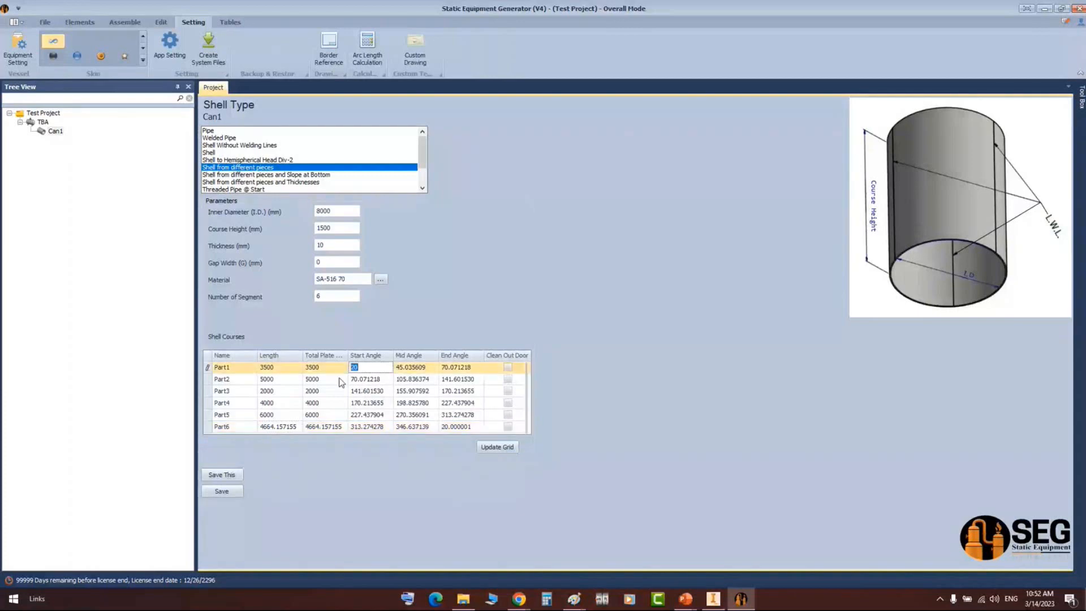
{"action": "type", "text": "0"}
{"action": "left_click", "coordinate": [500, 448]}
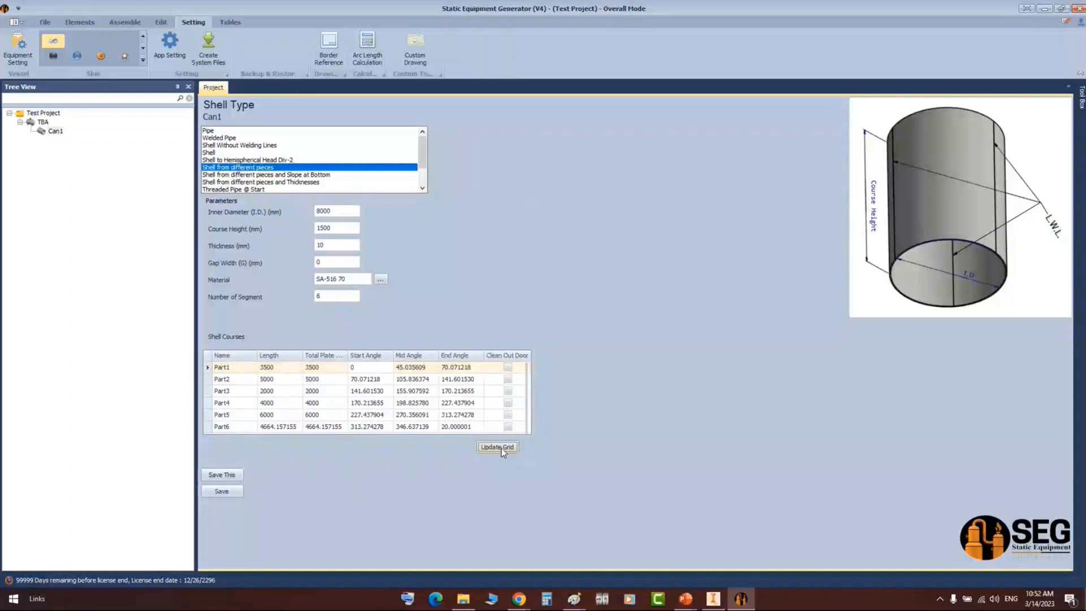
- Update the shell courses grid for Part1's new start angle and review the angles and lengths of the parts
{"action": "left_click", "coordinate": [501, 448]}
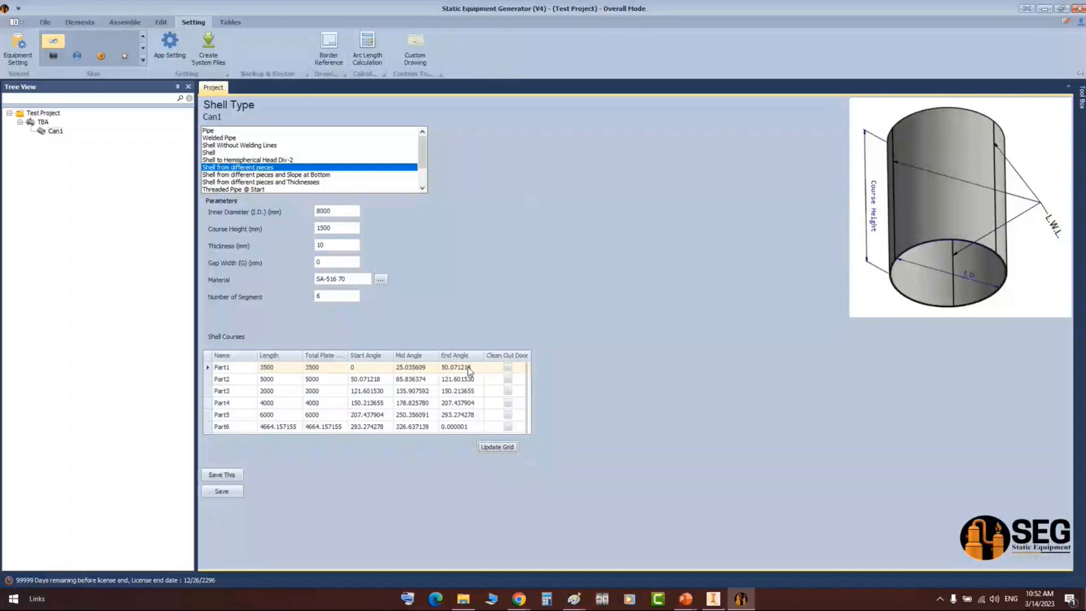
{"action": "key", "text": "Down"}
{"action": "key", "text": "Down"}
{"action": "key", "text": "Down"}
{"action": "key", "text": "Down"}
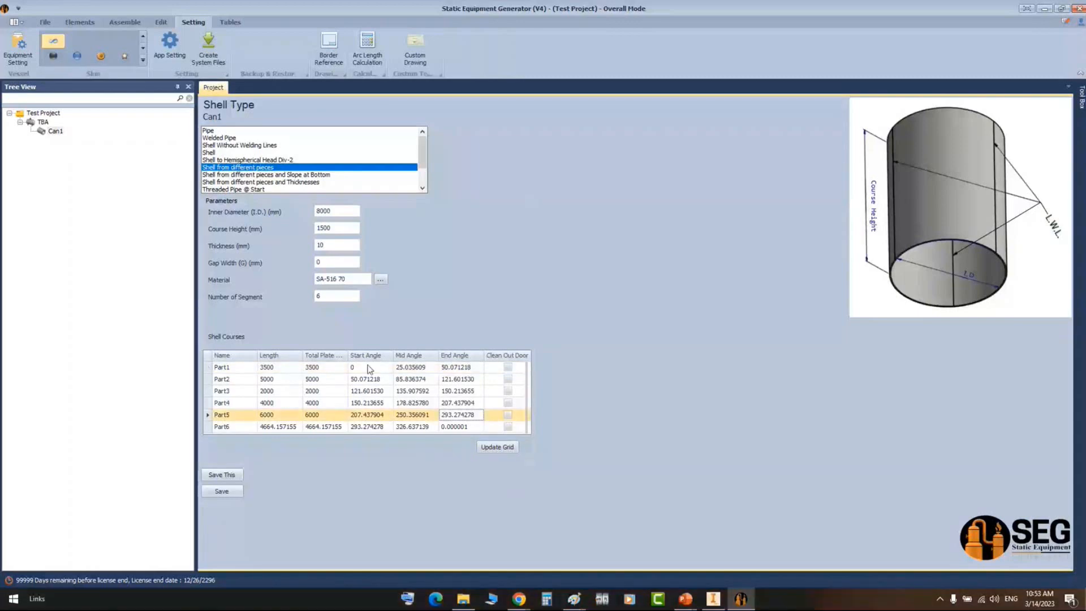
{"action": "left_click", "coordinate": [280, 379]}
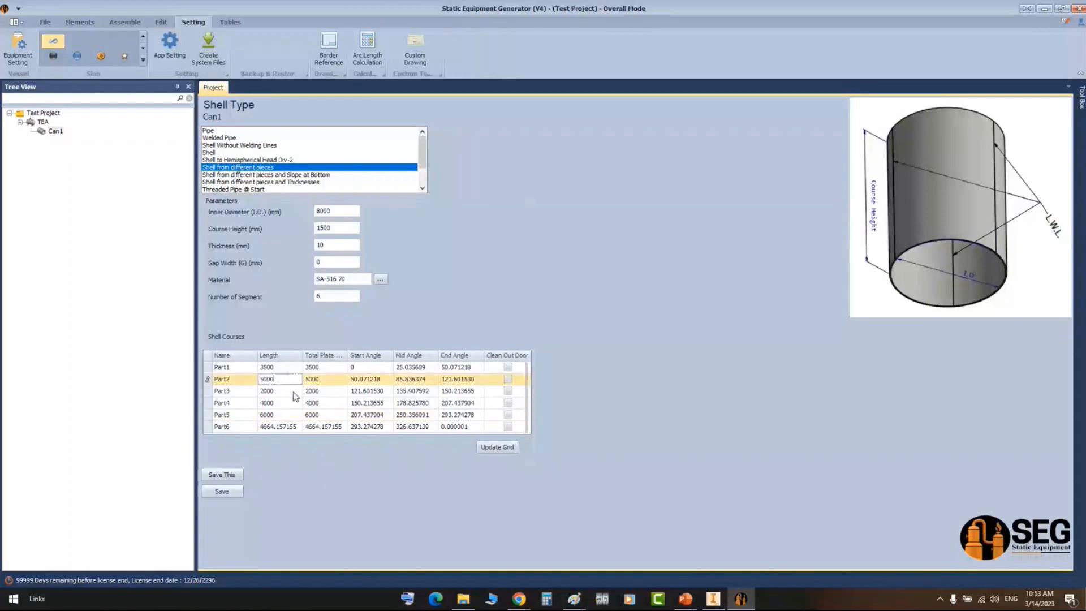
{"action": "left_click", "coordinate": [295, 415]}
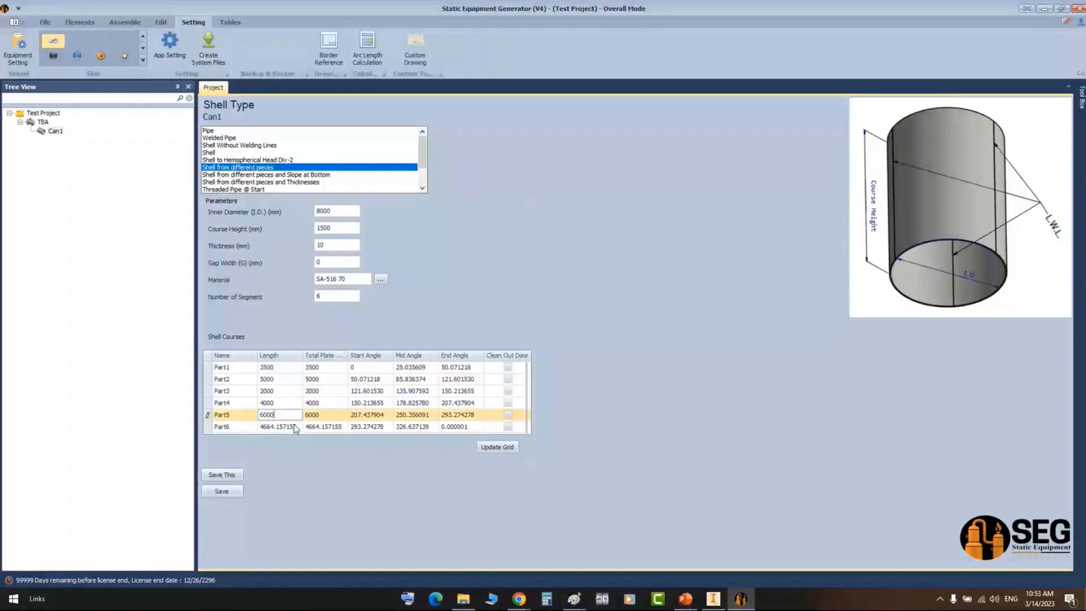
- Save Can1's shell settings and start building the vessel assembly in Inventor
{"action": "left_click", "coordinate": [232, 491]}
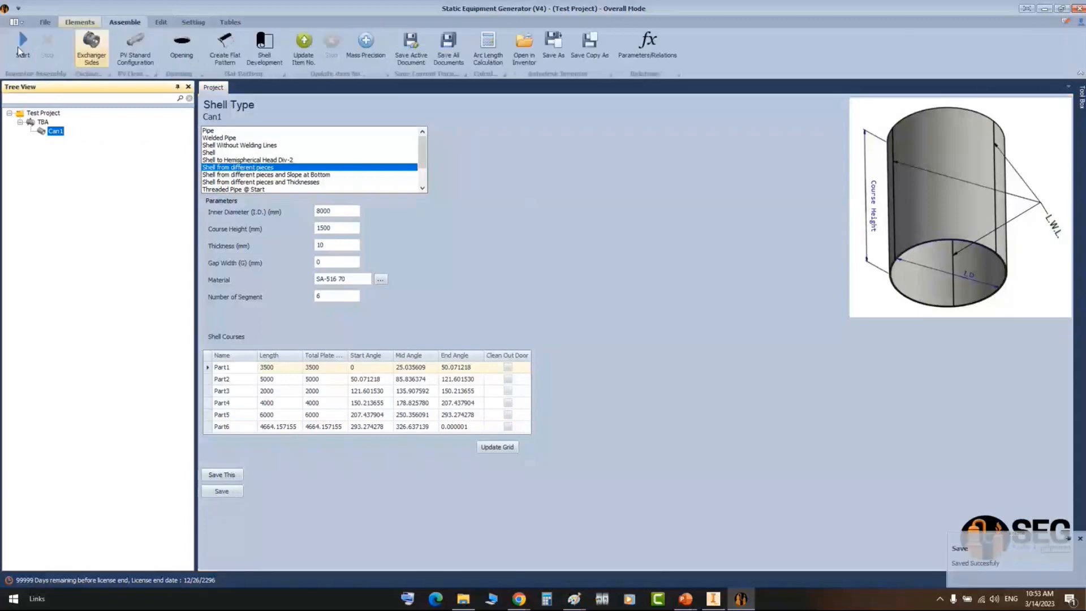
{"action": "left_click", "coordinate": [22, 48]}
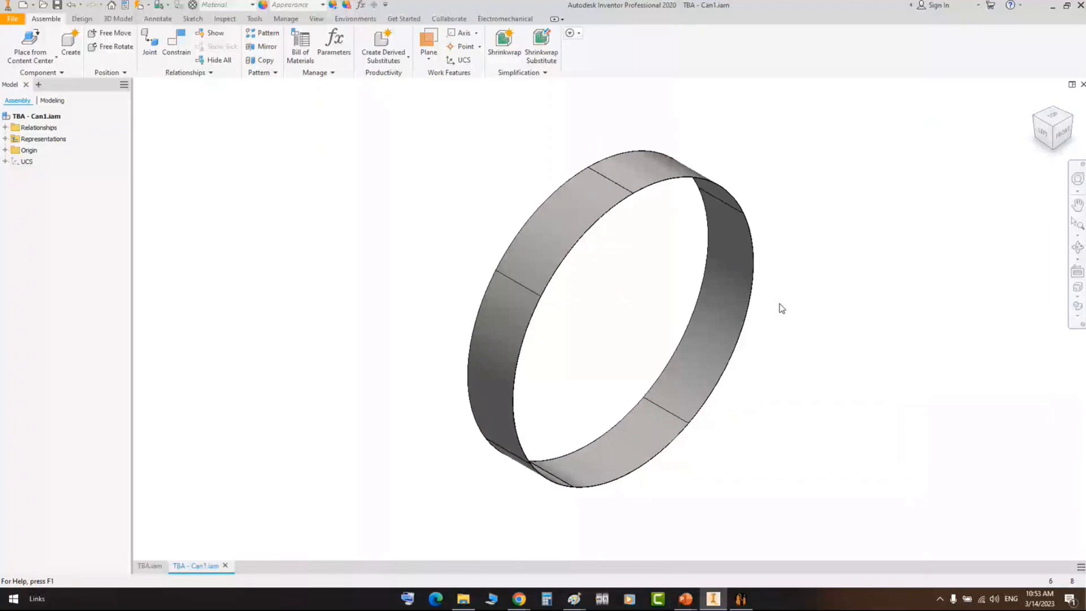
{"action": "left_click", "coordinate": [741, 599]}
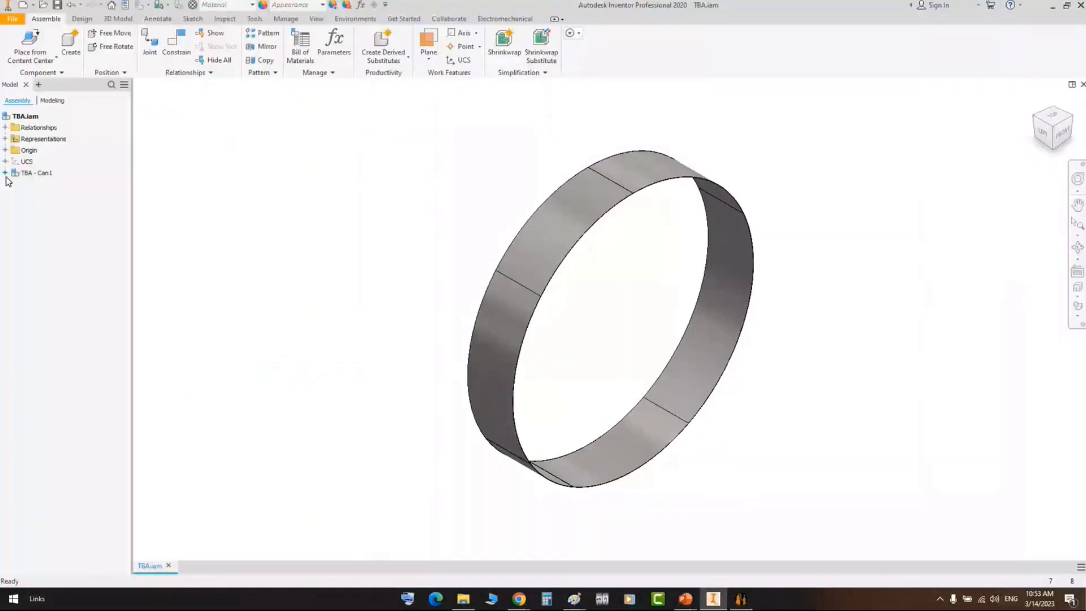
- In Inventor, expand TBA - Can1 in the model tree, select Part1 and paste a screenshot of the window into Paint
{"action": "left_click", "coordinate": [5, 172]}
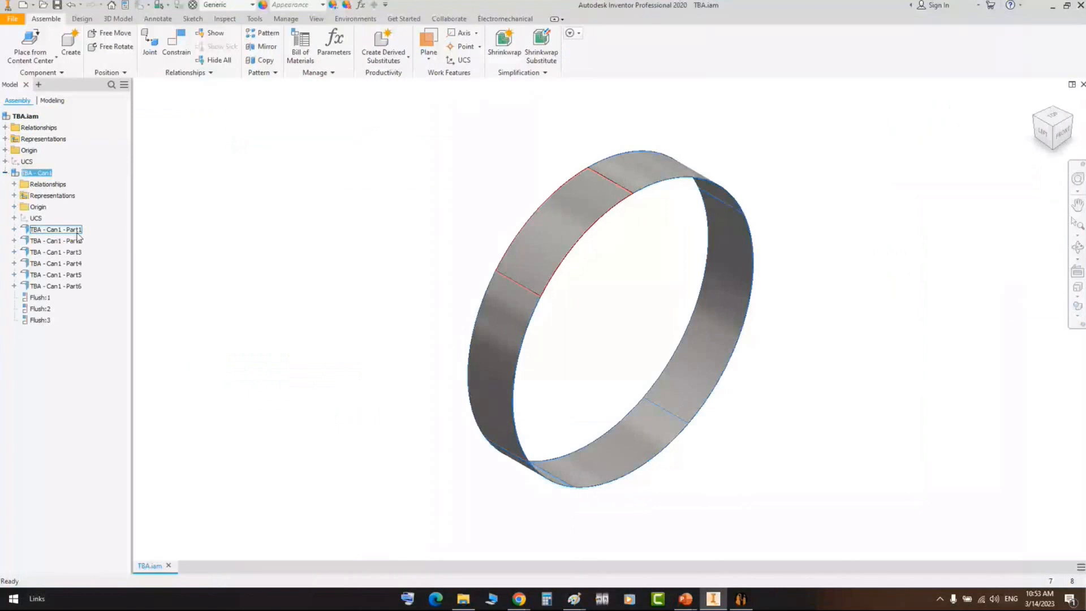
{"action": "left_click", "coordinate": [77, 232]}
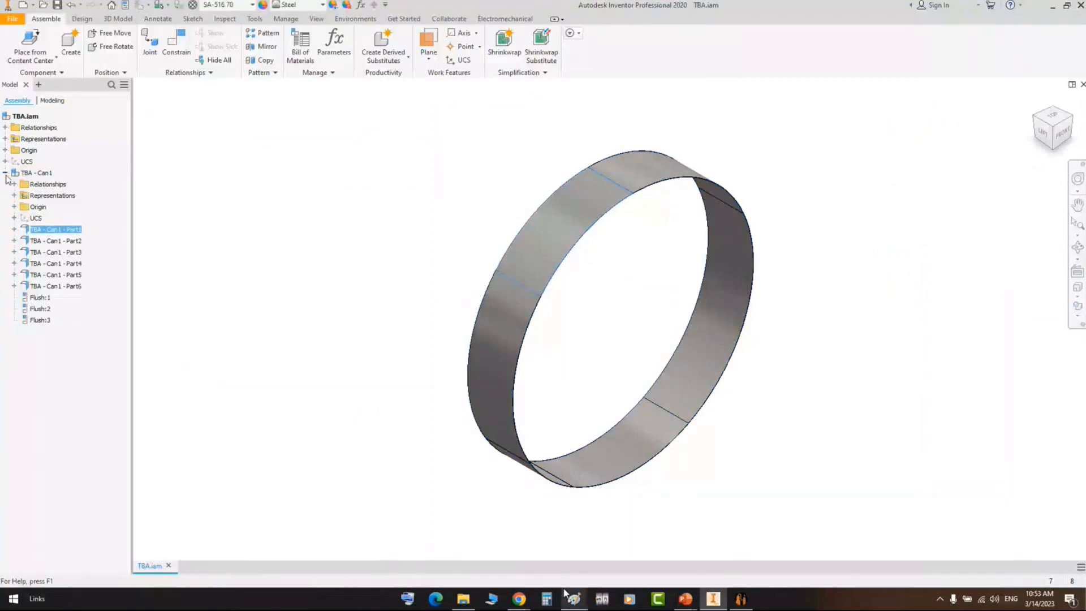
{"action": "mouse_move", "coordinate": [573, 597]}
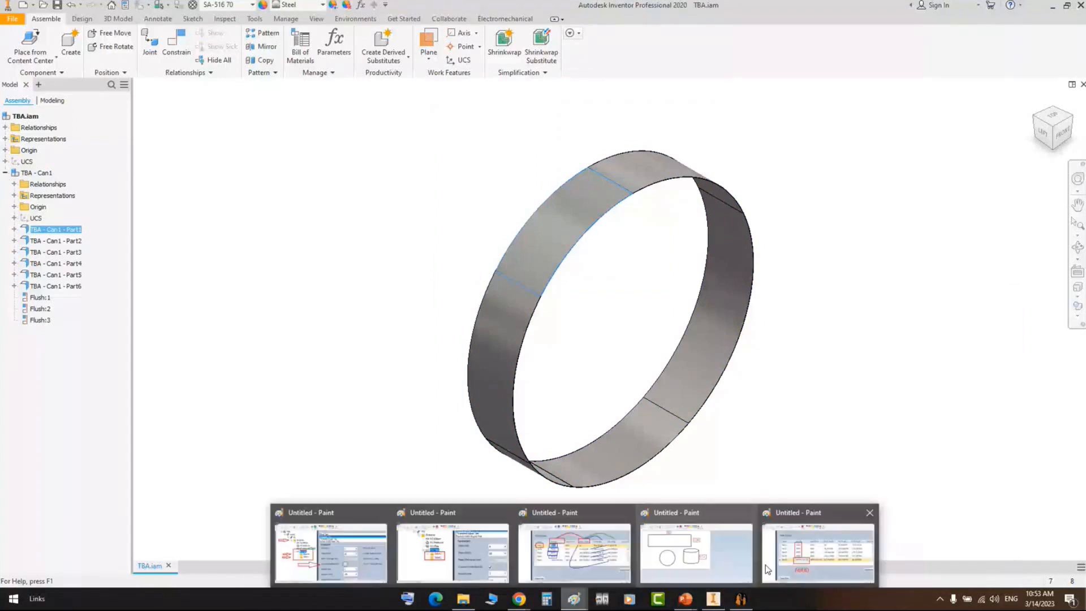
{"action": "left_click", "coordinate": [767, 569]}
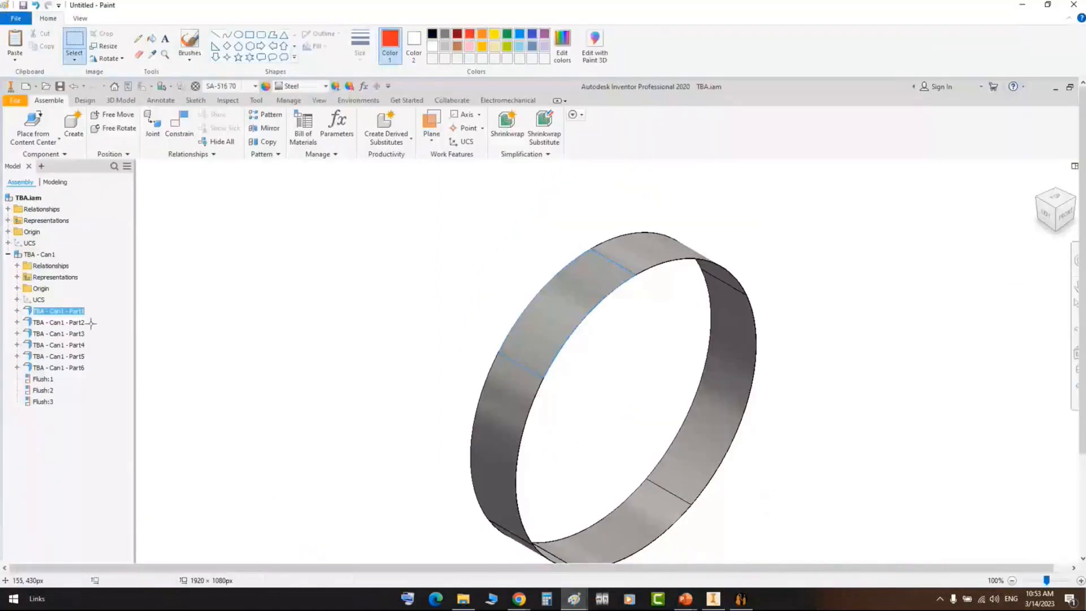
- Frame the TBA - Can1 entry and the group of Part1 to Part6 with separate red rectangle outlines
{"action": "scroll", "coordinate": [91, 323], "scroll_direction": "up", "scroll_amount": 2, "text": "ctrl"}
{"action": "left_click", "coordinate": [249, 34]}
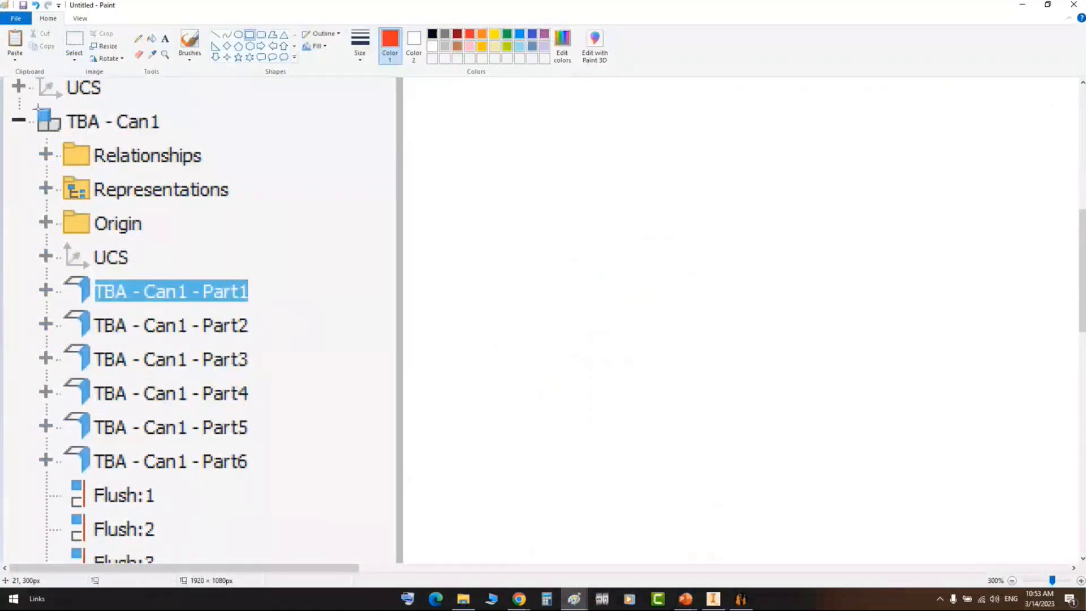
{"action": "left_click_drag", "start_coordinate": [29, 99], "coordinate": [180, 140]}
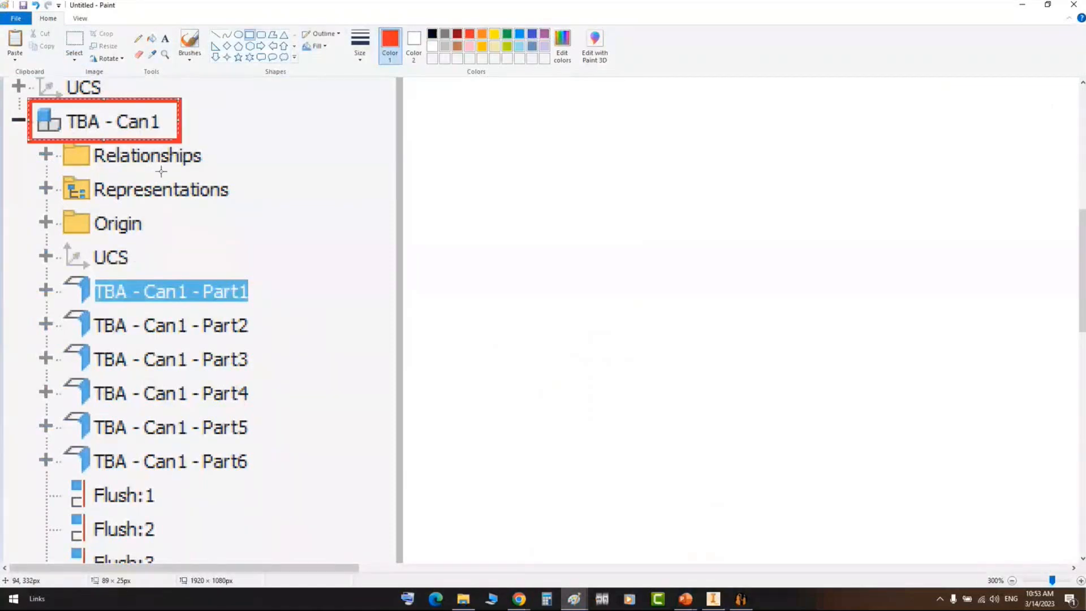
{"action": "scroll", "coordinate": [162, 171], "scroll_direction": "down", "scroll_amount": 3}
{"action": "mouse_move", "coordinate": [19, 149]}
{"action": "left_mouse_down"}
{"action": "mouse_move", "coordinate": [268, 344]}
{"action": "mouse_move", "coordinate": [281, 367]}
{"action": "left_mouse_up"}
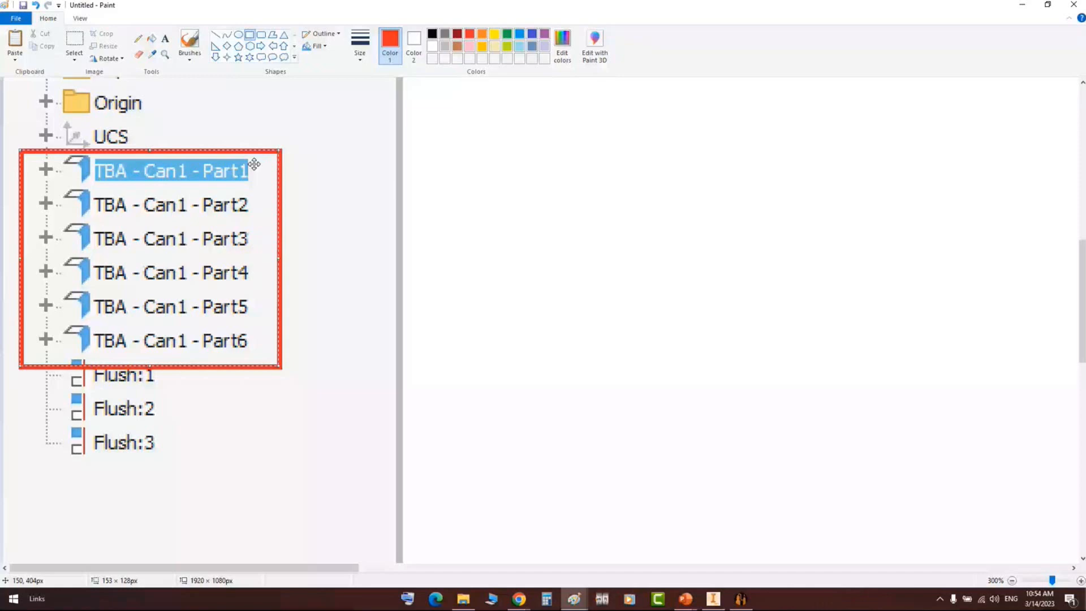
- In Inventor, measure the long edge of Part1's flat pattern, compare it with the Static Equipment Generator settings and close the part
{"action": "key", "text": "alt+Tab"}
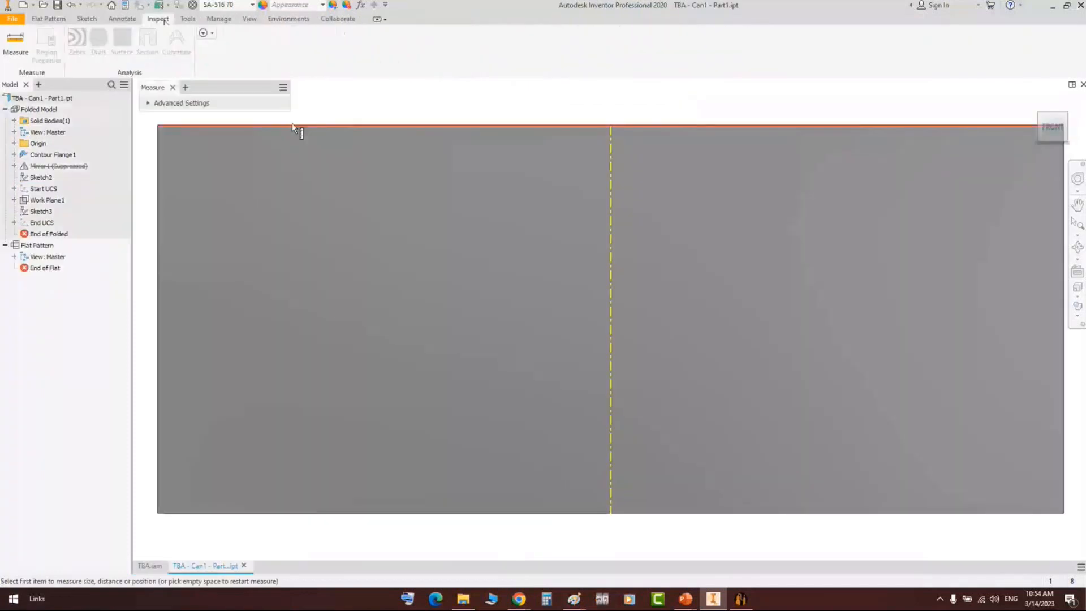
{"action": "left_click", "coordinate": [291, 124]}
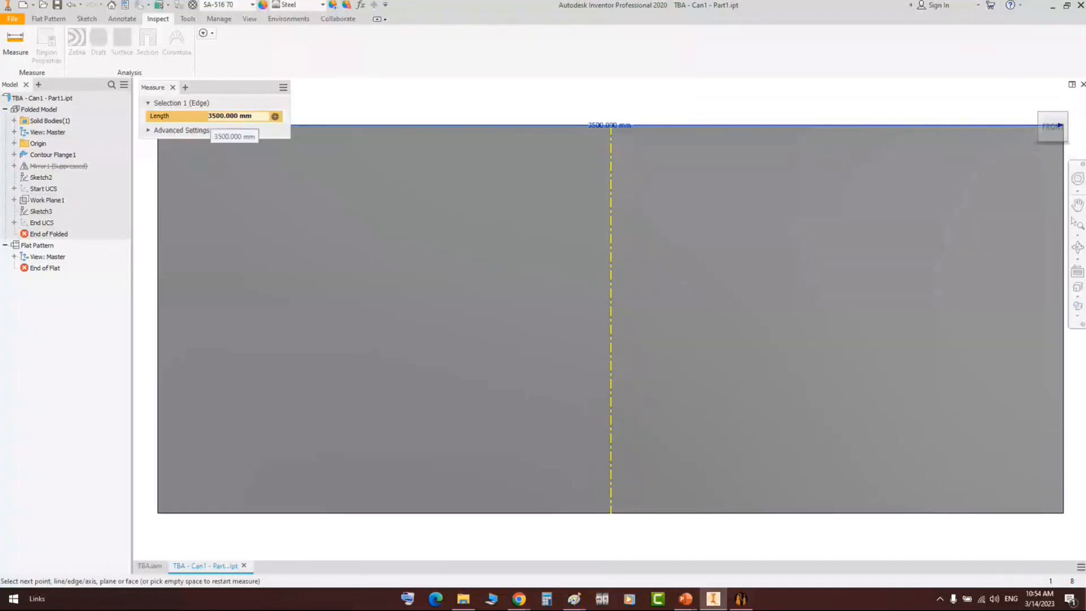
{"action": "left_click", "coordinate": [745, 602]}
{"action": "key", "text": "alt+Tab"}
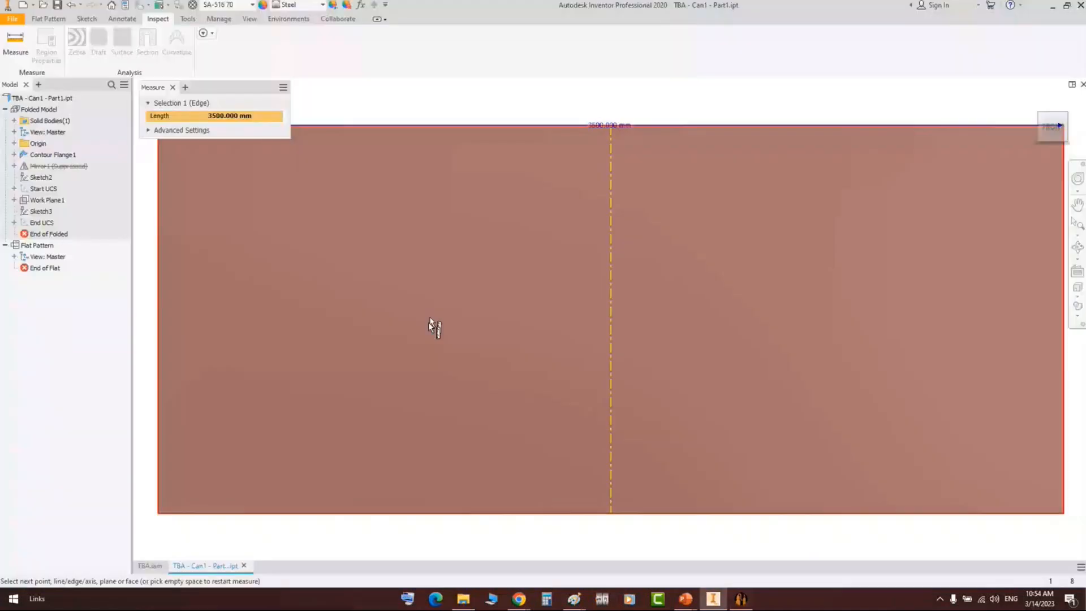
{"action": "key", "text": "Escape"}
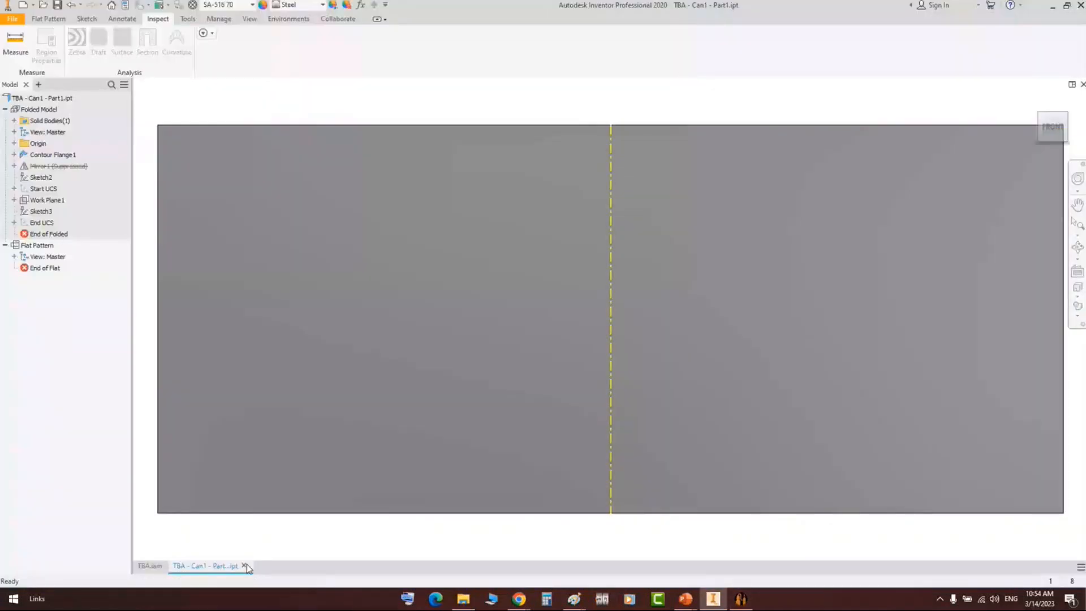
{"action": "left_click", "coordinate": [245, 566]}
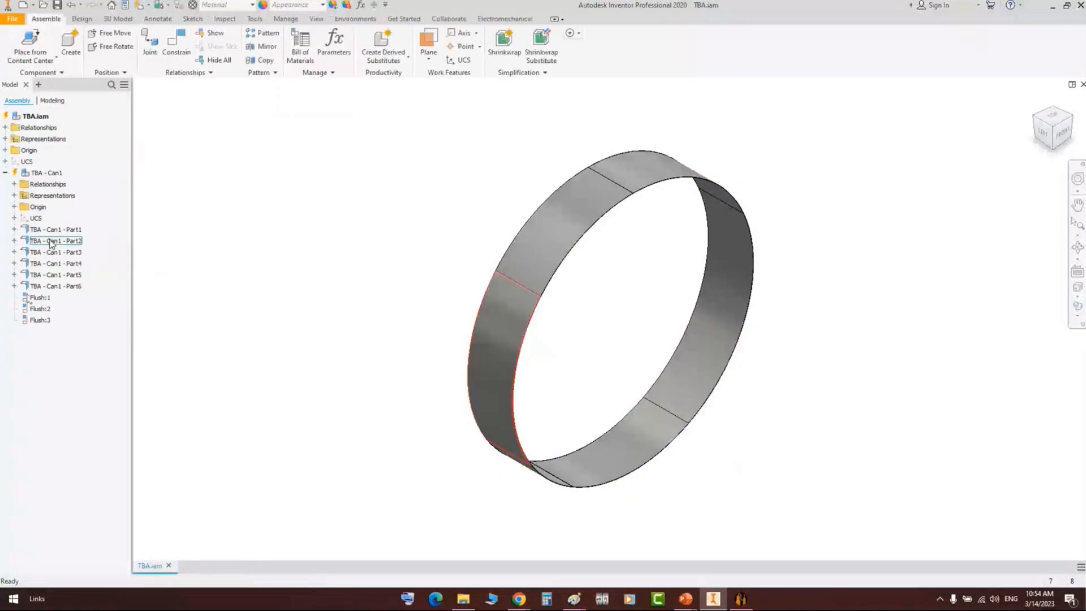
- Open Part2 of TBA - Can1, create its flat pattern and measure the upper long edge
{"action": "left_click", "coordinate": [52, 243]}
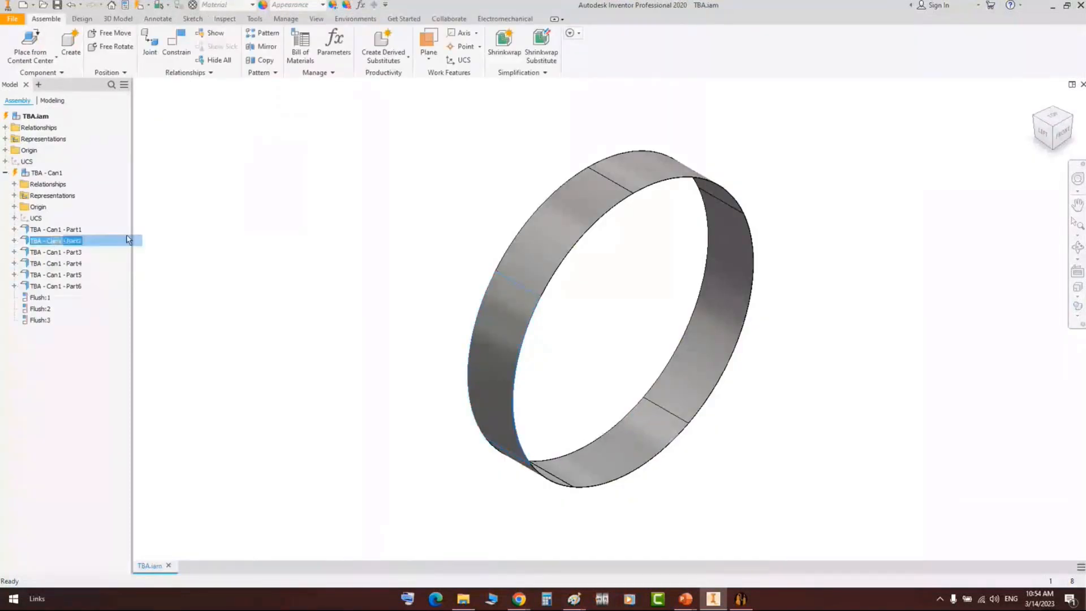
{"action": "double_click", "coordinate": [129, 239]}
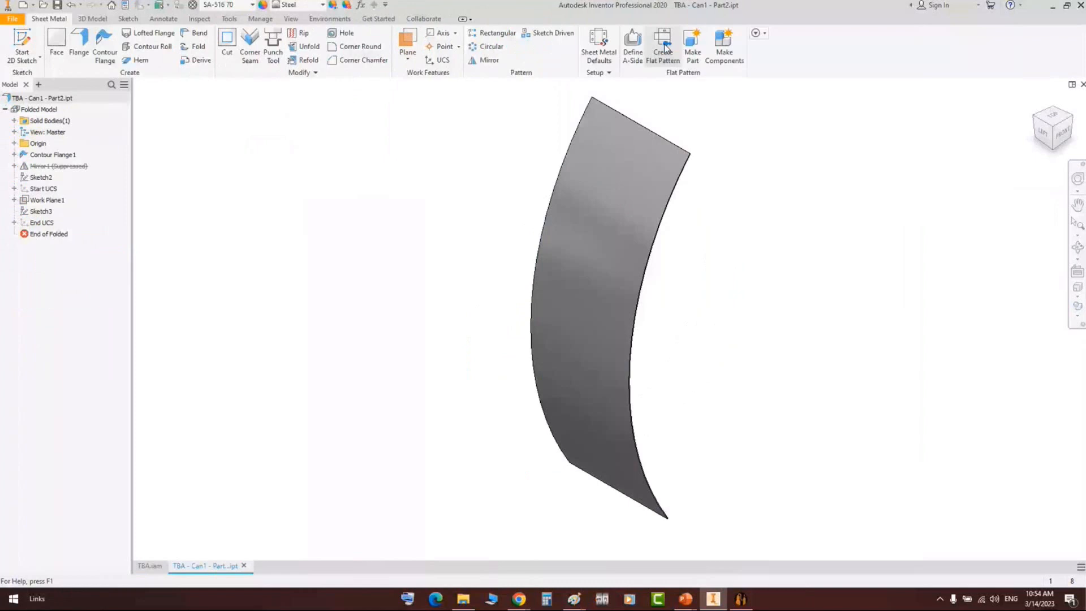
{"action": "left_click", "coordinate": [664, 46]}
{"action": "key", "text": "m"}
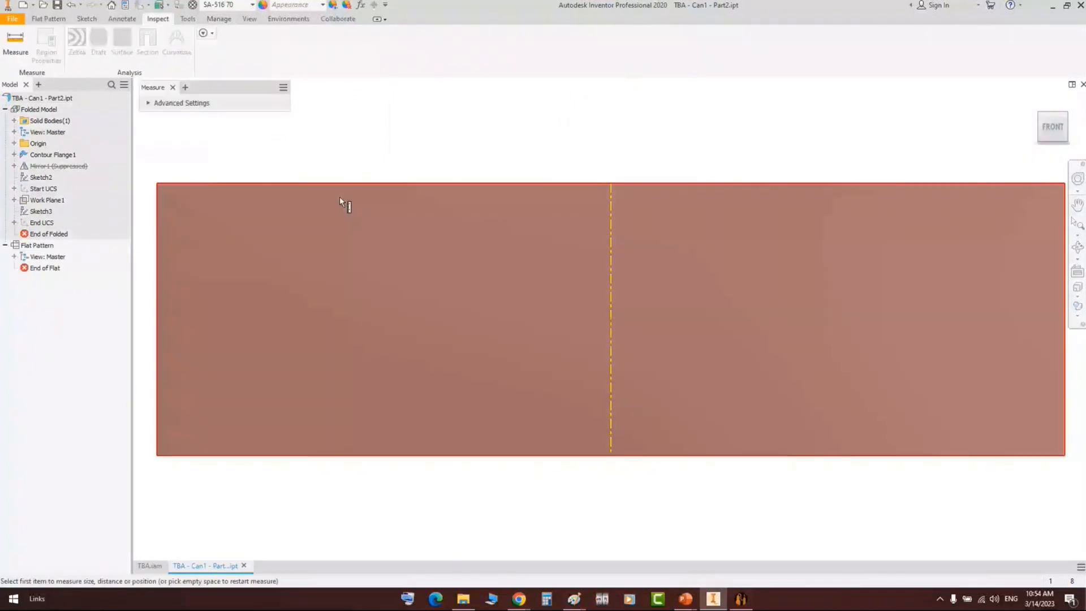
{"action": "left_click", "coordinate": [339, 183]}
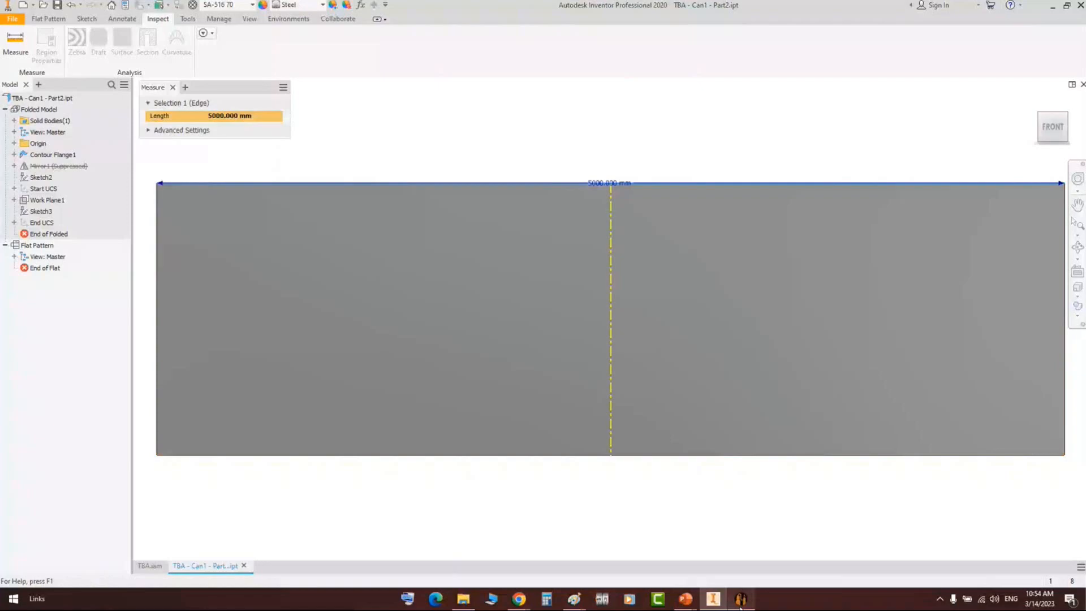
- Compare Part2's measured length with the shell courses grid in Static Equipment Generator, and close the part in Inventor
{"action": "left_click", "coordinate": [740, 601]}
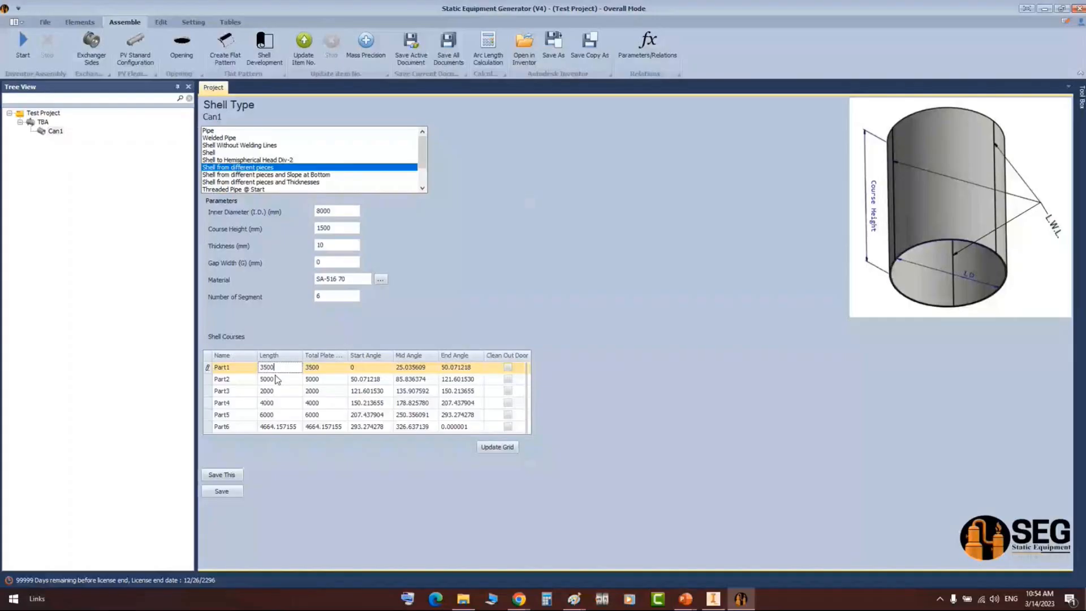
{"action": "key", "text": "alt+Tab"}
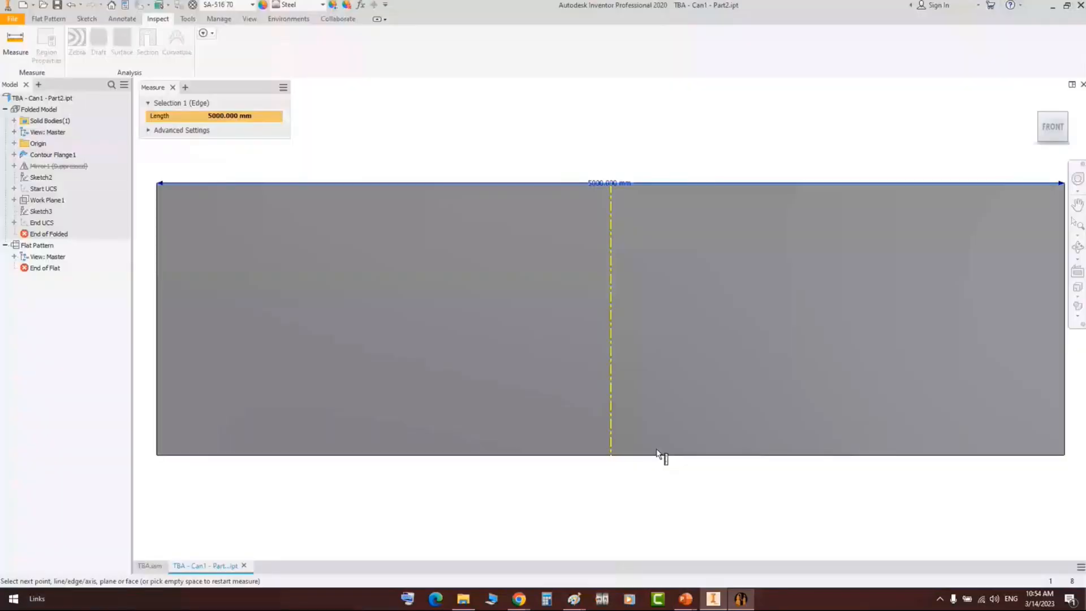
{"action": "key", "text": "Escape"}
{"action": "left_click", "coordinate": [1083, 84]}
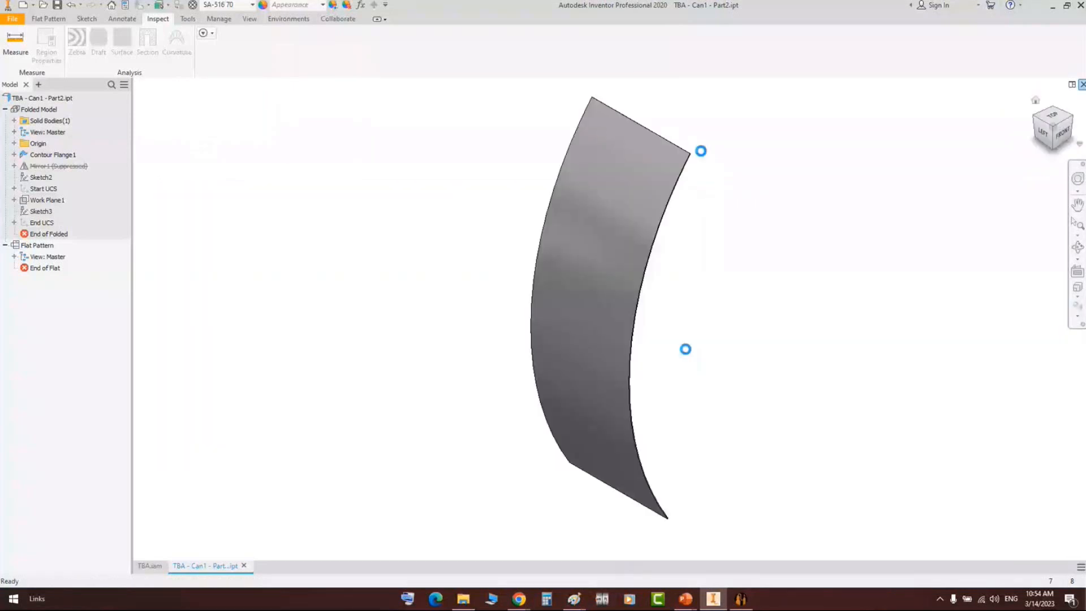
{"action": "left_click", "coordinate": [1083, 85]}
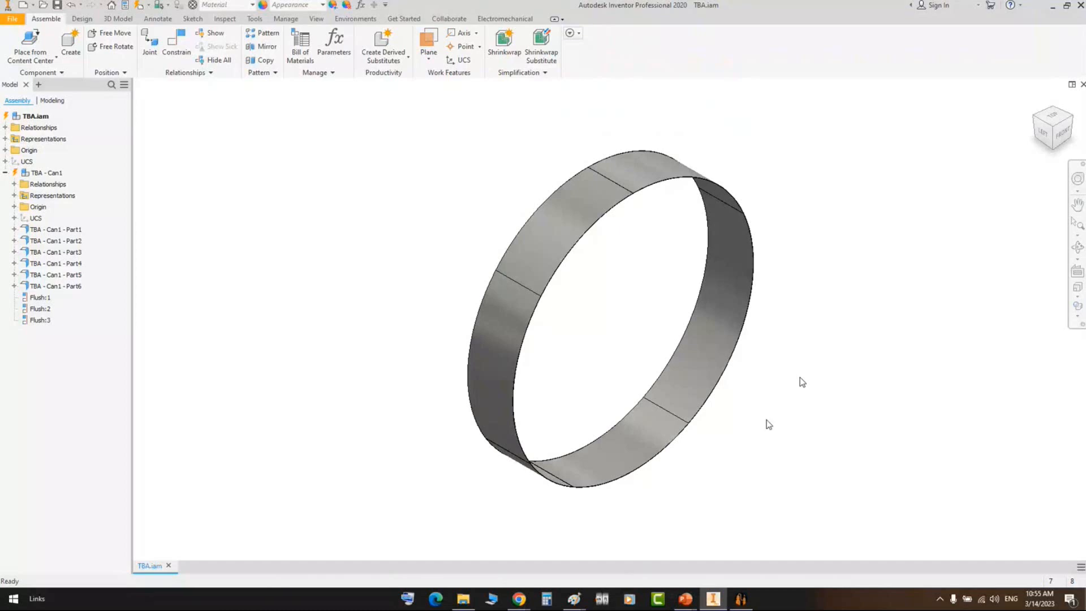
- In Static Equipment Generator, check Part6's length and change Can1's shell type to Shell from different pieces and Slope at Bottom
{"action": "left_click", "coordinate": [741, 599]}
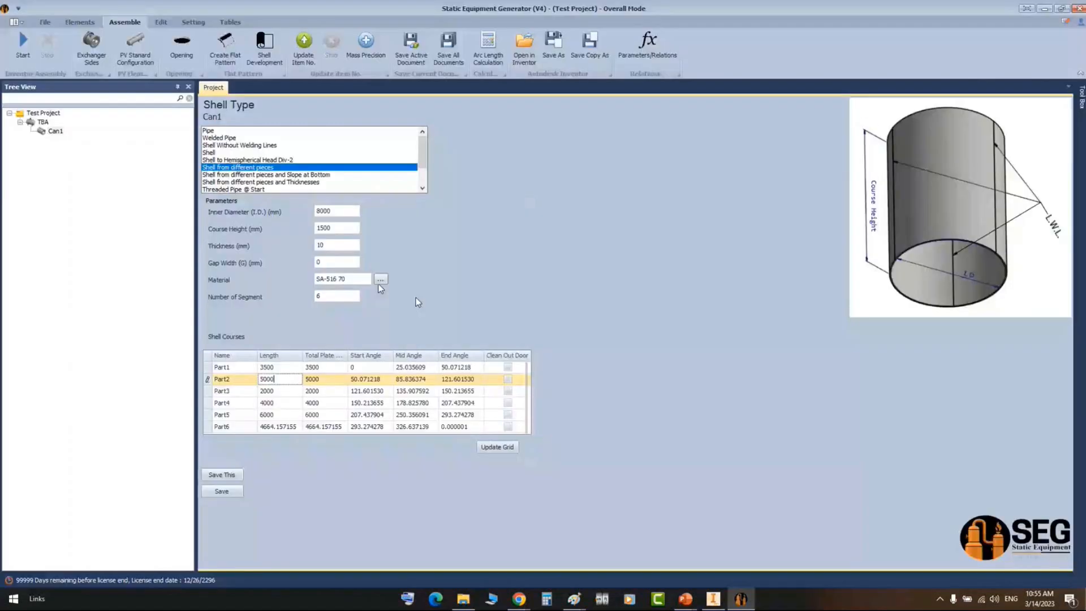
{"action": "left_click", "coordinate": [278, 427]}
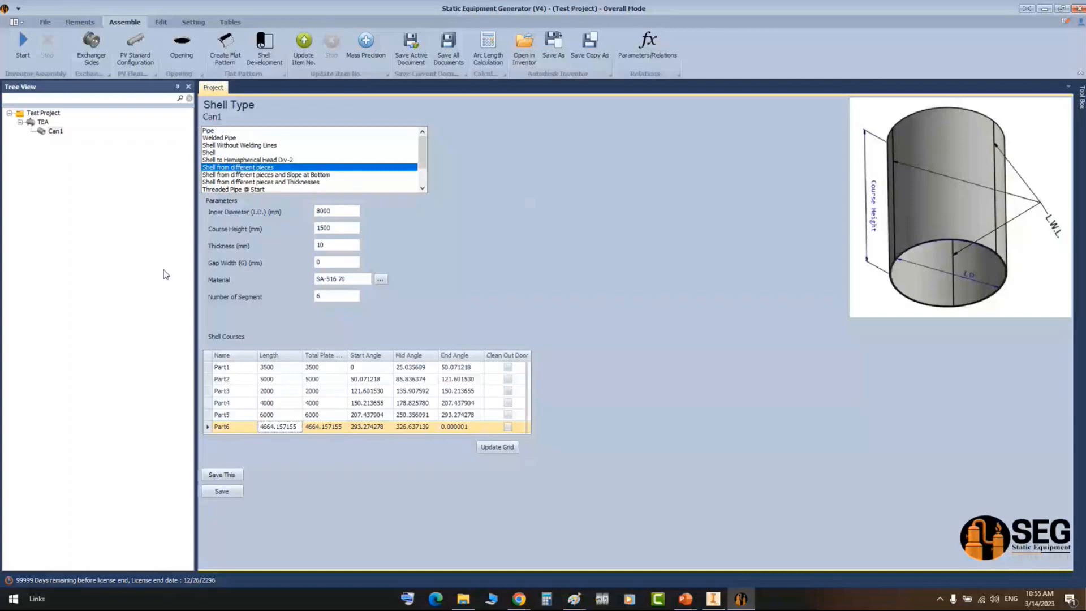
{"action": "left_click", "coordinate": [243, 175]}
{"action": "key", "text": "Return"}
{"action": "left_click", "coordinate": [161, 23]}
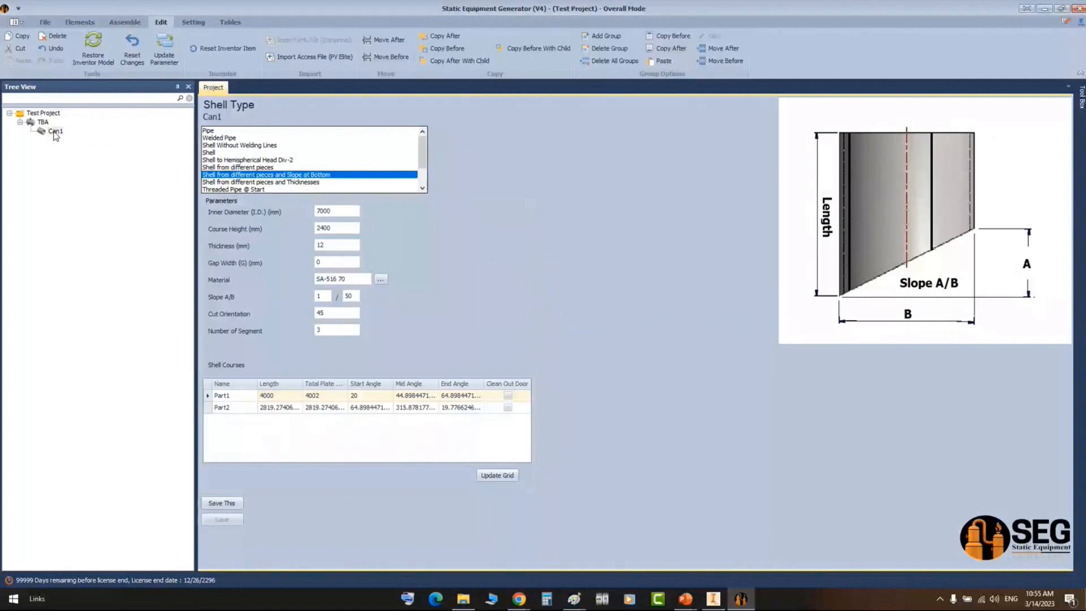
{"action": "left_click", "coordinate": [261, 175]}
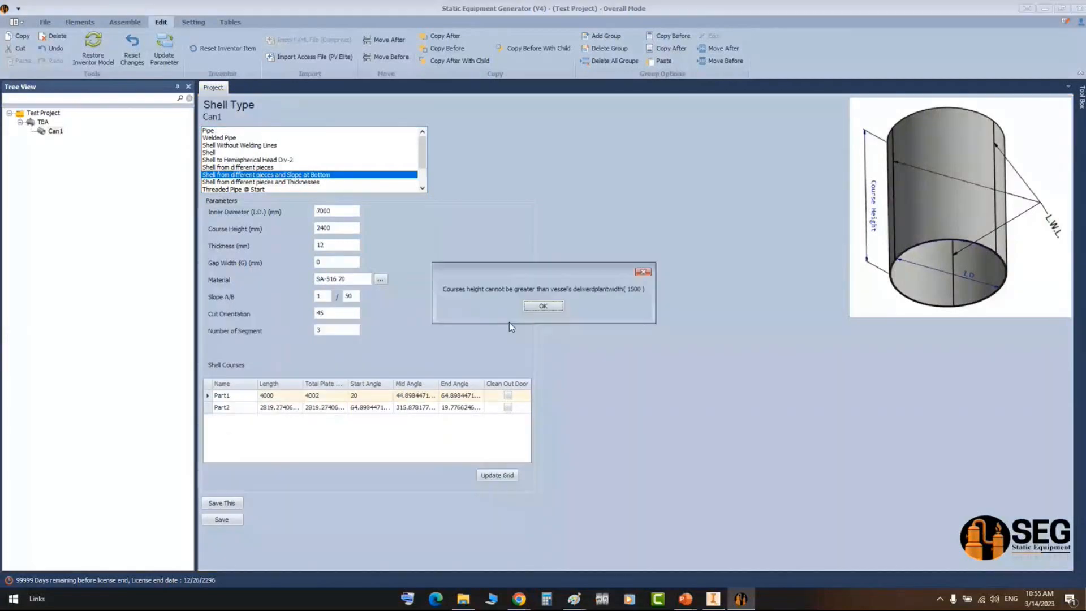
{"action": "left_click", "coordinate": [542, 306]}
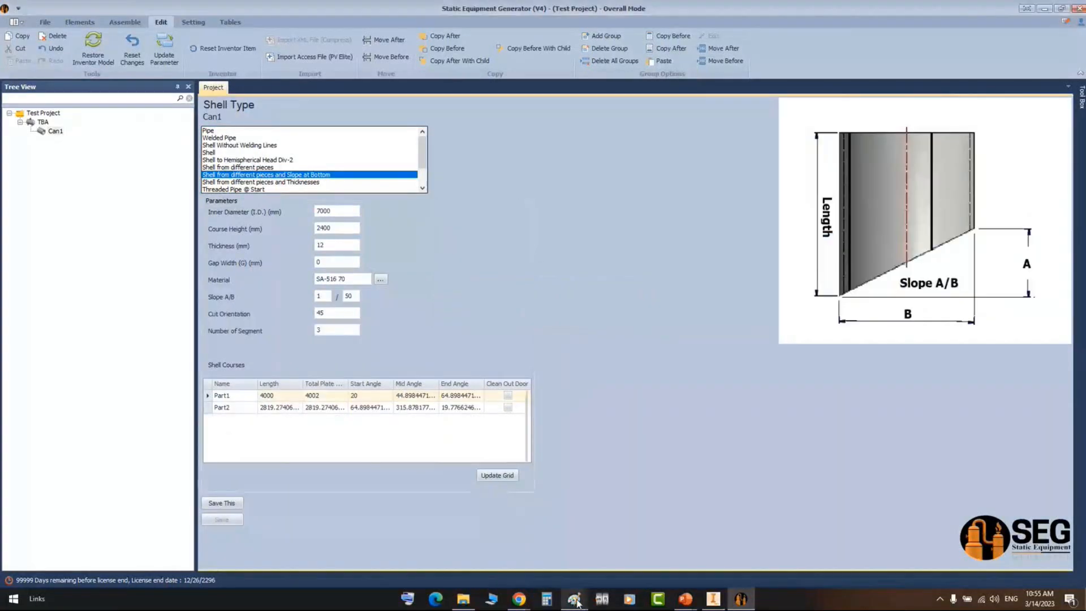
- Switch to Paint, close the framed model tree screenshot and draw a black rectangle about 527 by 507 px on a blank canvas
{"action": "mouse_move", "coordinate": [583, 600]}
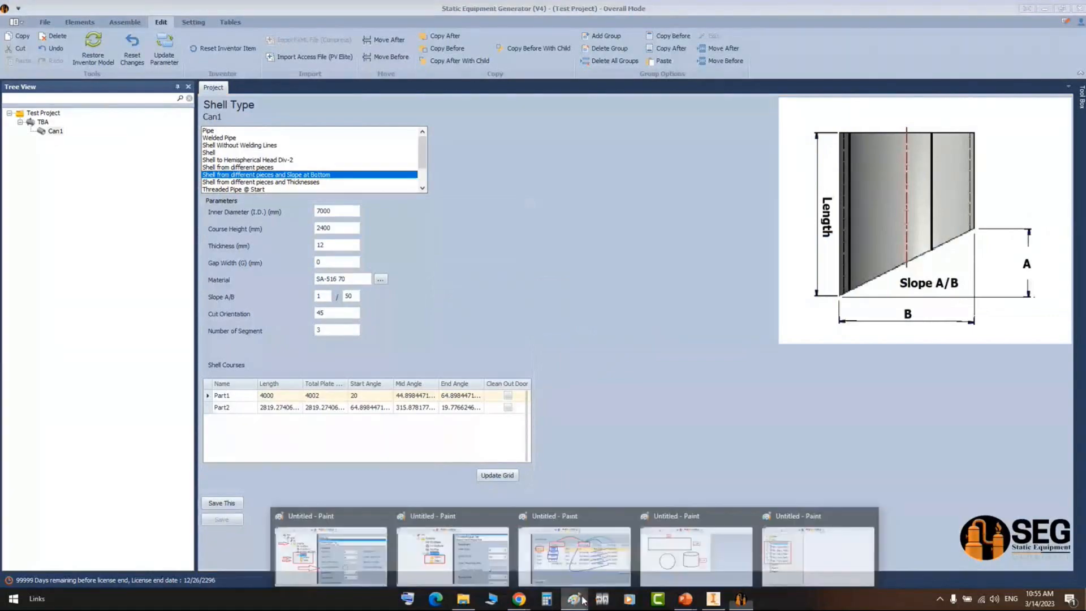
{"action": "left_click", "coordinate": [817, 556]}
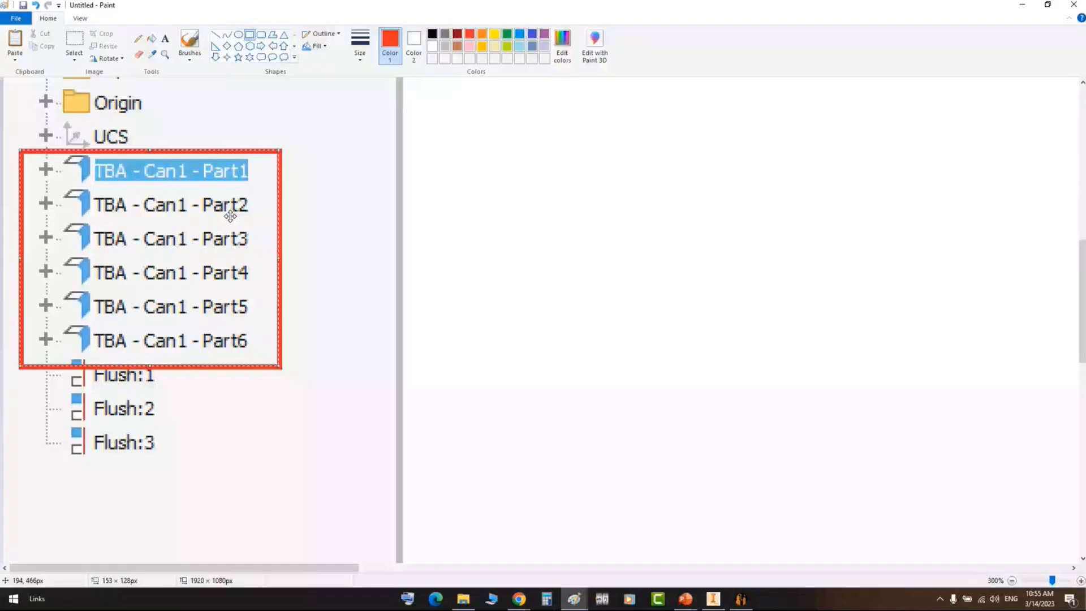
{"action": "key", "text": "alt+F4"}
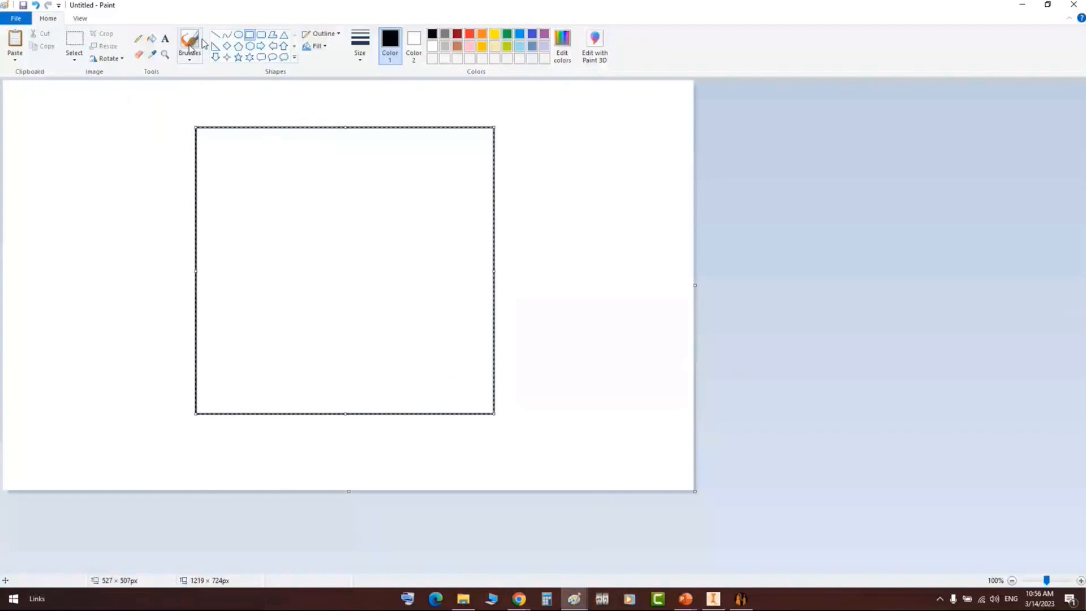
- Draw a sloped line from the rectangle's lower-right corner to its left side and erase the rectangle's outline below it
{"action": "left_click", "coordinate": [216, 34]}
{"action": "left_click_drag", "start_coordinate": [494, 414], "coordinate": [195, 378]}
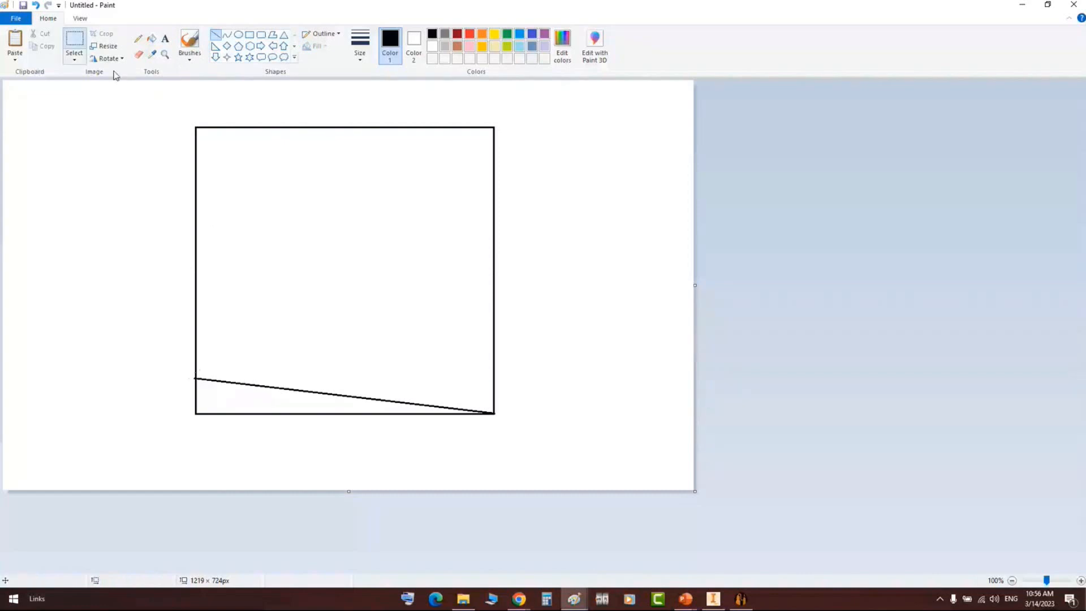
{"action": "left_click", "coordinate": [74, 43]}
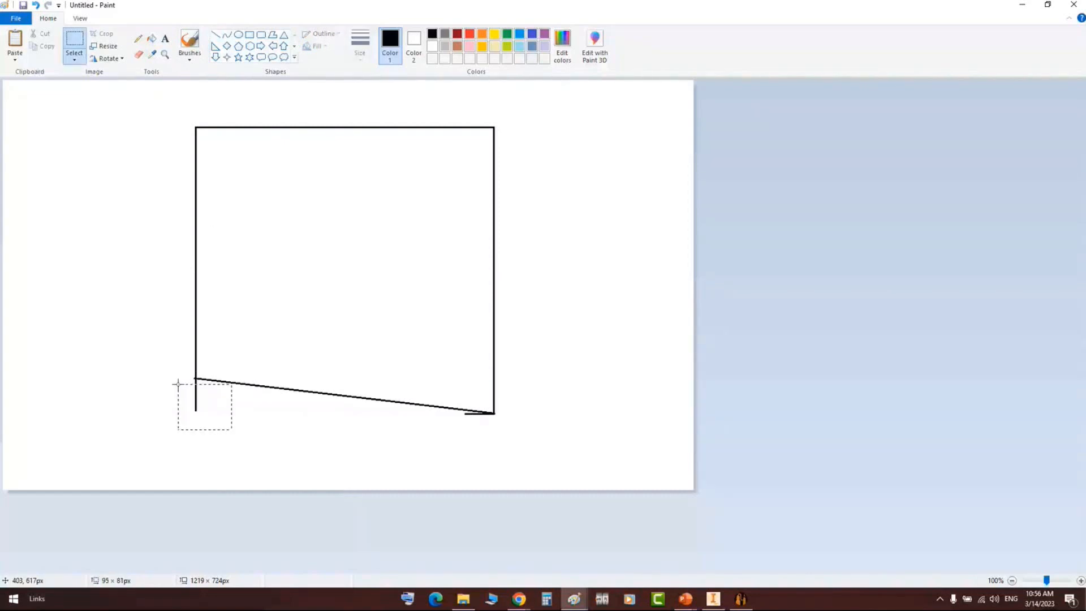
{"action": "left_click_drag", "start_coordinate": [177, 383], "coordinate": [177, 387]}
{"action": "key", "text": "Delete"}
{"action": "scroll", "coordinate": [456, 430], "scroll_direction": "up", "scroll_amount": 2, "text": "ctrl"}
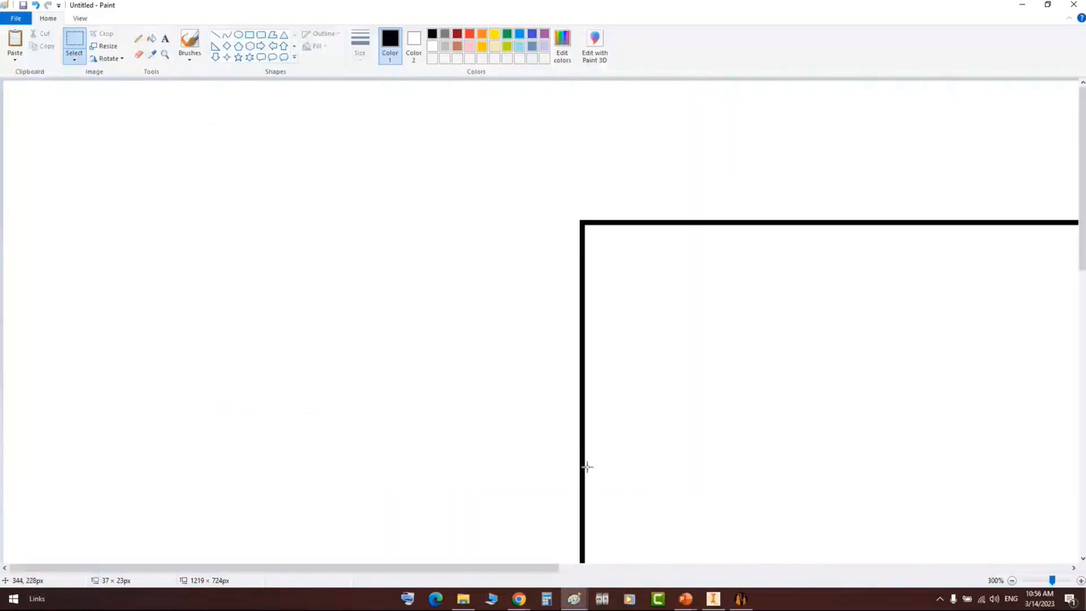
{"action": "scroll", "coordinate": [587, 466], "scroll_direction": "down", "scroll_amount": 3}
{"action": "left_click_drag", "start_coordinate": [399, 567], "coordinate": [897, 576]}
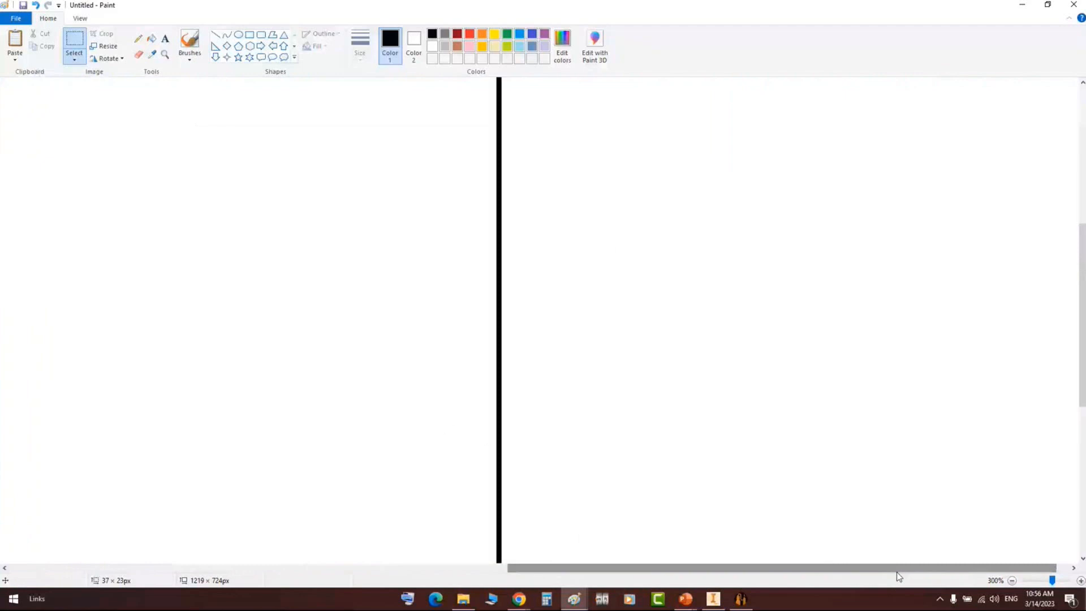
{"action": "scroll", "coordinate": [625, 490], "scroll_direction": "down", "scroll_amount": 2}
{"action": "scroll", "coordinate": [624, 490], "scroll_direction": "down", "scroll_amount": 5}
{"action": "left_click_drag", "start_coordinate": [400, 355], "coordinate": [470, 375]}
{"action": "key", "text": "Delete"}
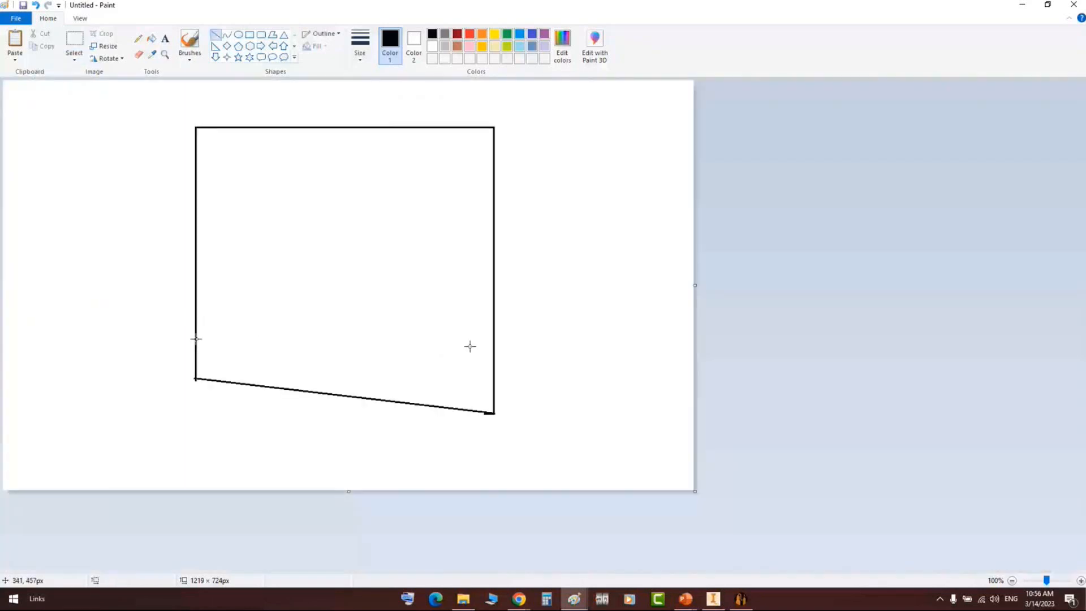
- Add a horizontal line about 524 px long above the sloped bottom and divide the bottom course with two vertical seams
{"action": "left_click_drag", "start_coordinate": [195, 339], "coordinate": [492, 341]}
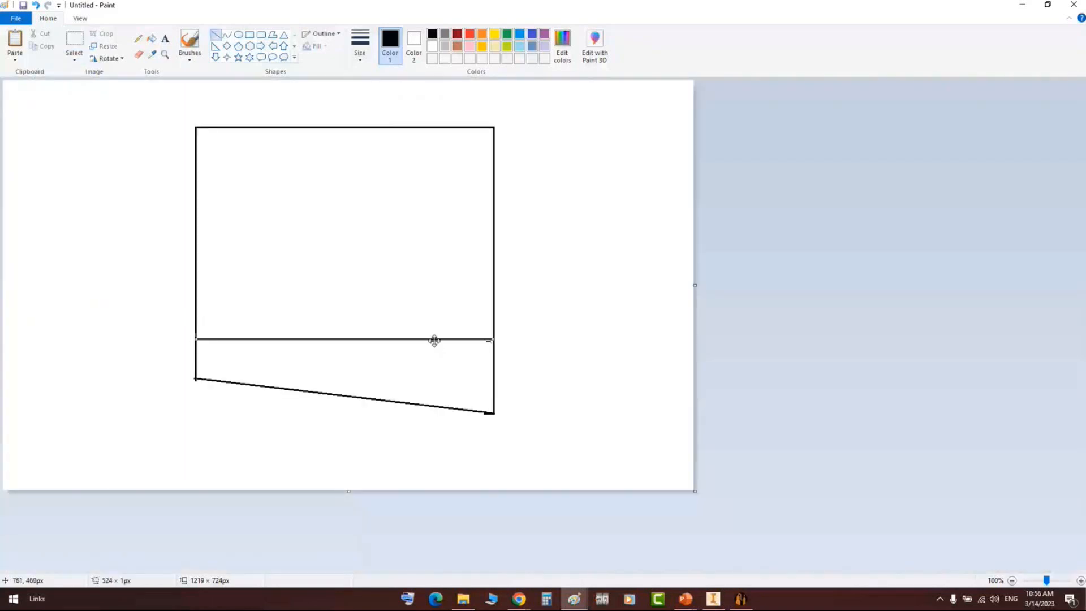
{"action": "left_click_drag", "start_coordinate": [423, 405], "coordinate": [422, 338]}
{"action": "left_click_drag", "start_coordinate": [275, 385], "coordinate": [275, 339]}
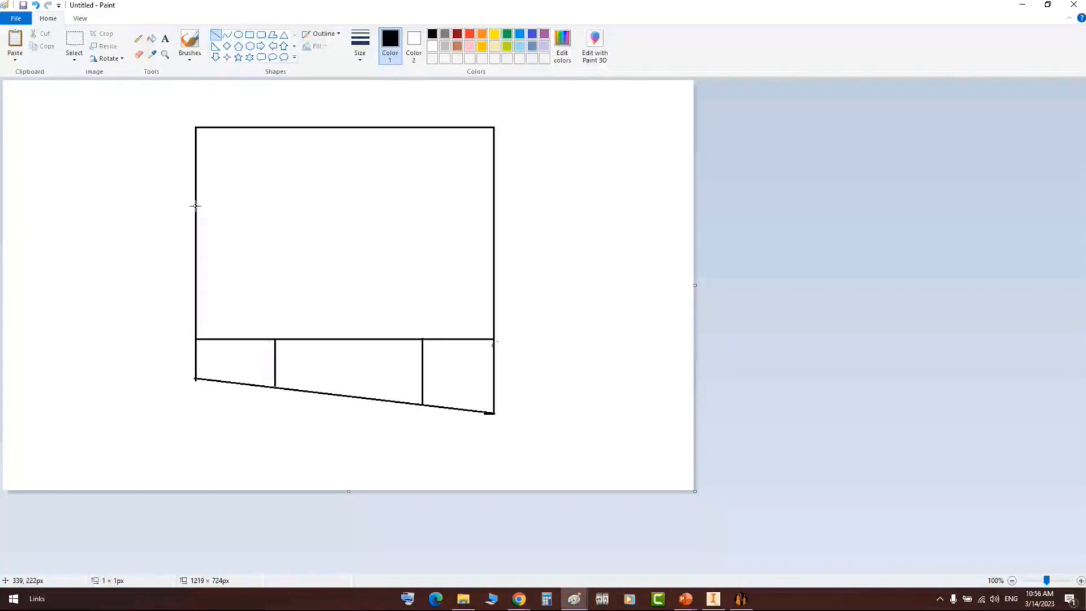
- Add a second horizontal line across the upper part of the shell and divide the middle course with three vertical seams
{"action": "left_click_drag", "start_coordinate": [195, 205], "coordinate": [494, 206]}
{"action": "left_click_drag", "start_coordinate": [345, 338], "coordinate": [345, 206]}
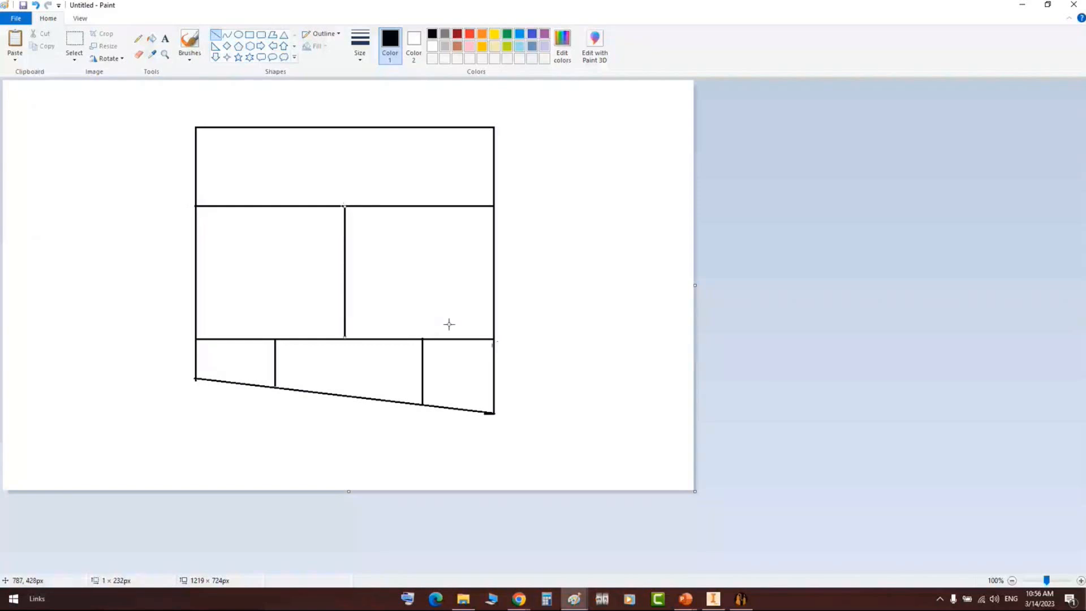
{"action": "left_click_drag", "start_coordinate": [462, 338], "coordinate": [462, 206]}
{"action": "left_click_drag", "start_coordinate": [231, 338], "coordinate": [229, 208]}
- Draw a left-pointing arrow about 200 by 66 px toward the sloped bottom course and frame that course with a red rectangle
{"action": "left_click", "coordinate": [618, 366]}
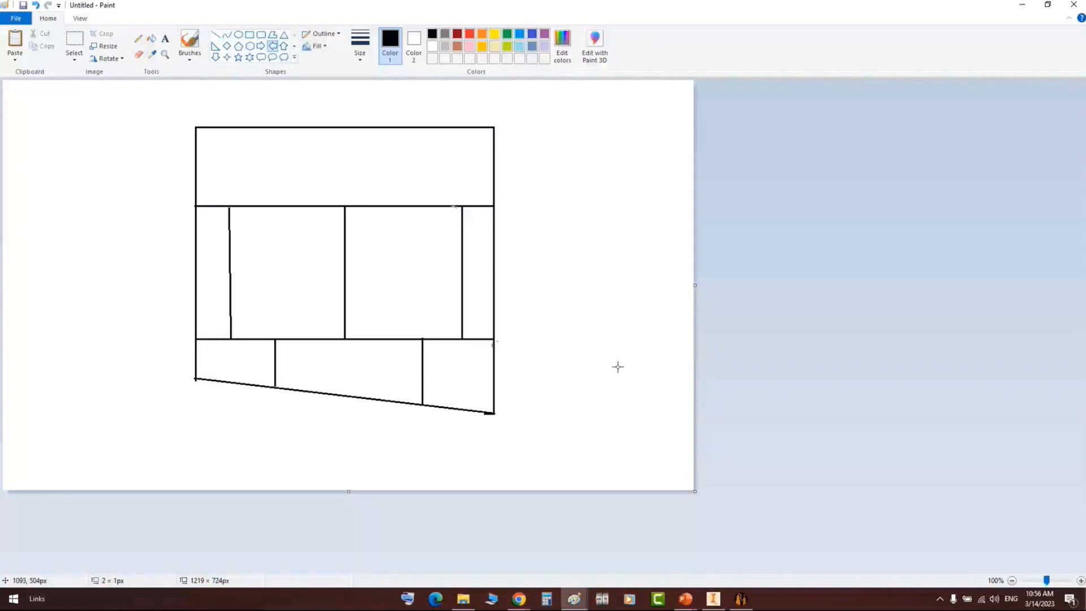
{"action": "left_click_drag", "start_coordinate": [622, 365], "coordinate": [509, 402]}
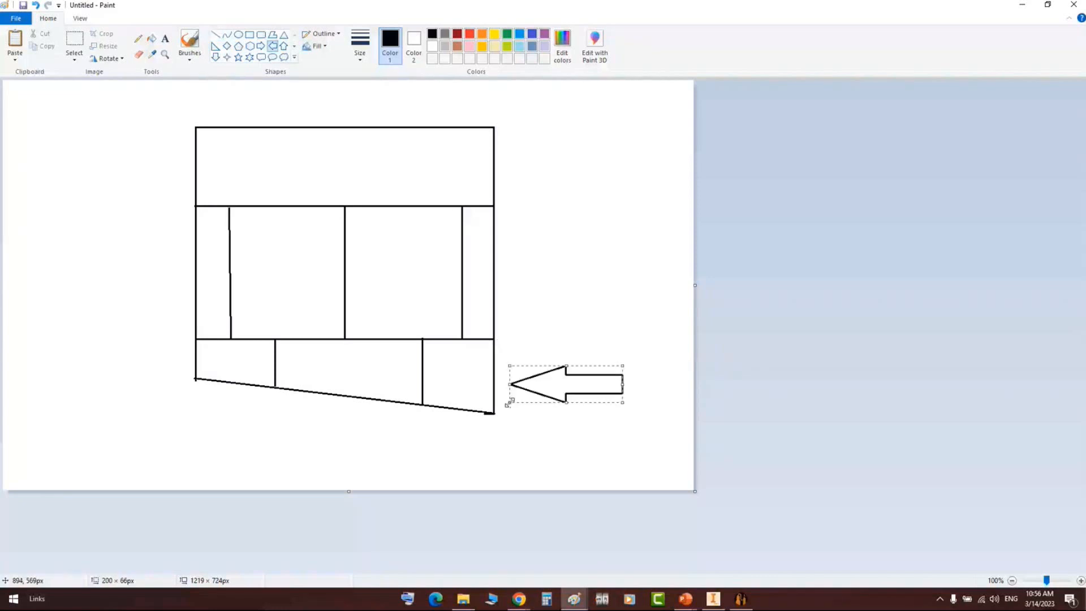
{"action": "left_click", "coordinate": [249, 35]}
{"action": "left_click", "coordinate": [469, 34]}
{"action": "mouse_move", "coordinate": [189, 335]}
{"action": "left_mouse_down"}
{"action": "mouse_move", "coordinate": [510, 443]}
{"action": "mouse_move", "coordinate": [503, 432]}
{"action": "left_mouse_up"}
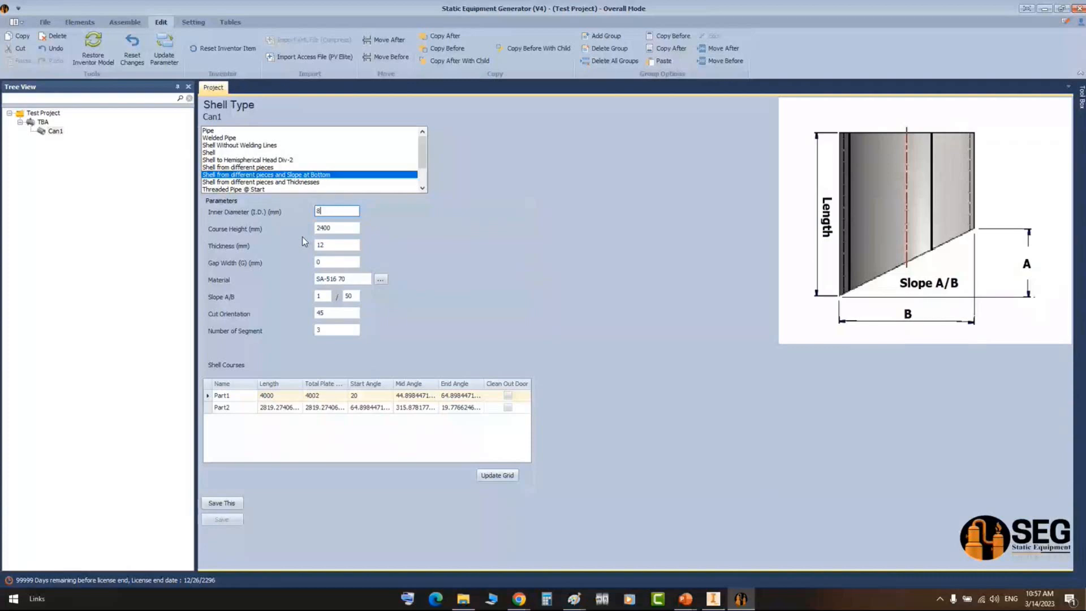
- In Static Equipment Generator, set Can1's inner diameter to 8000 mm, course height to 1500 mm and thickness to 10 mm
{"action": "type", "text": "000"}
{"action": "key", "text": "Tab"}
{"action": "type", "text": "1500"}
{"action": "key", "text": "Tab"}
{"action": "type", "text": "10"}
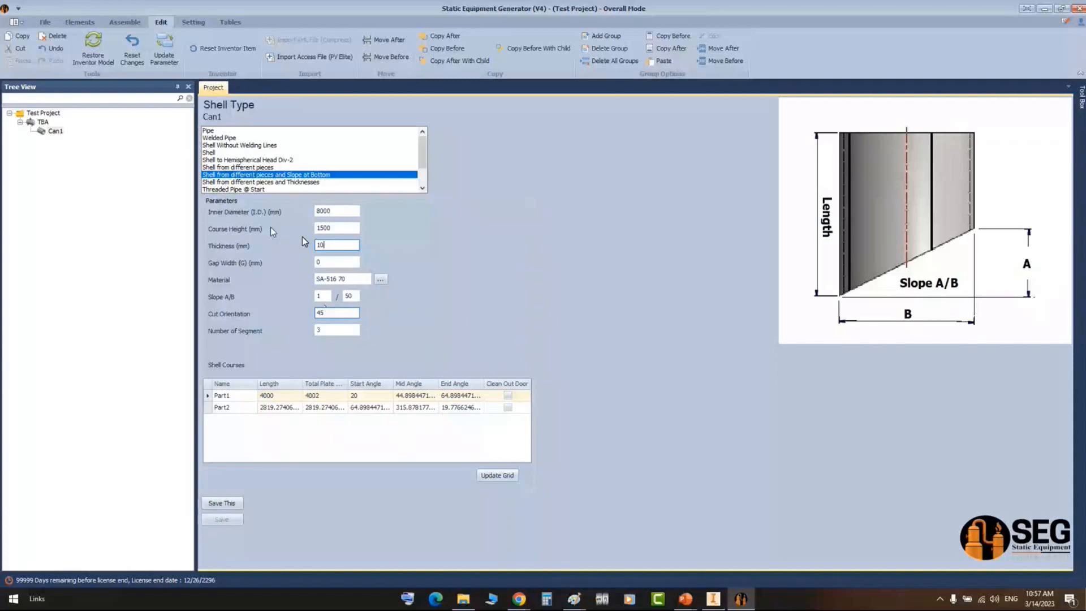
- Set Can1's cut orientation to 90 and its number of segments to 5
{"action": "double_click", "coordinate": [324, 312]}
{"action": "type", "text": "90"}
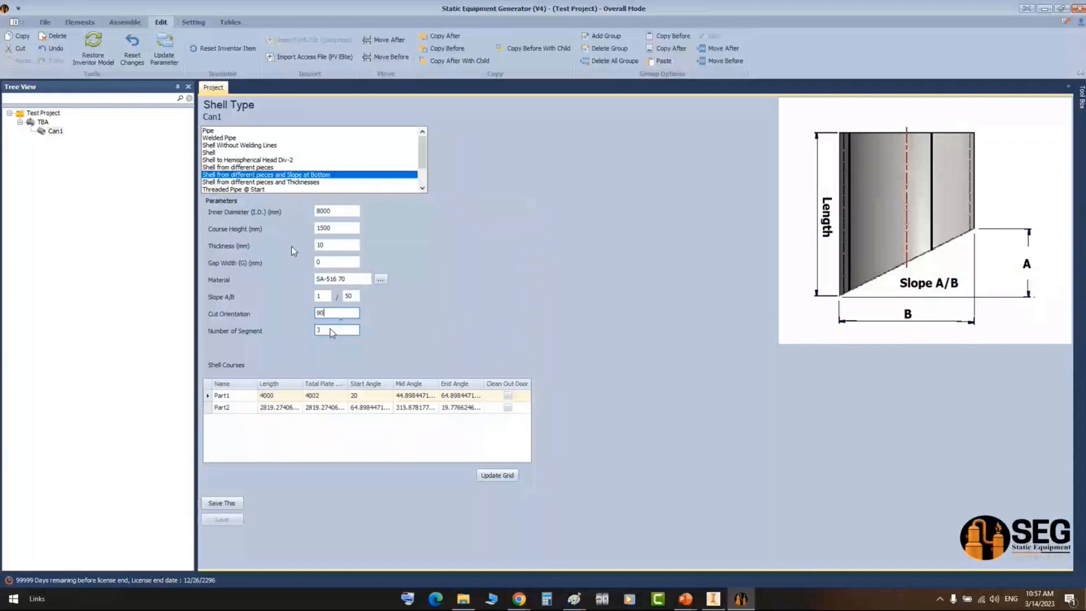
{"action": "key", "text": "Tab"}
{"action": "type", "text": "5"}
{"action": "key", "text": "Tab"}
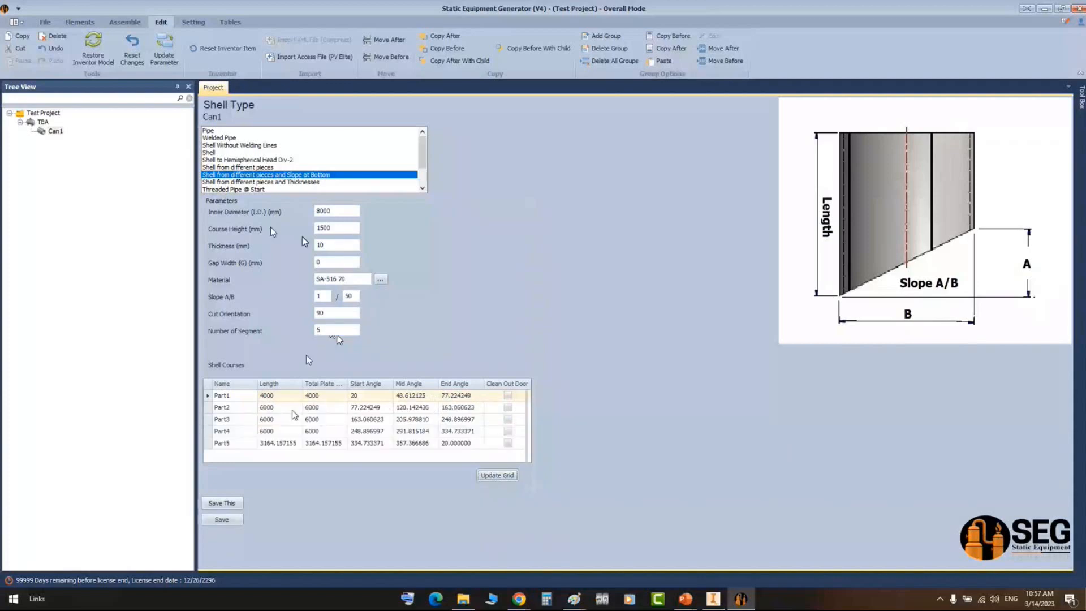
- Set Part3's length to 4500 and Part1's start angle to 0, and update the shell courses grid
{"action": "left_click", "coordinate": [286, 419]}
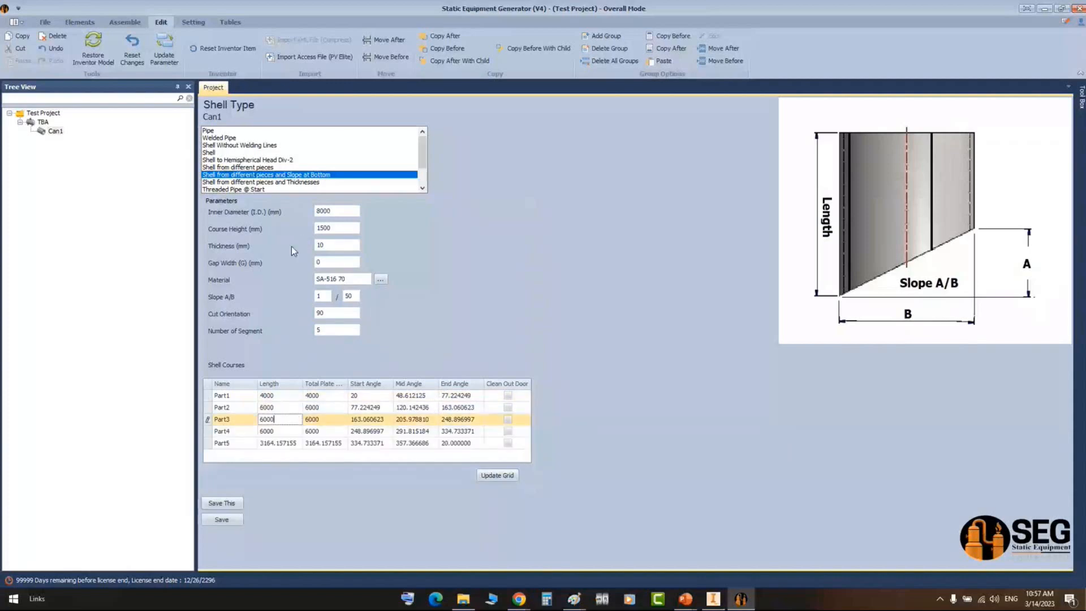
{"action": "left_click_drag", "start_coordinate": [276, 419], "coordinate": [229, 421]}
{"action": "type", "text": "4500"}
{"action": "left_click", "coordinate": [510, 476]}
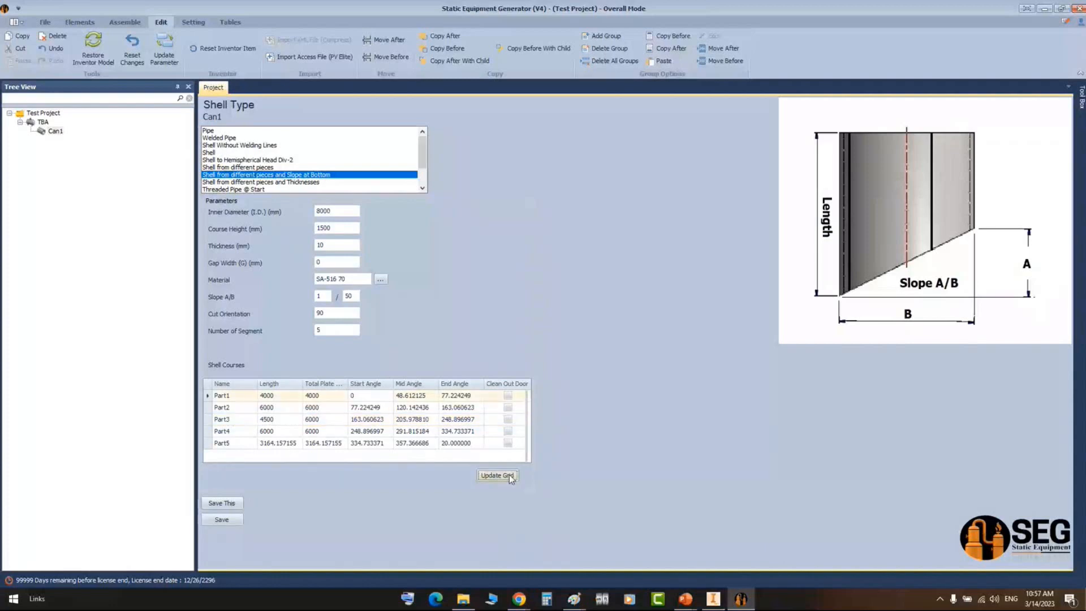
{"action": "left_click", "coordinate": [509, 476]}
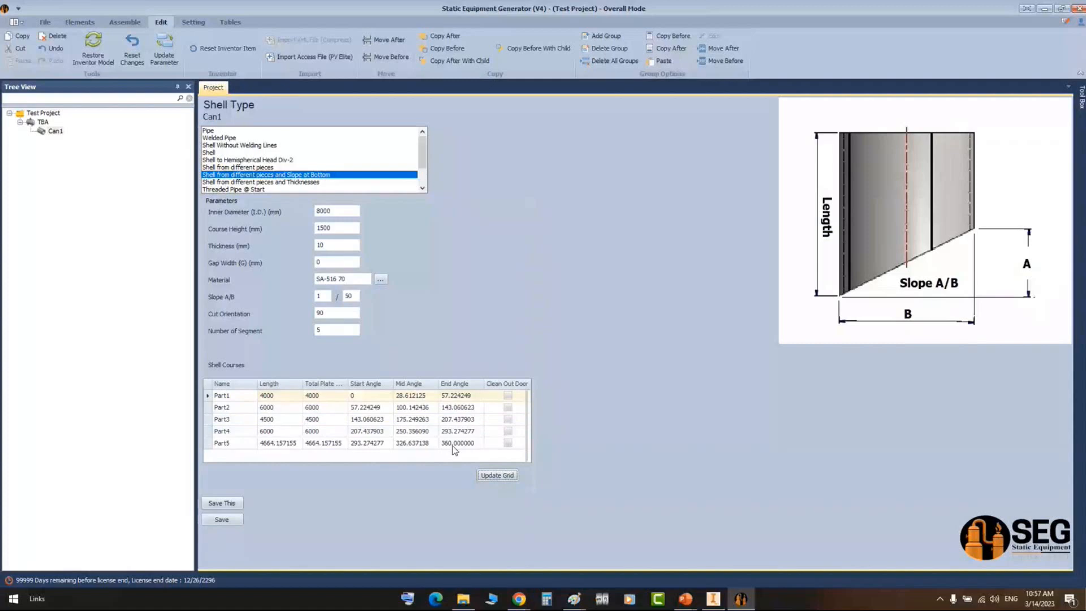
- Switch to Paint, open the annotated shell courses screenshot and frame its Update Grid button with a blue rectangle
{"action": "left_click", "coordinate": [574, 598]}
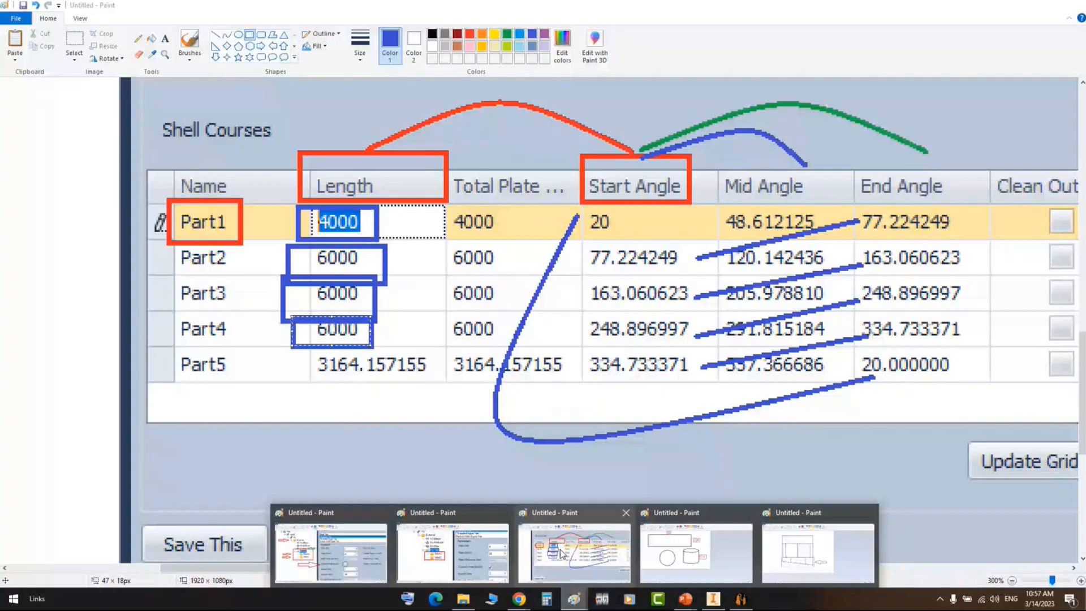
{"action": "left_click", "coordinate": [561, 553]}
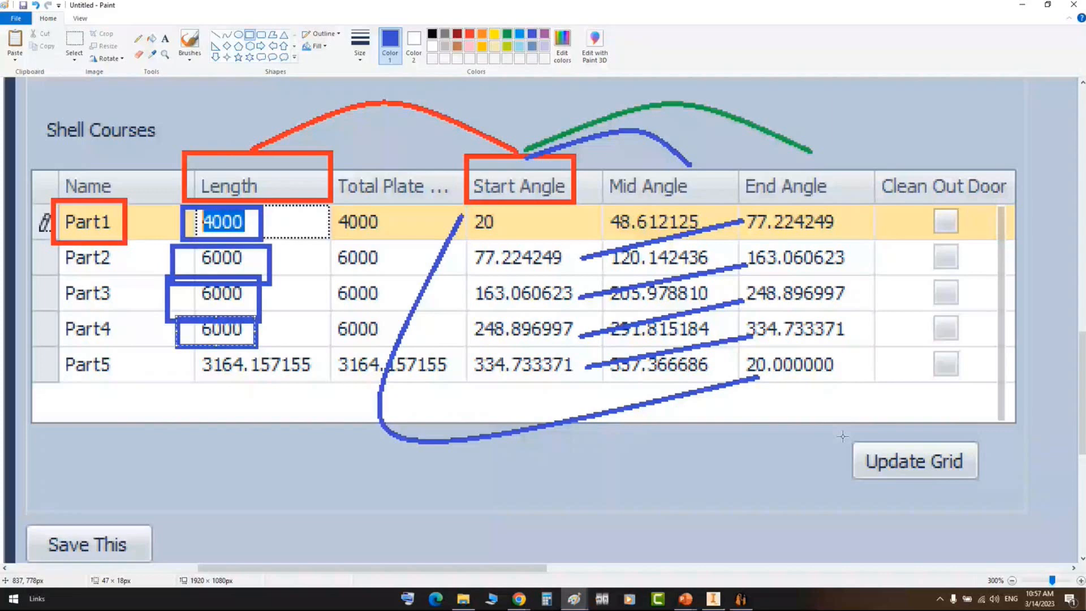
{"action": "left_click_drag", "start_coordinate": [837, 433], "coordinate": [994, 490]}
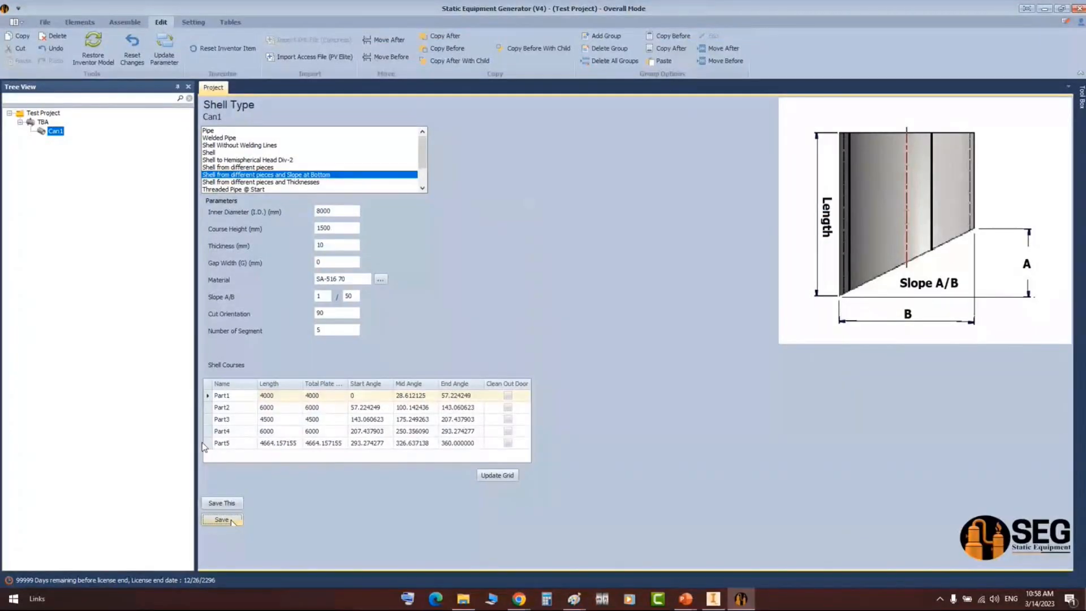
- In Static Equipment Generator, save Can1's shell and save the equipment settings with the direction set to Bottom to Top
{"action": "left_click", "coordinate": [221, 519]}
{"action": "left_click", "coordinate": [193, 22]}
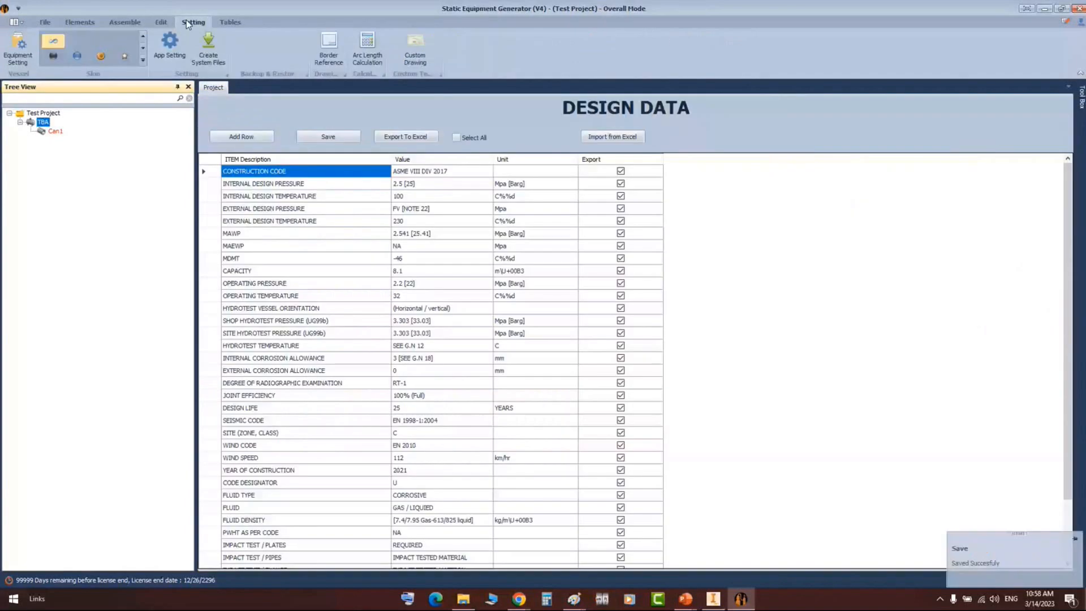
{"action": "left_click", "coordinate": [17, 48]}
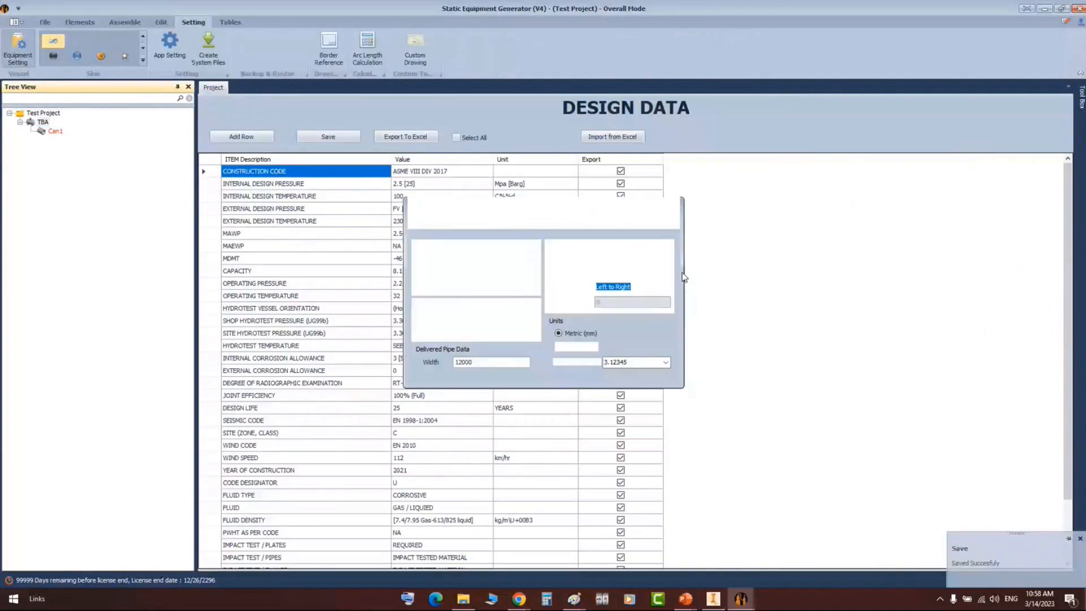
{"action": "left_click", "coordinate": [652, 287]}
{"action": "left_click", "coordinate": [646, 309]}
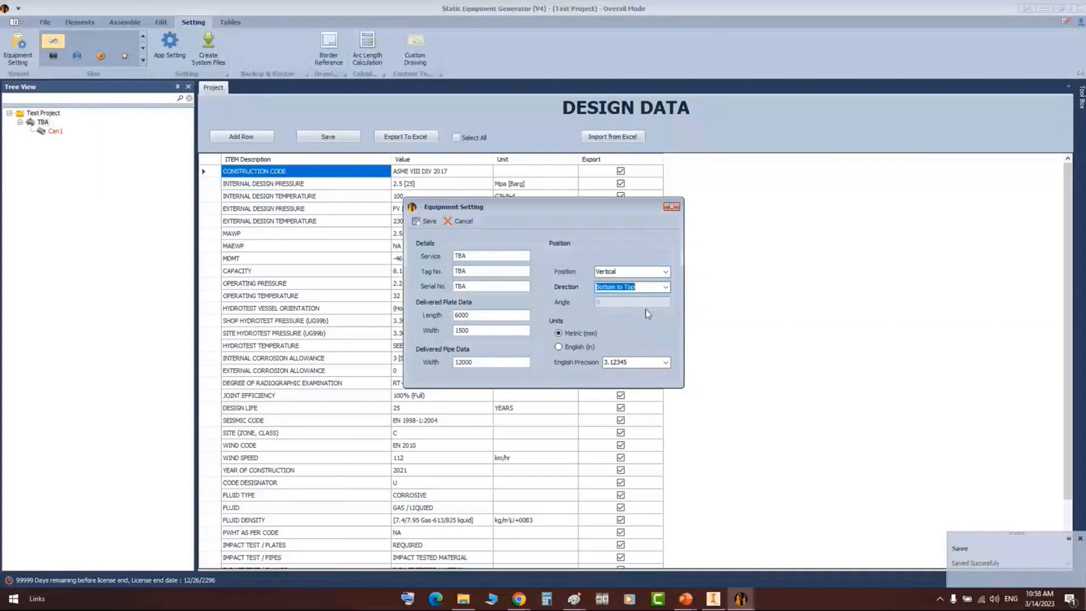
{"action": "left_click", "coordinate": [426, 222]}
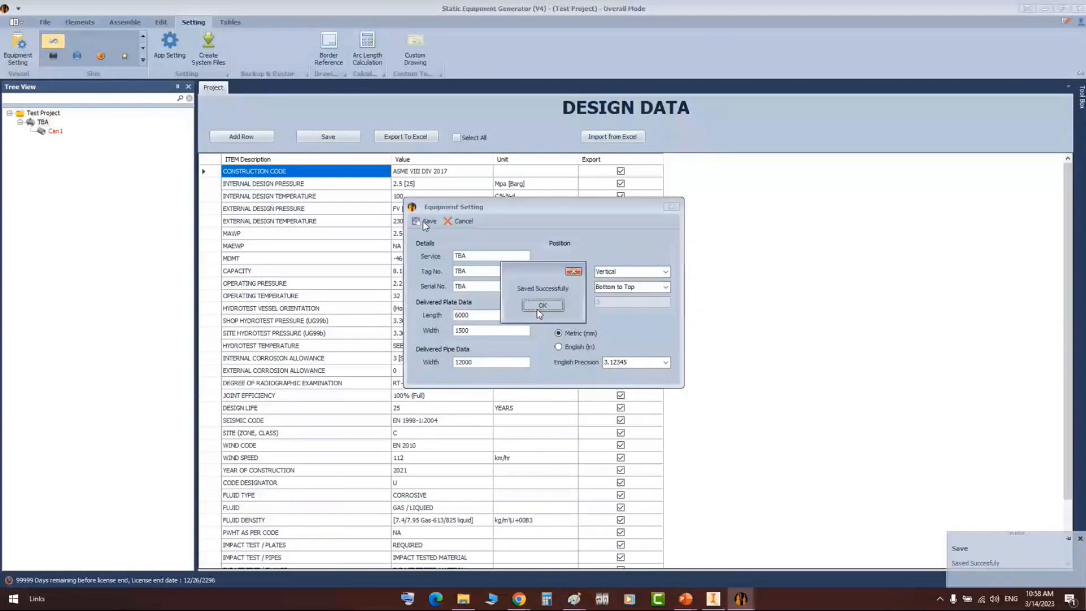
{"action": "left_click", "coordinate": [542, 306]}
- Start the Inventor assembly of the TBA vessel and view the sloped shell from the back
{"action": "left_click", "coordinate": [31, 45]}
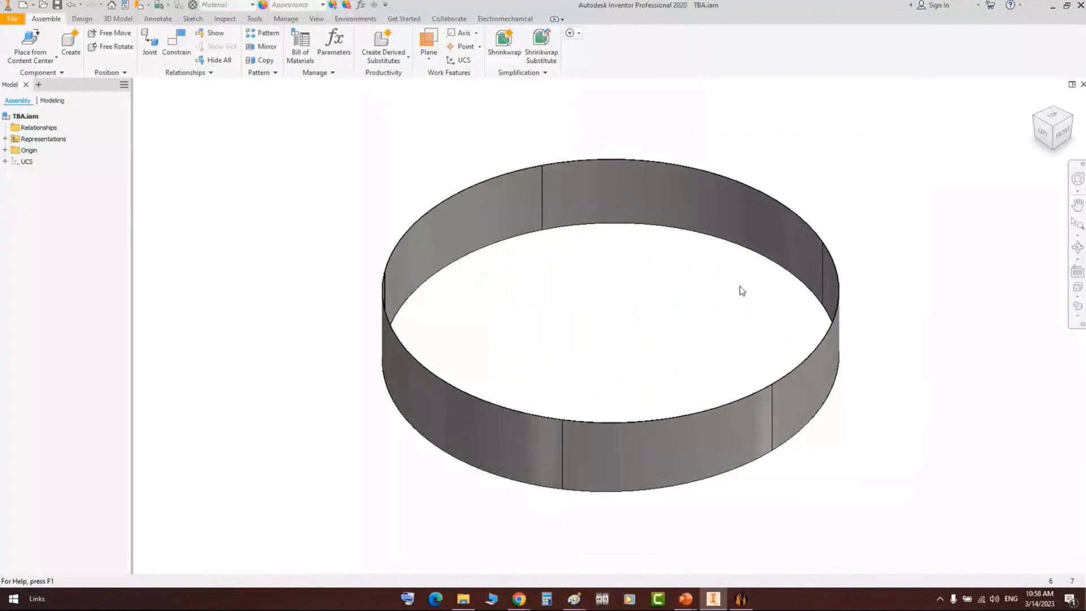
{"action": "left_click", "coordinate": [1044, 142]}
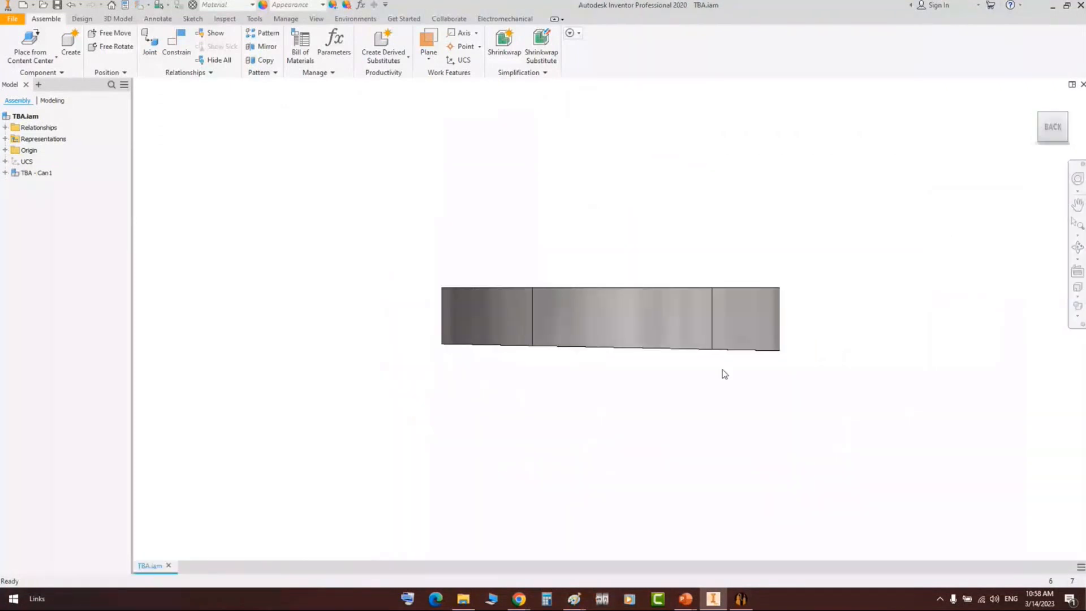
{"action": "scroll", "coordinate": [735, 379], "scroll_direction": "down", "scroll_amount": 3}
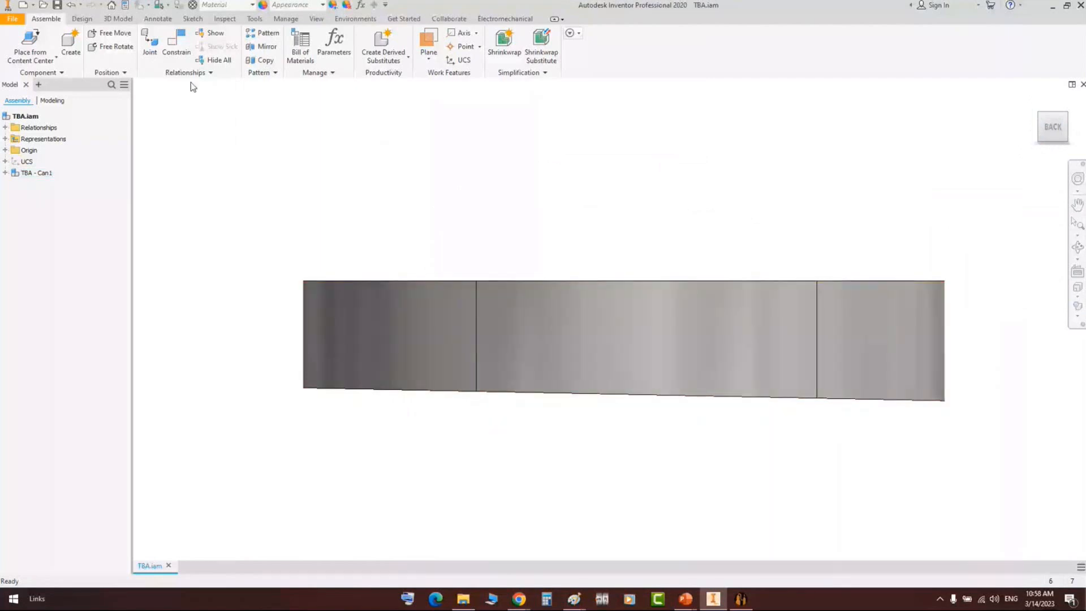
- Create a new Inventor drawing and place an enlarged back view of the TBA assembly as its base view
{"action": "left_click", "coordinate": [25, 5]}
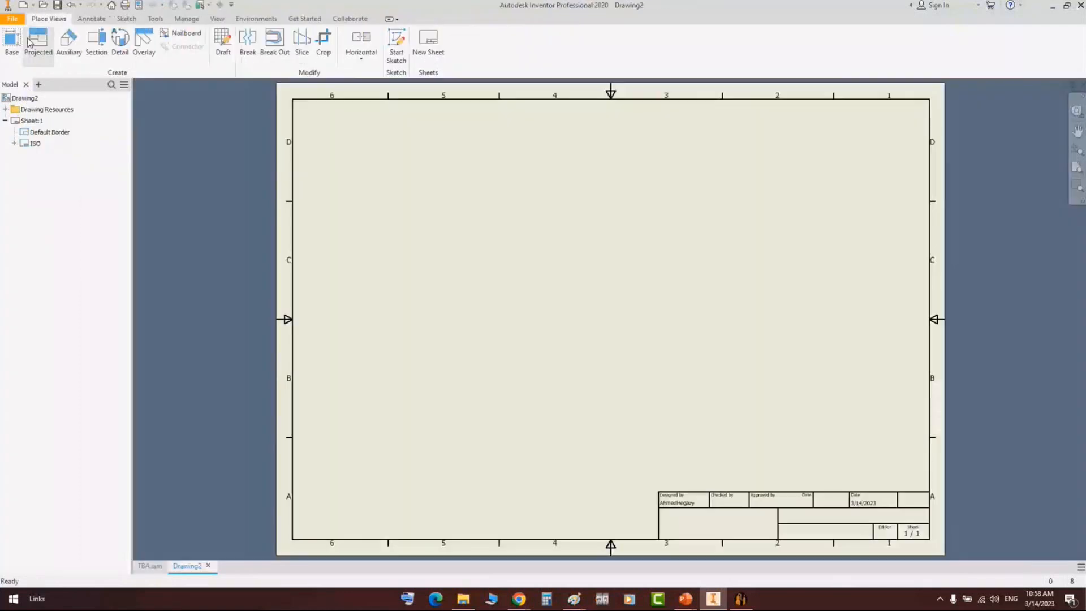
{"action": "left_click", "coordinate": [11, 42]}
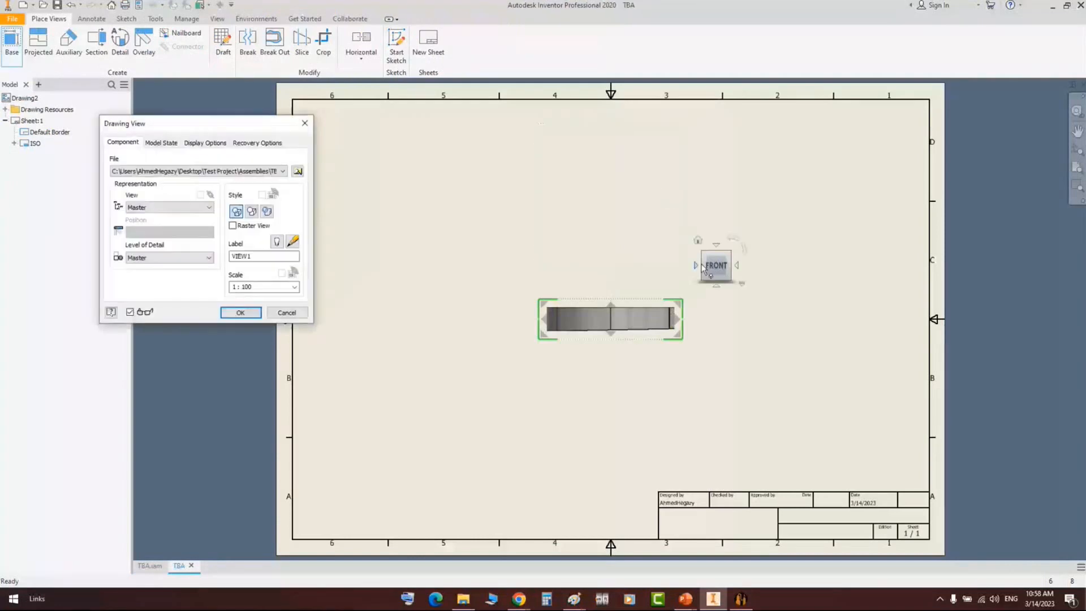
{"action": "left_click", "coordinate": [696, 265]}
{"action": "left_click", "coordinate": [271, 287]}
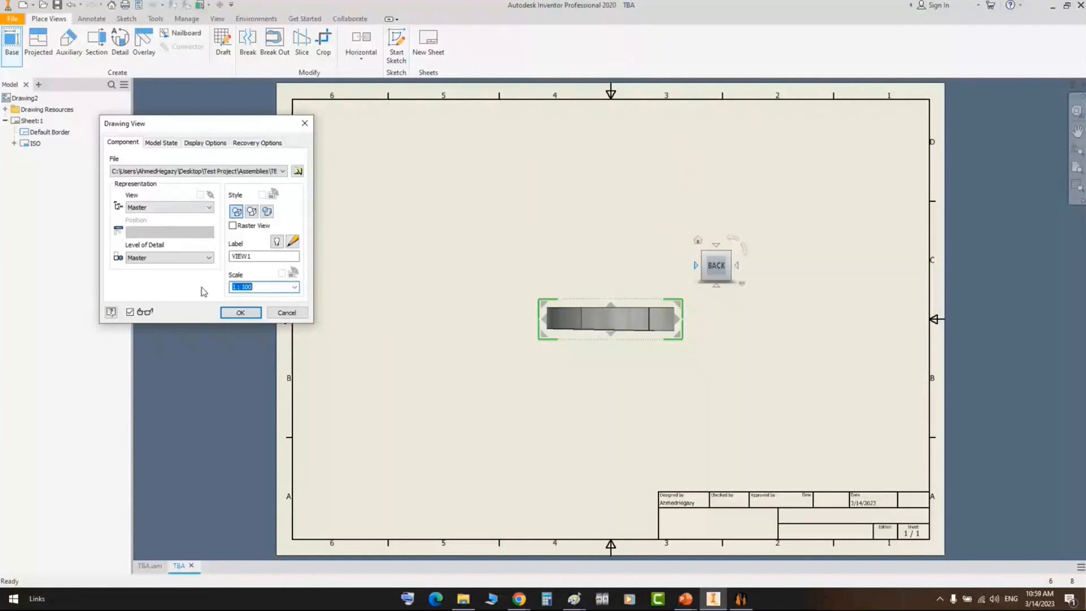
{"action": "key", "text": "Return"}
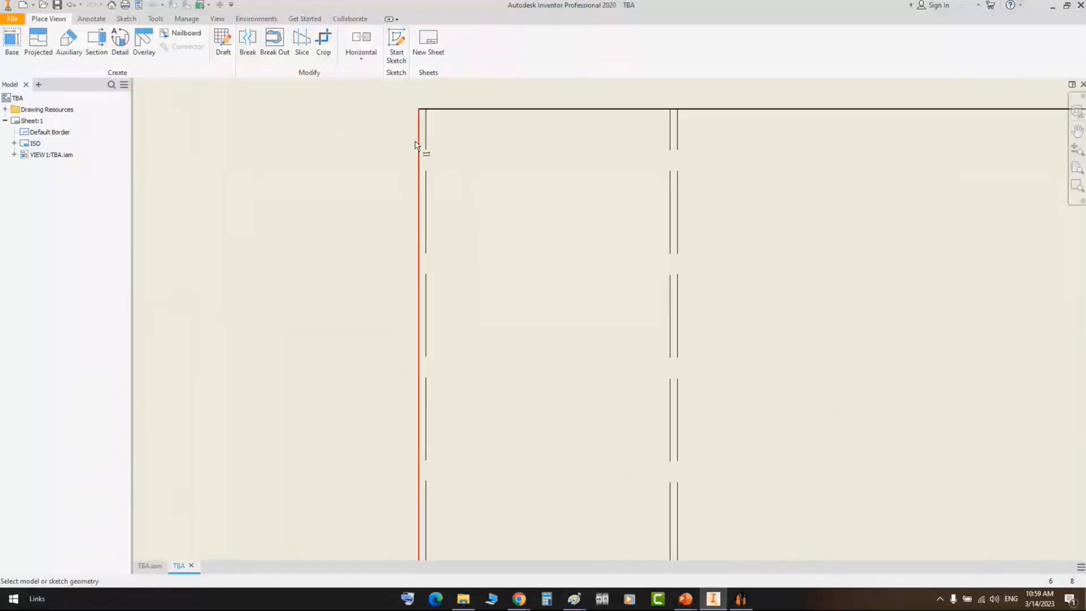
- Dimension the shell's vertical height at its short end and its tall end in the drawing view
{"action": "left_click", "coordinate": [418, 146]}
{"action": "scroll", "coordinate": [385, 161], "scroll_direction": "up", "scroll_amount": 8}
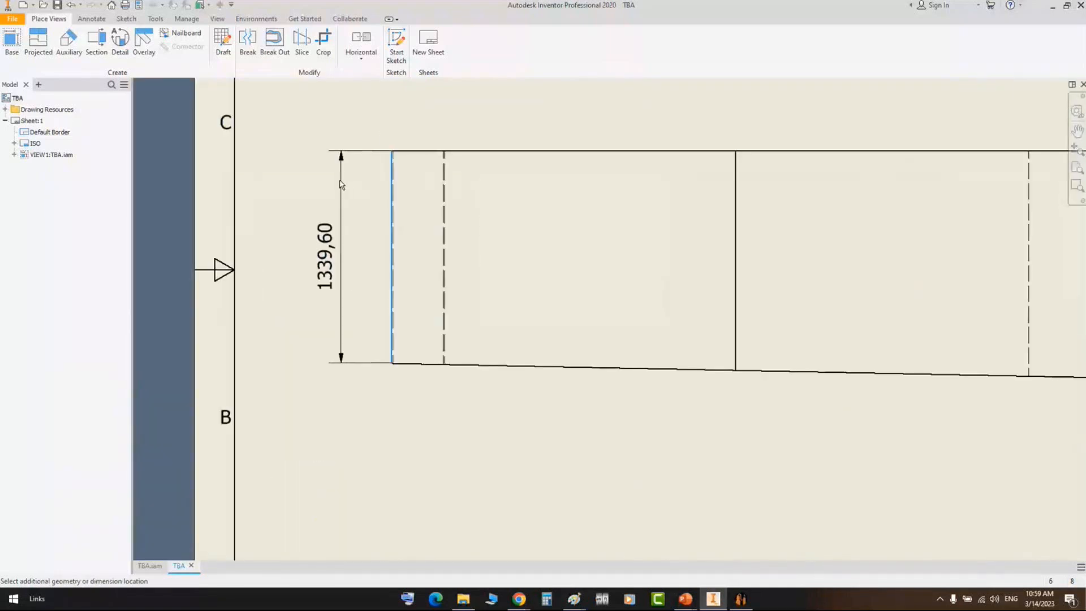
{"action": "left_click", "coordinate": [339, 181]}
{"action": "scroll", "coordinate": [339, 181], "scroll_direction": "up", "scroll_amount": 4}
{"action": "middle_click_drag", "start_coordinate": [548, 300], "coordinate": [600, 340]}
{"action": "scroll", "coordinate": [693, 320], "scroll_direction": "down", "scroll_amount": 5}
{"action": "scroll", "coordinate": [695, 323], "scroll_direction": "up", "scroll_amount": 5}
{"action": "middle_click_drag", "start_coordinate": [688, 359], "coordinate": [640, 351]}
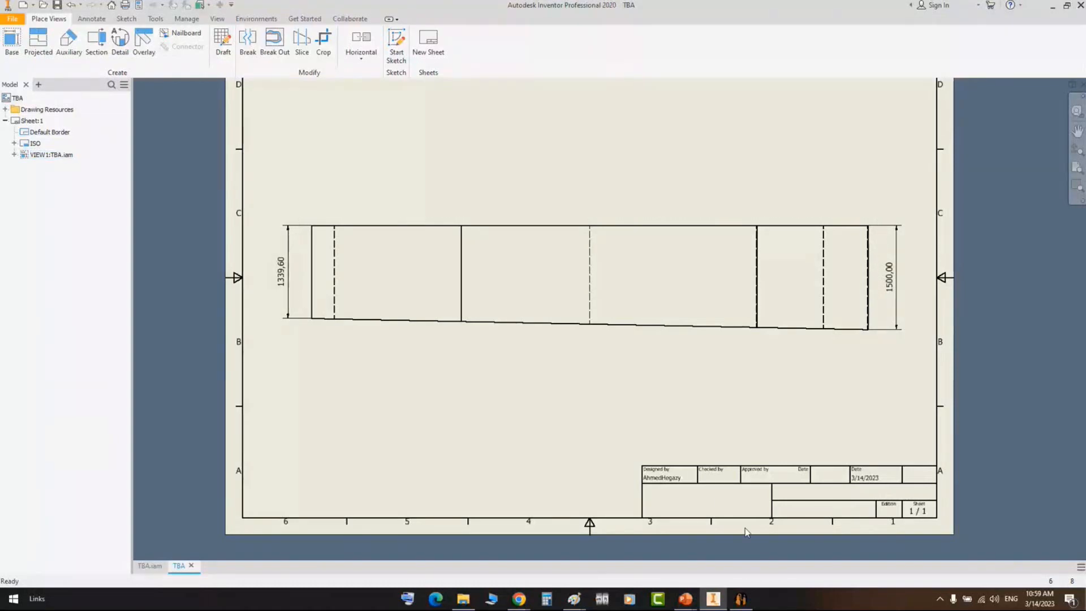
- Switch to Static Equipment Generator, set Can1's slope A/B to 1/25 and save the shell
{"action": "left_click", "coordinate": [742, 599]}
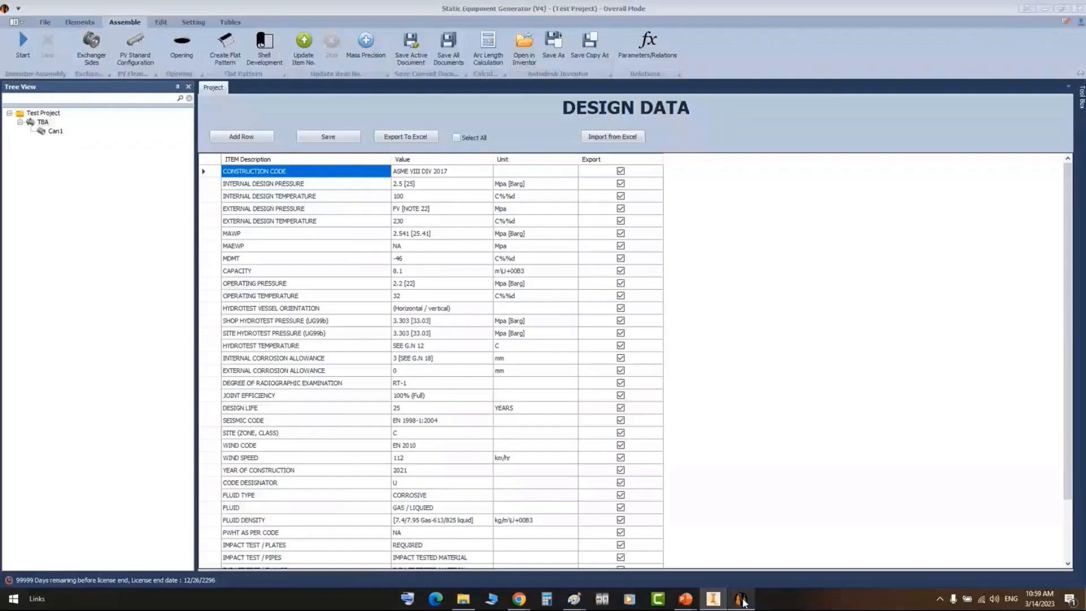
{"action": "left_click", "coordinate": [56, 132]}
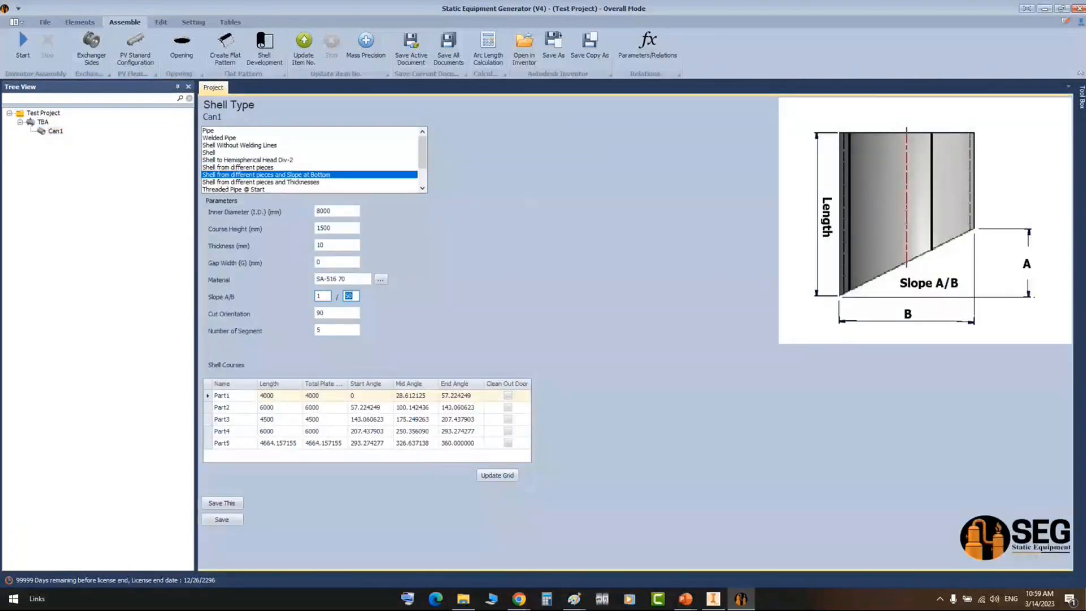
{"action": "type", "text": "25"}
{"action": "left_click", "coordinate": [222, 520]}
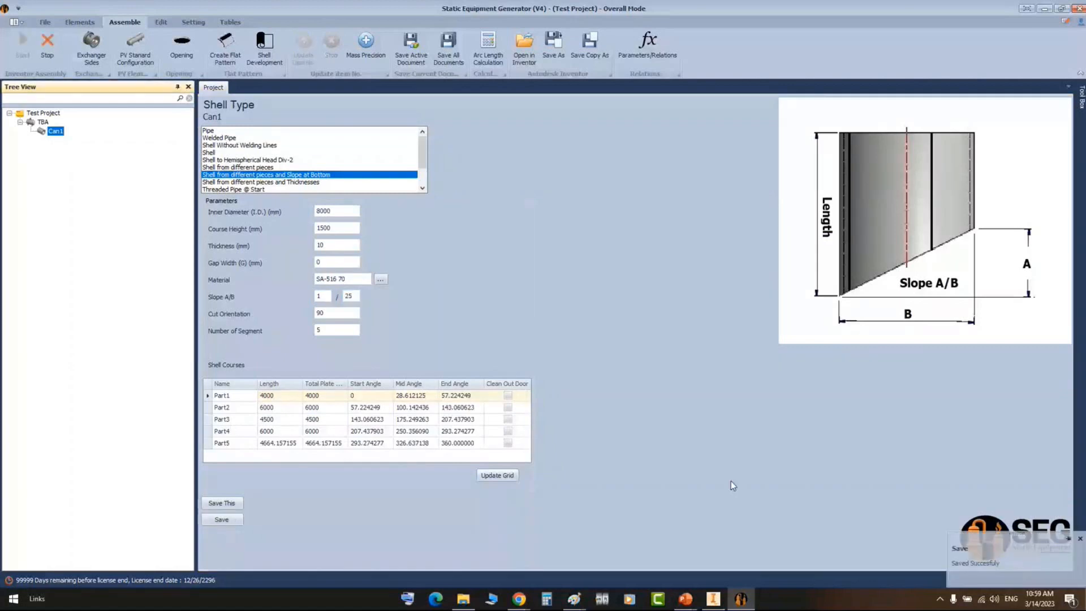
- Return to the TBA drawing in Inventor and check the height dimensions of the updated sloped shell
{"action": "left_click", "coordinate": [714, 601]}
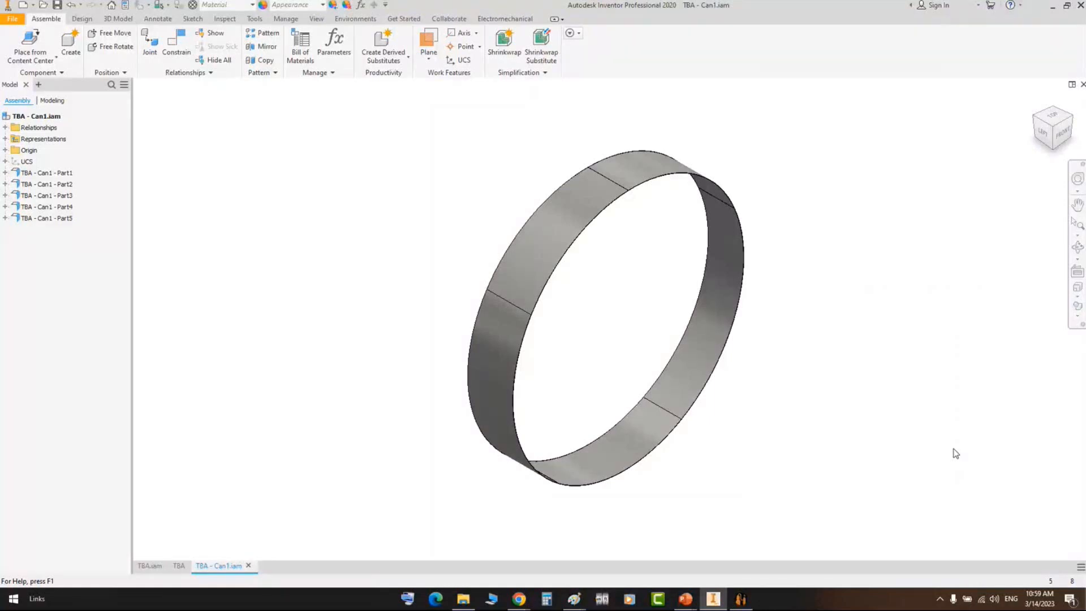
{"action": "key", "text": "ctrl+Tab"}
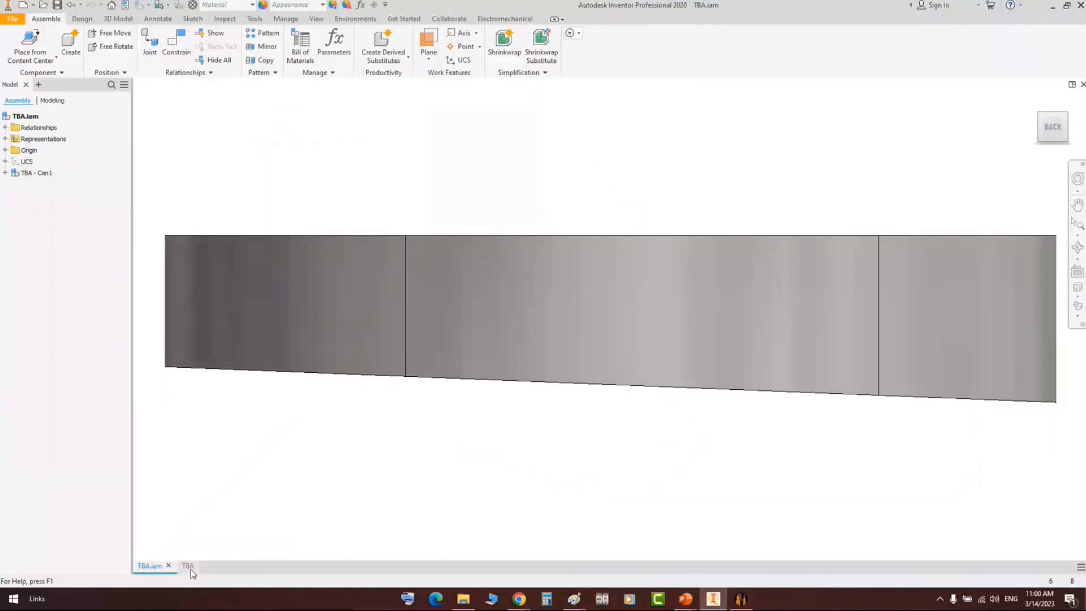
{"action": "left_click", "coordinate": [191, 568]}
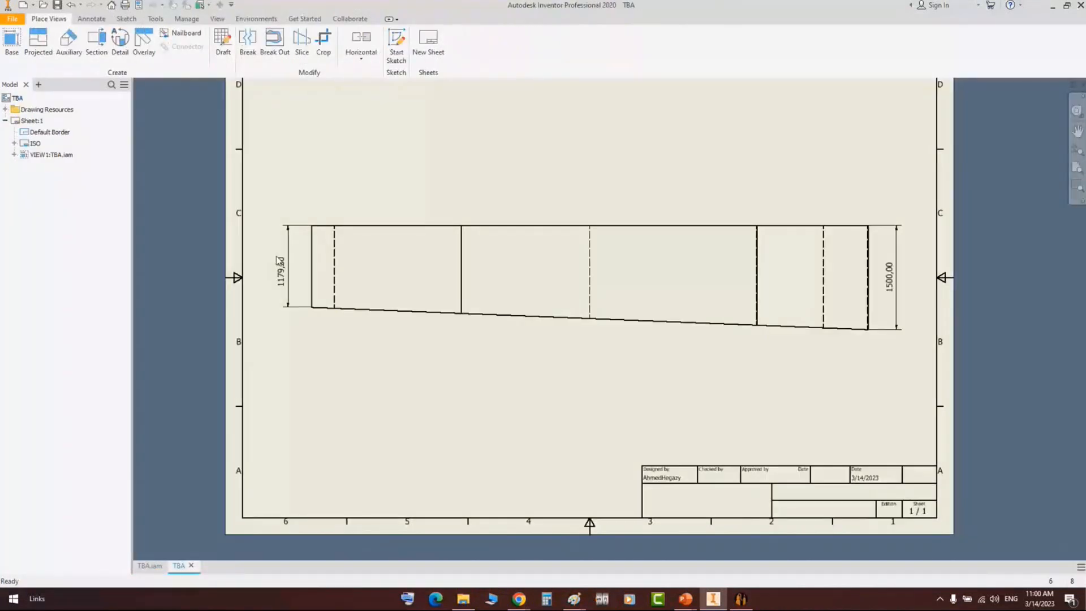
{"action": "scroll", "coordinate": [679, 466], "scroll_direction": "down", "scroll_amount": 1}
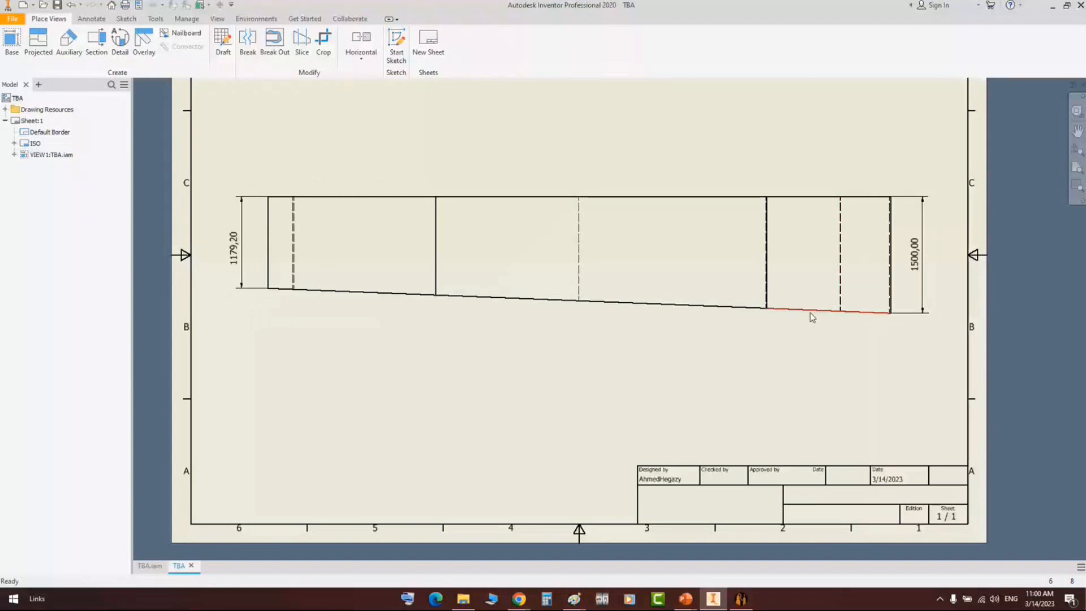
- Back in Static Equipment Generator, change Can1's shell type to Shell from different pieces and Thicknesses
{"action": "key", "text": "alt+Tab"}
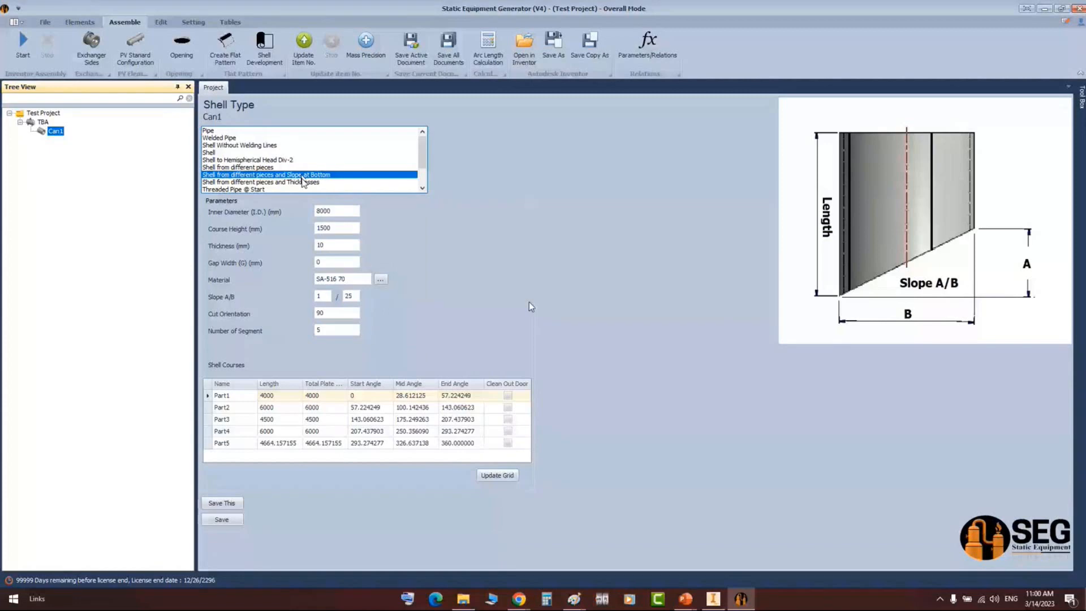
{"action": "left_click", "coordinate": [422, 189]}
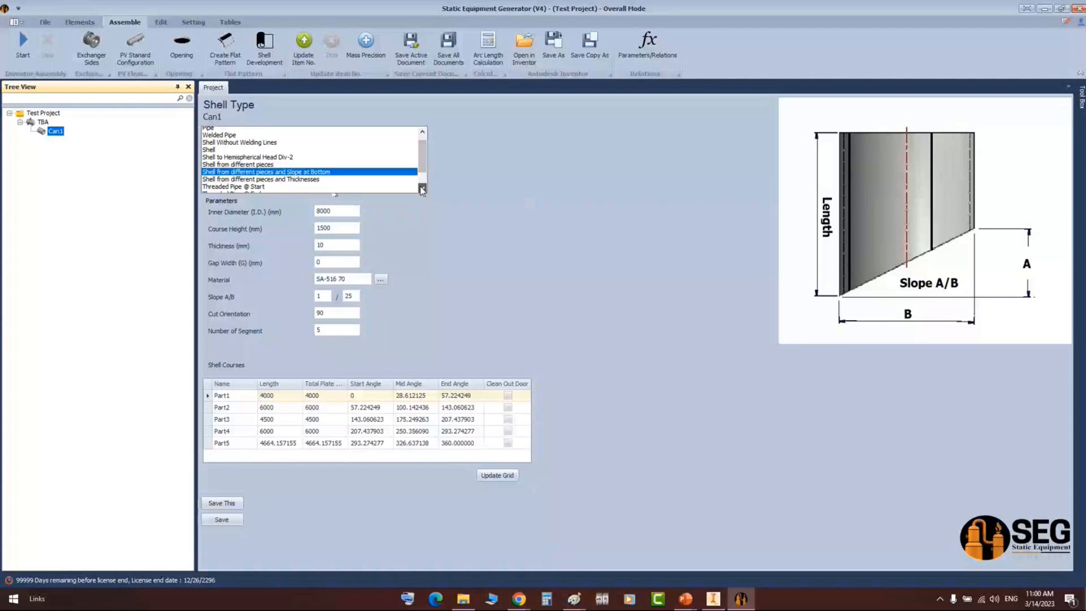
{"action": "scroll", "coordinate": [340, 172], "scroll_direction": "down", "scroll_amount": 1}
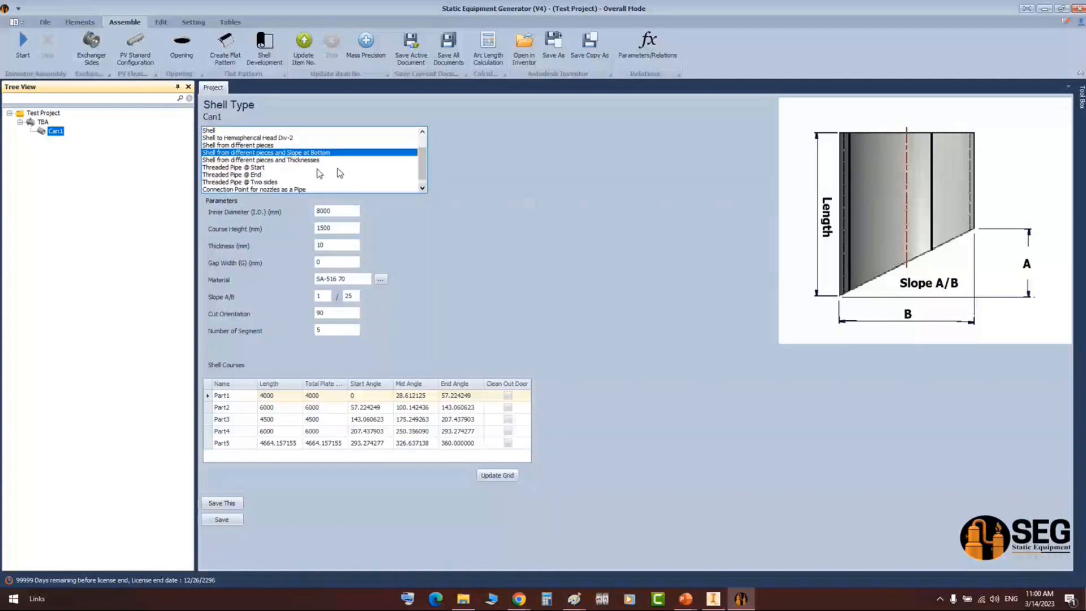
{"action": "left_click", "coordinate": [303, 160]}
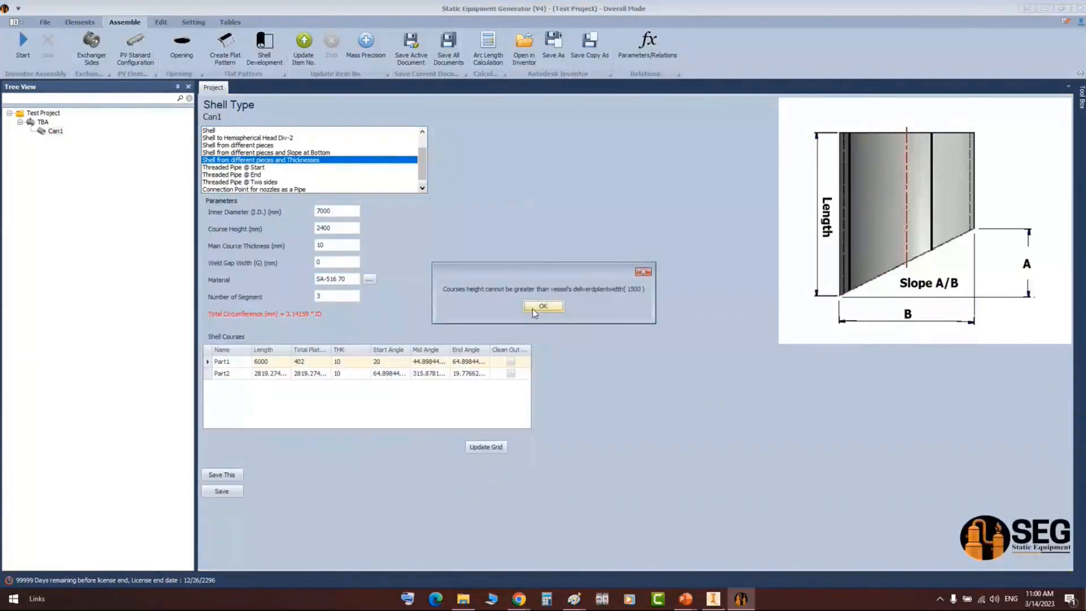
{"action": "left_click", "coordinate": [533, 310]}
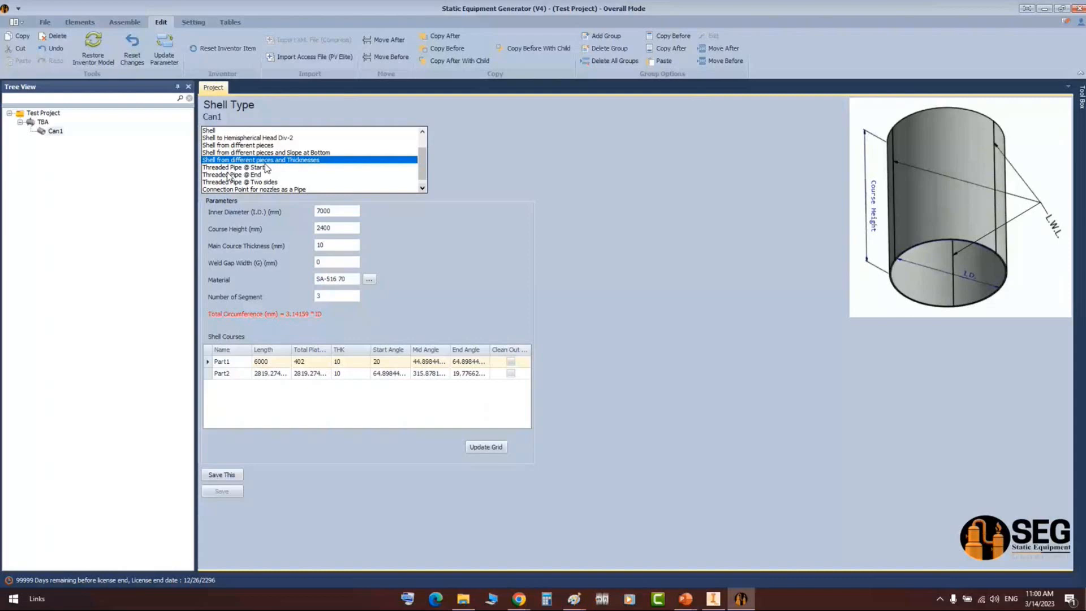
- Set the shell's inner diameter to 8000 mm and its course height to 1500 mm
{"action": "left_click", "coordinate": [328, 210]}
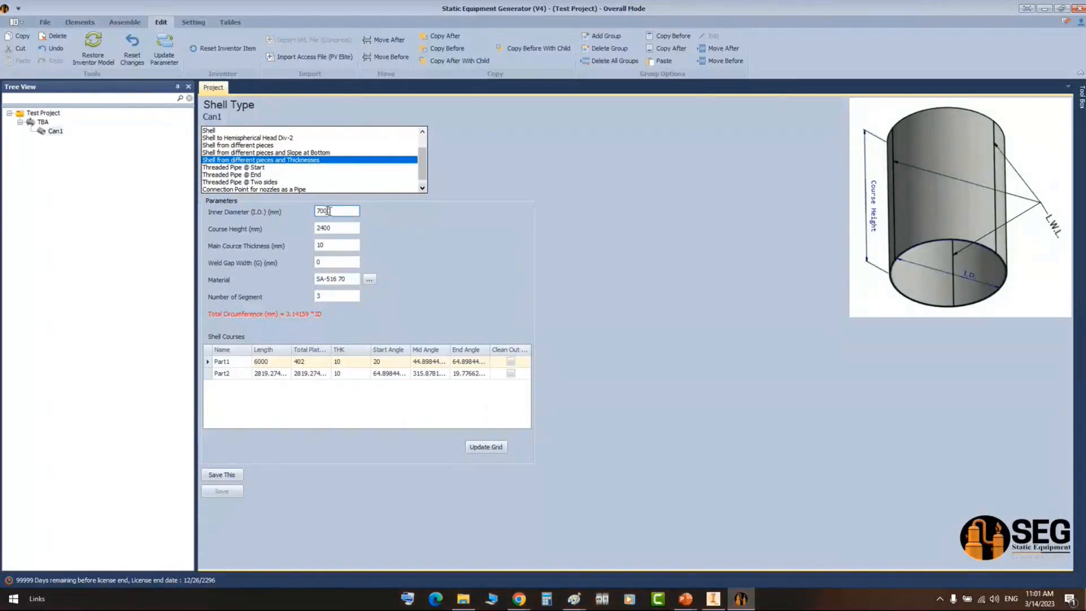
{"action": "double_click", "coordinate": [333, 212]}
{"action": "type", "text": "8000"}
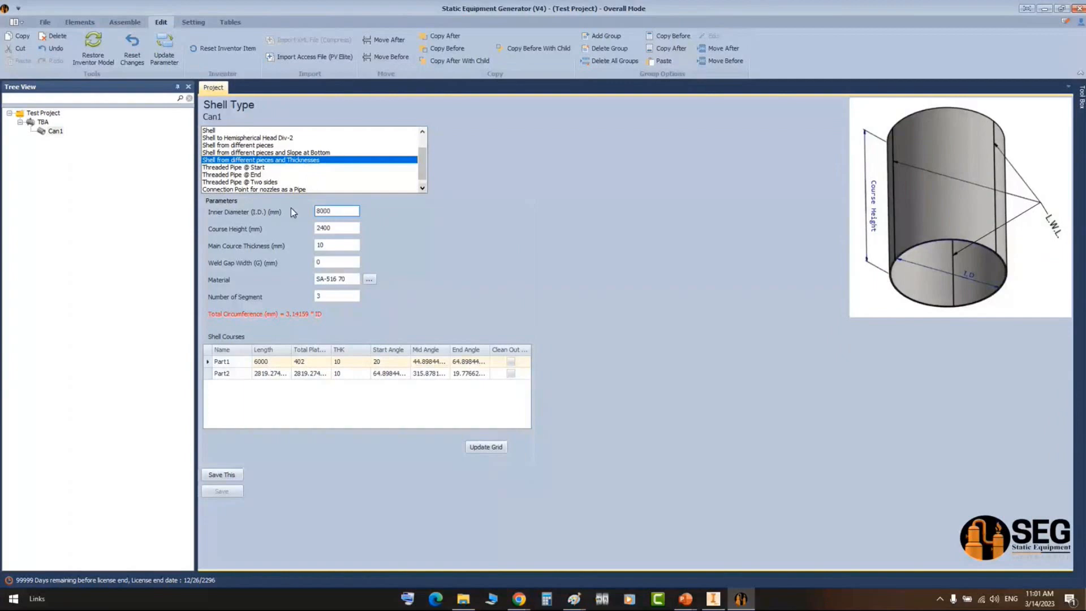
{"action": "key", "text": "Tab"}
{"action": "type", "text": "1500"}
{"action": "key", "text": "Tab"}
- Set the number of segments to 5 and update the shell courses grid
{"action": "left_click", "coordinate": [324, 296]}
{"action": "left_click_drag", "start_coordinate": [325, 296], "coordinate": [305, 308]}
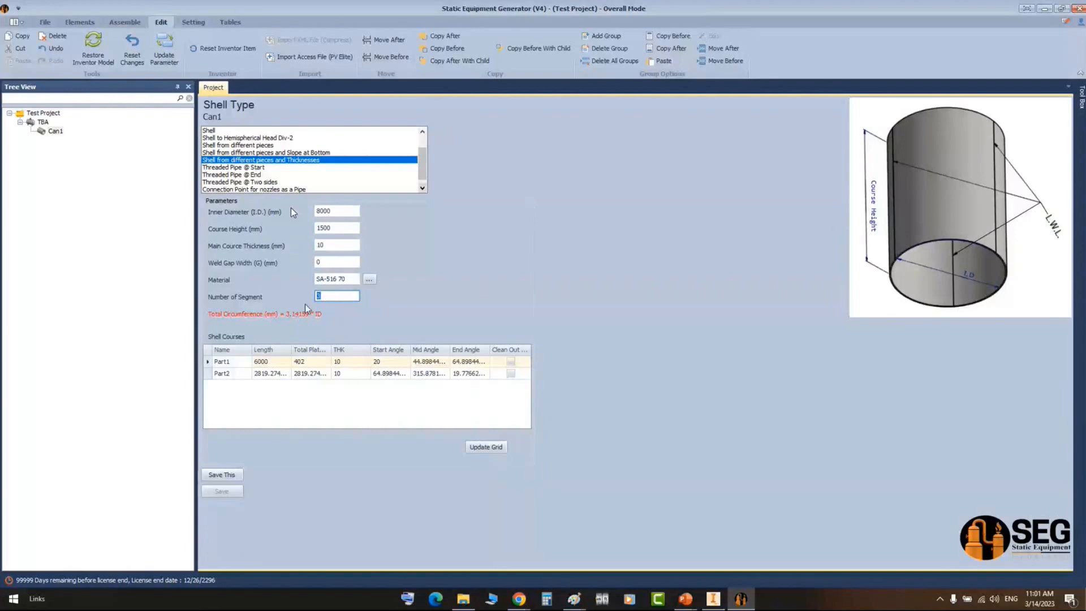
{"action": "type", "text": "5"}
{"action": "left_click", "coordinate": [497, 448]}
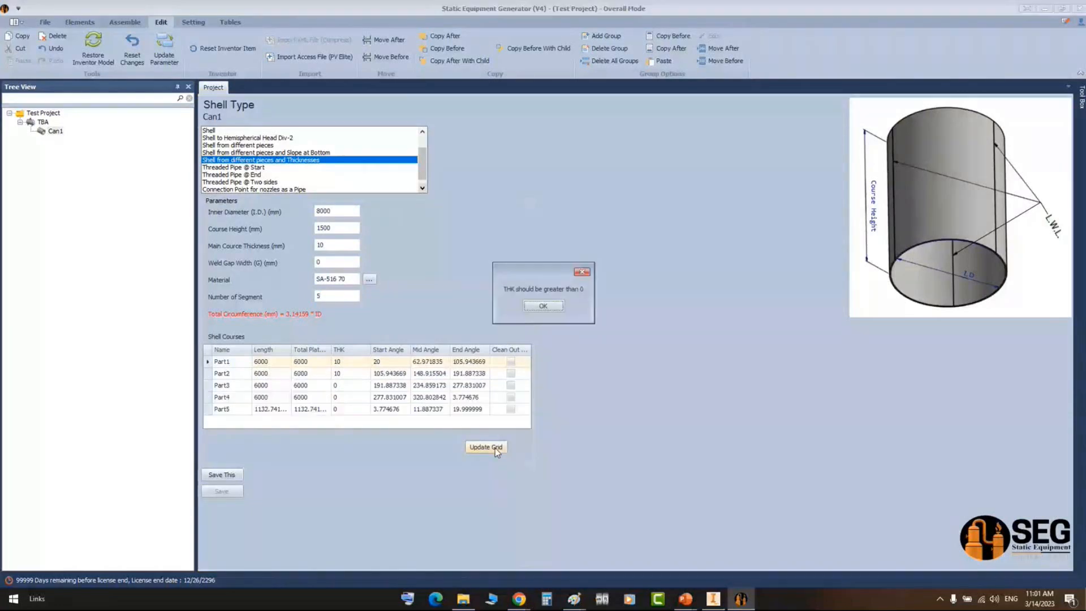
{"action": "key", "text": "Return"}
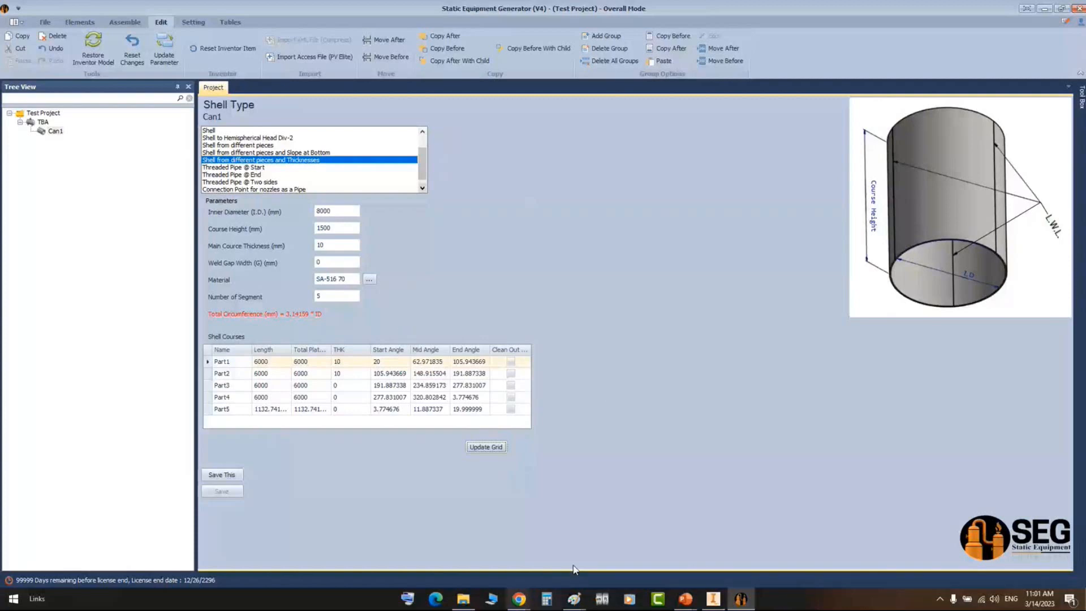
- In Paint, frame the Part1 length, the Part5 length and the THK column of the shell courses table with red rectangles
{"action": "left_click", "coordinate": [574, 598]}
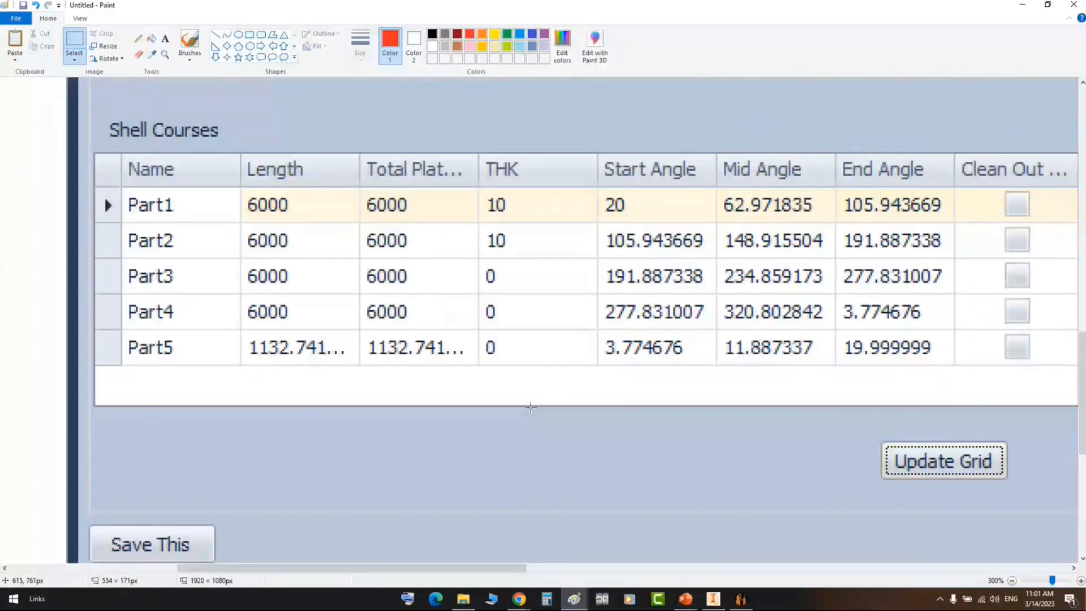
{"action": "left_click_drag", "start_coordinate": [233, 568], "coordinate": [254, 568]}
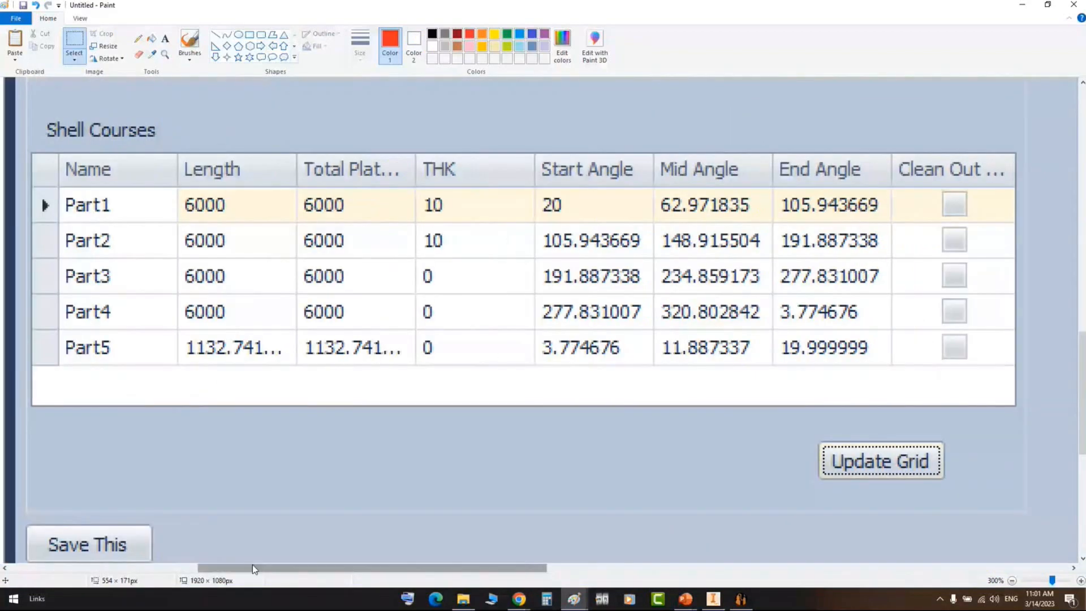
{"action": "left_click", "coordinate": [249, 34]}
{"action": "left_click_drag", "start_coordinate": [166, 183], "coordinate": [269, 214]}
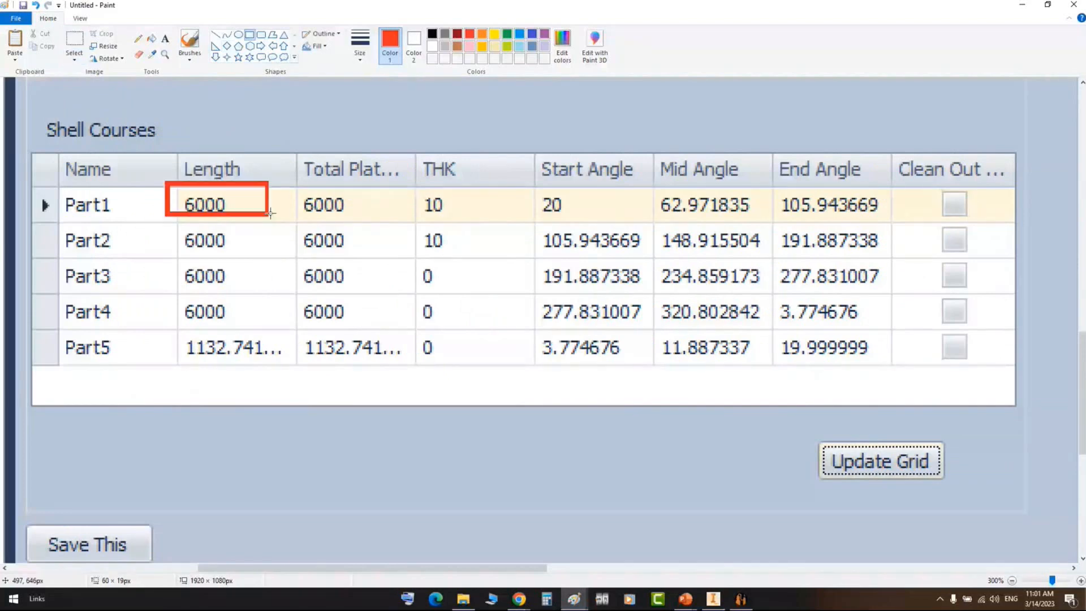
{"action": "left_click_drag", "start_coordinate": [271, 214], "coordinate": [300, 224]}
{"action": "left_click_drag", "start_coordinate": [160, 324], "coordinate": [255, 360]}
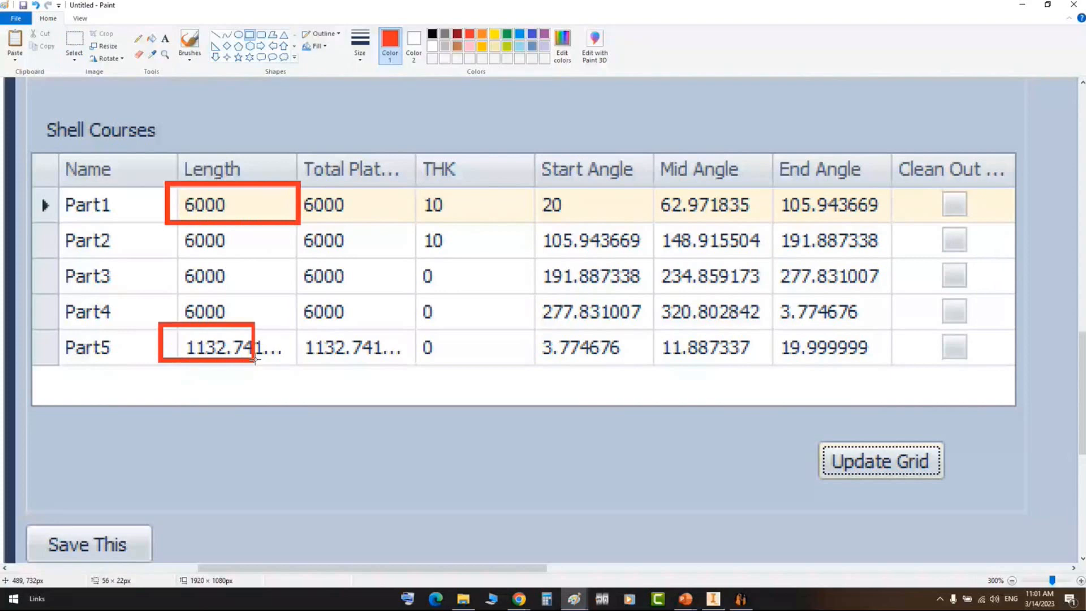
{"action": "left_click_drag", "start_coordinate": [254, 360], "coordinate": [292, 373]}
{"action": "mouse_move", "coordinate": [404, 128]}
{"action": "left_mouse_down"}
{"action": "mouse_move", "coordinate": [536, 194]}
{"action": "mouse_move", "coordinate": [535, 396]}
{"action": "left_mouse_up"}
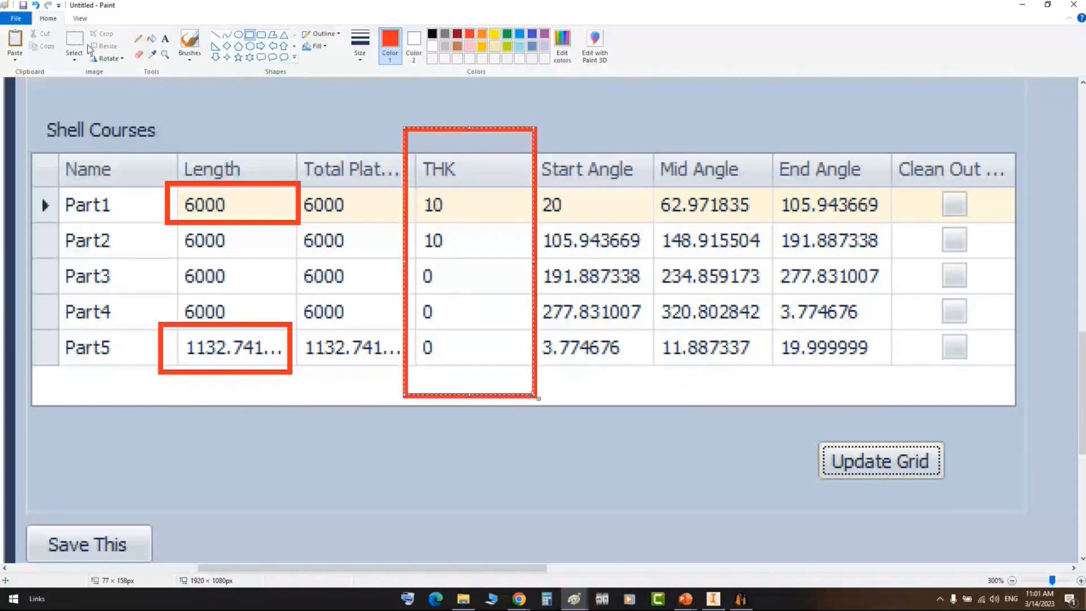
- Draw a red arrow beside each of the five thickness values, Part1 to Part5, in the THK column
{"action": "left_click", "coordinate": [273, 46]}
{"action": "left_click_drag", "start_coordinate": [522, 198], "coordinate": [460, 222]}
{"action": "left_click_drag", "start_coordinate": [519, 234], "coordinate": [462, 249]}
{"action": "left_click_drag", "start_coordinate": [528, 264], "coordinate": [468, 285]}
{"action": "left_click_drag", "start_coordinate": [516, 307], "coordinate": [458, 328]}
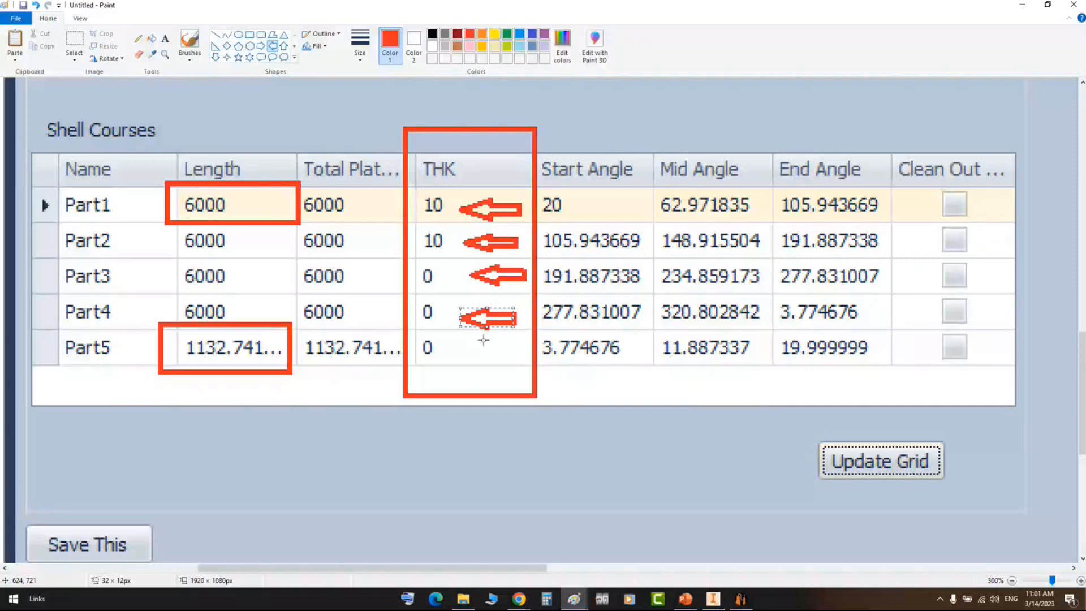
{"action": "left_click_drag", "start_coordinate": [509, 343], "coordinate": [460, 363]}
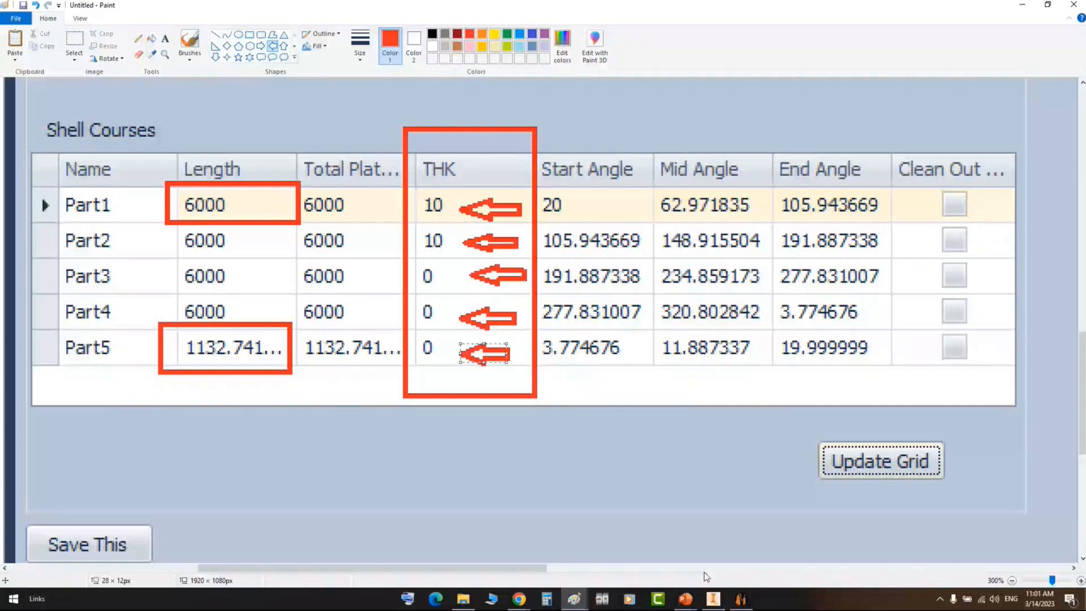
- Back in Static Equipment Generator, set Part1's length to 3500 and Part3's to 400, and open Part1's thickness for editing
{"action": "left_click", "coordinate": [737, 599]}
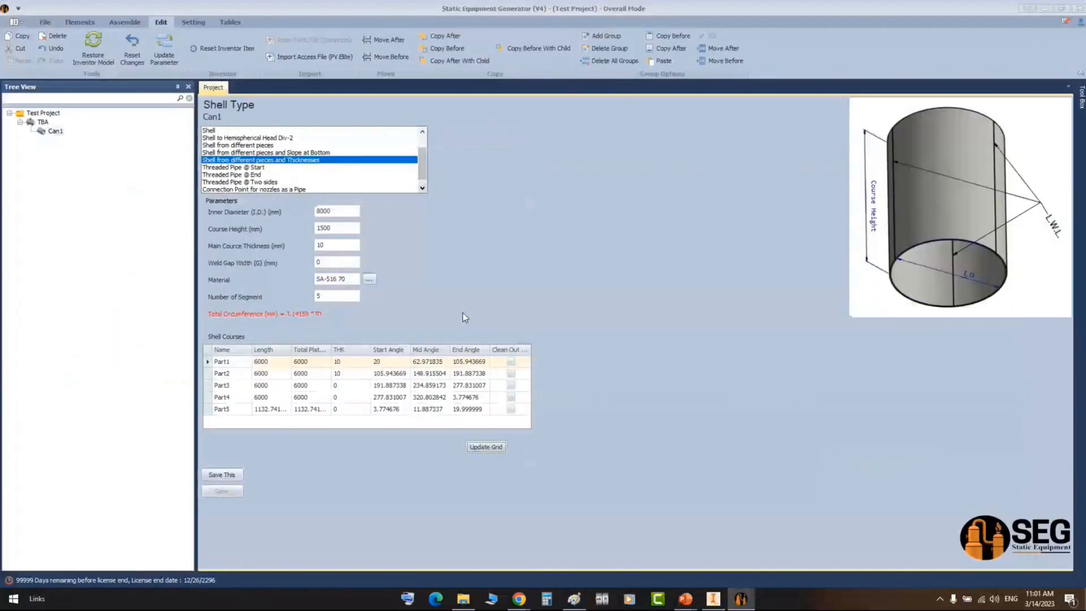
{"action": "left_click", "coordinate": [221, 362]}
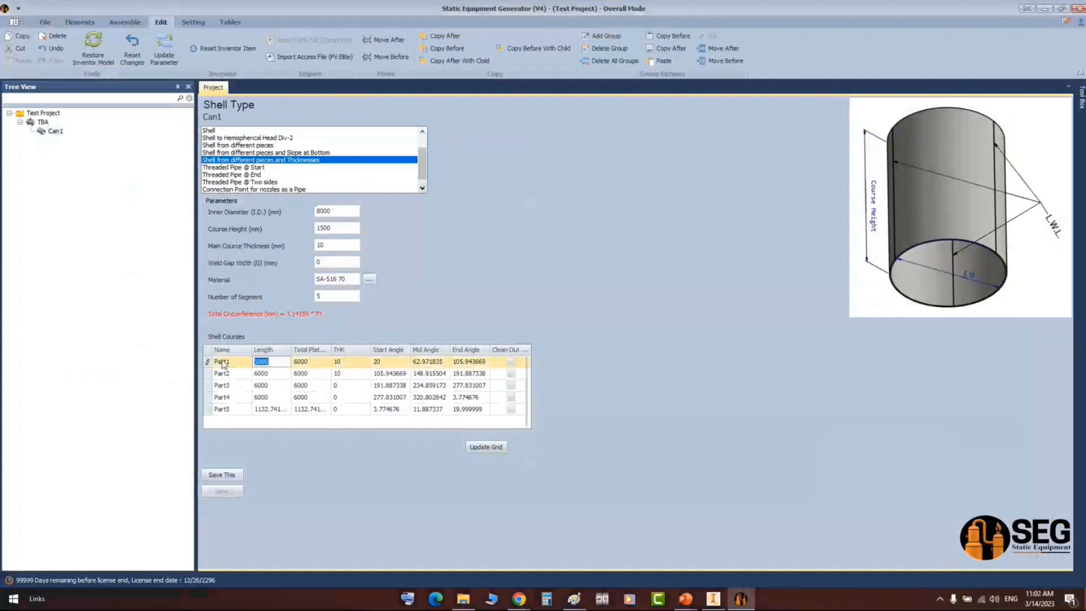
{"action": "type", "text": "3500"}
{"action": "left_click", "coordinate": [234, 387]}
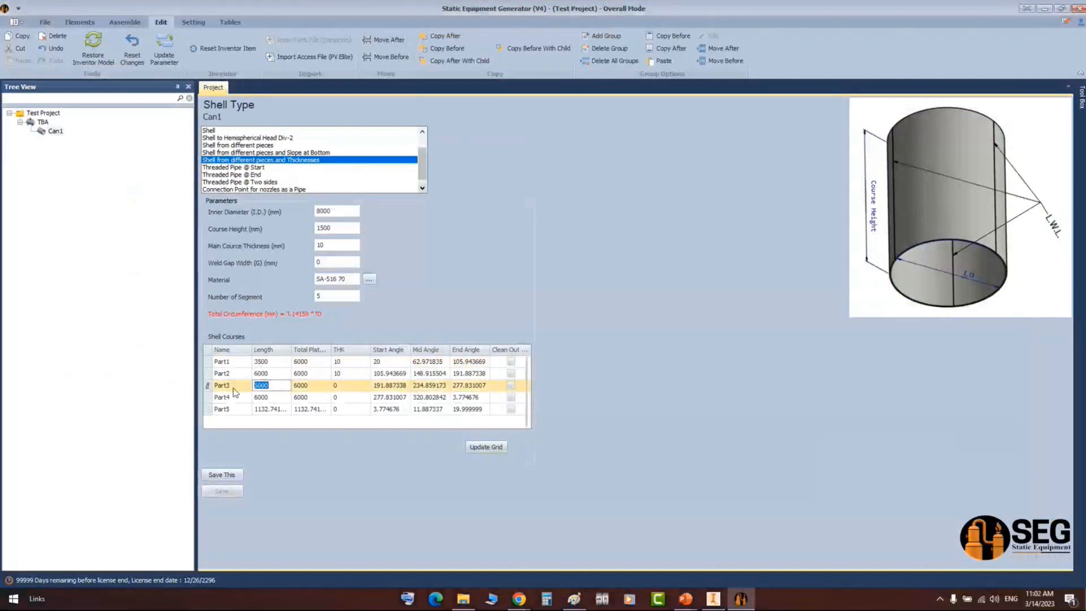
{"action": "type", "text": "400"}
{"action": "left_click", "coordinate": [347, 362]}
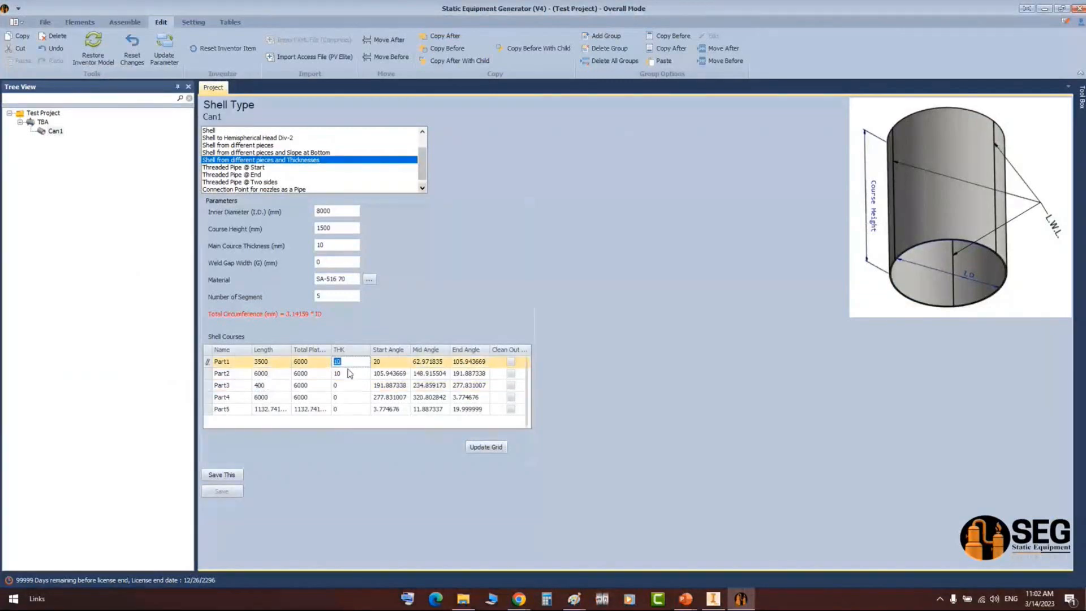
- Set the shell course thicknesses to 20 for Part1, 10 for Part2, 35 for Part3, 10 for Part4 and 15 for Part5
{"action": "type", "text": "20"}
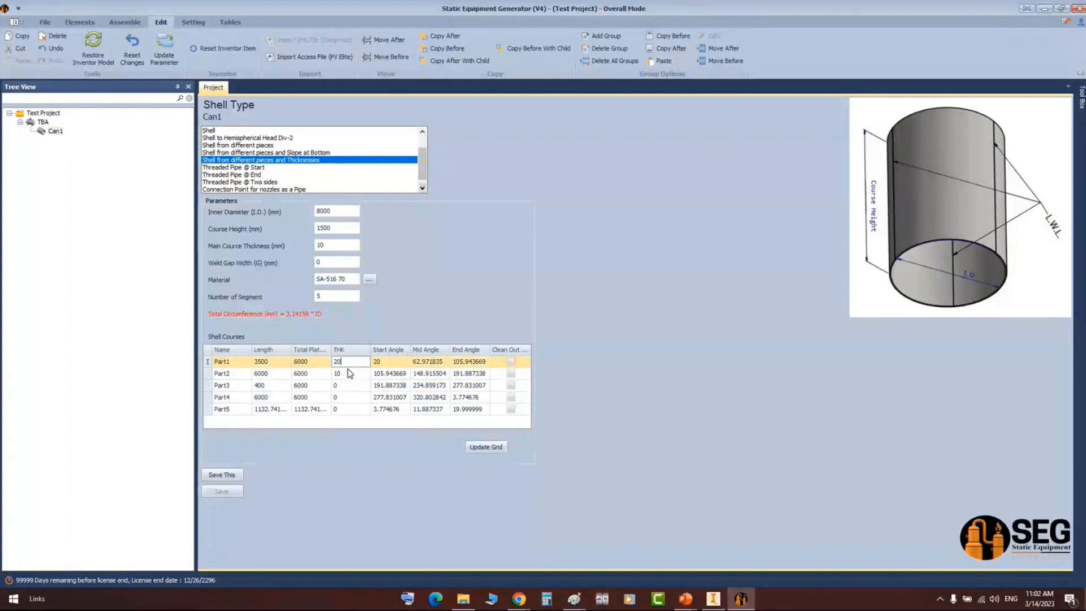
{"action": "left_click", "coordinate": [349, 374]}
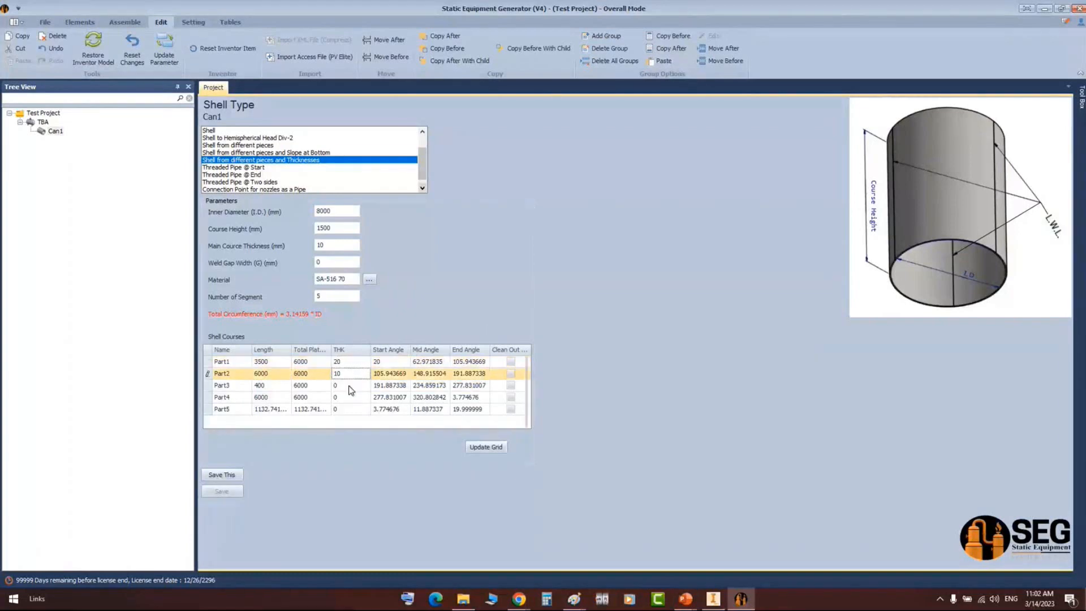
{"action": "left_click", "coordinate": [349, 386]}
{"action": "double_click", "coordinate": [340, 387]}
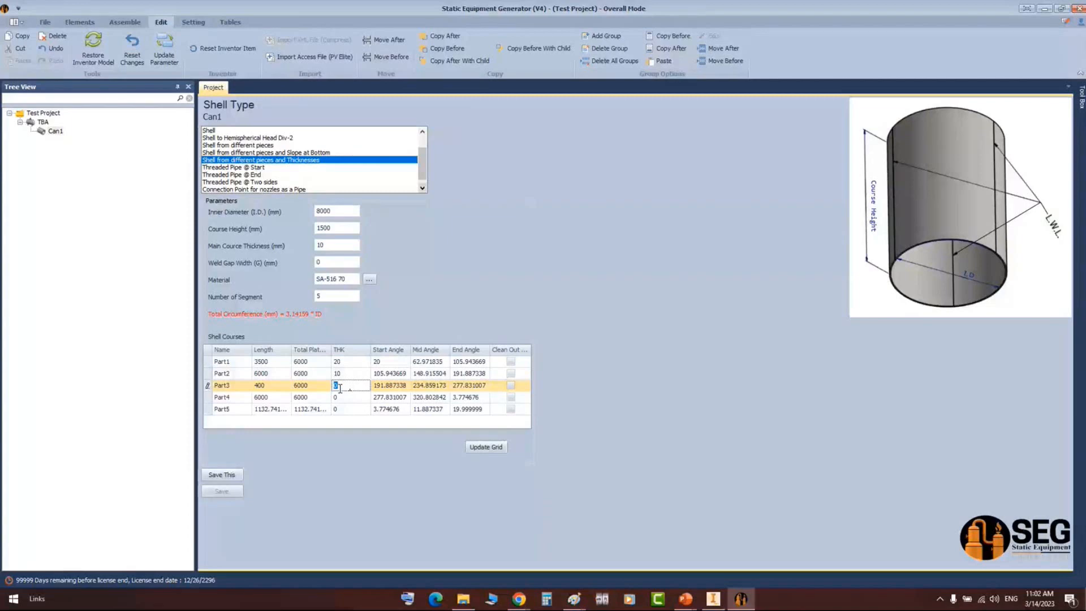
{"action": "type", "text": "35"}
{"action": "key", "text": "Down"}
{"action": "type", "text": "10"}
{"action": "key", "text": "Down"}
{"action": "type", "text": "15"}
- Set Part1's start angle to 0 and update the Shell Courses grid
{"action": "left_click", "coordinate": [373, 361]}
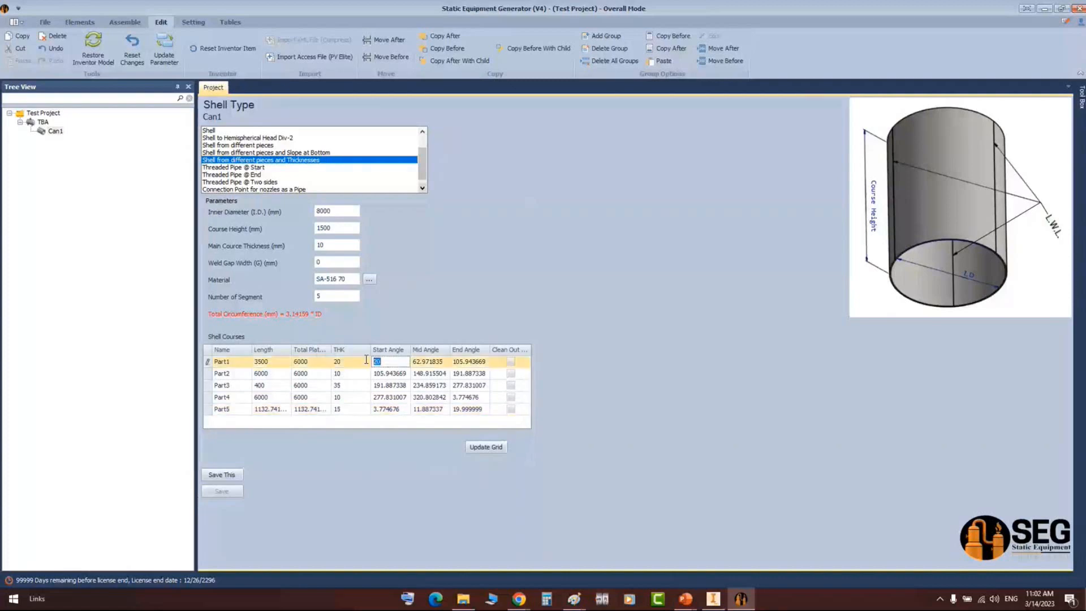
{"action": "type", "text": "0"}
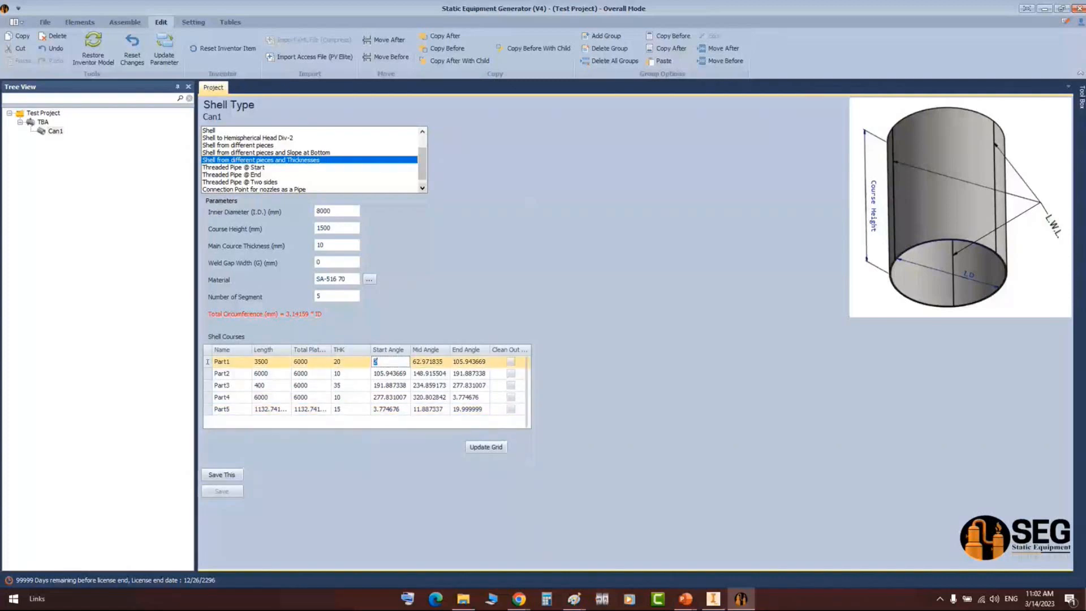
{"action": "left_click", "coordinate": [496, 447]}
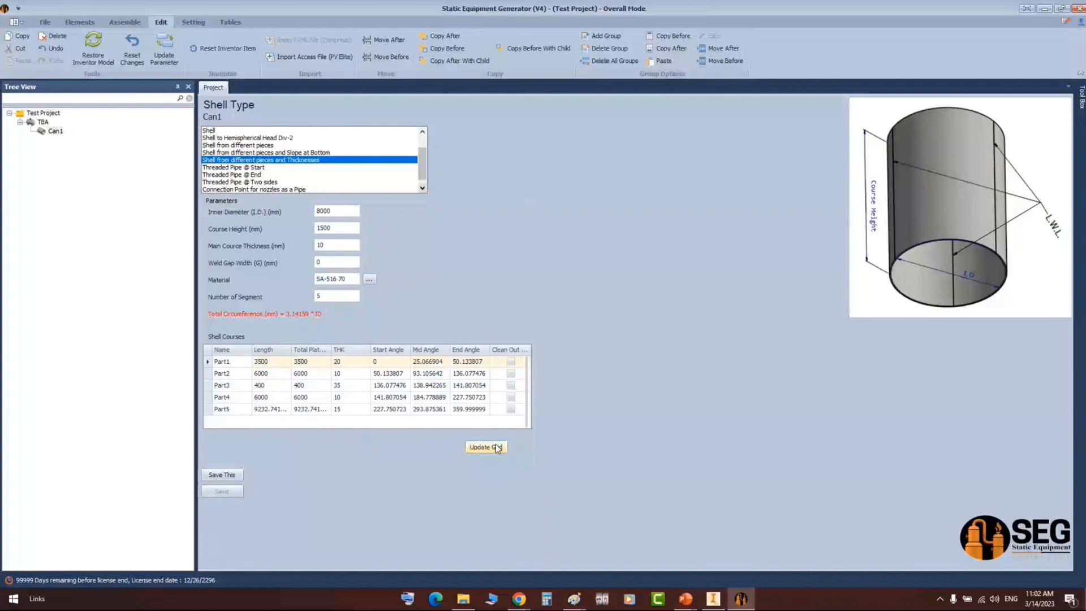
{"action": "left_click", "coordinate": [496, 447]}
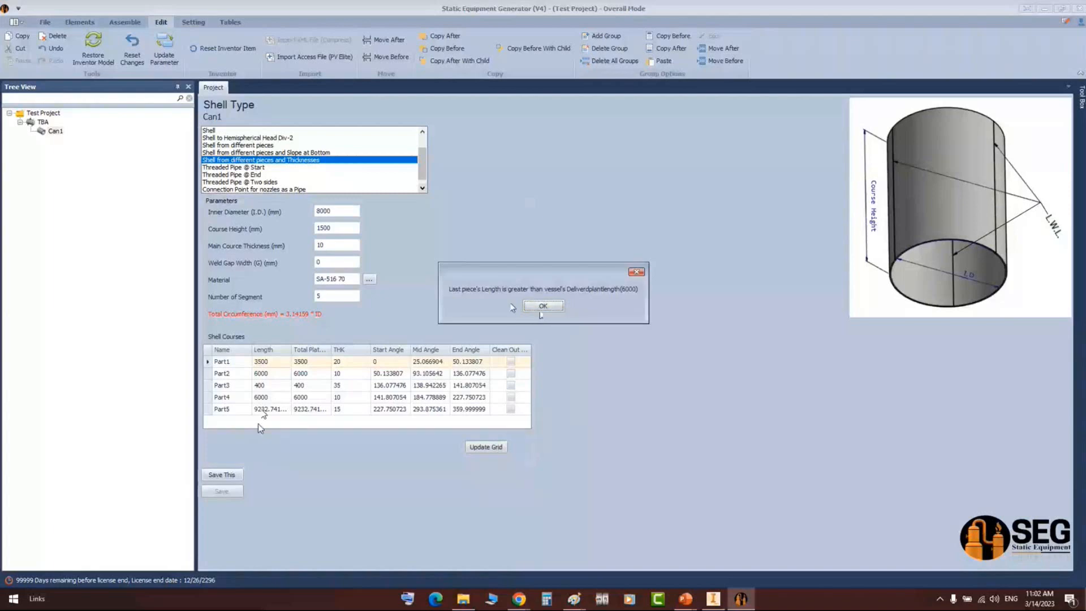
{"action": "left_click", "coordinate": [540, 310]}
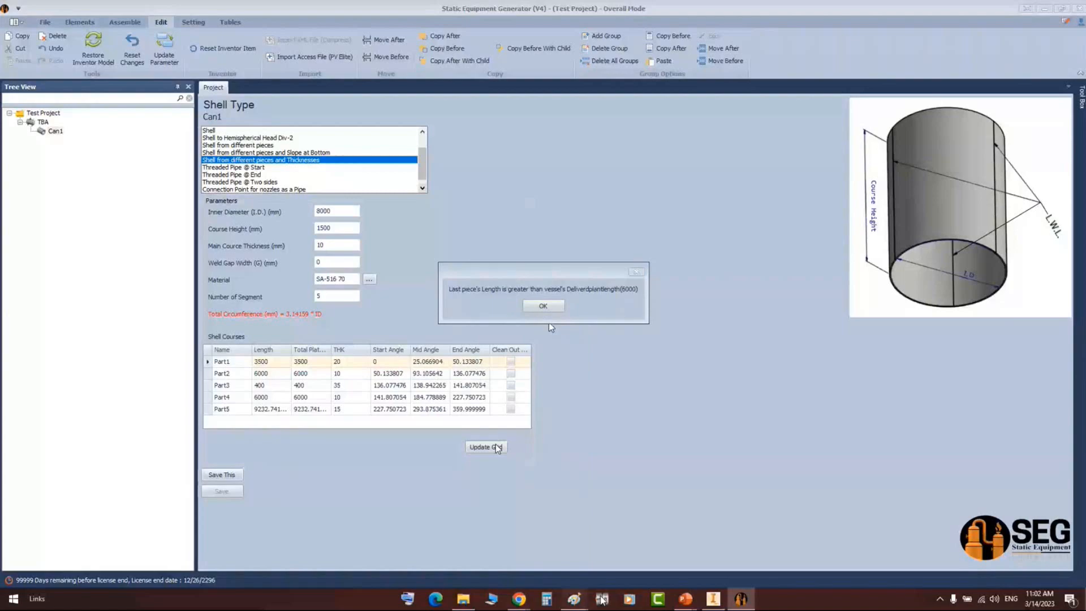
- Switch to Paint and add the red text 6000 below Part5's length in the Shell Courses screenshot
{"action": "left_click", "coordinate": [574, 598]}
{"action": "scroll", "coordinate": [135, 232], "scroll_direction": "up", "scroll_amount": 3, "text": "ctrl"}
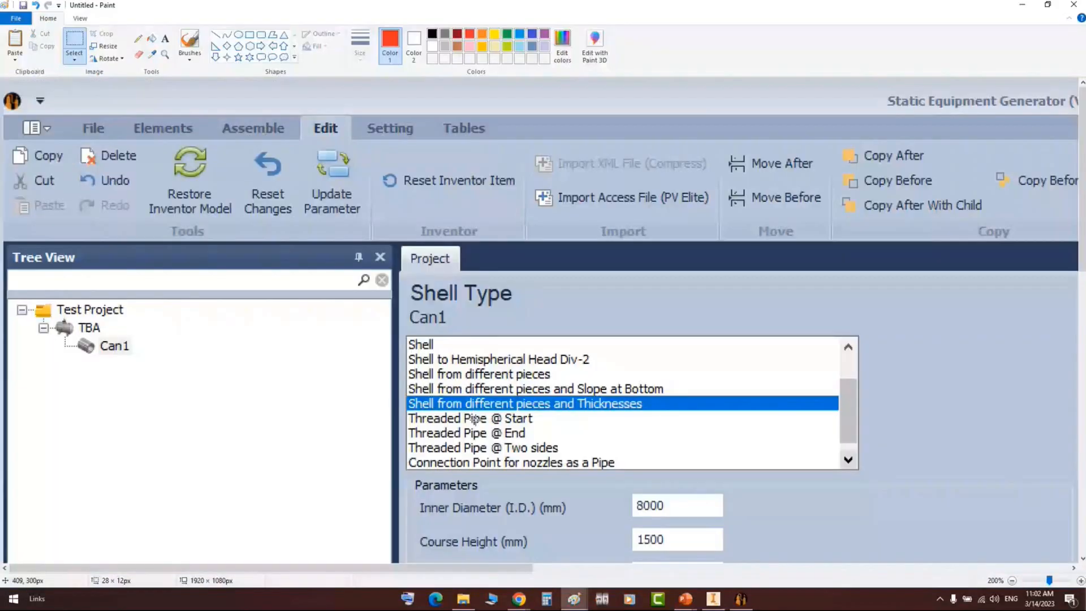
{"action": "scroll", "coordinate": [476, 420], "scroll_direction": "up", "scroll_amount": 1, "text": "ctrl"}
{"action": "scroll", "coordinate": [489, 549], "scroll_direction": "down", "scroll_amount": 5}
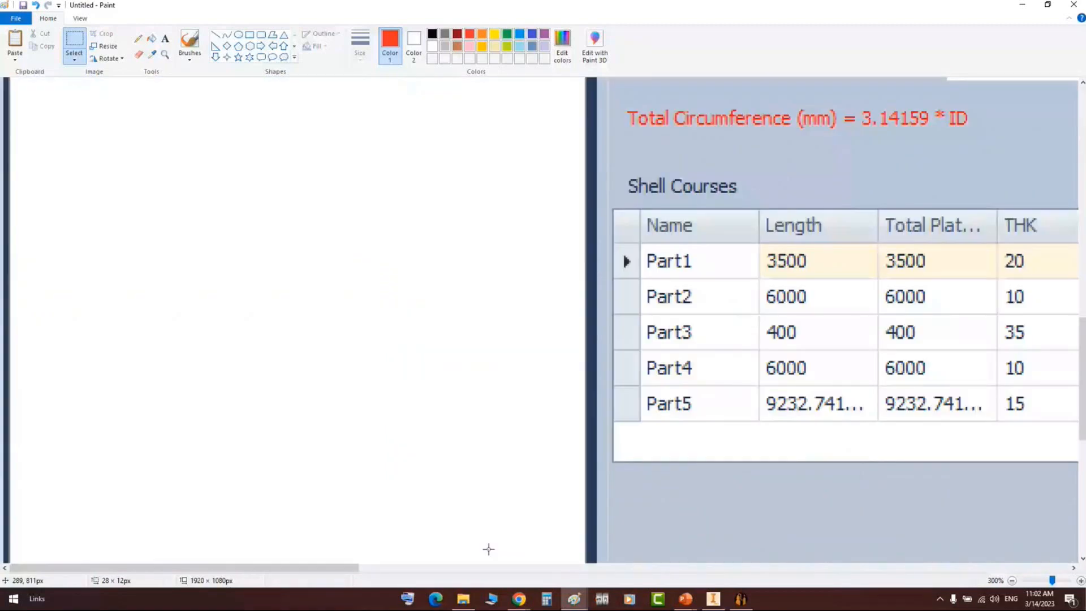
{"action": "scroll", "coordinate": [488, 549], "scroll_direction": "right", "scroll_amount": 5, "text": "shift"}
{"action": "left_click_drag", "start_coordinate": [359, 309], "coordinate": [416, 348]}
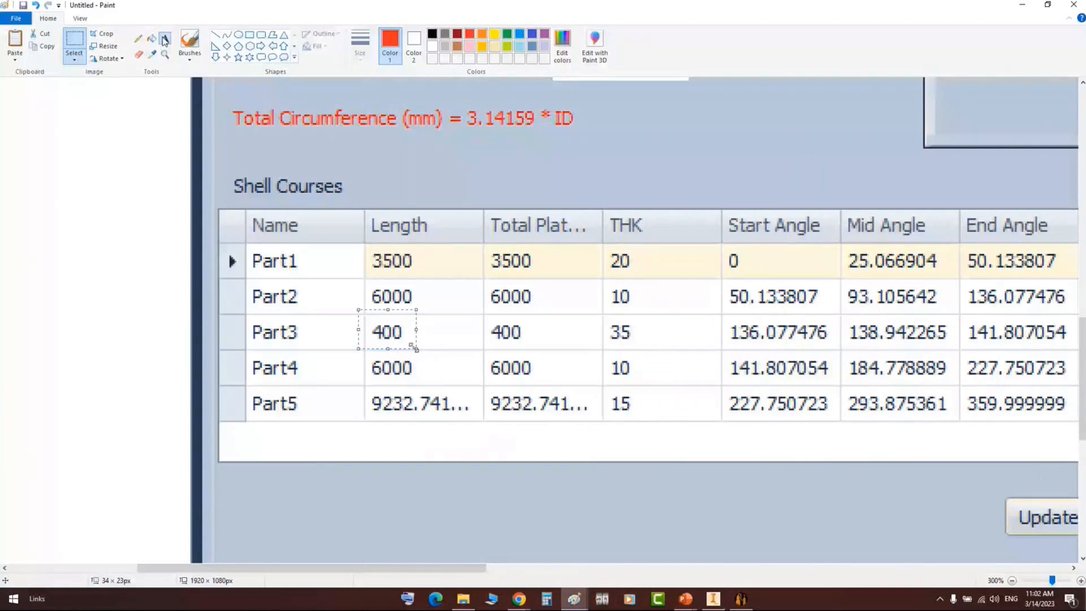
{"action": "left_click", "coordinate": [165, 40]}
{"action": "left_click", "coordinate": [373, 430]}
{"action": "type", "text": "600"}
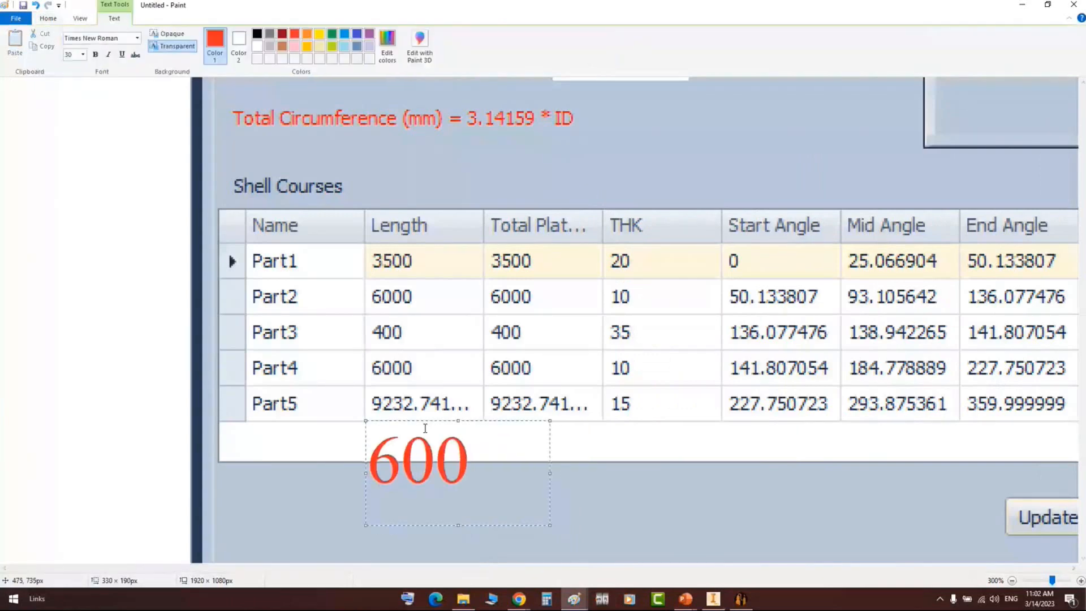
{"action": "type", "text": "0"}
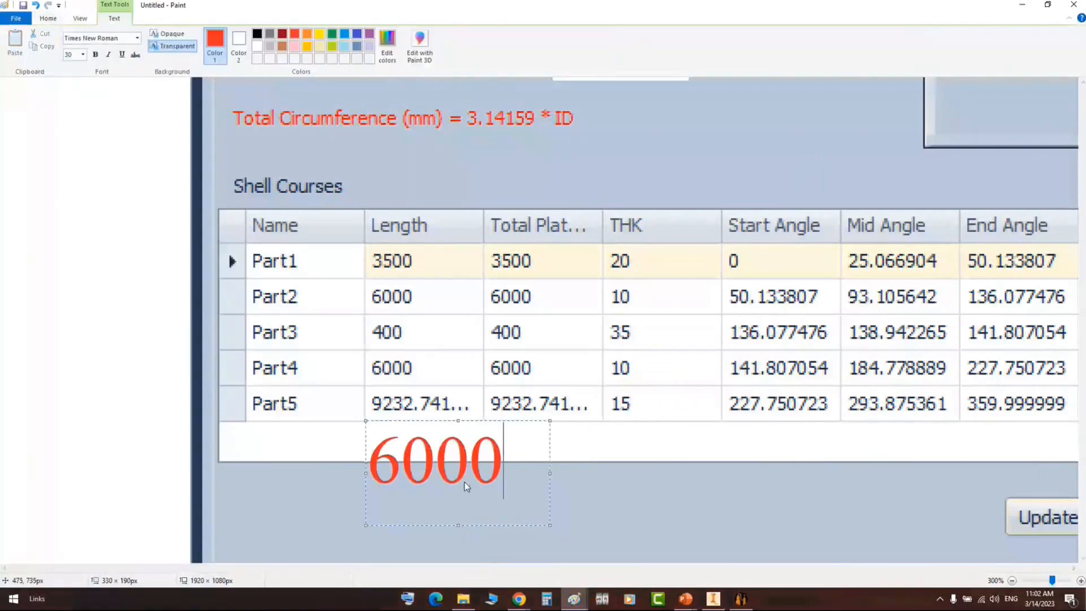
{"action": "left_click", "coordinate": [467, 422]}
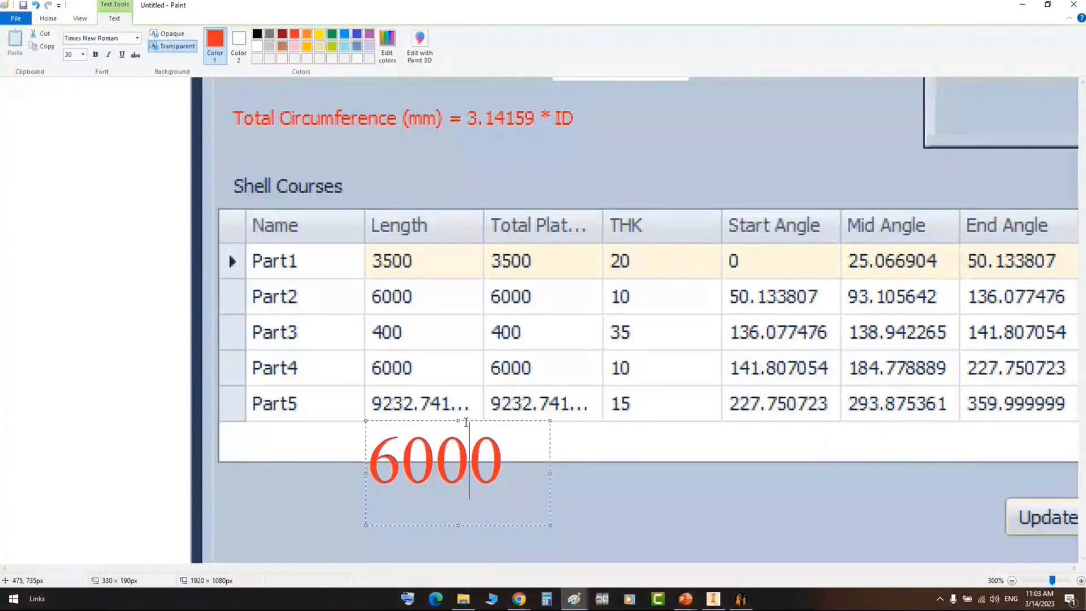
- Draw red rectangles around the length values of Part5 and Part3 in the screenshot
{"action": "left_click", "coordinate": [48, 18]}
{"action": "left_click", "coordinate": [249, 34]}
{"action": "left_click_drag", "start_coordinate": [355, 375], "coordinate": [488, 429]}
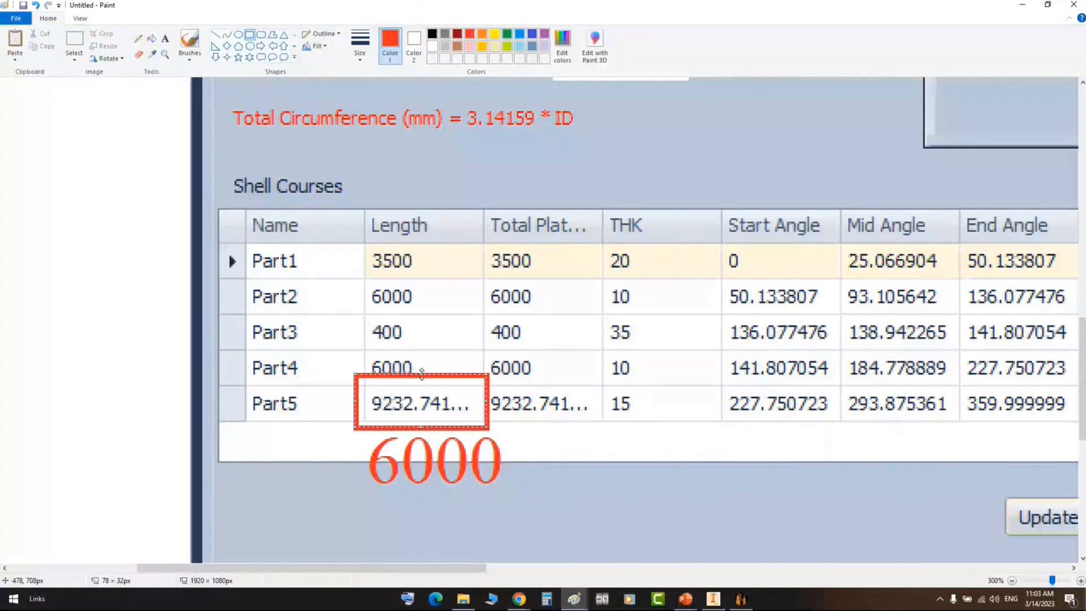
{"action": "left_click_drag", "start_coordinate": [348, 312], "coordinate": [419, 348]}
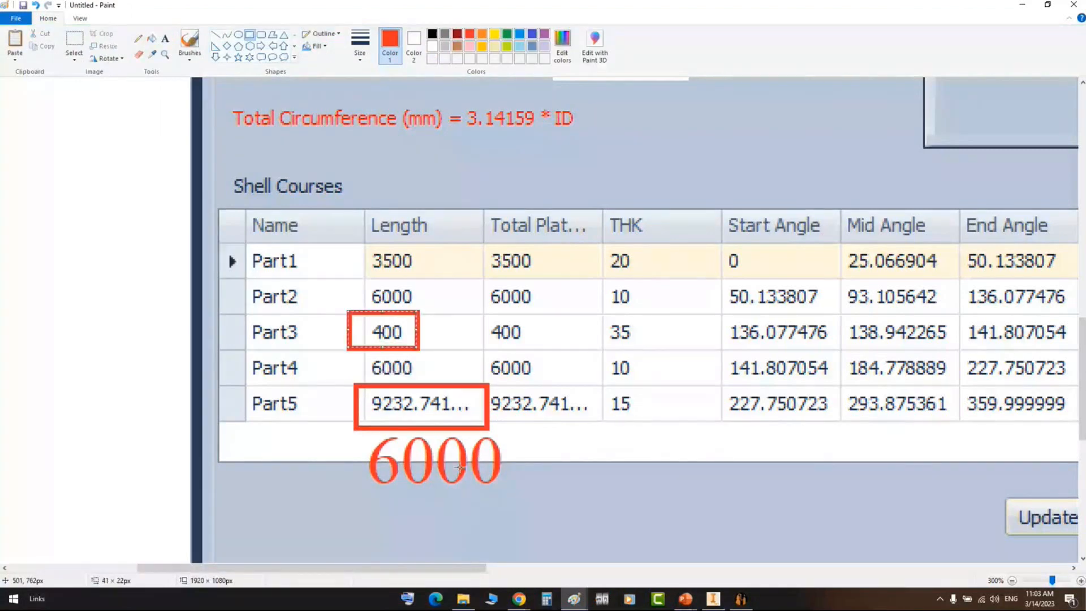
- Switch to Static Equipment Generator, update the grid with Part3's length set to 4000, and generate the saved Can1 shell in Inventor
{"action": "left_click", "coordinate": [736, 600]}
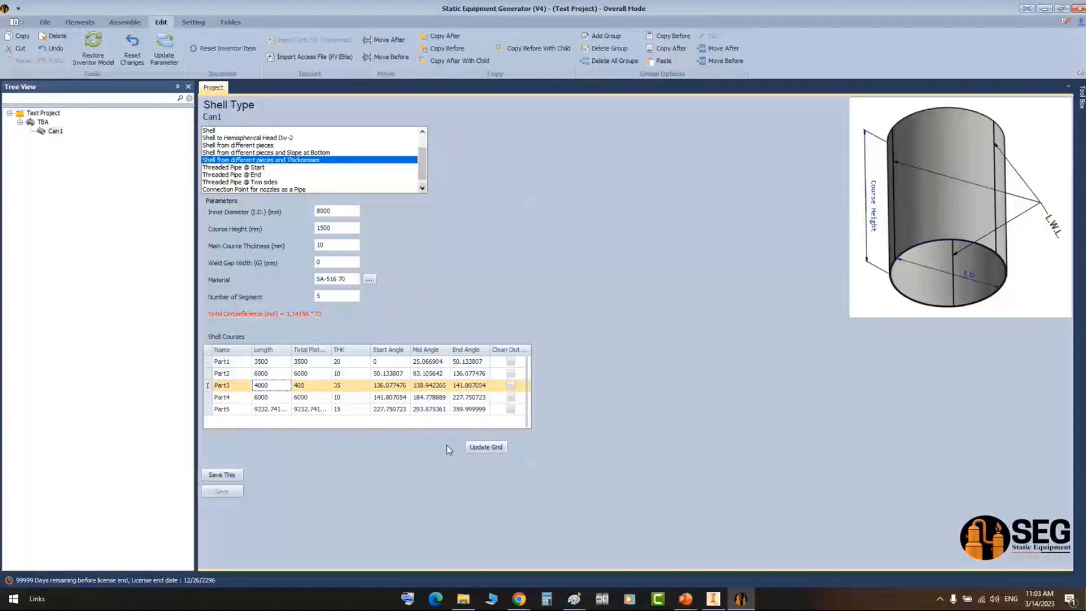
{"action": "left_click", "coordinate": [485, 447]}
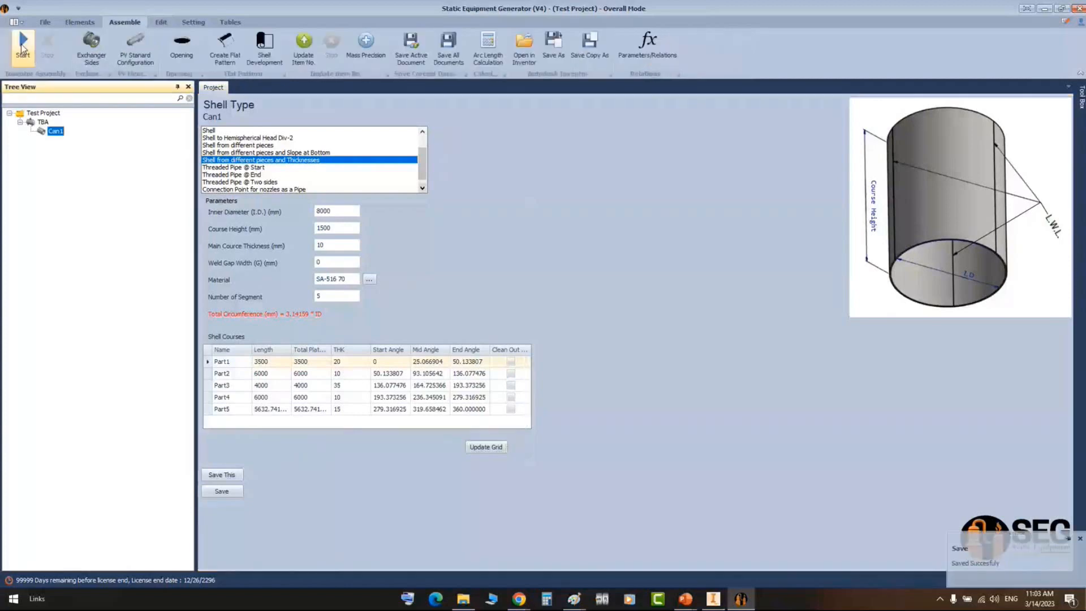
{"action": "left_click", "coordinate": [23, 45]}
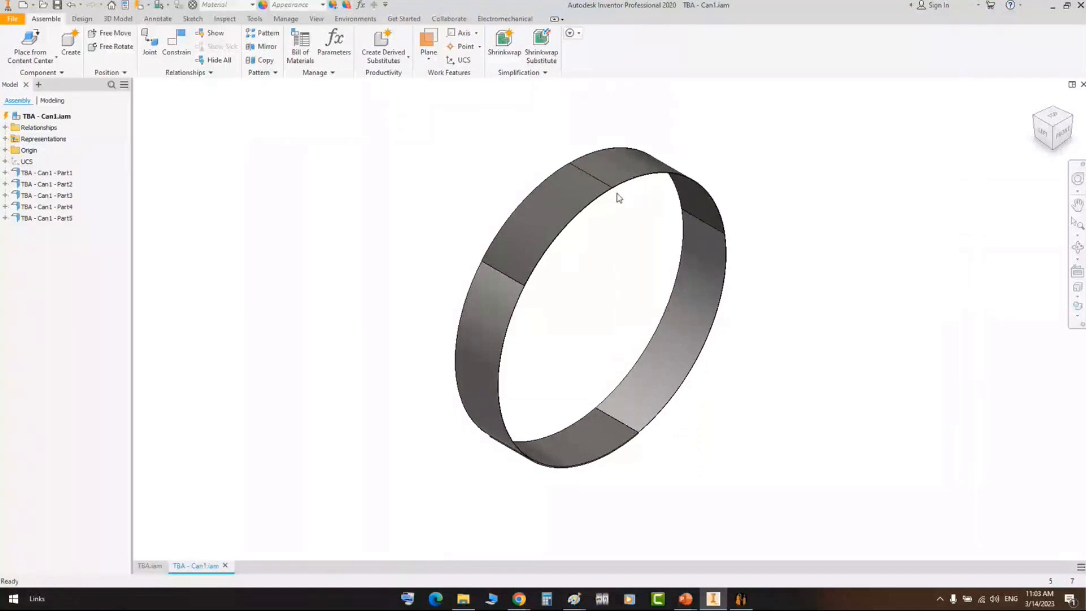
- Examine the joints between shell pieces of different thickness in the Inventor assembly, including from the top view
{"action": "scroll", "coordinate": [619, 197], "scroll_direction": "up", "scroll_amount": 5}
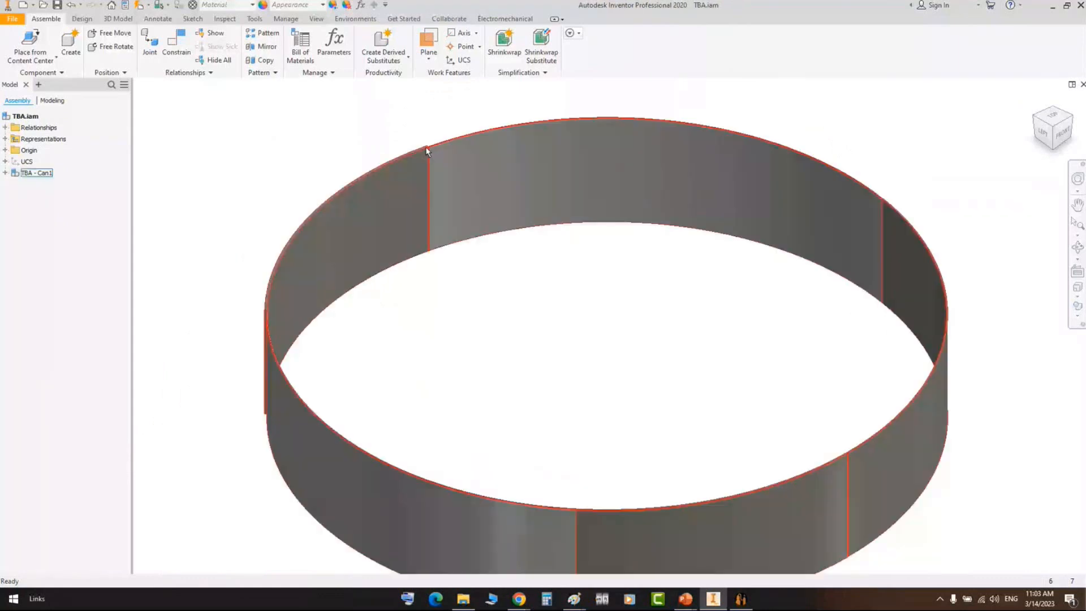
{"action": "scroll", "coordinate": [426, 147], "scroll_direction": "up", "scroll_amount": 10}
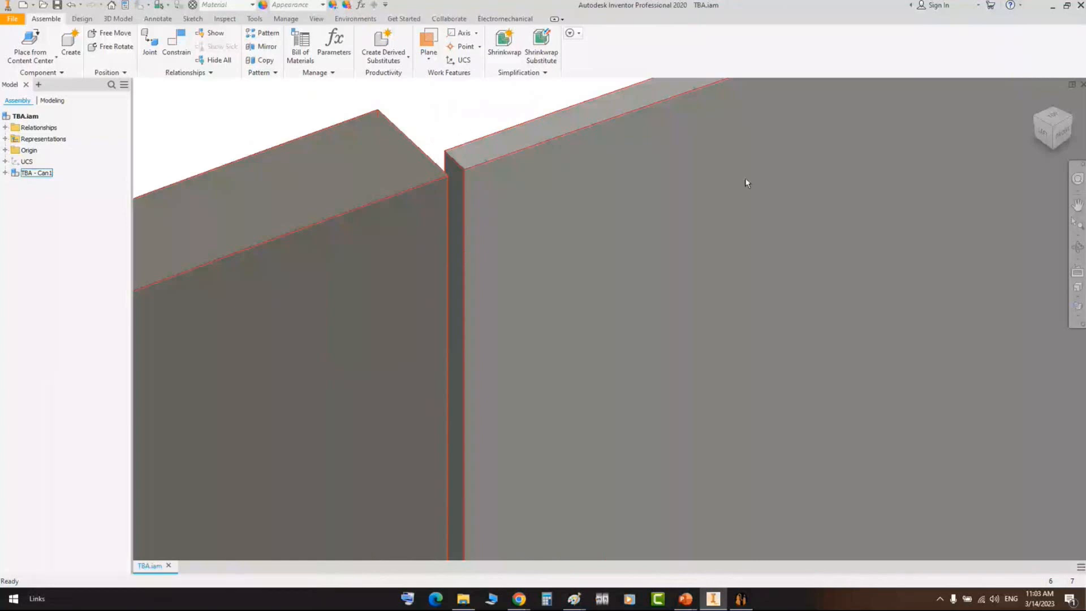
{"action": "left_click", "coordinate": [1055, 122]}
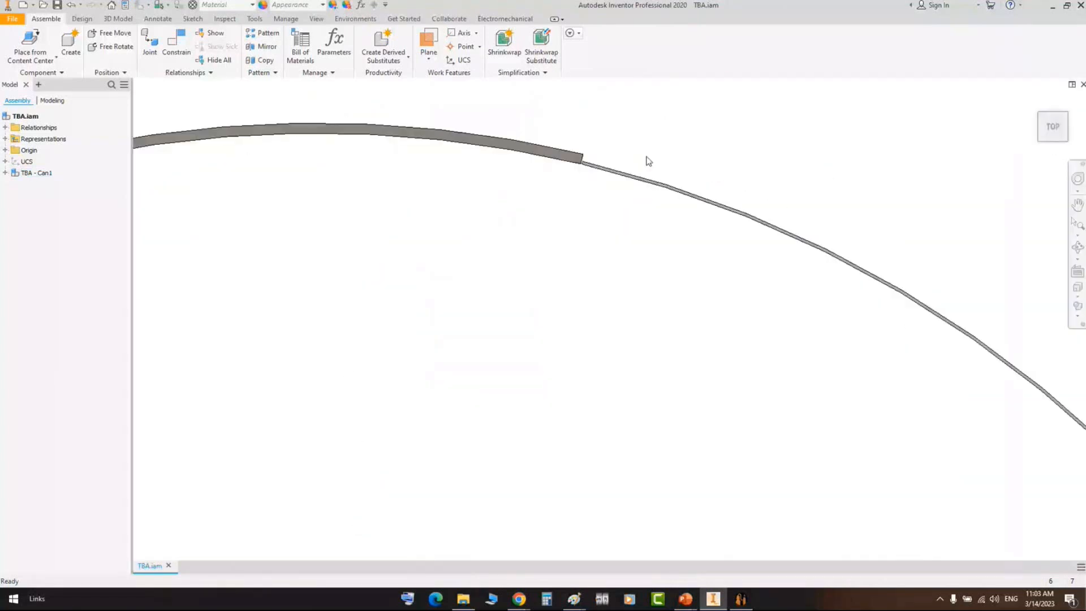
{"action": "scroll", "coordinate": [586, 323], "scroll_direction": "up", "scroll_amount": 10}
{"action": "scroll", "coordinate": [616, 338], "scroll_direction": "down", "scroll_amount": 5}
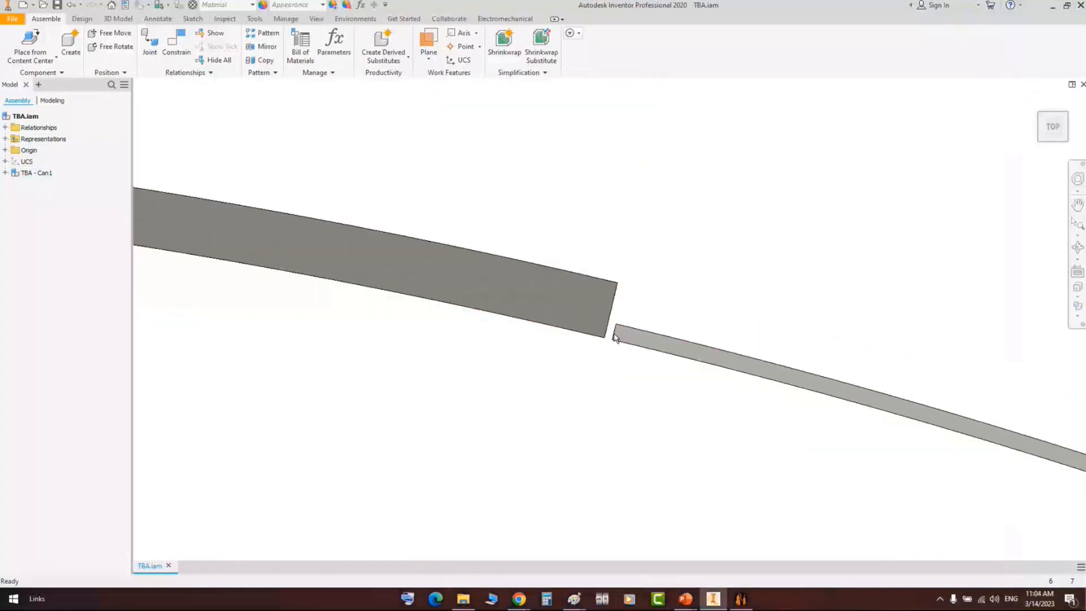
{"action": "scroll", "coordinate": [616, 338], "scroll_direction": "down", "scroll_amount": 8}
{"action": "scroll", "coordinate": [520, 338], "scroll_direction": "up", "scroll_amount": 10}
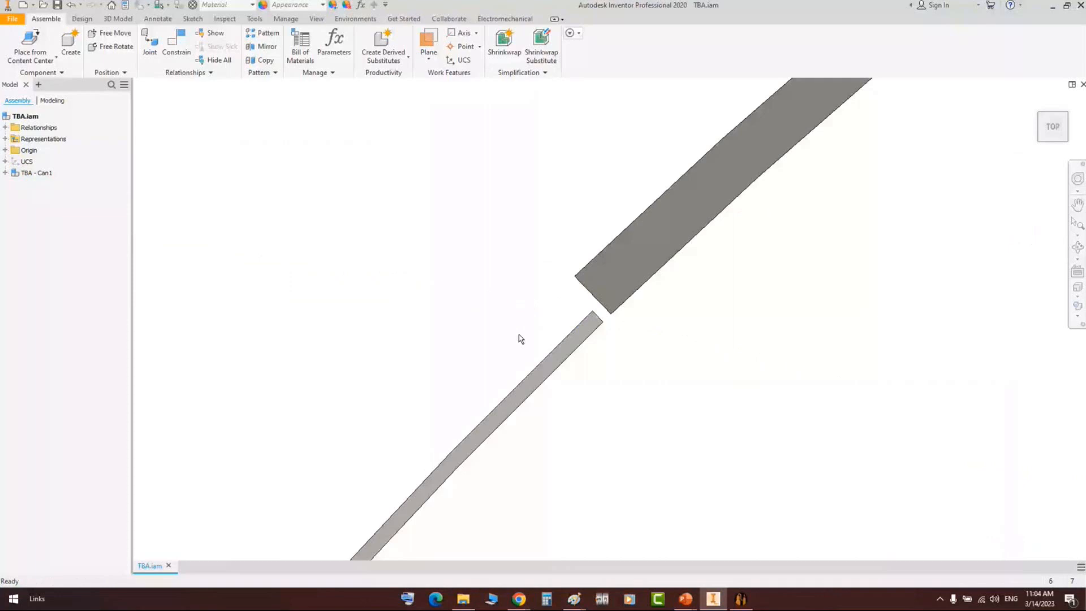
- Switch back to Static Equipment Generator and recalculate Can1's Shell Courses grid
{"action": "key", "text": "alt+Tab"}
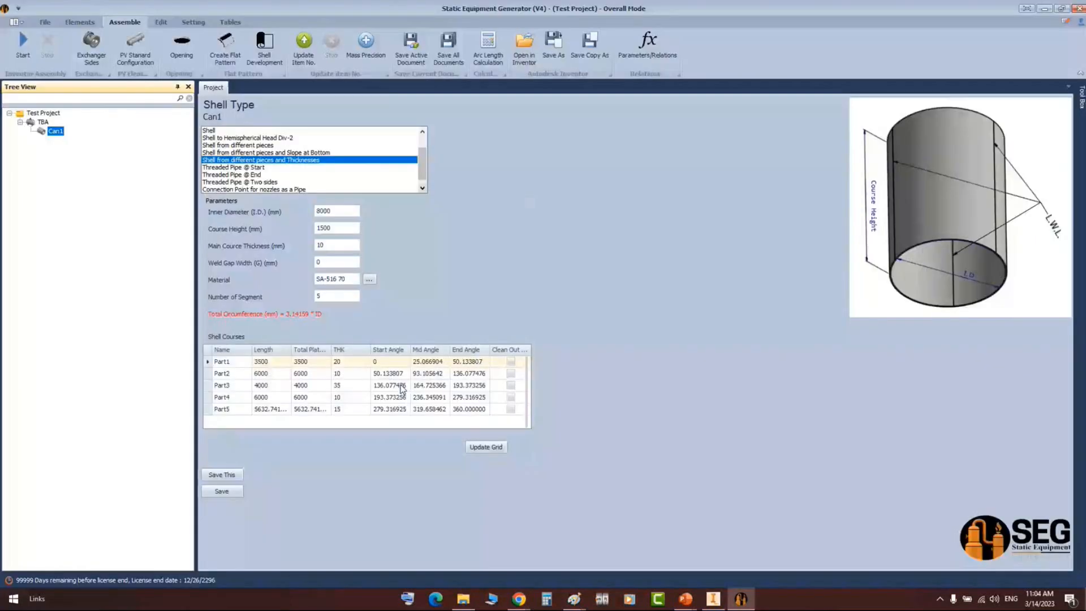
{"action": "left_click", "coordinate": [486, 447]}
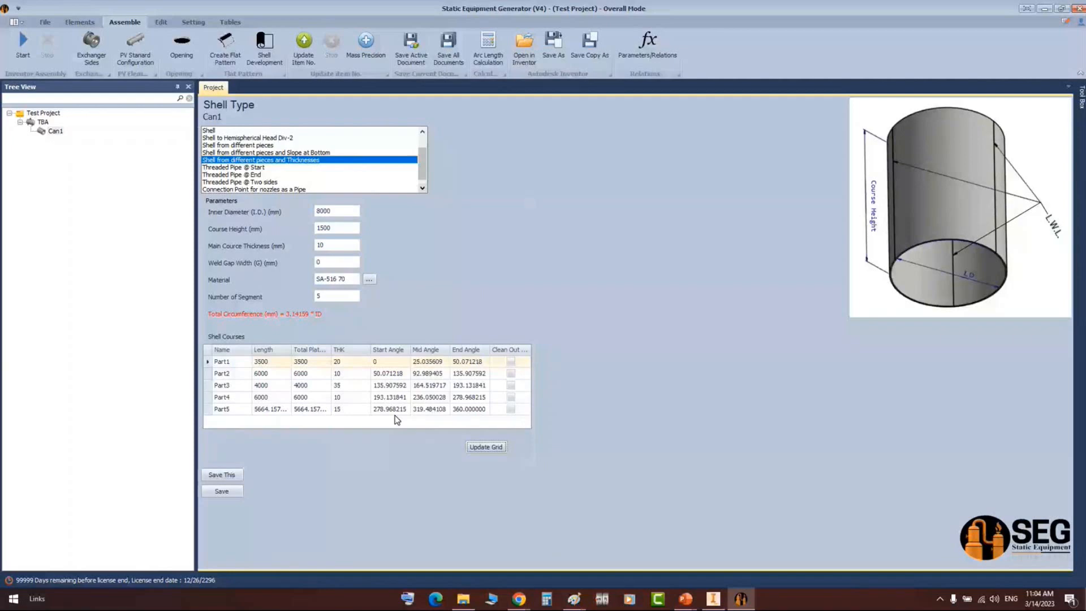
- Switch to Day 3 Presentation.pptx in PowerPoint and review the K-factor diagram on the Unfold Method slide
{"action": "mouse_move", "coordinate": [685, 599]}
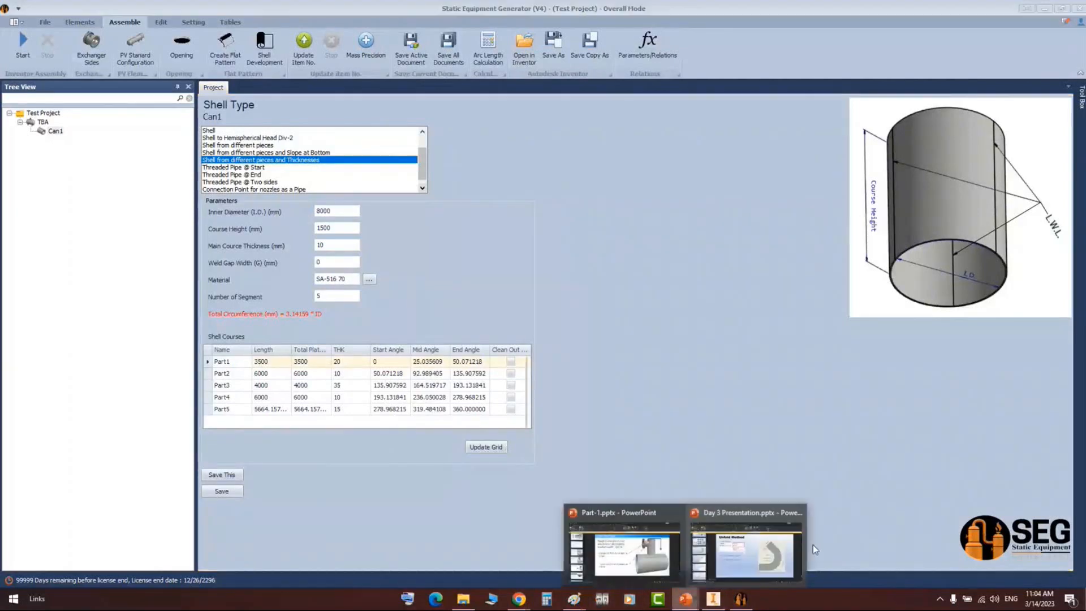
{"action": "left_click", "coordinate": [779, 558]}
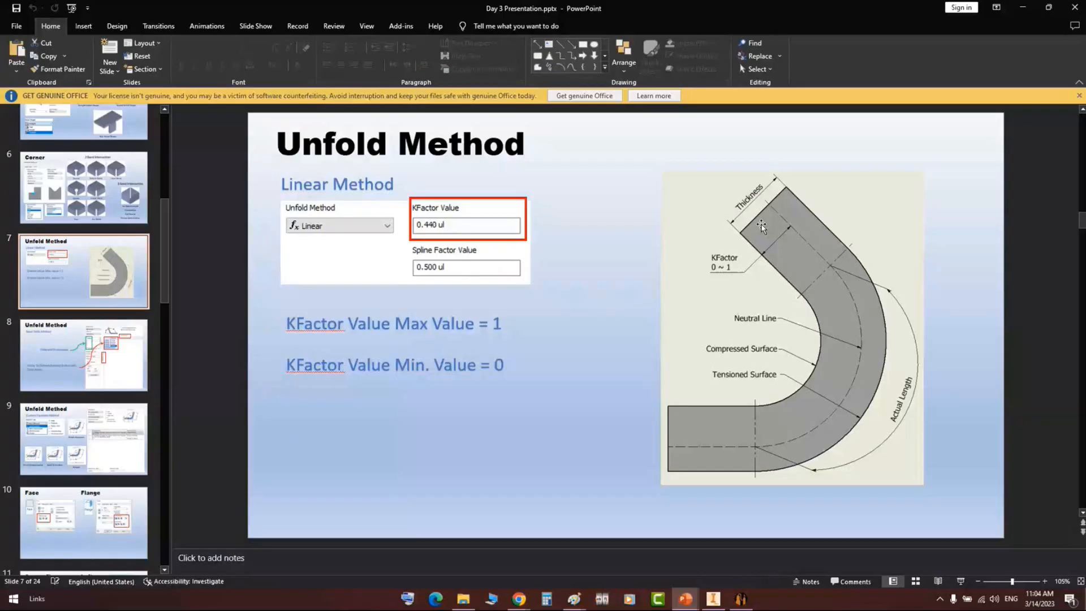
{"action": "key", "text": "alt+Tab"}
- Save the Can1 shell parameters and generate the assembly again in Inventor
{"action": "double_click", "coordinate": [320, 245]}
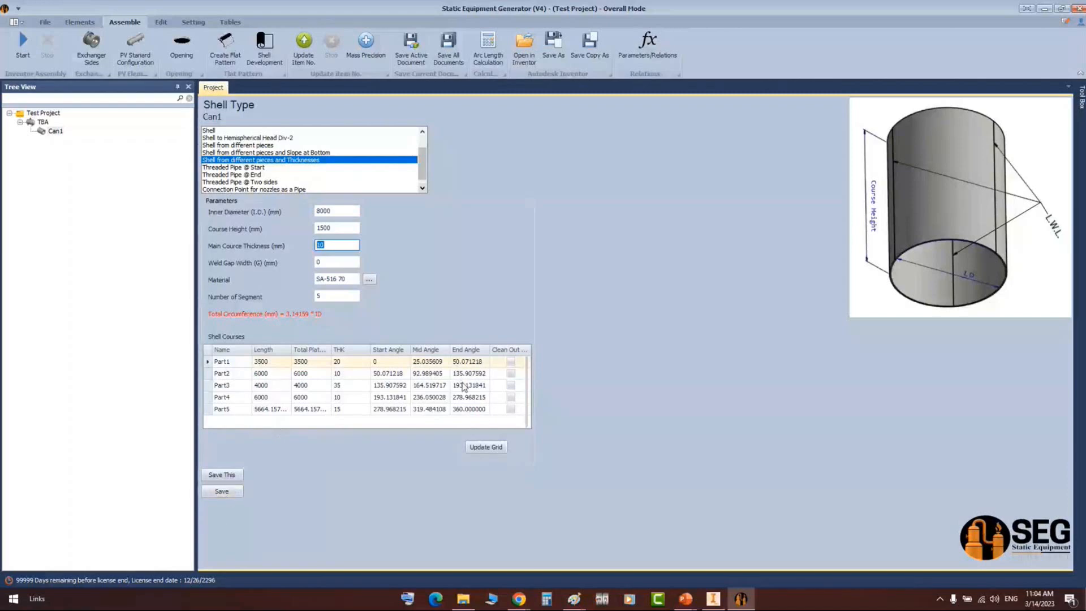
{"action": "left_click", "coordinate": [225, 492]}
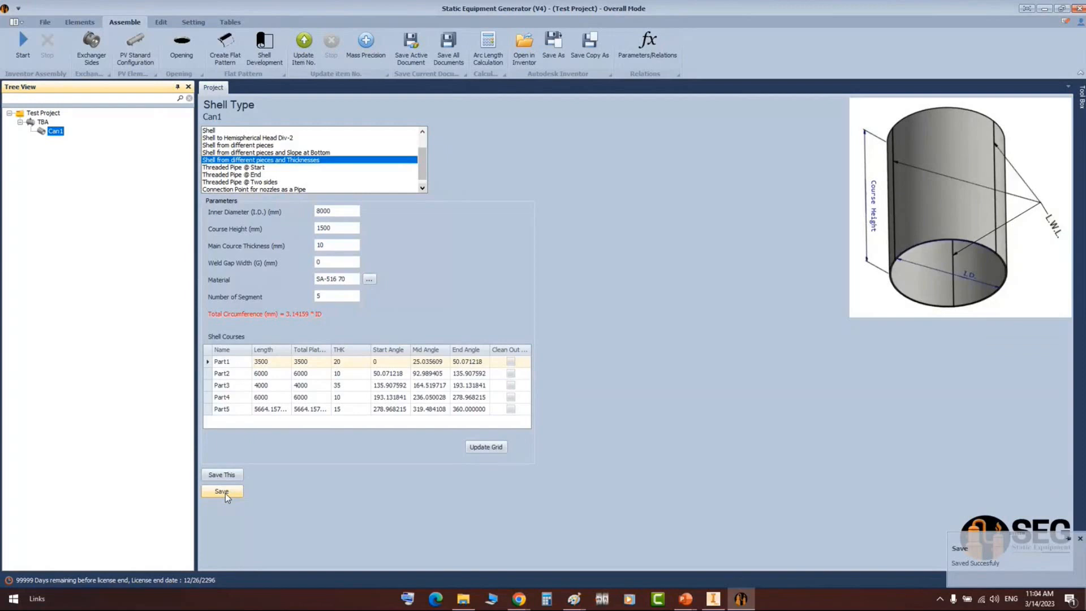
{"action": "left_click", "coordinate": [23, 45]}
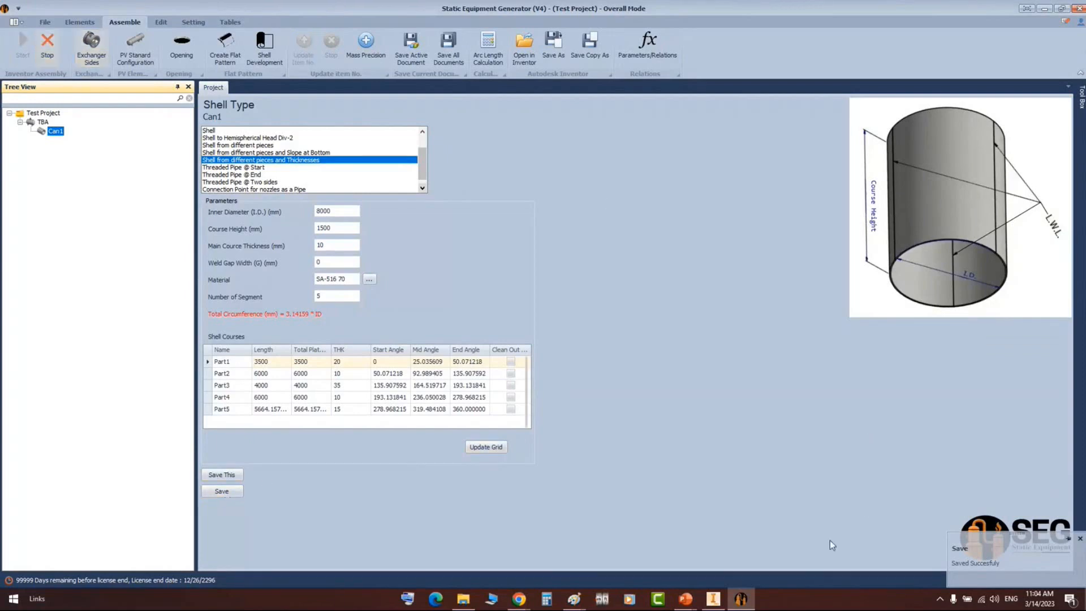
- Switch to Inventor and inspect from the top how the rebuilt shell's thick and thin pieces align at their joints
{"action": "left_click", "coordinate": [751, 591]}
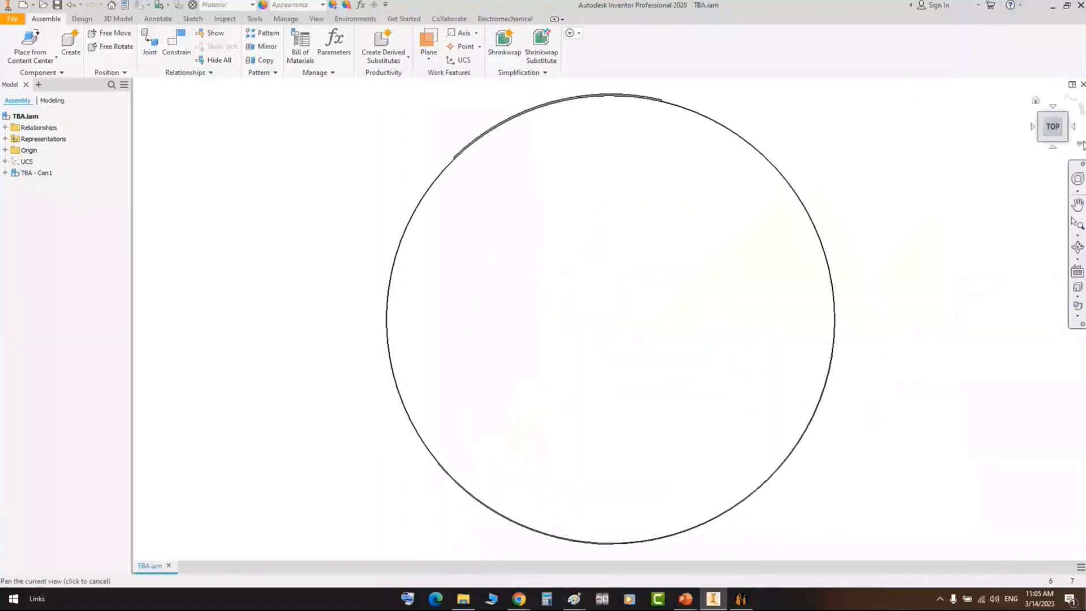
{"action": "scroll", "coordinate": [438, 164], "scroll_direction": "up", "scroll_amount": 3}
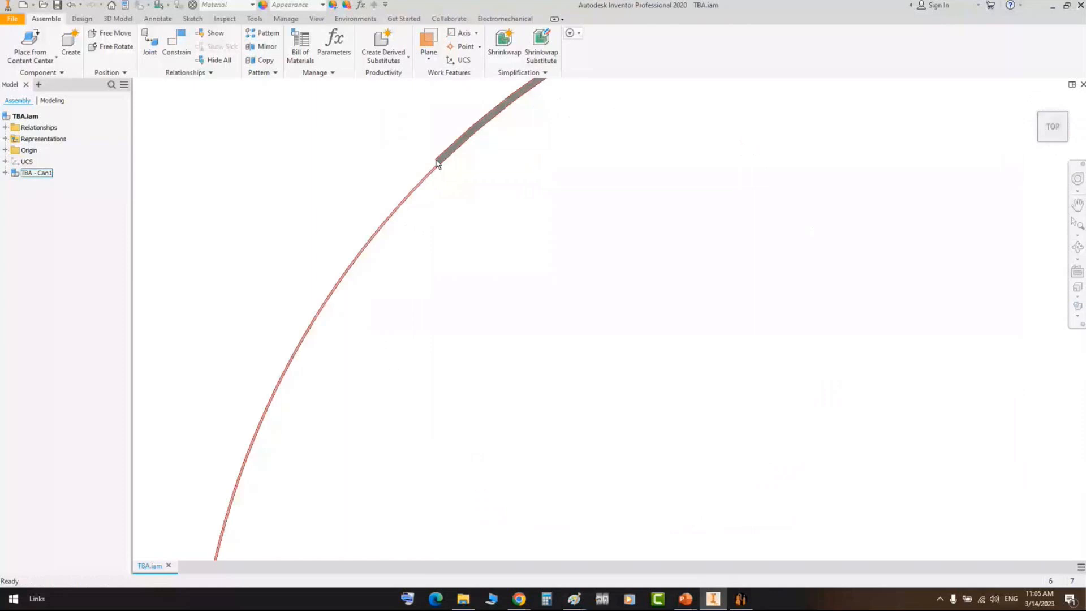
{"action": "scroll", "coordinate": [570, 474], "scroll_direction": "up", "scroll_amount": 3}
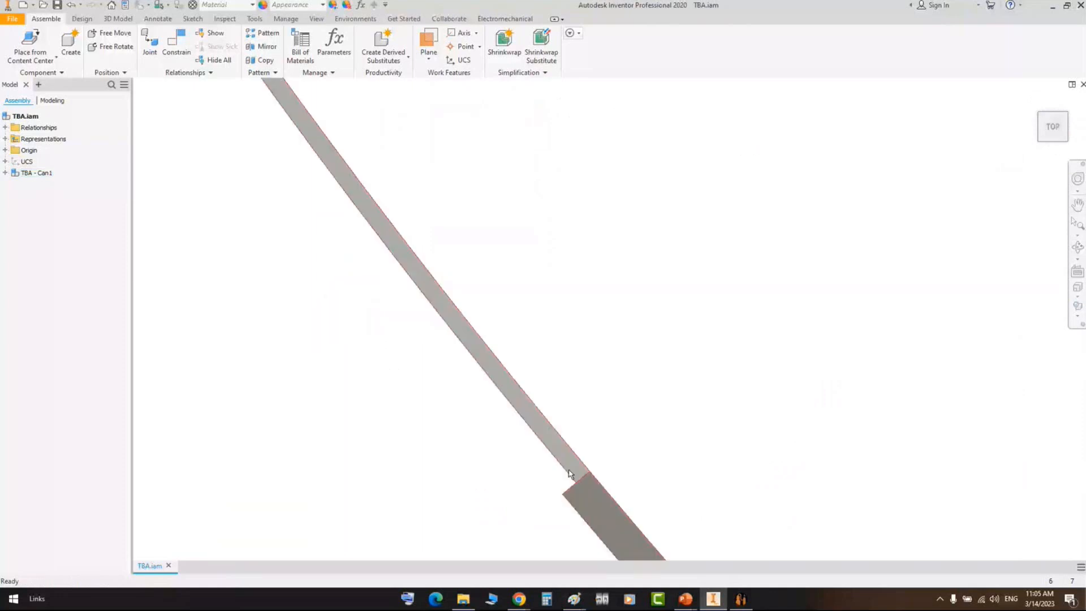
{"action": "scroll", "coordinate": [695, 205], "scroll_direction": "down", "scroll_amount": 5}
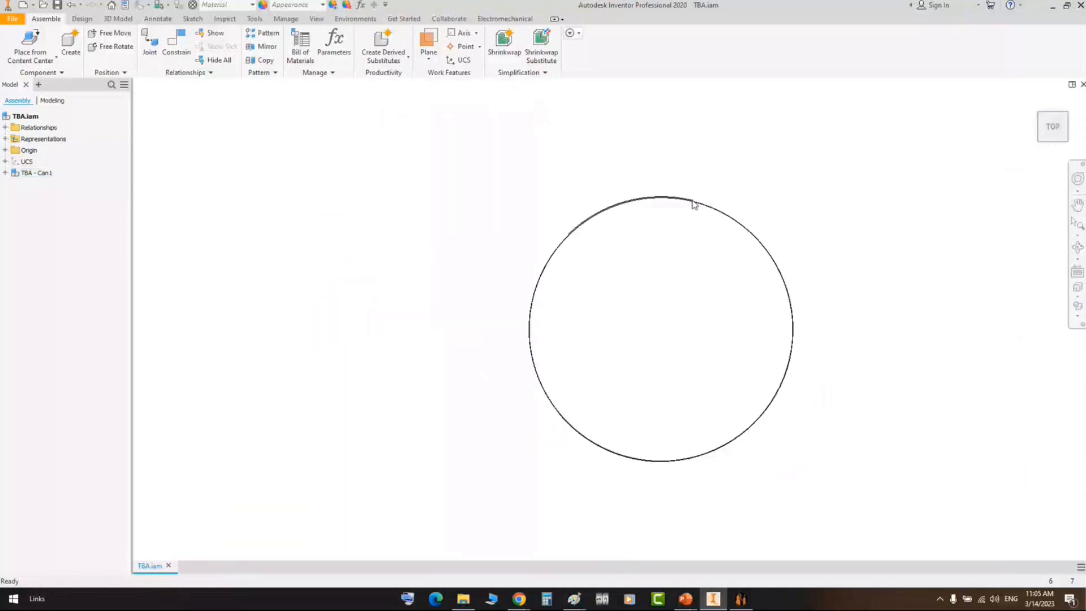
- Examine the shell ring in 3D, checking the thickness steps at the vertical joints between its pieces
{"action": "middle_click_drag", "start_coordinate": [695, 204], "coordinate": [577, 288], "text": "shift"}
{"action": "scroll", "coordinate": [537, 263], "scroll_direction": "down", "scroll_amount": 3}
{"action": "middle_click_drag", "start_coordinate": [537, 263], "coordinate": [520, 198]}
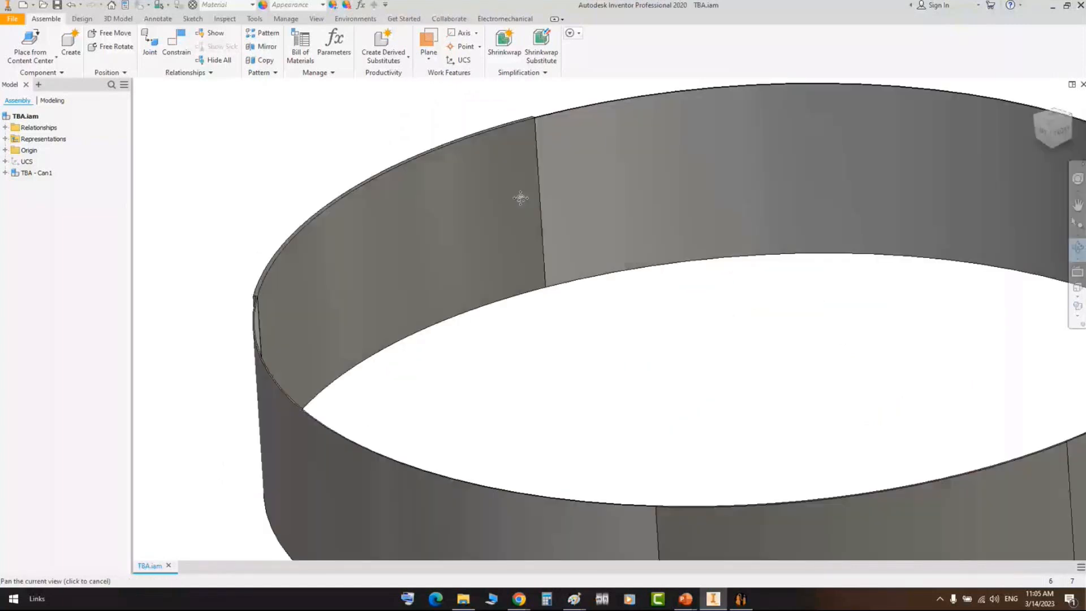
{"action": "scroll", "coordinate": [521, 198], "scroll_direction": "up", "scroll_amount": 5}
{"action": "middle_click_drag", "start_coordinate": [698, 308], "coordinate": [649, 250], "text": "shift"}
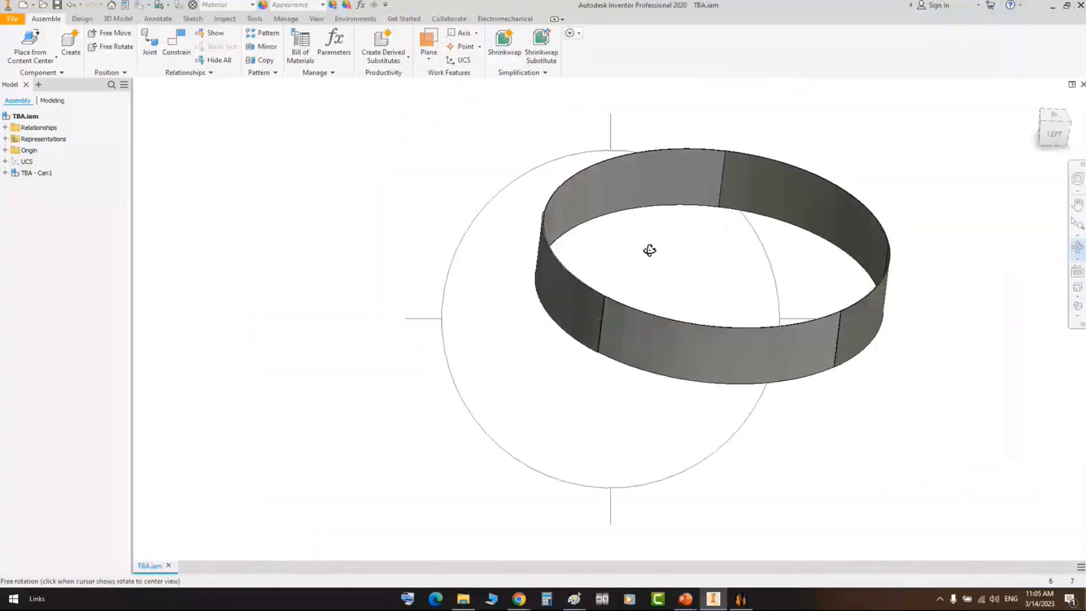
{"action": "scroll", "coordinate": [649, 250], "scroll_direction": "down", "scroll_amount": 4}
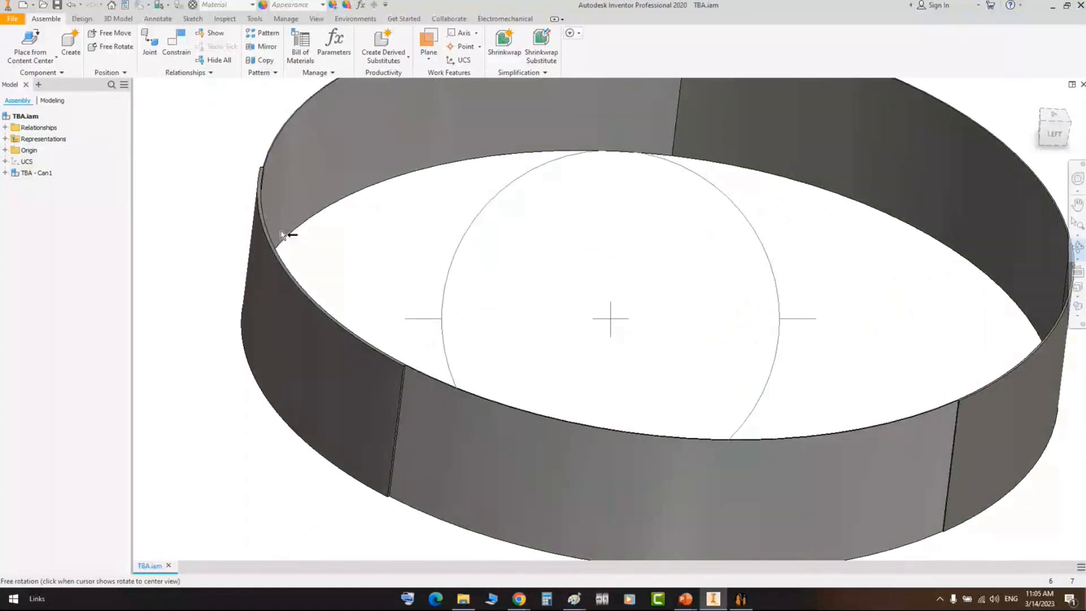
{"action": "middle_click_drag", "start_coordinate": [281, 235], "coordinate": [378, 168]}
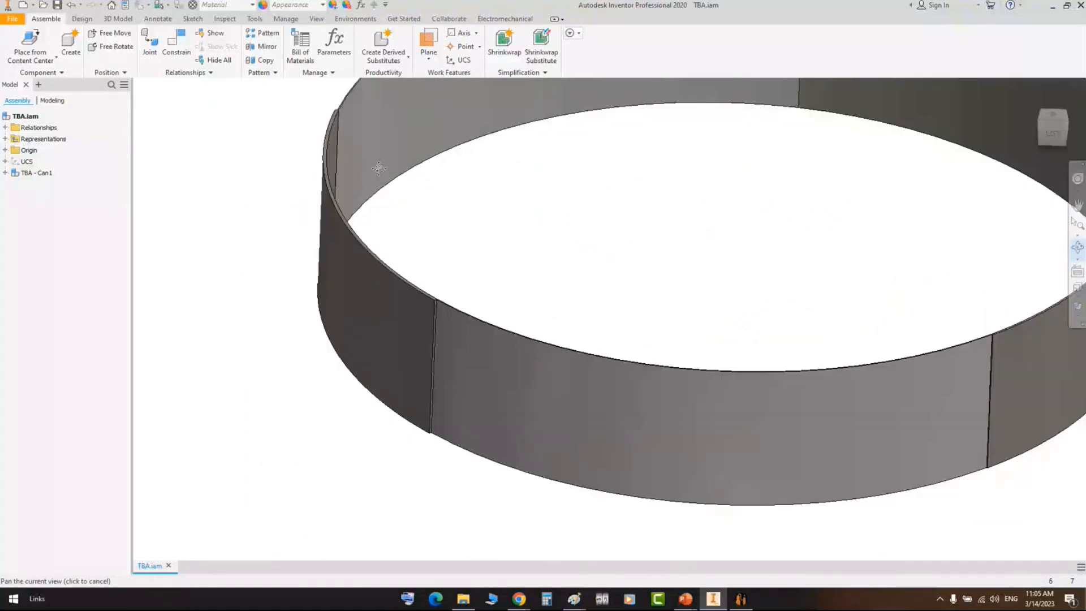
{"action": "scroll", "coordinate": [286, 69], "scroll_direction": "down", "scroll_amount": 2}
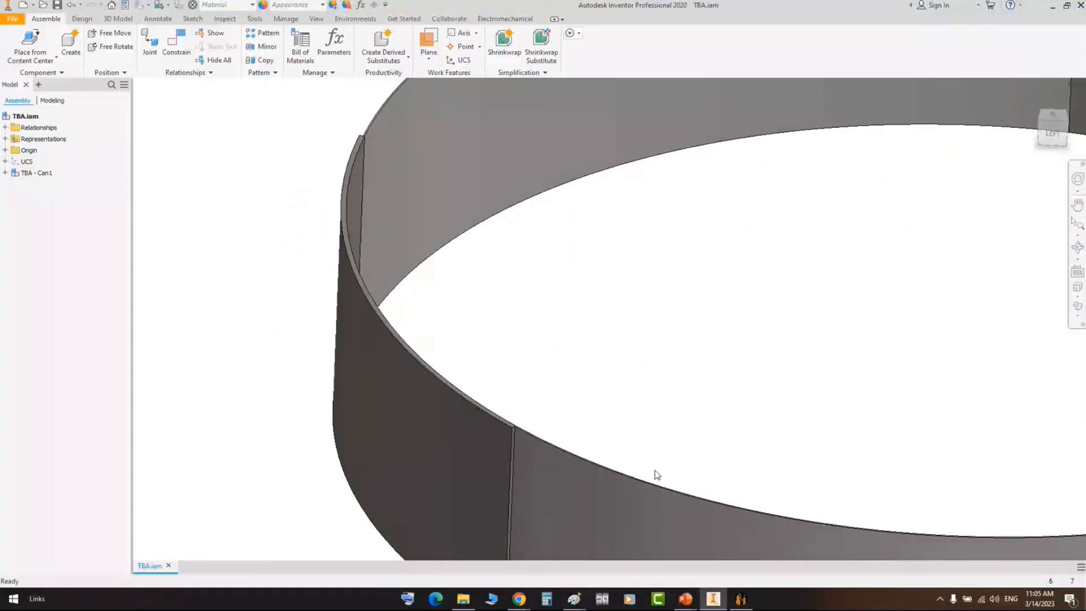
- Switch to the Paint screenshot of the Shell Courses grid and outline the Mid Angle column and Part1's Clean Out checkbox in red
{"action": "key", "text": "alt+Tab"}
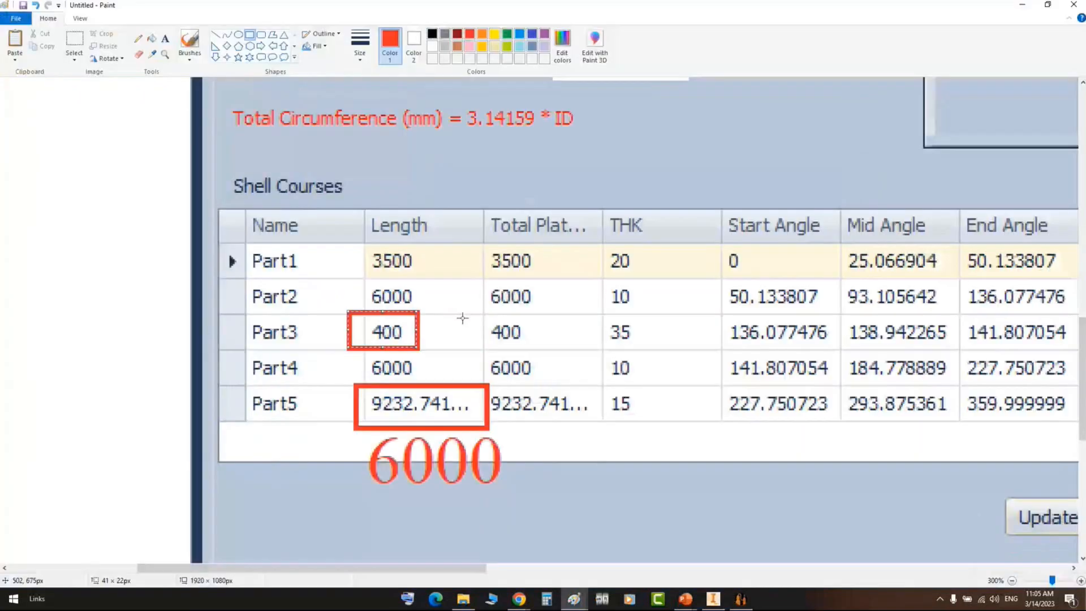
{"action": "left_click_drag", "start_coordinate": [462, 568], "coordinate": [553, 568]}
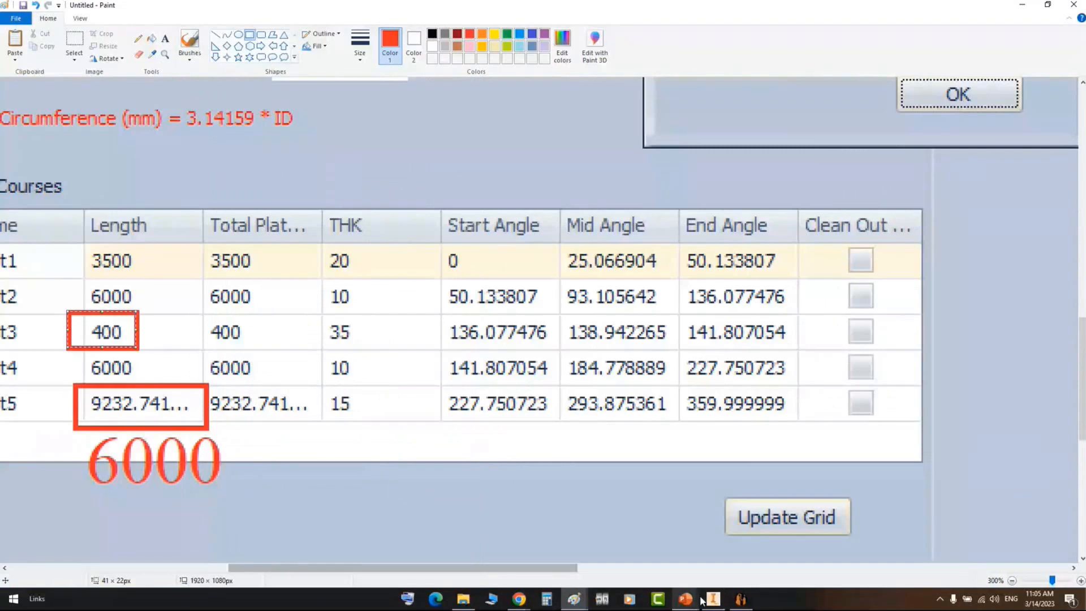
{"action": "mouse_move", "coordinate": [685, 599]}
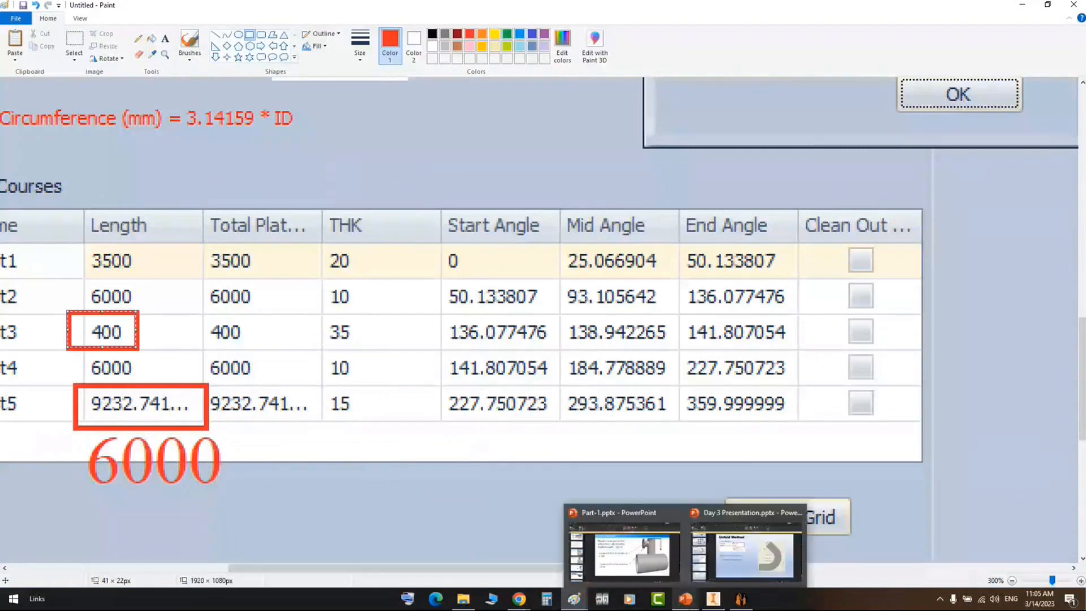
{"action": "mouse_move", "coordinate": [549, 187]}
{"action": "left_mouse_down"}
{"action": "mouse_move", "coordinate": [687, 406]}
{"action": "mouse_move", "coordinate": [686, 444]}
{"action": "left_mouse_up"}
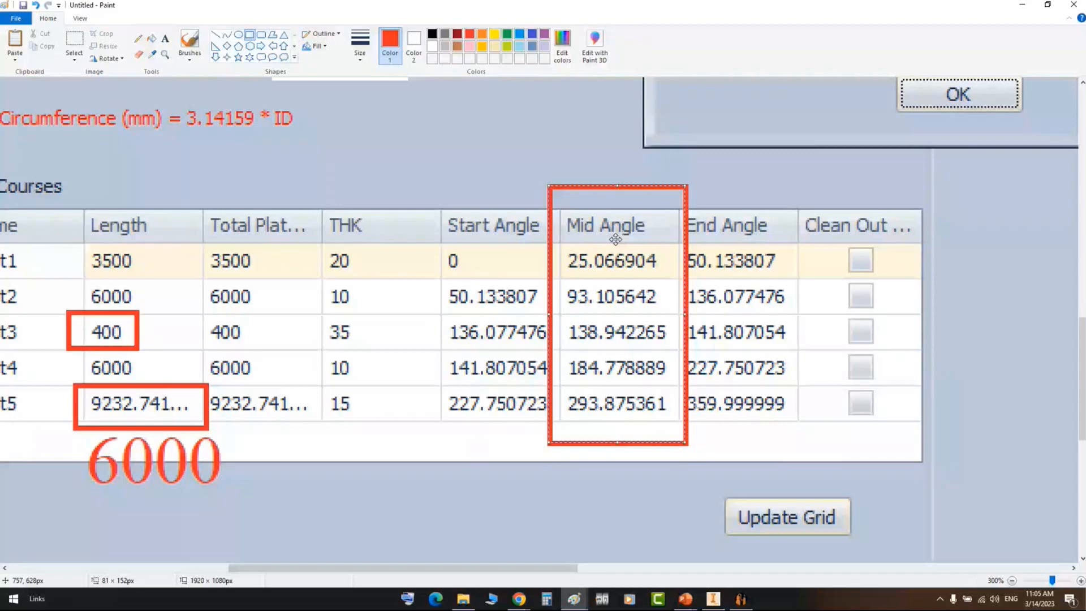
{"action": "left_click_drag", "start_coordinate": [548, 187], "coordinate": [553, 195]}
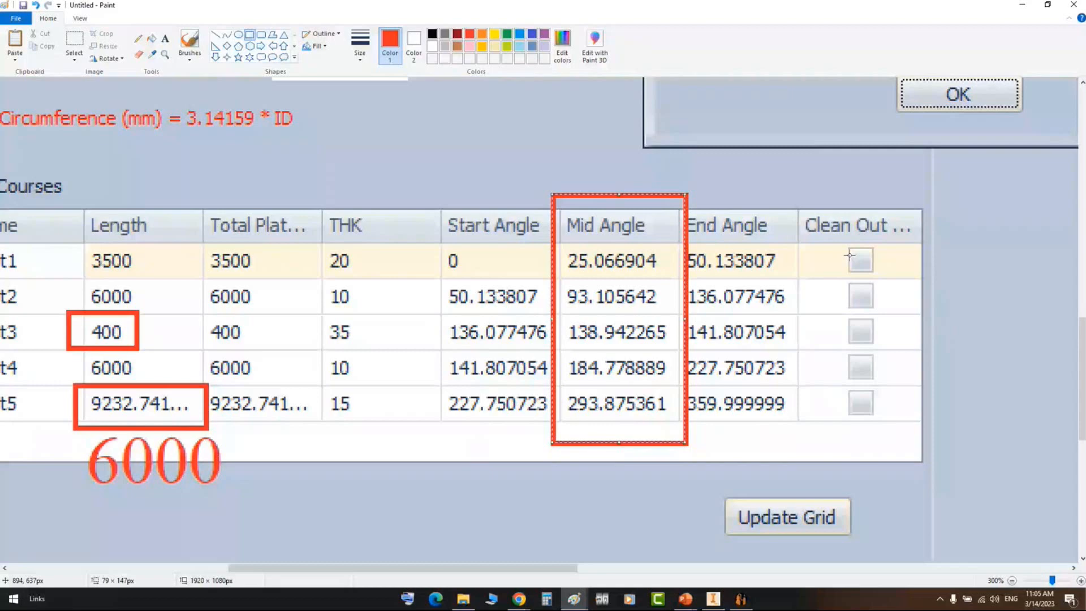
{"action": "left_click_drag", "start_coordinate": [835, 238], "coordinate": [891, 279]}
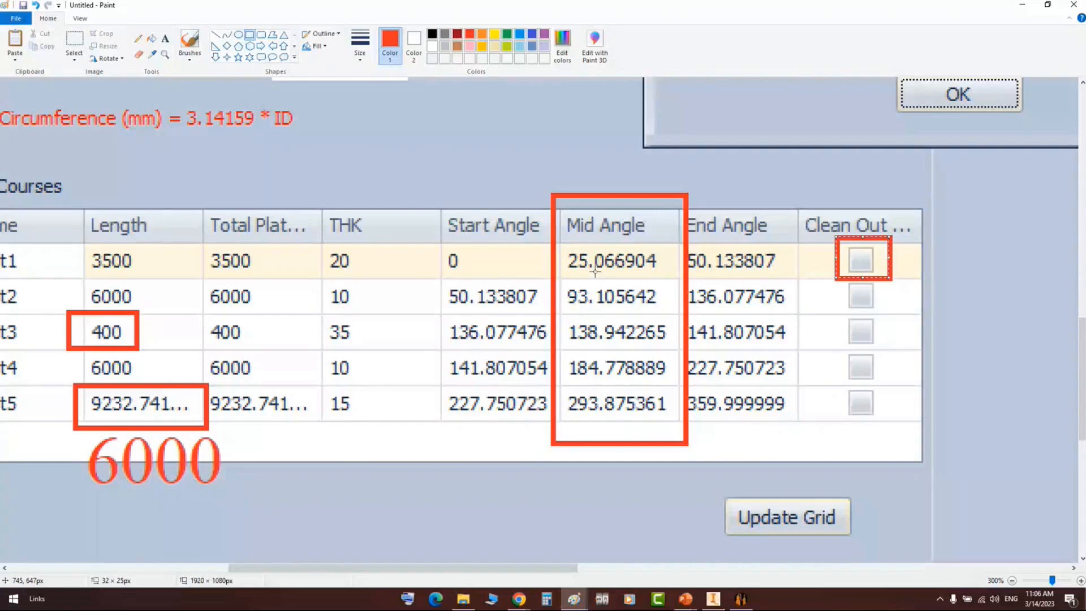
- Return to Static Equipment Generator and preview the Threaded Pipe @ Start and Threaded Pipe @ Two sides shell types for Can1
{"action": "left_click", "coordinate": [722, 599]}
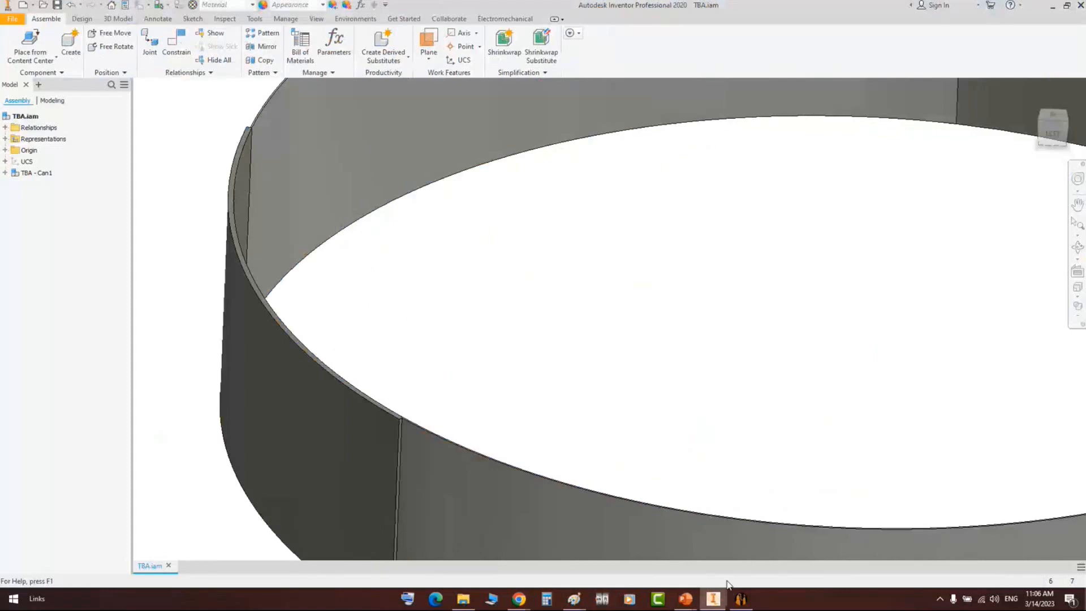
{"action": "left_click", "coordinate": [740, 598]}
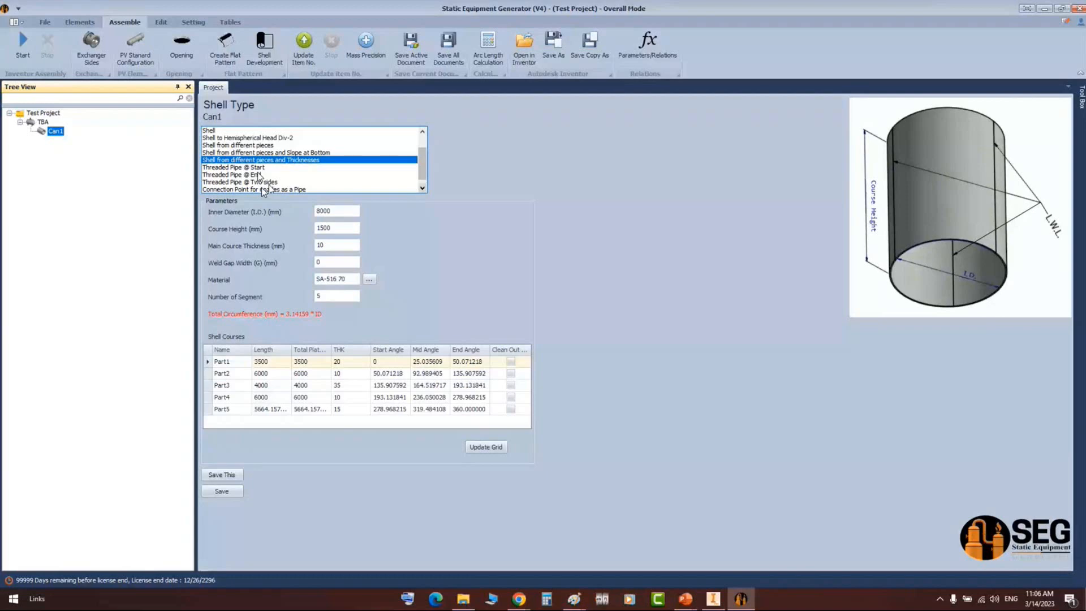
{"action": "left_click", "coordinate": [238, 168]}
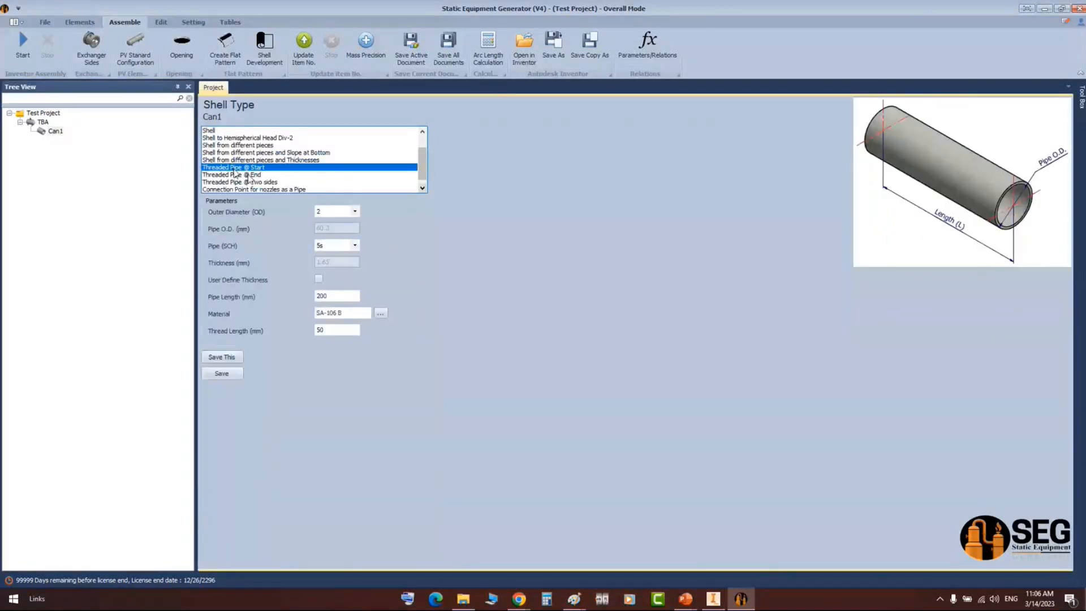
{"action": "left_click", "coordinate": [264, 182]}
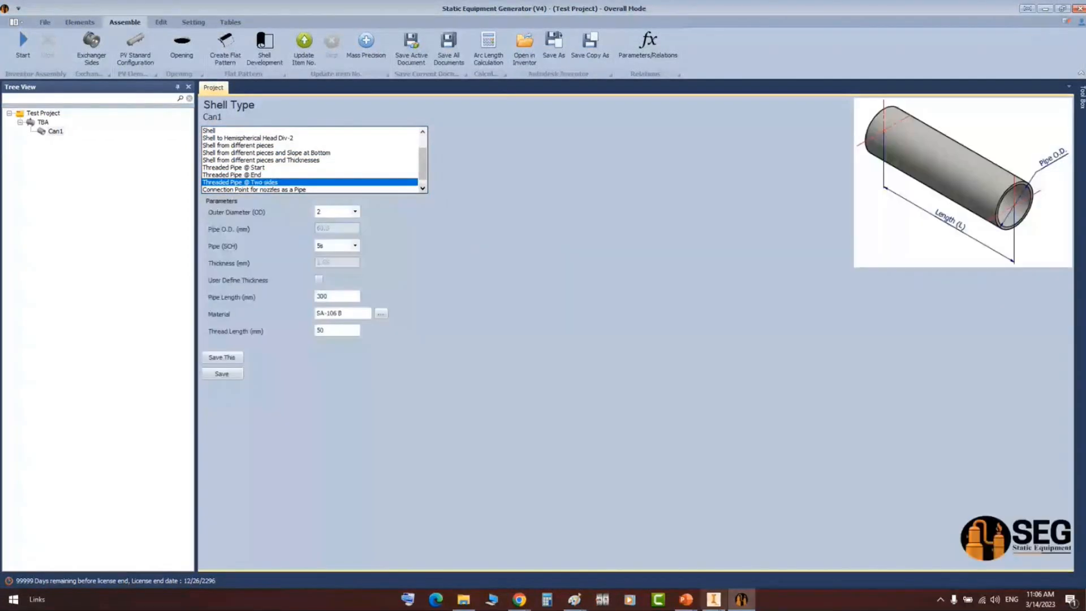
{"action": "left_click", "coordinate": [462, 601]}
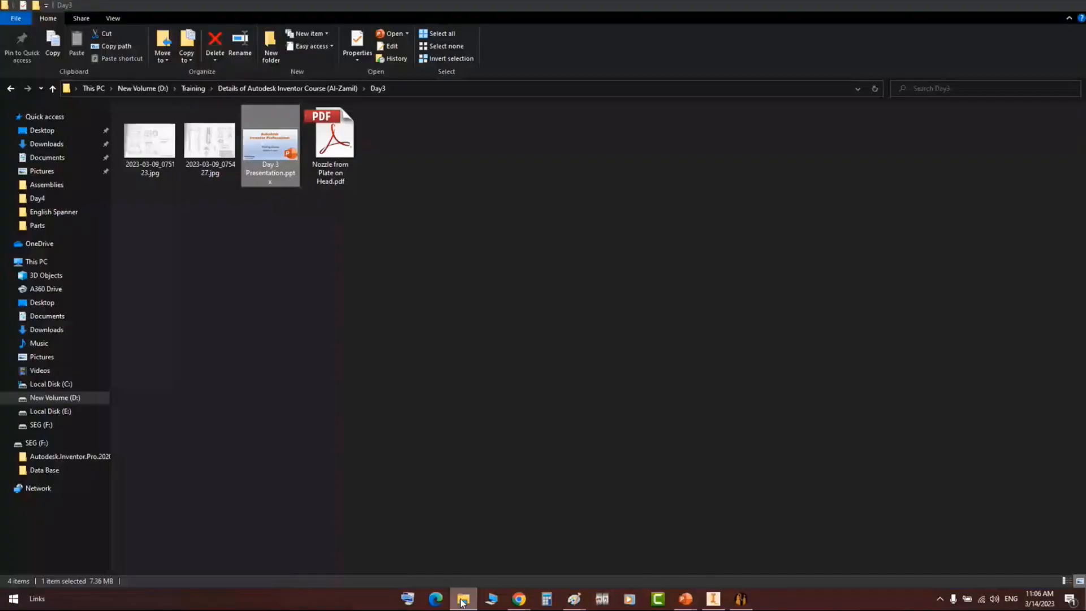
{"action": "left_click", "coordinate": [462, 601]}
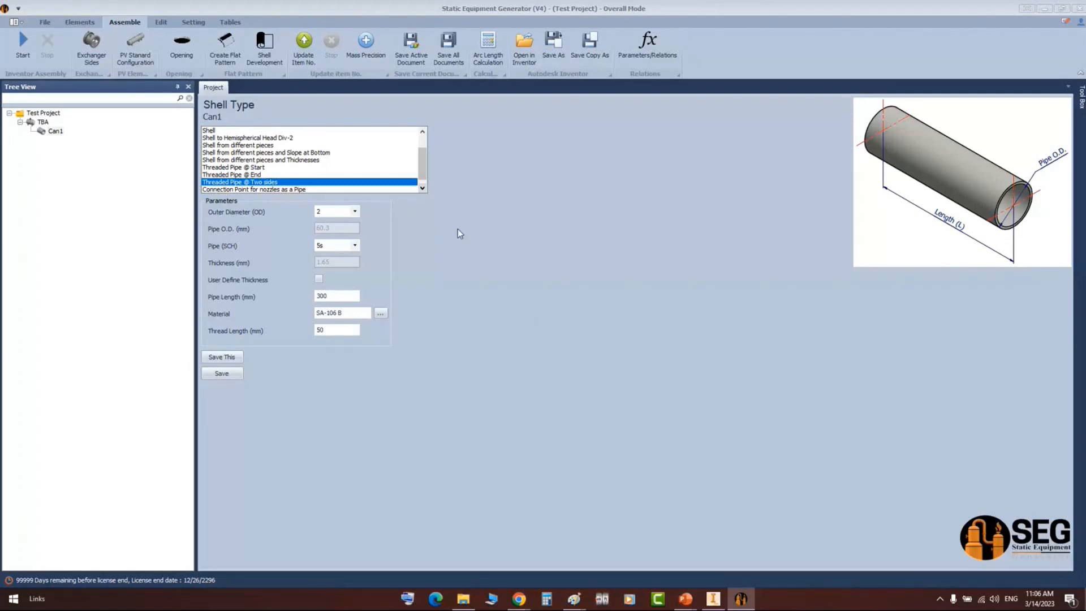
- Compare the three Threaded Pipe shell types and show the parameters of Connection Point for nozzles as a Pipe
{"action": "left_click", "coordinate": [257, 169]}
{"action": "left_click", "coordinate": [255, 174]}
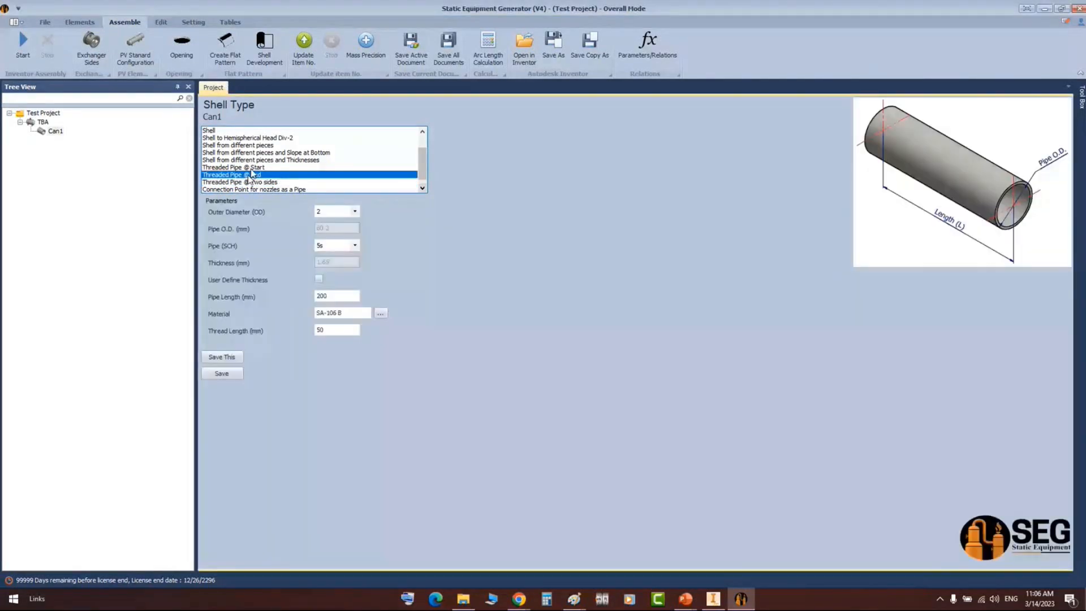
{"action": "left_click", "coordinate": [252, 182]}
{"action": "left_click", "coordinate": [264, 189]}
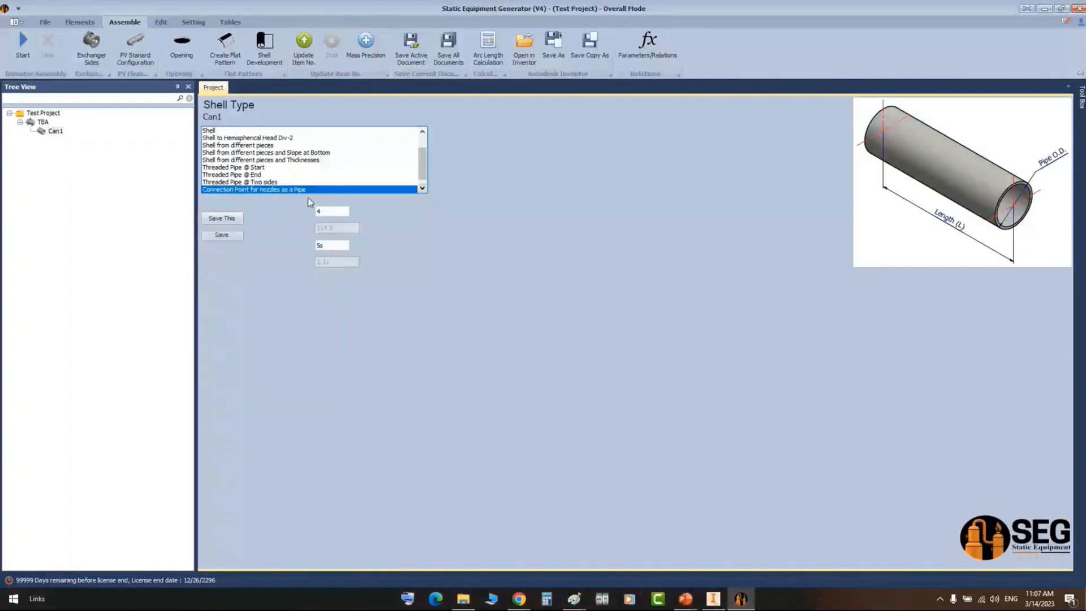
{"action": "left_click", "coordinate": [420, 189]}
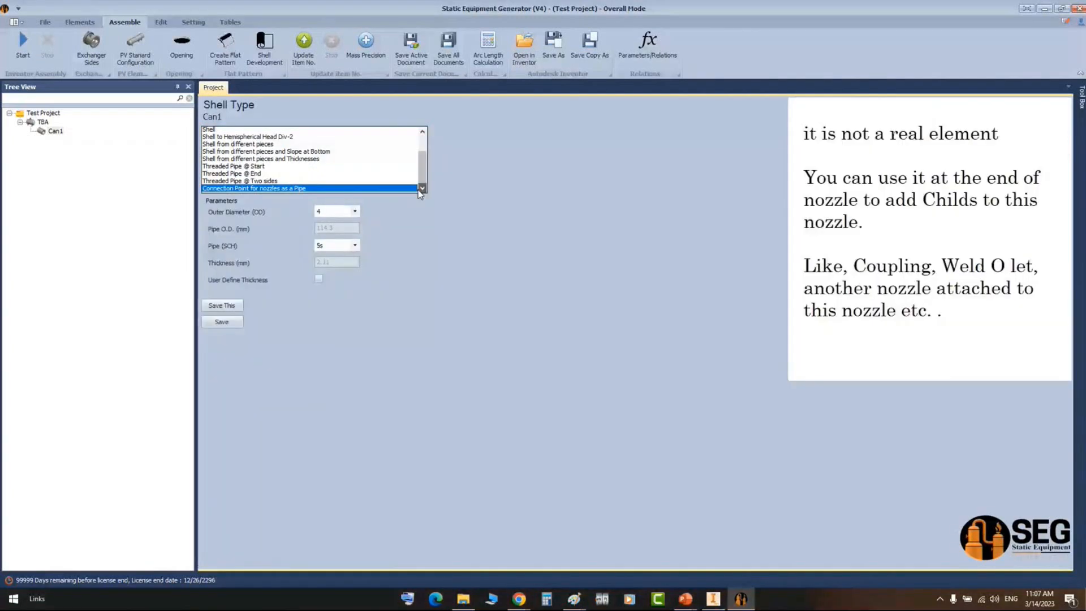
{"action": "left_click", "coordinate": [422, 189]}
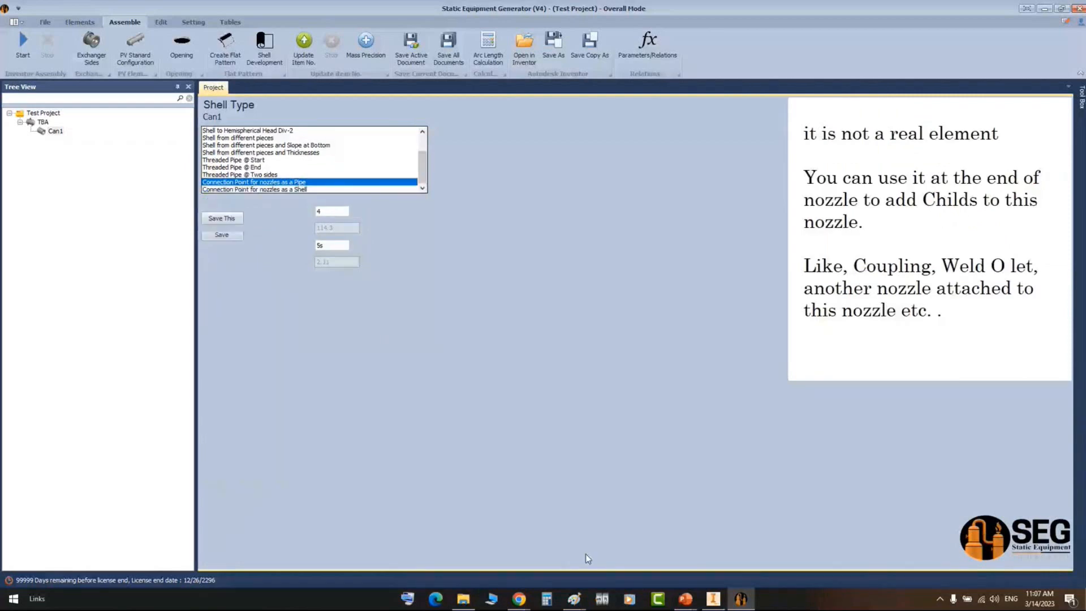
- Review the Unreal Shell Type slides on skirt and nozzle connections in Part-1.pptx, then return to Static Equipment Generator
{"action": "left_click", "coordinate": [687, 598]}
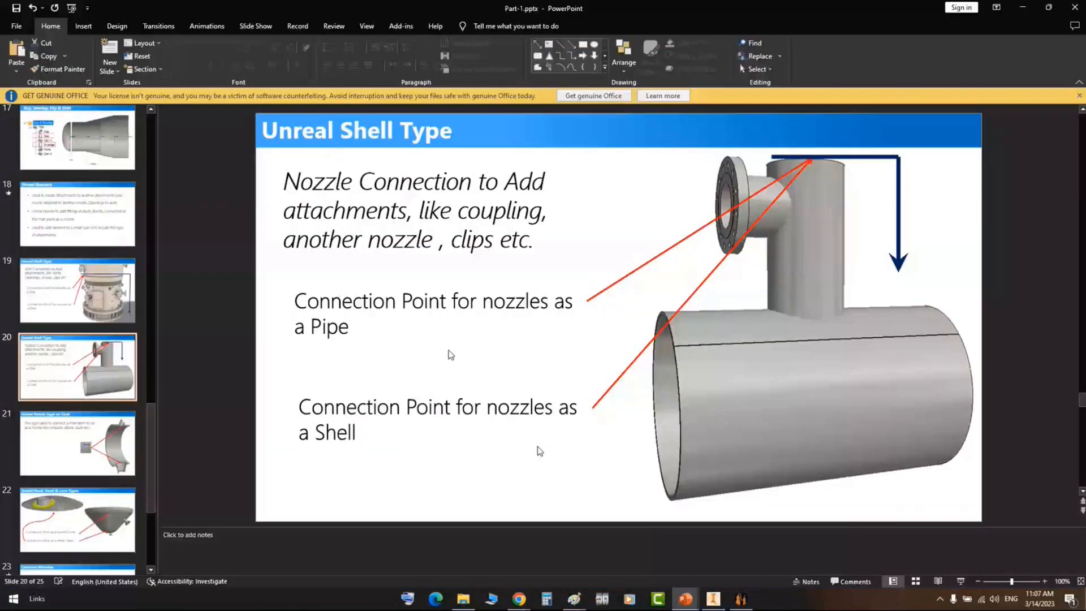
{"action": "key", "text": "Up"}
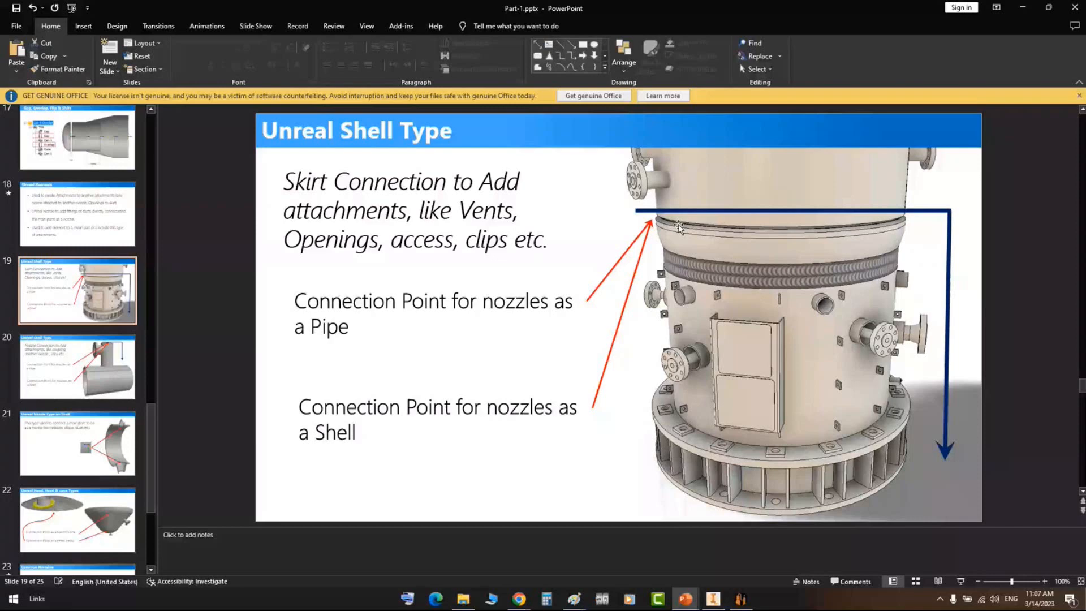
{"action": "key", "text": "Down"}
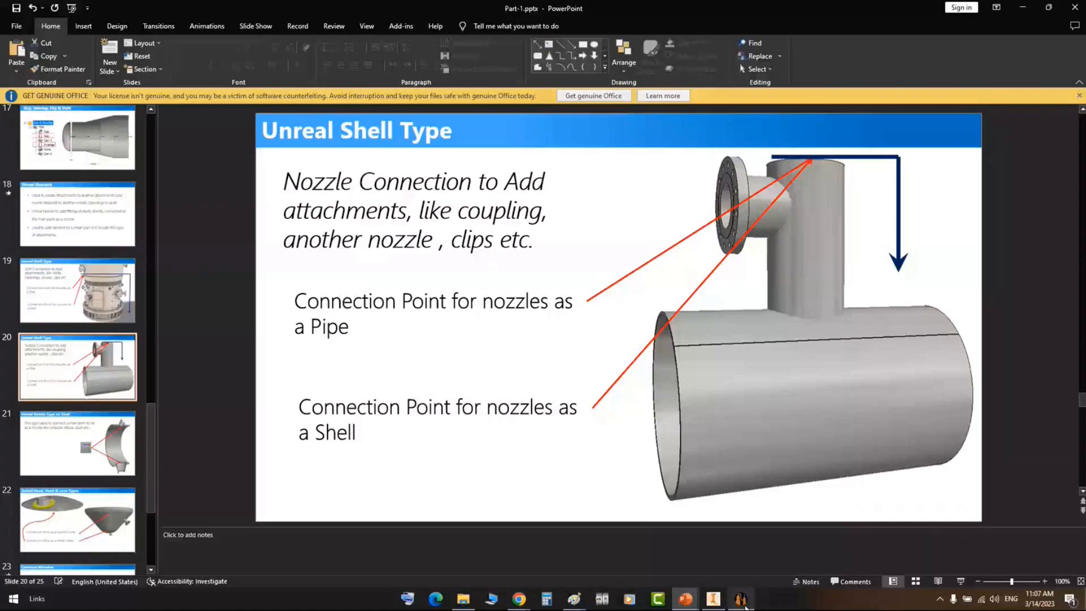
{"action": "left_click", "coordinate": [741, 600]}
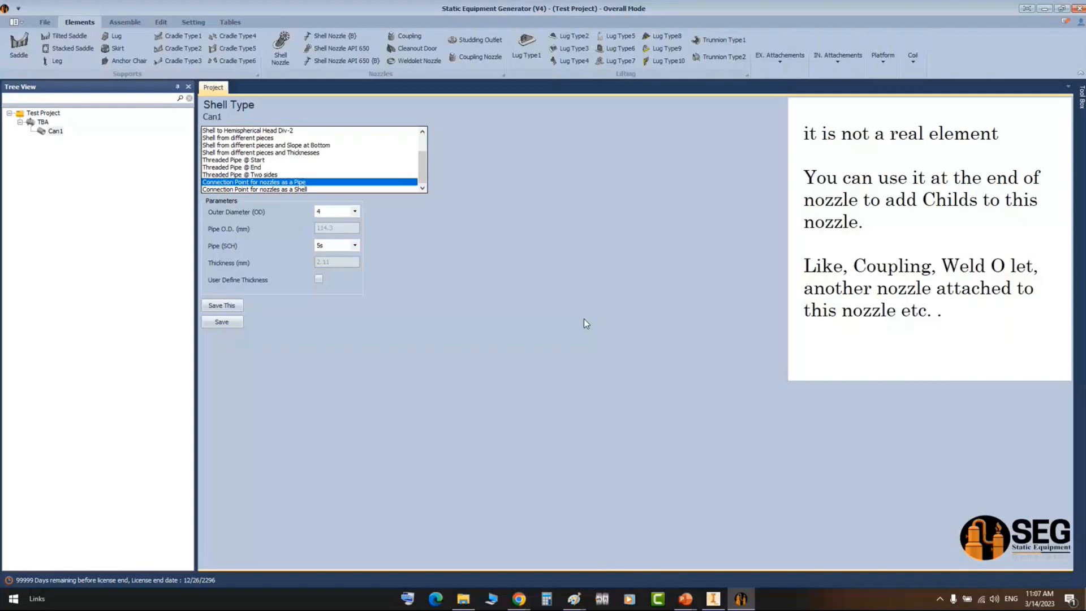
- Switch to the latest Paint drawing and undo its edits back to the sketch of the shell course with the sloped bottom
{"action": "left_click", "coordinate": [574, 604]}
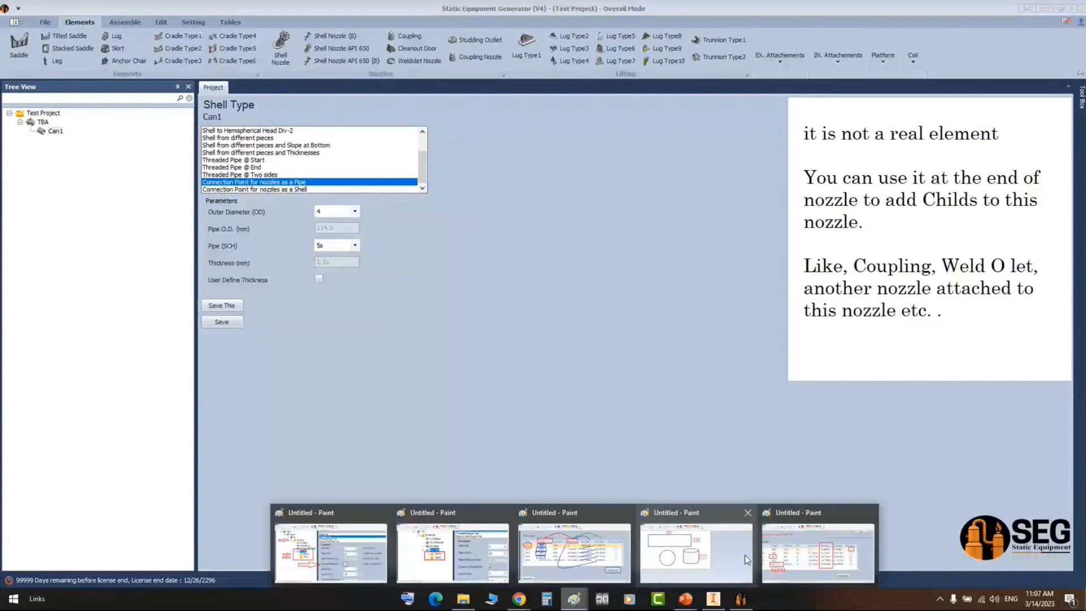
{"action": "left_click", "coordinate": [744, 555]}
{"action": "key", "text": "ctrl+z"}
{"action": "key", "text": "ctrl+z"}
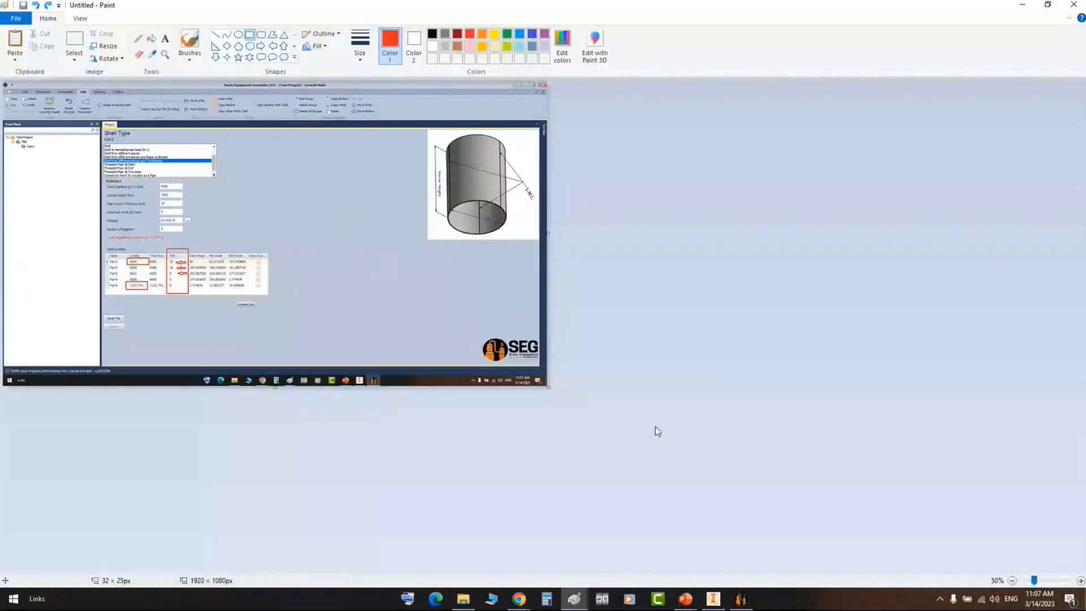
{"action": "key", "text": "ctrl+z"}
{"action": "key", "text": "ctrl+z"}
{"action": "key", "text": "ctrl+z"}
{"action": "key", "text": "ctrl+z"}
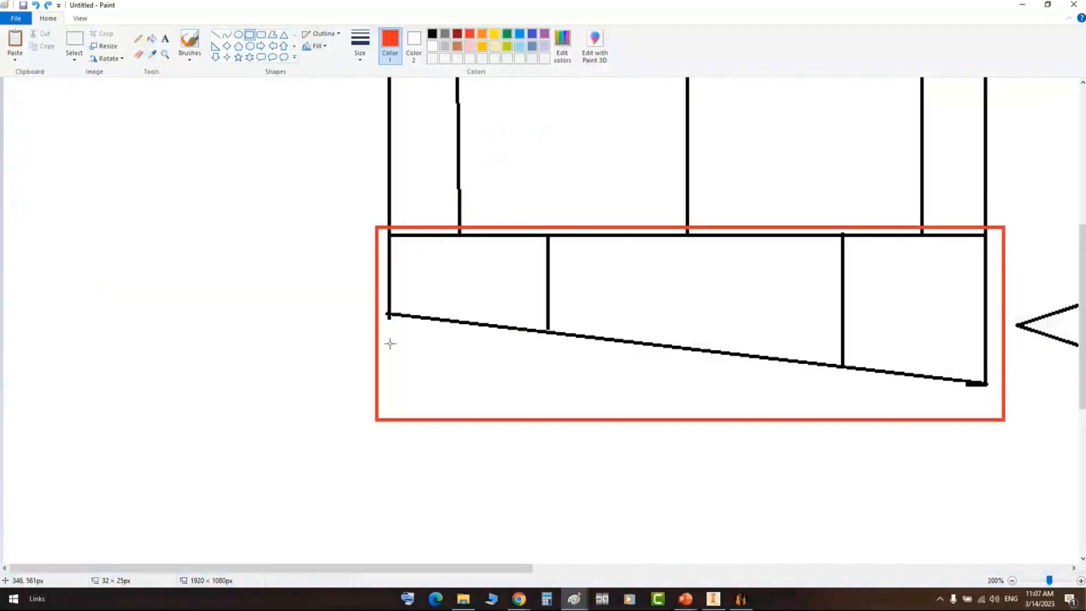
- Draw two black door rectangles on the sloped bottom edge, about 24 × 43 px in the middle piece and 27 × 60 px in the right piece
{"action": "left_click", "coordinate": [807, 348]}
{"action": "left_click_drag", "start_coordinate": [674, 300], "coordinate": [699, 345]}
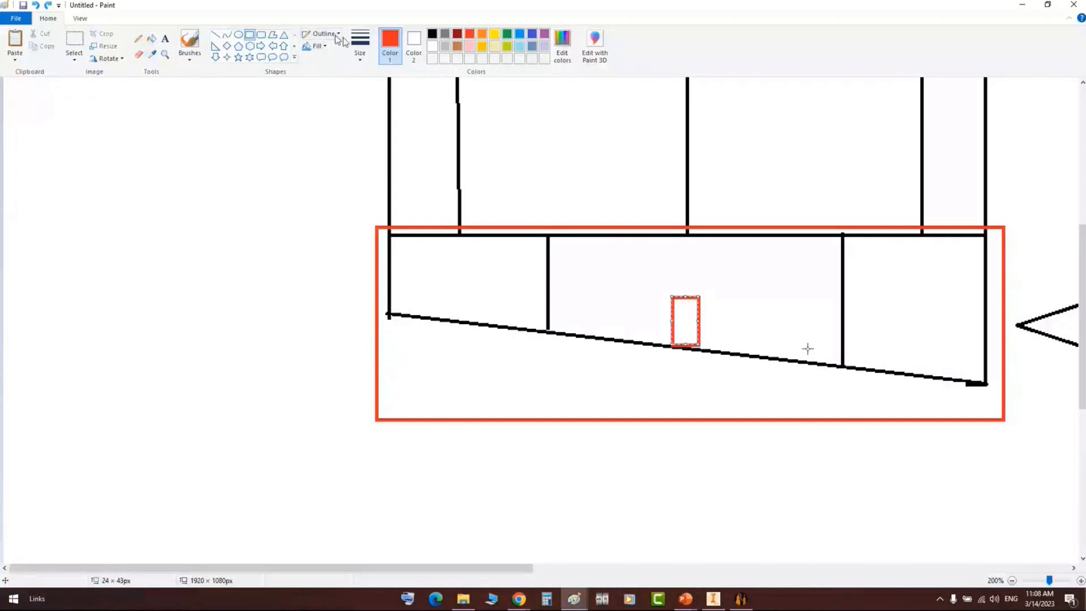
{"action": "left_click", "coordinate": [432, 34]}
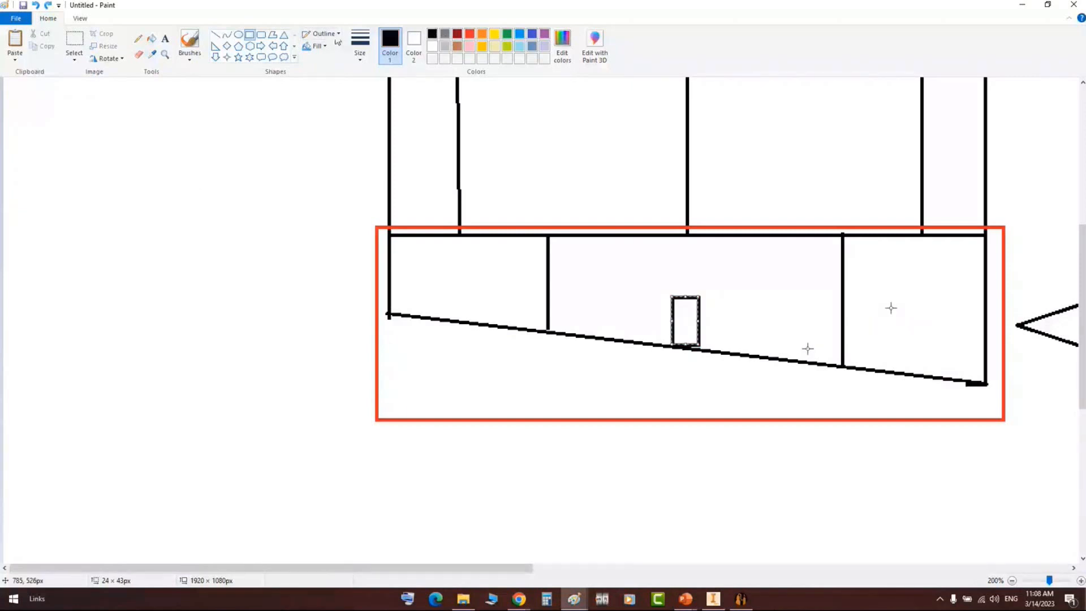
{"action": "left_click_drag", "start_coordinate": [890, 304], "coordinate": [920, 372]}
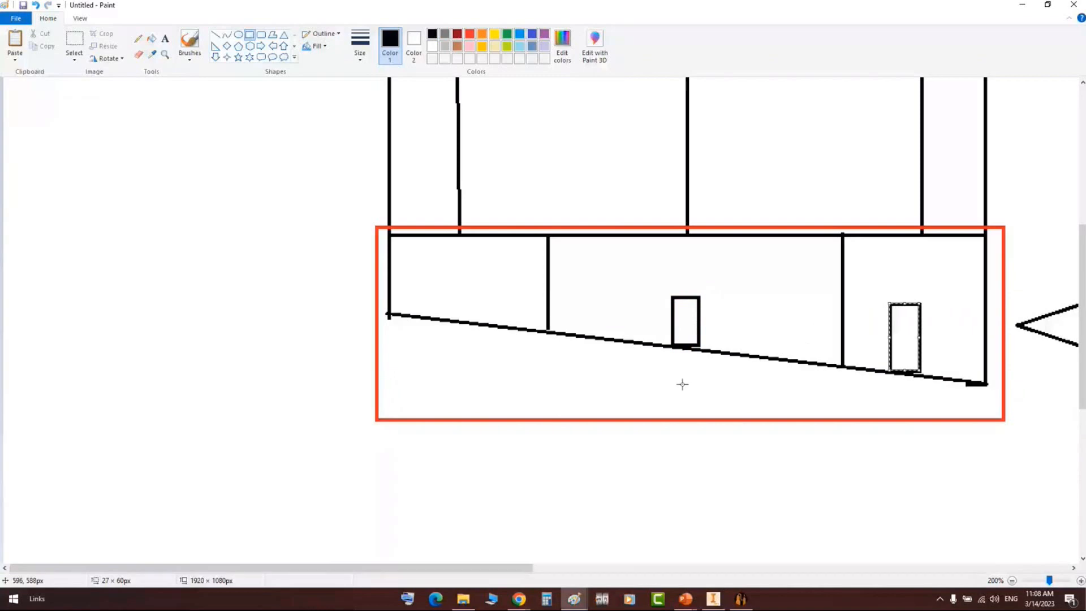
{"action": "scroll", "coordinate": [696, 372], "scroll_direction": "down", "scroll_amount": 1, "text": "ctrl"}
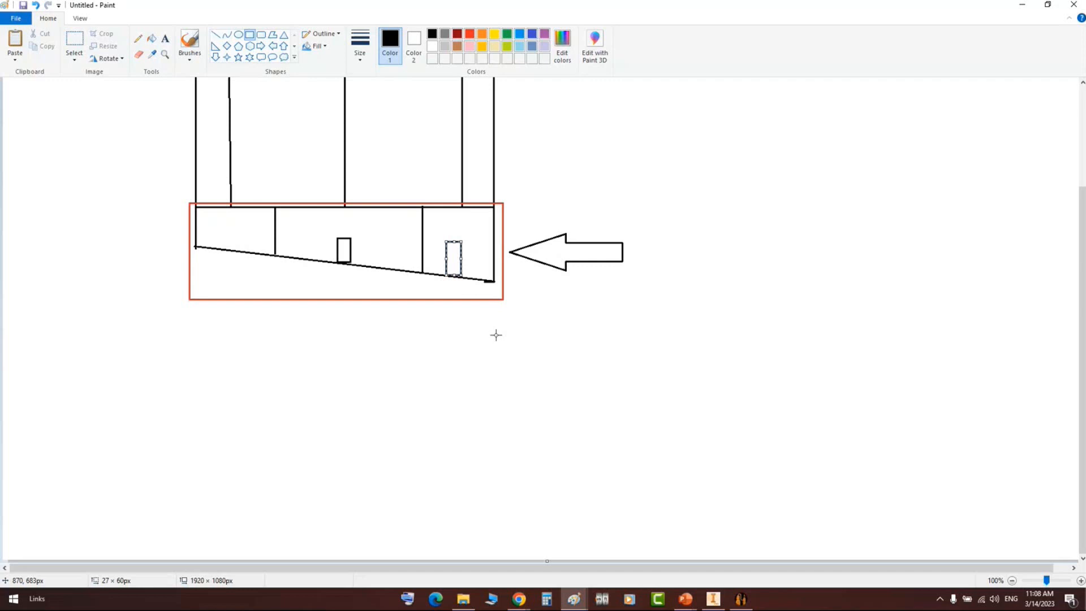
- Switch to Part-1.pptx and review the Unreal Shell Type nozzle slide and the Gap, Overlap, Flip & Shift slide
{"action": "left_click", "coordinate": [521, 601]}
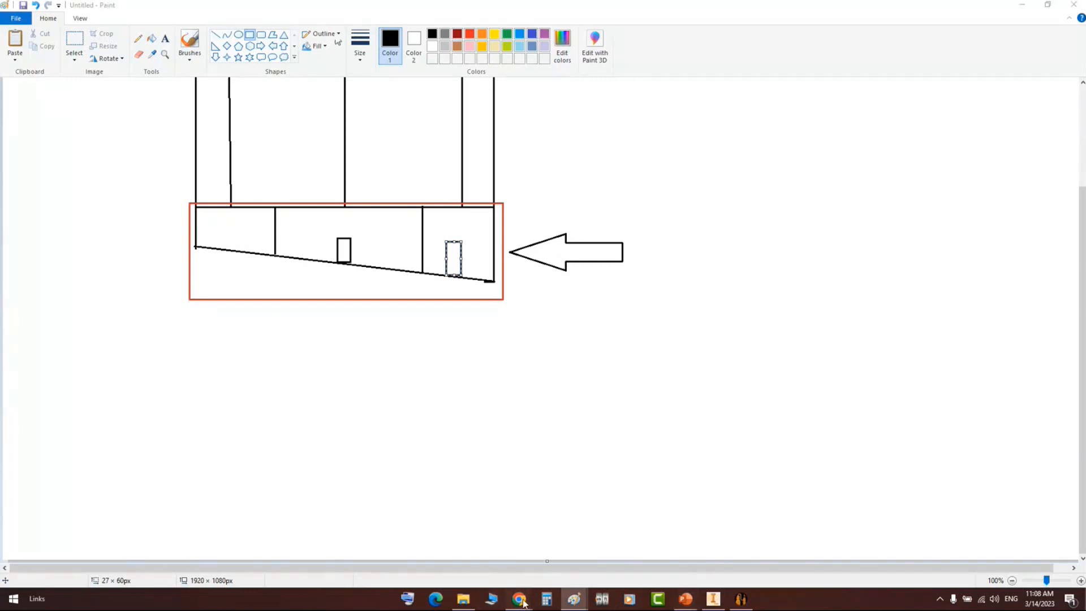
{"action": "left_click", "coordinate": [843, 444]}
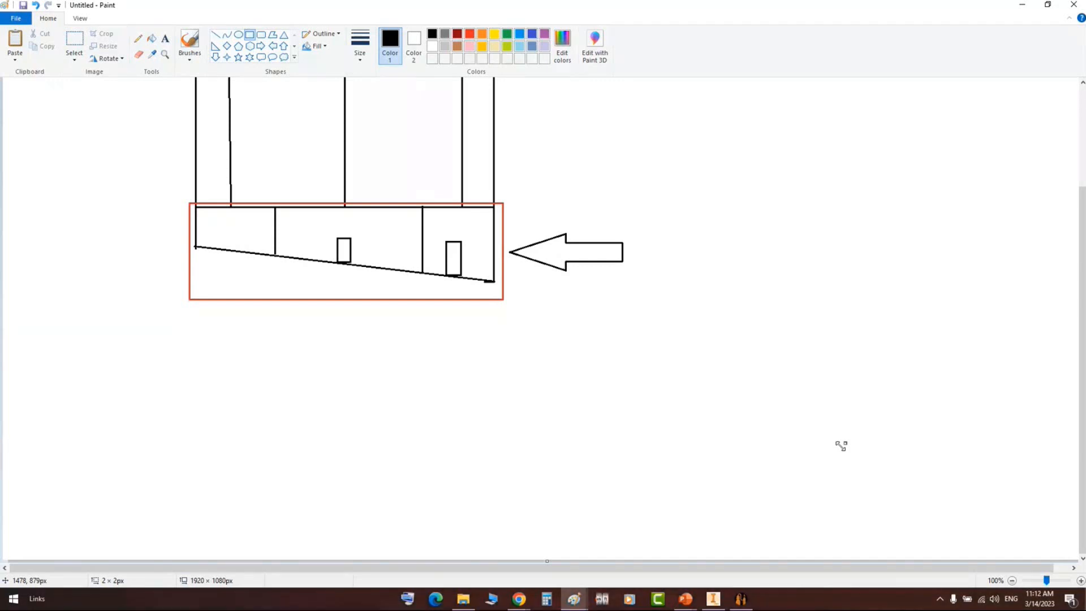
{"action": "left_click", "coordinate": [685, 598]}
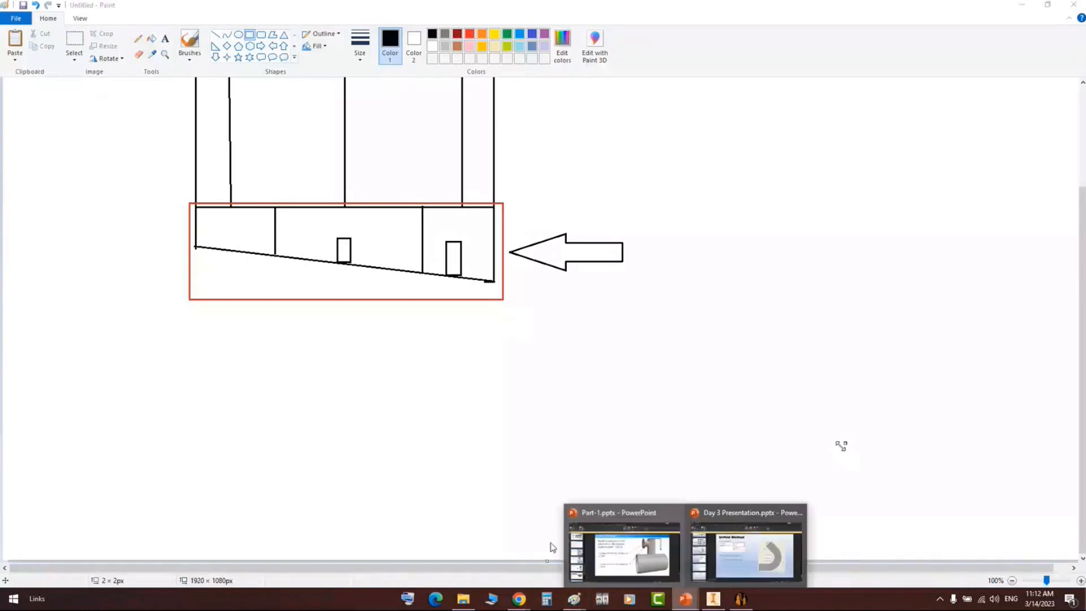
{"action": "left_click", "coordinate": [571, 546]}
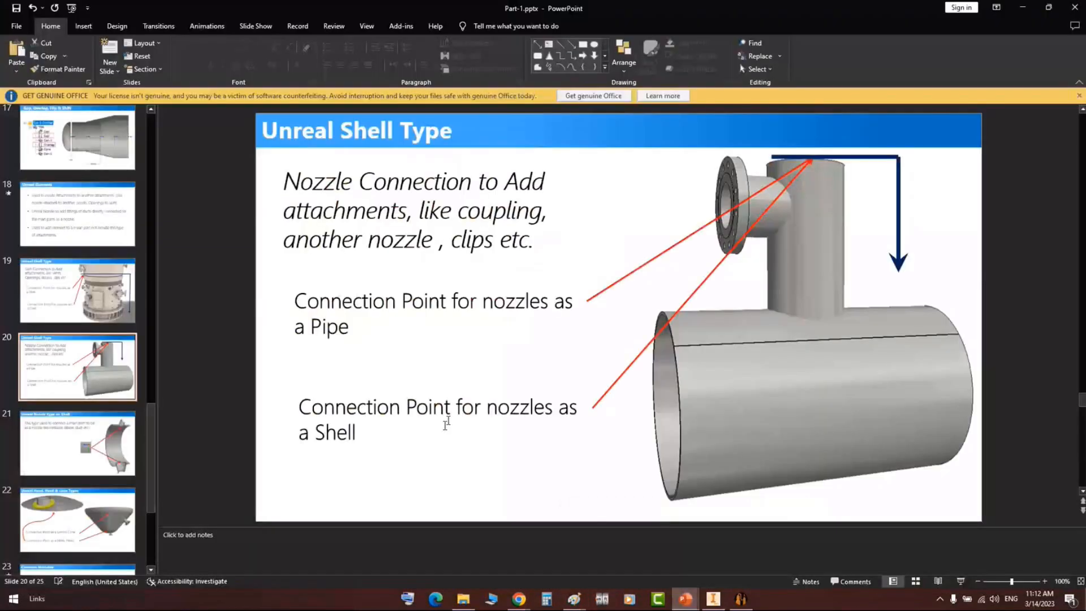
{"action": "scroll", "coordinate": [446, 424], "scroll_direction": "up", "scroll_amount": 3}
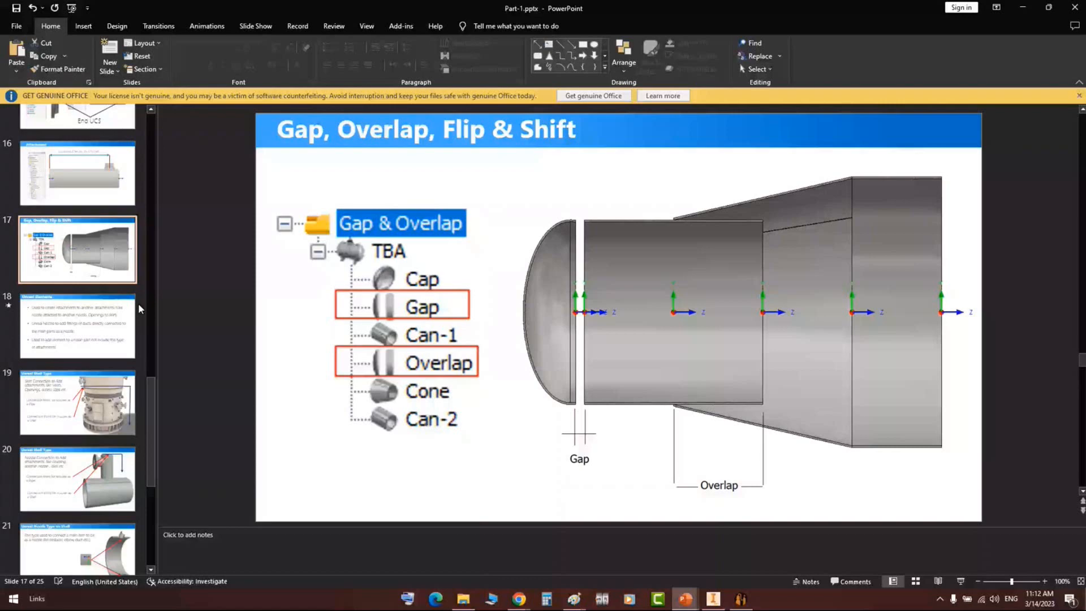
- View the picture 6278.jpg of the branching tubular structure, then close it
{"action": "key", "text": "alt+Tab"}
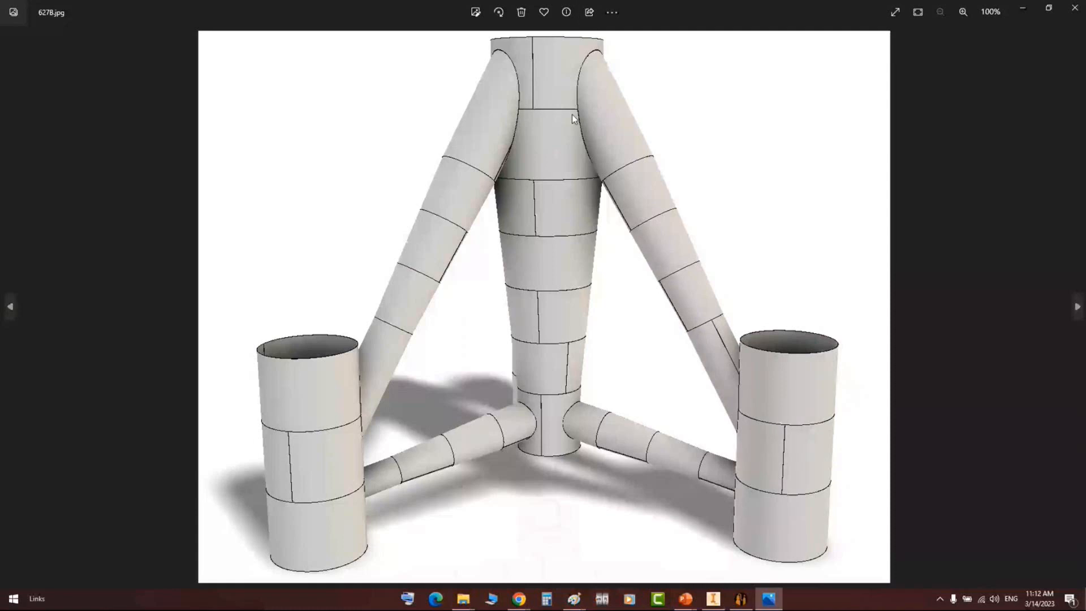
{"action": "left_click", "coordinate": [1078, 308]}
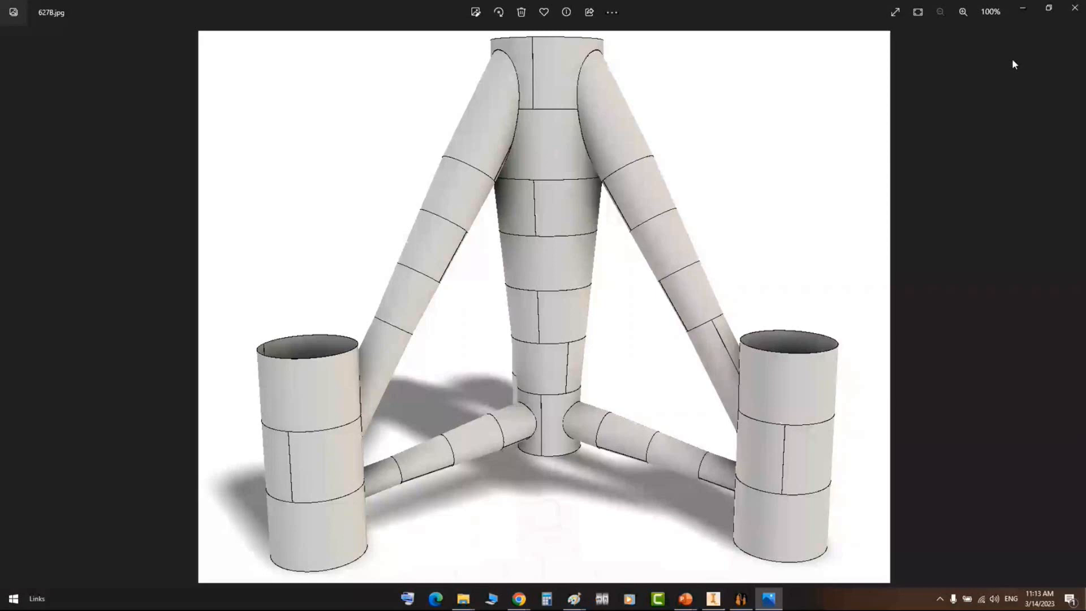
{"action": "key", "text": "alt+F4"}
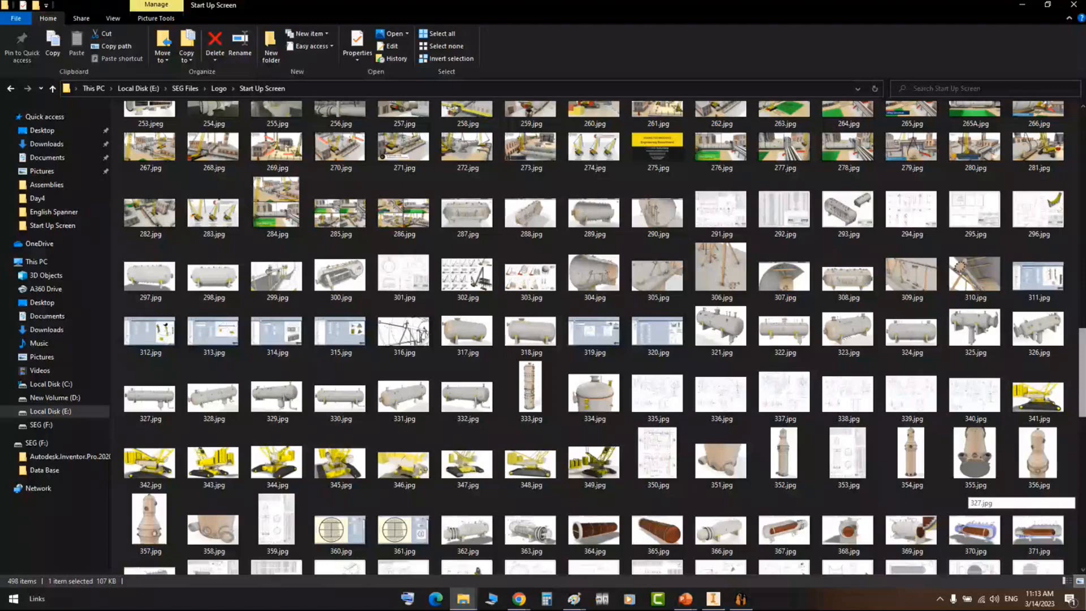
- Open 135.jpg from the Start Up Screen folder, view it and 136.jpg of the vessel with nozzle-mounted drums, then close the viewer
{"action": "scroll", "coordinate": [964, 490], "scroll_direction": "up", "scroll_amount": 5}
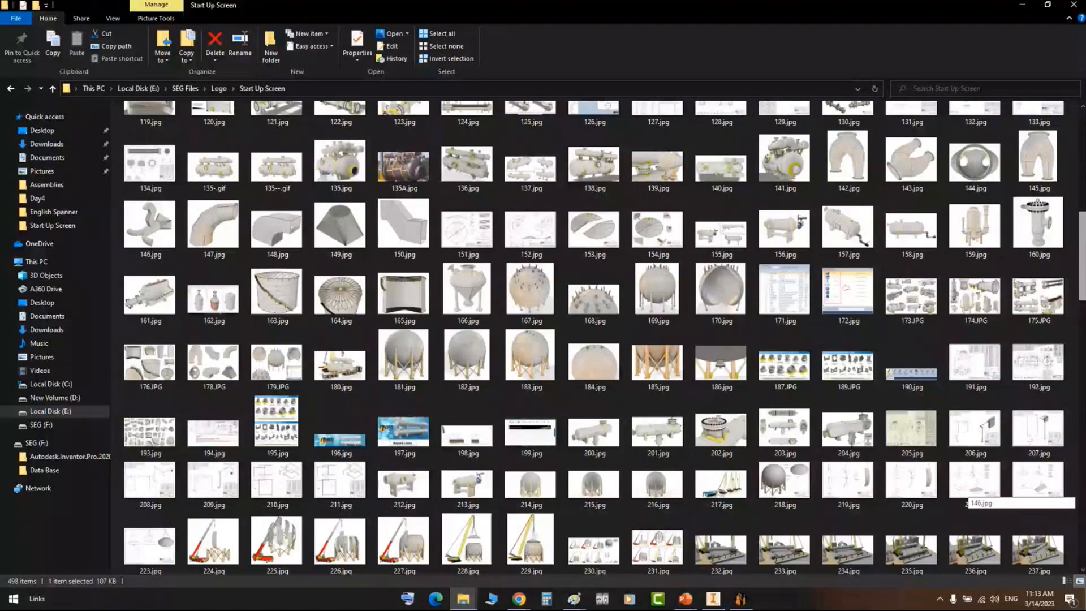
{"action": "key", "text": "Return"}
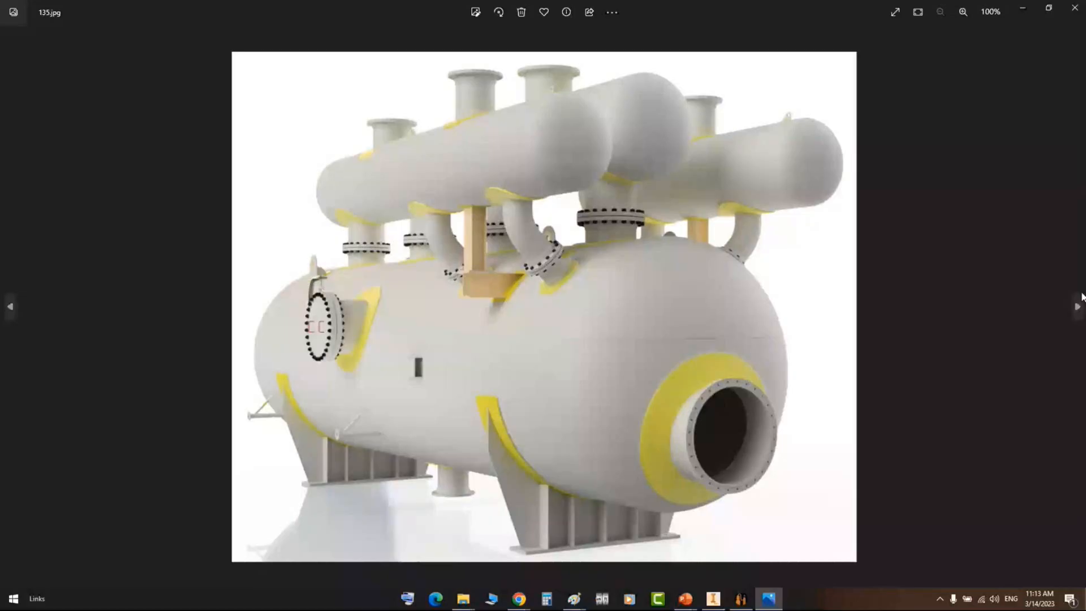
{"action": "left_click", "coordinate": [1081, 296]}
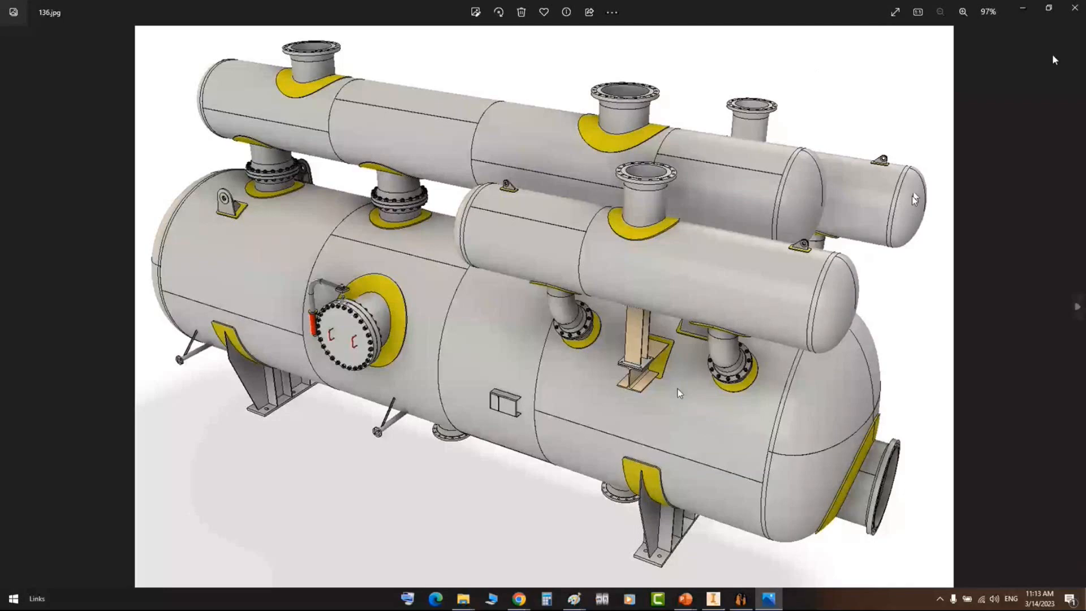
{"action": "key", "text": "alt+F4"}
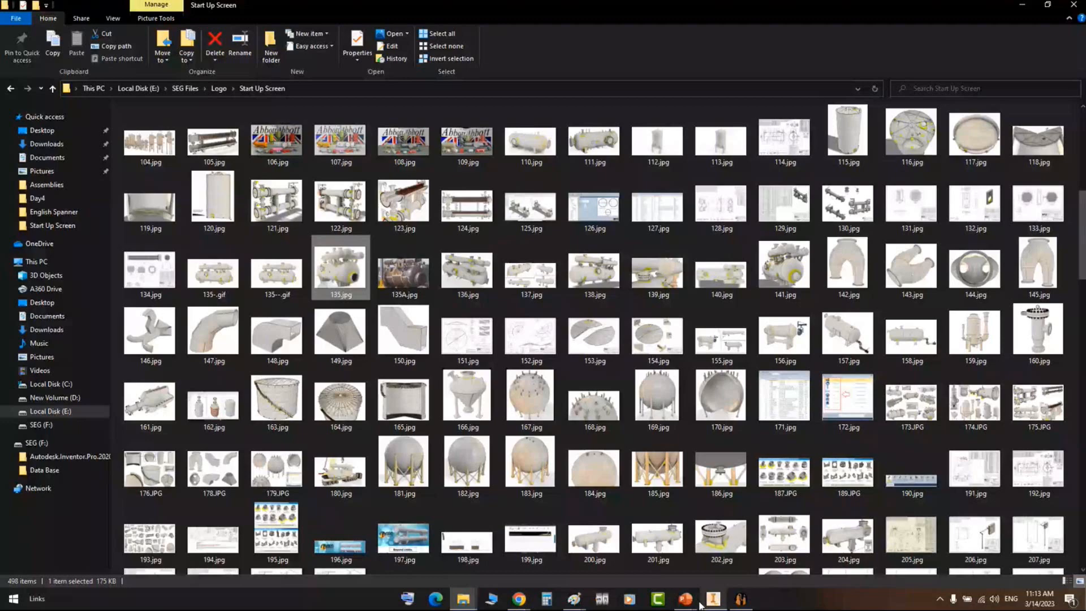
- Review the Unreal Nozzle Type on Shell and skirt connection slides in Part-1.pptx, checking Static Equipment Generator's connection point type in between
{"action": "left_click", "coordinate": [687, 599]}
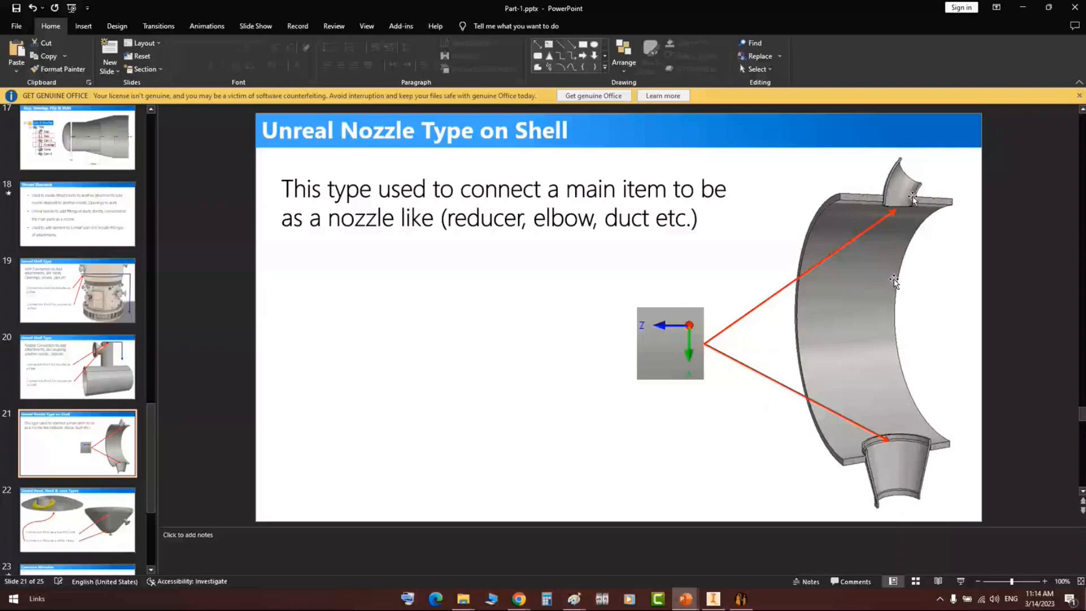
{"action": "left_click", "coordinate": [739, 603]}
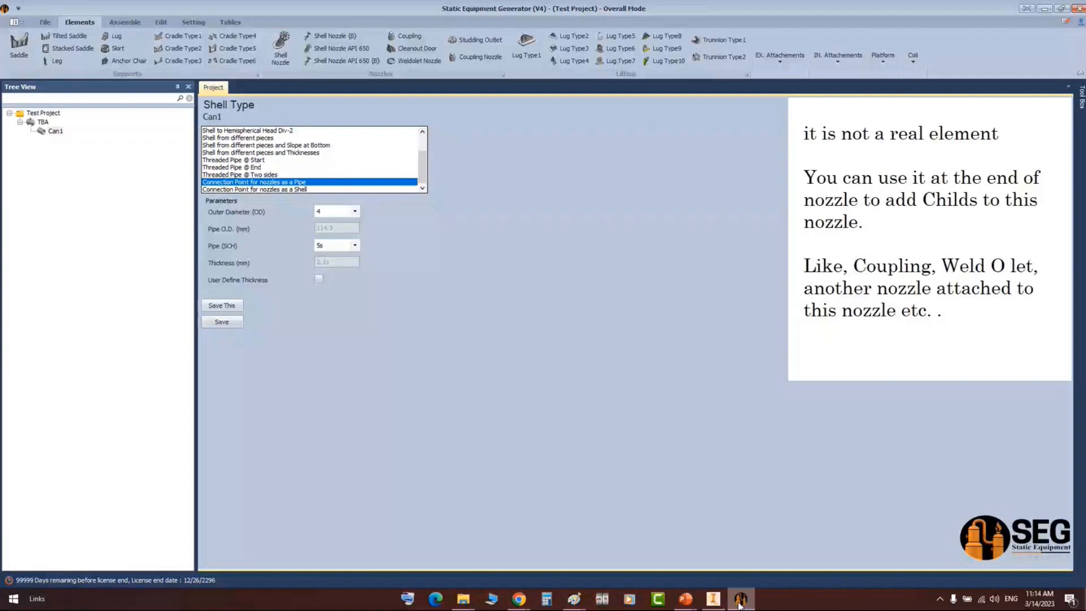
{"action": "left_click", "coordinate": [685, 598]}
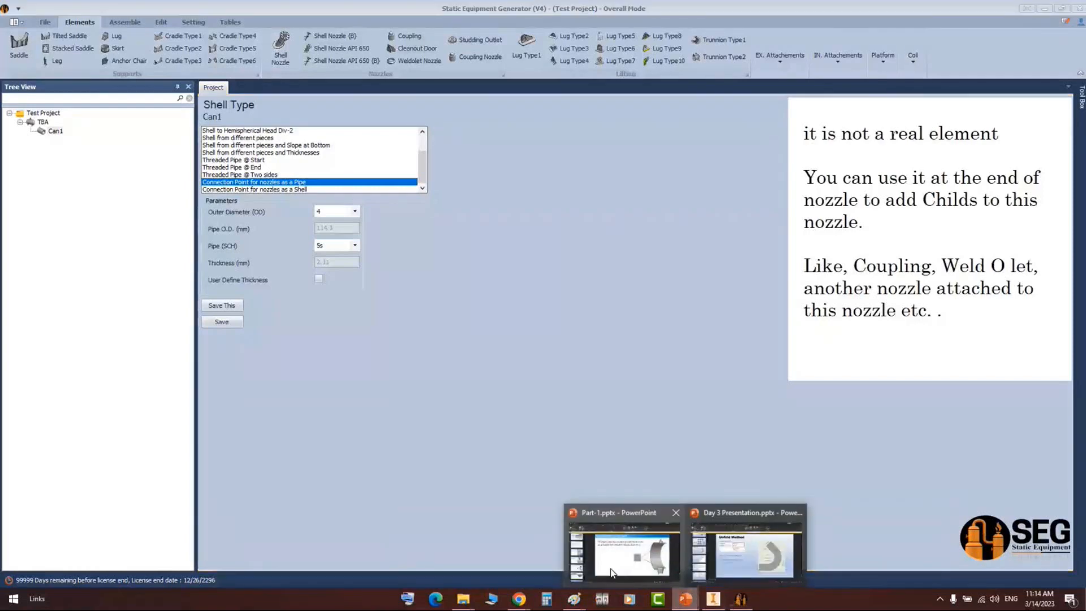
{"action": "left_click", "coordinate": [622, 551]}
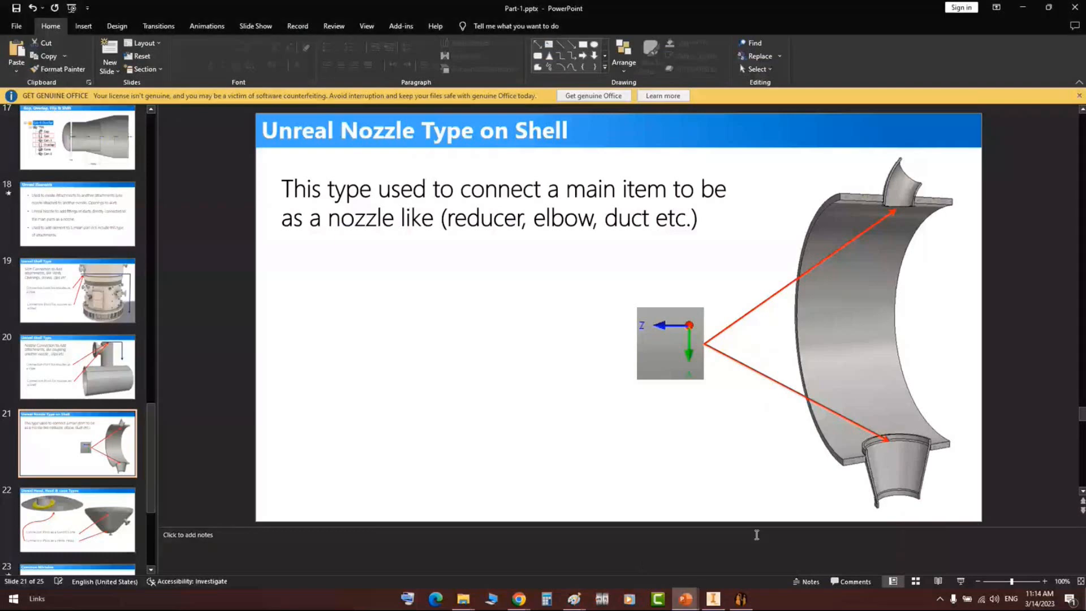
{"action": "scroll", "coordinate": [193, 491], "scroll_direction": "up", "scroll_amount": 2}
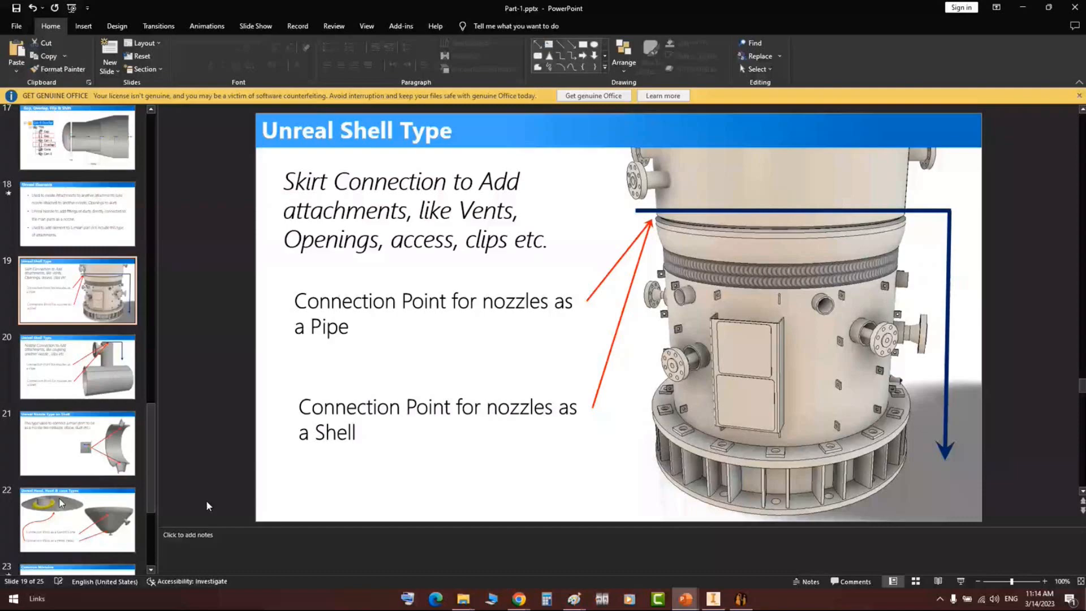
- Read the participant's question about different-size nozzles on a dish in the Teams meeting chat, then return to Static Equipment Generator
{"action": "key", "text": "alt+Tab"}
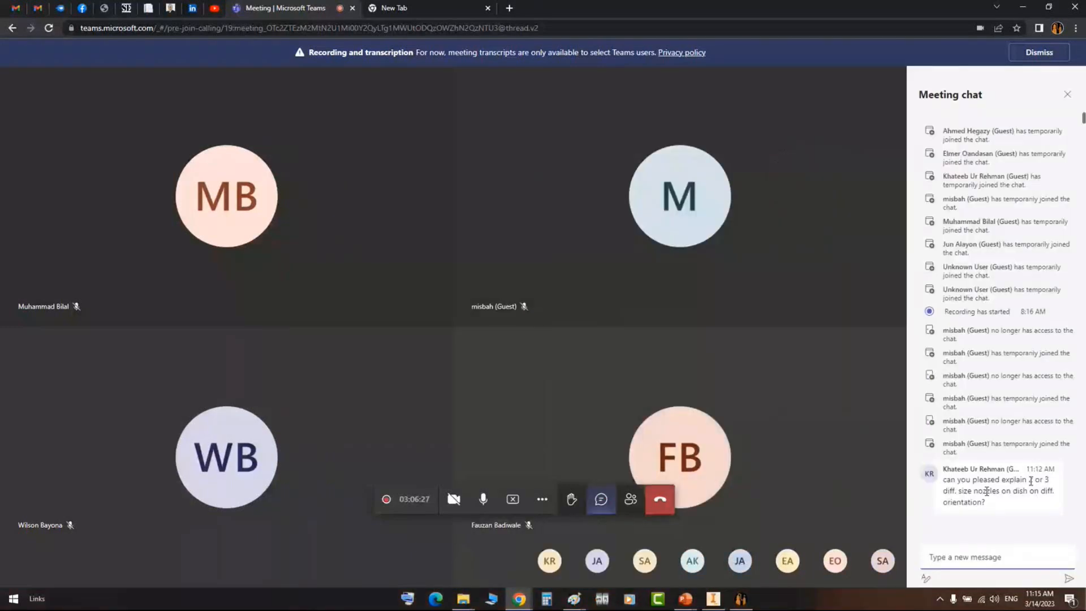
{"action": "double_click", "coordinate": [986, 491]}
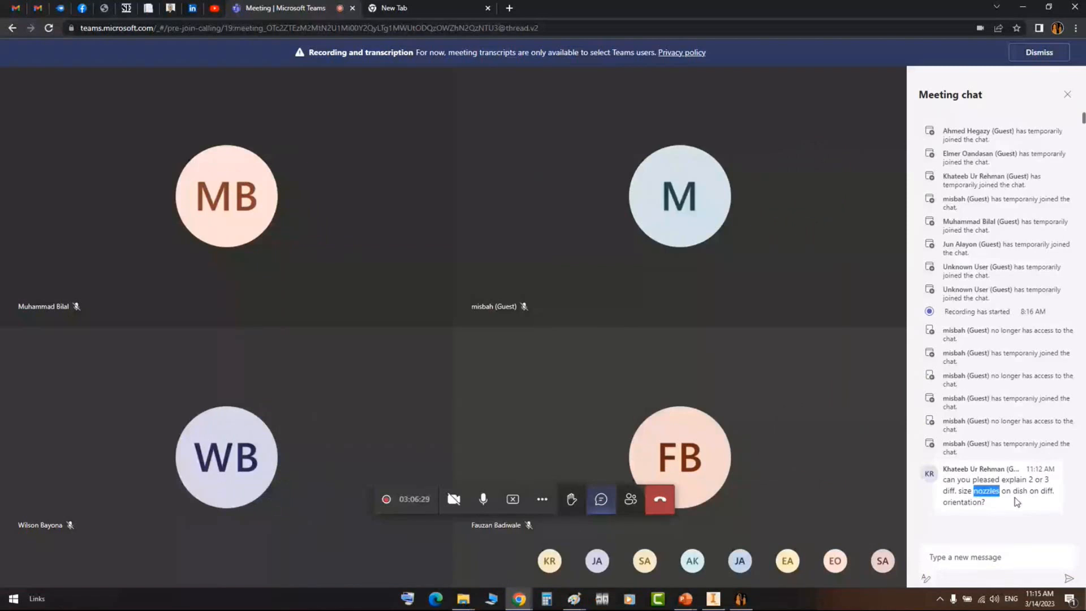
{"action": "left_click", "coordinate": [975, 498]}
{"action": "left_click_drag", "start_coordinate": [976, 498], "coordinate": [954, 491]}
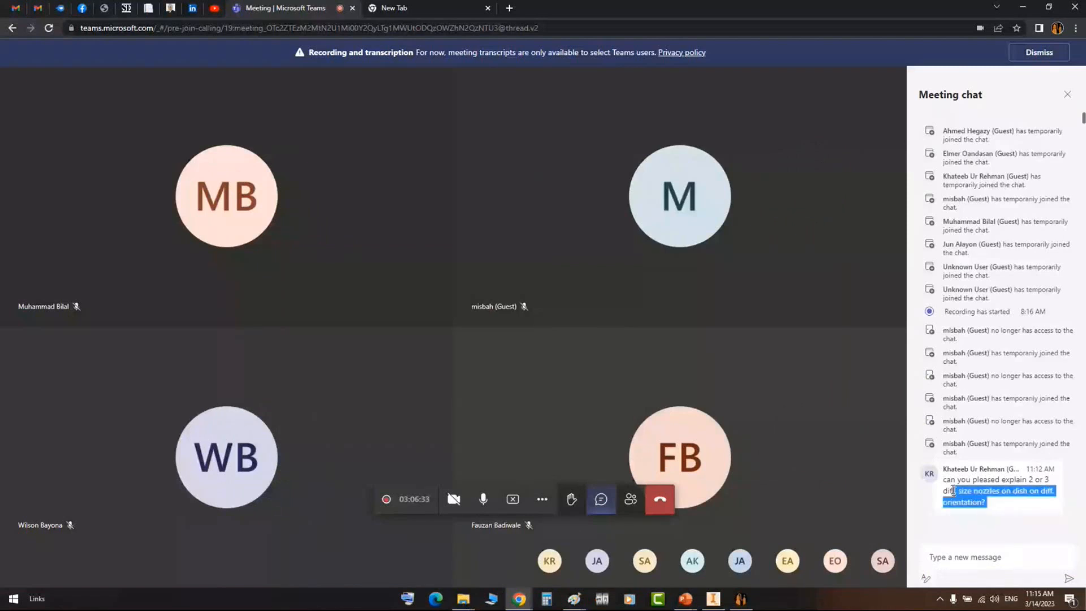
{"action": "left_click", "coordinate": [1024, 482]}
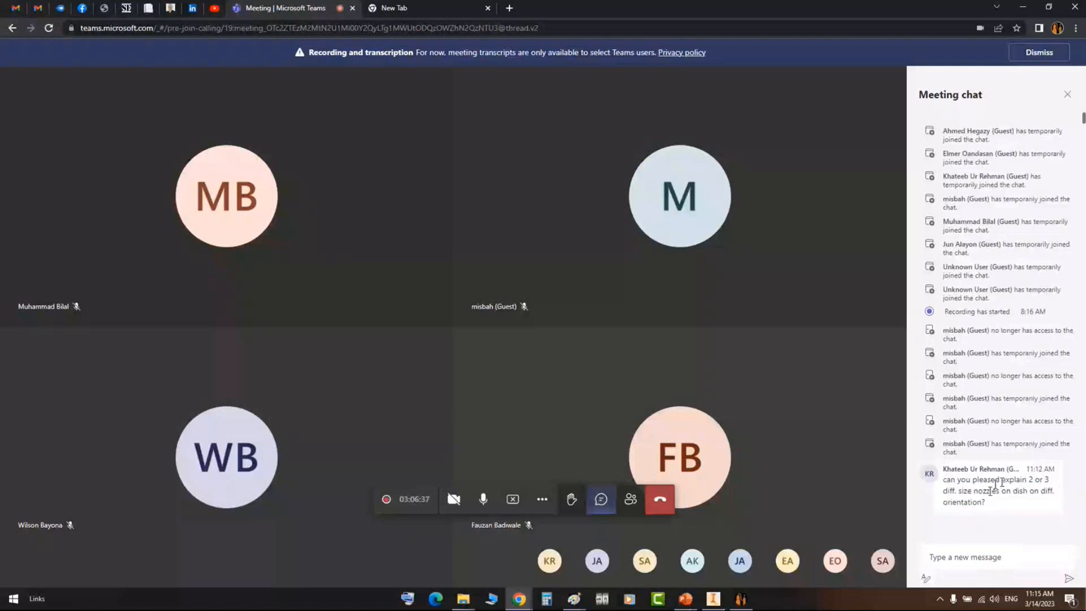
{"action": "left_click", "coordinate": [1024, 7]}
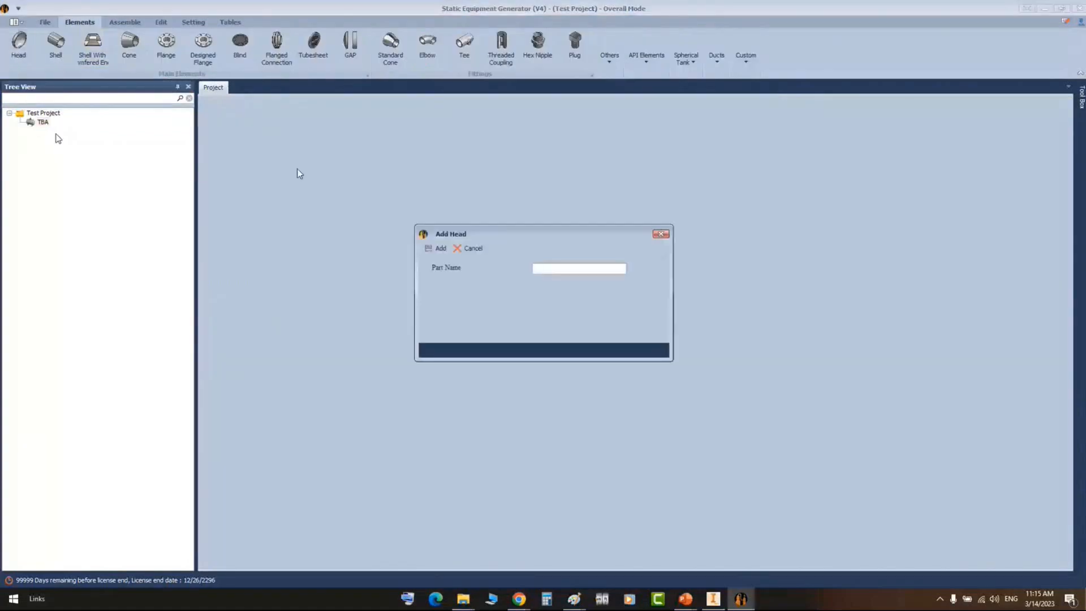
- Add a head named Bottom Head under TBA and open its parameters
{"action": "type", "text": "Bottom Head"}
{"action": "key", "text": "Return"}
{"action": "left_click", "coordinate": [80, 131]}
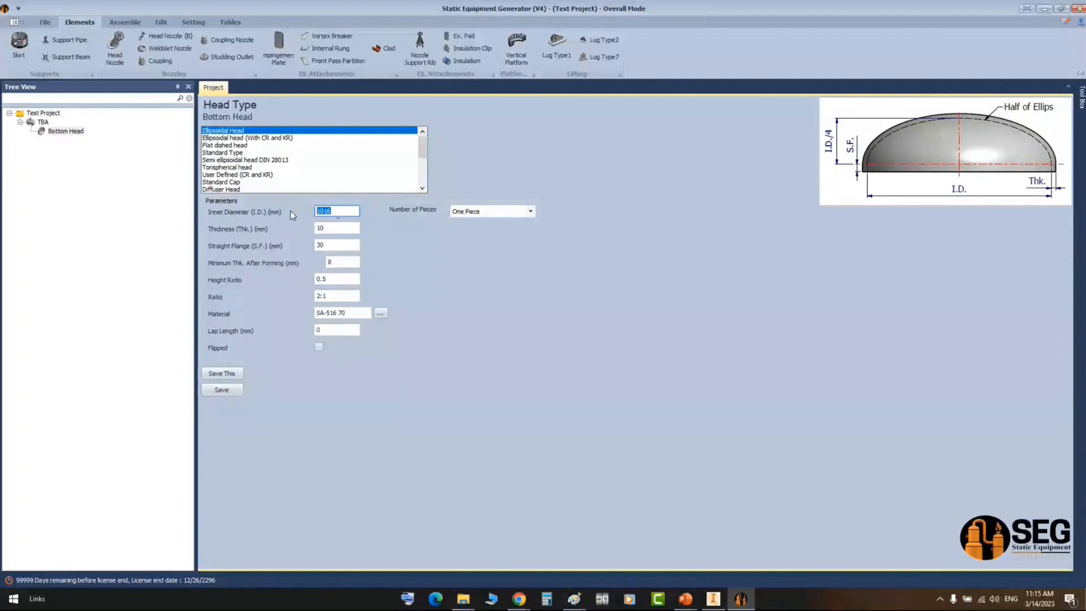
- Set the ellipsoidal Bottom Head to 200 mm inner diameter, 20 mm thickness and 100 mm straight flange, and make it flipped
{"action": "type", "text": "200"}
{"action": "key", "text": "Tab"}
{"action": "type", "text": "20"}
{"action": "key", "text": "Tab"}
{"action": "type", "text": "1"}
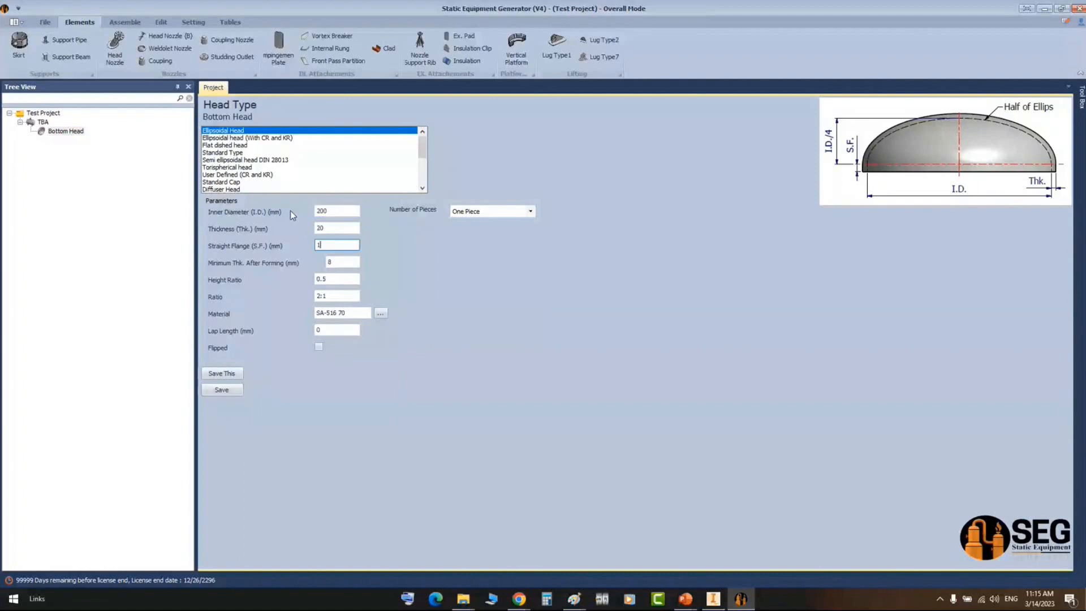
{"action": "type", "text": "00"}
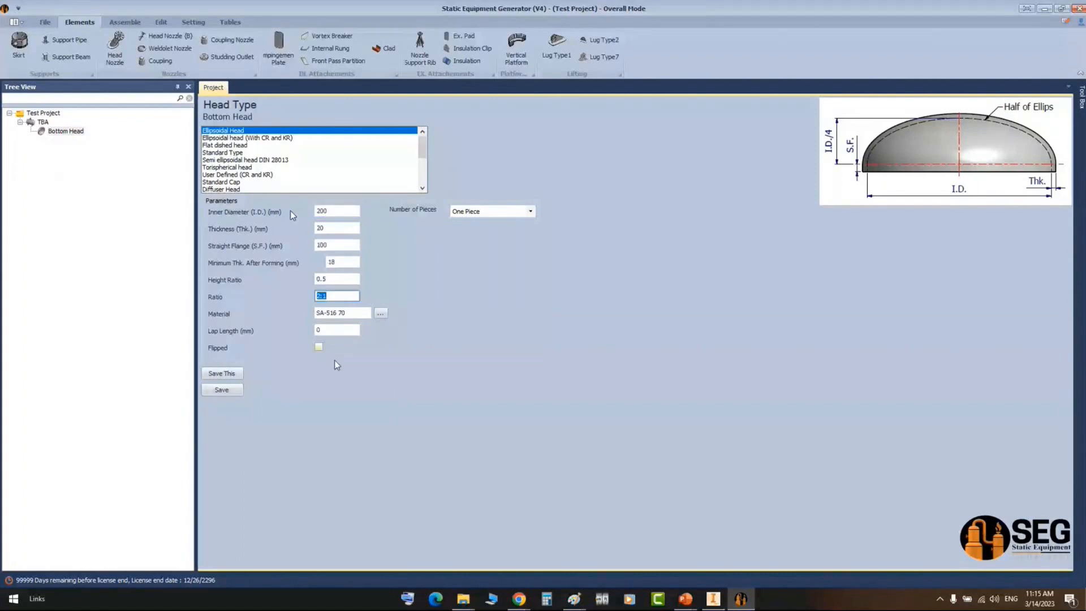
{"action": "left_click", "coordinate": [318, 347]}
- Add head nozzle N1 to Bottom Head and choose the Nozzle From Plate Connected to Head type
{"action": "left_click", "coordinate": [64, 131]}
{"action": "left_click", "coordinate": [115, 48]}
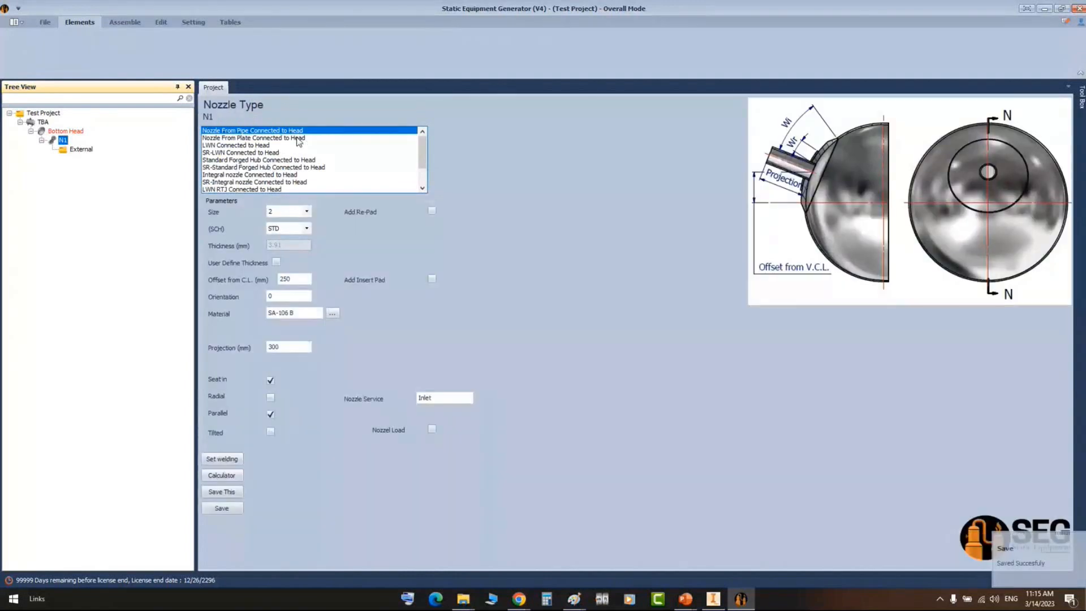
{"action": "left_click", "coordinate": [249, 144]}
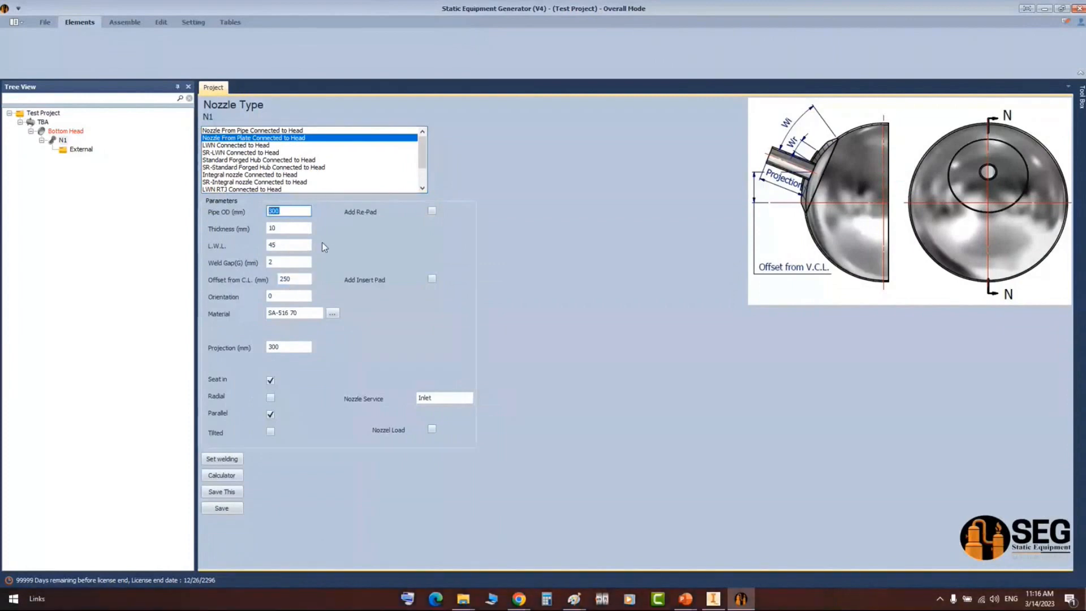
- Set N1's pipe OD to 400 mm and its offset from the centerline to 500 mm, add a re-pad, and save the nozzle
{"action": "type", "text": "400"}
{"action": "key", "text": "Tab"}
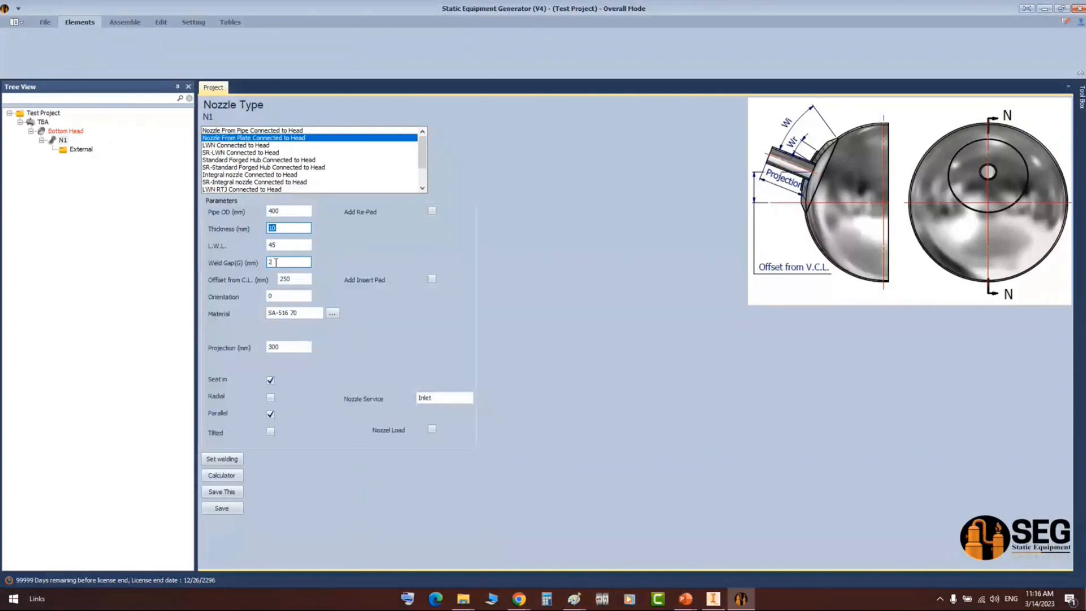
{"action": "key", "text": "Tab"}
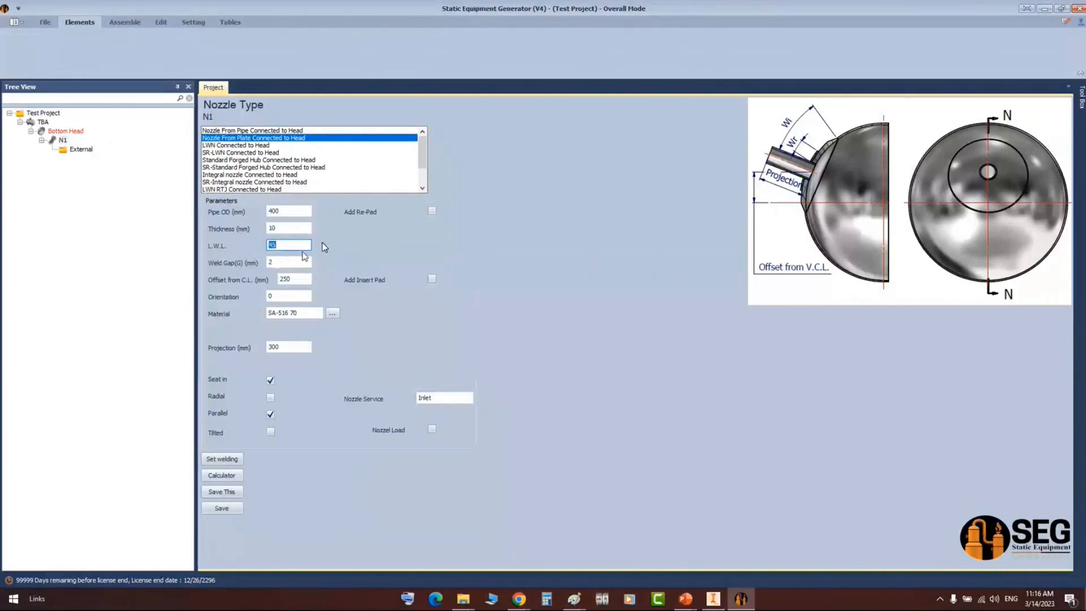
{"action": "key", "text": "Tab"}
{"action": "key", "text": "Tab"}
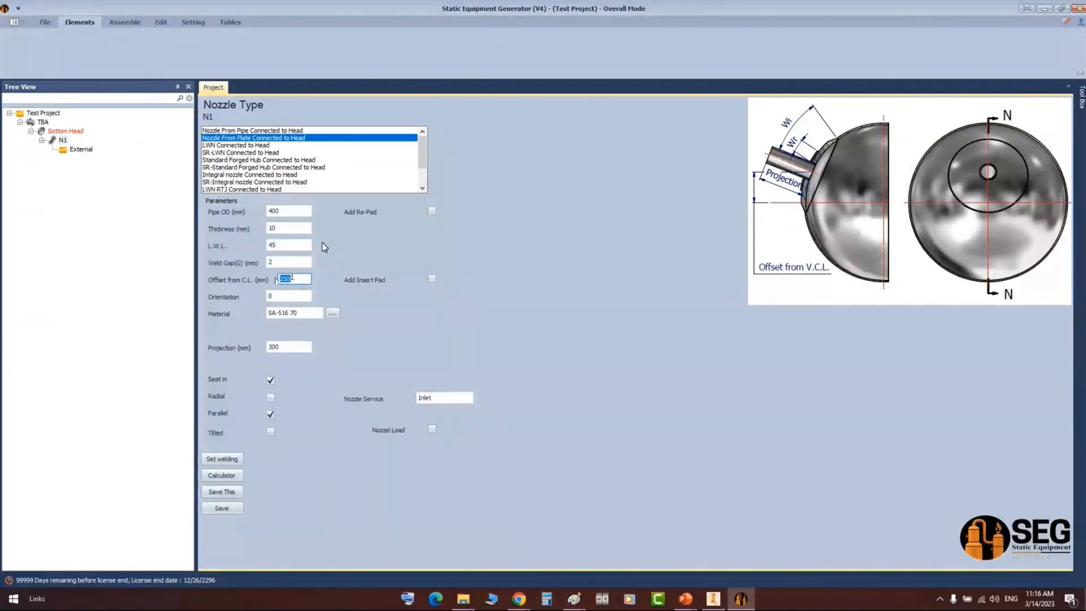
{"action": "left_click", "coordinate": [431, 211]}
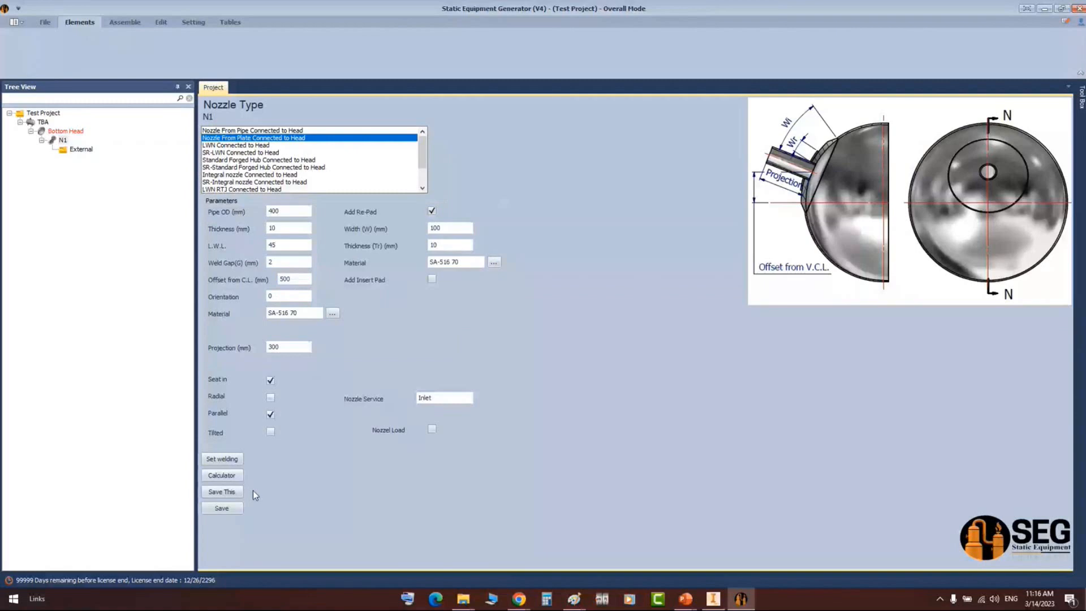
{"action": "left_click", "coordinate": [229, 507]}
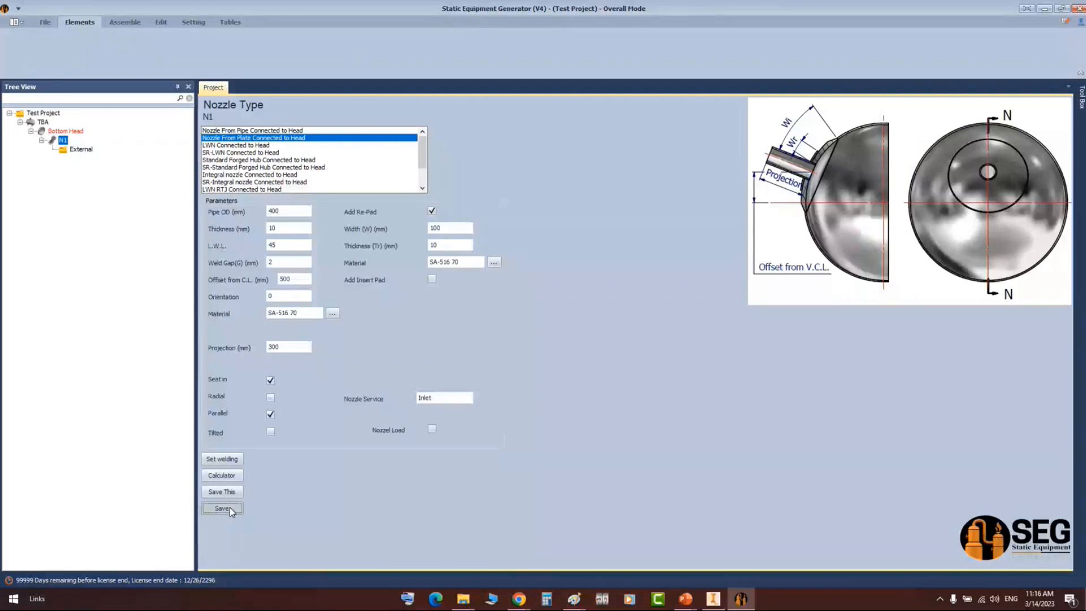
- Add a flange named N1-Flange to the External folder of nozzle N1
{"action": "left_click", "coordinate": [82, 150]}
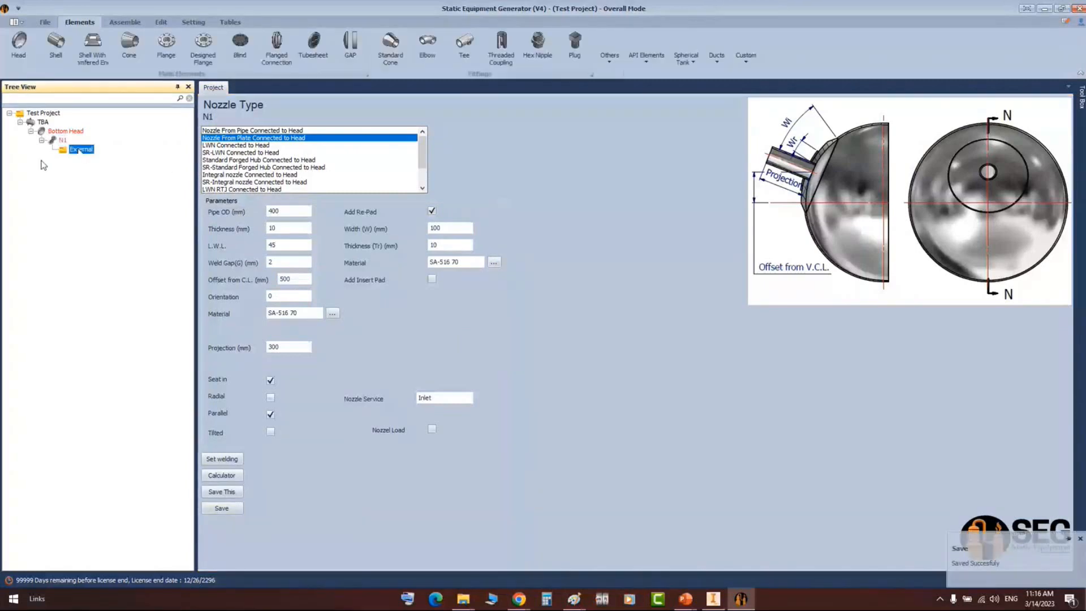
{"action": "left_click", "coordinate": [201, 52]}
{"action": "type", "text": "N1-Flange"}
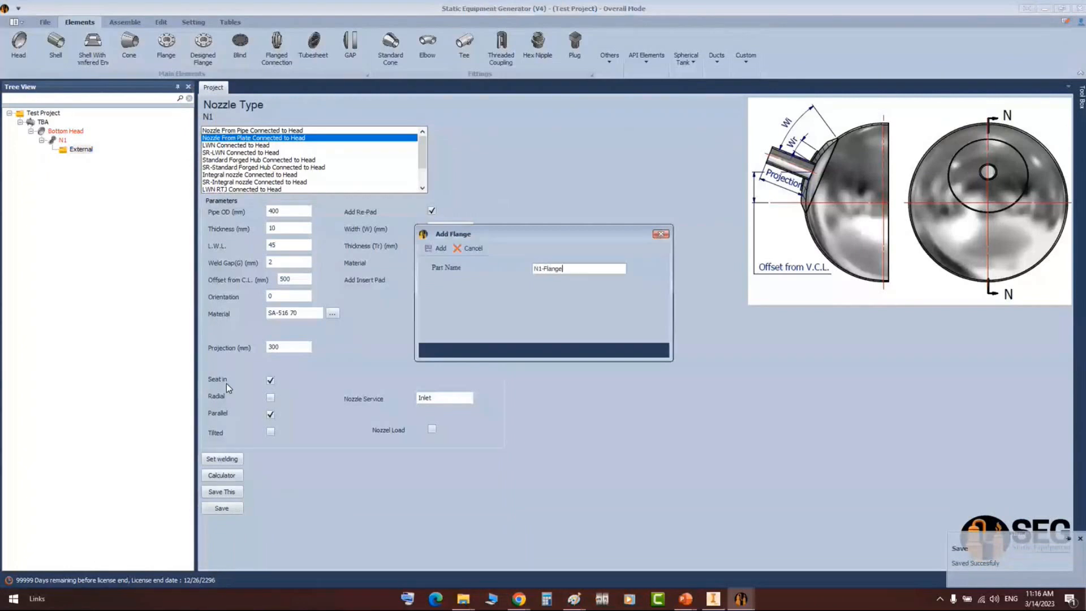
{"action": "key", "text": "Return"}
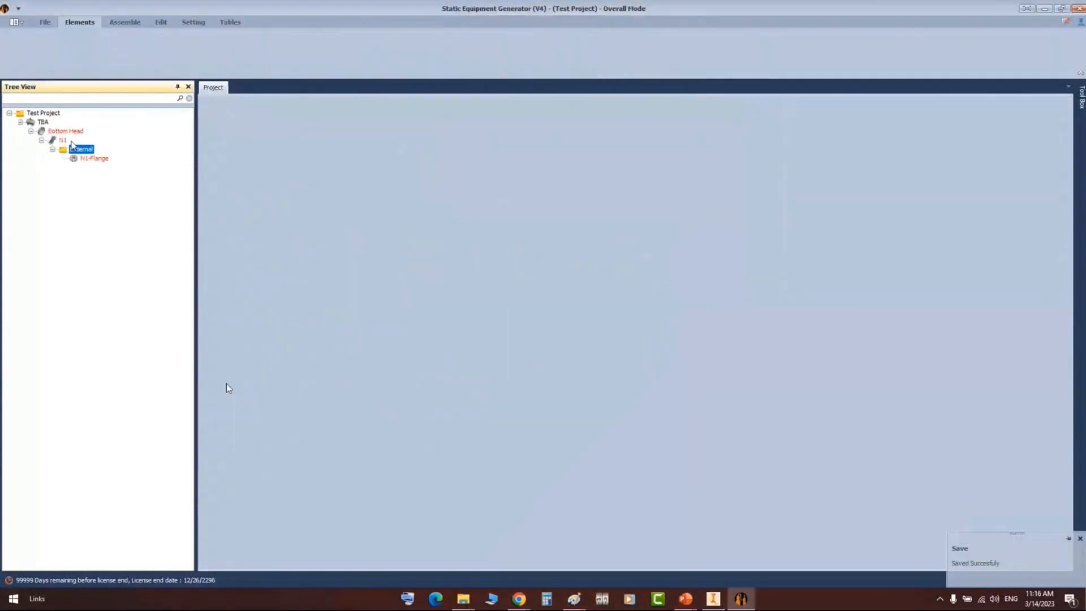
- Make N1-Flange a WN-RF ASME B16.5 flange of size 18 and save it
{"action": "left_click", "coordinate": [90, 159]}
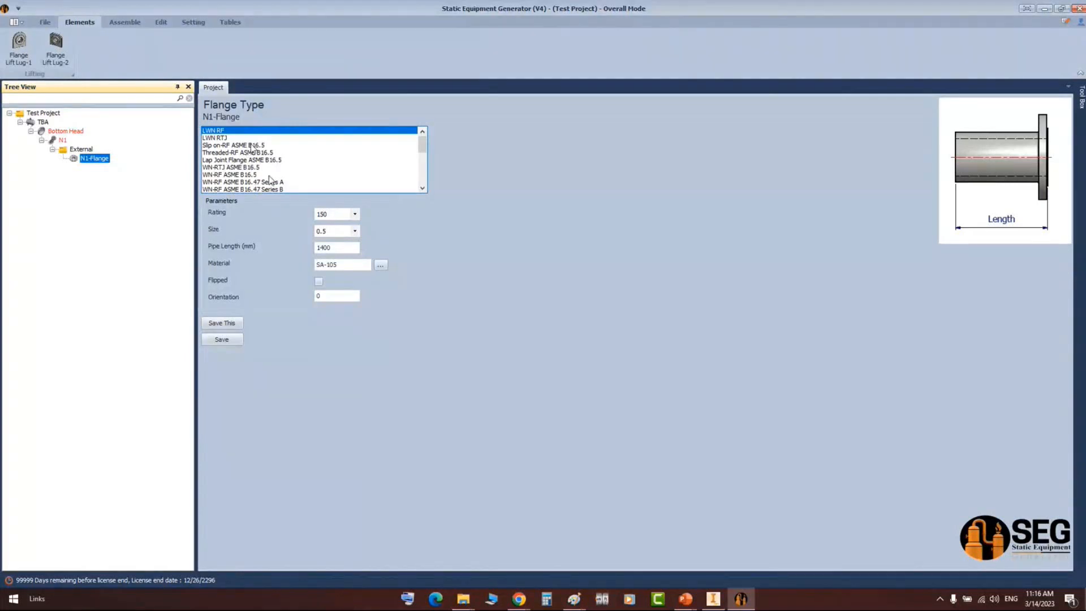
{"action": "scroll", "coordinate": [270, 180], "scroll_direction": "down", "scroll_amount": 1}
{"action": "scroll", "coordinate": [264, 156], "scroll_direction": "down", "scroll_amount": 2}
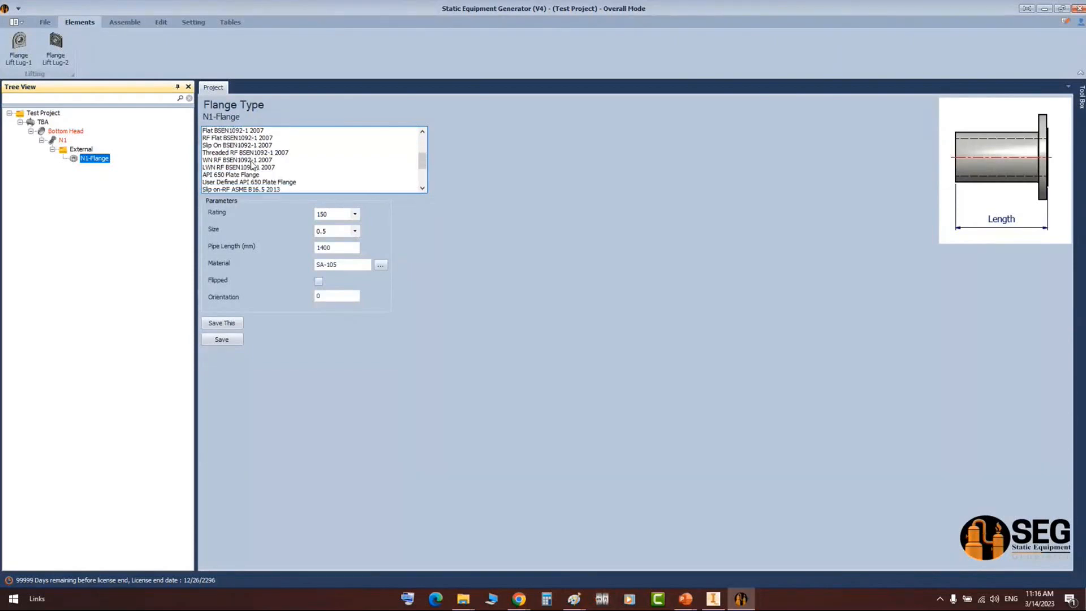
{"action": "scroll", "coordinate": [250, 166], "scroll_direction": "up", "scroll_amount": 3}
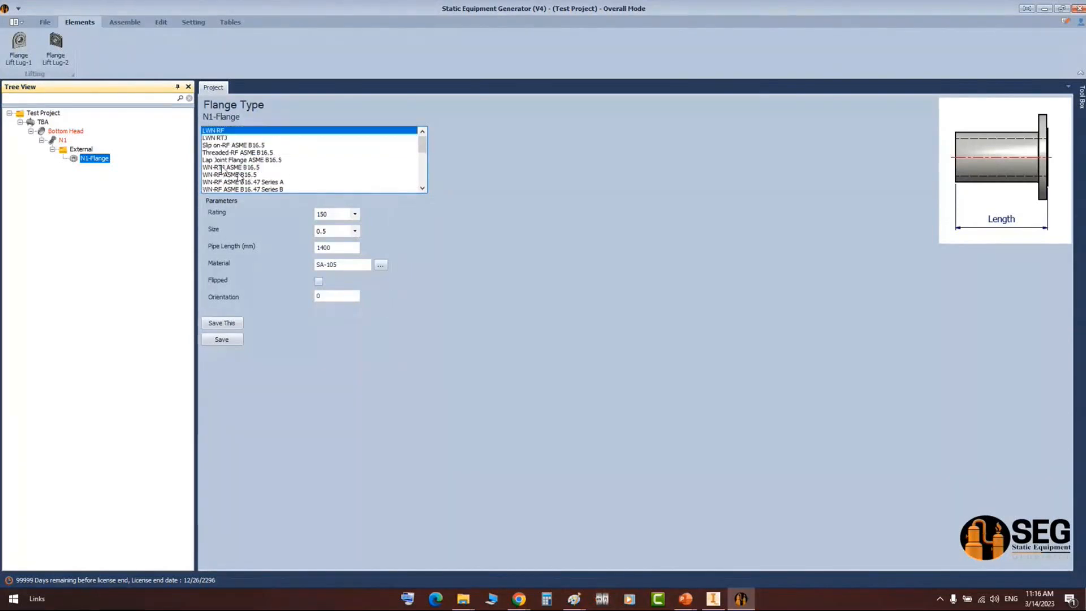
{"action": "left_click", "coordinate": [244, 167]}
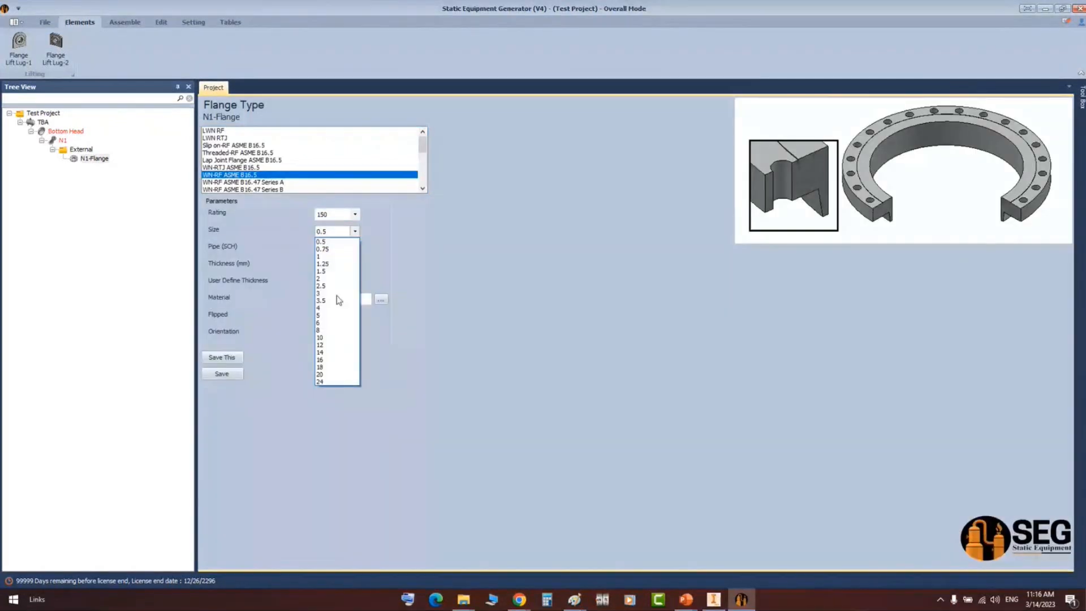
{"action": "left_click", "coordinate": [341, 368]}
{"action": "left_click", "coordinate": [229, 372]}
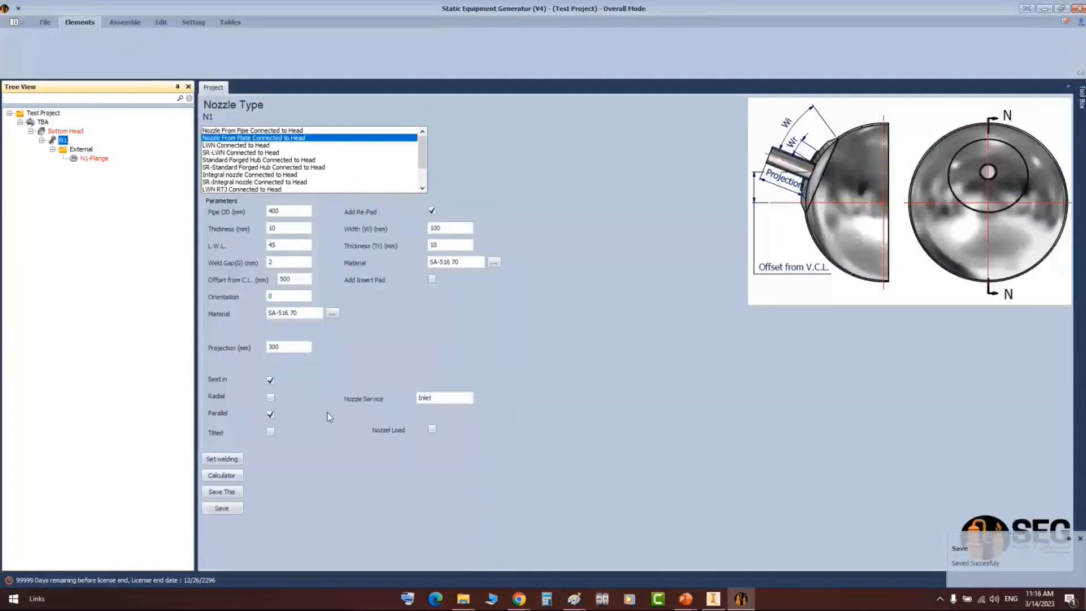
- Try to run the projection calculator for nozzle N1, and close it
{"action": "left_click", "coordinate": [257, 328]}
{"action": "left_click", "coordinate": [703, 196]}
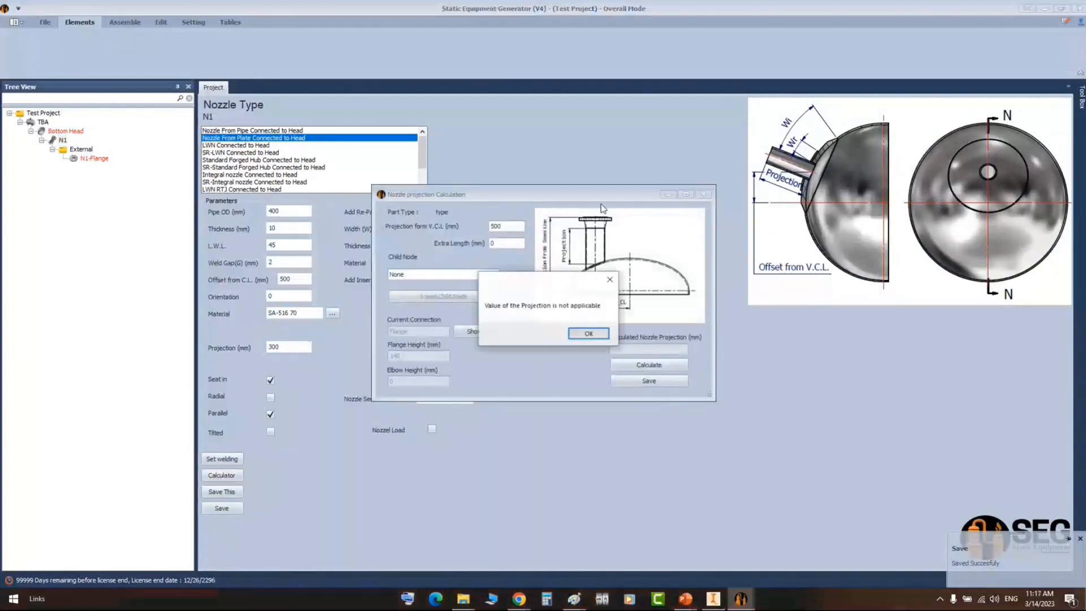
{"action": "key", "text": "Return"}
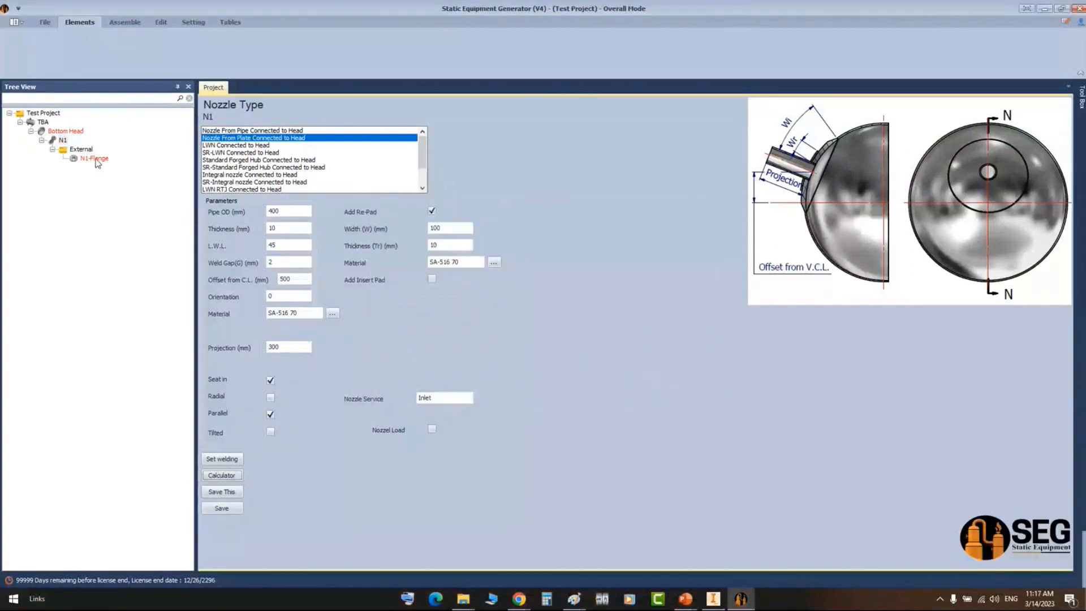
- Delete N1-Flange from the External folder of nozzle N1
{"action": "left_click", "coordinate": [95, 159]}
{"action": "key", "text": "Delete"}
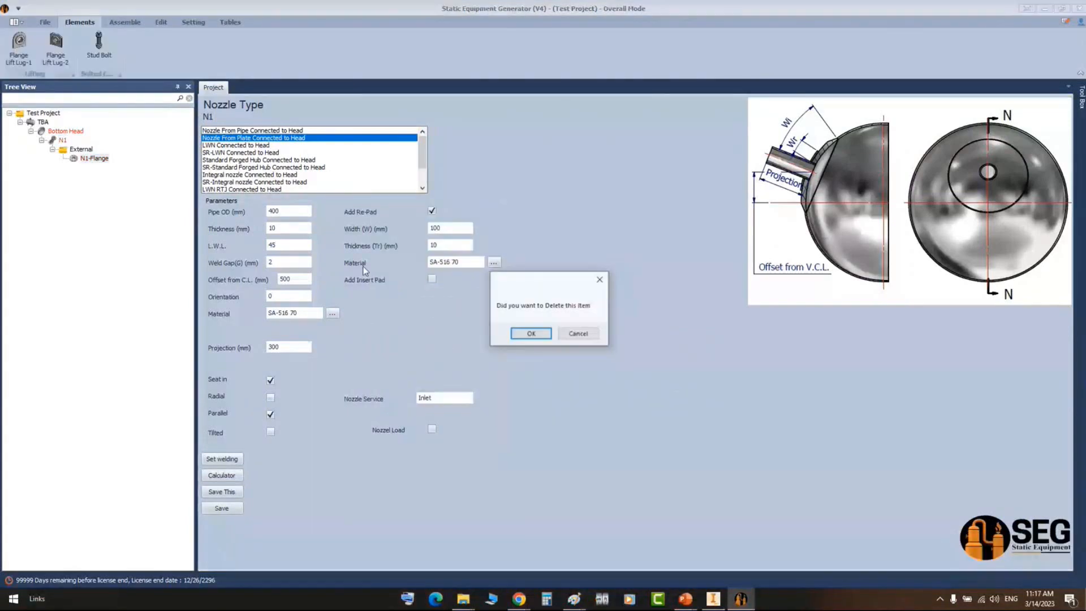
{"action": "key", "text": "Return"}
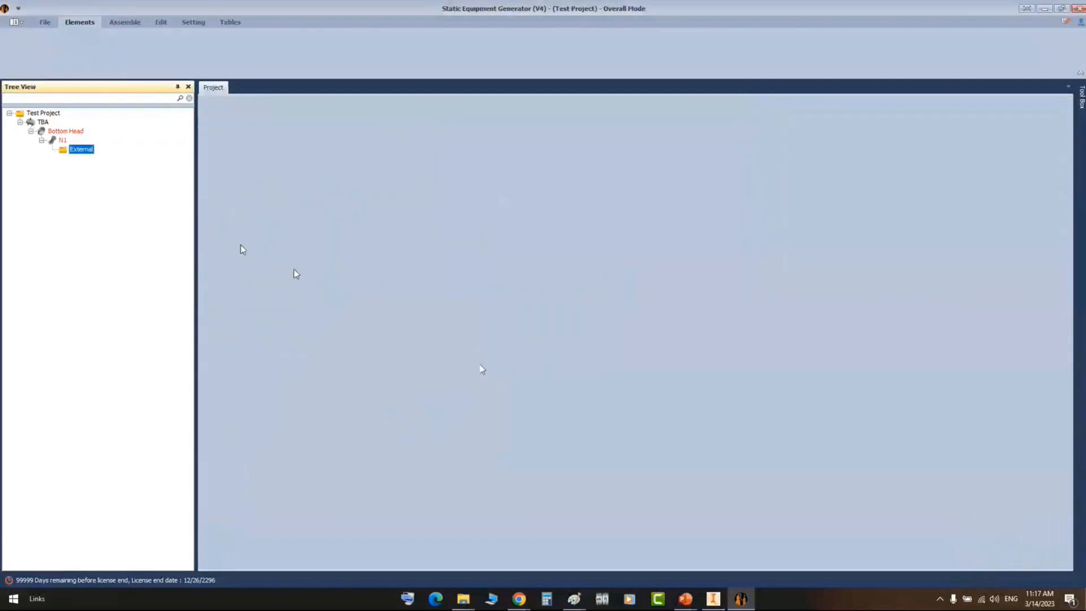
- Start generating the assembly and check the bottom head model in Autodesk Inventor, and return to Static Equipment Generator
{"action": "left_click", "coordinate": [62, 140]}
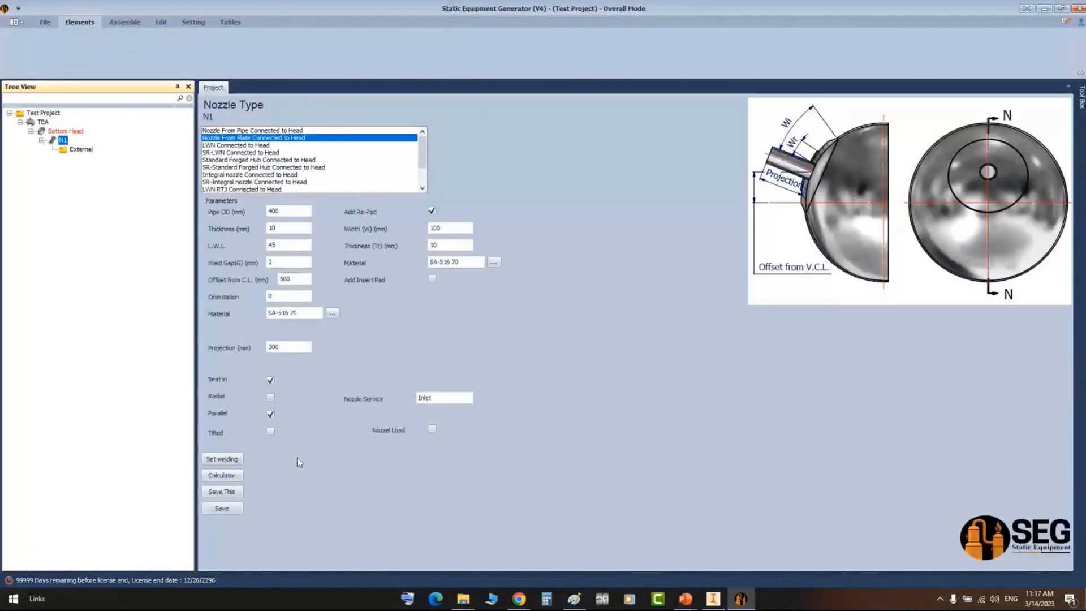
{"action": "left_click", "coordinate": [125, 22]}
{"action": "left_click", "coordinate": [714, 600]}
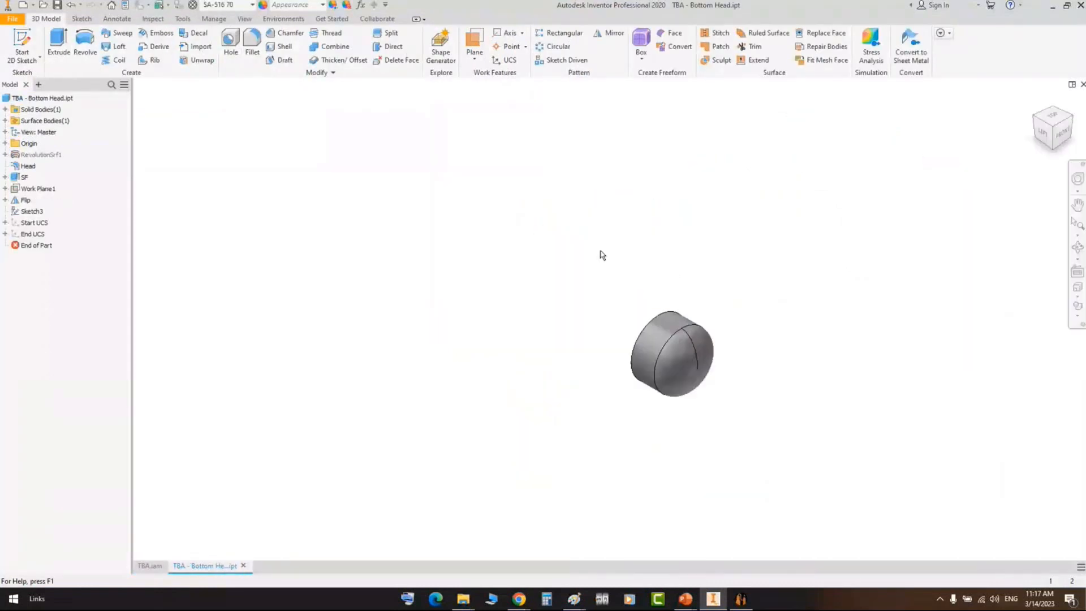
{"action": "left_click", "coordinate": [740, 600]}
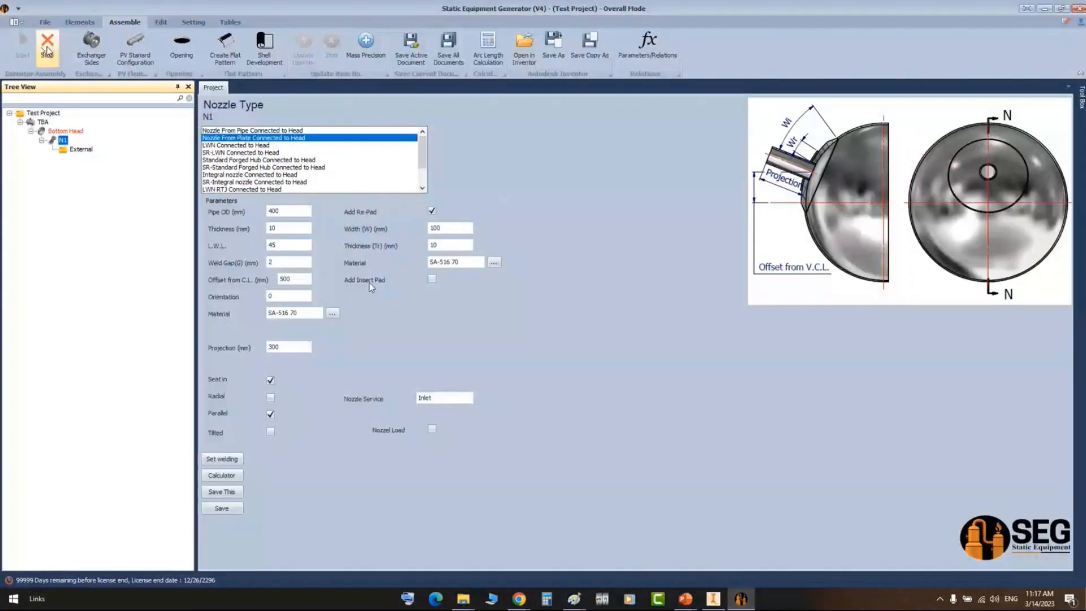
- Set the Bottom Head's inner diameter to 2000 mm and save it
{"action": "left_click", "coordinate": [66, 131]}
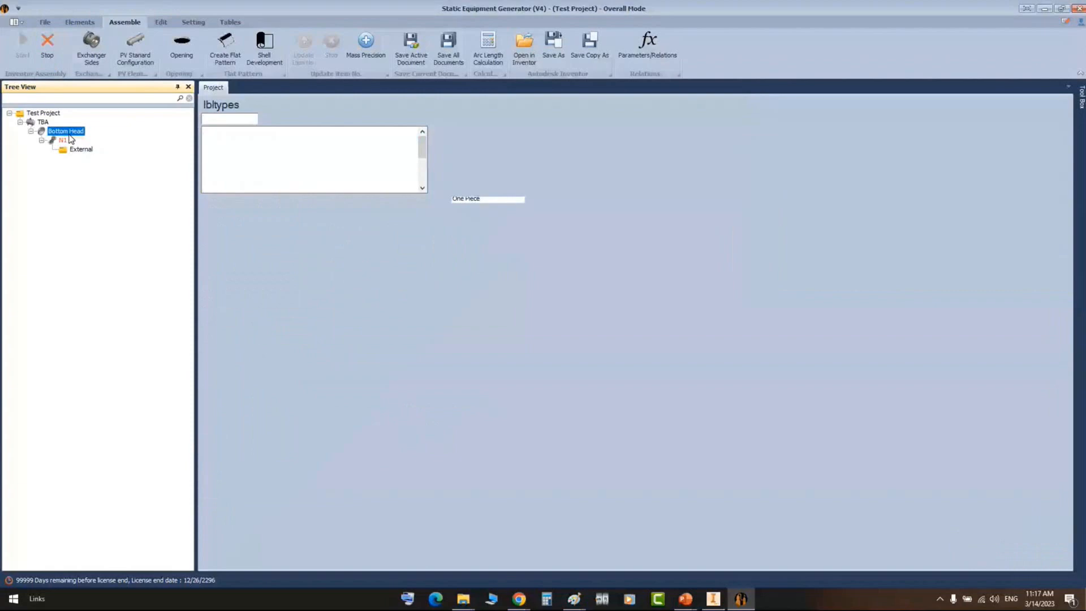
{"action": "left_click", "coordinate": [714, 601]}
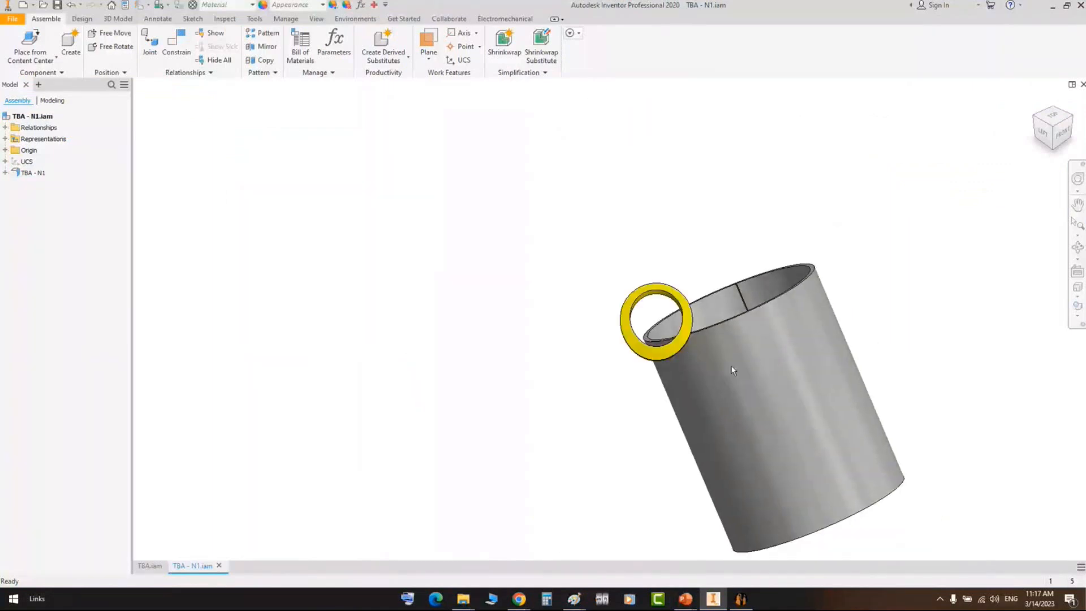
{"action": "left_click", "coordinate": [741, 600]}
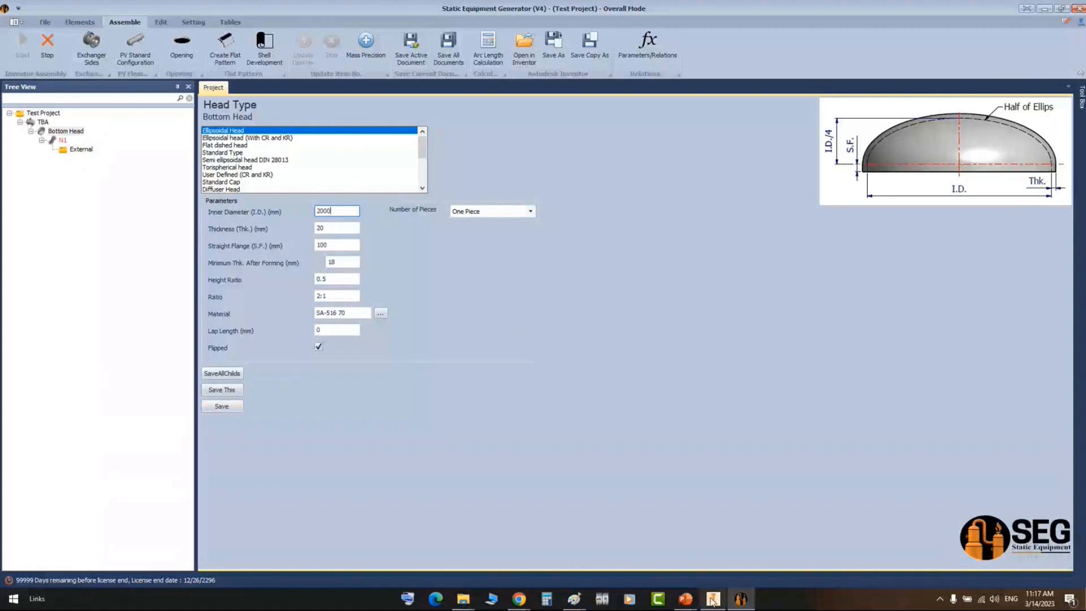
{"action": "left_click", "coordinate": [712, 600]}
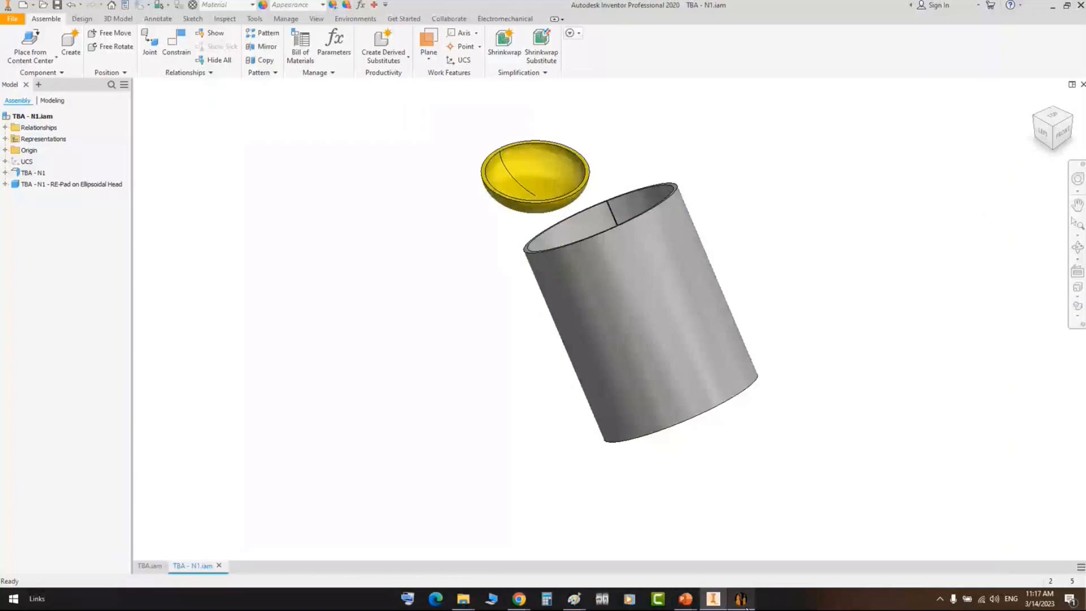
{"action": "left_click", "coordinate": [741, 599]}
{"action": "left_click", "coordinate": [225, 406]}
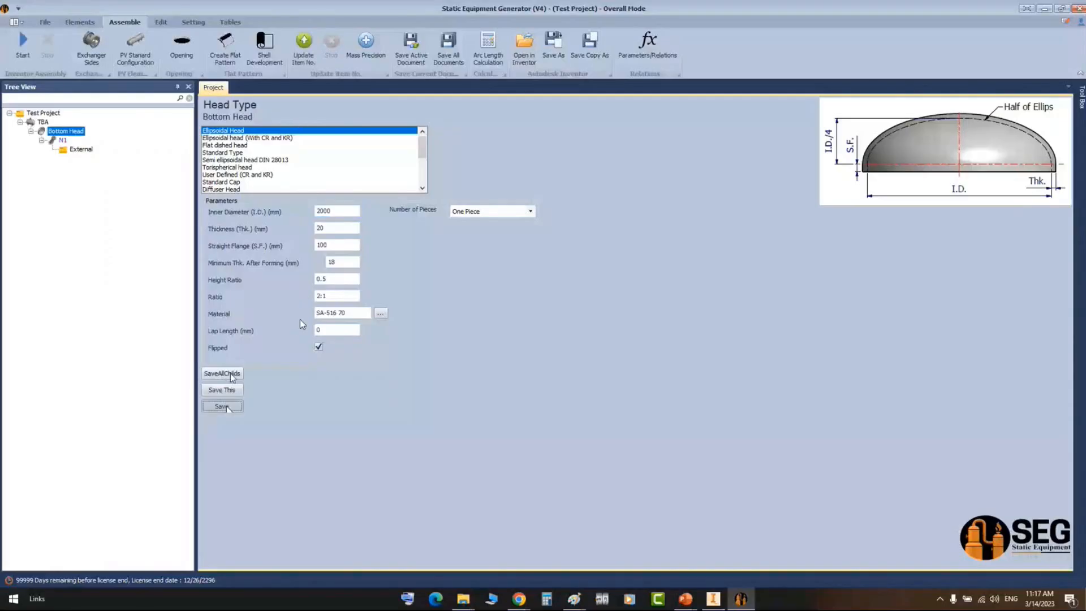
- Restore the Inventor model by resetting its data, and regenerate the TBA assembly in Autodesk Inventor
{"action": "left_click", "coordinate": [161, 22]}
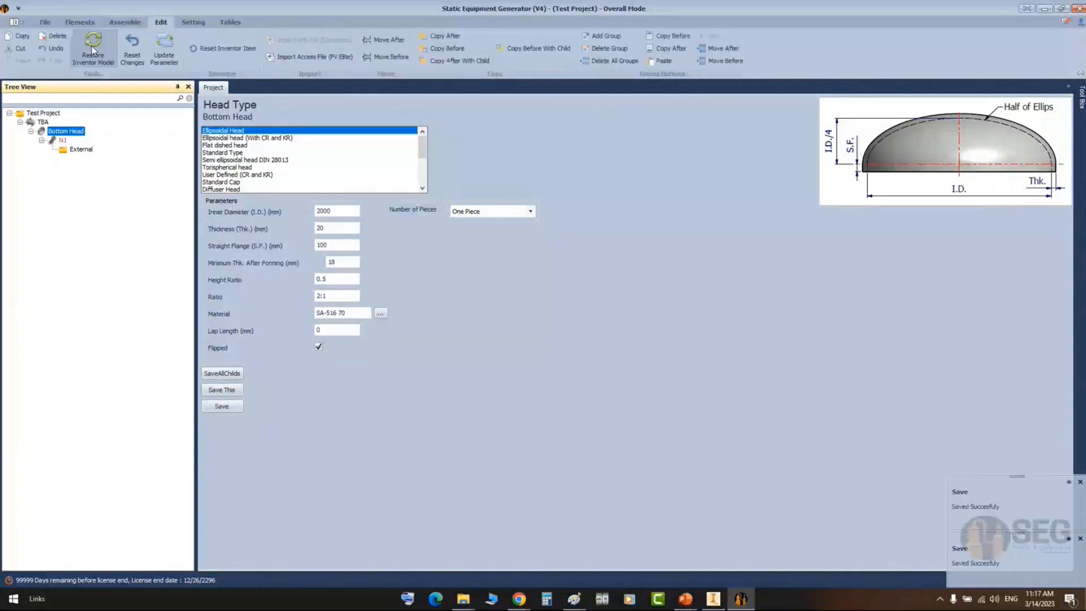
{"action": "left_click", "coordinate": [93, 50]}
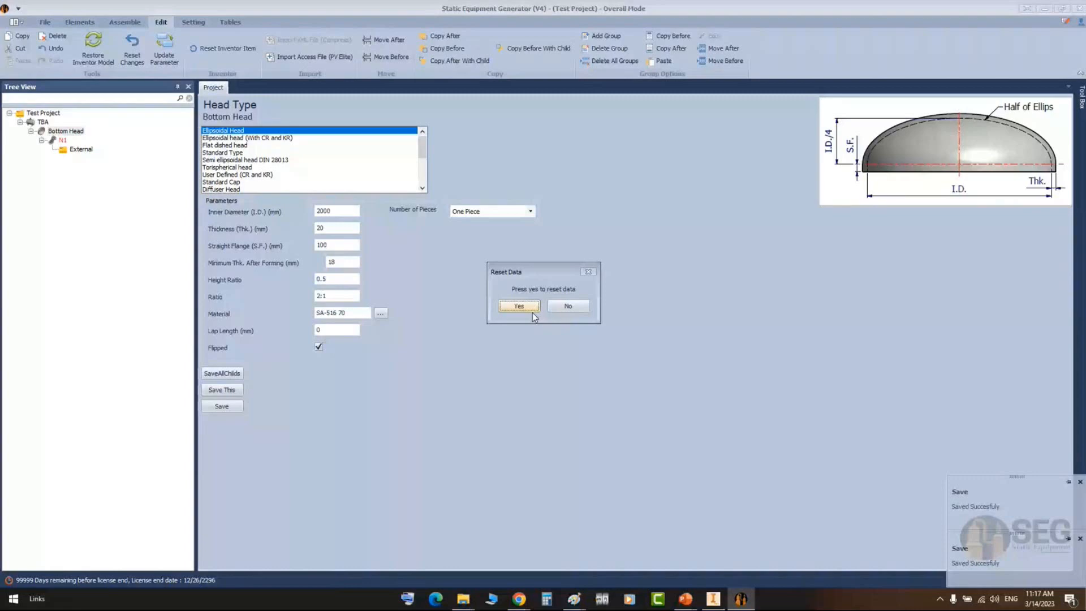
{"action": "left_click", "coordinate": [526, 308]}
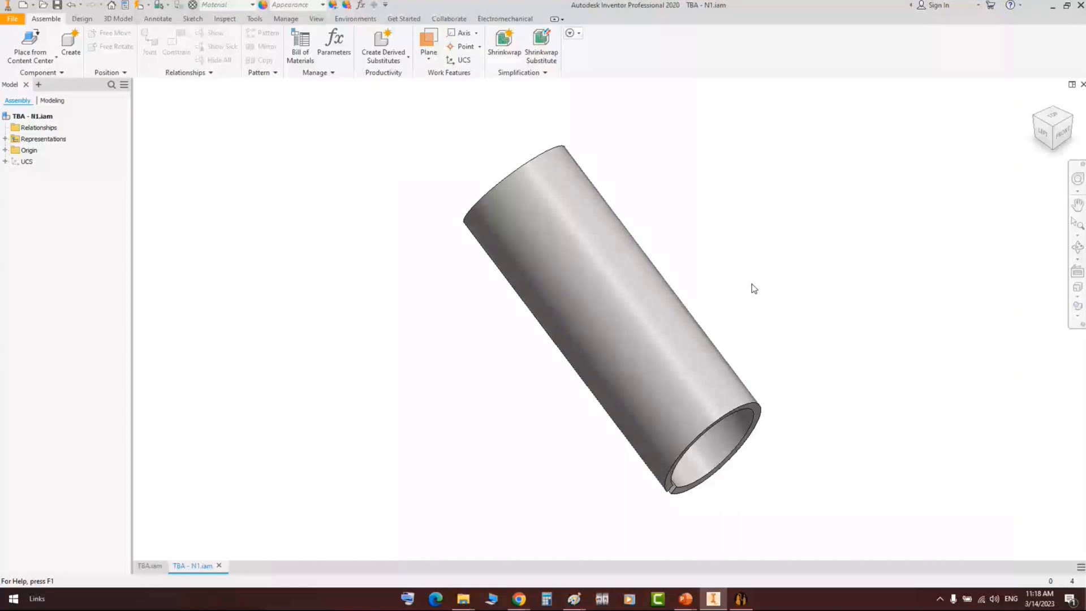
{"action": "left_click", "coordinate": [754, 288]}
{"action": "key", "text": "Escape"}
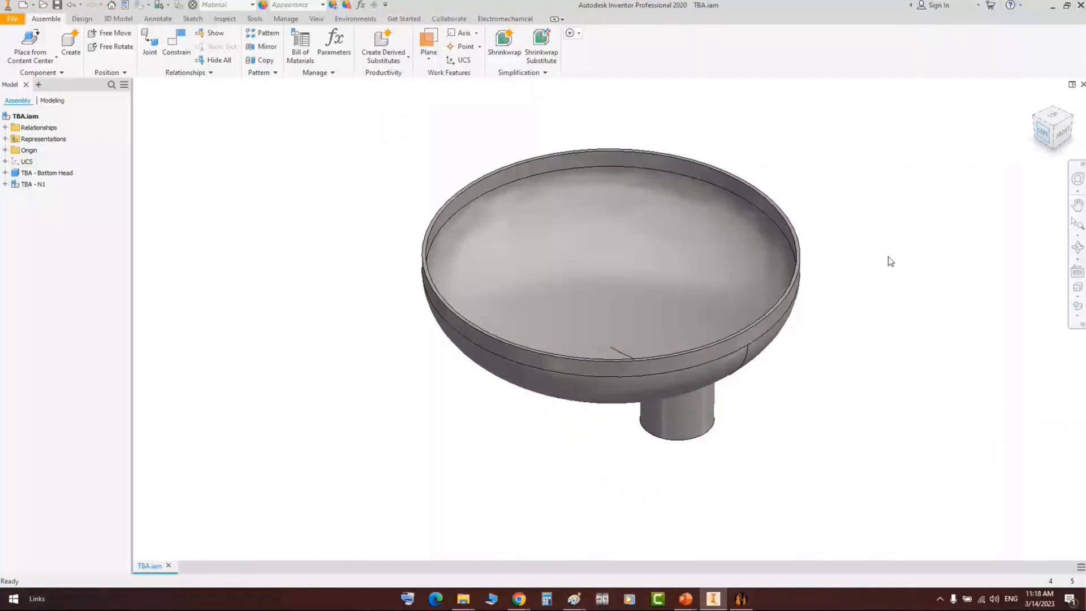
- Examine nozzle N1 and its re-pad on the bottom head, including the flat pattern of the nozzle's rolled plate
{"action": "middle_click_drag", "start_coordinate": [891, 261], "coordinate": [612, 353], "text": "shift"}
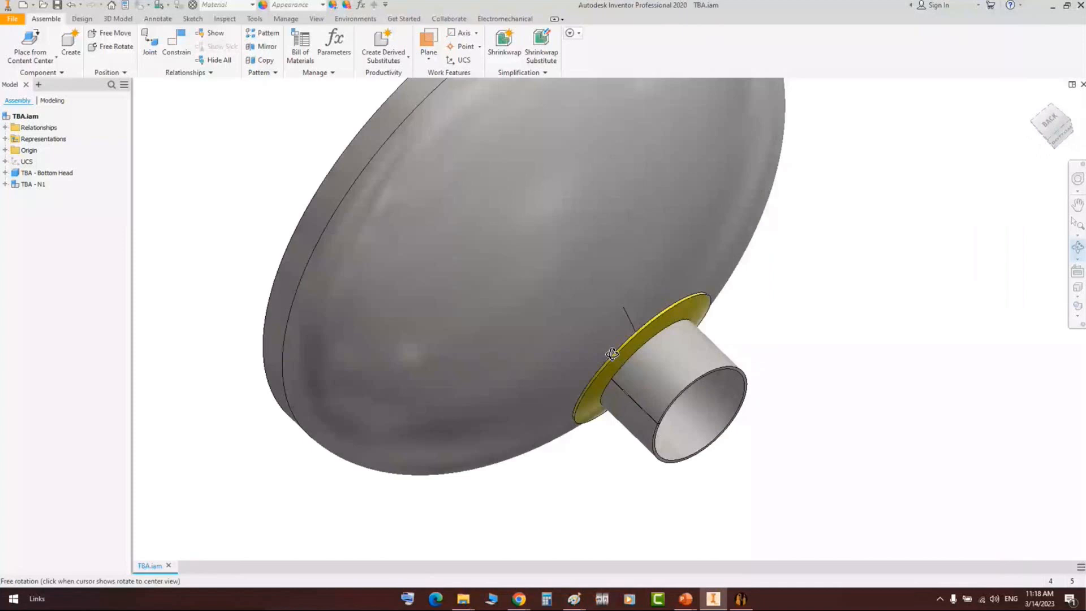
{"action": "middle_click_drag", "start_coordinate": [612, 354], "coordinate": [601, 339], "text": "shift"}
{"action": "right_click", "coordinate": [601, 339]}
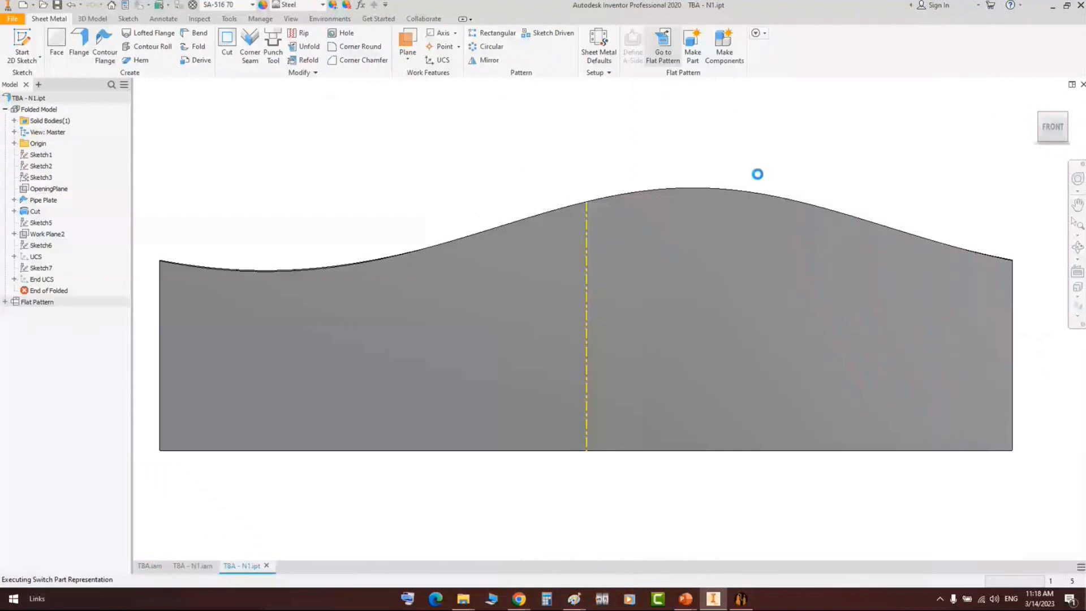
{"action": "key", "text": "F4"}
{"action": "left_click_drag", "start_coordinate": [662, 301], "coordinate": [678, 306]}
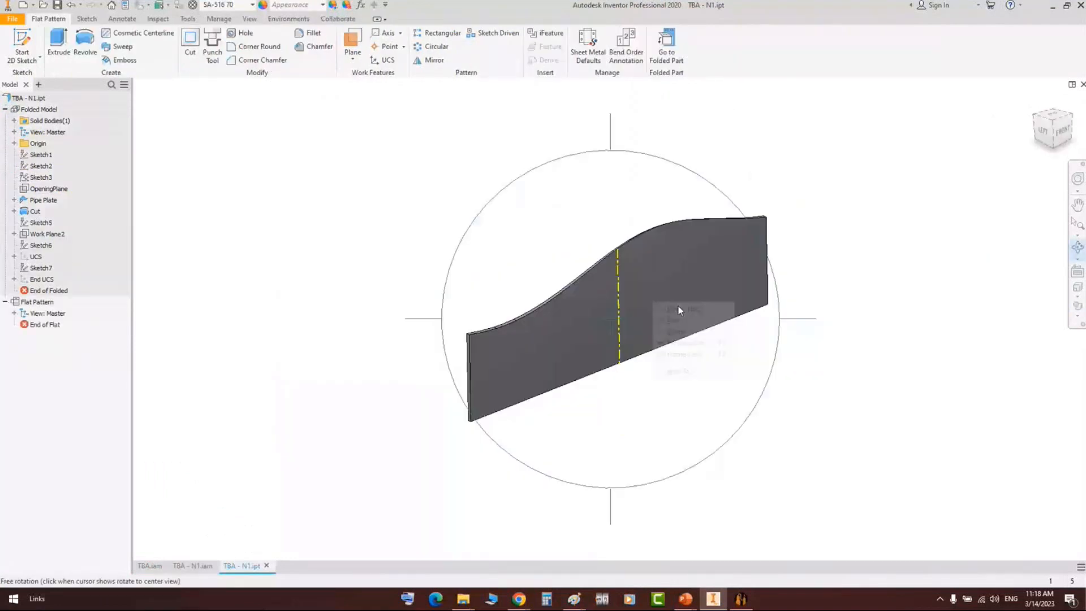
{"action": "left_click", "coordinate": [1082, 84]}
{"action": "left_click", "coordinate": [1082, 85]}
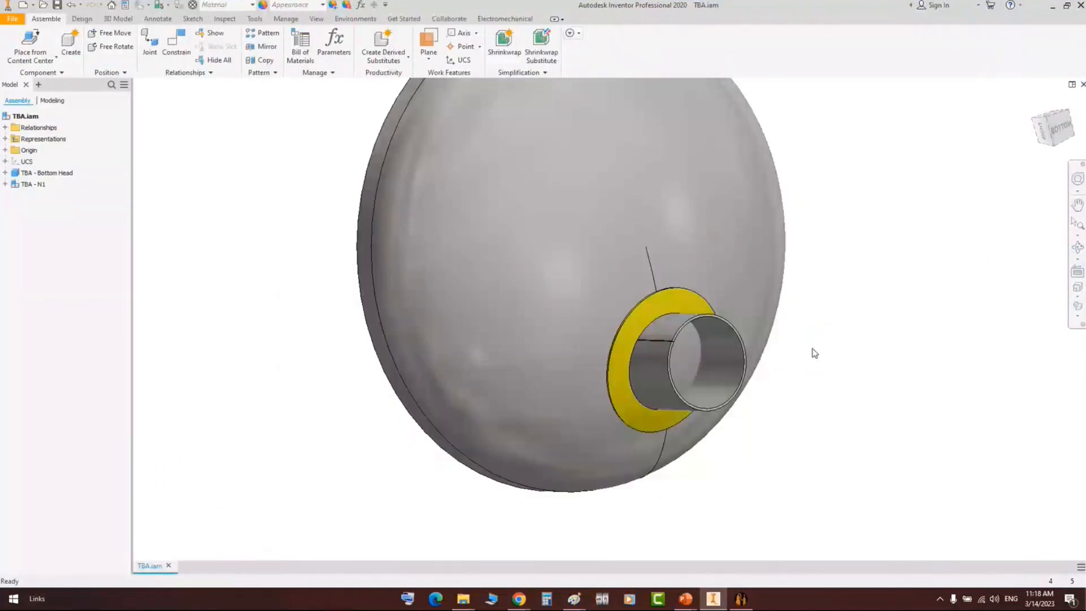
- In Static Equipment Generator, add head nozzle N2 to Bottom Head and choose the LWN Connected to Head type
{"action": "left_click", "coordinate": [742, 599]}
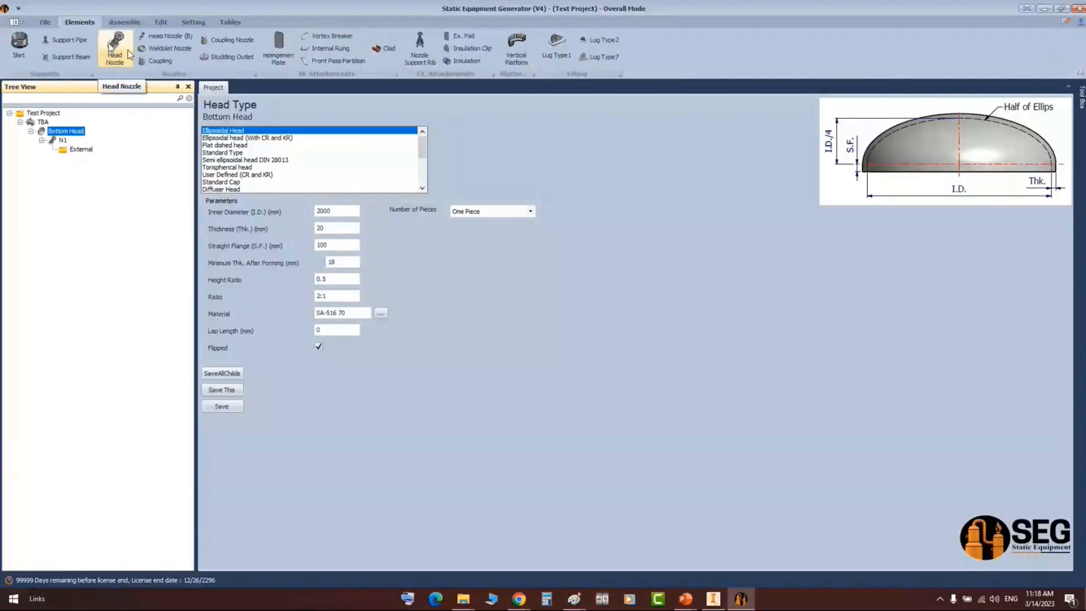
{"action": "left_click", "coordinate": [115, 51]}
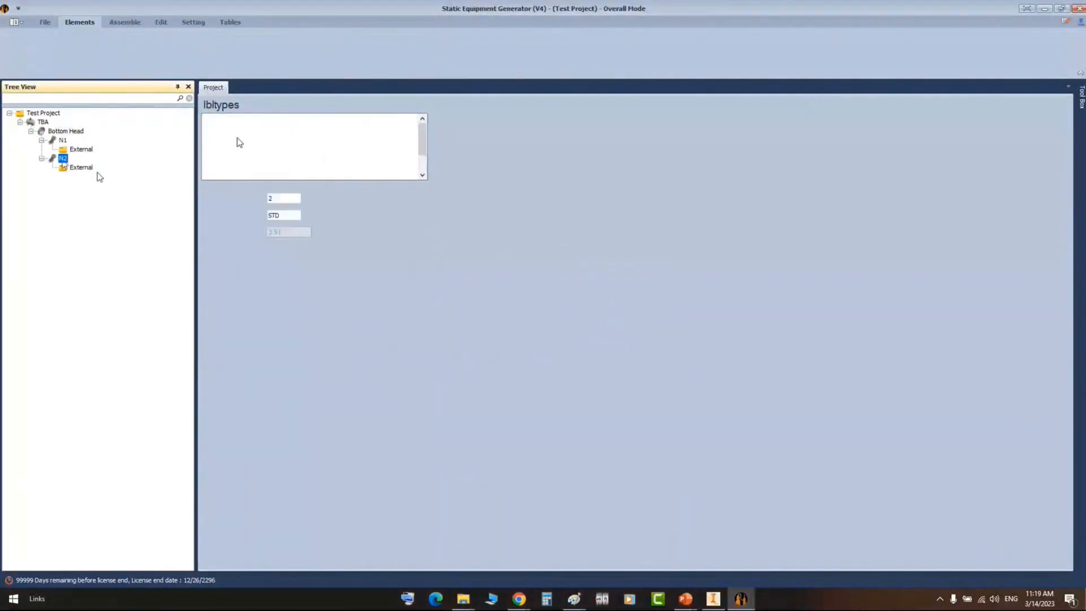
{"action": "left_click", "coordinate": [237, 145]}
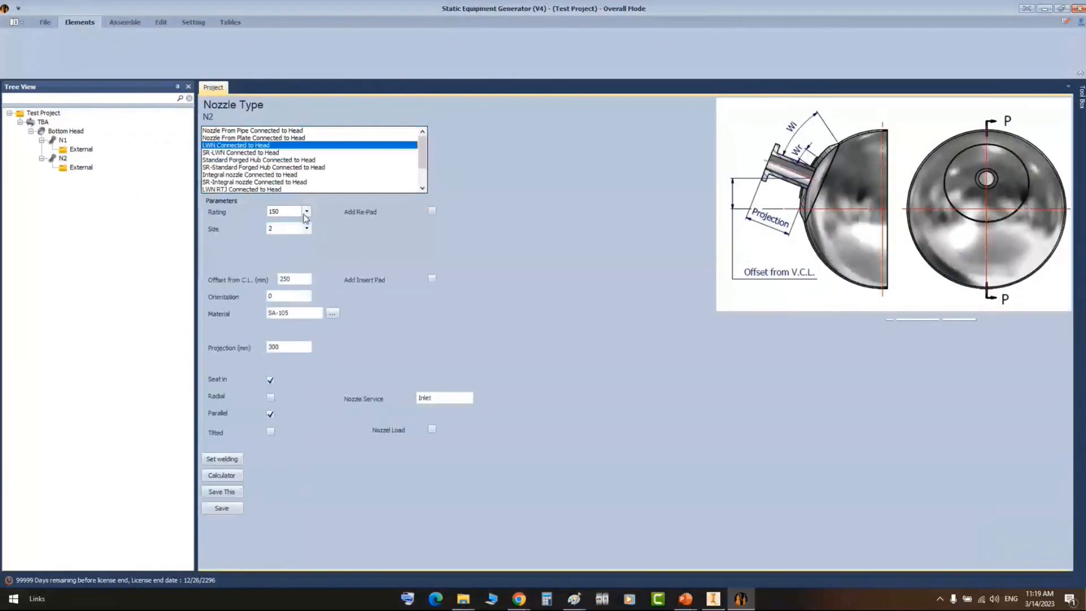
- Set N2's rating to 300, size to 10, offset from the centerline to 600 mm and orientation to 90, and save the nozzle
{"action": "left_click", "coordinate": [303, 213]}
{"action": "left_click", "coordinate": [287, 230]}
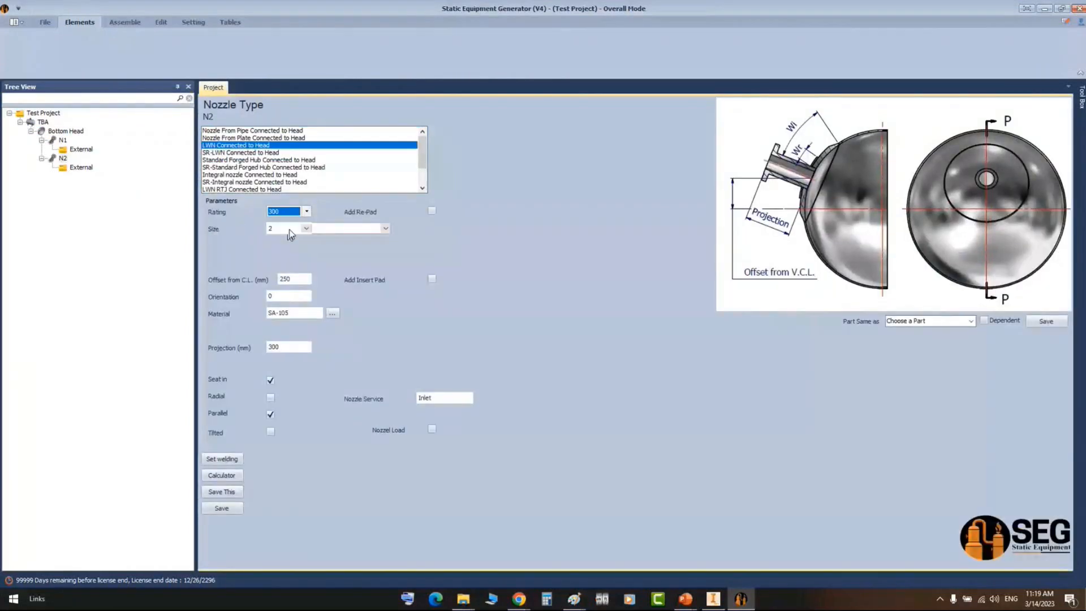
{"action": "left_click", "coordinate": [289, 229]}
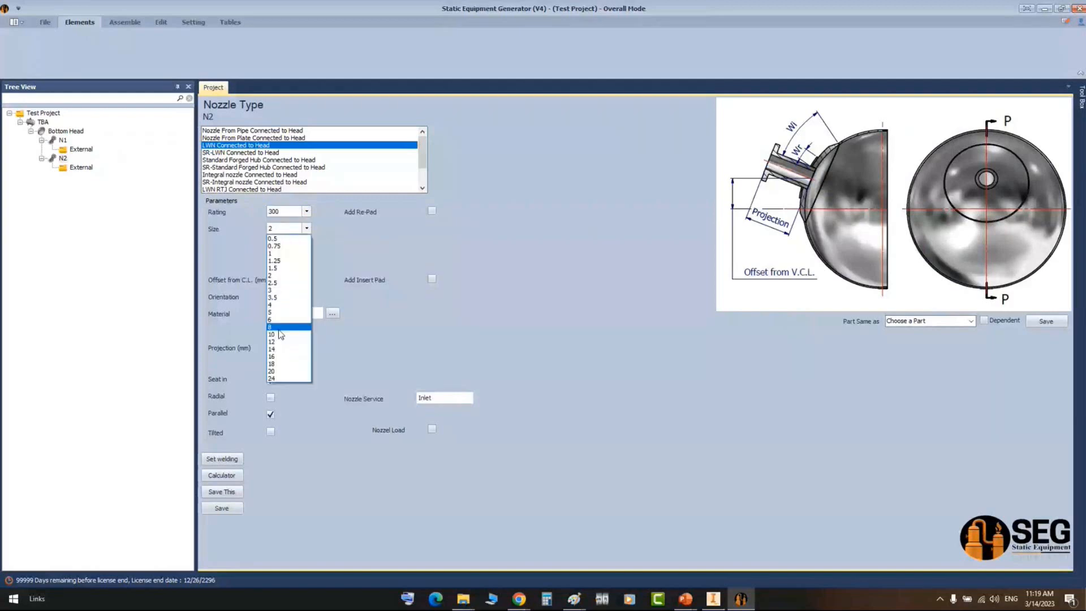
{"action": "left_click", "coordinate": [280, 334]}
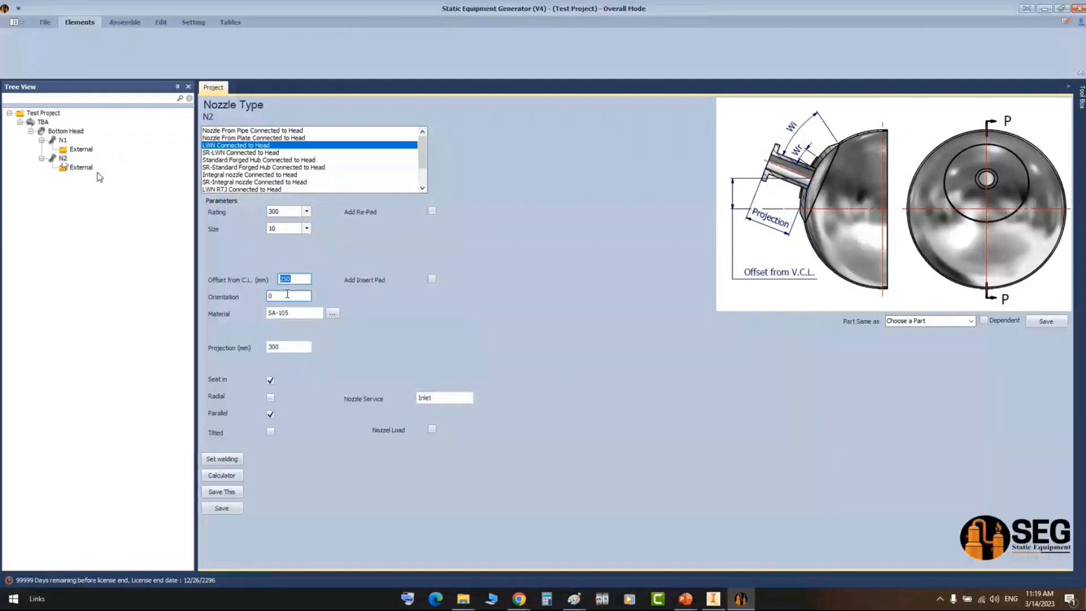
{"action": "type", "text": "600"}
{"action": "key", "text": "Tab"}
{"action": "left_click", "coordinate": [234, 511]}
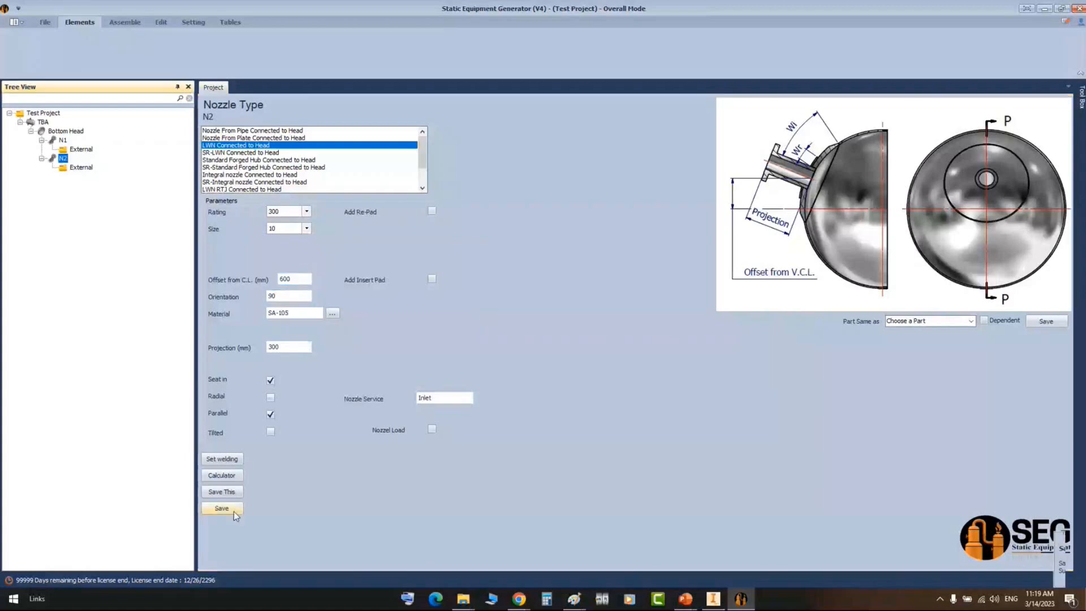
- Add a third head nozzle, N3, to Bottom Head
{"action": "left_click", "coordinate": [57, 131]}
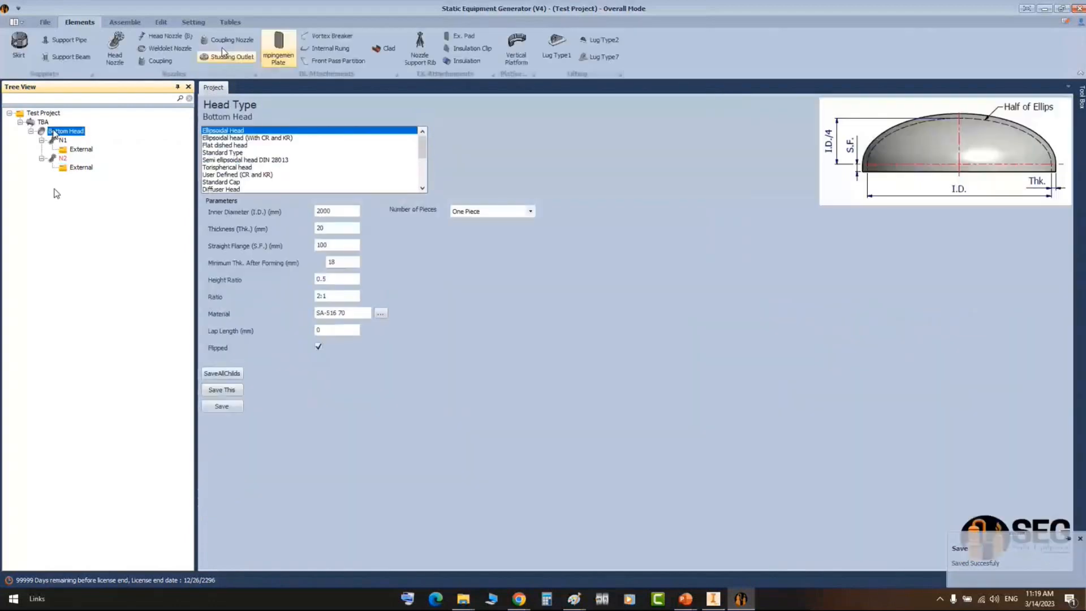
{"action": "left_click", "coordinate": [222, 54]}
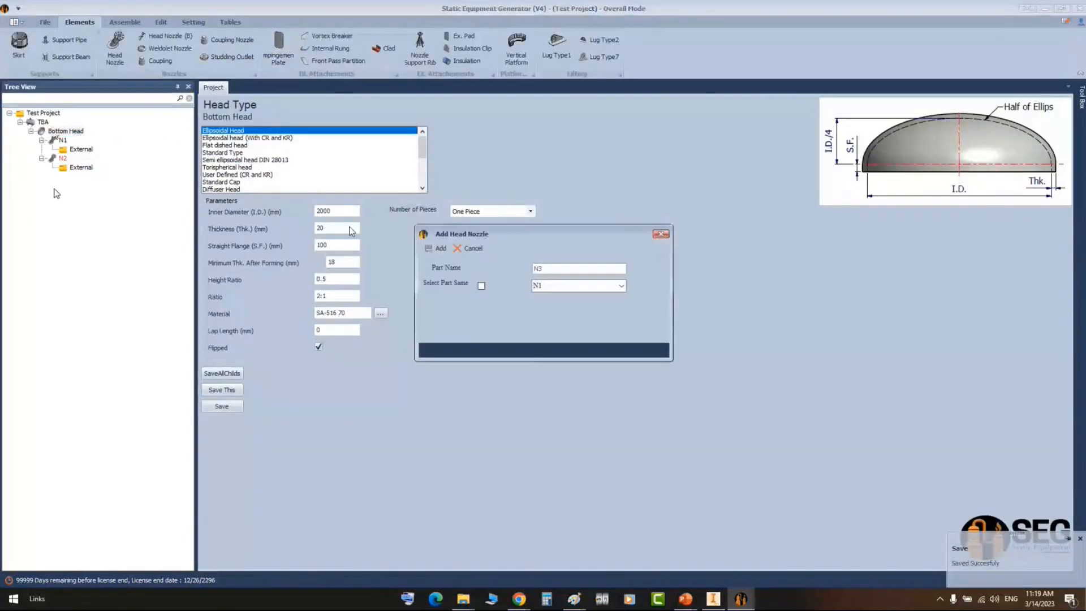
{"action": "left_click", "coordinate": [430, 252]}
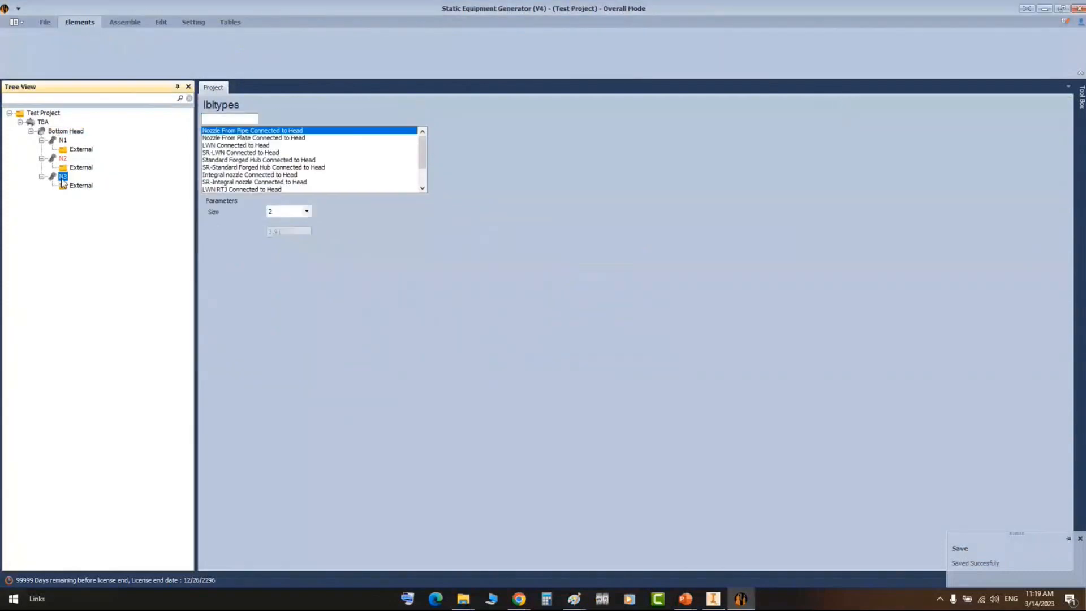
- Choose the Standard Forged Hub Connected to Head type for nozzle N3, with size 10 and schedule 80
{"action": "left_click", "coordinate": [244, 163]}
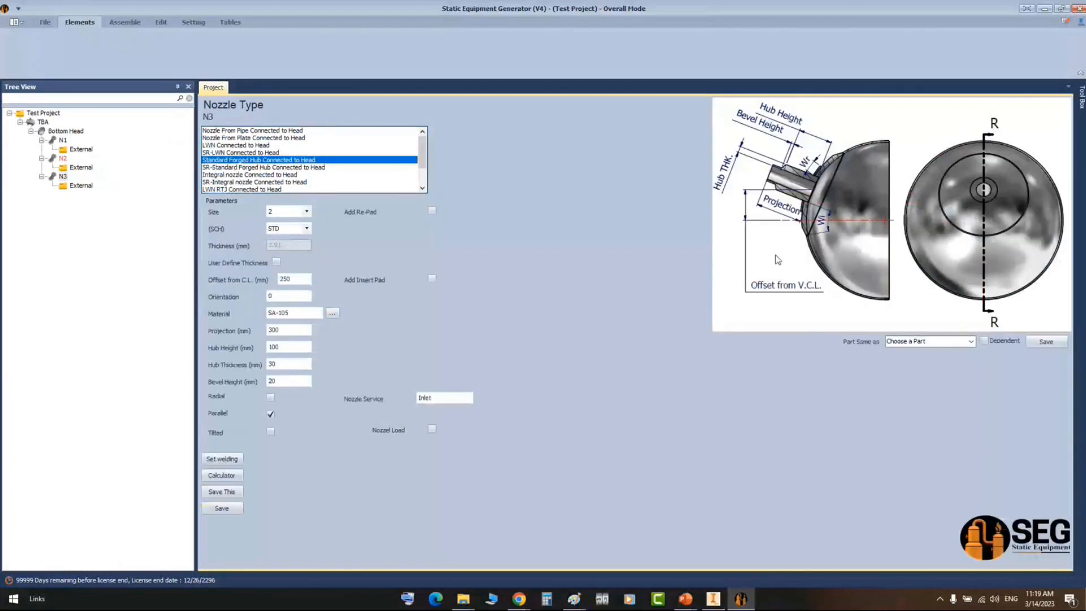
{"action": "left_click", "coordinate": [291, 330]}
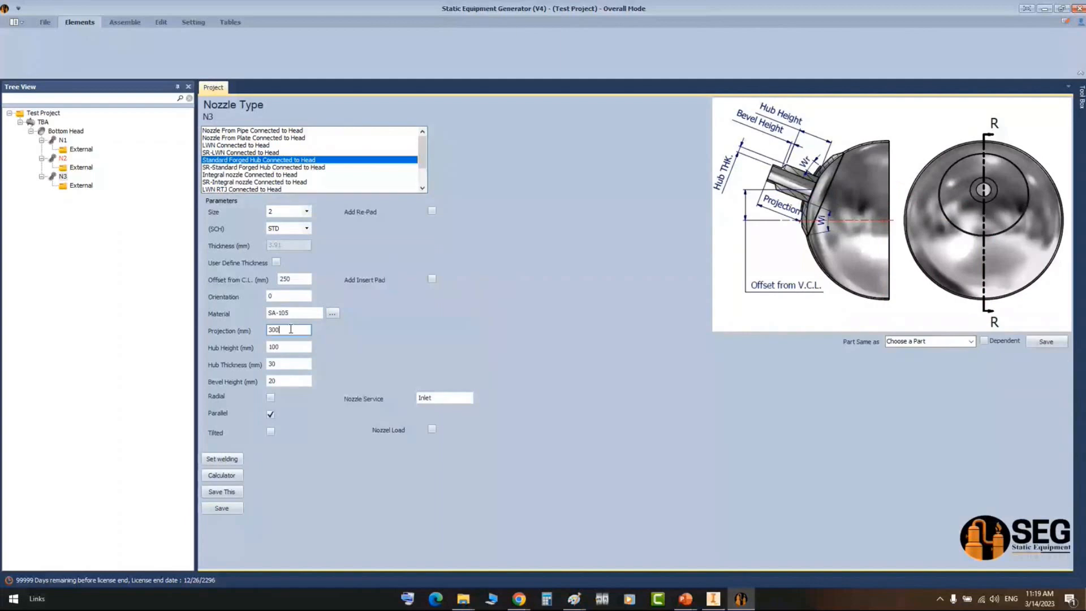
{"action": "key", "text": "Tab"}
{"action": "key", "text": "Tab"}
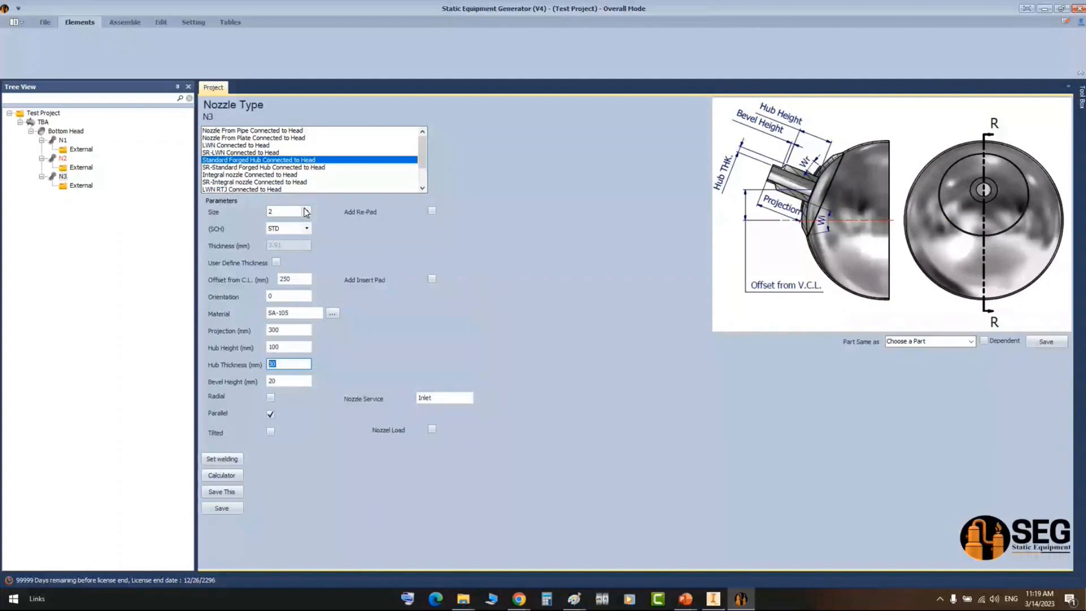
{"action": "left_click", "coordinate": [306, 212]}
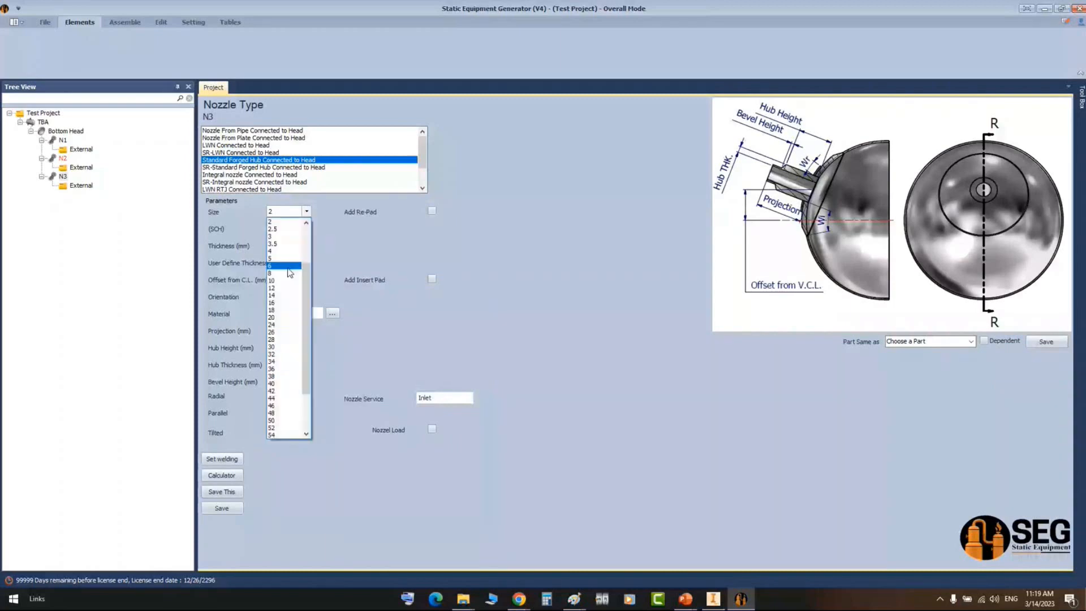
{"action": "left_click", "coordinate": [277, 280]}
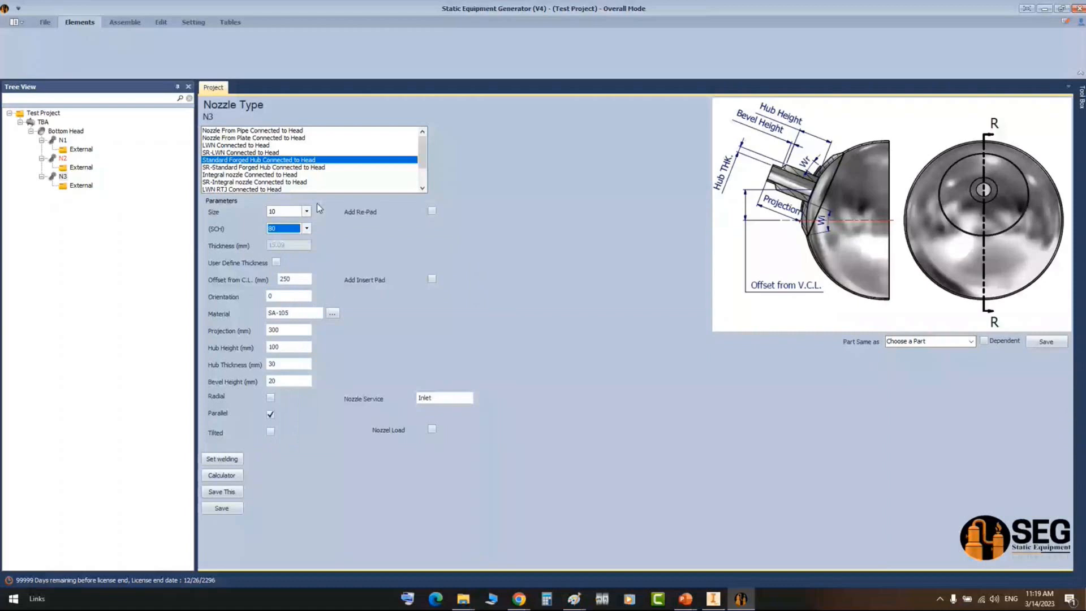
- Set N3's offset from the centerline to 600 mm and its orientation to 180, and save the nozzle
{"action": "key", "text": "Tab"}
{"action": "key", "text": "Tab"}
{"action": "type", "text": "600"}
{"action": "key", "text": "Tab"}
{"action": "type", "text": "180"}
{"action": "left_click", "coordinate": [298, 362]}
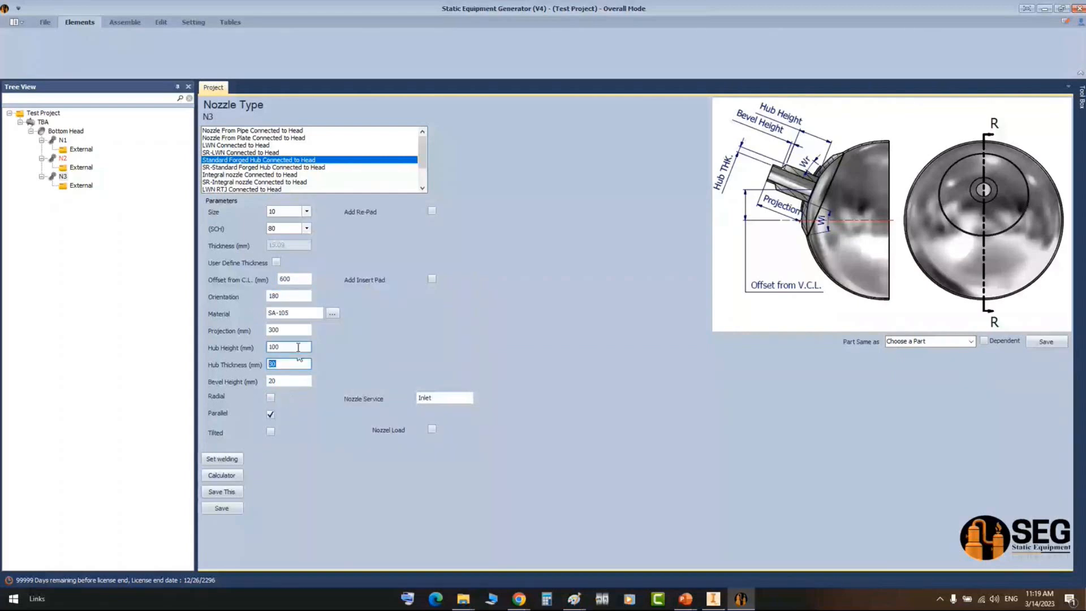
{"action": "key", "text": "Tab"}
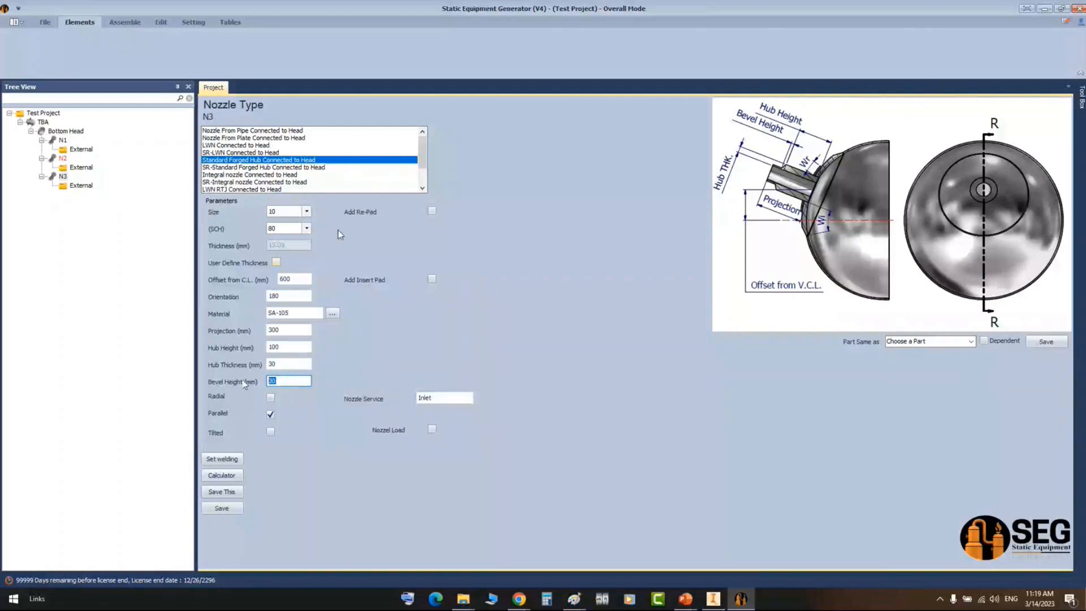
{"action": "left_click", "coordinate": [229, 508]}
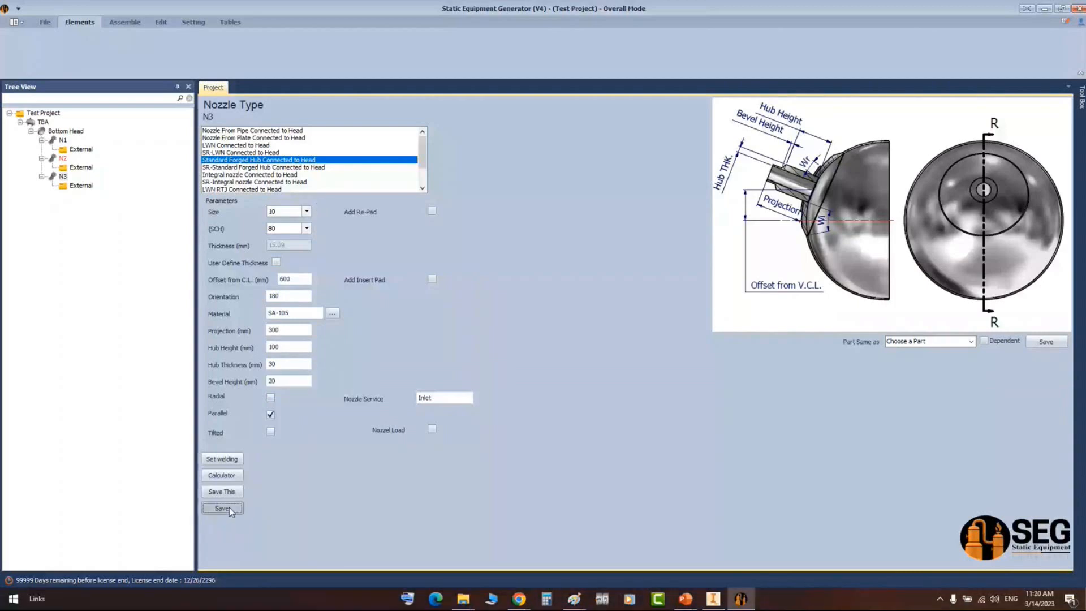
- Add a fourth head nozzle, N4, to Bottom Head and choose the SR-Standard Forged Hub Connected to Head type
{"action": "left_click", "coordinate": [58, 131]}
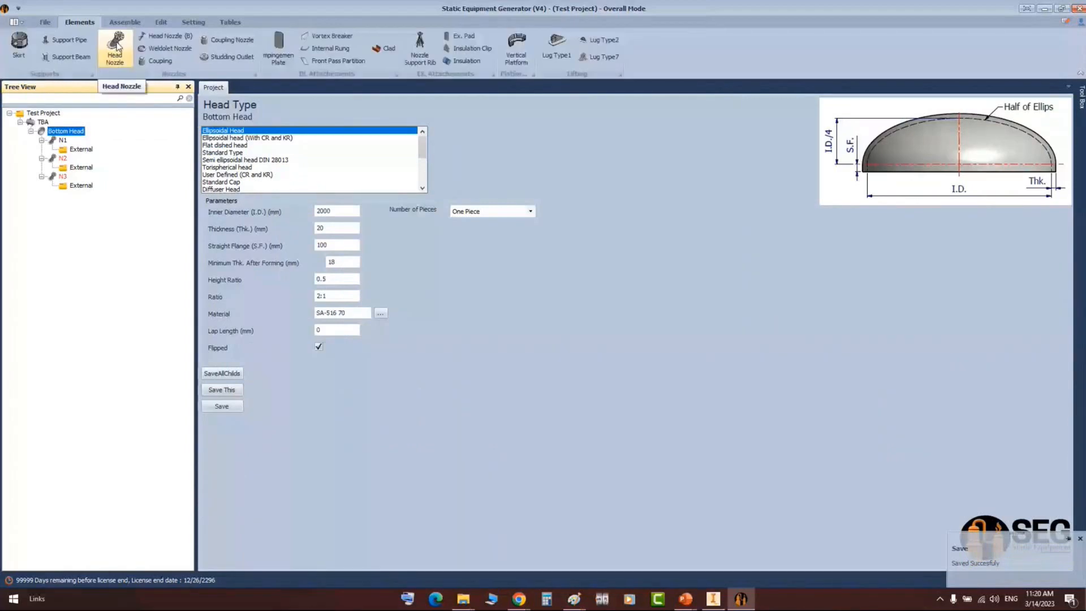
{"action": "left_click", "coordinate": [116, 47]}
{"action": "left_click", "coordinate": [435, 249]}
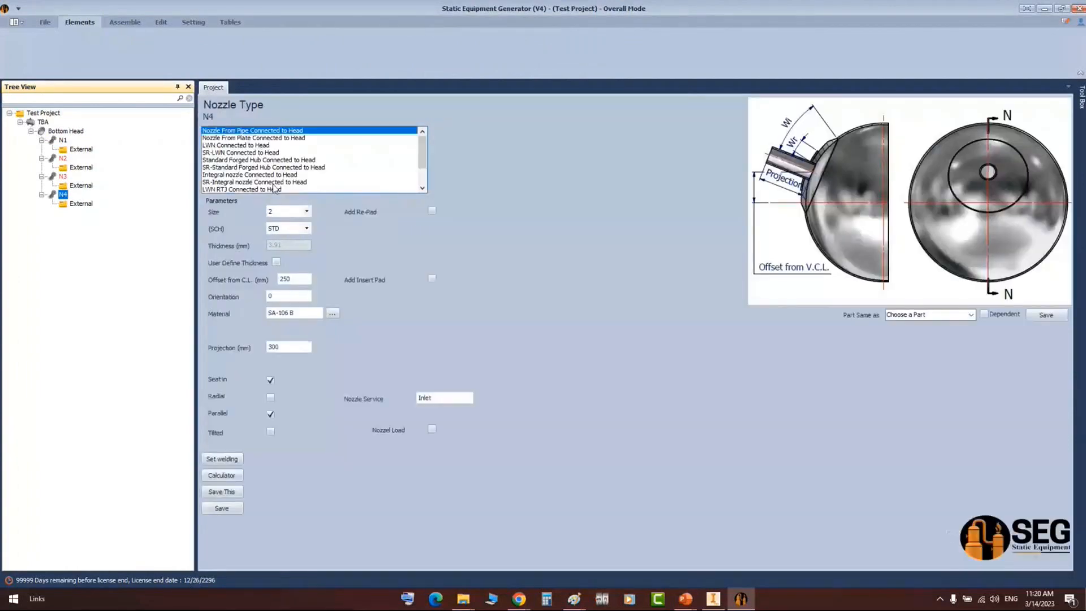
{"action": "left_click", "coordinate": [246, 175]}
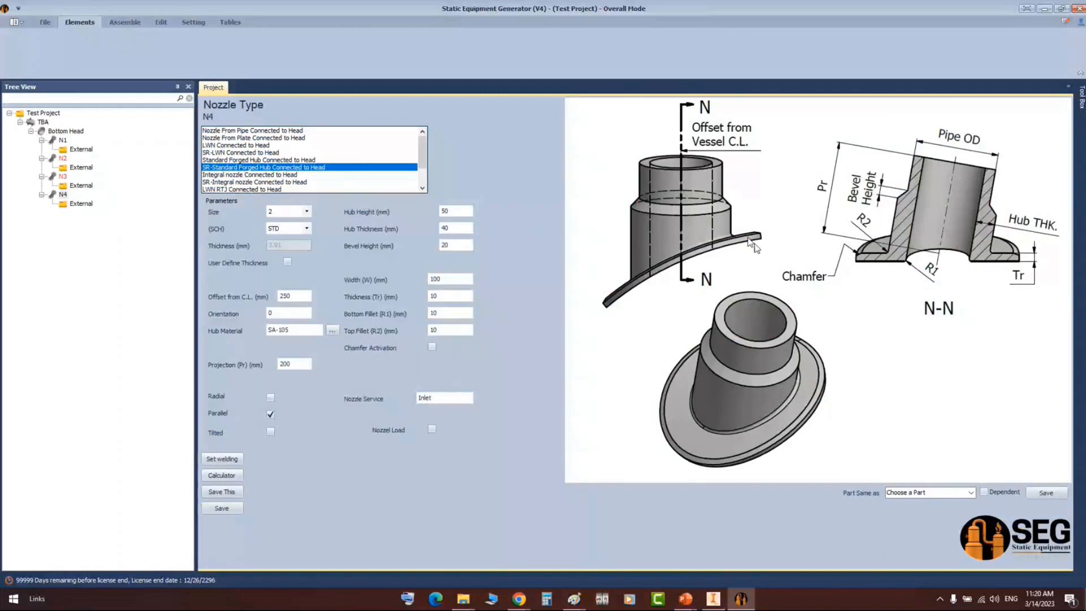
- Set N4's size to 10, schedule to 80, offset from the centerline to 600 mm, orientation to 270 and projection to 300 mm
{"action": "left_click", "coordinate": [306, 212]}
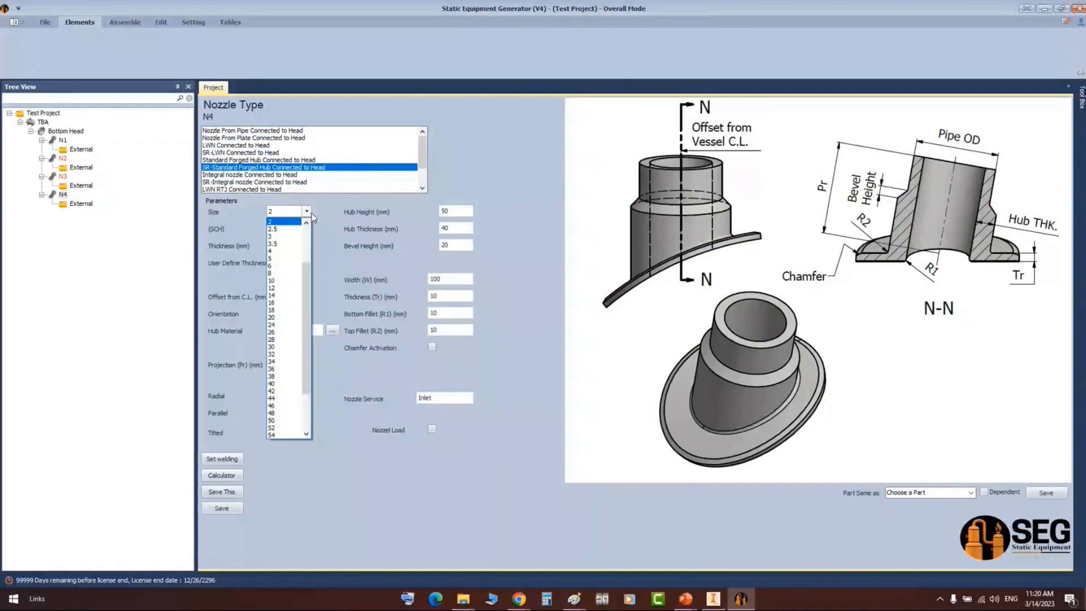
{"action": "left_click", "coordinate": [273, 280]}
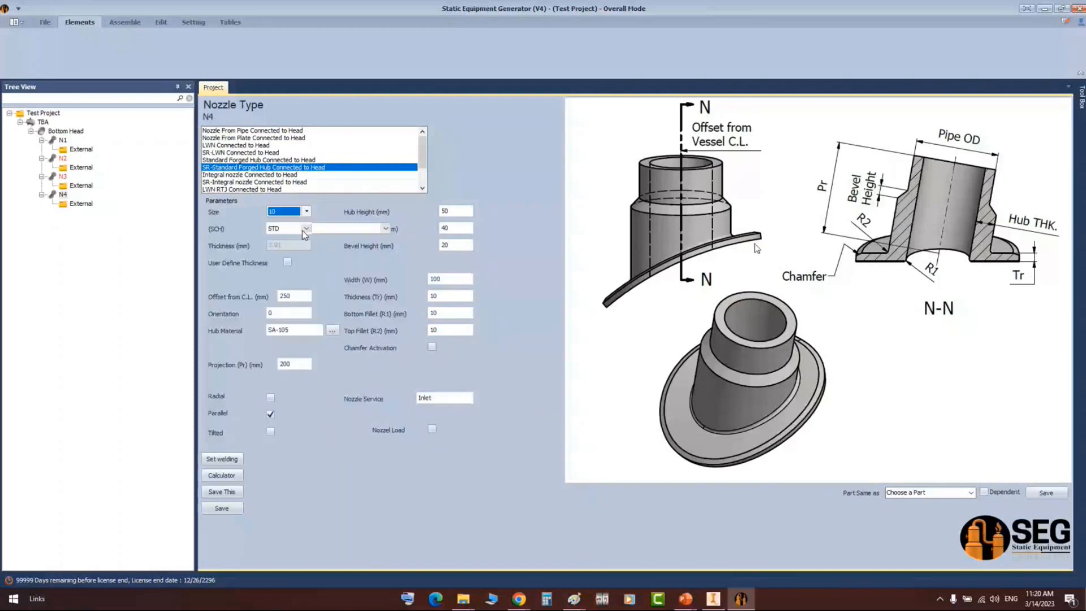
{"action": "left_click", "coordinate": [306, 229]}
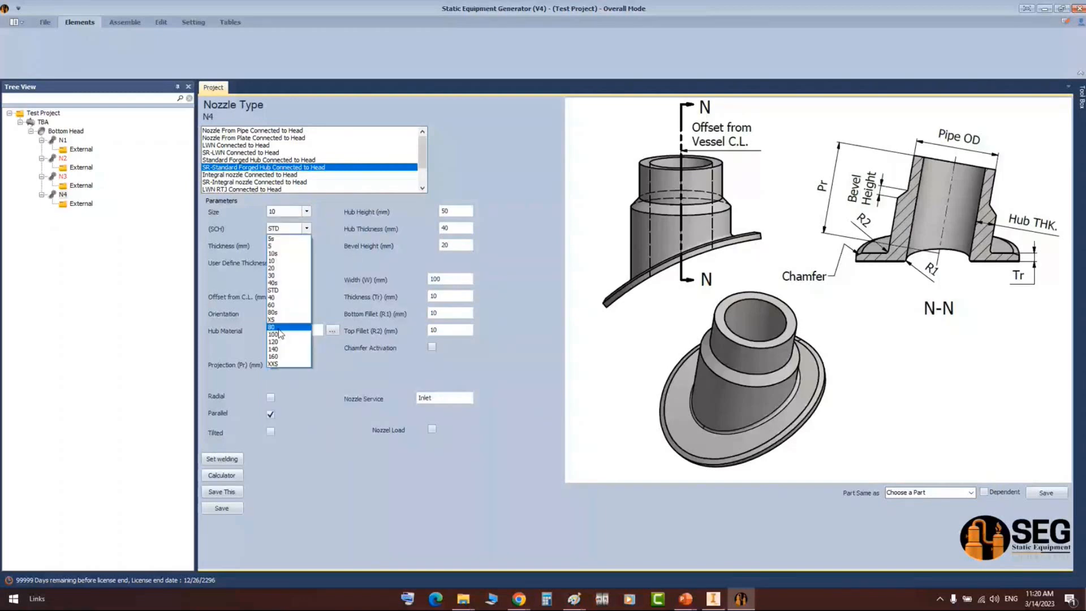
{"action": "left_click", "coordinate": [279, 327]}
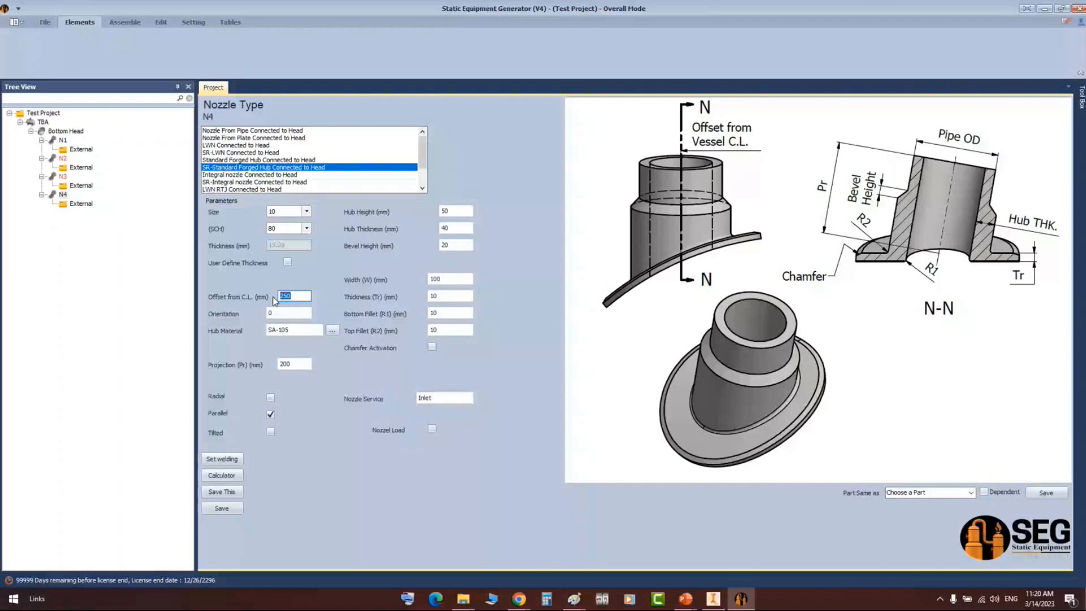
{"action": "type", "text": "600"}
{"action": "key", "text": "Tab"}
{"action": "type", "text": "270"}
{"action": "key", "text": "Tab"}
{"action": "type", "text": "300"}
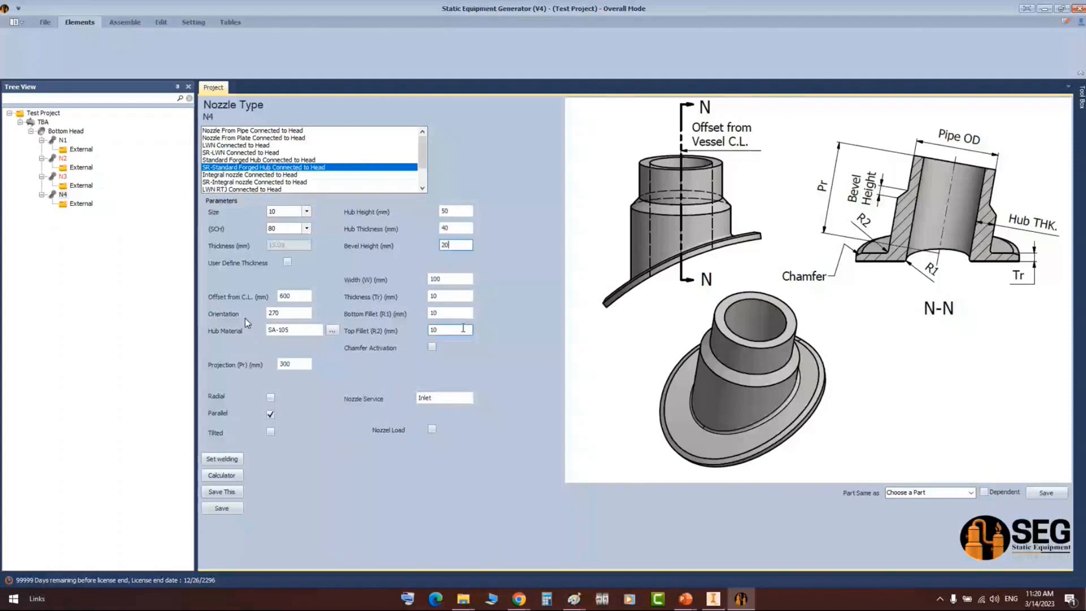
- Set N4's thickness (Tr) to 30 mm, activate its chamfer with L1 10 mm and L2 300 mm, and save the nozzle
{"action": "left_click", "coordinate": [465, 296]}
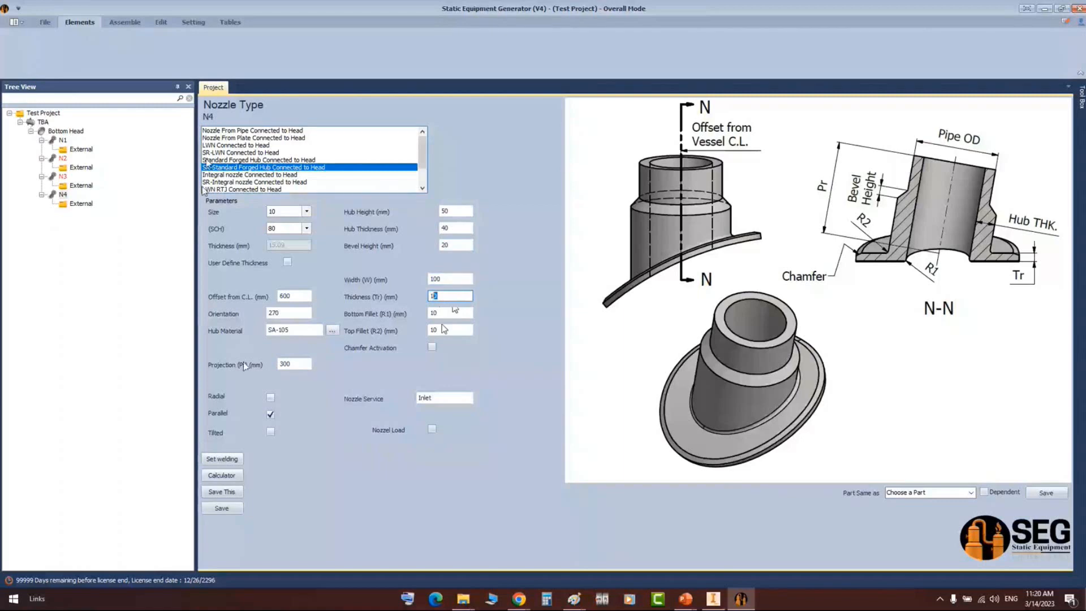
{"action": "type", "text": "30"}
{"action": "key", "text": "Tab"}
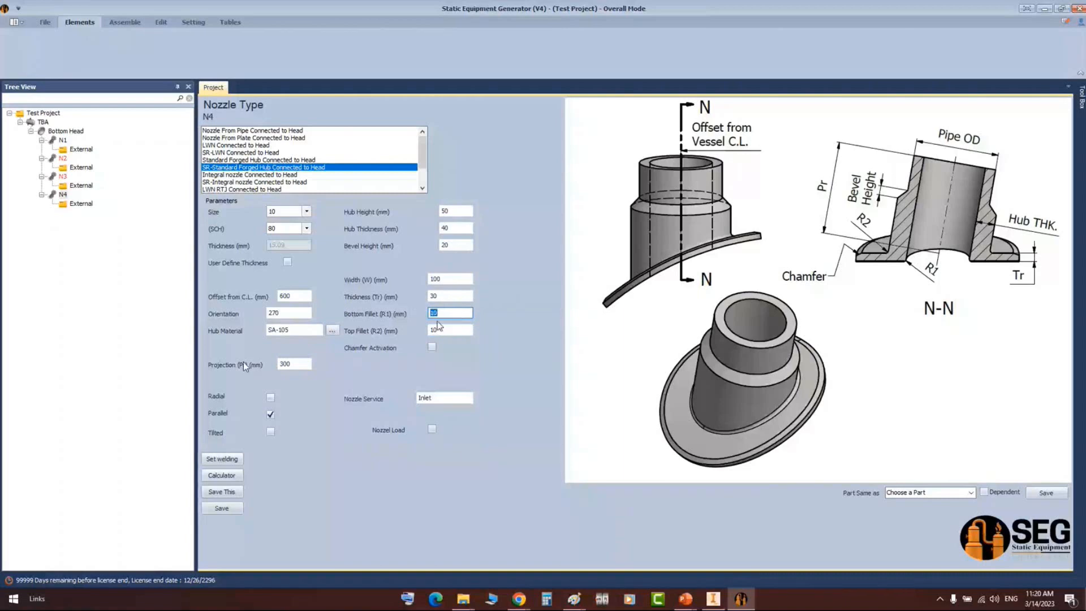
{"action": "left_click", "coordinate": [432, 347]}
{"action": "left_click", "coordinate": [443, 365]}
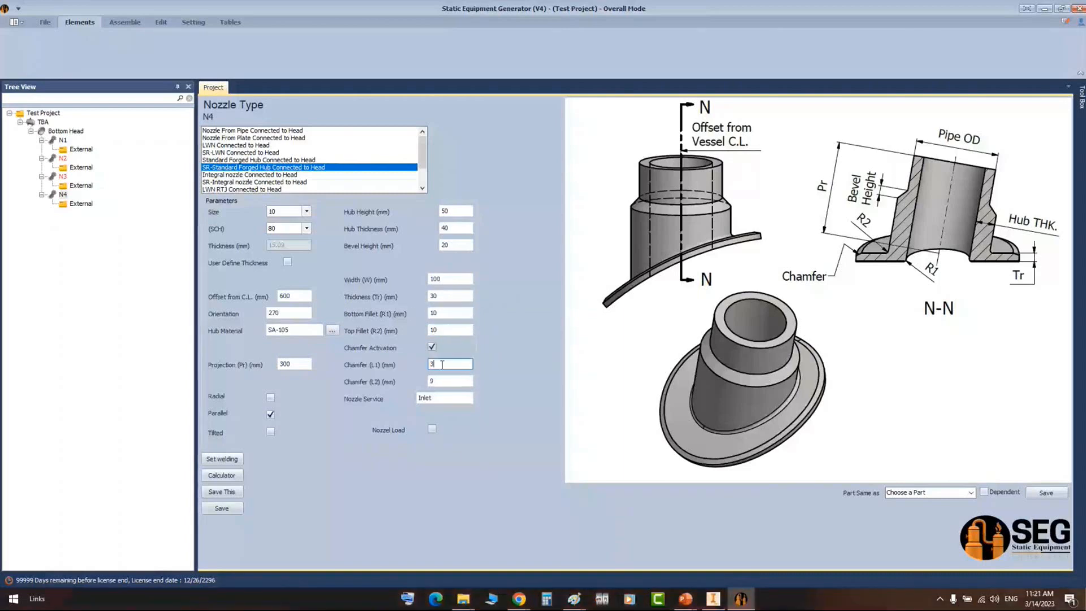
{"action": "key", "text": "BackSpace"}
{"action": "type", "text": "10"}
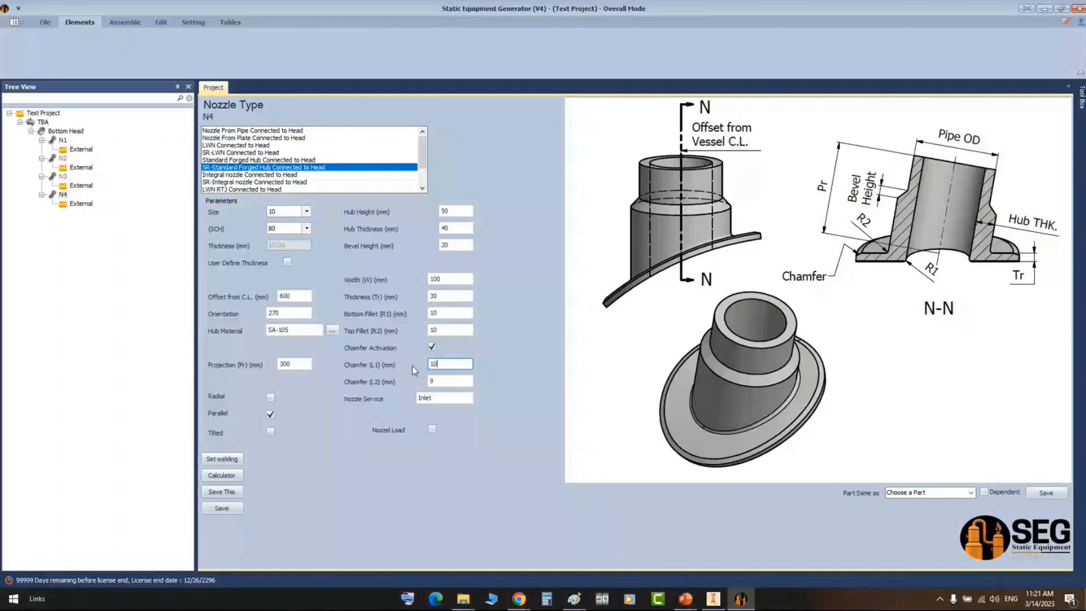
{"action": "double_click", "coordinate": [444, 383]}
{"action": "type", "text": "300"}
{"action": "left_click", "coordinate": [233, 509]}
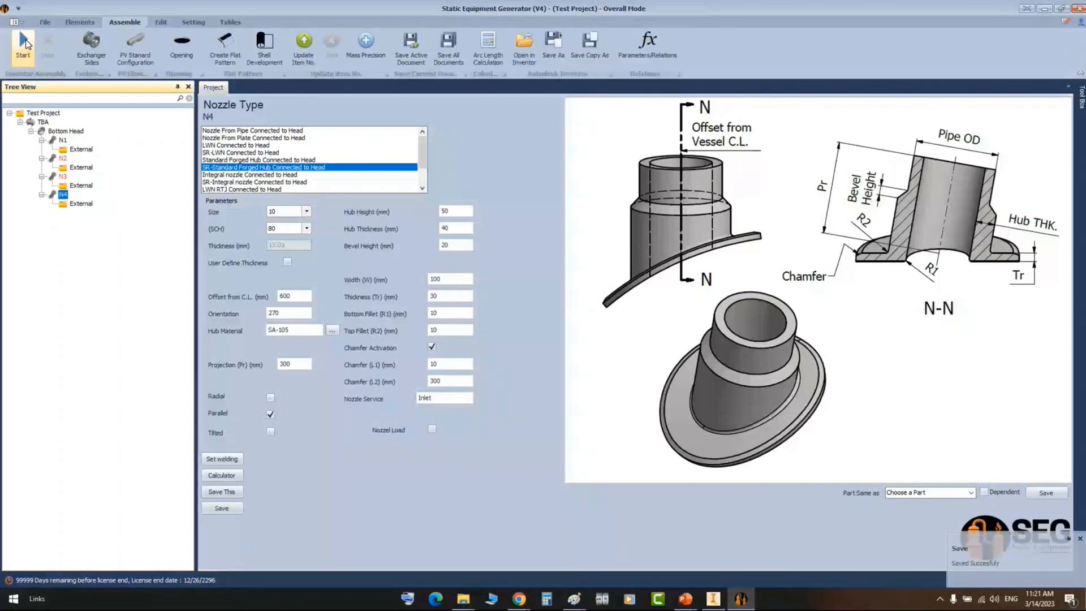
- Generate the newly added nozzles N2, N3 and N4 in the assembly and switch to Inventor
{"action": "left_click", "coordinate": [24, 46]}
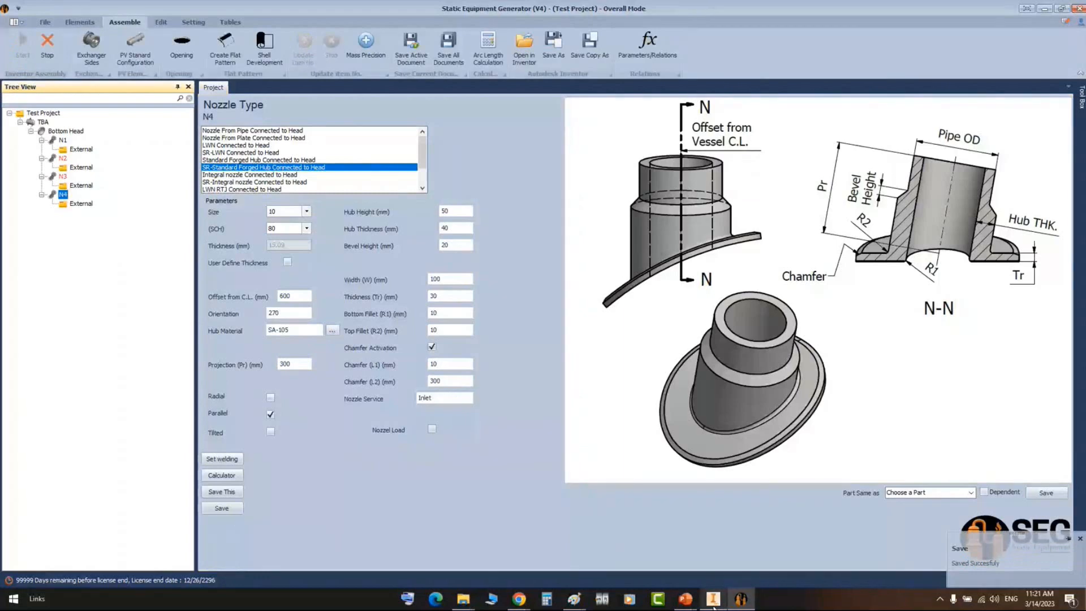
{"action": "left_click", "coordinate": [713, 600]}
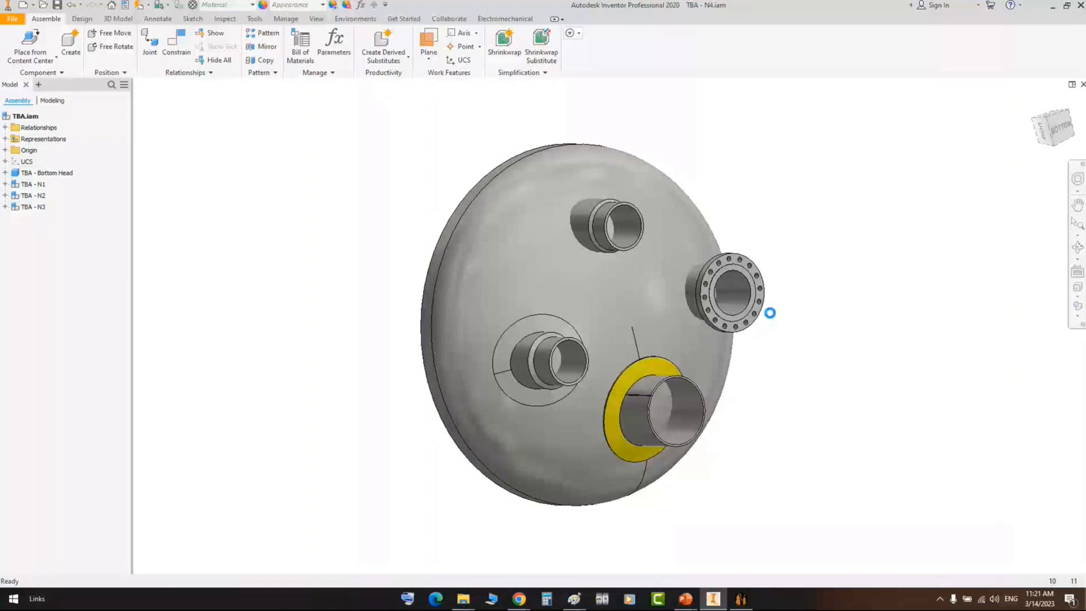
- Examine the four generated nozzles on the bottom head, especially the chamfered edge of N4's self-reinforced base
{"action": "middle_click_drag", "start_coordinate": [580, 338], "coordinate": [578, 315], "text": "shift"}
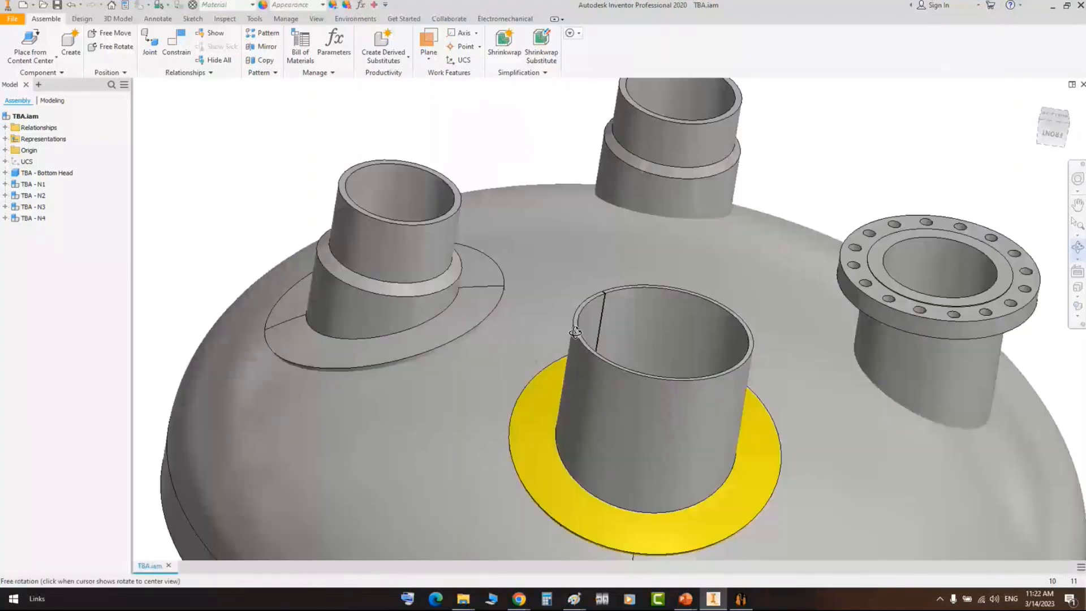
{"action": "middle_click_drag", "start_coordinate": [575, 332], "coordinate": [689, 315], "text": "shift"}
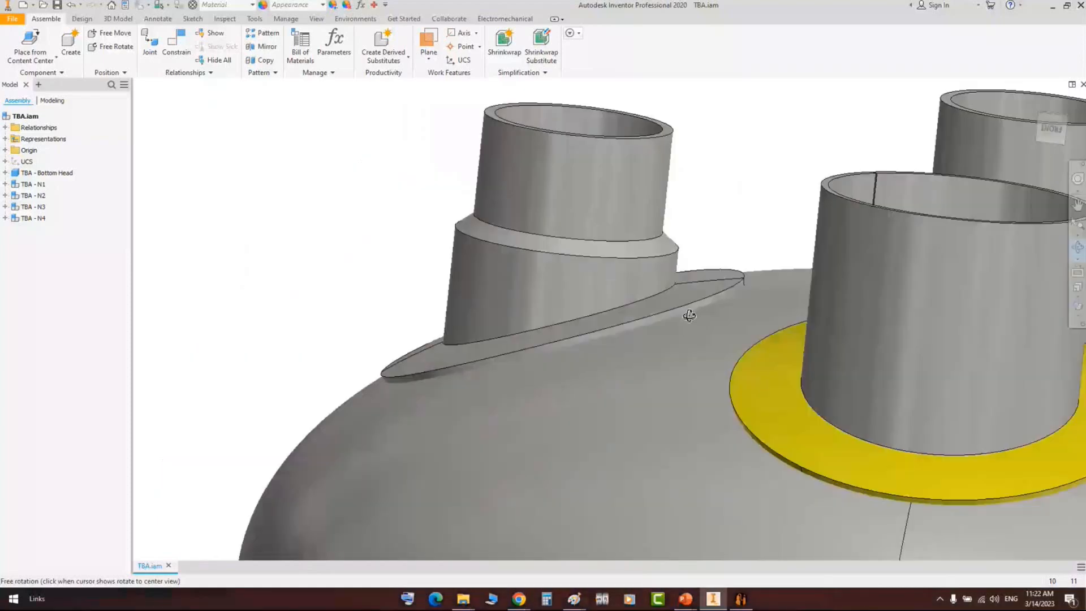
{"action": "scroll", "coordinate": [696, 310], "scroll_direction": "down", "scroll_amount": 5}
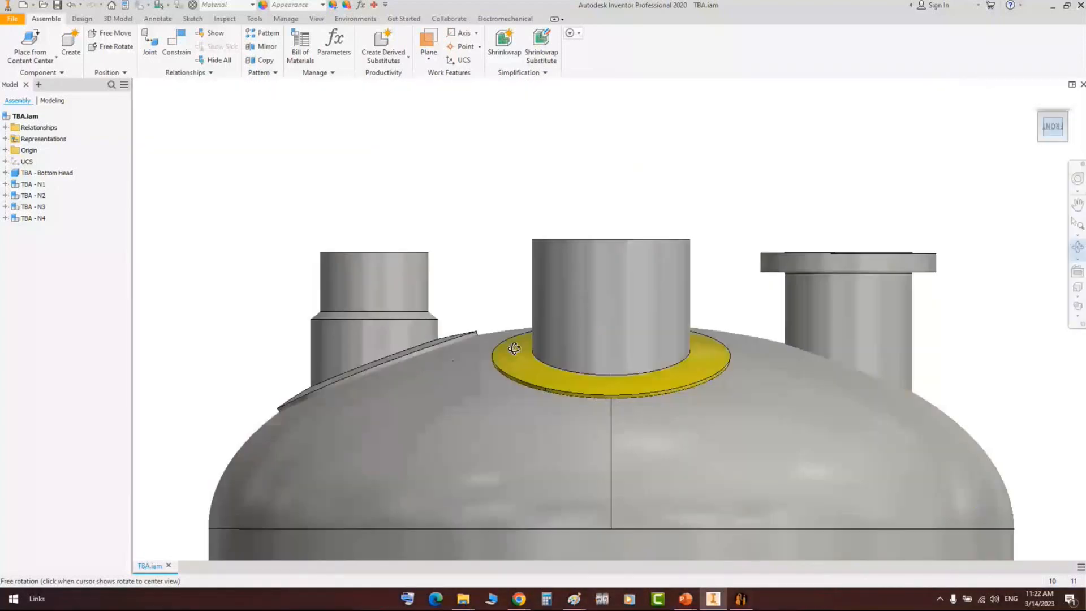
{"action": "scroll", "coordinate": [560, 327], "scroll_direction": "down", "scroll_amount": 5}
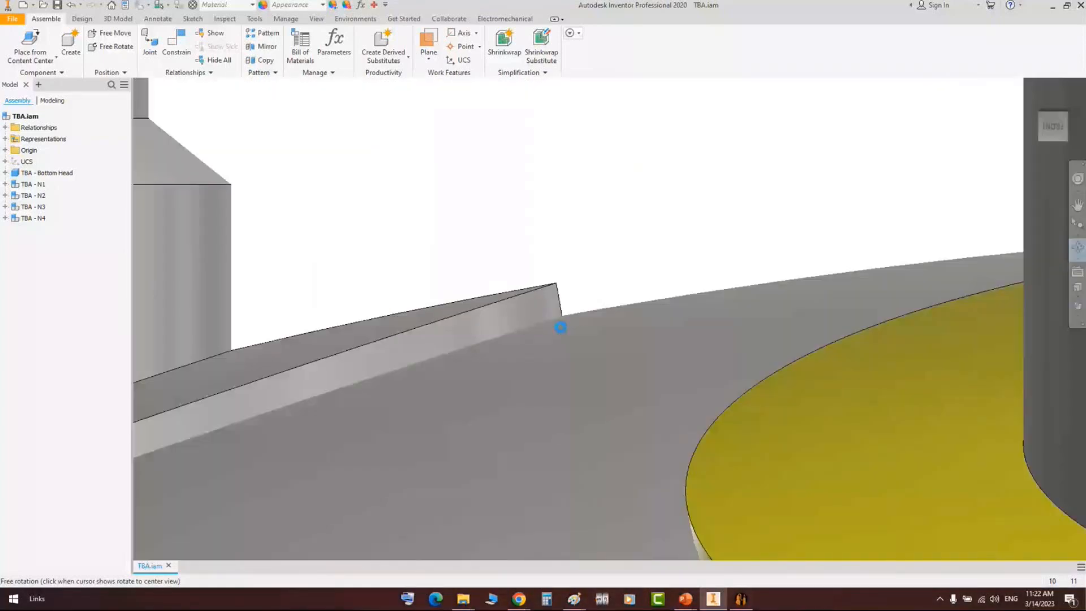
{"action": "scroll", "coordinate": [560, 327], "scroll_direction": "up", "scroll_amount": 5}
{"action": "scroll", "coordinate": [537, 335], "scroll_direction": "up", "scroll_amount": 1}
{"action": "left_click_drag", "start_coordinate": [537, 335], "coordinate": [702, 314]}
{"action": "scroll", "coordinate": [593, 351], "scroll_direction": "up", "scroll_amount": 3}
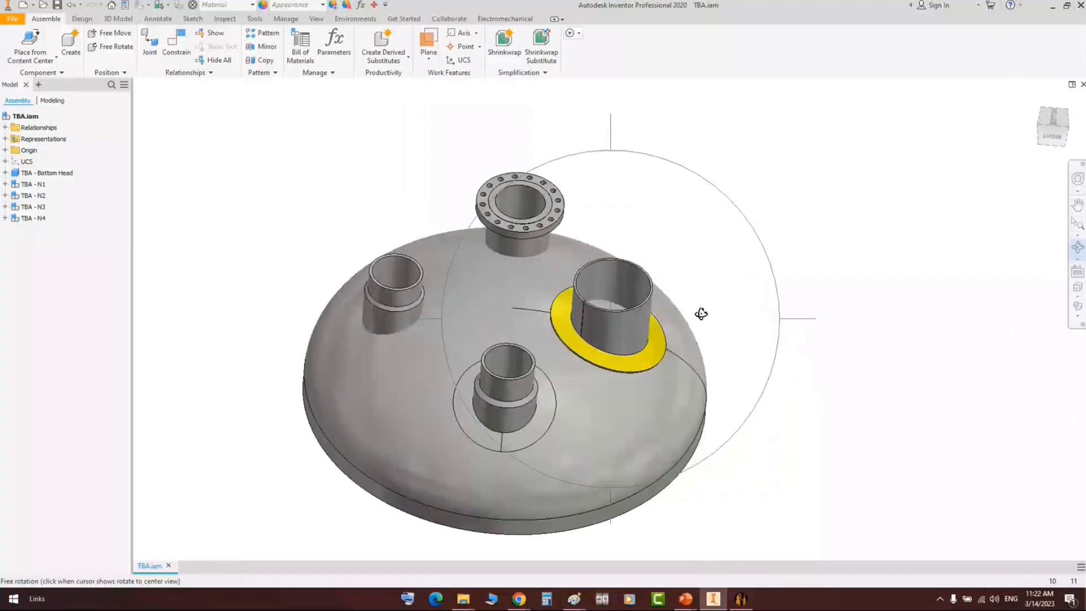
{"action": "key", "text": "Escape"}
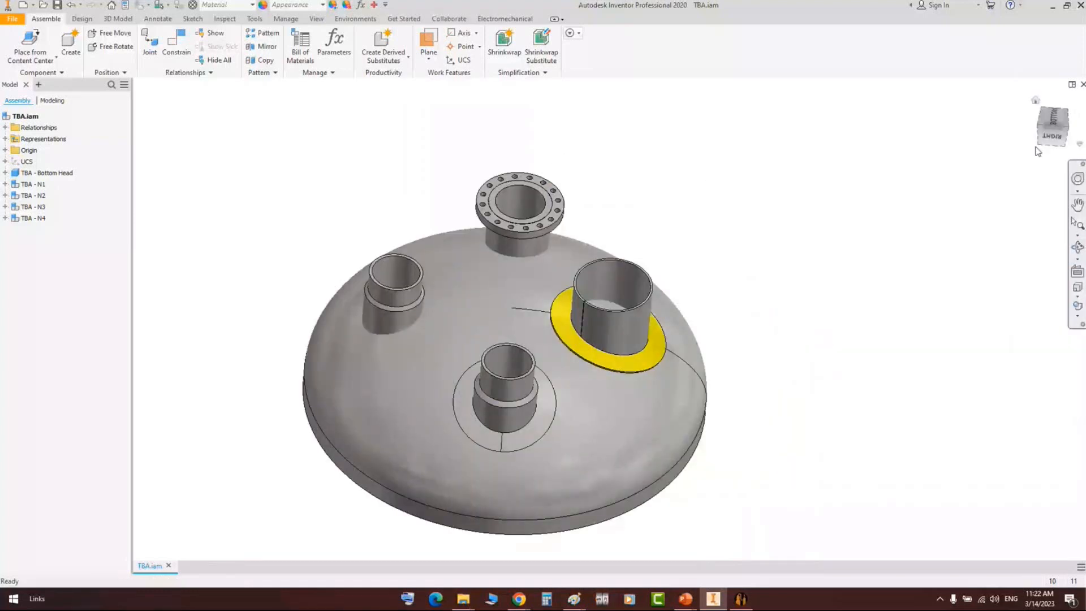
- In Static Equipment Generator, change nozzle N1 to Radial, save it and regenerate the model in Inventor
{"action": "key", "text": "alt+Tab"}
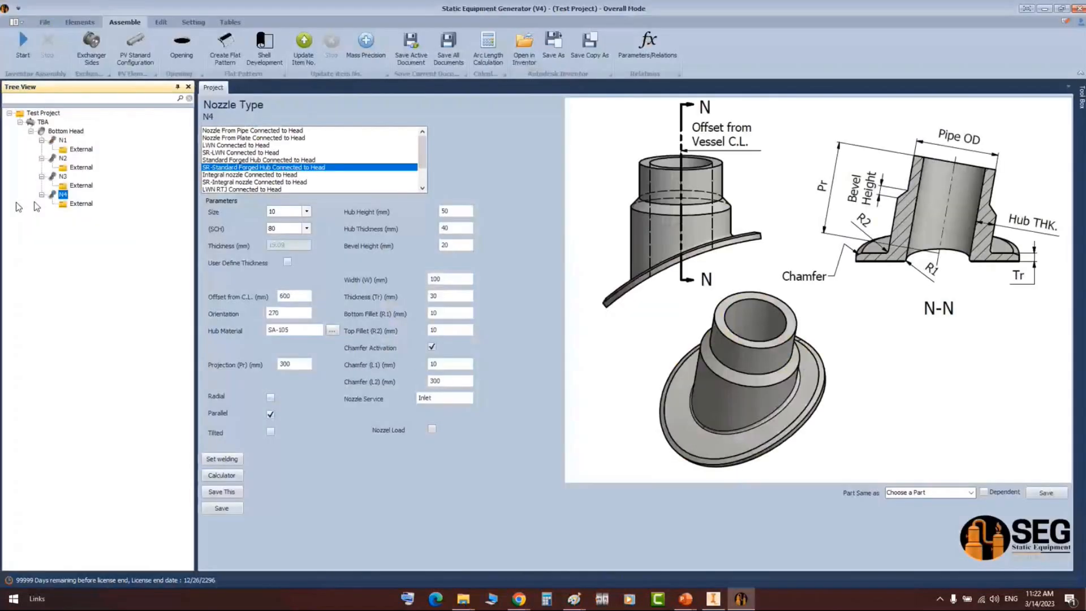
{"action": "left_click", "coordinate": [63, 140]}
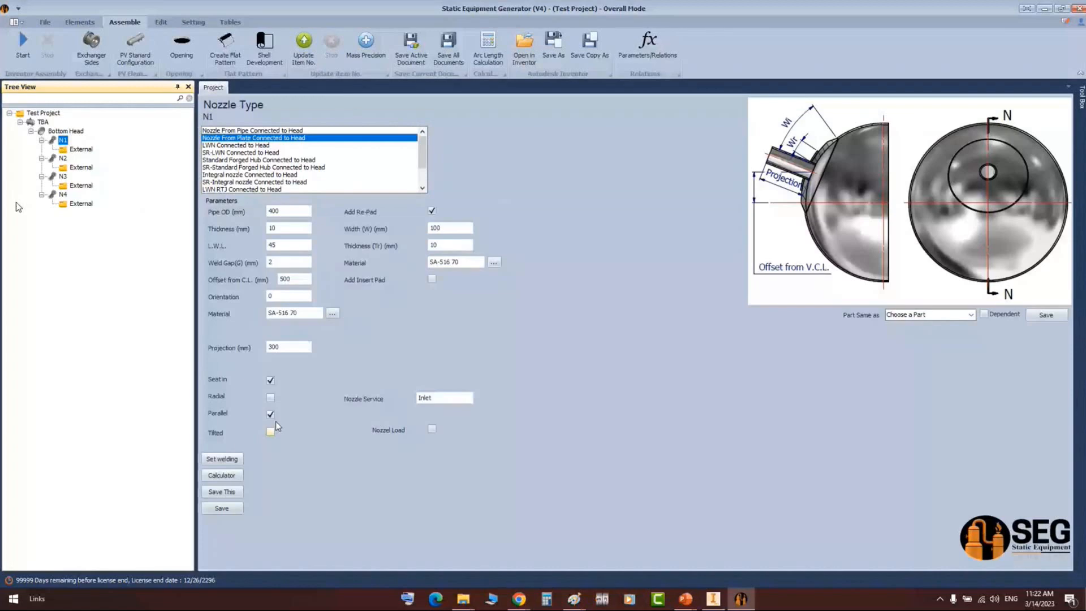
{"action": "left_click", "coordinate": [270, 397]}
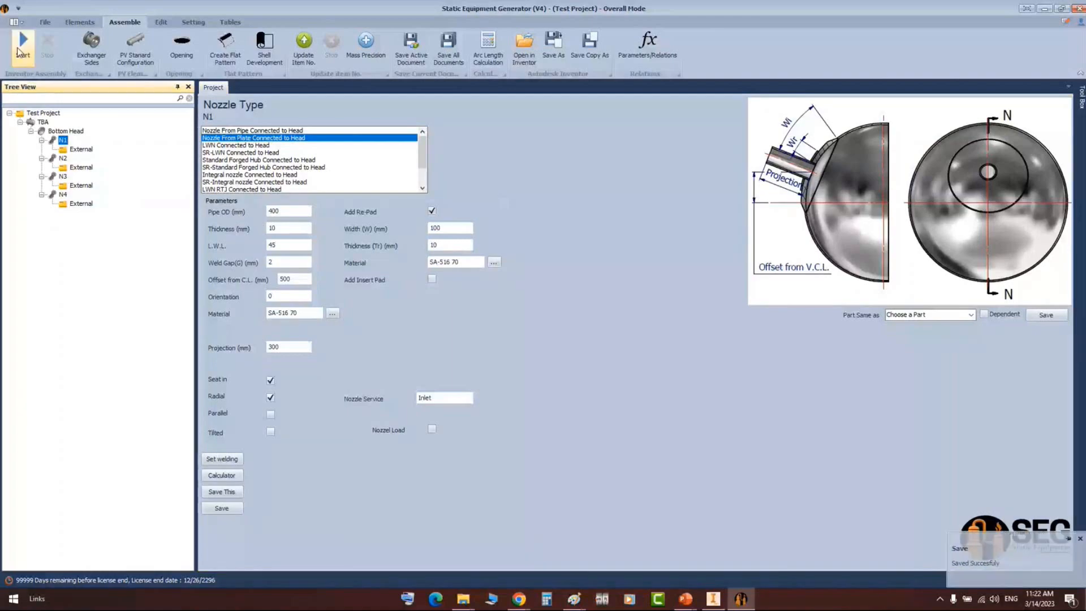
{"action": "left_click", "coordinate": [18, 52]}
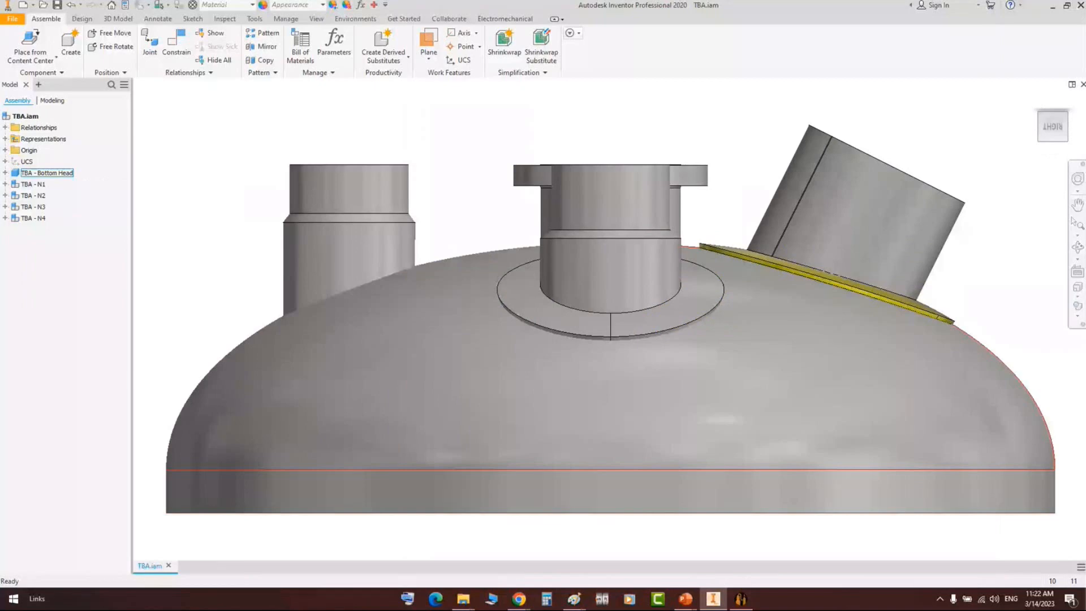
- In Static Equipment Generator, change nozzle N1 from Radial to Tilted with an 80 degree angle, set its projection to 500 mm and save
{"action": "left_click", "coordinate": [750, 604]}
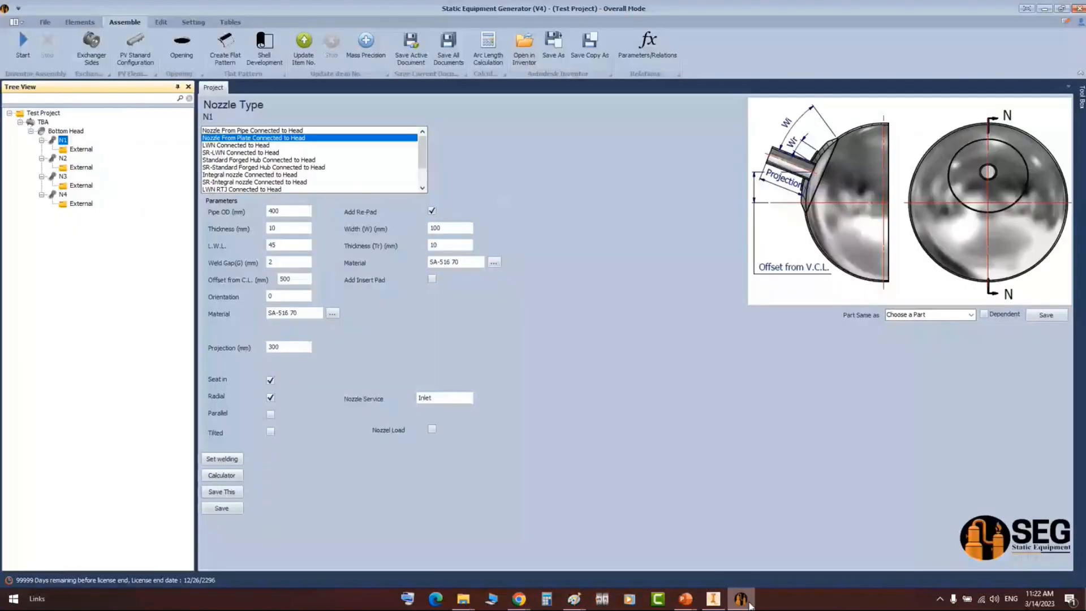
{"action": "left_click", "coordinate": [271, 398]}
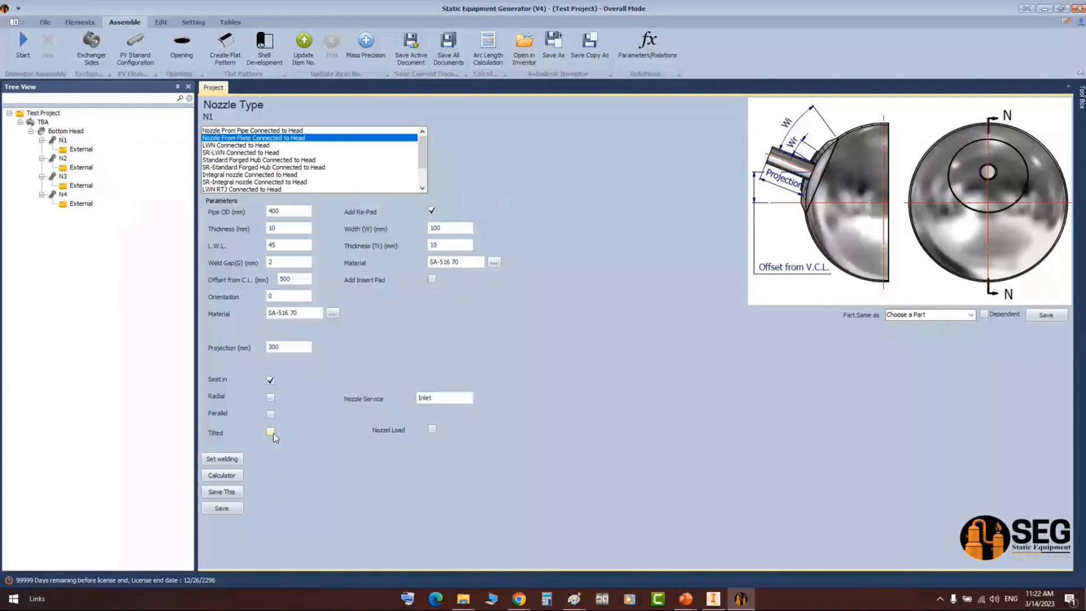
{"action": "left_click", "coordinate": [270, 432]}
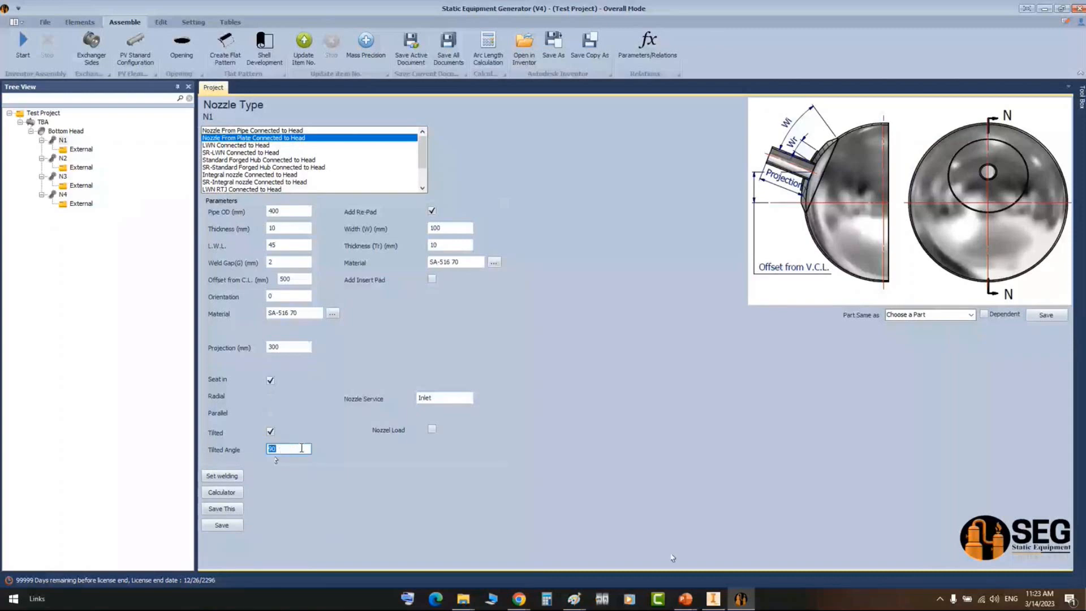
{"action": "type", "text": "80"}
{"action": "left_click_drag", "start_coordinate": [272, 347], "coordinate": [262, 351]}
{"action": "type", "text": "5"}
{"action": "left_click", "coordinate": [221, 525]}
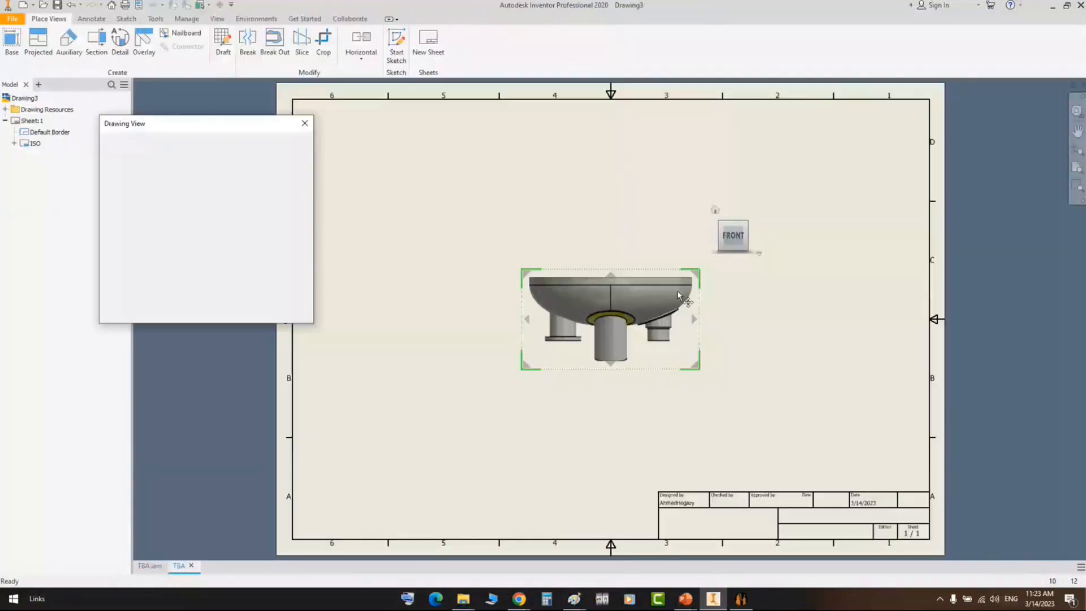
- Place a base view of the TBA assembly on the Inventor drawing, oriented to the upside-down right side at scale 1:10
{"action": "left_click", "coordinate": [756, 231]}
{"action": "left_click", "coordinate": [755, 225]}
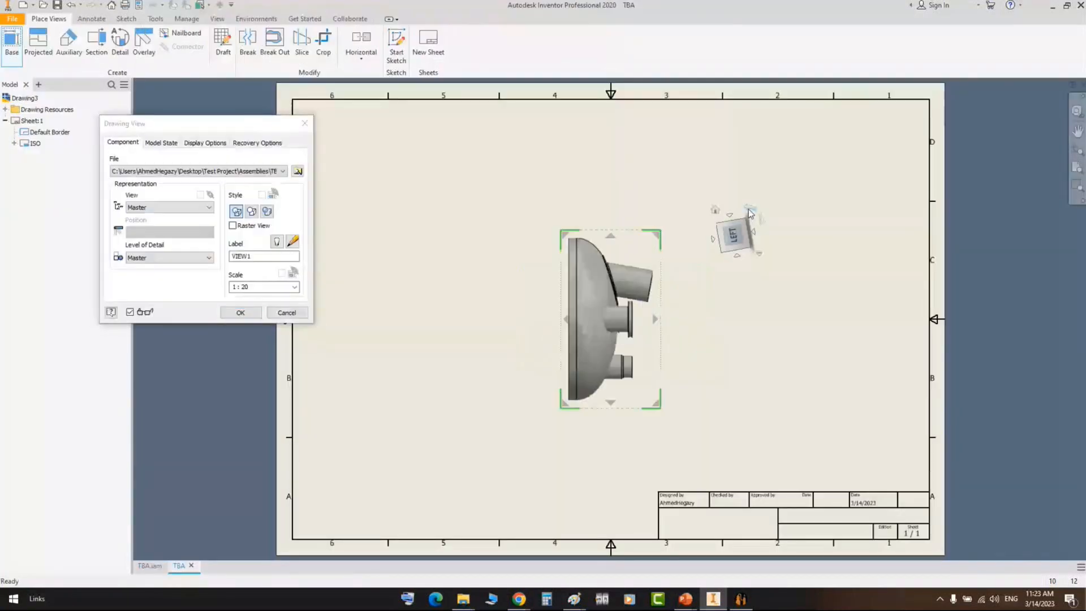
{"action": "left_click", "coordinate": [755, 225]}
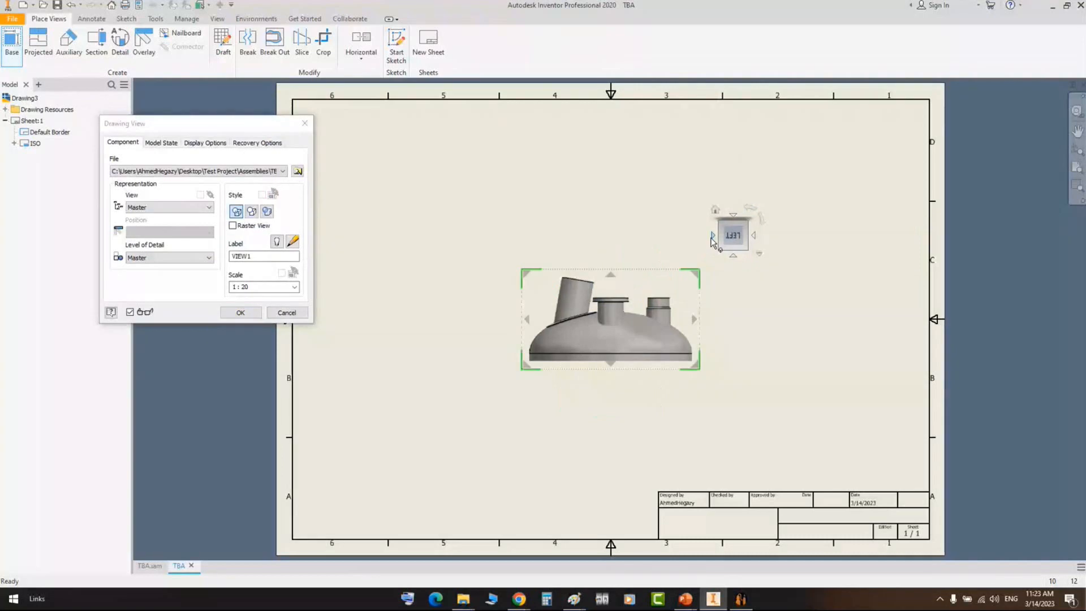
{"action": "left_click", "coordinate": [713, 235]}
{"action": "double_click", "coordinate": [244, 287]}
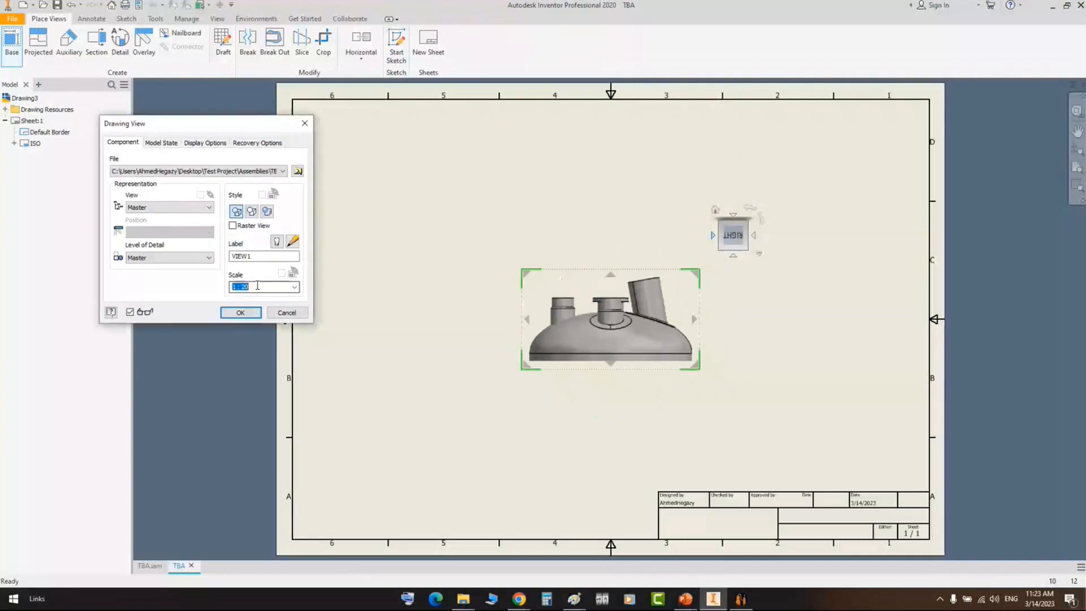
{"action": "type", "text": "10"}
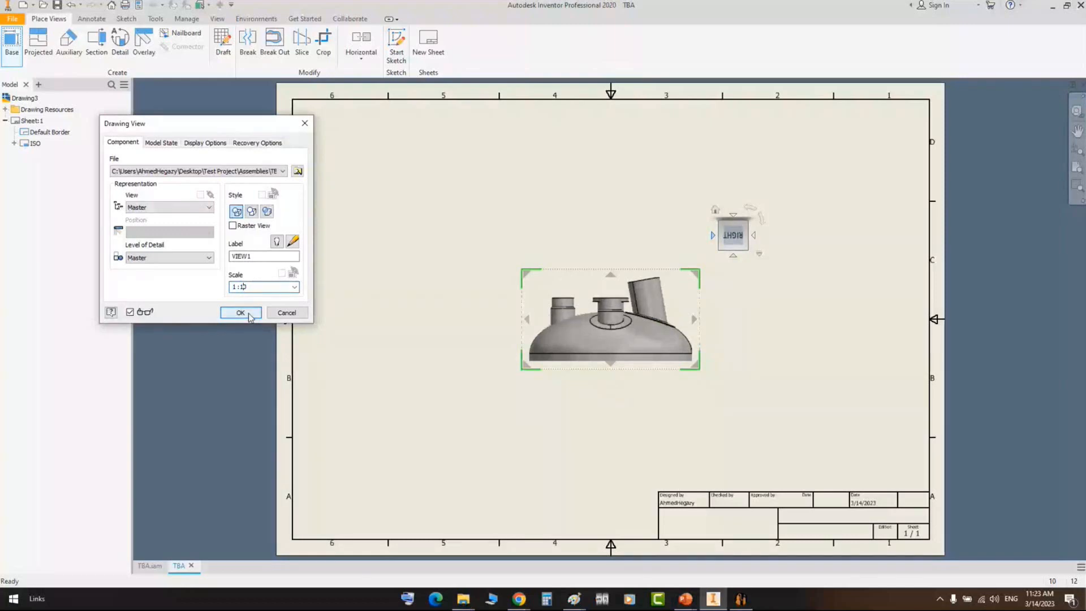
{"action": "left_click", "coordinate": [241, 313]}
- Add a centerline through tilted nozzle N1 and dimension its angle to the head's straight base edge
{"action": "left_click", "coordinate": [92, 19]}
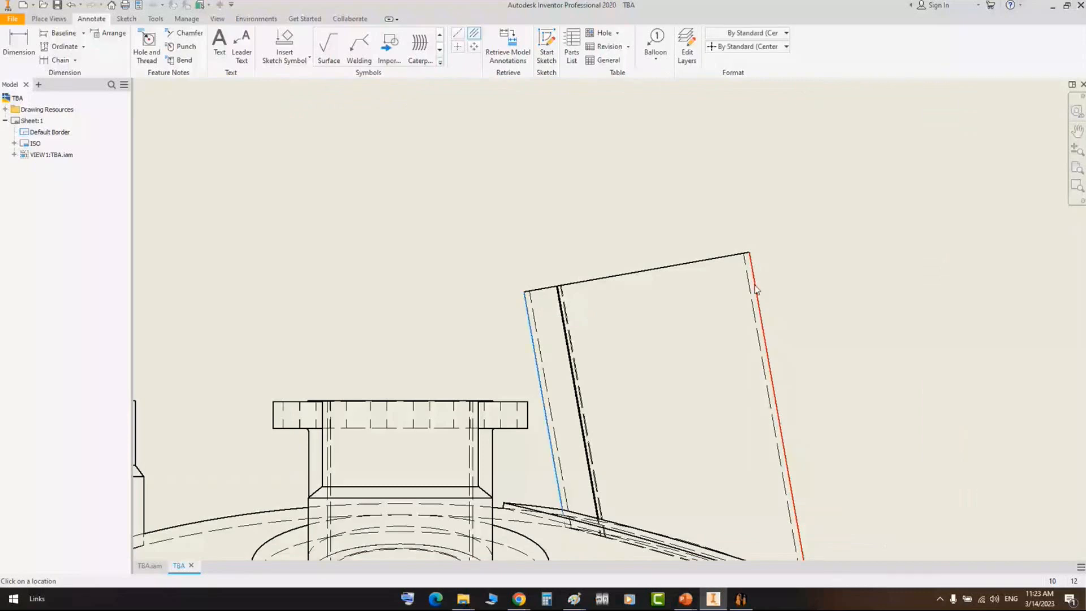
{"action": "left_click", "coordinate": [756, 289]}
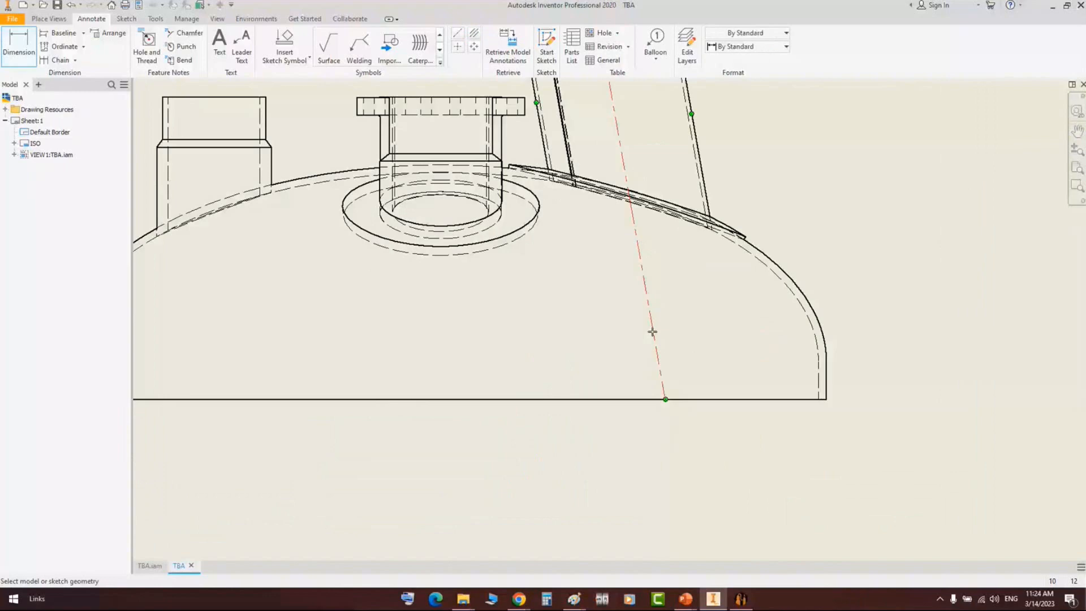
{"action": "left_click", "coordinate": [653, 331]}
{"action": "scroll", "coordinate": [625, 293], "scroll_direction": "down", "scroll_amount": 2}
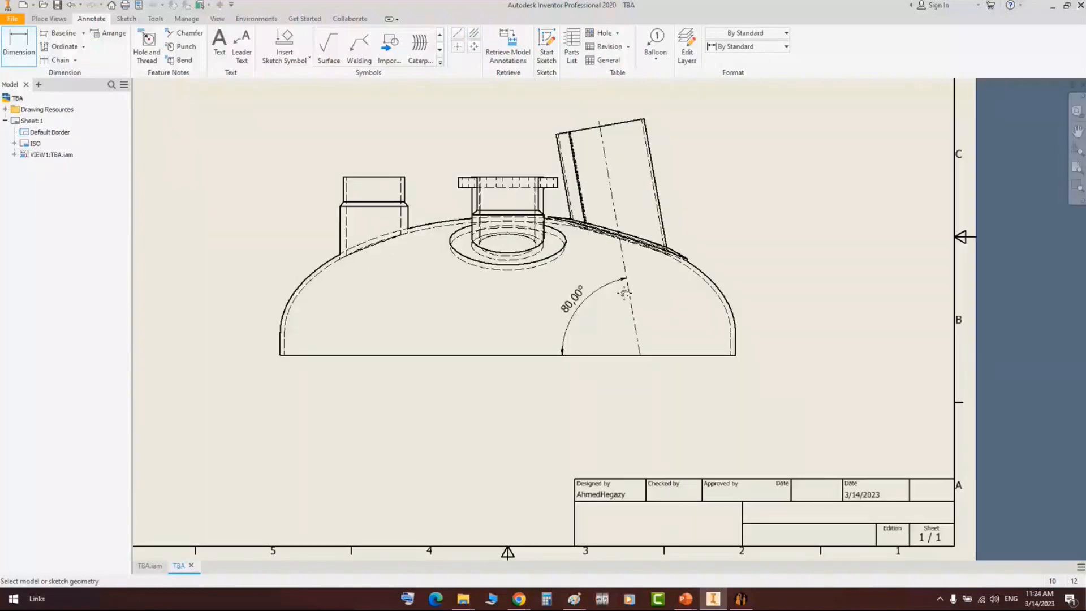
{"action": "middle_click_drag", "start_coordinate": [624, 293], "coordinate": [622, 345]}
{"action": "key", "text": "Escape"}
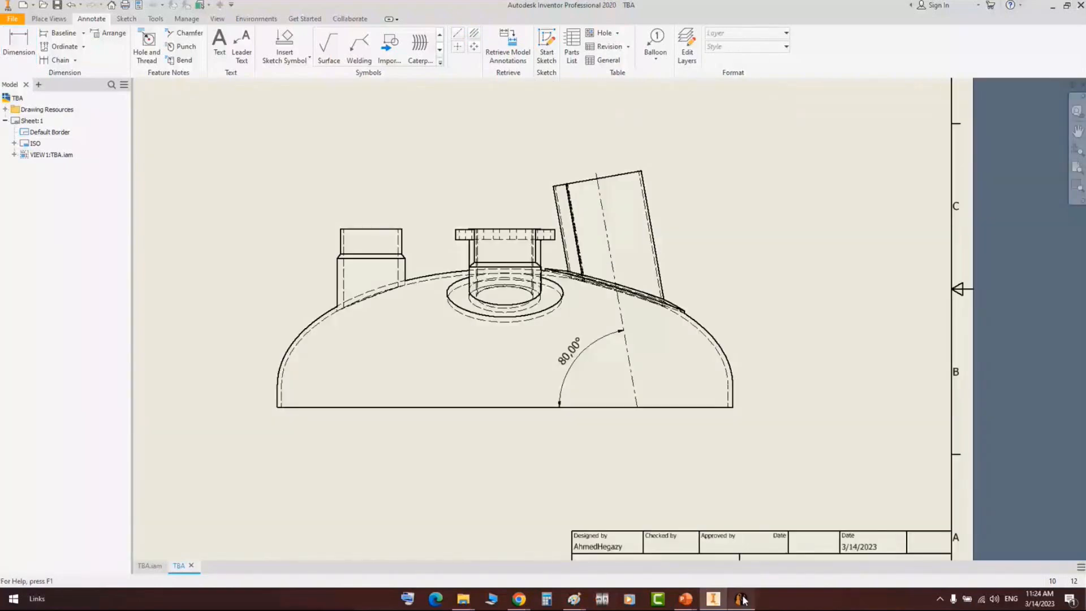
- Switch to Static Equipment Generator, set N1's tilted angle to 120, save the nozzle and regenerate the model
{"action": "left_click", "coordinate": [742, 599]}
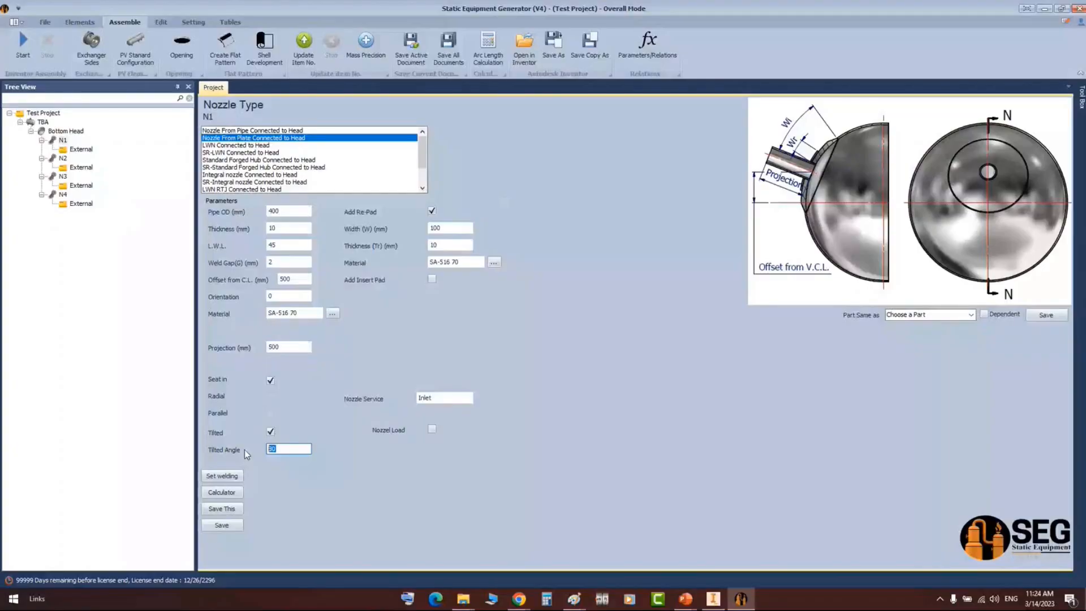
{"action": "type", "text": "120"}
{"action": "key", "text": "Return"}
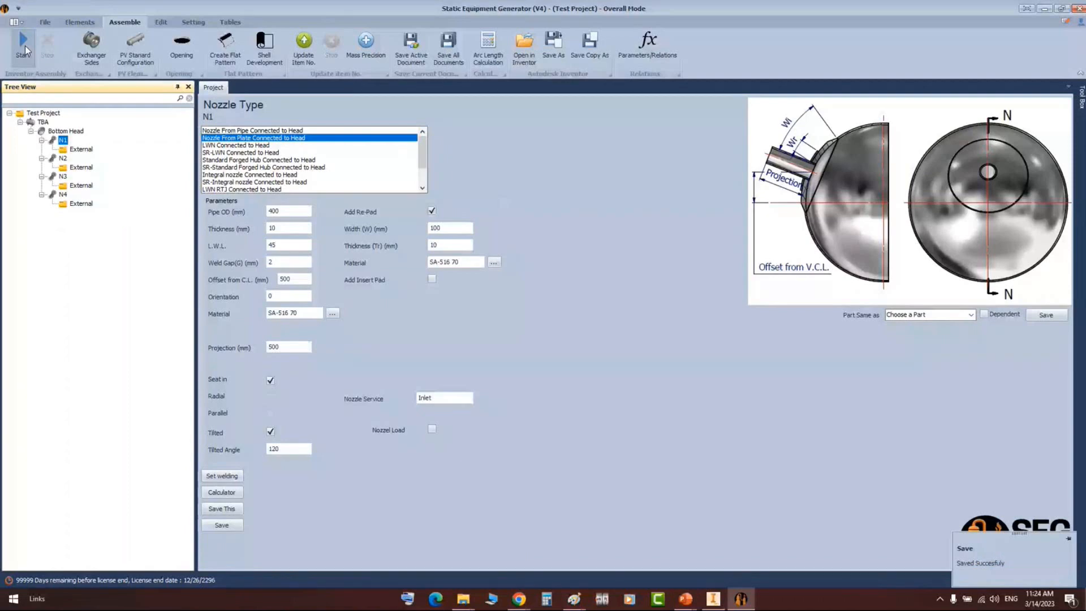
{"action": "left_click", "coordinate": [24, 45]}
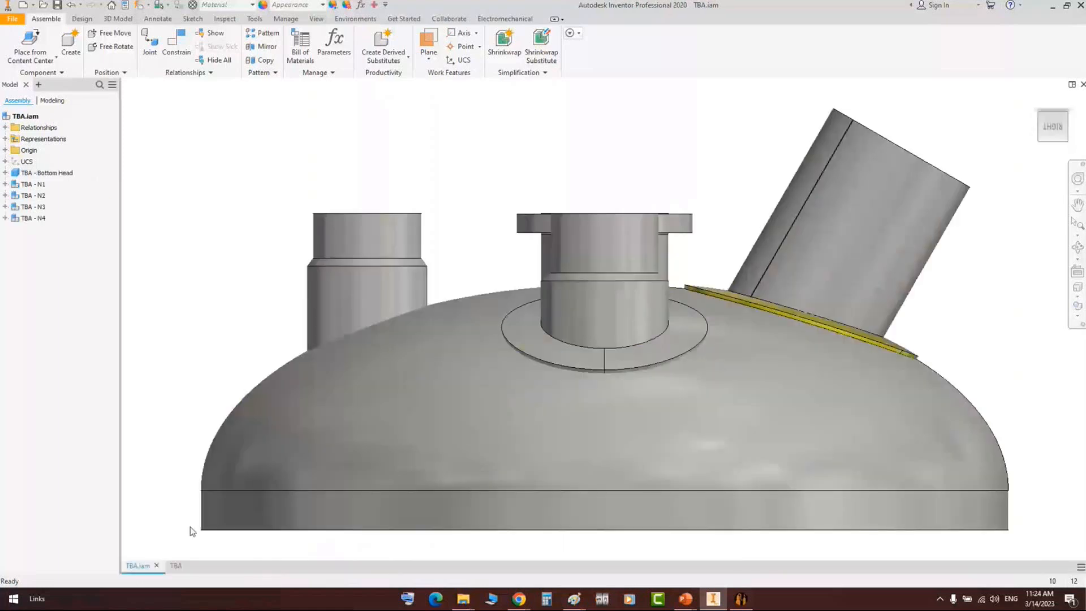
- Check the angle dimension of tilted nozzle N1 in the updated TBA drawing in Inventor
{"action": "left_click", "coordinate": [176, 565]}
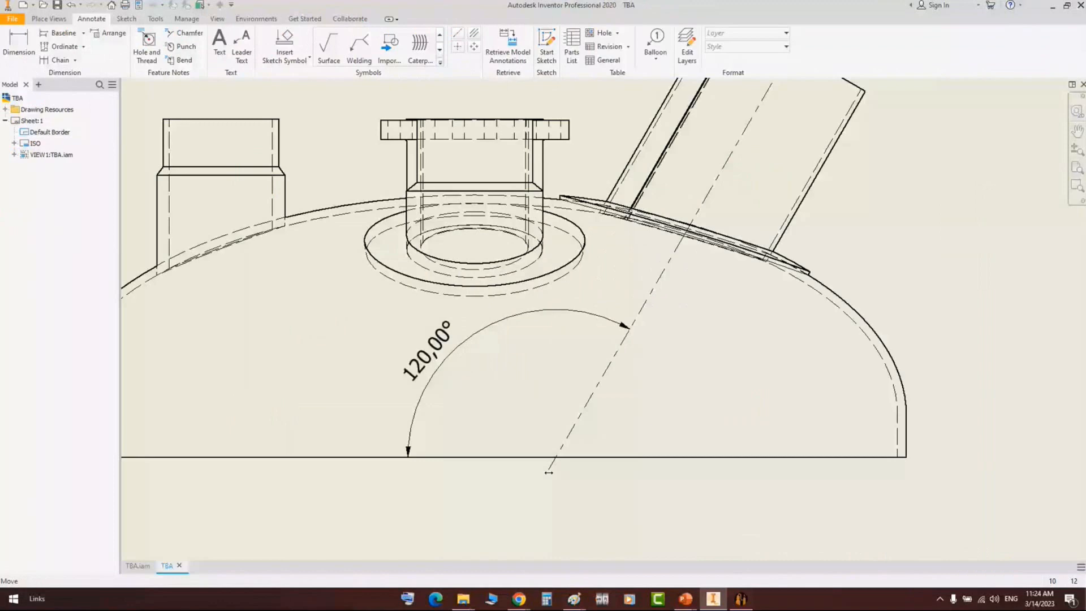
{"action": "scroll", "coordinate": [567, 434], "scroll_direction": "down", "scroll_amount": 3}
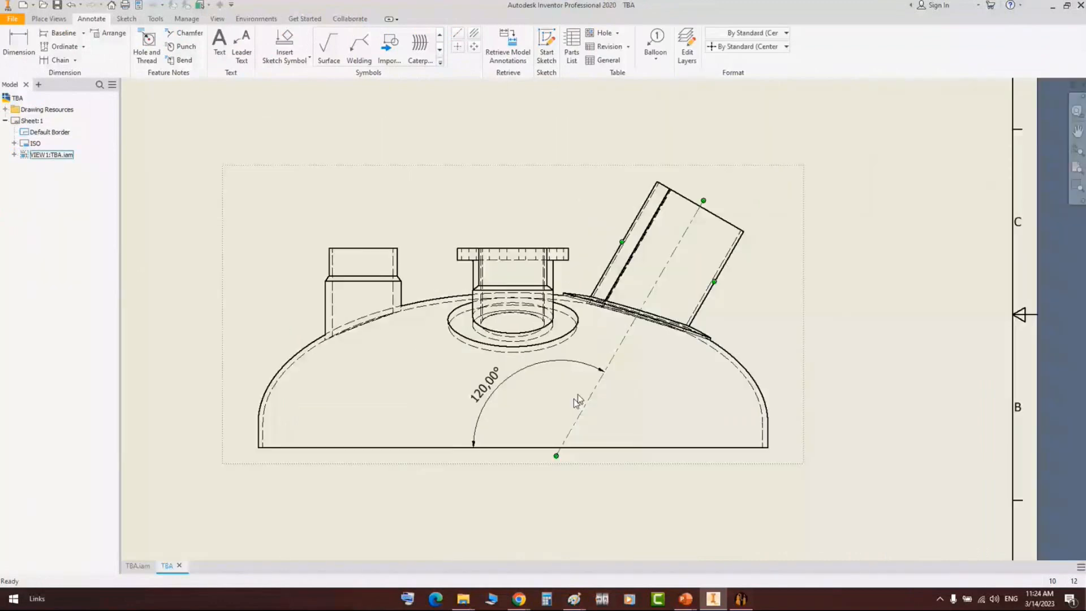
{"action": "middle_click_drag", "start_coordinate": [503, 390], "coordinate": [528, 421]}
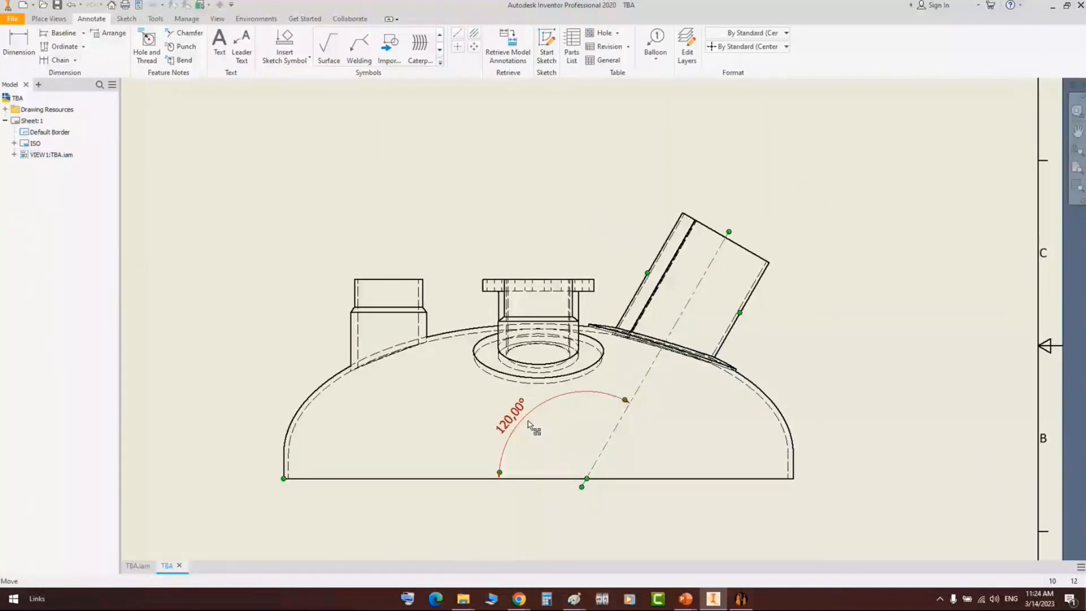
- Switch to the Teams meeting and read the chat question about showing the shell plate bevel size or degree
{"action": "key", "text": "alt+Tab"}
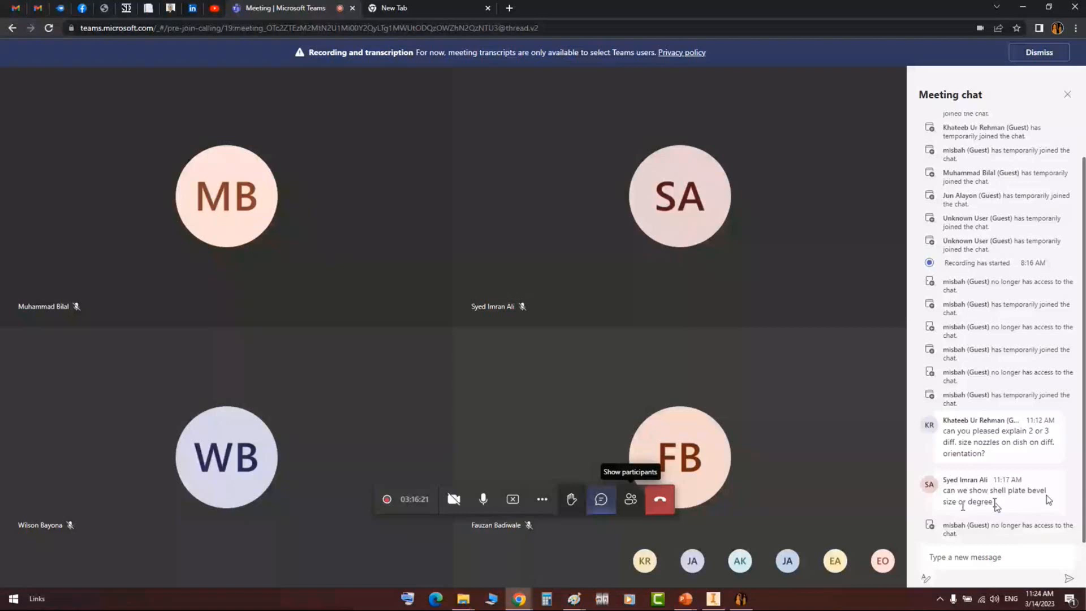
{"action": "left_click_drag", "start_coordinate": [994, 503], "coordinate": [1030, 492]}
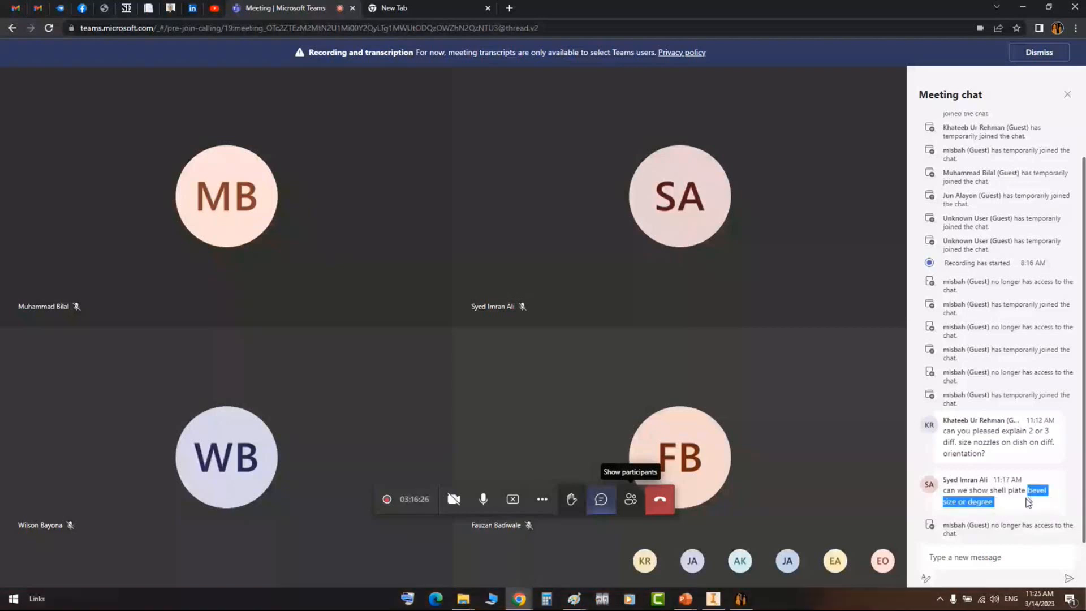
{"action": "left_click", "coordinate": [944, 492]}
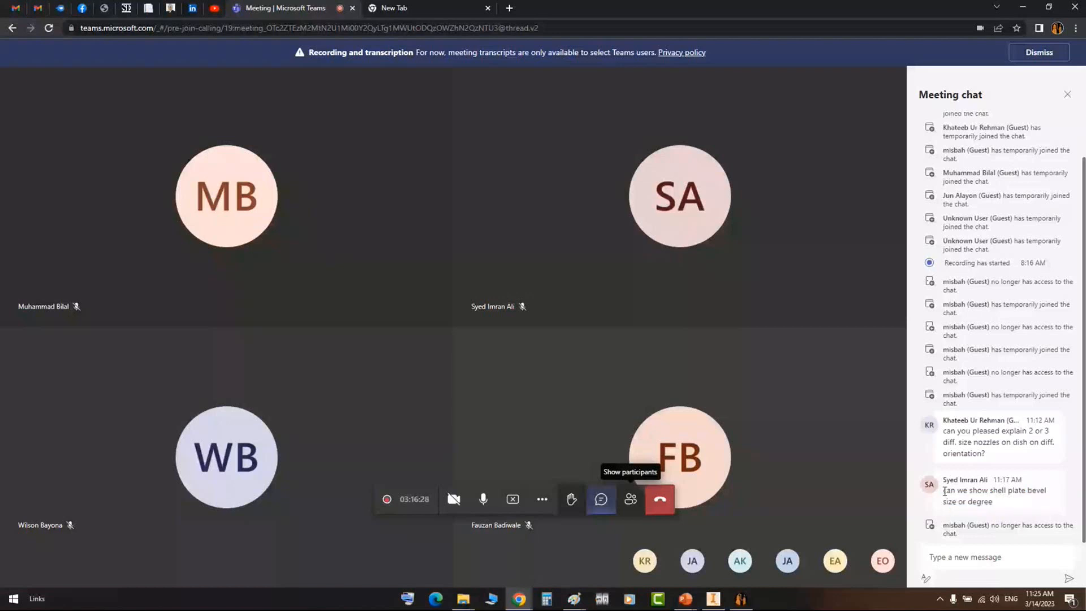
{"action": "left_click_drag", "start_coordinate": [944, 491], "coordinate": [992, 505]}
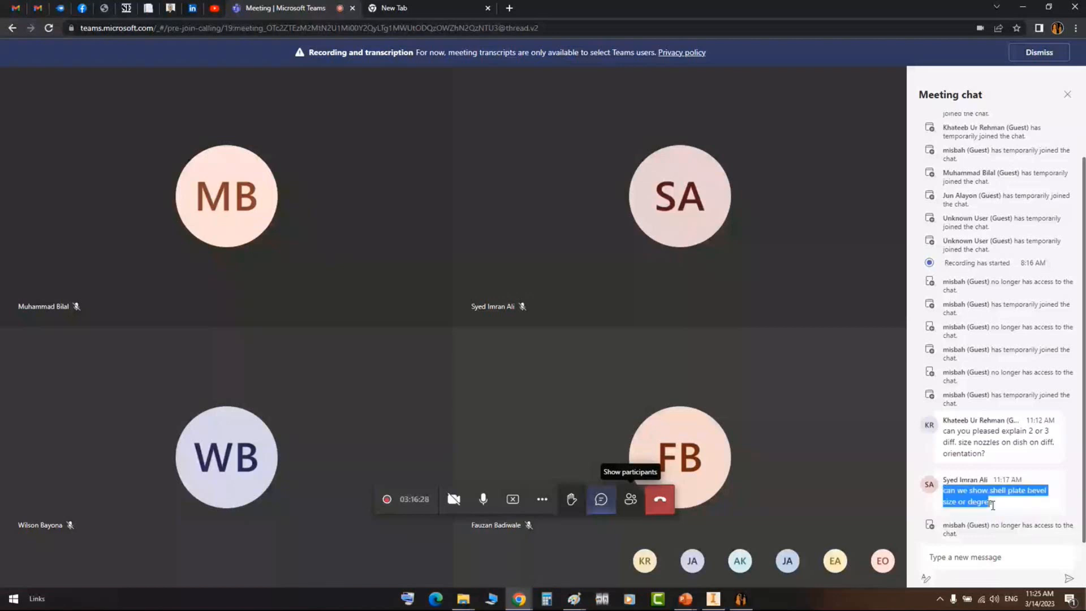
{"action": "left_click", "coordinate": [971, 500]}
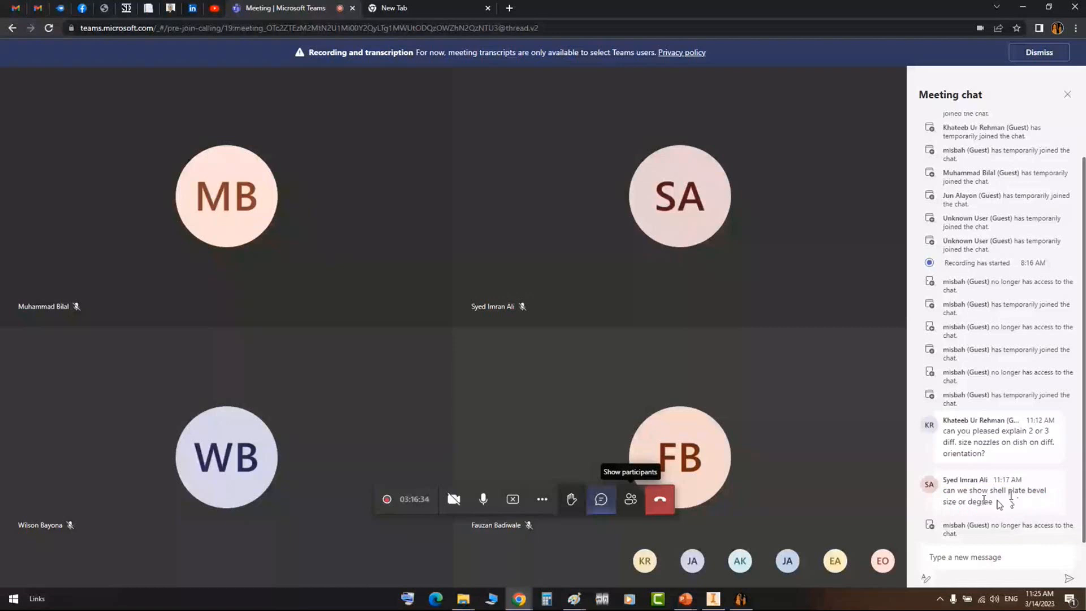
{"action": "left_click_drag", "start_coordinate": [994, 502], "coordinate": [1018, 492]}
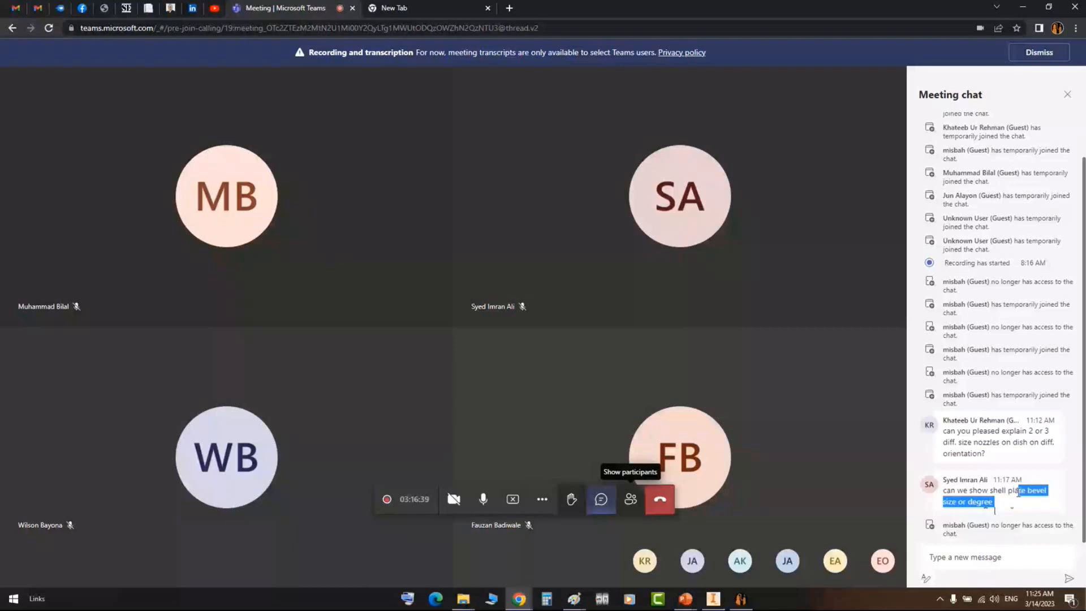
{"action": "left_click", "coordinate": [996, 509]}
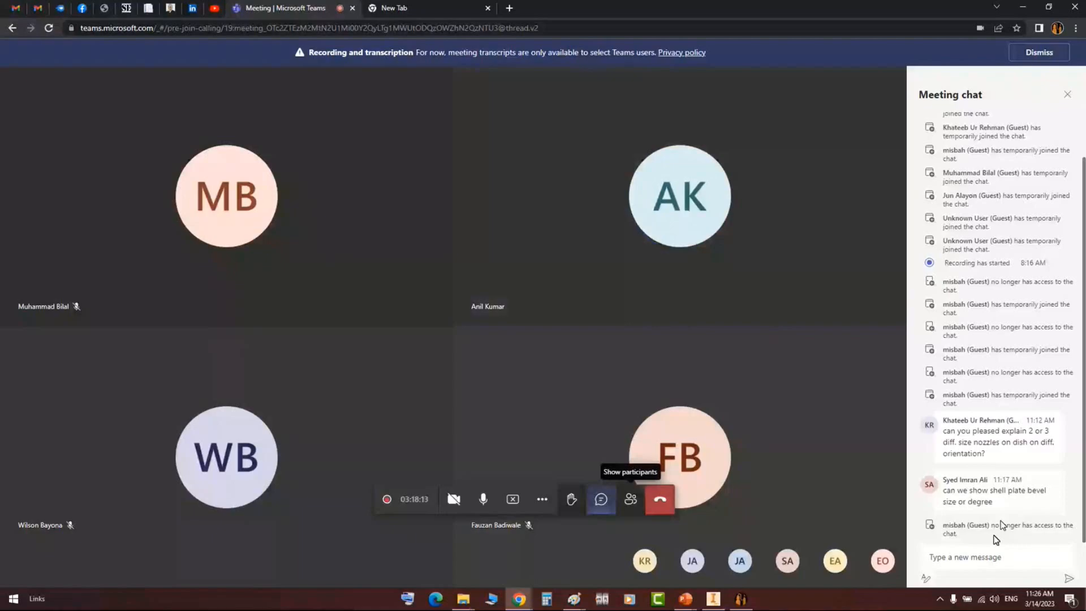
- Return to the TBA assembly in Inventor, open the Bottom Head part separately and start the Chamfer command facing its open end
{"action": "key", "text": "alt+Tab"}
{"action": "key", "text": "ctrl+Tab"}
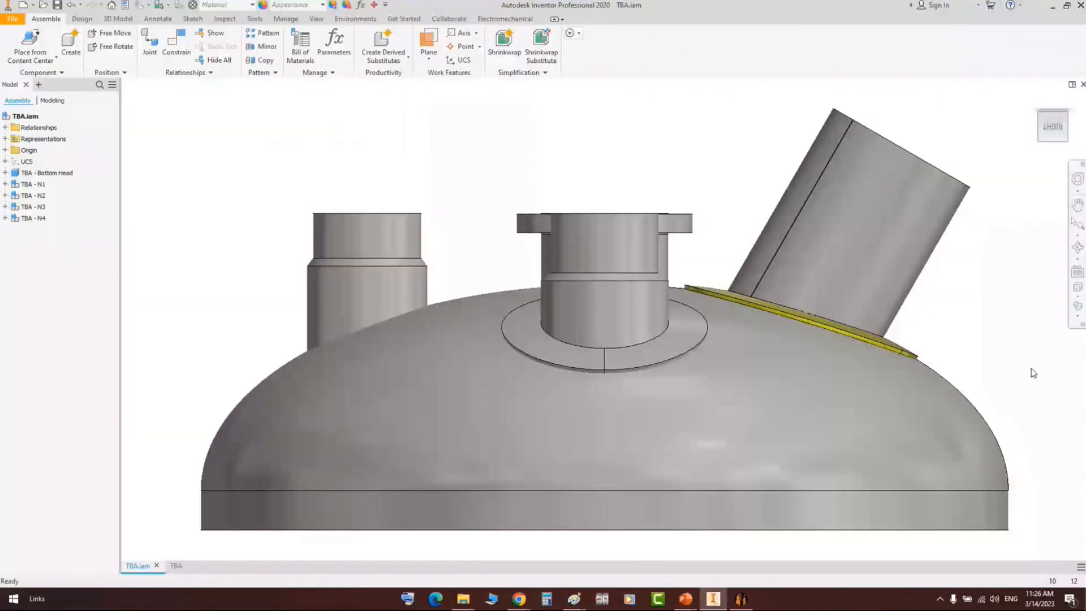
{"action": "middle_click_drag", "start_coordinate": [1033, 373], "coordinate": [696, 289], "text": "shift"}
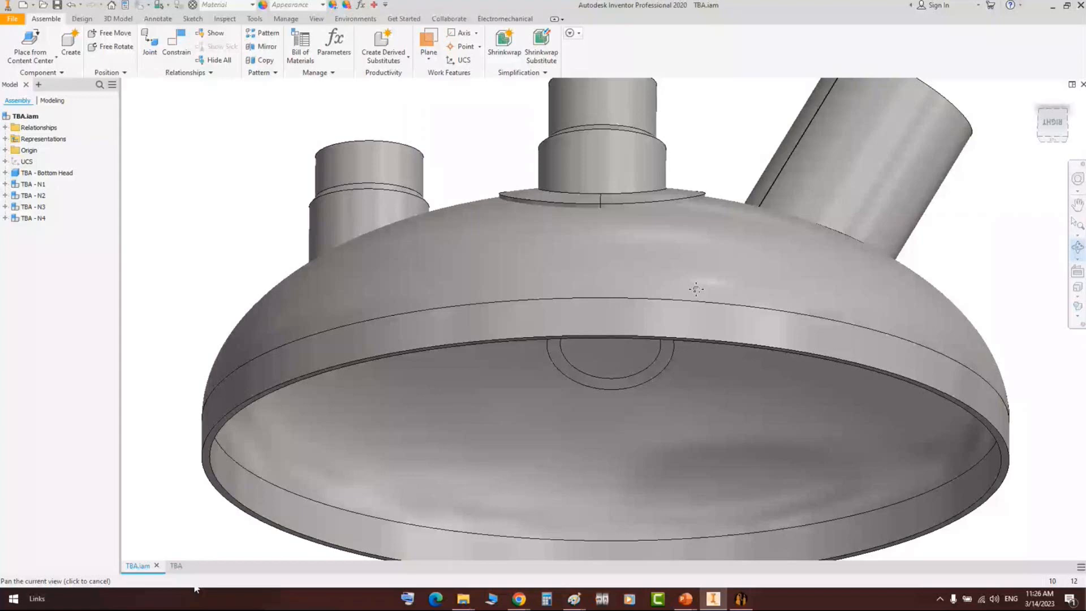
{"action": "right_click", "coordinate": [695, 173]}
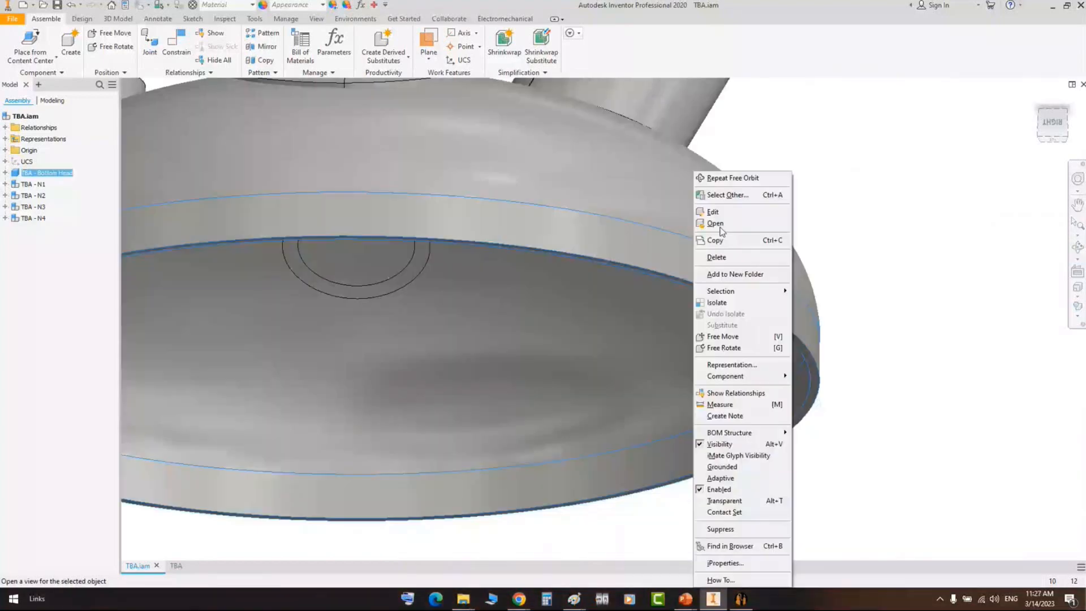
{"action": "left_click", "coordinate": [715, 224]}
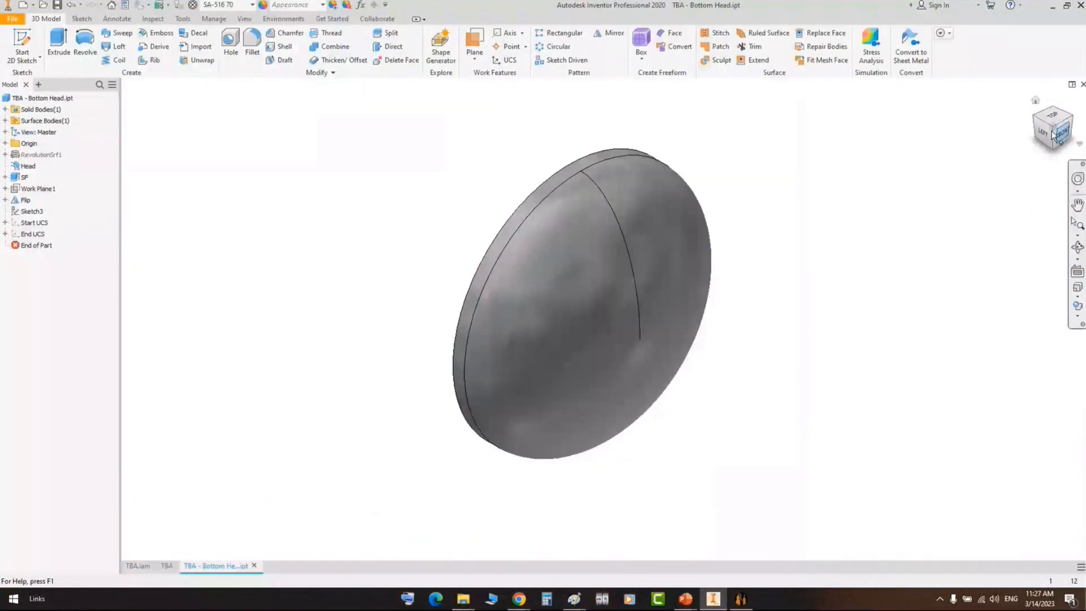
{"action": "left_click", "coordinate": [1053, 135]}
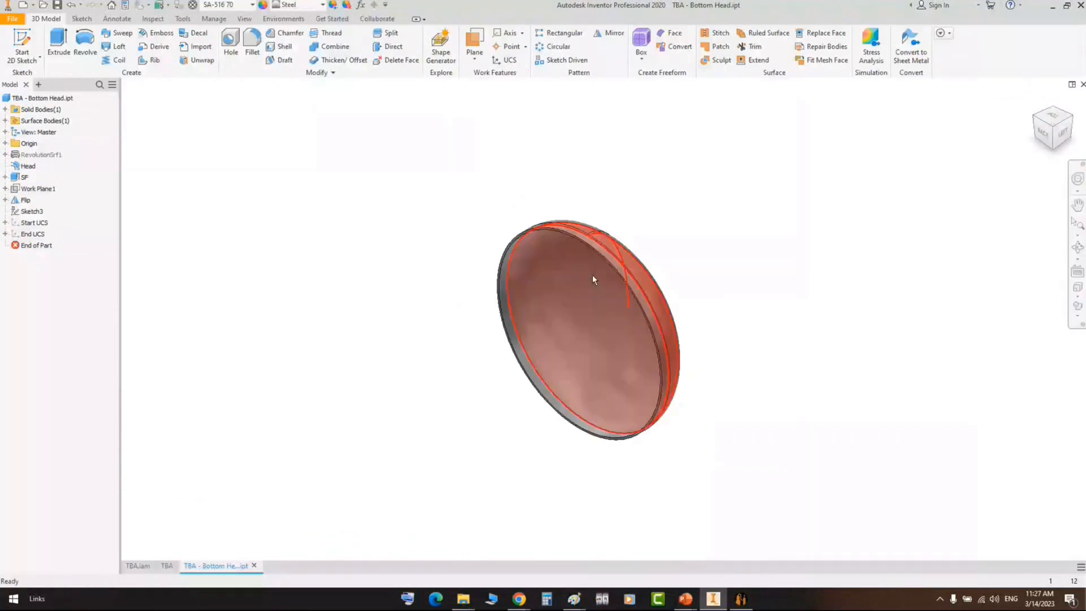
{"action": "scroll", "coordinate": [592, 279], "scroll_direction": "up", "scroll_amount": 5}
{"action": "key", "text": "ctrl+shift+k"}
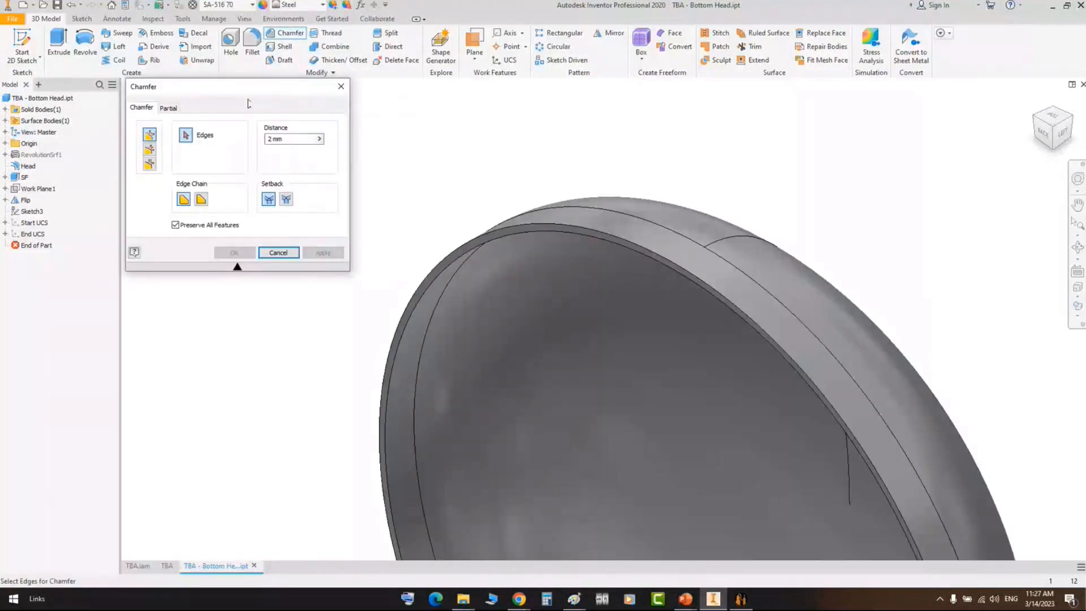
- Switch to the Start Up Screen folder in File Explorer and open the drawing image 128.jpg to view its weld bevel details
{"action": "left_click", "coordinate": [463, 598]}
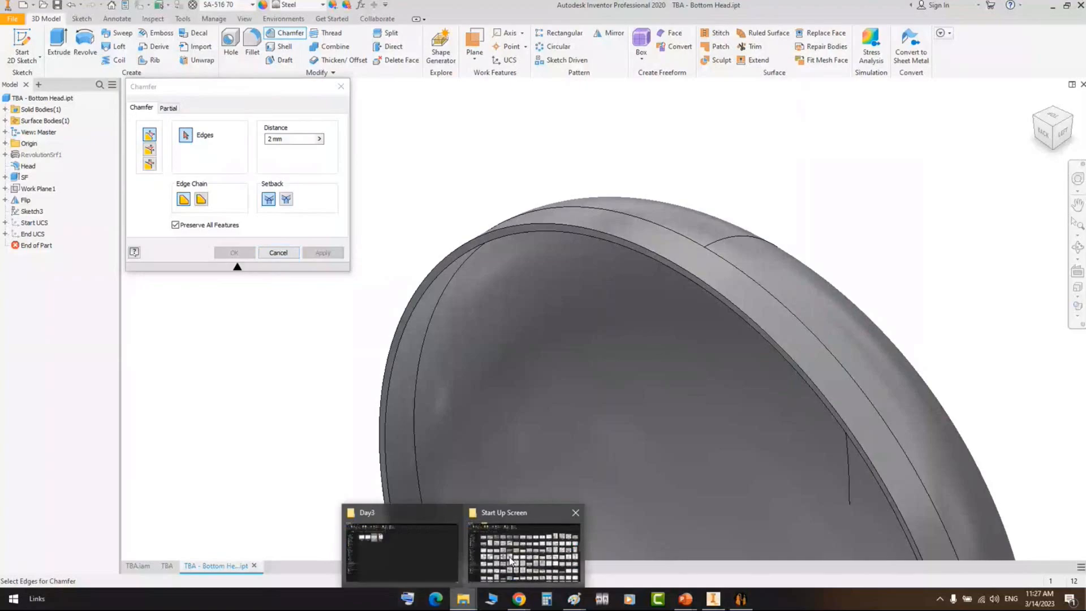
{"action": "left_click", "coordinate": [510, 560]}
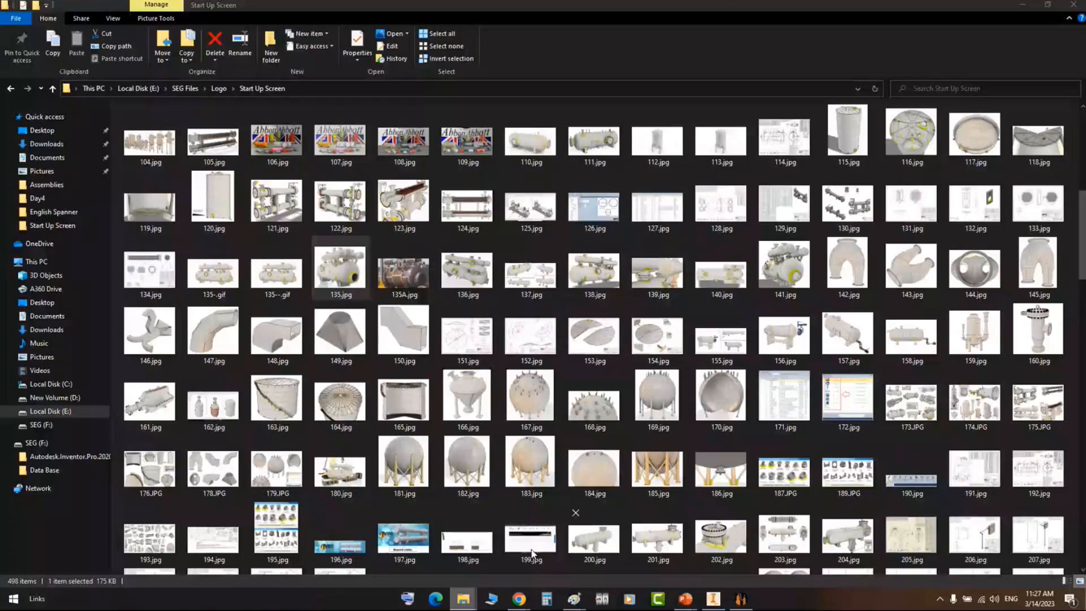
{"action": "scroll", "coordinate": [532, 554], "scroll_direction": "down", "scroll_amount": 1}
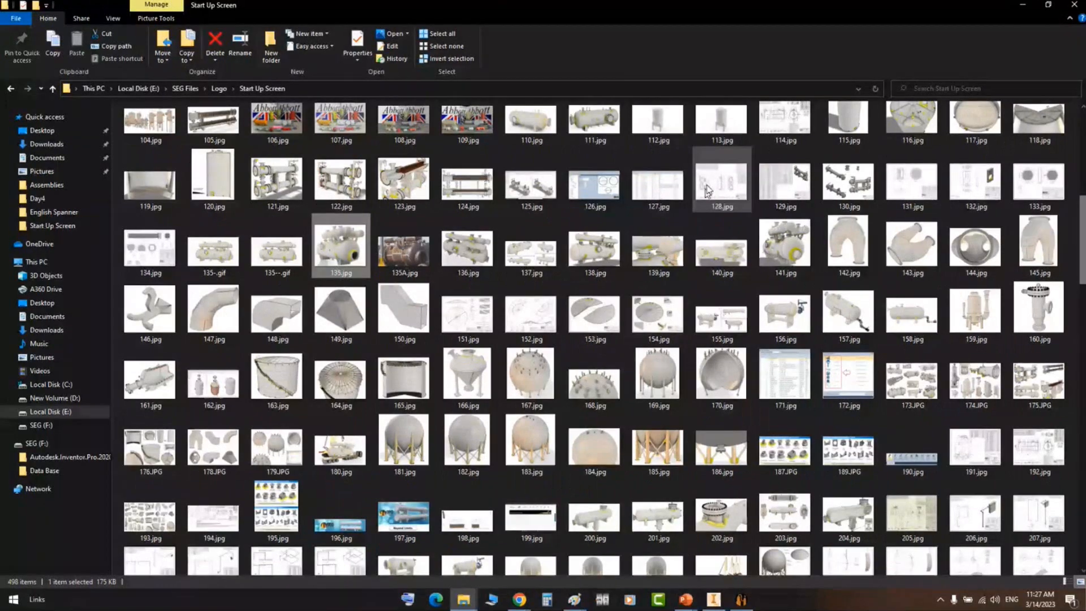
{"action": "double_click", "coordinate": [708, 190]}
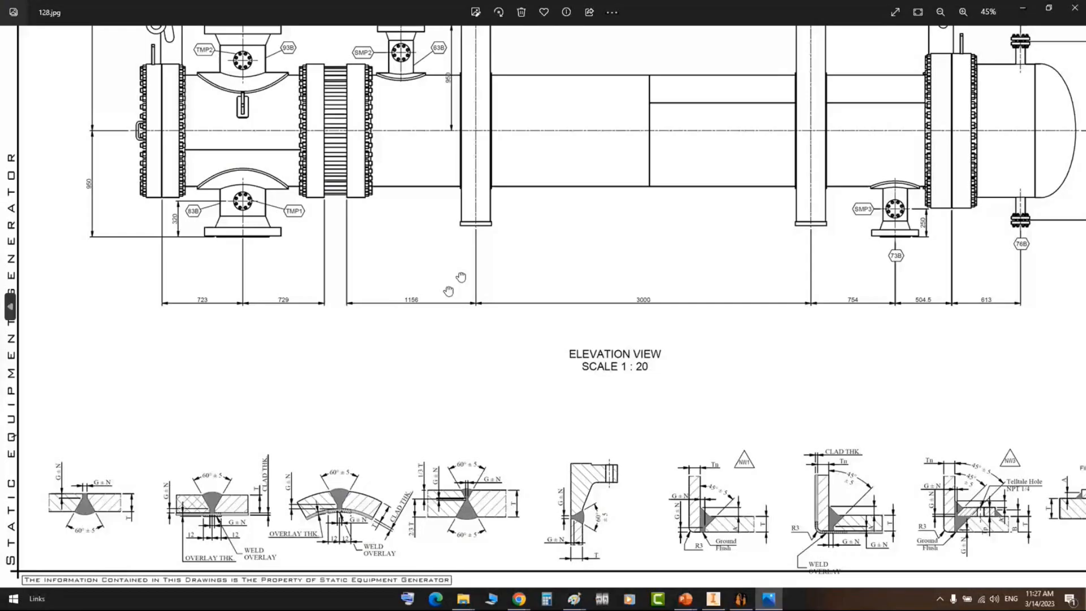
- Examine the plate and nozzle weld bevel details along the lower edge of drawing image 128.jpg
{"action": "scroll", "coordinate": [116, 469], "scroll_direction": "up", "scroll_amount": 3}
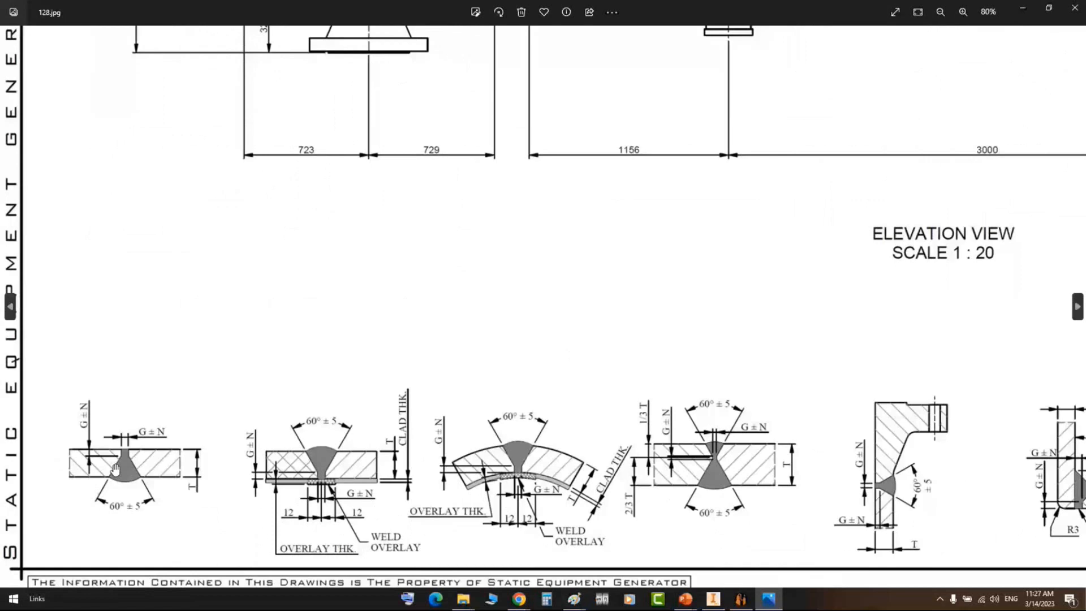
{"action": "scroll", "coordinate": [674, 454], "scroll_direction": "up", "scroll_amount": 2}
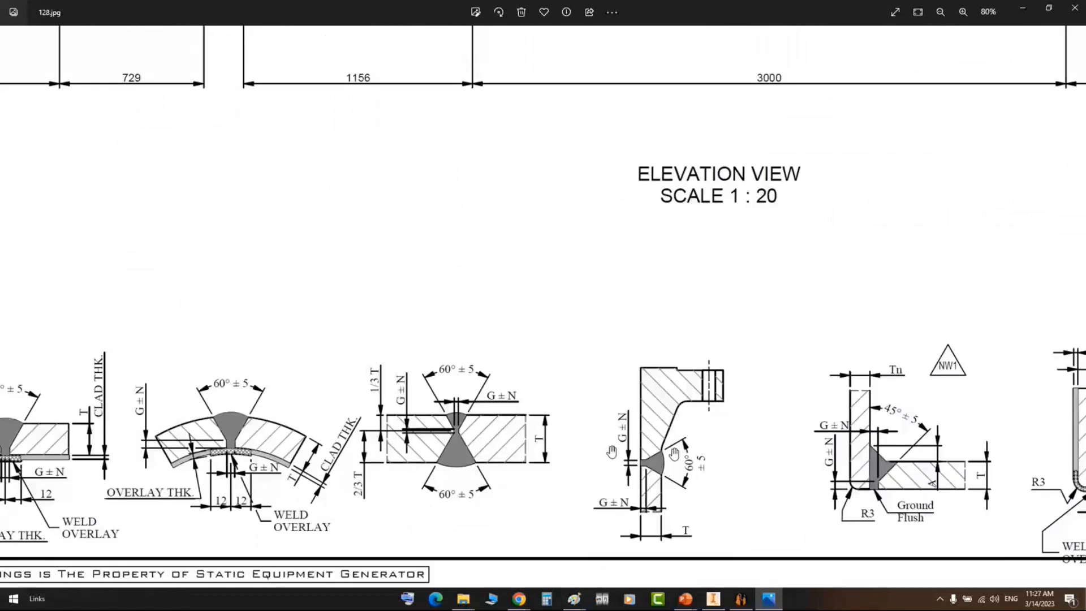
{"action": "left_click_drag", "start_coordinate": [611, 451], "coordinate": [911, 411]}
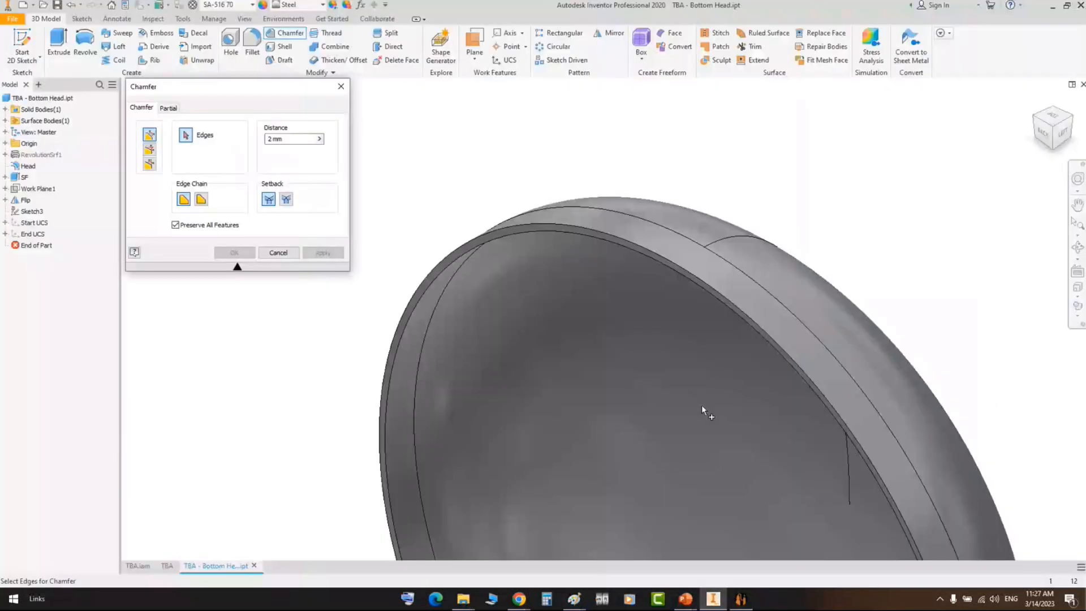
- Back in Inventor, chamfer the Bottom Head's outer rim edge from its end face with distance 18 mm and angle 15 degrees
{"action": "left_click", "coordinate": [150, 150]}
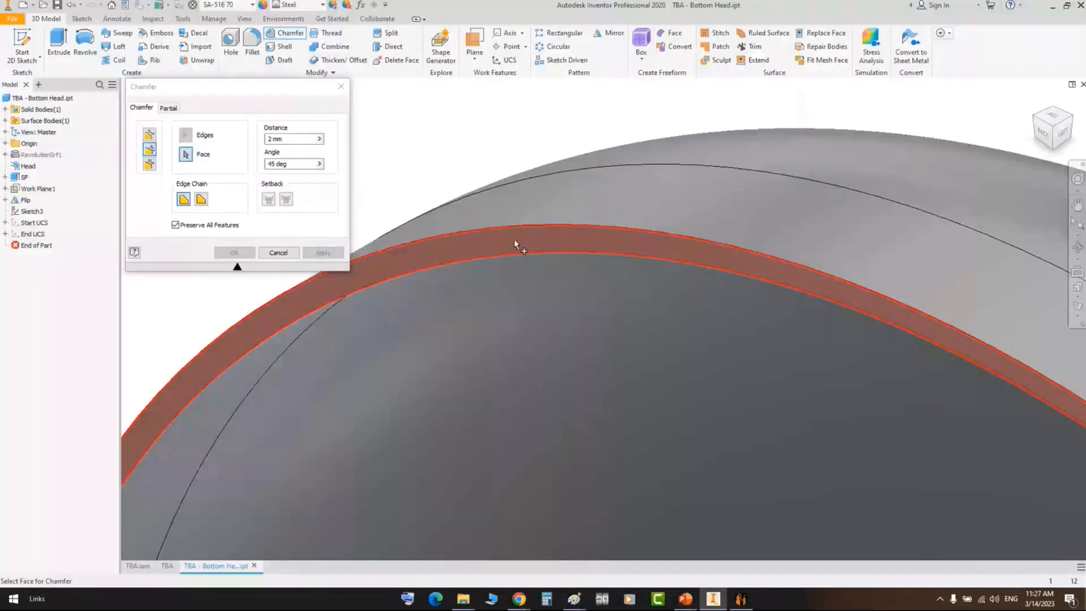
{"action": "left_click", "coordinate": [514, 238]}
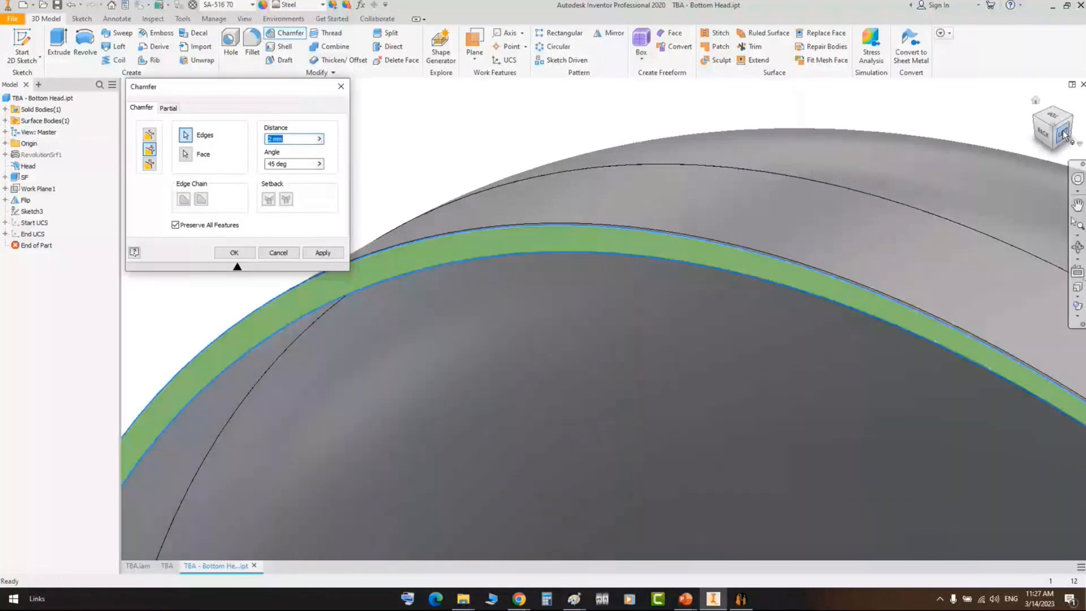
{"action": "left_click", "coordinate": [1064, 135]}
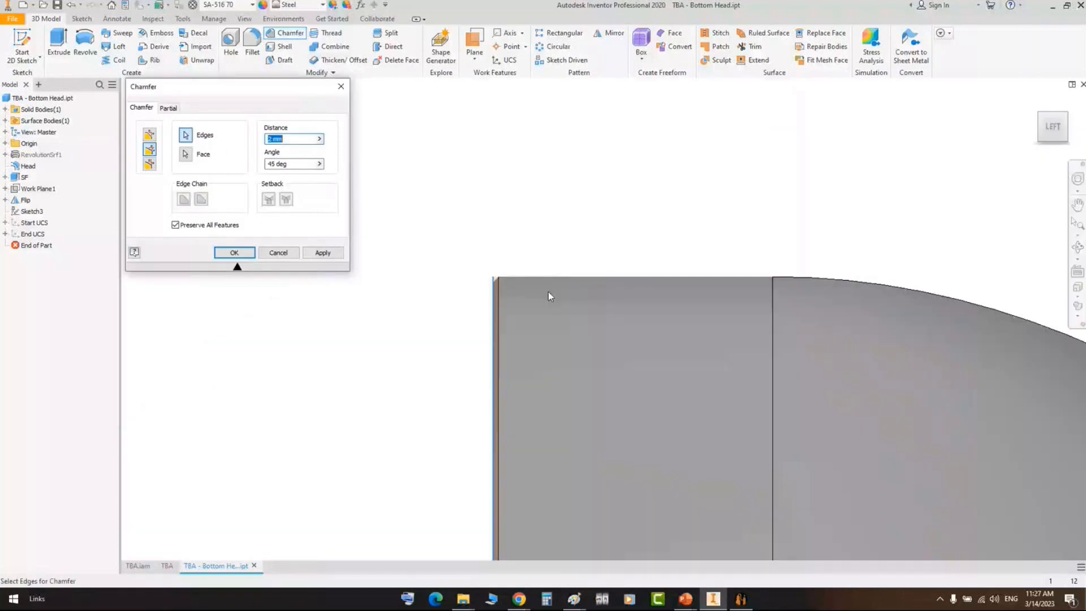
{"action": "scroll", "coordinate": [548, 292], "scroll_direction": "down", "scroll_amount": 2}
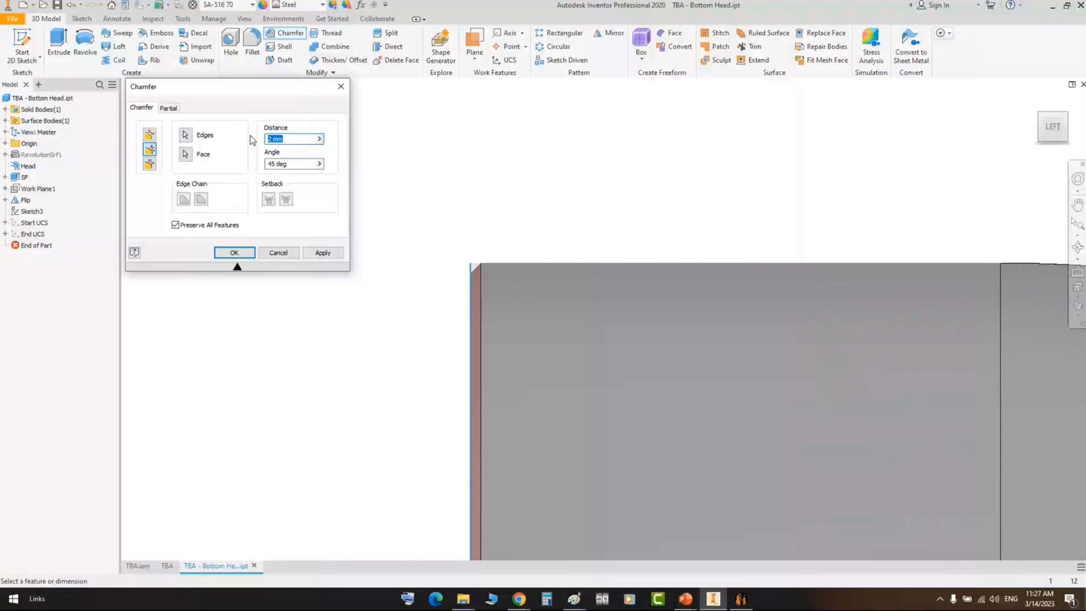
{"action": "type", "text": "18"}
{"action": "key", "text": "Tab"}
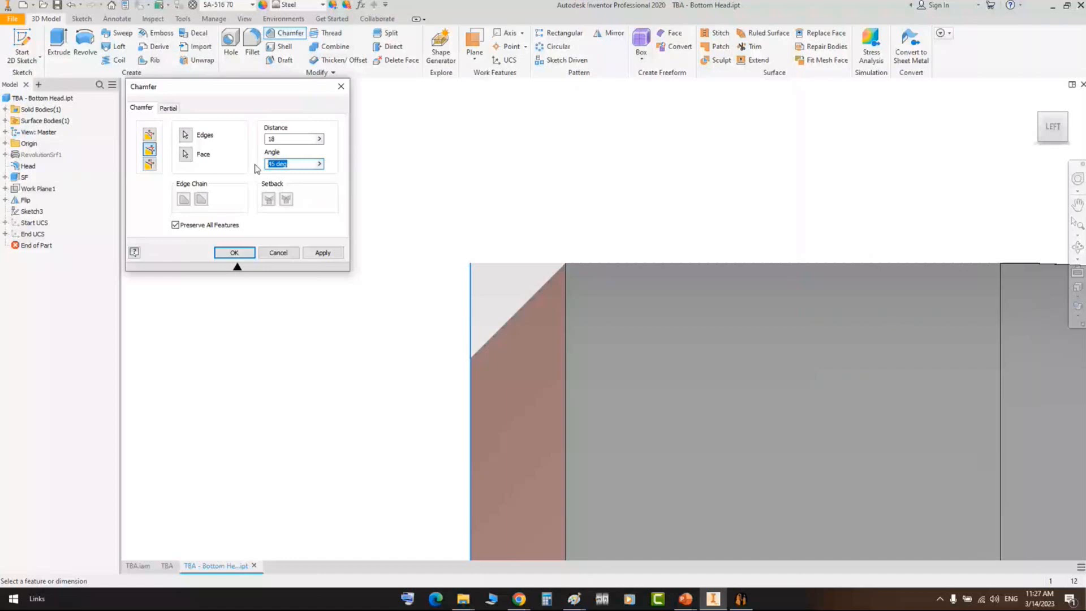
{"action": "type", "text": "1"}
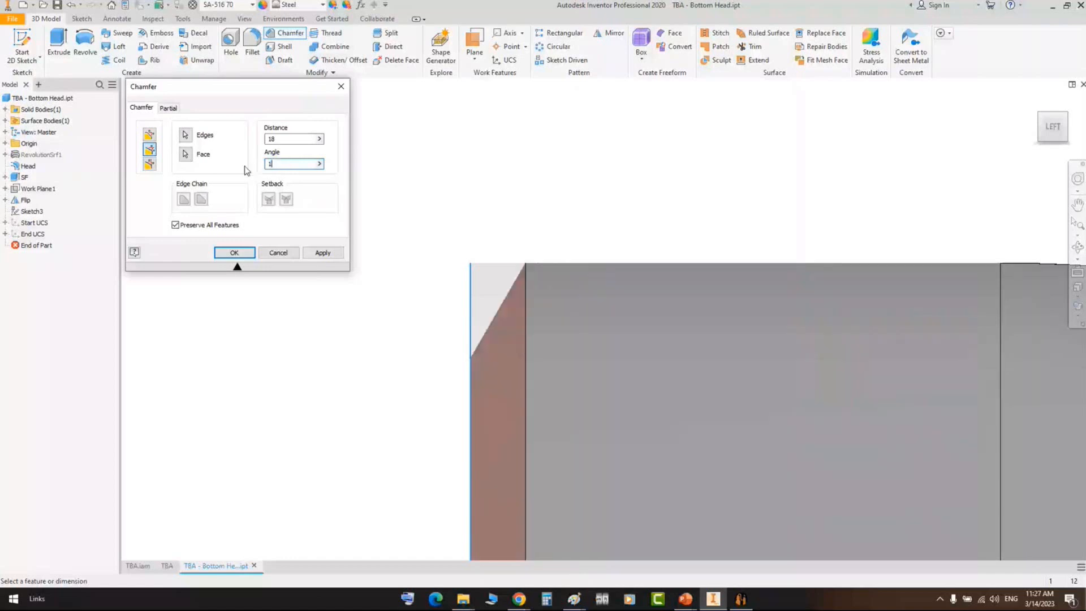
{"action": "type", "text": "5"}
{"action": "key", "text": "F4"}
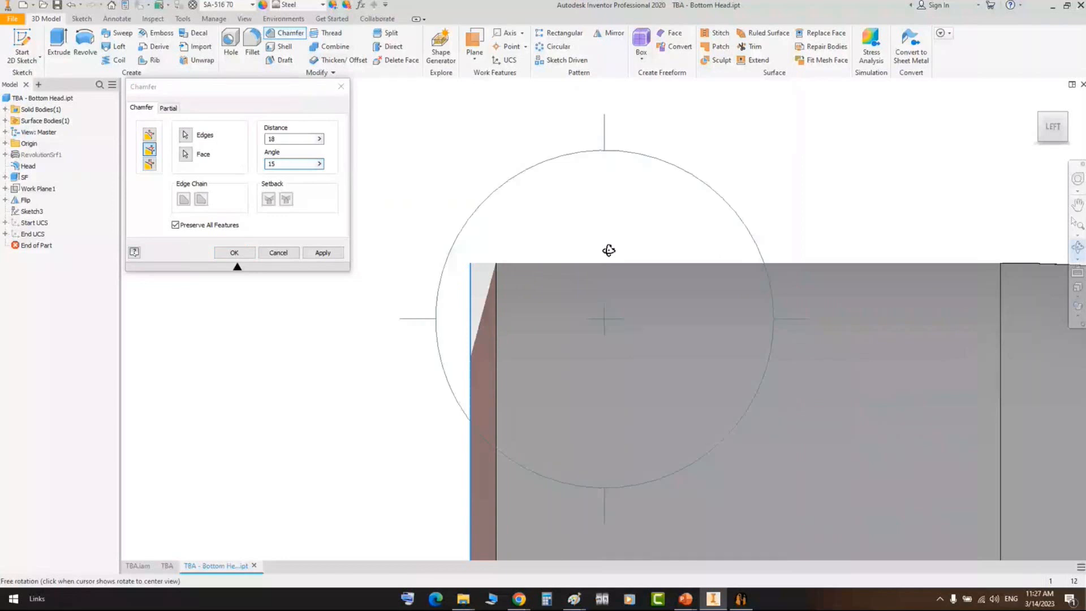
{"action": "left_click_drag", "start_coordinate": [608, 250], "coordinate": [564, 301]}
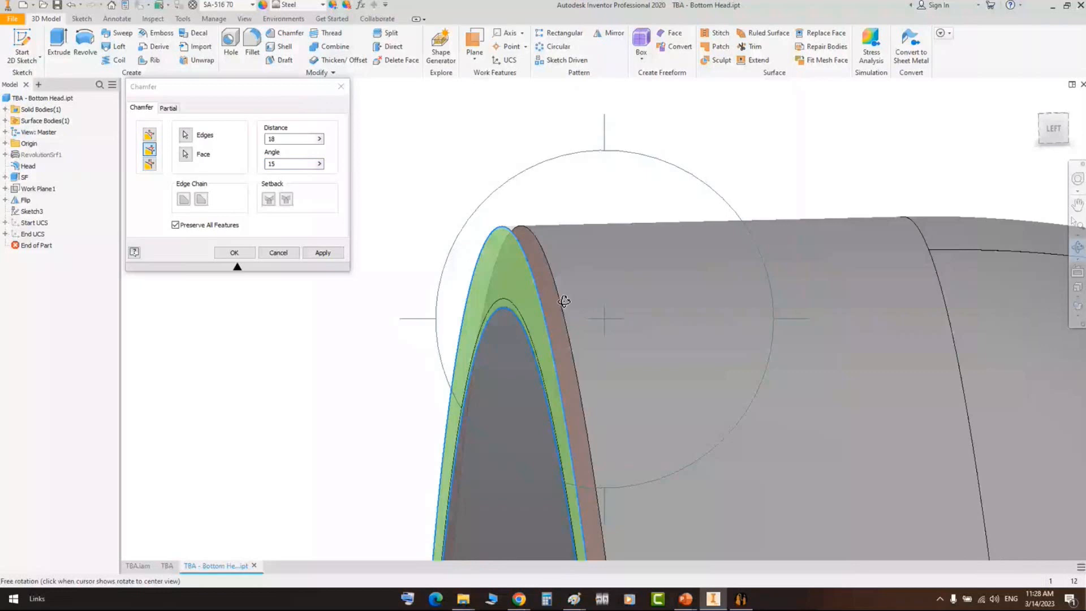
{"action": "key", "text": "Return"}
- Inspect the chamfered rim of the Bottom Head in a side view rotated so the open end faces down
{"action": "left_click", "coordinate": [1054, 128]}
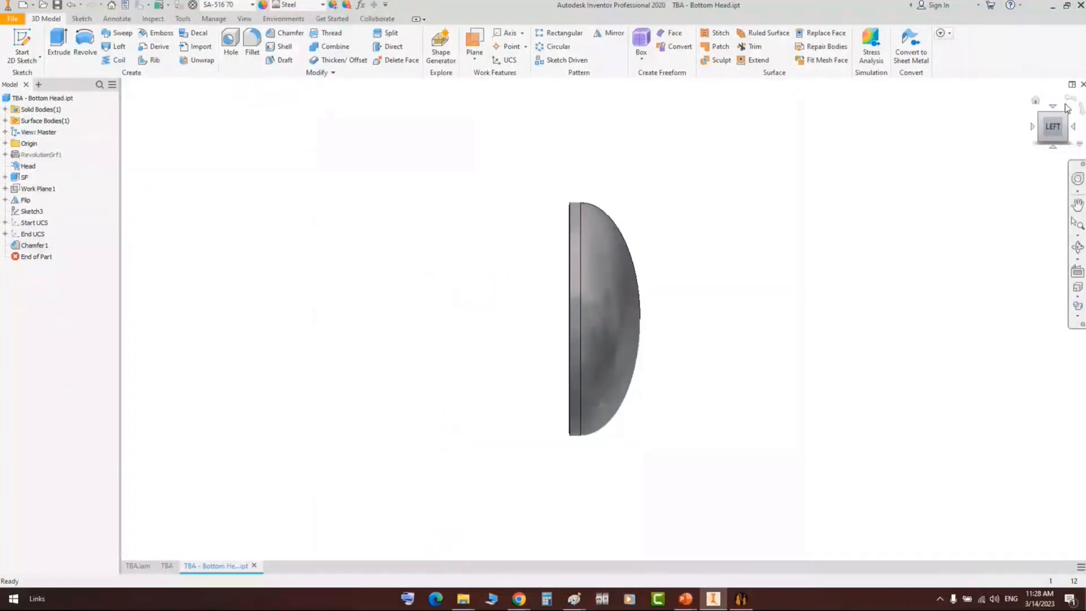
{"action": "left_click", "coordinate": [1067, 108]}
{"action": "scroll", "coordinate": [389, 335], "scroll_direction": "up", "scroll_amount": 3}
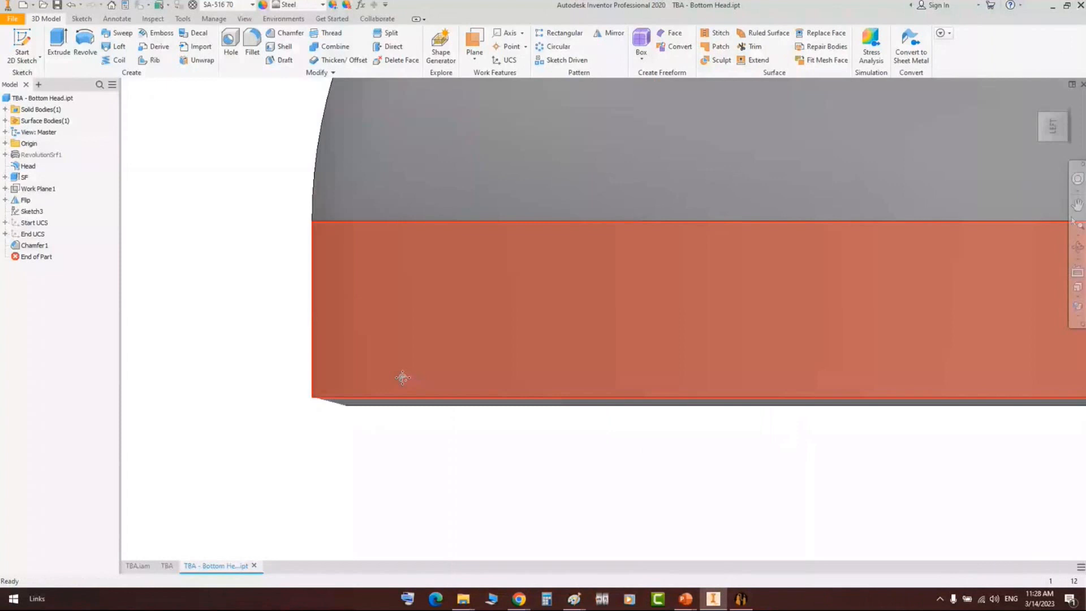
{"action": "middle_click", "coordinate": [402, 377]}
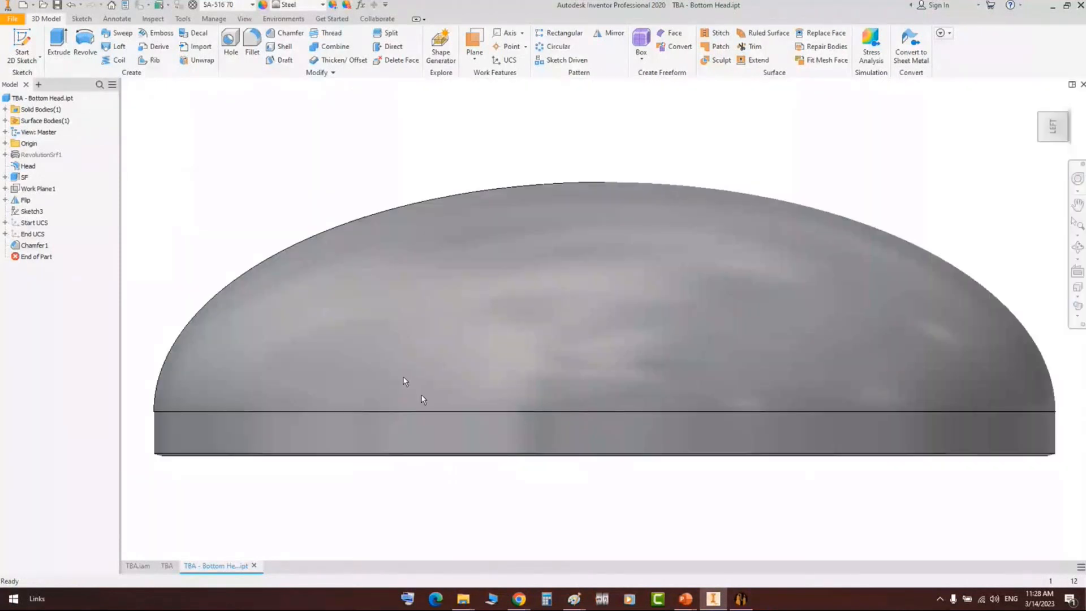
{"action": "mouse_move", "coordinate": [421, 396]}
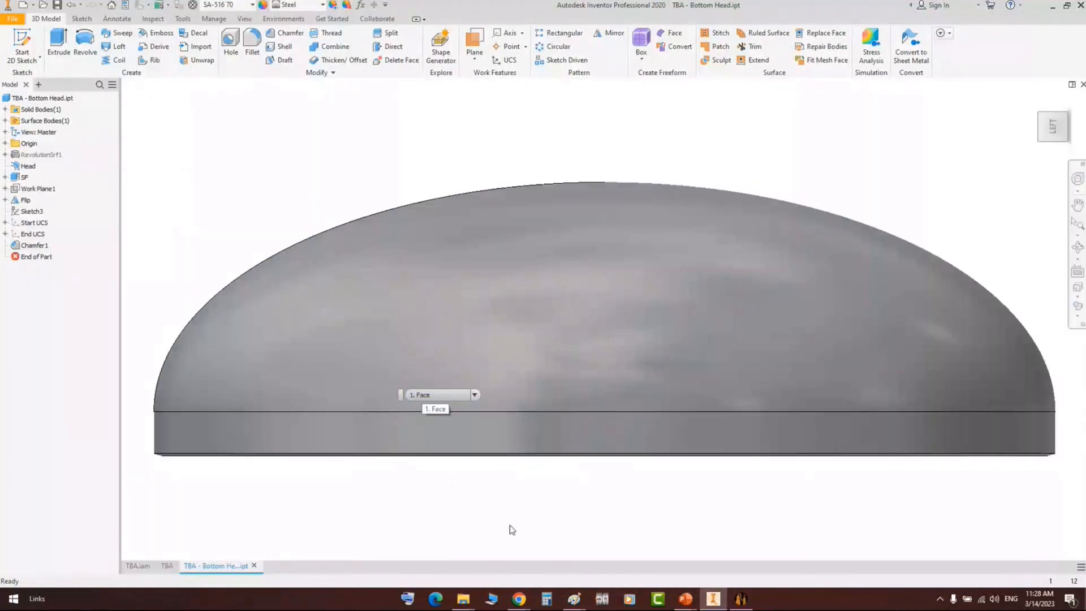
- Reopen drawing image 128.jpg from the Start Up Screen folder and examine its butt, flange and nozzle weld details
{"action": "mouse_move", "coordinate": [463, 598]}
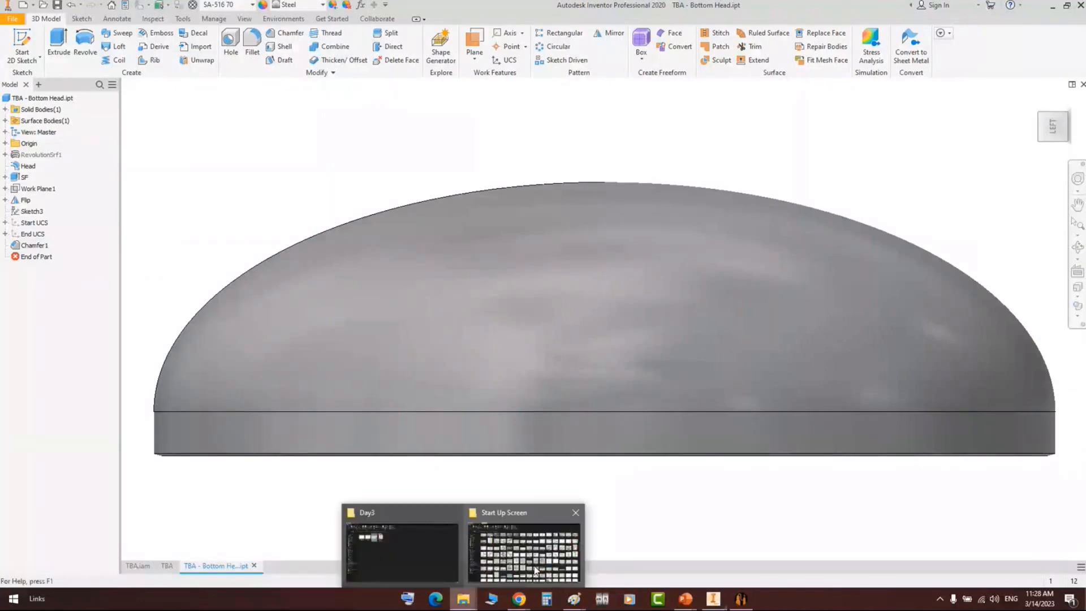
{"action": "left_click", "coordinate": [536, 570]}
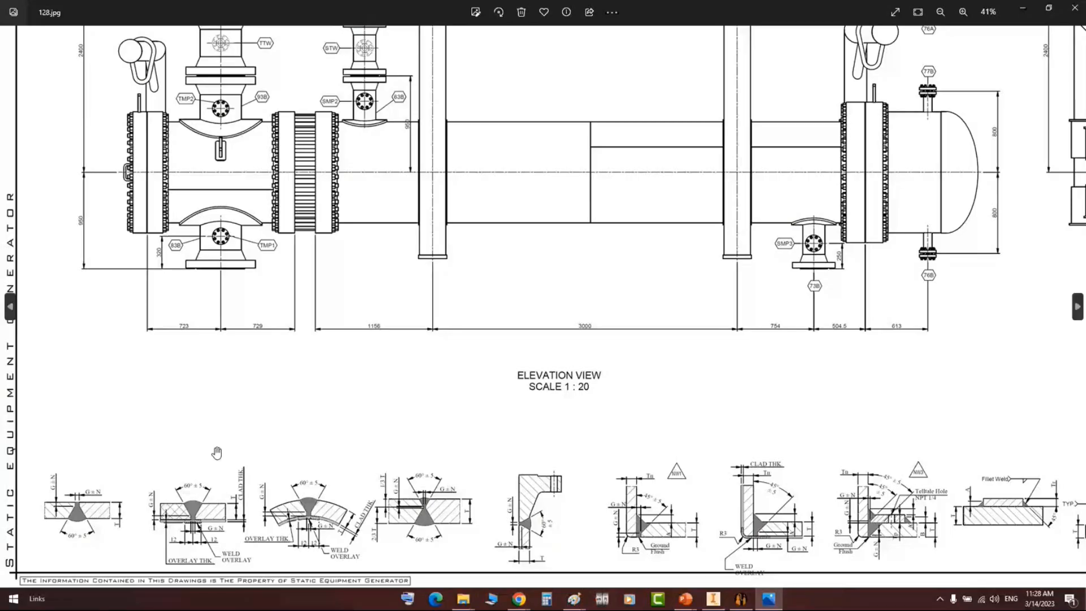
{"action": "scroll", "coordinate": [217, 452], "scroll_direction": "up", "scroll_amount": 2}
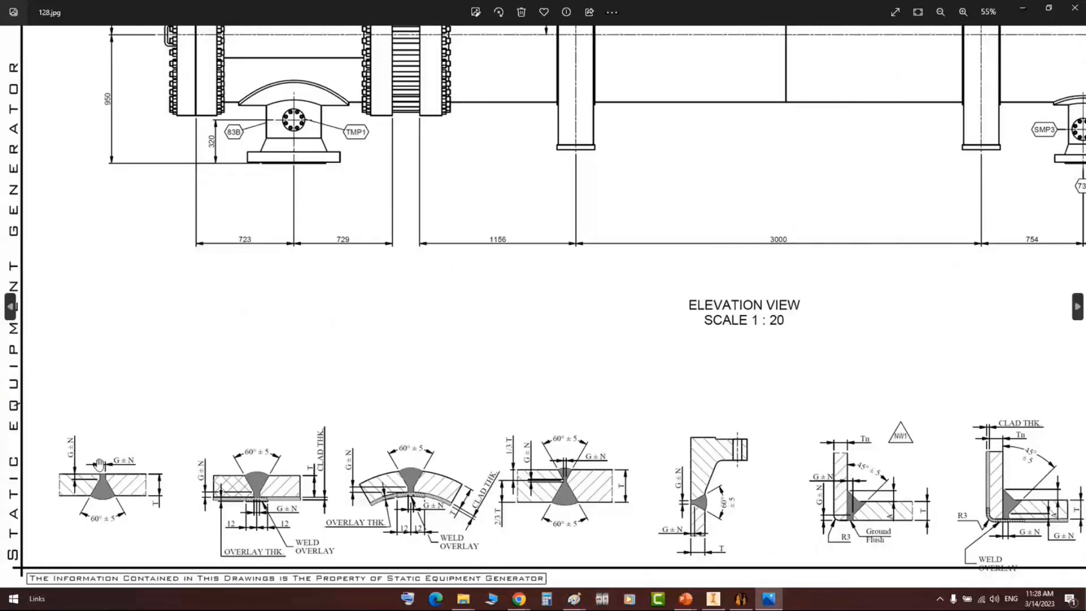
{"action": "scroll", "coordinate": [100, 464], "scroll_direction": "up", "scroll_amount": 2}
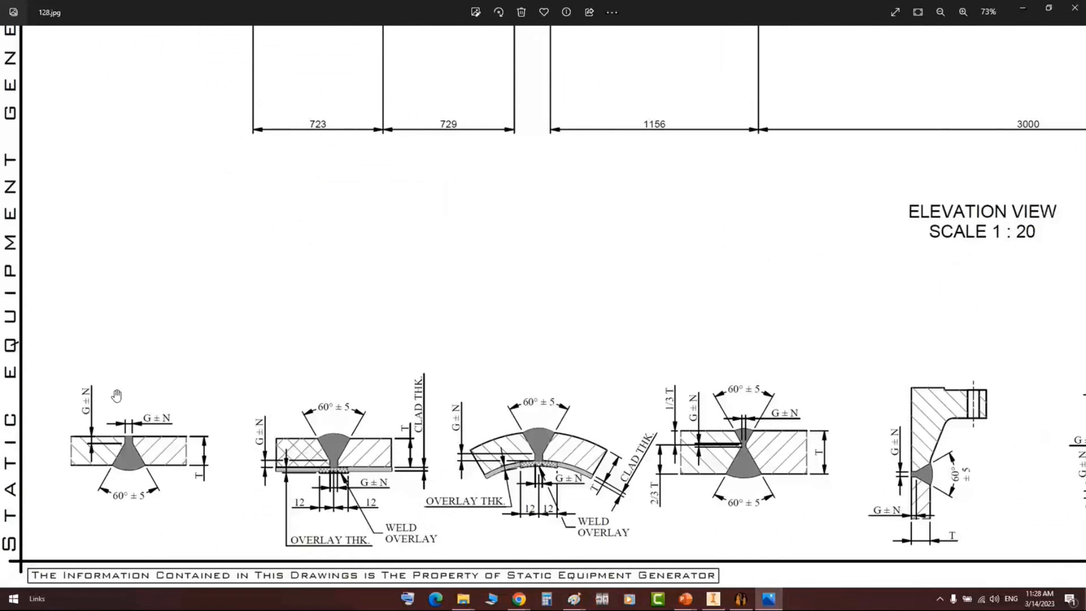
{"action": "left_click_drag", "start_coordinate": [552, 376], "coordinate": [157, 376]}
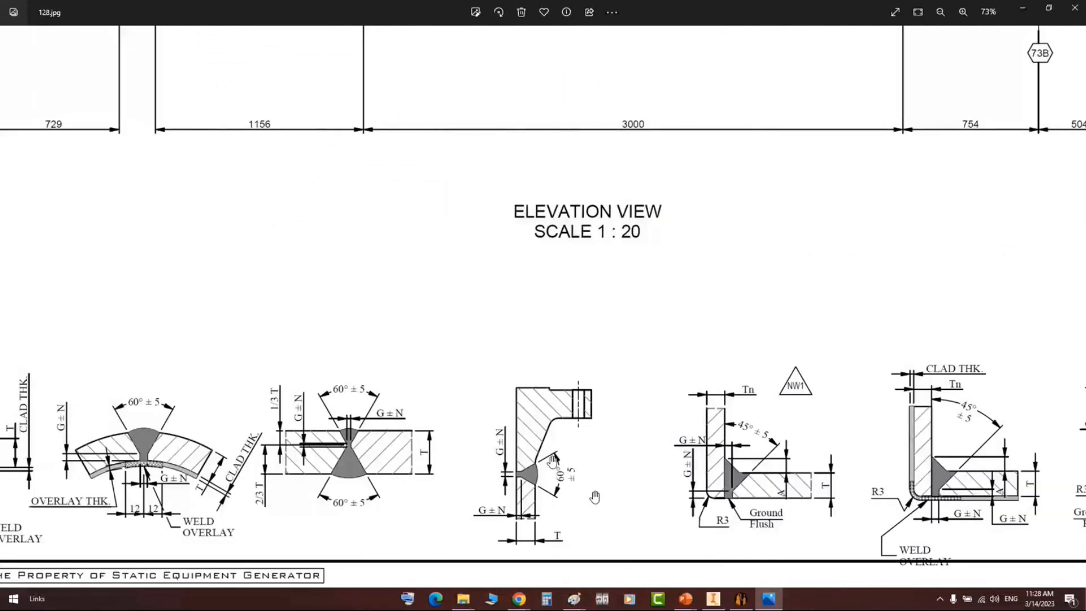
{"action": "scroll", "coordinate": [552, 449], "scroll_direction": "up", "scroll_amount": 2}
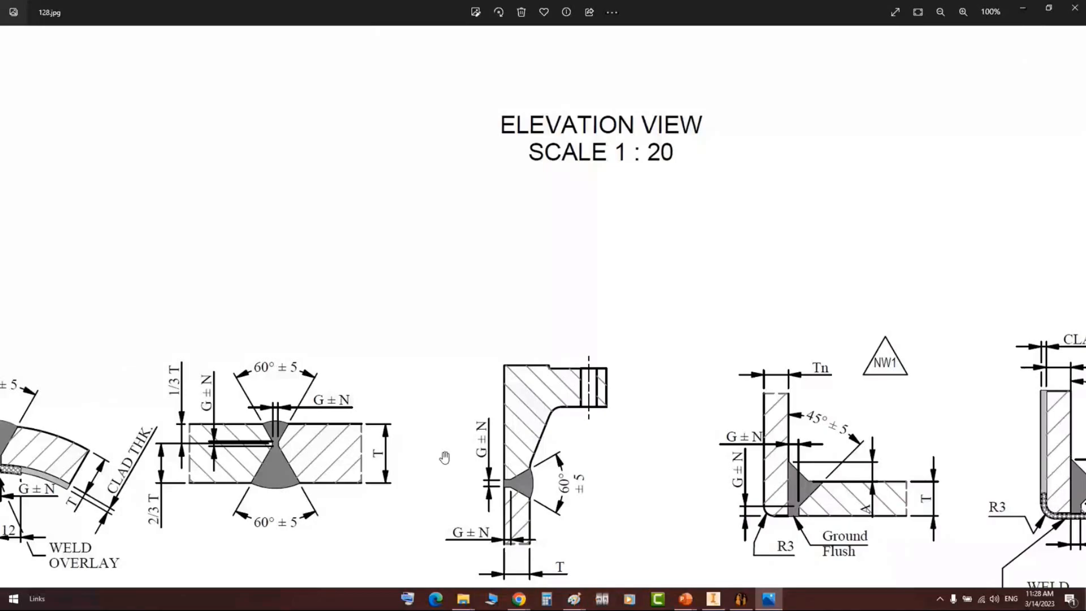
- Close the drawing image and switch to the Teams meeting to check the chat
{"action": "key", "text": "alt+F4"}
{"action": "left_click", "coordinate": [463, 599]}
{"action": "left_click", "coordinate": [518, 598]}
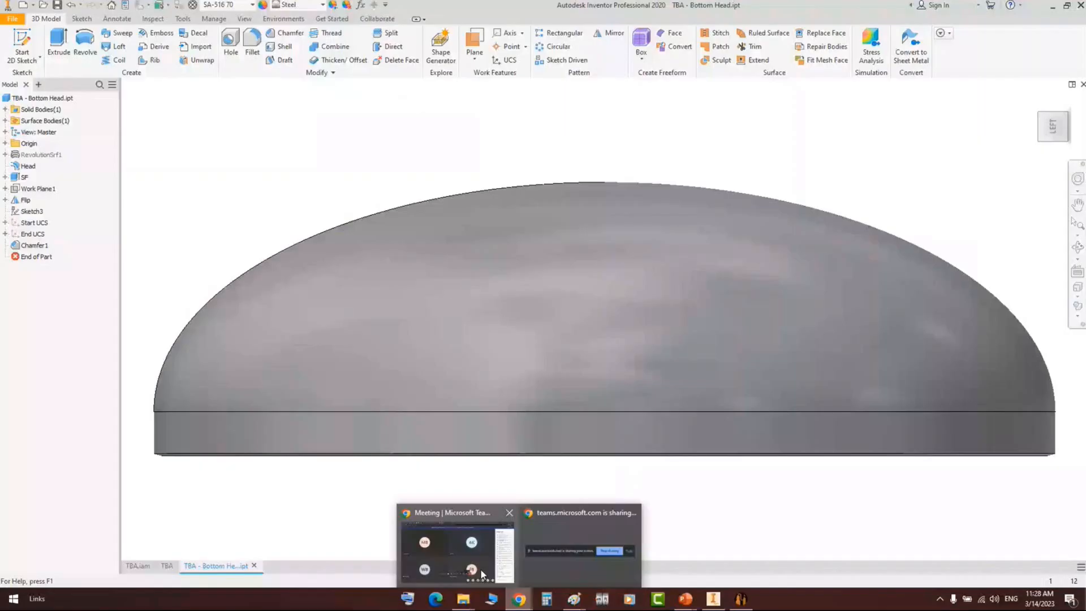
{"action": "left_click", "coordinate": [480, 568]}
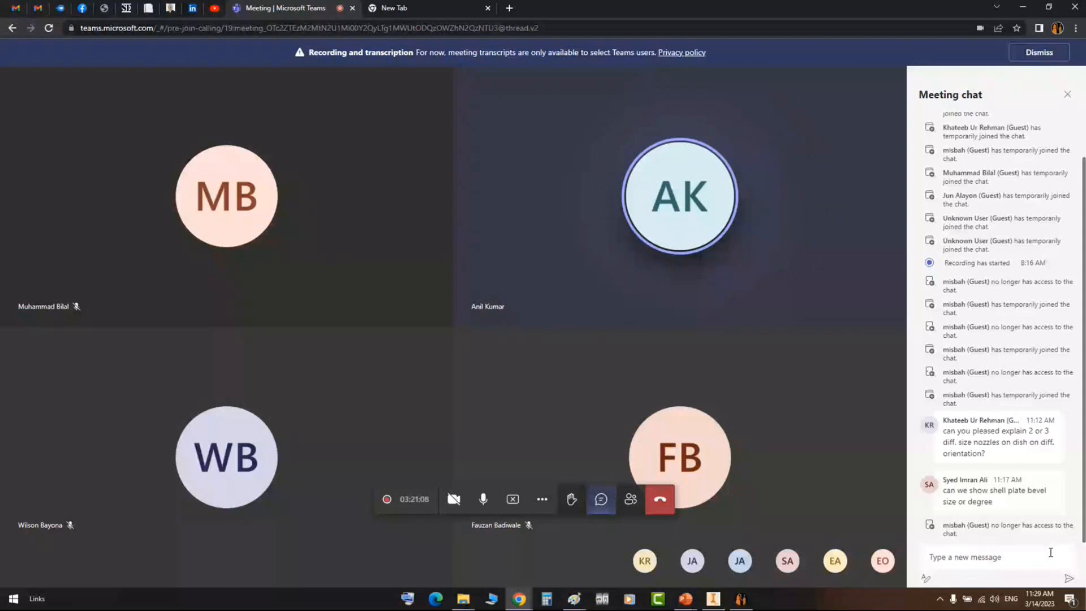
- Switch to Static Equipment Generator, add a shell named Can1 to TBA and open its parameters
{"action": "left_click", "coordinate": [741, 601]}
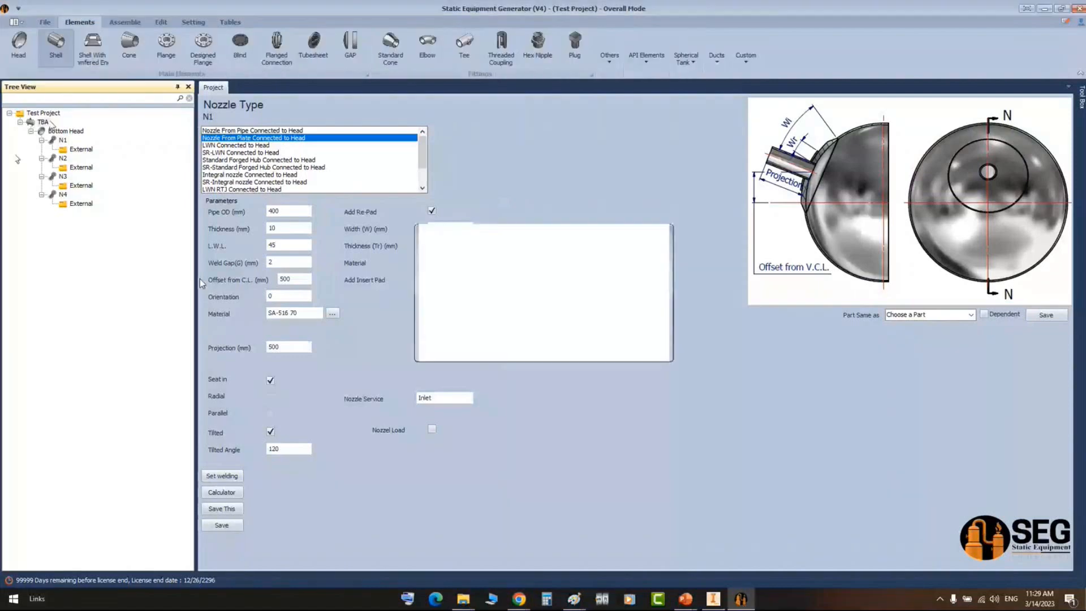
{"action": "type", "text": "C"}
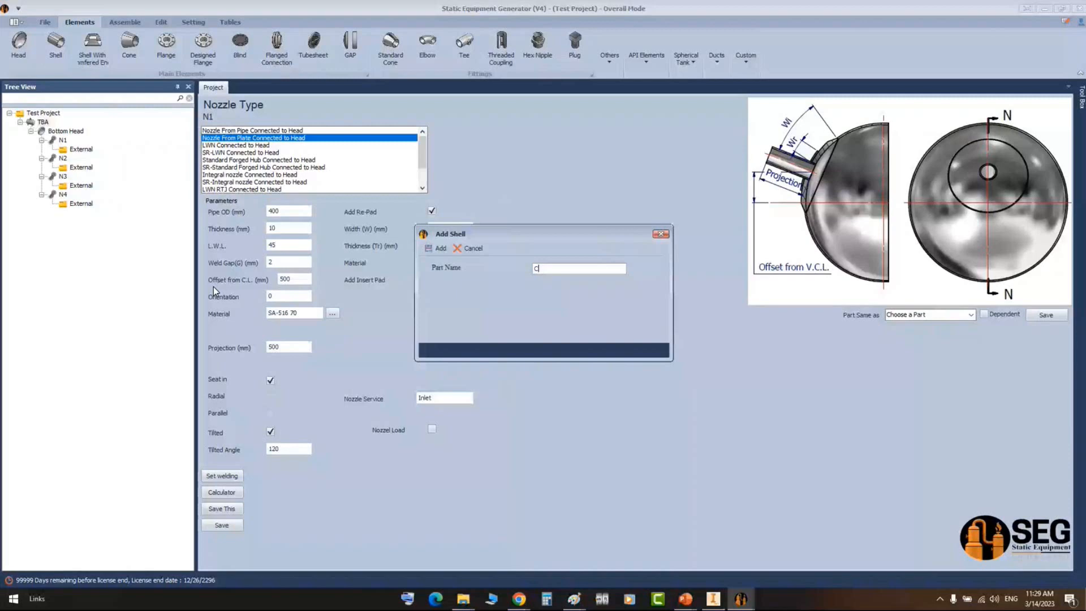
{"action": "type", "text": "an1"}
{"action": "key", "text": "Return"}
{"action": "left_click", "coordinate": [41, 214]}
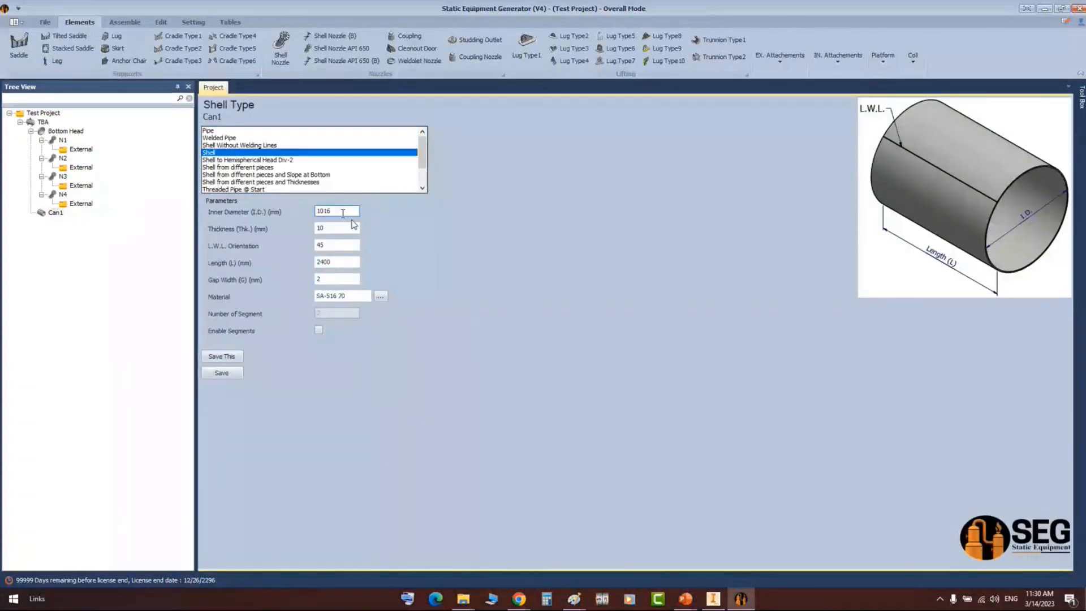
- Set Can1's inner diameter to 2000 mm, thickness to 20 mm and length to 150 mm, and save the shell
{"action": "key", "text": "BackSpace"}
{"action": "key", "text": "BackSpace"}
{"action": "key", "text": "BackSpace"}
{"action": "key", "text": "BackSpace"}
{"action": "type", "text": "2000"}
{"action": "left_click", "coordinate": [328, 228]}
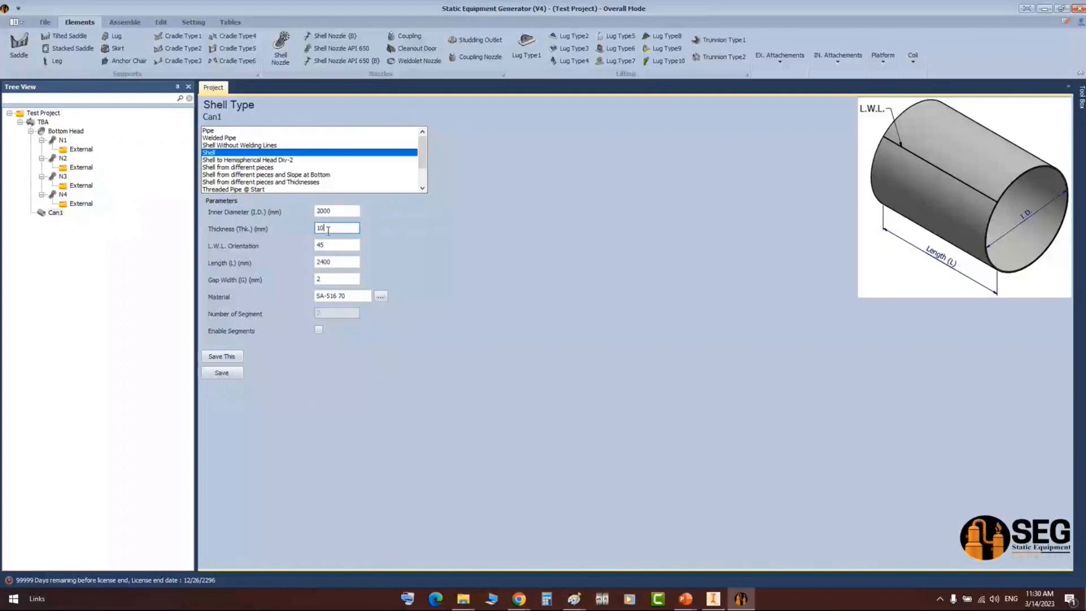
{"action": "key", "text": "BackSpace"}
{"action": "key", "text": "BackSpace"}
{"action": "type", "text": "20"}
{"action": "key", "text": "Tab"}
{"action": "key", "text": "Tab"}
{"action": "type", "text": "150"}
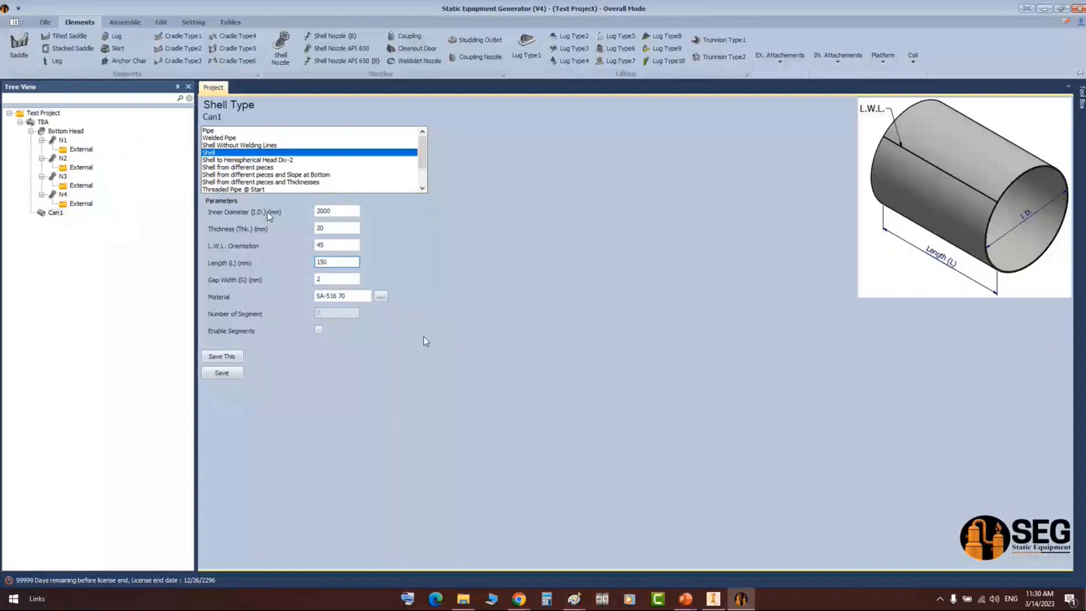
{"action": "left_click", "coordinate": [230, 376]}
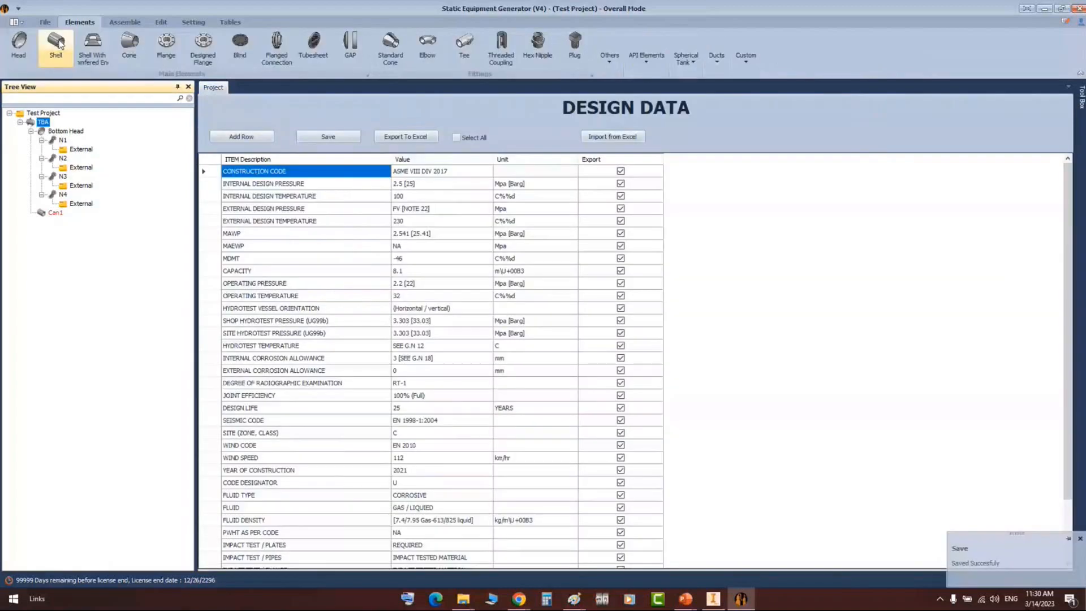
- Add a second shell named Can2 and generate both shells in the TBA assembly in Inventor
{"action": "left_click", "coordinate": [56, 44]}
{"action": "key", "text": "Return"}
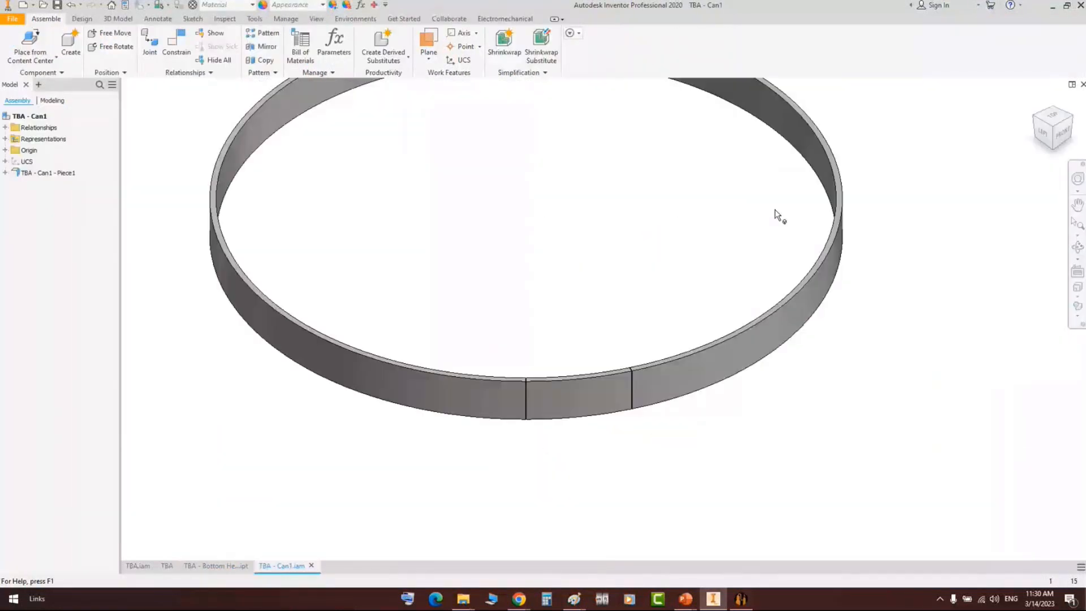
{"action": "left_click", "coordinate": [738, 600]}
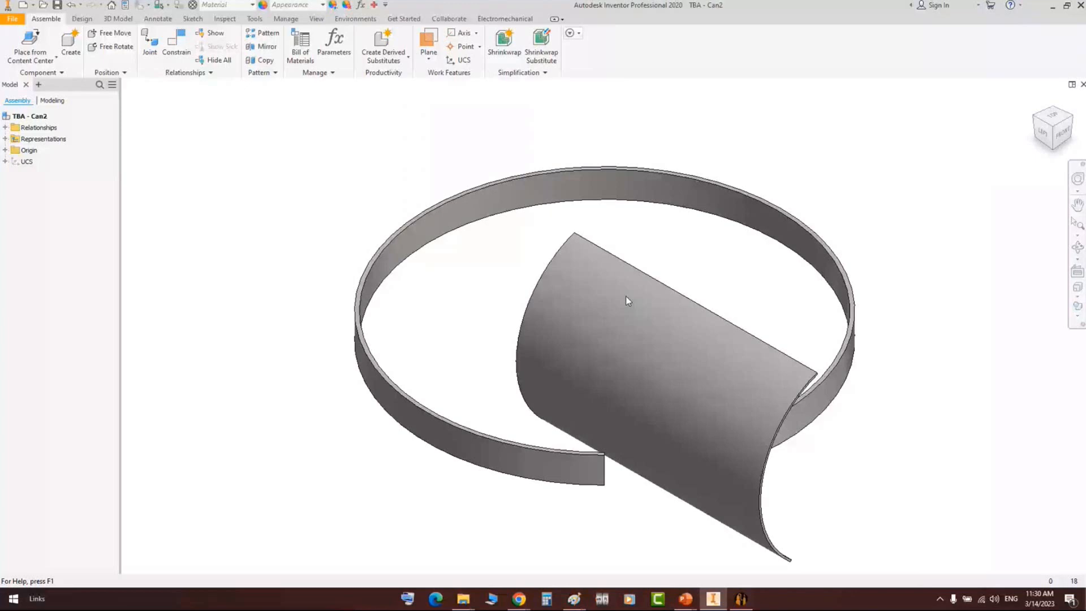
{"action": "key", "text": "ctrl+Tab"}
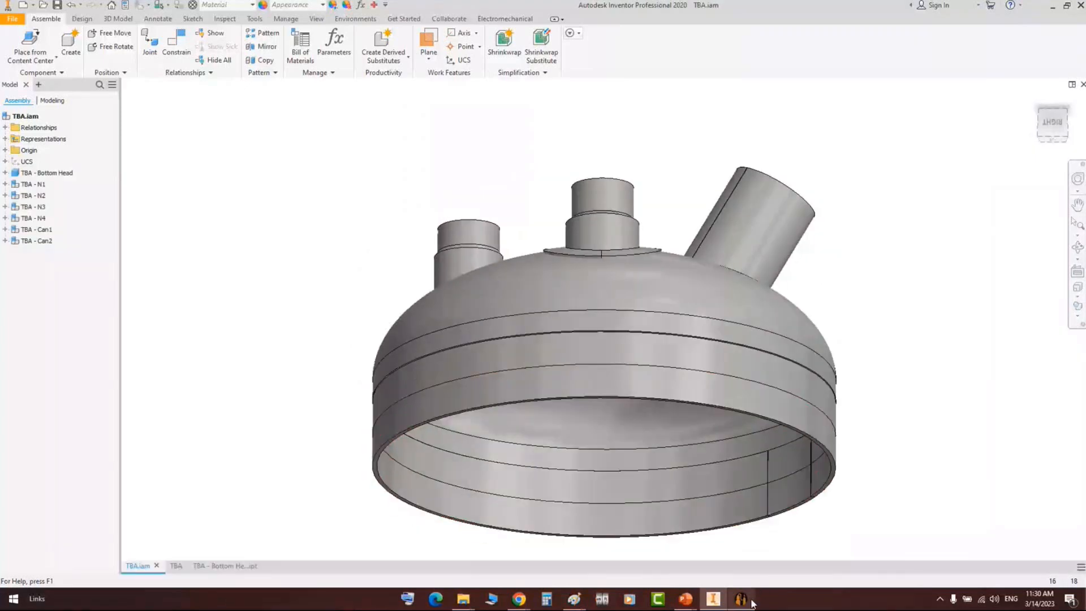
- Switch to Static Equipment Generator and delete the Bottom Head with its nozzles from TBA
{"action": "left_click", "coordinate": [752, 602]}
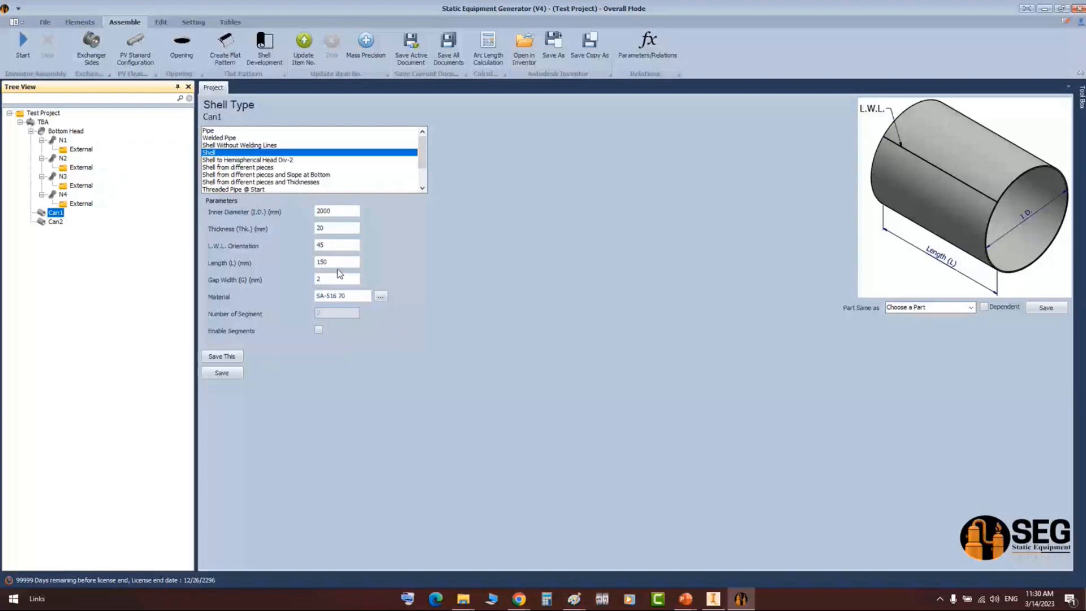
{"action": "left_click", "coordinate": [66, 130]}
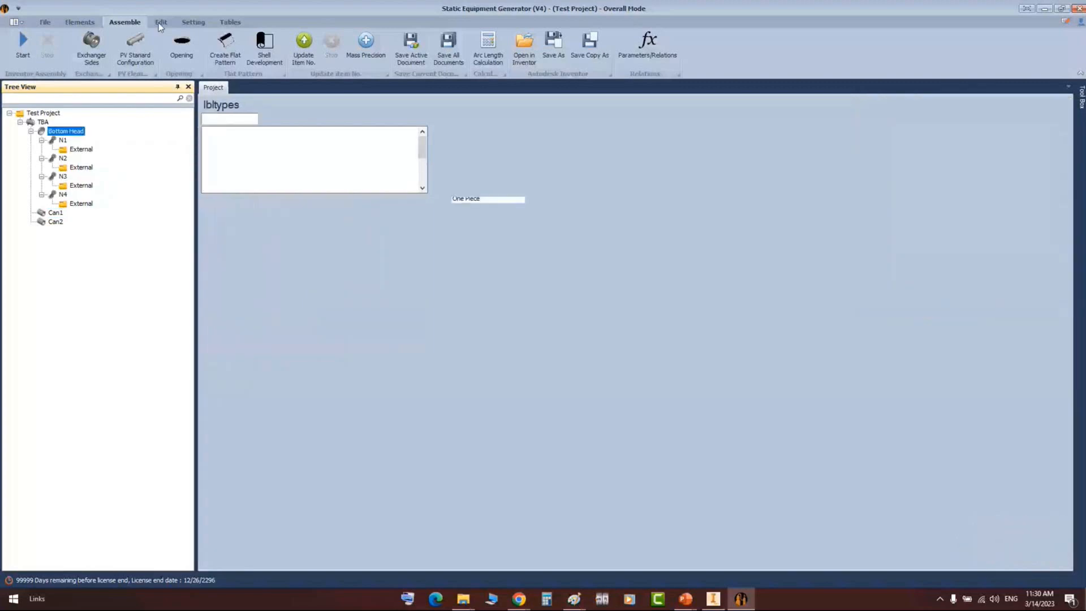
{"action": "left_click", "coordinate": [161, 23]}
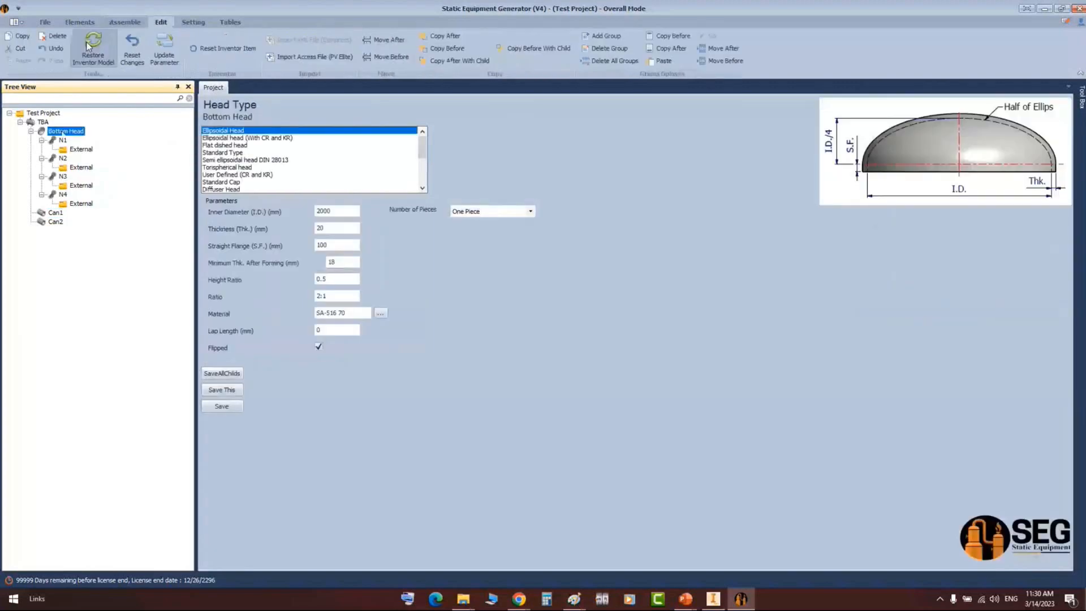
{"action": "right_click", "coordinate": [57, 131]}
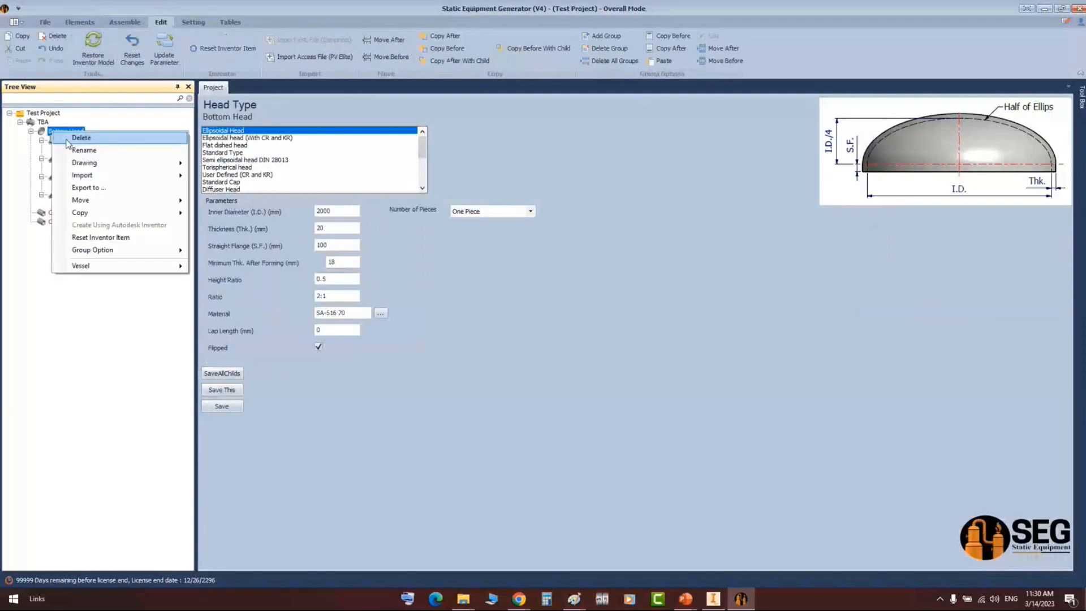
{"action": "left_click", "coordinate": [84, 138]}
{"action": "left_click", "coordinate": [530, 333]}
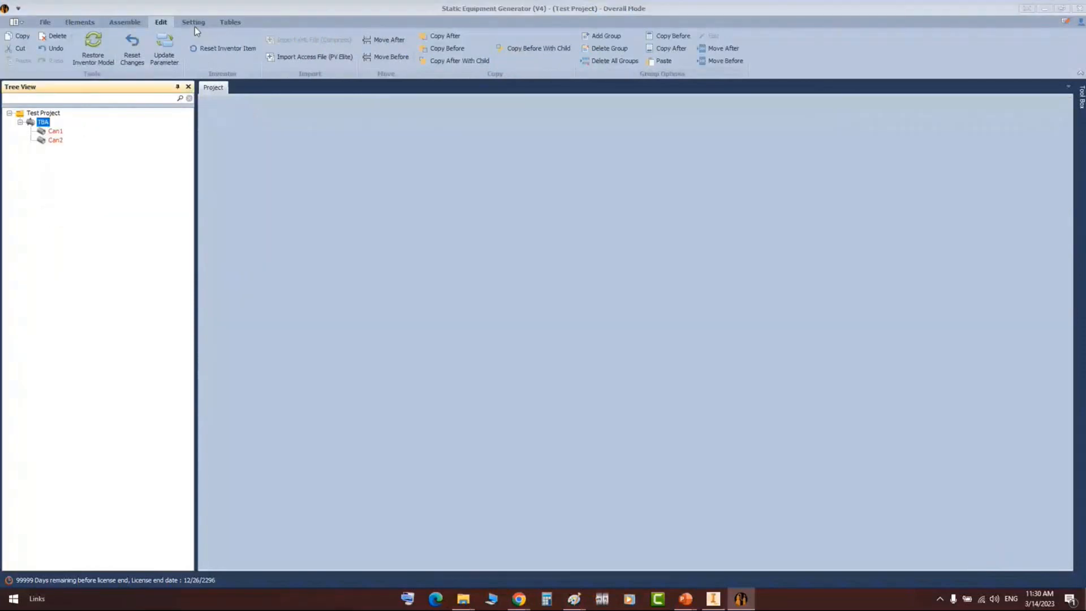
- Save the equipment settings with the position set to Vertical and Bottom to Top
{"action": "left_click", "coordinate": [193, 23]}
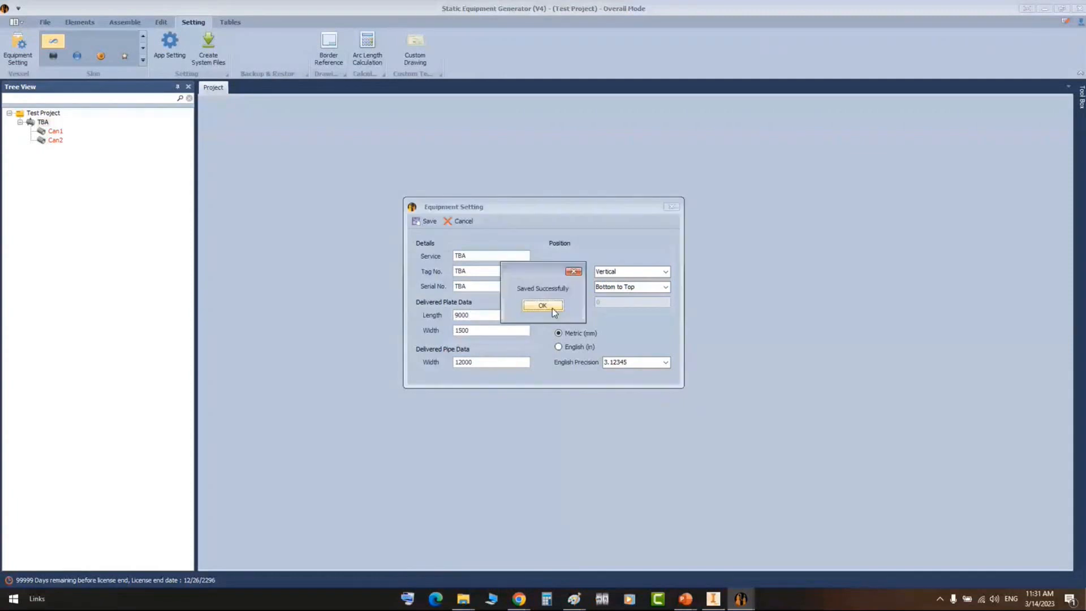
{"action": "left_click", "coordinate": [542, 306]}
- Set Can1's length to 1500 mm and save it, and save Can2 with a length of 1000 mm
{"action": "left_click", "coordinate": [55, 130]}
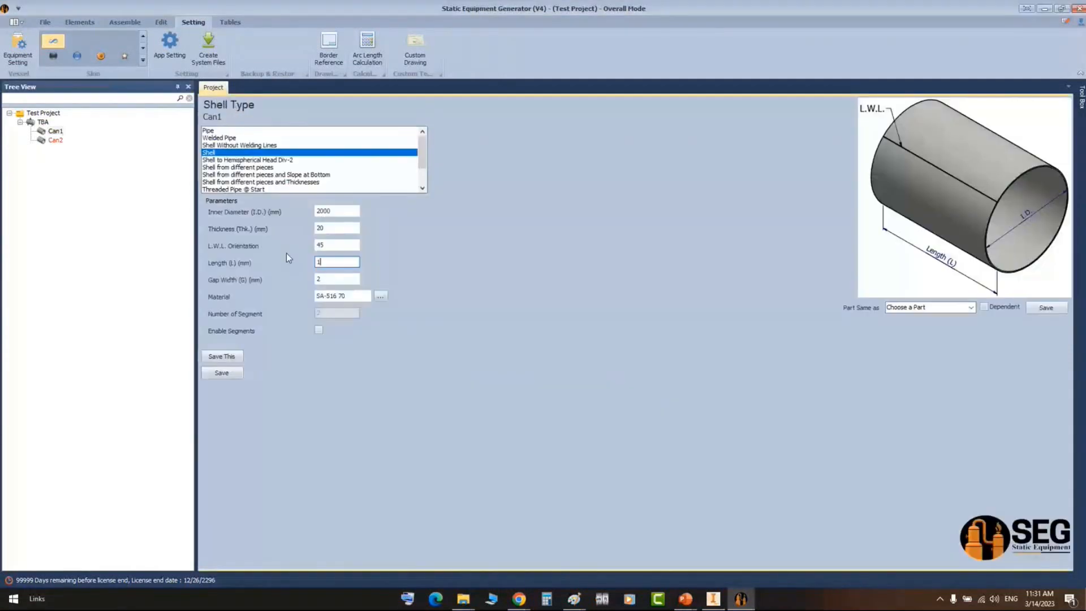
{"action": "key", "text": "BackSpace"}
{"action": "type", "text": "1500"}
{"action": "left_click", "coordinate": [222, 373]}
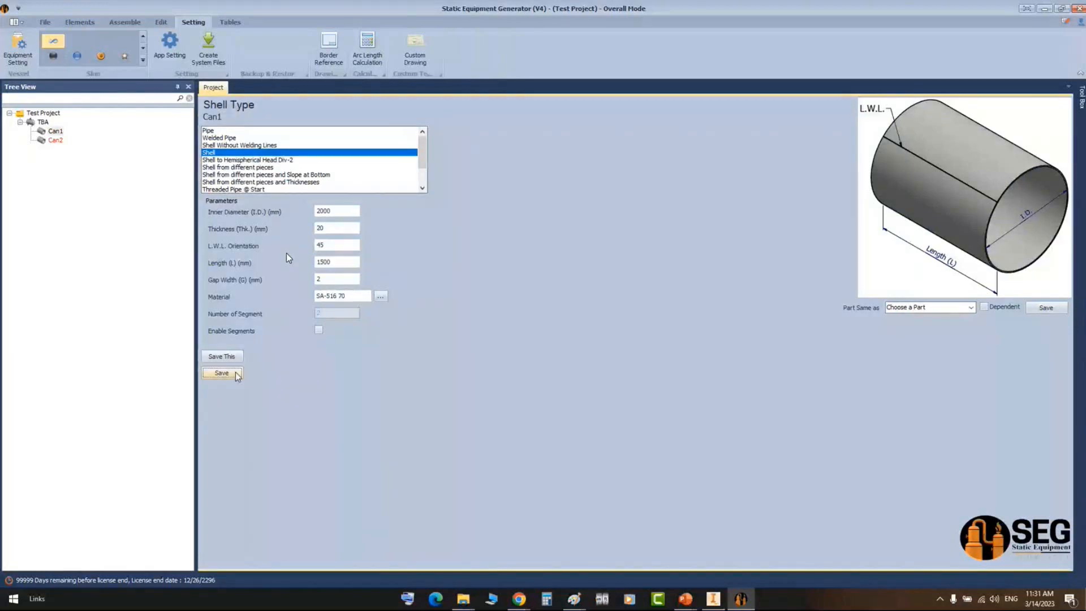
{"action": "left_click", "coordinate": [54, 140]}
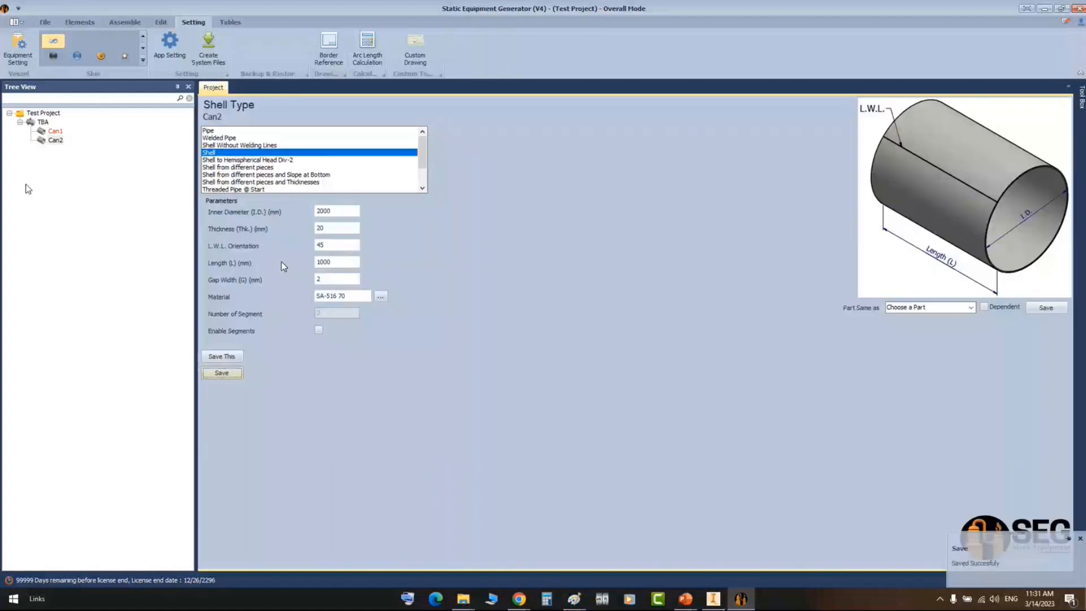
- Add a third shell named Can3 to TBA and generate the three shells in the Inventor assembly
{"action": "left_click", "coordinate": [43, 122]}
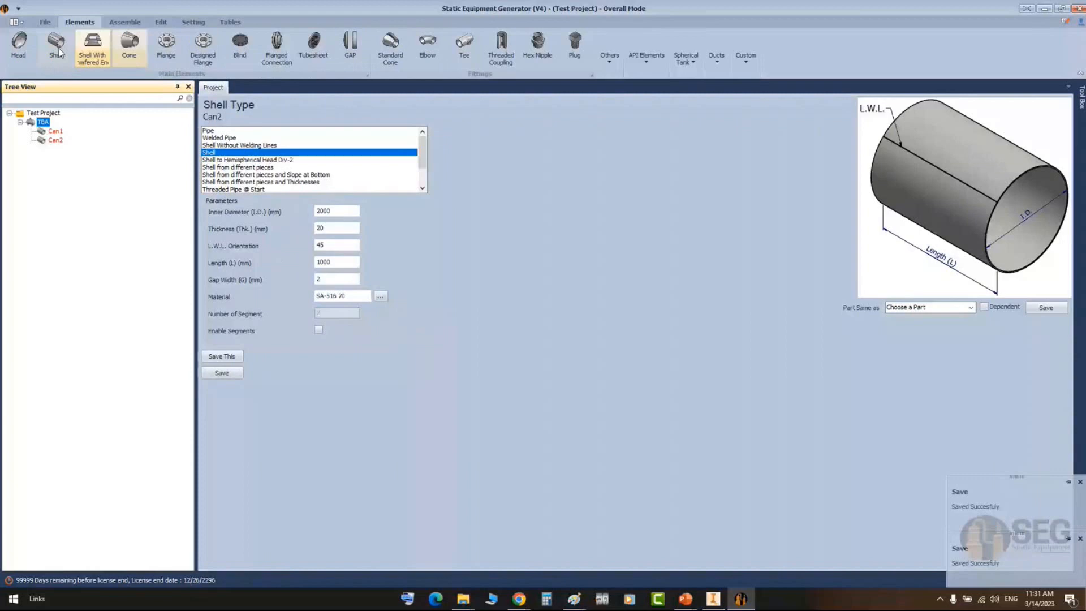
{"action": "left_click", "coordinate": [57, 48]}
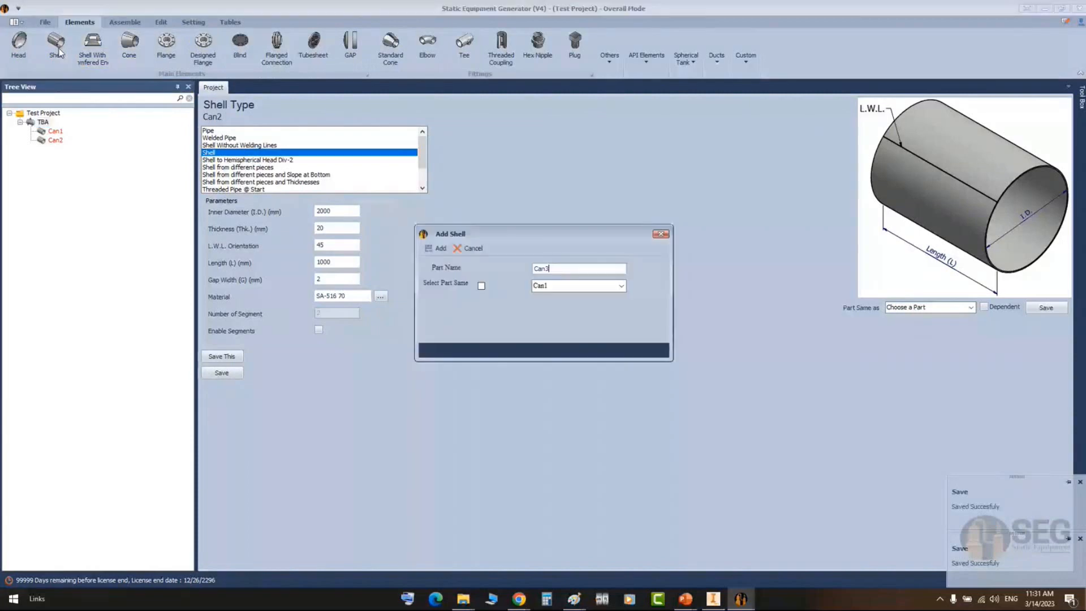
{"action": "left_click", "coordinate": [439, 248]}
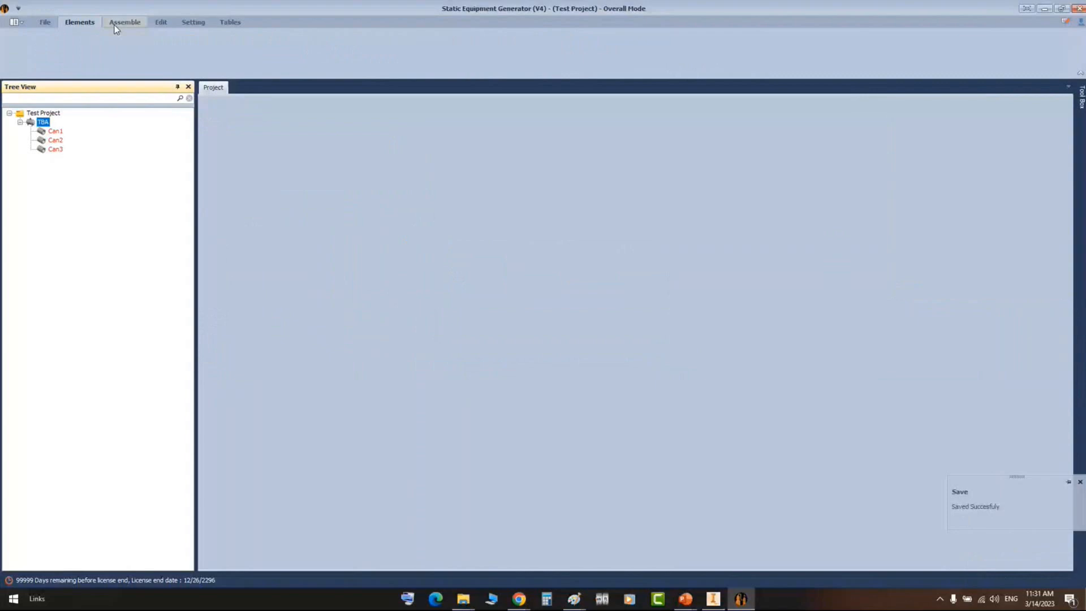
{"action": "left_click", "coordinate": [124, 23]}
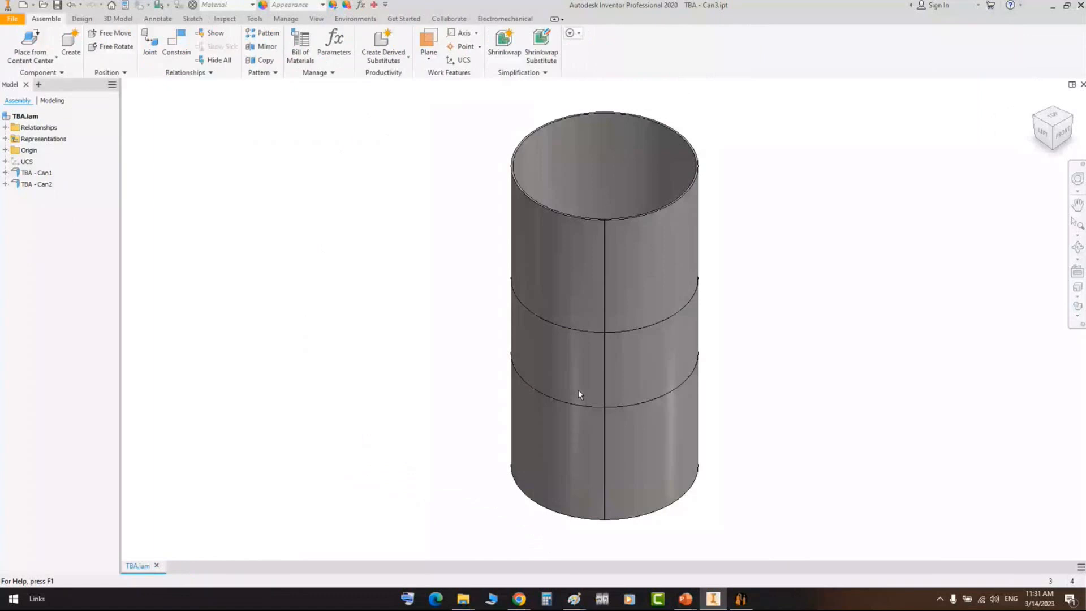
{"action": "scroll", "coordinate": [611, 433], "scroll_direction": "down", "scroll_amount": 3}
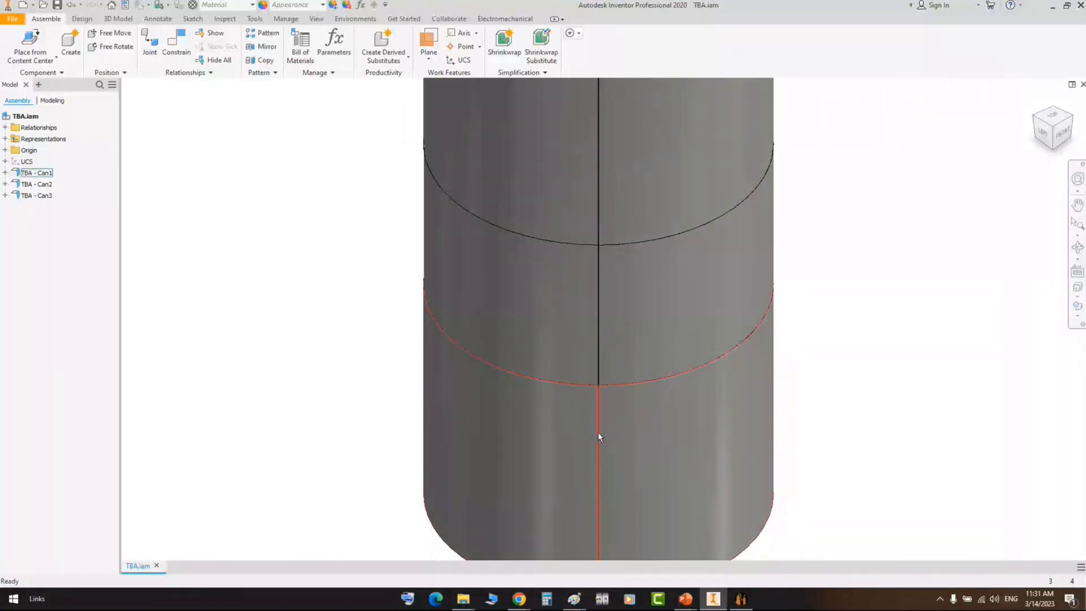
- Switch to Static Equipment Generator, set Can1's L.W.L. orientation to 0, save it and regenerate the shell in Inventor
{"action": "left_click", "coordinate": [747, 604]}
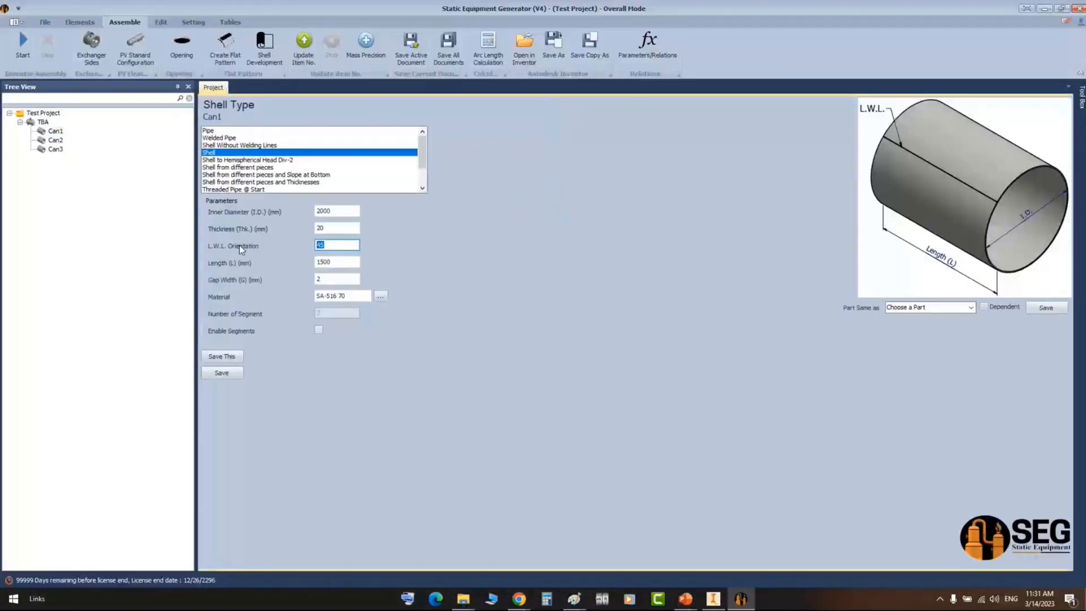
{"action": "left_click_drag", "start_coordinate": [331, 245], "coordinate": [298, 246]}
{"action": "key", "text": "BackSpace"}
{"action": "key", "text": "BackSpace"}
{"action": "type", "text": "0"}
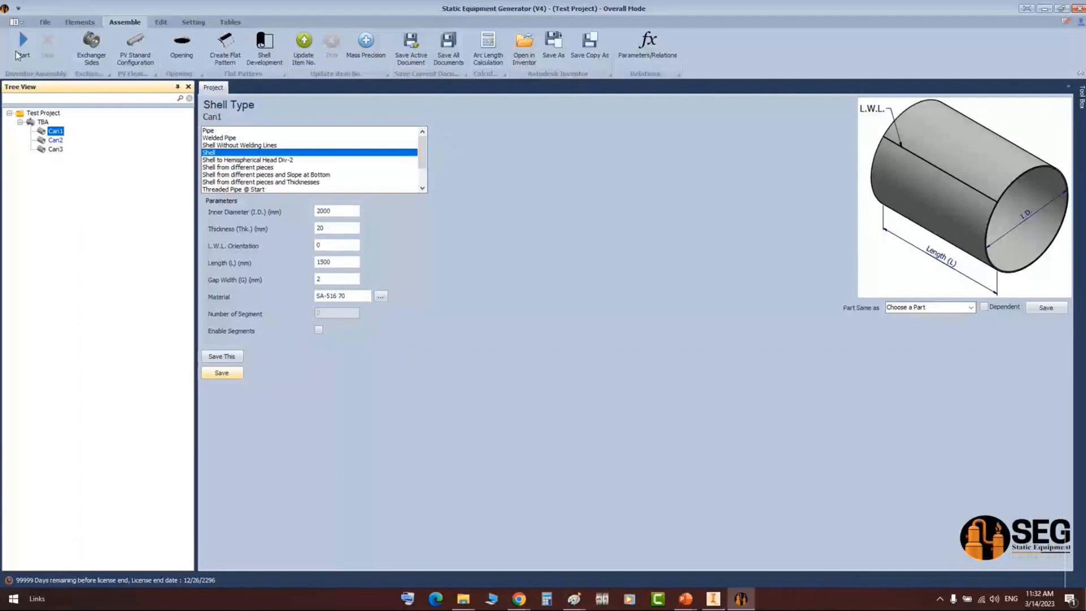
{"action": "left_click", "coordinate": [17, 54]}
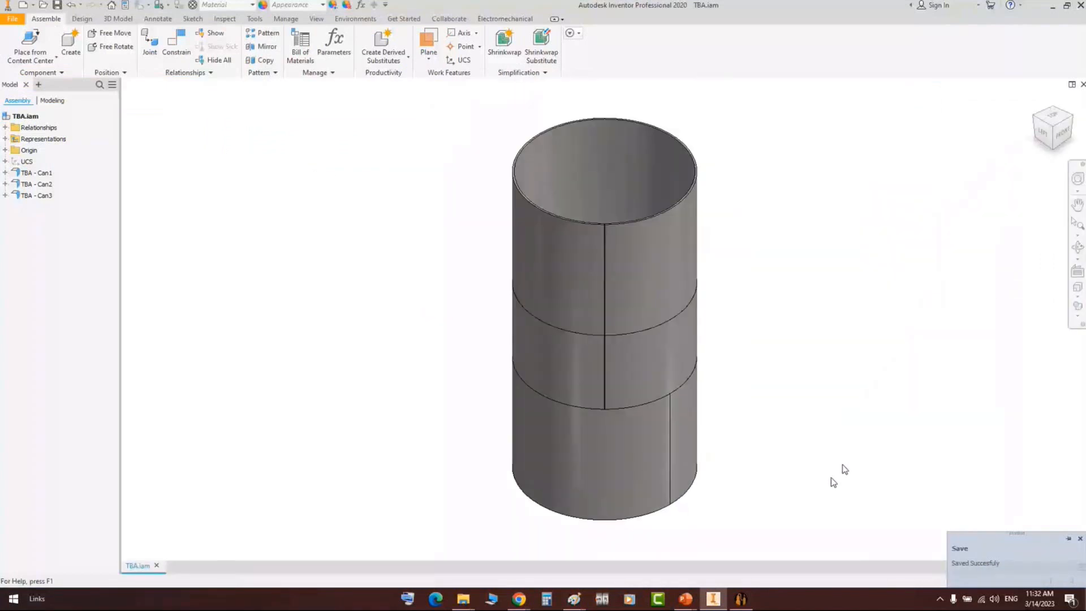
{"action": "scroll", "coordinate": [669, 406], "scroll_direction": "up", "scroll_amount": 3}
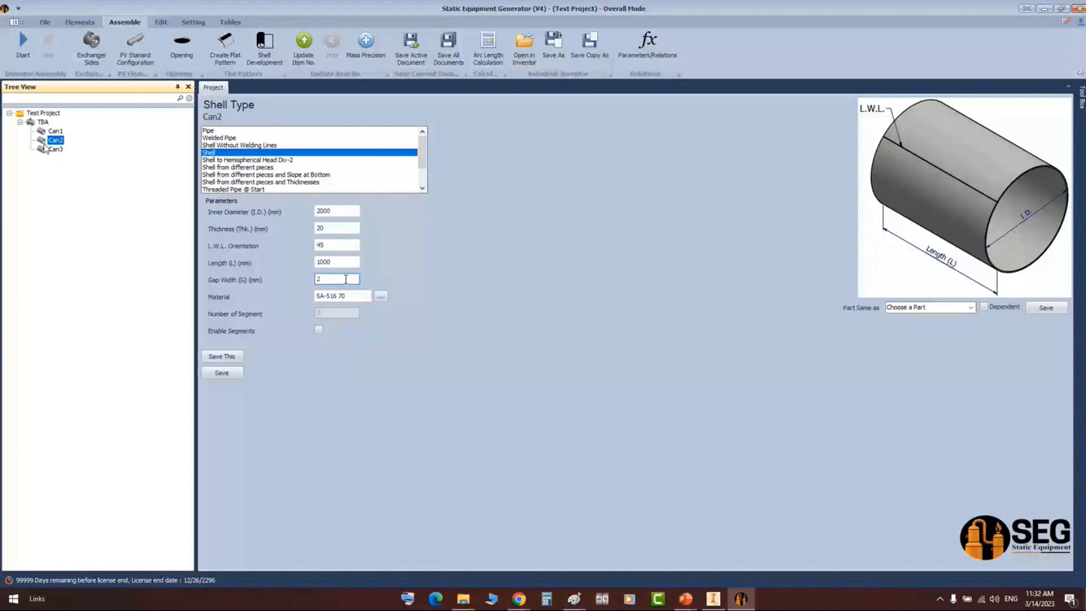
- Set Can2's L.W.L. orientation to 20, save it and regenerate the shell to inspect the weld line spacing in Inventor
{"action": "double_click", "coordinate": [322, 247]}
{"action": "type", "text": "20"}
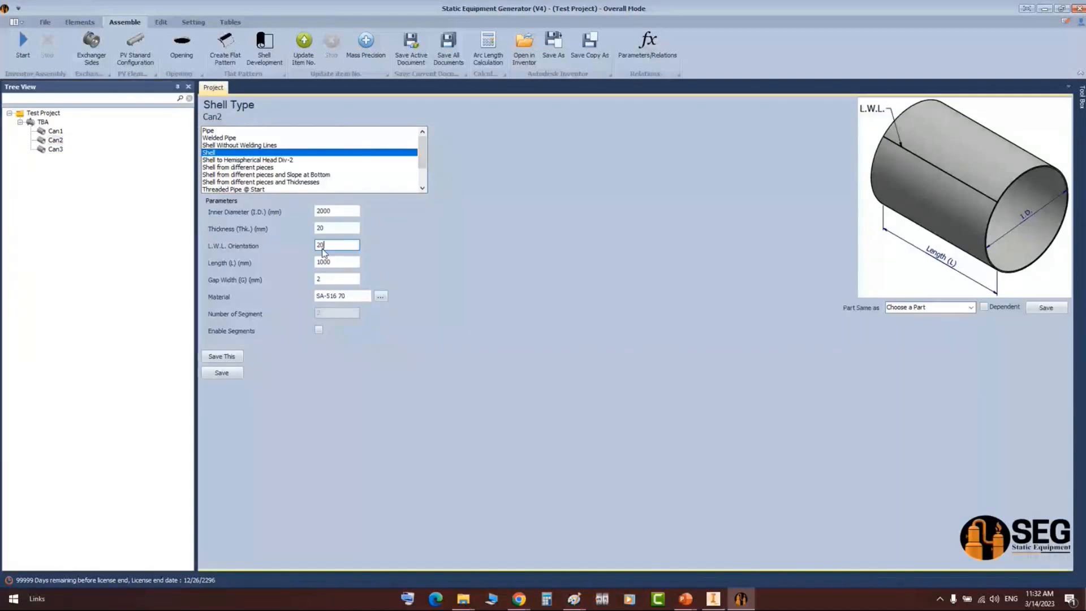
{"action": "left_click", "coordinate": [232, 372]}
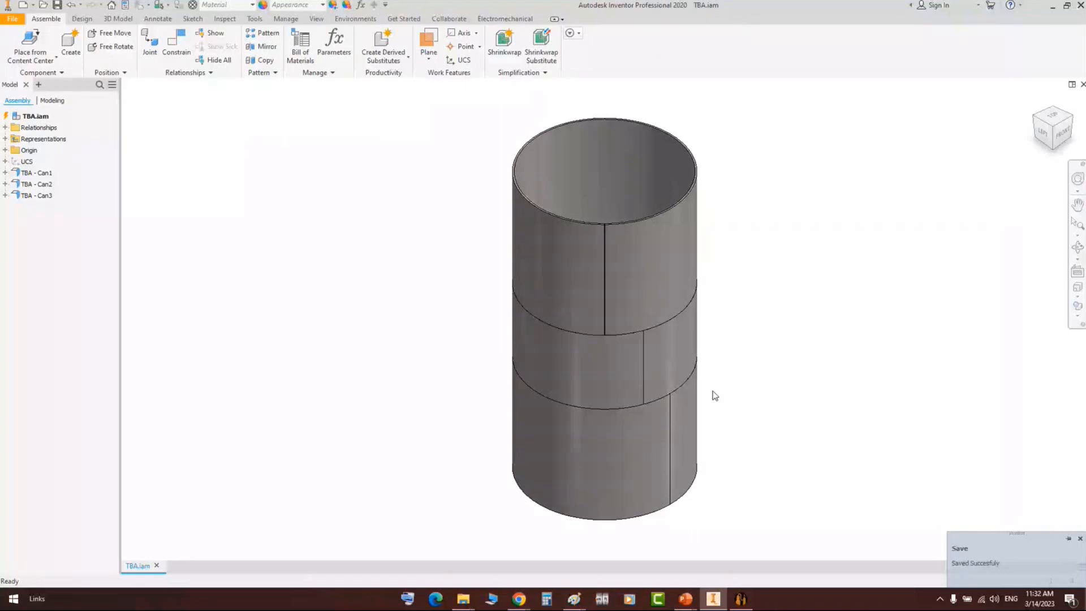
{"action": "scroll", "coordinate": [633, 405], "scroll_direction": "up", "scroll_amount": 8}
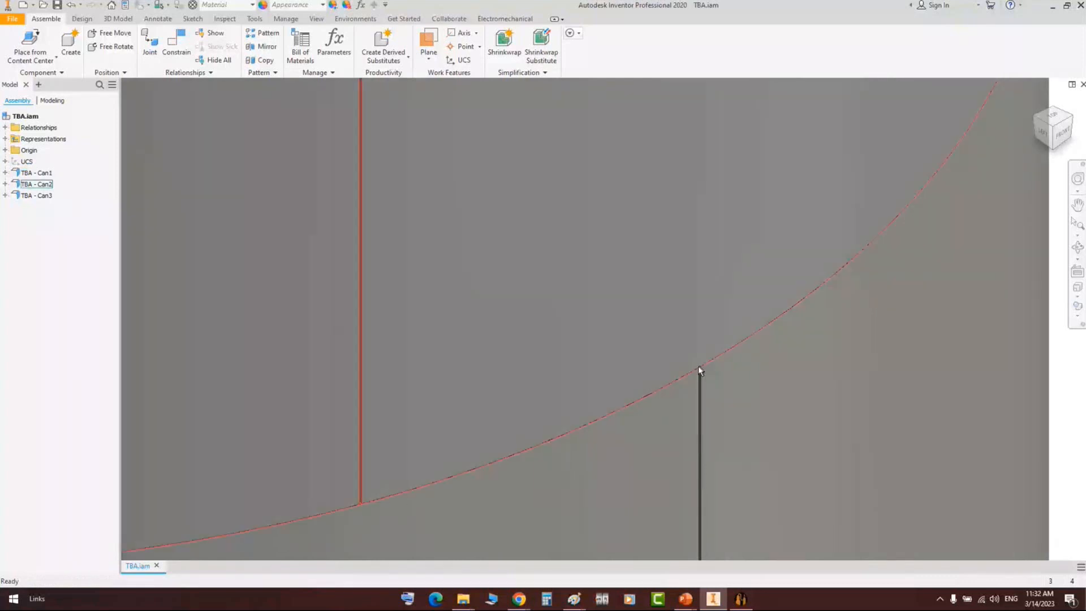
{"action": "scroll", "coordinate": [655, 465], "scroll_direction": "down", "scroll_amount": 2}
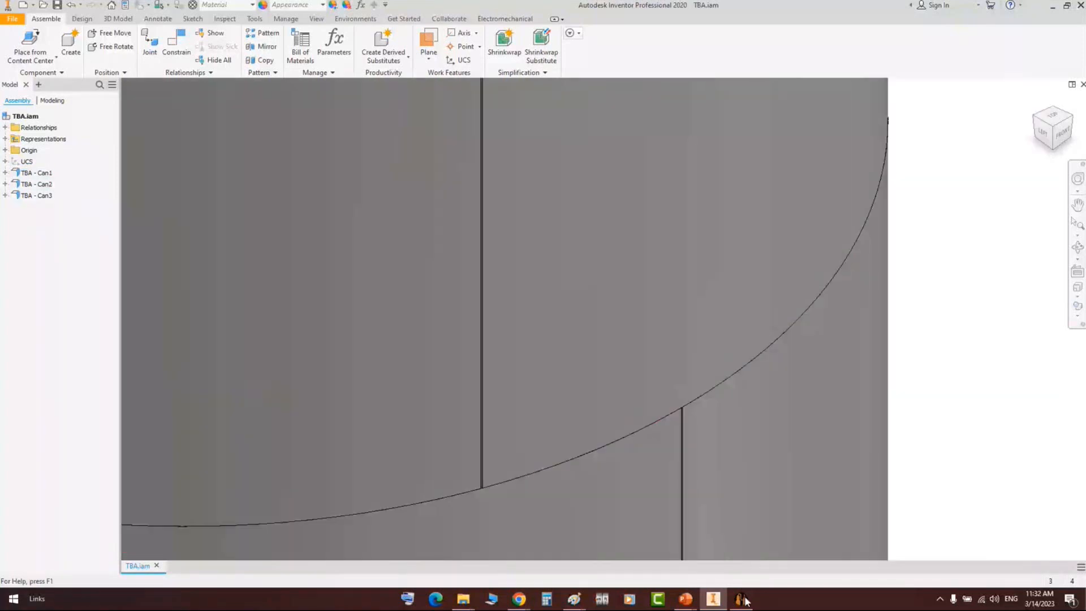
- Switch to Static Equipment Generator and calculate the angle for a 2020 diameter and an arc length of 3000 with Arc Length Calculation
{"action": "left_click", "coordinate": [742, 599]}
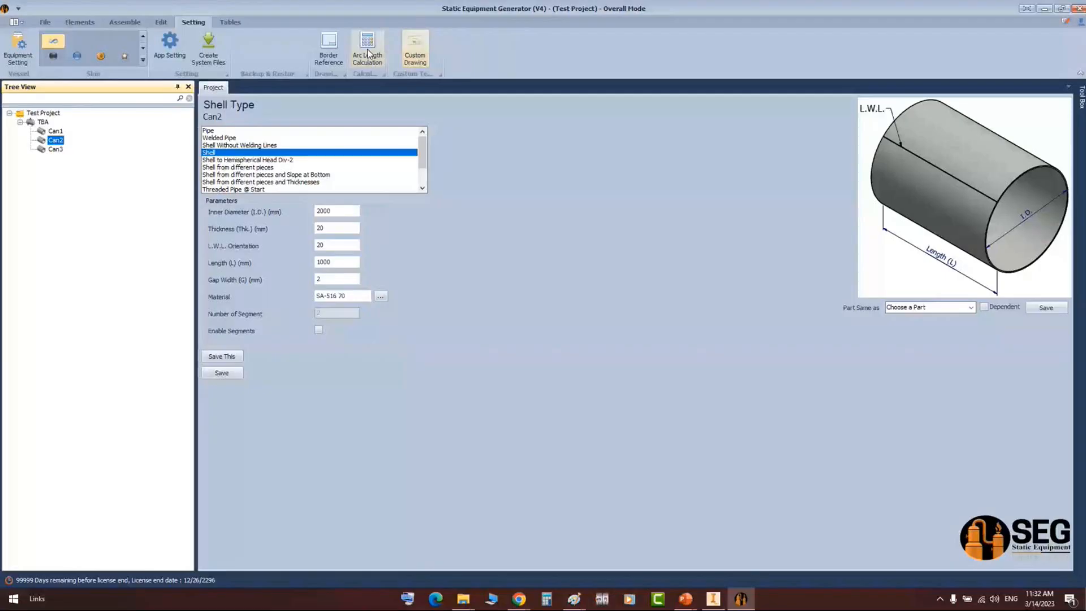
{"action": "left_click", "coordinate": [369, 55]}
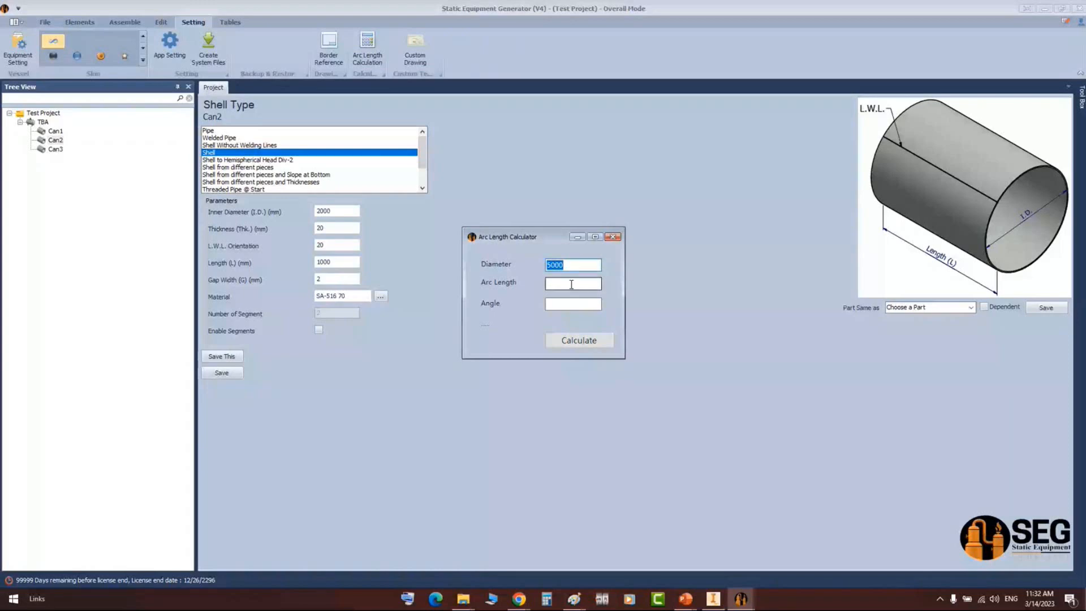
{"action": "type", "text": "2020"}
{"action": "left_click", "coordinate": [562, 284]}
{"action": "type", "text": "3000"}
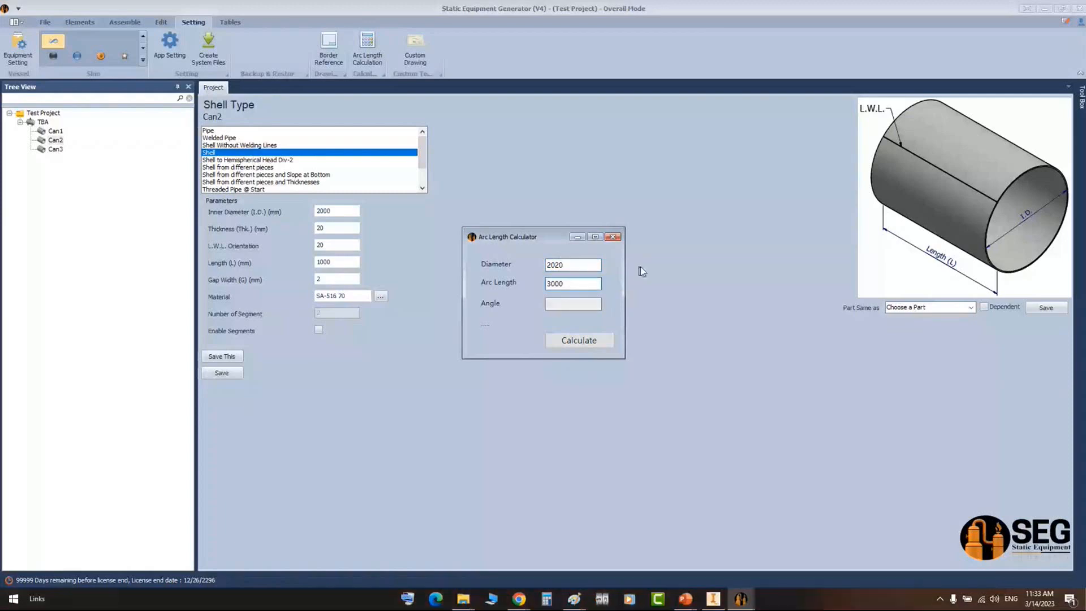
{"action": "key", "text": "Return"}
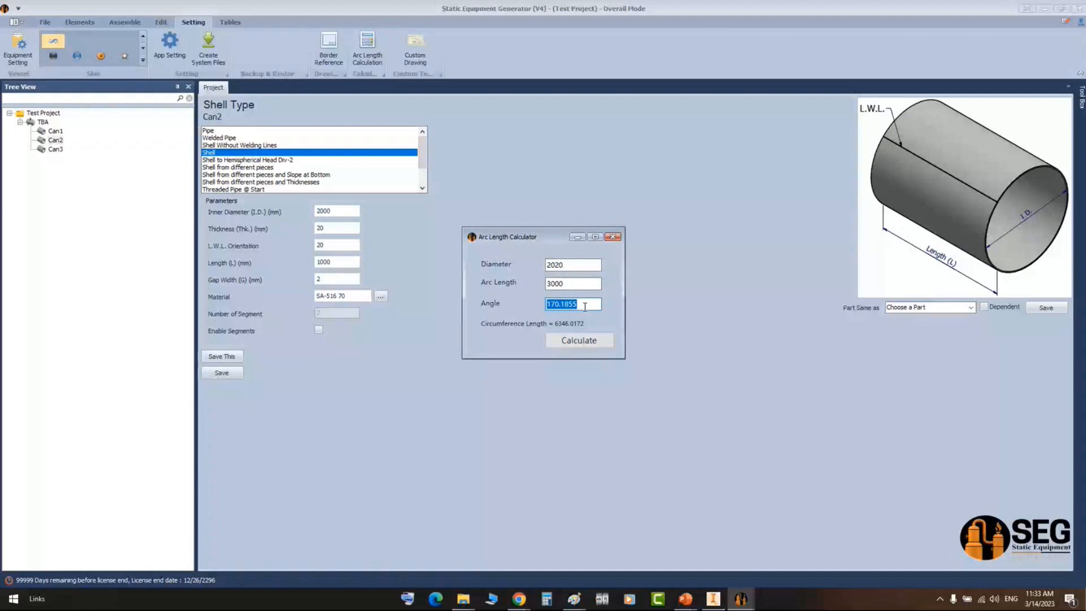
{"action": "left_click", "coordinate": [568, 284]}
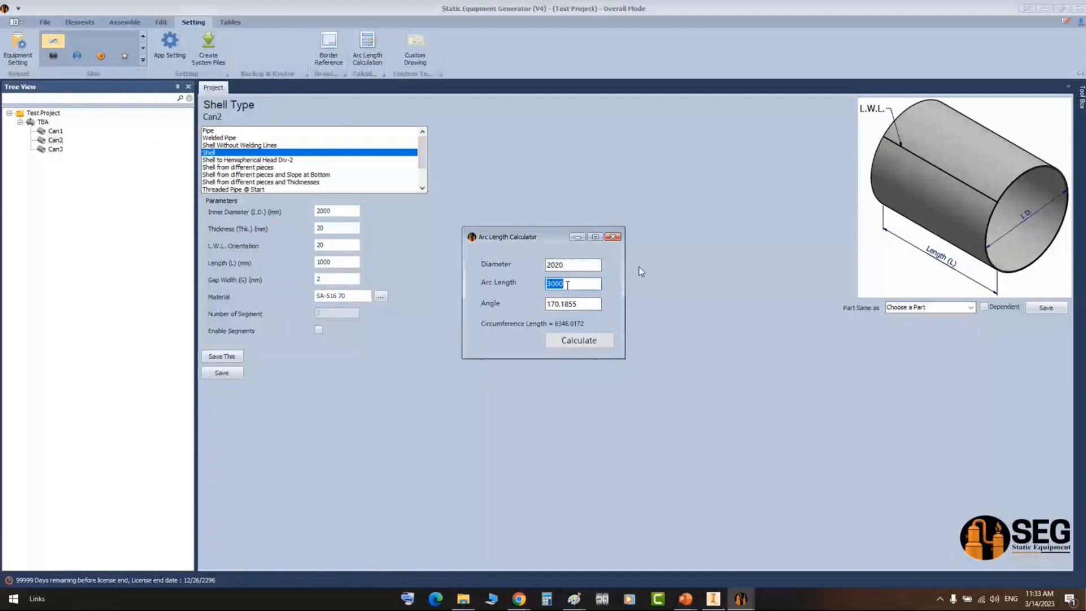
{"action": "key", "text": "Tab"}
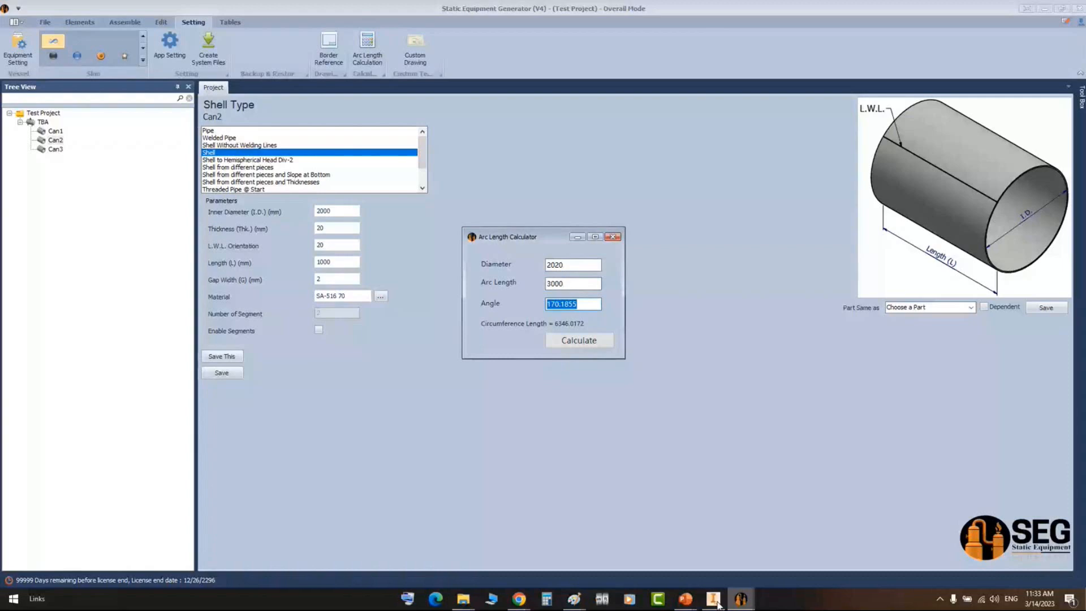
- Set Can2's L.W.L. orientation to 170, save it and regenerate the shell in Inventor, inspecting its weld line from several sides
{"action": "left_click", "coordinate": [291, 266]}
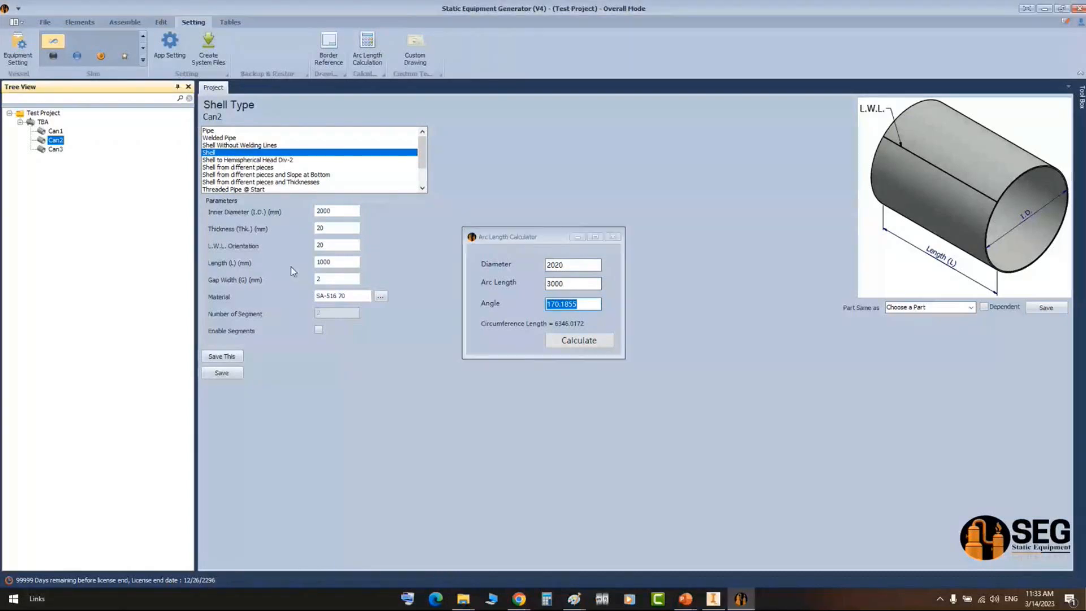
{"action": "left_click", "coordinate": [330, 245]}
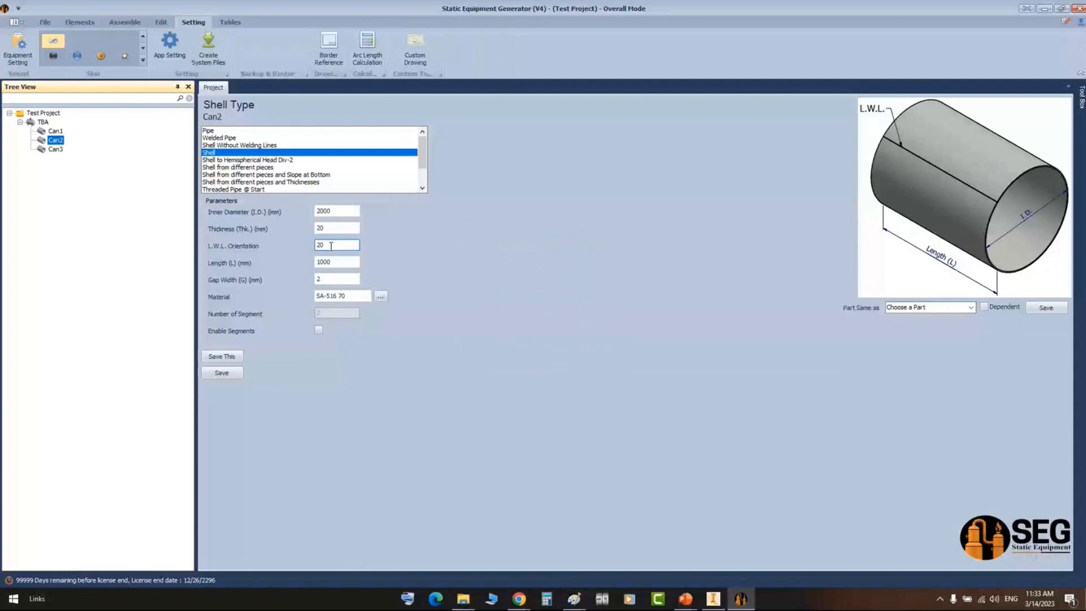
{"action": "left_click_drag", "start_coordinate": [331, 246], "coordinate": [425, 247]}
{"action": "type", "text": "170.1855"}
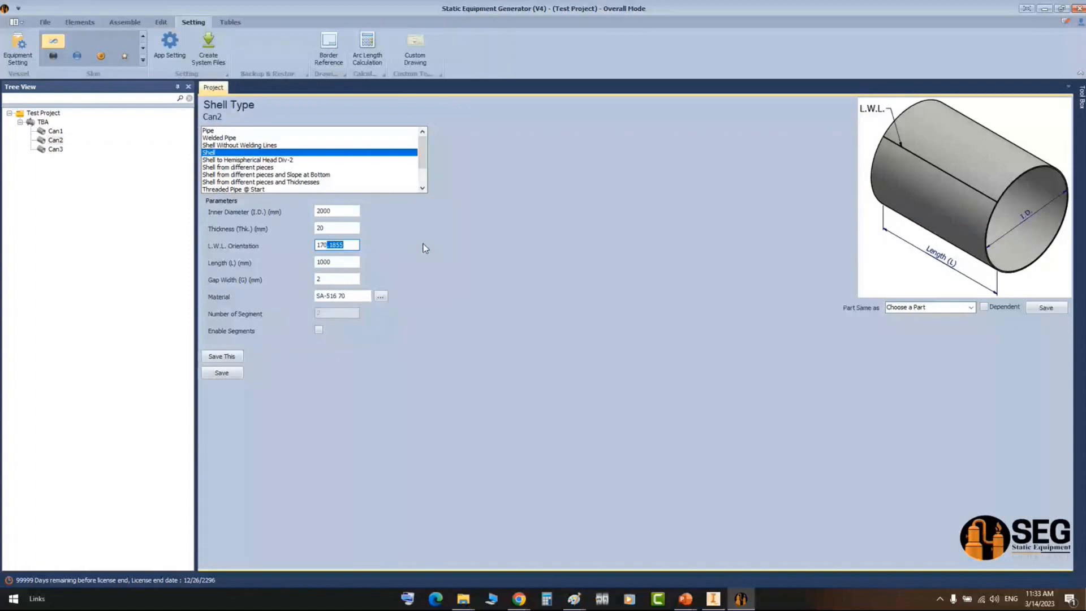
{"action": "key", "text": "ctrl+s"}
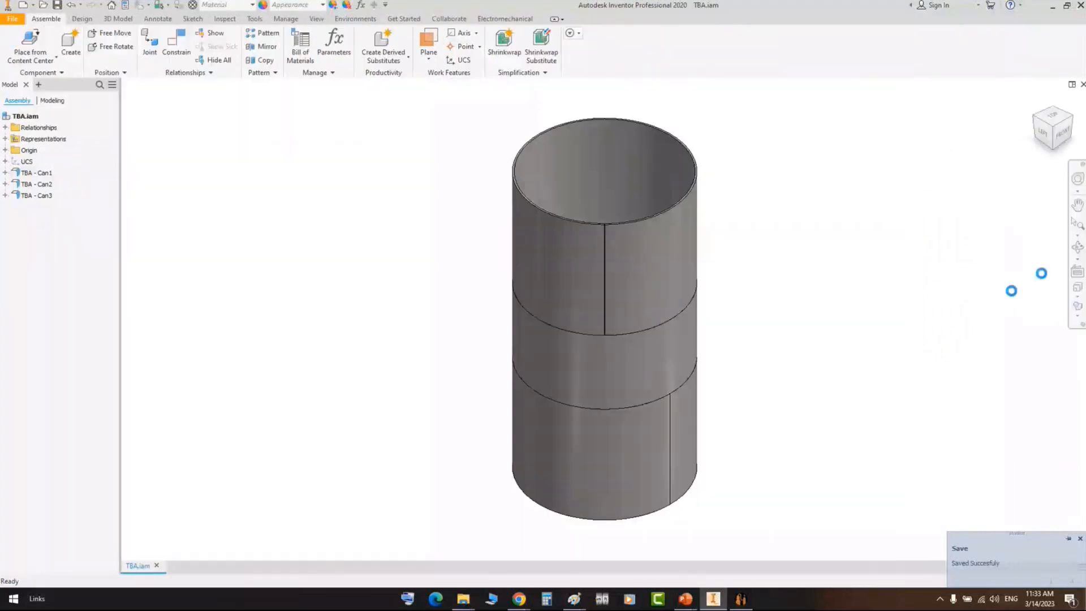
{"action": "key", "text": "F4"}
{"action": "left_click_drag", "start_coordinate": [1011, 290], "coordinate": [421, 244]}
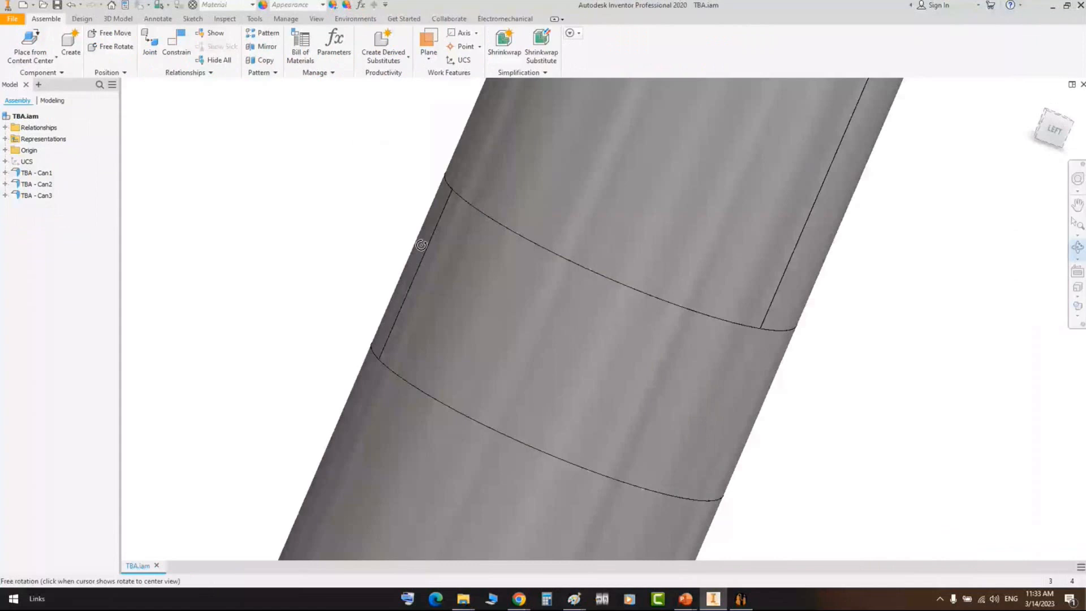
{"action": "key", "text": "F5"}
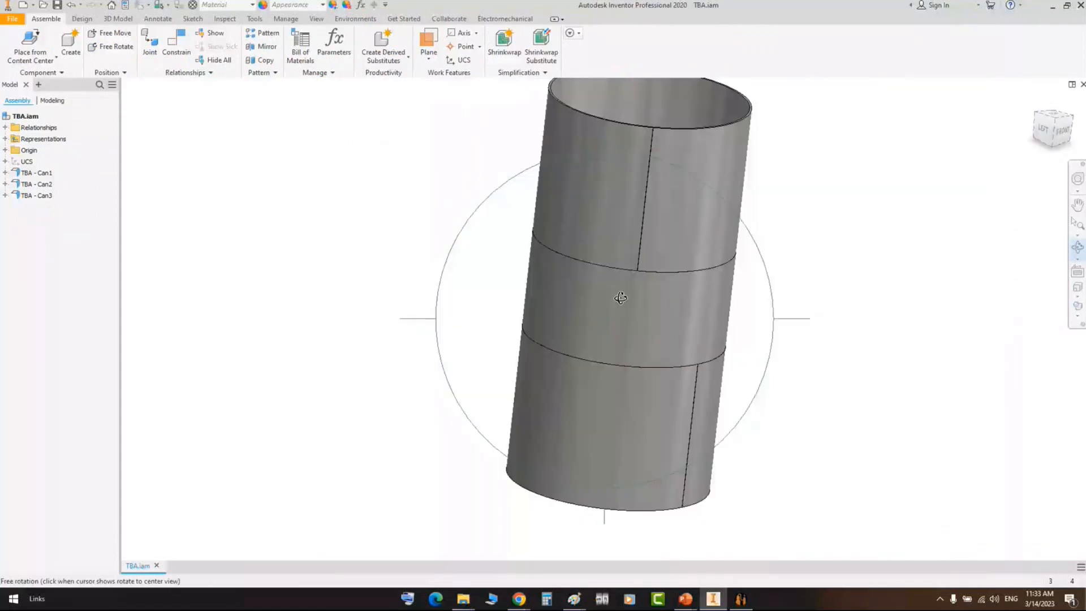
{"action": "left_click_drag", "start_coordinate": [621, 298], "coordinate": [703, 394]}
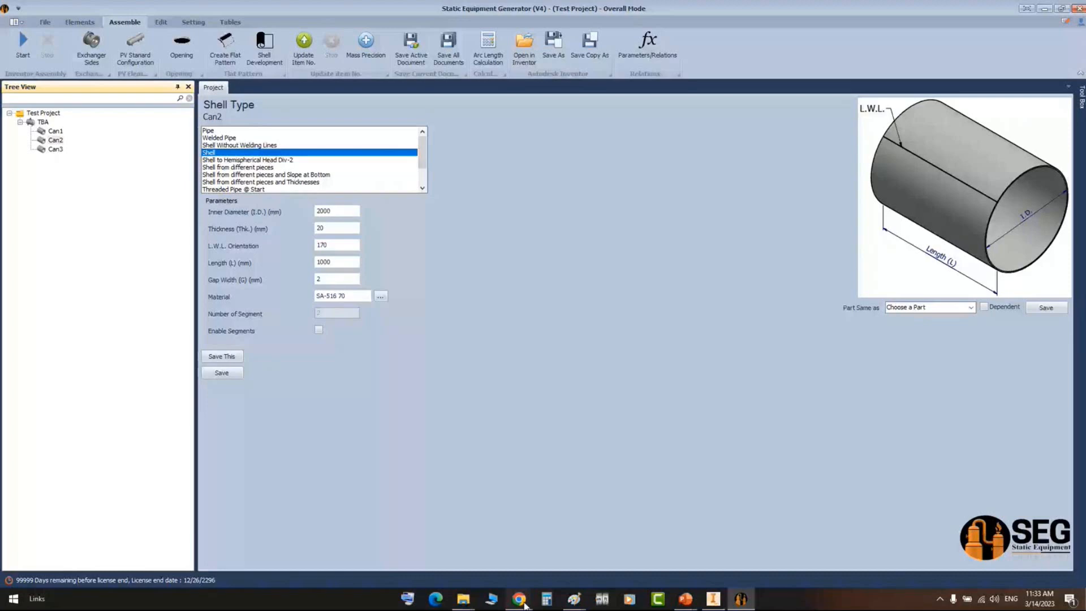
- Check the meeting chat in Teams, return to Static Equipment Generator and delete Can3 from the project
{"action": "left_click", "coordinate": [519, 601]}
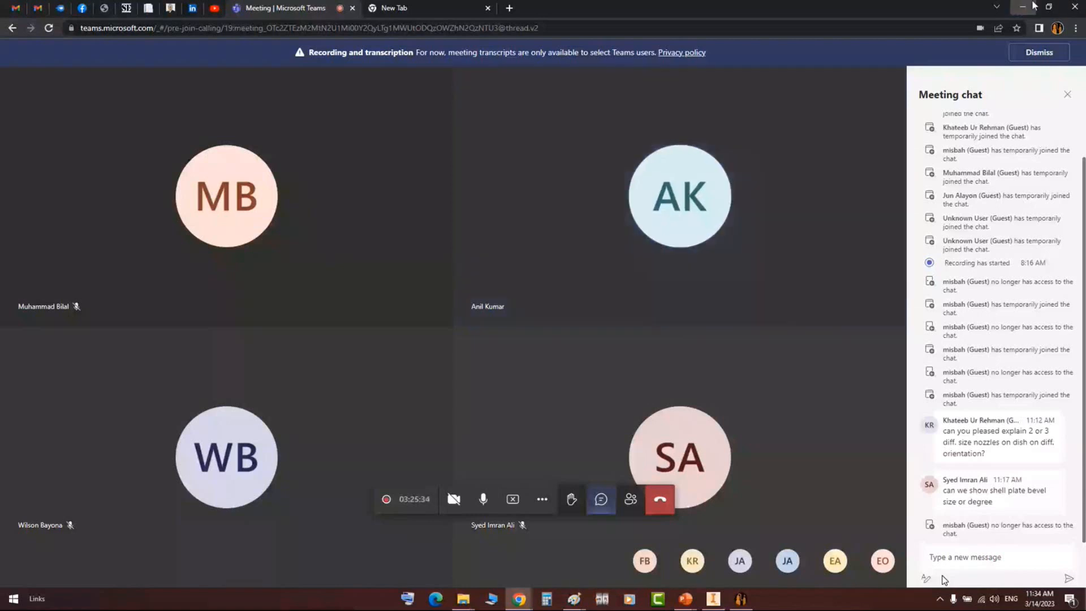
{"action": "left_click", "coordinate": [1032, 6]}
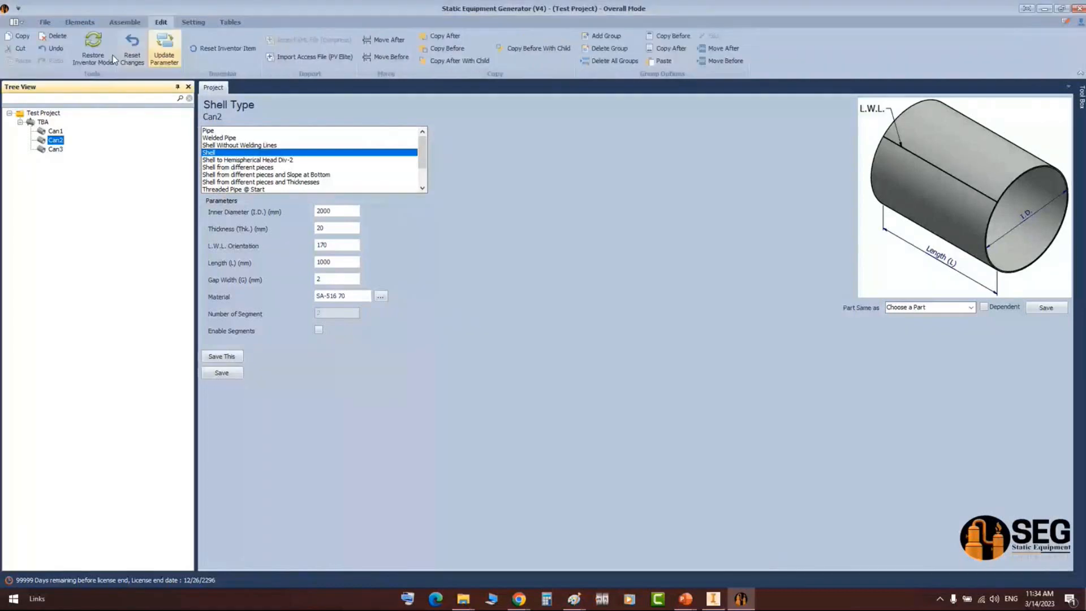
{"action": "left_click", "coordinate": [58, 150]}
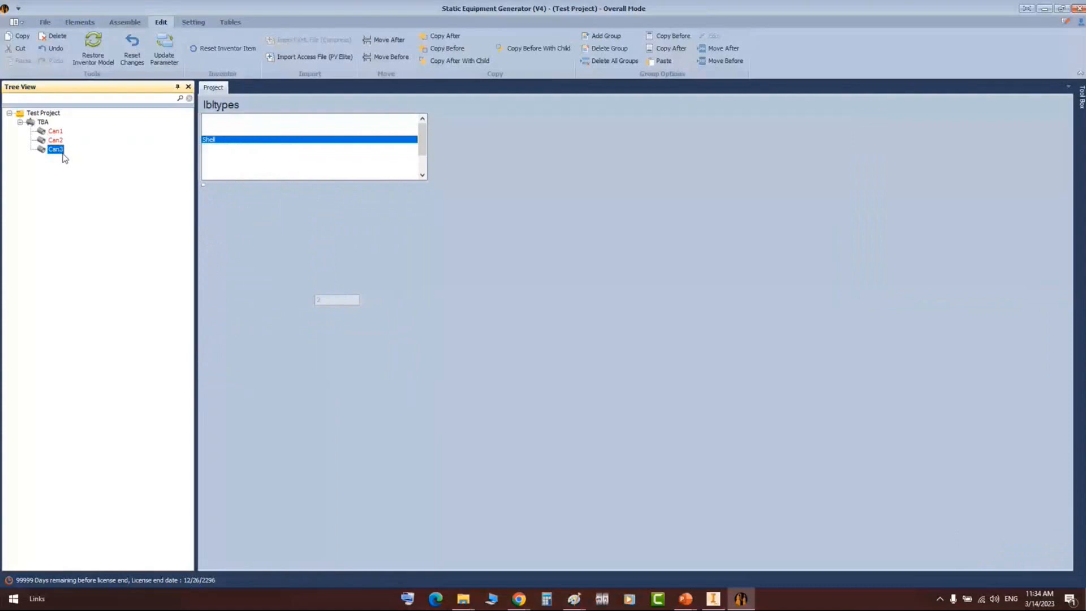
{"action": "key", "text": "Delete"}
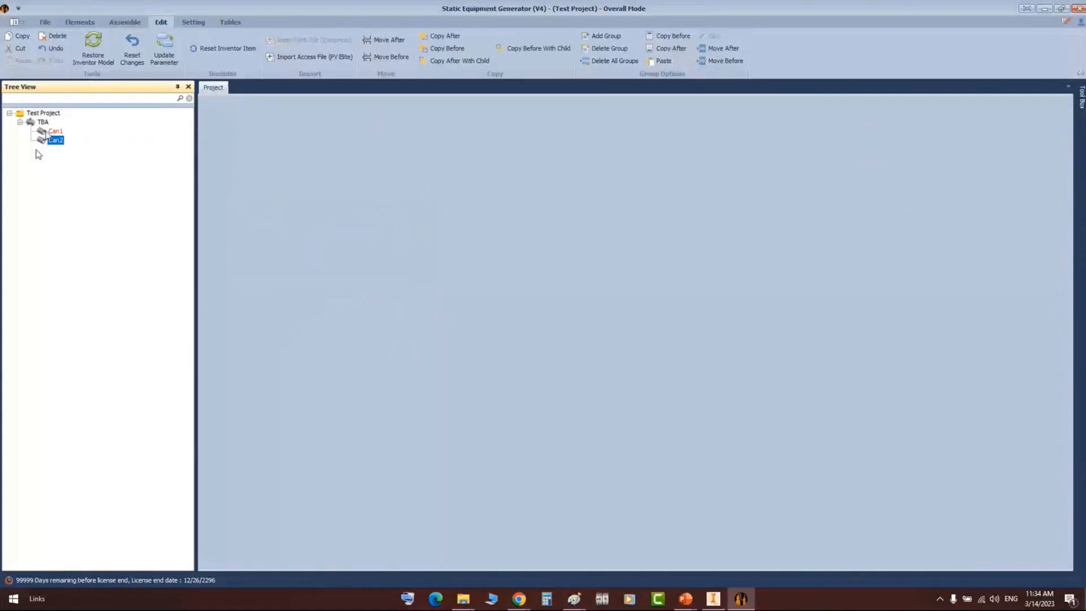
- Set Can1's inner diameter to 8000 mm and save the shell
{"action": "left_click", "coordinate": [56, 132]}
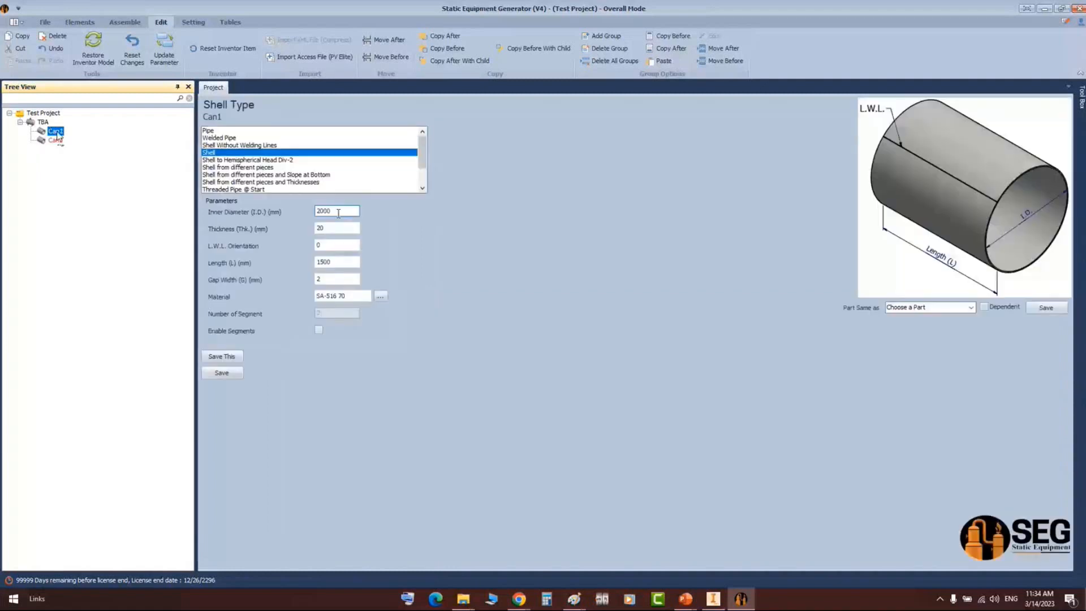
{"action": "double_click", "coordinate": [338, 211]}
{"action": "type", "text": "80"}
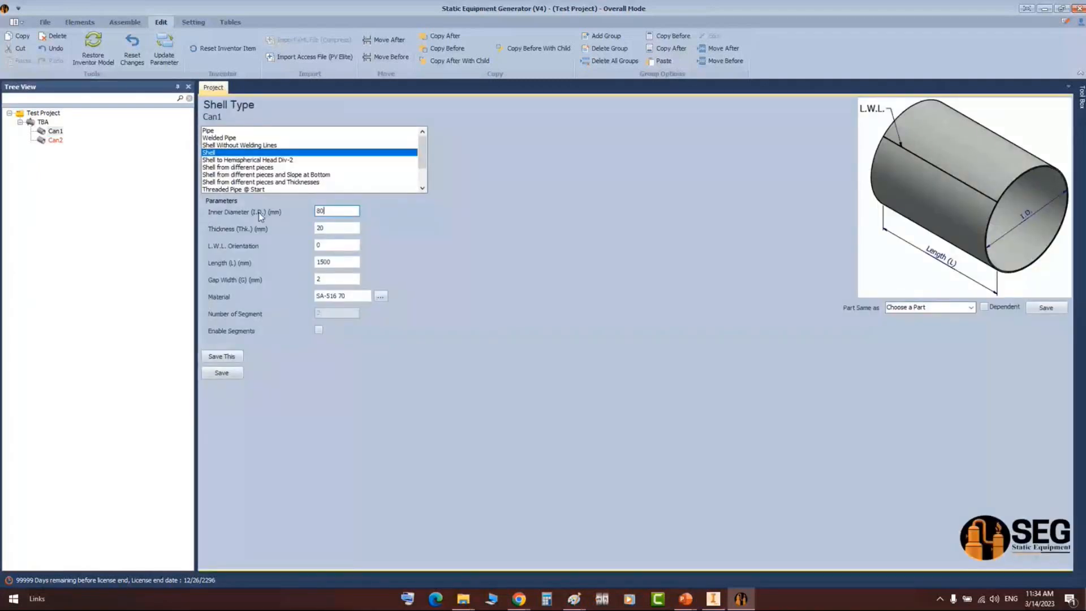
{"action": "type", "text": "00"}
{"action": "left_click", "coordinate": [223, 374]}
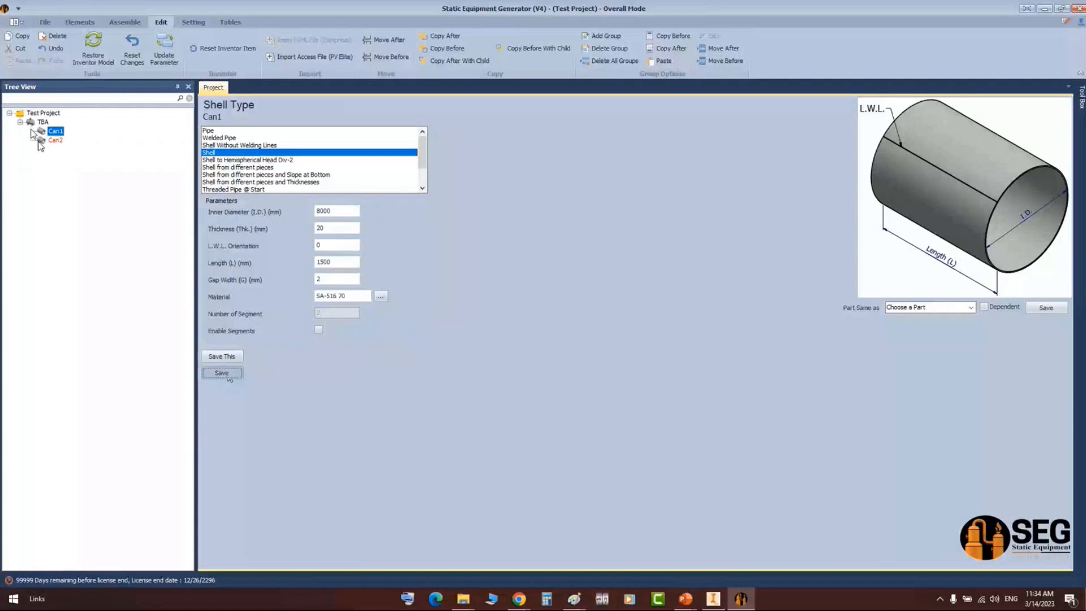
- Change Can2's type to Shell from different pieces, with a course height of 1500 mm and a thickness of 10 mm
{"action": "left_click", "coordinate": [55, 139]}
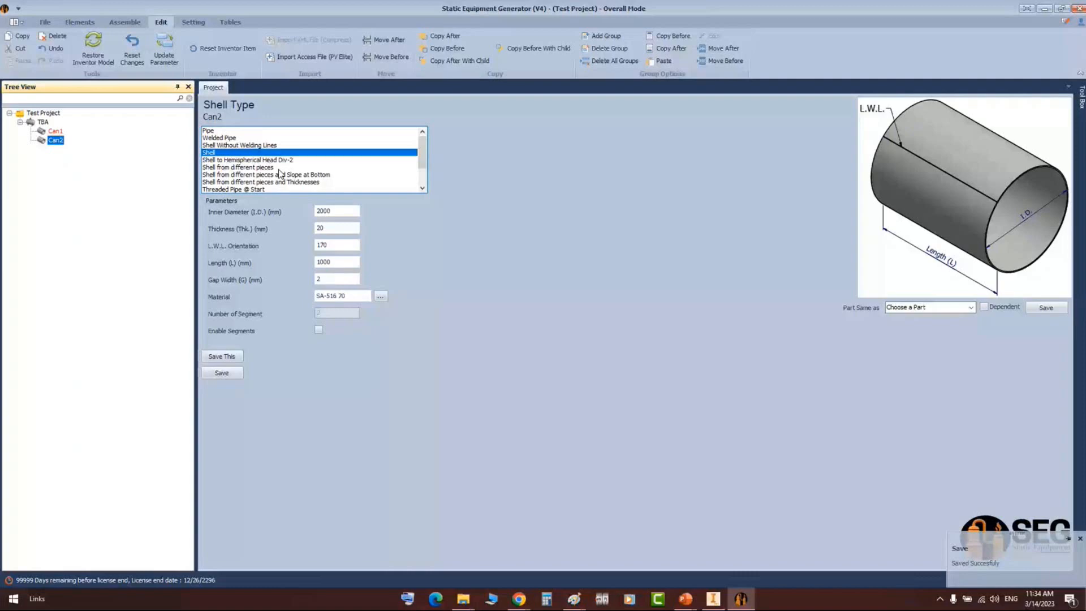
{"action": "left_click", "coordinate": [278, 168]}
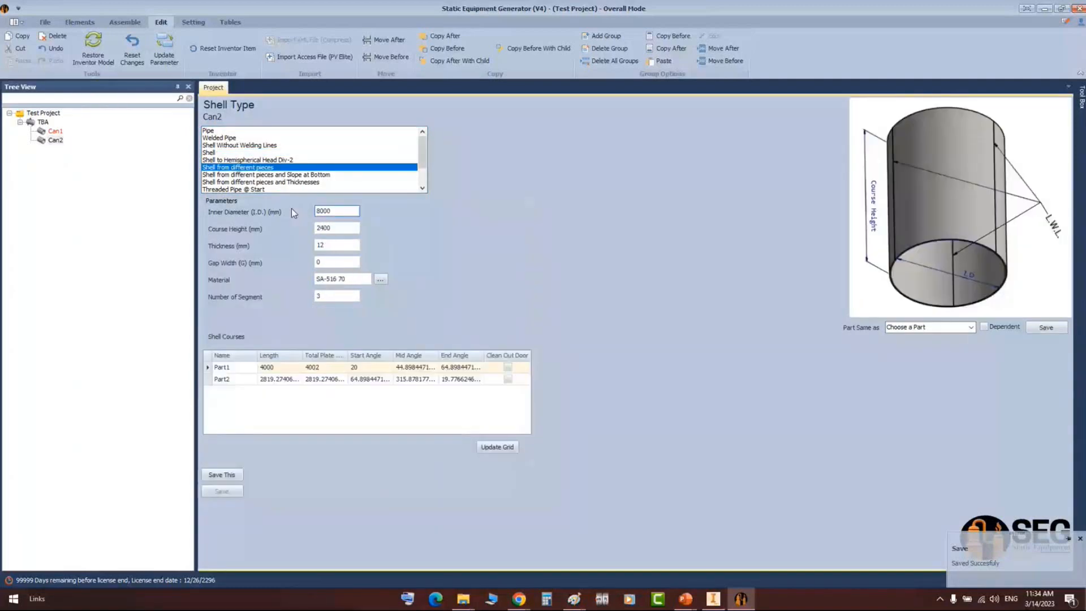
{"action": "key", "text": "Tab"}
{"action": "key", "text": "Tab"}
{"action": "key", "text": "Tab"}
{"action": "key", "text": "Tab"}
{"action": "key", "text": "Tab"}
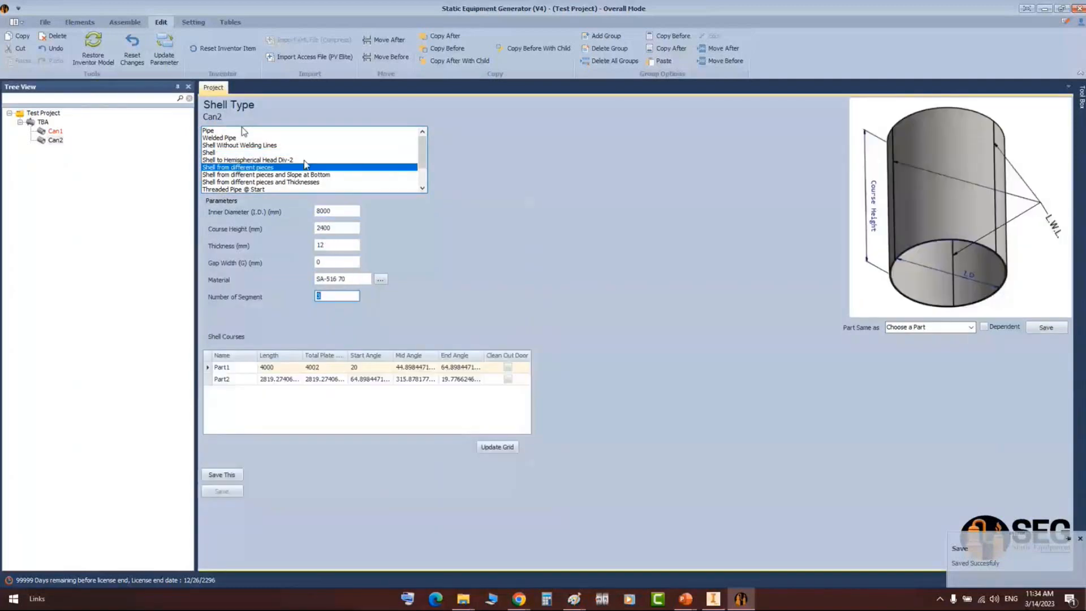
{"action": "key", "text": "Tab"}
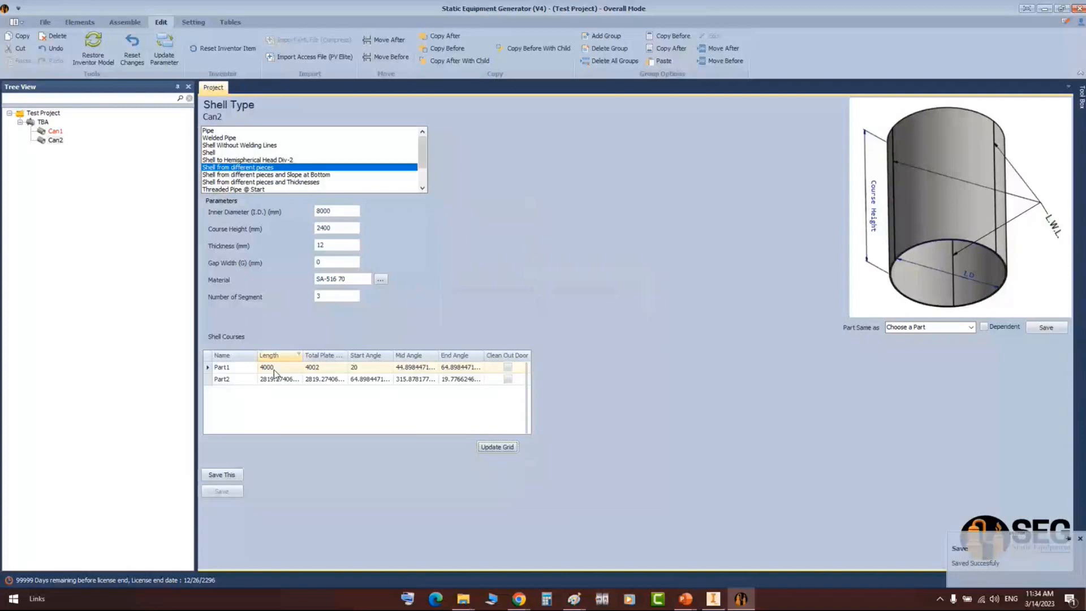
{"action": "left_click", "coordinate": [288, 226]}
{"action": "type", "text": "1500"}
{"action": "key", "text": "Tab"}
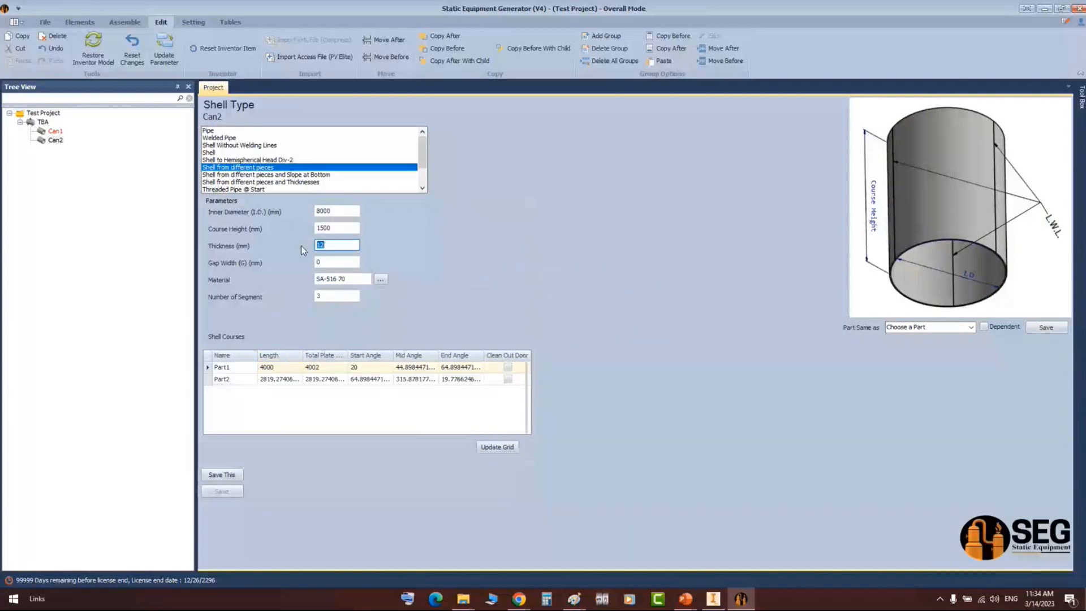
{"action": "type", "text": "10"}
{"action": "key", "text": "Tab"}
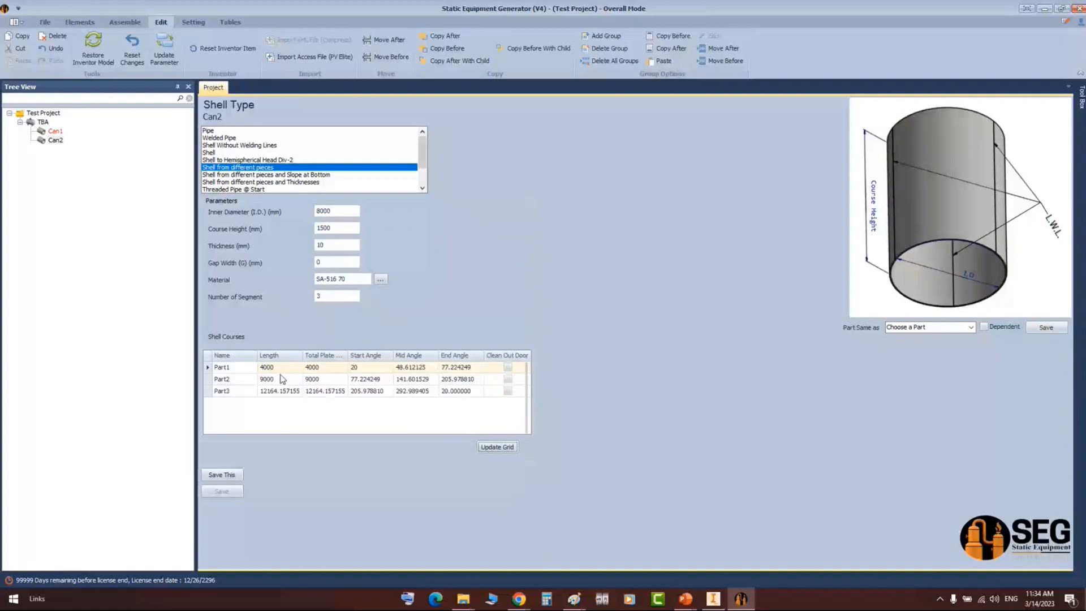
- Set the shell course lengths of Can2 to 6000 for Part1 and 5000 for Part3, and save Can2
{"action": "left_click", "coordinate": [266, 367]}
{"action": "type", "text": "600"}
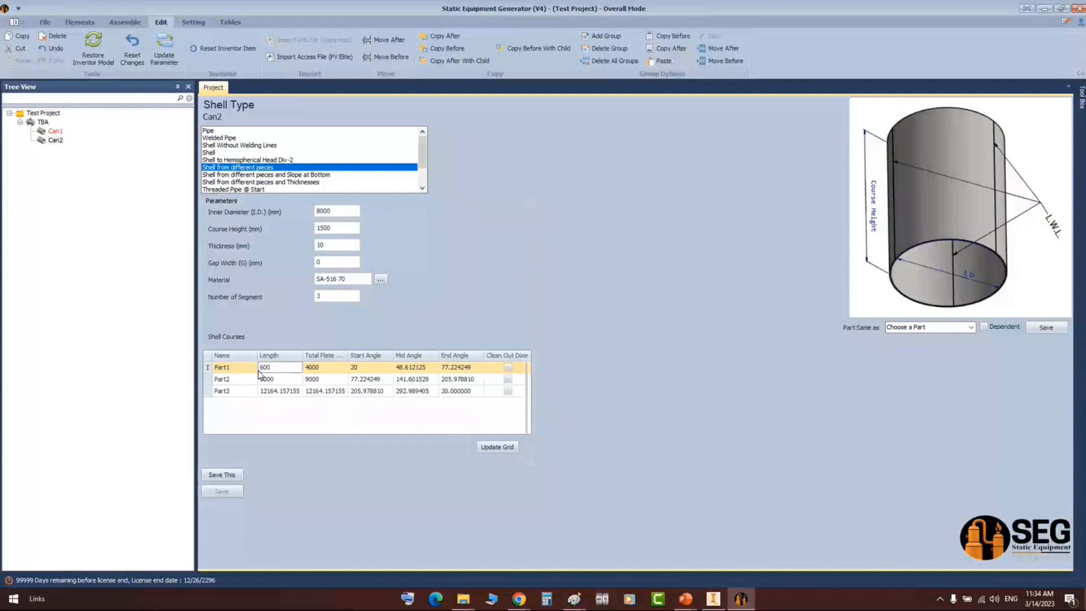
{"action": "type", "text": "0"}
{"action": "key", "text": "Return"}
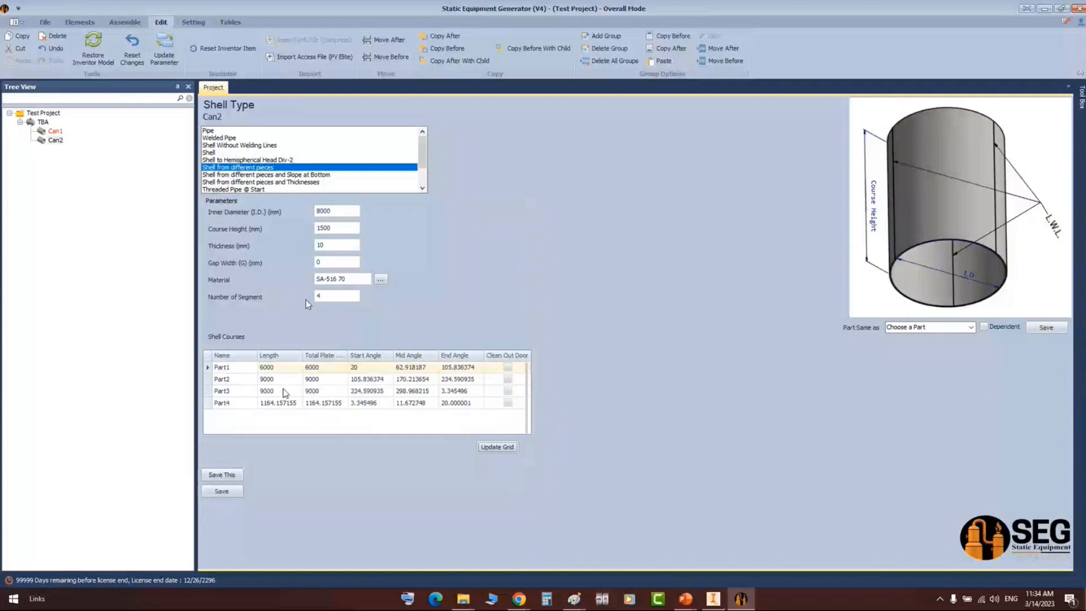
{"action": "left_click", "coordinate": [284, 391]}
{"action": "type", "text": "5000"}
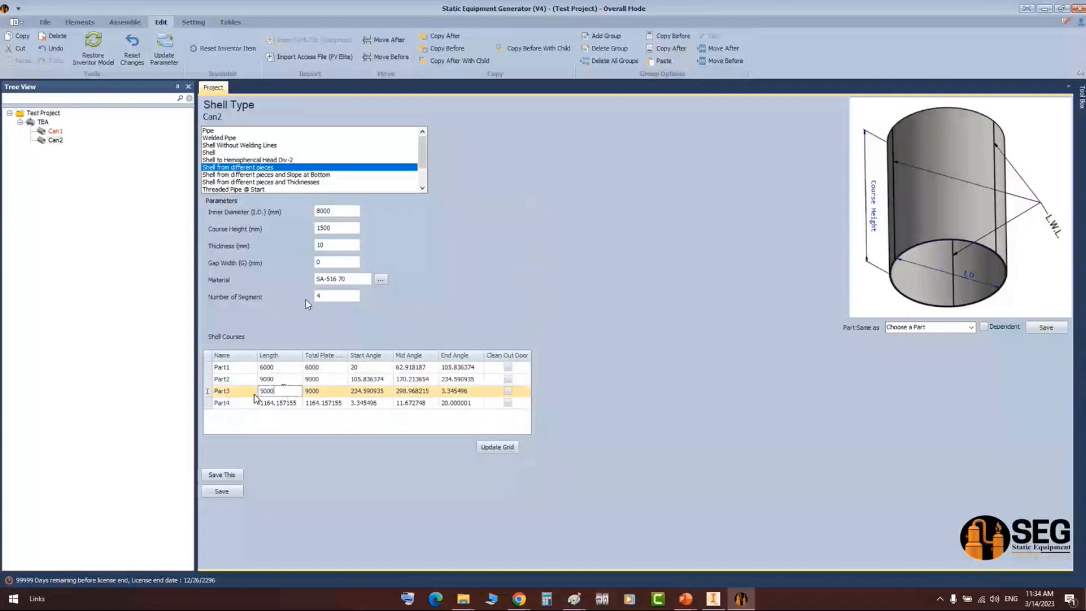
{"action": "key", "text": "Return"}
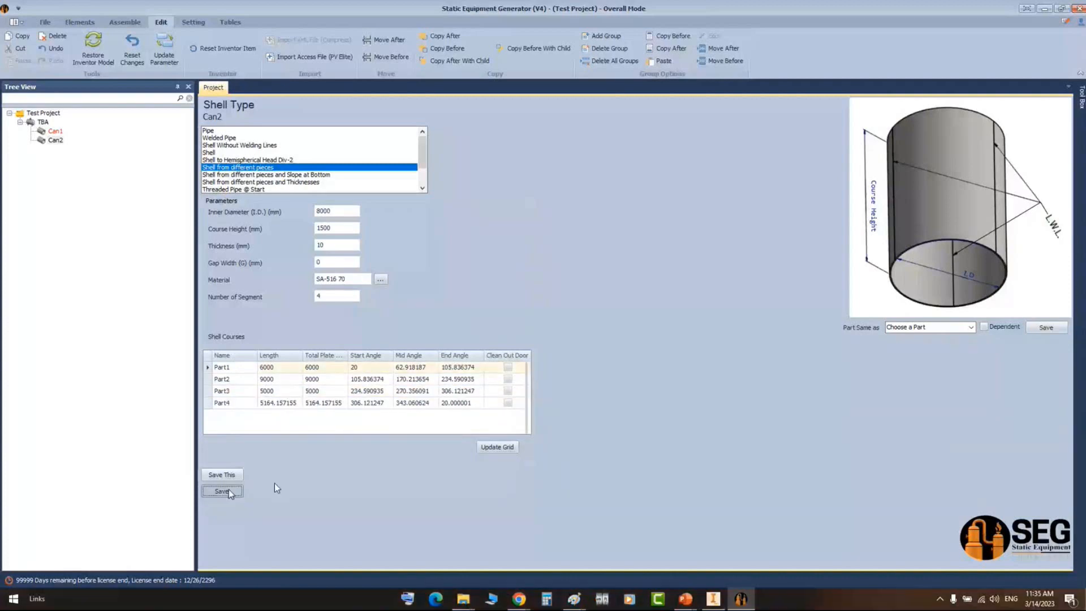
{"action": "left_click", "coordinate": [229, 492]}
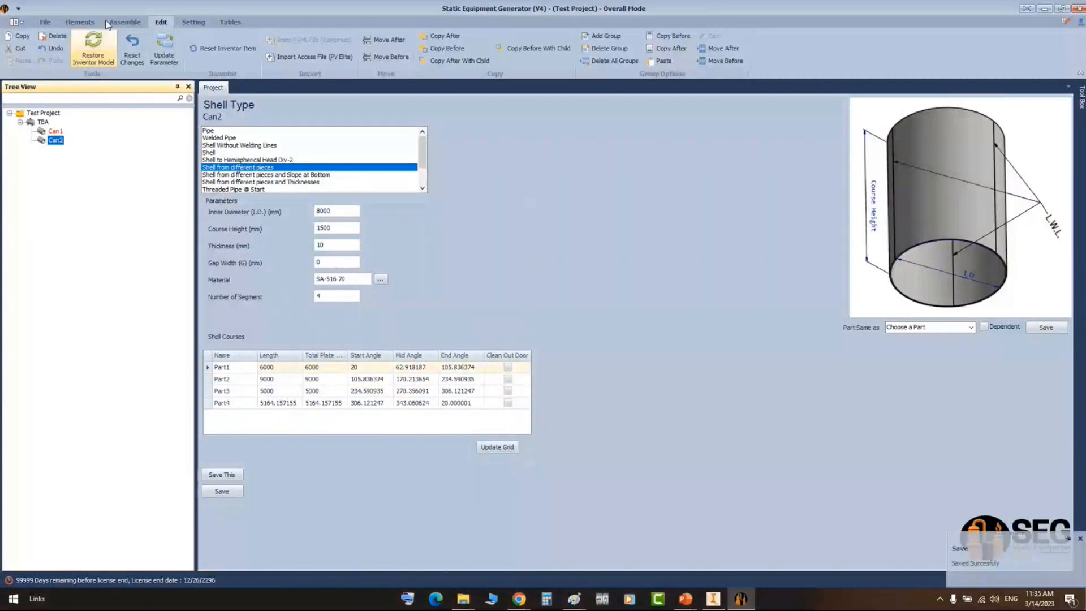
- Regenerate the assembly in Inventor and inspect the weld lines of both shells from several sides
{"action": "left_click", "coordinate": [108, 24]}
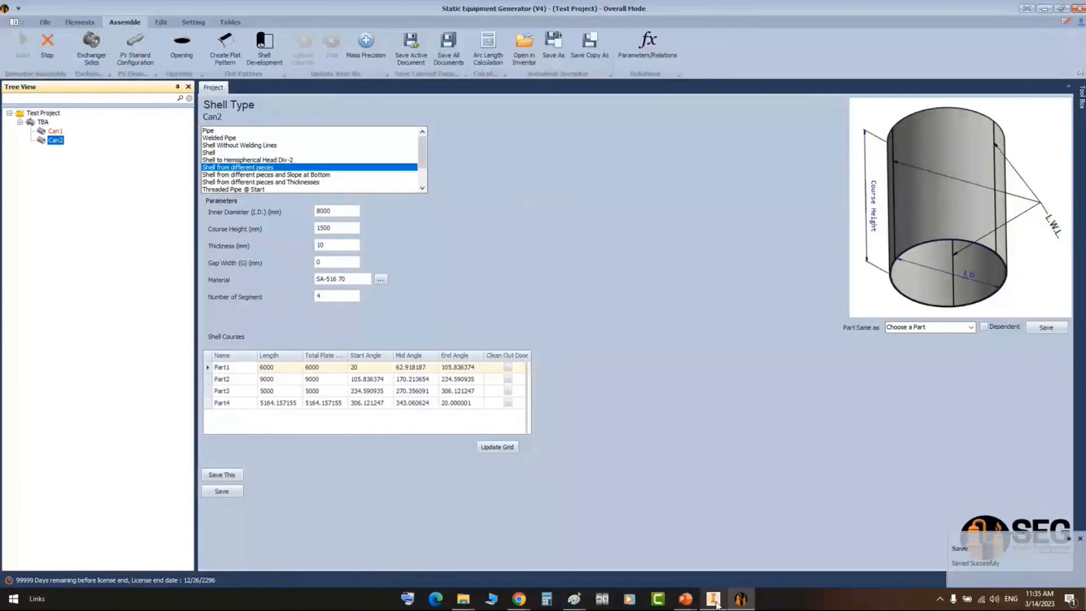
{"action": "left_click", "coordinate": [714, 600]}
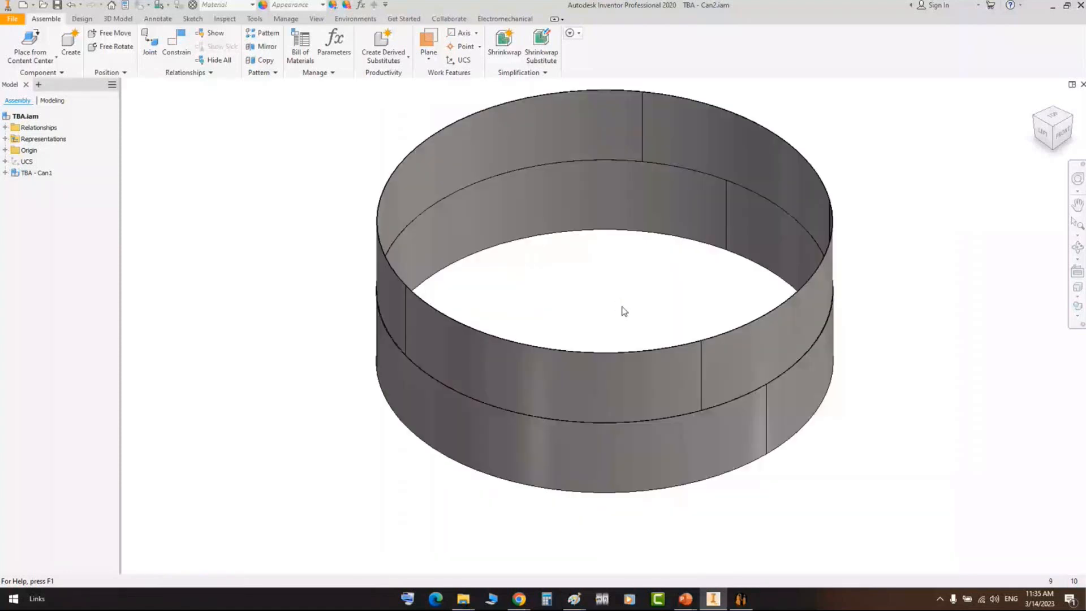
{"action": "key", "text": "F4"}
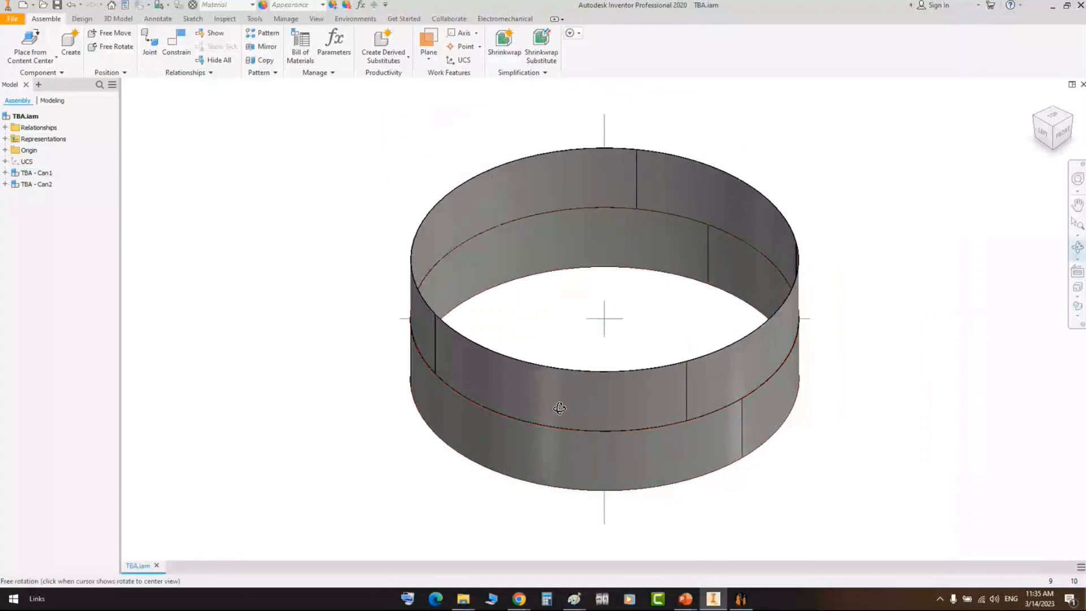
{"action": "left_click_drag", "start_coordinate": [560, 407], "coordinate": [757, 386]}
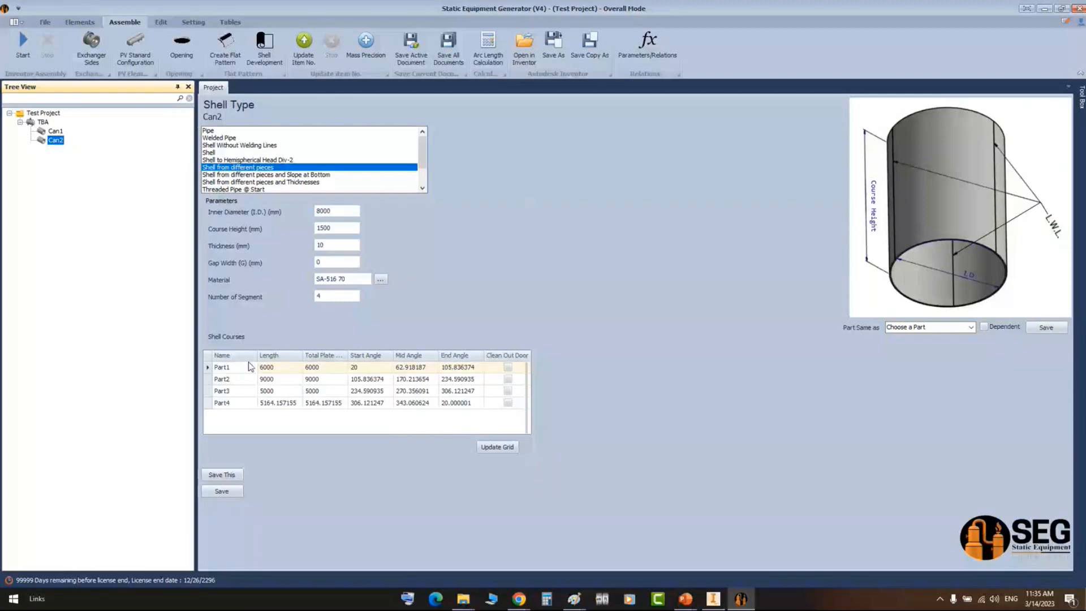
- Review the start angles of Part1 and Part2 in Can2's shell course table in Static Equipment Generator
{"action": "left_click", "coordinate": [357, 366]}
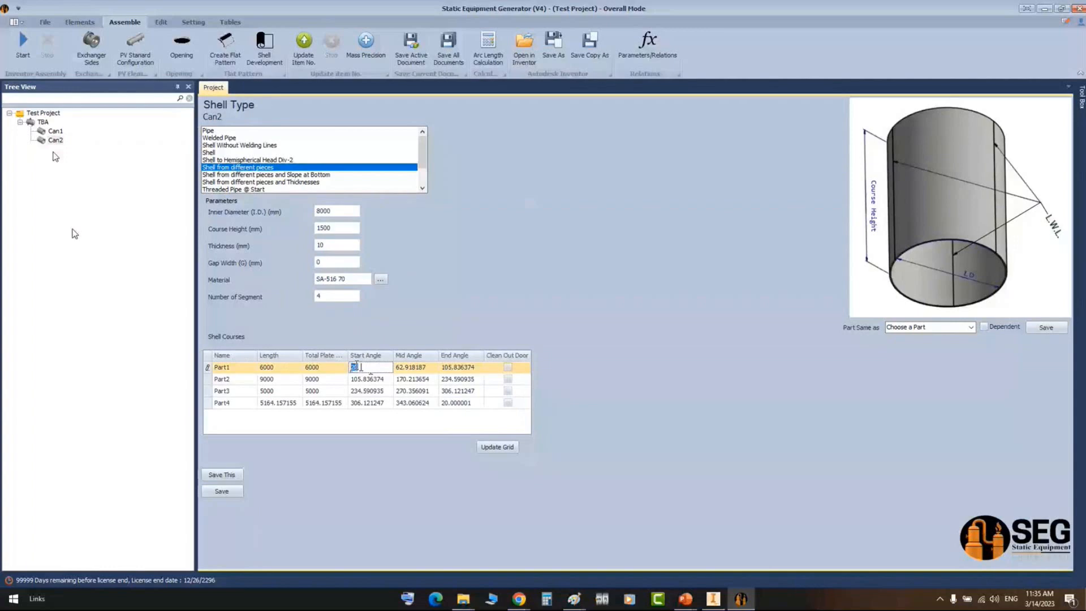
{"action": "left_click", "coordinate": [354, 380]}
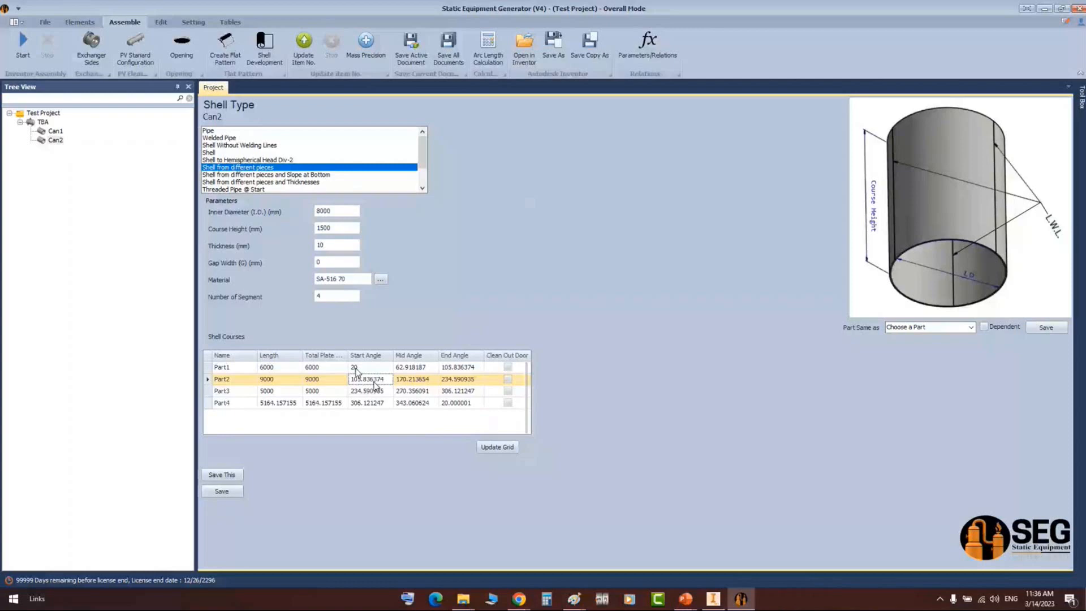
{"action": "left_click", "coordinate": [354, 367]}
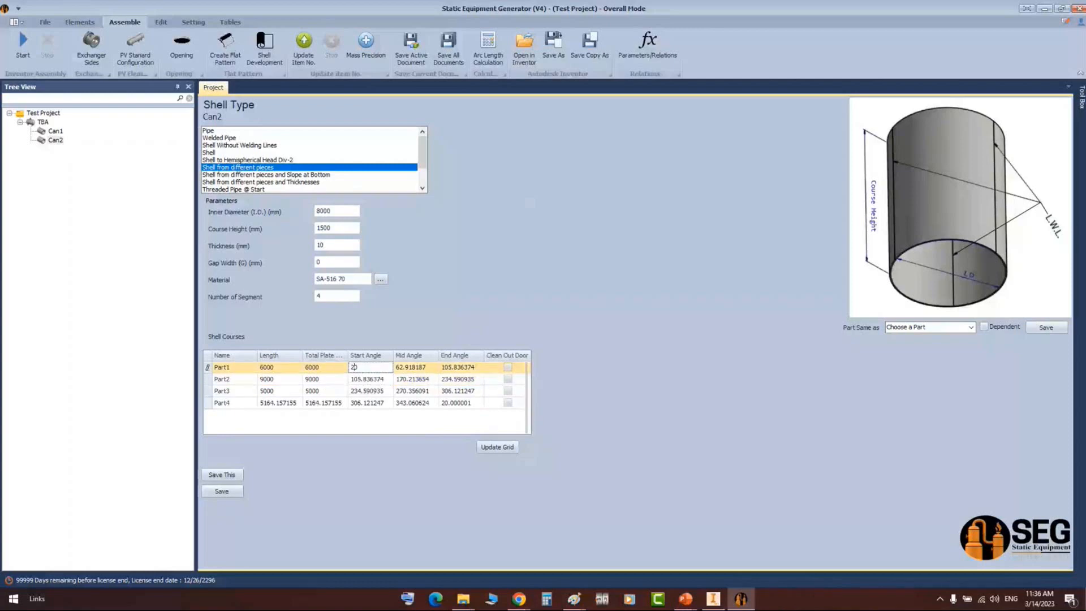
- Switch to Paint and outline Part2's end angle and Part3's start angle with blue rectangles on the Shell Courses screenshot
{"action": "left_click", "coordinate": [574, 598]}
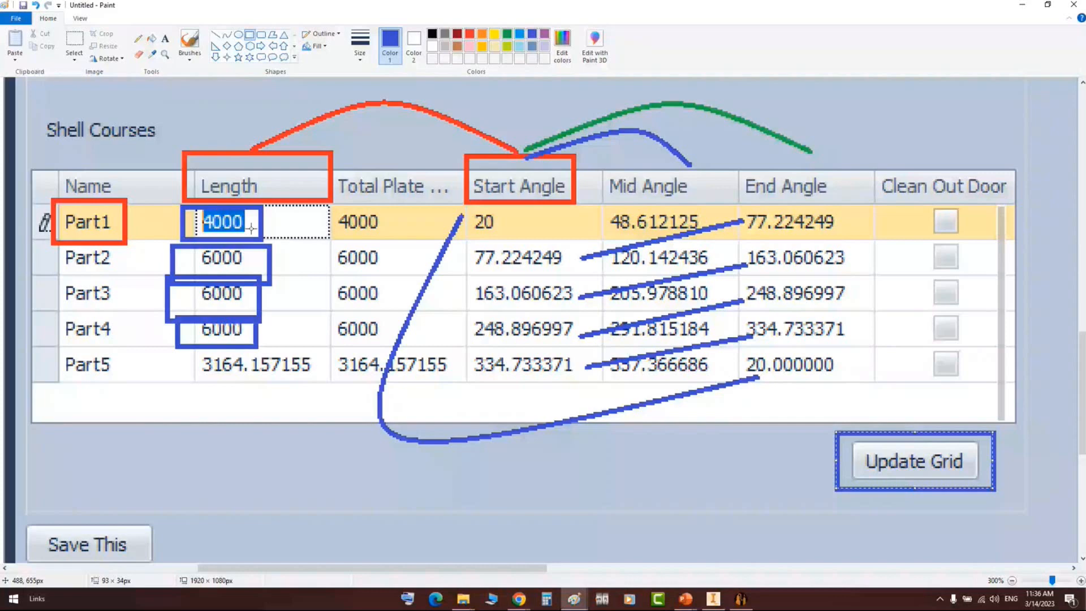
{"action": "left_click_drag", "start_coordinate": [742, 241], "coordinate": [854, 275]}
{"action": "left_click_drag", "start_coordinate": [464, 272], "coordinate": [604, 313]}
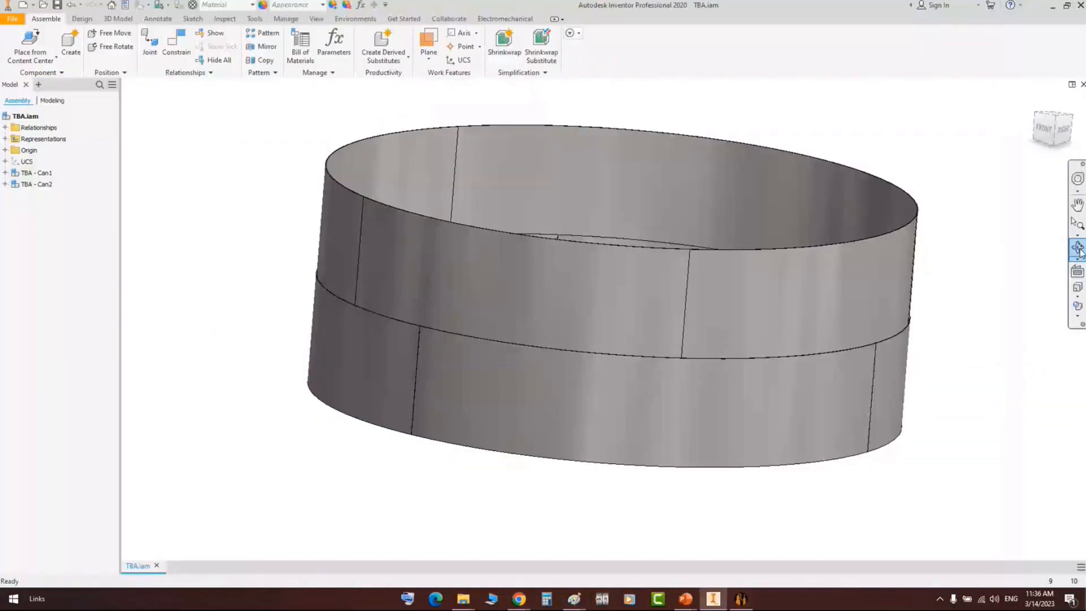
- Inspect the weld line offsets between the two shells in Inventor and check Can1's L.W.L. orientation in Static Equipment Generator
{"action": "left_click", "coordinate": [1078, 250]}
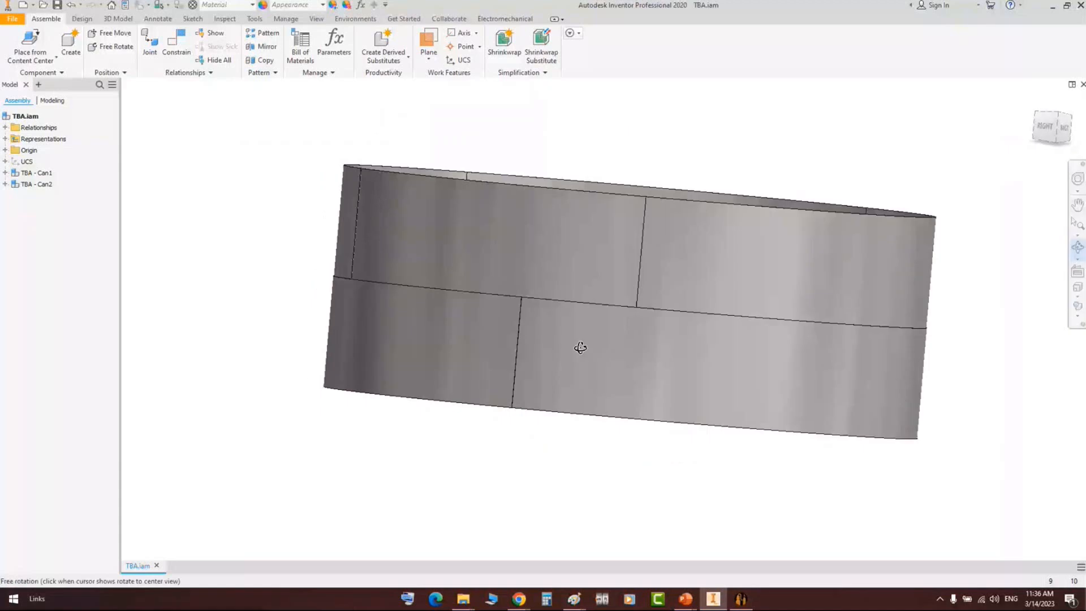
{"action": "left_click_drag", "start_coordinate": [581, 347], "coordinate": [761, 577]}
{"action": "left_click", "coordinate": [751, 595]}
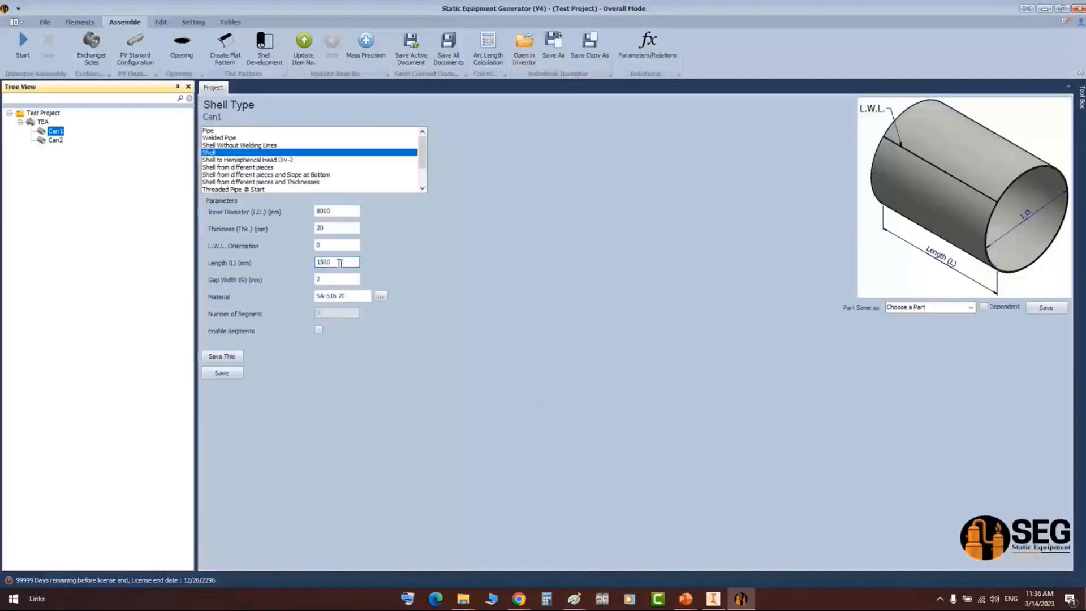
{"action": "left_click", "coordinate": [322, 245]}
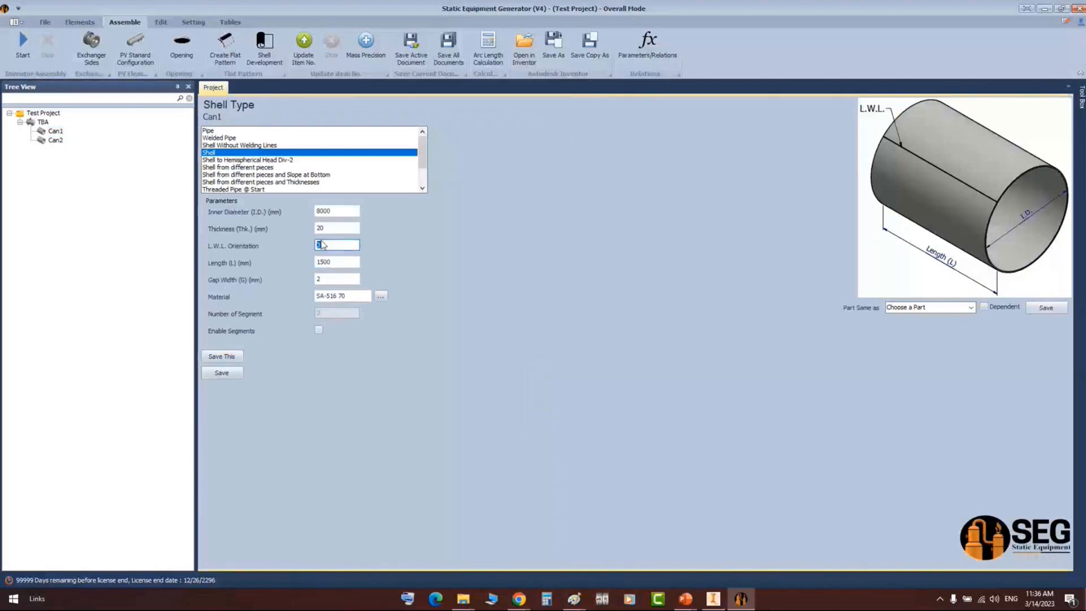
- Set the start angle of Can2's Part1 to 0, update the grid, save it and regenerate the assembly in Inventor
{"action": "left_click", "coordinate": [55, 139]}
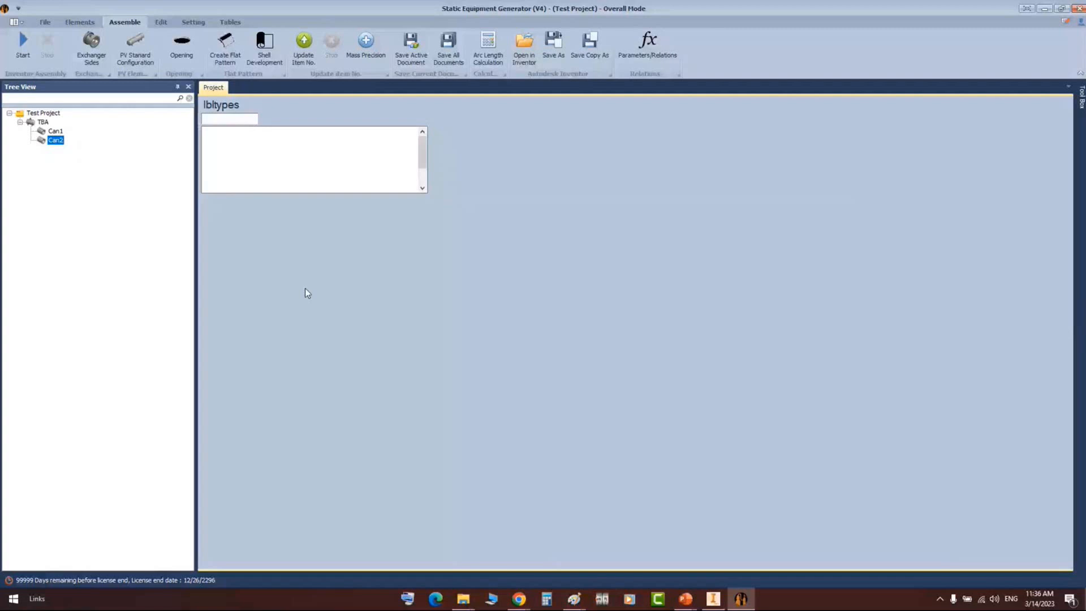
{"action": "left_click", "coordinate": [351, 367]}
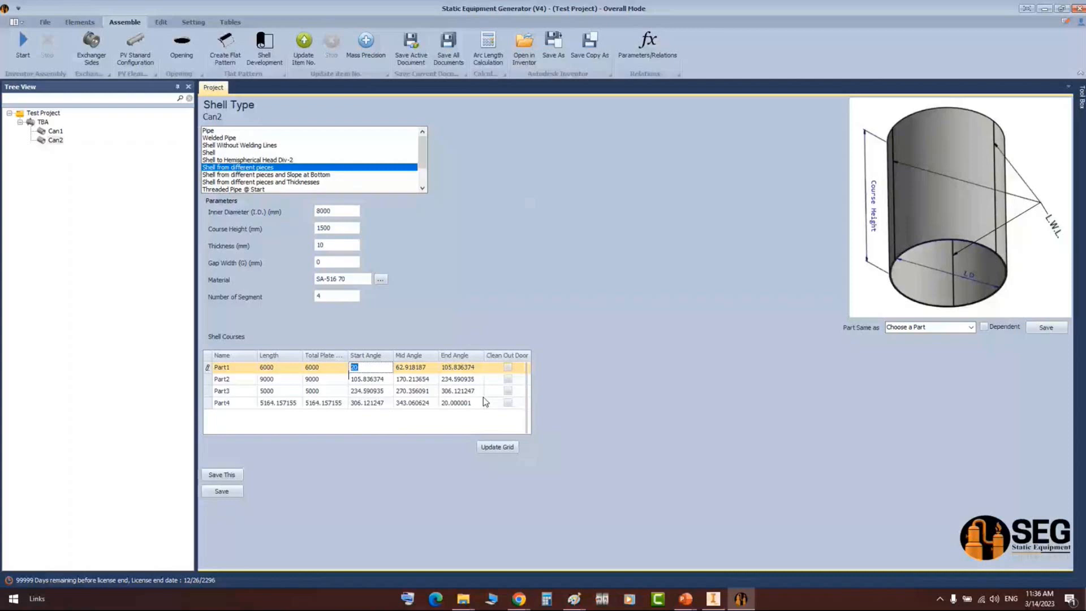
{"action": "type", "text": "0"}
{"action": "left_click", "coordinate": [505, 448]}
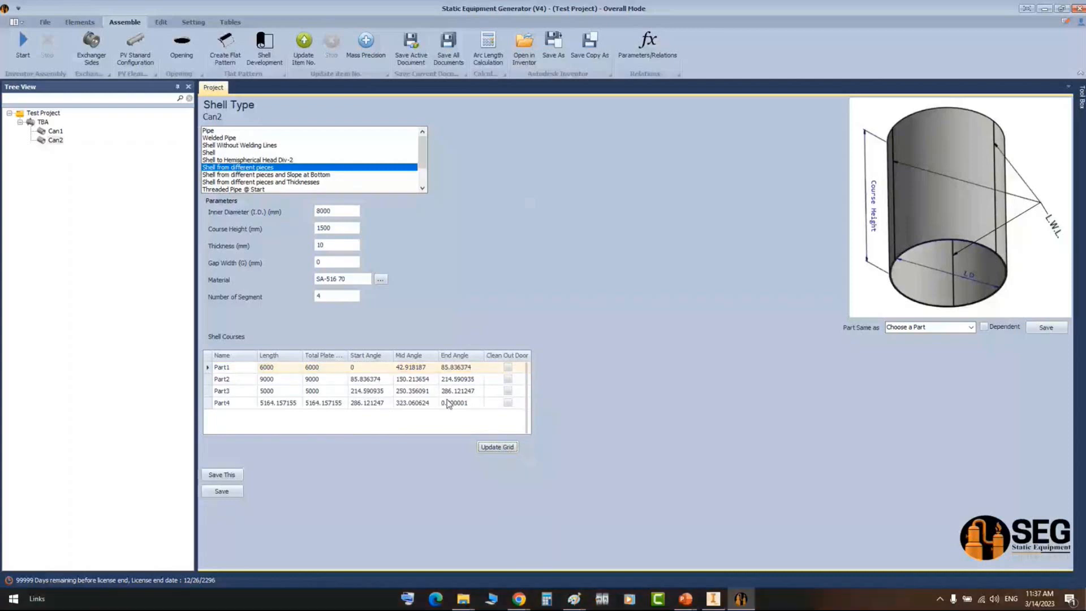
{"action": "left_click", "coordinate": [24, 50]}
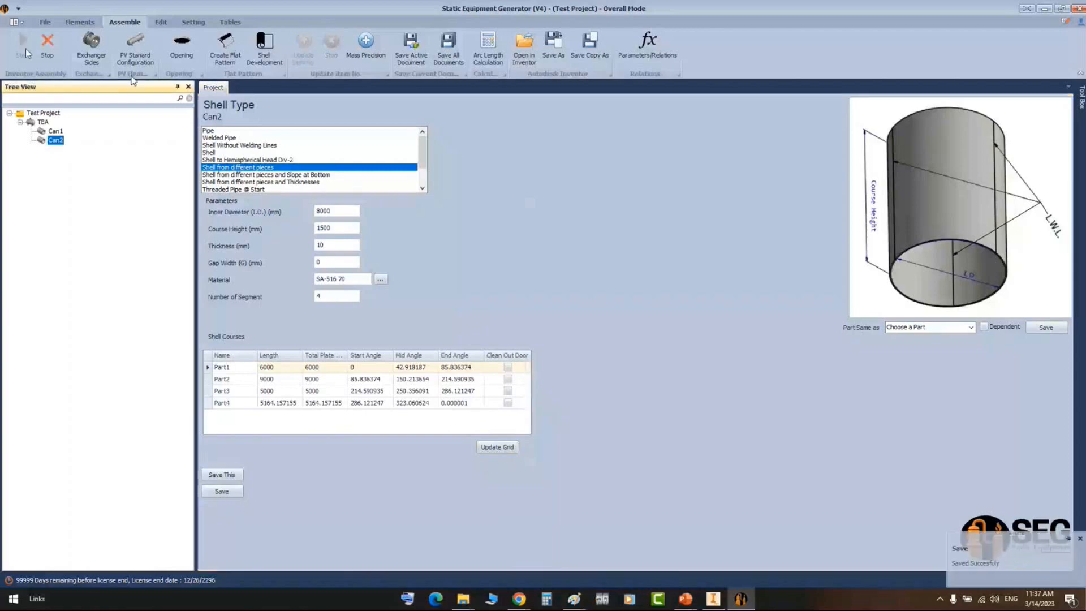
{"action": "left_click", "coordinate": [713, 598]}
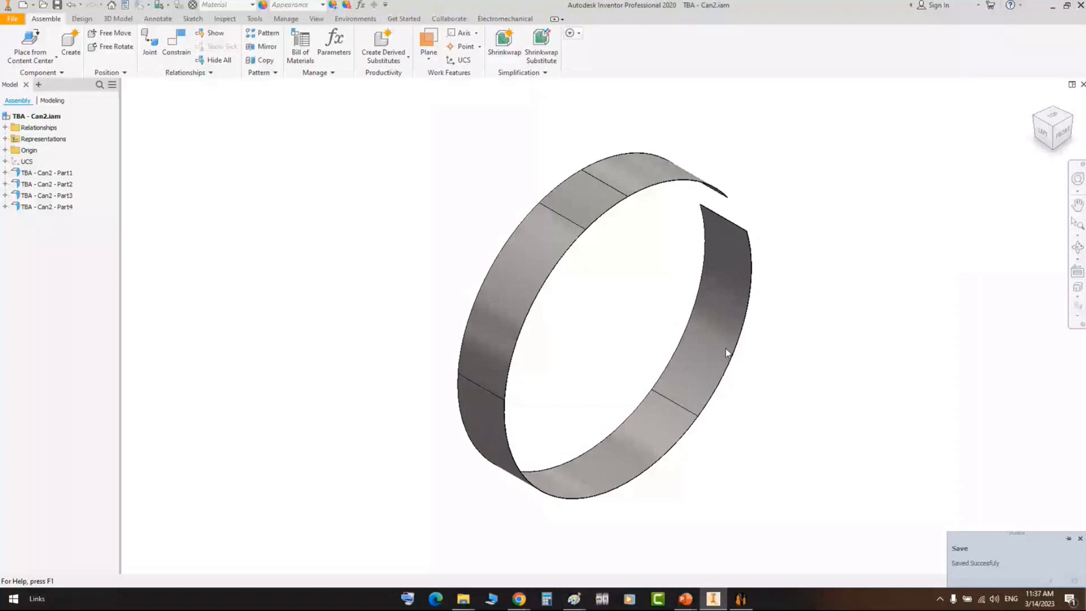
- Inspect the weld lines of Can1 and Can2 from several sides in the TBA assembly, including where they meet at the joint
{"action": "left_click", "coordinate": [725, 348]}
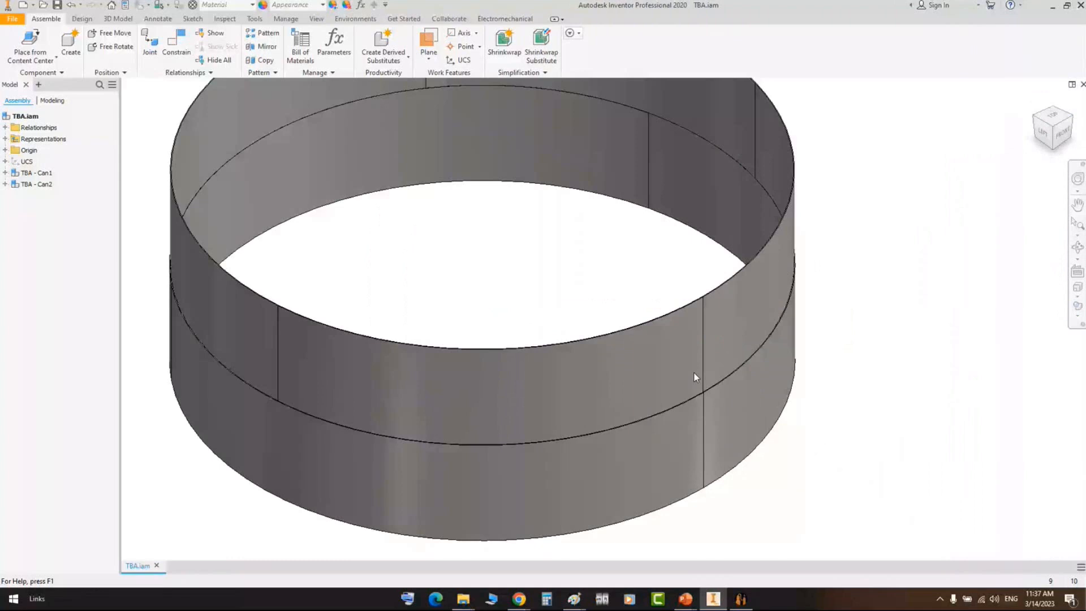
{"action": "scroll", "coordinate": [695, 377], "scroll_direction": "down", "scroll_amount": 10}
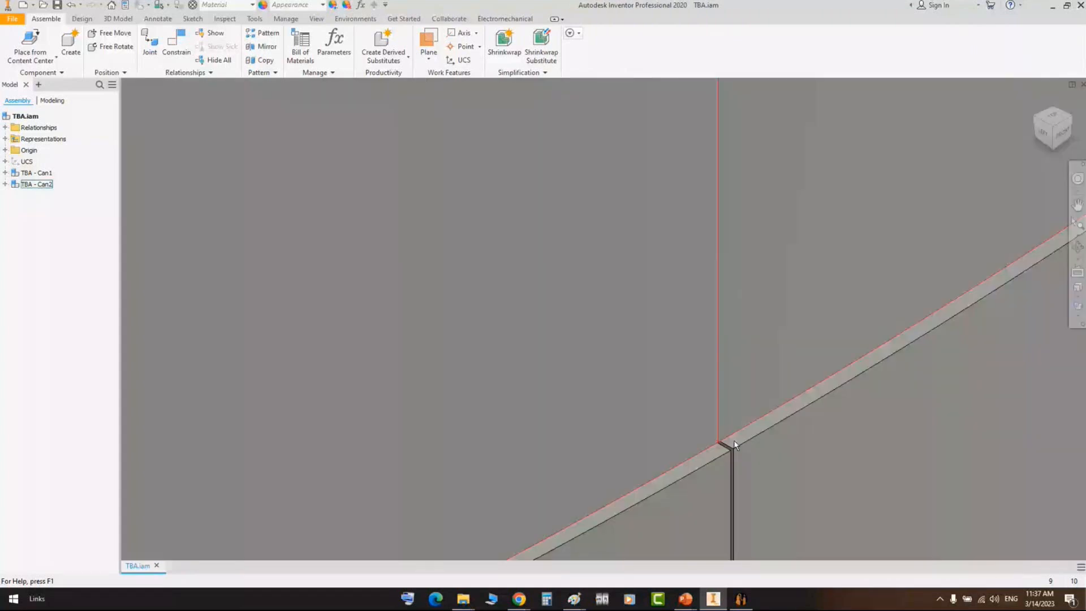
{"action": "key", "text": "Home"}
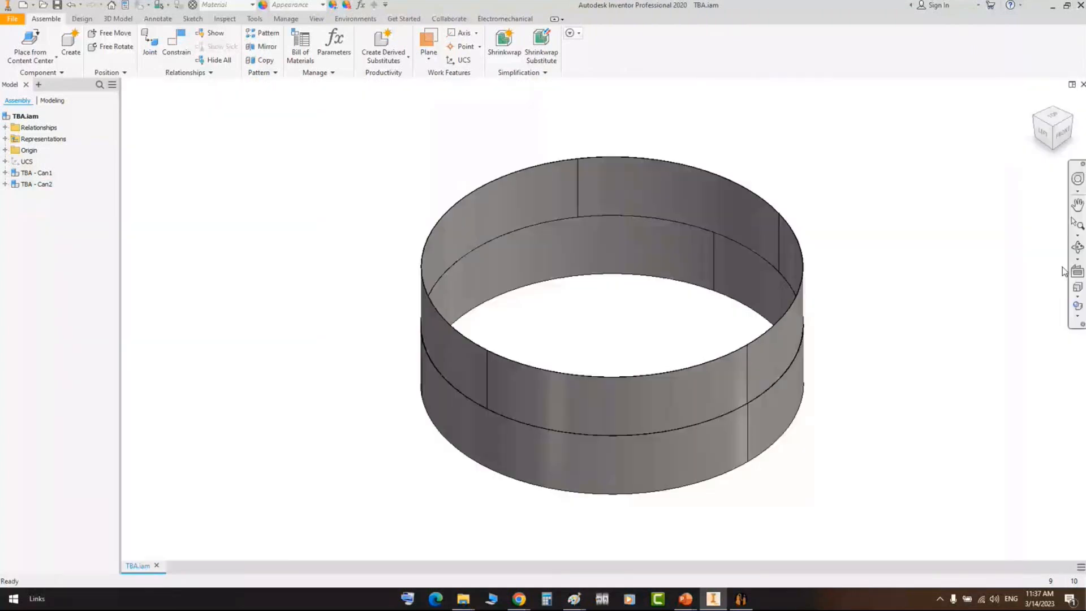
{"action": "left_click", "coordinate": [1078, 247]}
{"action": "left_click_drag", "start_coordinate": [705, 390], "coordinate": [814, 374]}
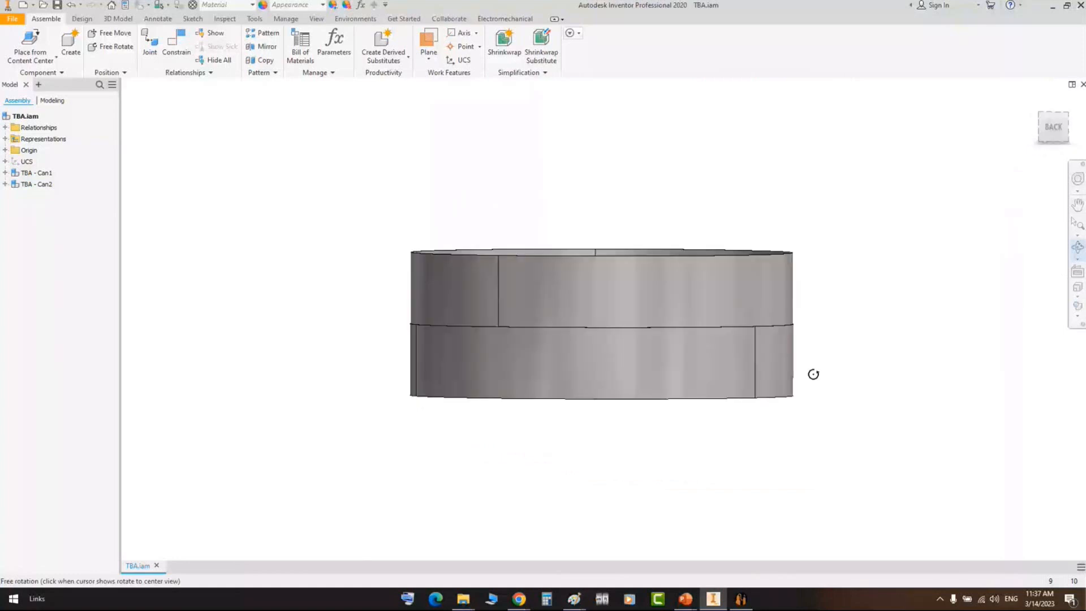
{"action": "left_click_drag", "start_coordinate": [813, 374], "coordinate": [565, 498]}
- Switch to the Teams meeting in Chrome and check the meeting chat for the attendees' questions
{"action": "mouse_move", "coordinate": [518, 598]}
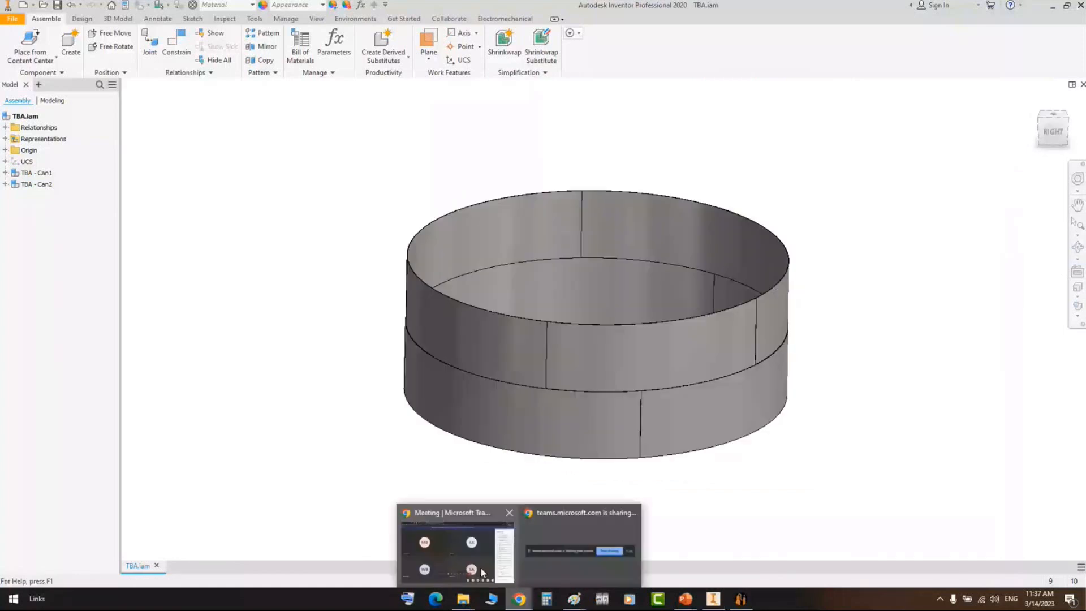
{"action": "left_click", "coordinate": [480, 567]}
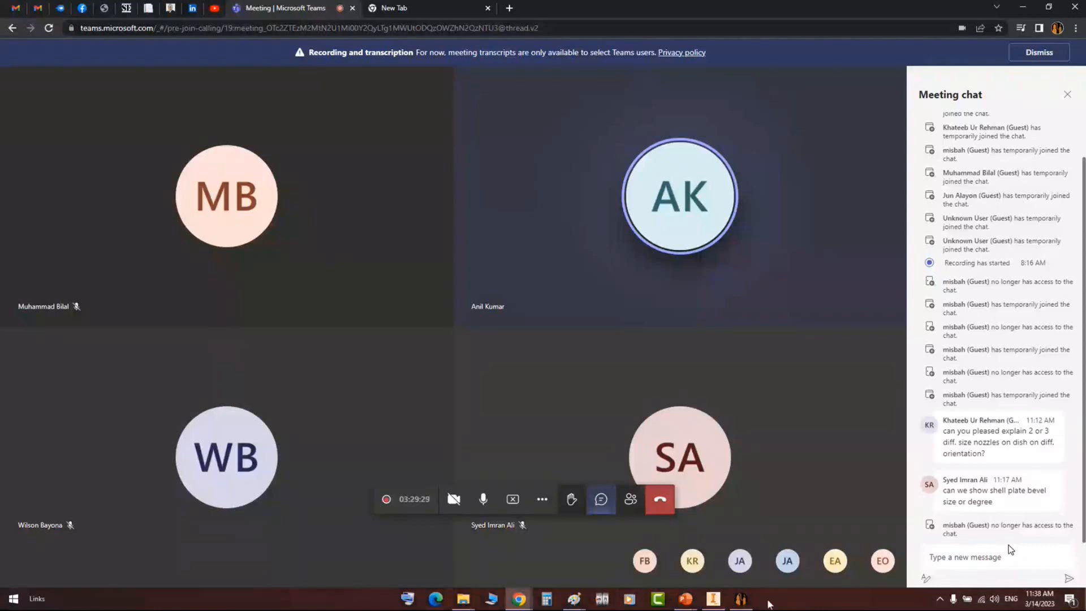
{"action": "left_click", "coordinate": [1024, 9]}
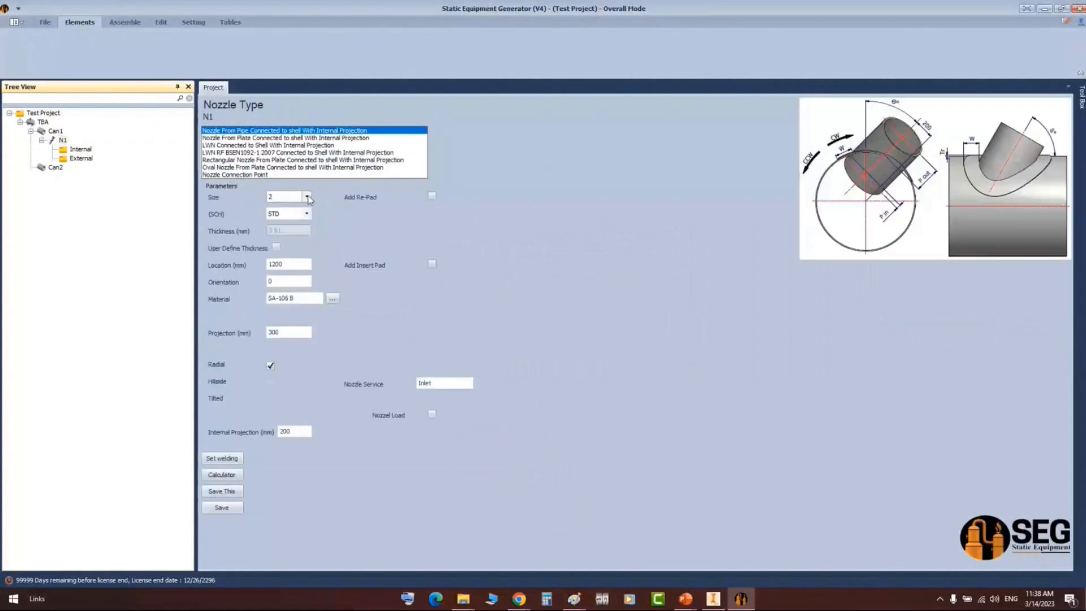
- In Static Equipment Generator, set nozzle N1's size to 24, add a re-pad and save the nozzle
{"action": "left_click", "coordinate": [307, 197]}
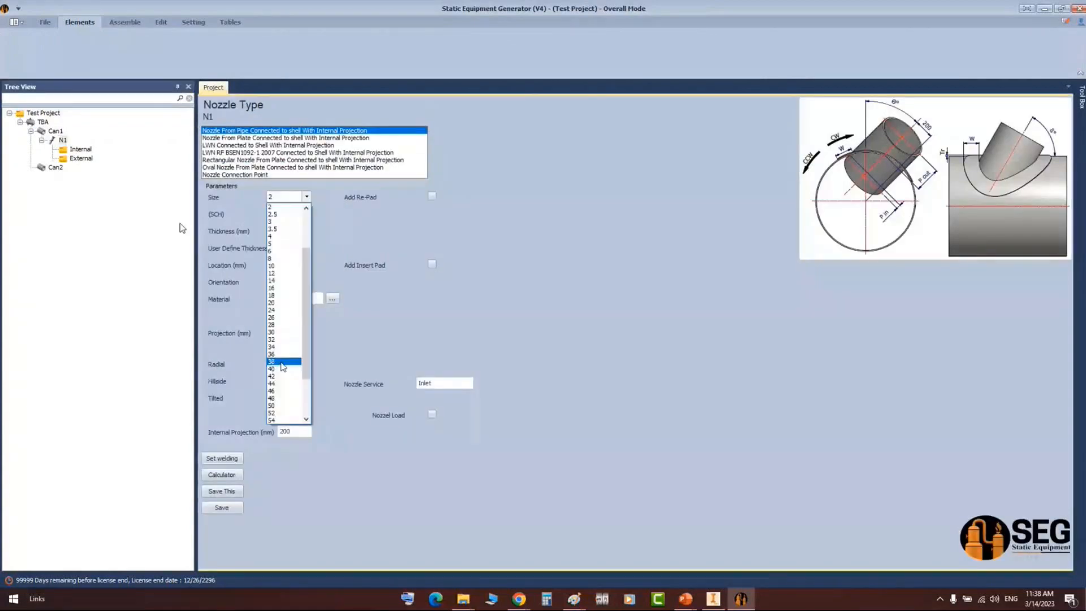
{"action": "left_click", "coordinate": [272, 310]}
{"action": "left_click", "coordinate": [432, 196]}
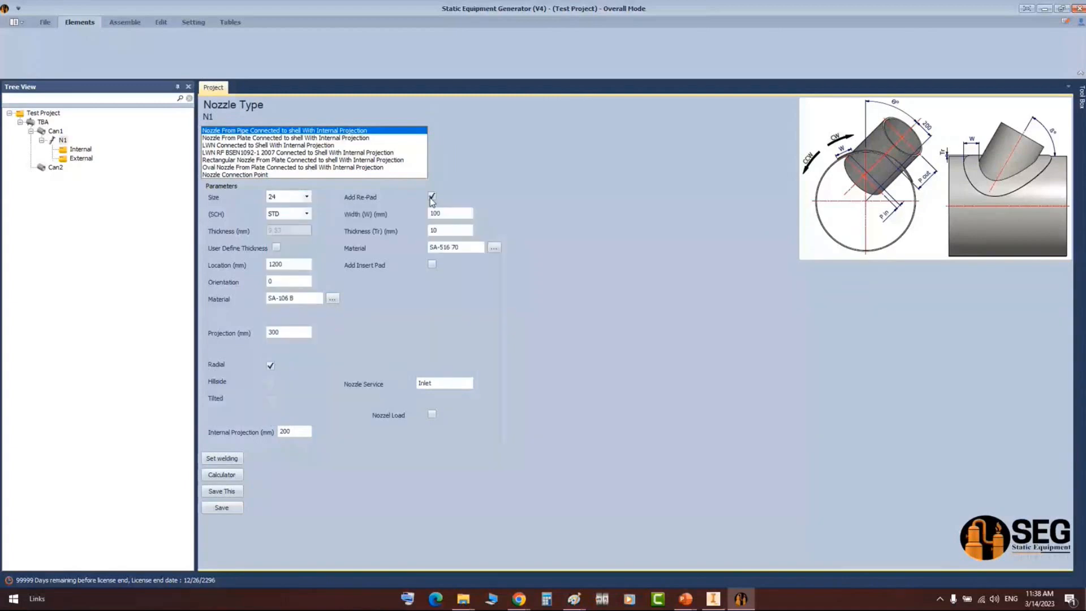
{"action": "left_click", "coordinate": [235, 507]}
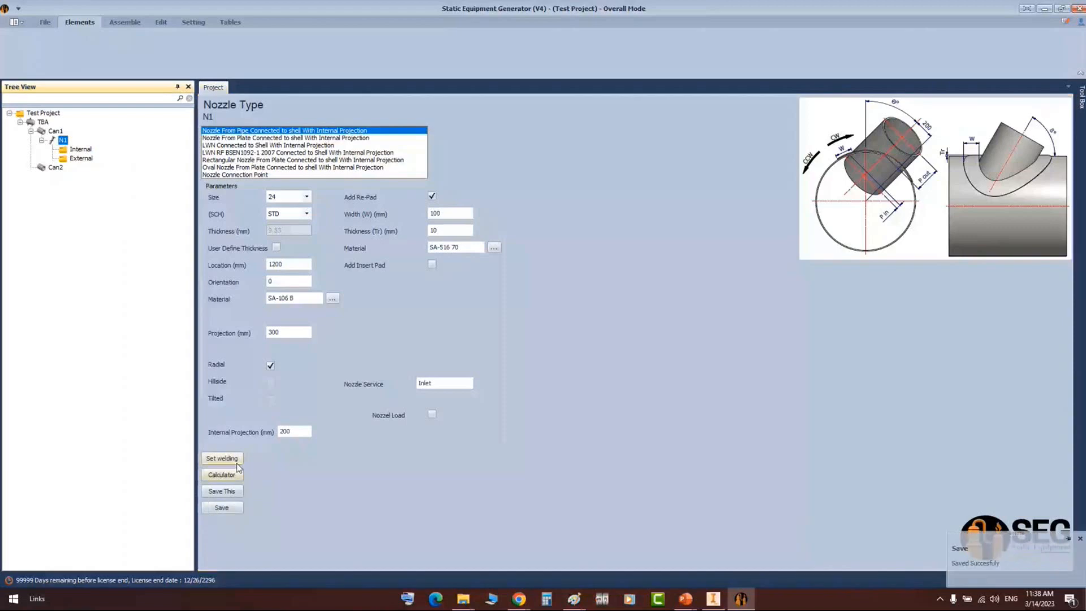
- Compare nozzle N1's welding details for Single V, Double V, Parent Claded and Parent Nozzle Clad
{"action": "left_click", "coordinate": [220, 457]}
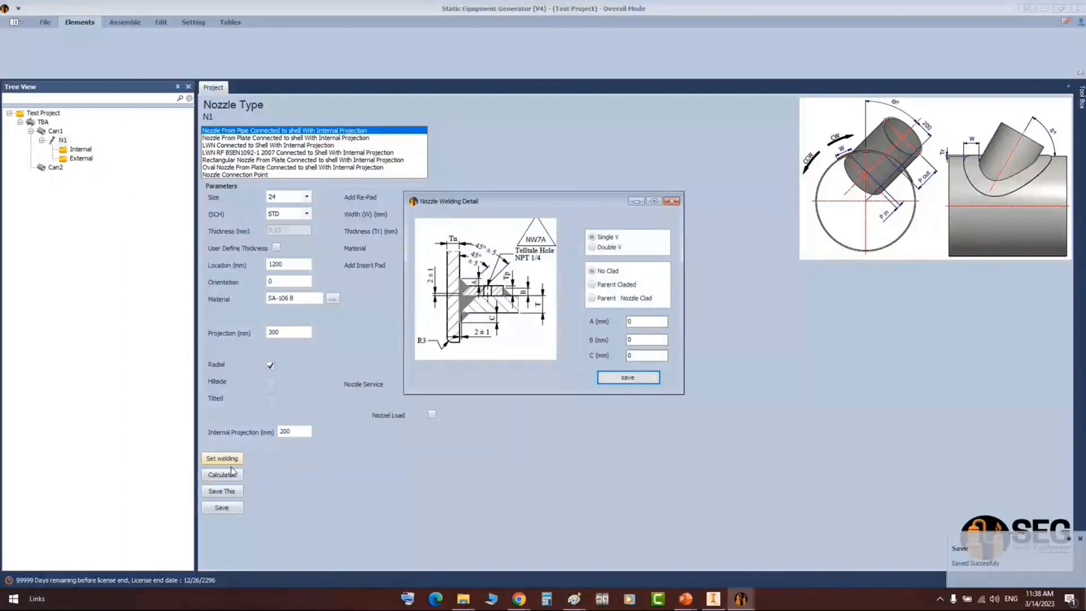
{"action": "left_click_drag", "start_coordinate": [537, 201], "coordinate": [644, 193]}
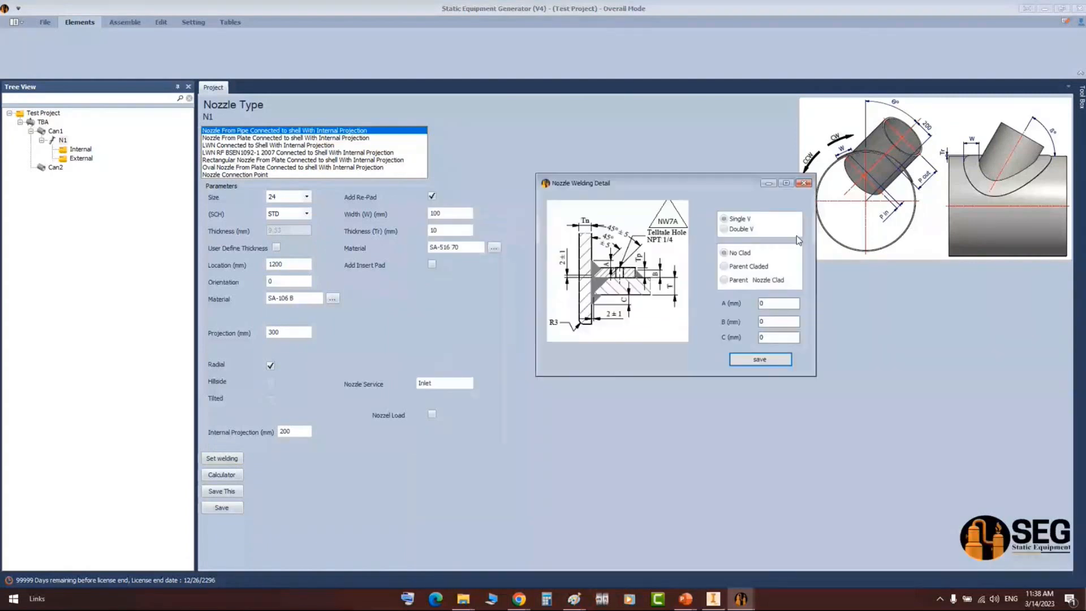
{"action": "left_click", "coordinate": [742, 227]}
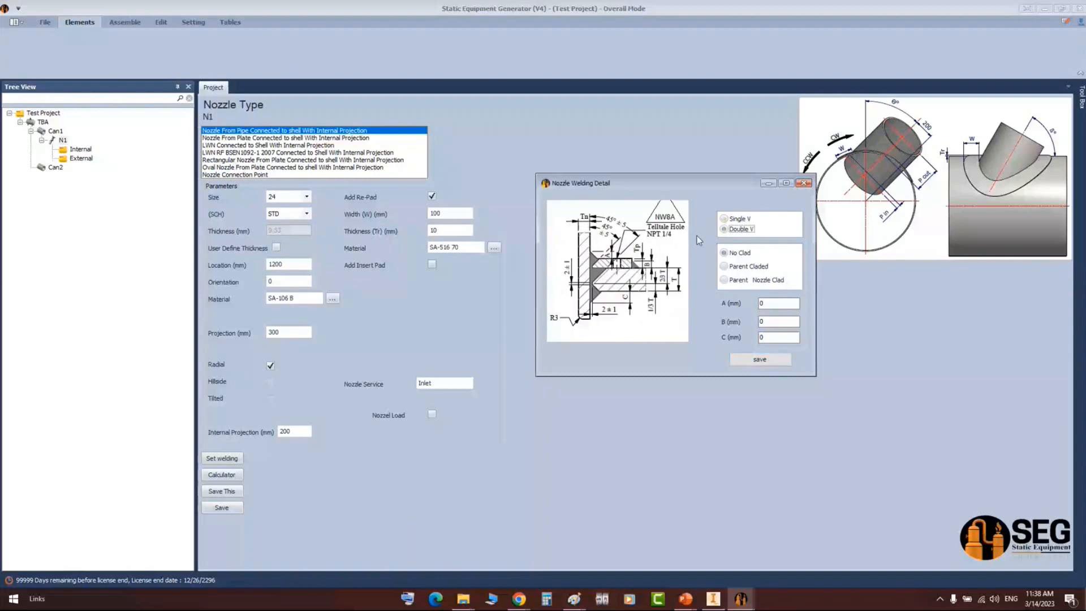
{"action": "left_click", "coordinate": [744, 221]}
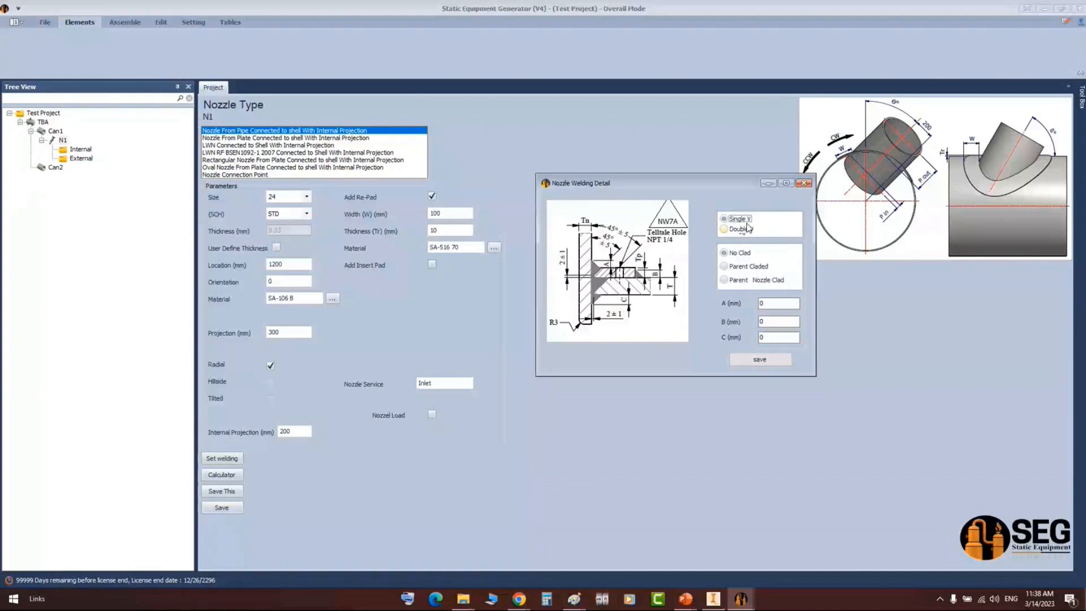
{"action": "left_click", "coordinate": [748, 268]}
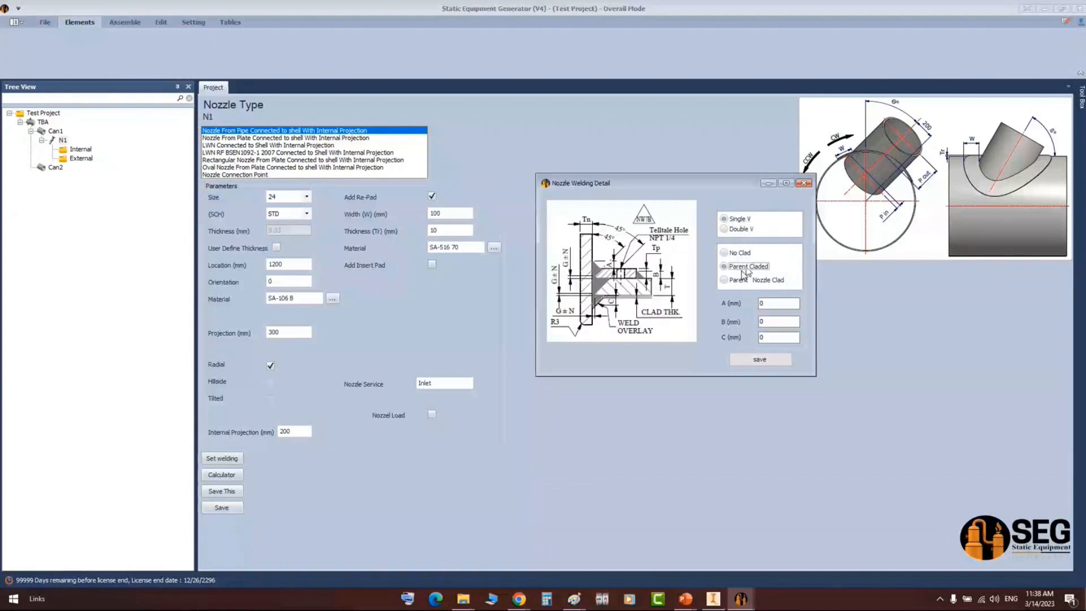
{"action": "left_click", "coordinate": [745, 279]}
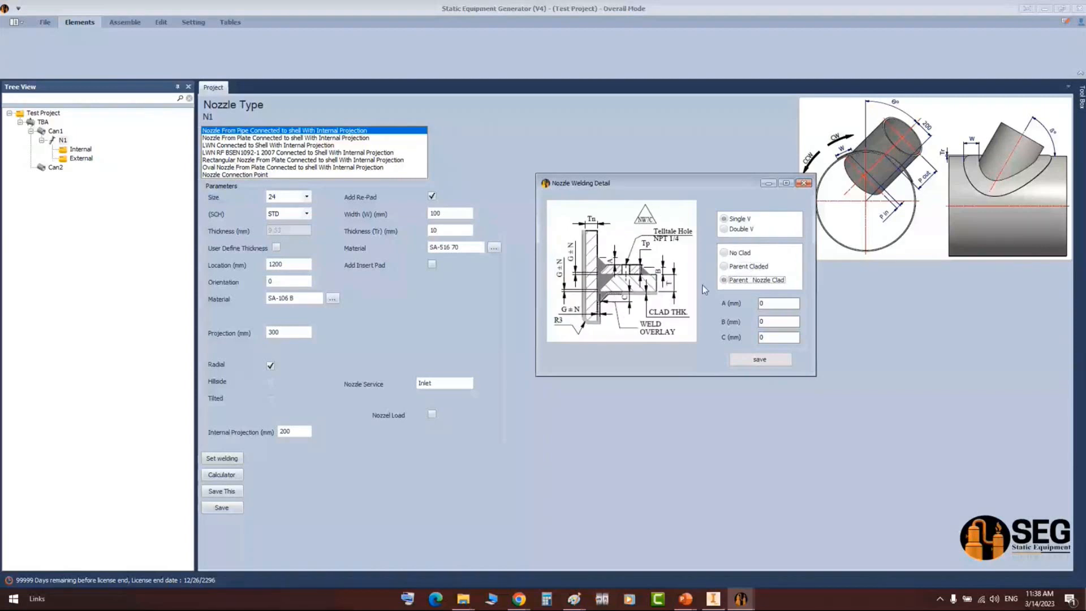
- Go through the A, B and C dimensions of the Single V, No Clad welding detail and save it
{"action": "key", "text": "Tab"}
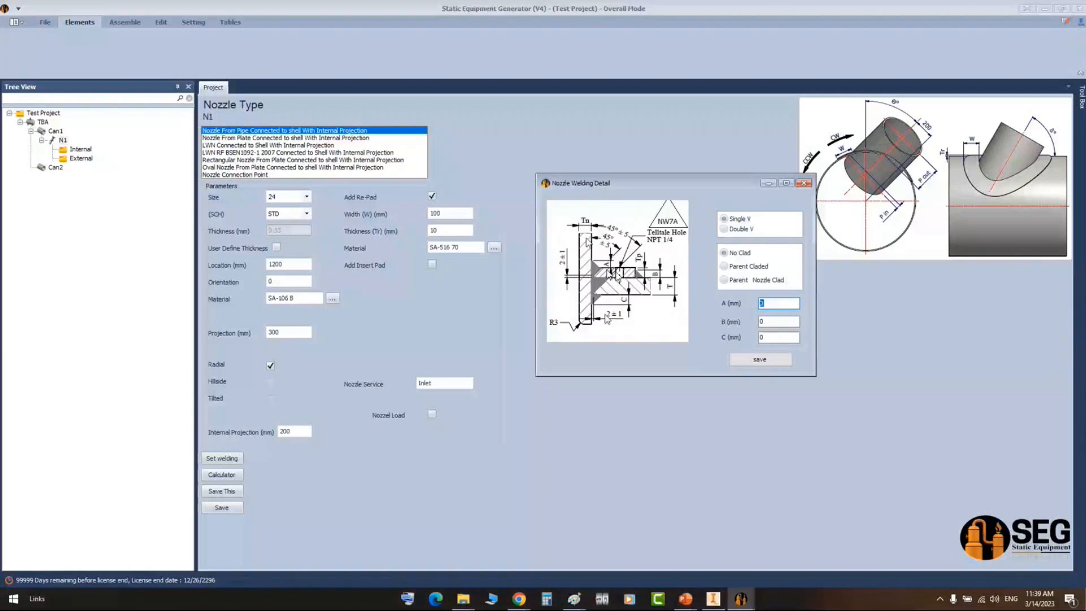
{"action": "key", "text": "Tab"}
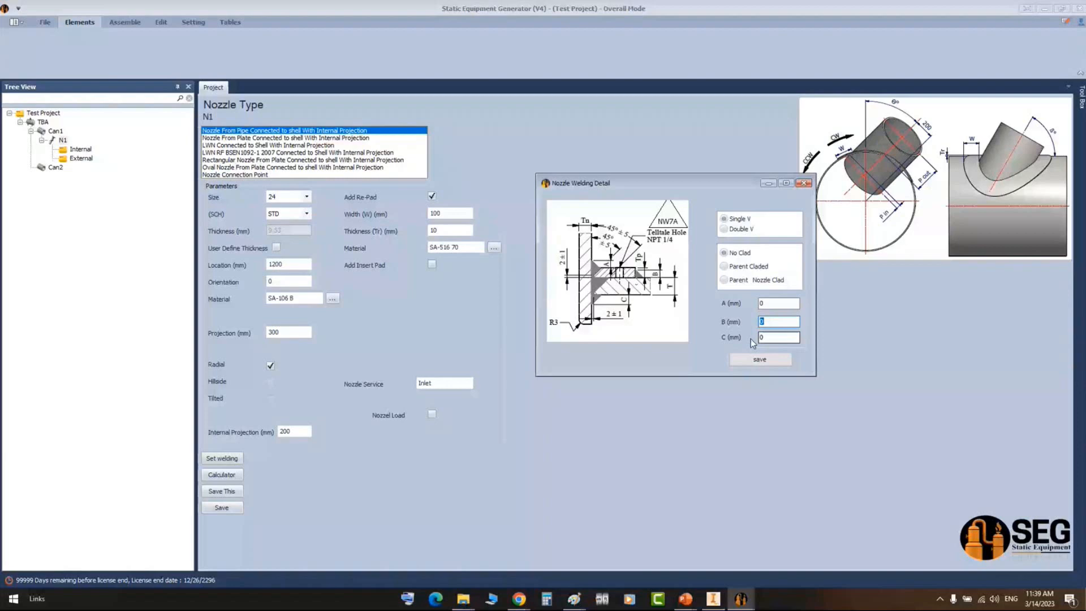
{"action": "key", "text": "Tab"}
{"action": "left_click", "coordinate": [760, 360]}
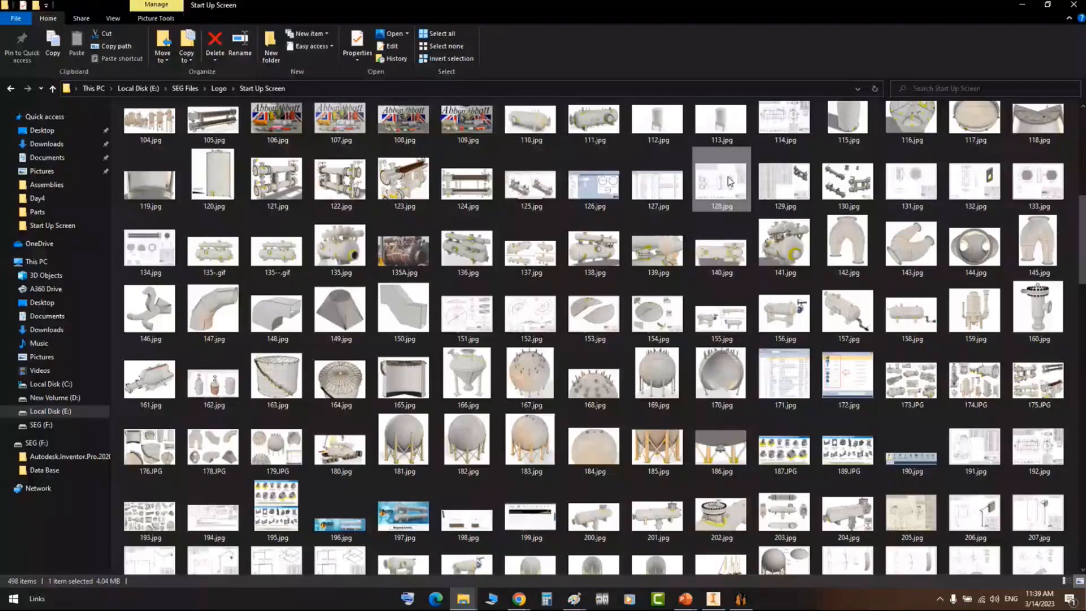
- Open 128.jpg from the Start Up Screen folder and examine the nozzle weld details on the drawing
{"action": "double_click", "coordinate": [729, 180]}
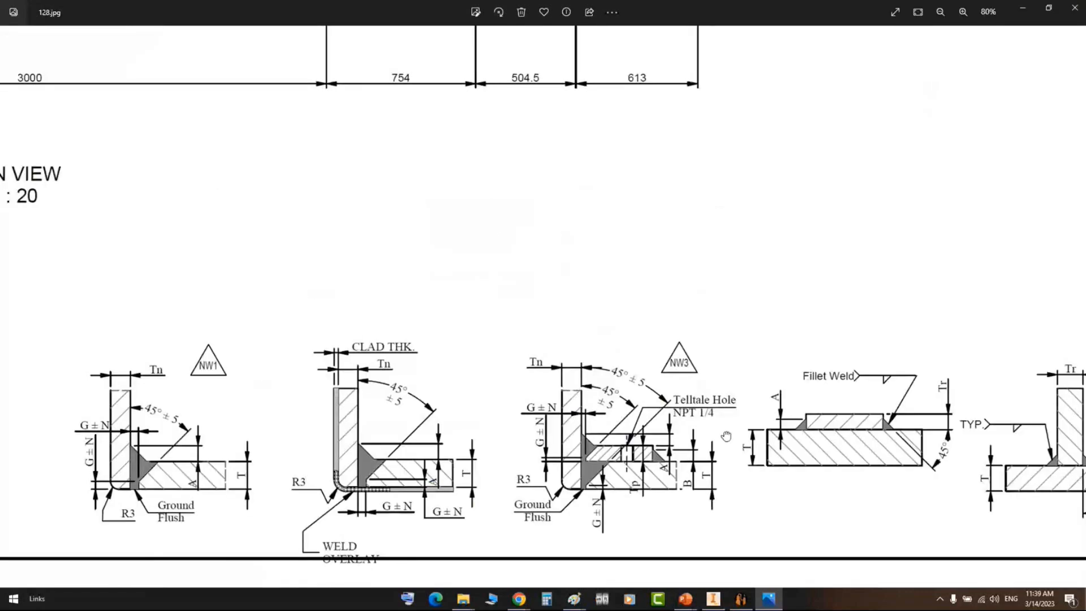
{"action": "left_click_drag", "start_coordinate": [724, 436], "coordinate": [621, 419]}
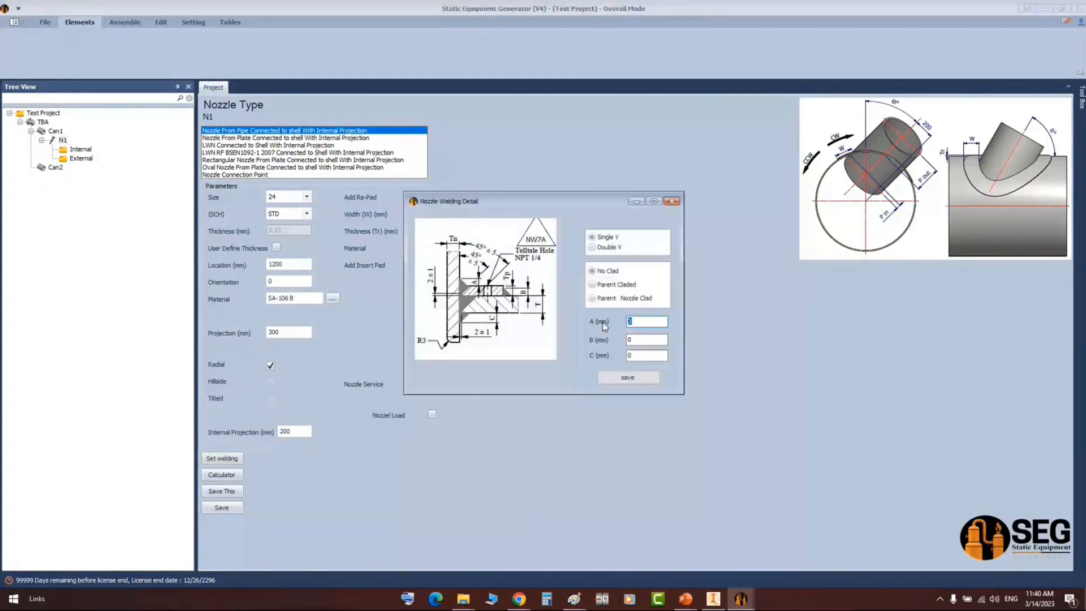
- Set nozzle N1's weld dimensions to A 10 mm, B 22 mm and C 6 mm, and save the welding detail
{"action": "type", "text": "10"}
{"action": "key", "text": "Tab"}
{"action": "type", "text": "22"}
{"action": "key", "text": "Tab"}
{"action": "type", "text": "6"}
{"action": "left_click", "coordinate": [627, 377]}
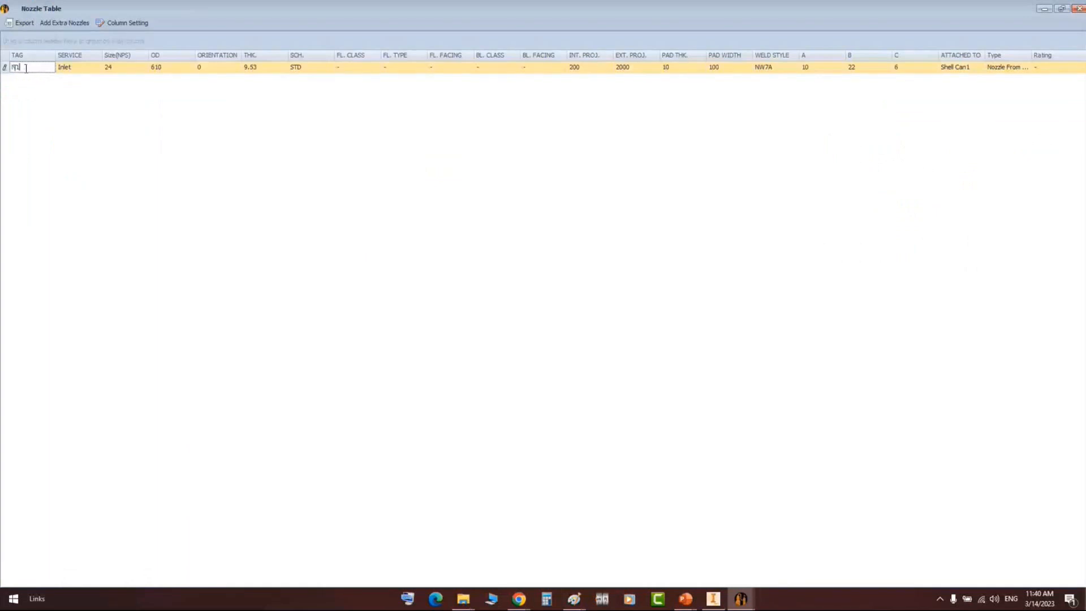
- Review nozzle N1's row in the Nozzle Table, including its service, weld style and A, B and C dimensions
{"action": "left_click", "coordinate": [75, 72]}
{"action": "double_click", "coordinate": [75, 73]}
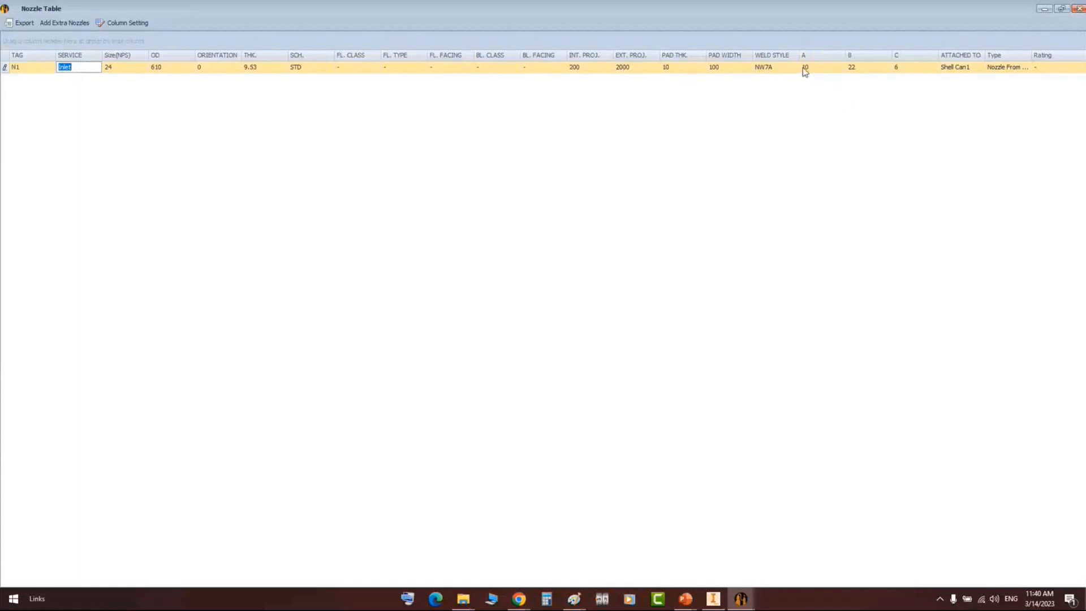
{"action": "left_click", "coordinate": [878, 88]}
- Switch to Paint and outline the WELD STYLE column with a black rectangle on the Nozzle Table screenshot
{"action": "left_click", "coordinate": [574, 598]}
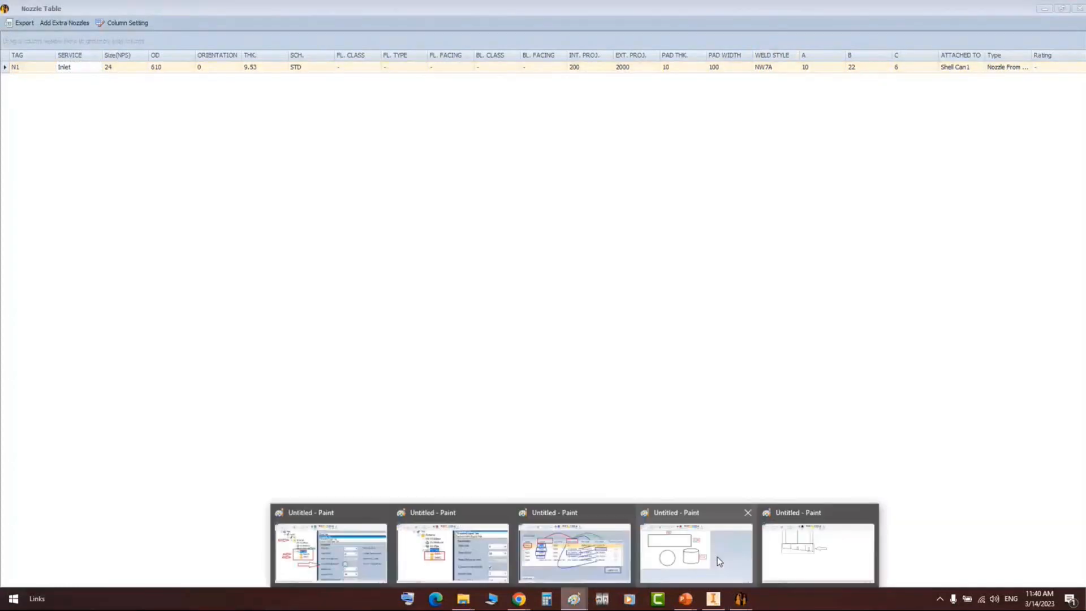
{"action": "left_click", "coordinate": [717, 557]}
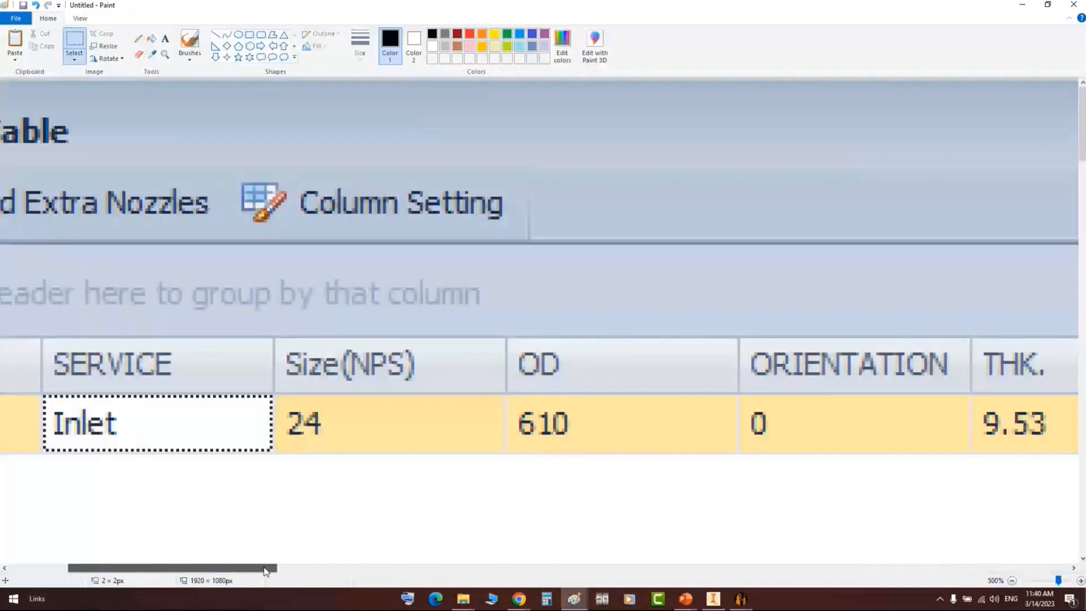
{"action": "left_click_drag", "start_coordinate": [266, 569], "coordinate": [932, 568]}
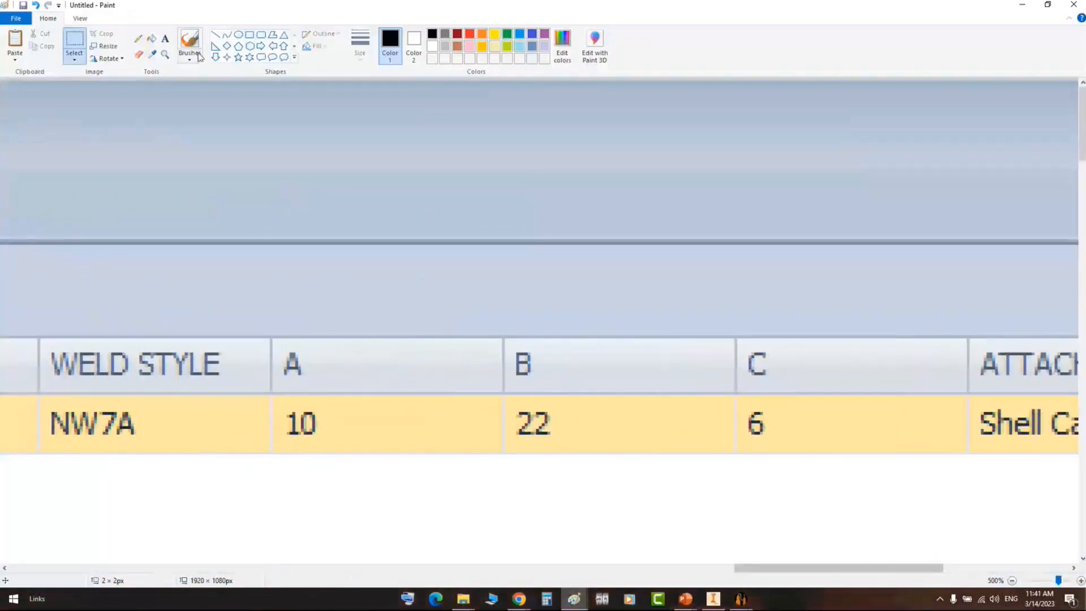
{"action": "left_click", "coordinate": [249, 35]}
{"action": "mouse_move", "coordinate": [23, 312]}
{"action": "left_mouse_down"}
{"action": "mouse_move", "coordinate": [167, 365]}
{"action": "mouse_move", "coordinate": [275, 491]}
{"action": "left_mouse_up"}
- Draw black down arrows above the A, B and C columns on the Nozzle Table screenshot
{"action": "left_click", "coordinate": [273, 45]}
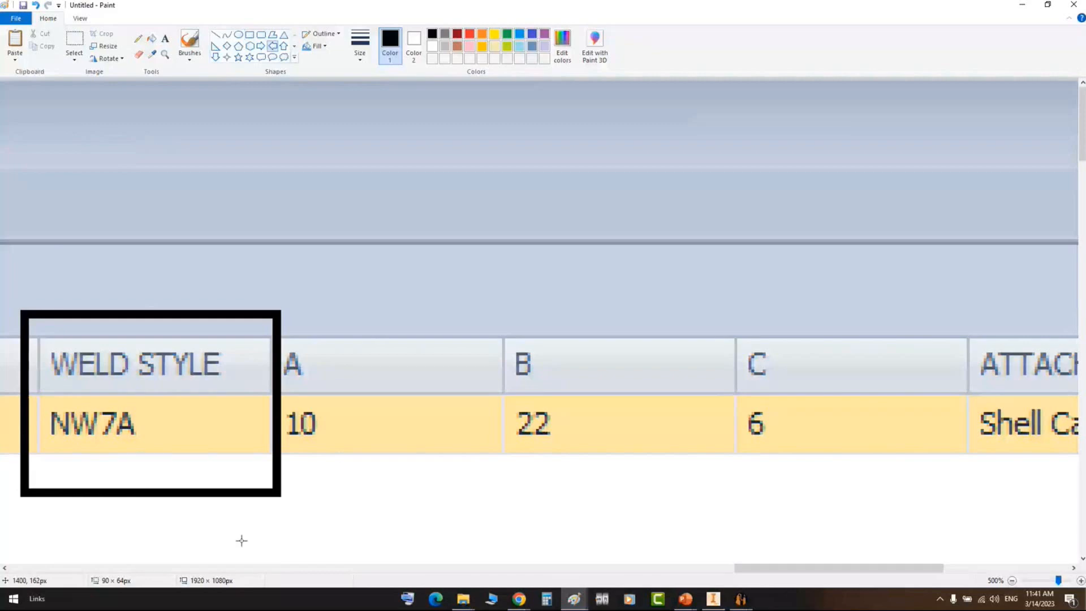
{"action": "left_click", "coordinate": [216, 57]}
{"action": "left_click_drag", "start_coordinate": [350, 195], "coordinate": [402, 314]}
{"action": "left_click_drag", "start_coordinate": [551, 158], "coordinate": [581, 199]}
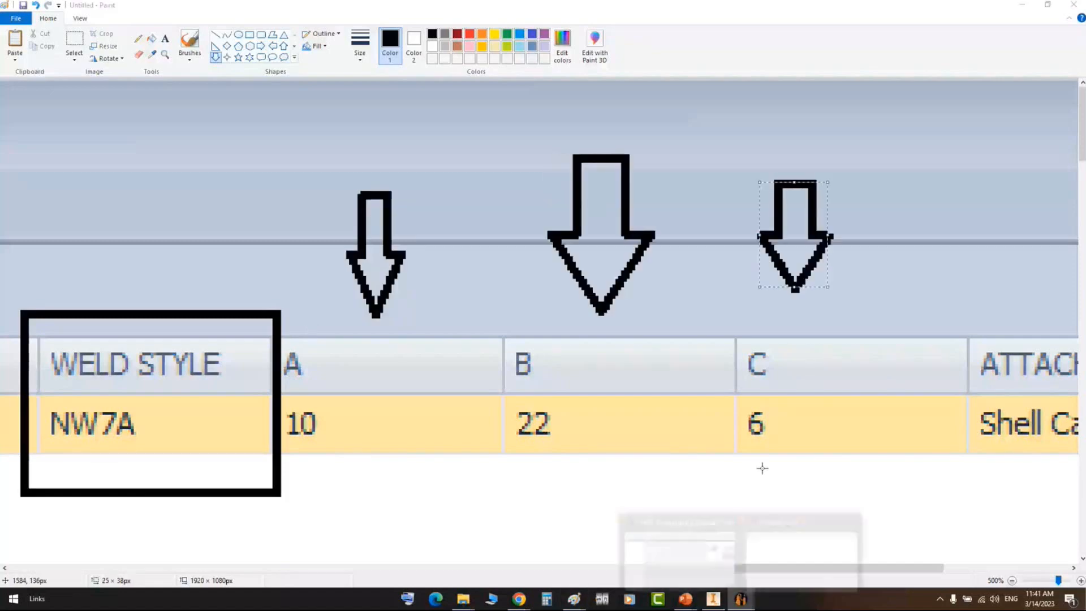
- Switch to Static Equipment Generator, close the Nozzle Table and check the weld style in nozzle N1's welding detail
{"action": "left_click", "coordinate": [759, 586]}
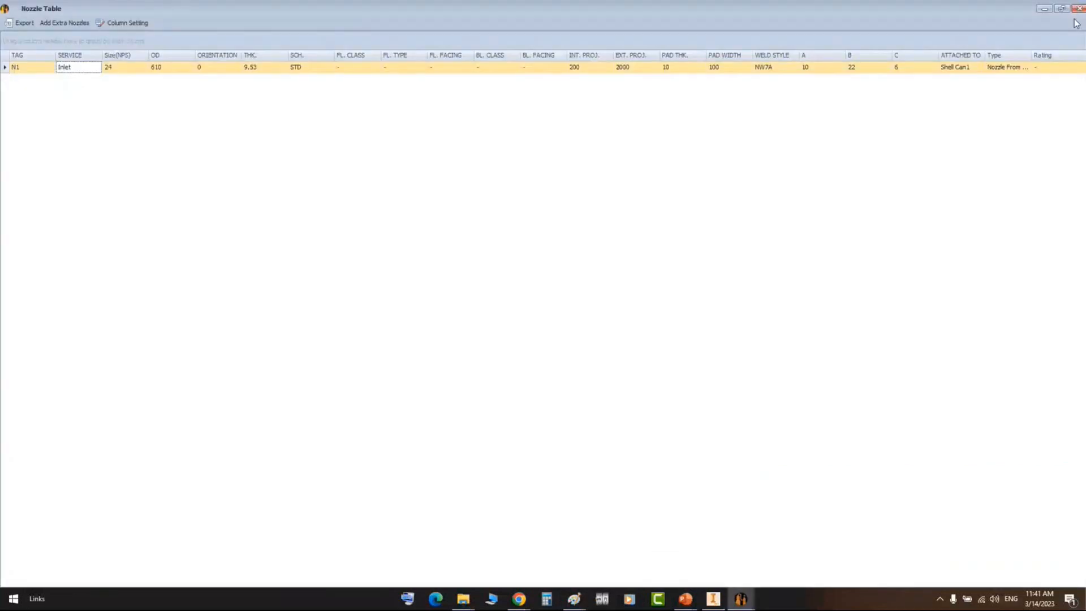
{"action": "left_click", "coordinate": [1078, 9]}
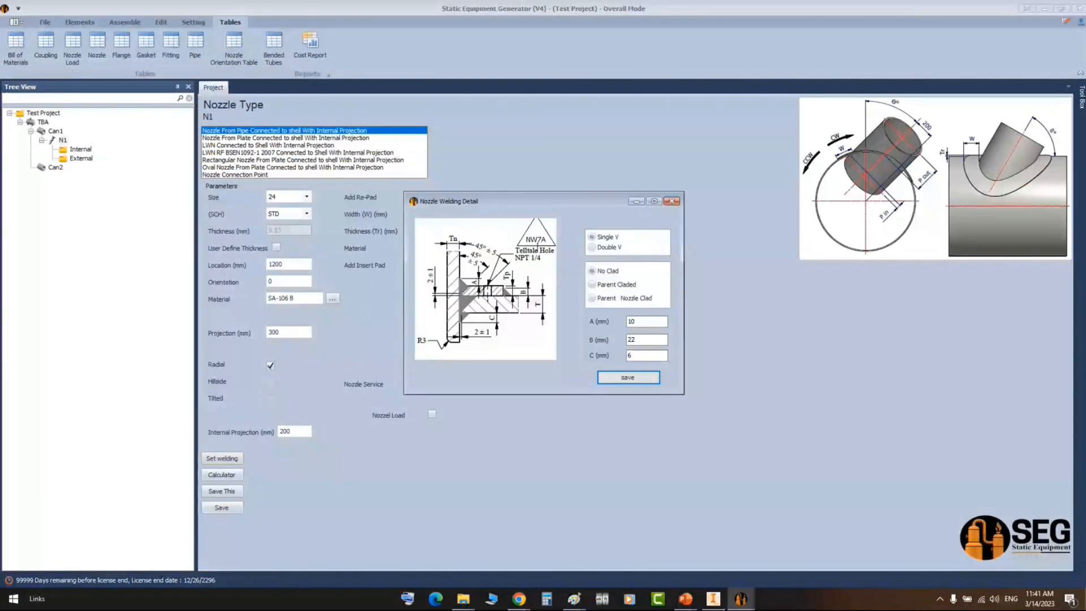
- Return to Paint and outline the NW7A weld style value with a smaller black rectangle
{"action": "left_click", "coordinate": [585, 604]}
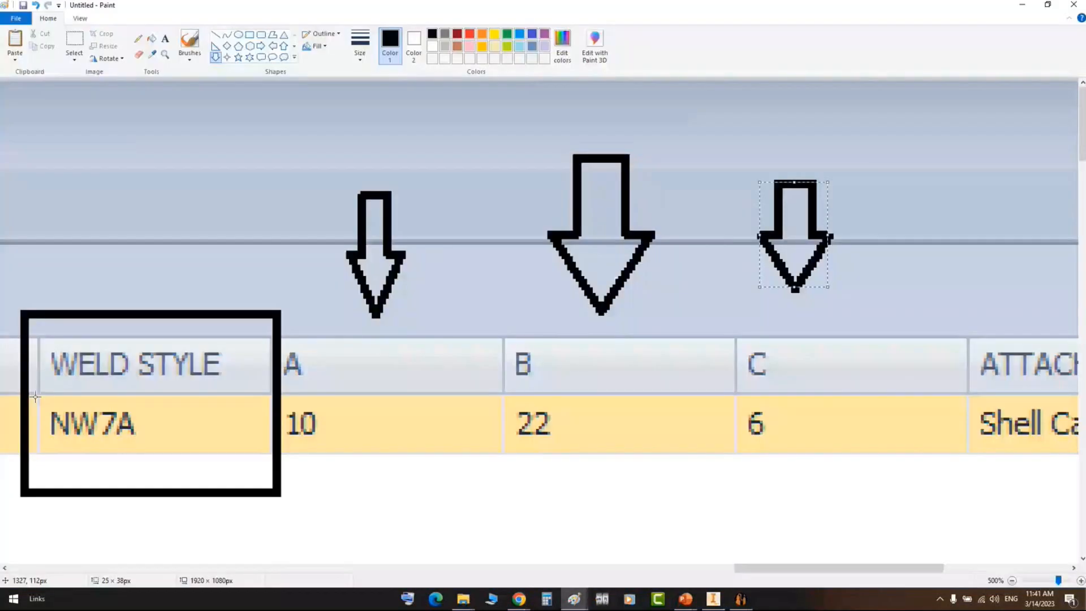
{"action": "left_click_drag", "start_coordinate": [35, 395], "coordinate": [131, 460]}
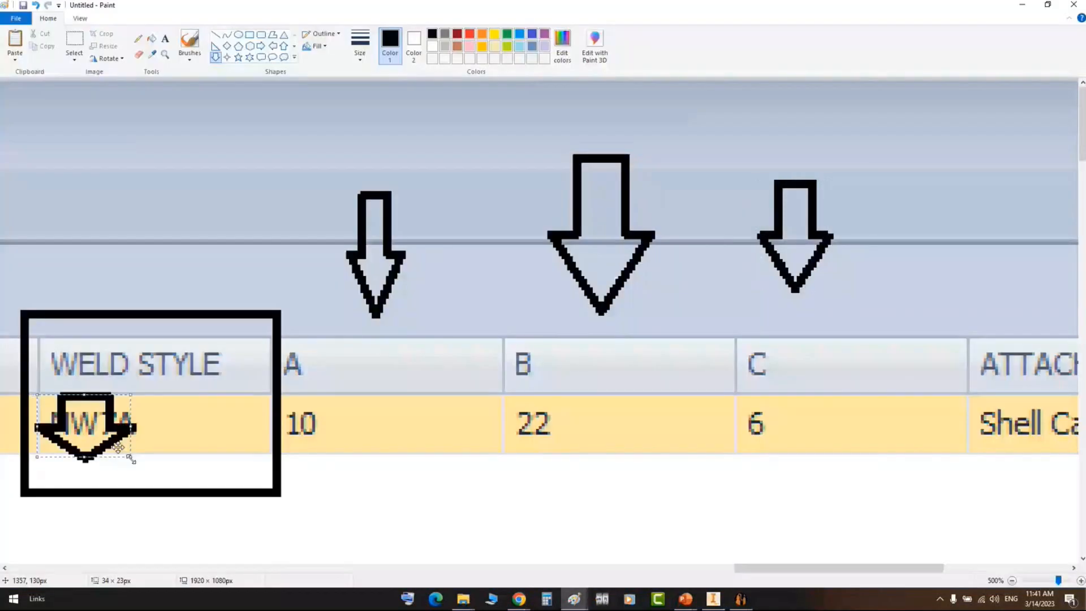
{"action": "key", "text": "ctrl+z"}
{"action": "left_click_drag", "start_coordinate": [34, 387], "coordinate": [168, 463]}
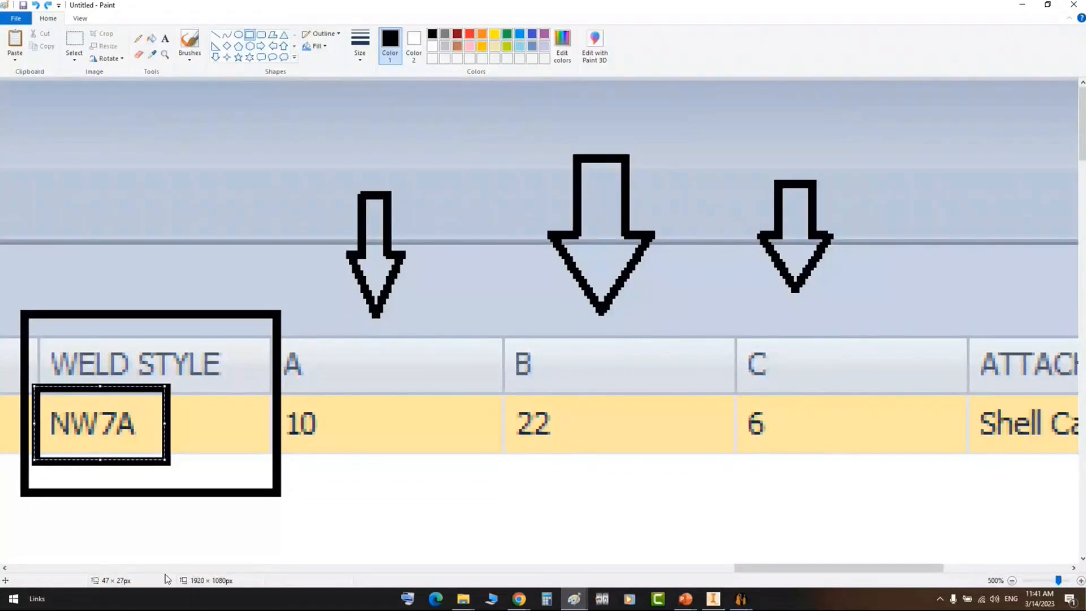
{"action": "left_click", "coordinate": [763, 364]}
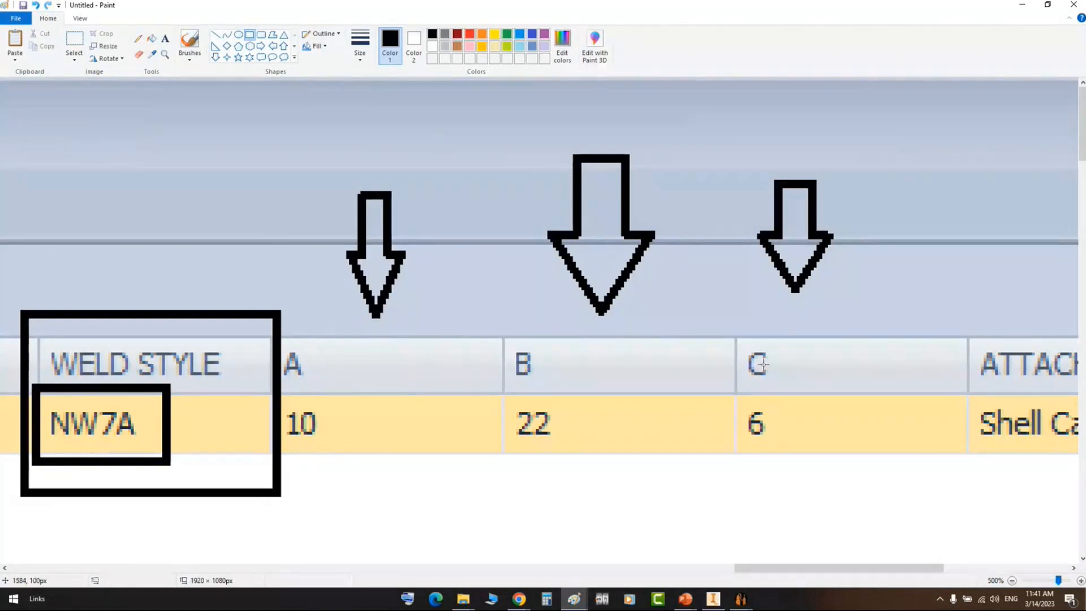